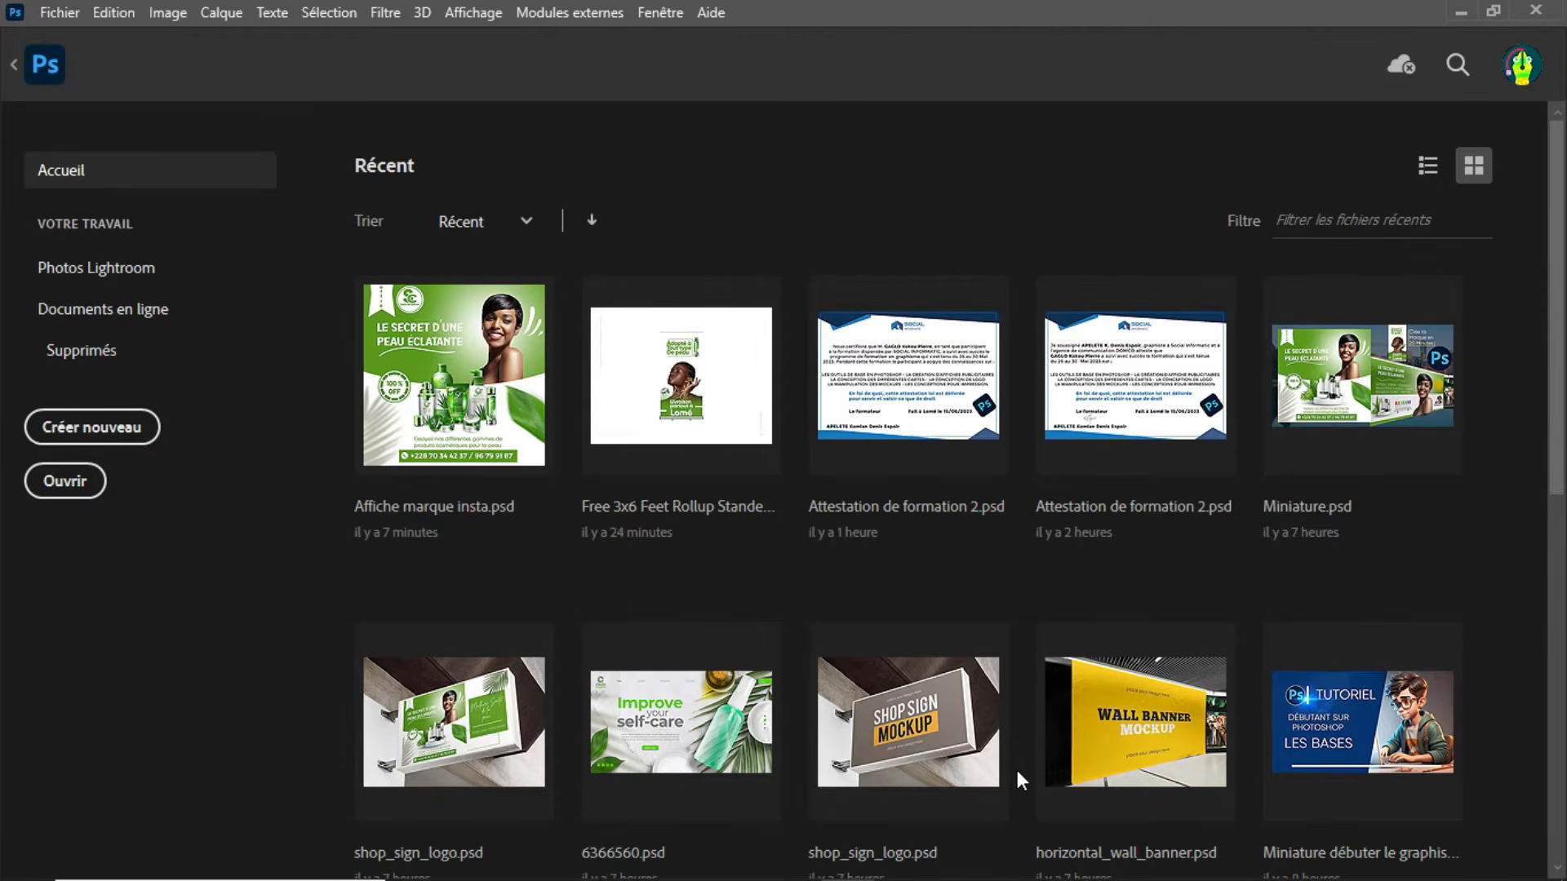
Step: Start a new document and set its width and height to 1200 pixels each
click(67, 13)
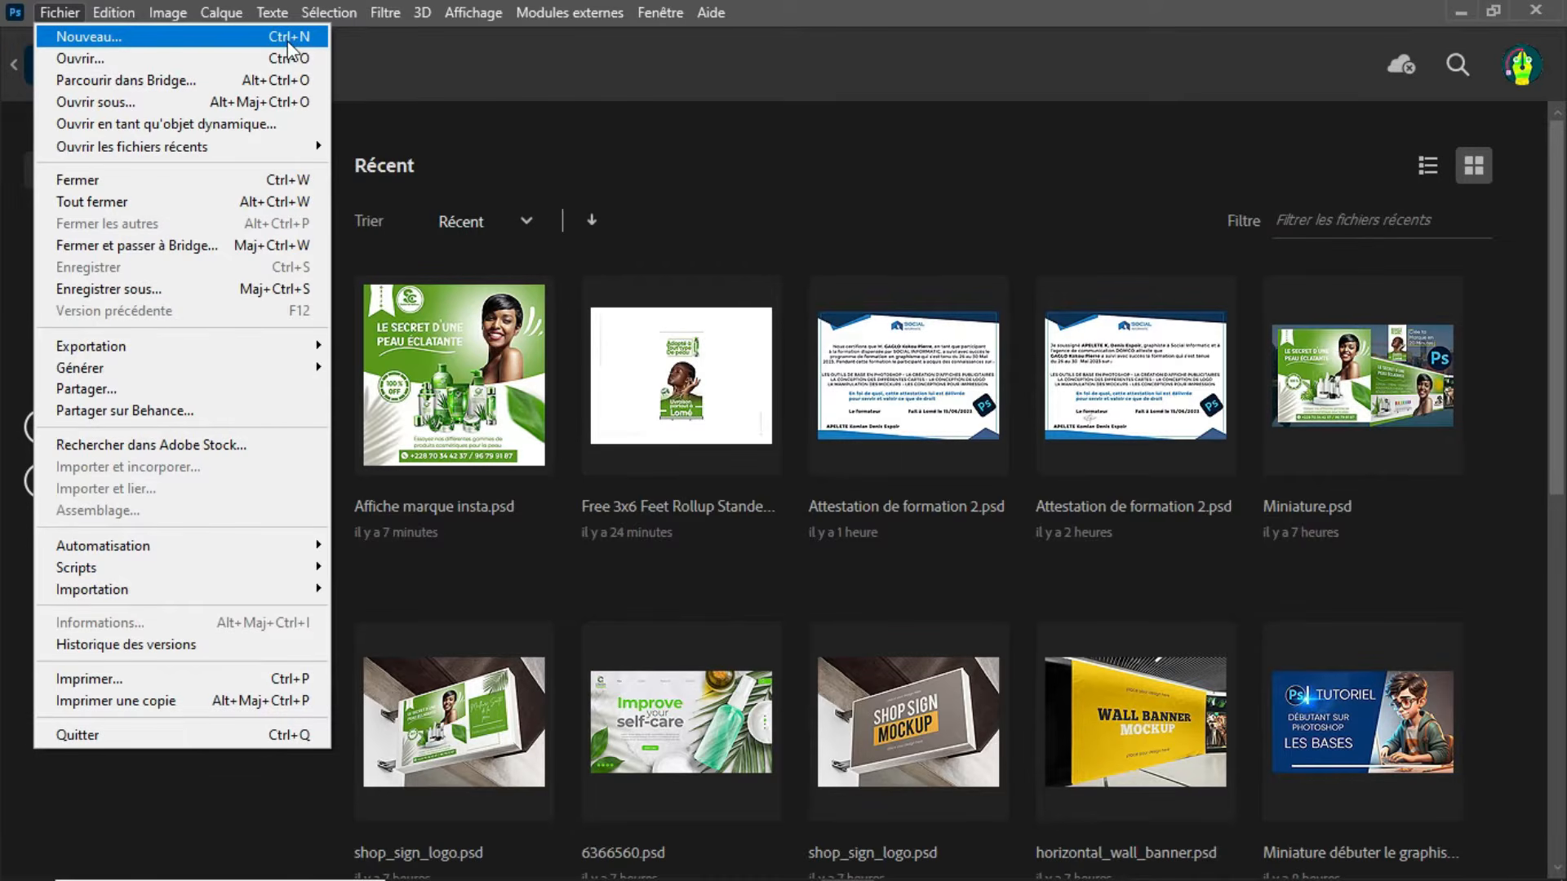
click(448, 69)
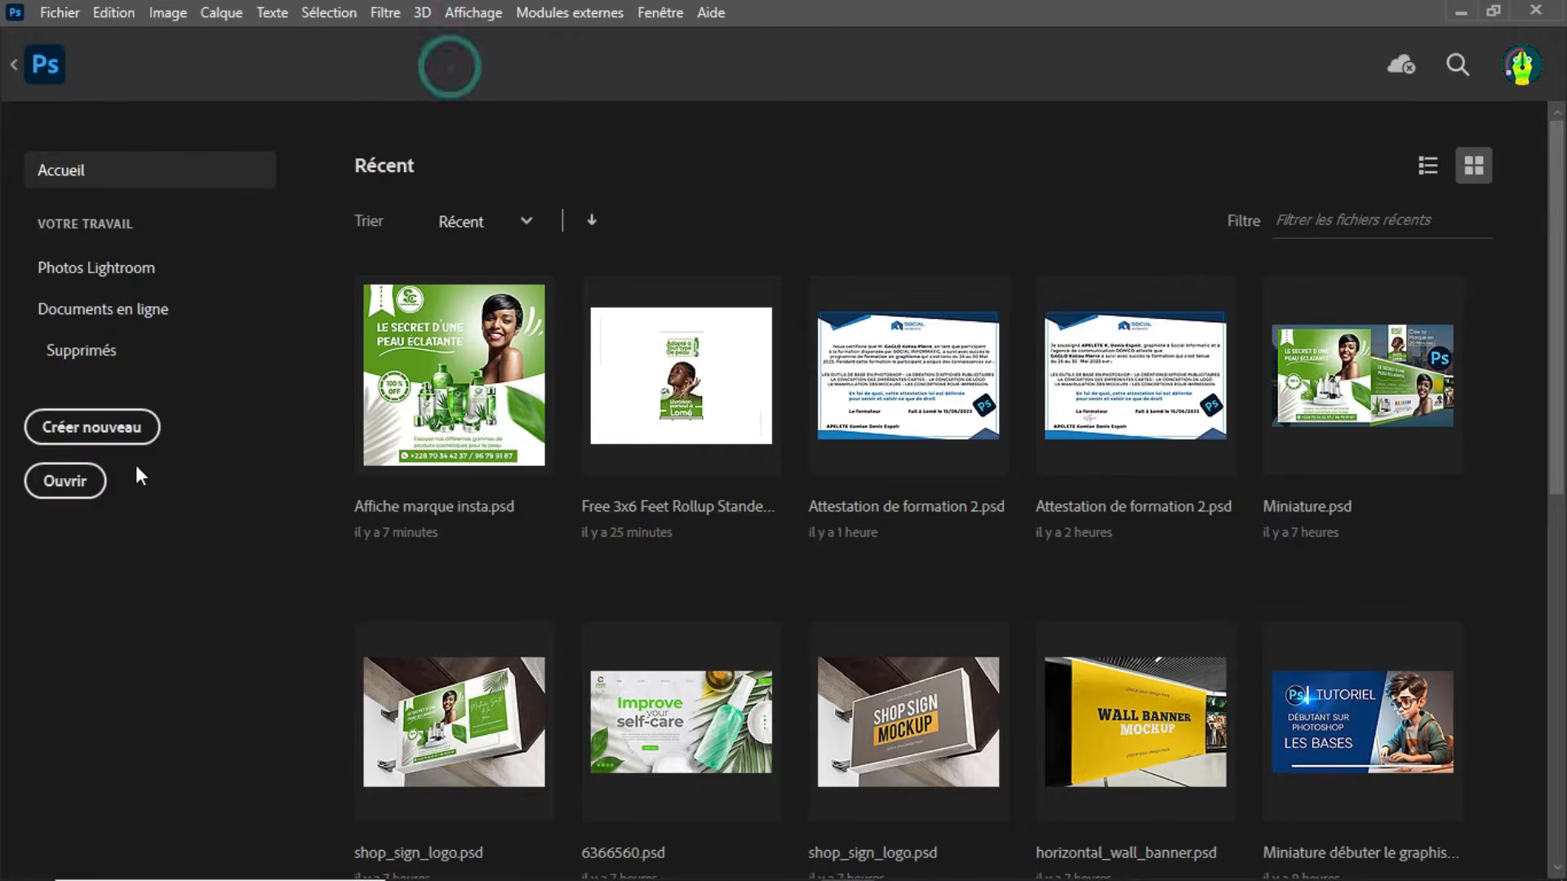
click(85, 433)
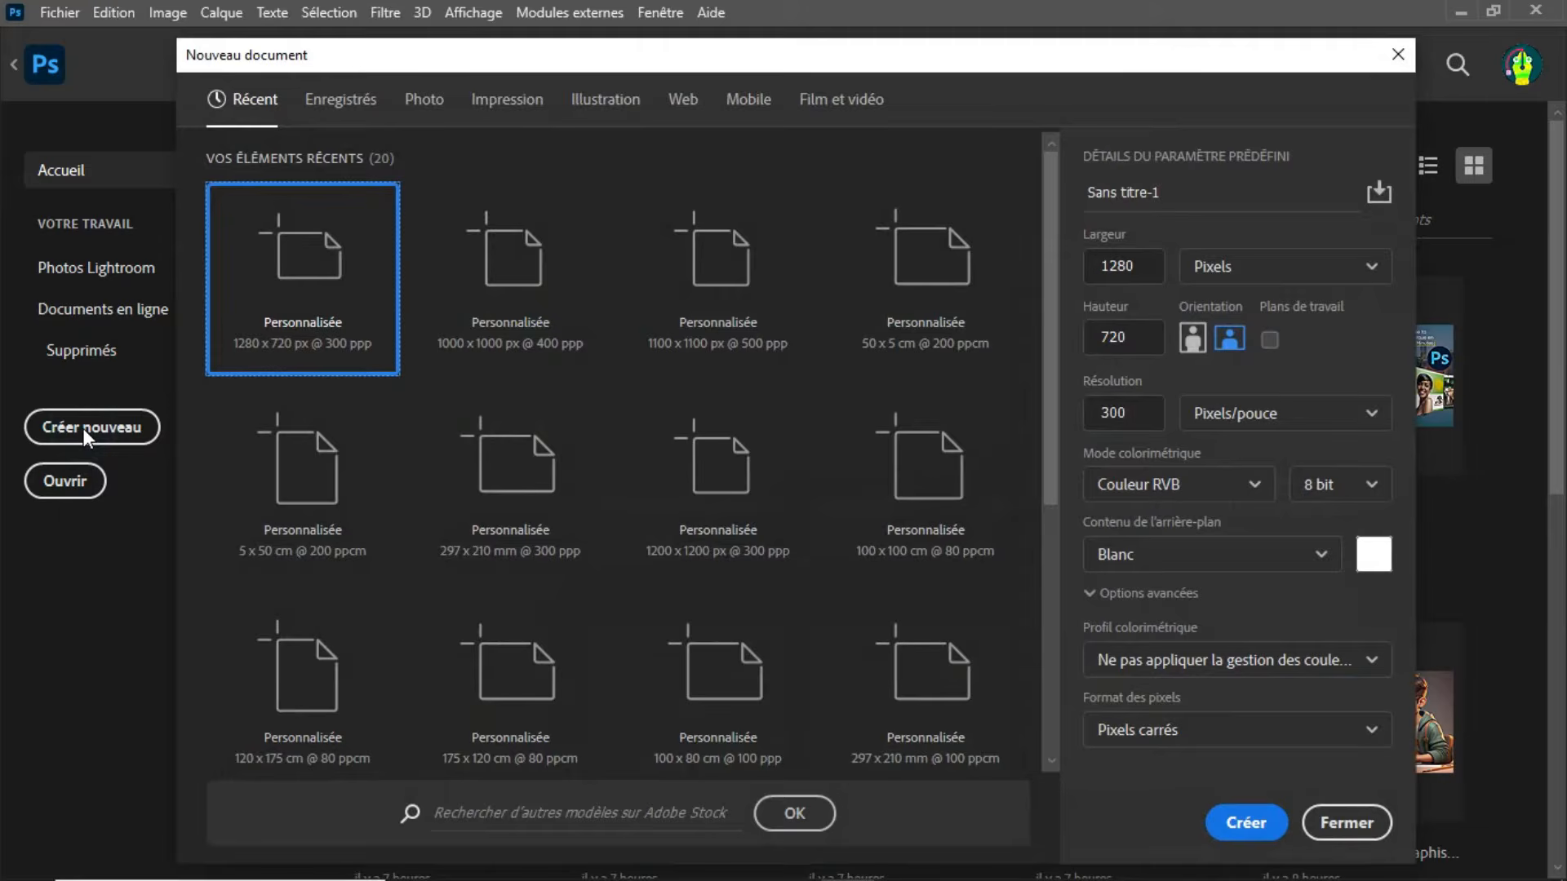
click(1371, 269)
click(1248, 308)
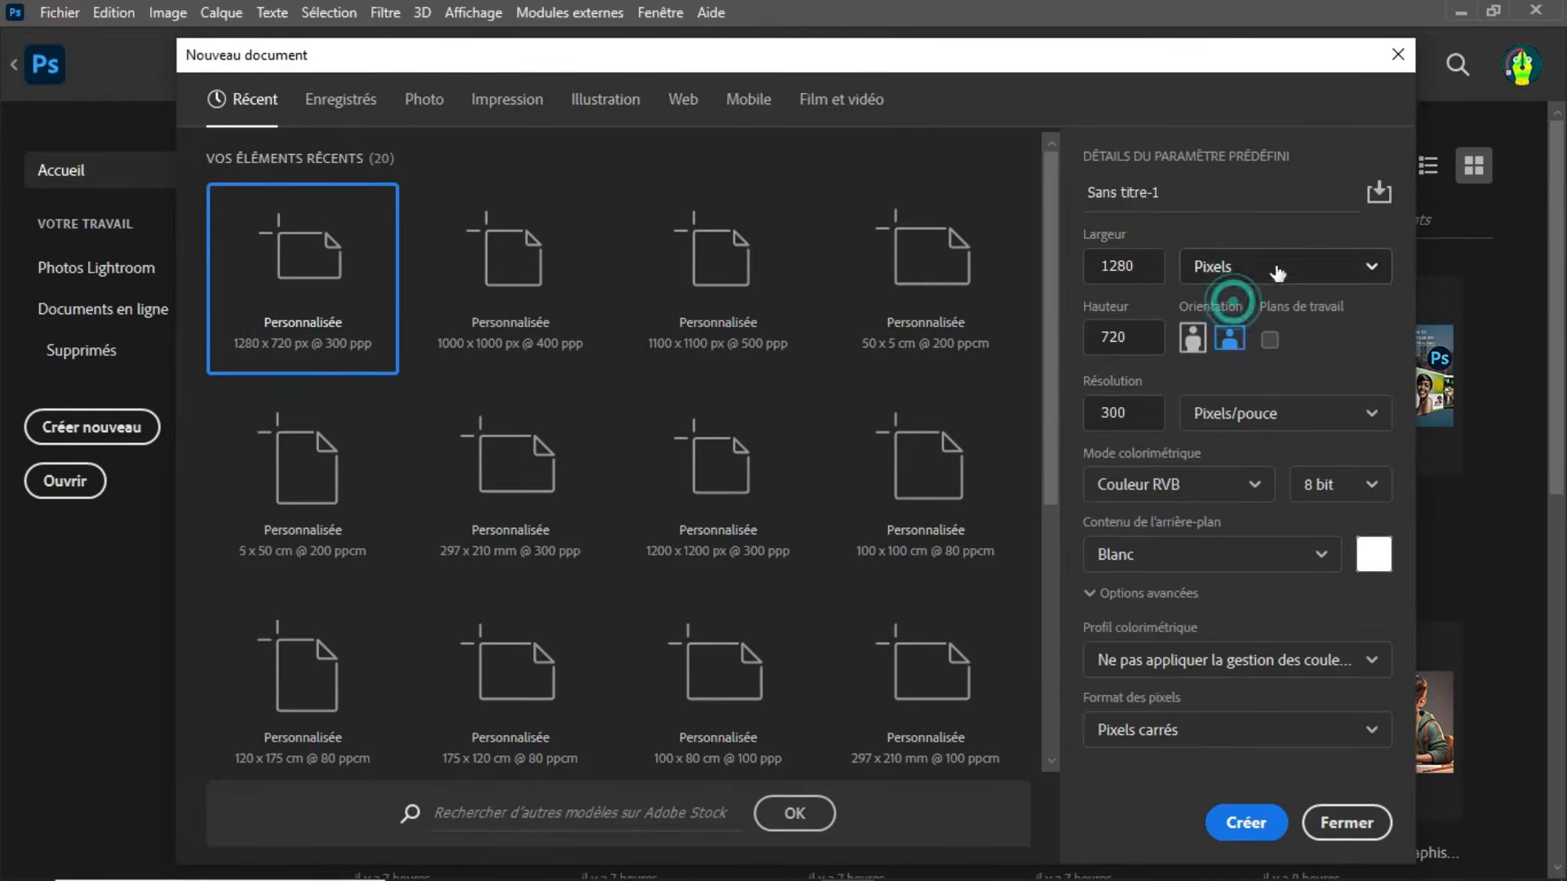
double_click(1148, 265)
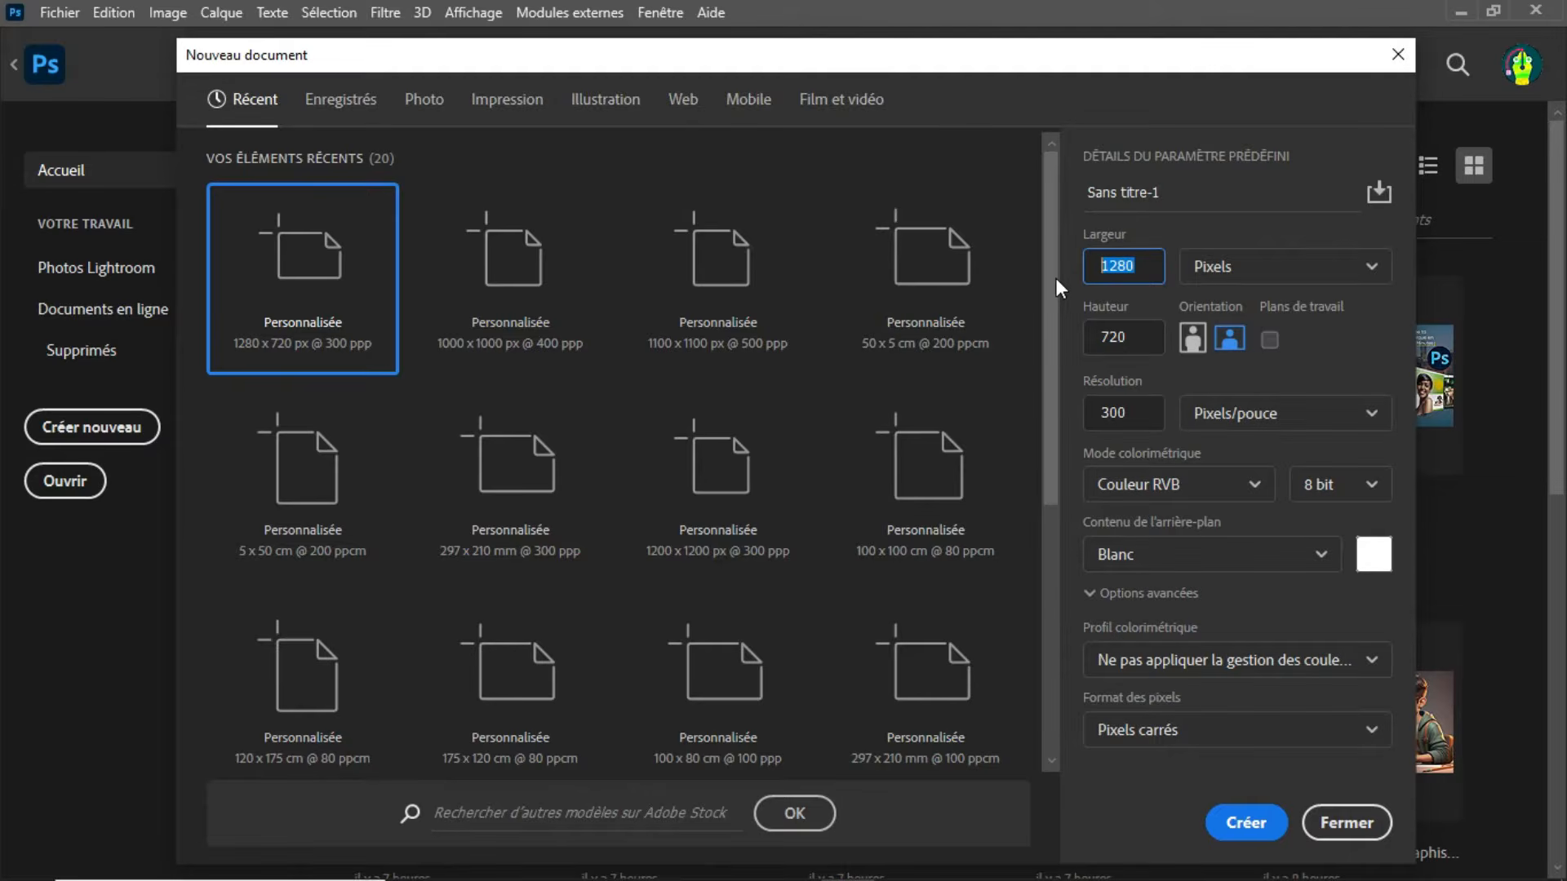
text(1200)
double_click(1129, 338)
text(1200)
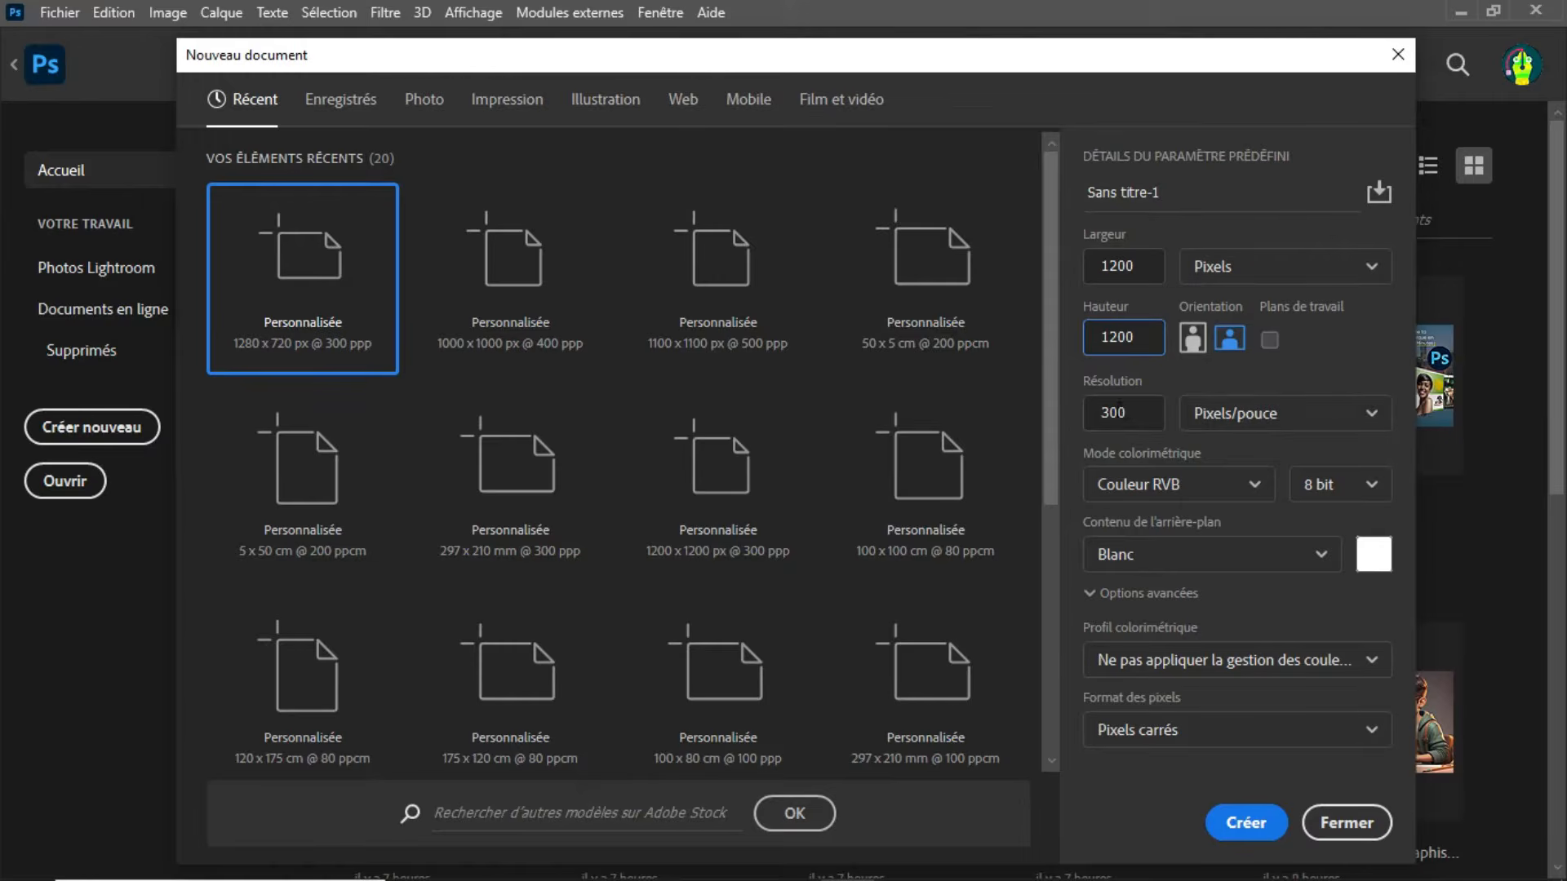
key(Tab)
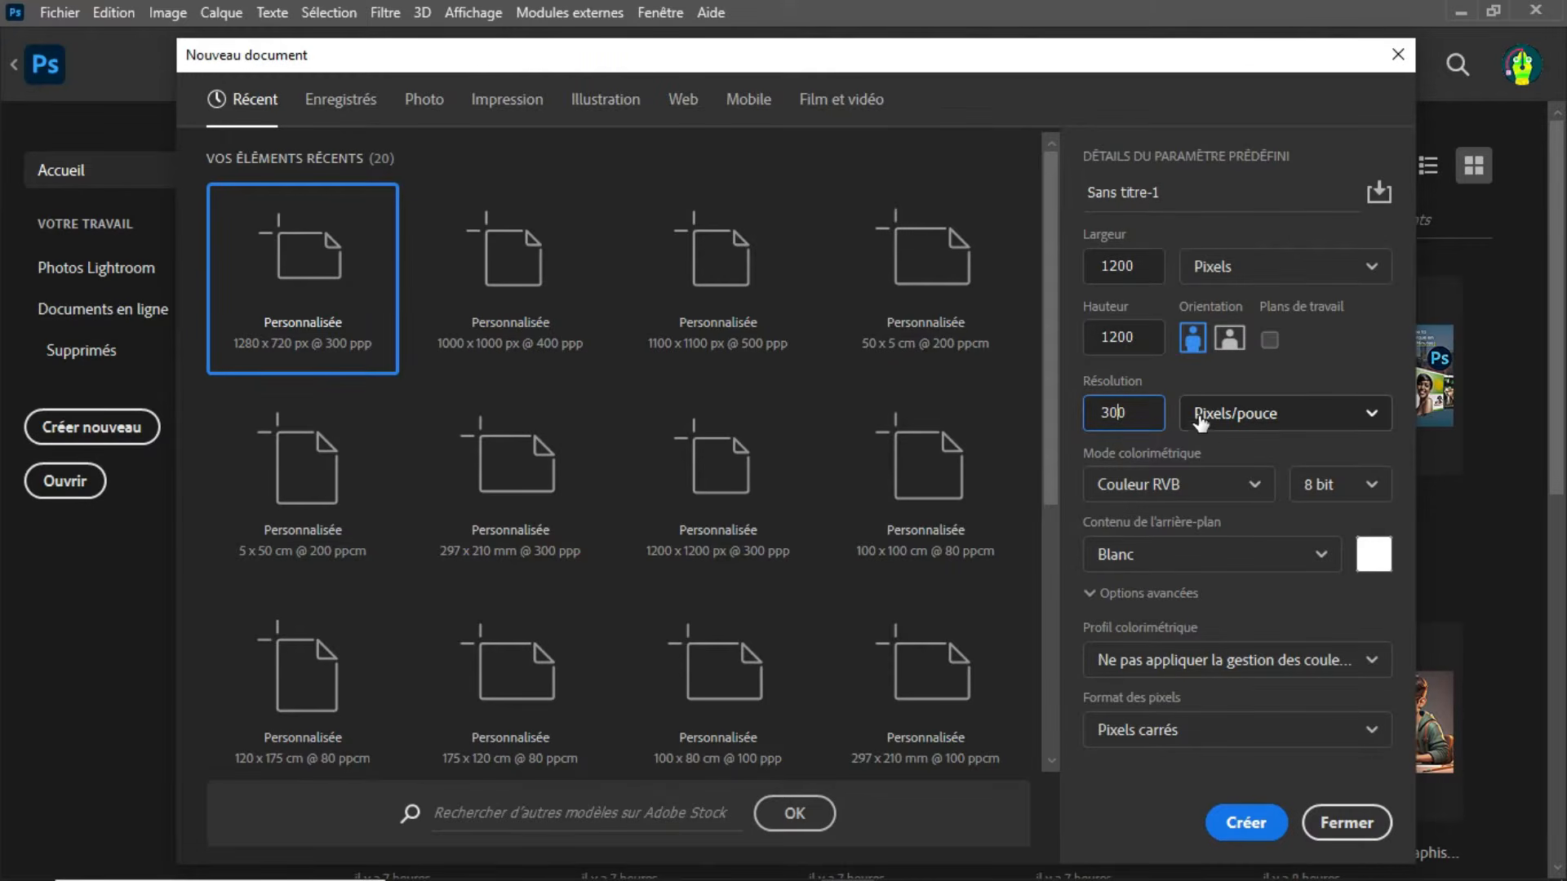
Step: Set the new document's resolution to 300 pixels per inch
double_click(1134, 414)
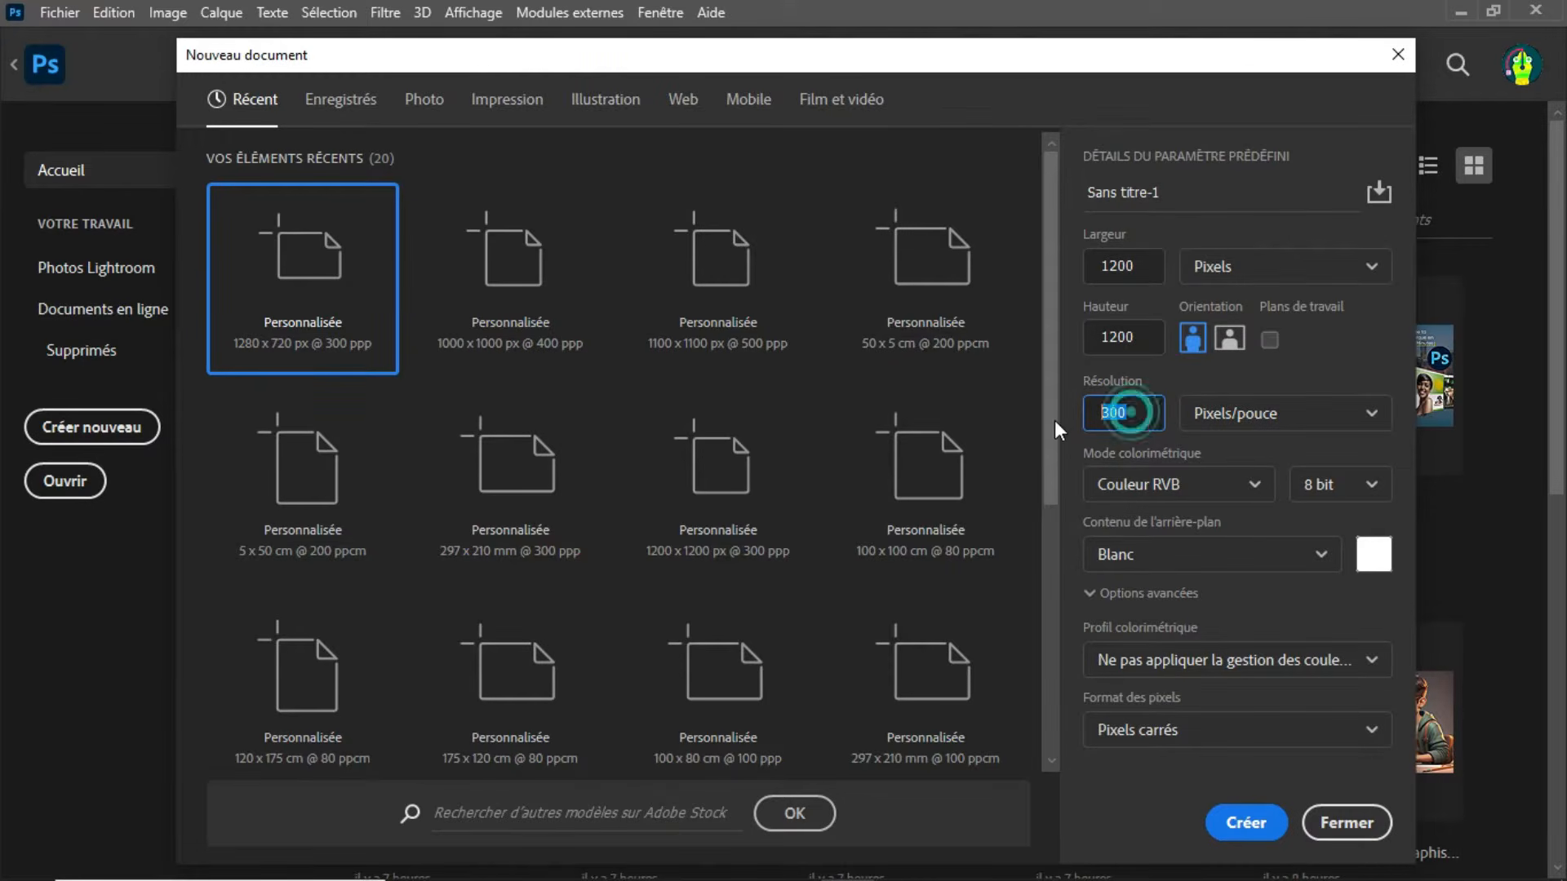
text(60)
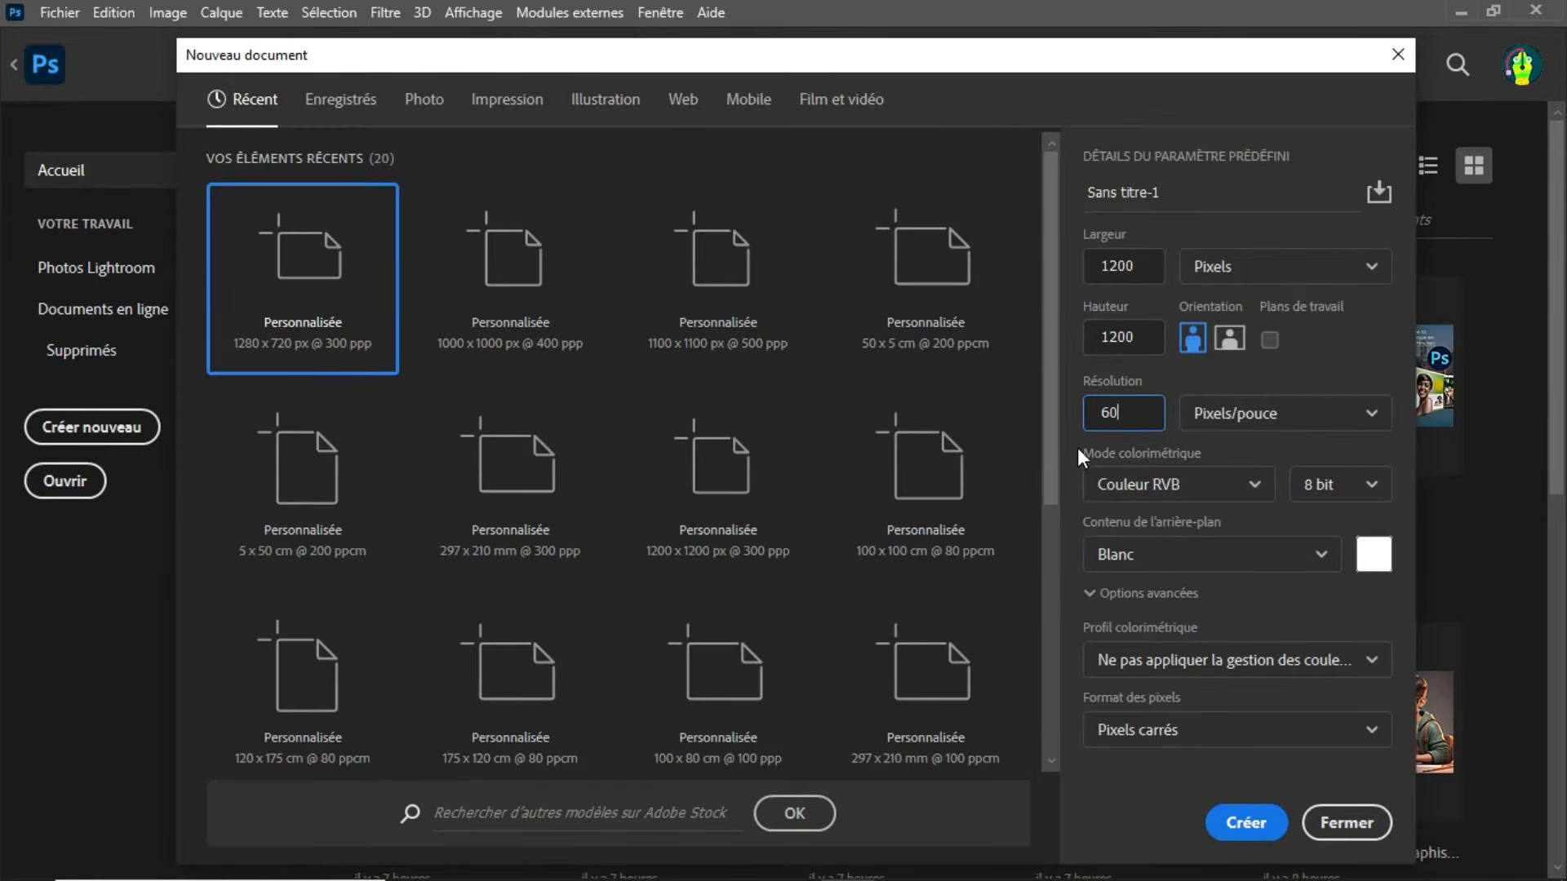
double_click(1120, 414)
text(300)
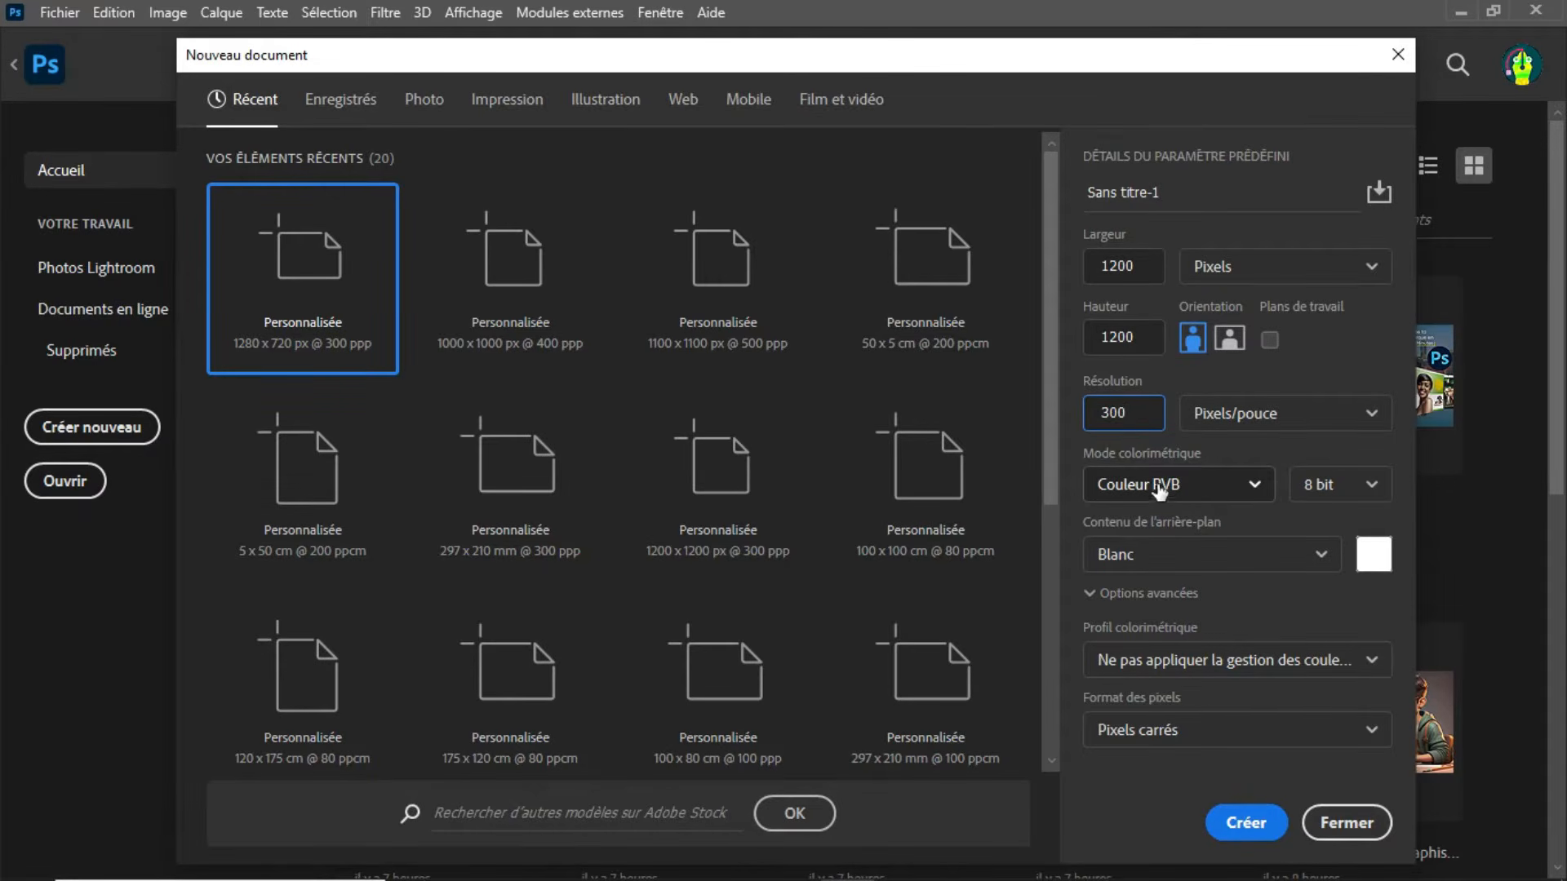
Step: Set the colour mode to Couleur RVB and create the document
click(1249, 491)
click(1196, 646)
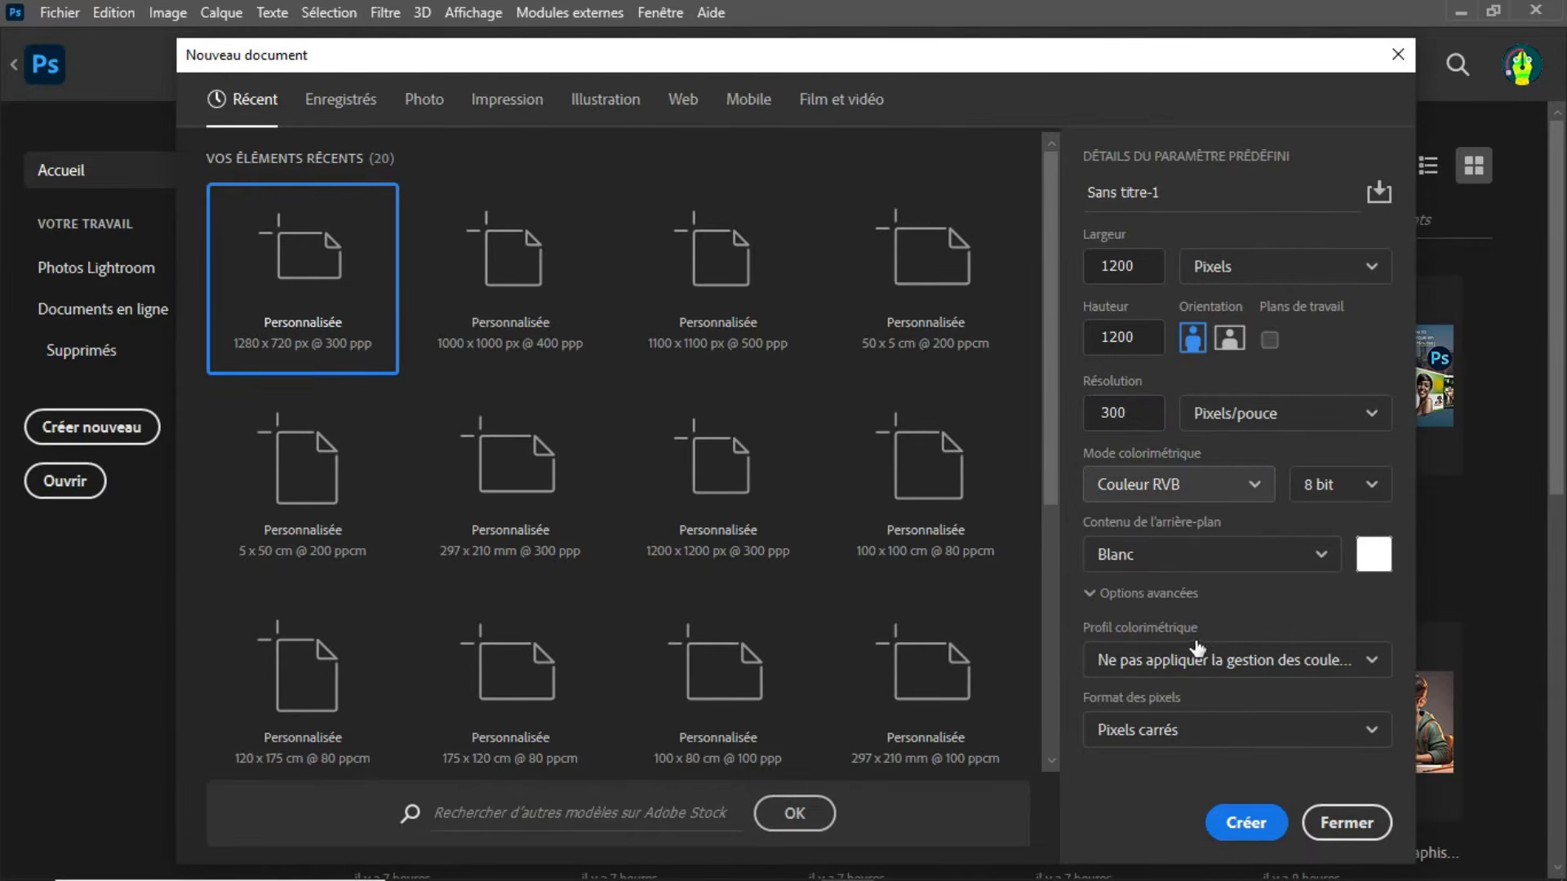
click(1242, 488)
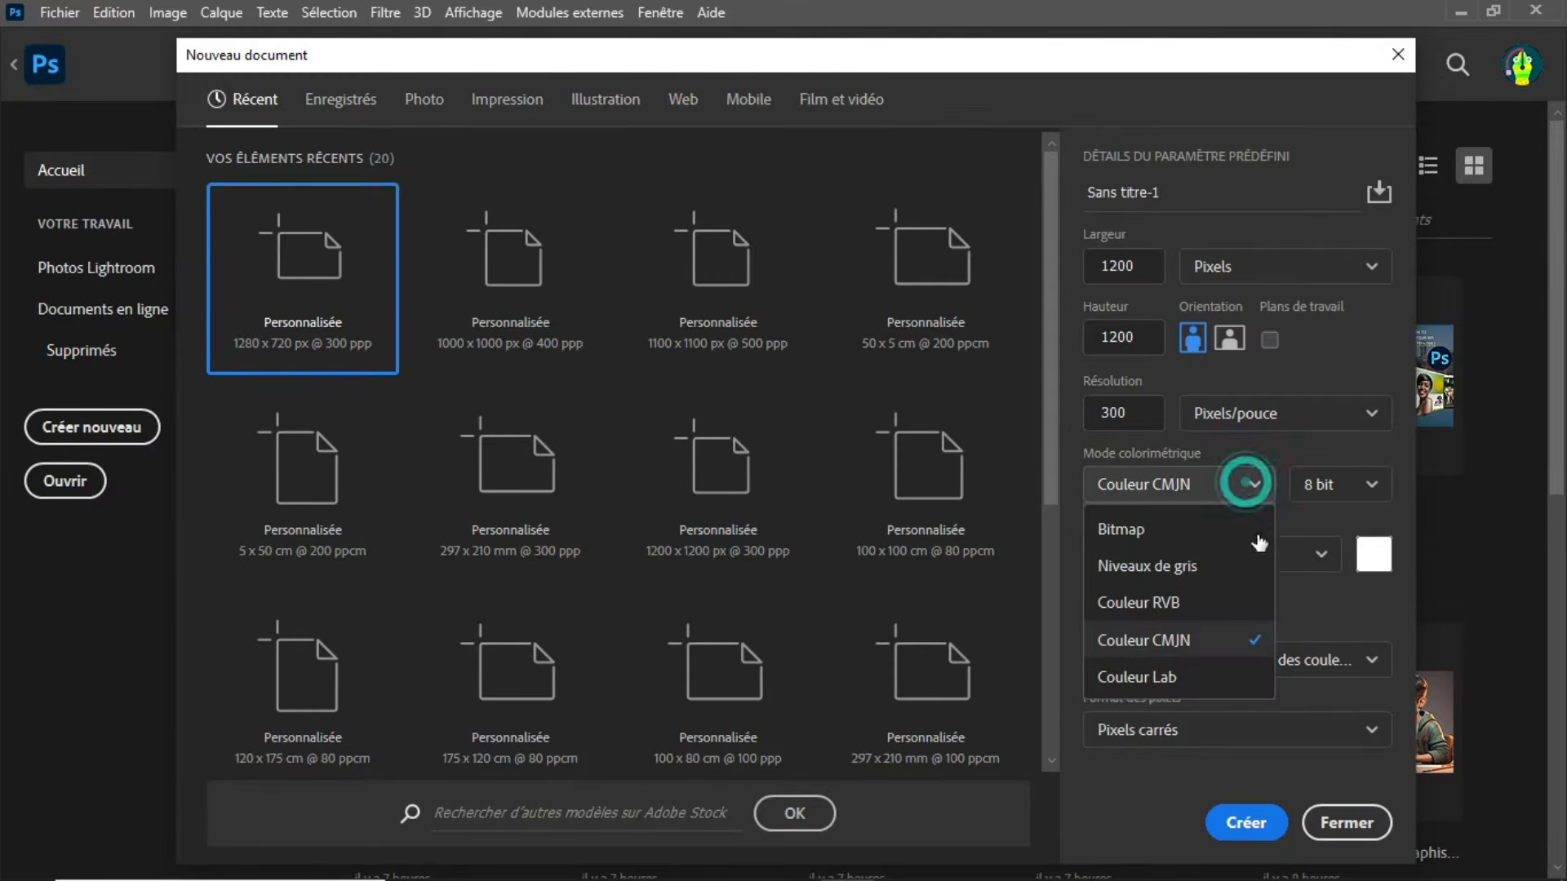
click(1146, 612)
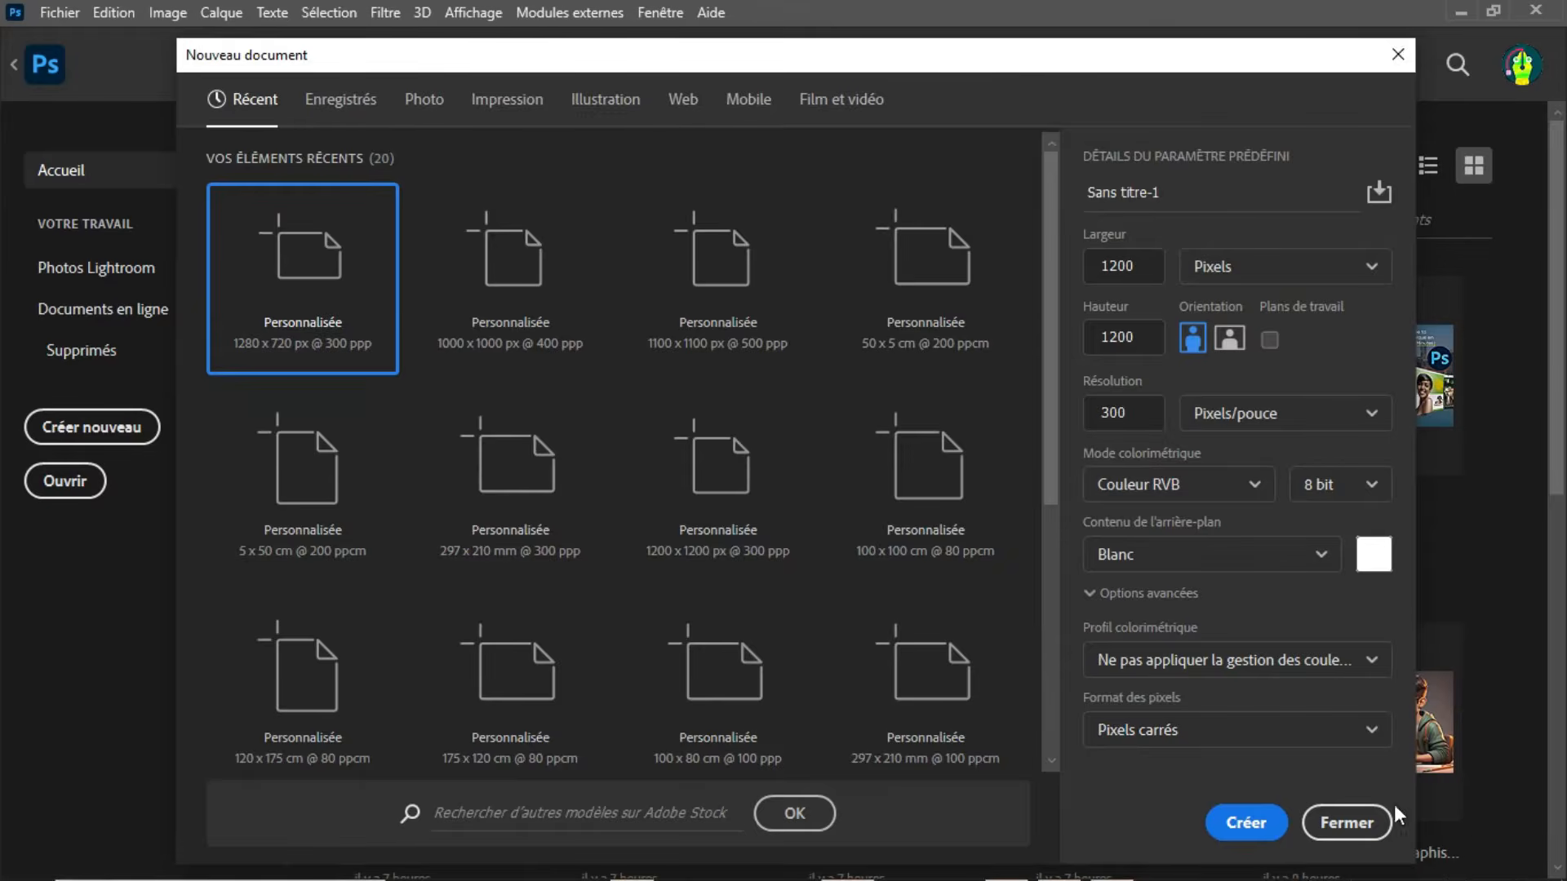
click(1272, 826)
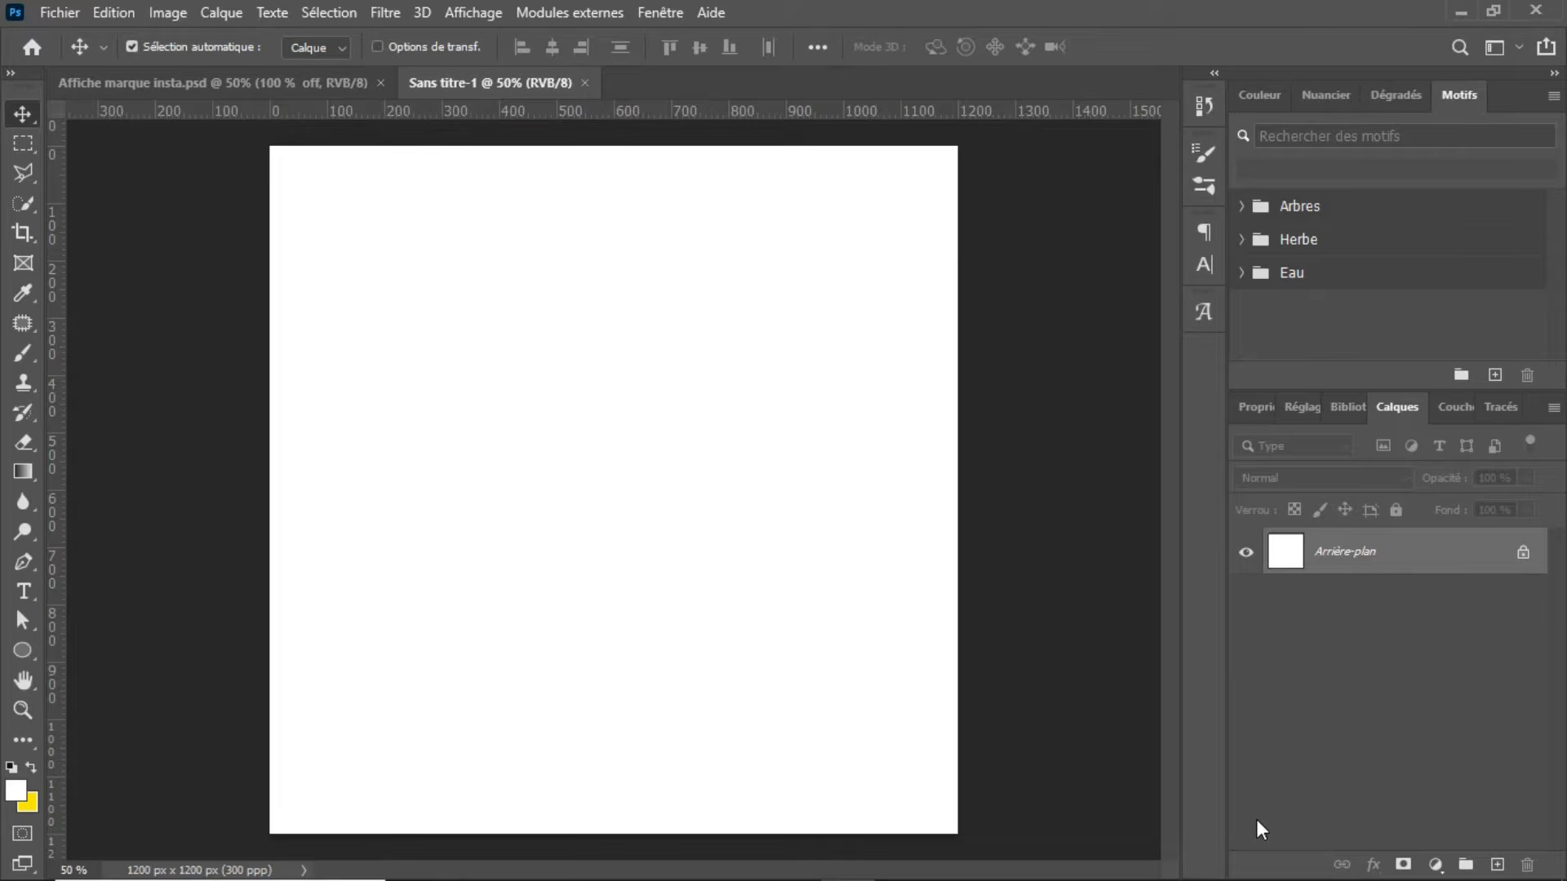
Step: In Affiche marque insta.psd, move the round Salon de coiffure logo slightly right and down, above the headline
click(289, 88)
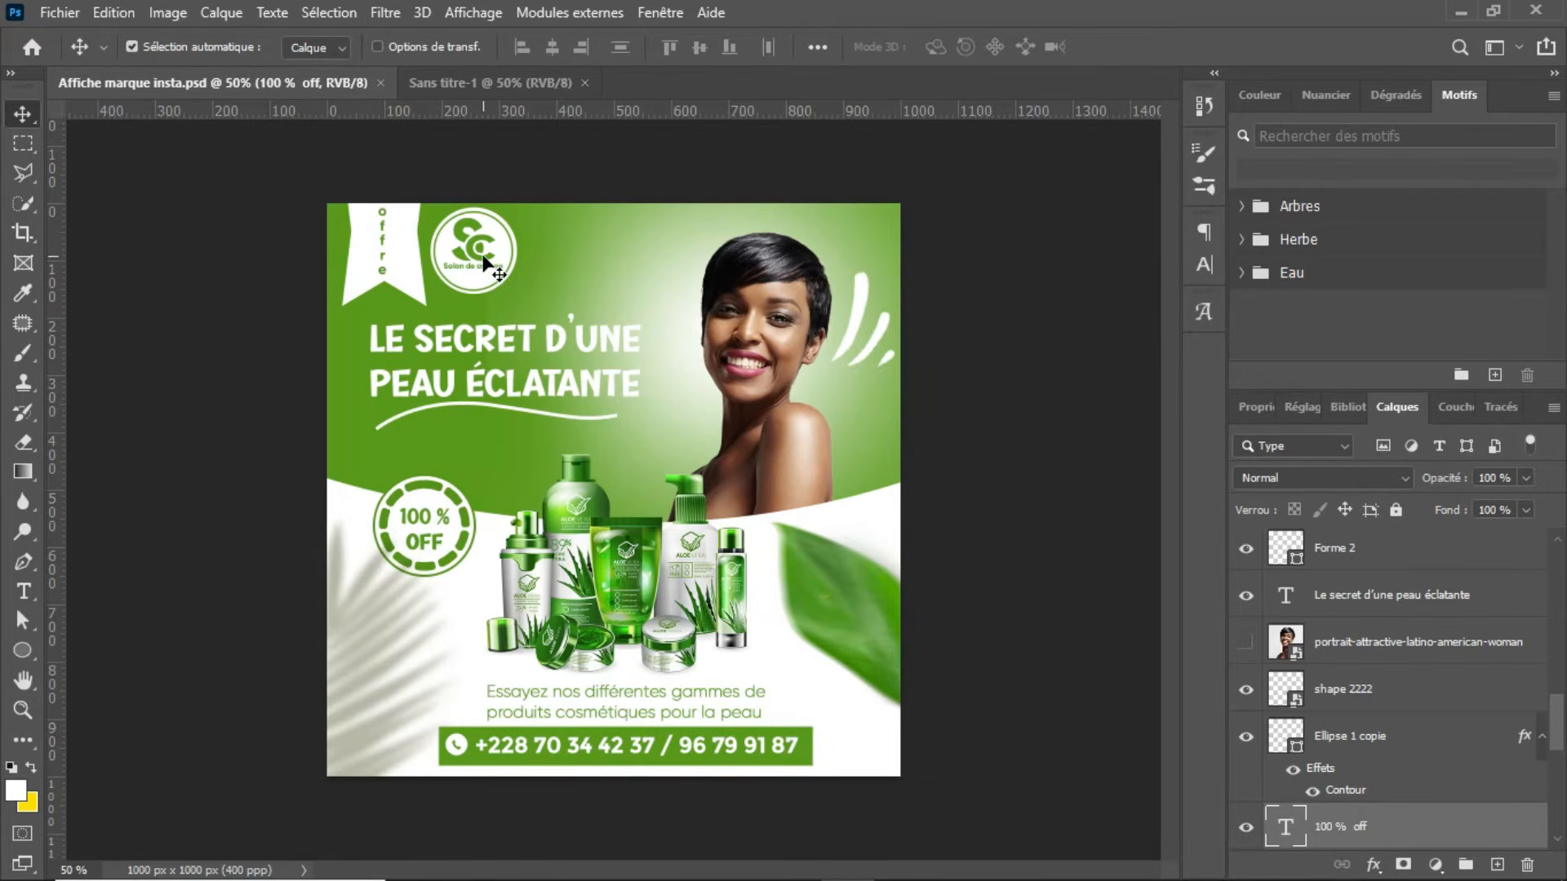
drag(478, 243, 531, 260)
Step: Examine the Salon de coiffure logo and the headline beneath it up close
key(ctrl+plus)
key(ctrl+plus)
key(ctrl+plus)
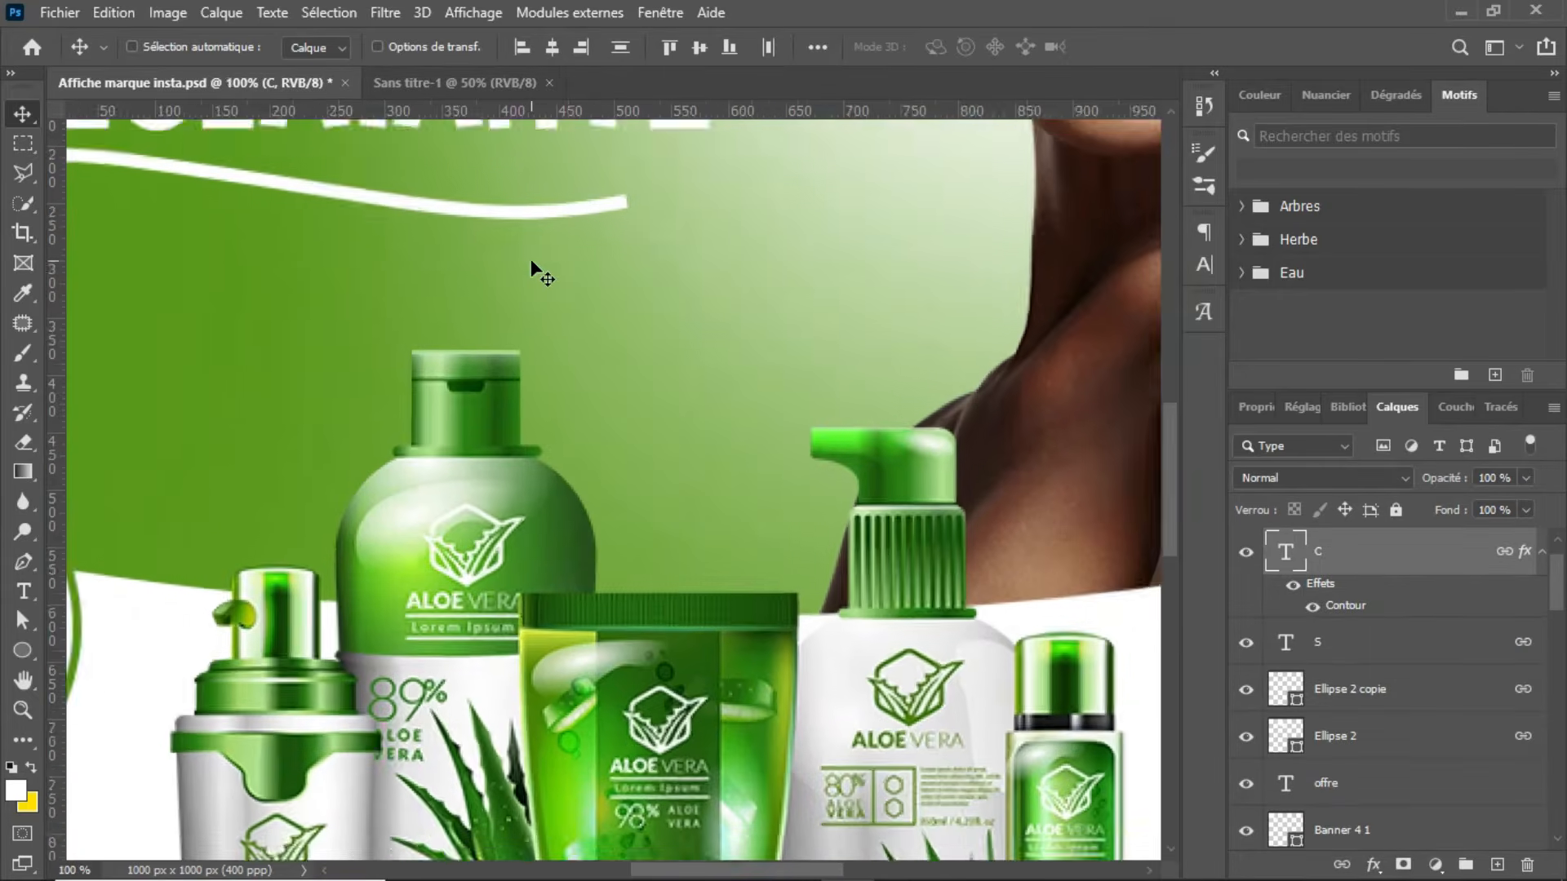
scroll(506, 199, up, 2)
drag(1175, 493, 1173, 375)
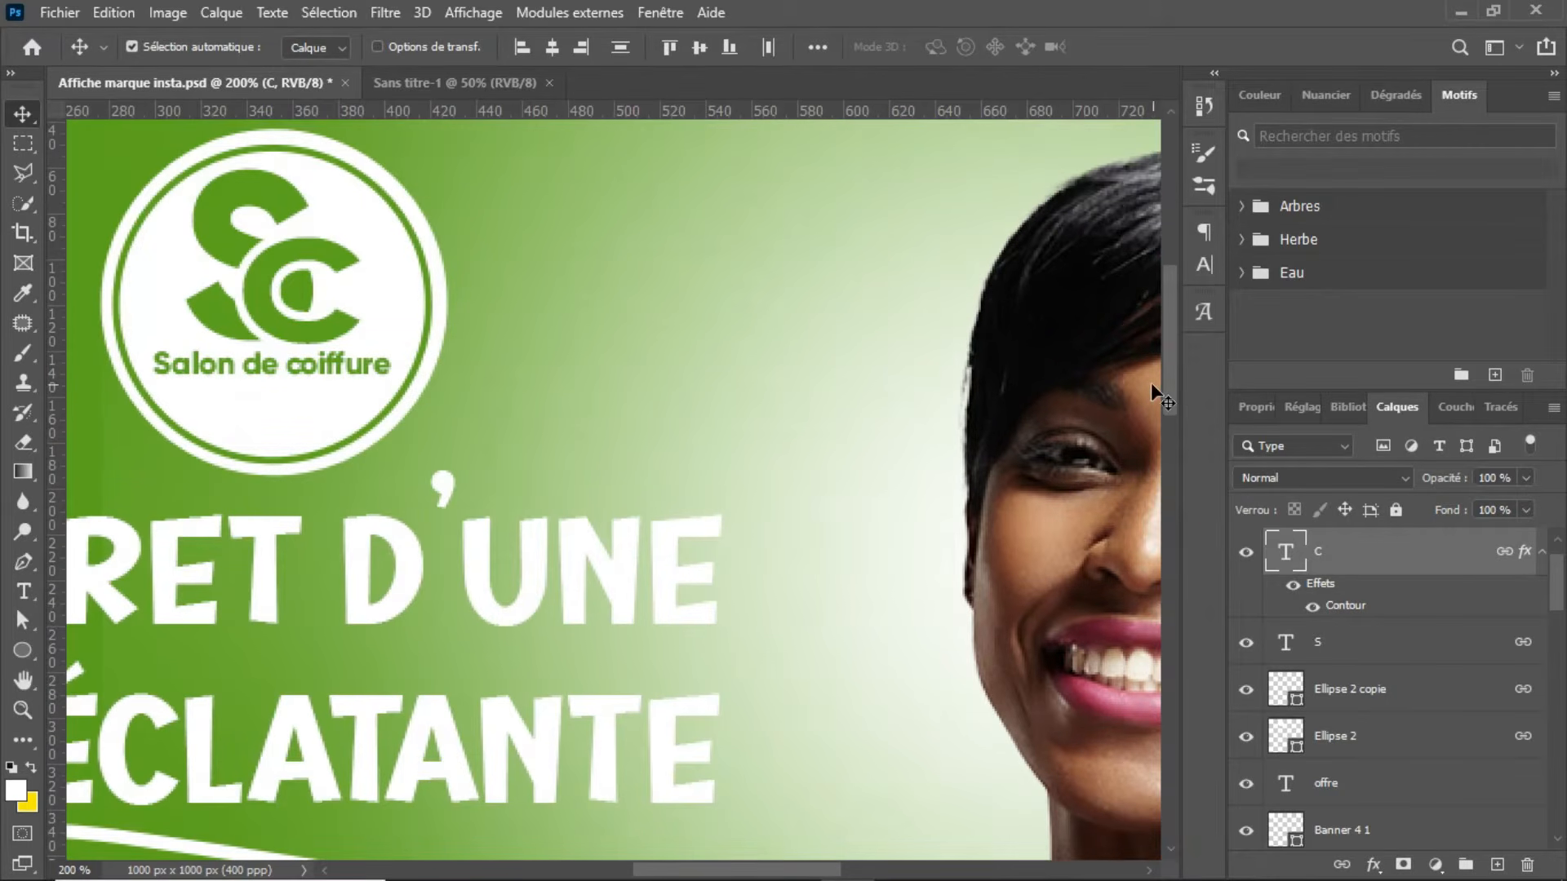
drag(774, 869, 729, 869)
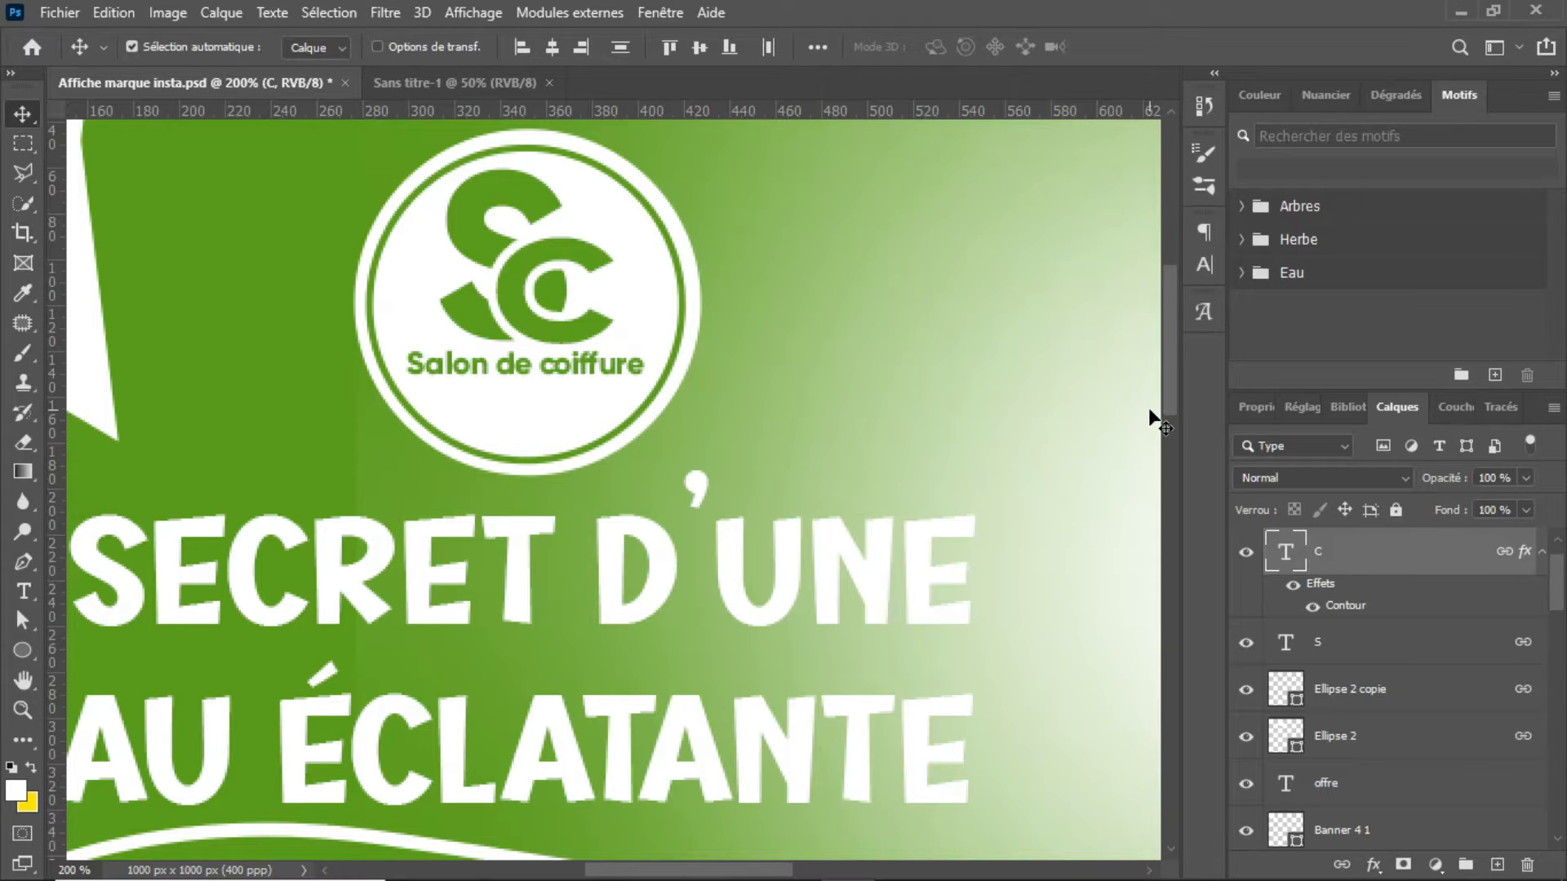
key(ctrl+minus)
key(ctrl+minus)
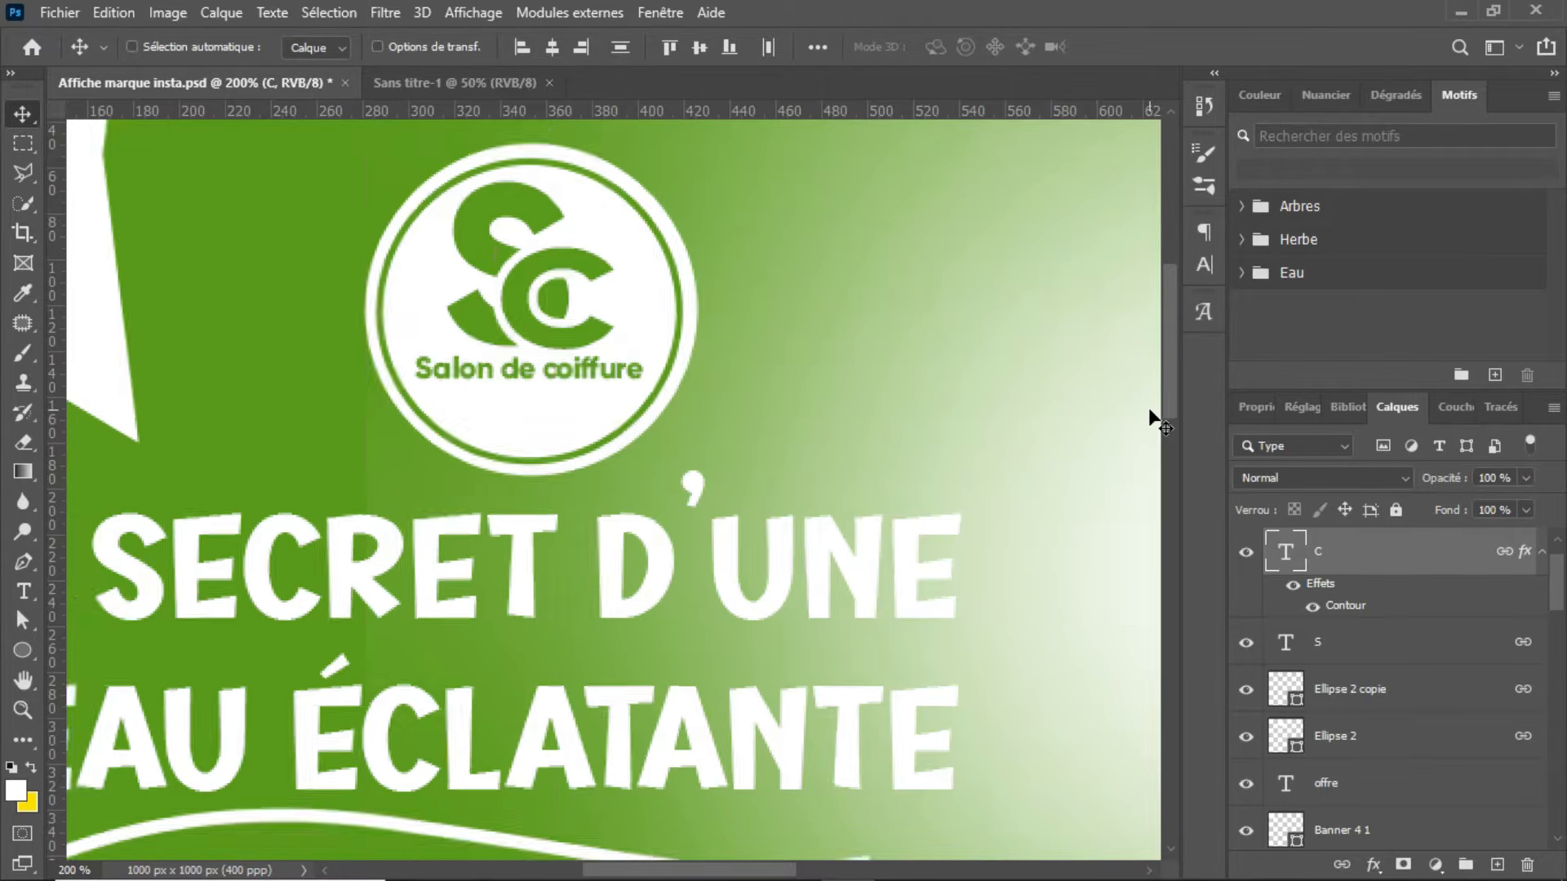
key(ctrl+minus)
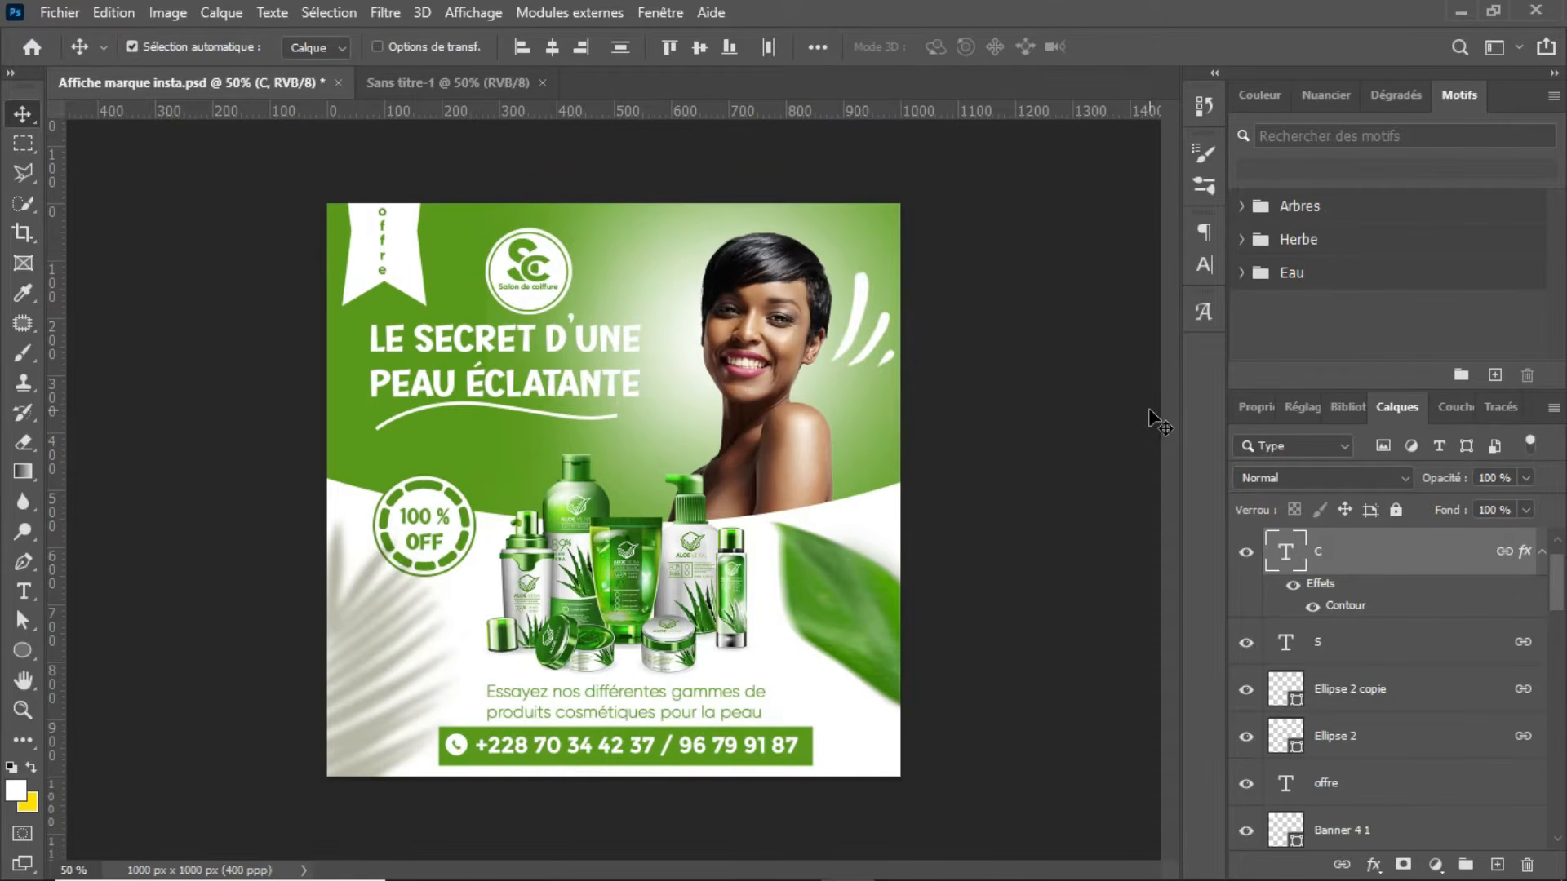
Step: In Sans titre-1, draw a closed Pen tool shape, about 2222 × 1009 px, covering the canvas's upper half with a downward-curving lower edge
click(490, 84)
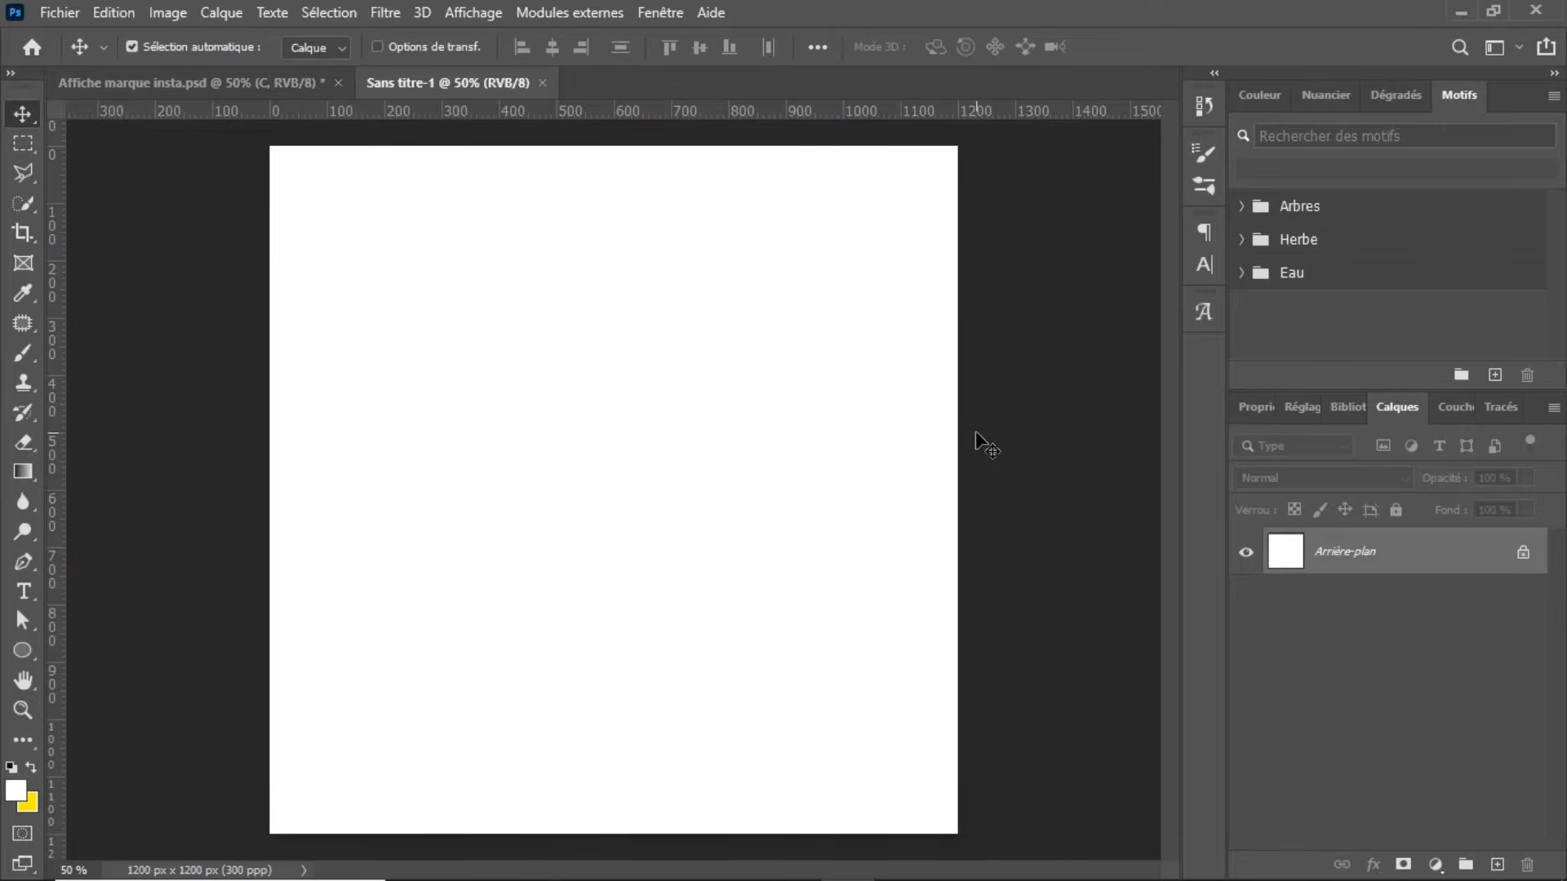
key(ctrl+minus)
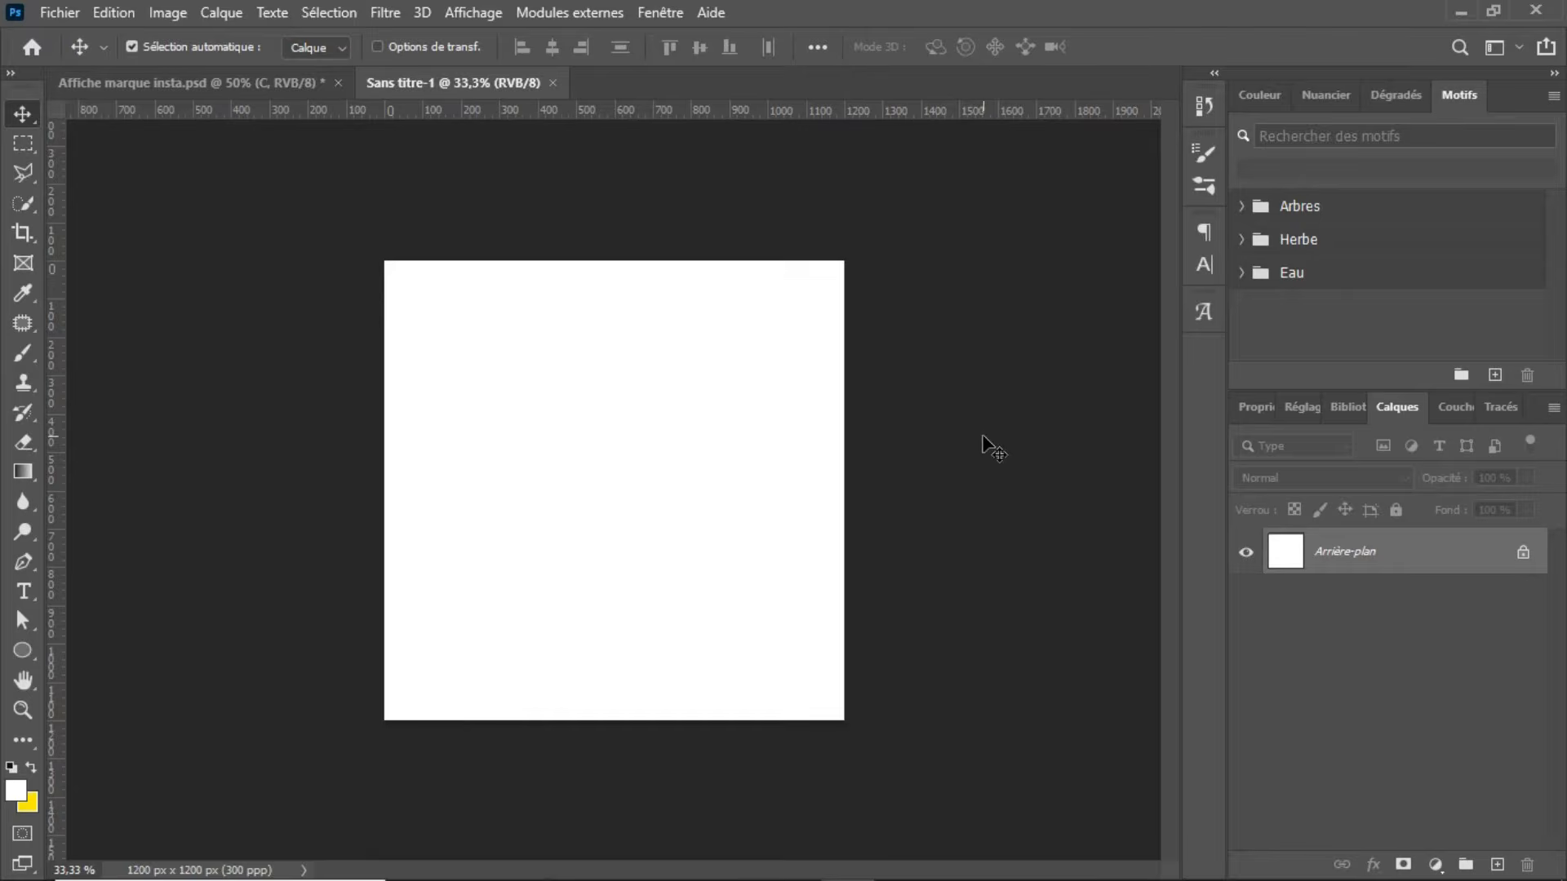
click(25, 563)
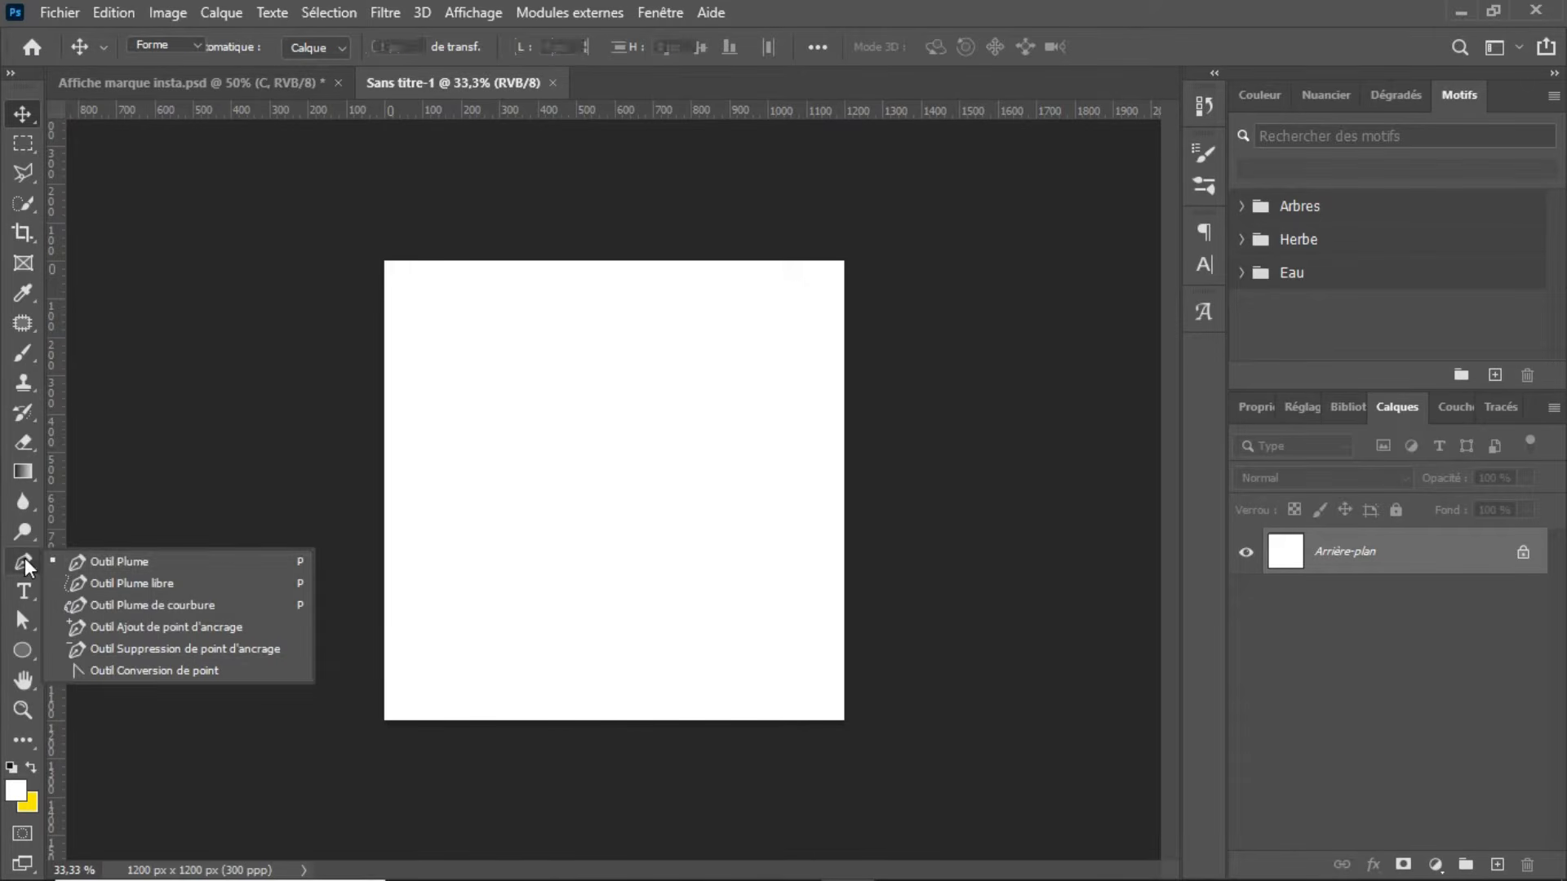
click(78, 563)
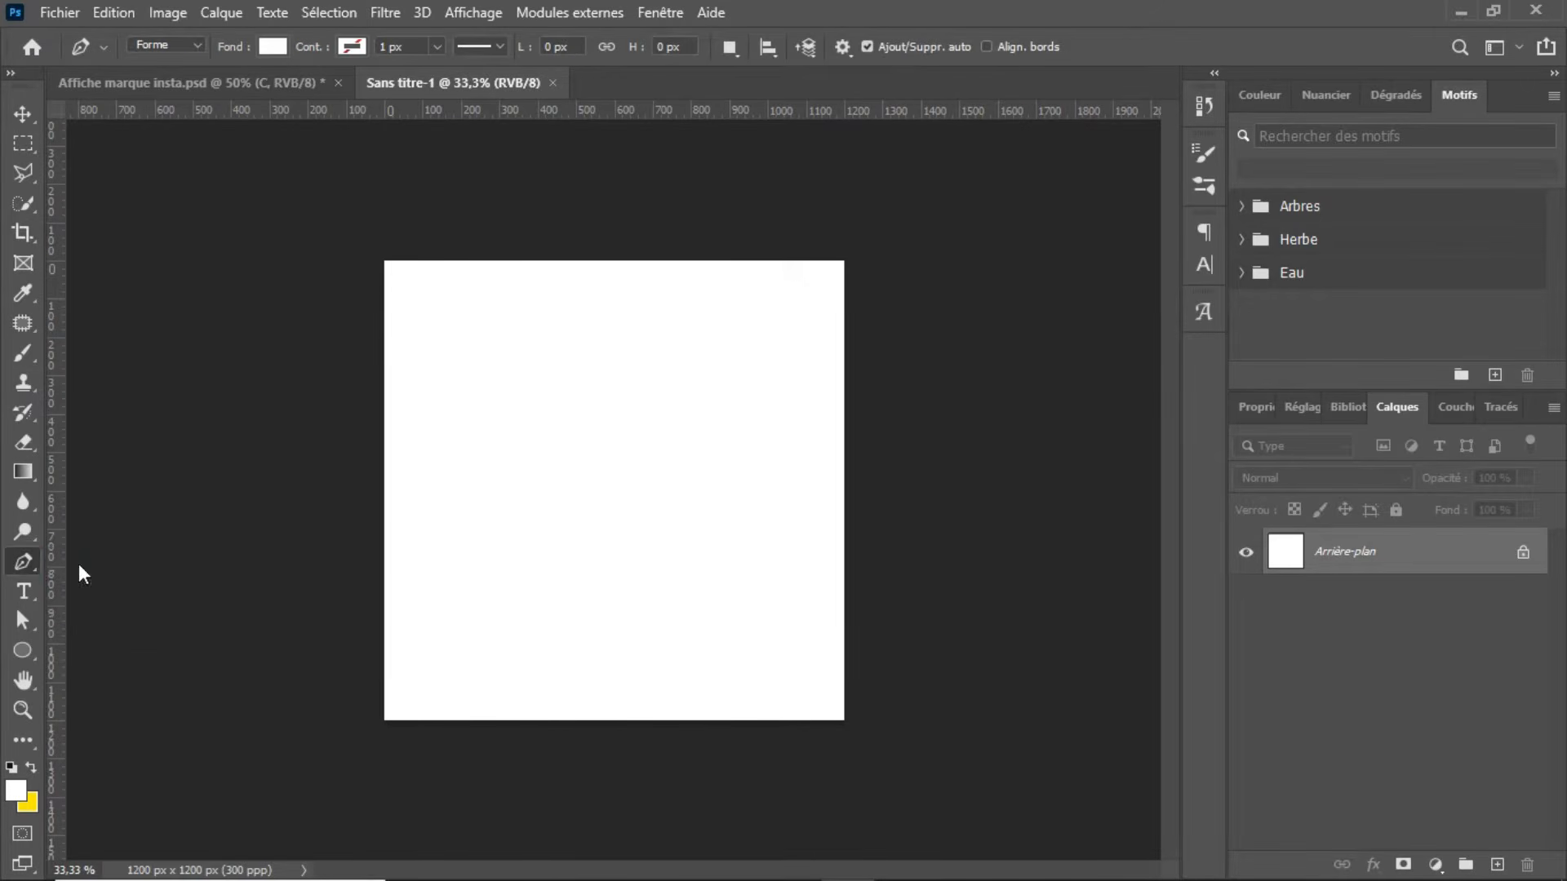
click(372, 456)
drag(900, 450, 1115, 324)
click(1061, 135)
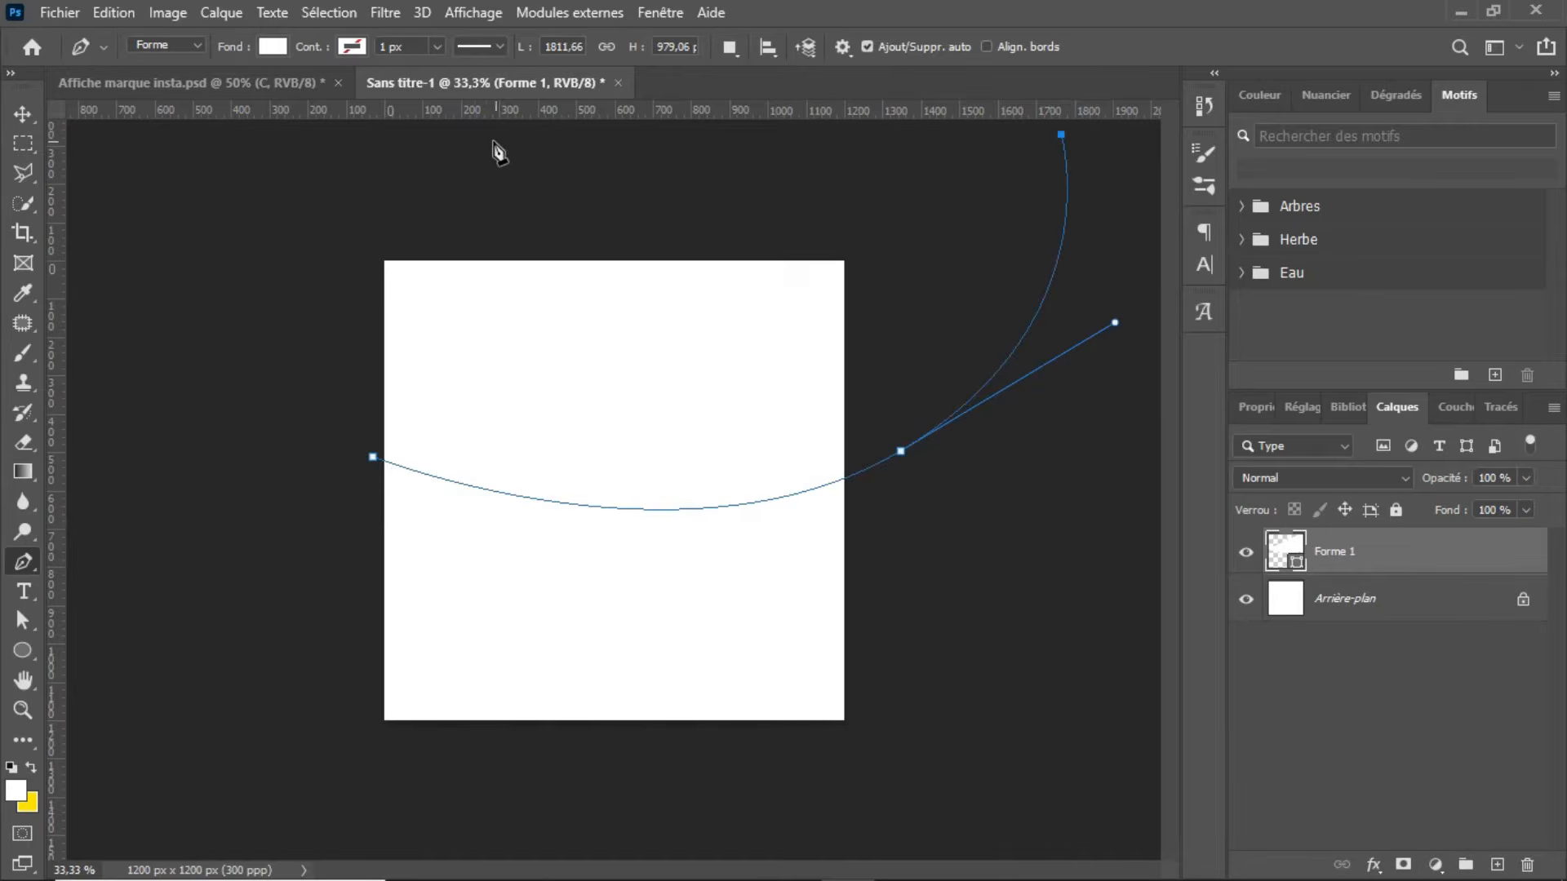
click(346, 123)
click(215, 272)
click(259, 397)
click(372, 457)
click(334, 137)
Step: Fill the curved shape with the green from the recently used colours and deselect its path
click(275, 50)
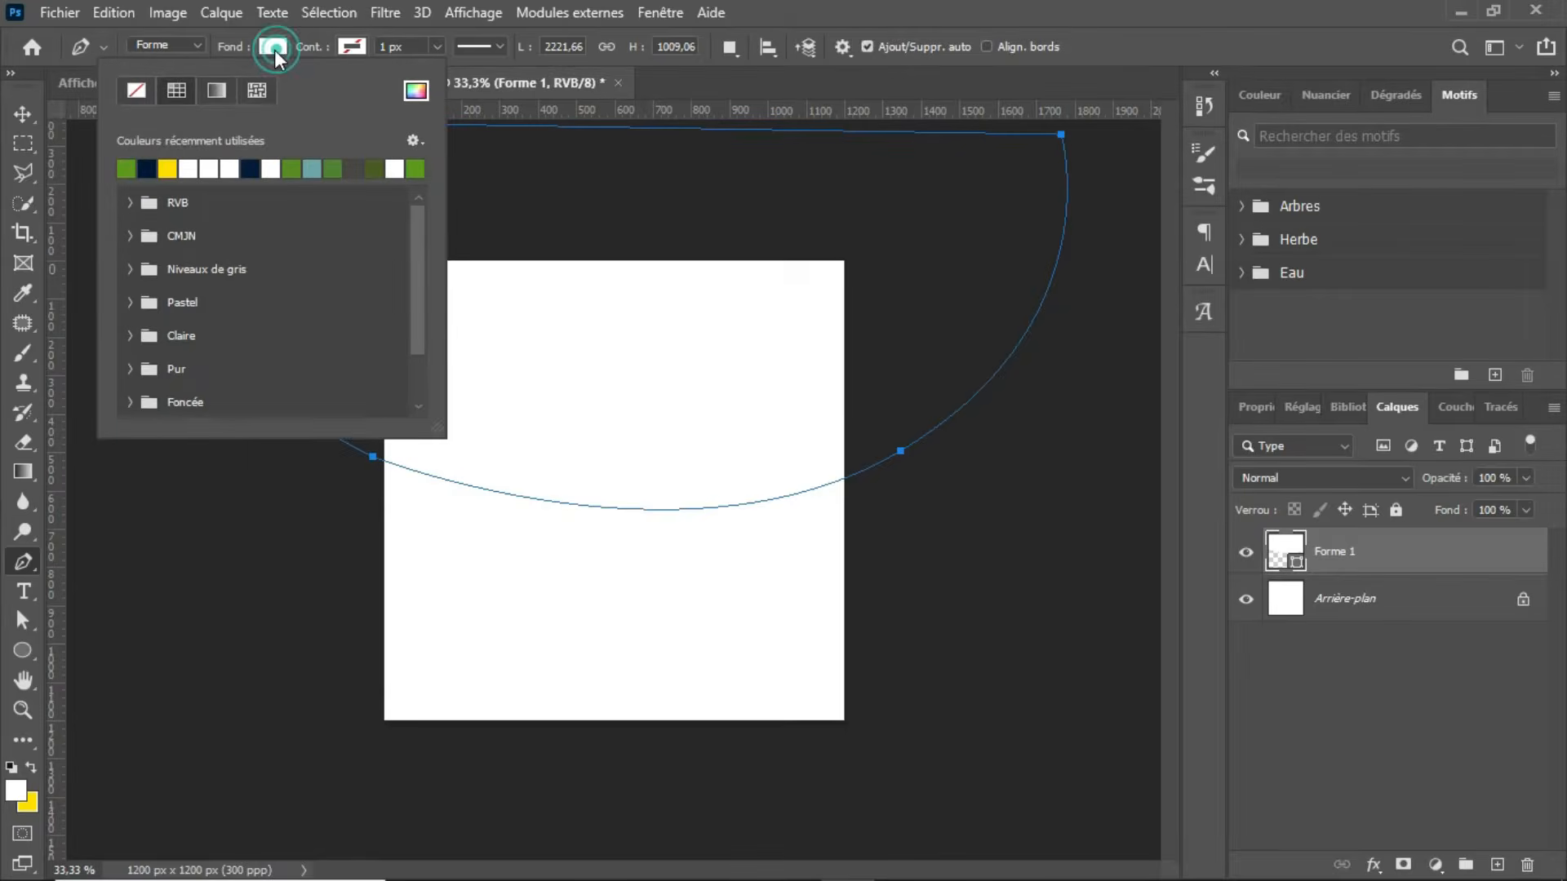
click(126, 168)
click(555, 496)
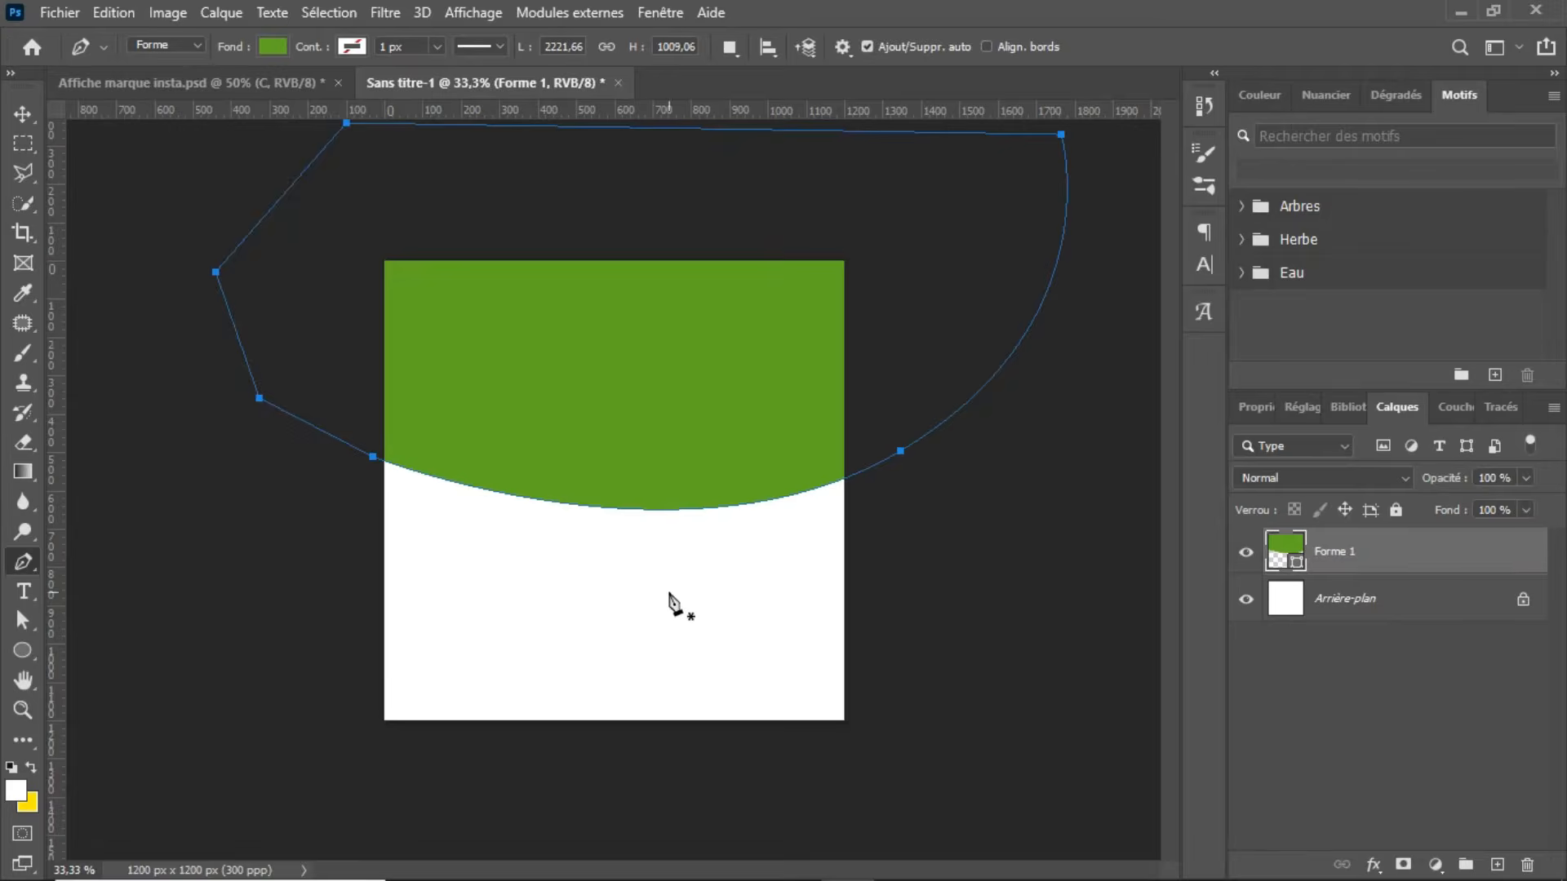
key(Escape)
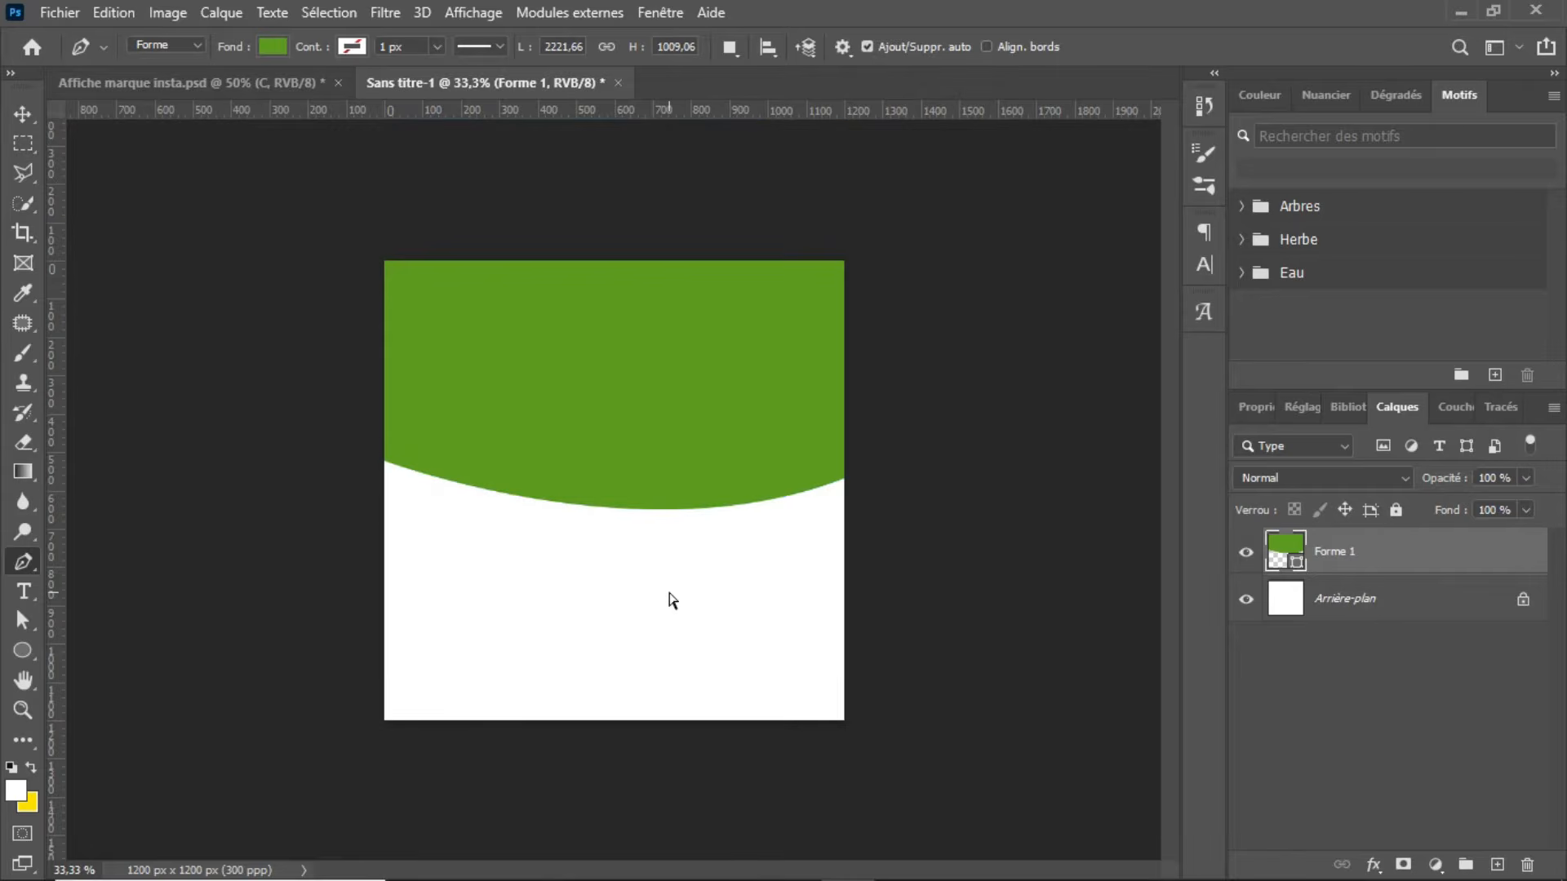
Step: Move the green shape slightly up and to the left on the canvas
key(ctrl+plus)
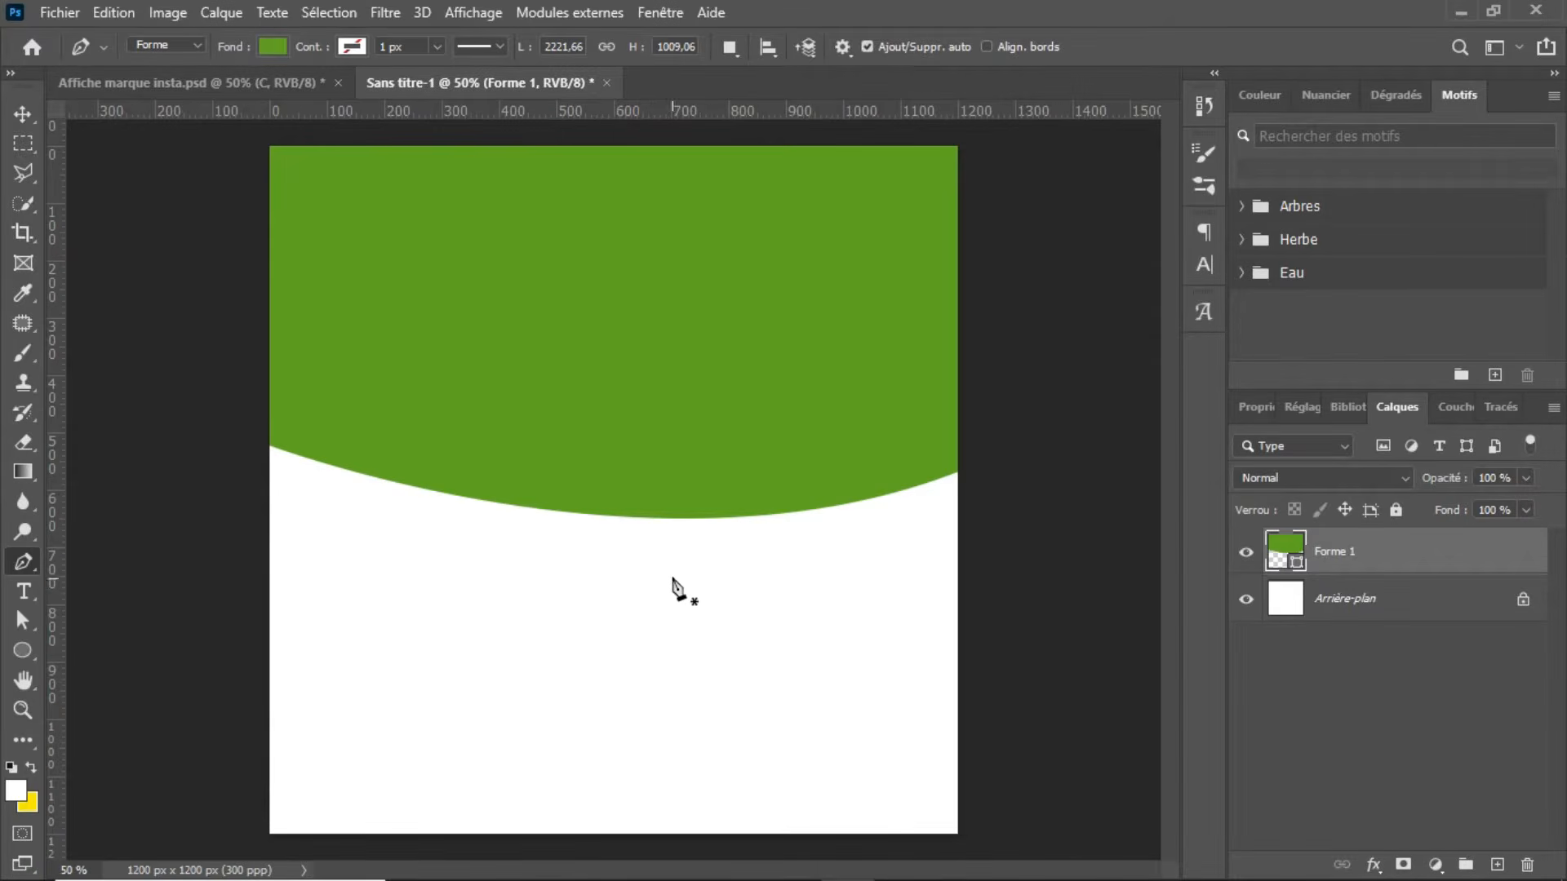
key(v)
mouse_move(672, 467)
mouse_down()
mouse_move(628, 451)
mouse_move(661, 454)
mouse_up()
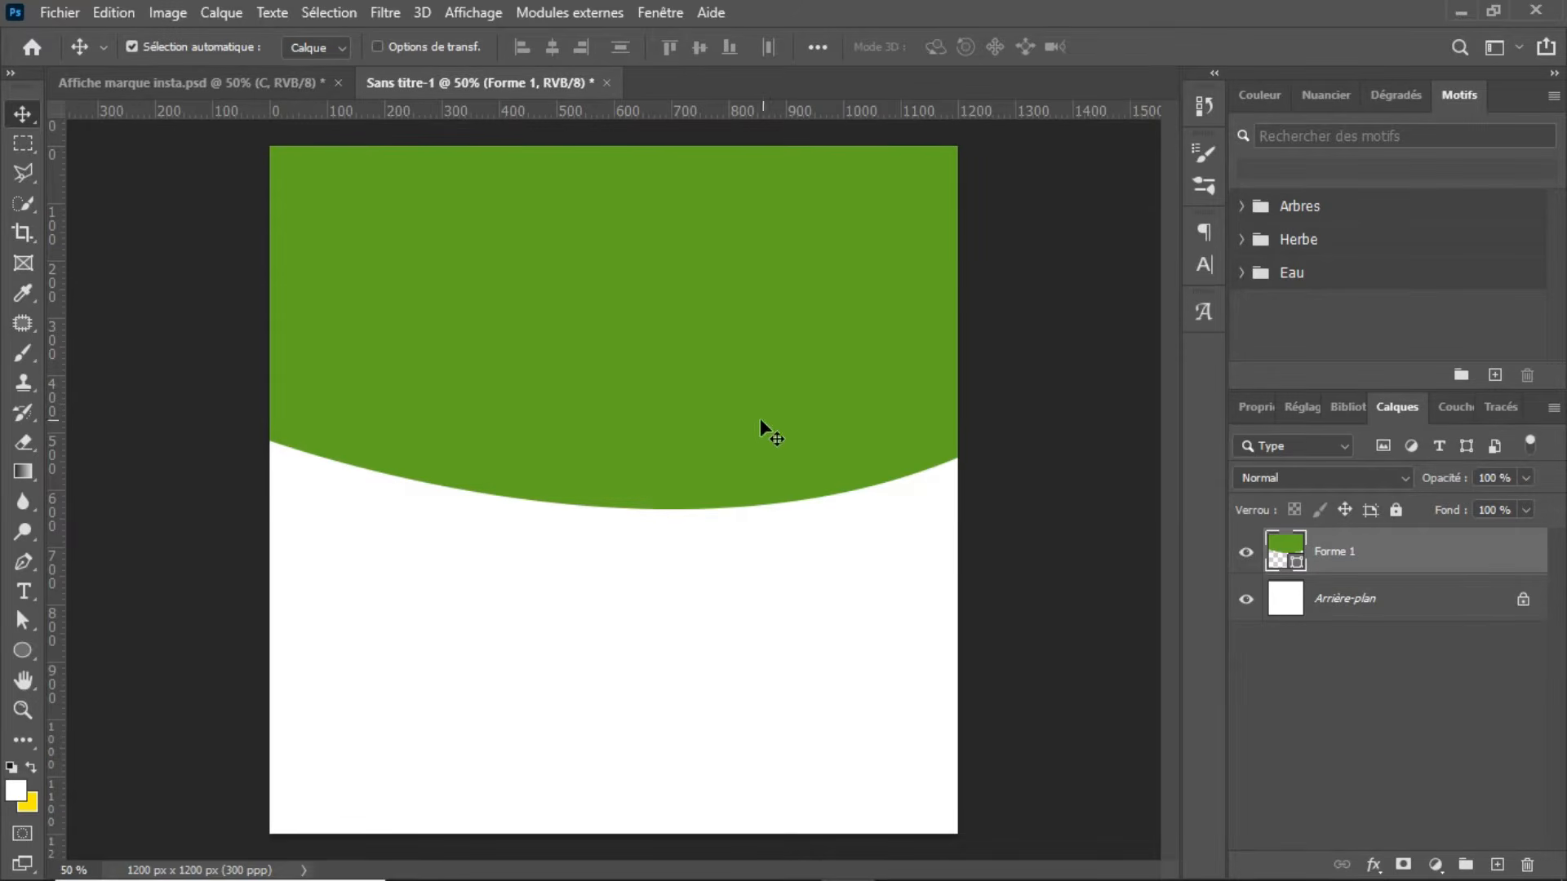
Step: Place portrait-attractive-latino-american-woman from Tuto marque > Nouveau dossier into Sans titre-1 as an embedded image
click(52, 8)
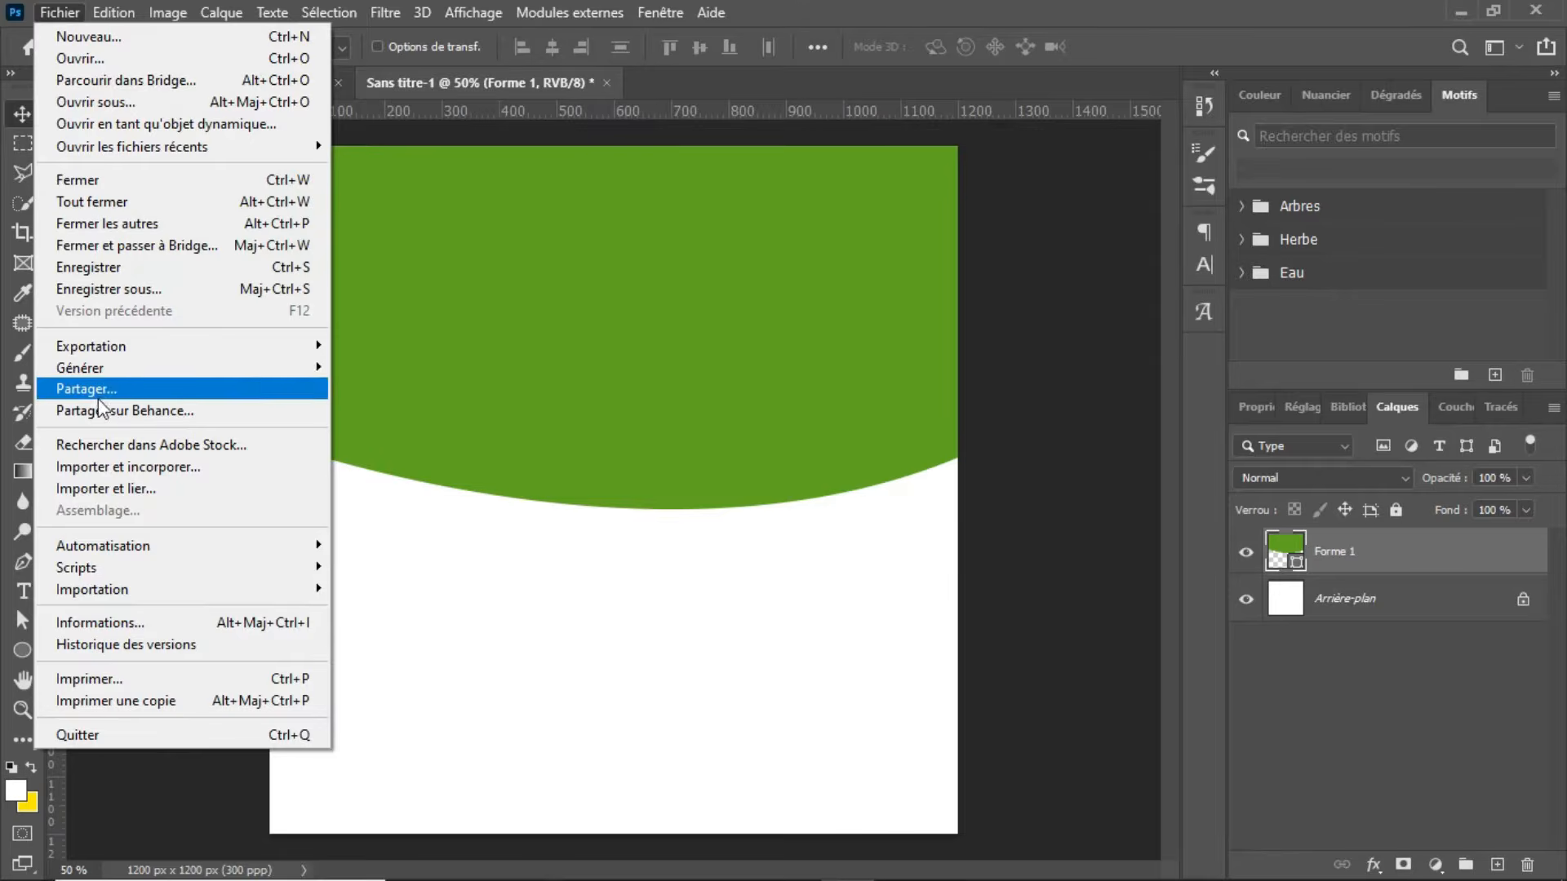
click(128, 467)
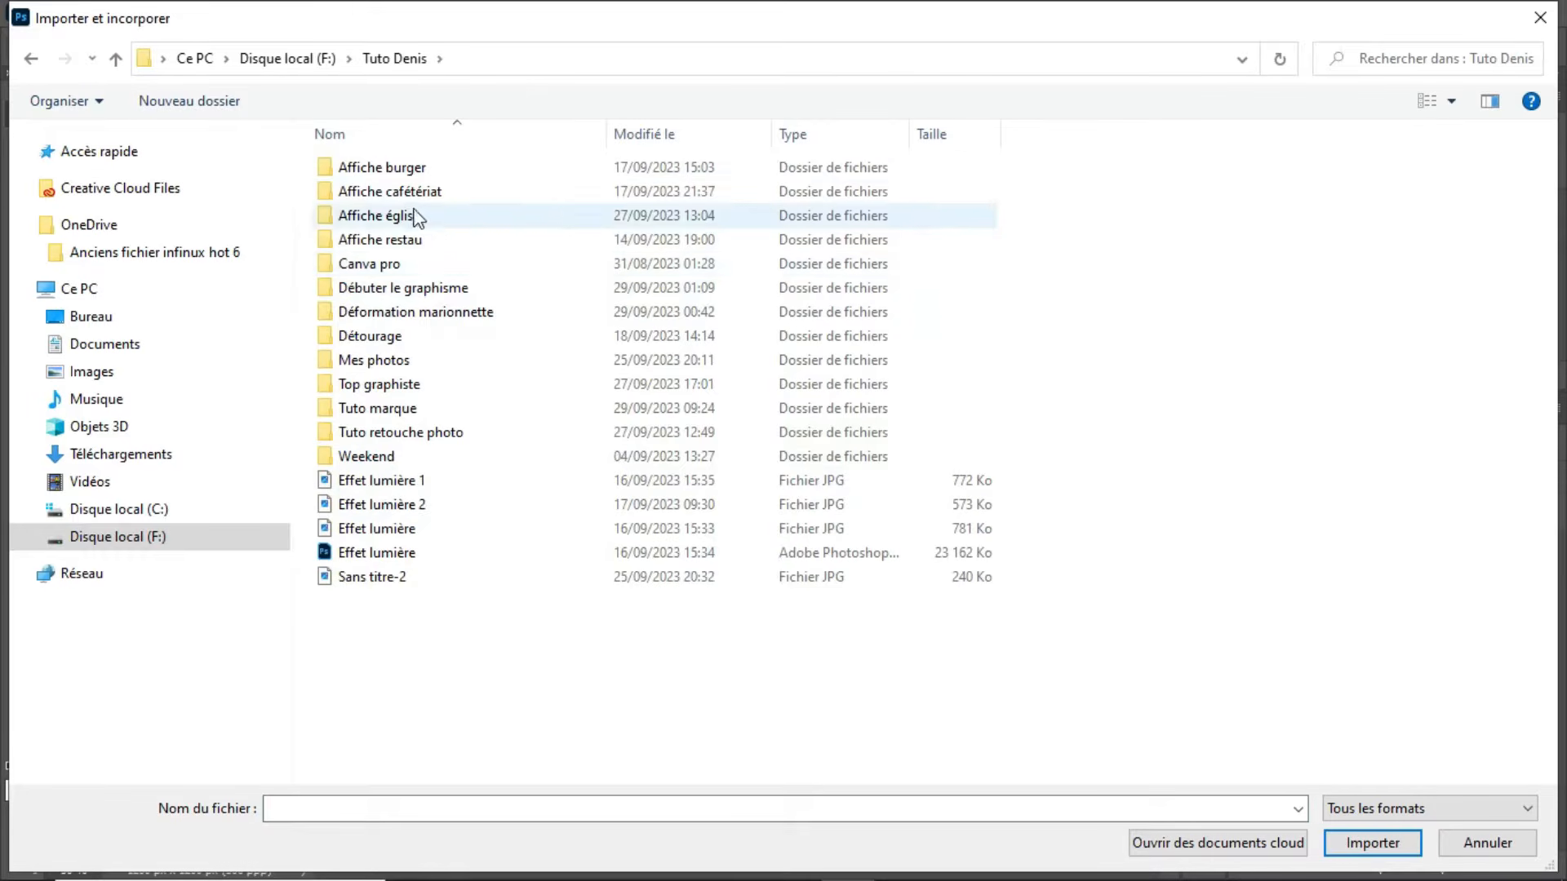
double_click(388, 408)
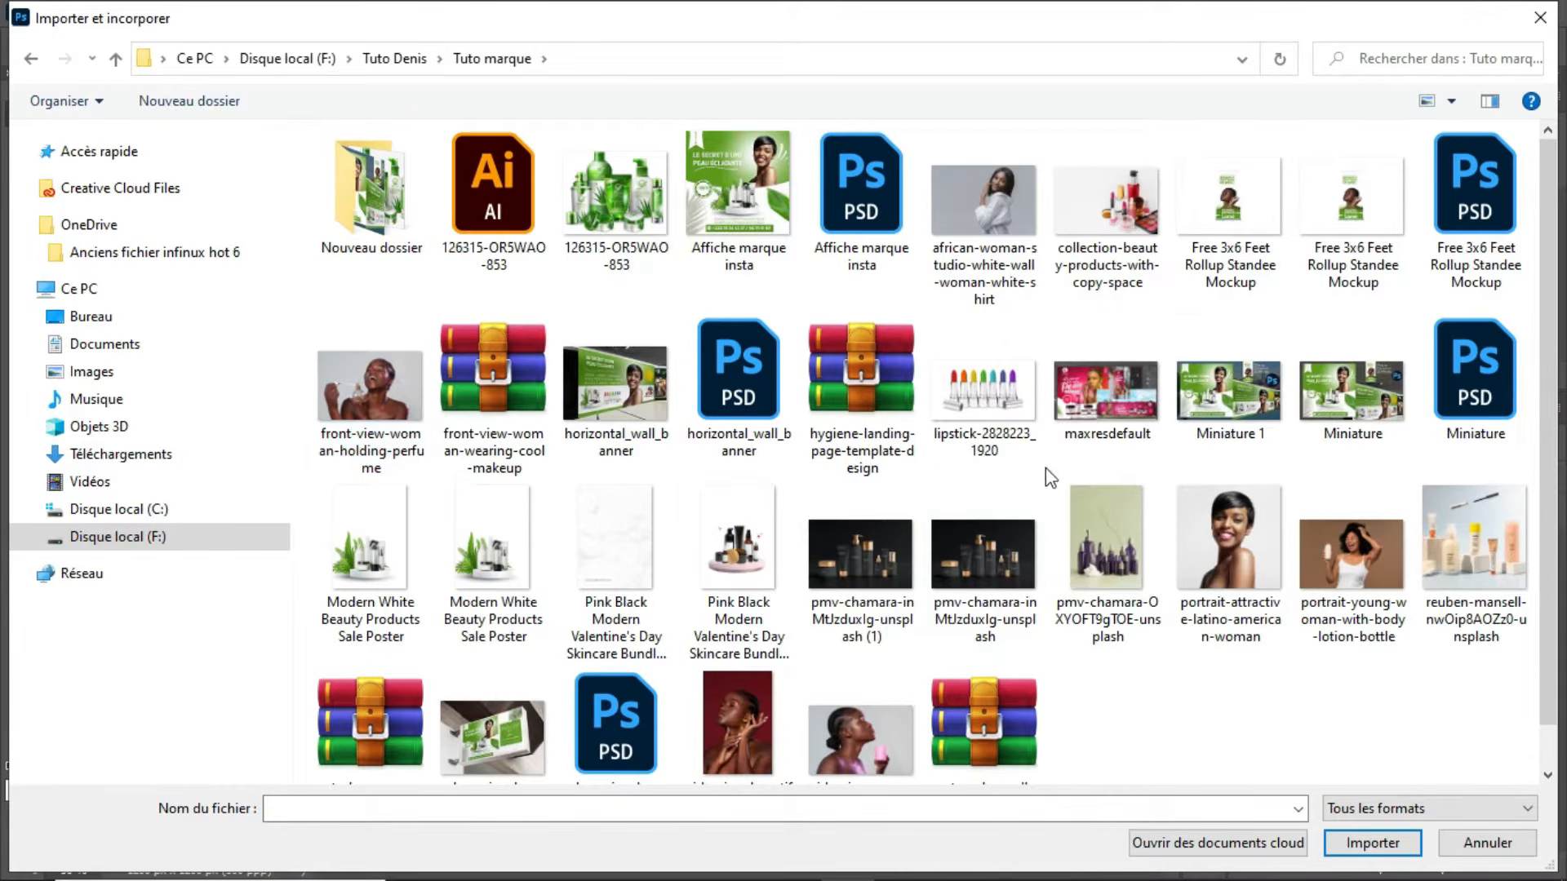
double_click(330, 217)
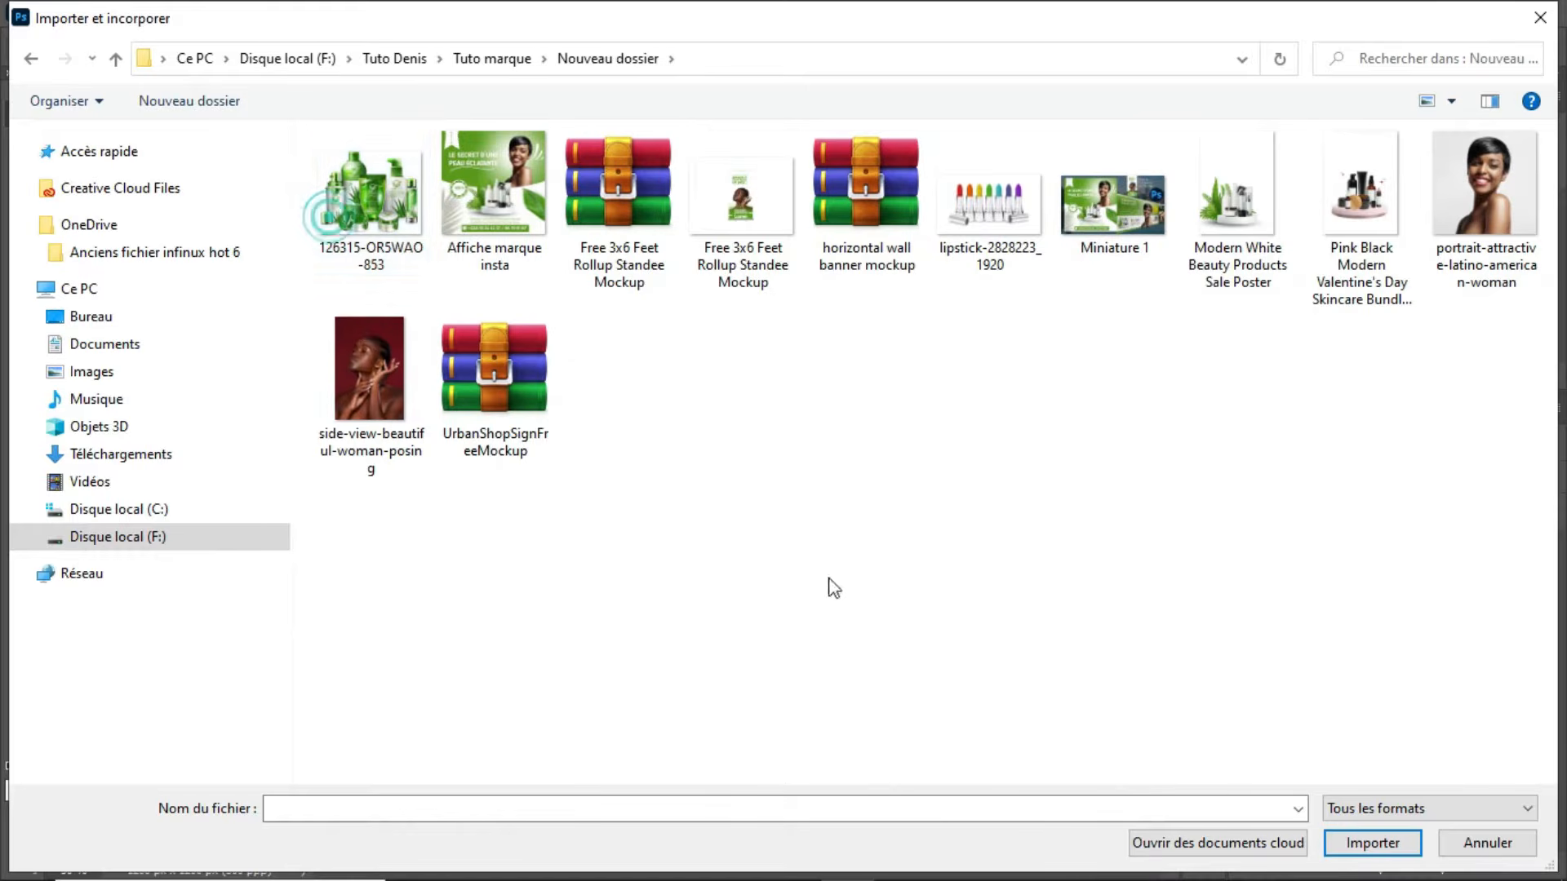
click(1476, 249)
click(1505, 246)
click(1517, 220)
double_click(1472, 219)
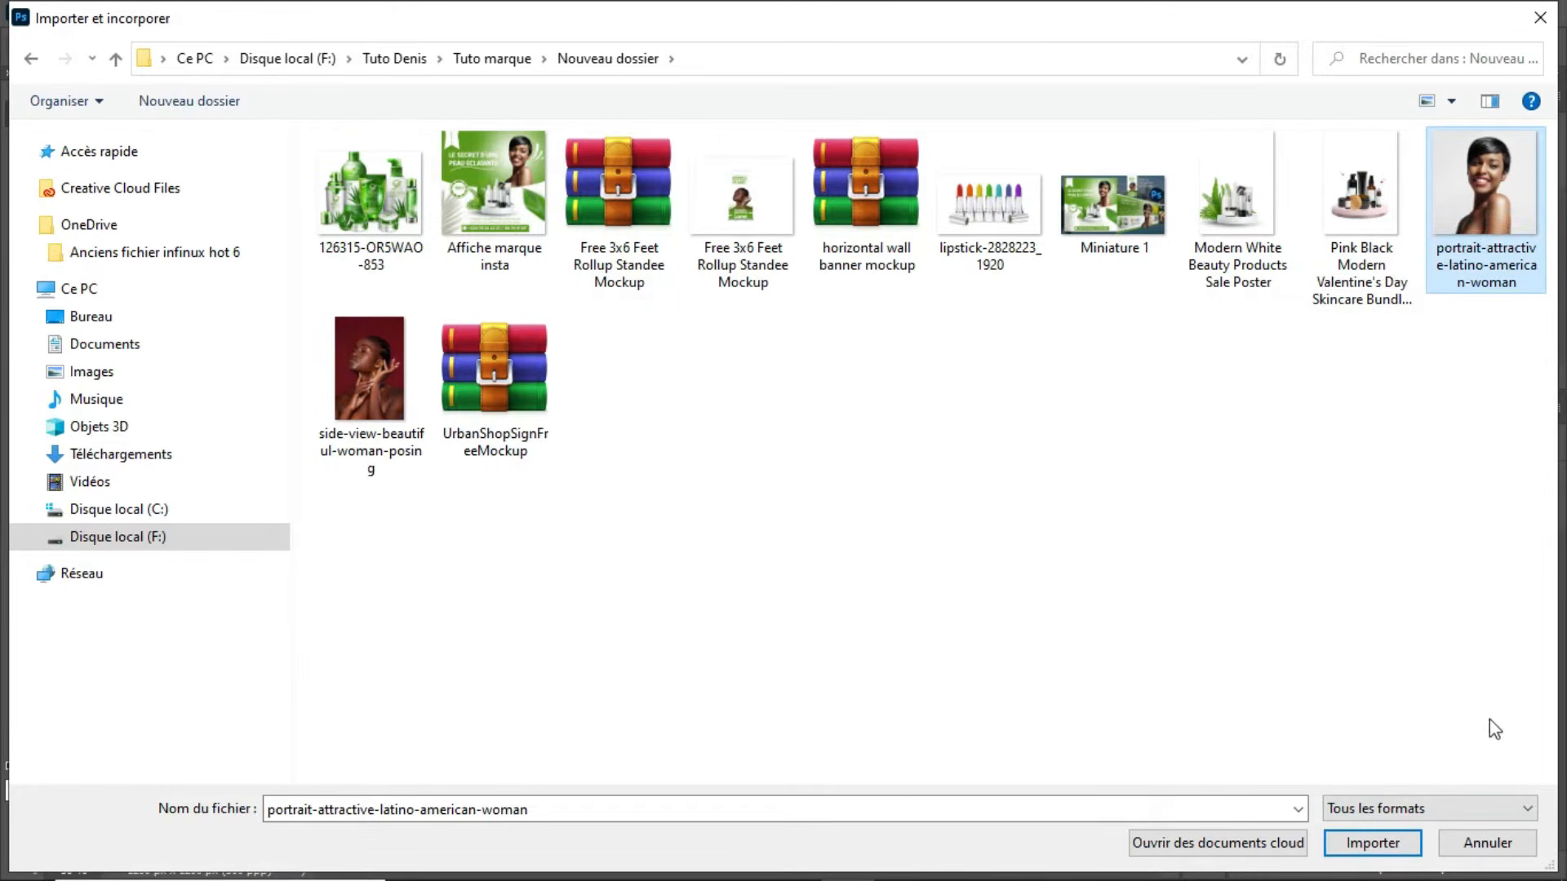
click(1386, 842)
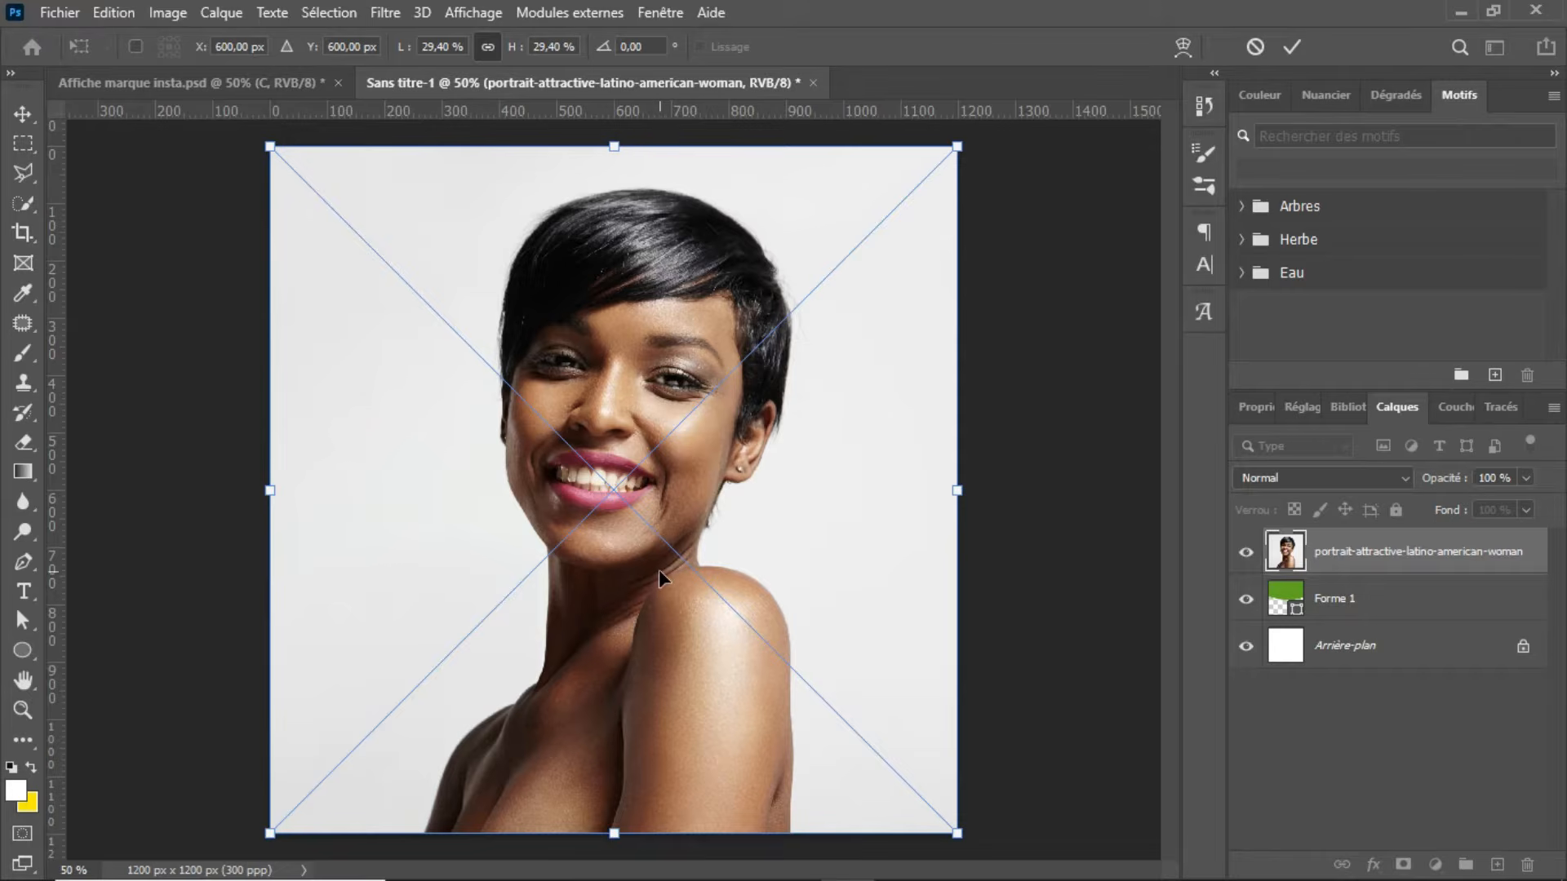
Step: Scale the placed portrait down slightly, centre it horizontally near the canvas's upper edge and commit the placement
drag(955, 831, 897, 769)
drag(652, 580, 675, 603)
key(Return)
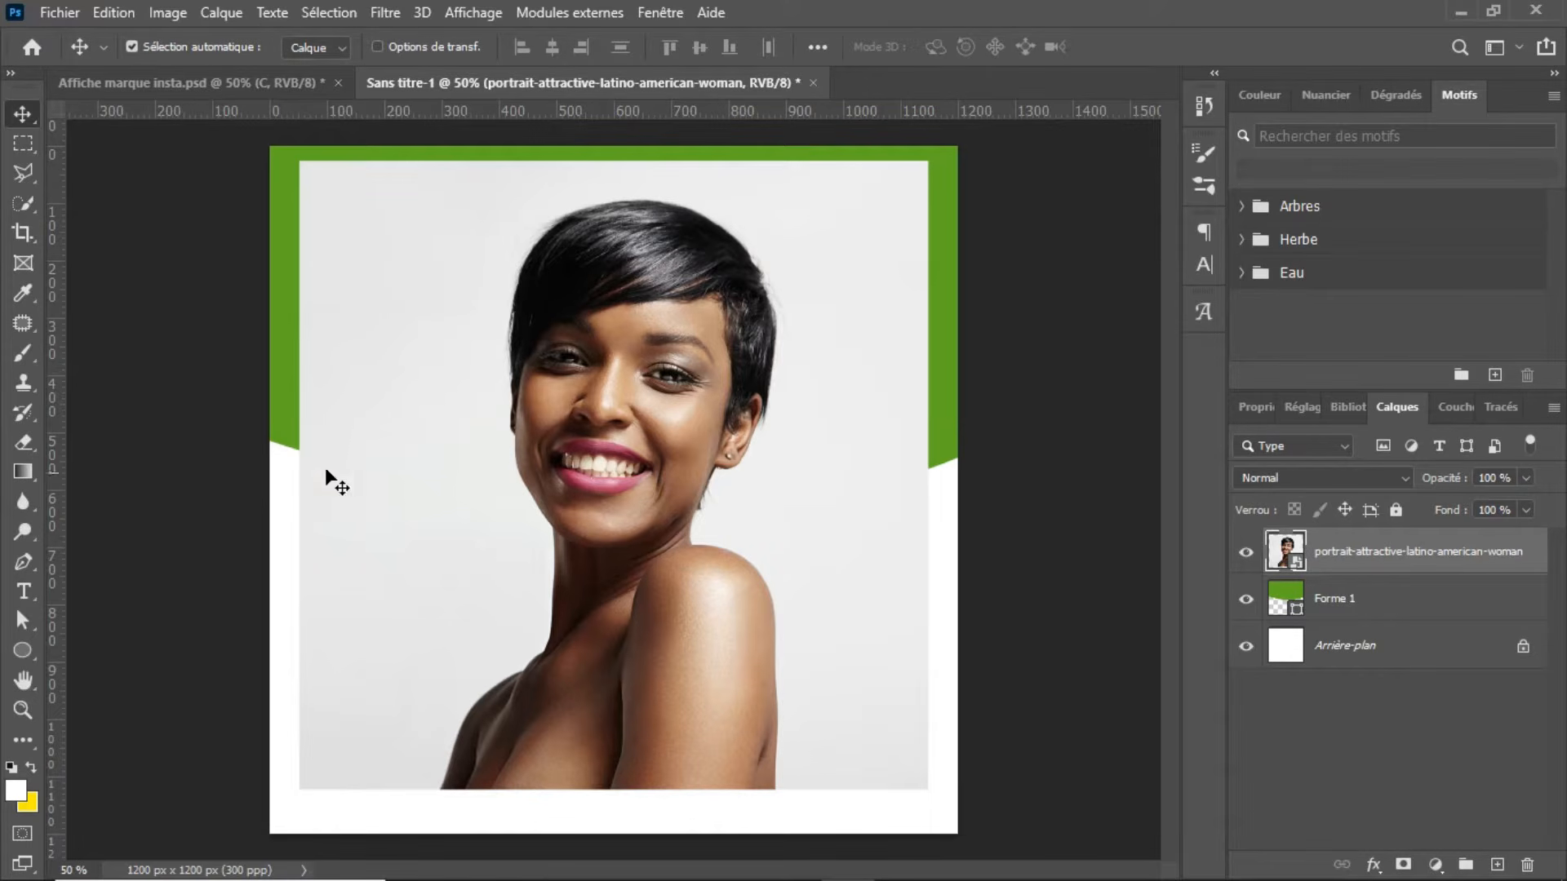
Step: Select the woman in the portrait with Select Subject and copy the selection to a new layer
click(22, 563)
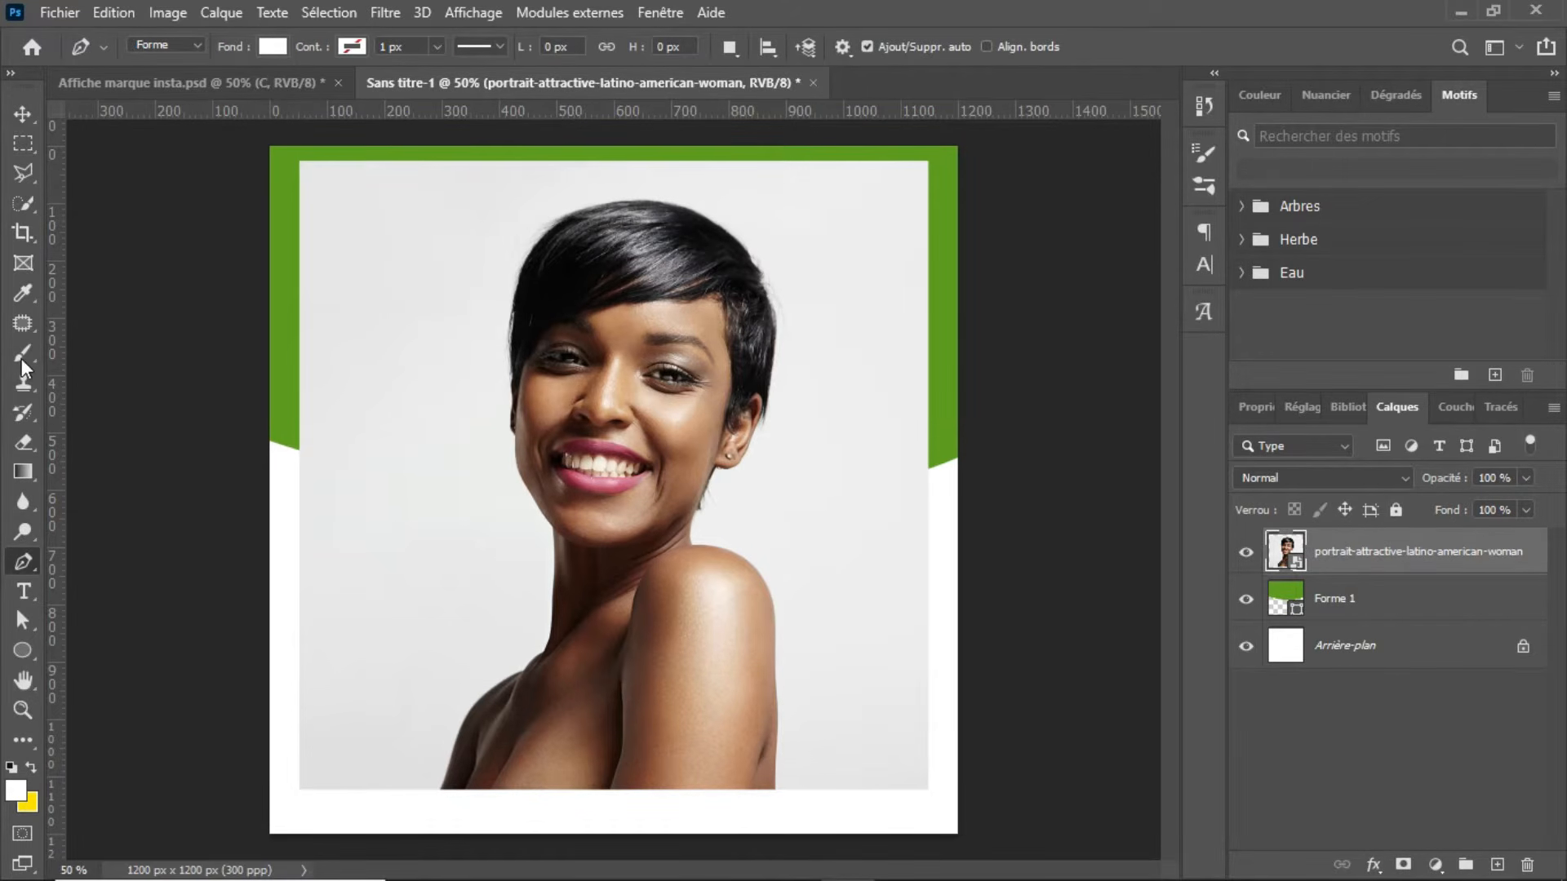
click(17, 202)
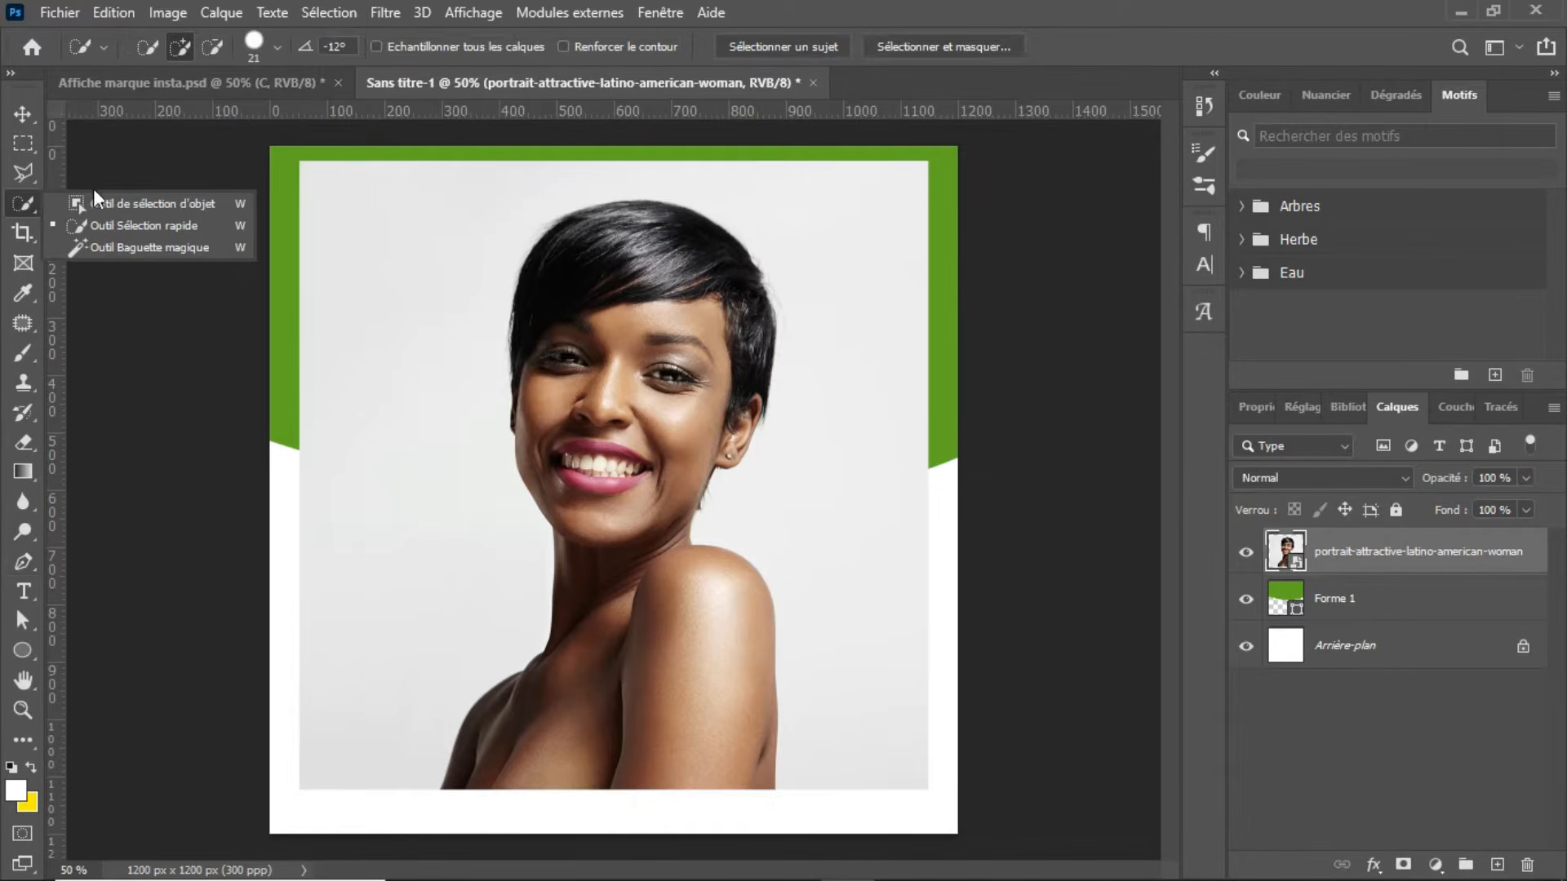
click(155, 225)
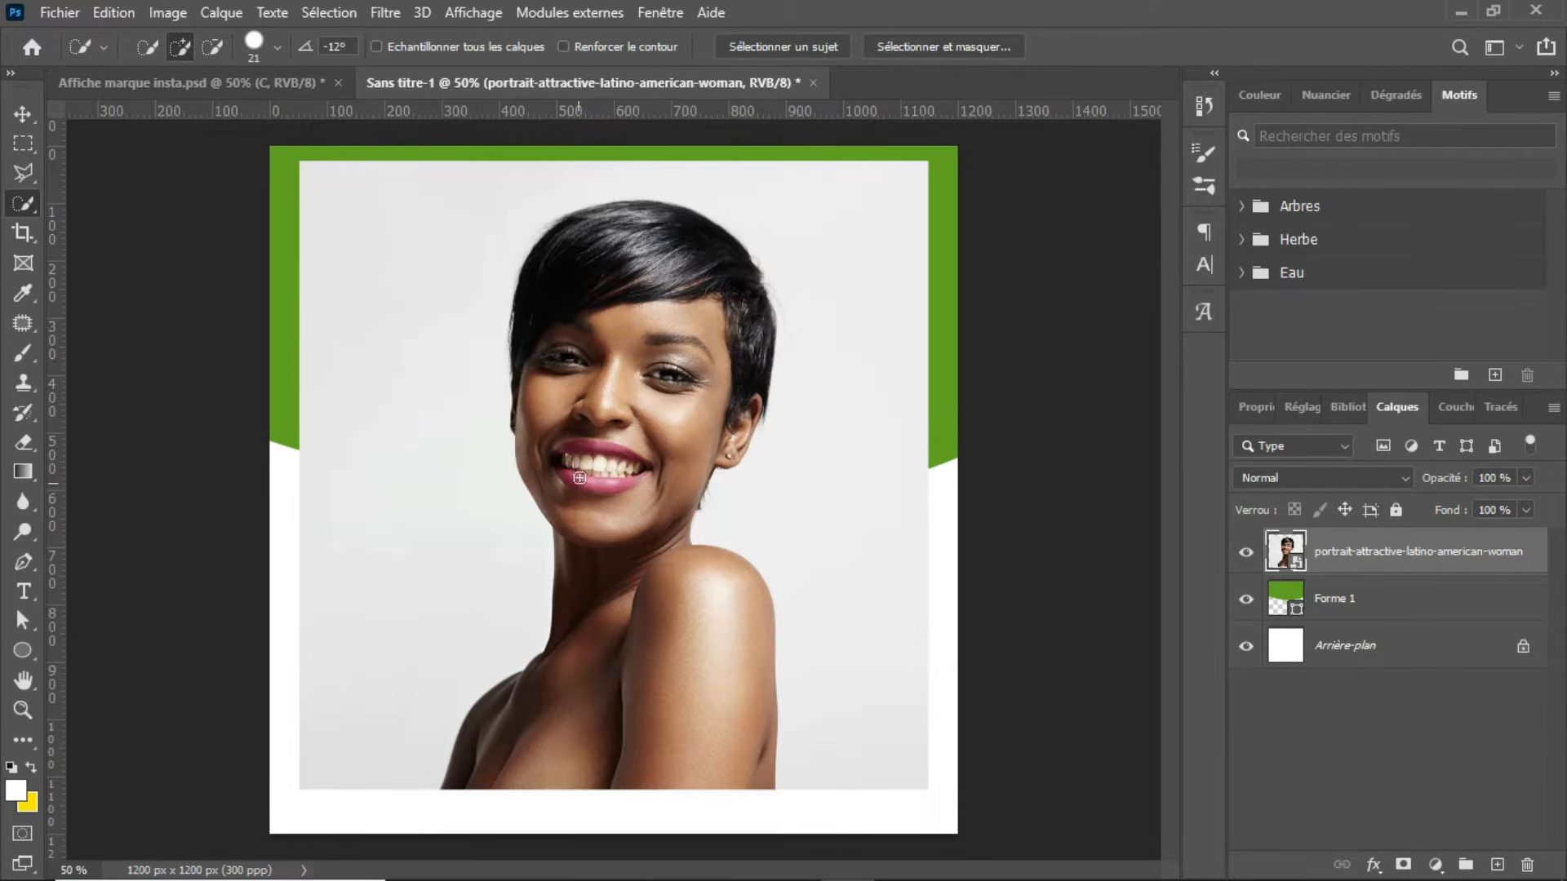
click(329, 13)
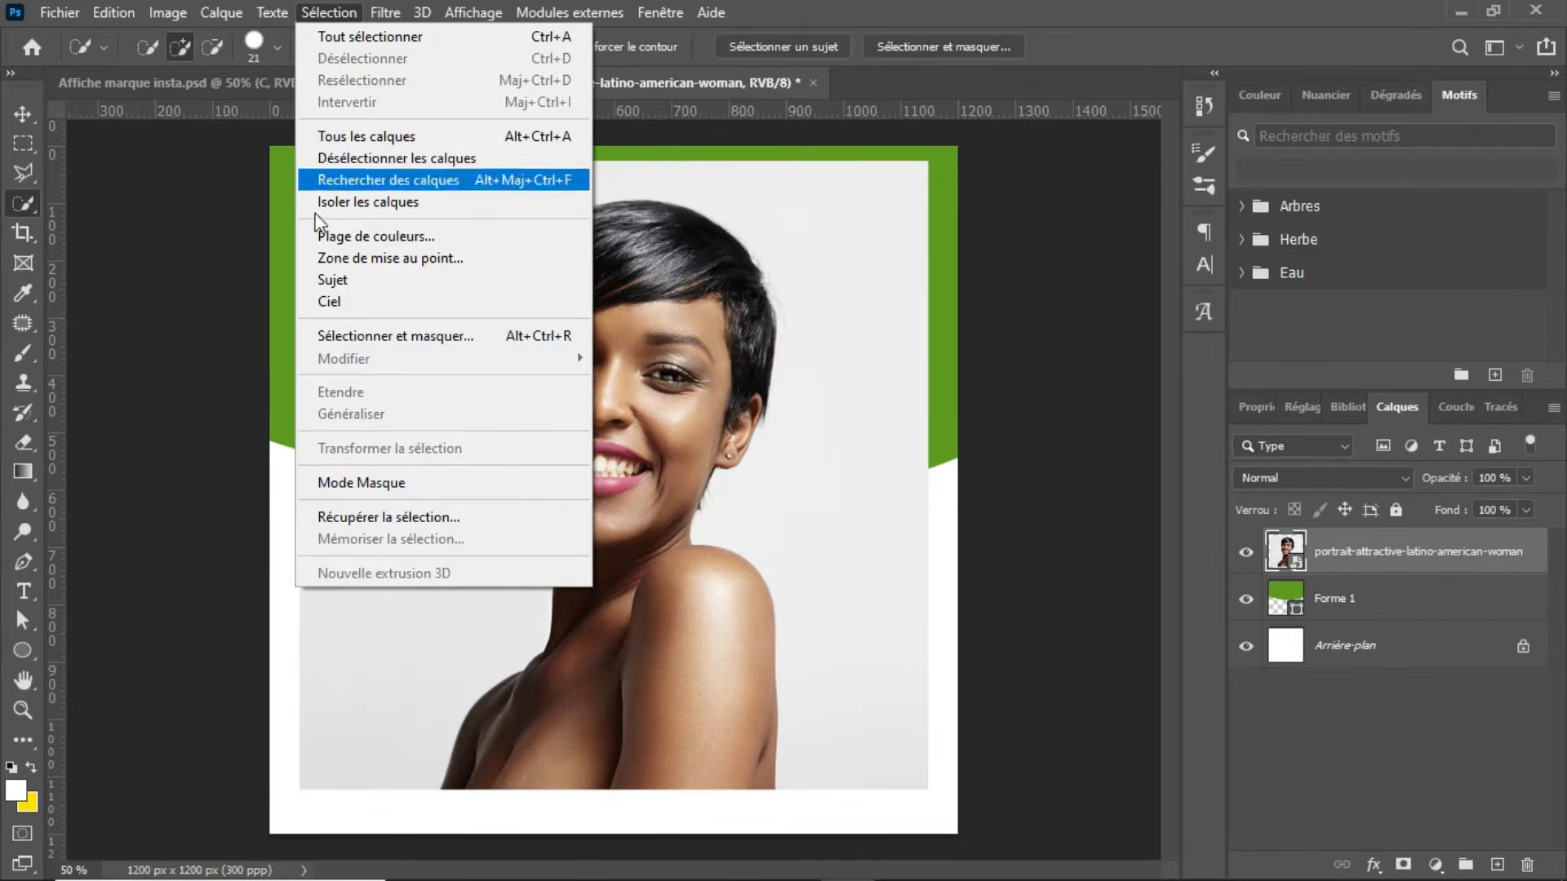
click(325, 279)
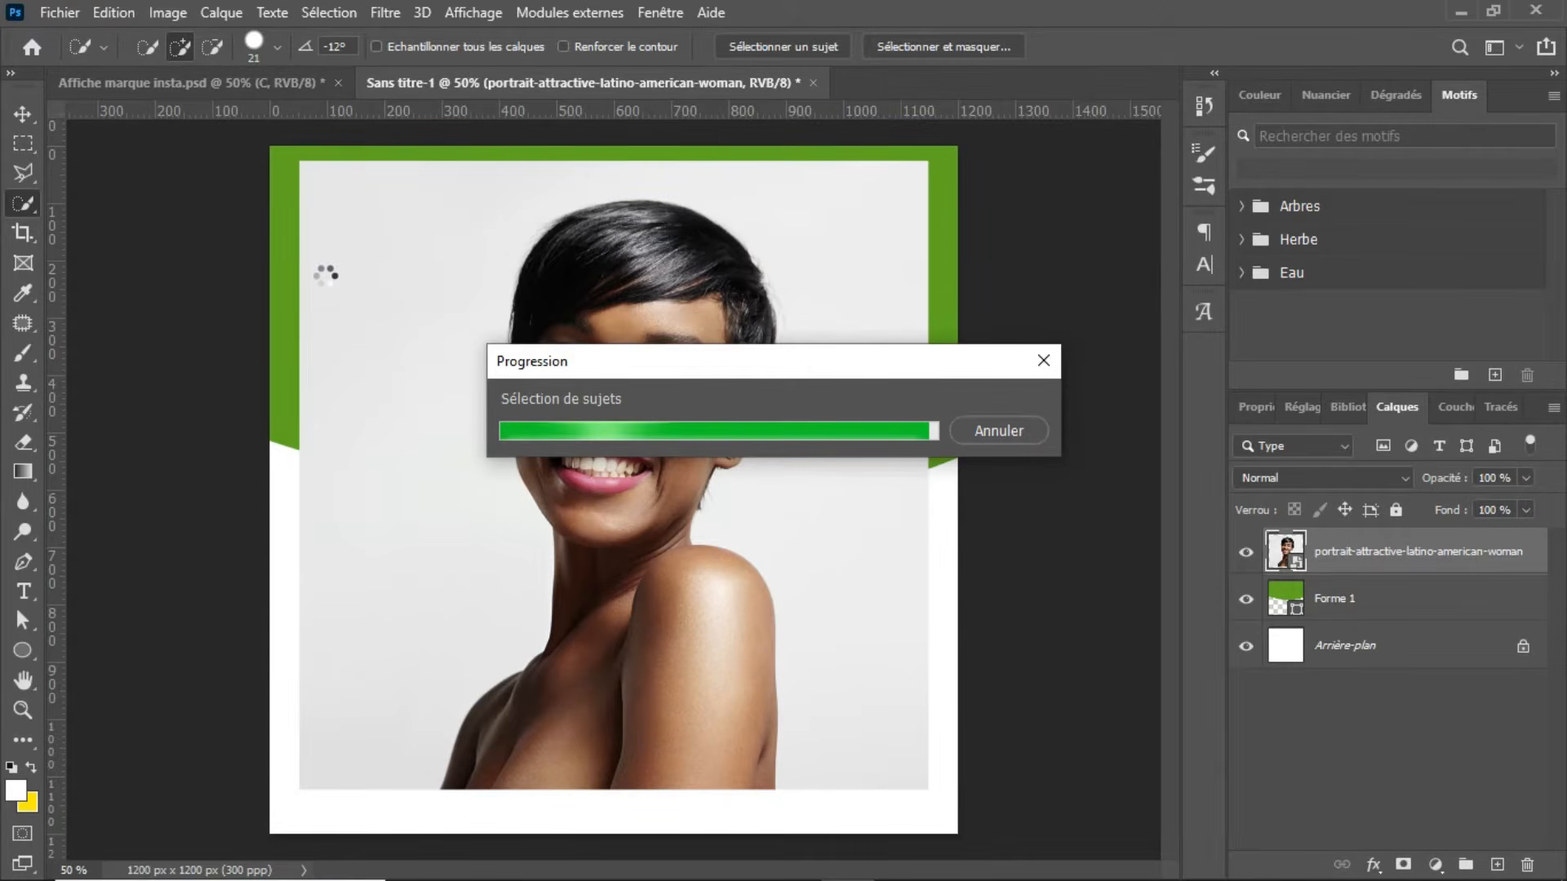
key(v)
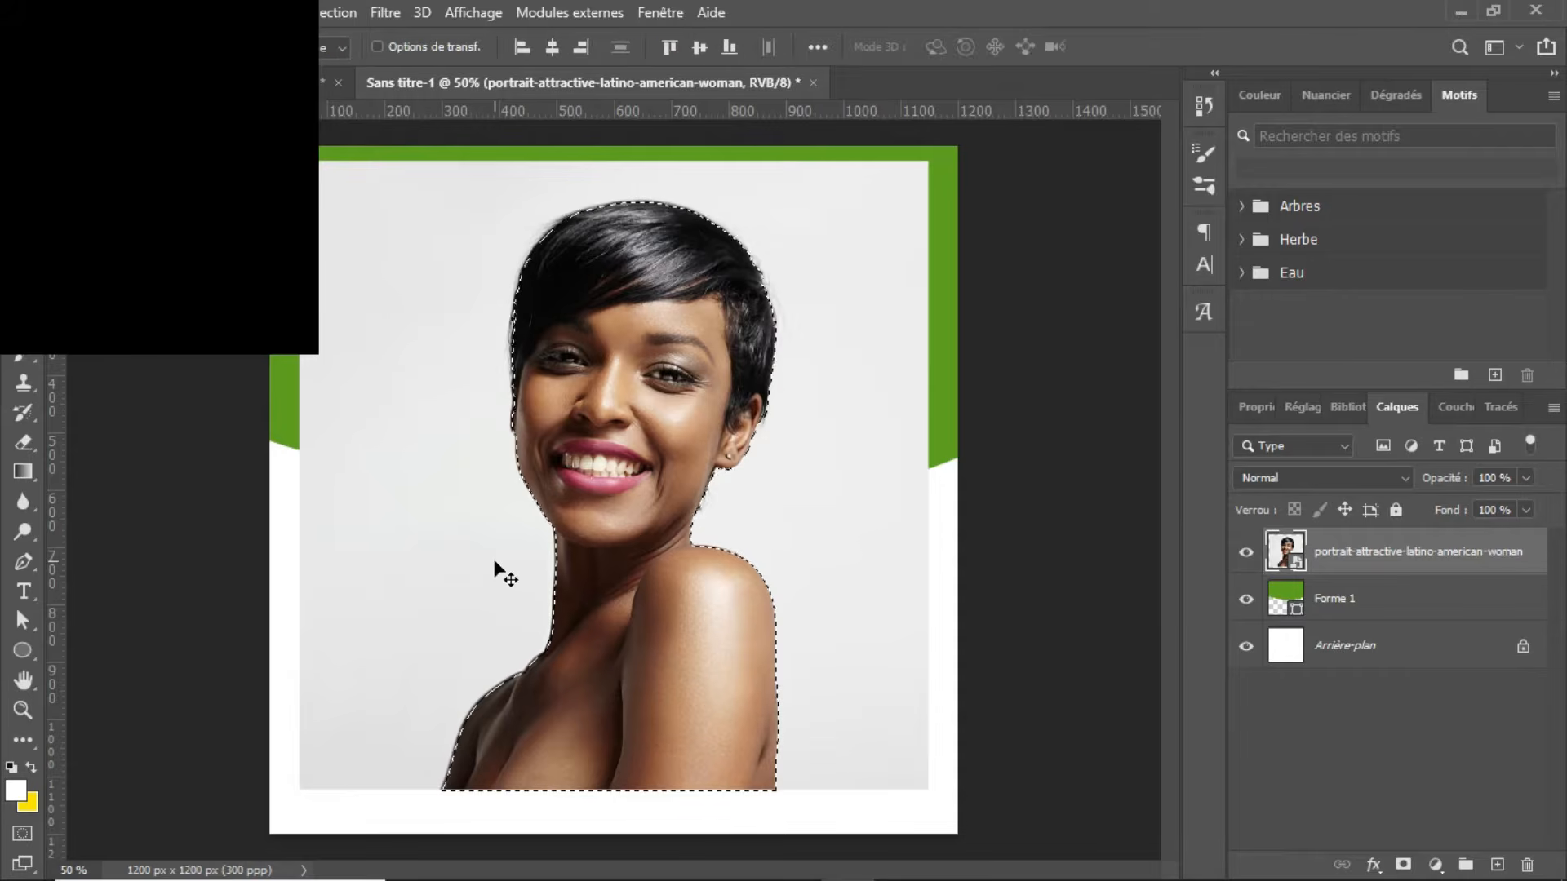
click(1374, 552)
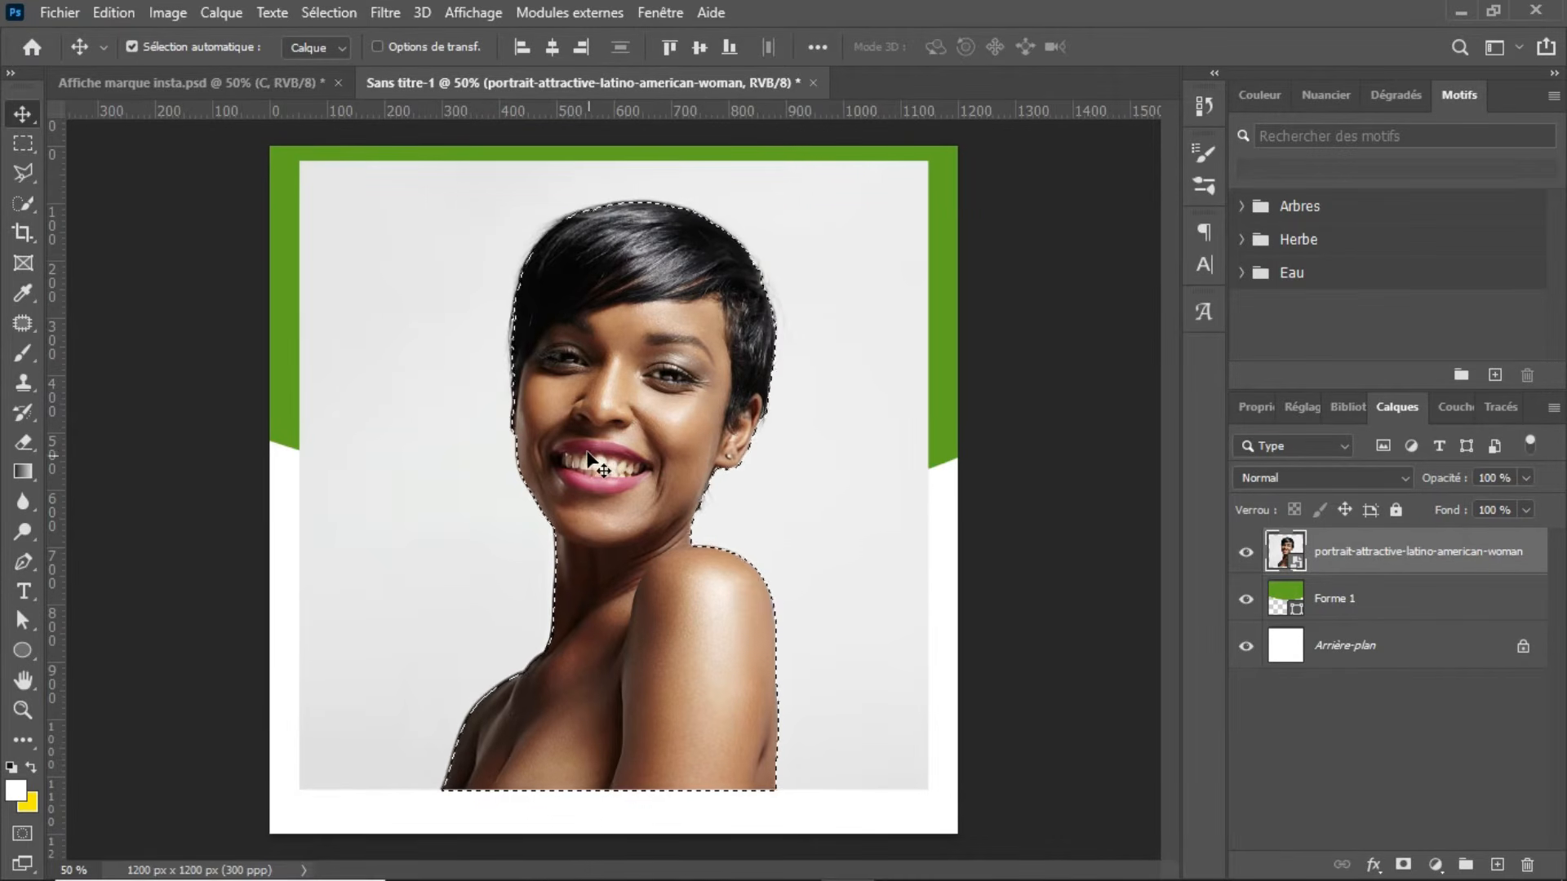
key(ctrl)
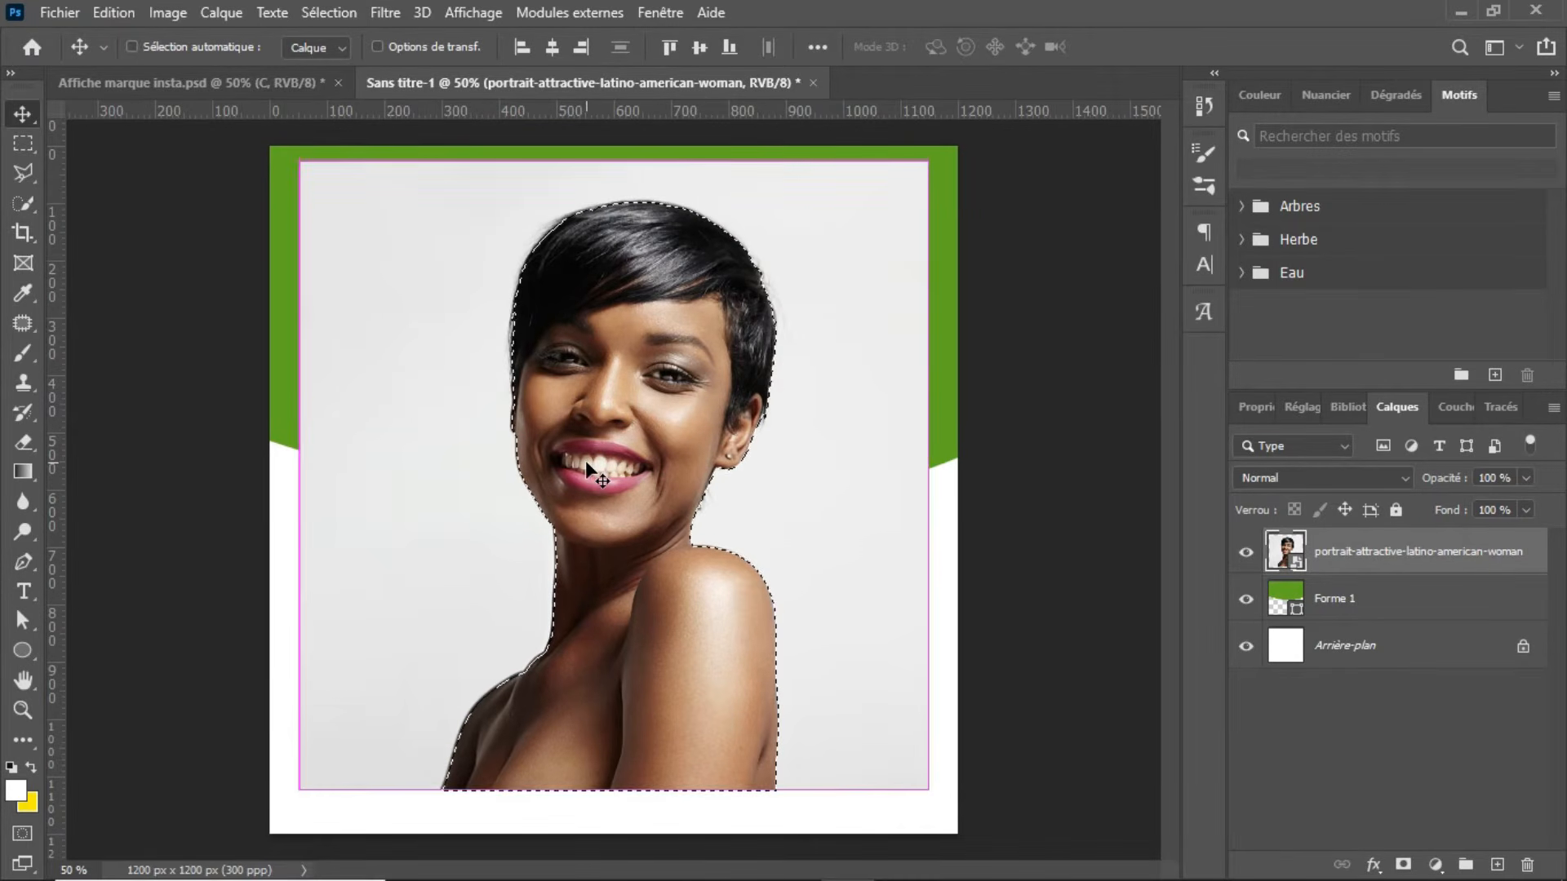
key(ctrl+j)
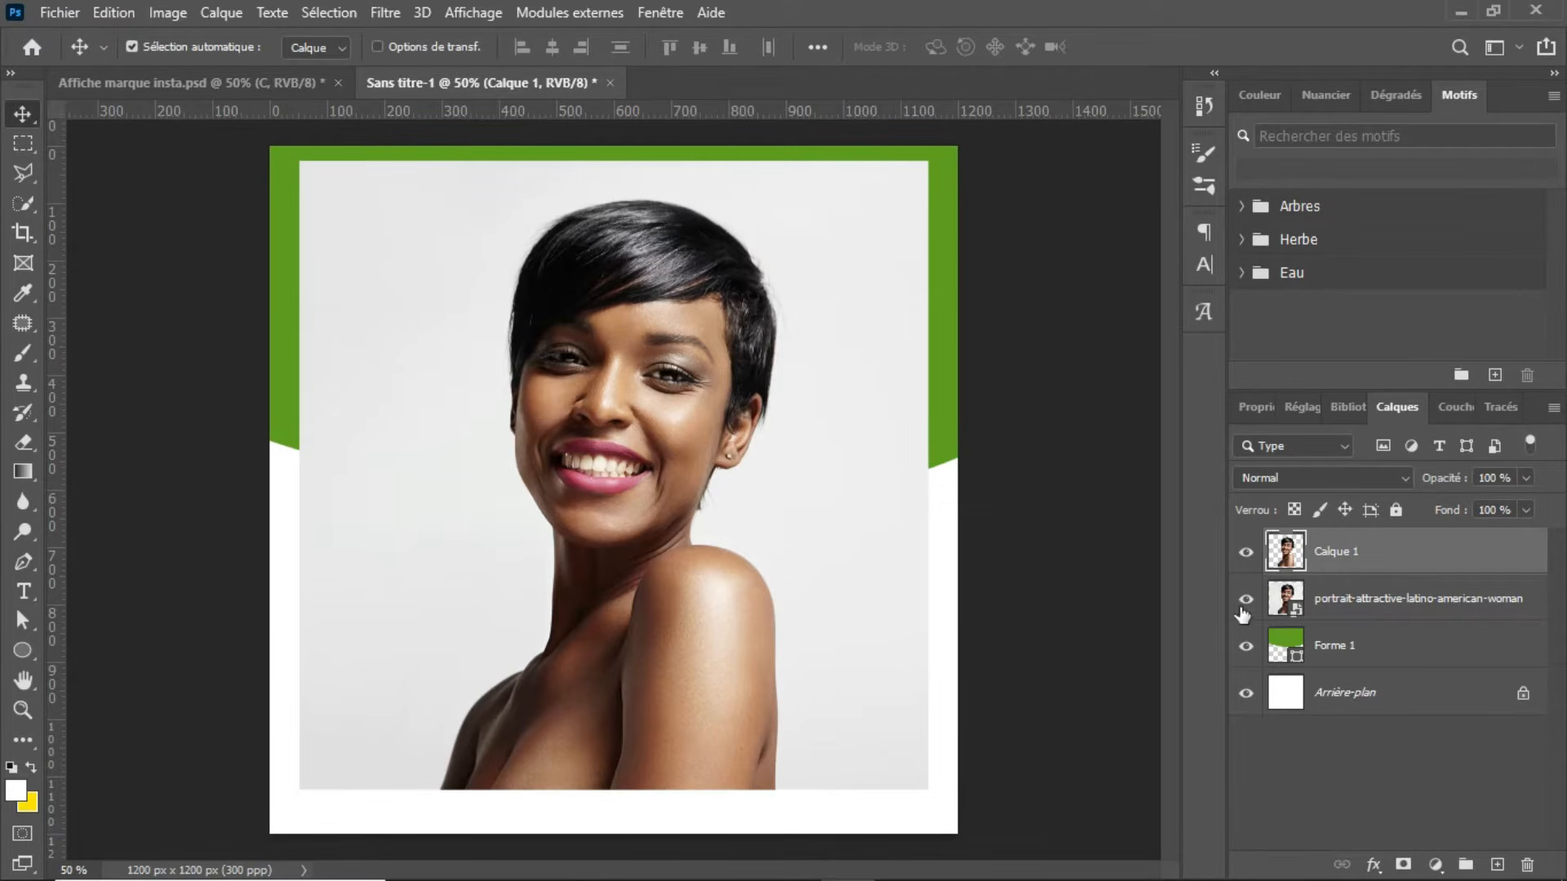
Step: Hide the original portrait layer and move the woman's cutout layer beneath it, directly above Forme 1
click(1351, 601)
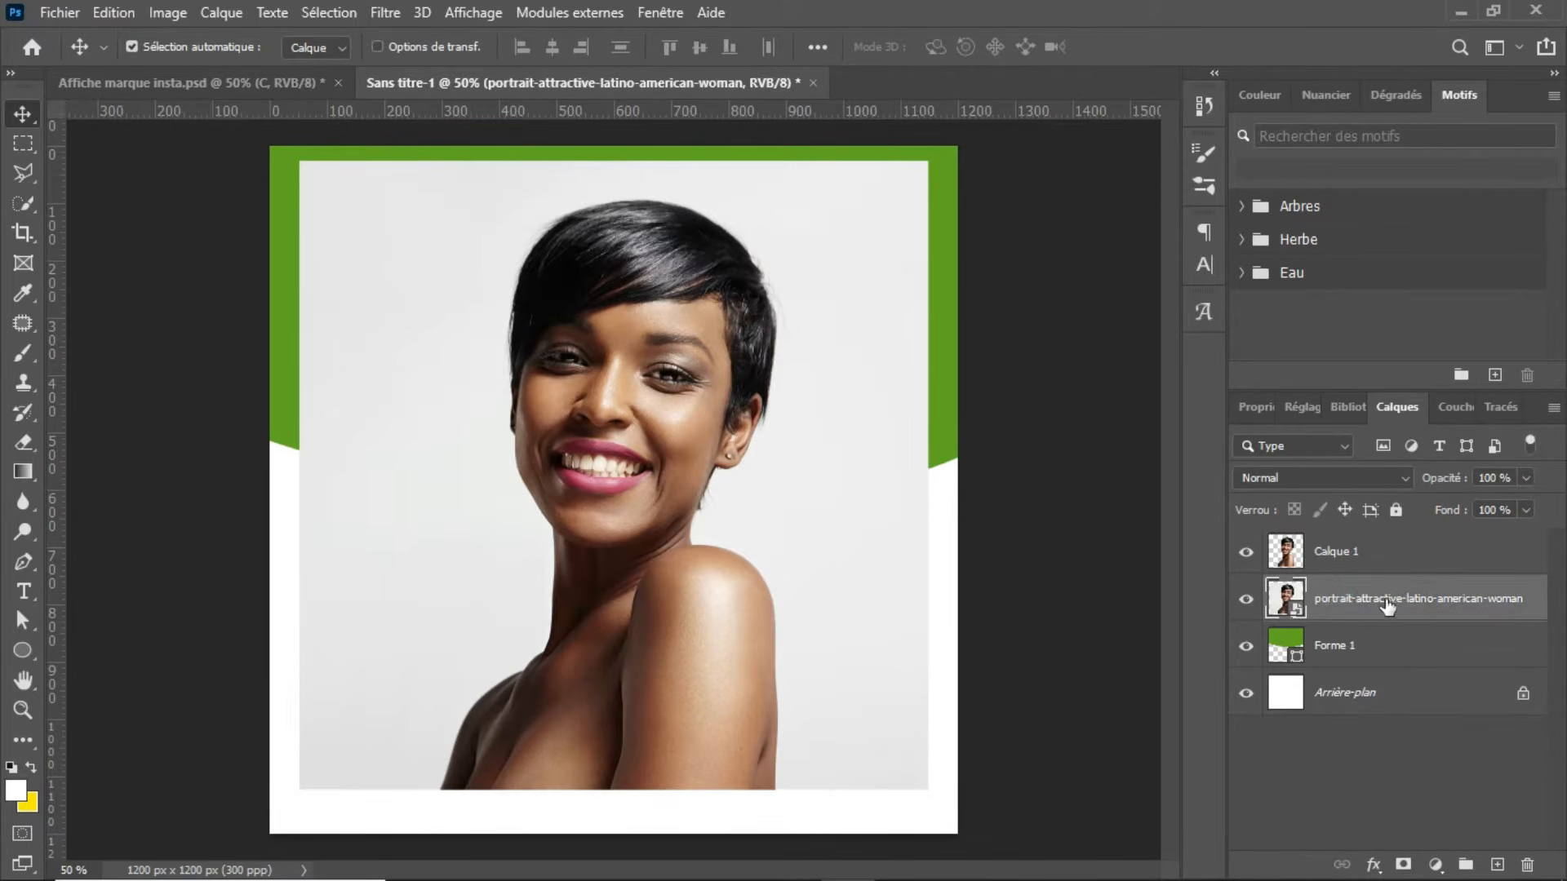
click(1245, 600)
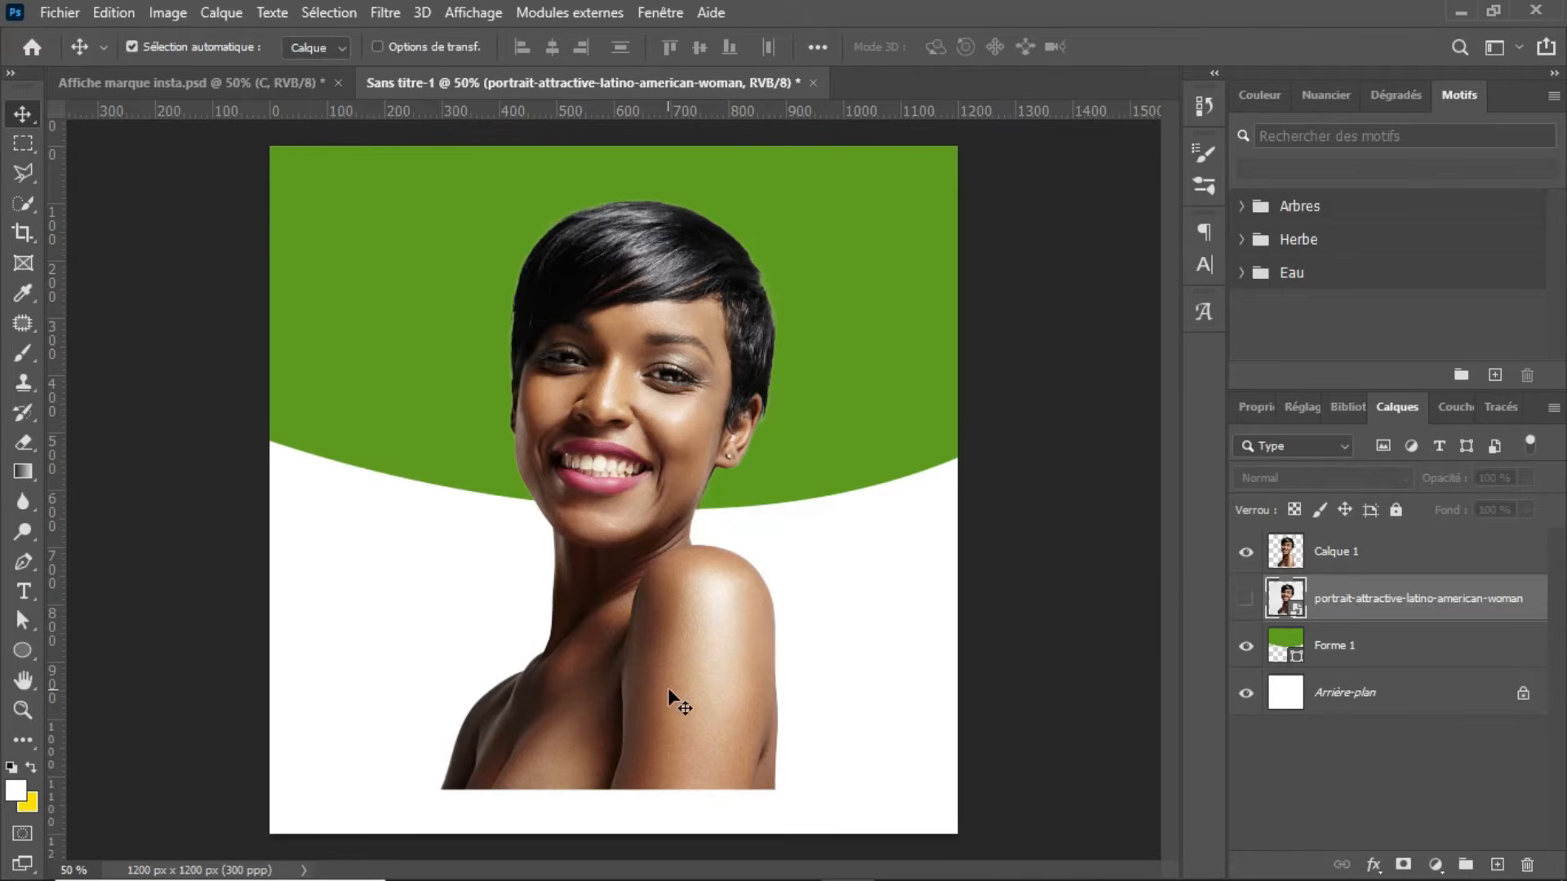
drag(1408, 545, 1404, 633)
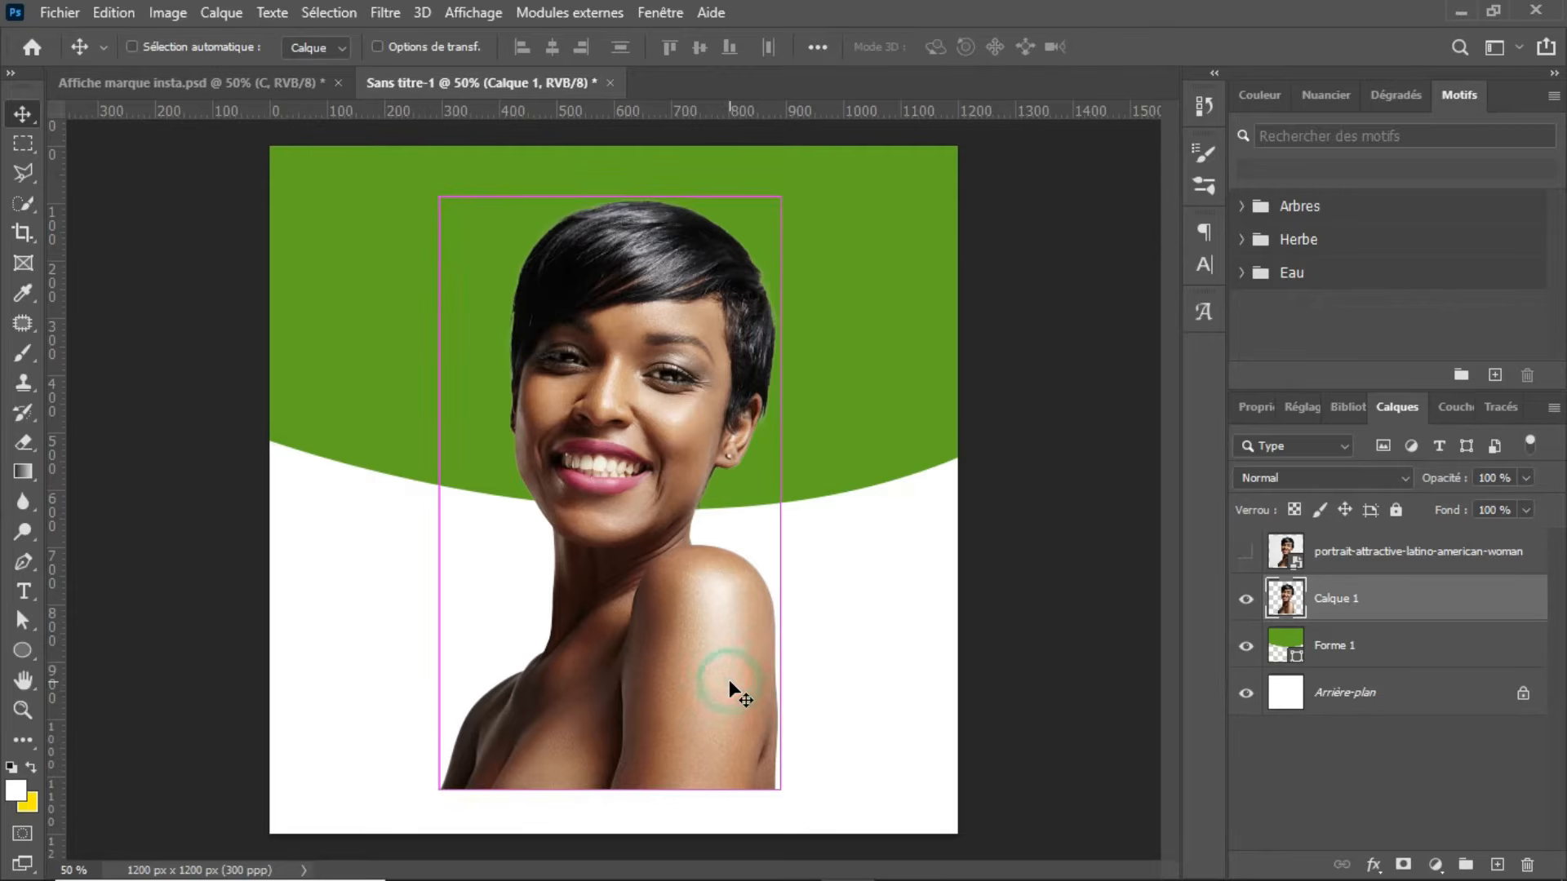
Step: Scale the woman's cutout to about 59% and position it over the right half of the green shape
key(ctrl+t)
drag(441, 790, 578, 547)
drag(674, 502, 736, 483)
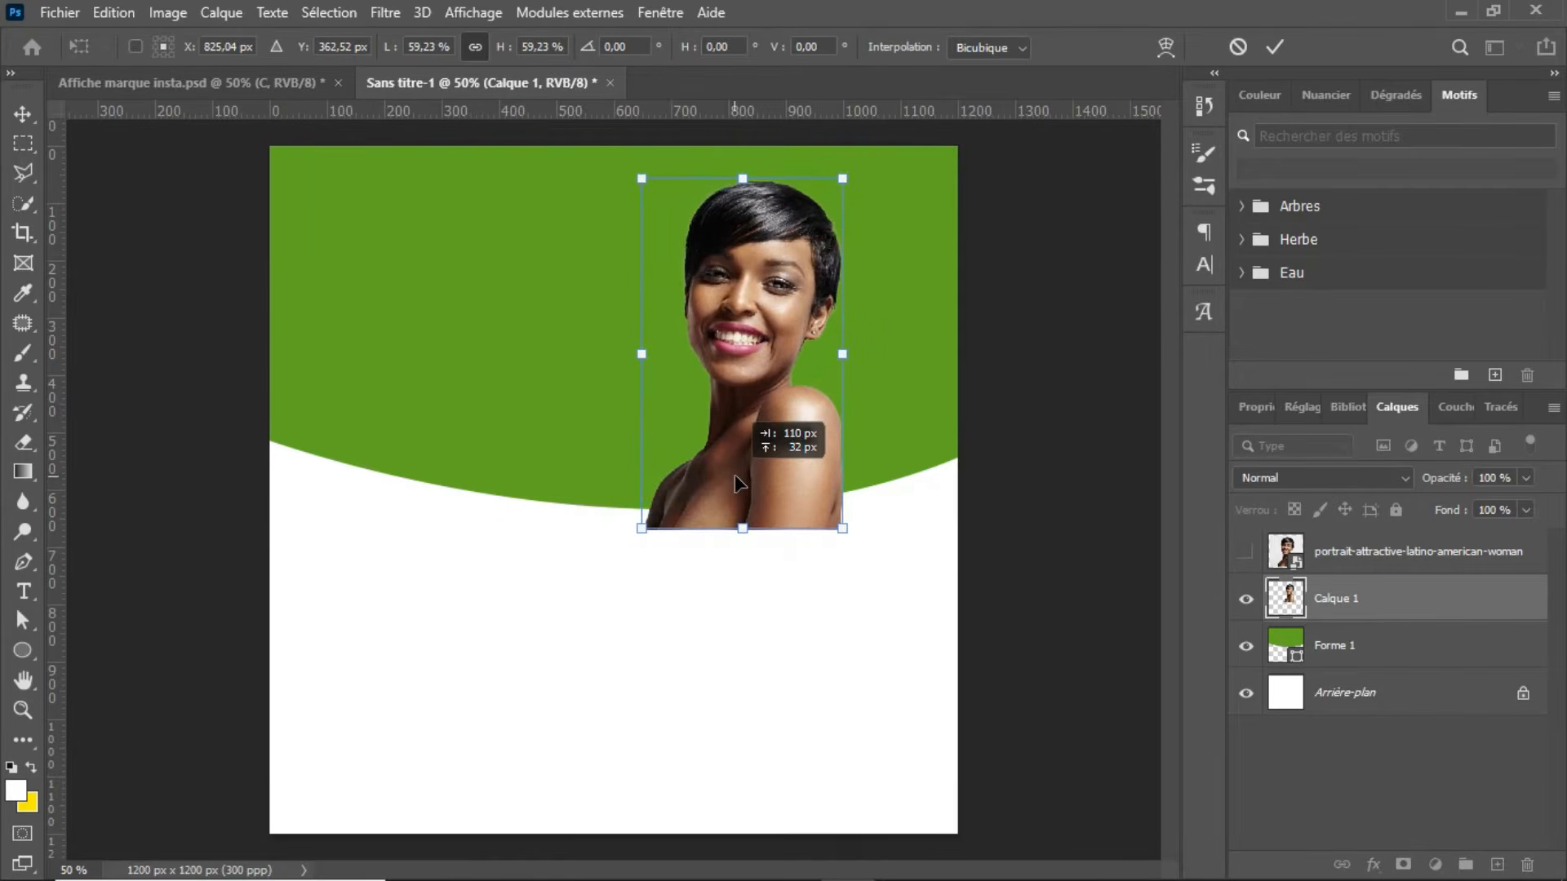
key(Return)
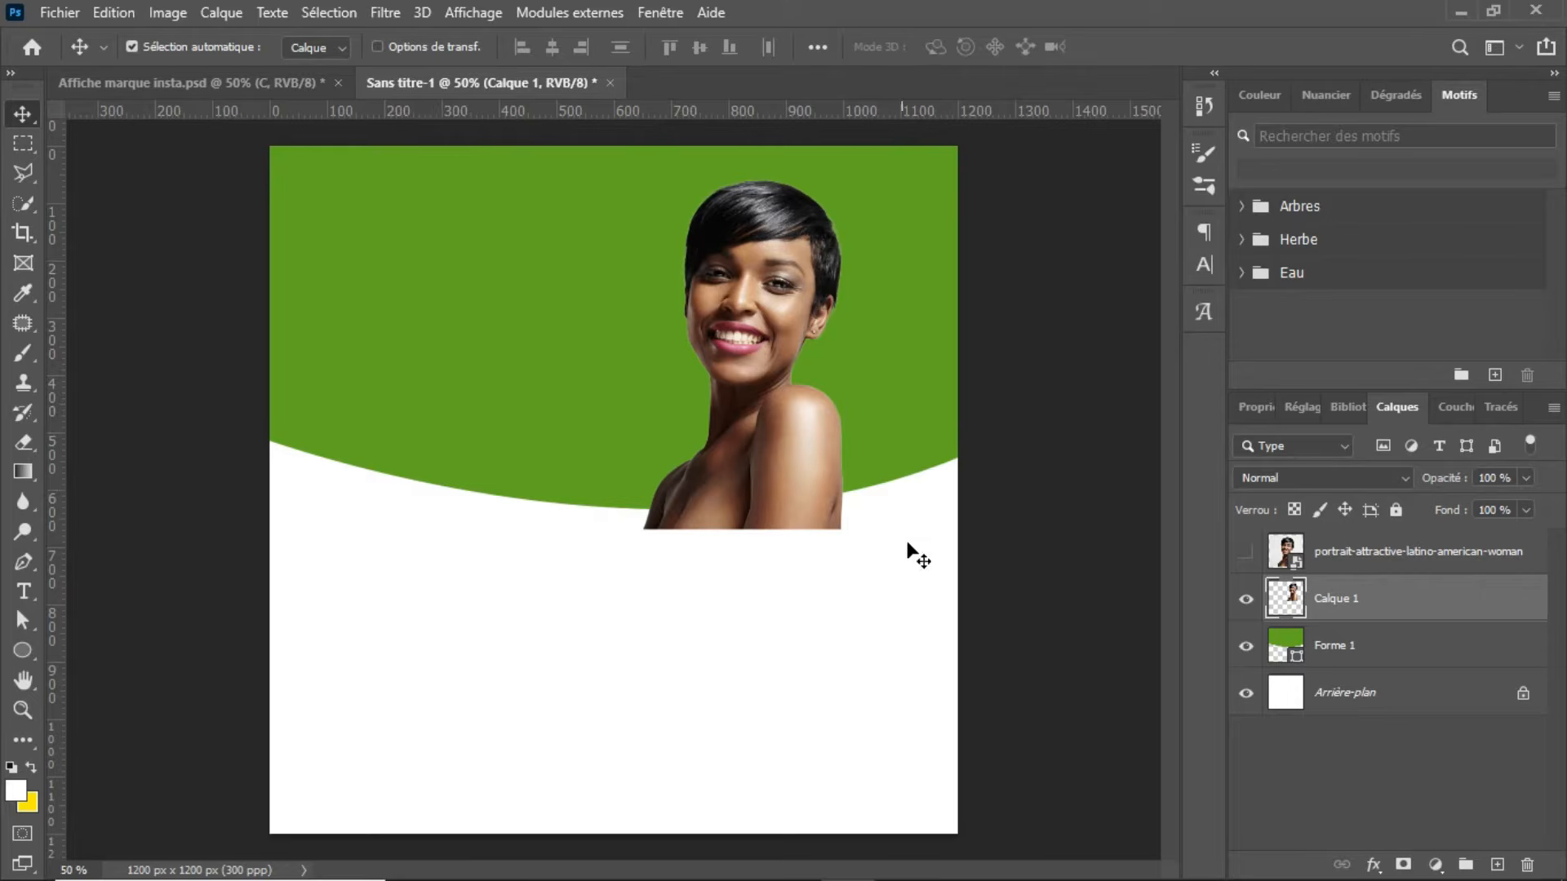
Step: Clip the woman's cutout to the green shape with a clipping mask and shift it slightly right and up
right_click(1453, 593)
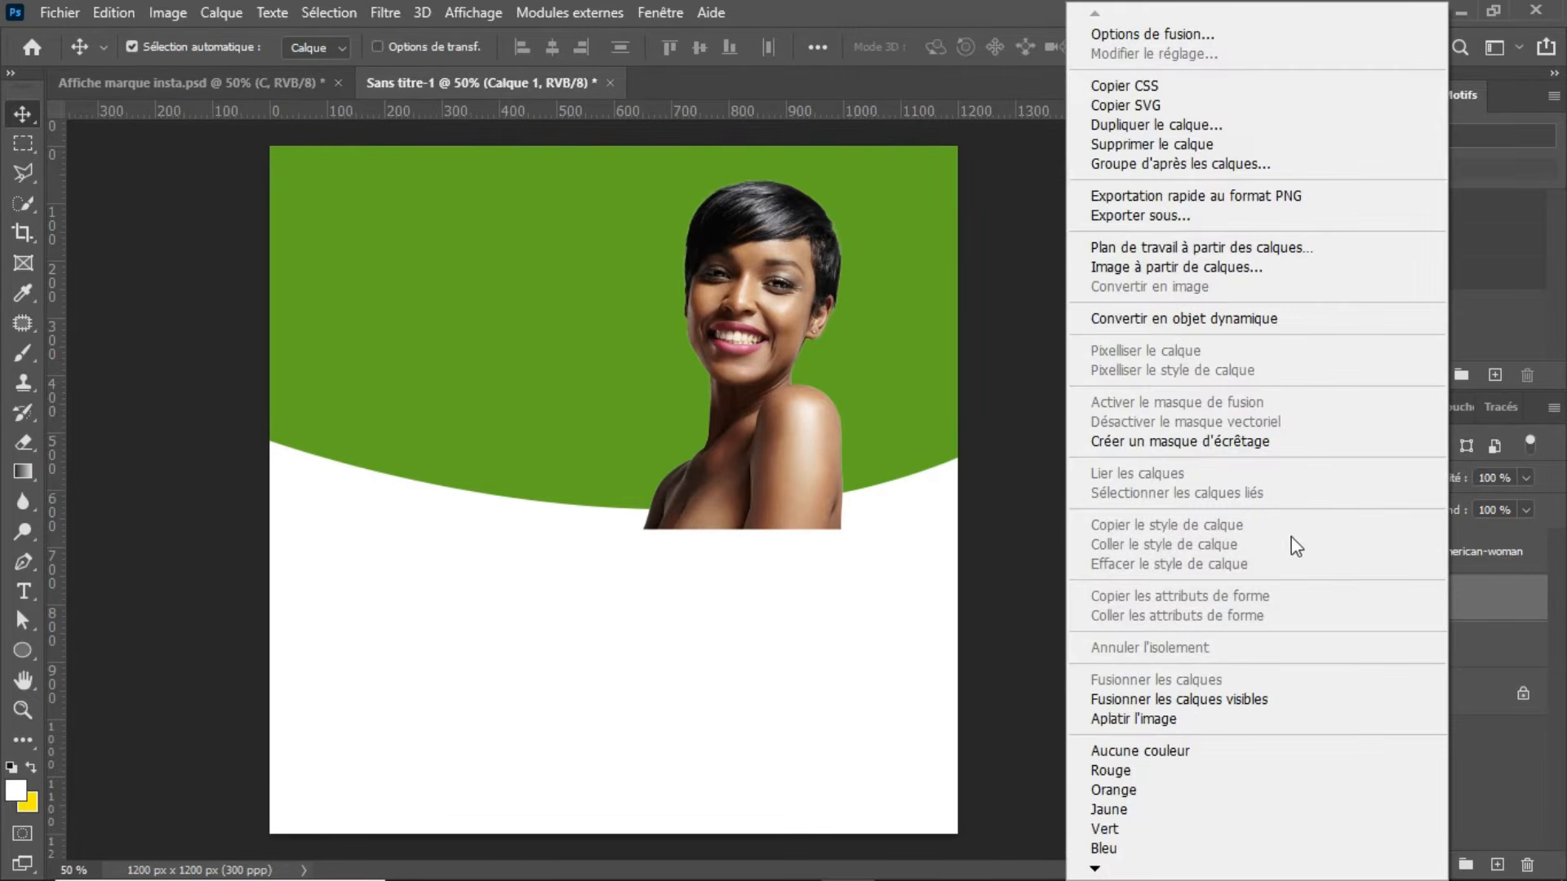
click(1195, 442)
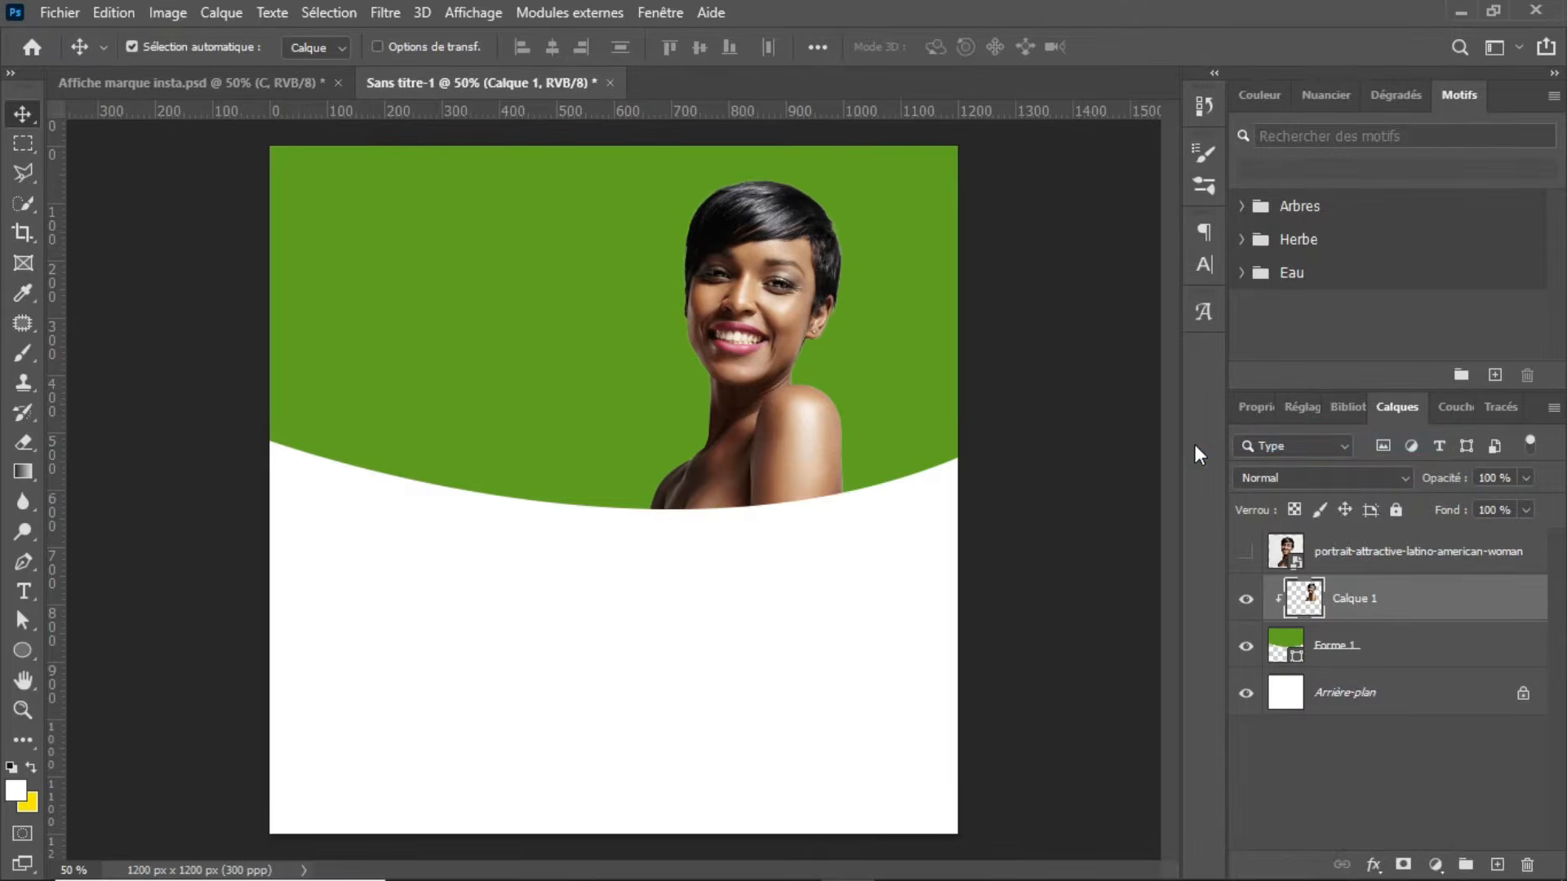
drag(826, 432, 847, 441)
Step: Compare with the reference poster and add an empty layer clipped to the green shape, beneath the woman's cutout
click(257, 81)
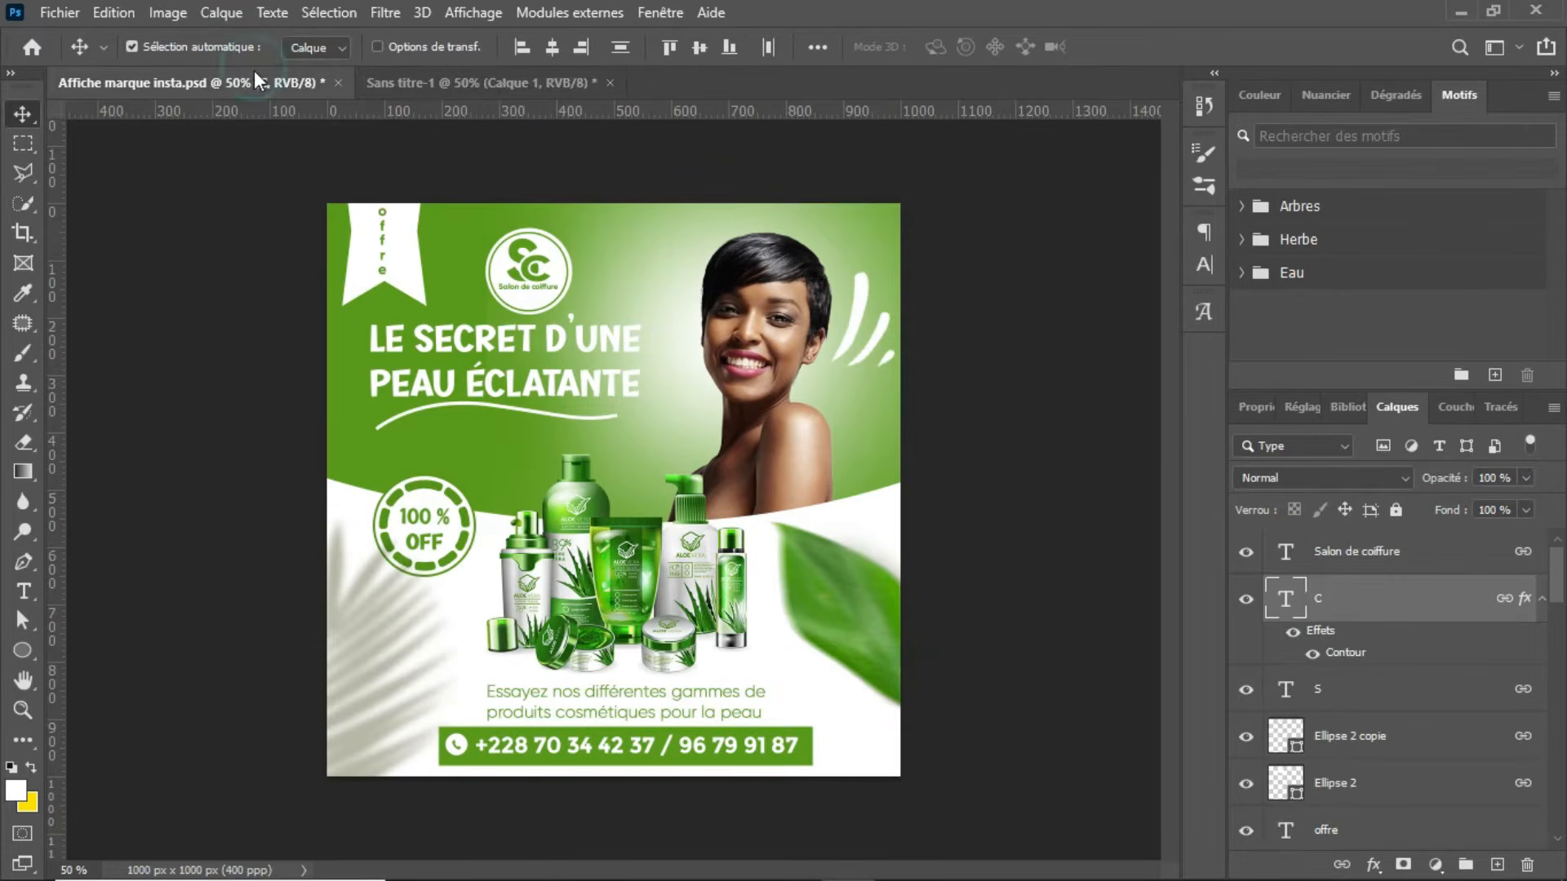
click(496, 80)
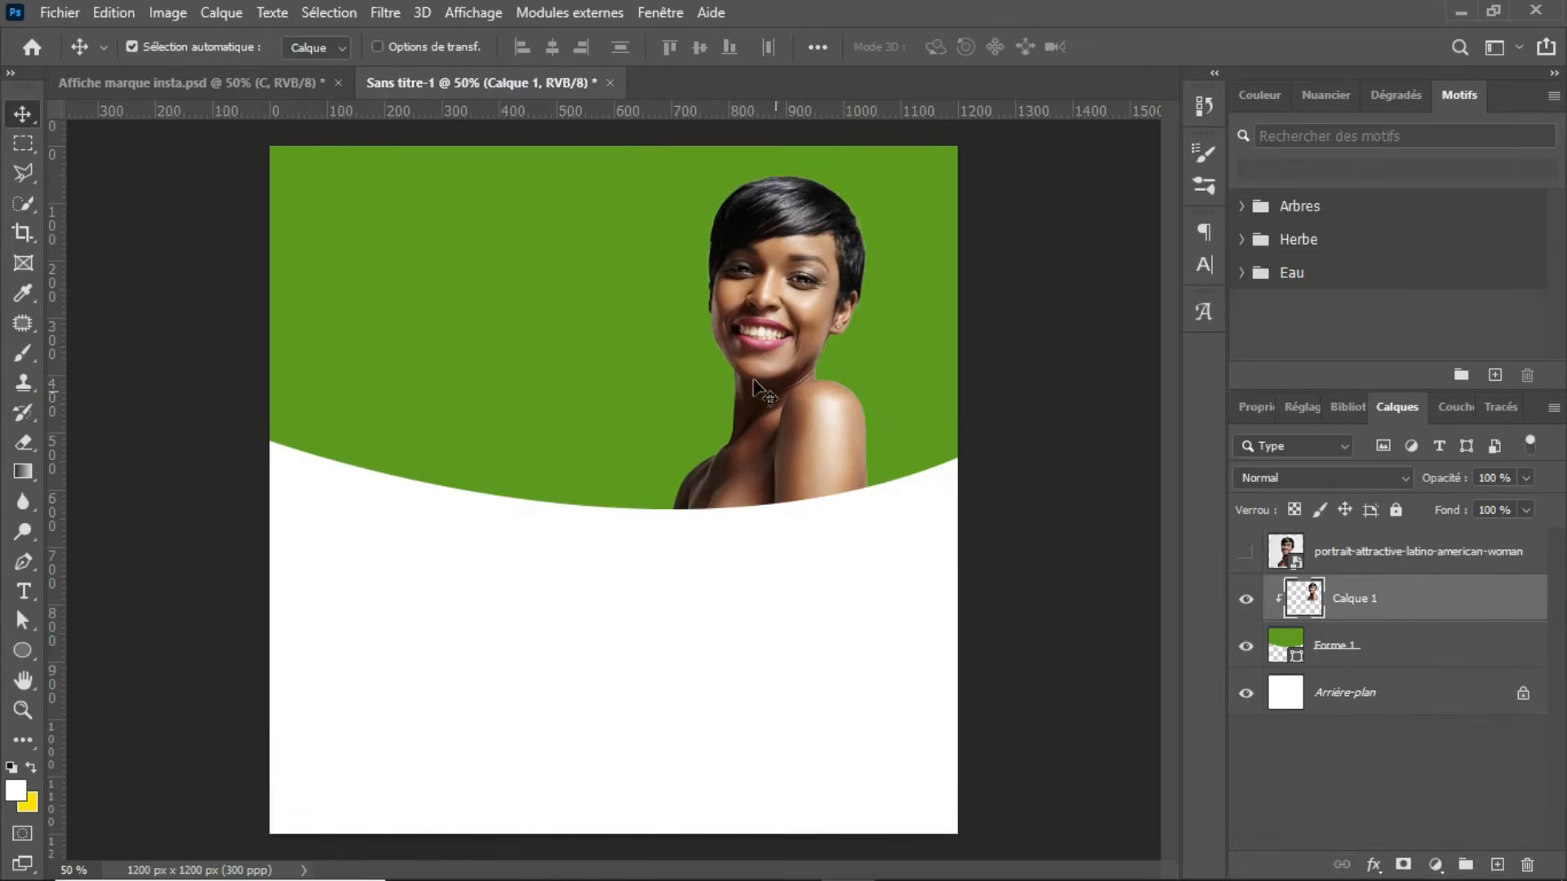
click(253, 82)
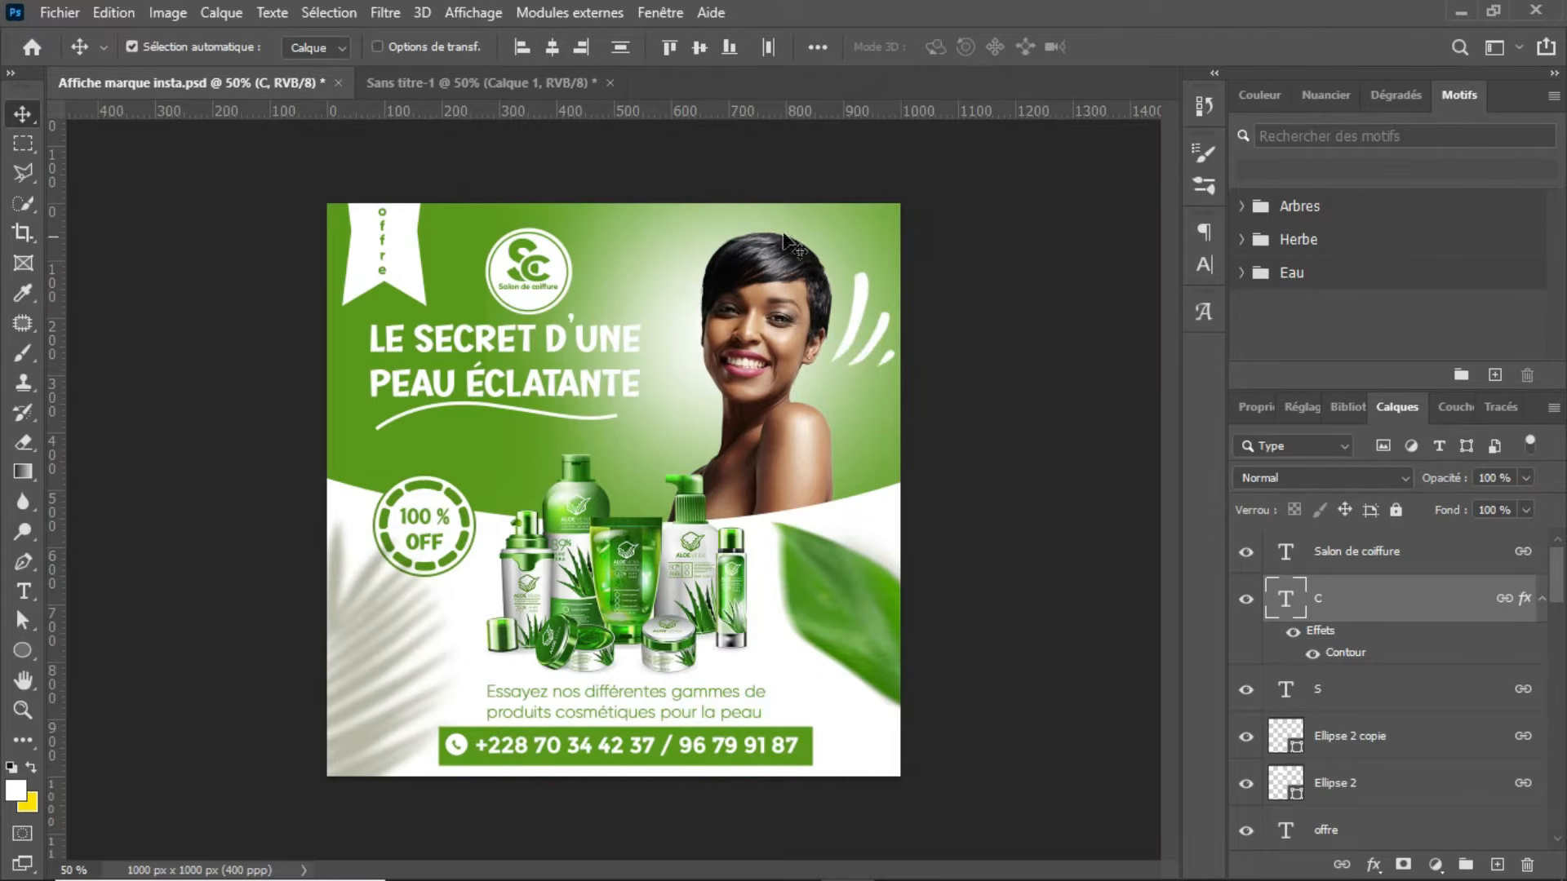
click(526, 95)
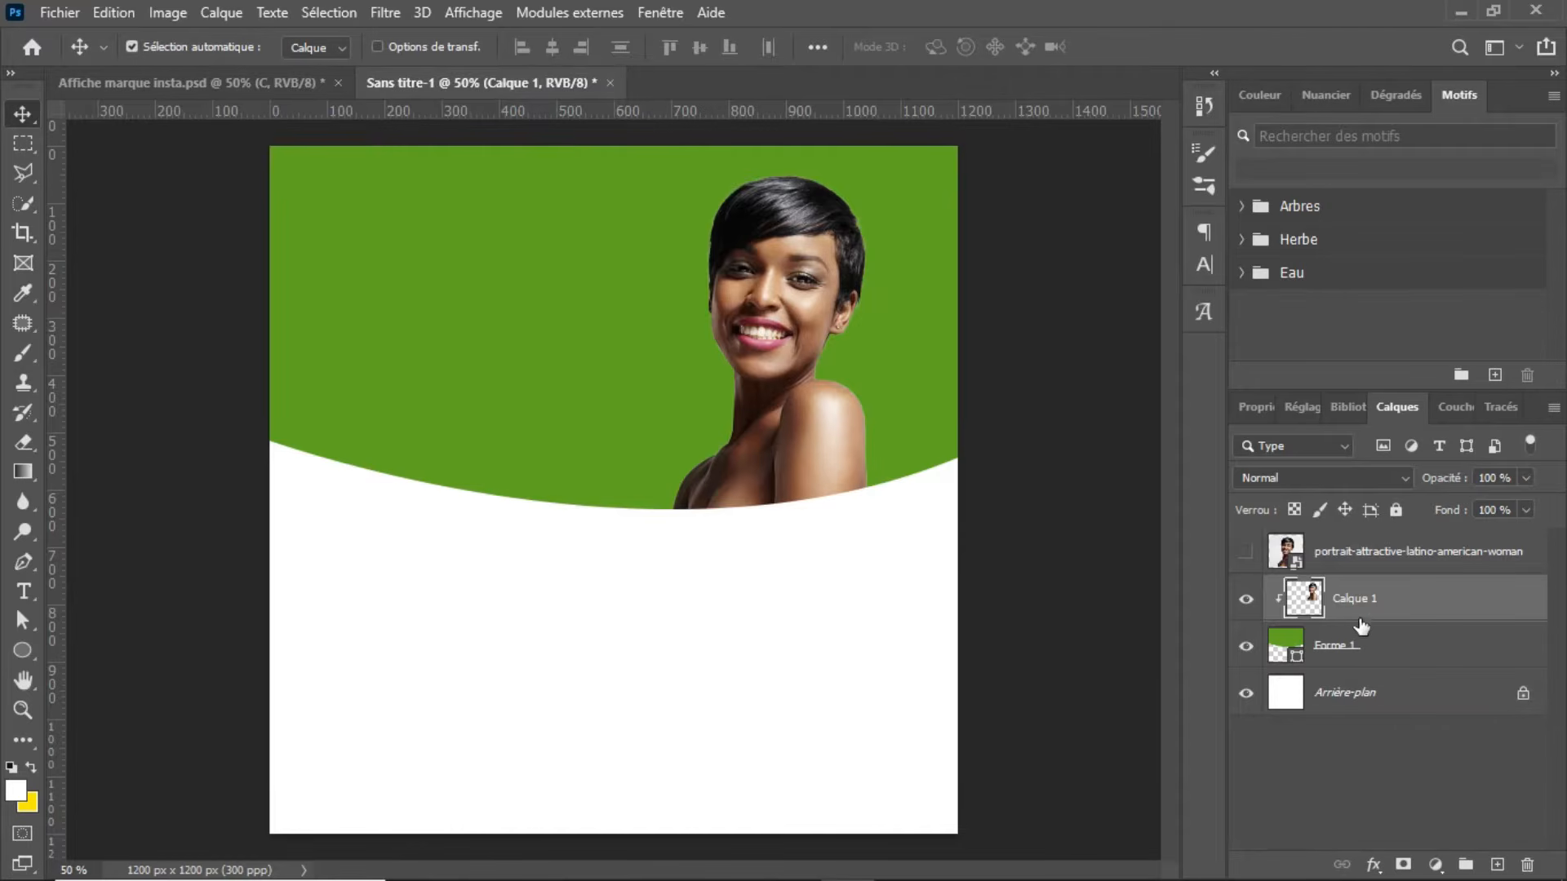
click(1428, 646)
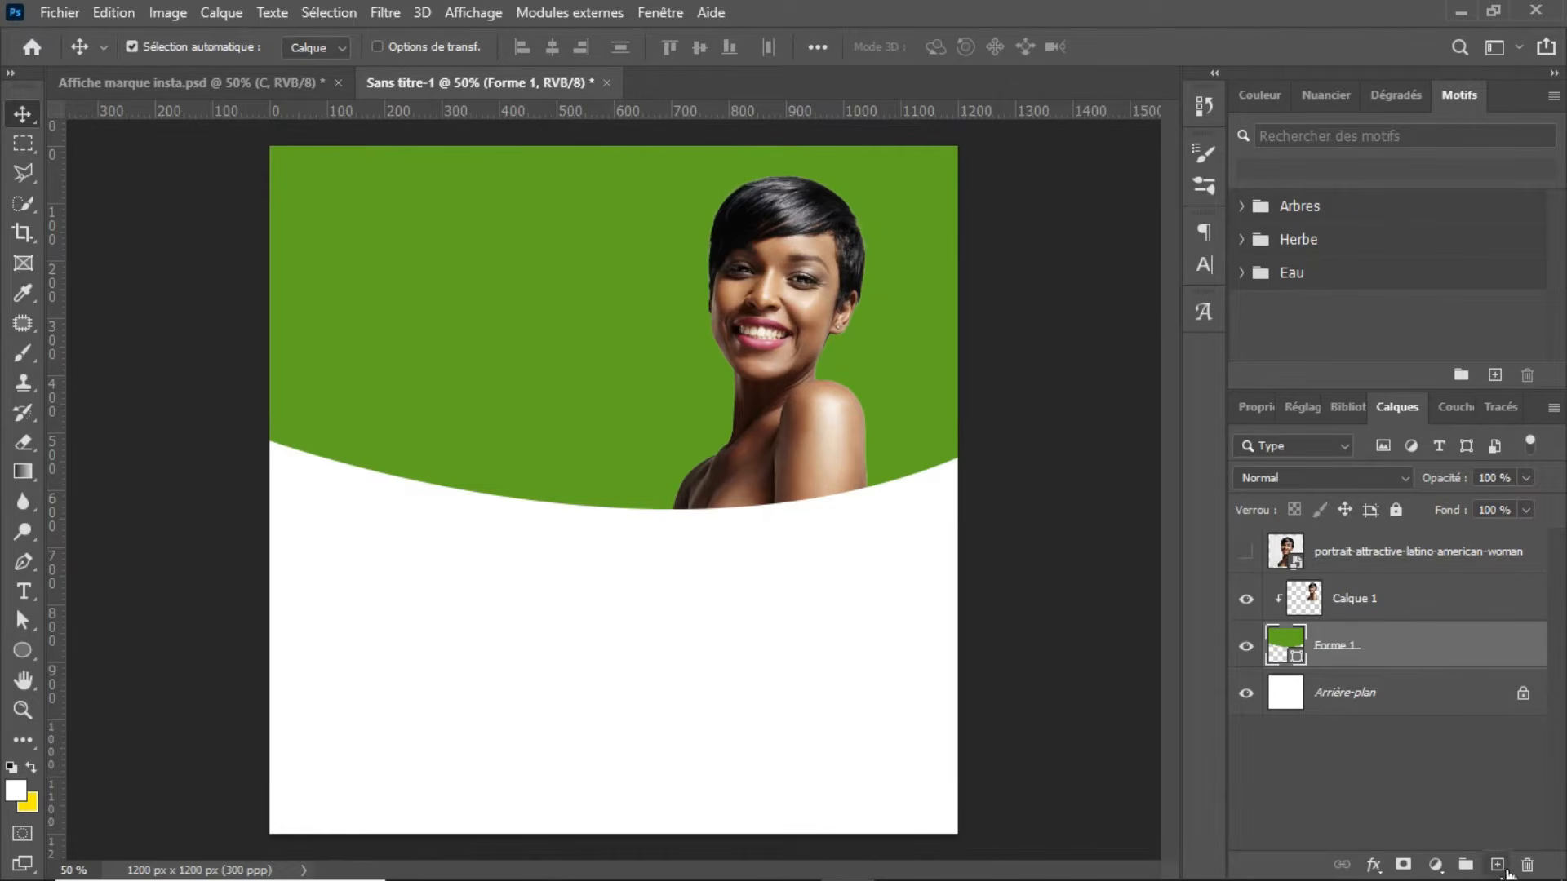
click(1497, 866)
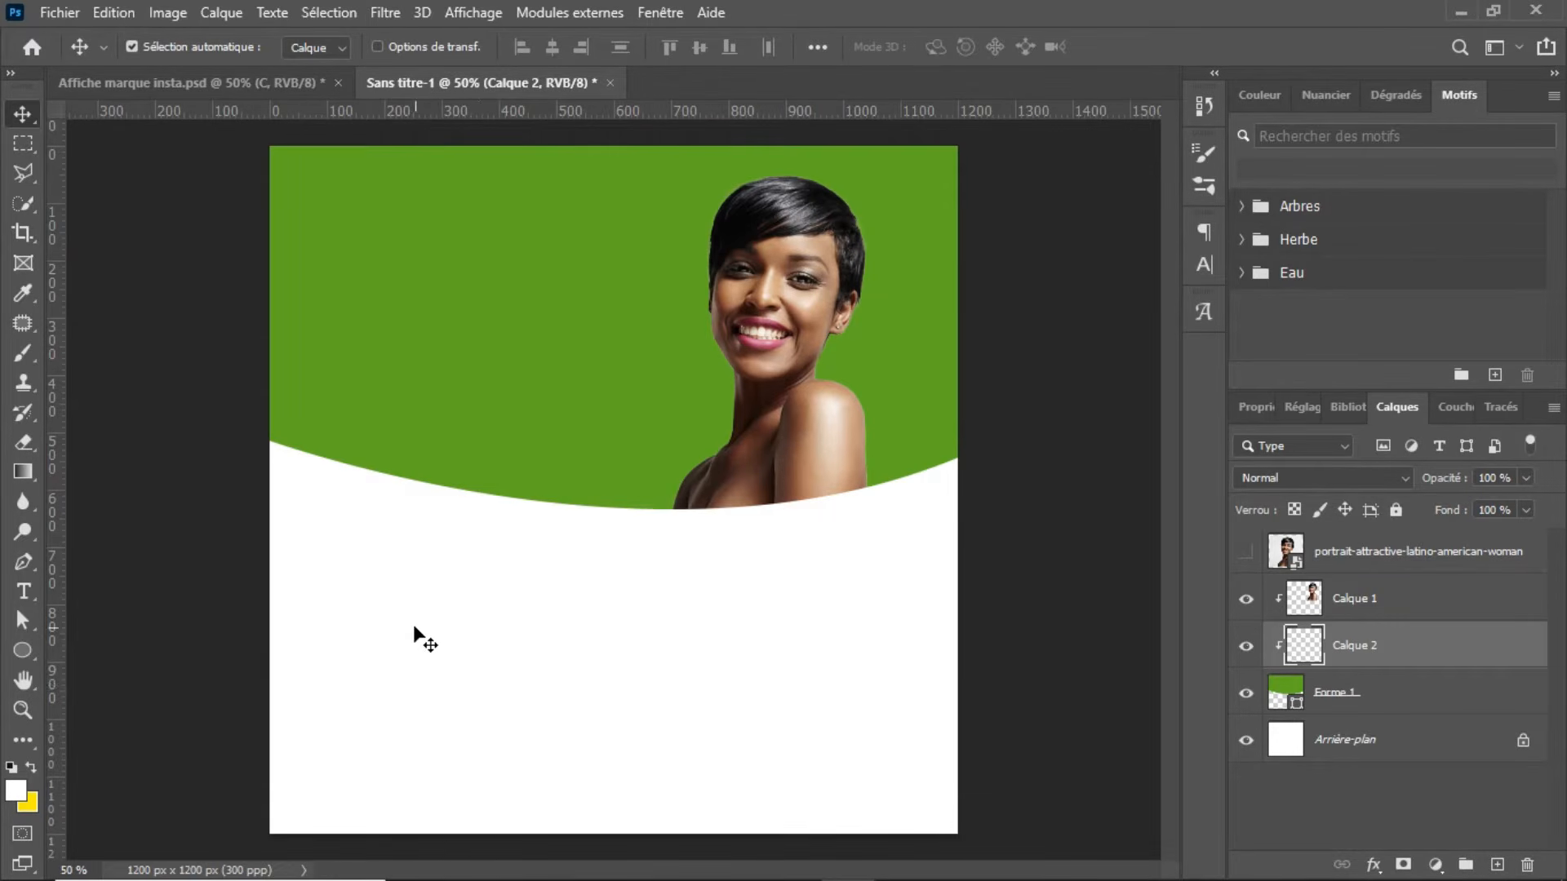
Step: Paint a white glow behind the woman's head with a single dab of the Arrondi flou brush at 646 px
drag(28, 361, 91, 355)
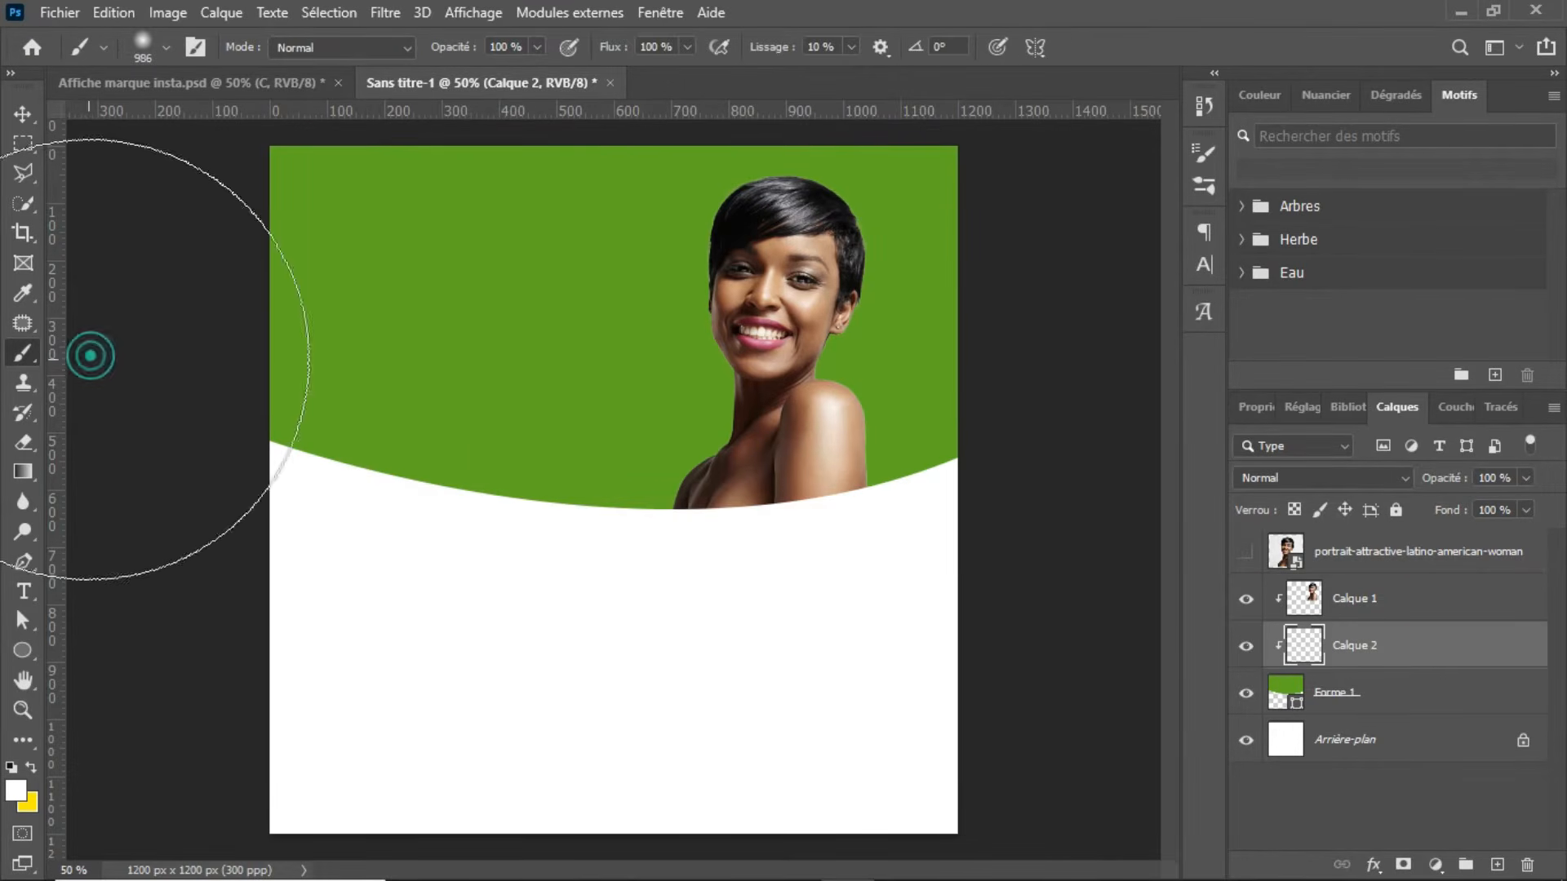
click(165, 45)
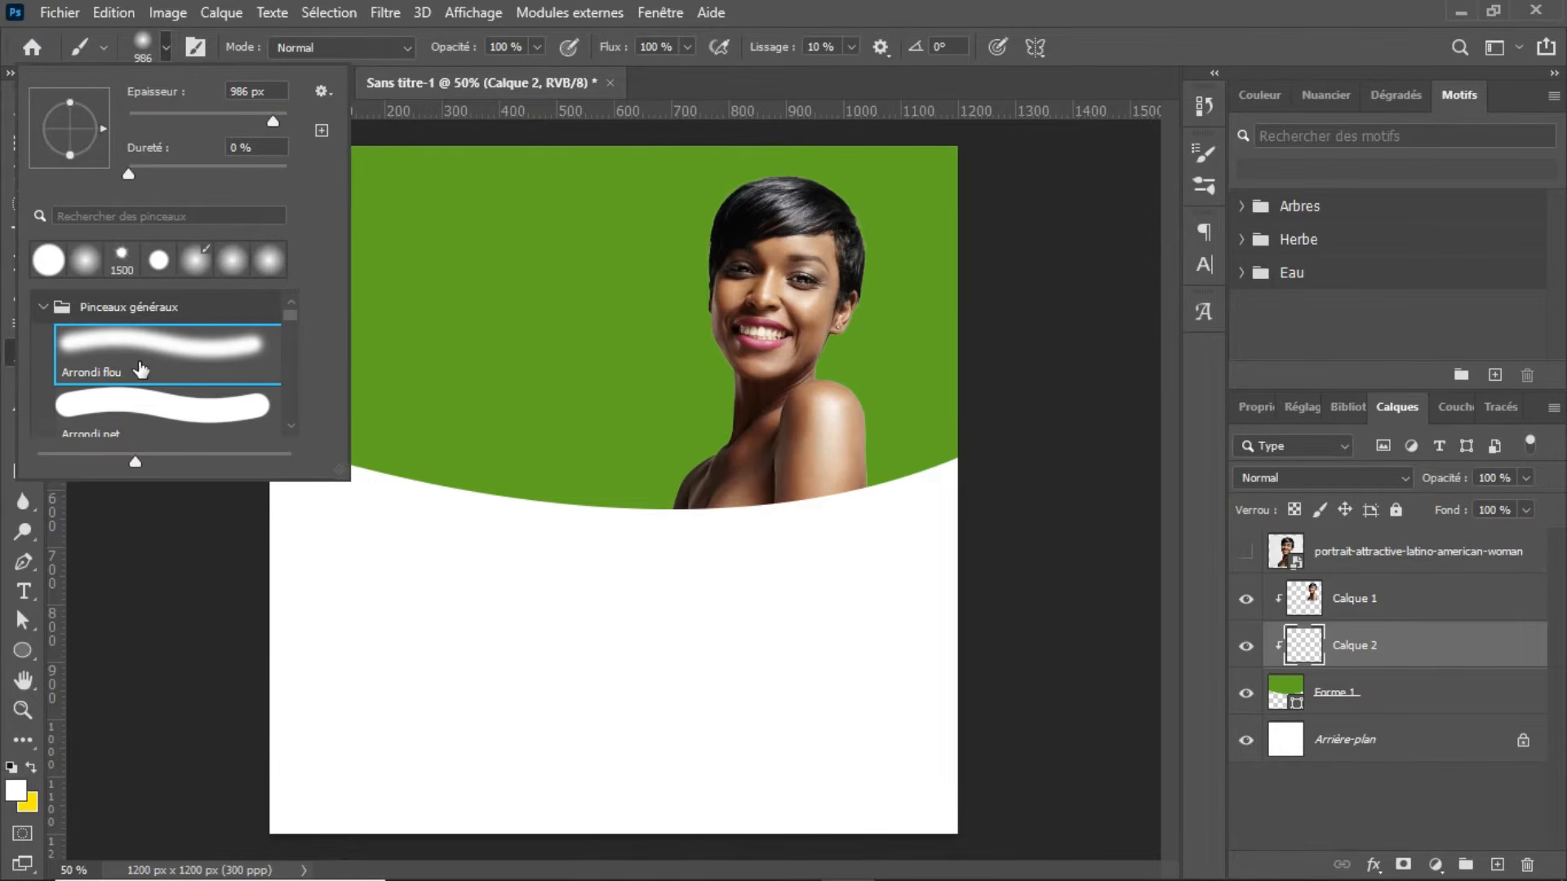
click(151, 370)
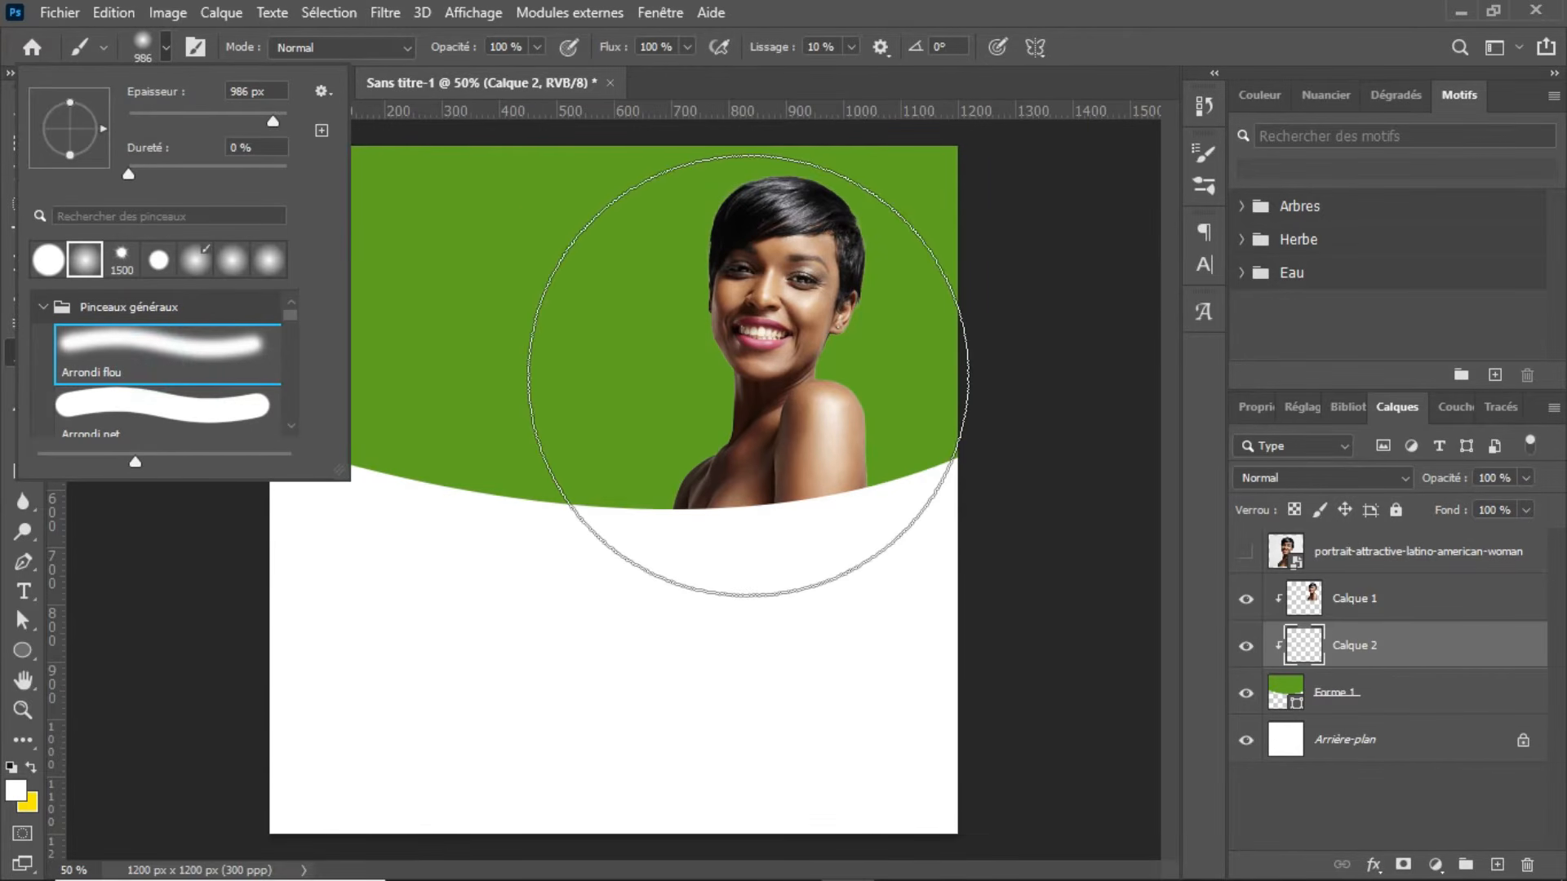
alt+right_click(747, 375)
mouse_move(746, 375)
mouse_down()
mouse_move(659, 380)
mouse_move(775, 382)
mouse_move(620, 380)
mouse_move(670, 388)
mouse_move(642, 389)
mouse_up()
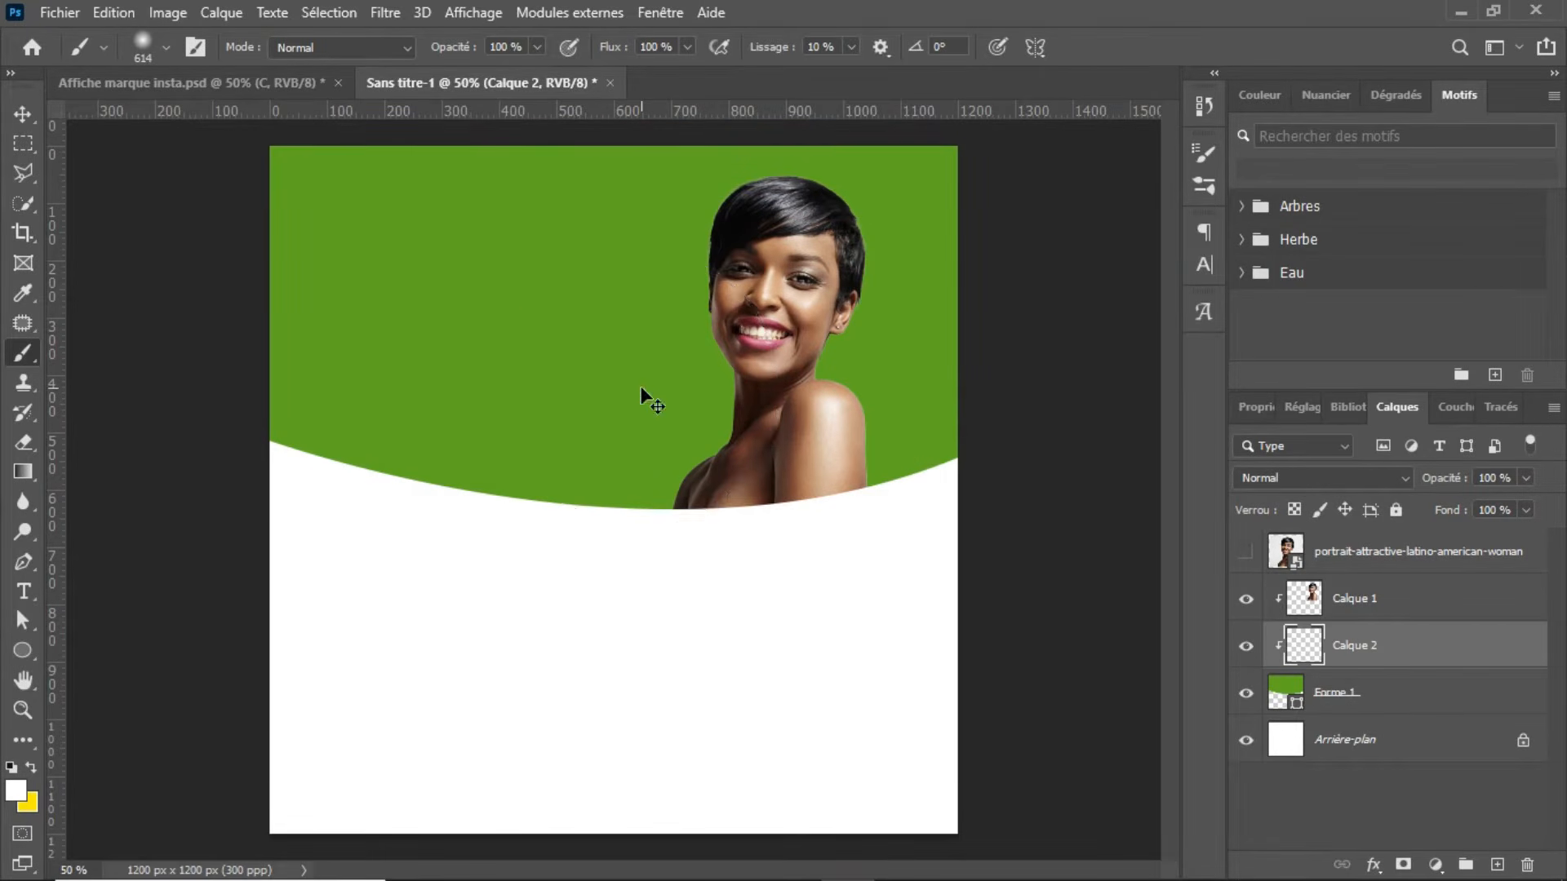
mouse_move(640, 389)
mouse_down()
mouse_move(500, 379)
mouse_move(666, 424)
mouse_up()
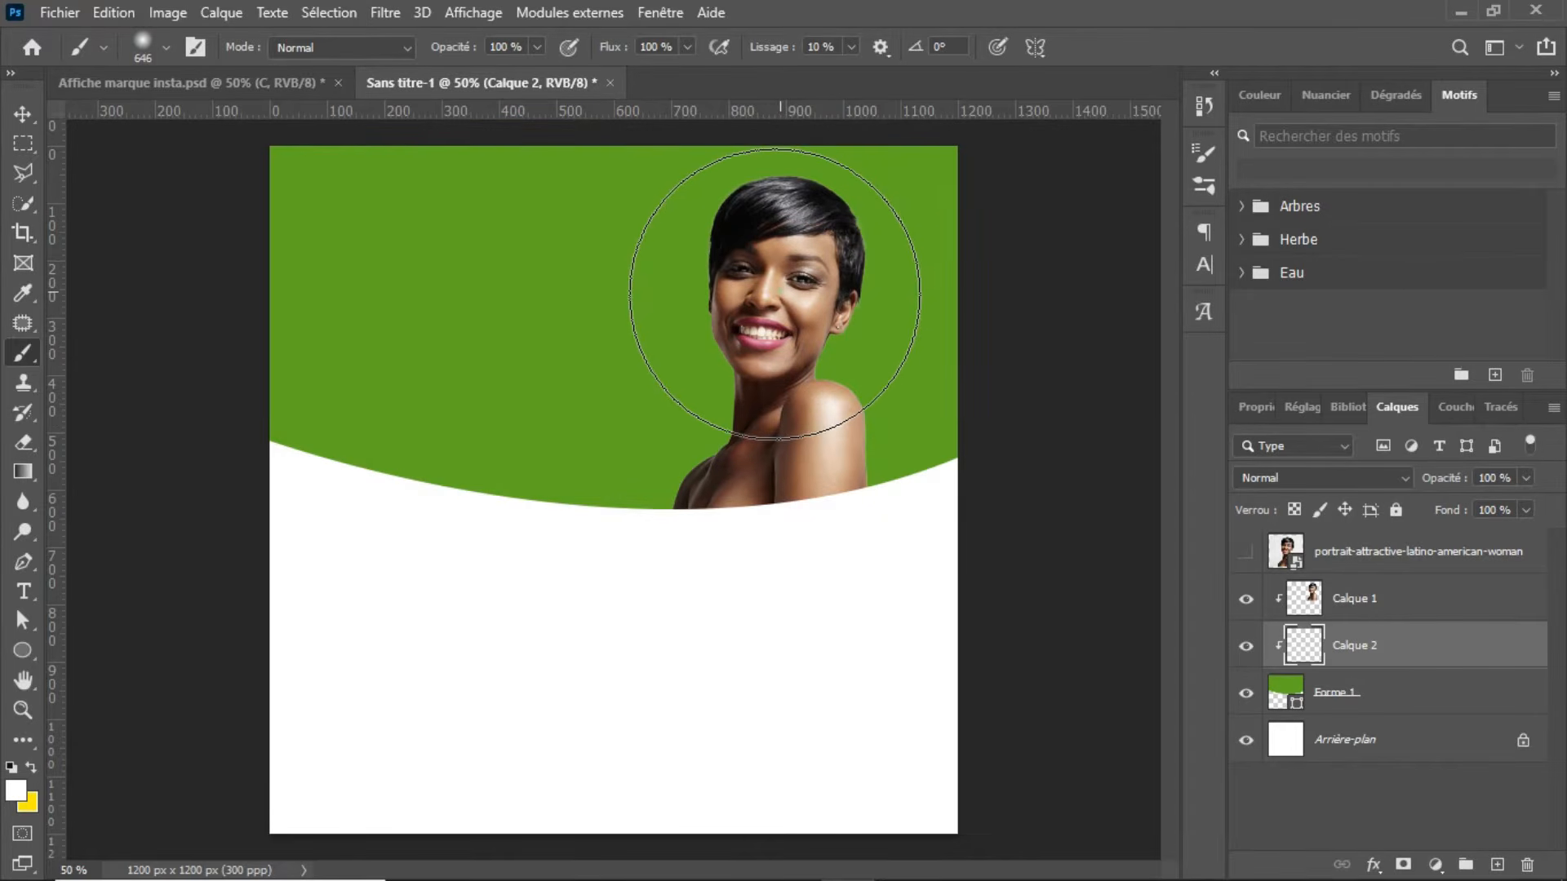
click(781, 292)
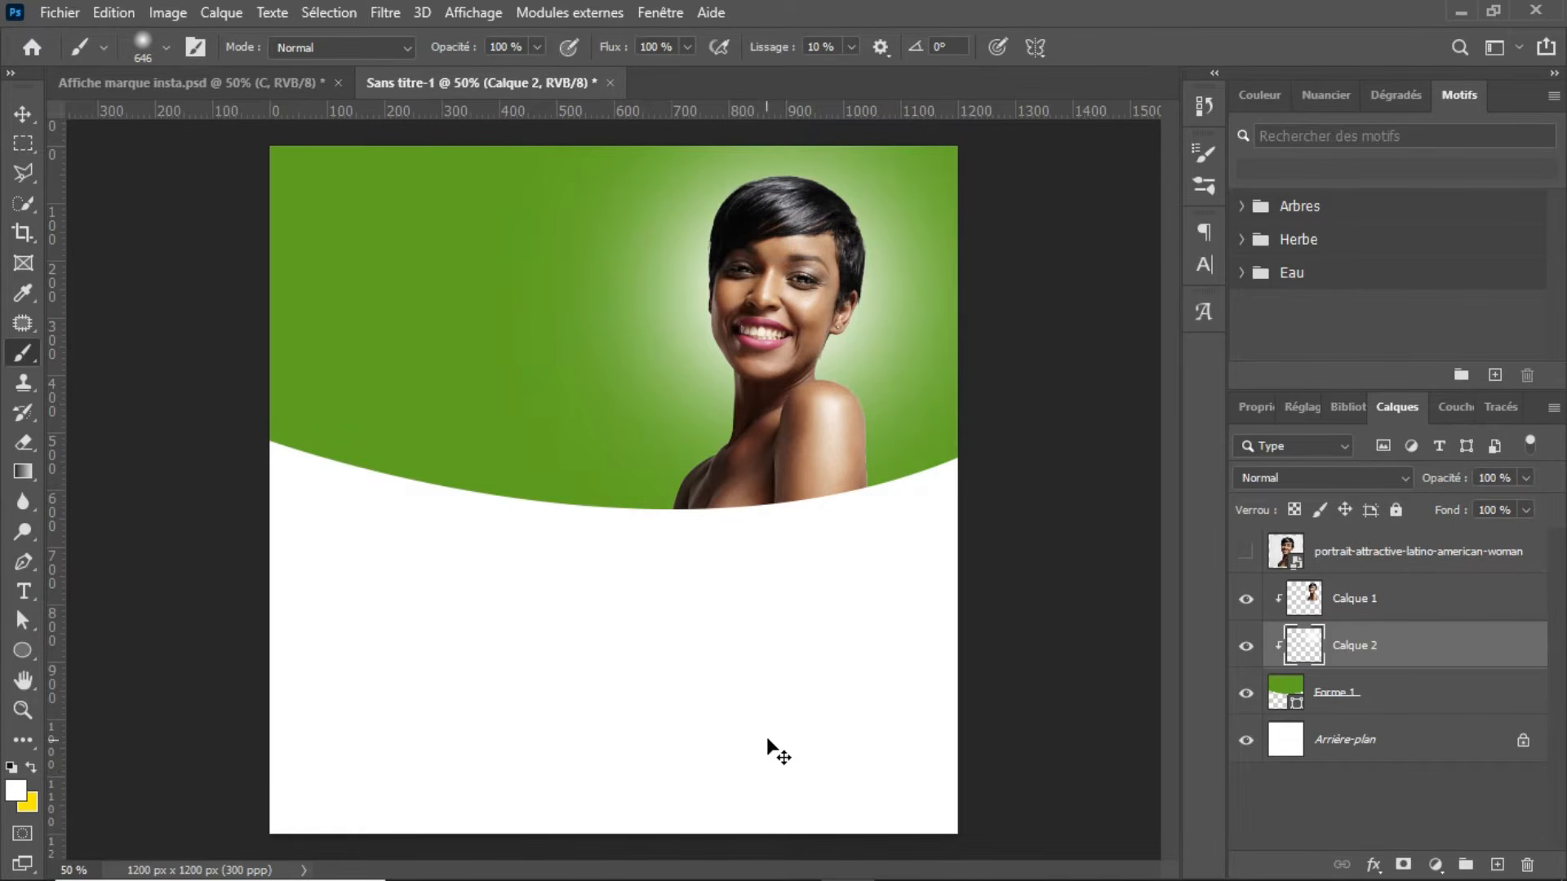
Step: Enlarge the white glow layer slightly, keeping it centred behind the woman's head
key(ctrl+t)
drag(722, 591, 712, 625)
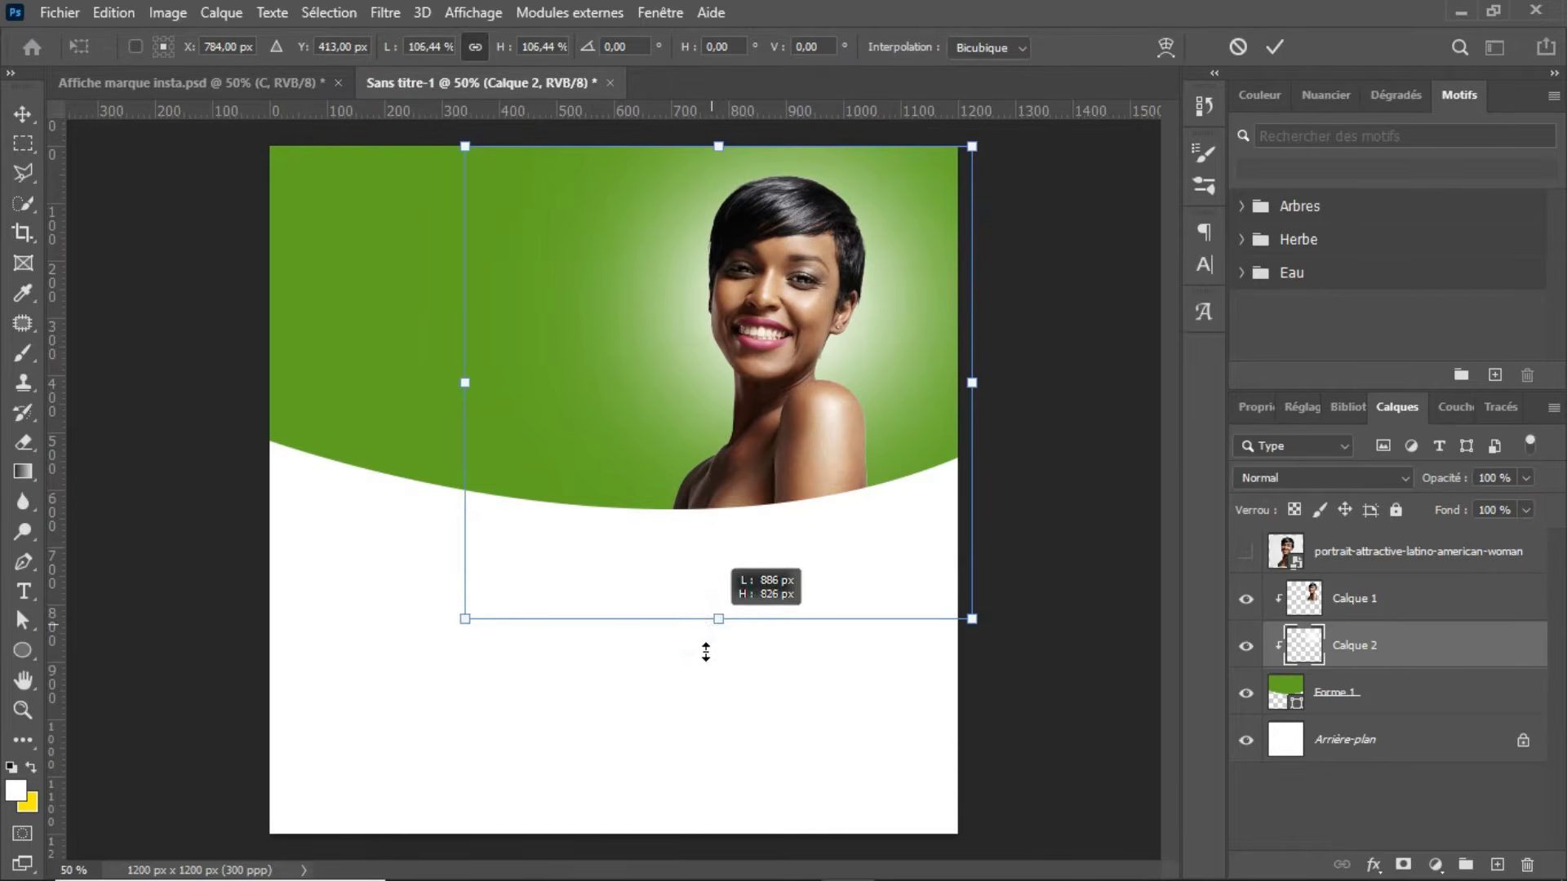
key(Return)
key(b)
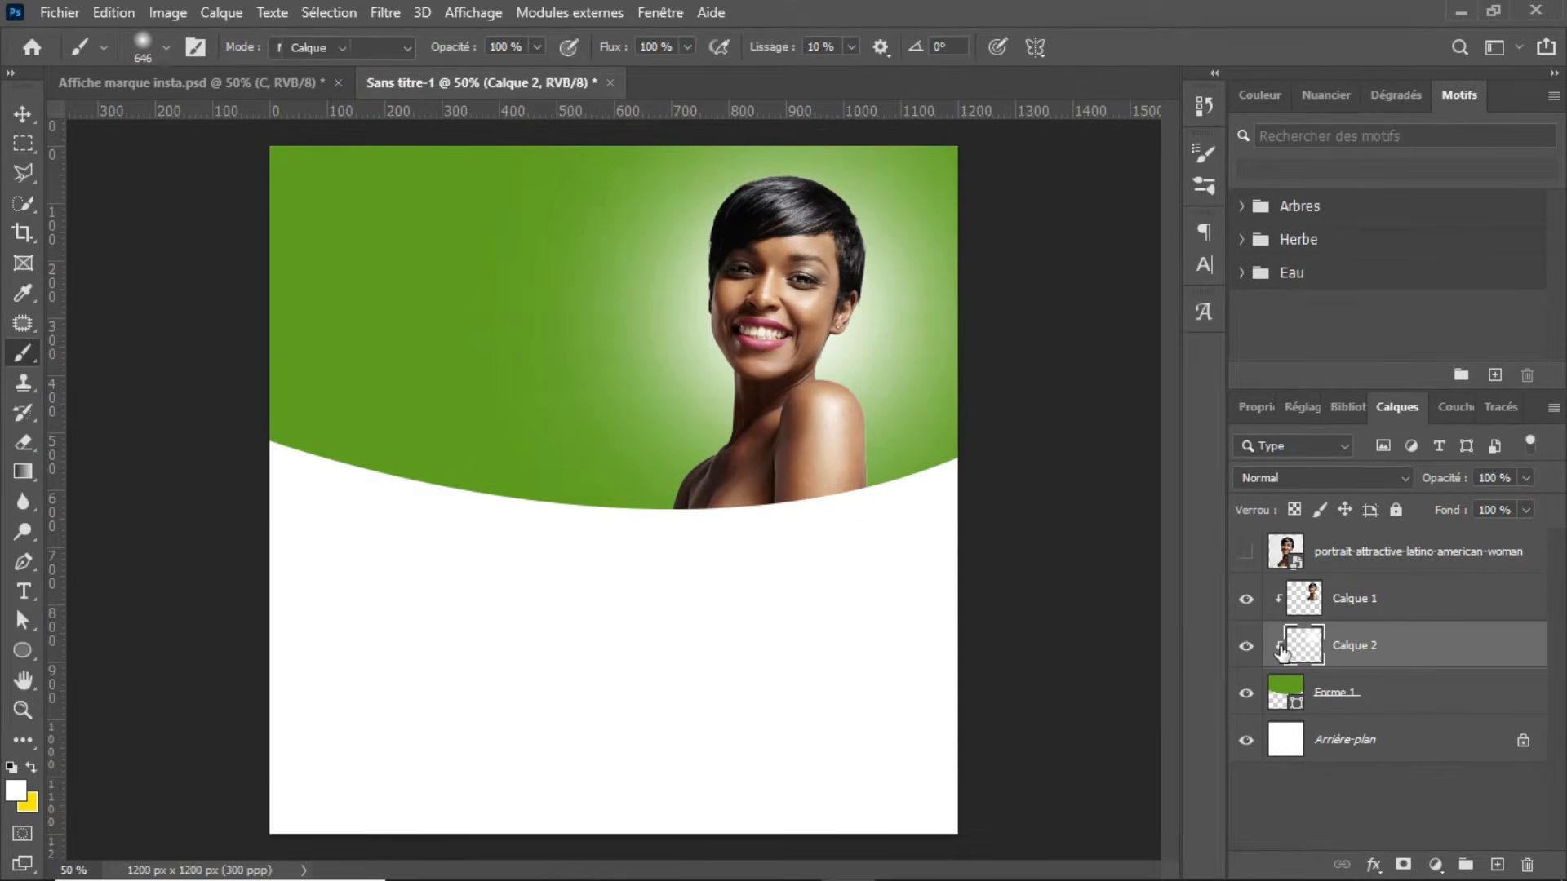
key(v)
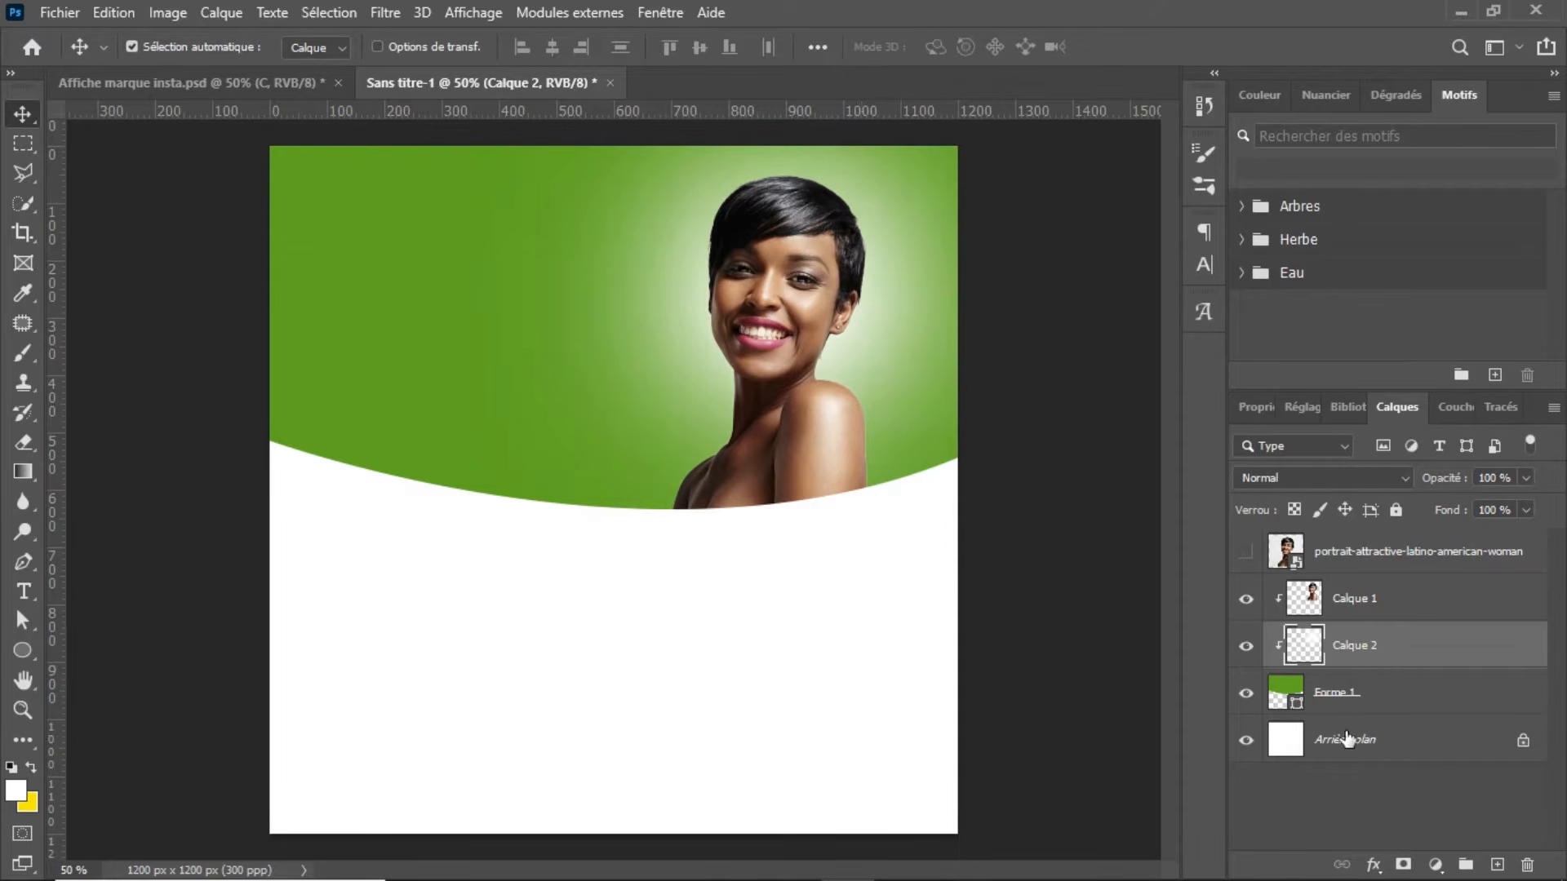
Step: Scale the woman's cutout and the glow layer together to about 92% and shift them slightly left and down
shift+click(1422, 600)
key(ctrl+t)
drag(988, 129, 947, 171)
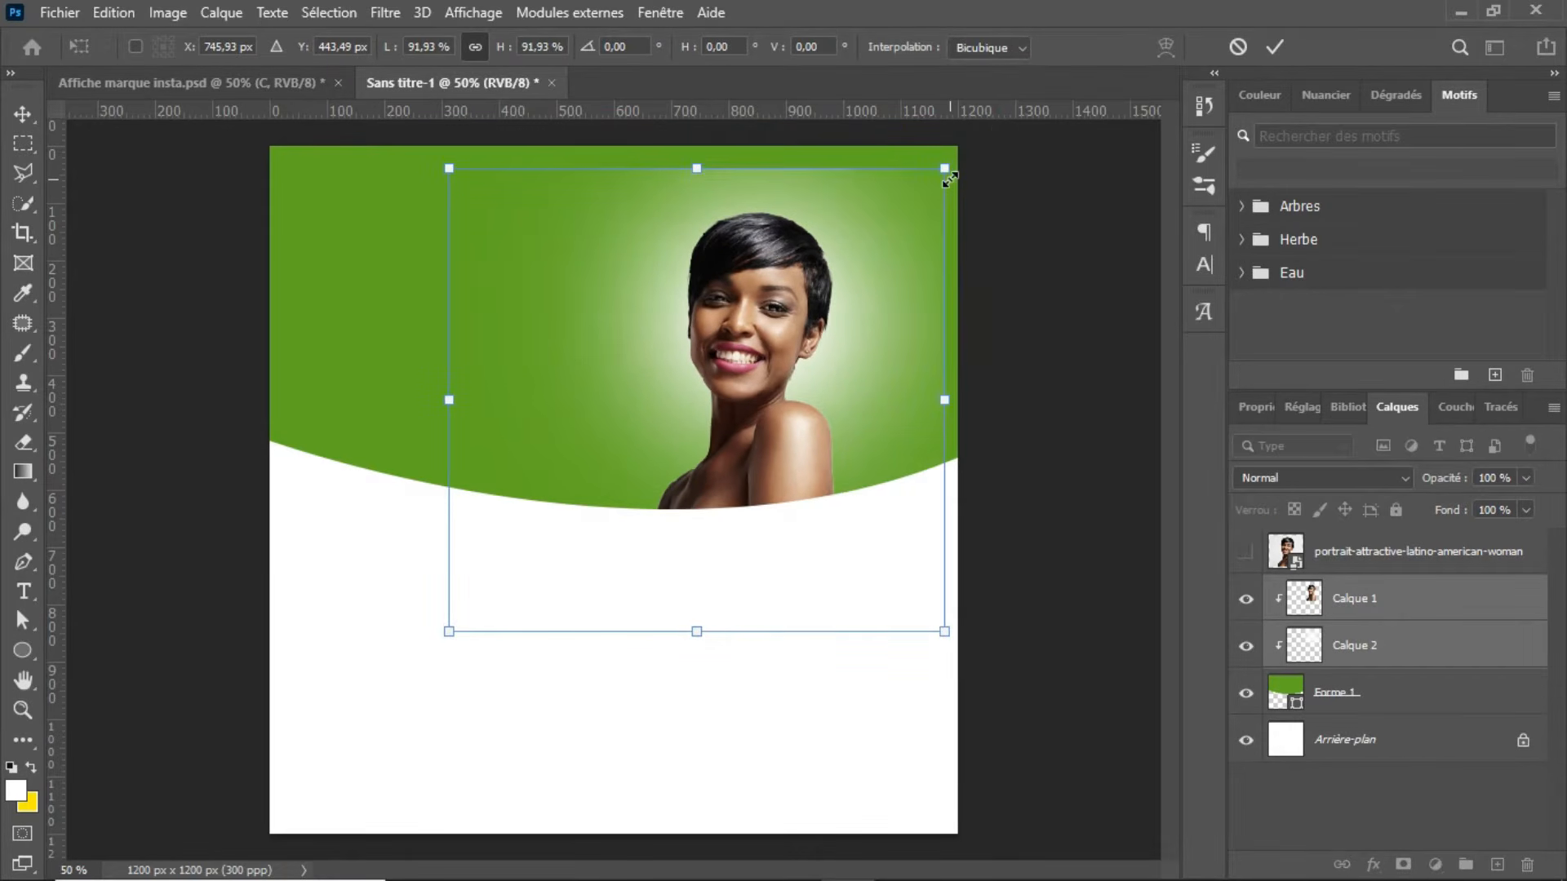
key(Return)
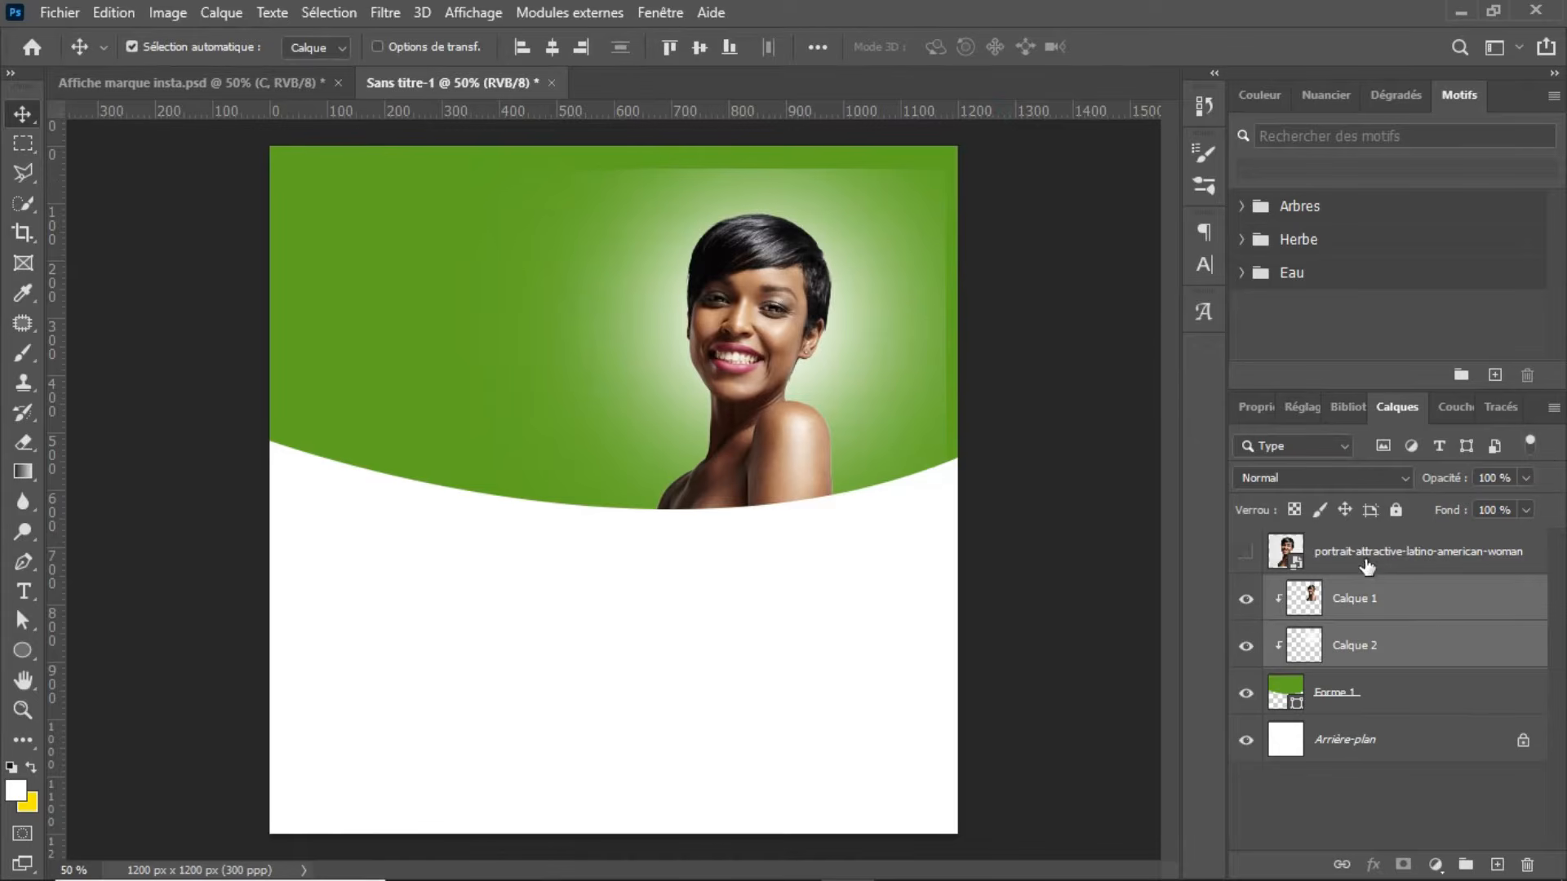
click(1434, 645)
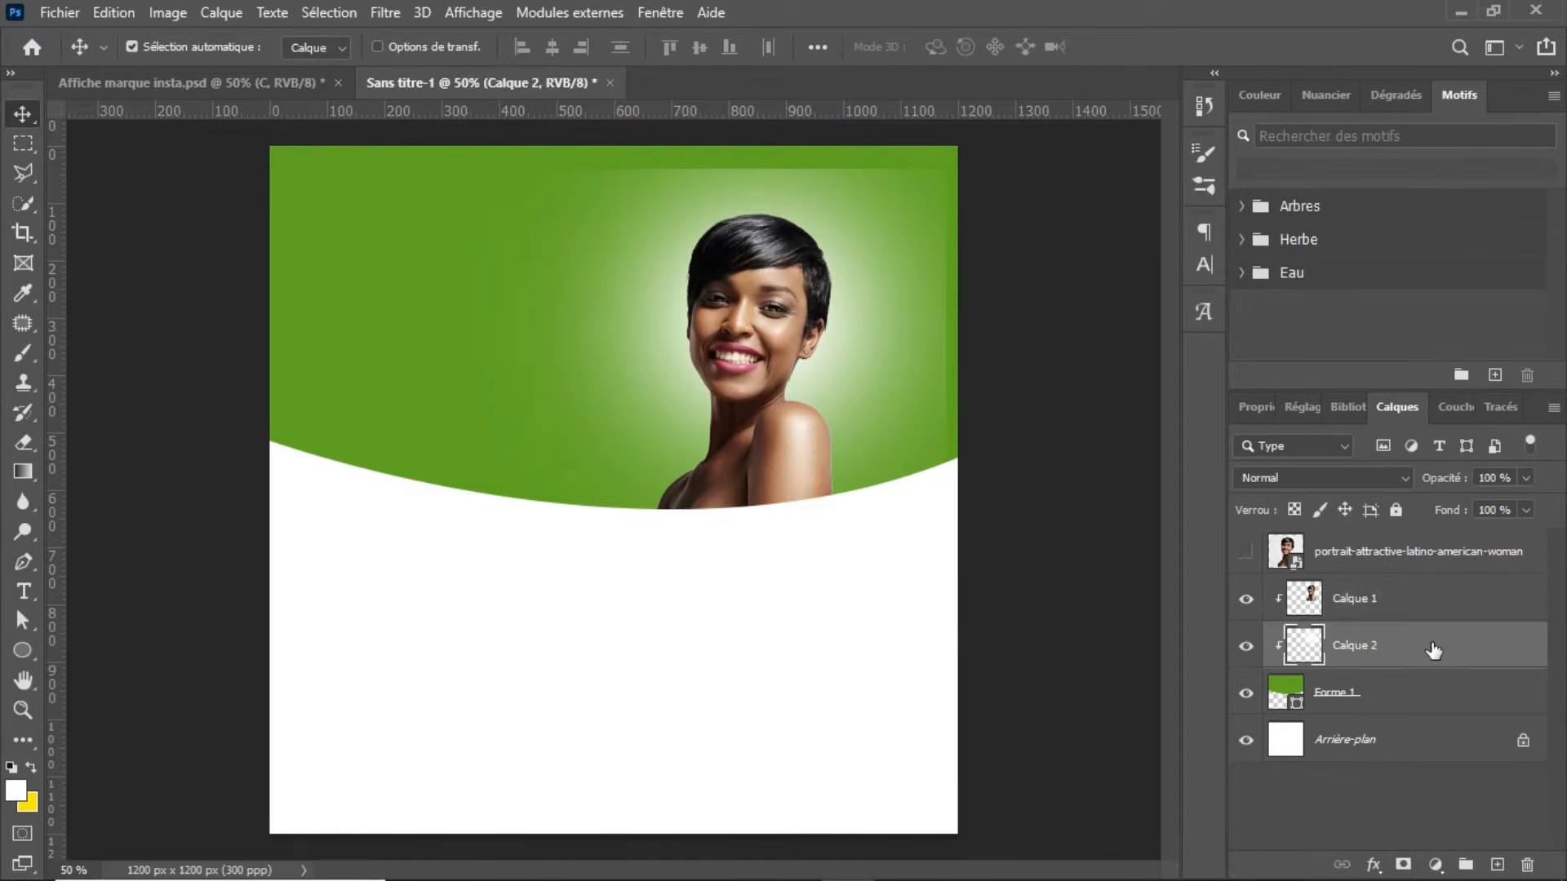
key(ctrl)
ctrl+click(1455, 616)
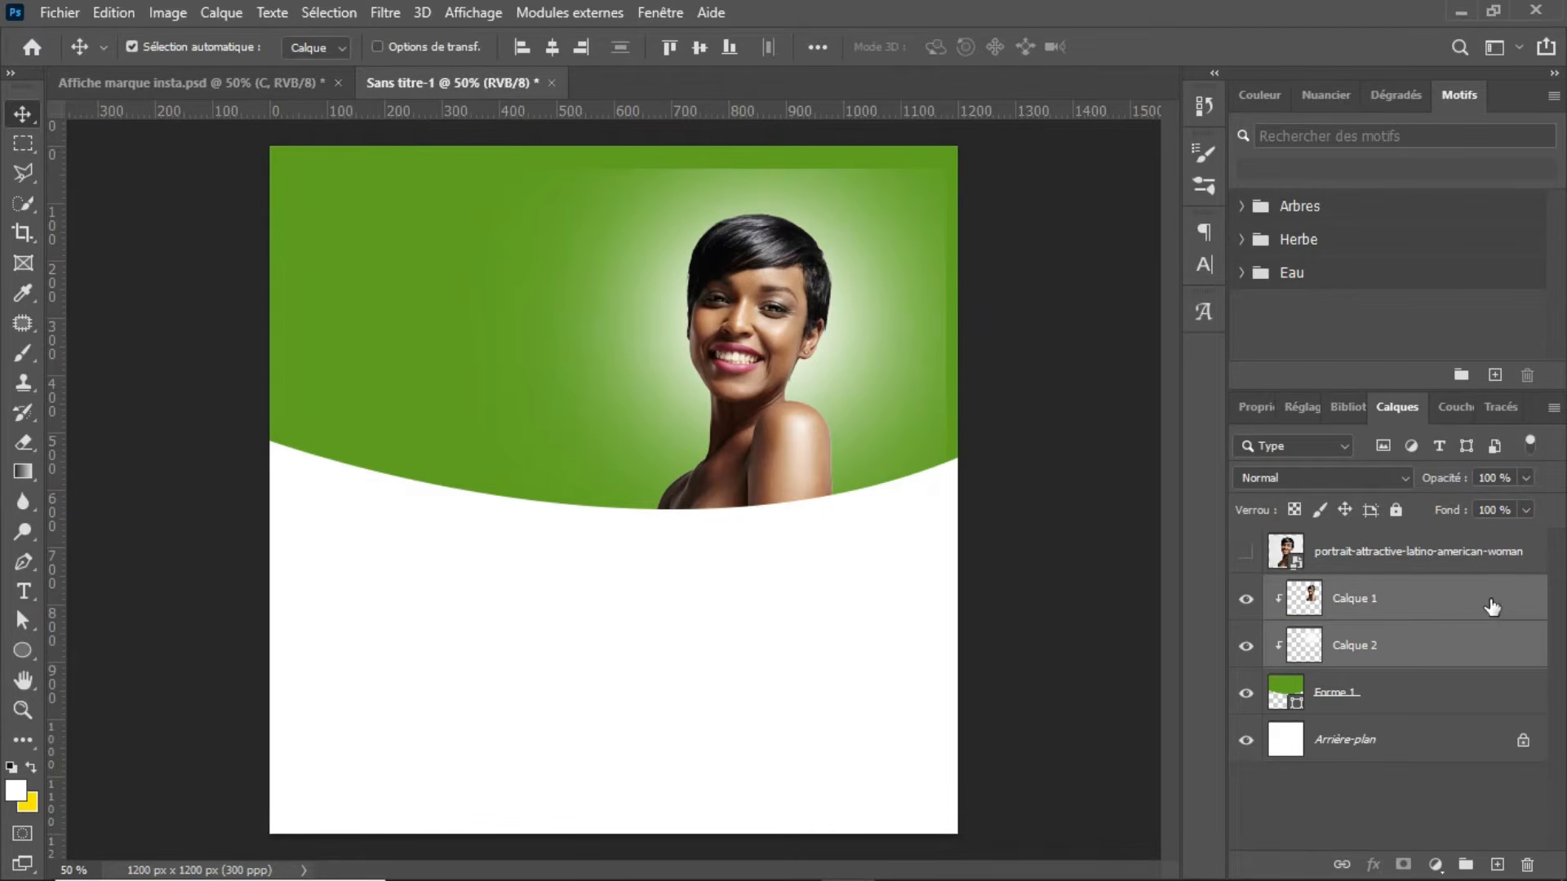
click(1492, 606)
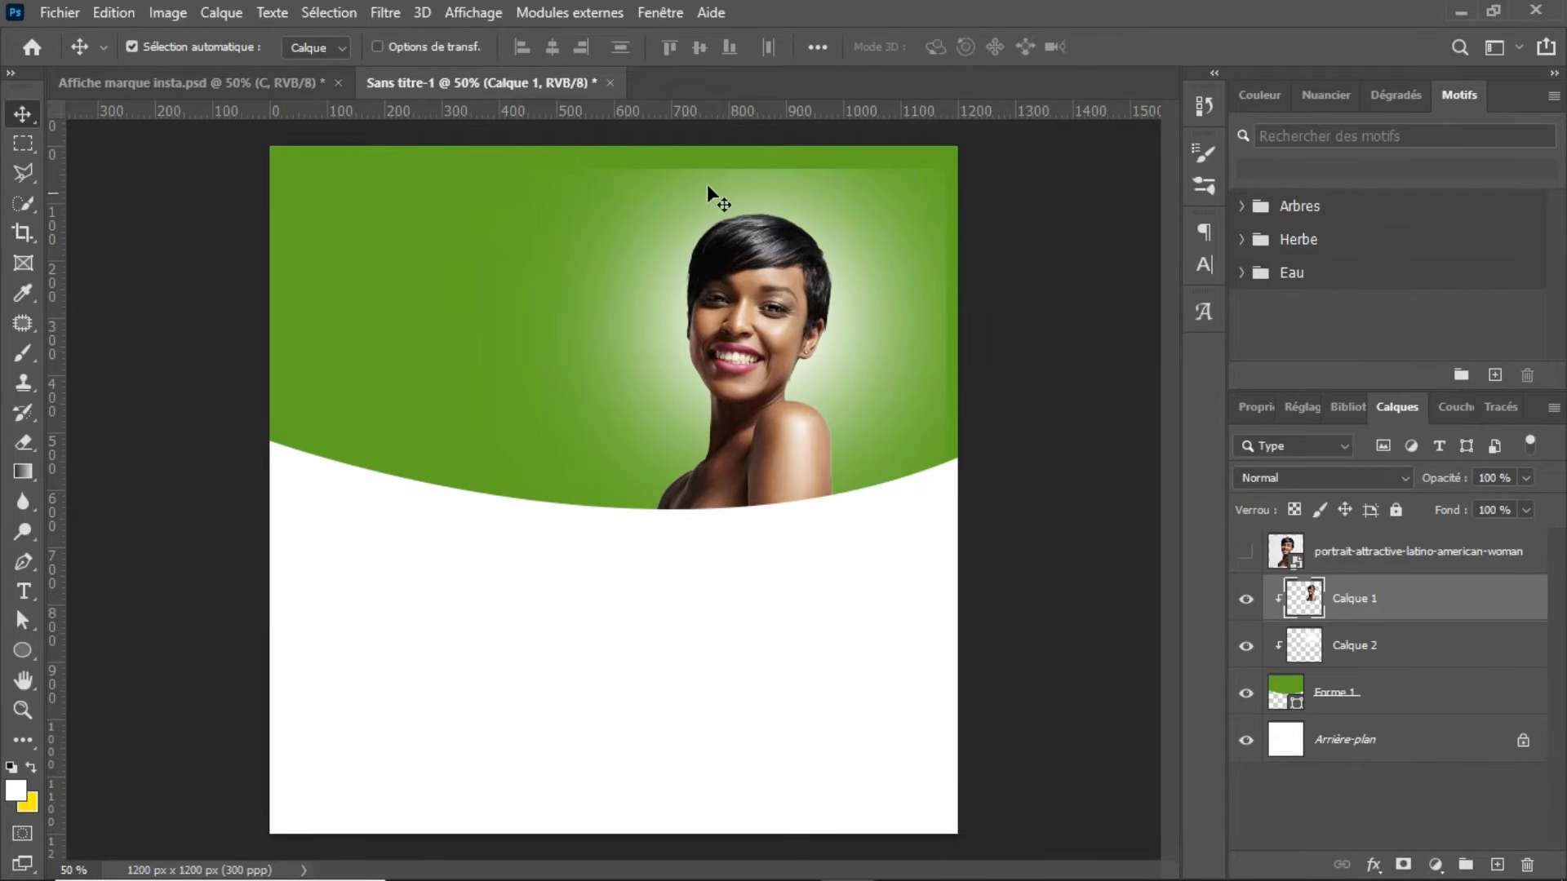
click(914, 197)
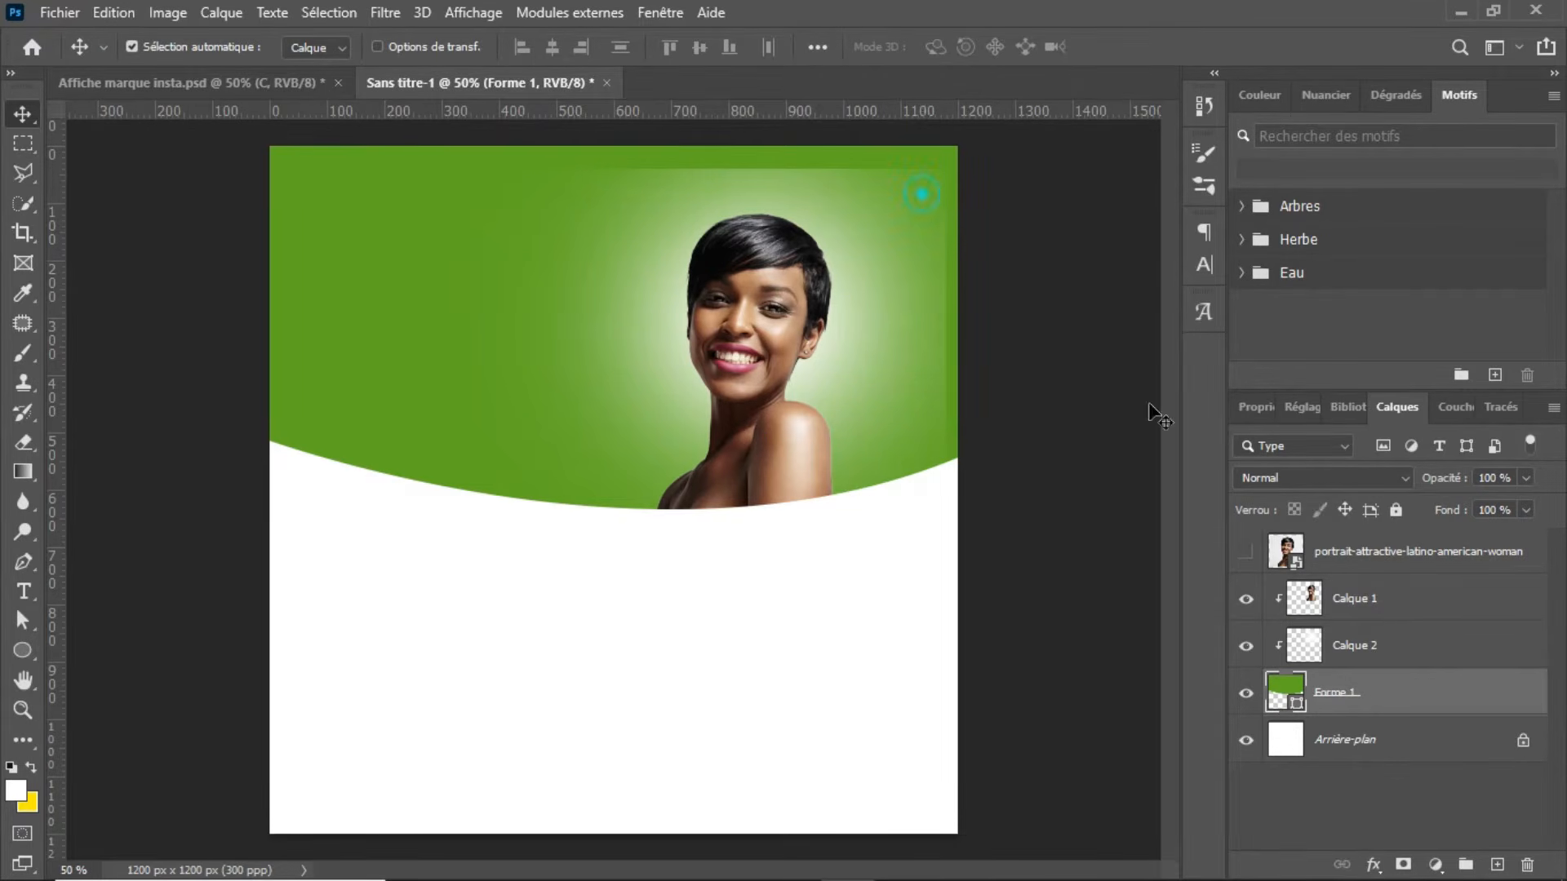
Step: Set up the Eraser for the glow layer Calque 2 with the soft Arrondi flou brush at 235 px
click(1458, 643)
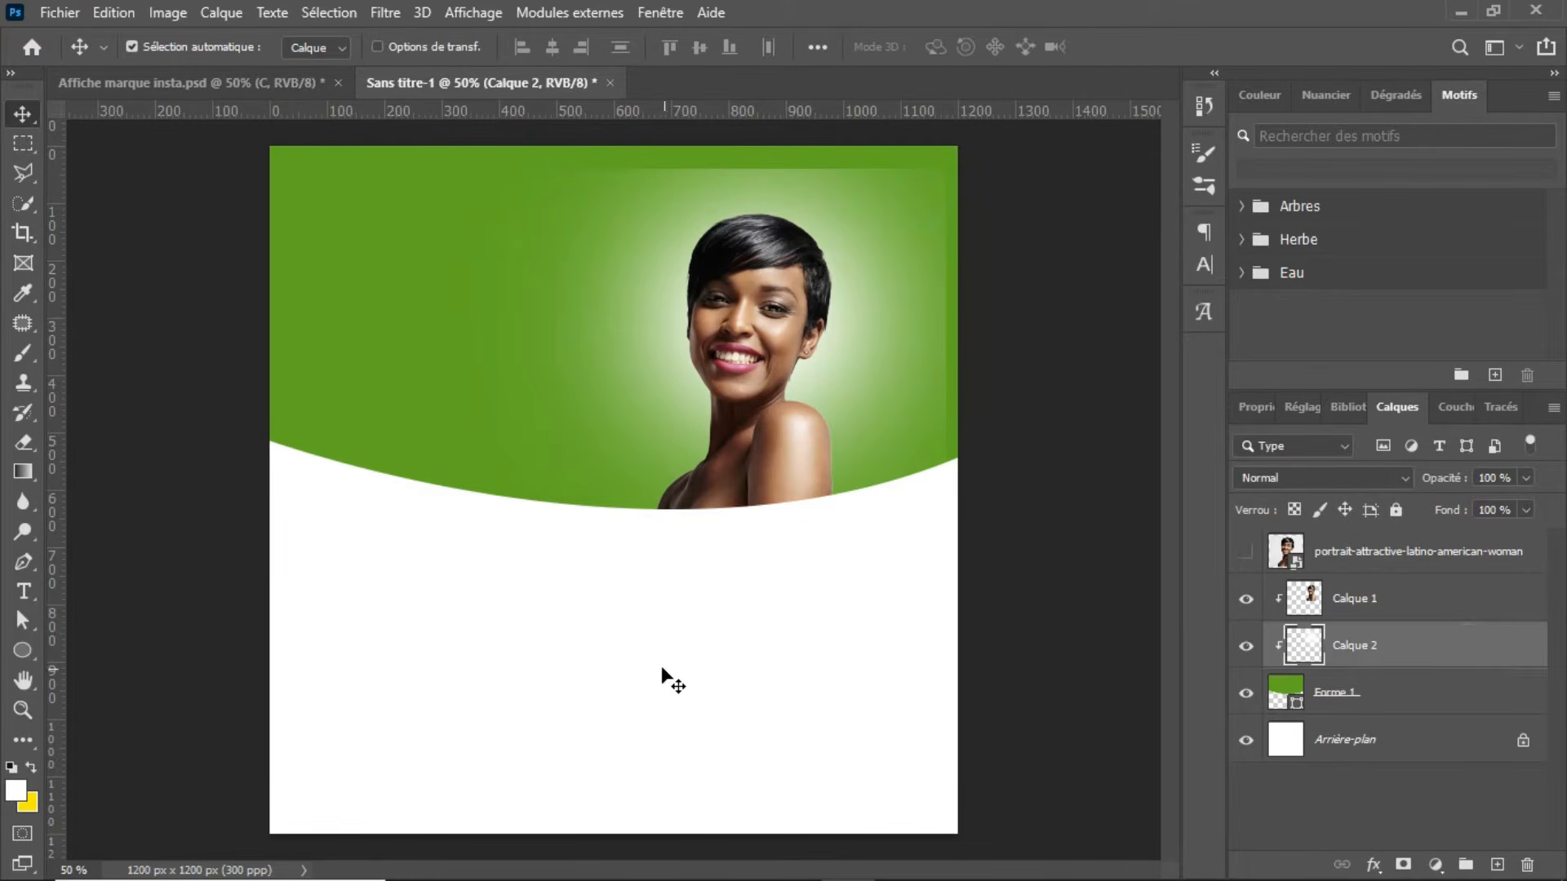
key(e)
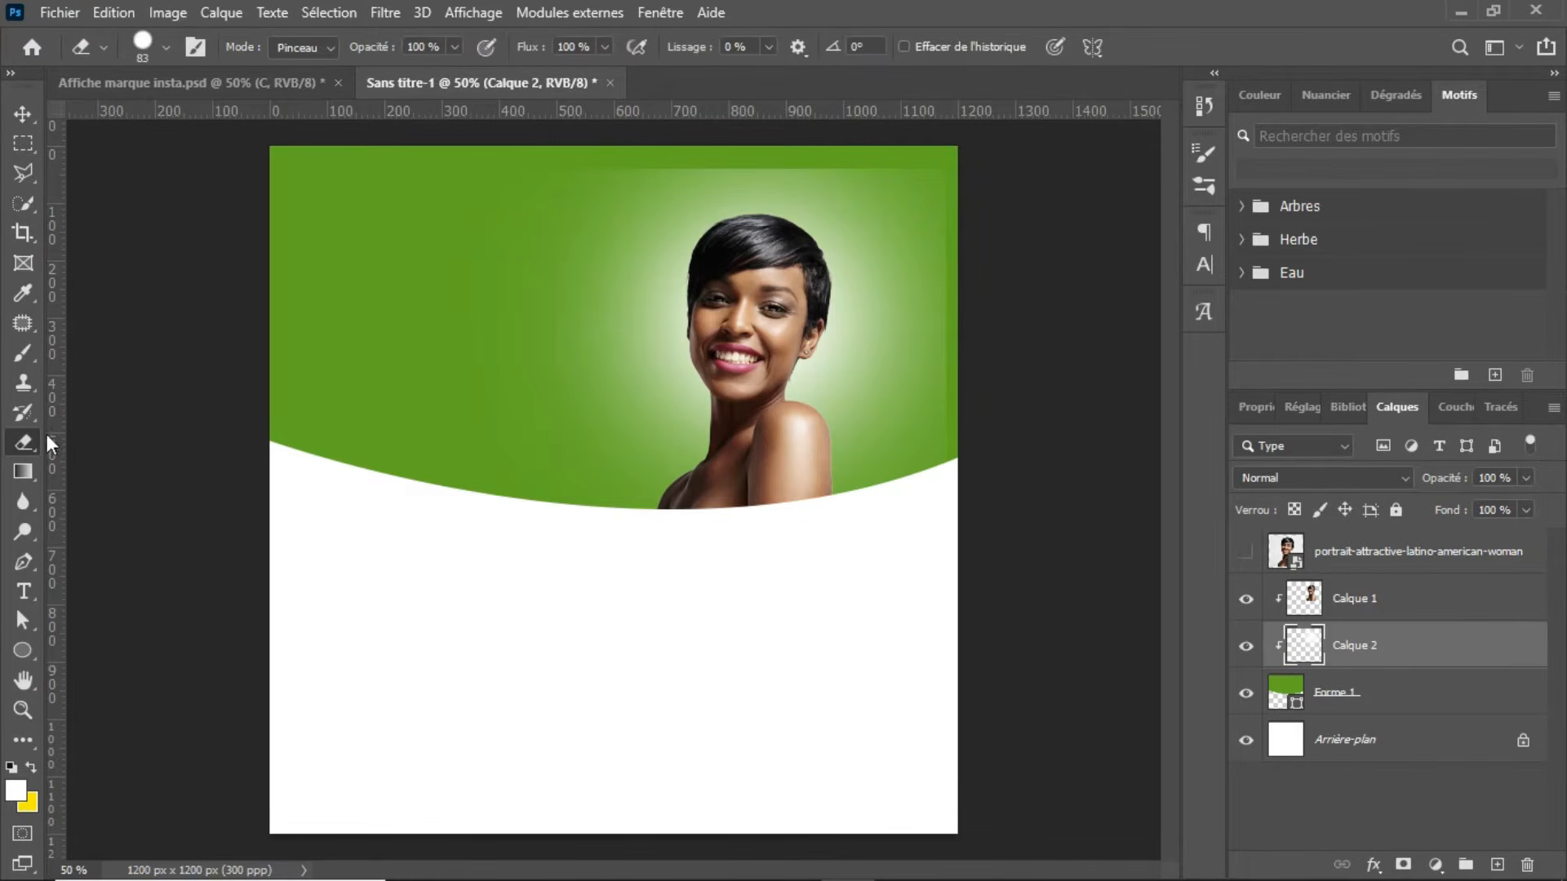
right_click(21, 442)
click(121, 449)
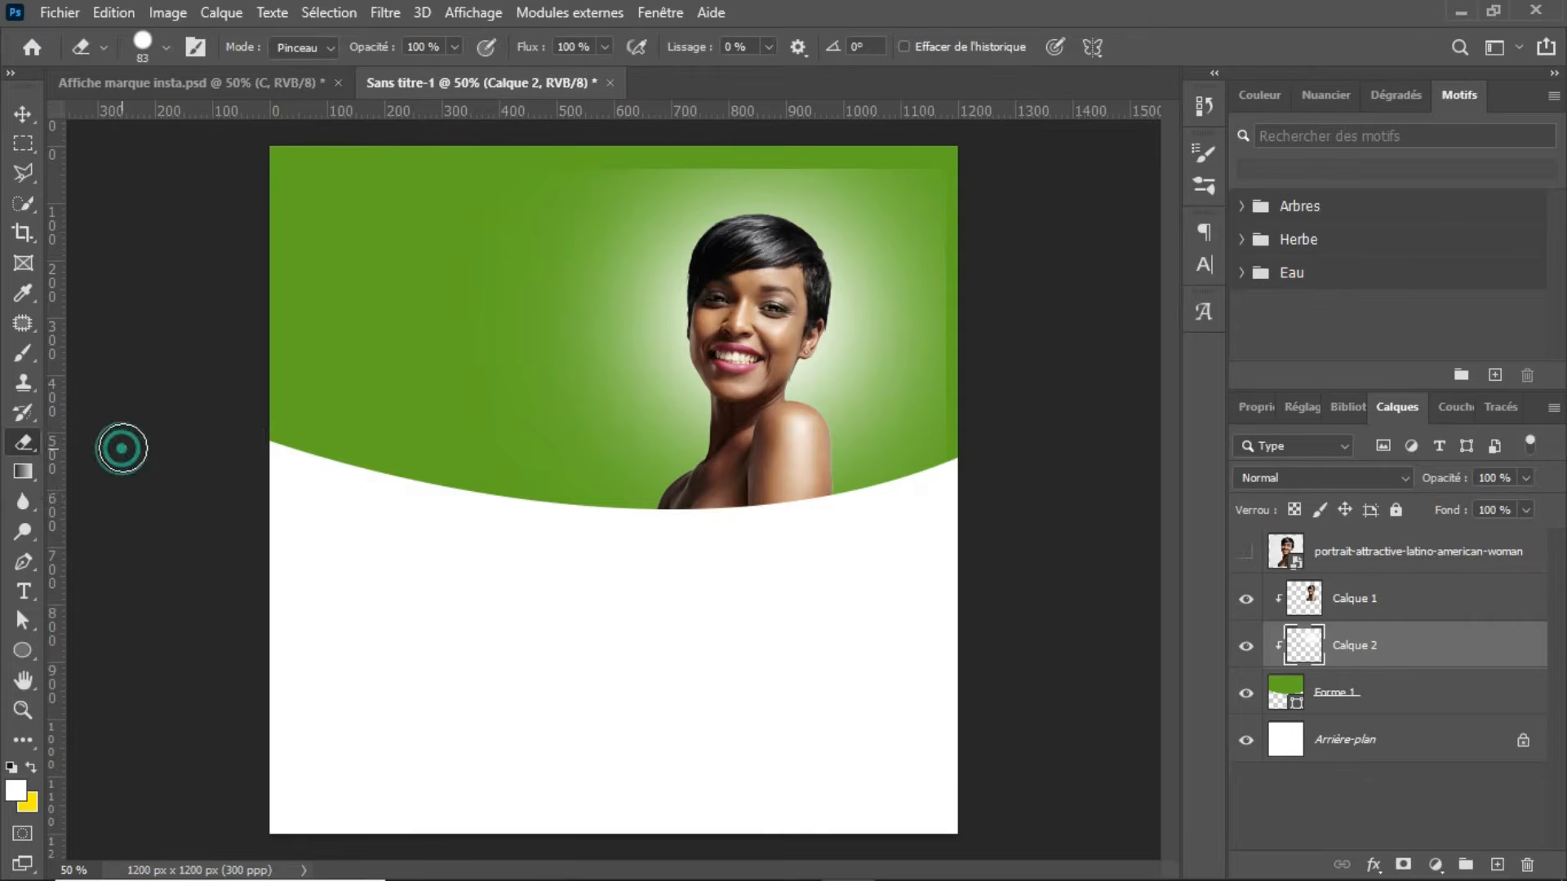
click(166, 46)
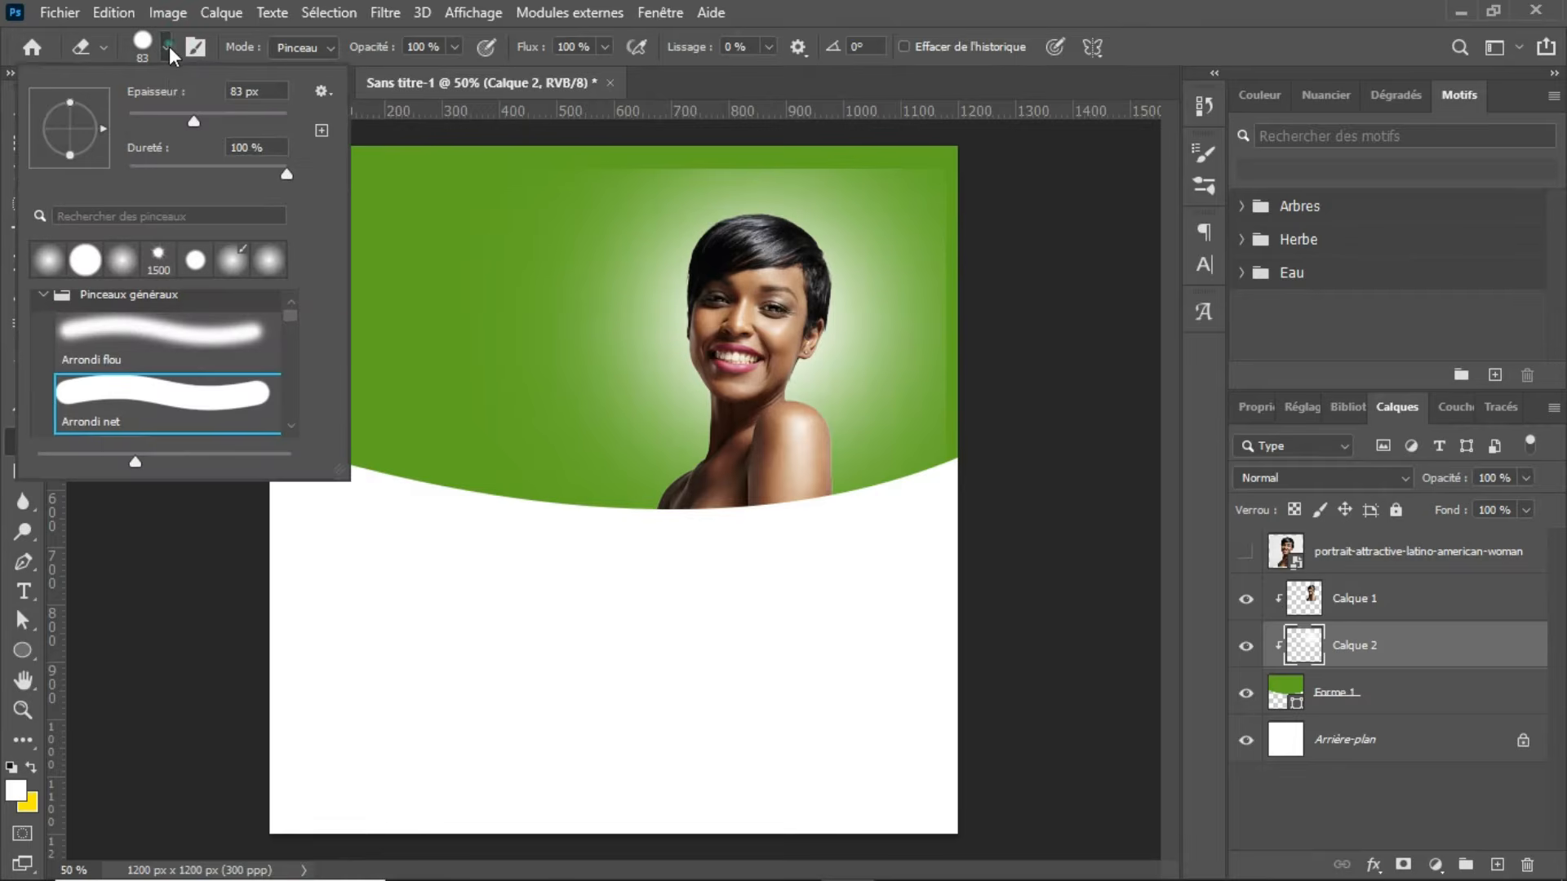
click(128, 351)
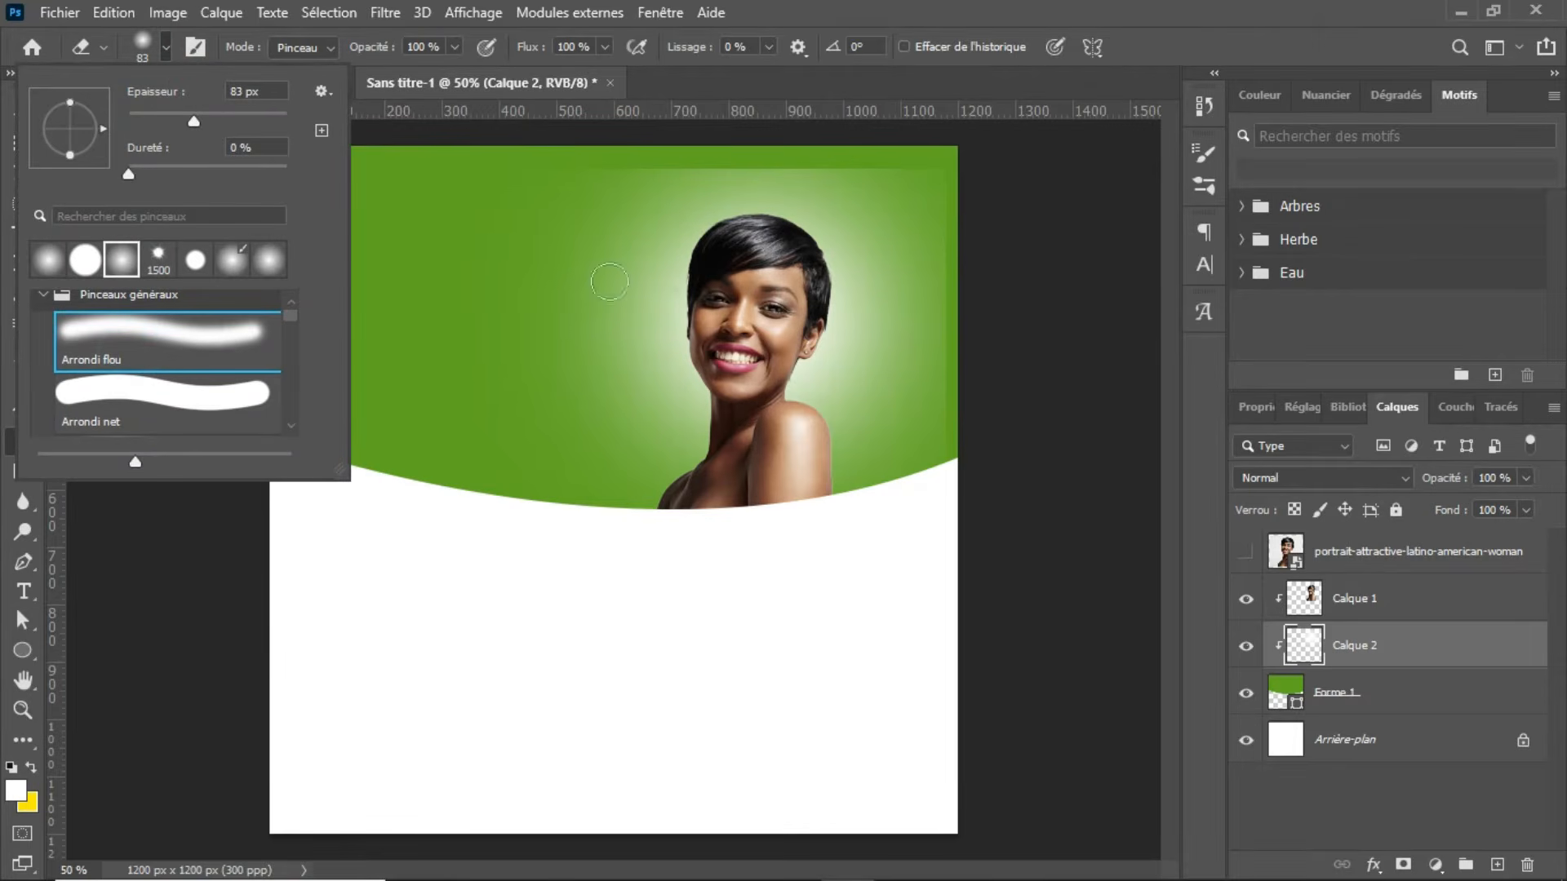
mouse_move(463, 314)
mouse_down()
mouse_move(640, 308)
mouse_move(432, 292)
mouse_up()
Step: Try erasing the glow's hard upper edge with the soft Eraser, and undo the strokes
mouse_move(780, 152)
mouse_down()
mouse_move(671, 150)
mouse_move(862, 151)
mouse_up()
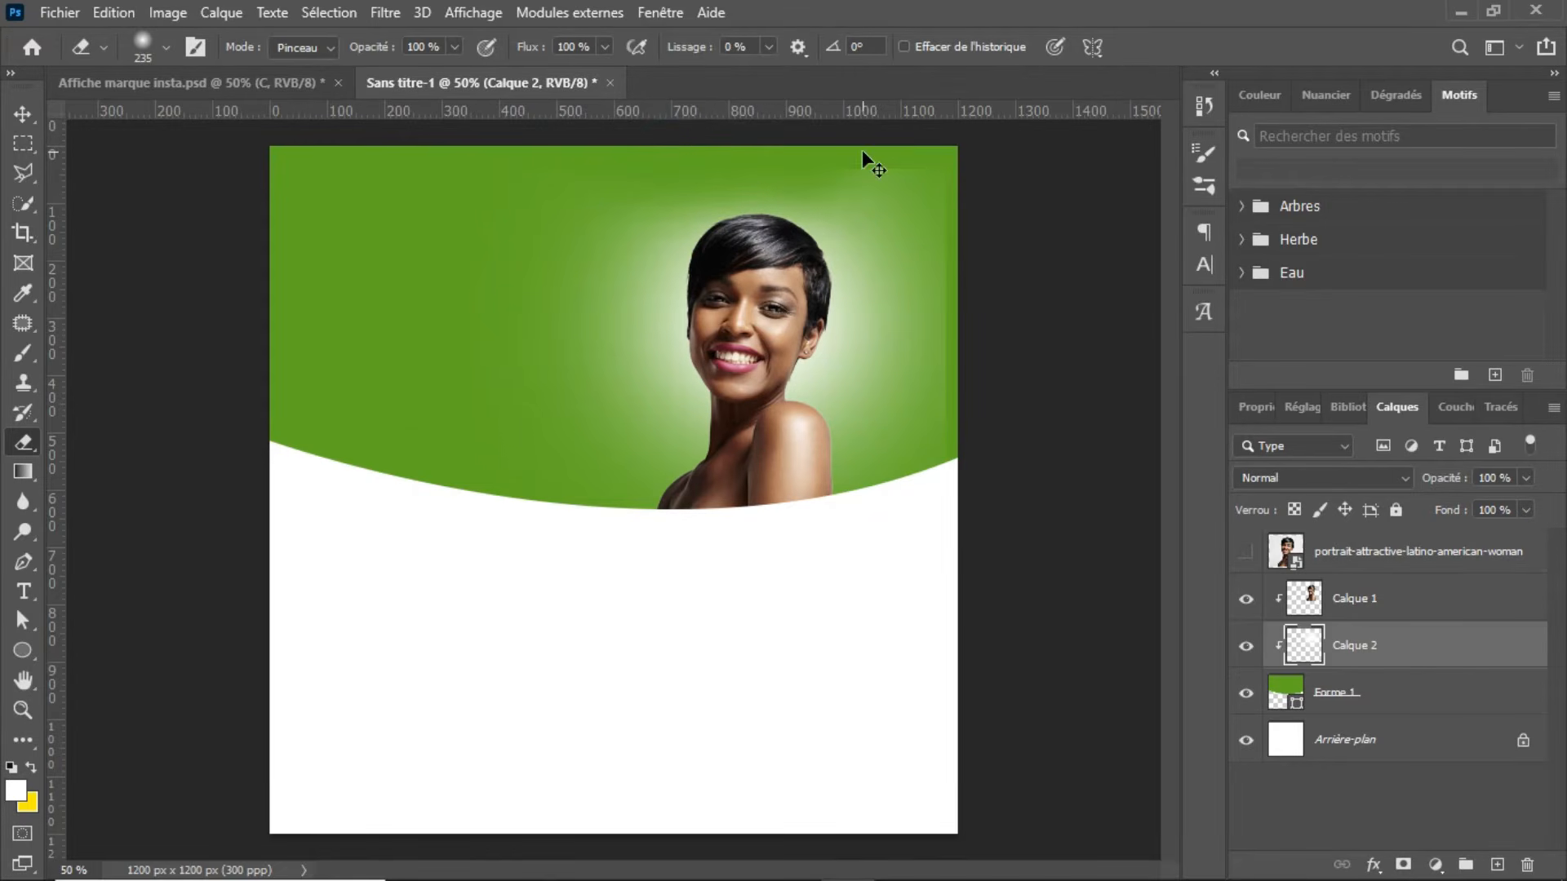
key(ctrl+z)
key(ctrl+z)
key(ctrl+z)
key(ctrl+z)
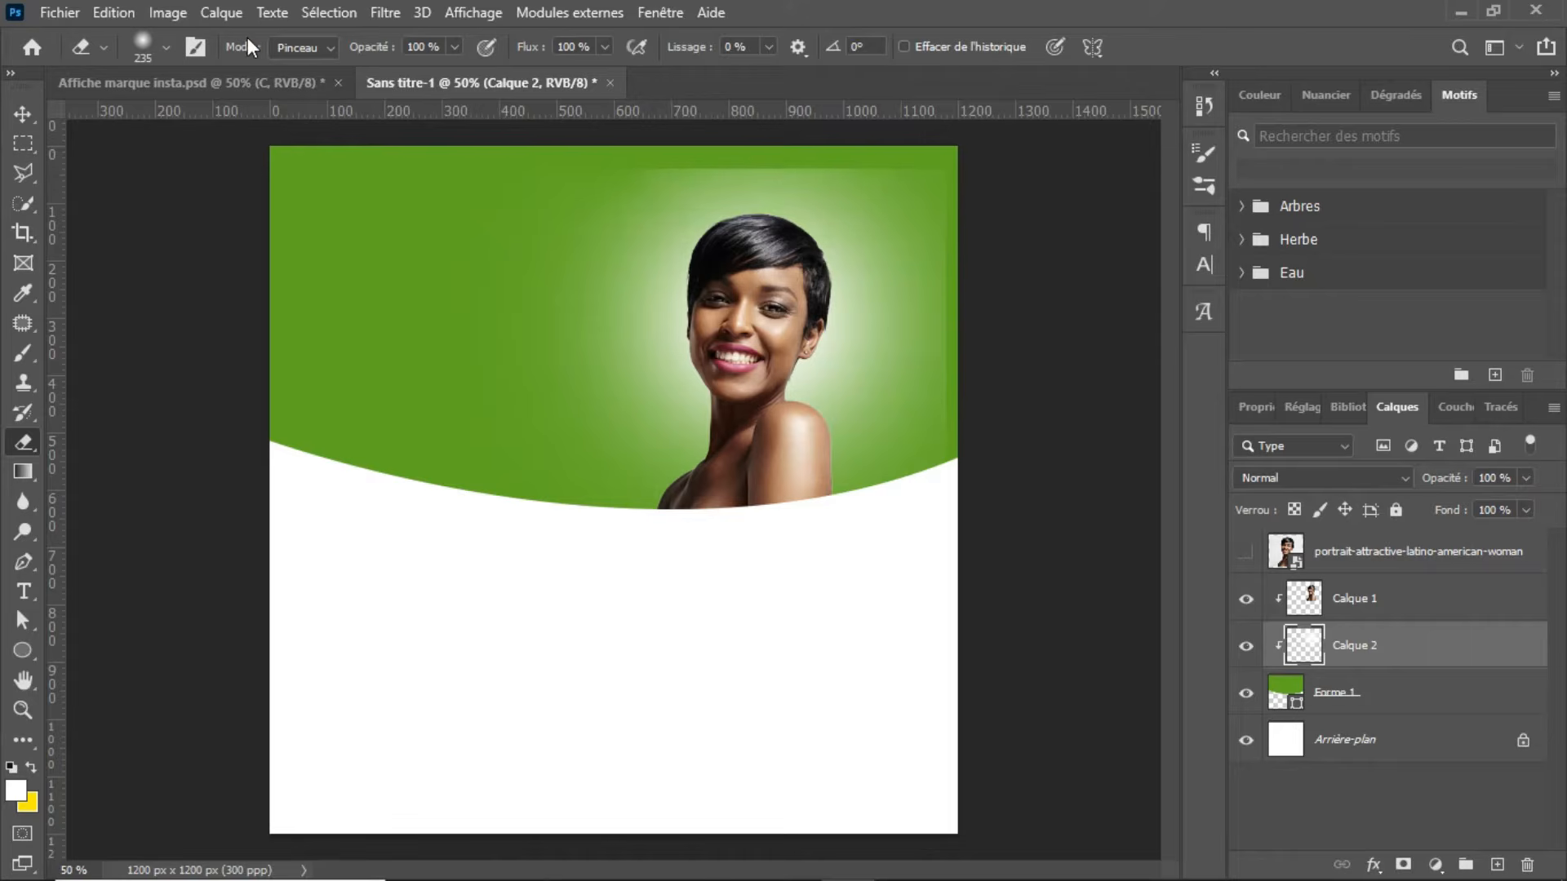
Step: Set the Eraser to 38% opacity and 31% flow and soften the glow's hard edge above the woman's head
click(455, 47)
drag(458, 74, 390, 71)
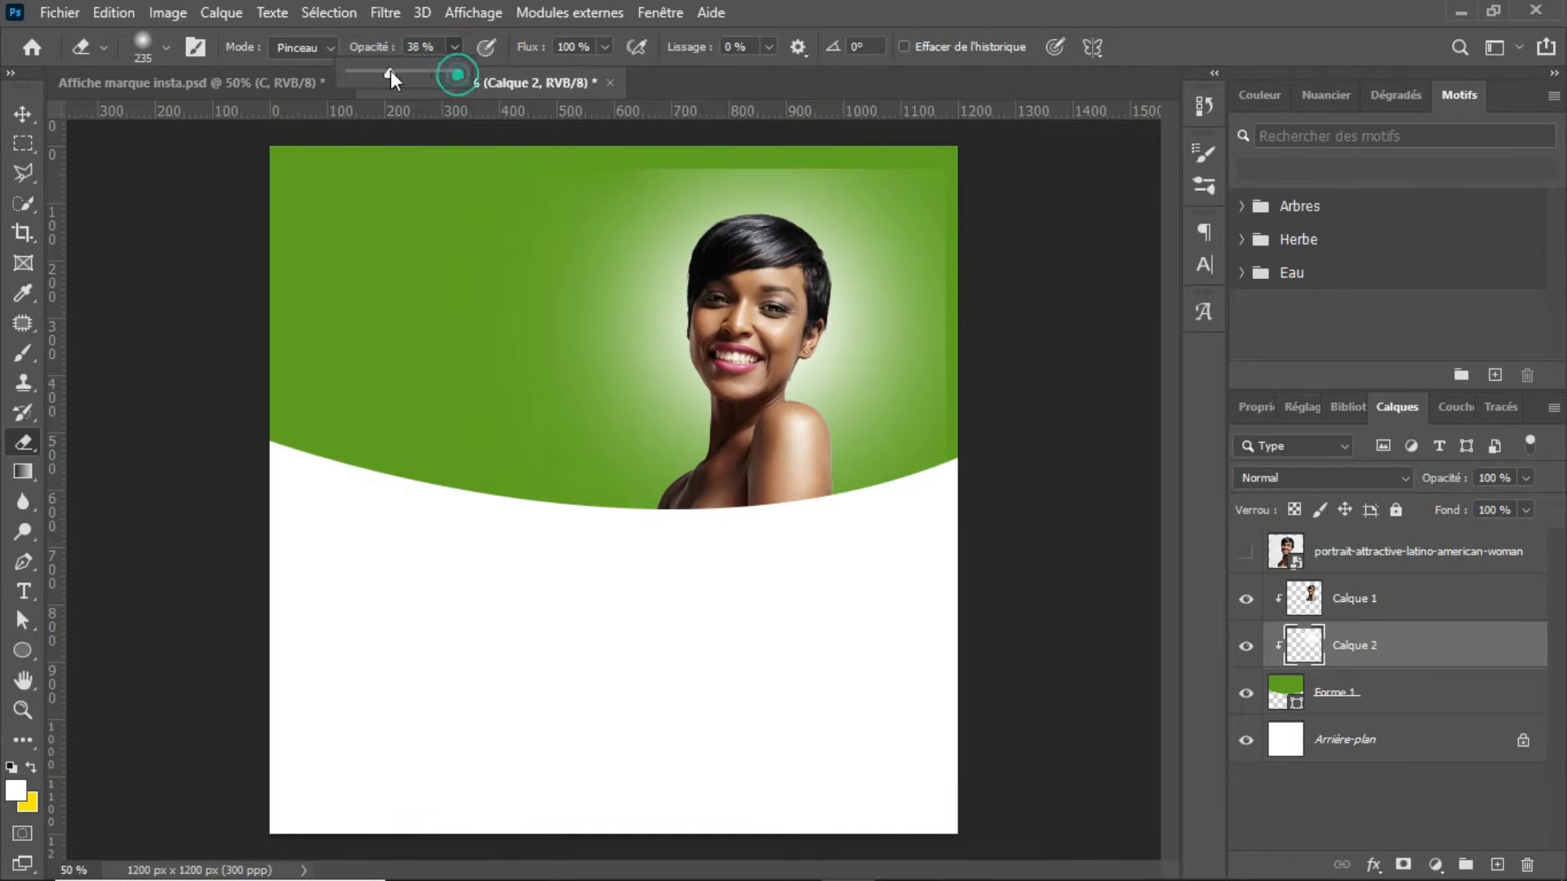
click(606, 47)
drag(608, 72, 533, 72)
drag(612, 146, 785, 148)
drag(651, 162, 802, 161)
mouse_move(630, 160)
mouse_down()
mouse_move(915, 160)
mouse_move(763, 145)
mouse_move(860, 141)
mouse_move(656, 144)
mouse_move(833, 147)
mouse_up()
mouse_move(731, 154)
mouse_down()
mouse_move(849, 151)
mouse_move(798, 154)
mouse_move(909, 168)
mouse_up()
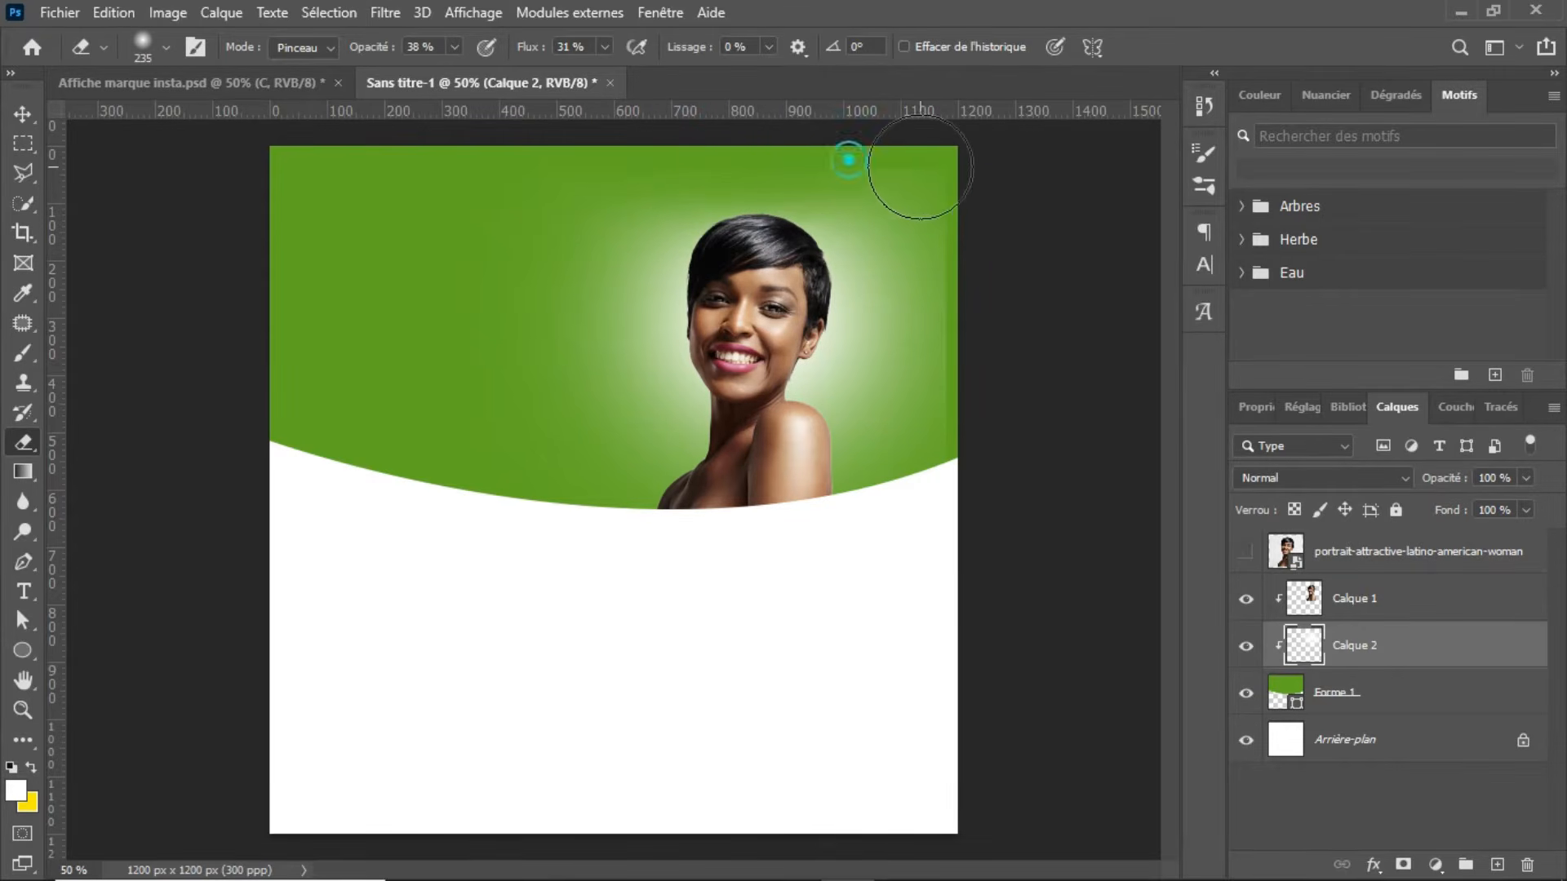
Step: Erase the glow's hard edge along the right side of the green shape and fade its remaining outer parts
mouse_move(958, 284)
mouse_down()
mouse_move(979, 385)
mouse_move(947, 294)
mouse_move(930, 301)
mouse_move(941, 268)
mouse_move(909, 252)
mouse_up()
mouse_move(909, 182)
mouse_down()
mouse_move(931, 242)
mouse_move(938, 426)
mouse_up()
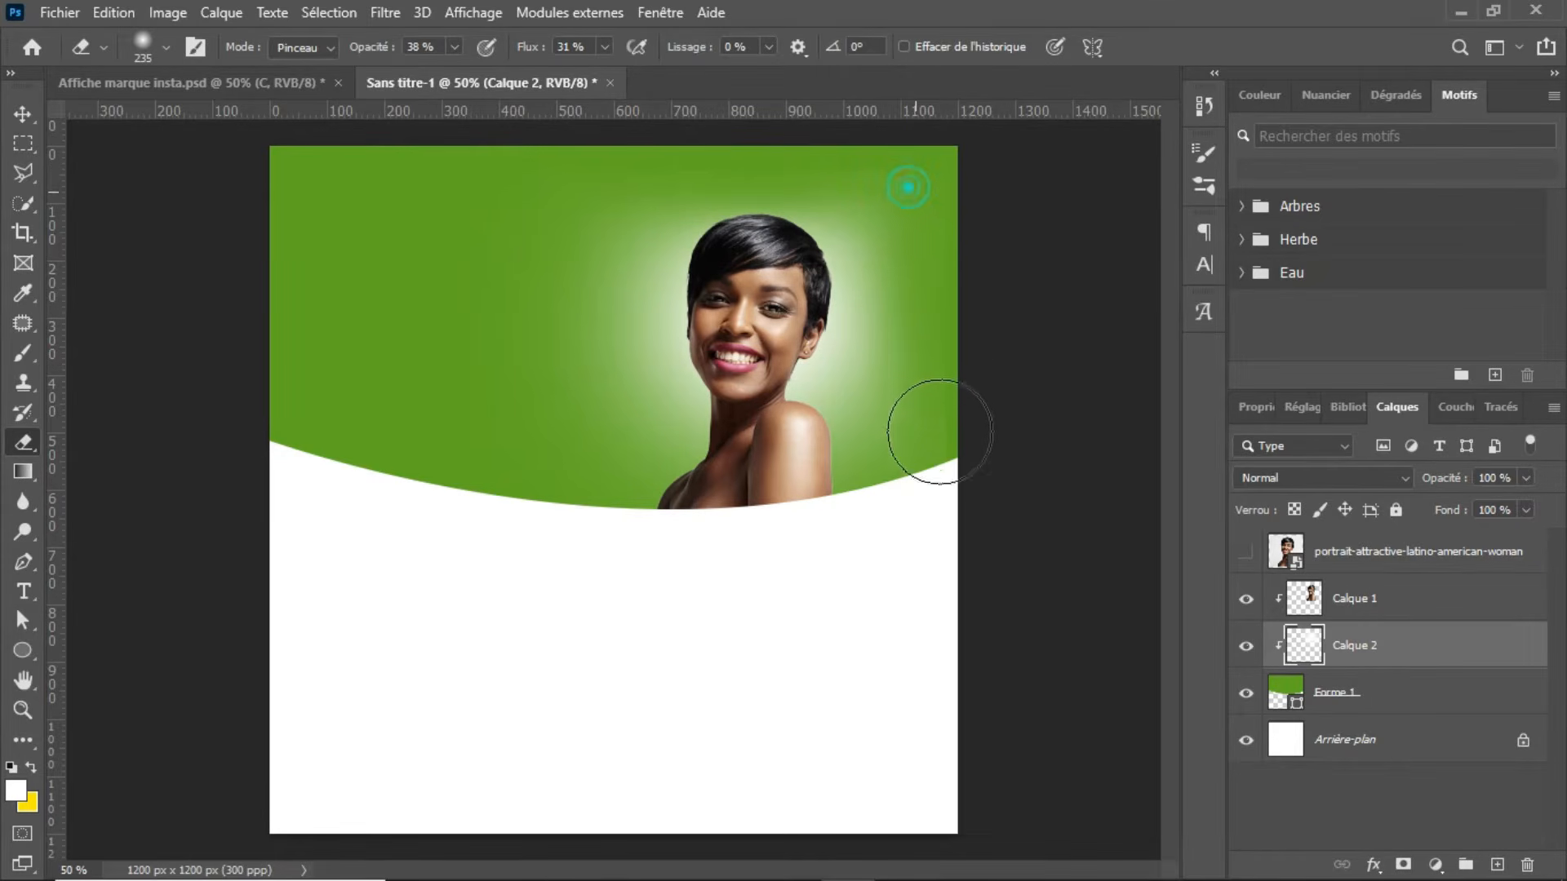
click(931, 240)
click(710, 125)
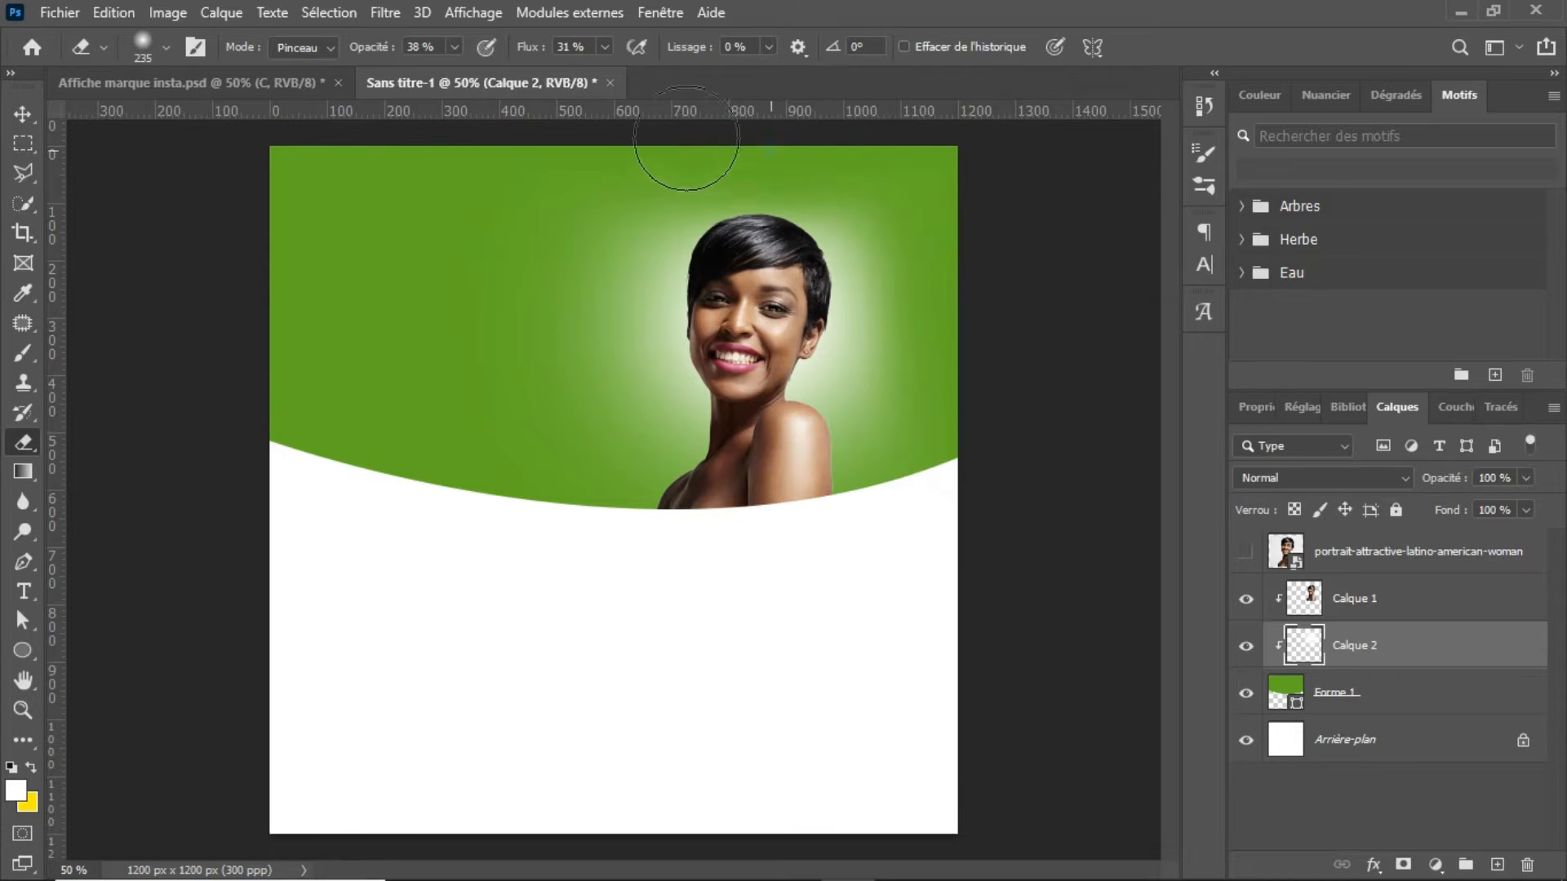
click(601, 226)
drag(960, 116, 923, 194)
drag(981, 301, 982, 440)
click(979, 433)
click(969, 454)
click(942, 437)
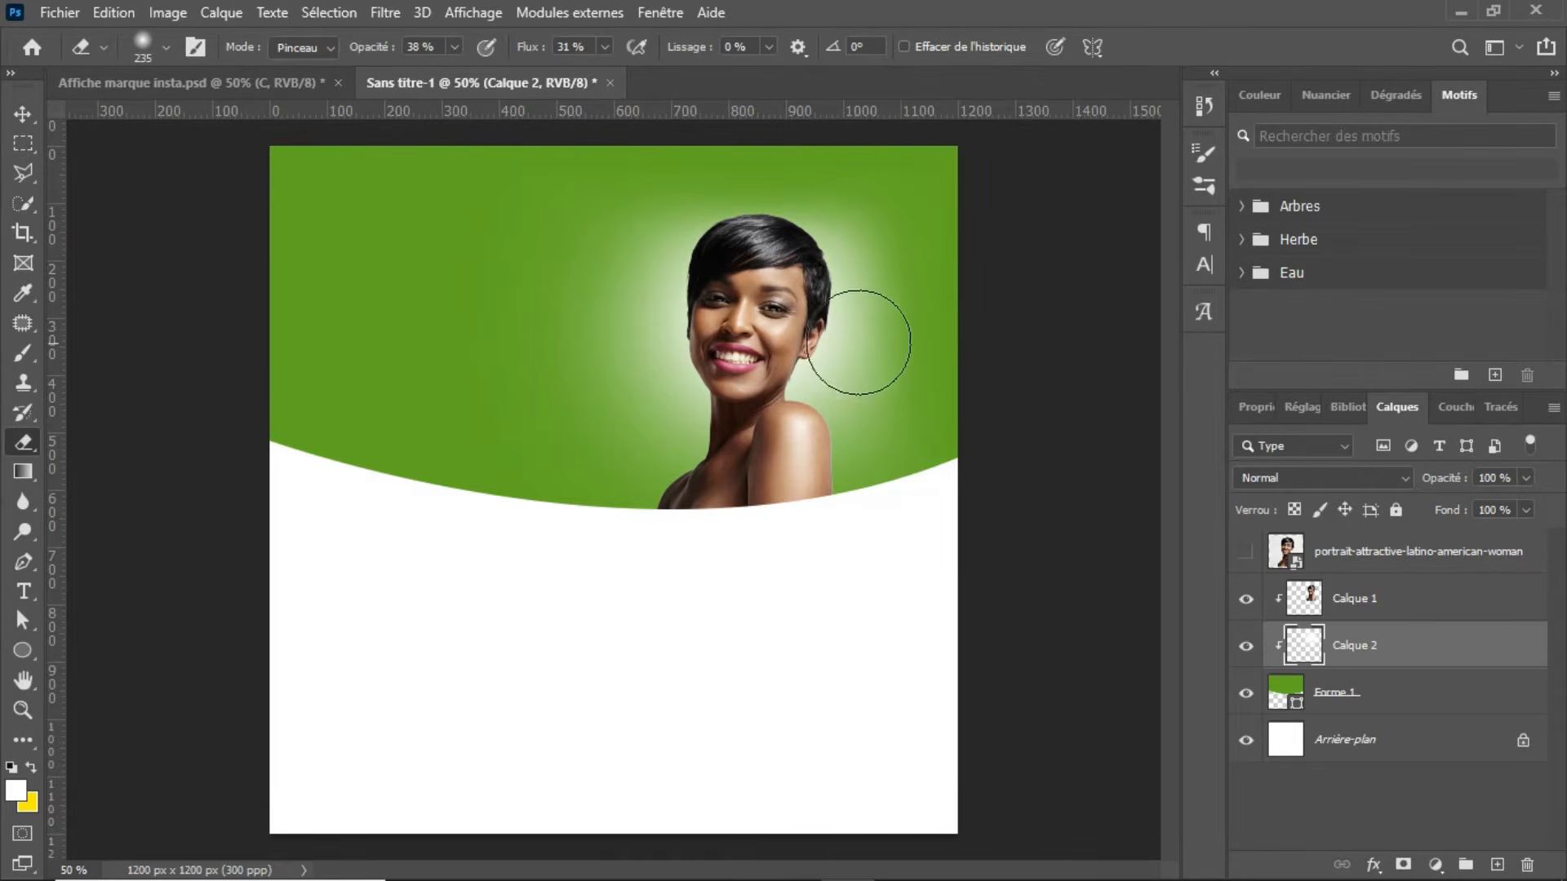
Step: Compare with the reference poster and delete the hidden original portrait layer
click(168, 78)
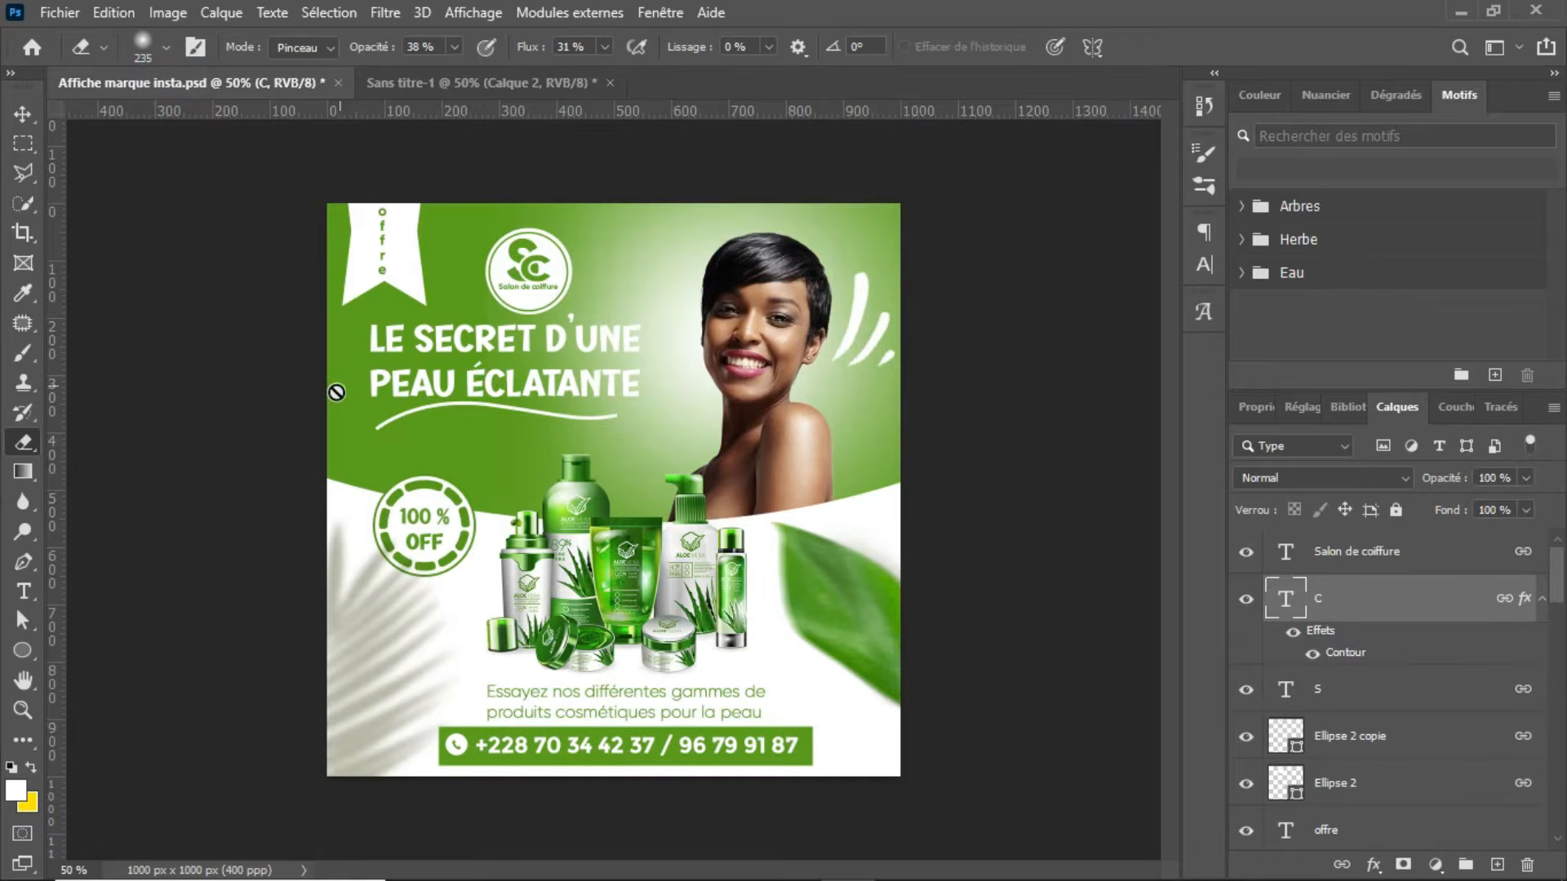
click(454, 83)
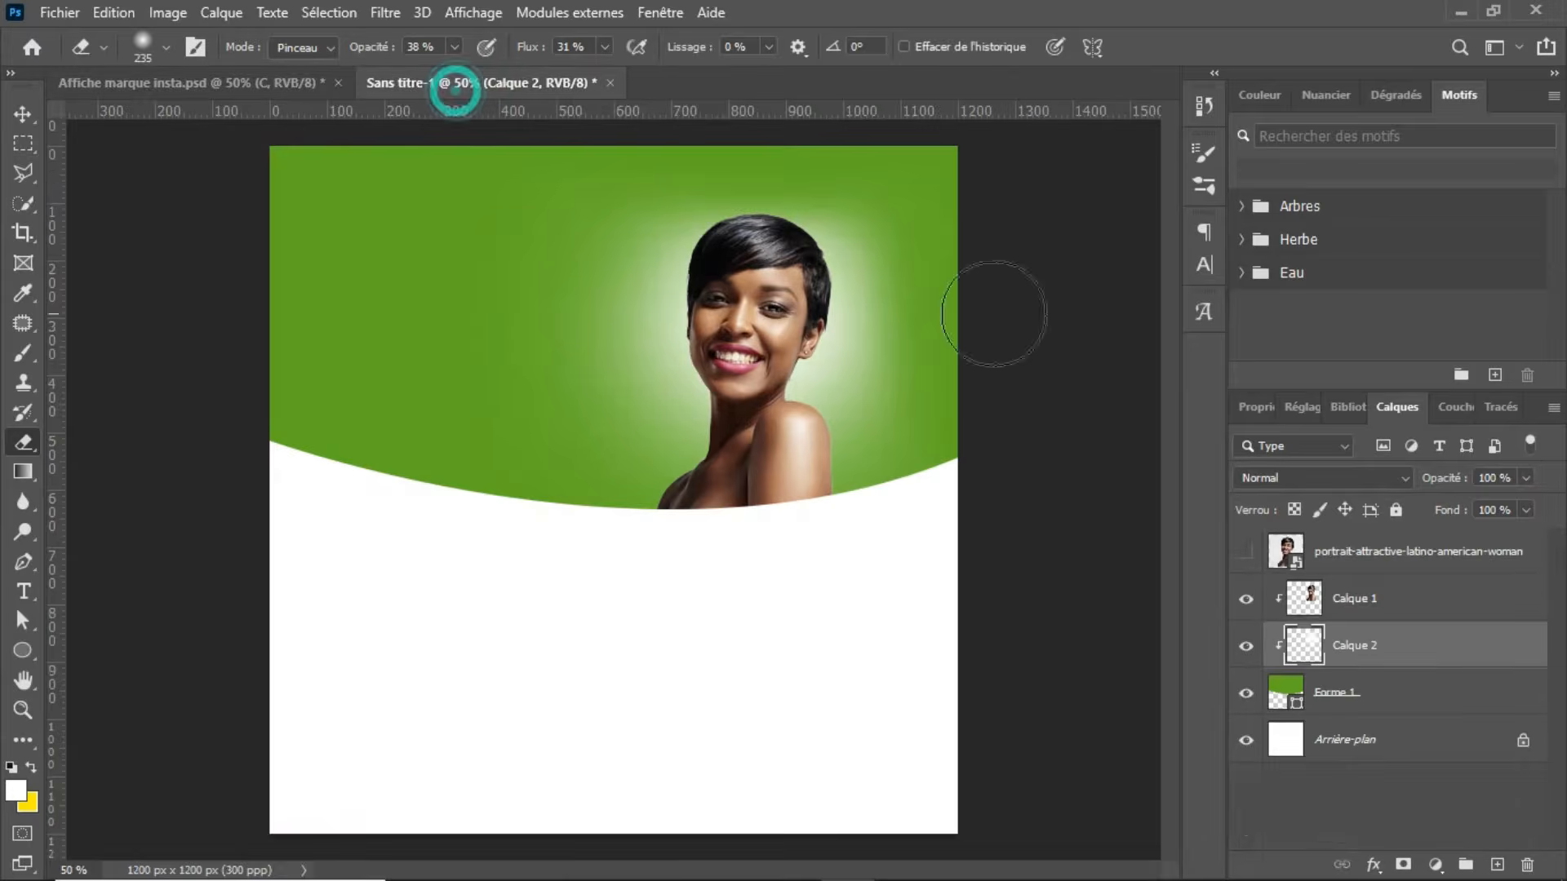
click(1430, 555)
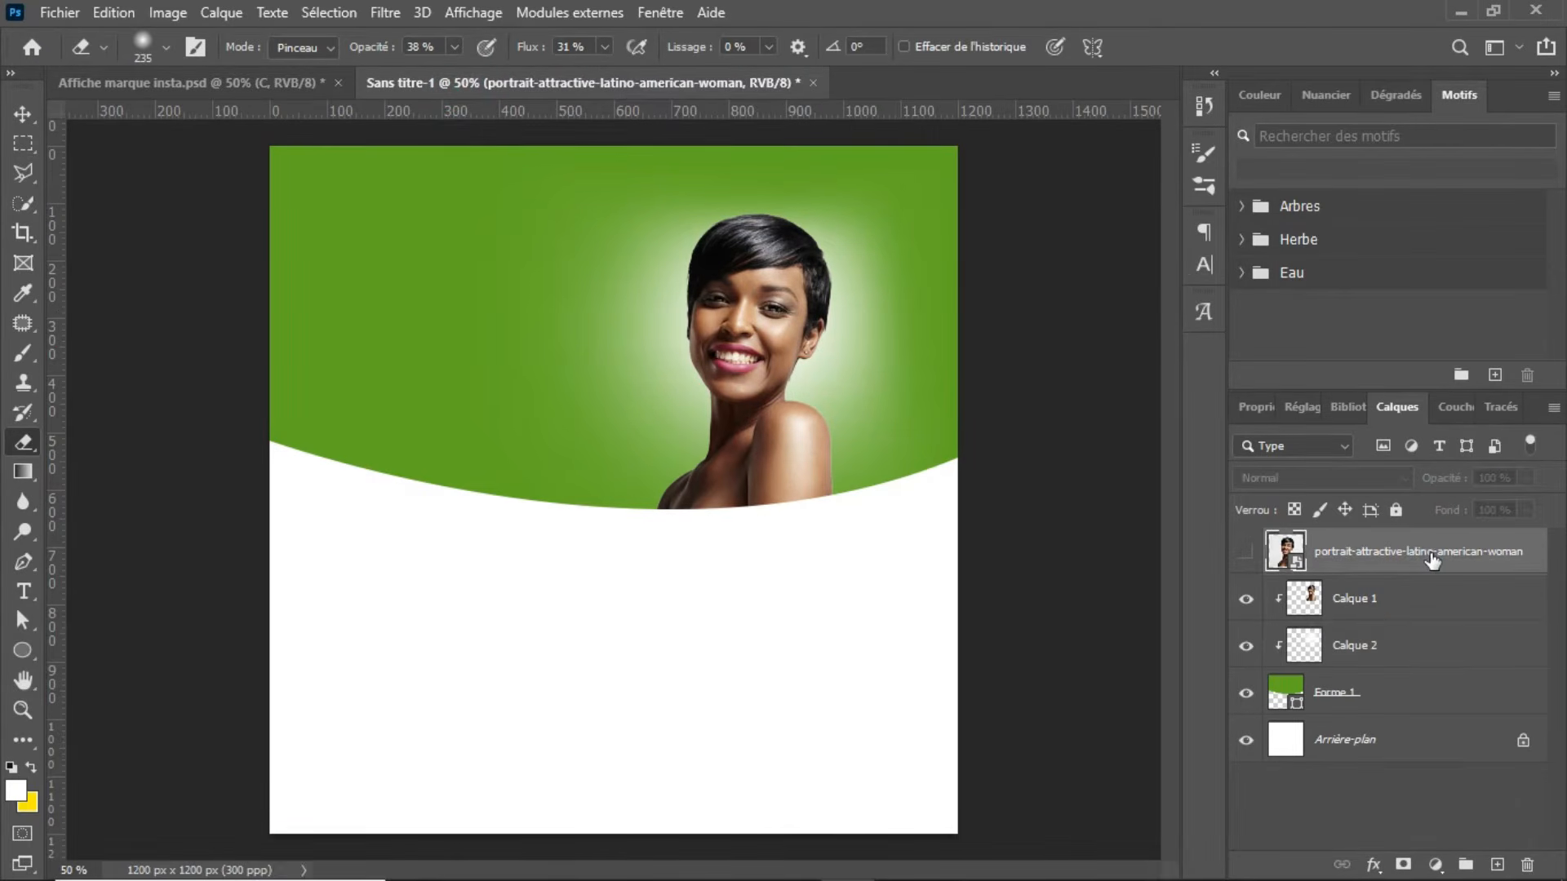
key(Delete)
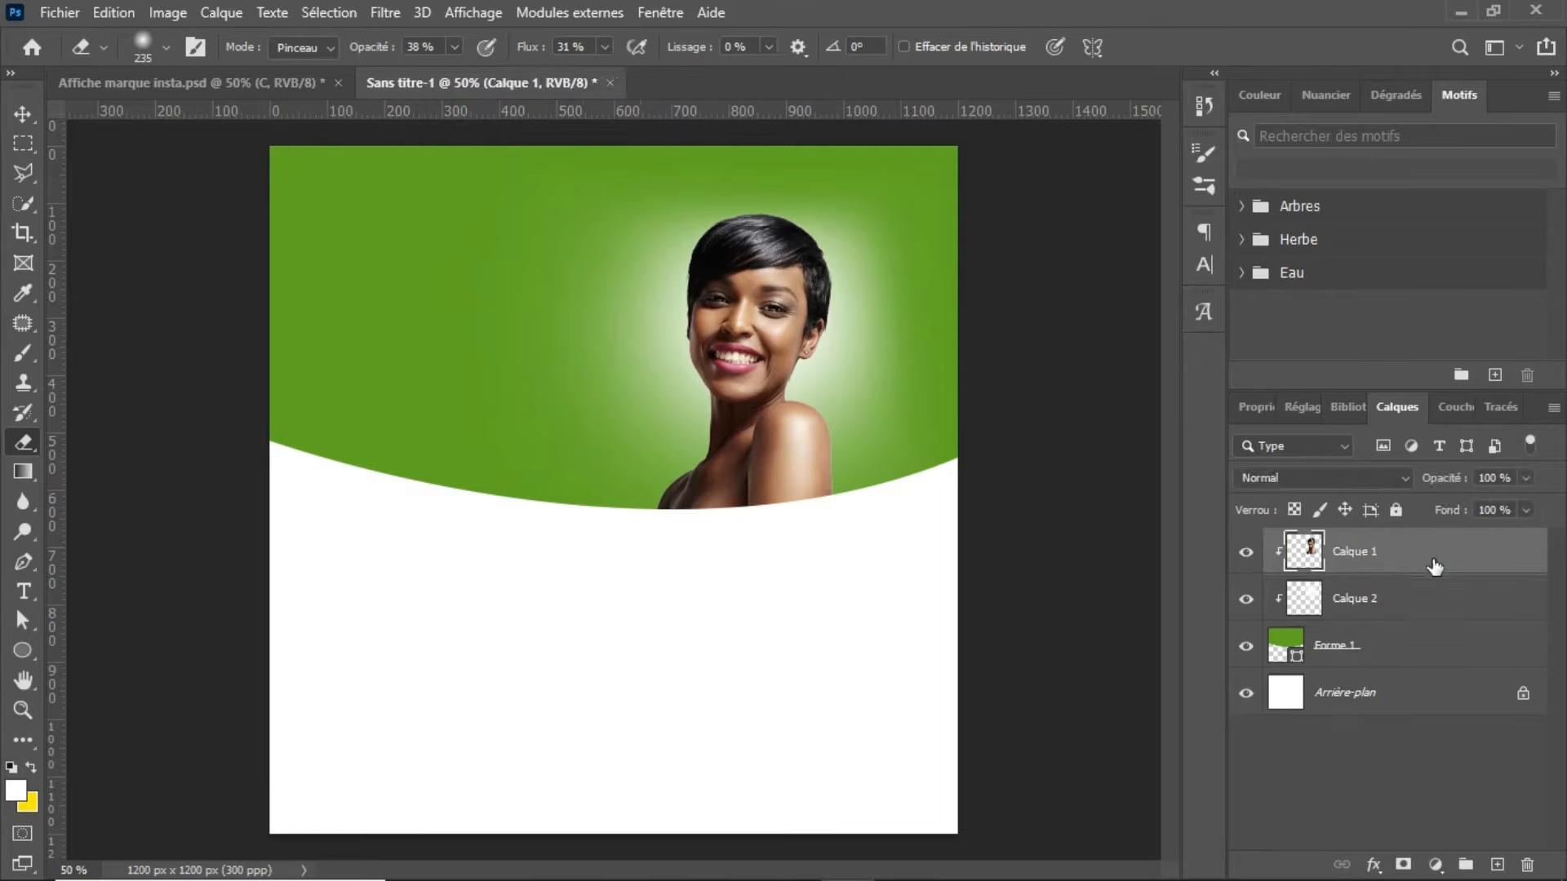
Step: Add an empty layer above the woman's cutout and set the horizontal text tool's colour to white (ffffff)
click(1498, 867)
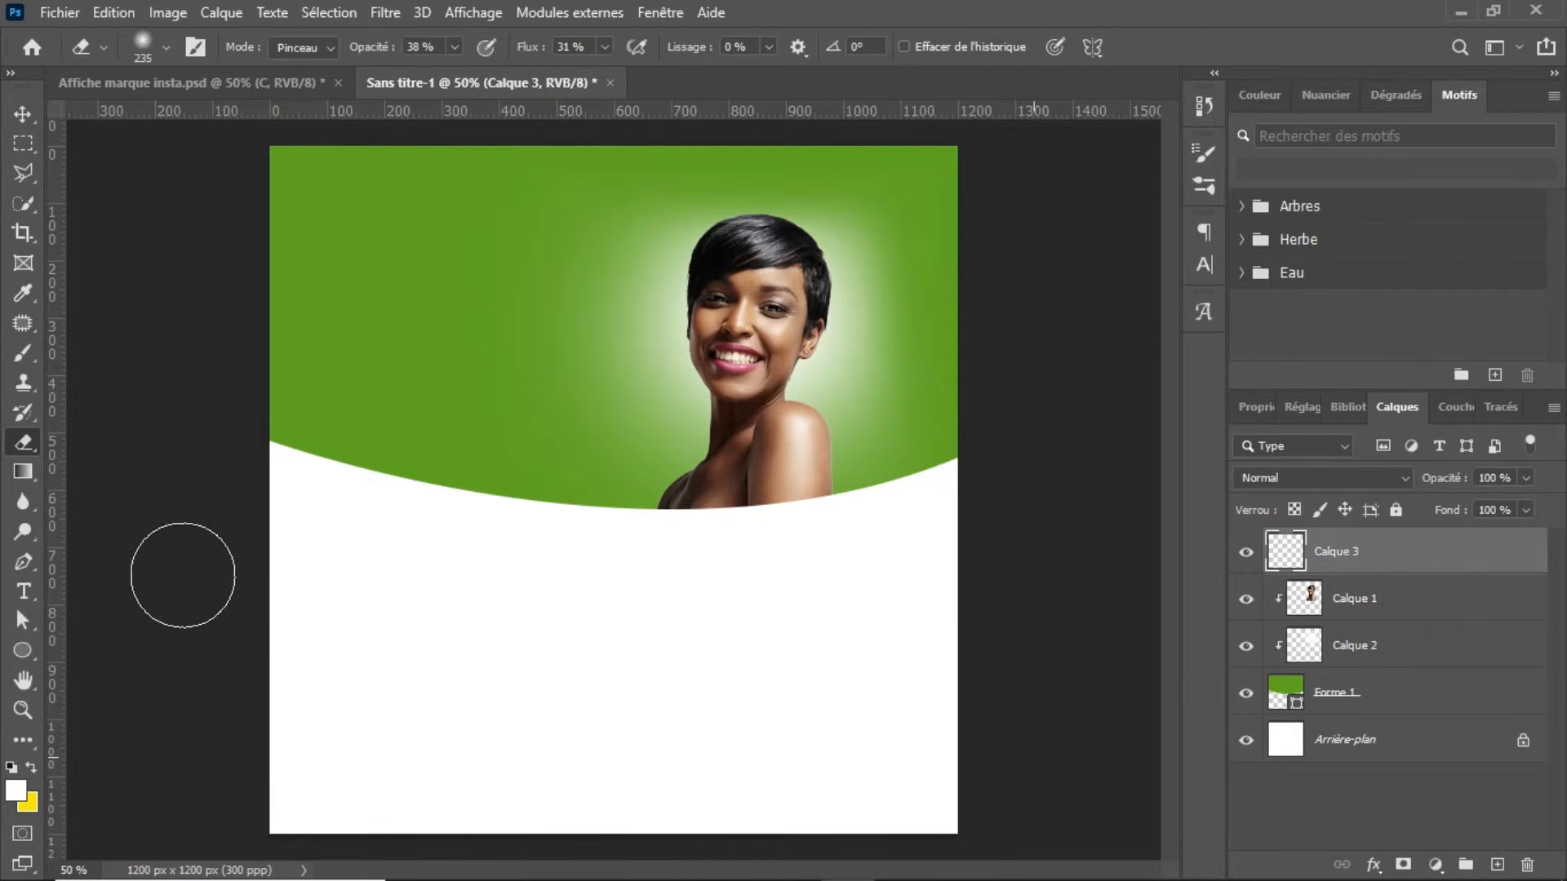
click(22, 600)
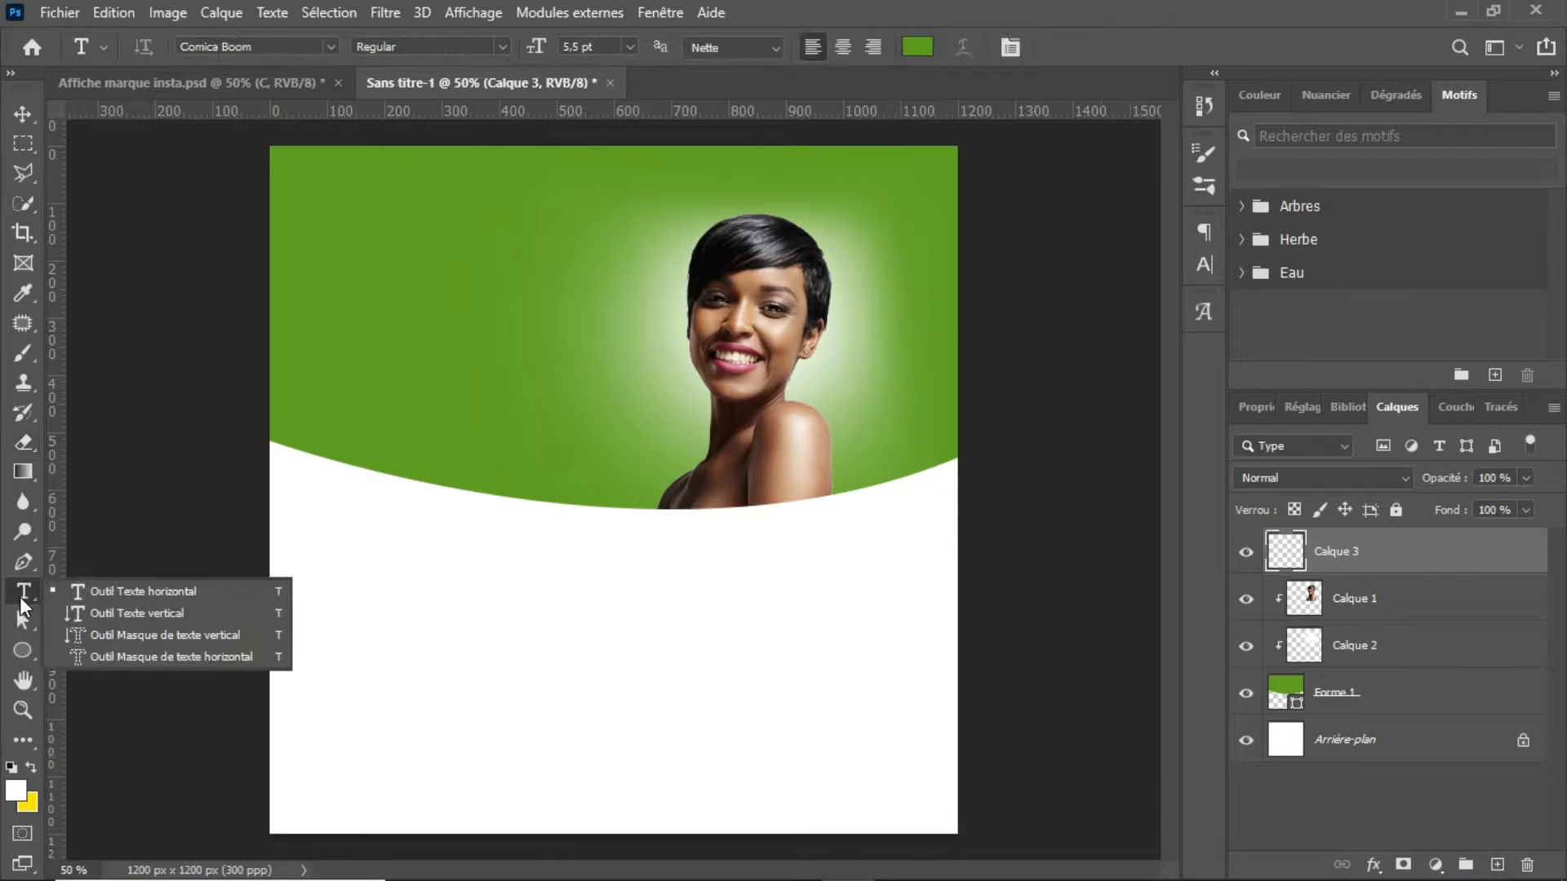
click(78, 591)
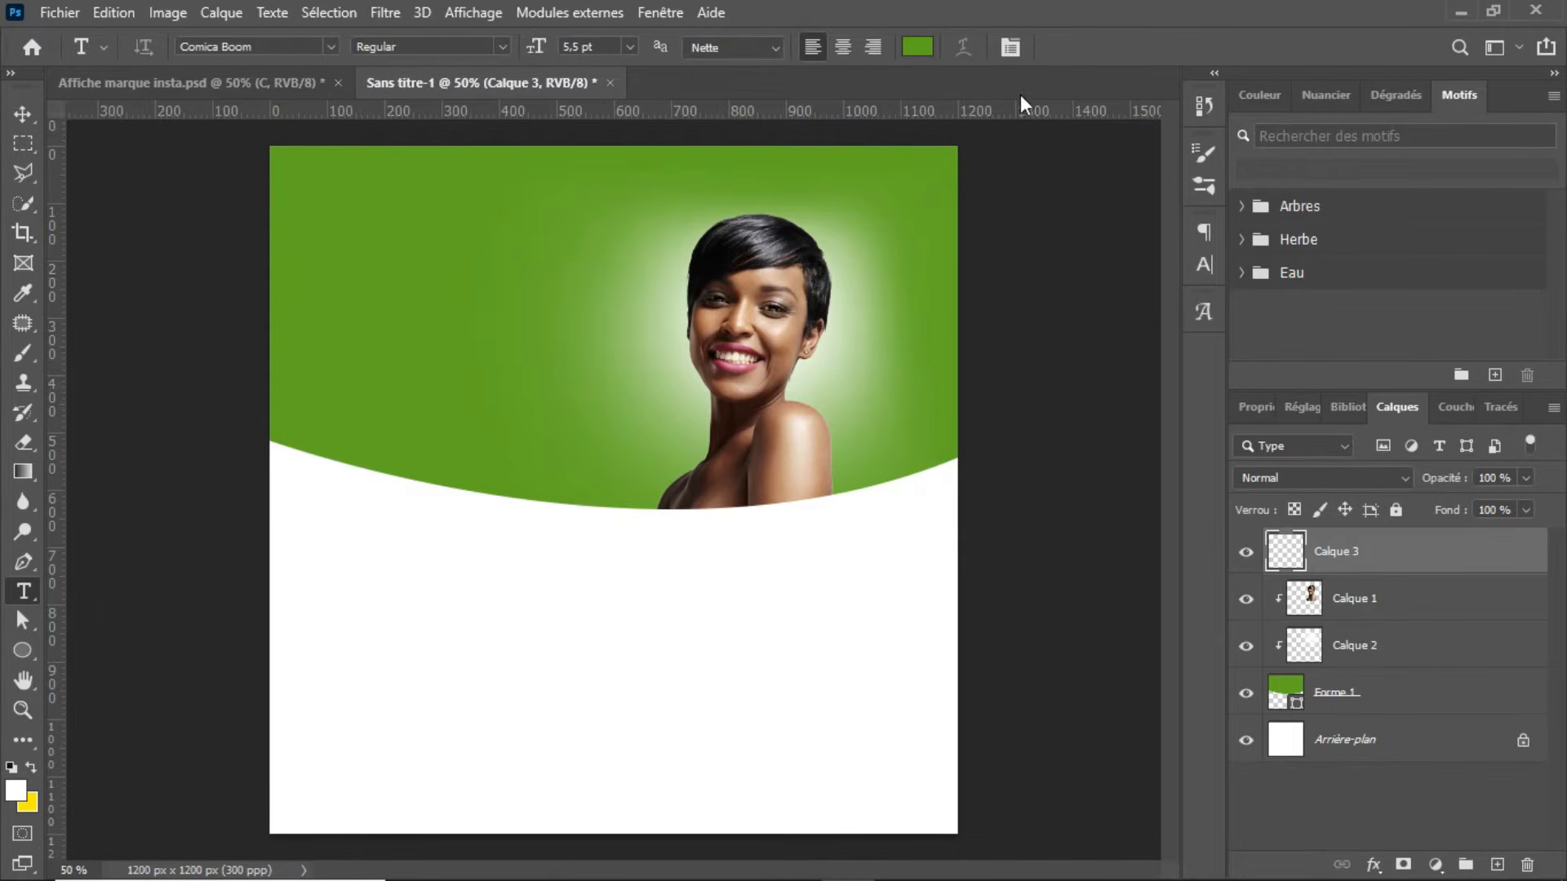
click(918, 47)
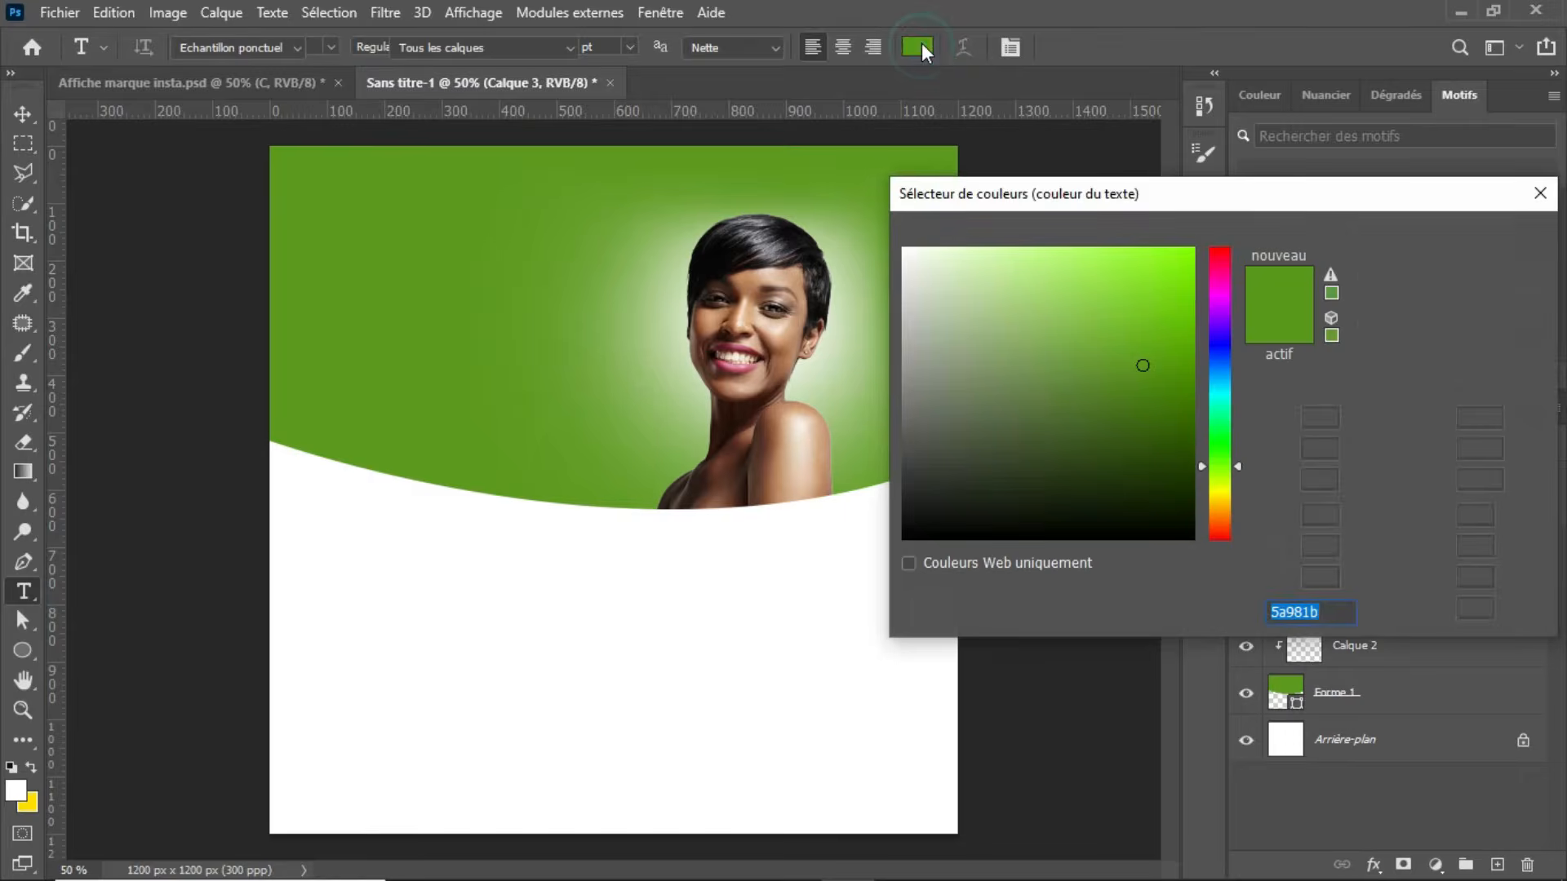
click(593, 574)
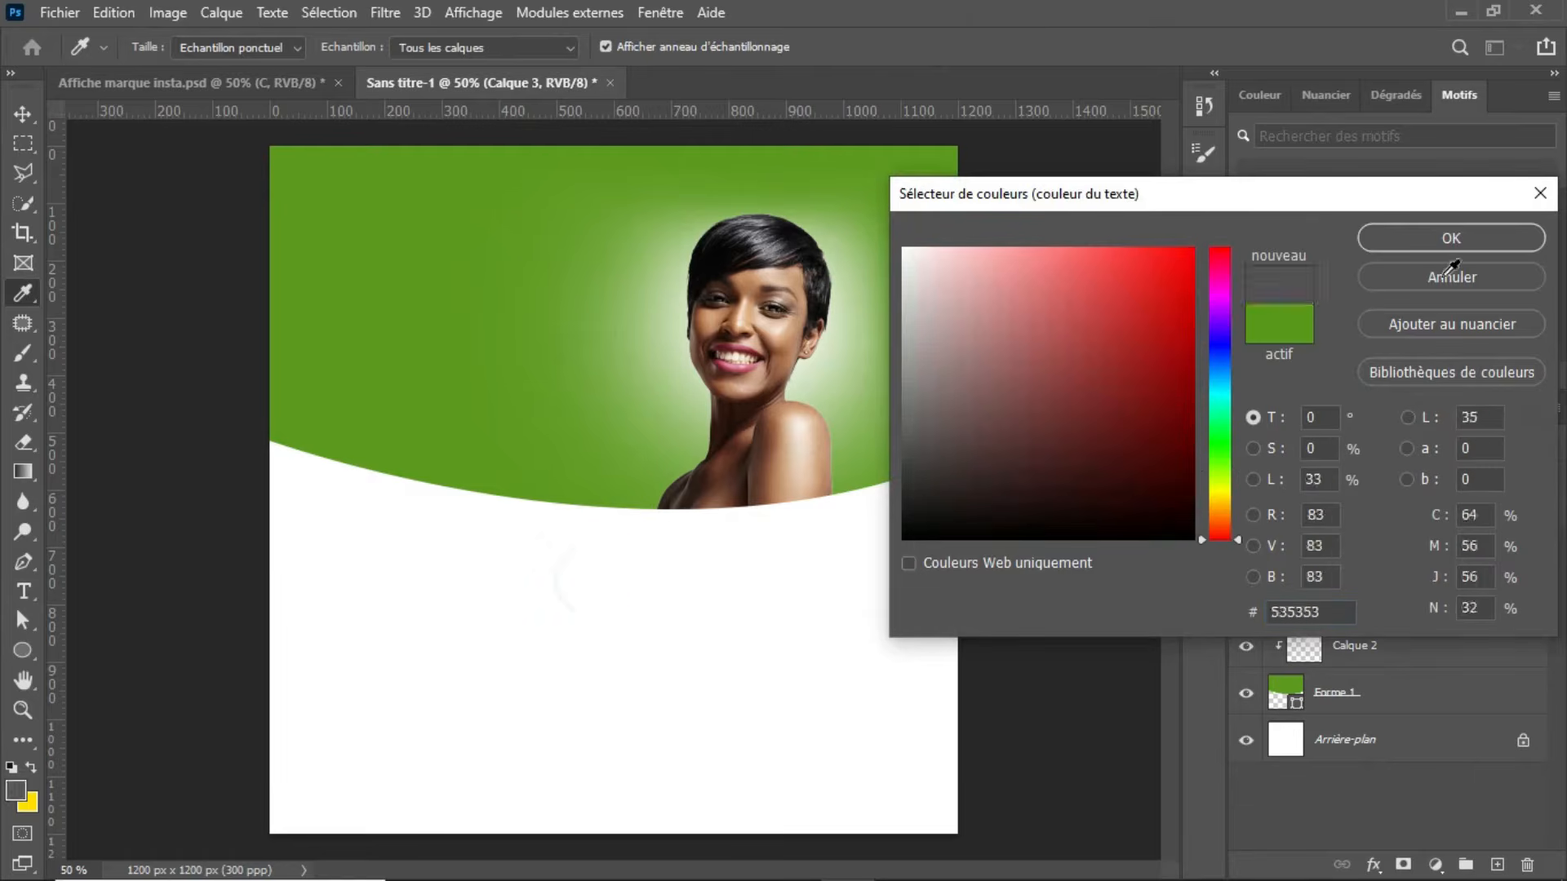
click(349, 576)
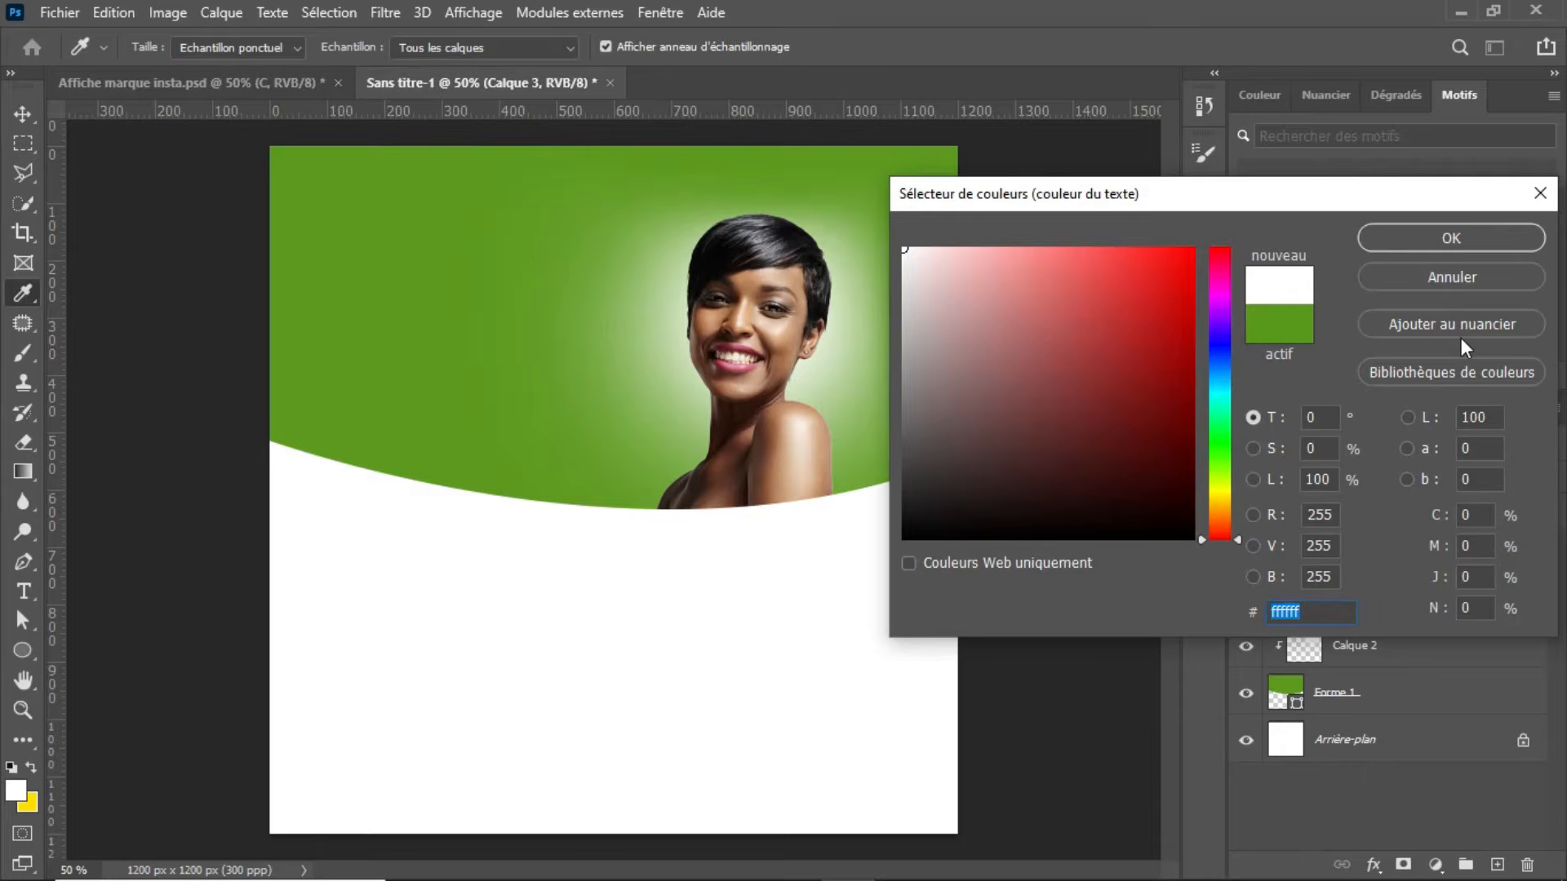
click(1451, 237)
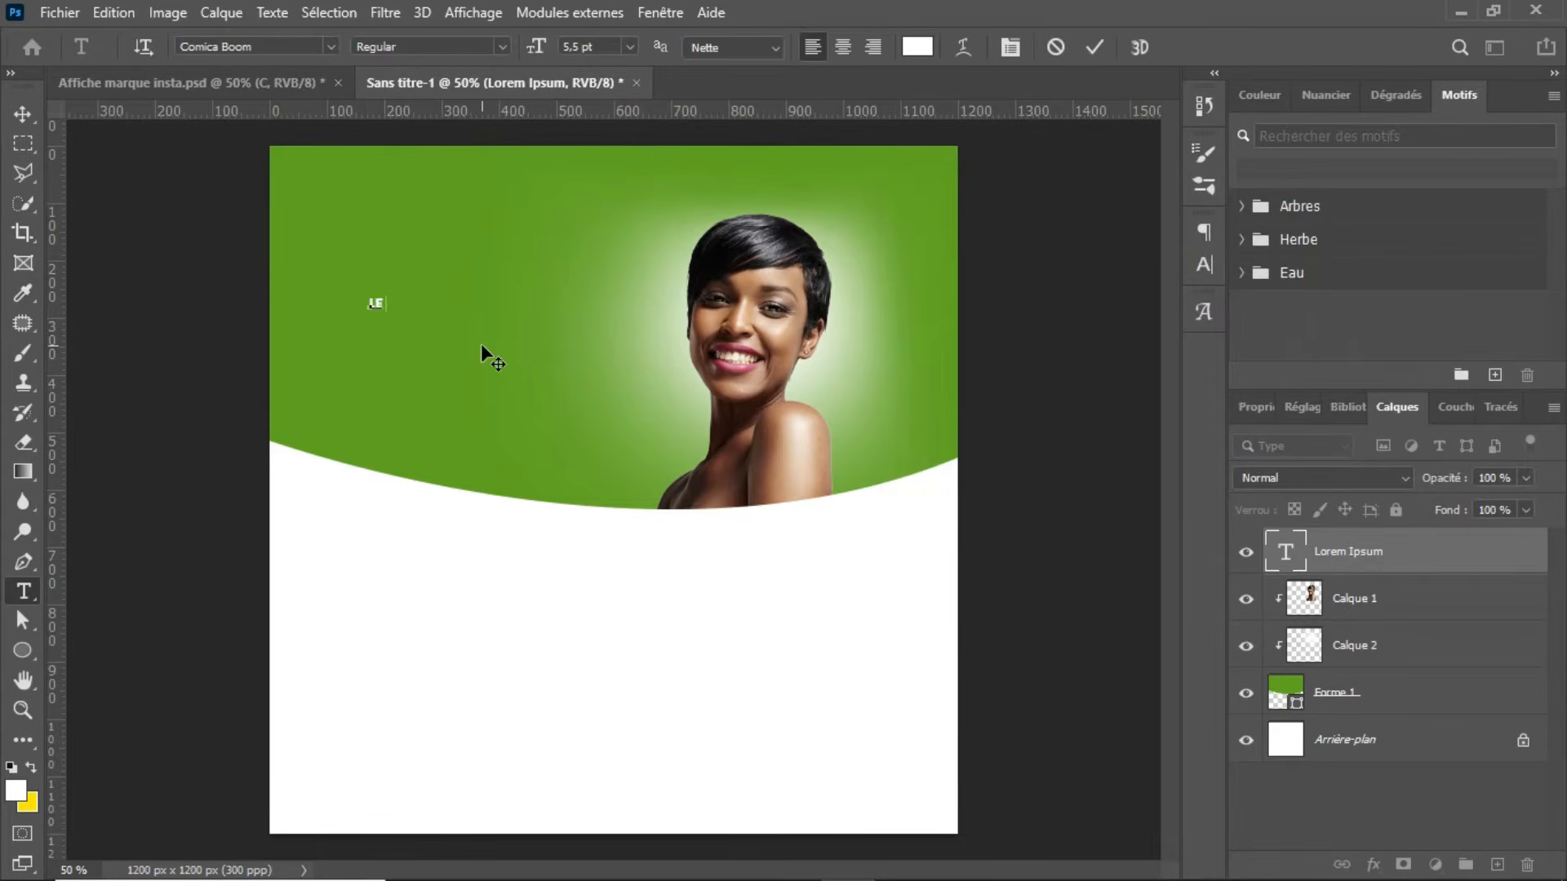
Step: Add the two-line headline "LE SECRET D'UNE / PEAU ÉCLATANTE" on the green area left of the woman
text(SECRE)
text(T)
text(PEAU )
text(ÉCLA)
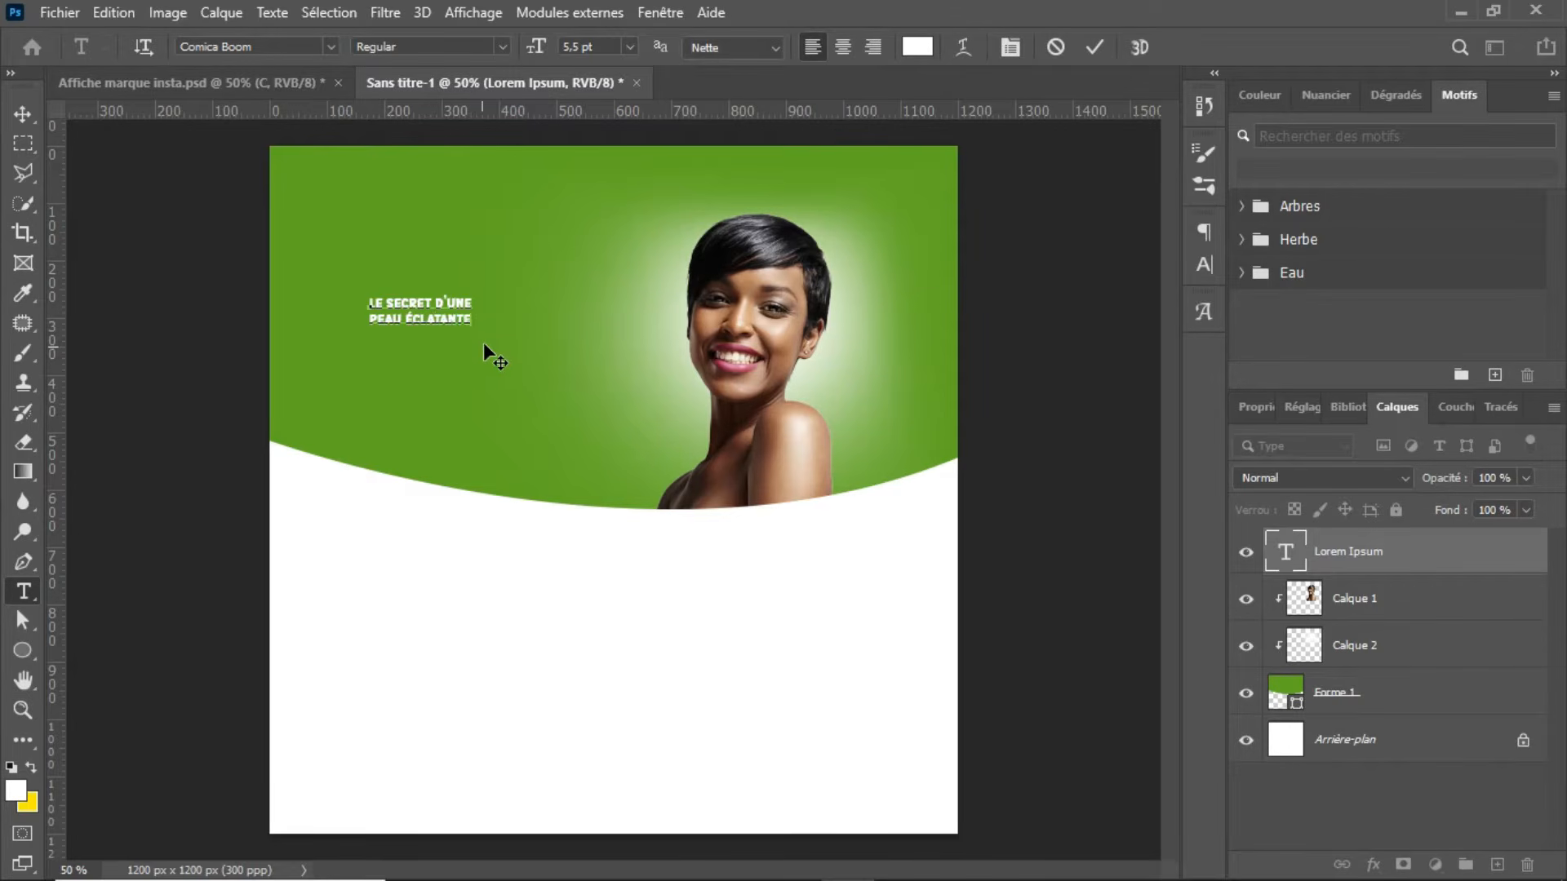
text(tante)
click(1096, 53)
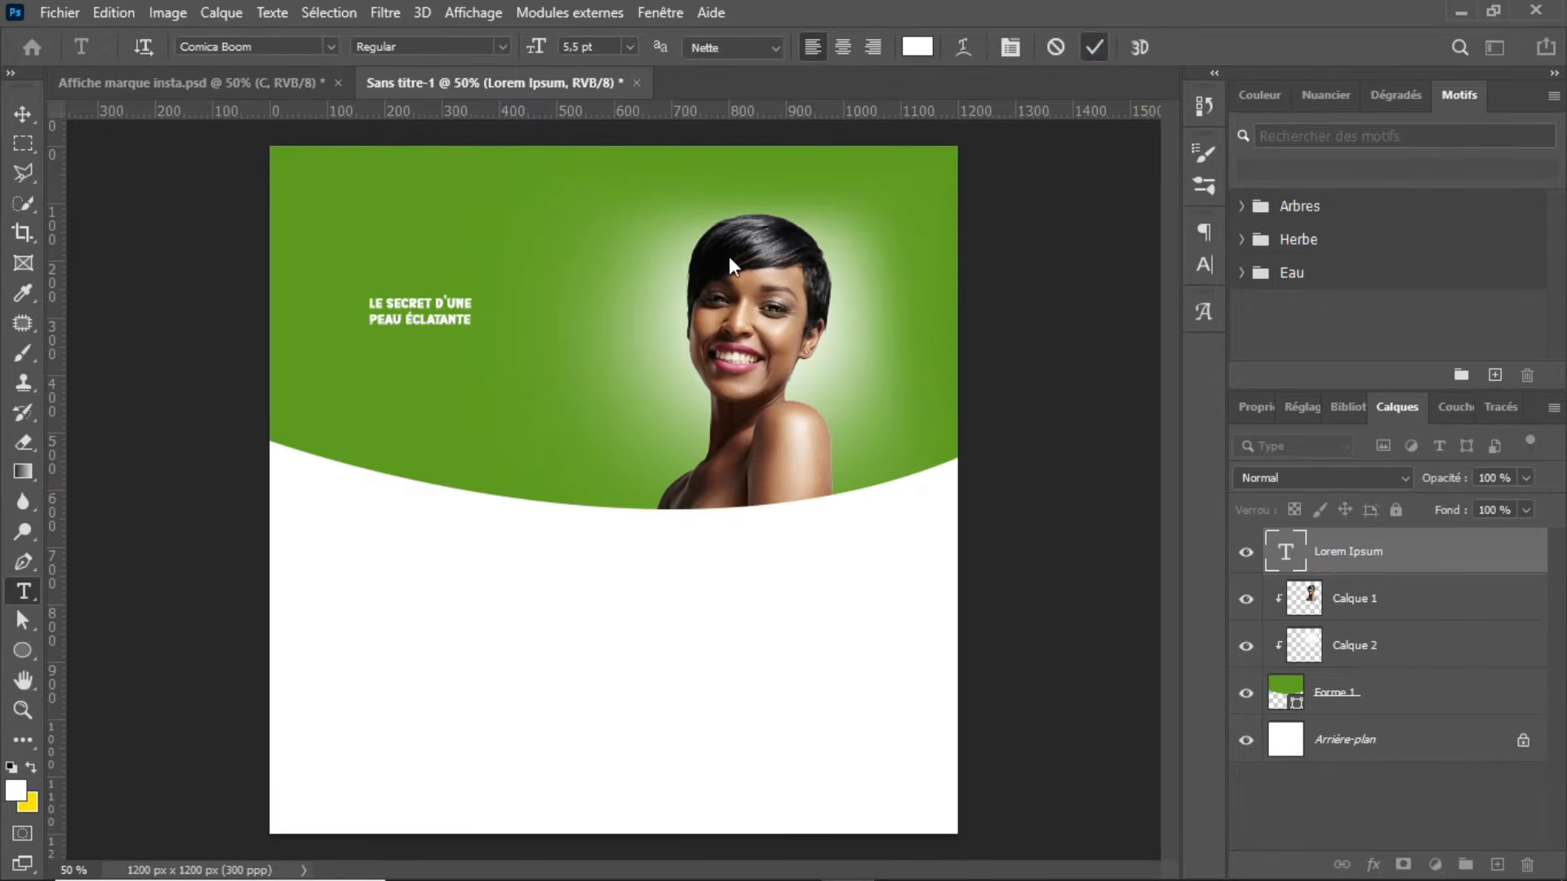
Step: Enlarge the two-line headline to span most of the green area left of the woman, lower it slightly and leave some left margin
key(ctrl+t)
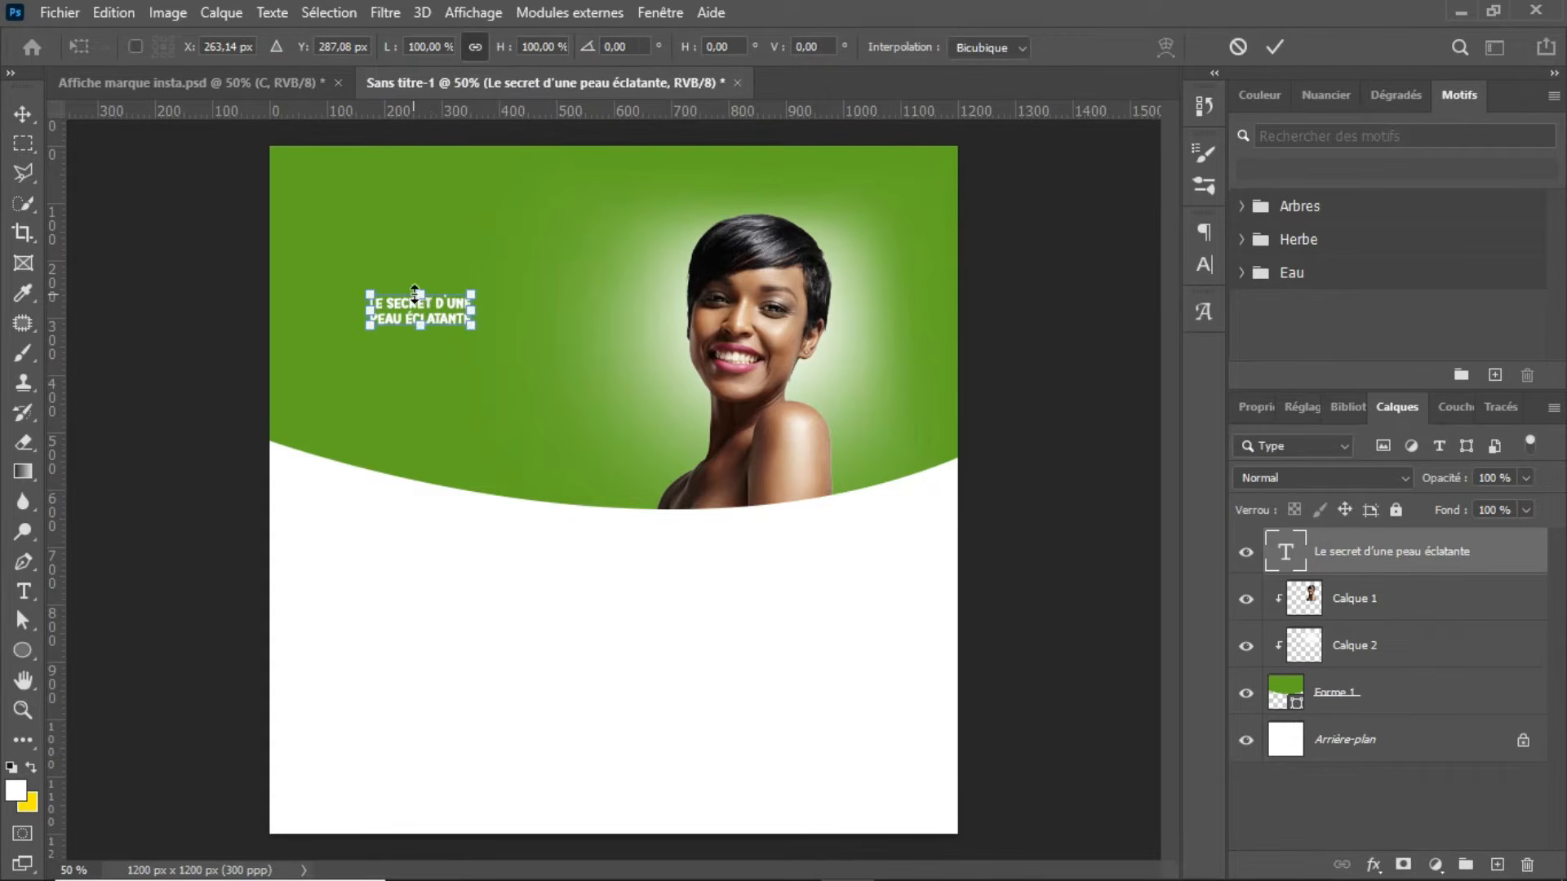
drag(425, 291, 494, 291)
key(Return)
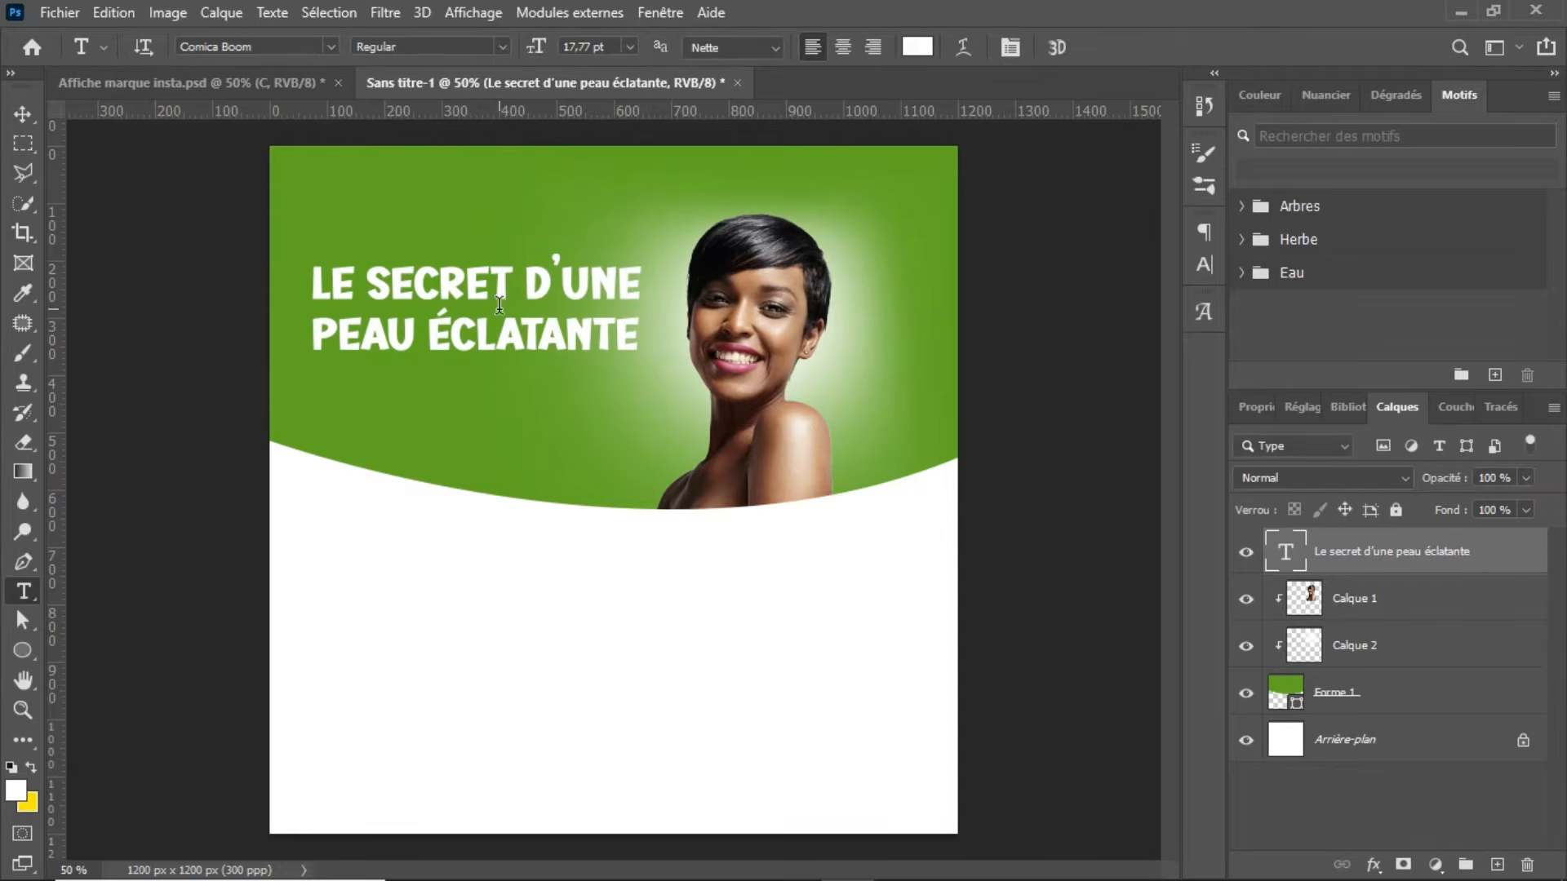
key(v)
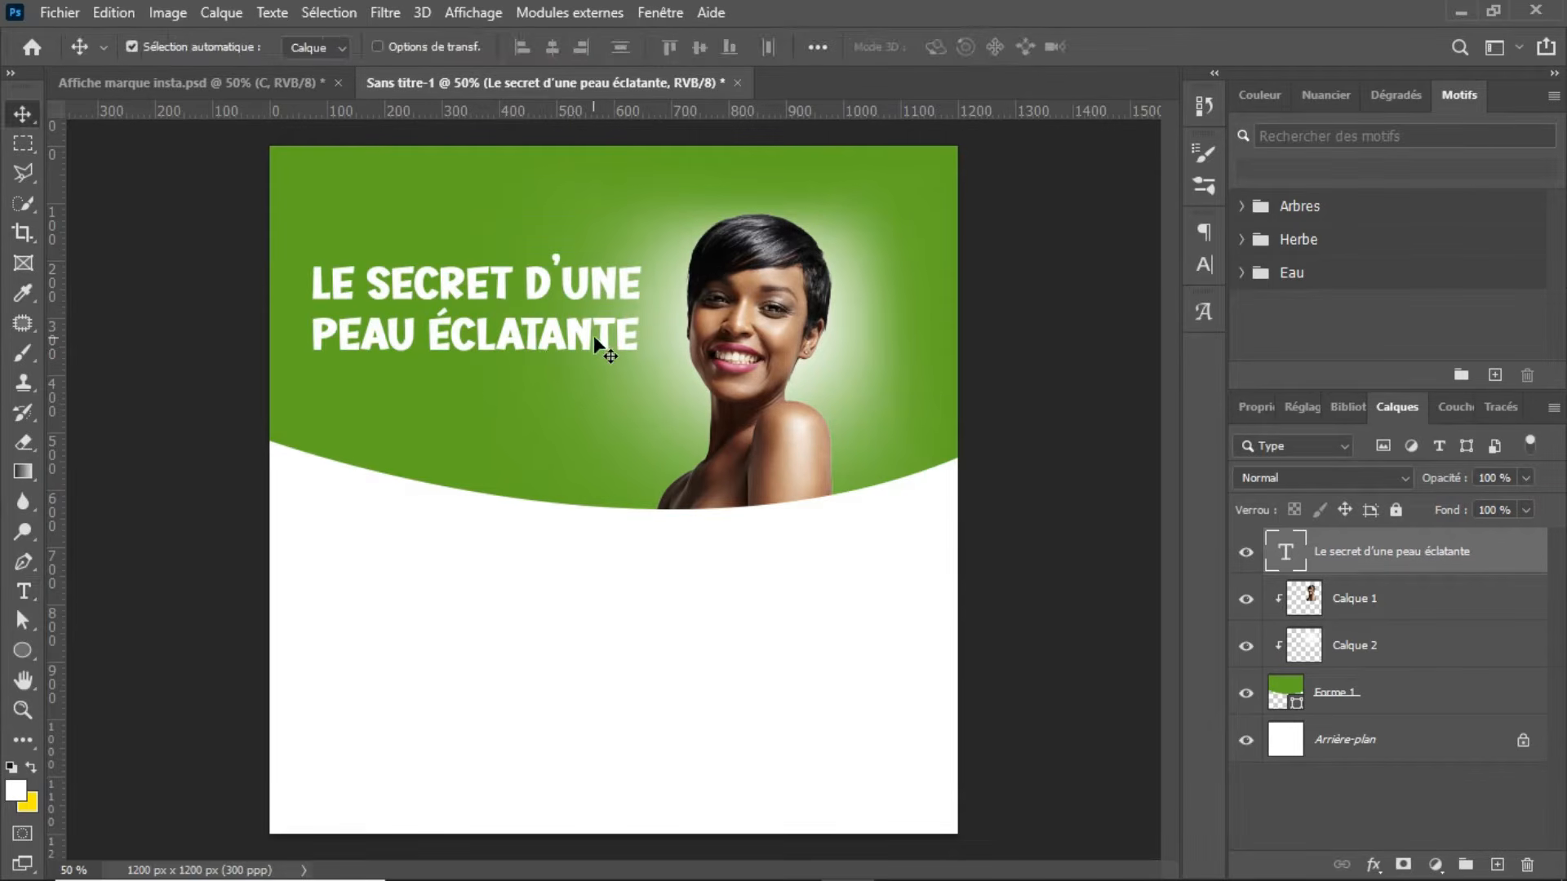
drag(600, 335, 619, 346)
key(ctrl+t)
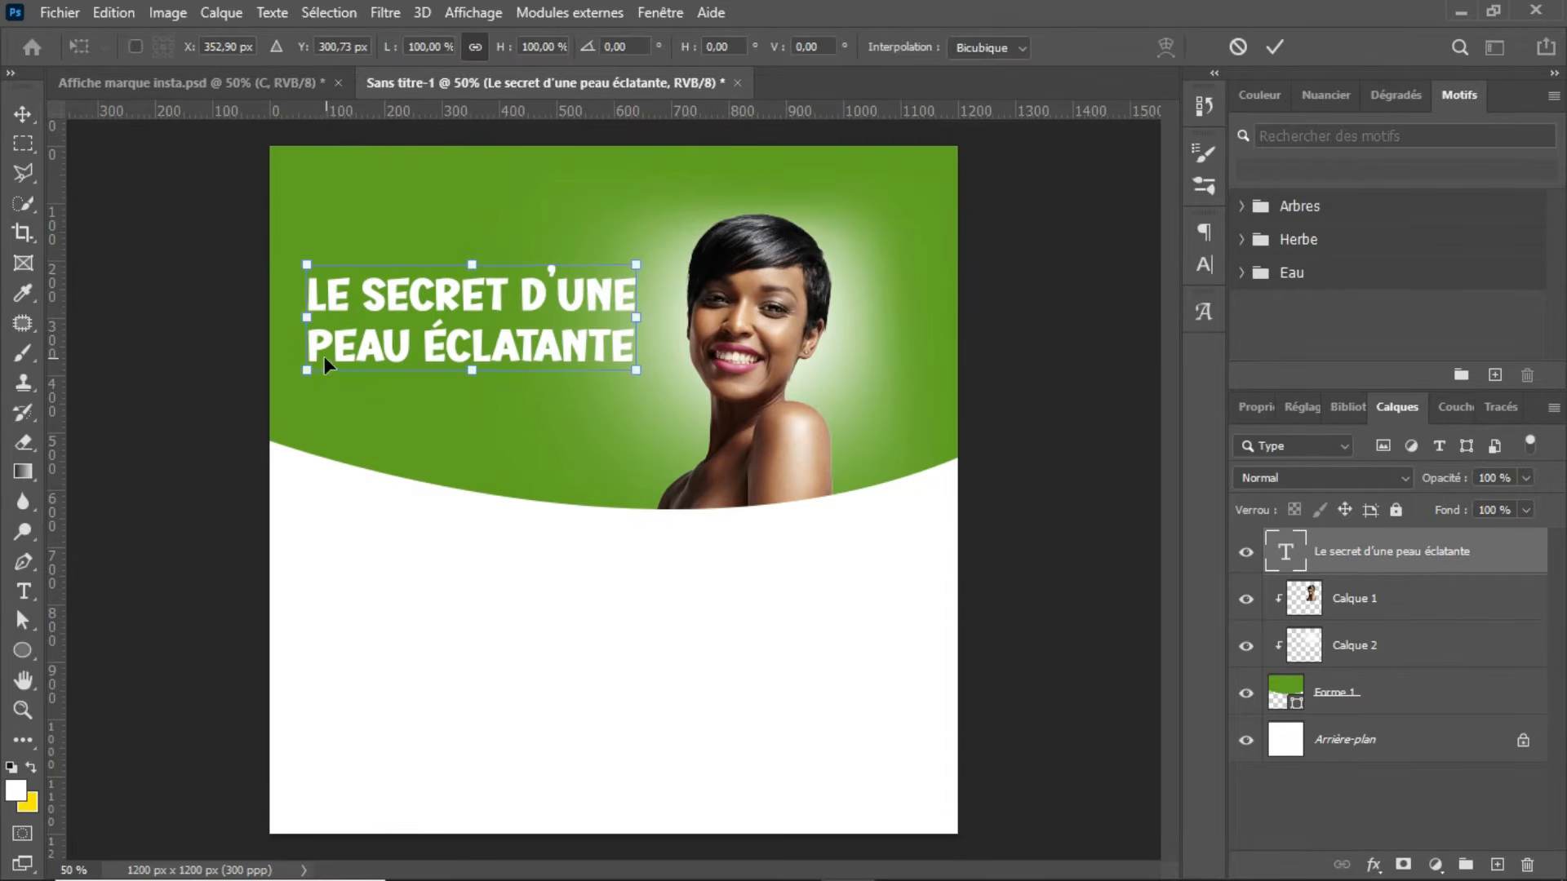
drag(311, 369, 361, 353)
key(Return)
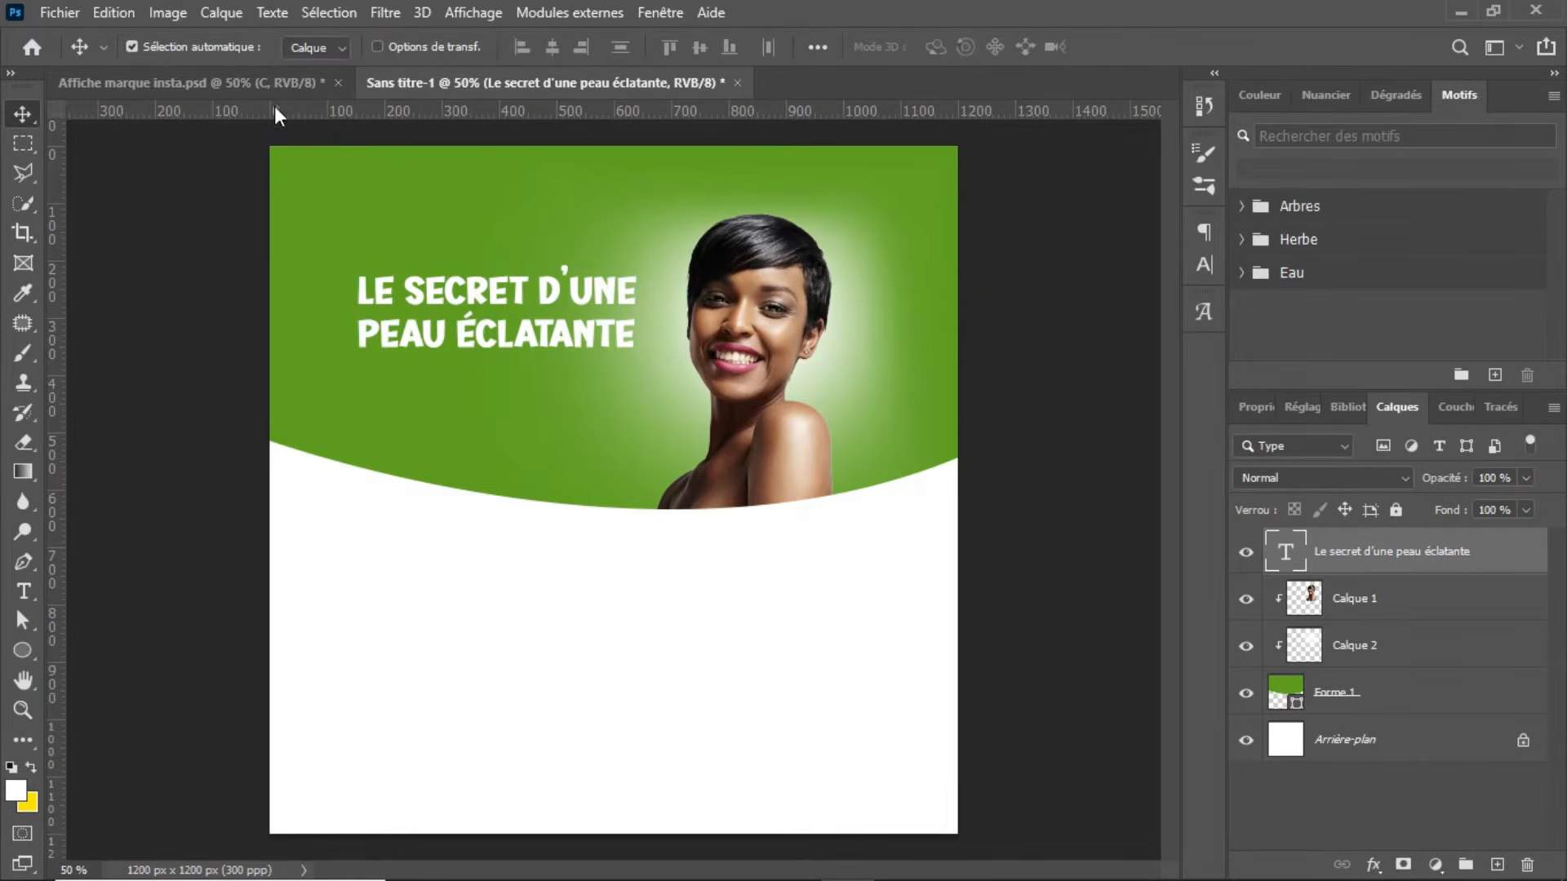
Step: Check the reference poster, add a layer and use the Pen tool to draw an open wavy underline about 418 px wide beneath the headline
click(255, 78)
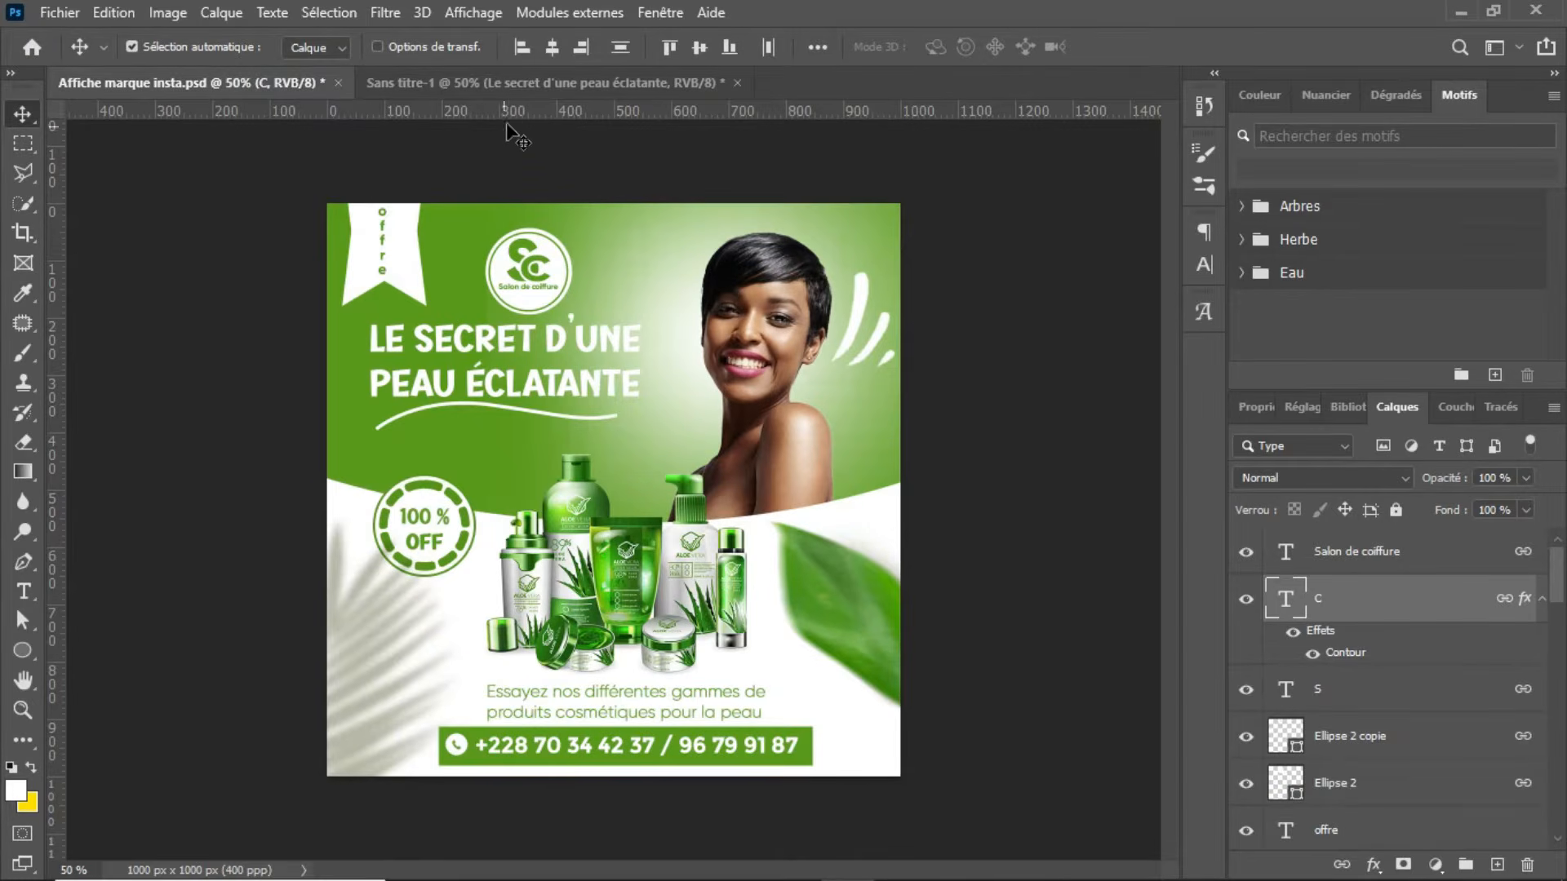
click(522, 80)
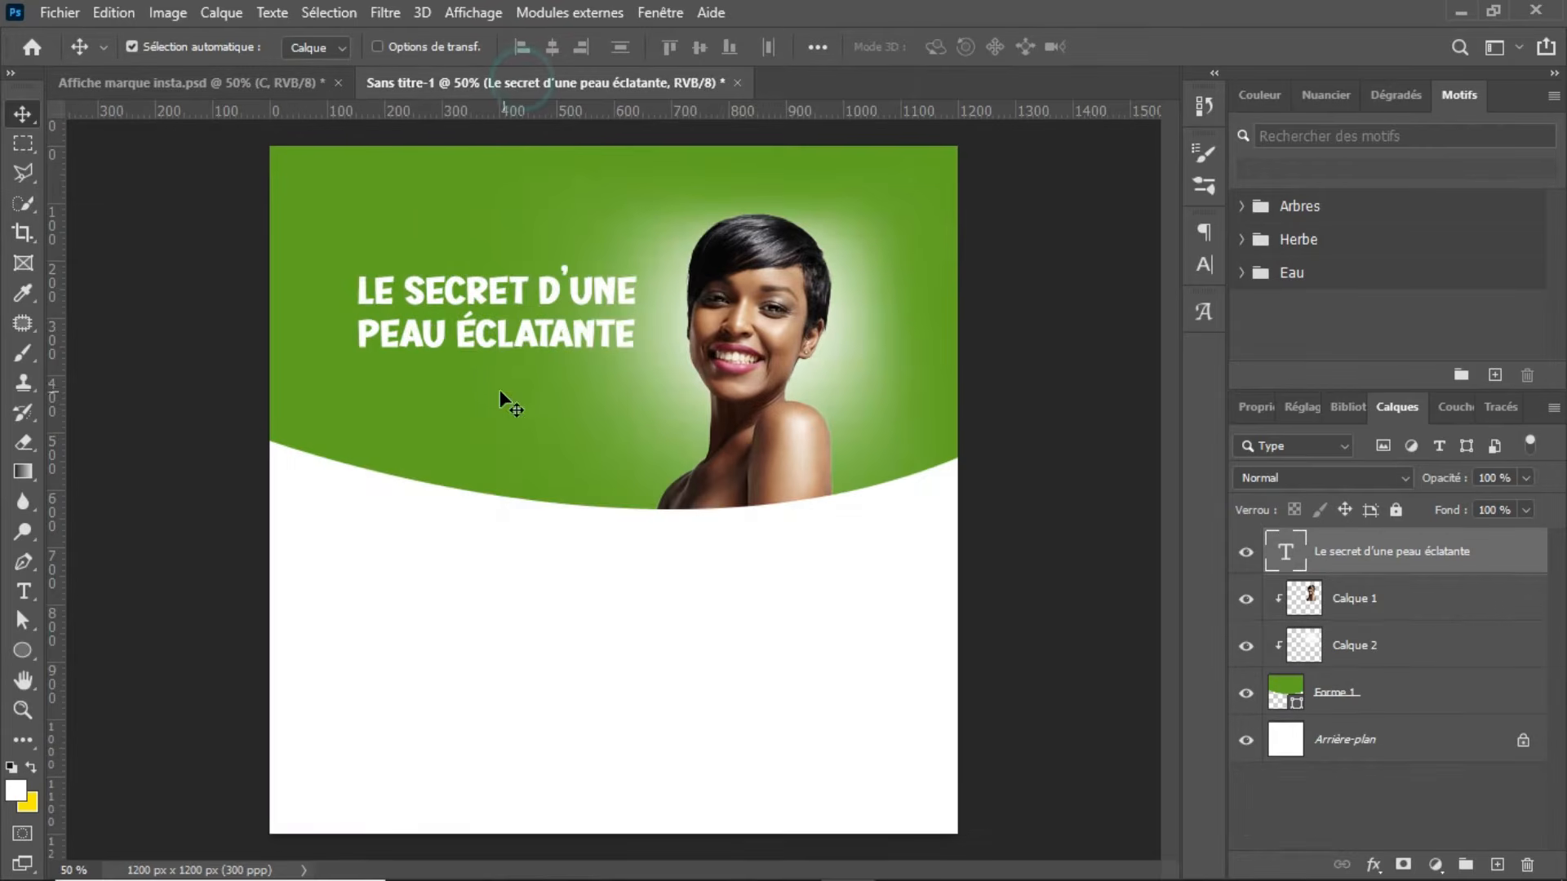
key(p)
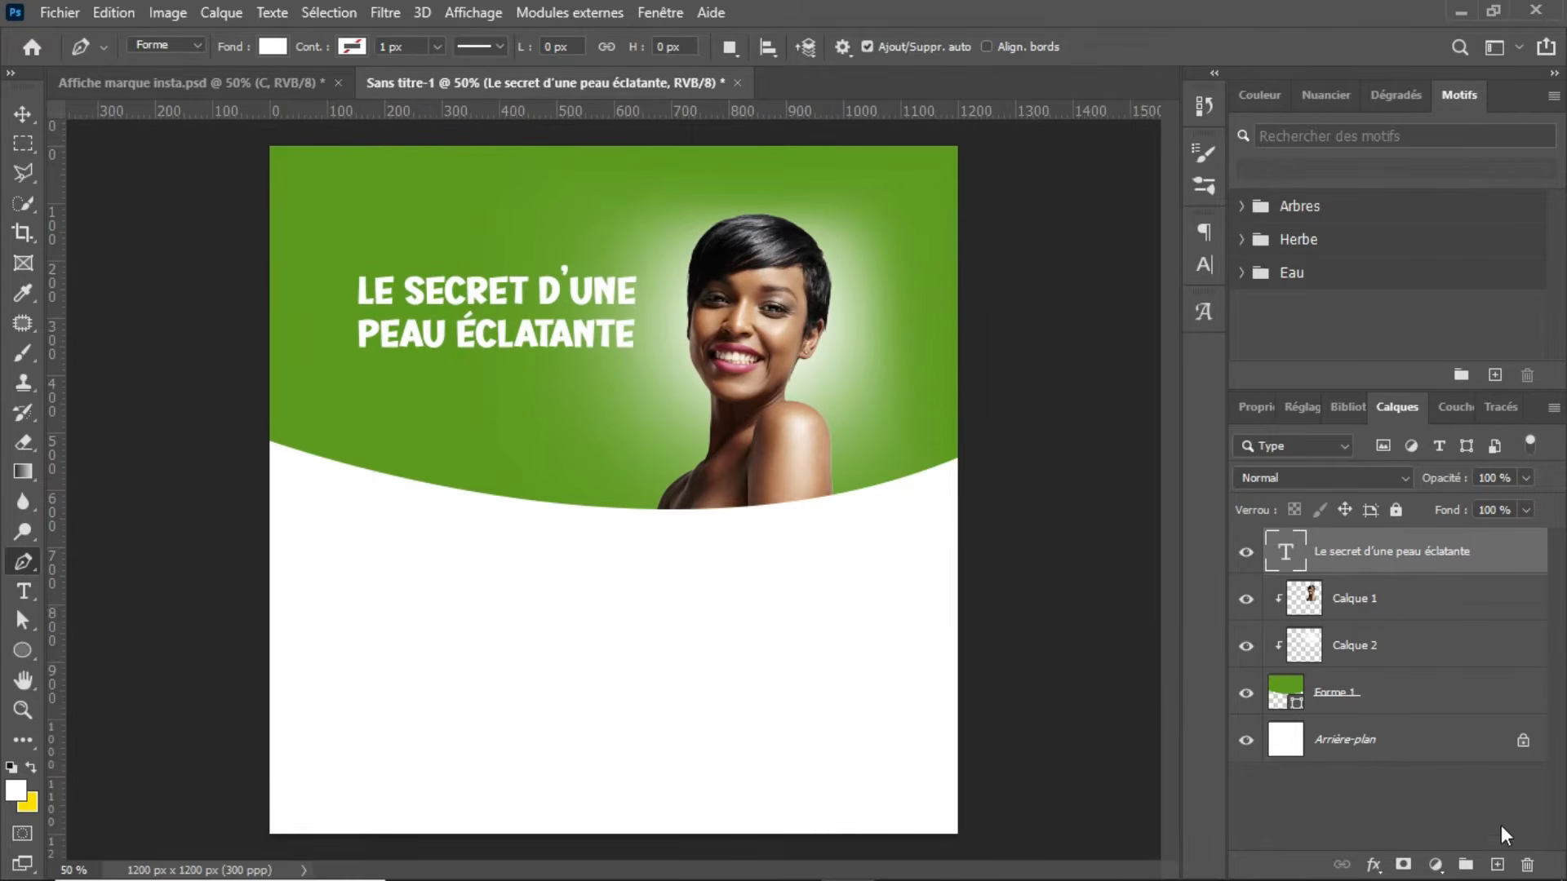
click(1496, 864)
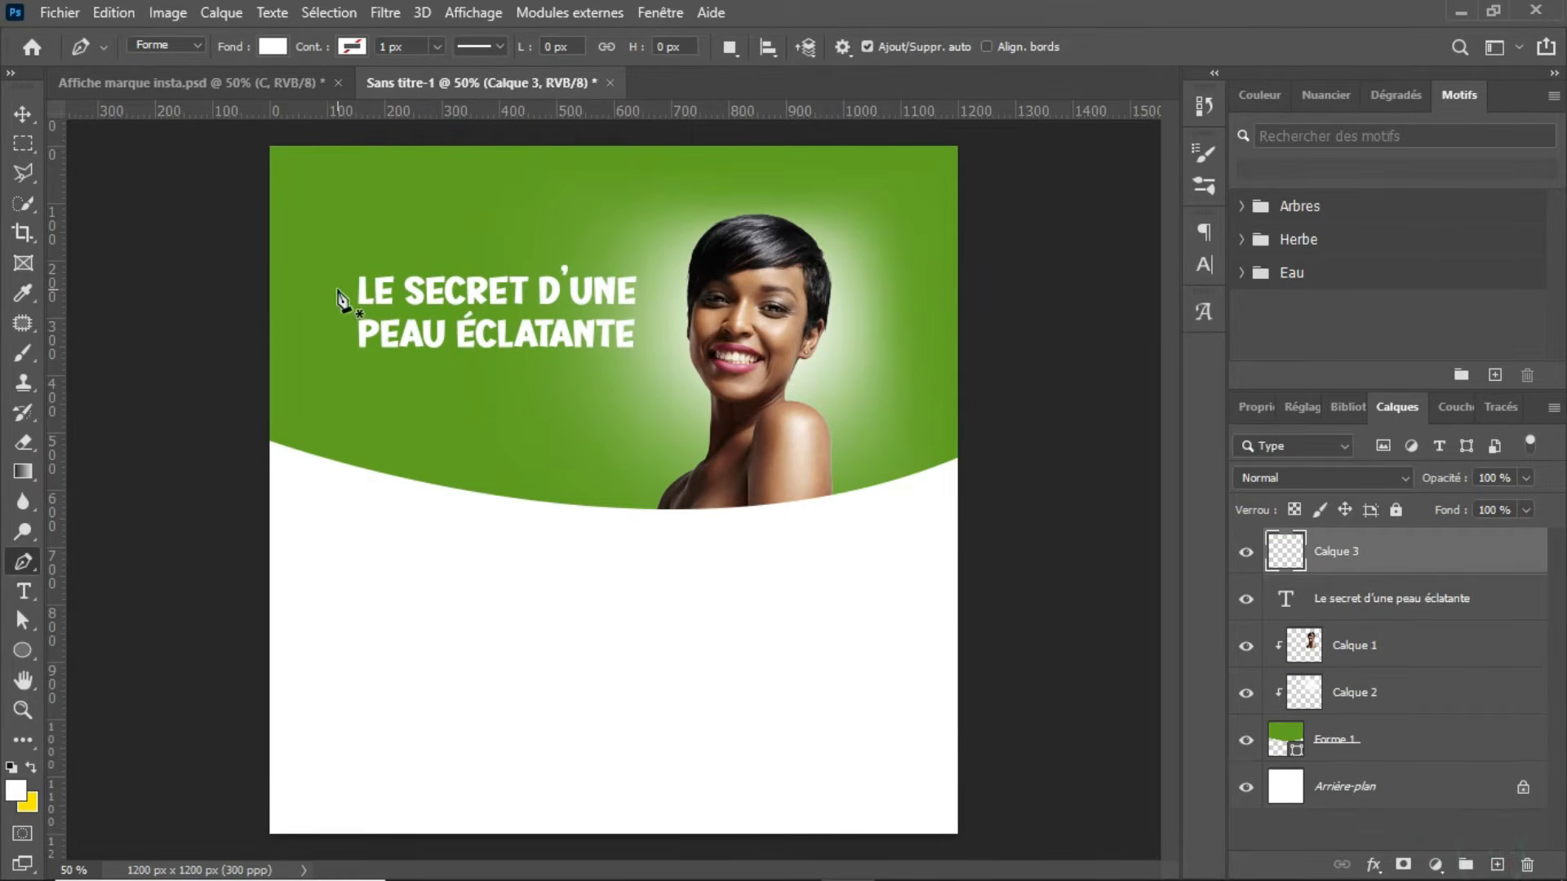
click(357, 378)
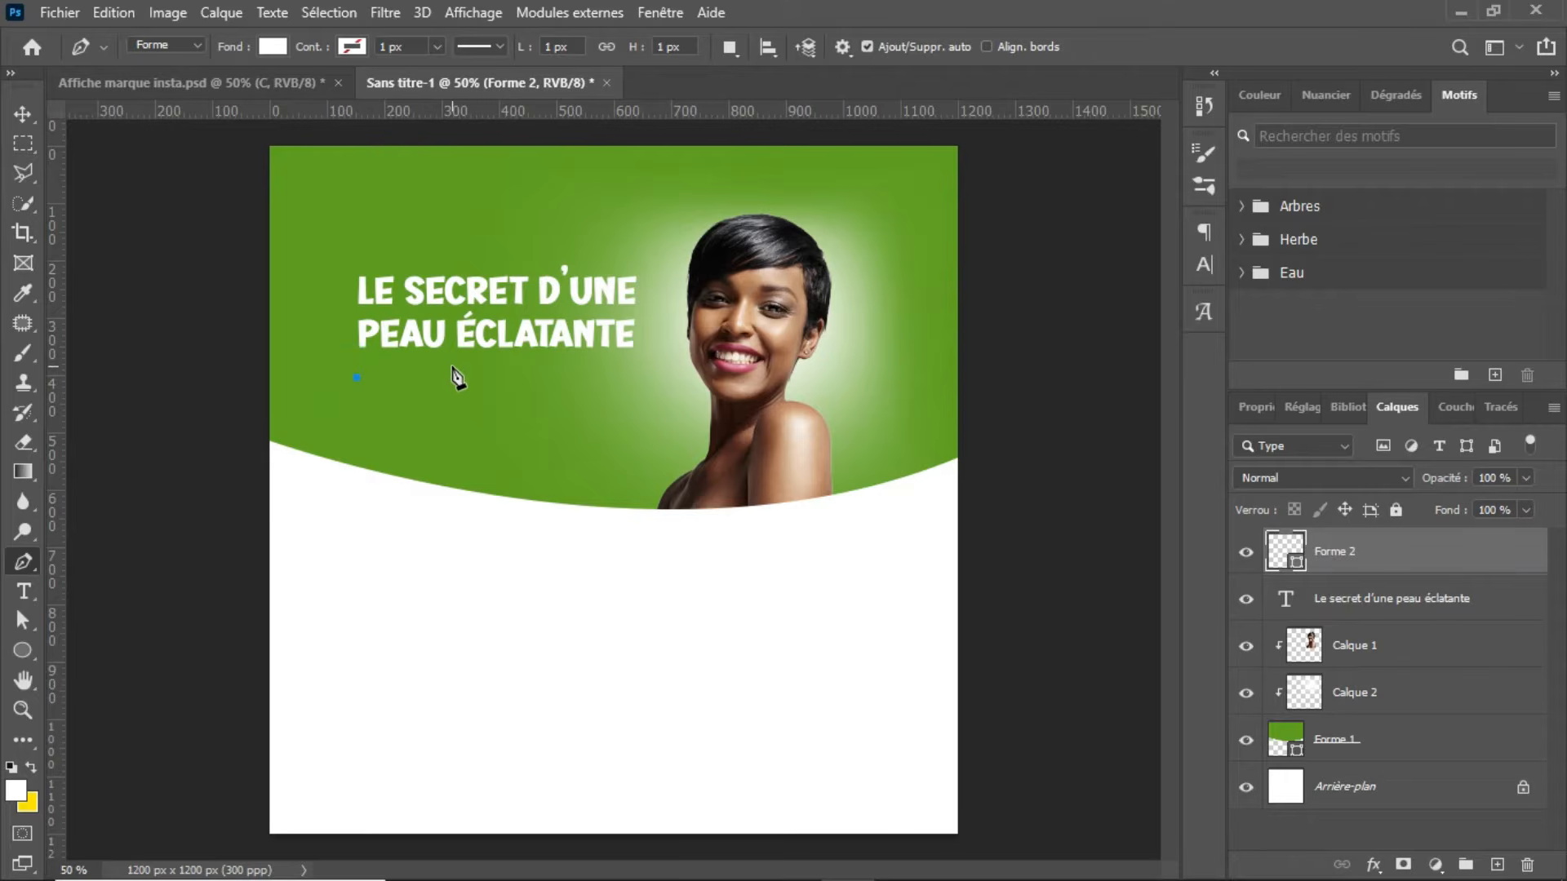
key(ctrl+z)
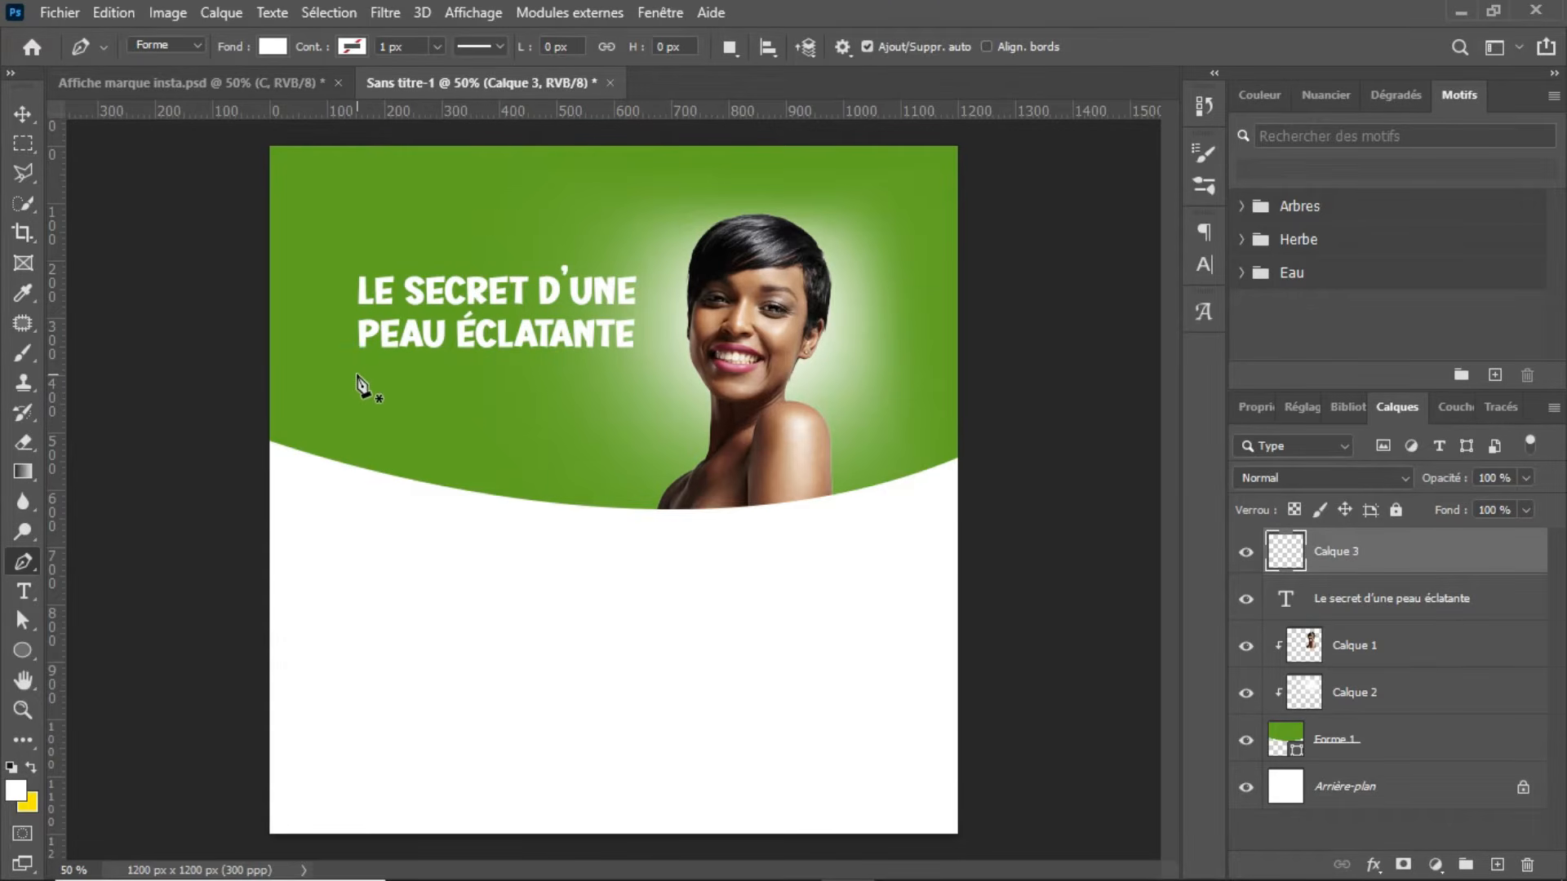
click(360, 371)
drag(428, 358, 465, 372)
click(602, 357)
drag(609, 359, 648, 342)
key(ctrl+z)
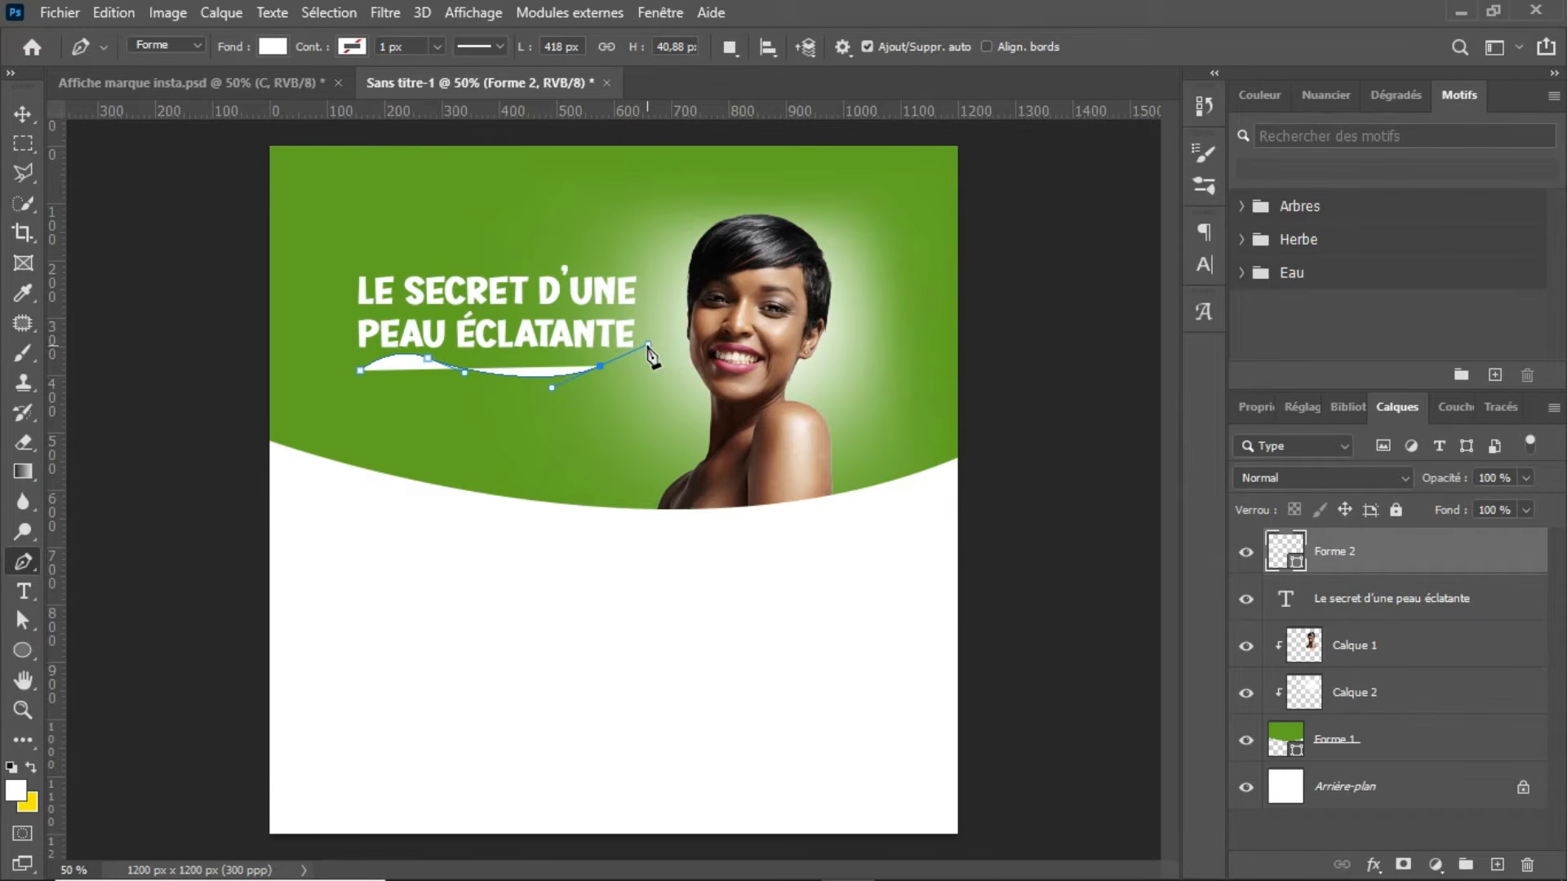
Step: Remove the wavy line's fill and give it a white 7 px stroke
click(273, 46)
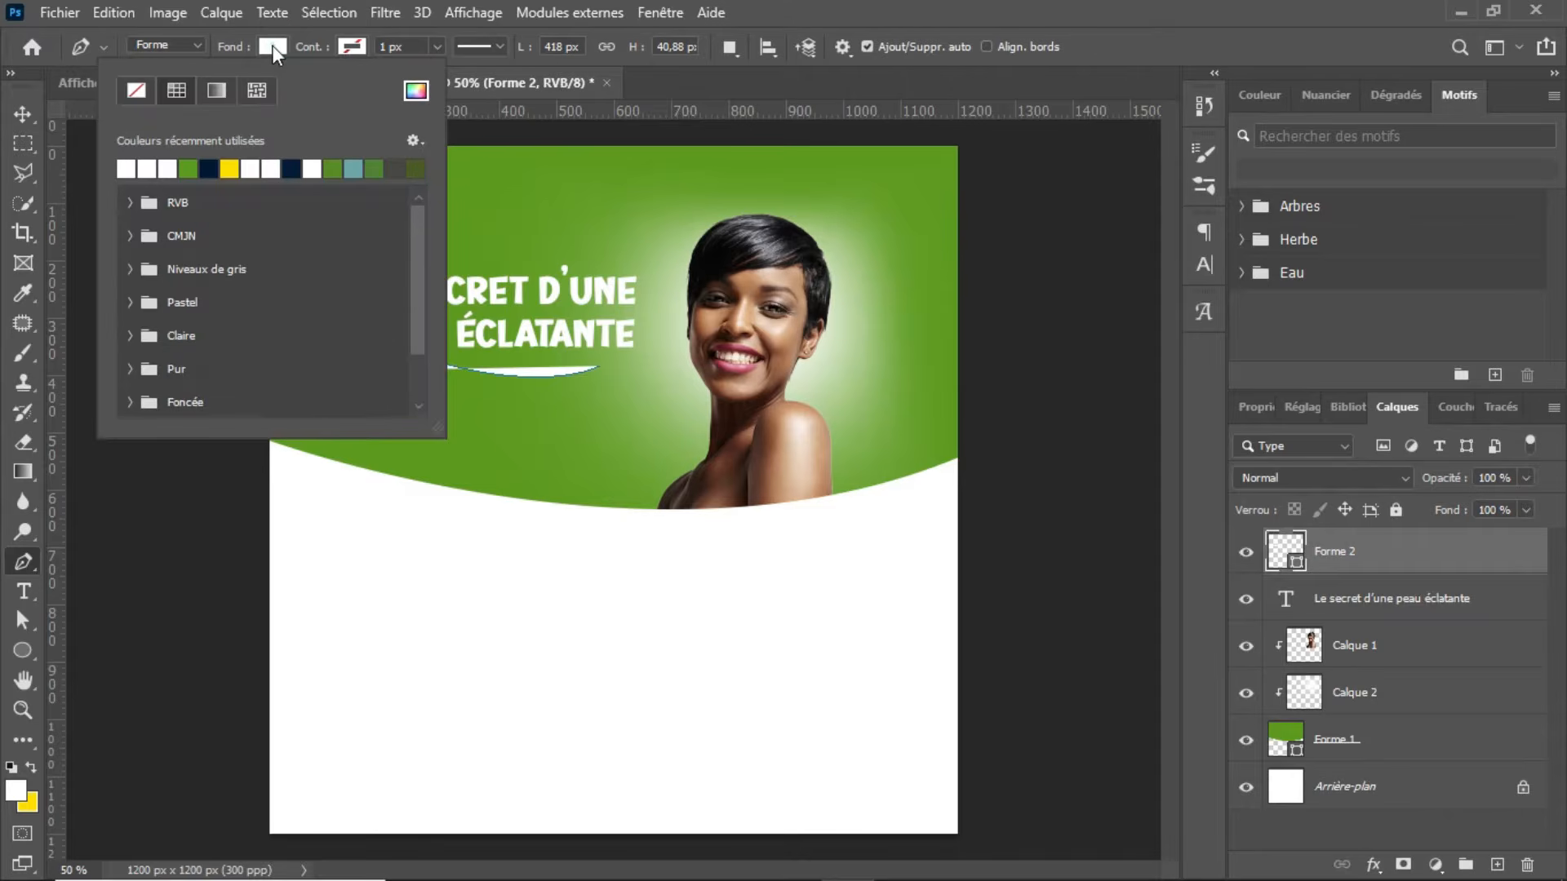
click(137, 90)
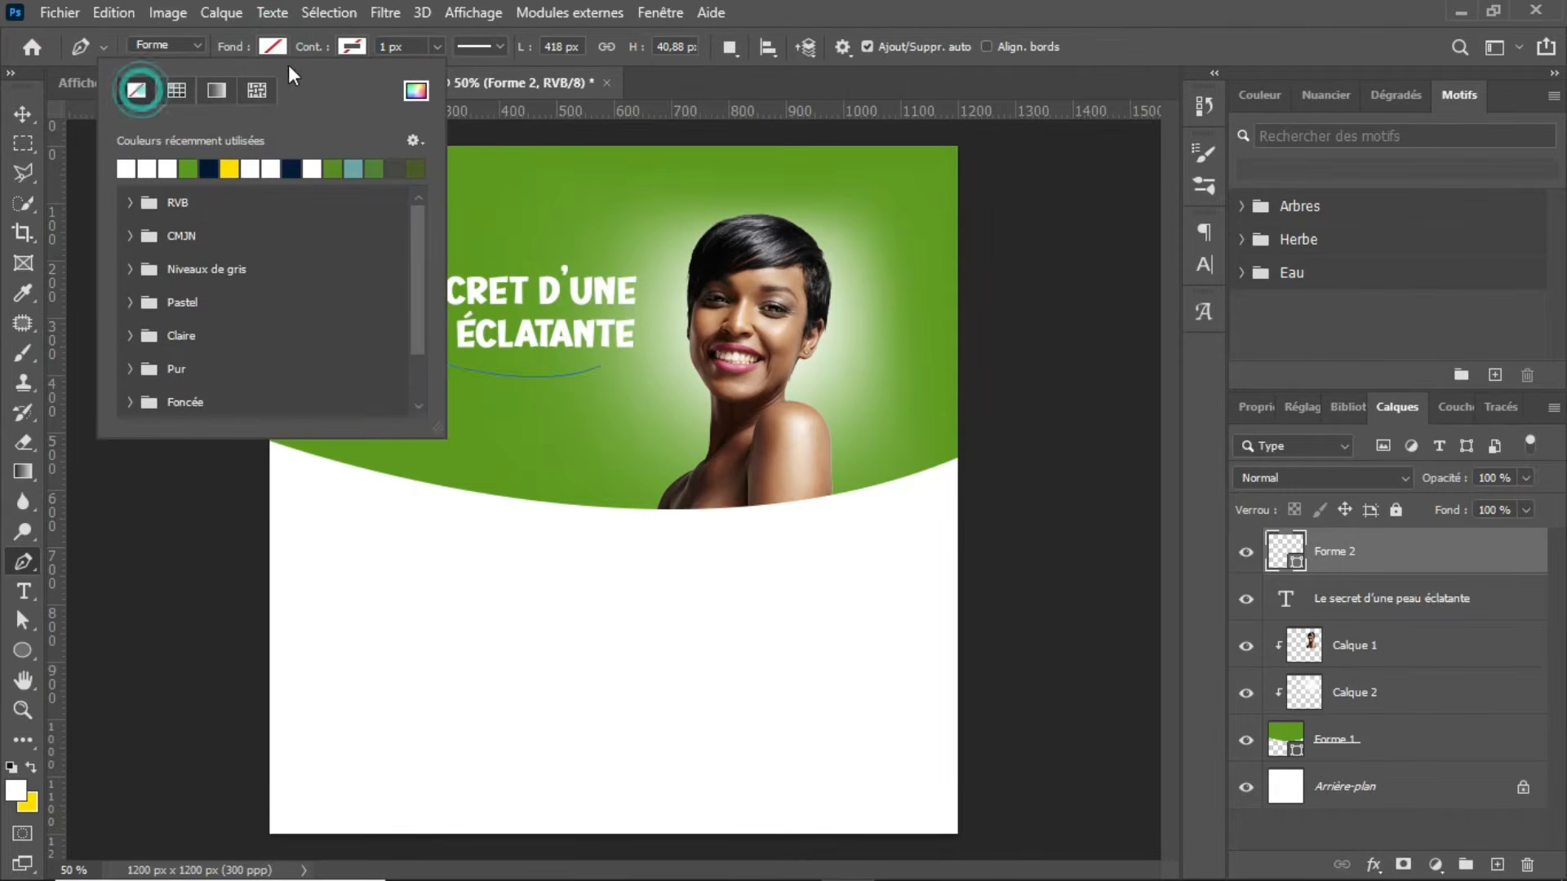
click(352, 46)
click(252, 167)
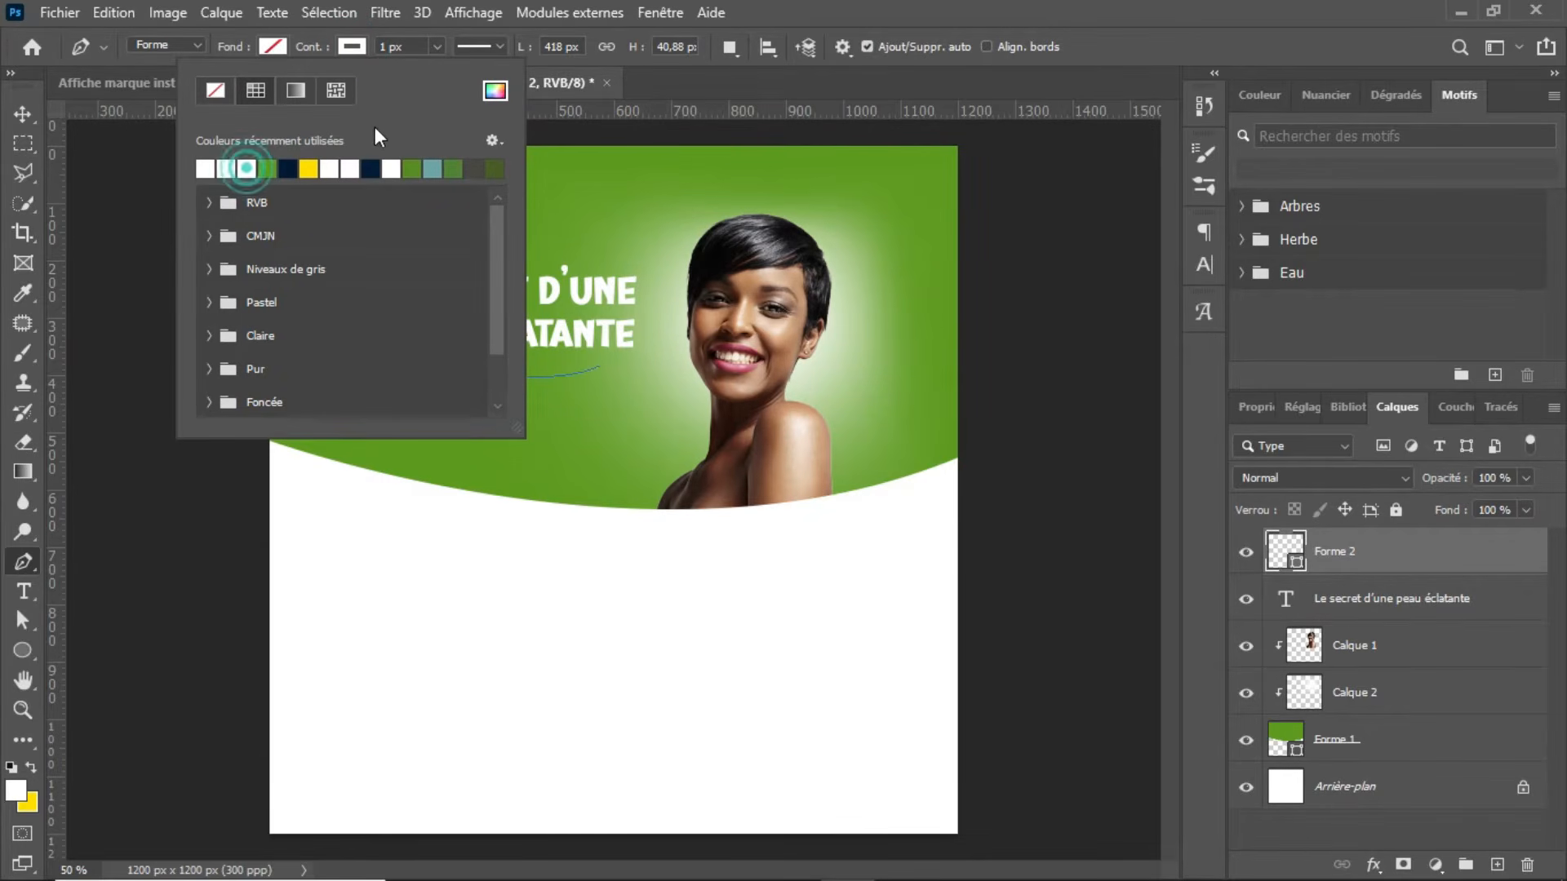
click(435, 48)
key(Up)
key(Up)
key(Up)
key(Up)
key(Up)
key(Up)
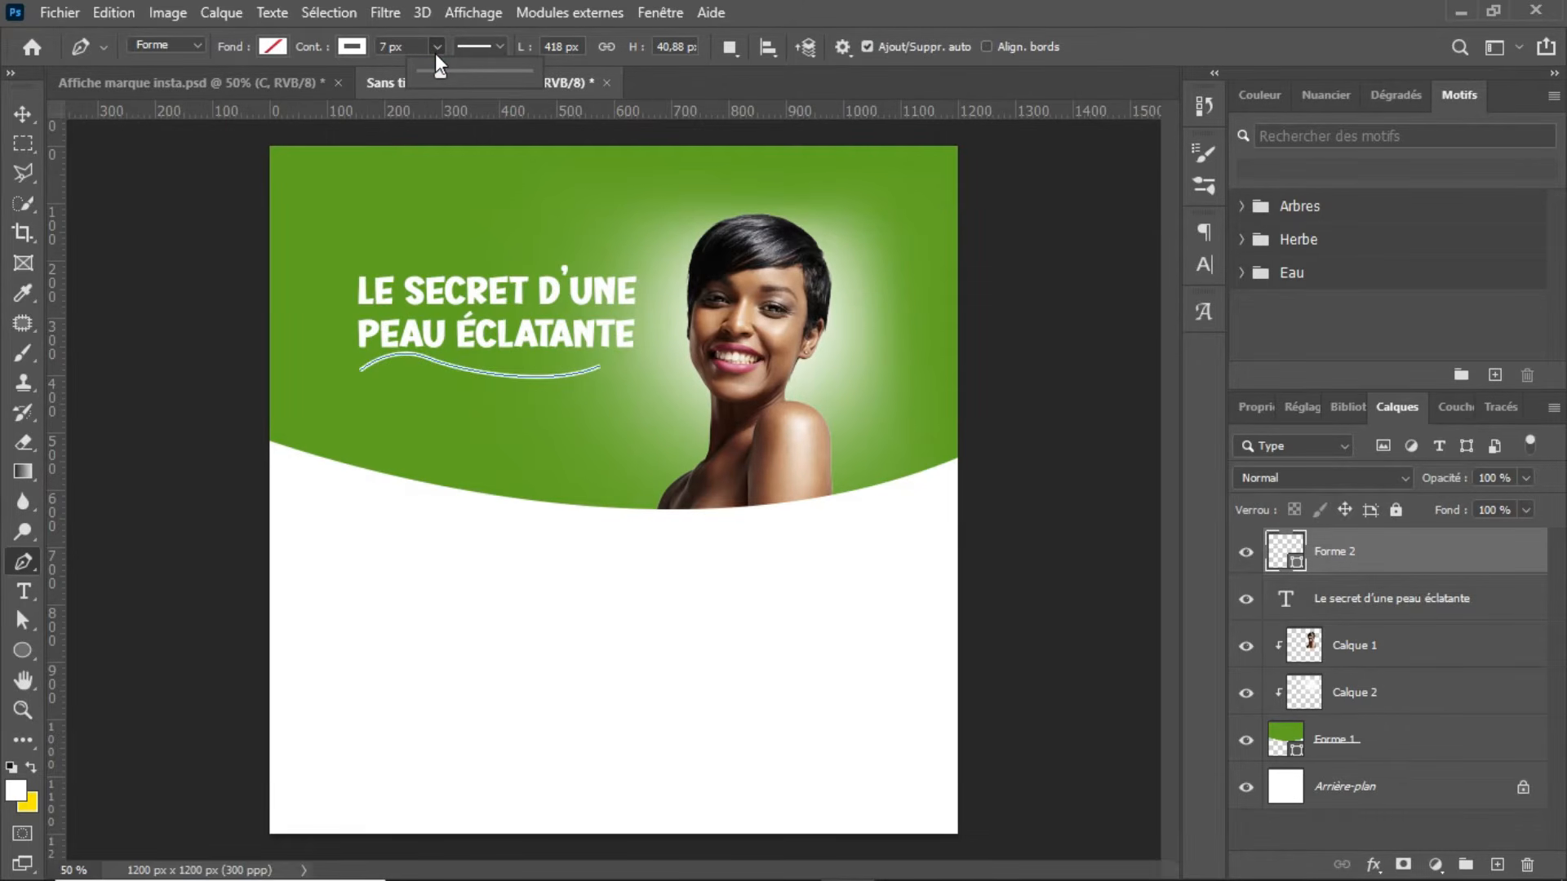
key(Down)
key(Return)
key(Return)
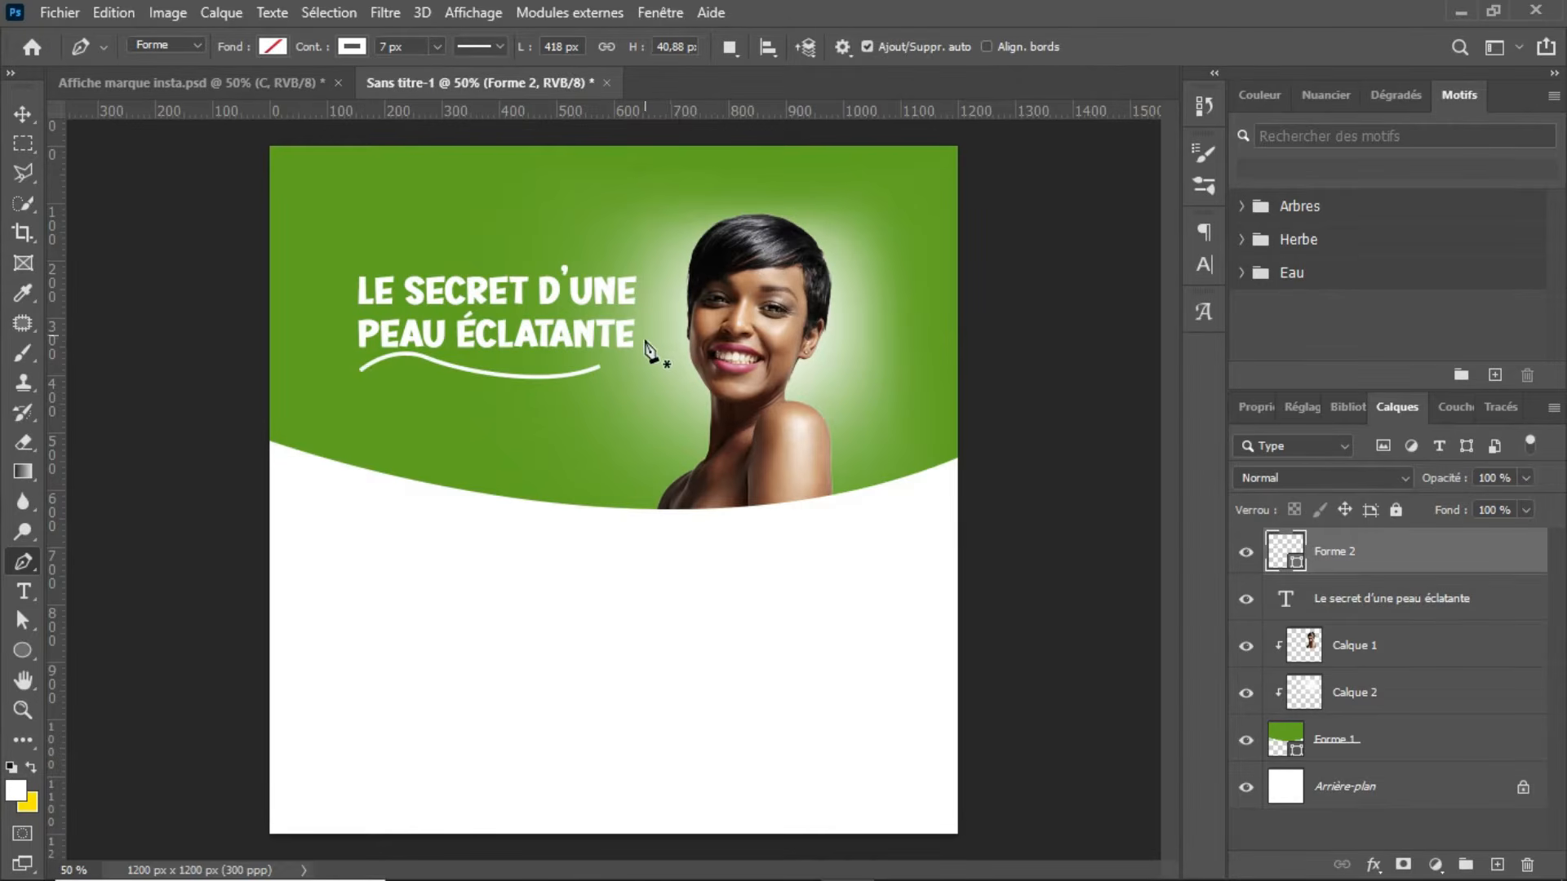
Step: Shift the wavy underline to the right and flatten it to about 416 × 26 px, keeping it beneath the headline
key(v)
key(Right)
key(Right)
key(Right)
key(Right)
key(Right)
key(Right)
key(Right)
key(Right)
key(Right)
key(Right)
key(Right)
key(Right)
key(Right)
key(Right)
key(Right)
key(Right)
key(Right)
key(Right)
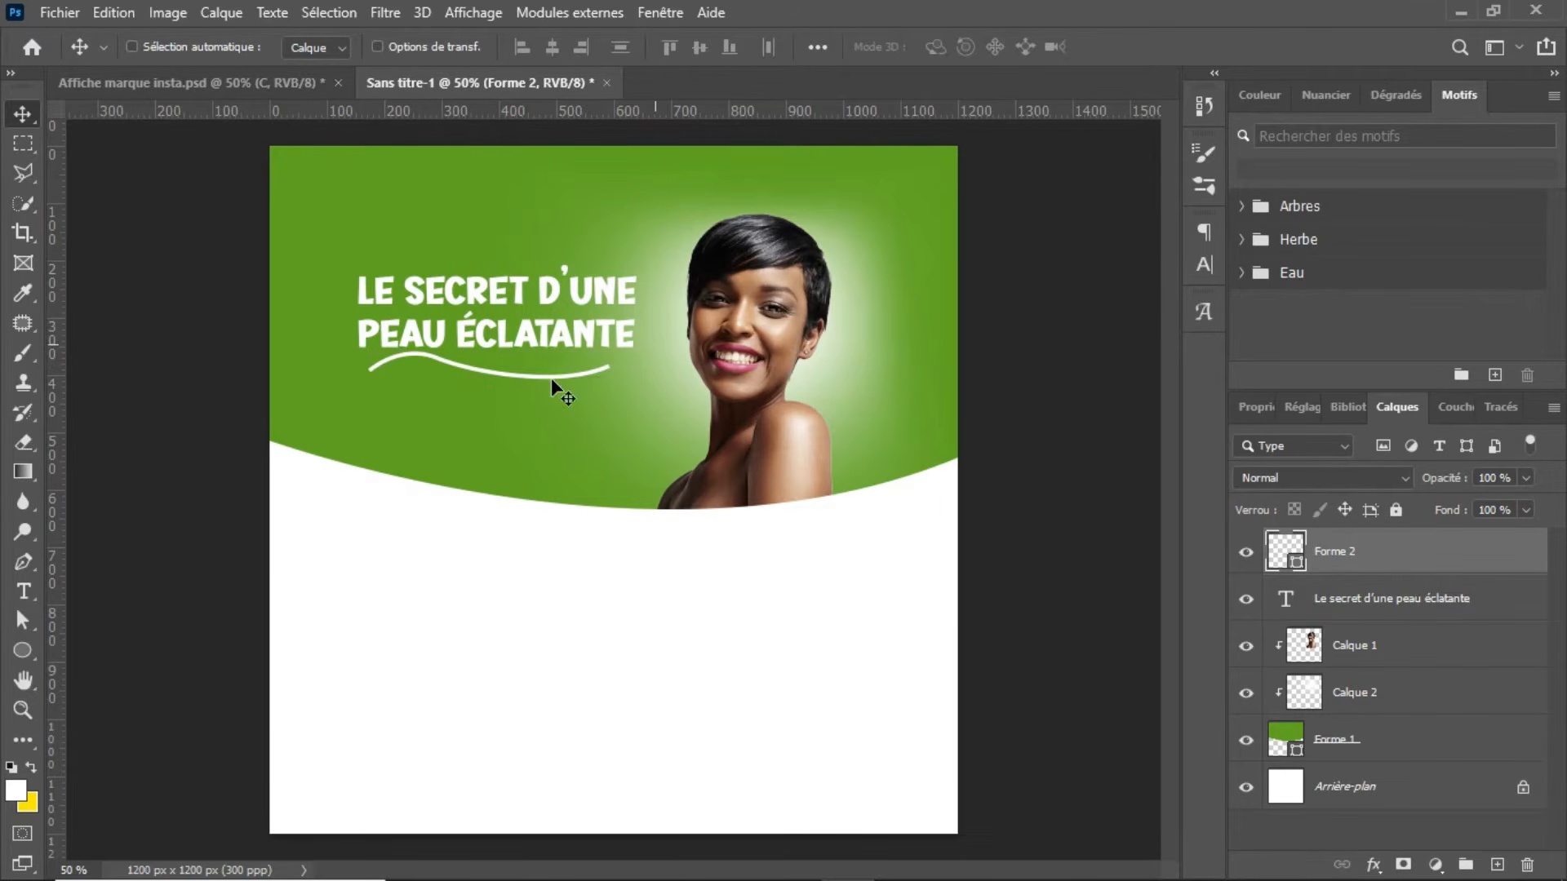
key(ctrl+t)
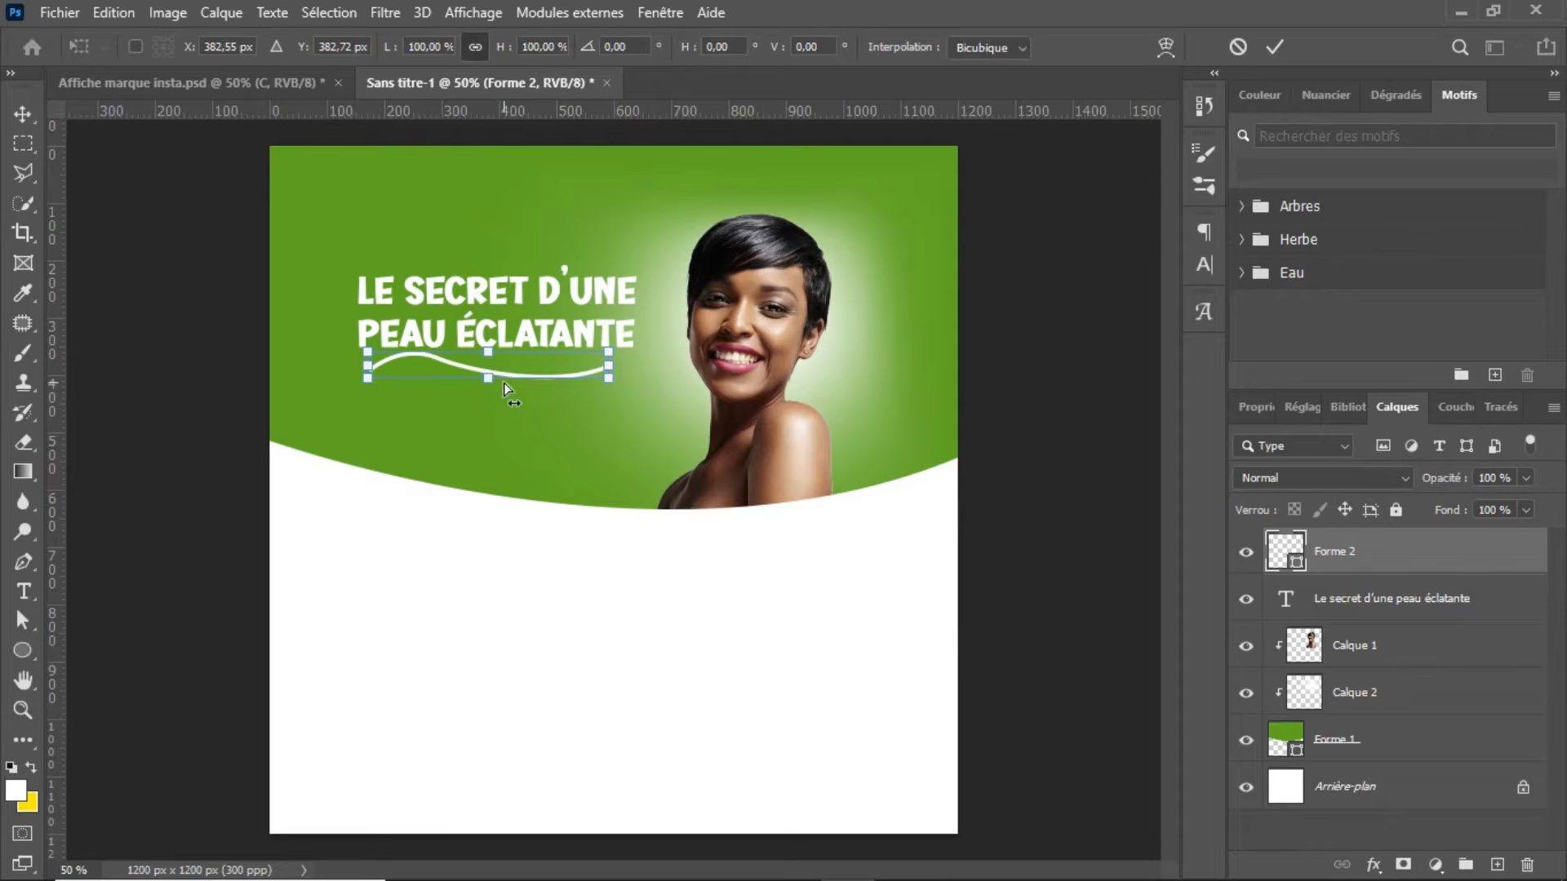
drag(503, 380, 506, 380)
drag(614, 375, 614, 365)
key(Return)
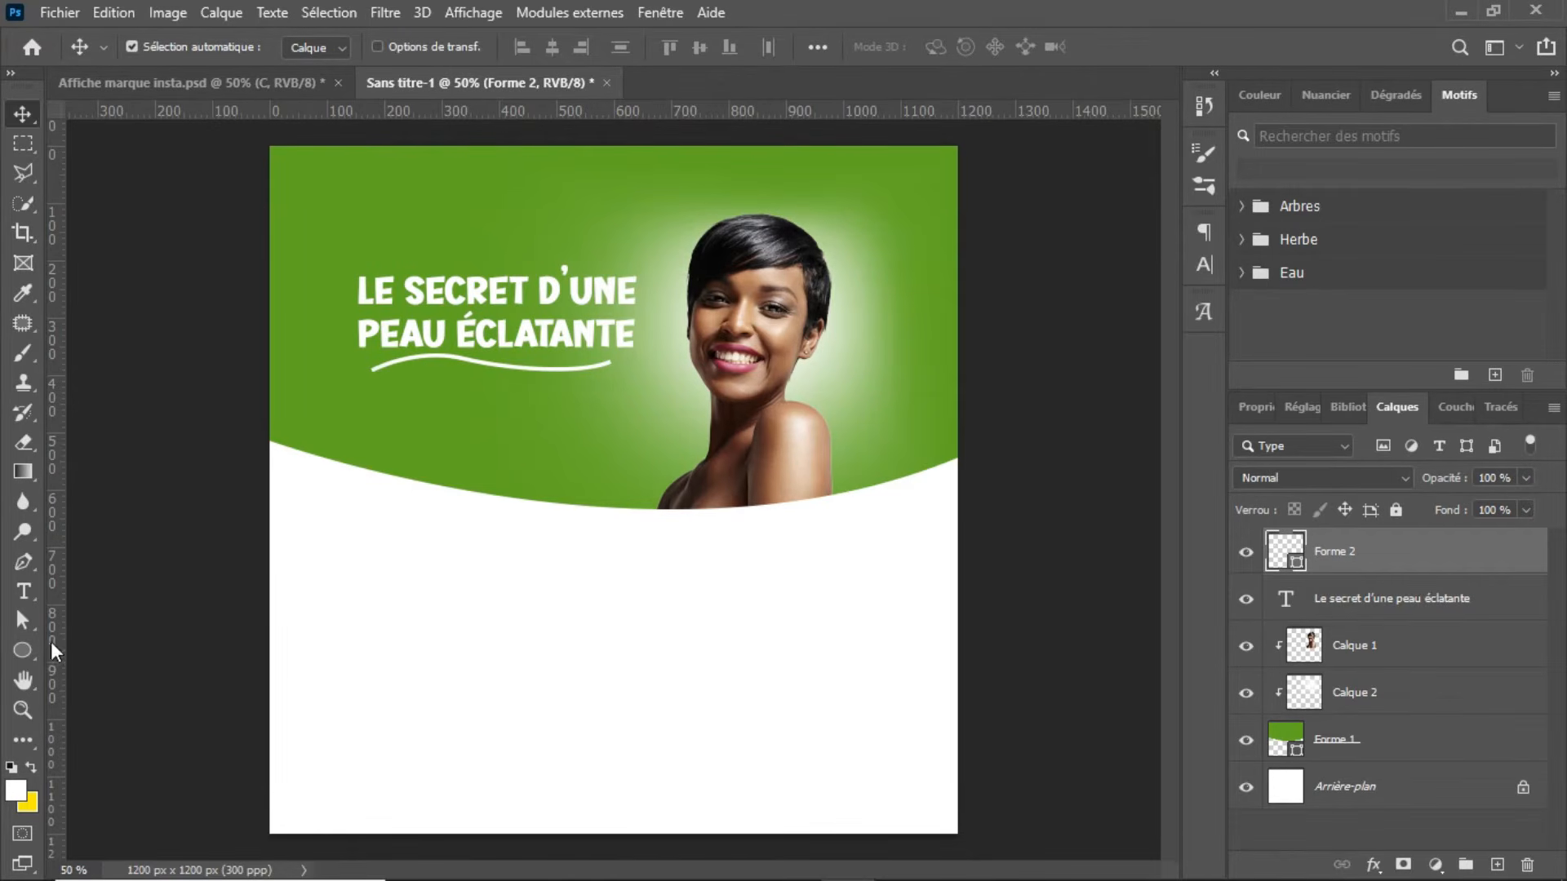
Step: Switch to the Custom Shape tool and choose the banner shape whose four sides curve inwards
click(31, 654)
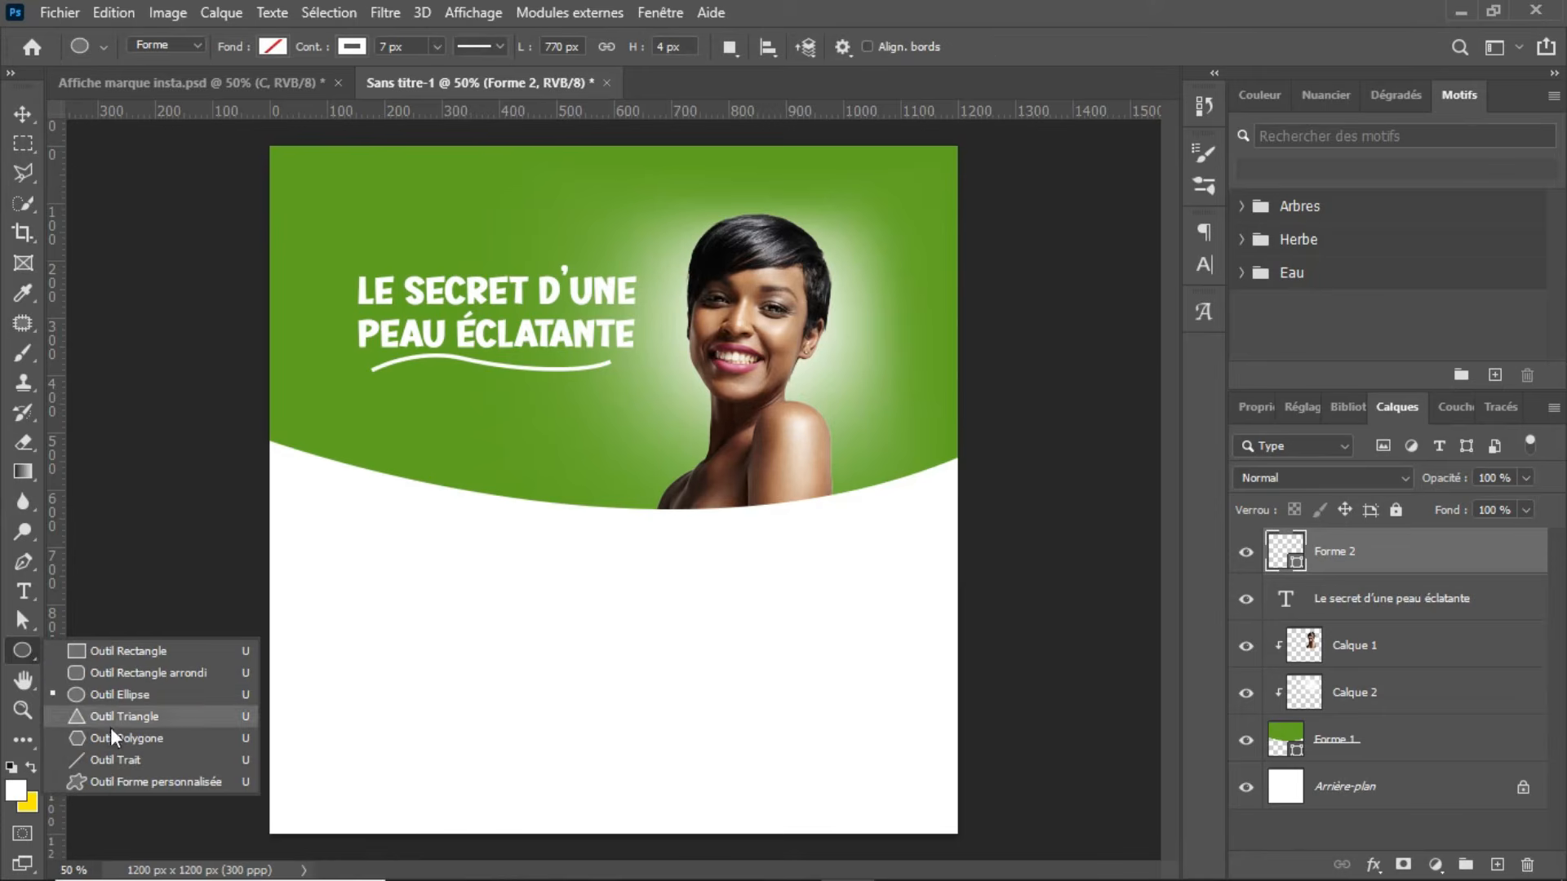
click(136, 779)
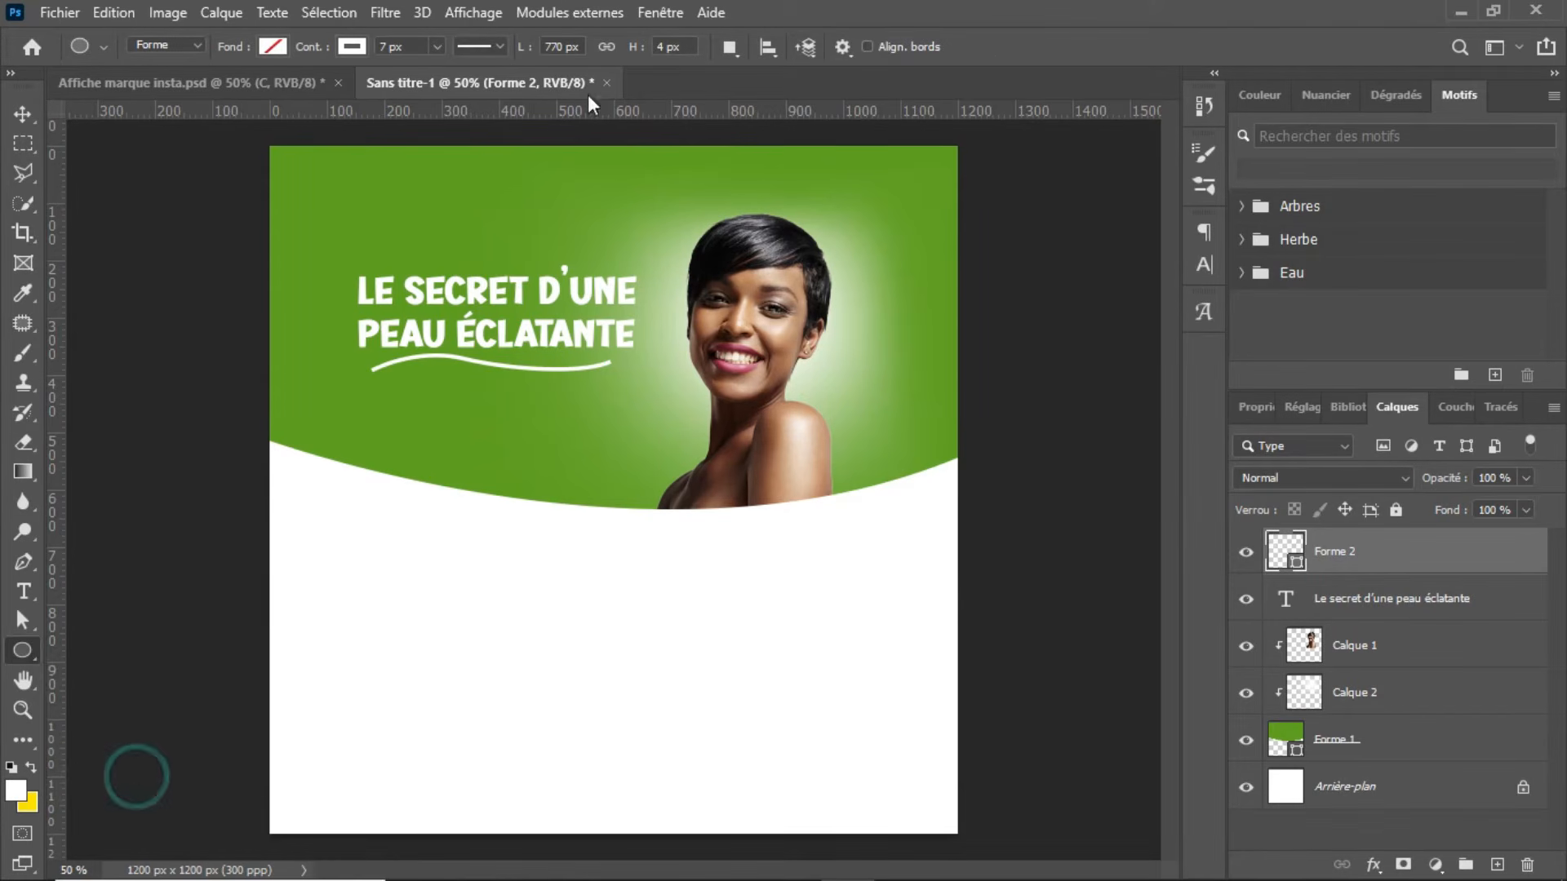
click(949, 47)
scroll(906, 157, down, 5)
scroll(882, 159, down, 6)
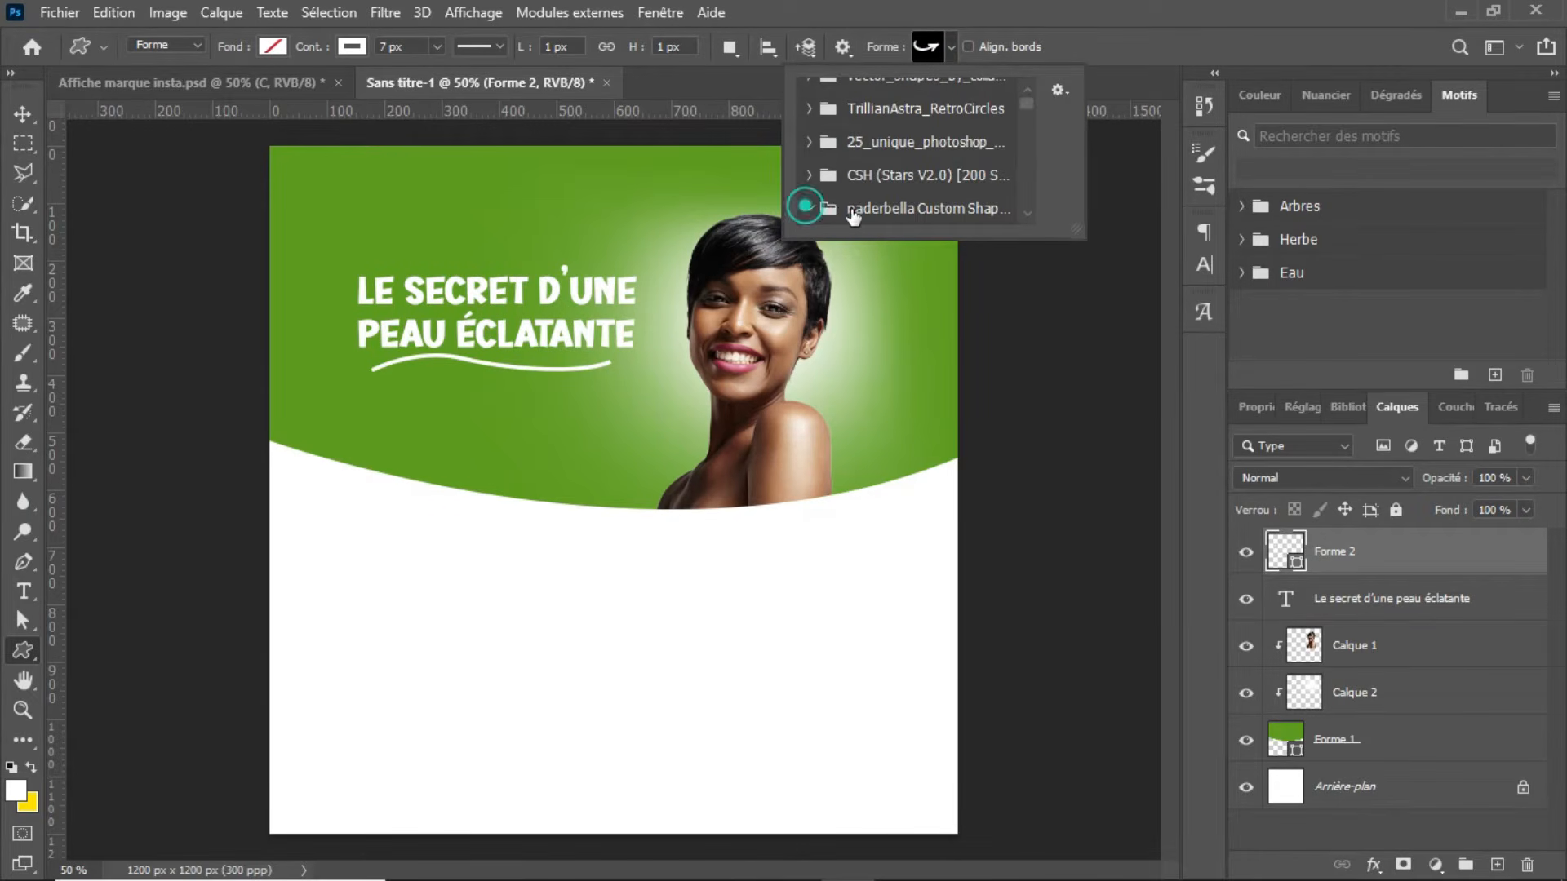
click(810, 210)
scroll(908, 189, down, 4)
scroll(908, 190, down, 2)
click(918, 169)
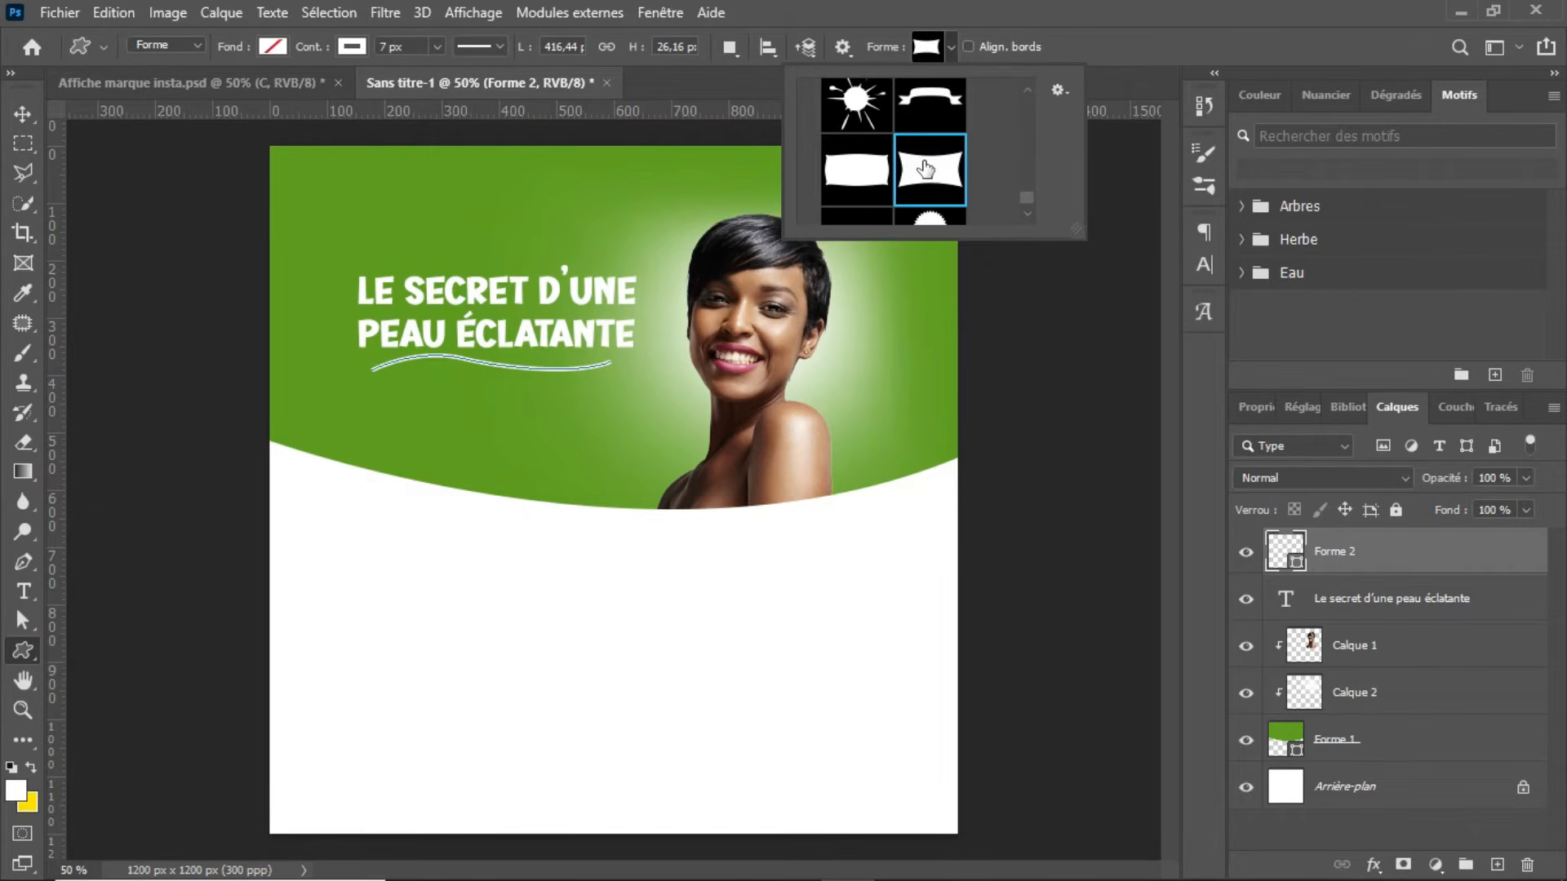
click(925, 171)
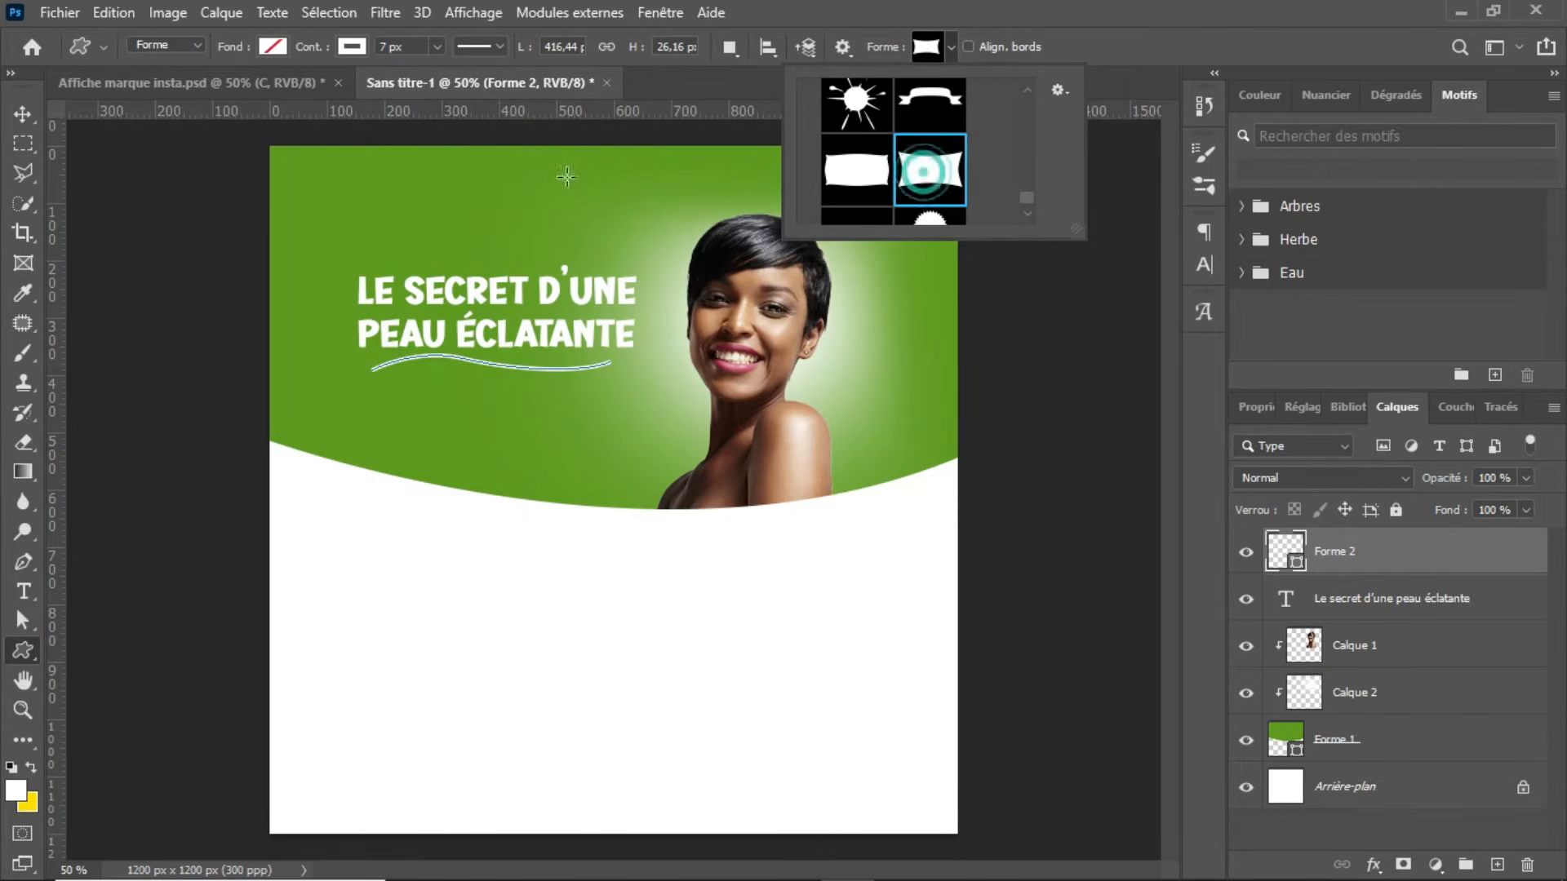
Step: Draw a banner about 276 × 116 px above the headline and fill it with white
click(323, 168)
drag(323, 172, 481, 238)
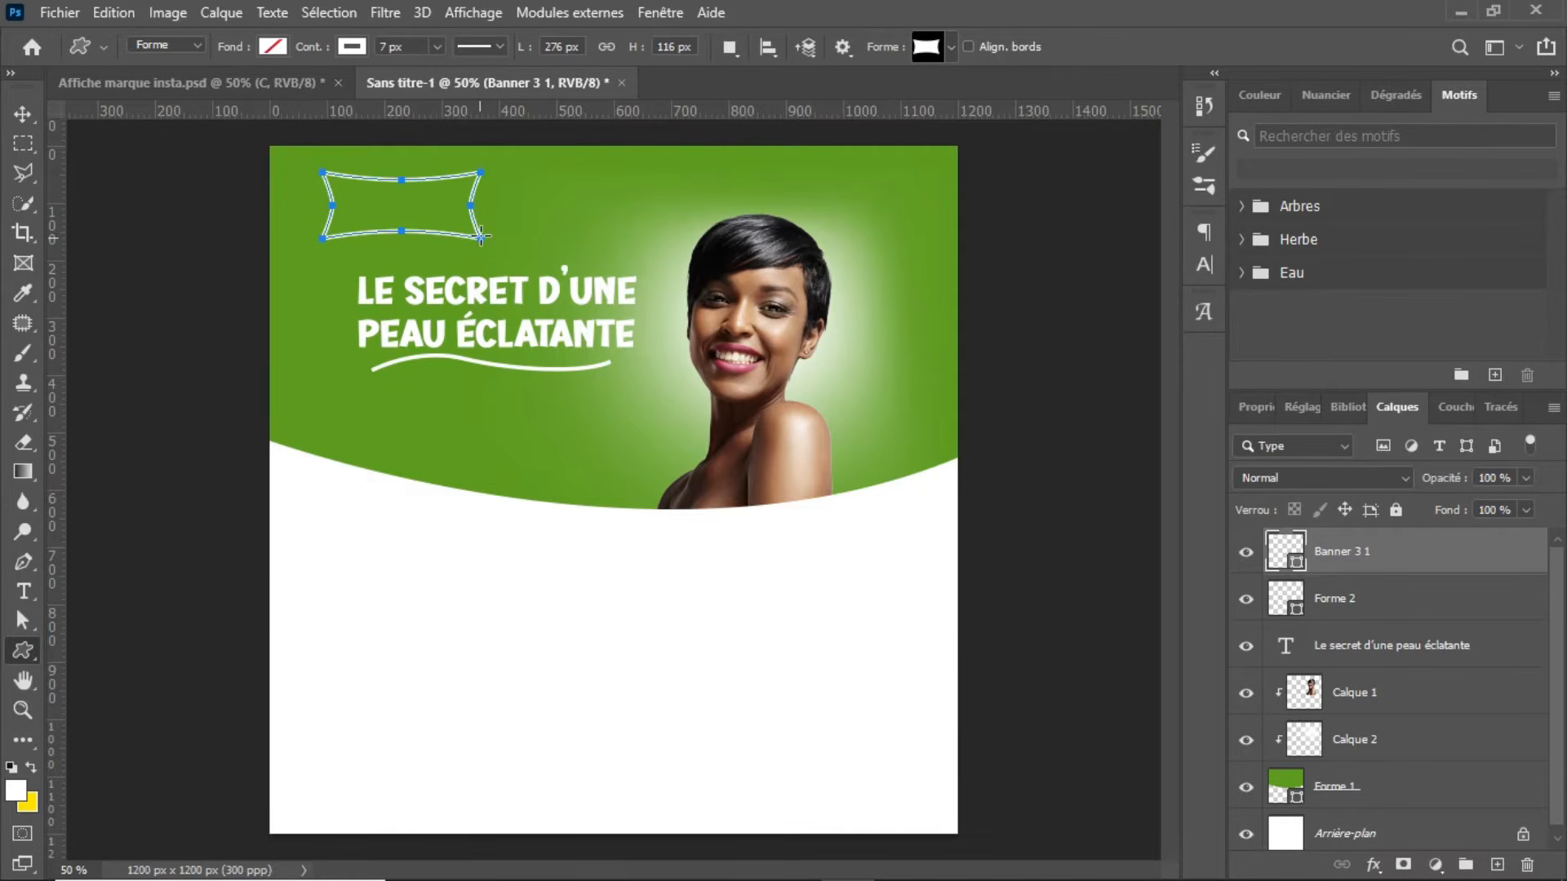
click(274, 46)
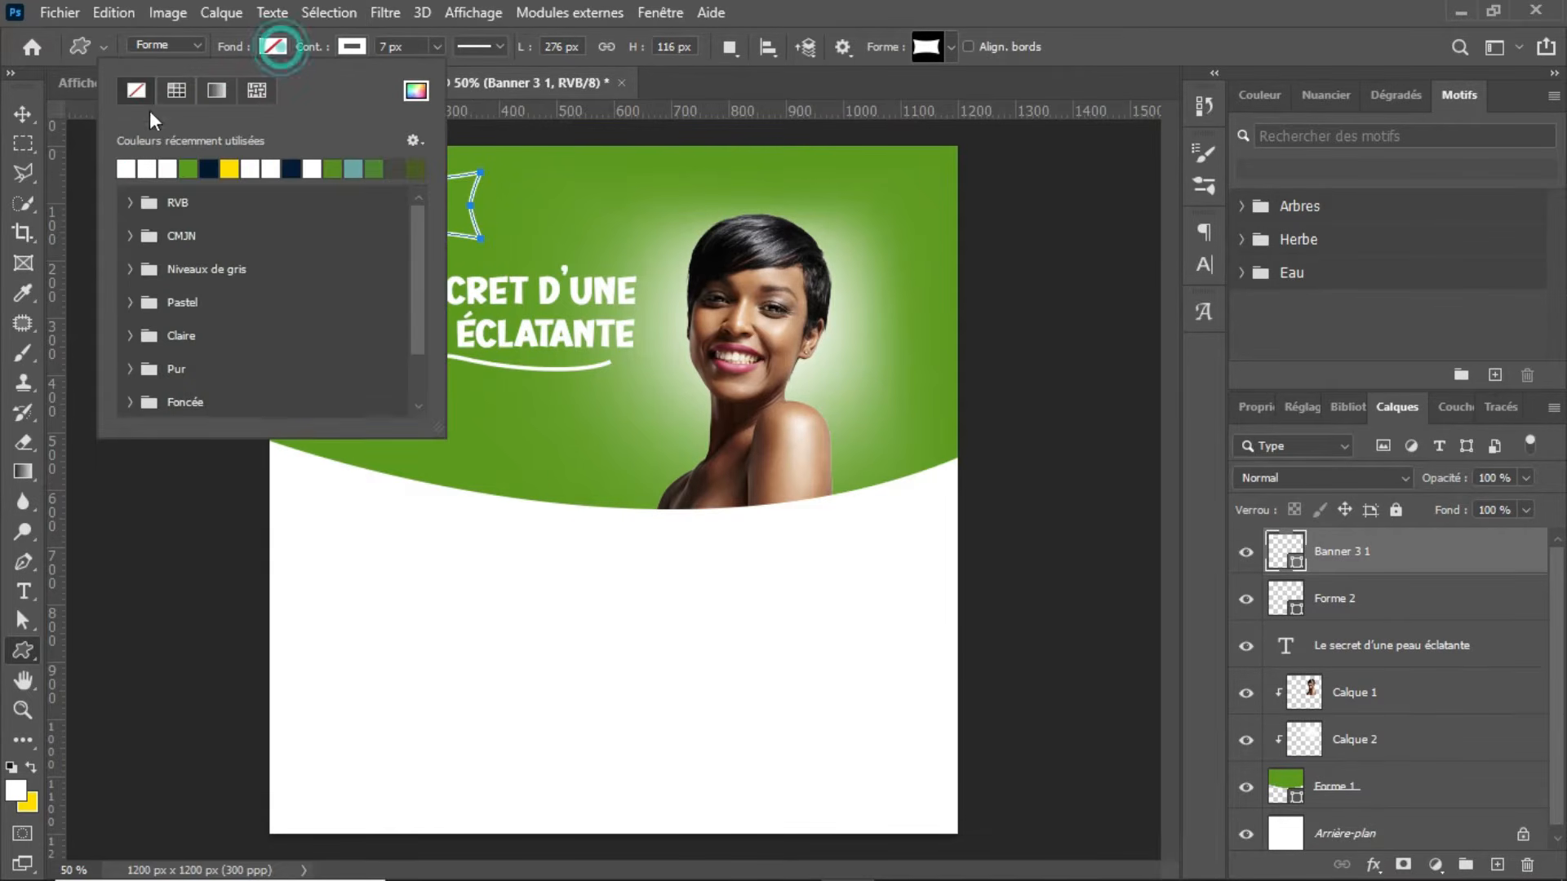
click(128, 167)
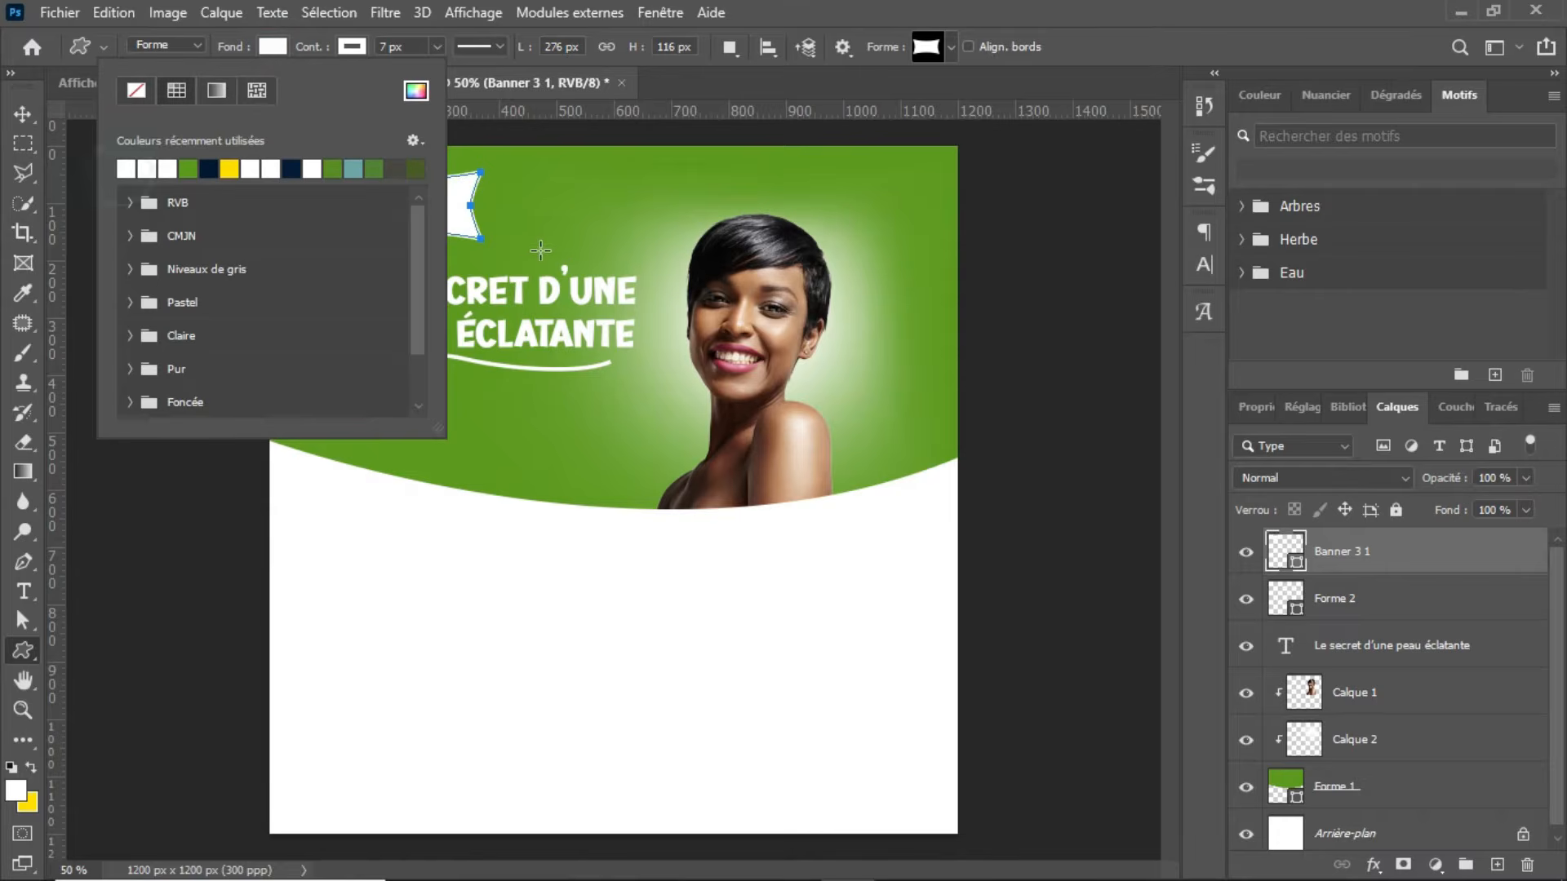
key(Return)
Step: Rotate the banner 90° clockwise, stretch it to about 113% height and hang it from the canvas's top edge near the left corner
key(ctrl+t)
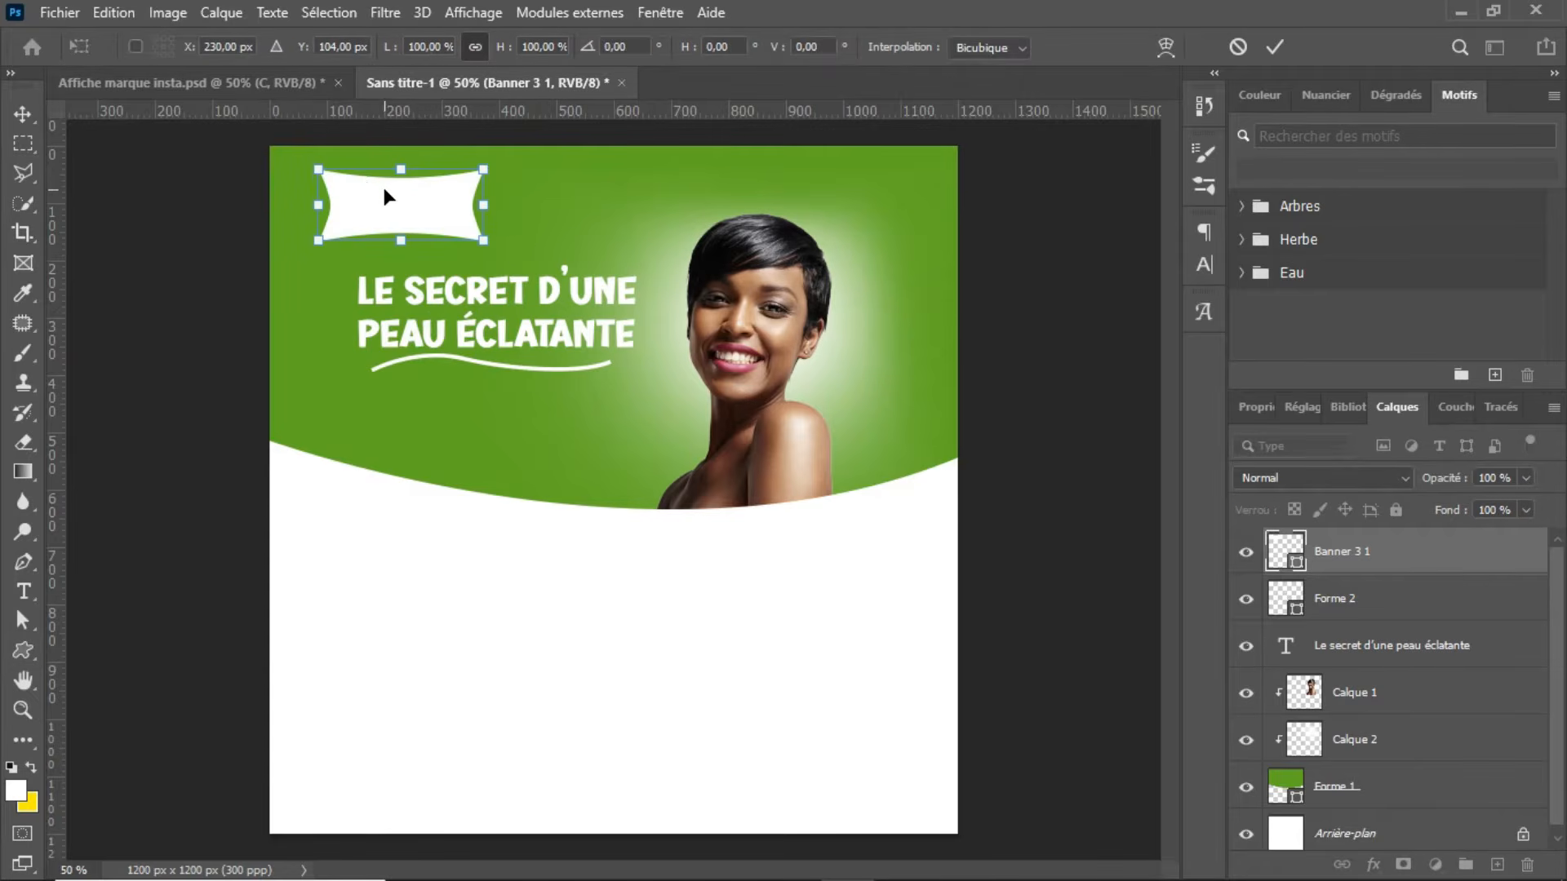
right_click(401, 205)
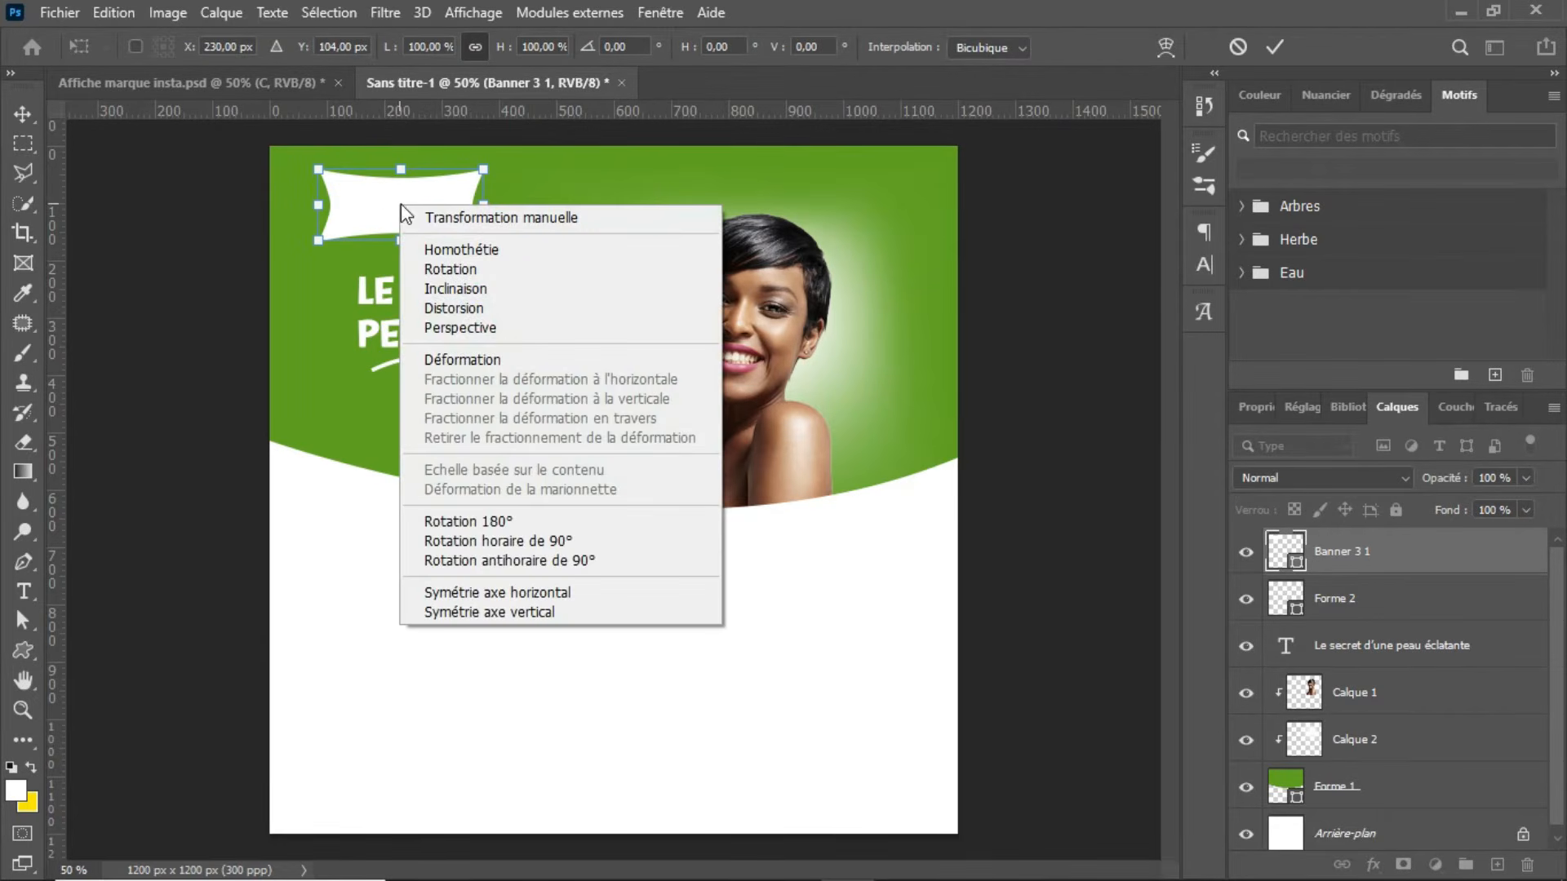
click(527, 541)
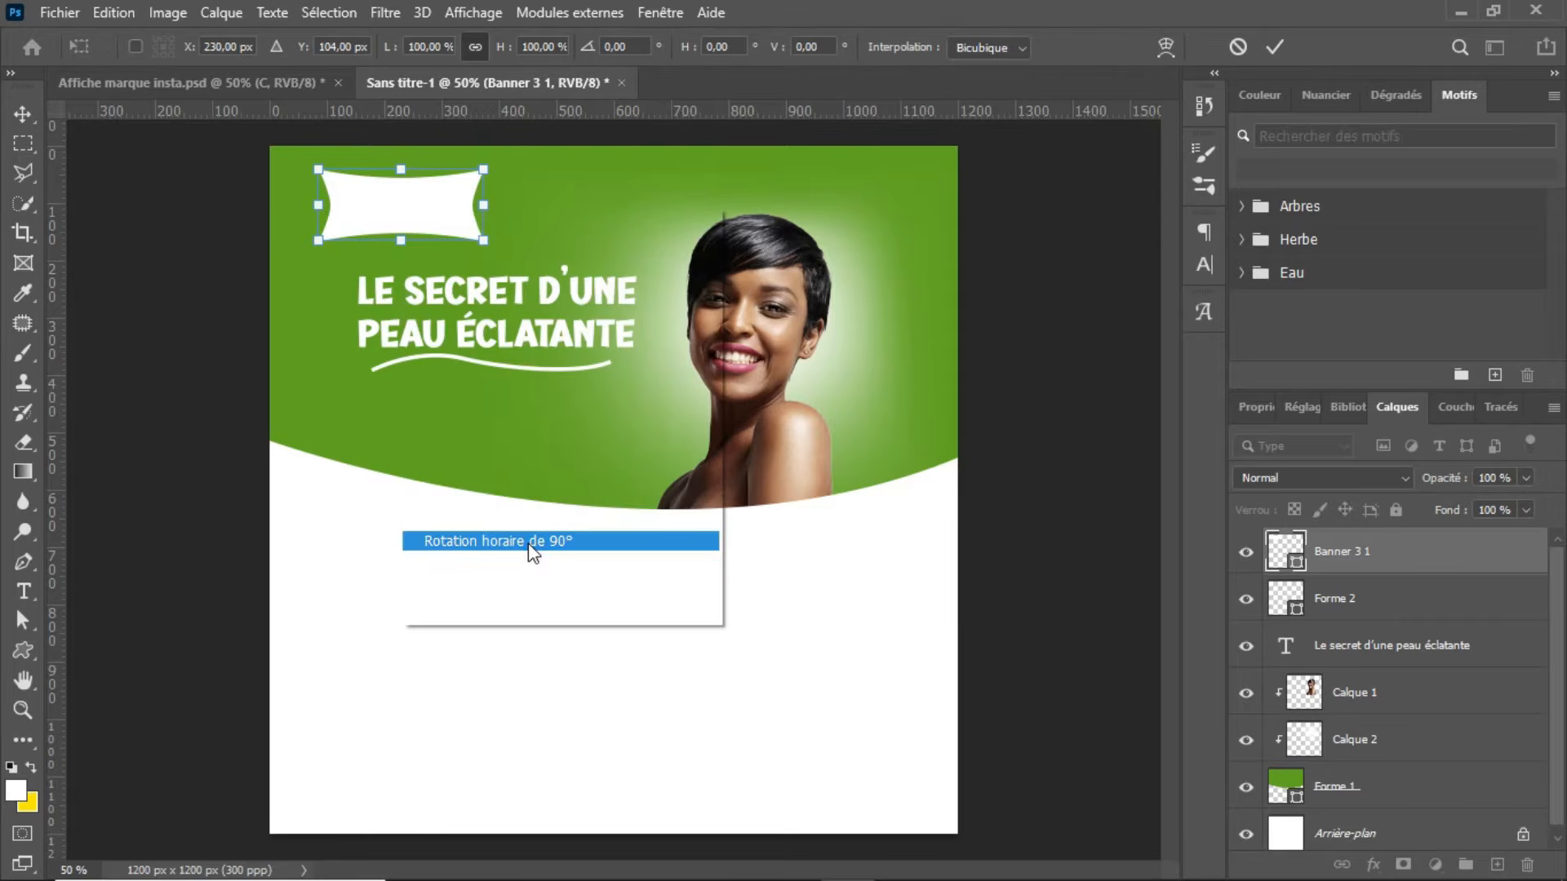
drag(407, 204, 381, 171)
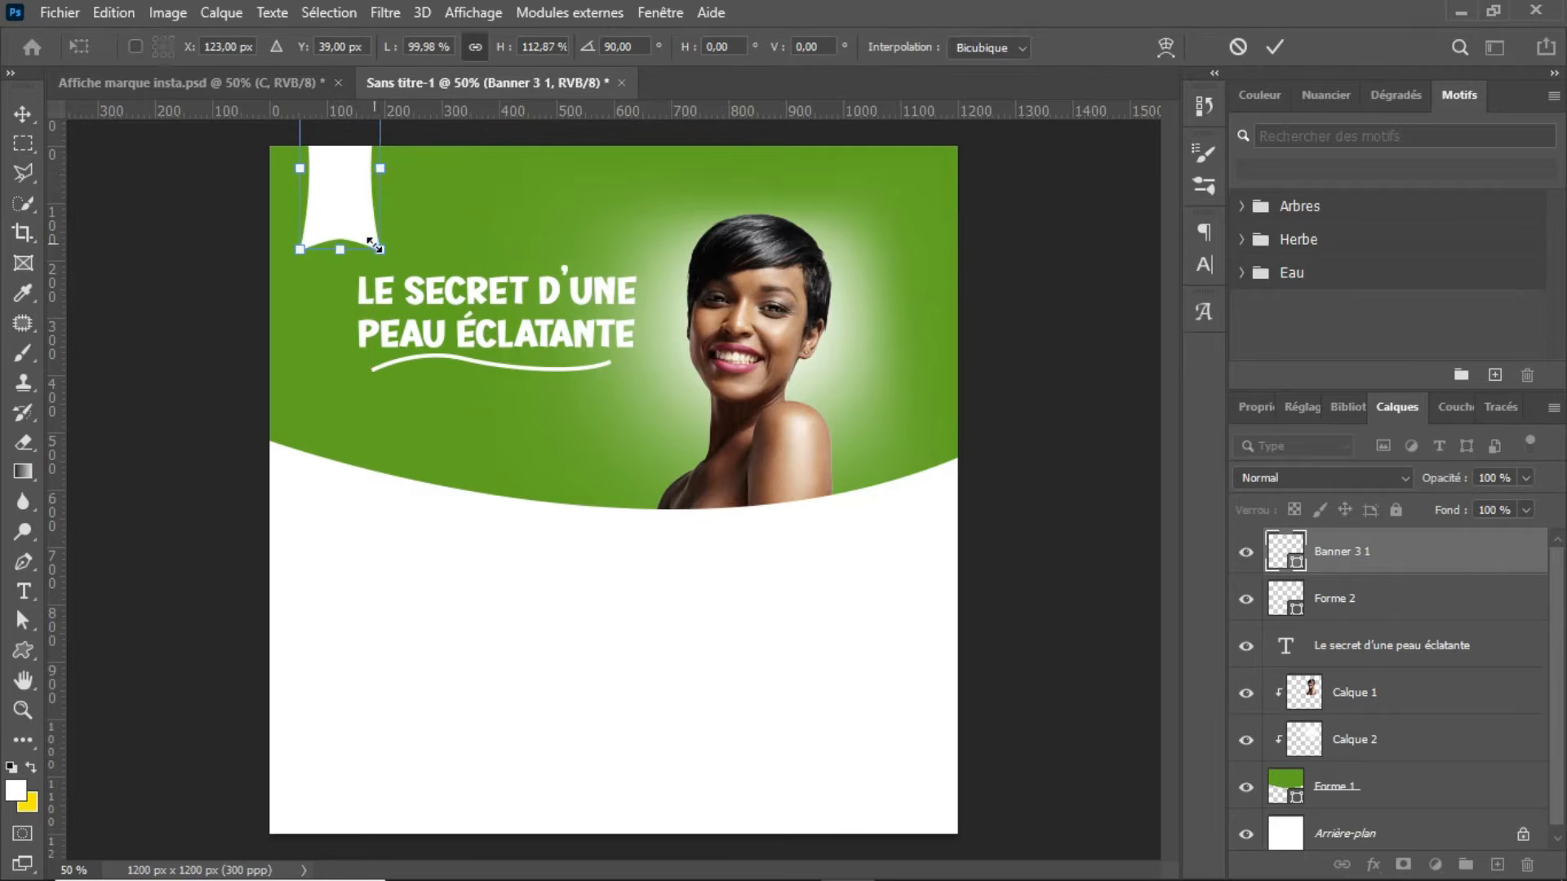
key(Return)
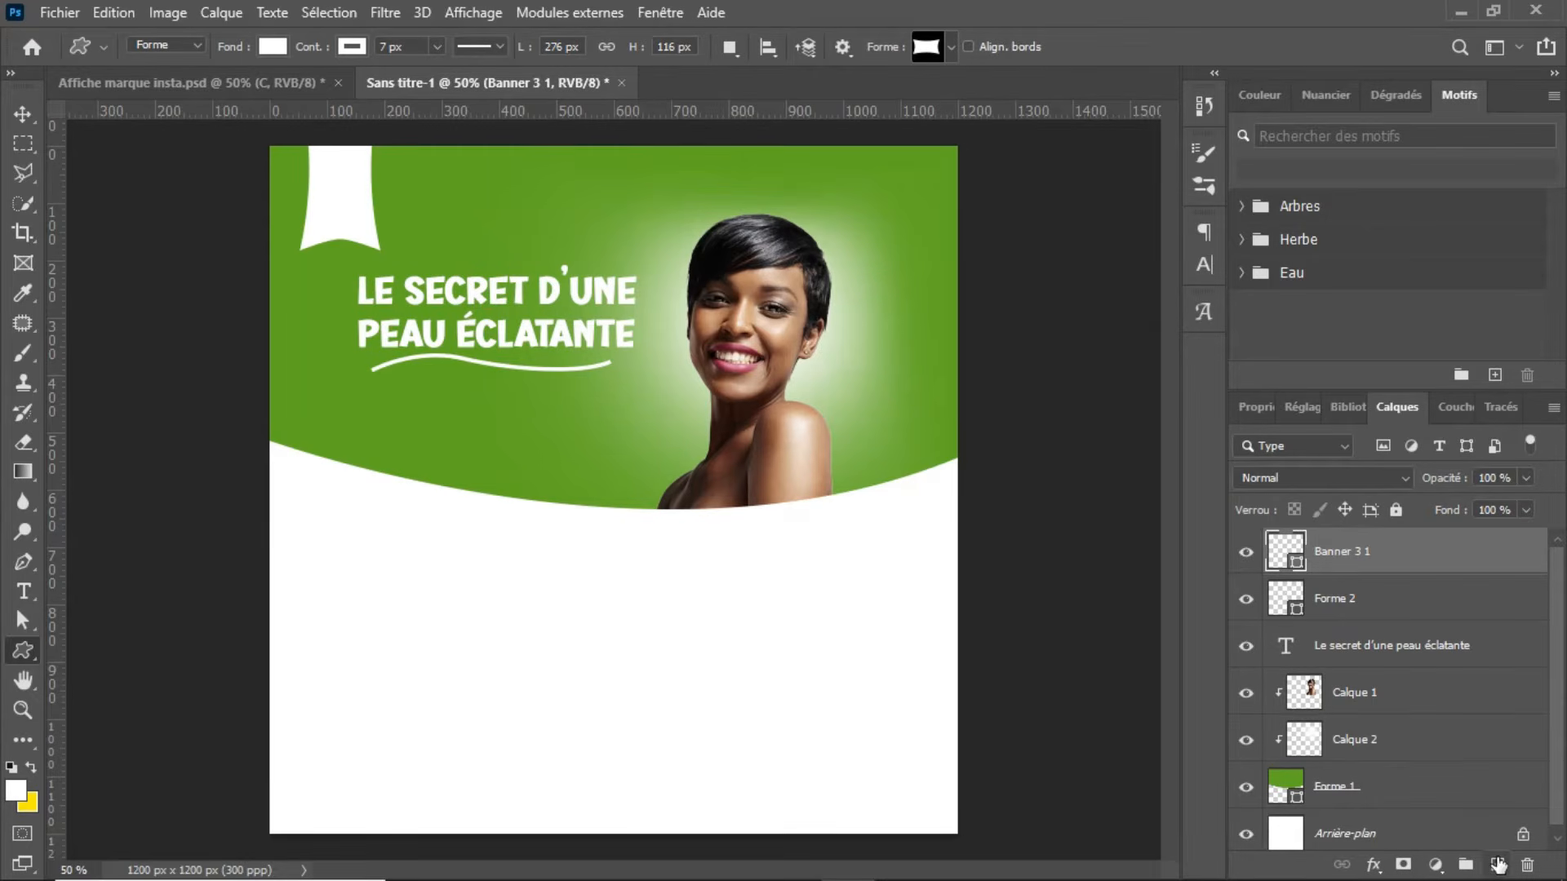
Step: Add a layer and set up the Vertical Type tool with the background green #5d991f sampled as text colour
click(1498, 867)
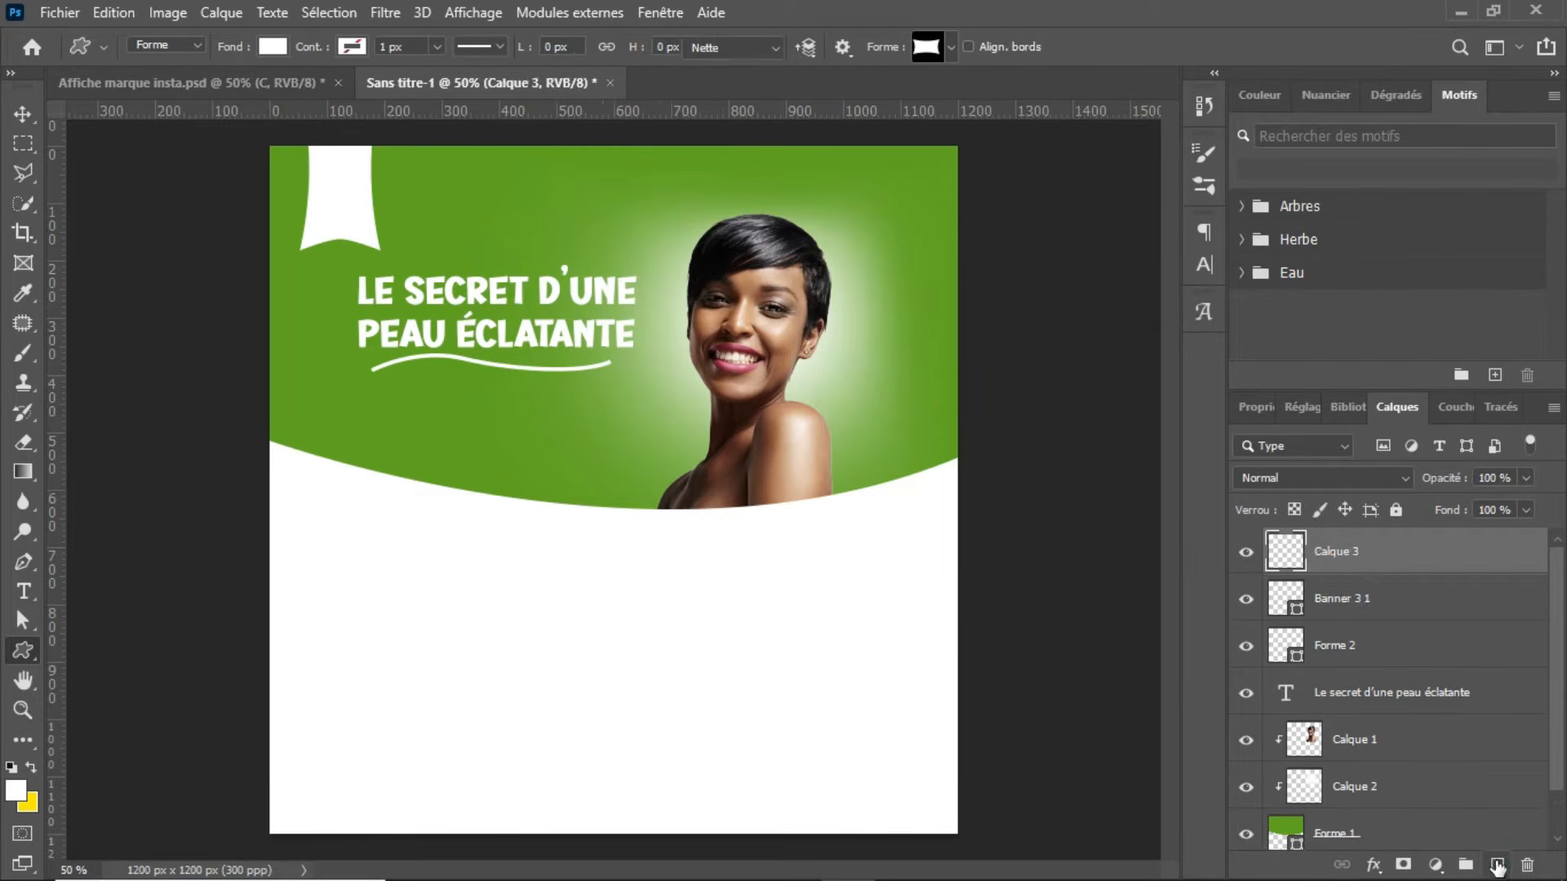
key(t)
right_click(24, 593)
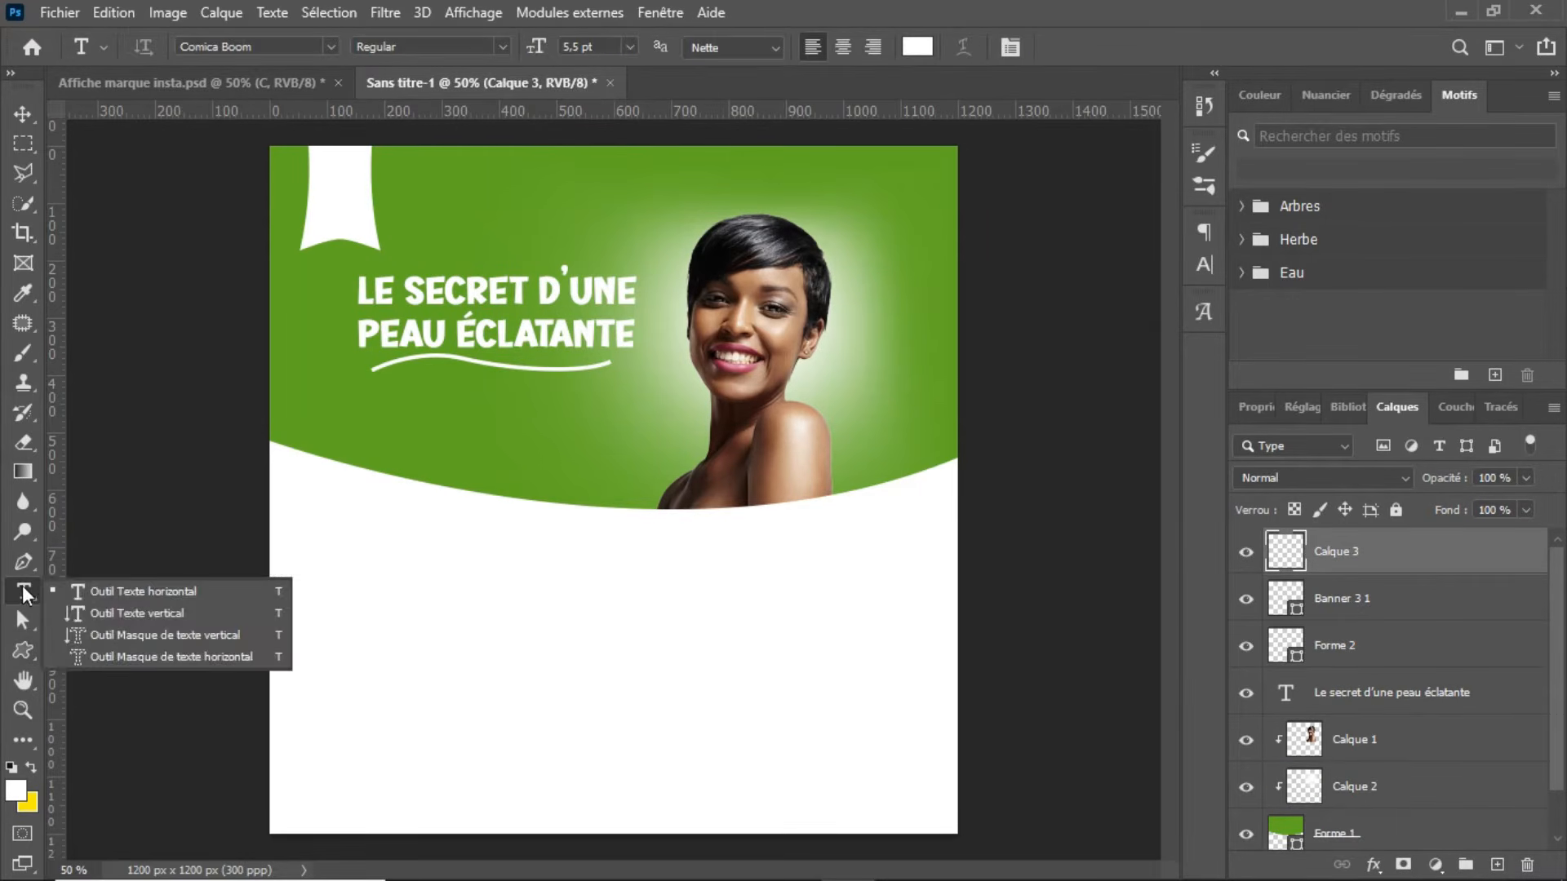
click(90, 616)
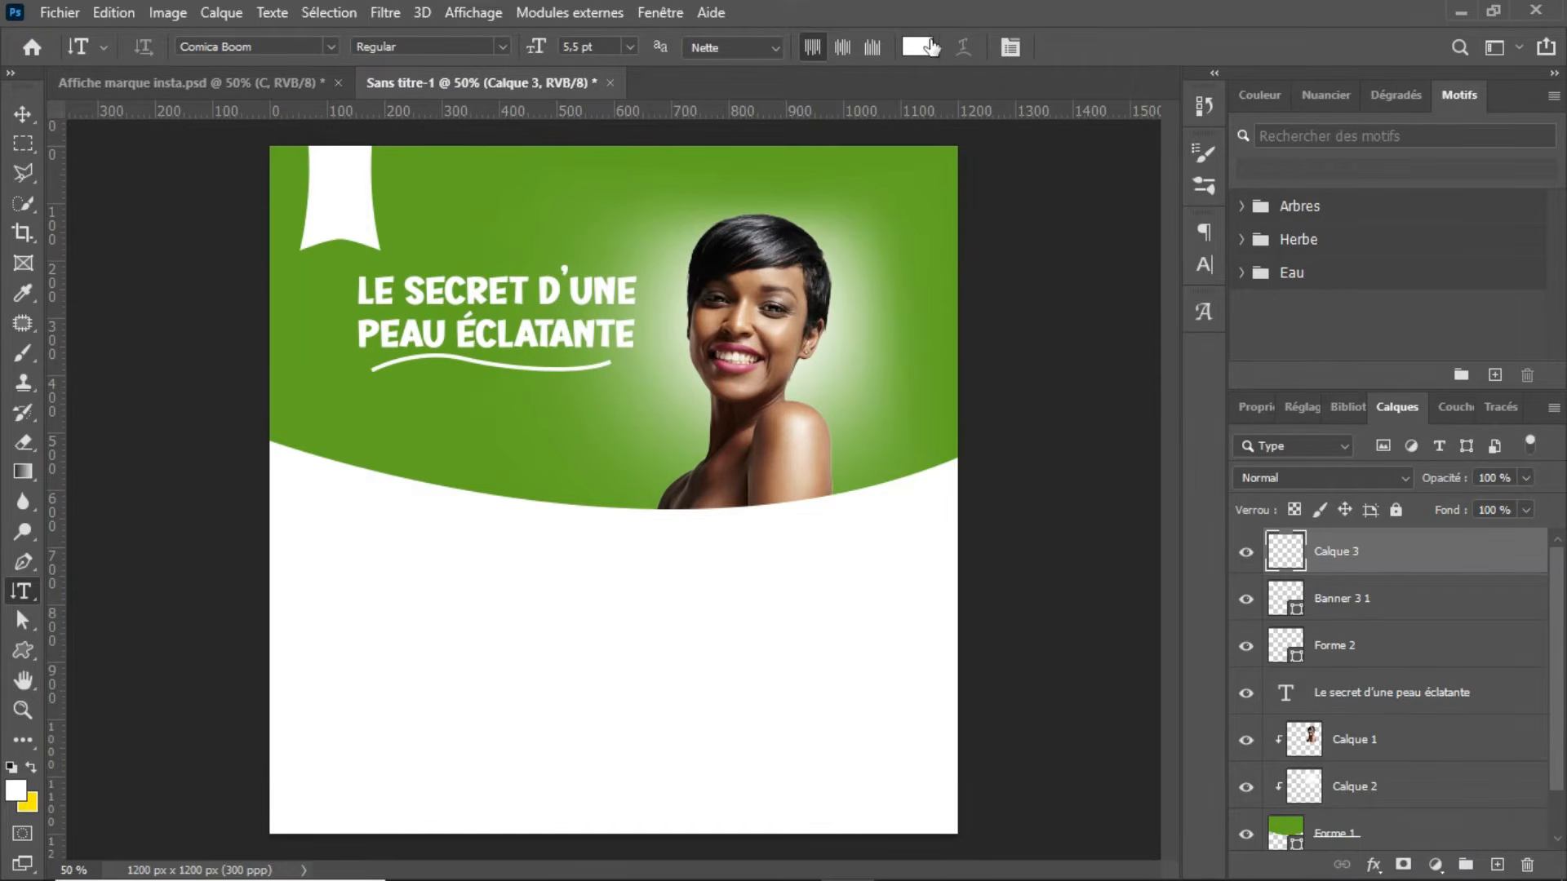
click(918, 46)
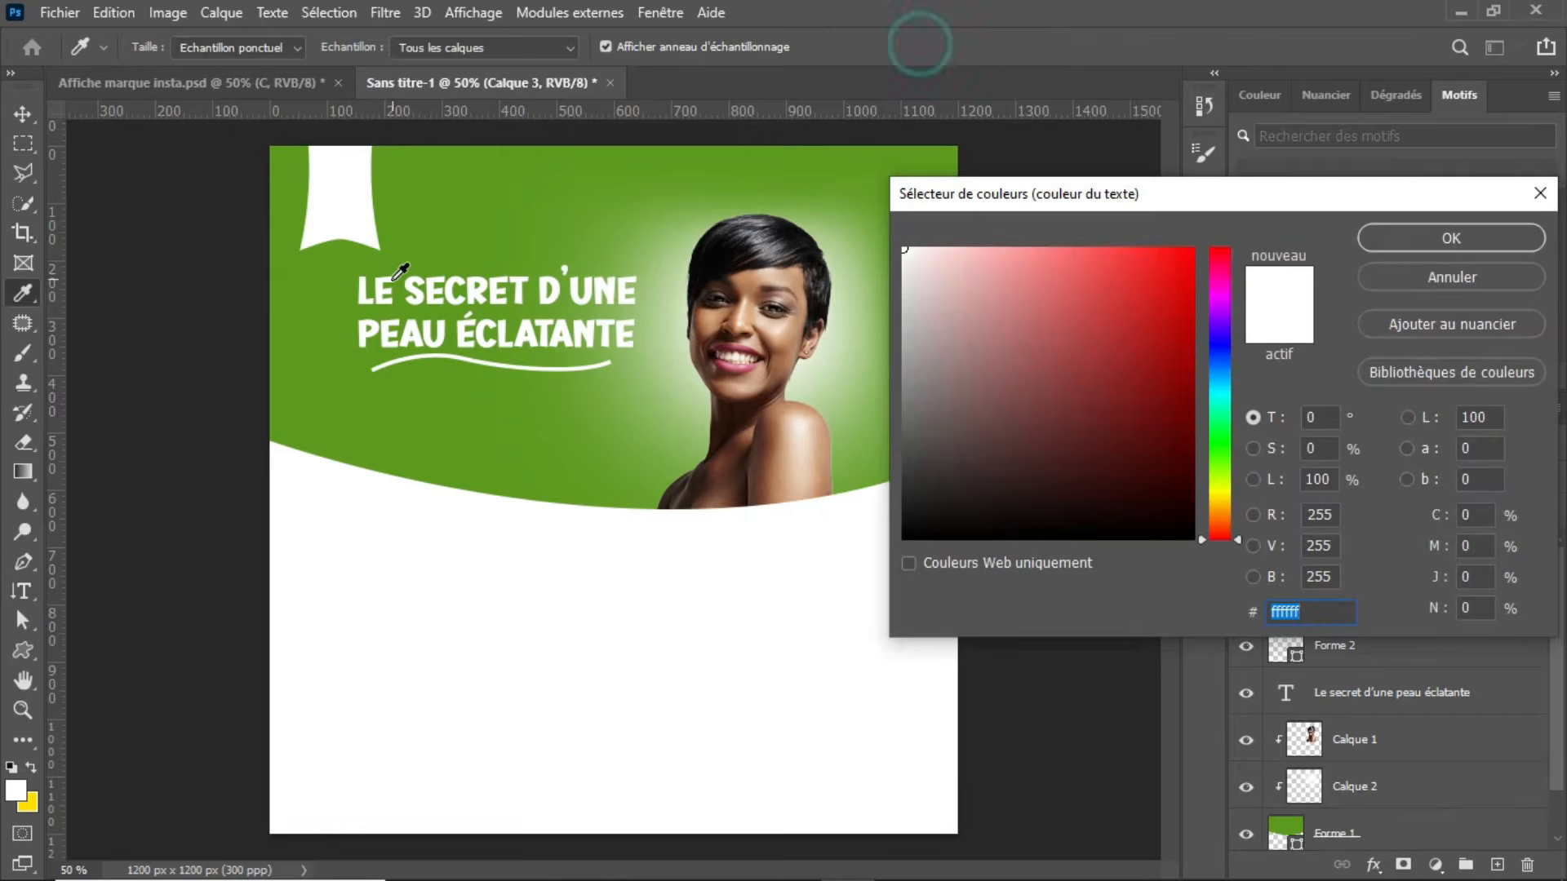
click(317, 289)
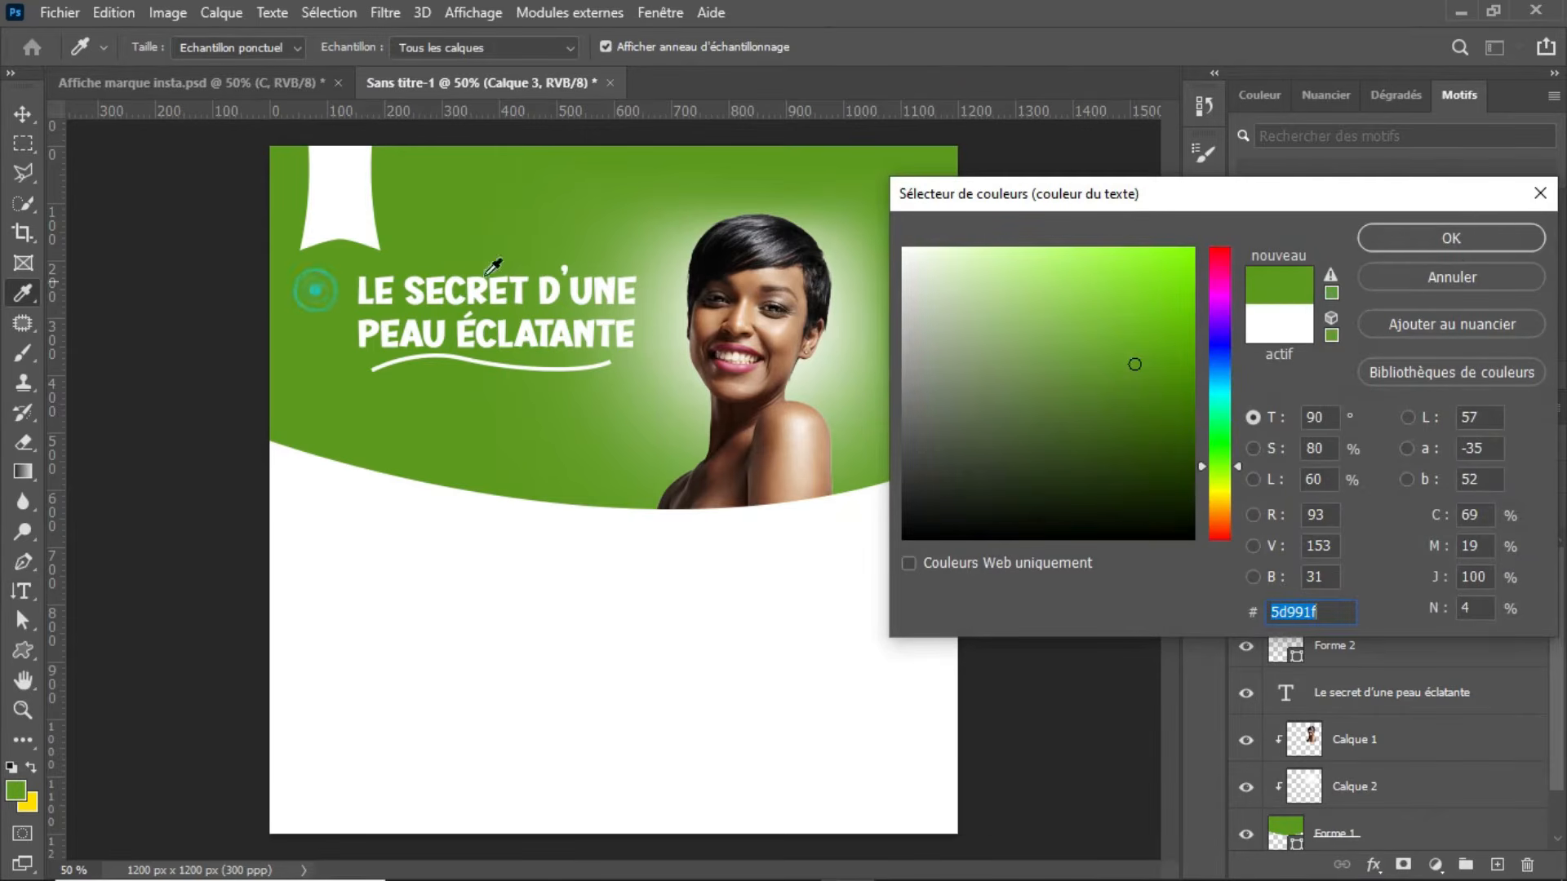
click(1461, 240)
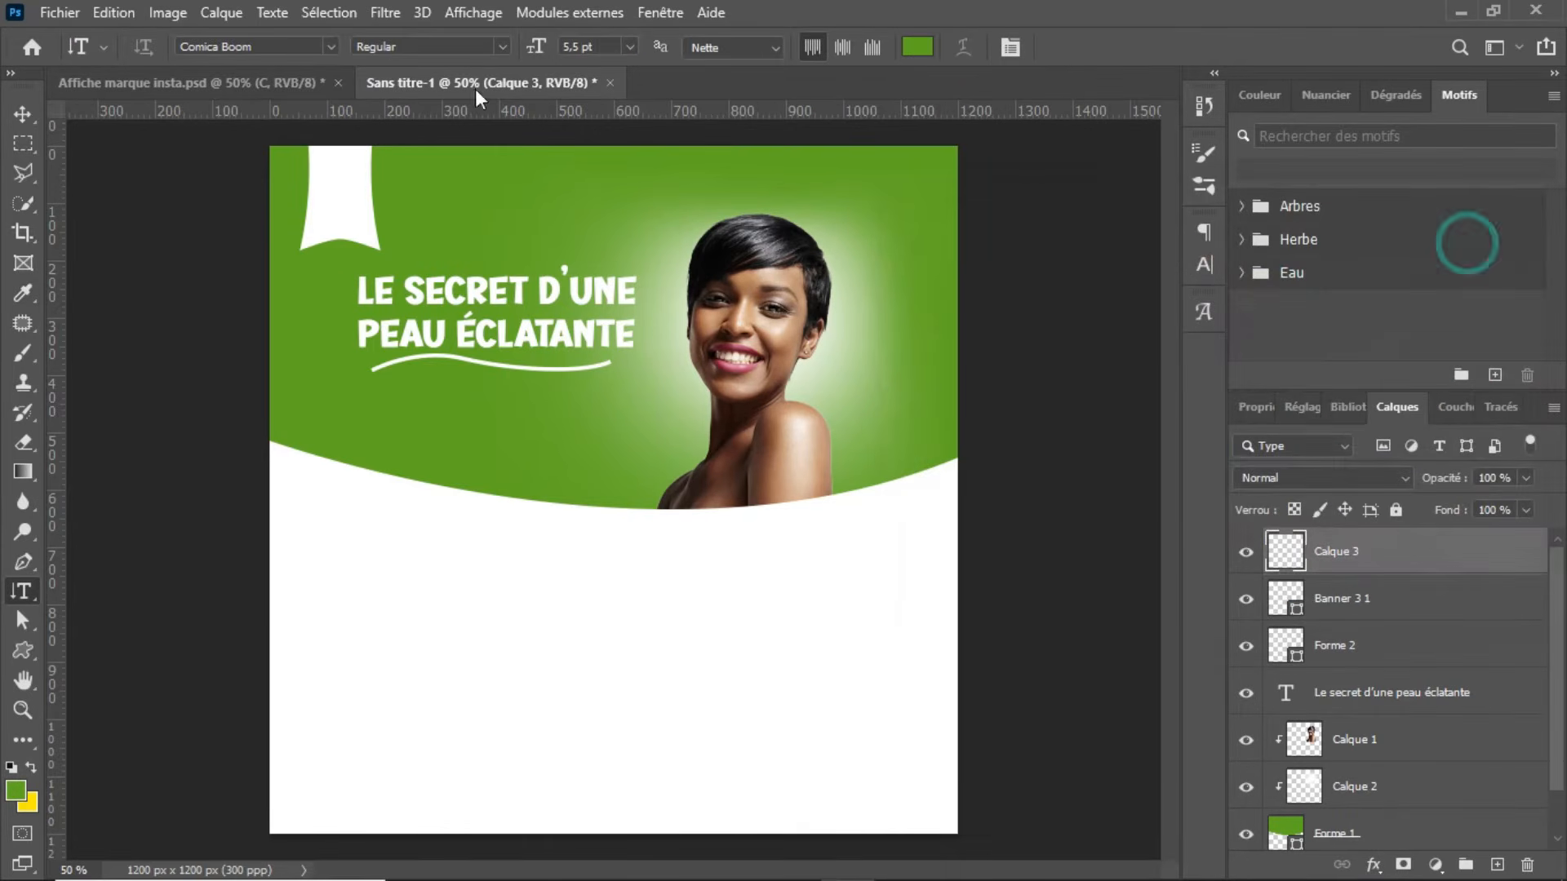
Step: Write OFFRE vertically on the white banner and scale the text to about 118%
click(335, 154)
key(BackSpace)
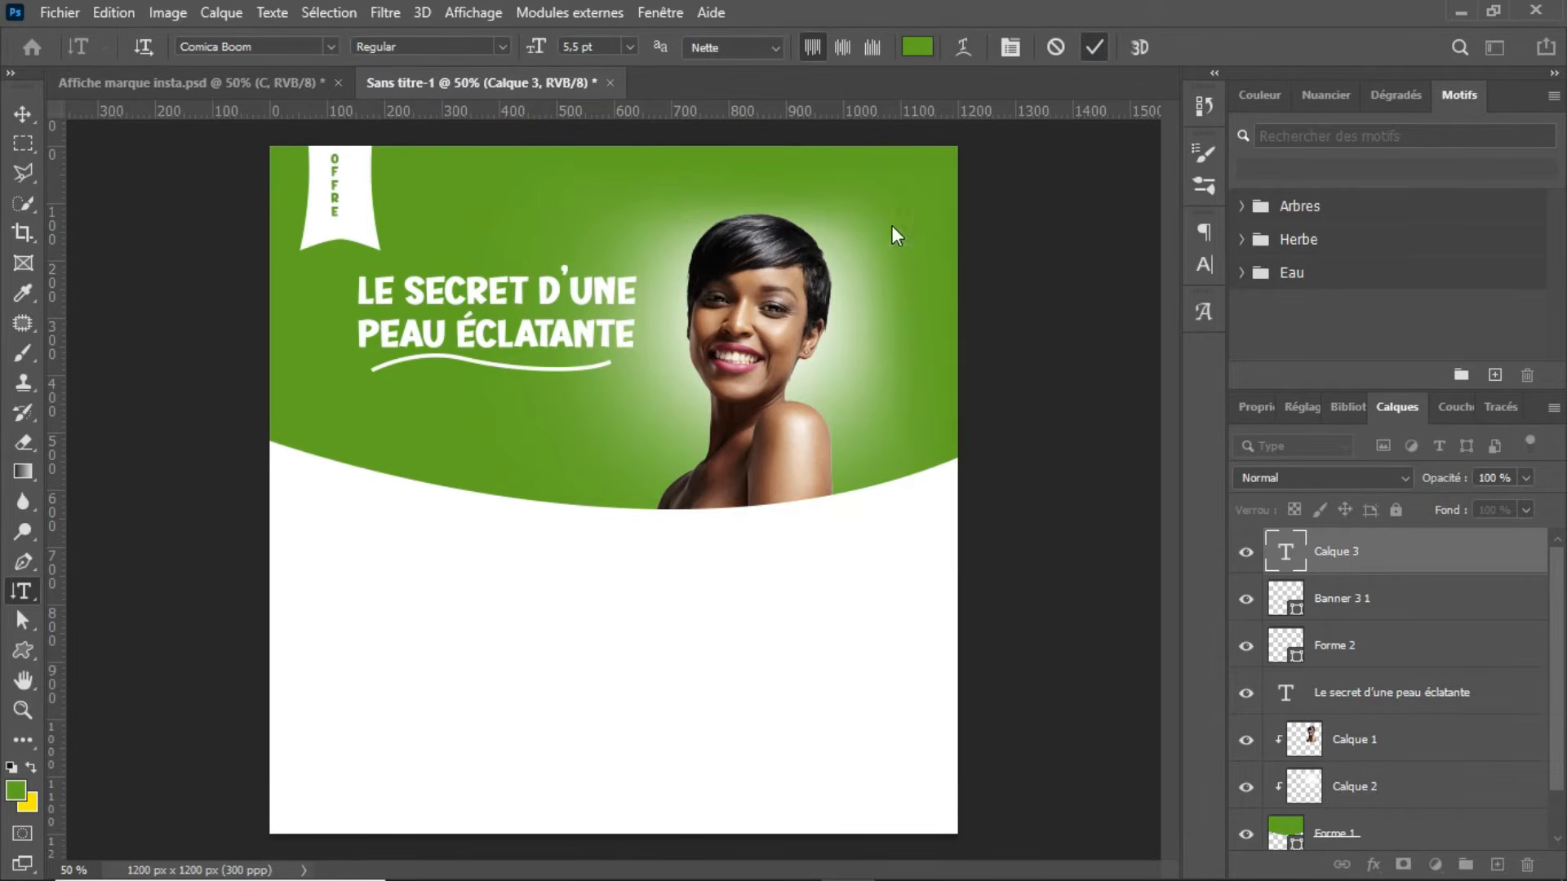
key(ctrl+t)
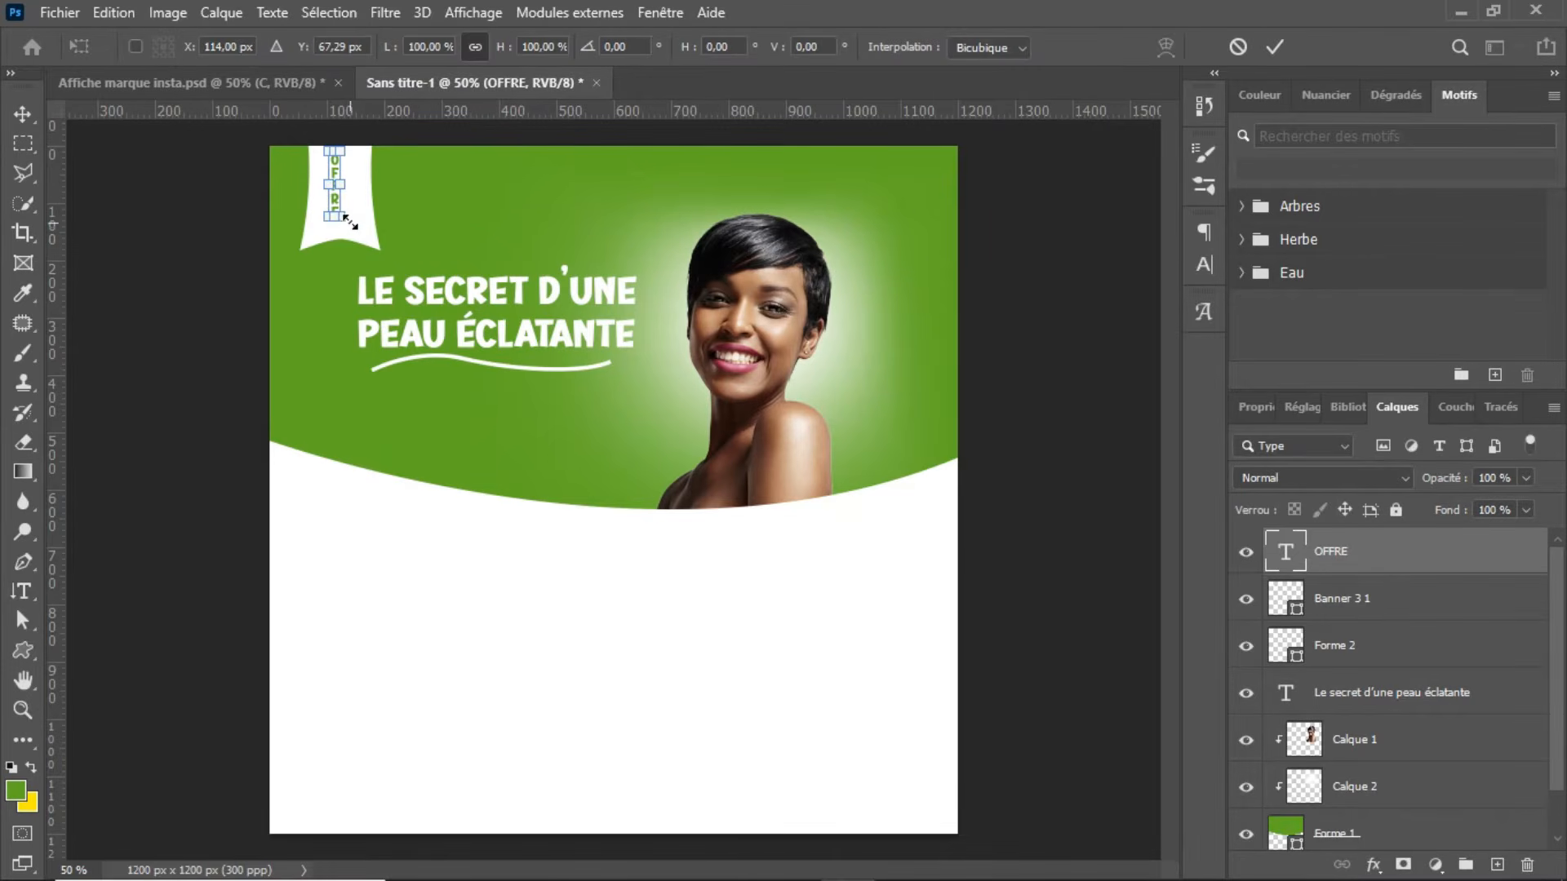
drag(343, 219, 357, 232)
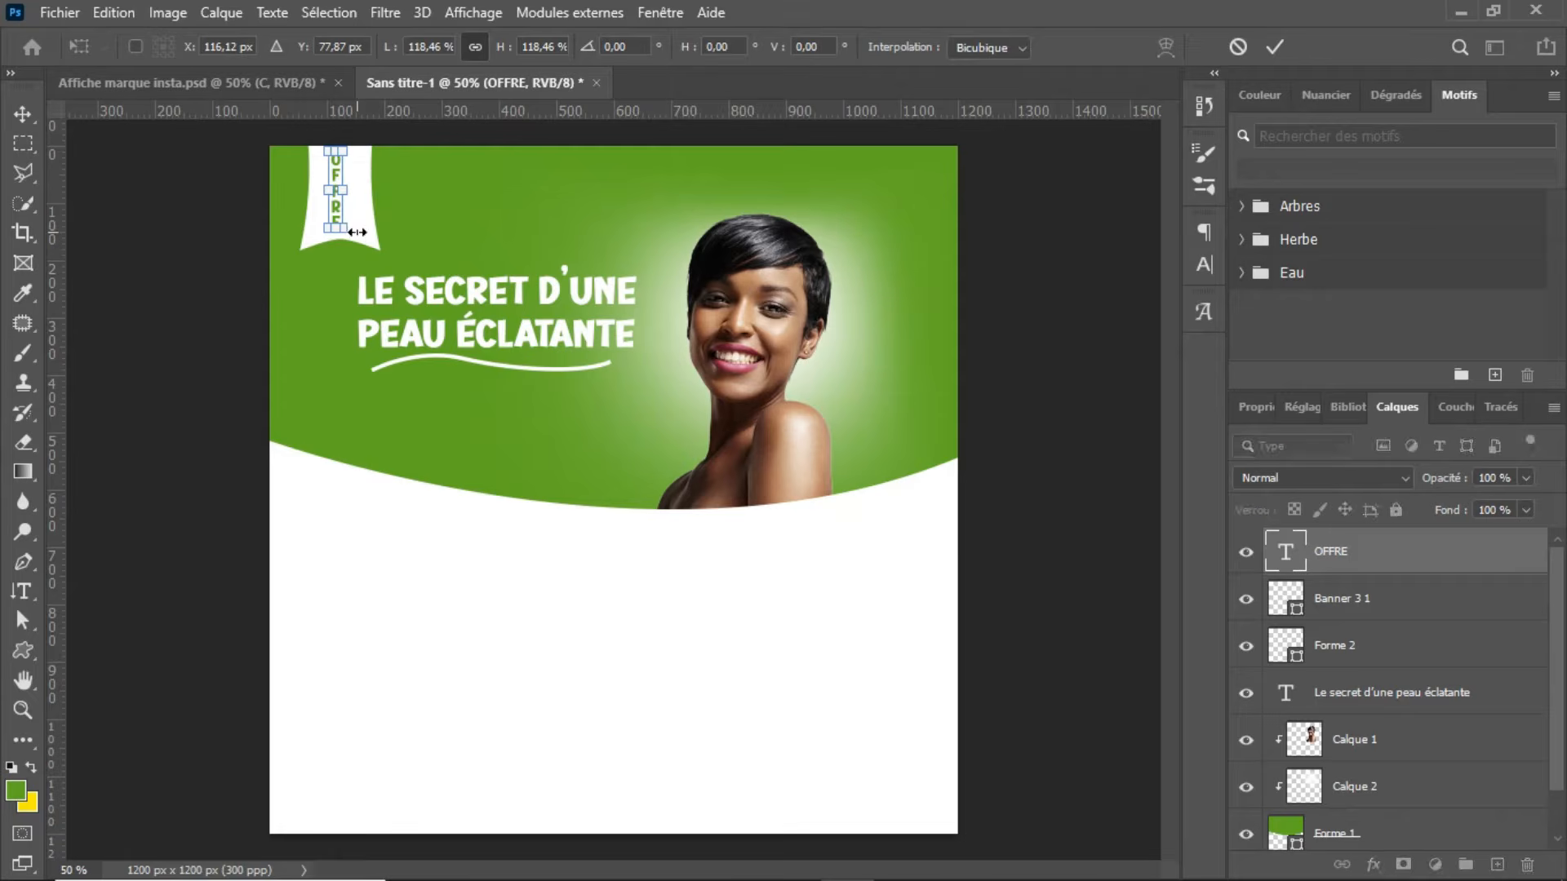
key(Return)
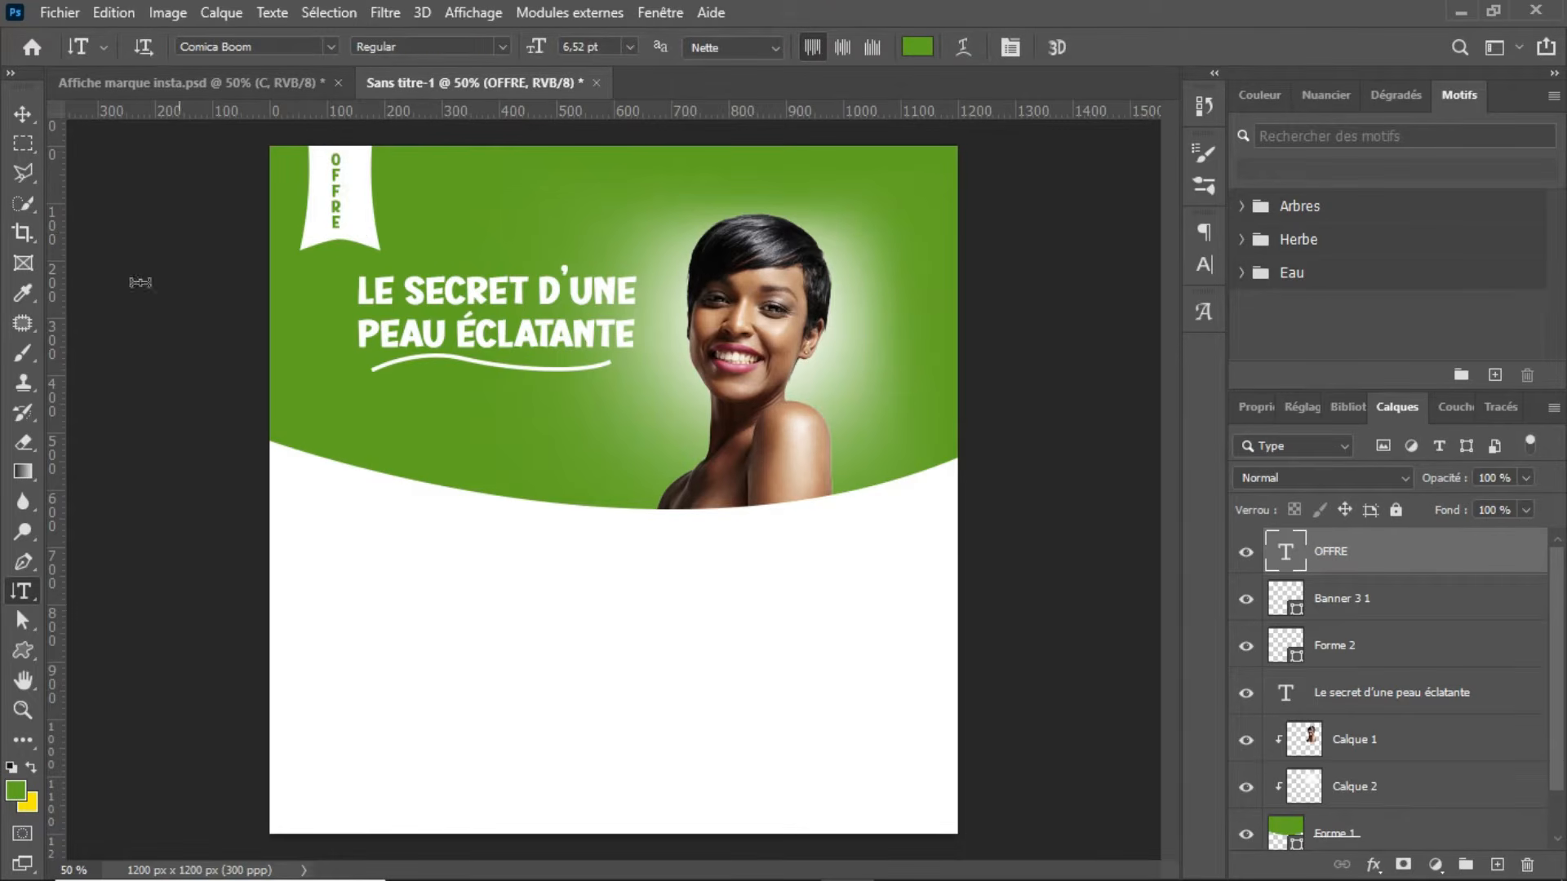
click(25, 114)
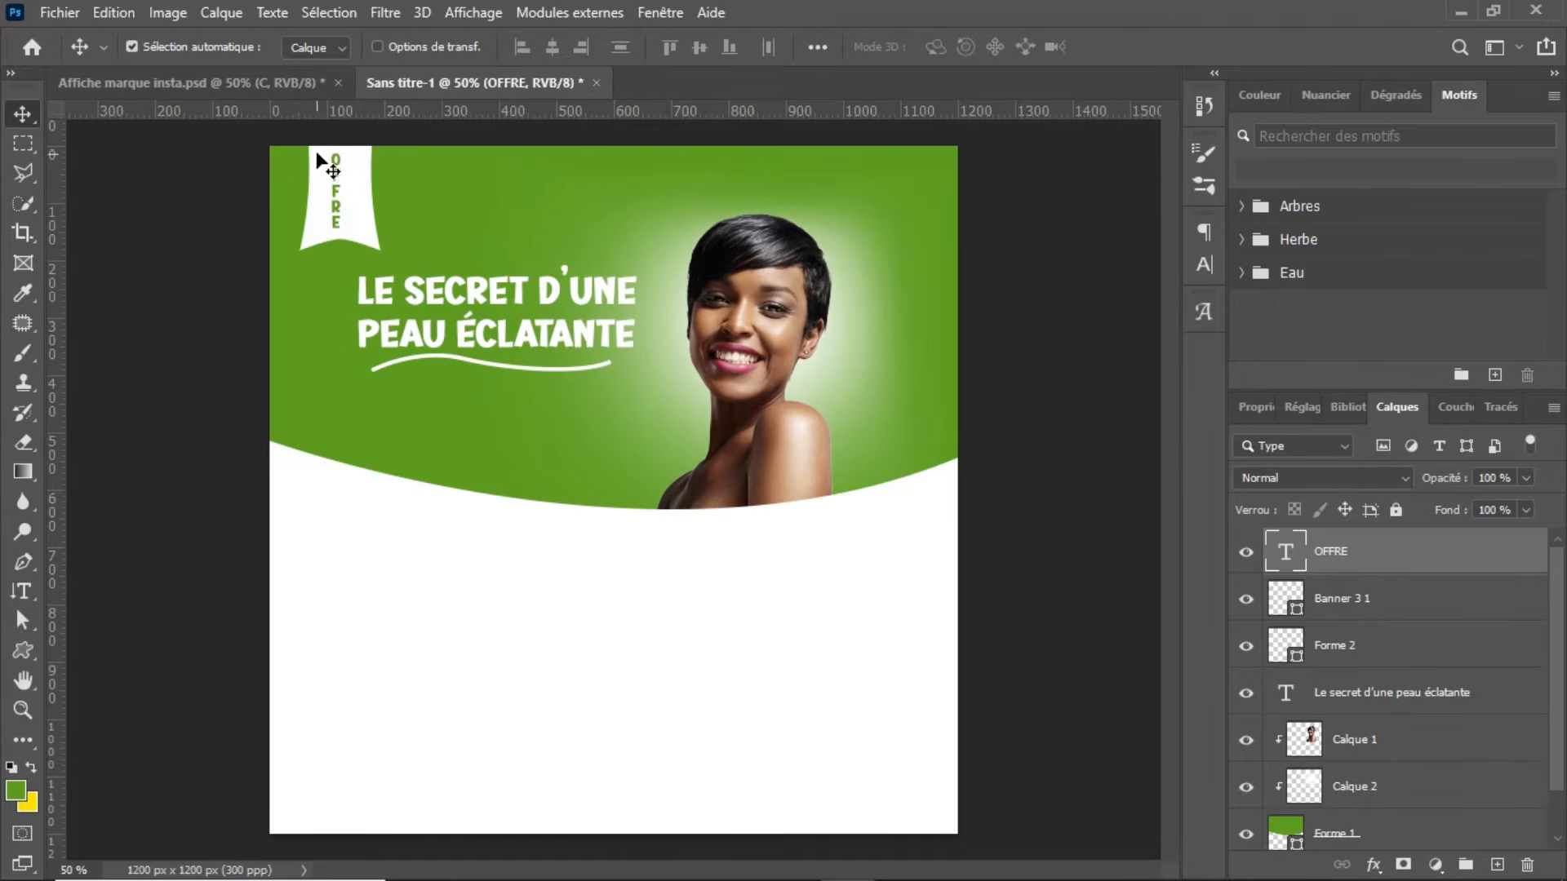
Step: In Affiche marque insta.psd, nudge the round salon logo towards the banner, examine it up close, and return to Sans titre-1
click(291, 91)
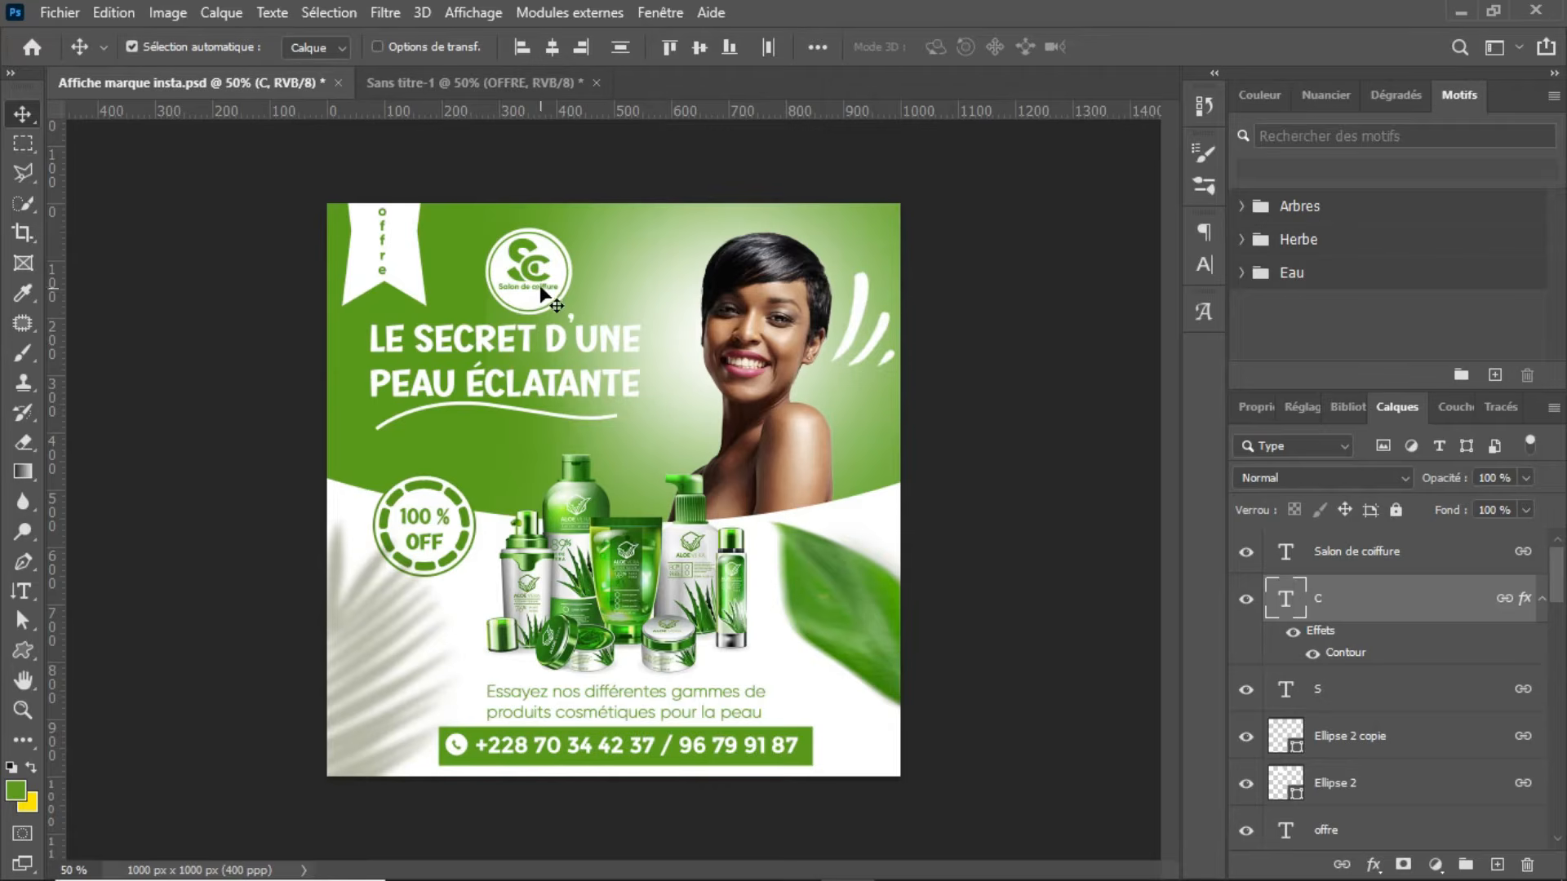
drag(544, 284, 528, 274)
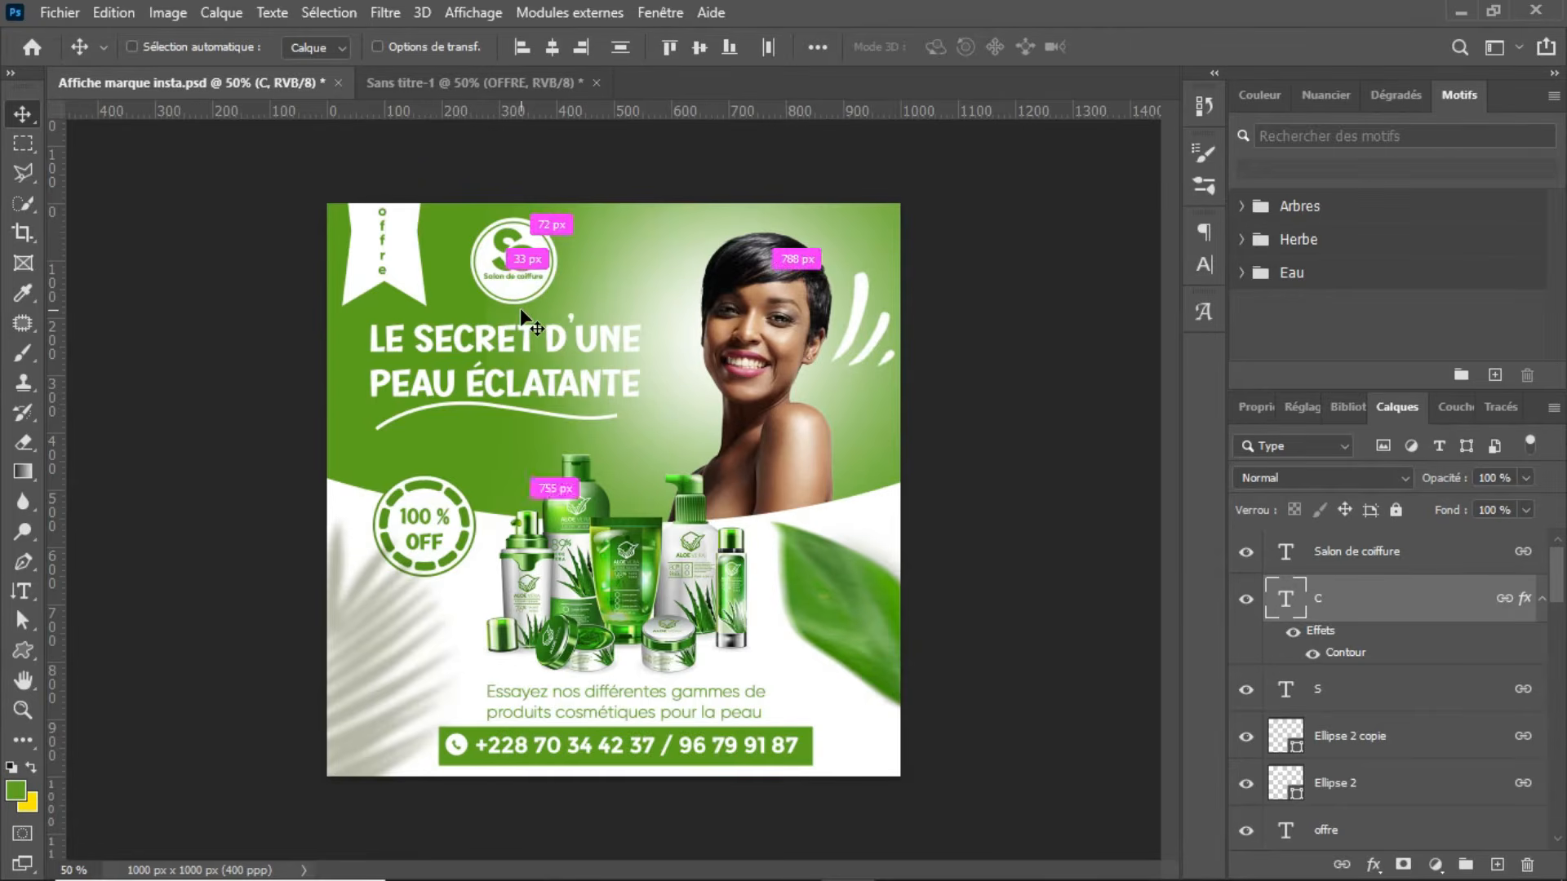
key(ctrl+plus)
key(ctrl+plus)
key(ctrl+plus)
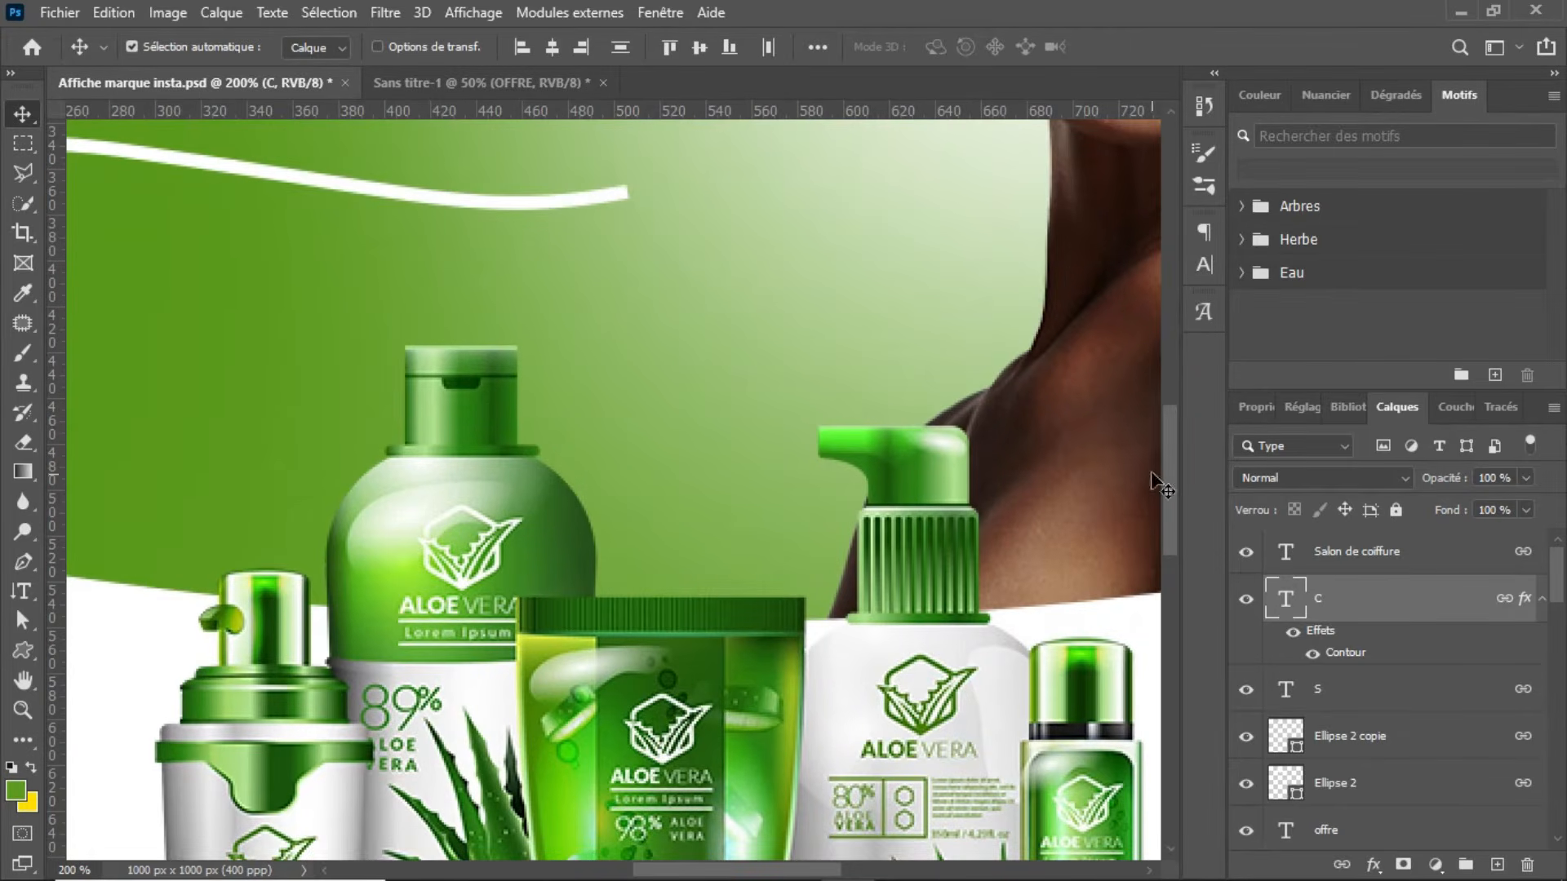
drag(1168, 482, 1162, 335)
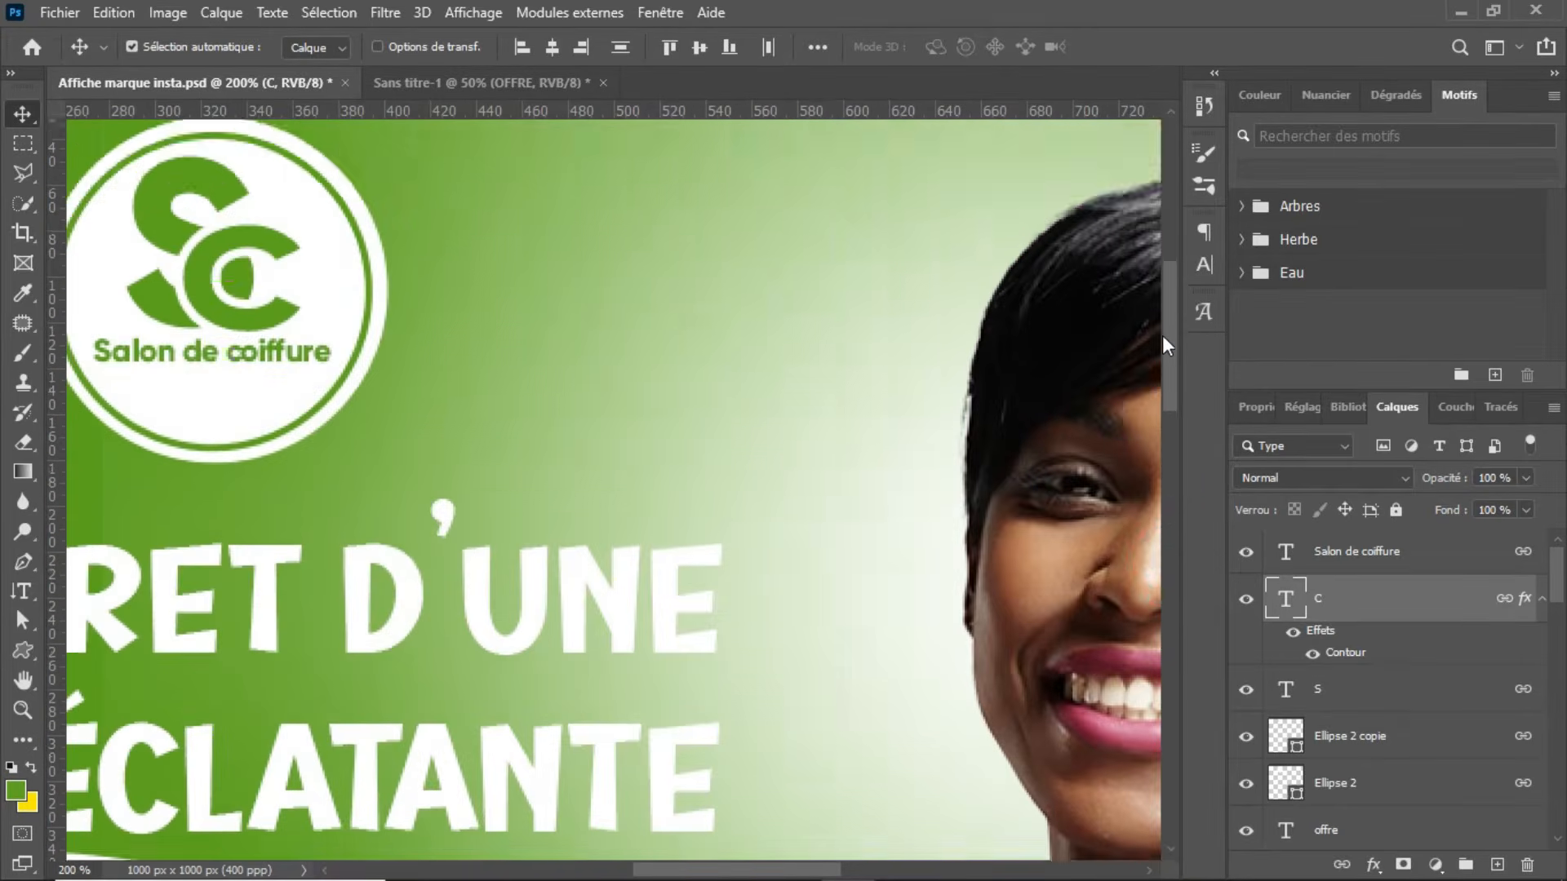
drag(775, 872, 730, 872)
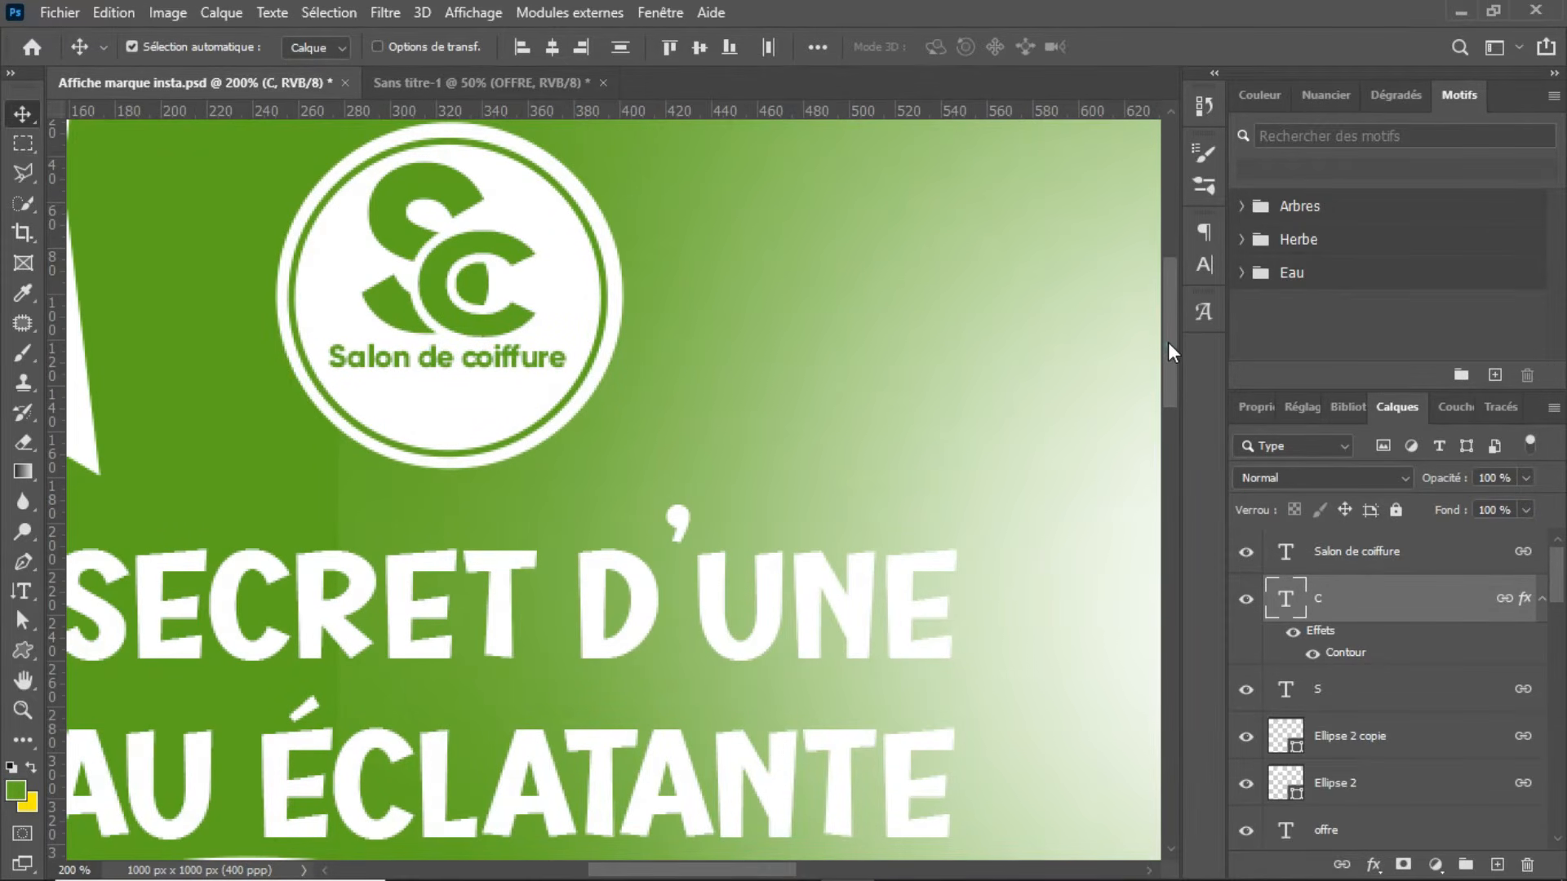
drag(1168, 341, 1171, 317)
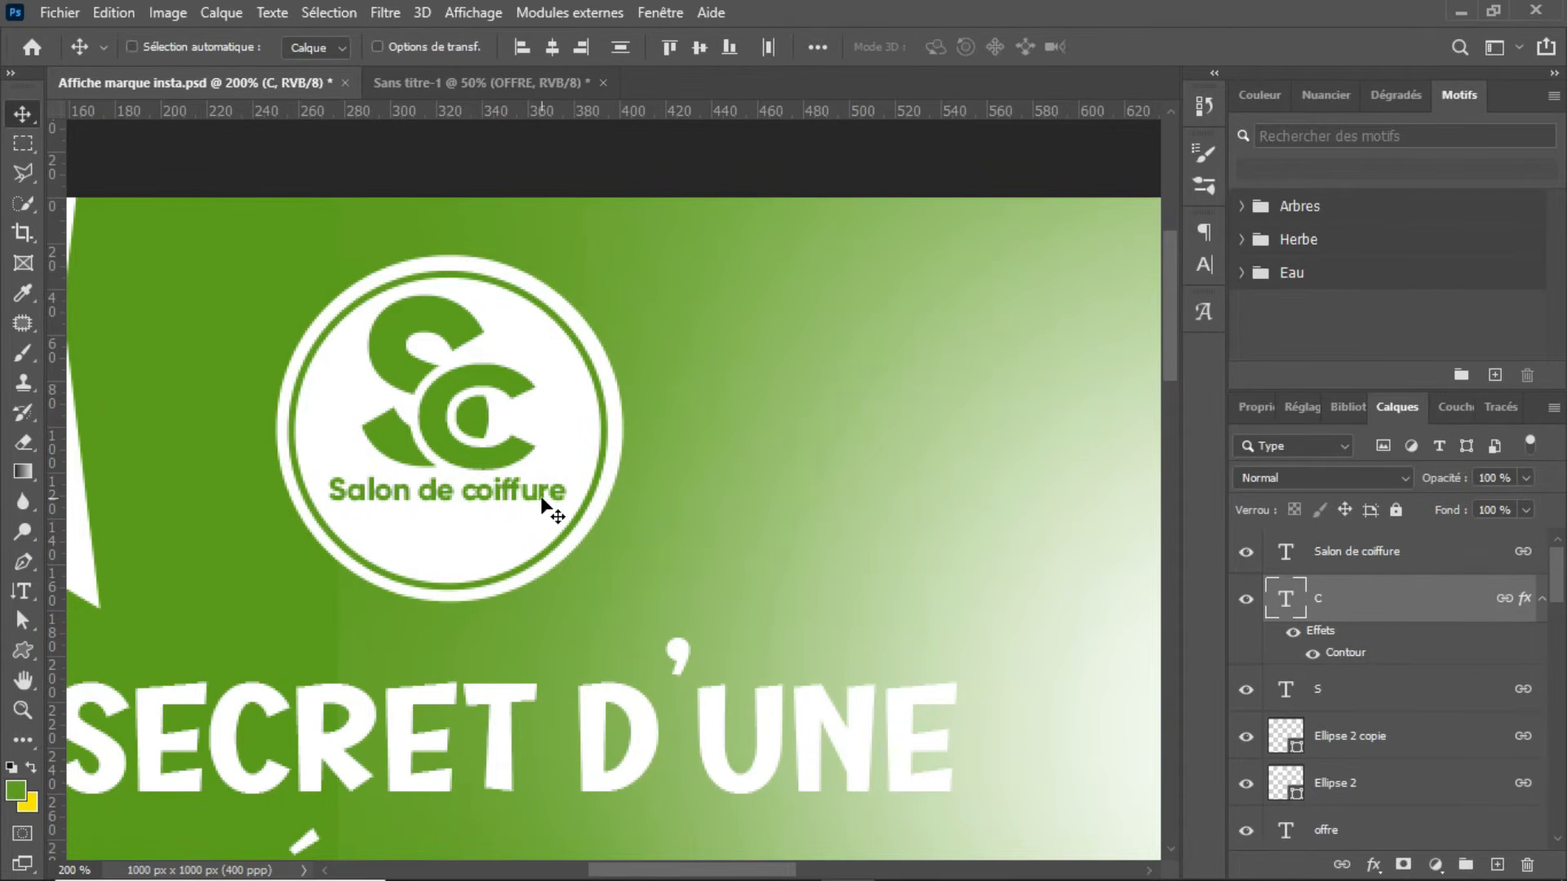
key(ctrl+minus)
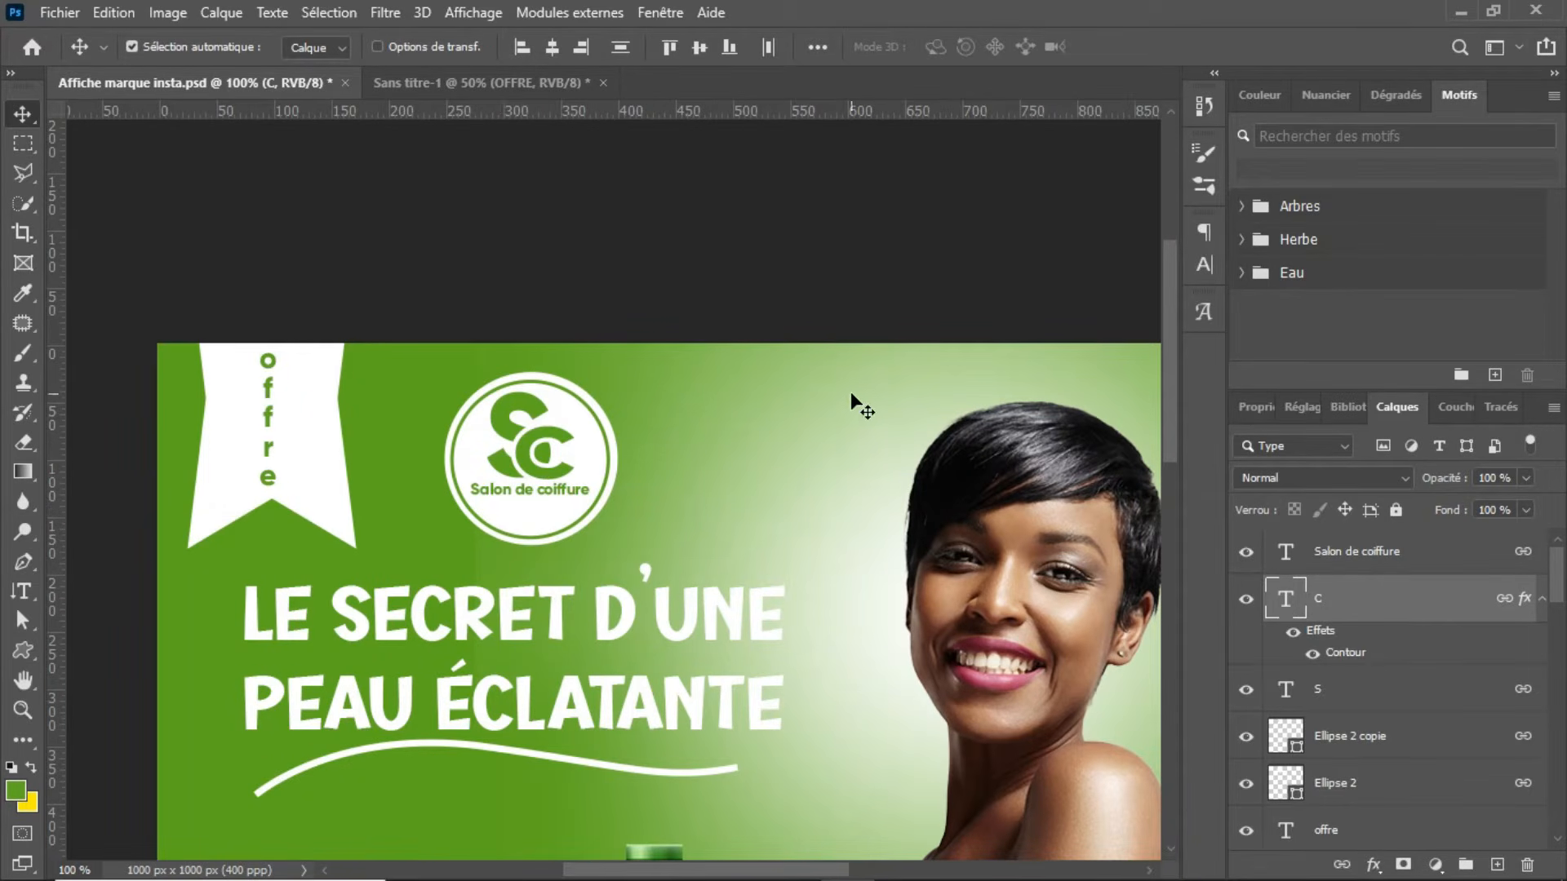
key(ctrl+Tab)
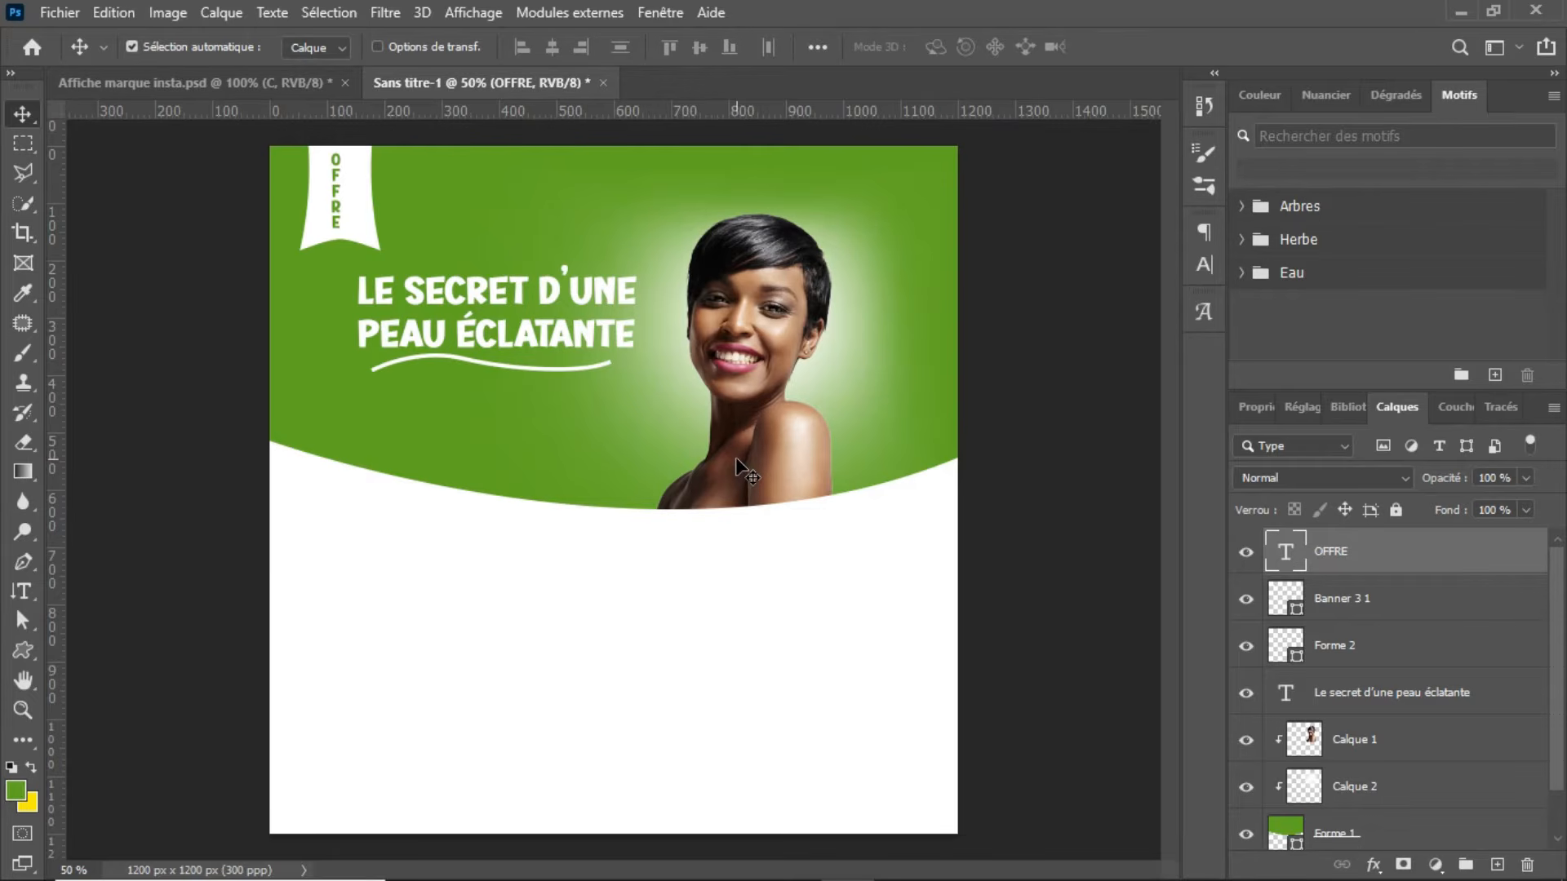
Step: Create a new 1080 × 1080 px document at 300 pixels per inch with a white background
key(ctrl)
click(45, 15)
key(ctrl+n)
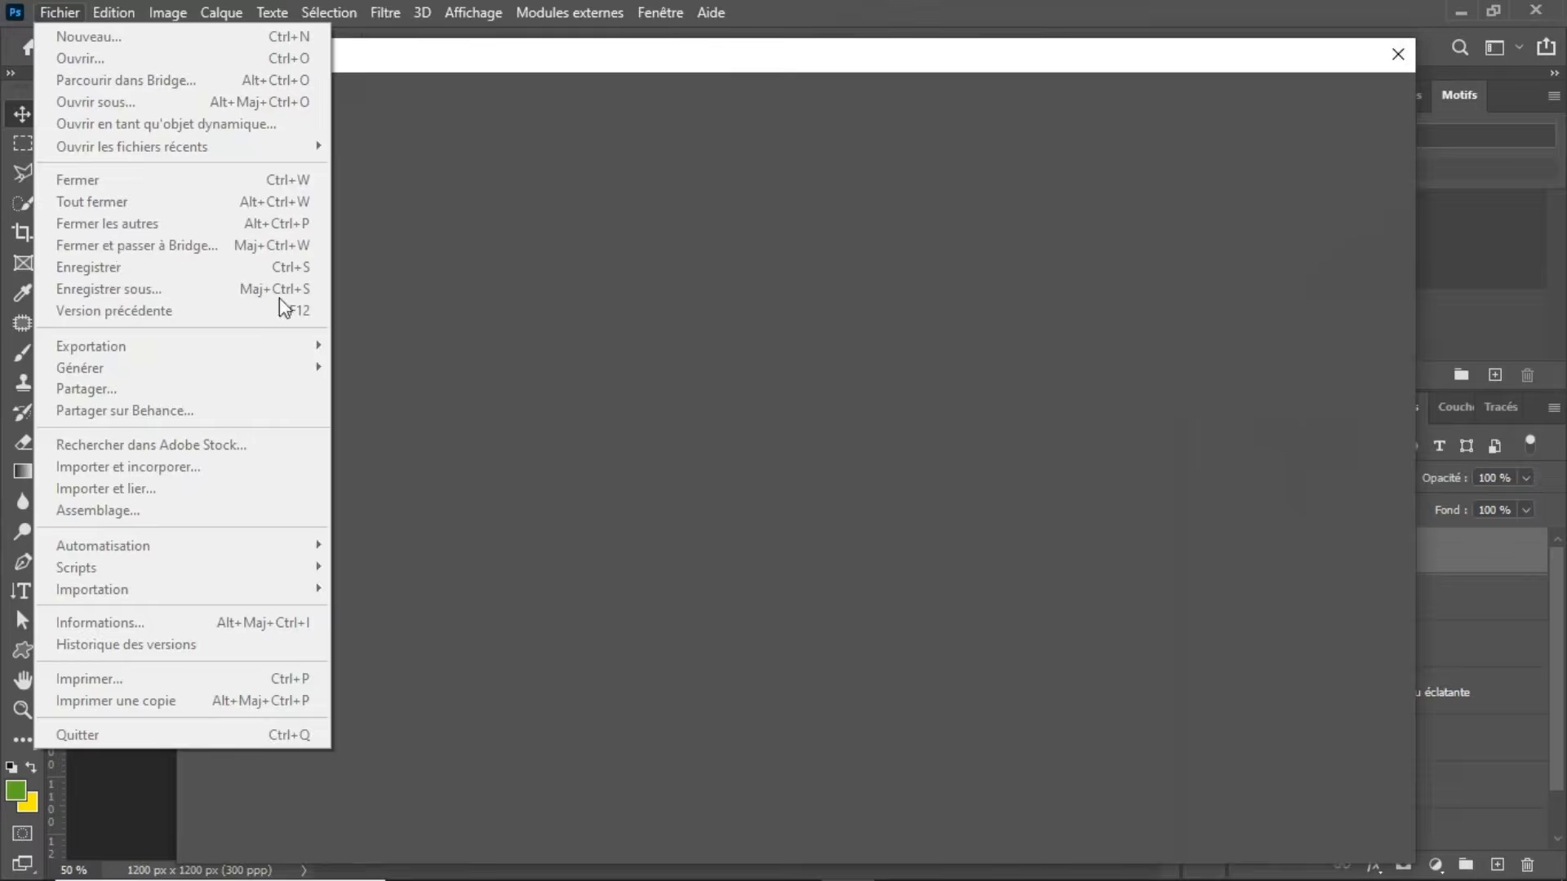
click(814, 210)
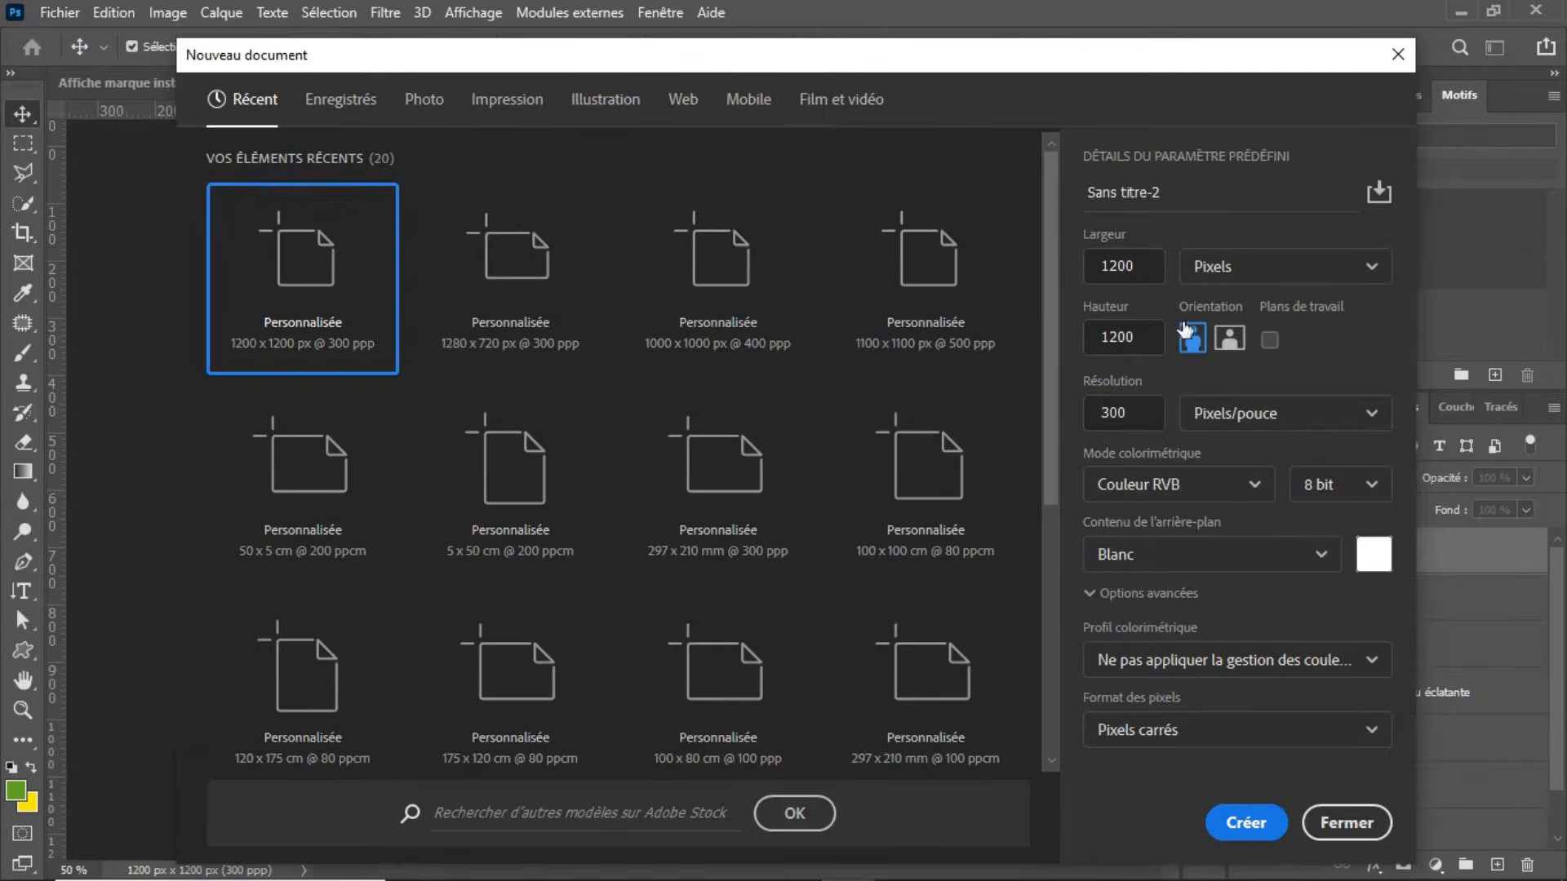
double_click(1140, 334)
text(1080)
click(1135, 270)
double_click(1135, 265)
text(10)
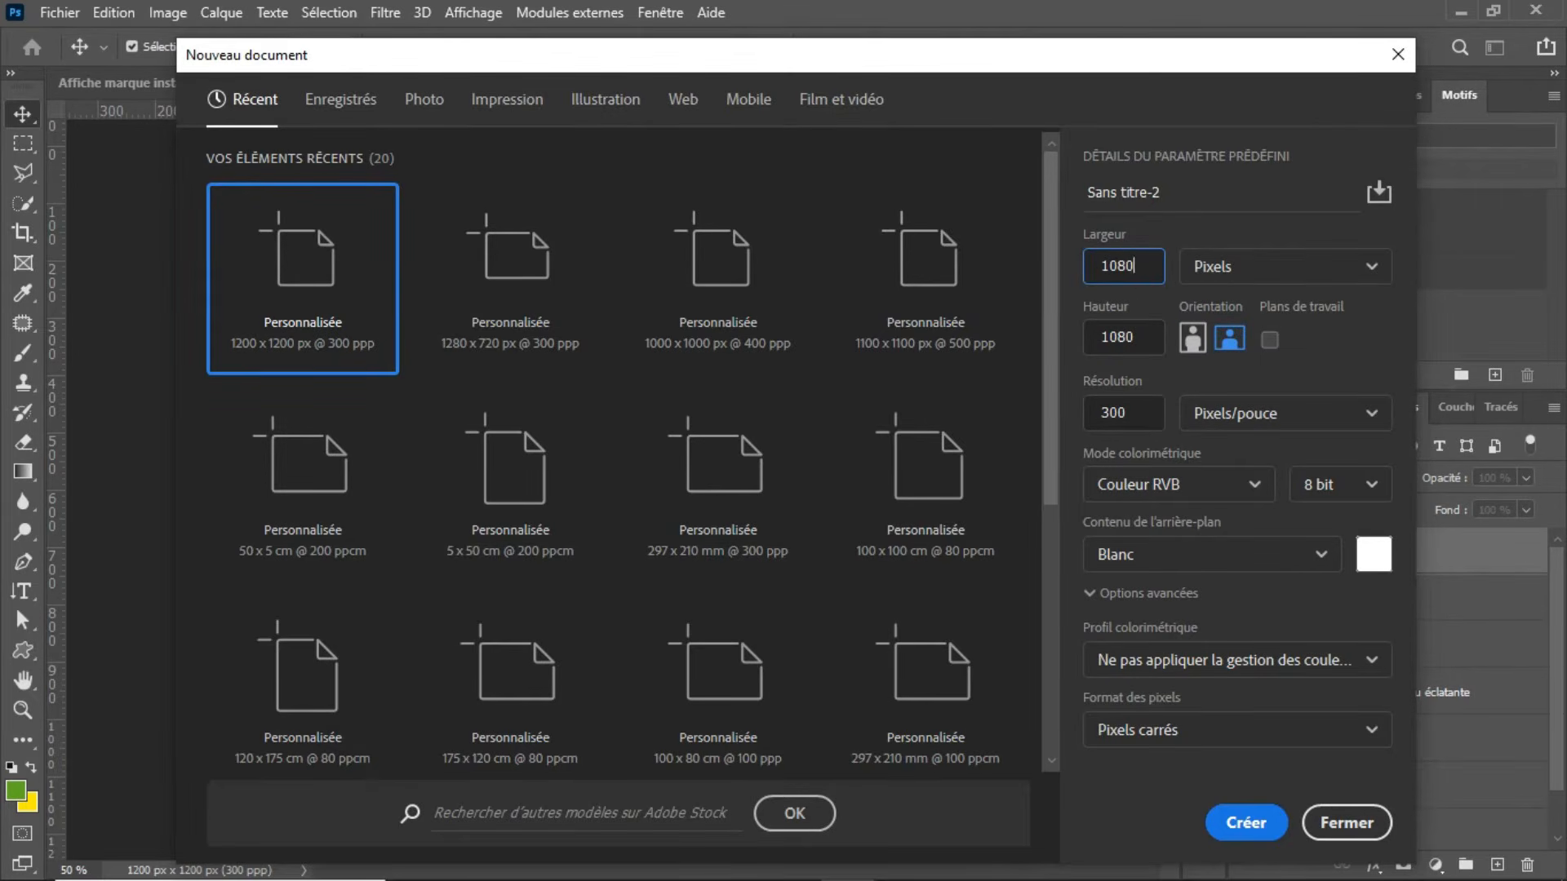
key(Return)
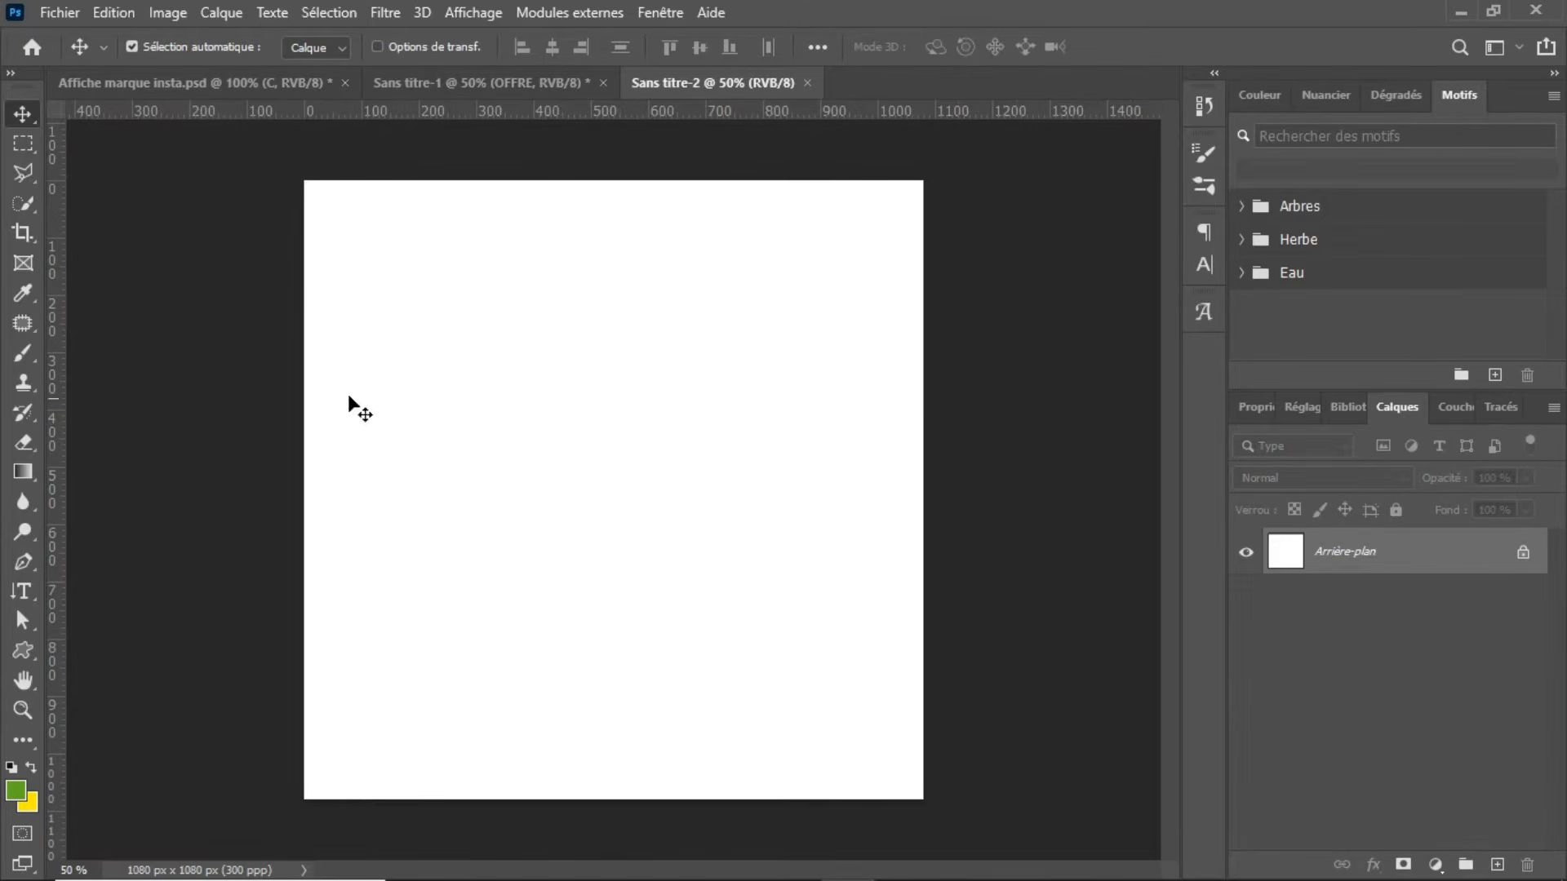
Step: Draw a green rectangle about 1174 × 1162 px with the Rectangle tool, covering the whole canvas
key(u)
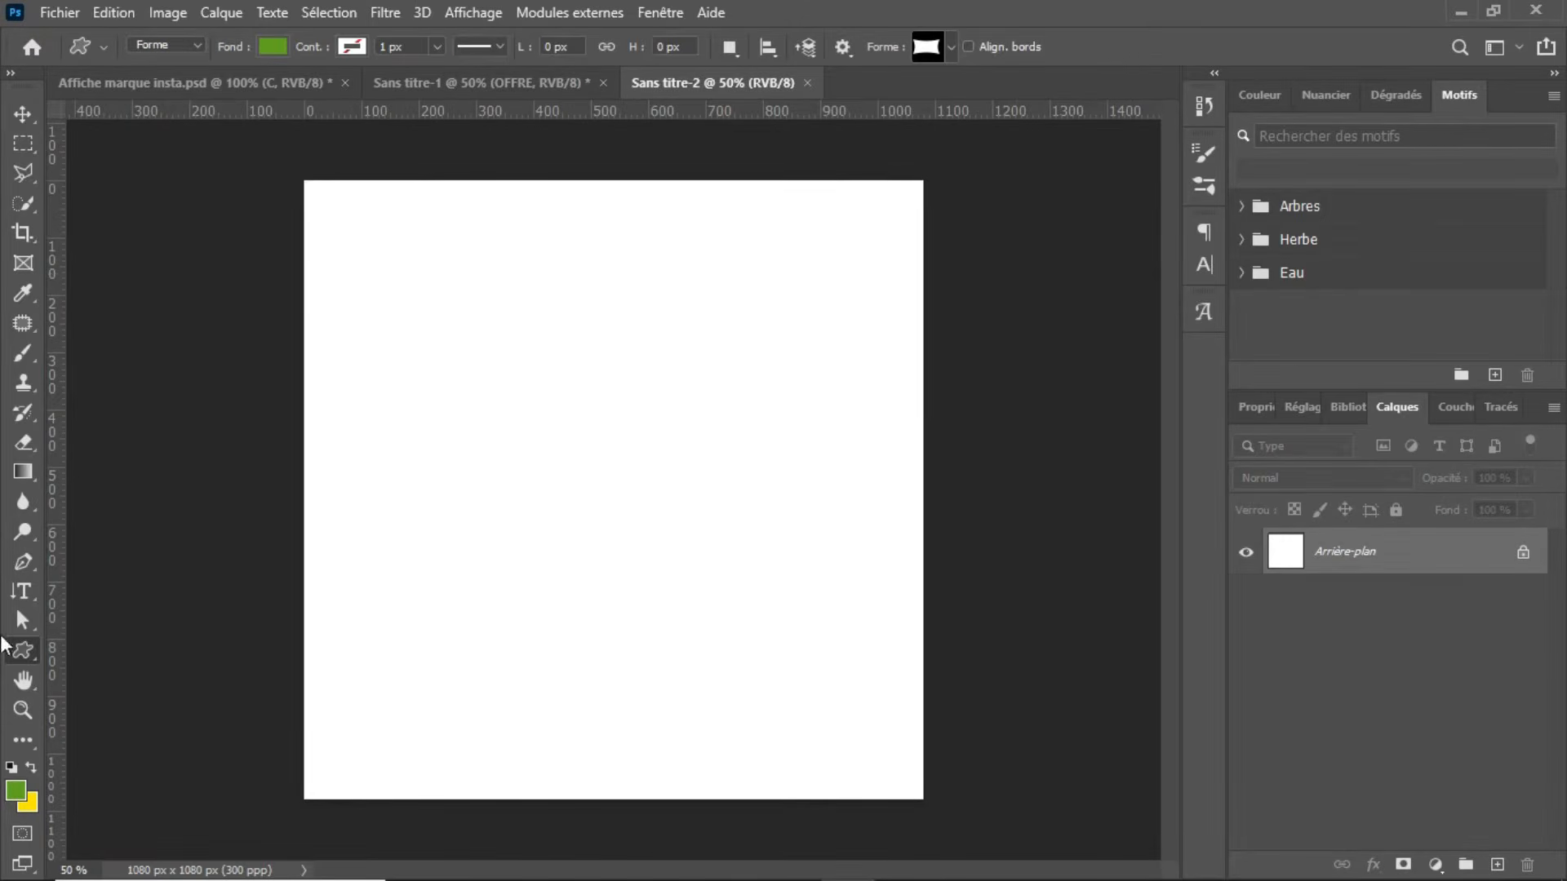
right_click(17, 650)
click(67, 651)
drag(280, 164, 953, 820)
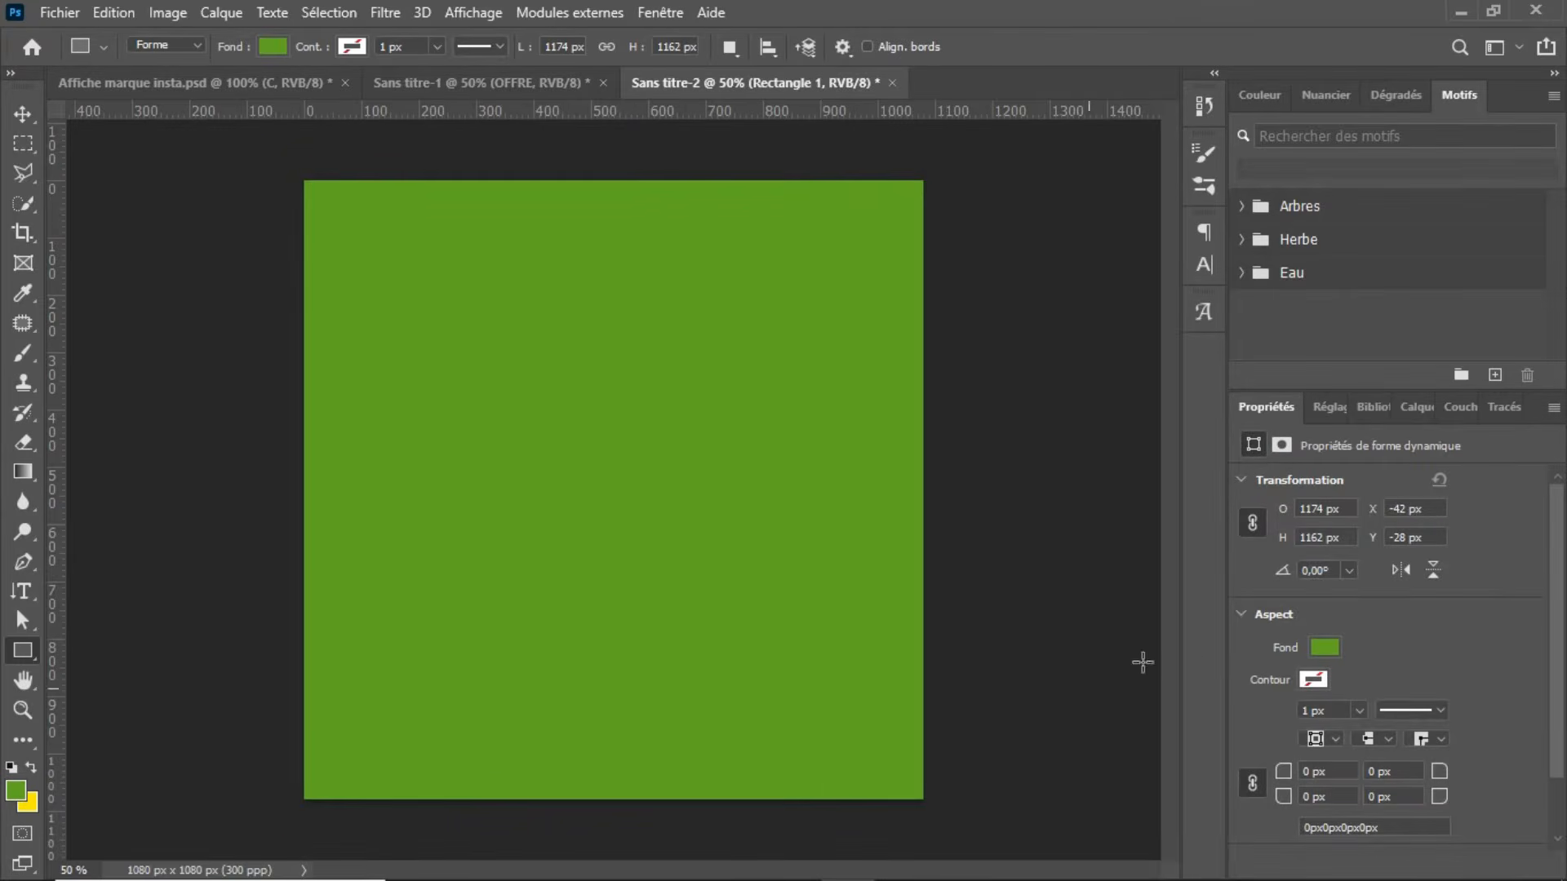
click(1399, 406)
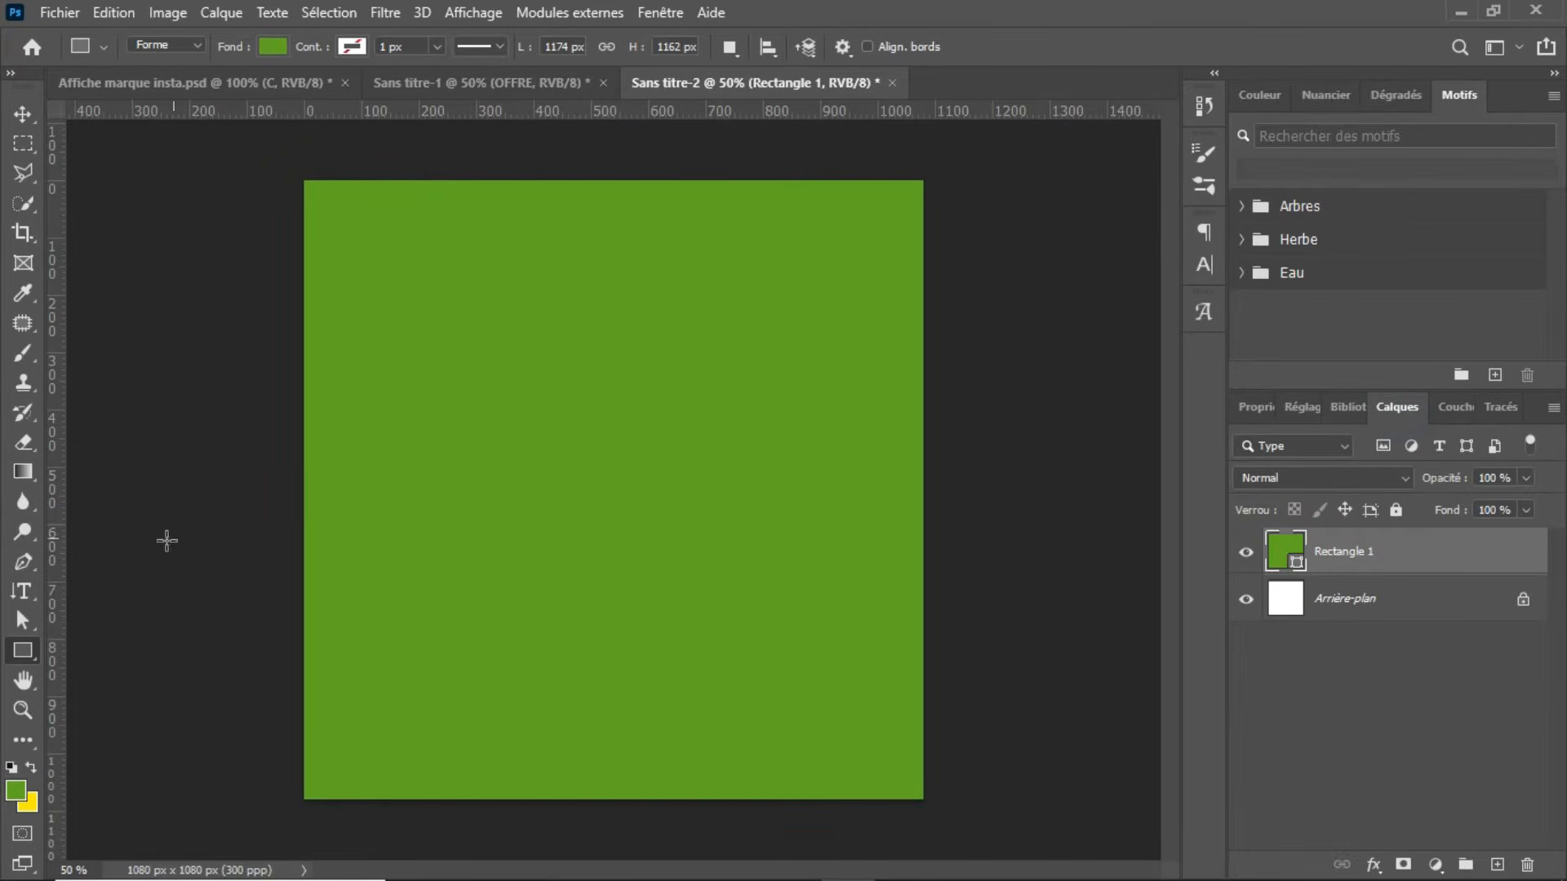
Step: Draw a circle about 558 px in diameter with the Ellipse tool over the green background and fill it with white
right_click(26, 654)
click(79, 692)
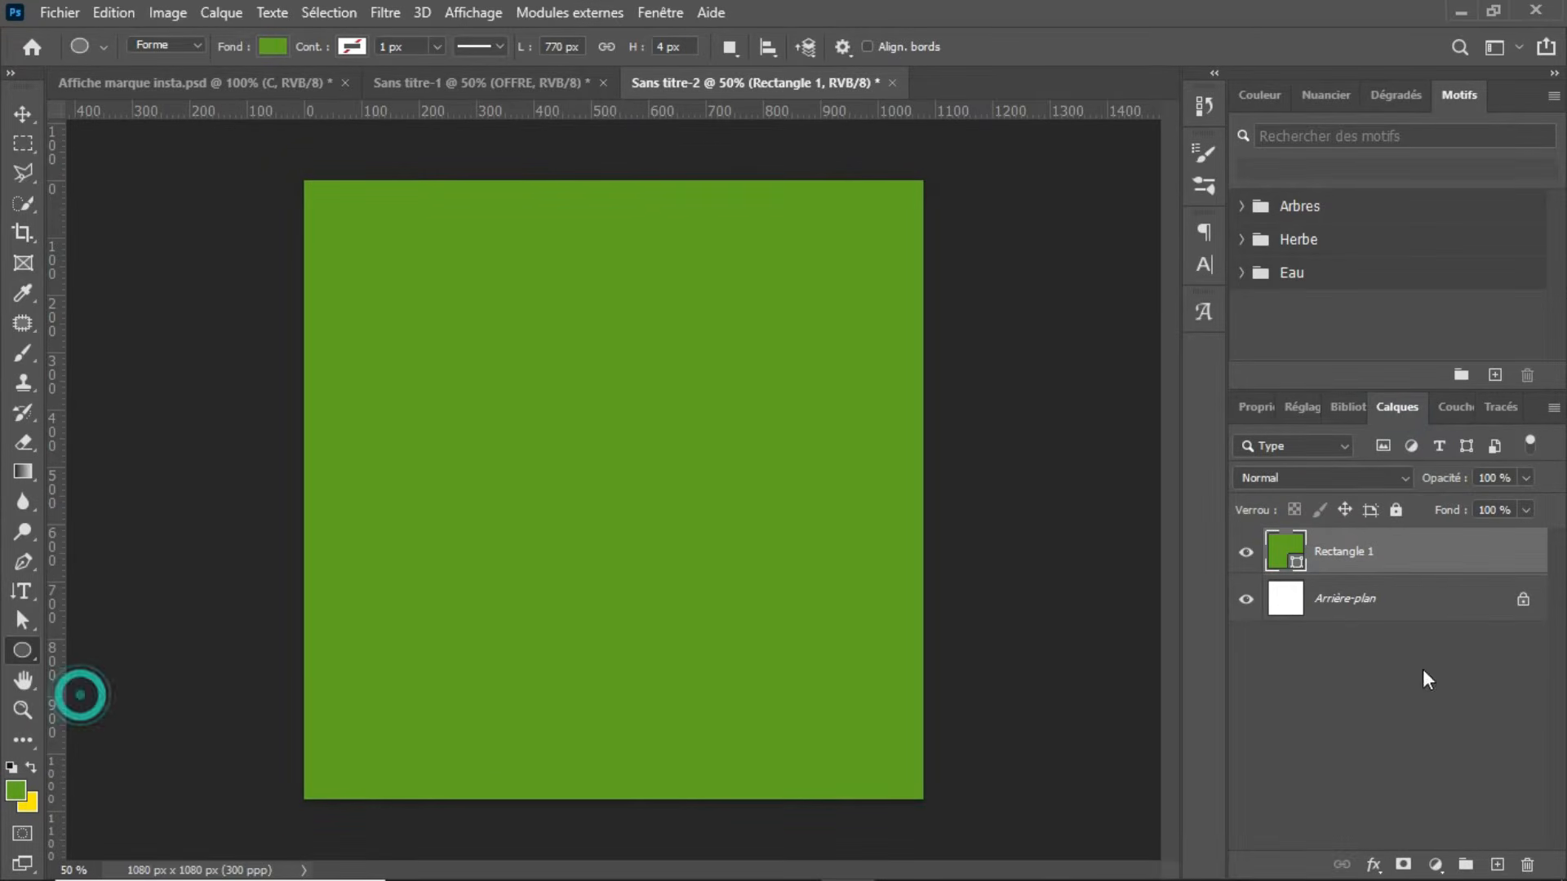
click(1494, 863)
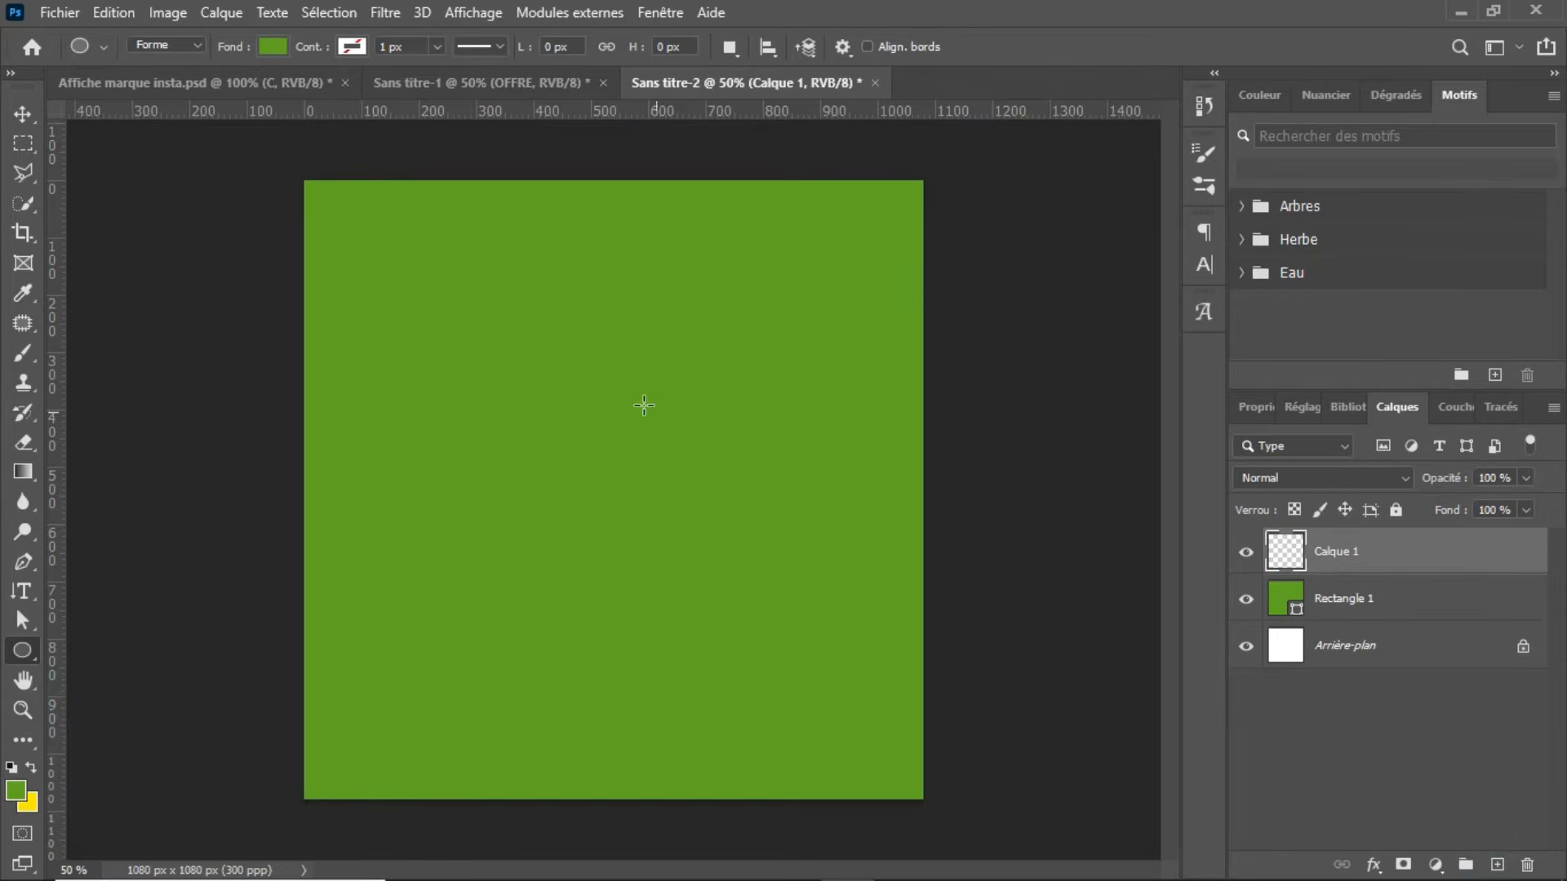
drag(518, 371, 836, 829)
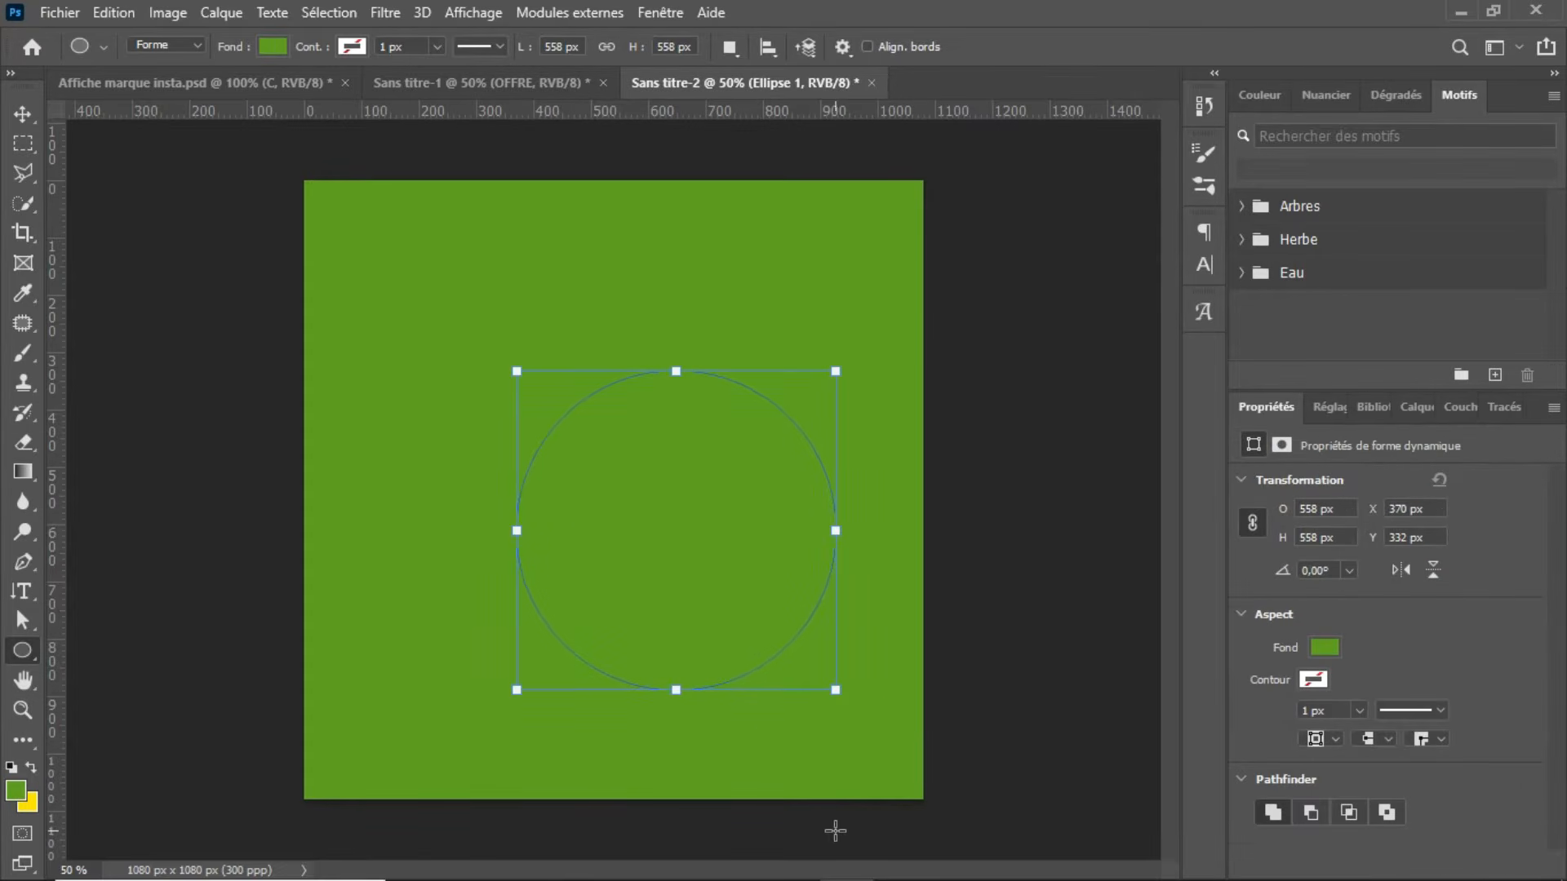
click(273, 47)
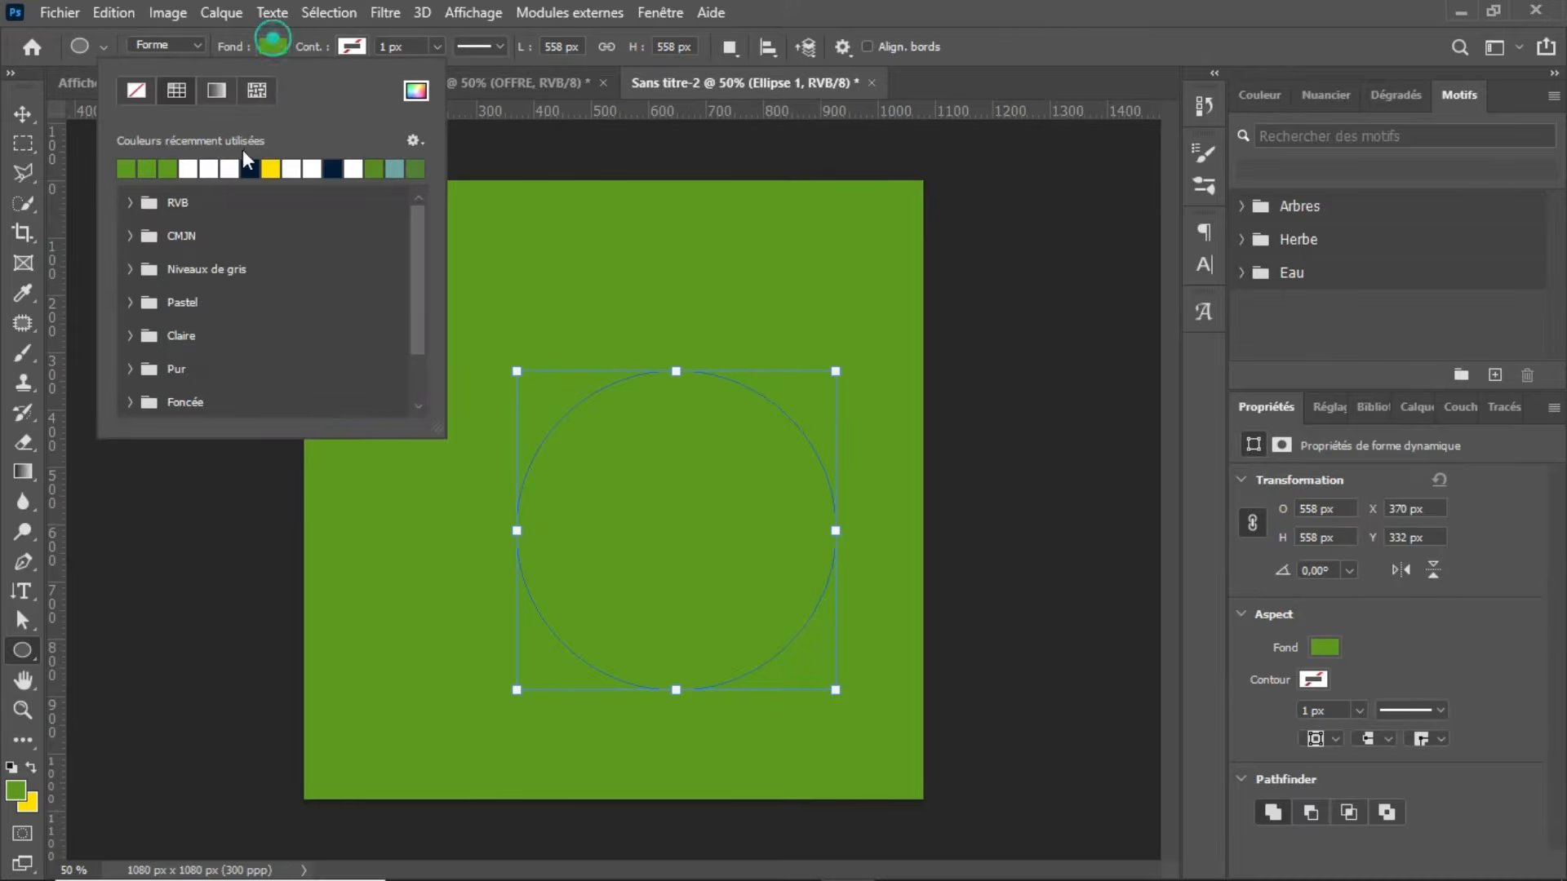
click(208, 167)
key(Return)
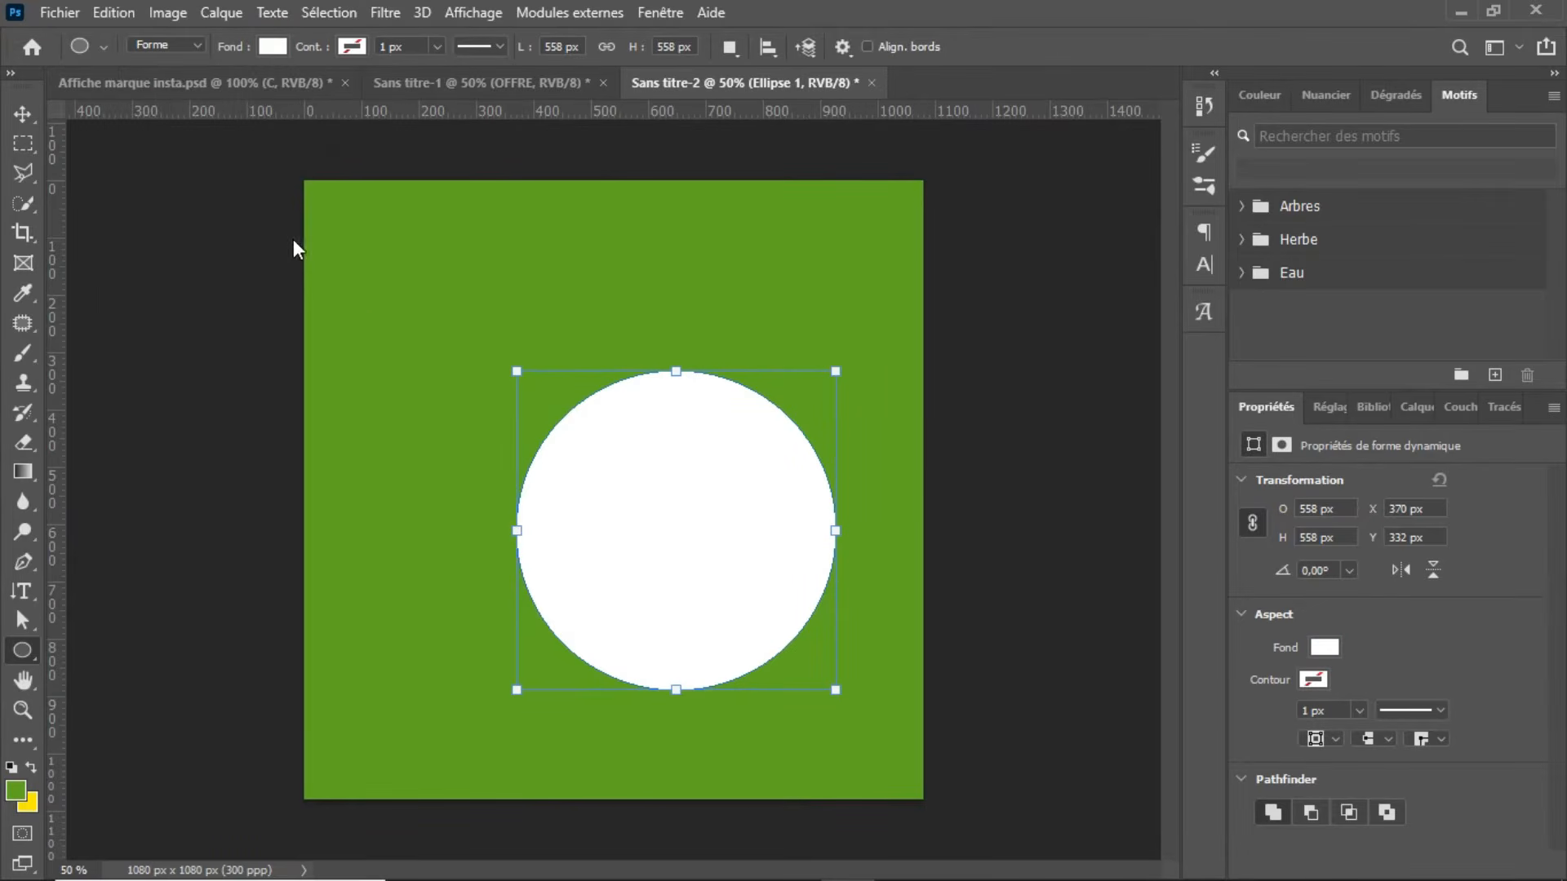
Step: Centre the white circle on the canvas and enlarge it to about 646 px in diameter
key(v)
drag(669, 508, 602, 463)
key(ctrl+t)
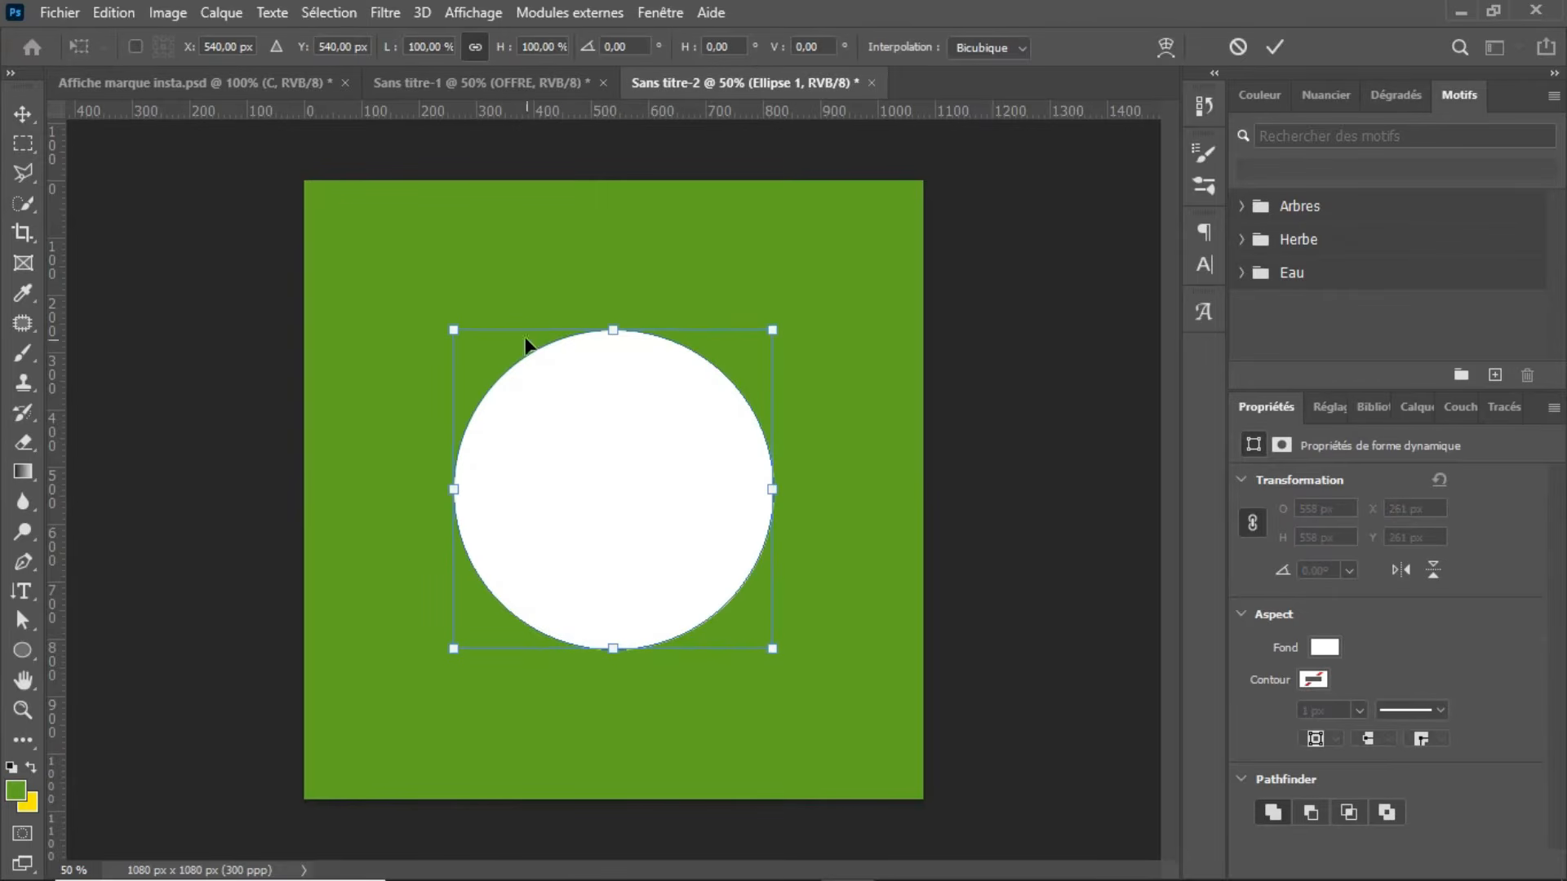
drag(455, 328, 413, 272)
drag(586, 335, 580, 370)
key(Return)
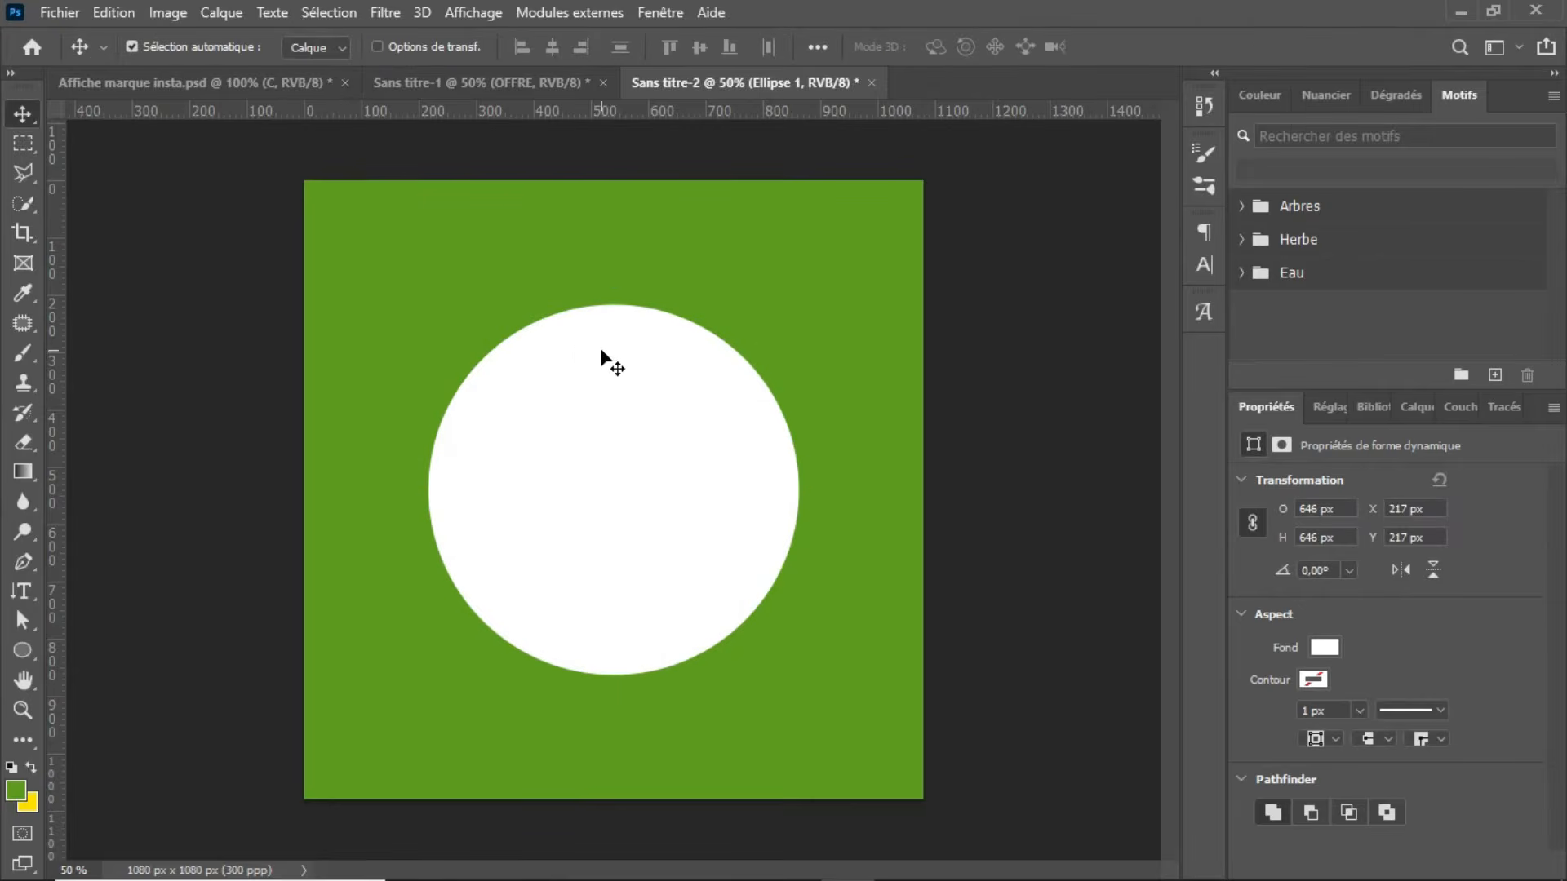
Step: Duplicate the white circle layer and remove the fill from the copy
click(1408, 409)
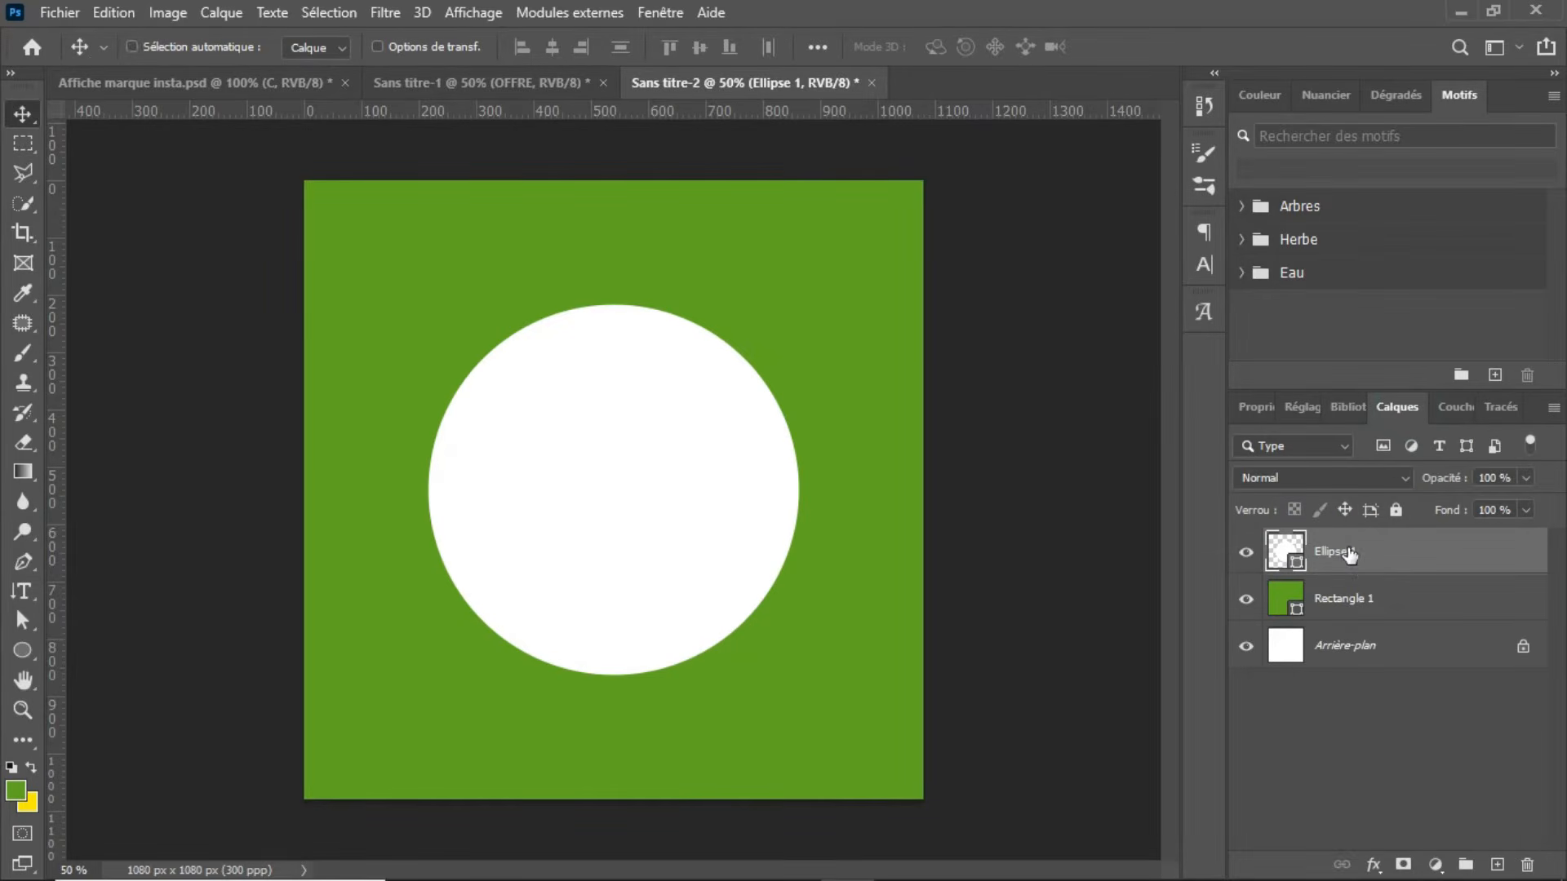
key(ctrl+j)
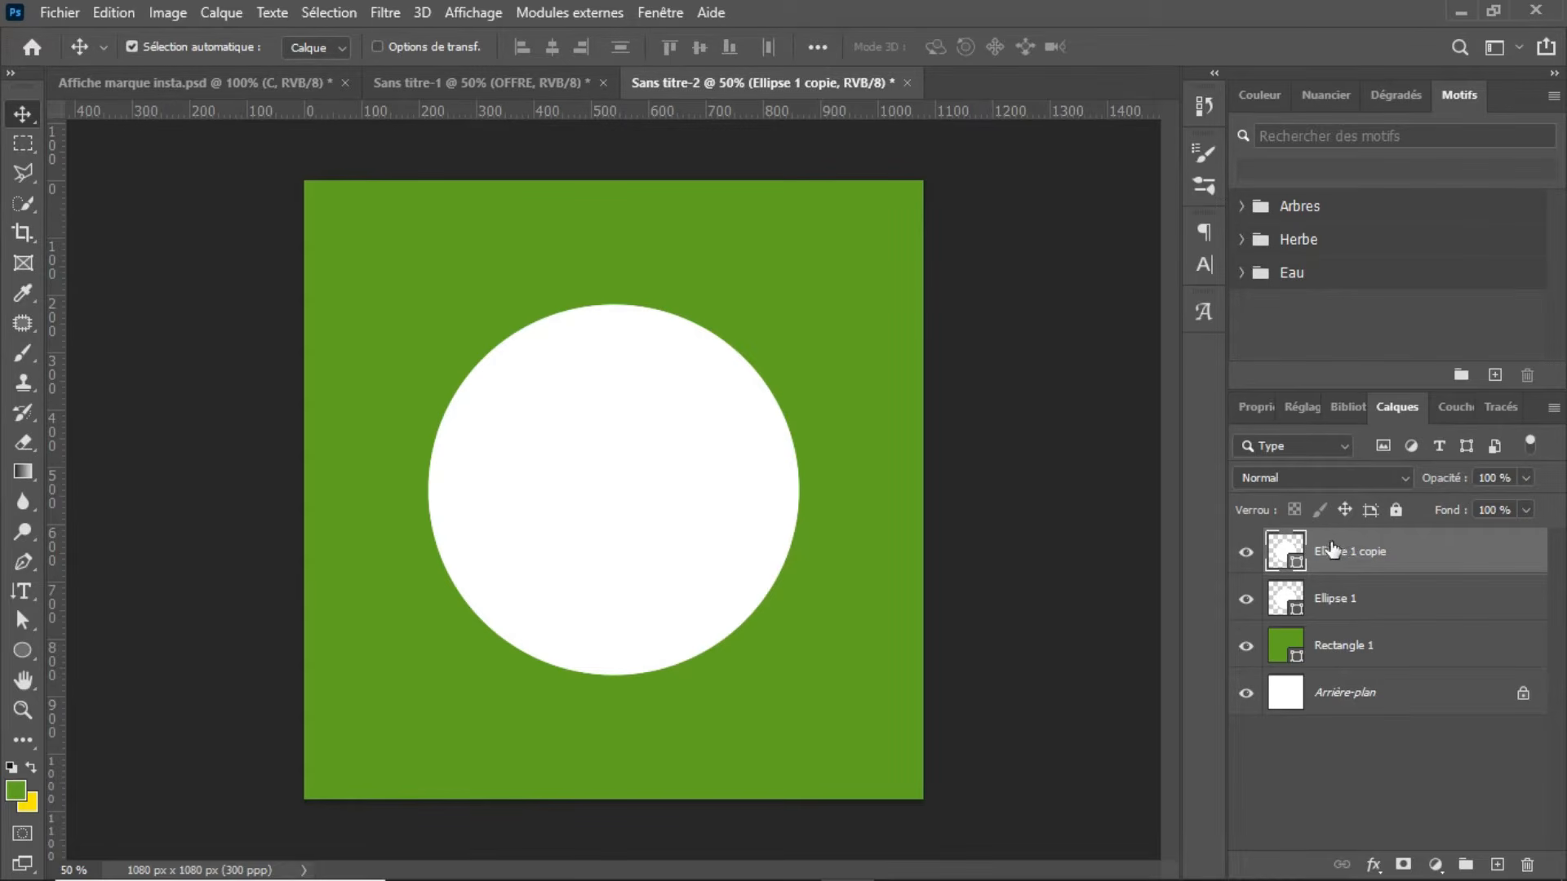
key(u)
click(21, 652)
click(274, 46)
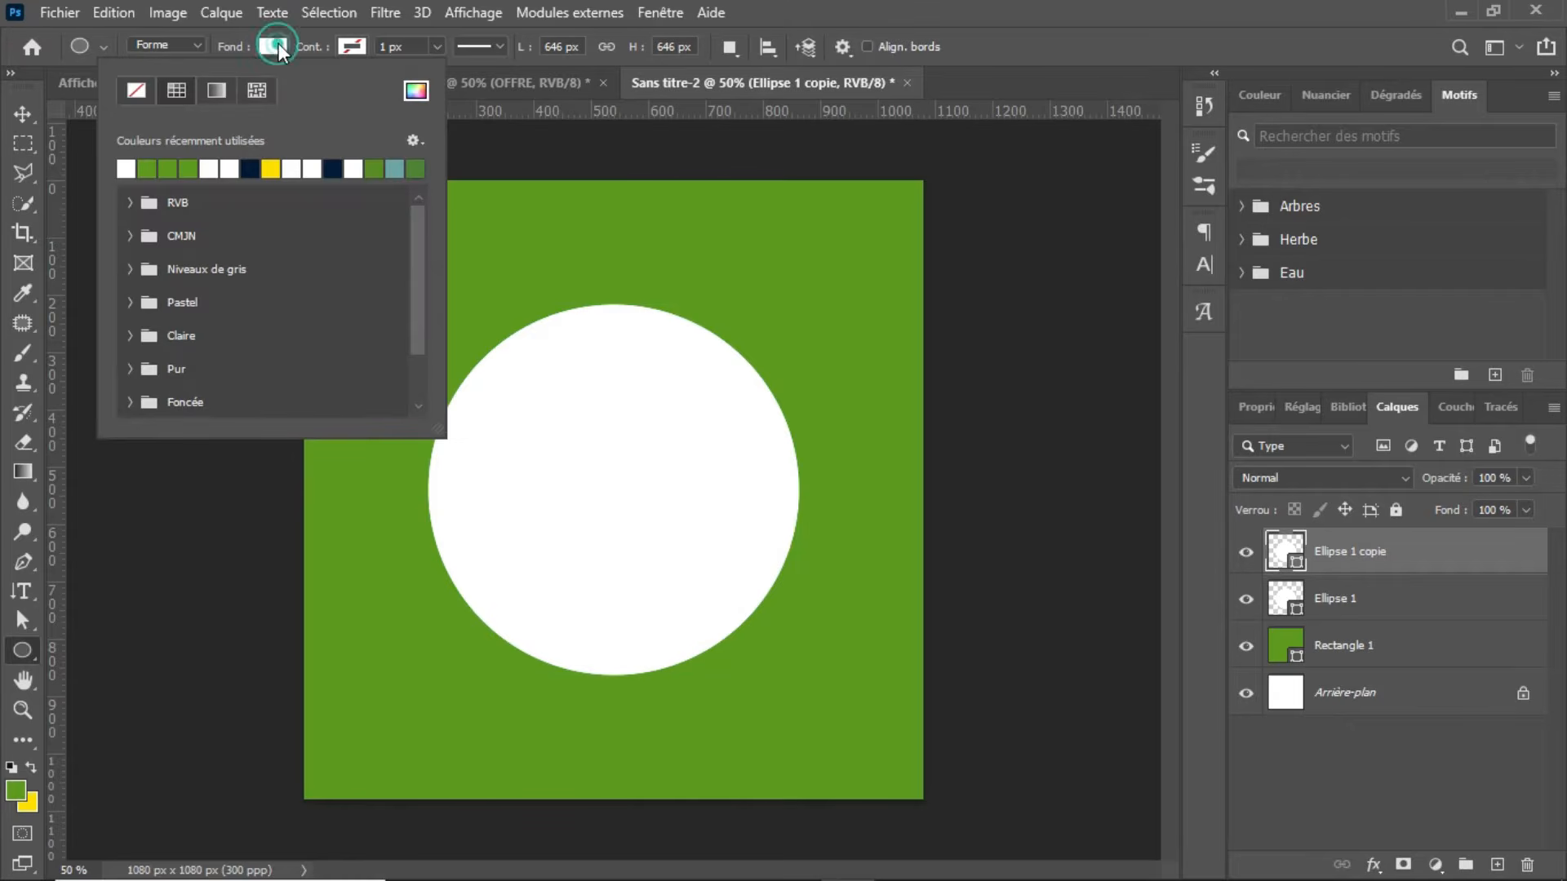
click(134, 95)
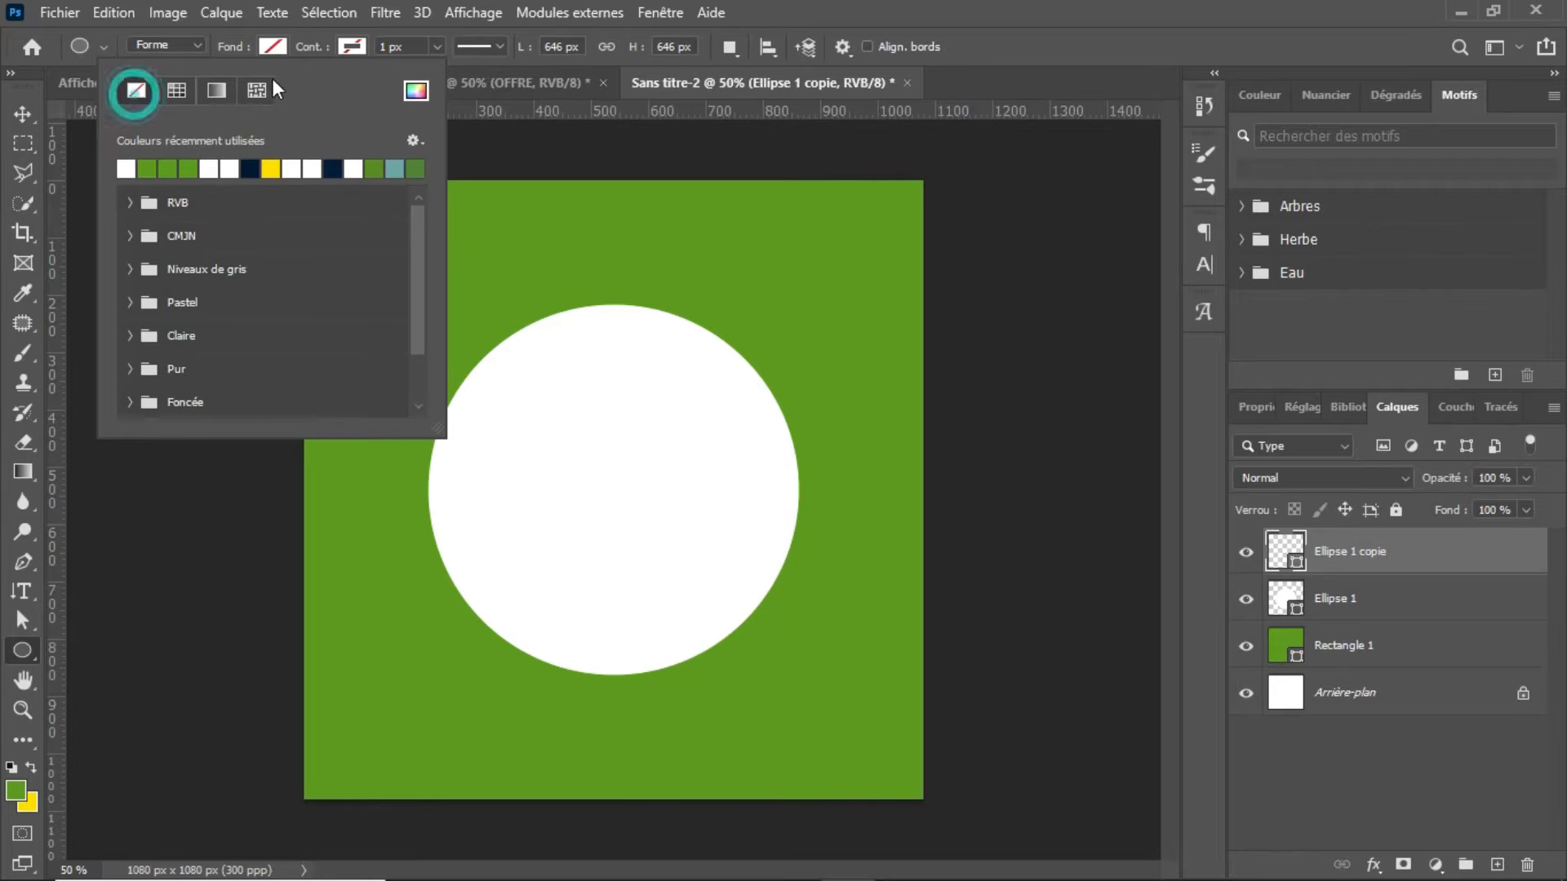
Step: Give the circle copy a green outline 5 px thick
click(352, 49)
click(231, 166)
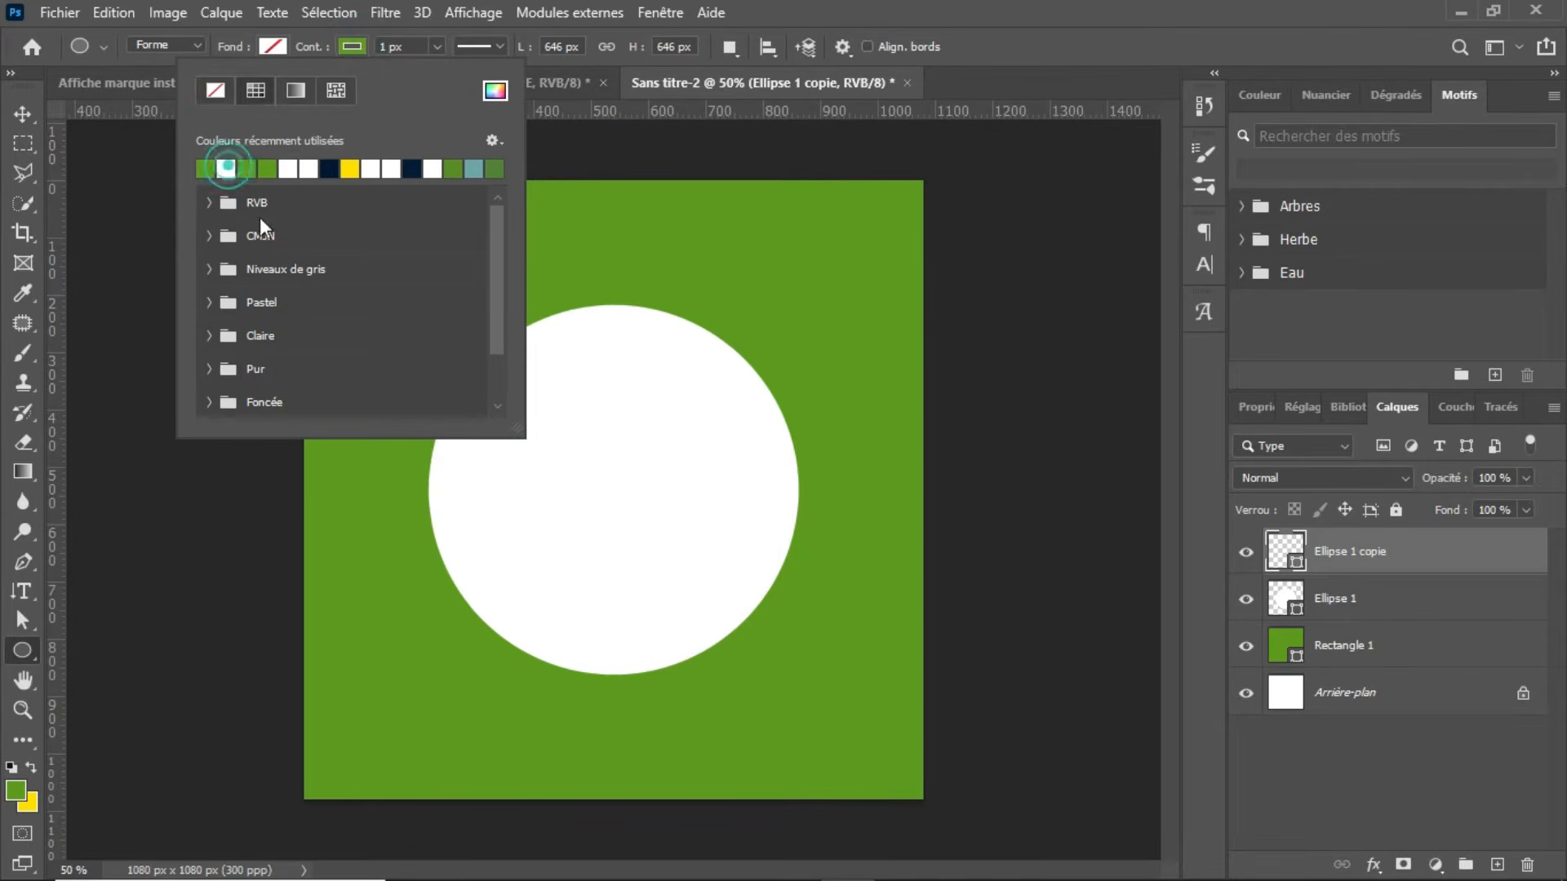
key(Return)
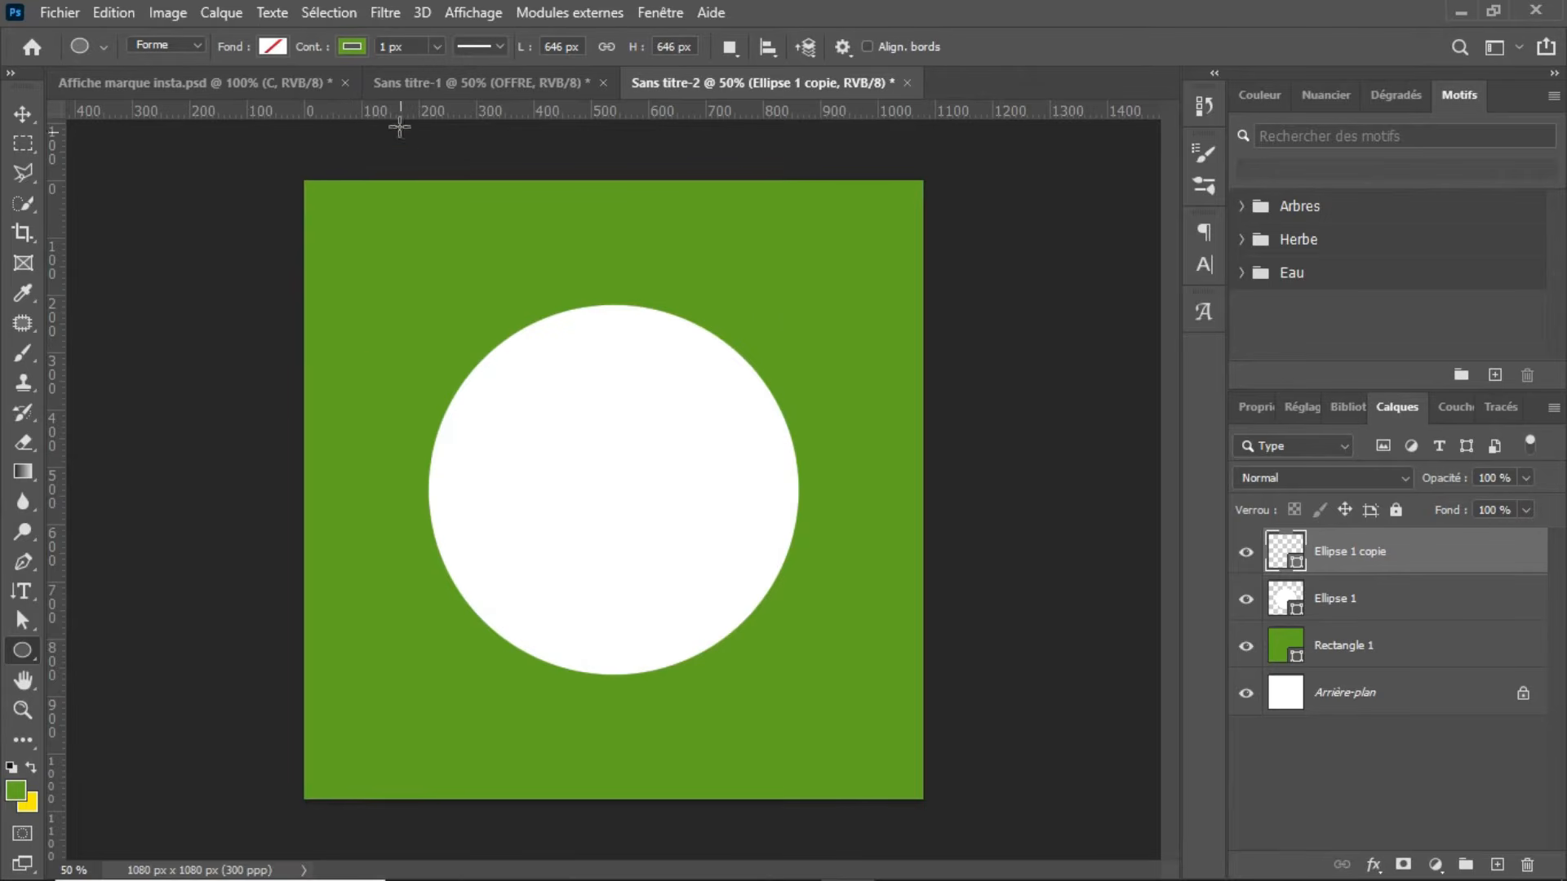
click(437, 51)
drag(443, 56, 440, 65)
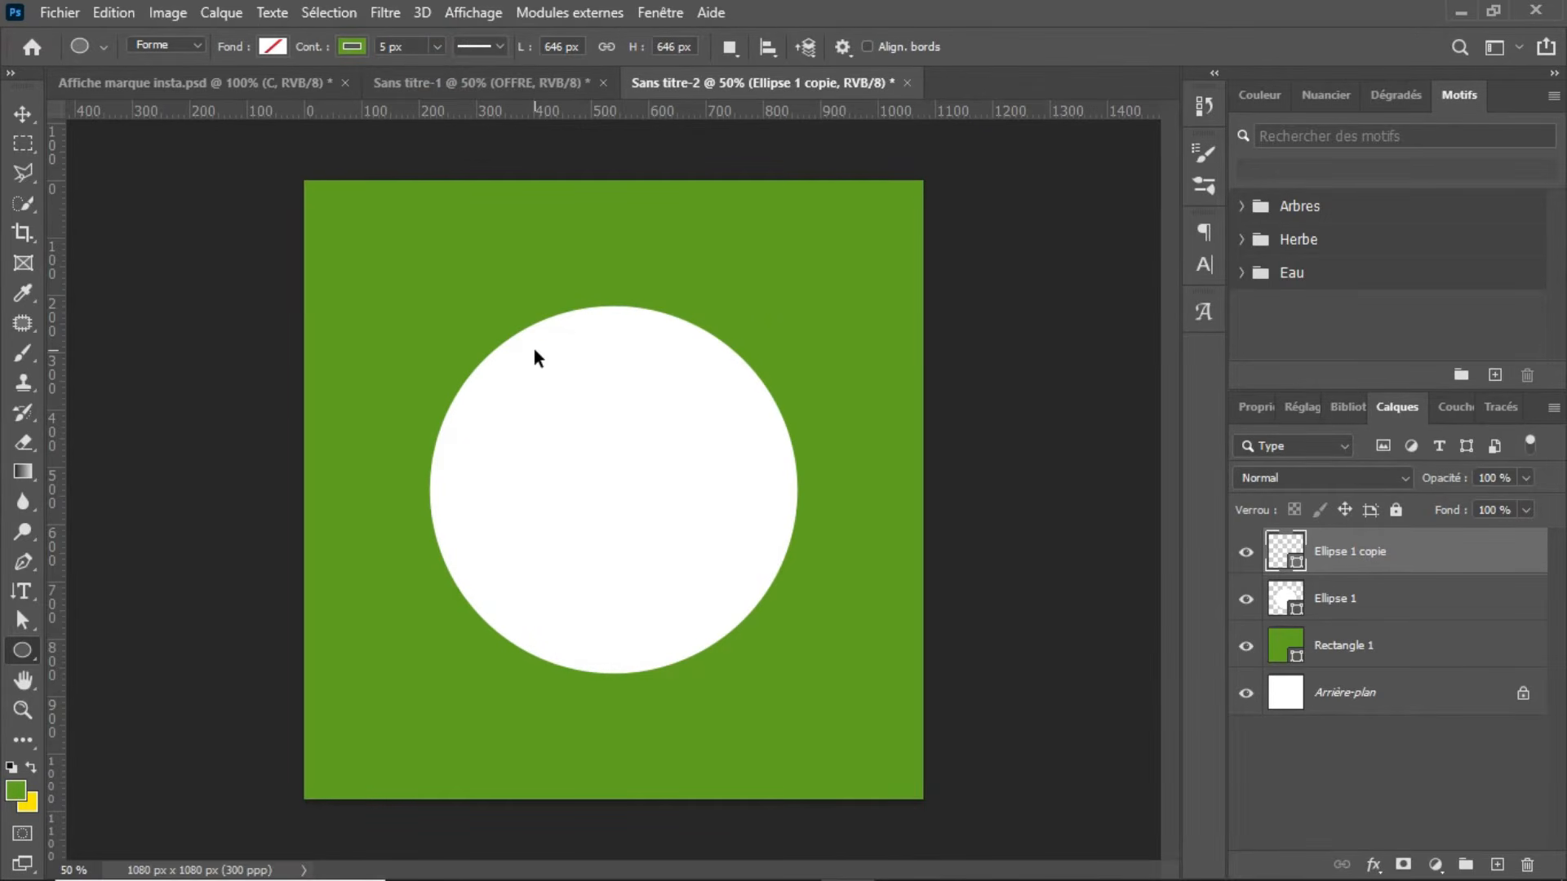
Step: Scale the outlined circle down so it forms a thin green ring just inside the white circle's edge
key(ctrl+t)
drag(430, 307, 434, 310)
drag(792, 673, 789, 669)
key(Return)
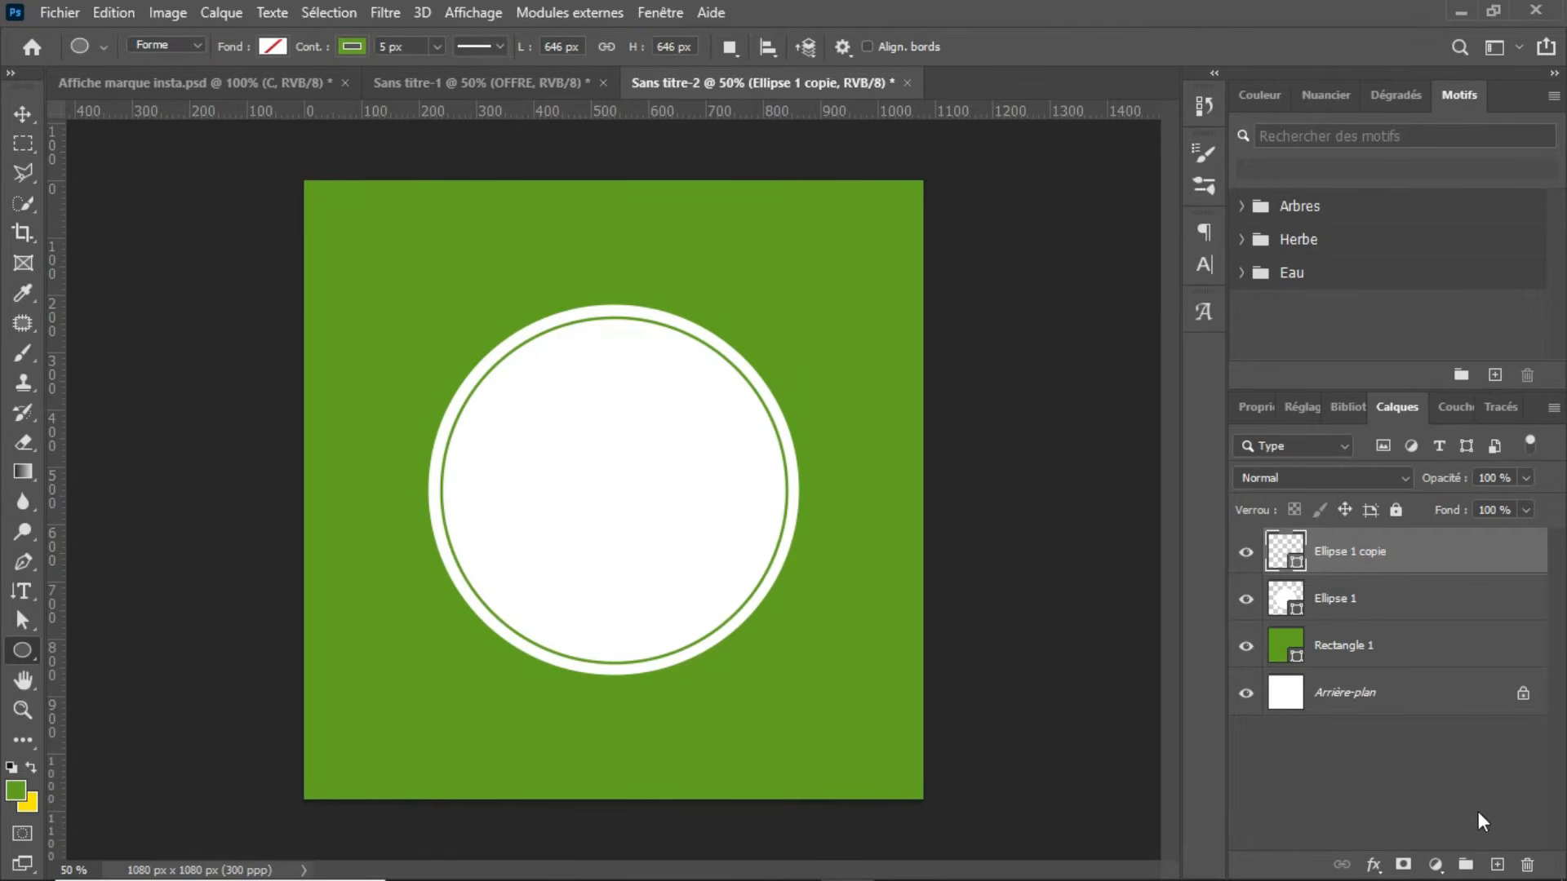
Step: Add a horizontal green text letter S at 15 pt on a new layer inside the white circle
click(1494, 864)
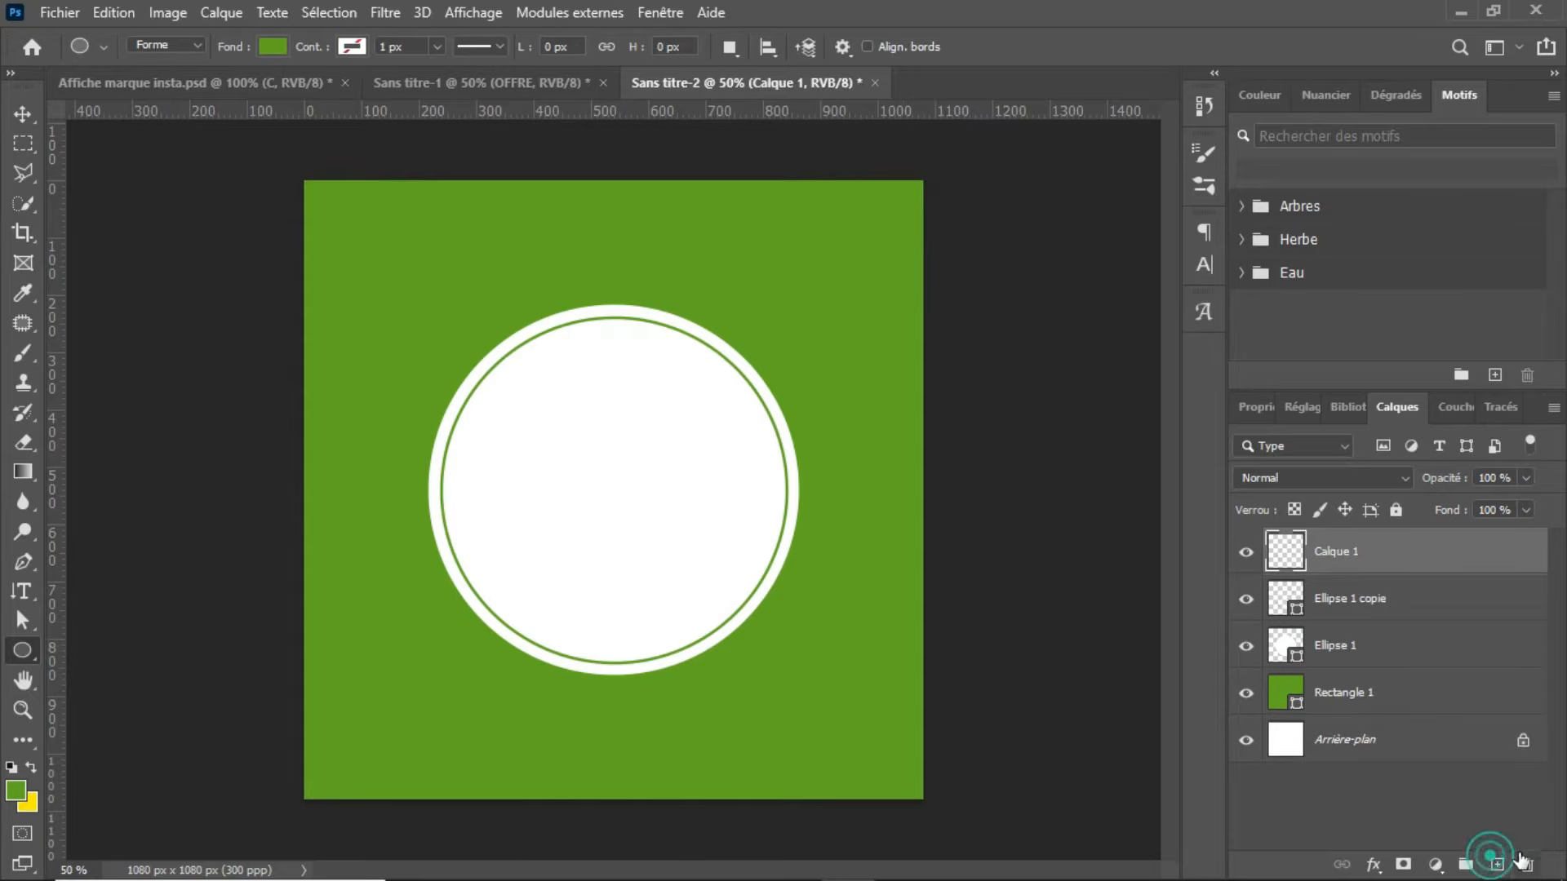
key(t)
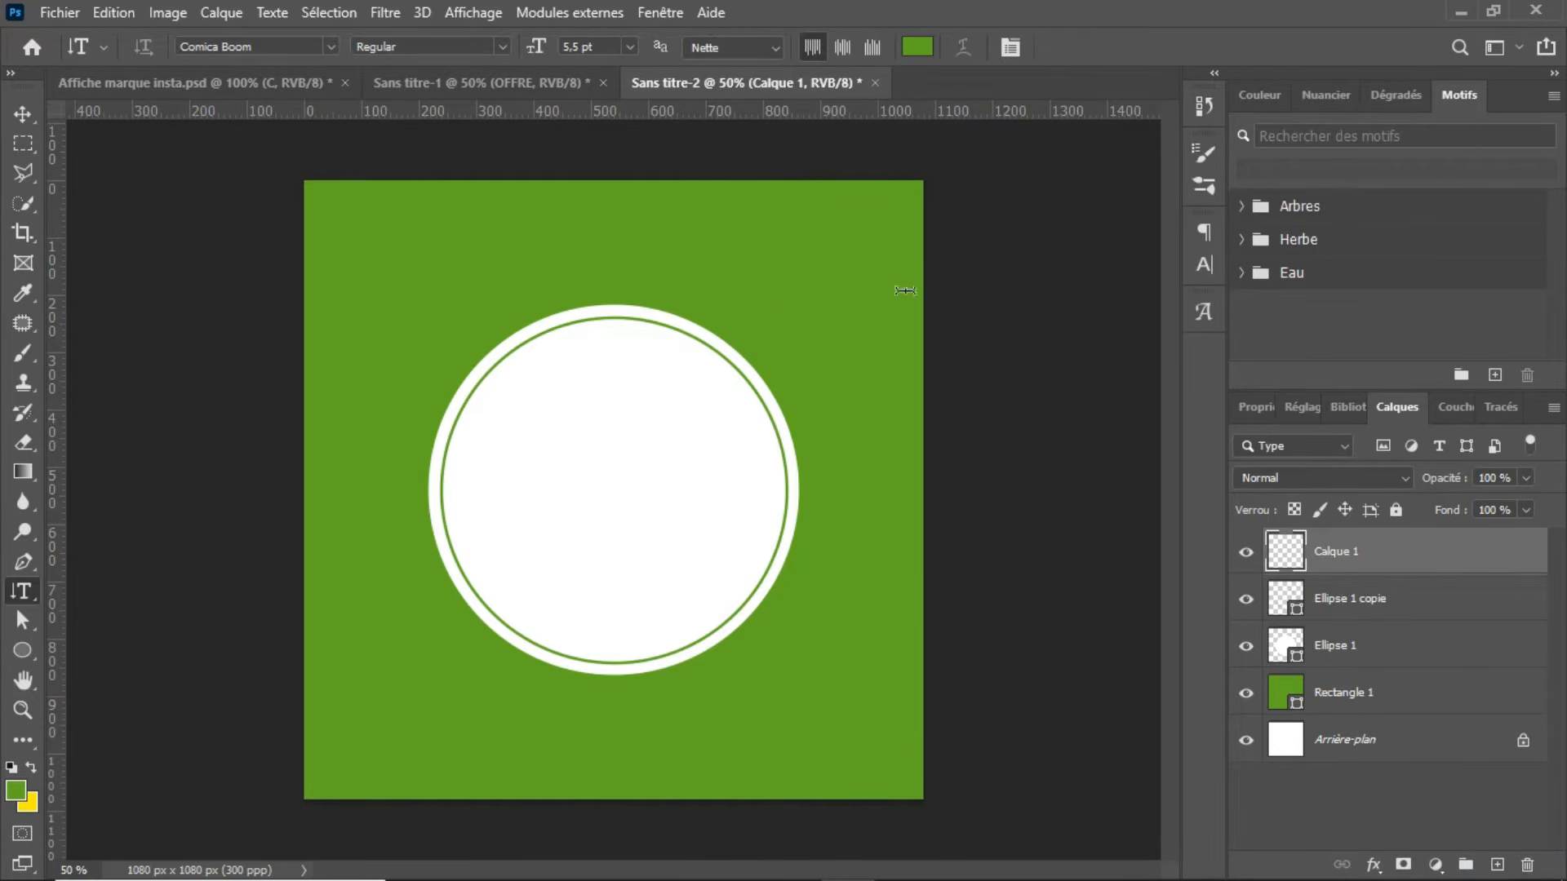
click(31, 586)
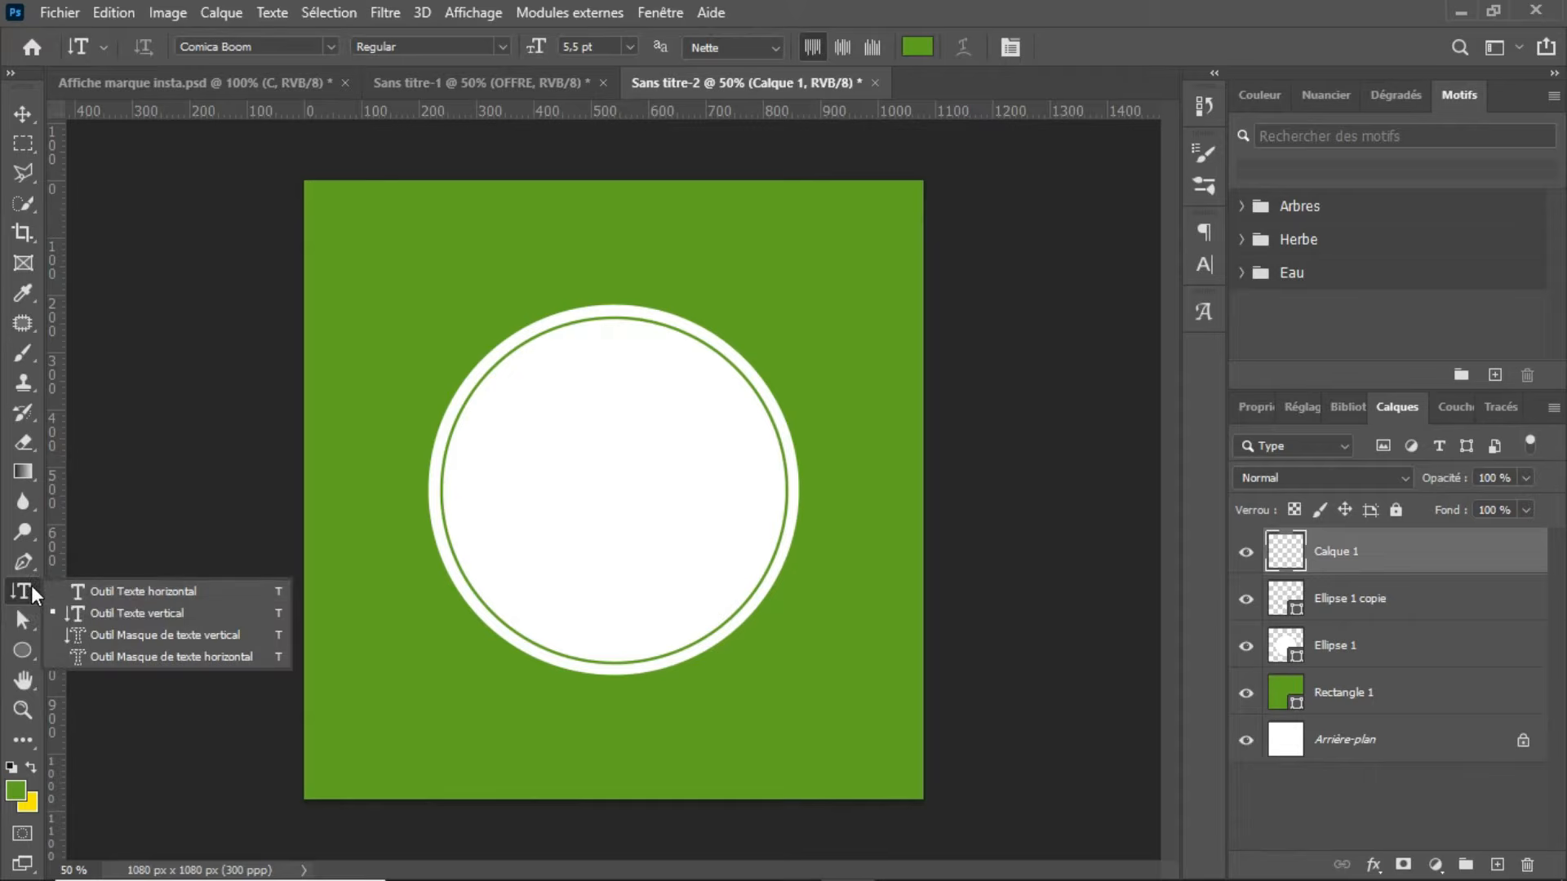
click(92, 590)
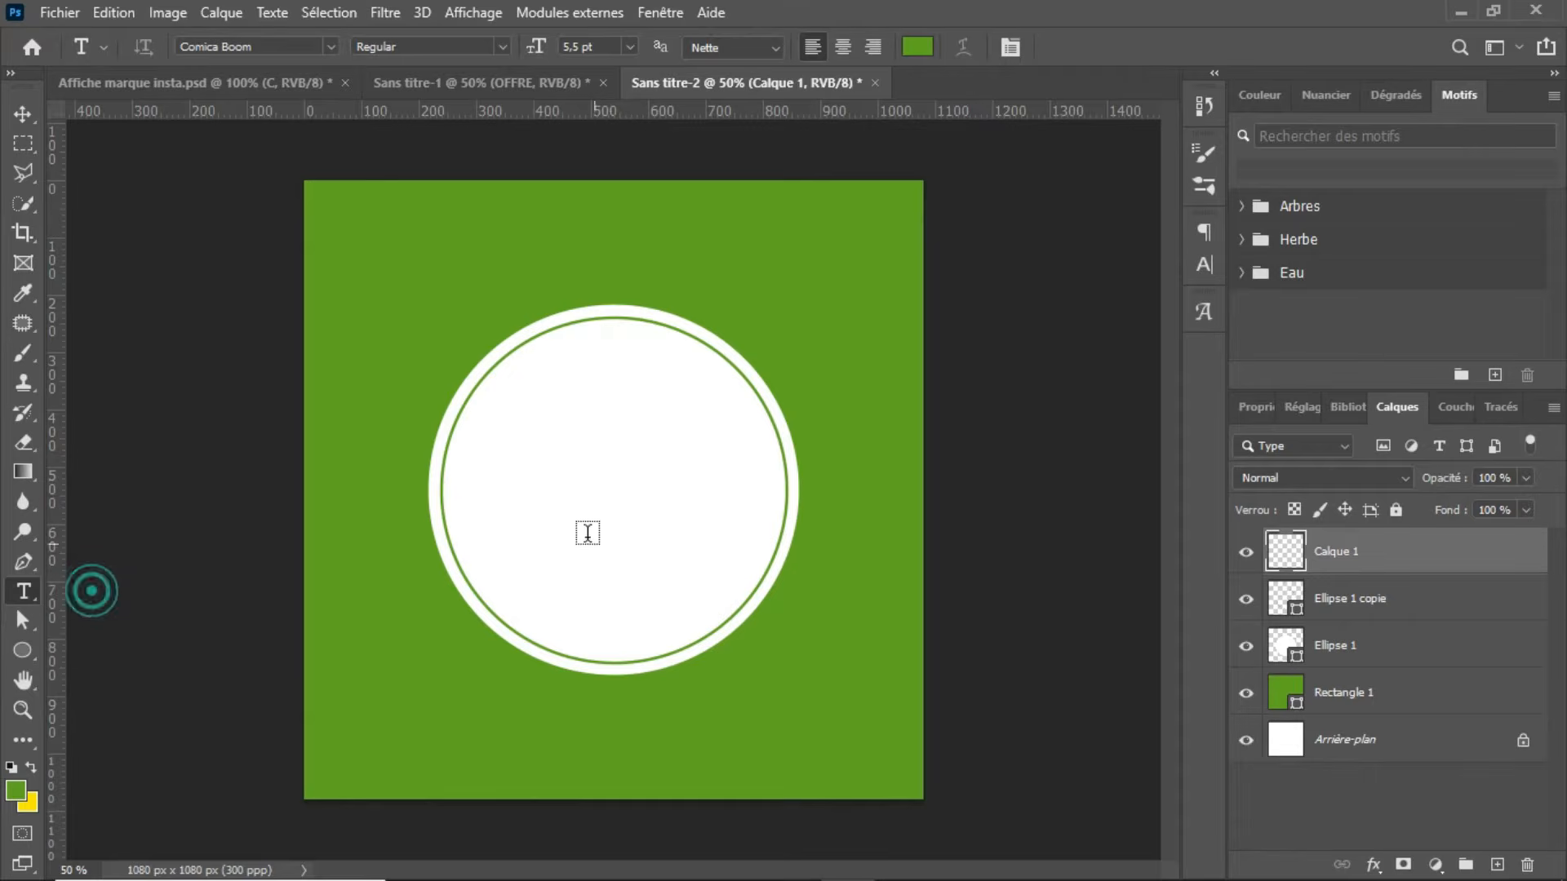
click(517, 468)
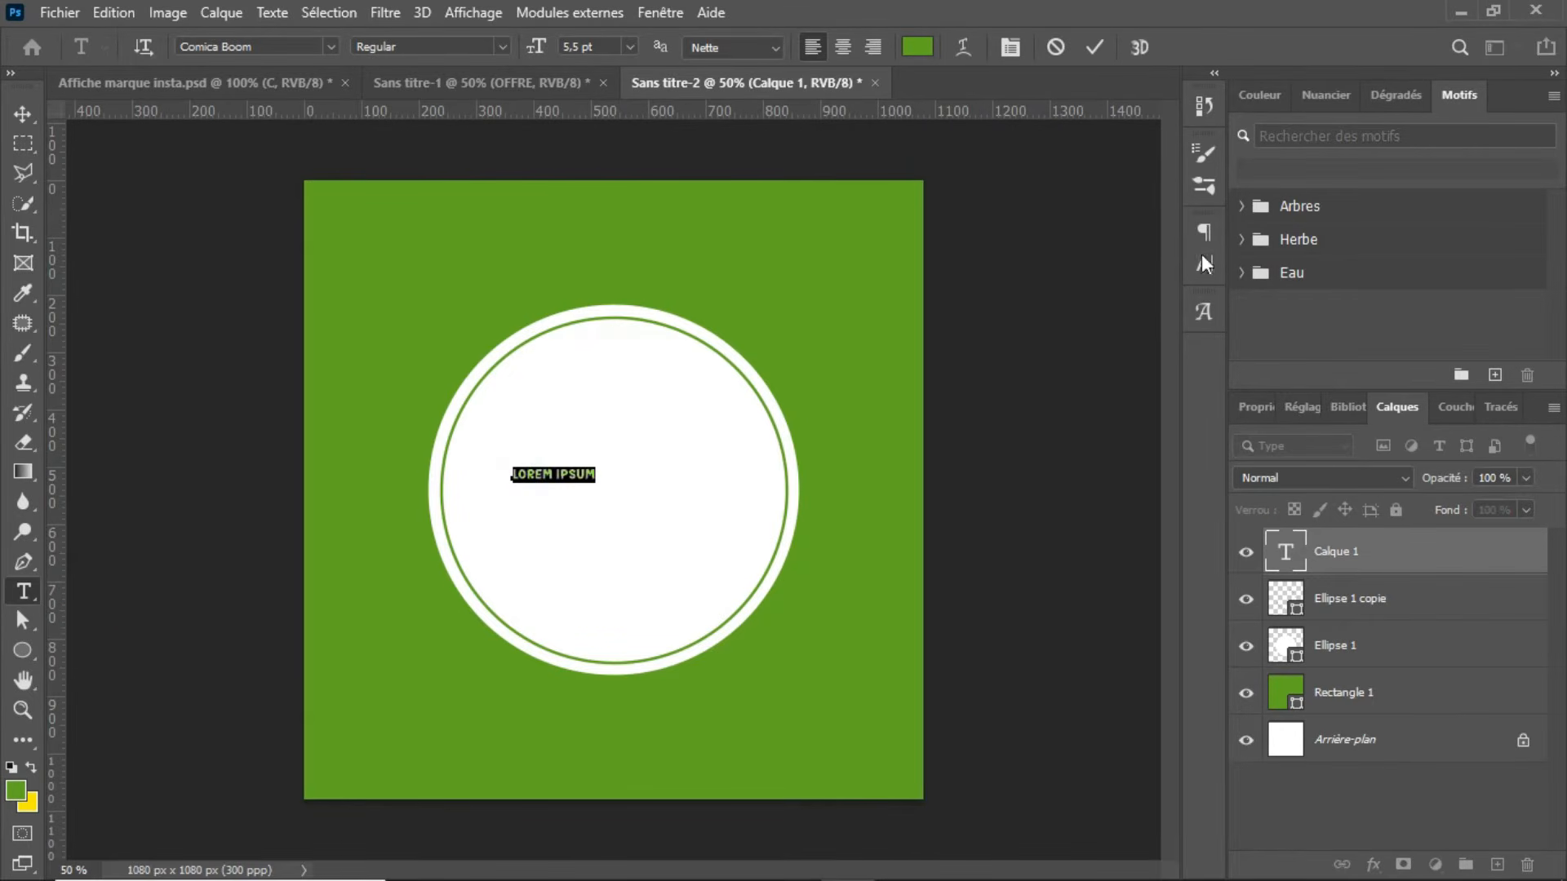
drag(528, 49, 541, 52)
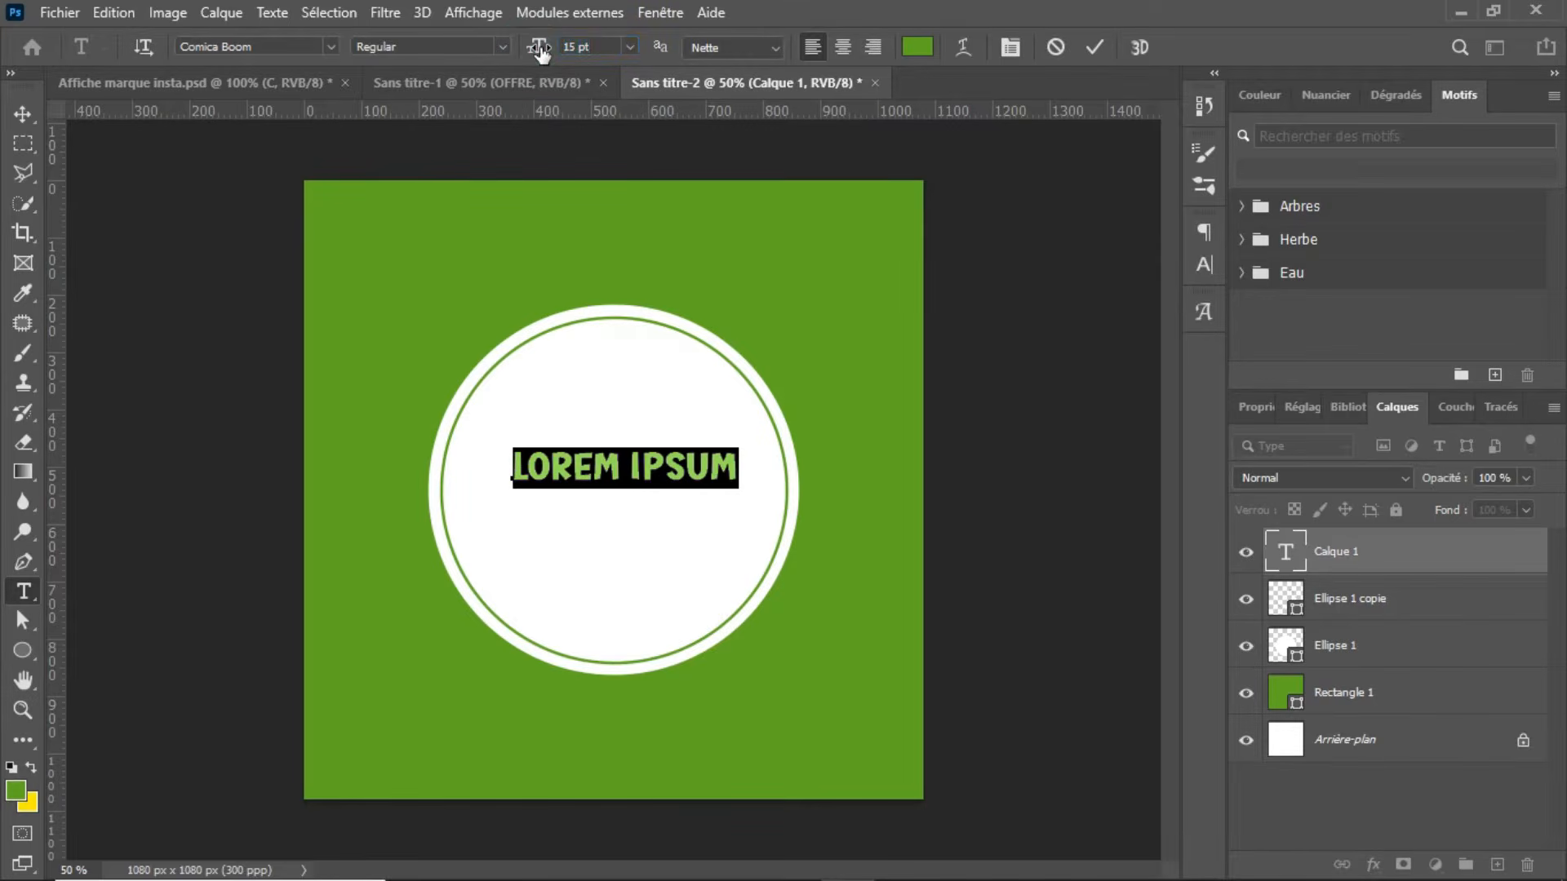
text(S)
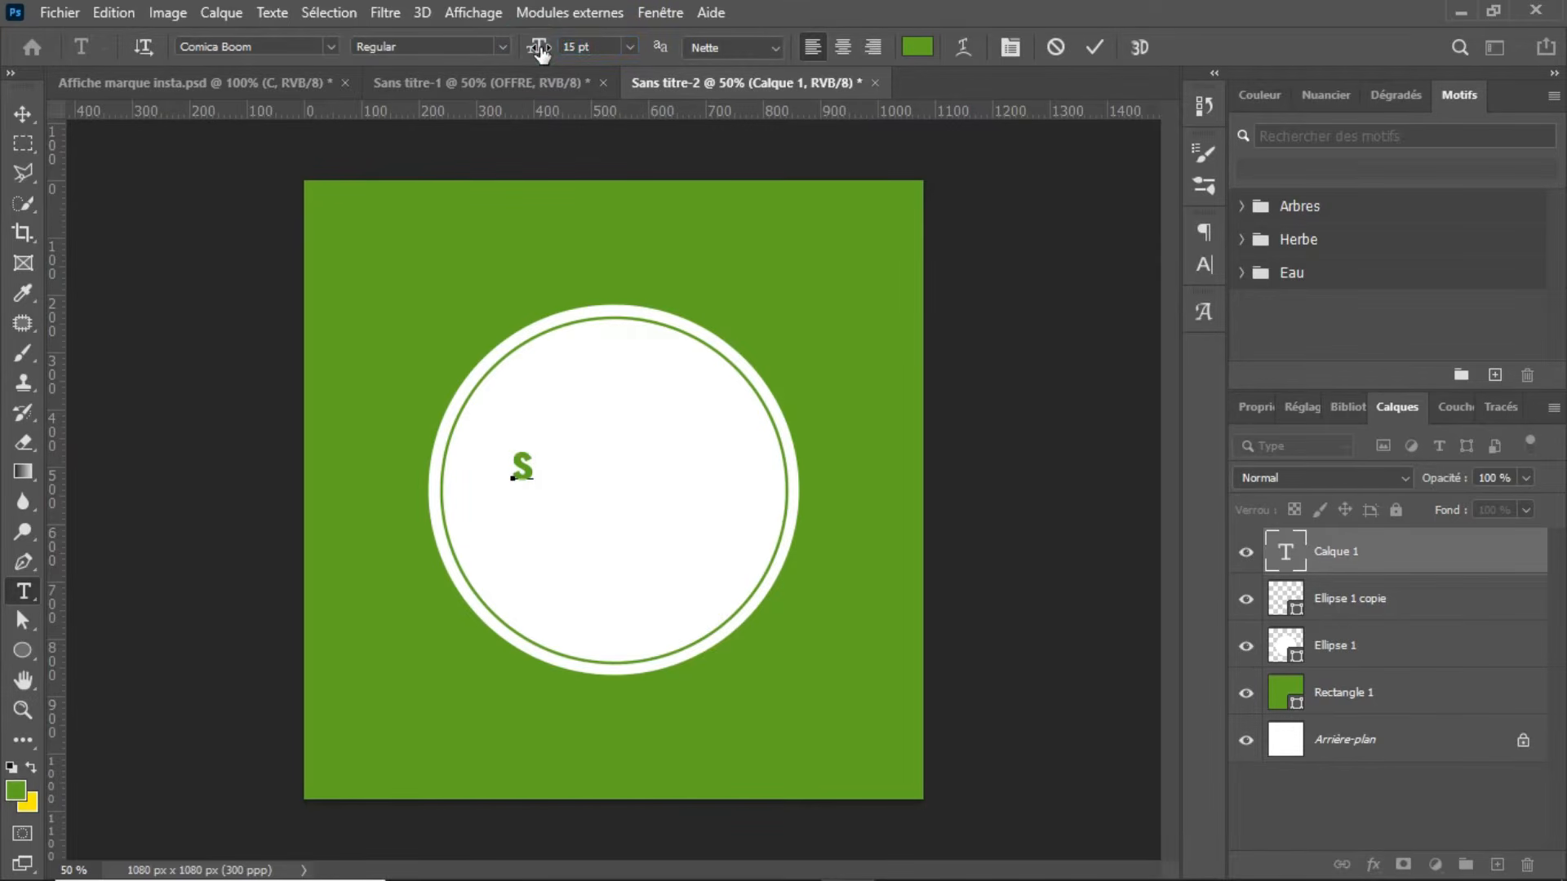
click(1094, 47)
Step: Add a separate green text letter C and place it beside the S
click(623, 465)
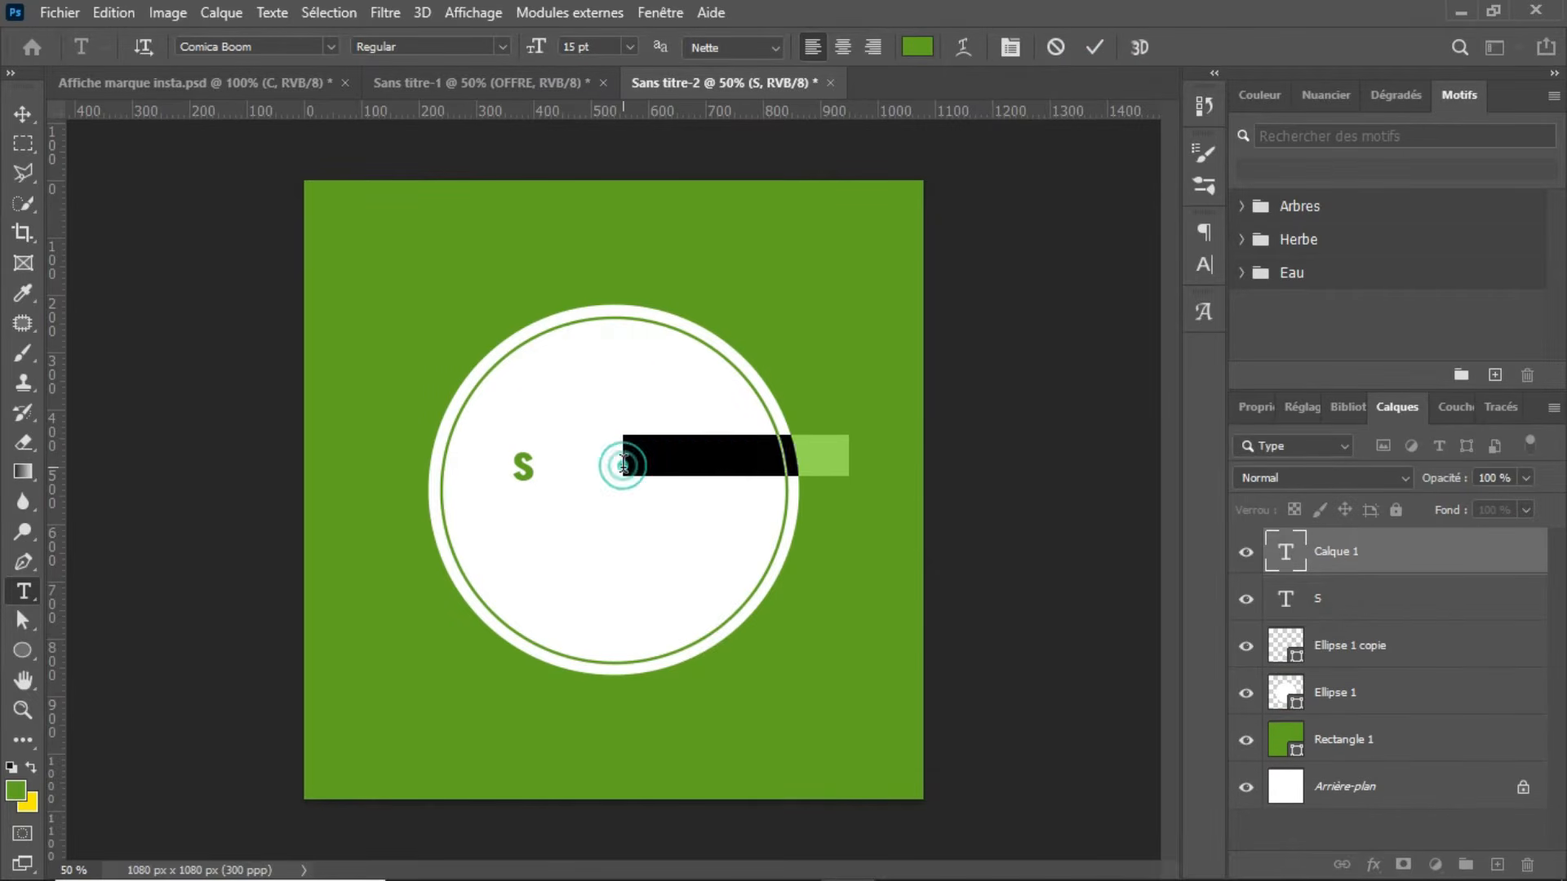
text(C)
click(1095, 46)
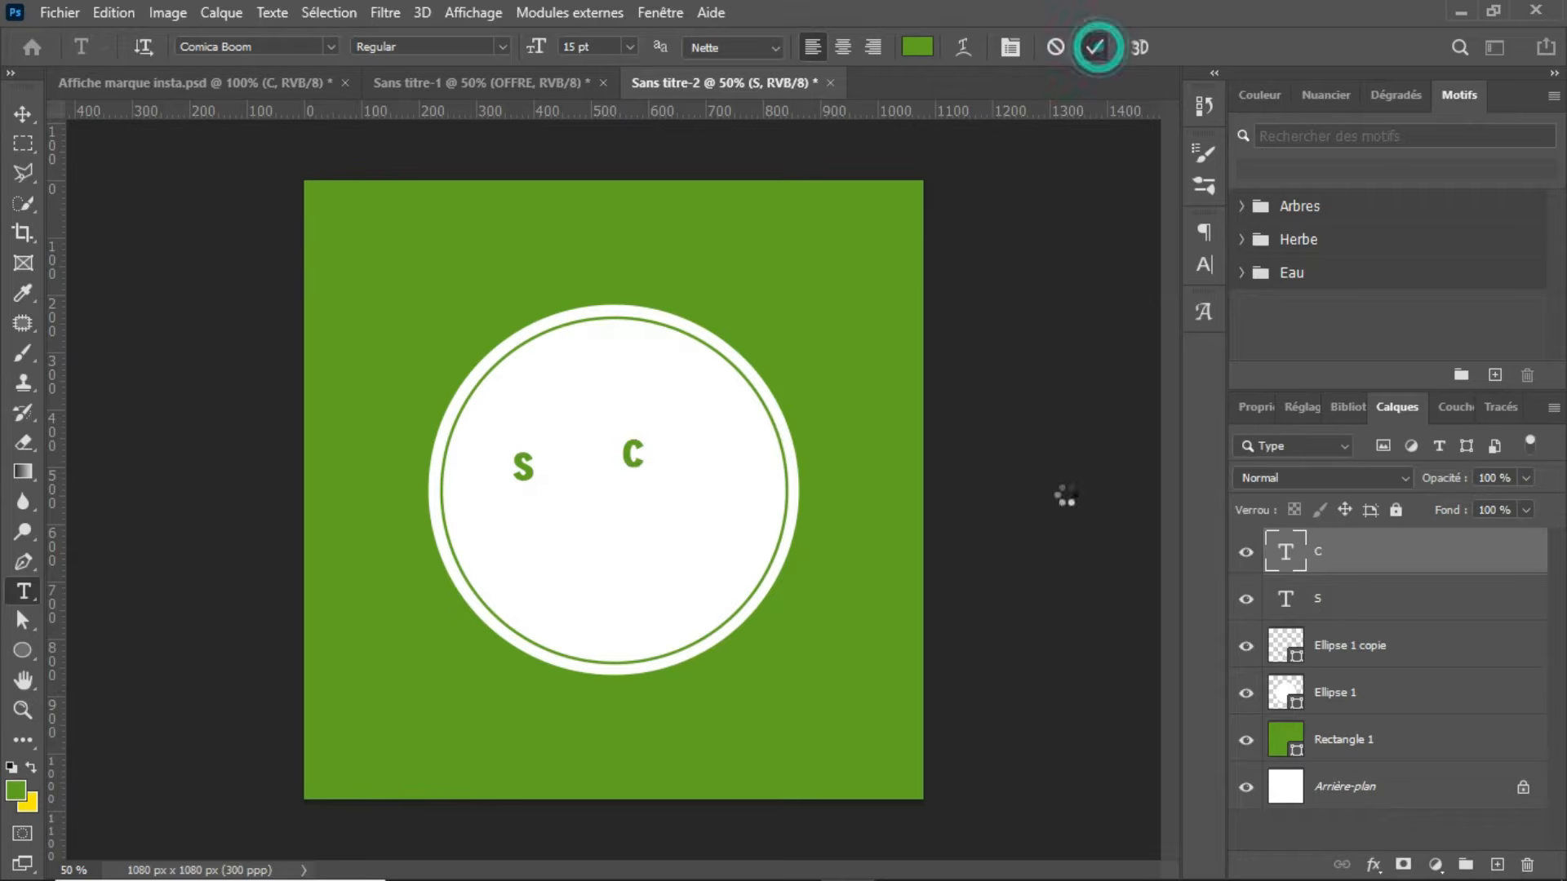
key(v)
drag(635, 464, 581, 482)
Step: Enlarge the letters S and C together to about 44 pt
shift+click(1400, 614)
key(ctrl+t)
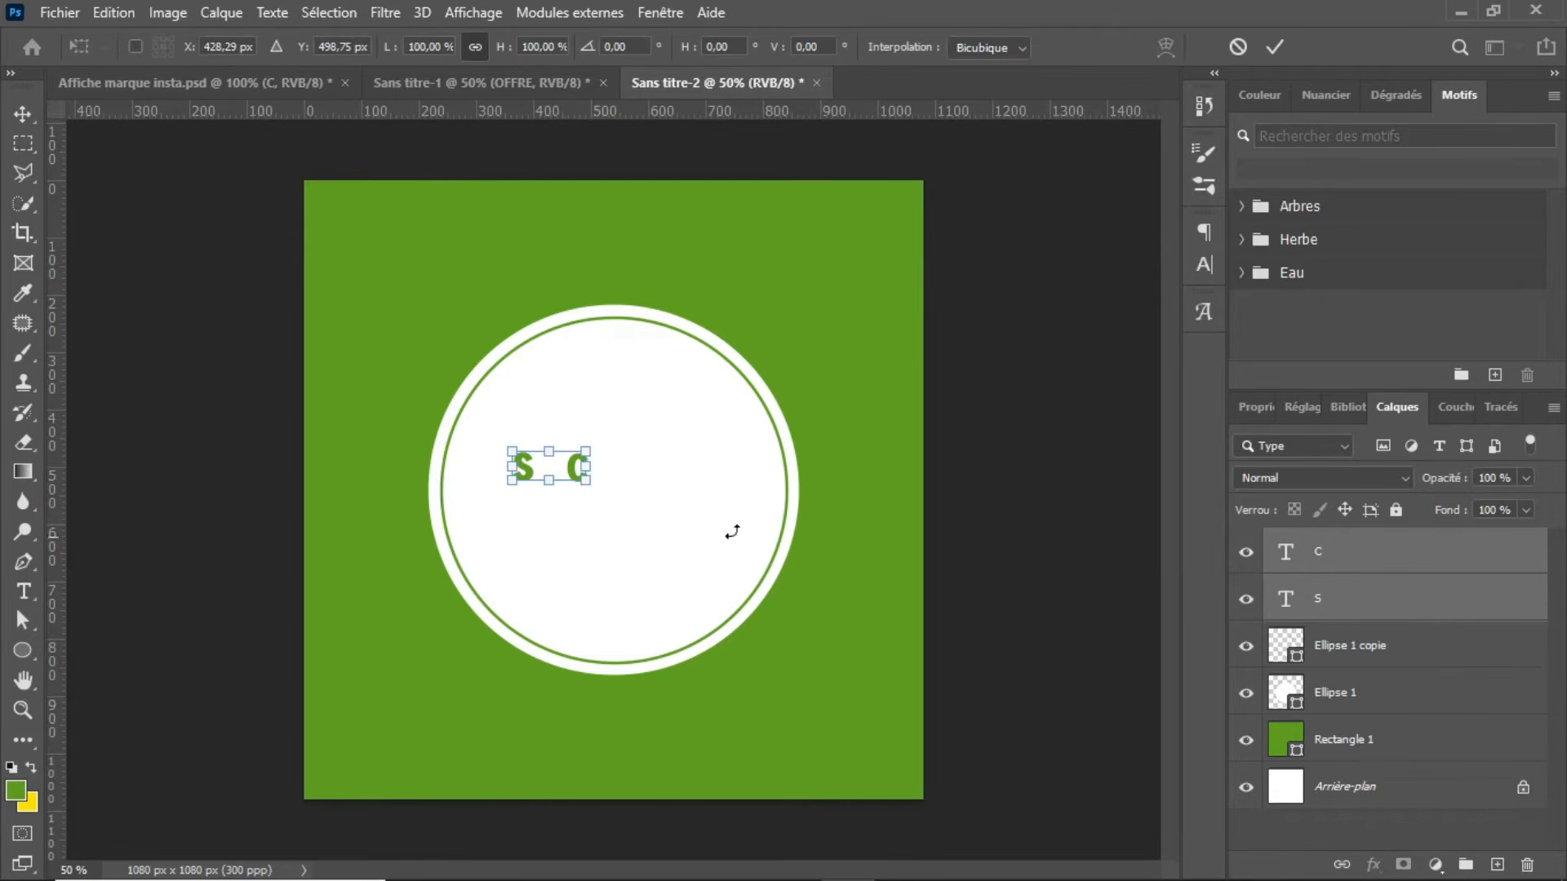
drag(581, 478, 700, 608)
key(Return)
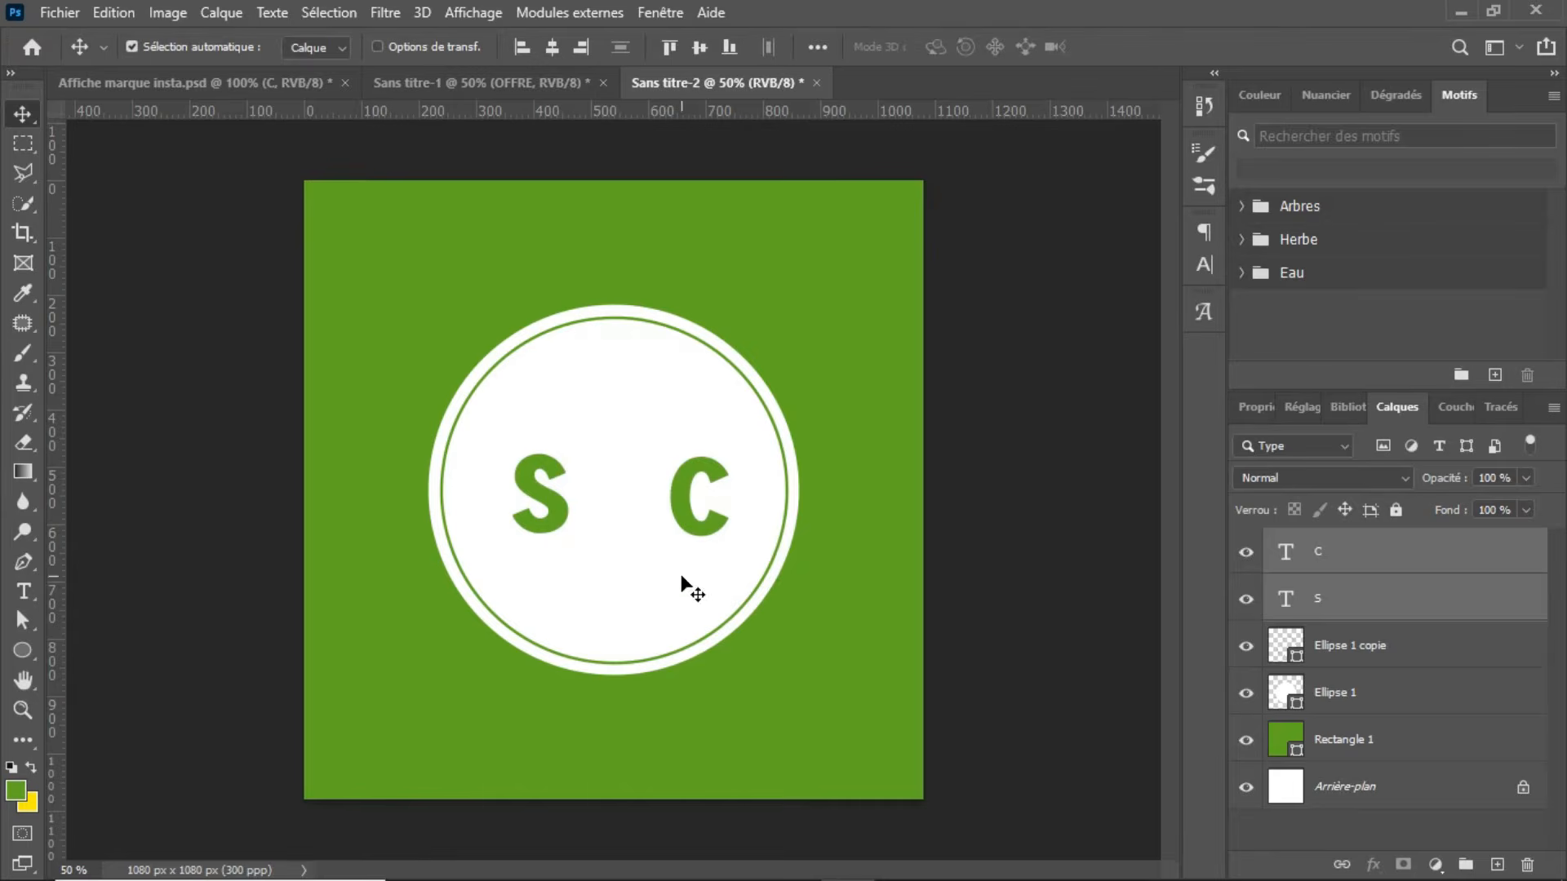
Step: Move the letter C closer to the S so the two read as a pair
click(682, 588)
click(702, 535)
drag(702, 535, 604, 529)
Step: Set the font of both letters to Gilroy ExtraBold
shift+click(1371, 601)
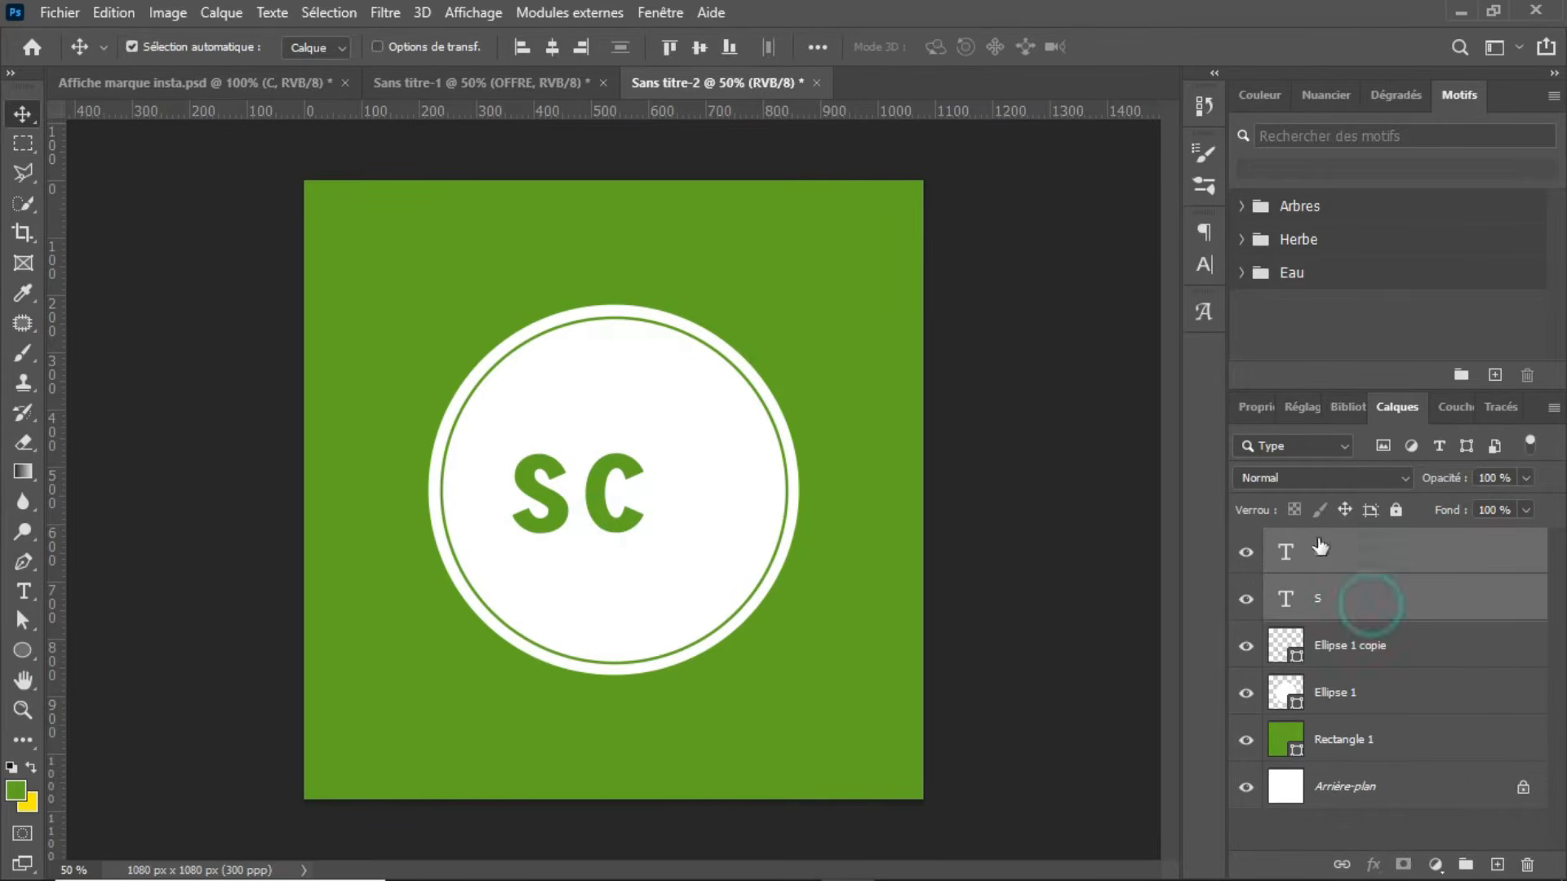
click(1207, 264)
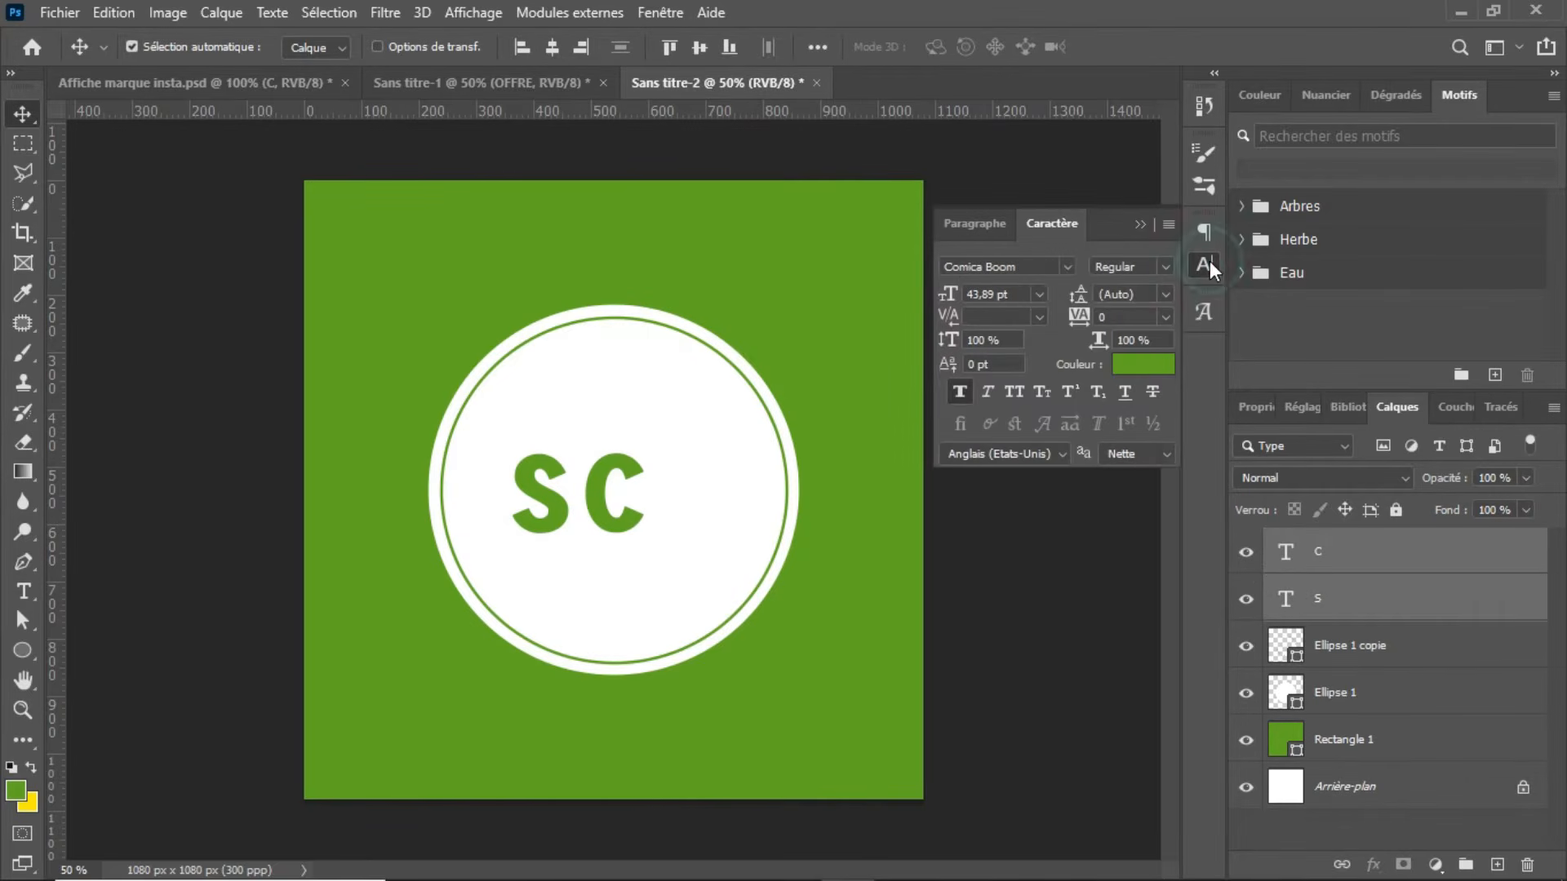
click(1068, 268)
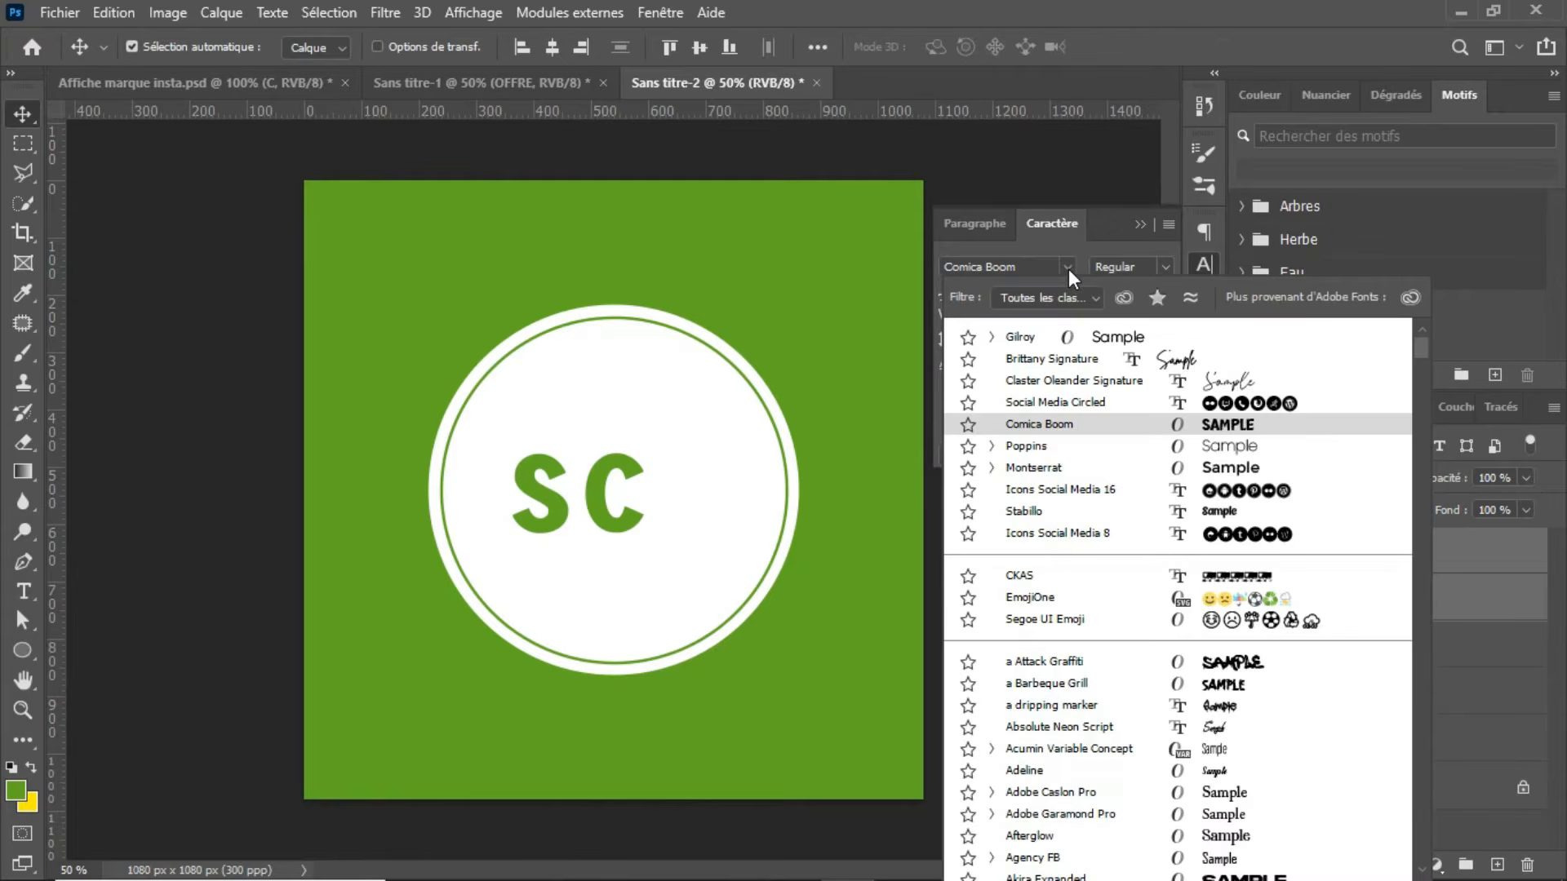
click(1075, 336)
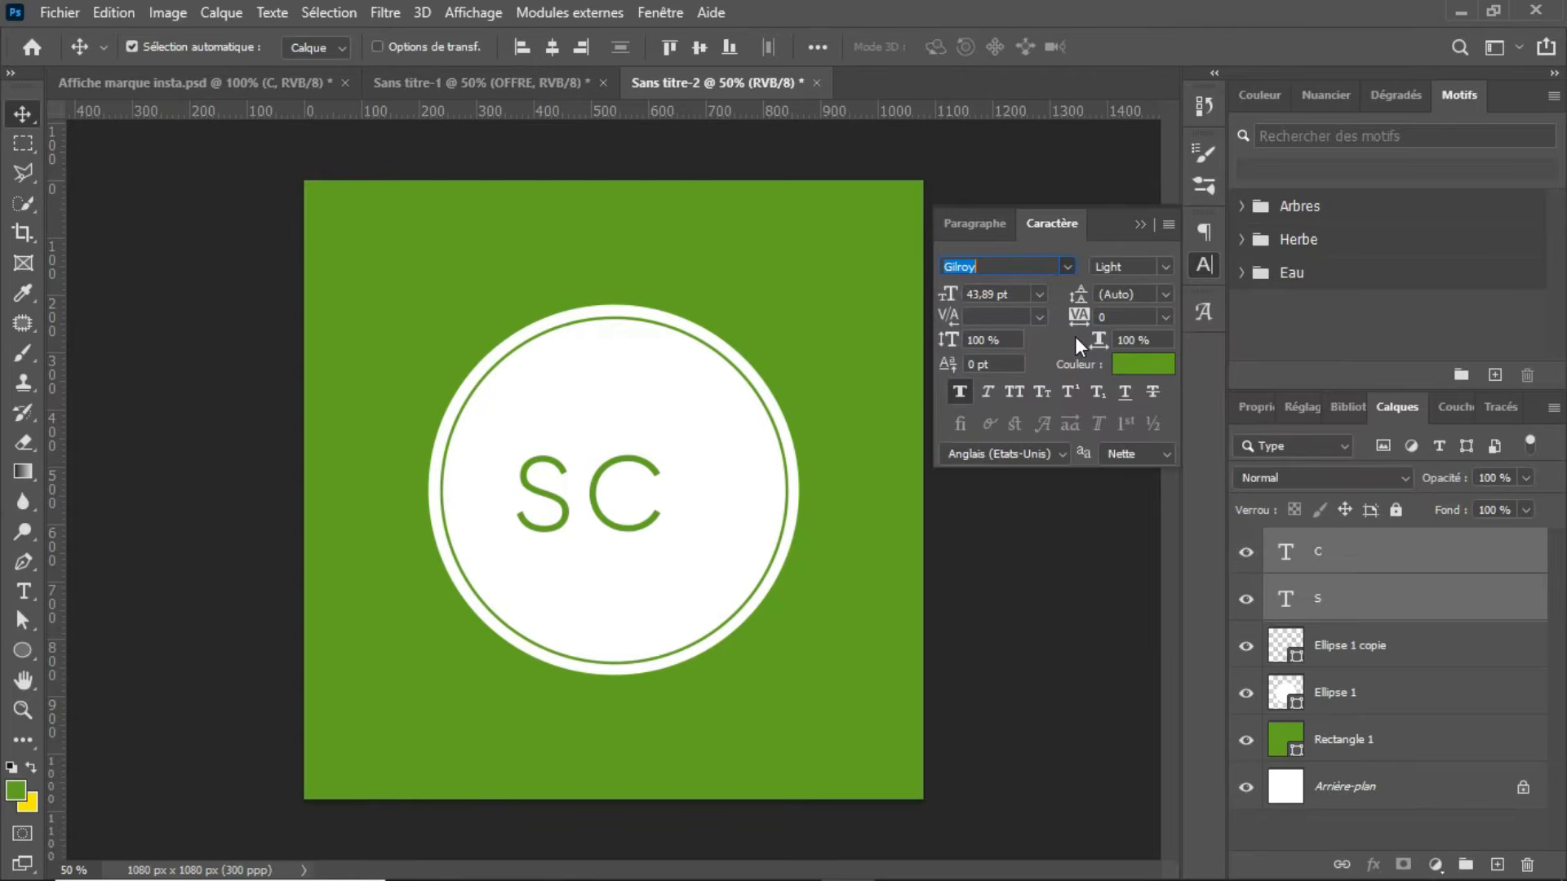
click(1163, 275)
click(1159, 310)
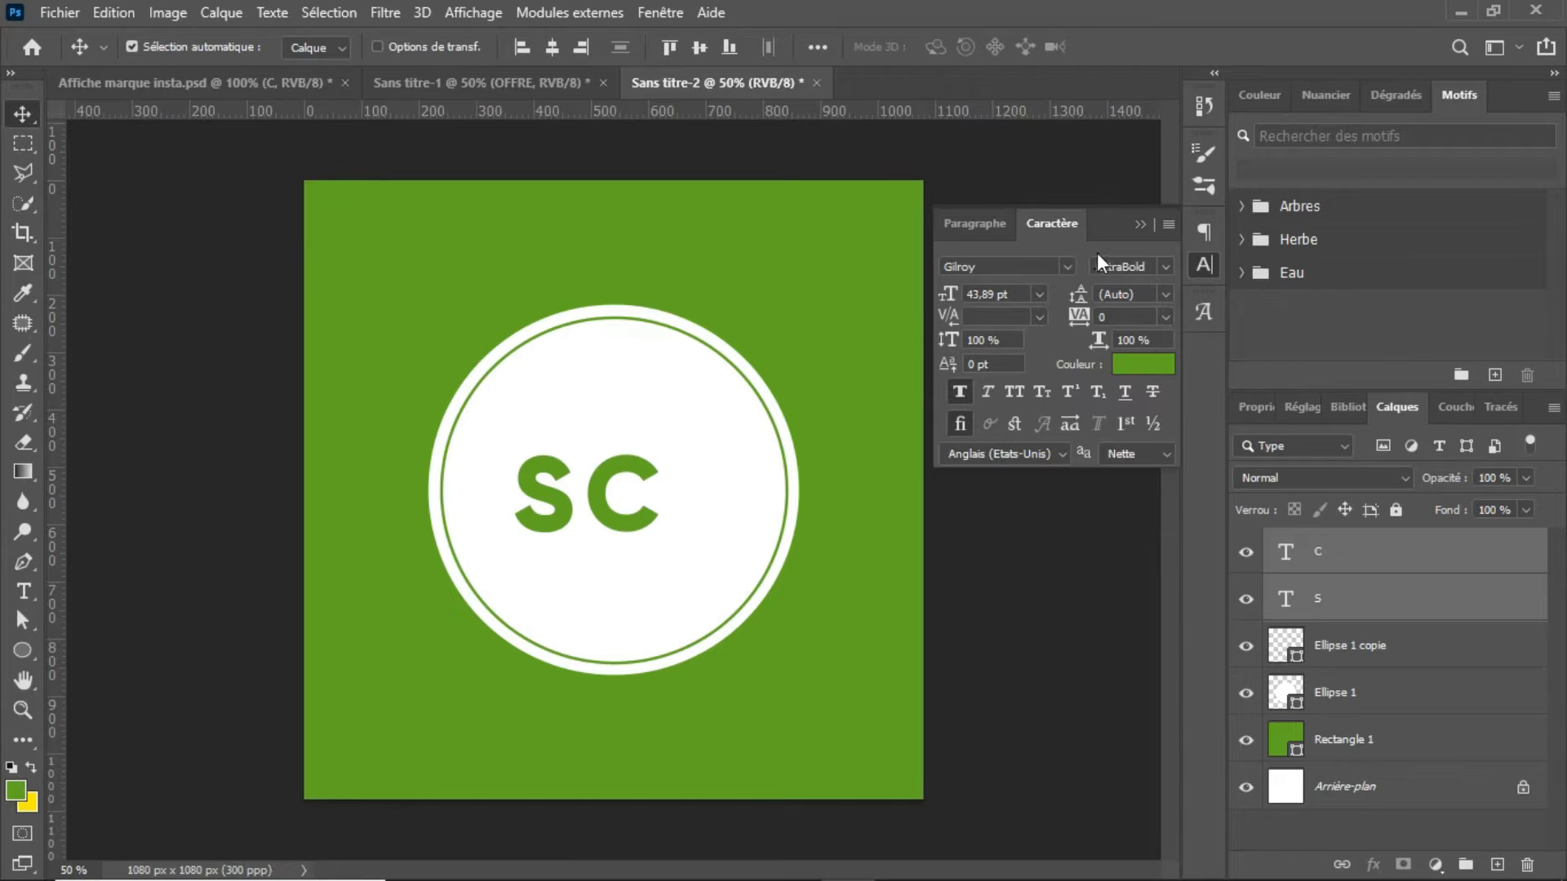
click(1141, 225)
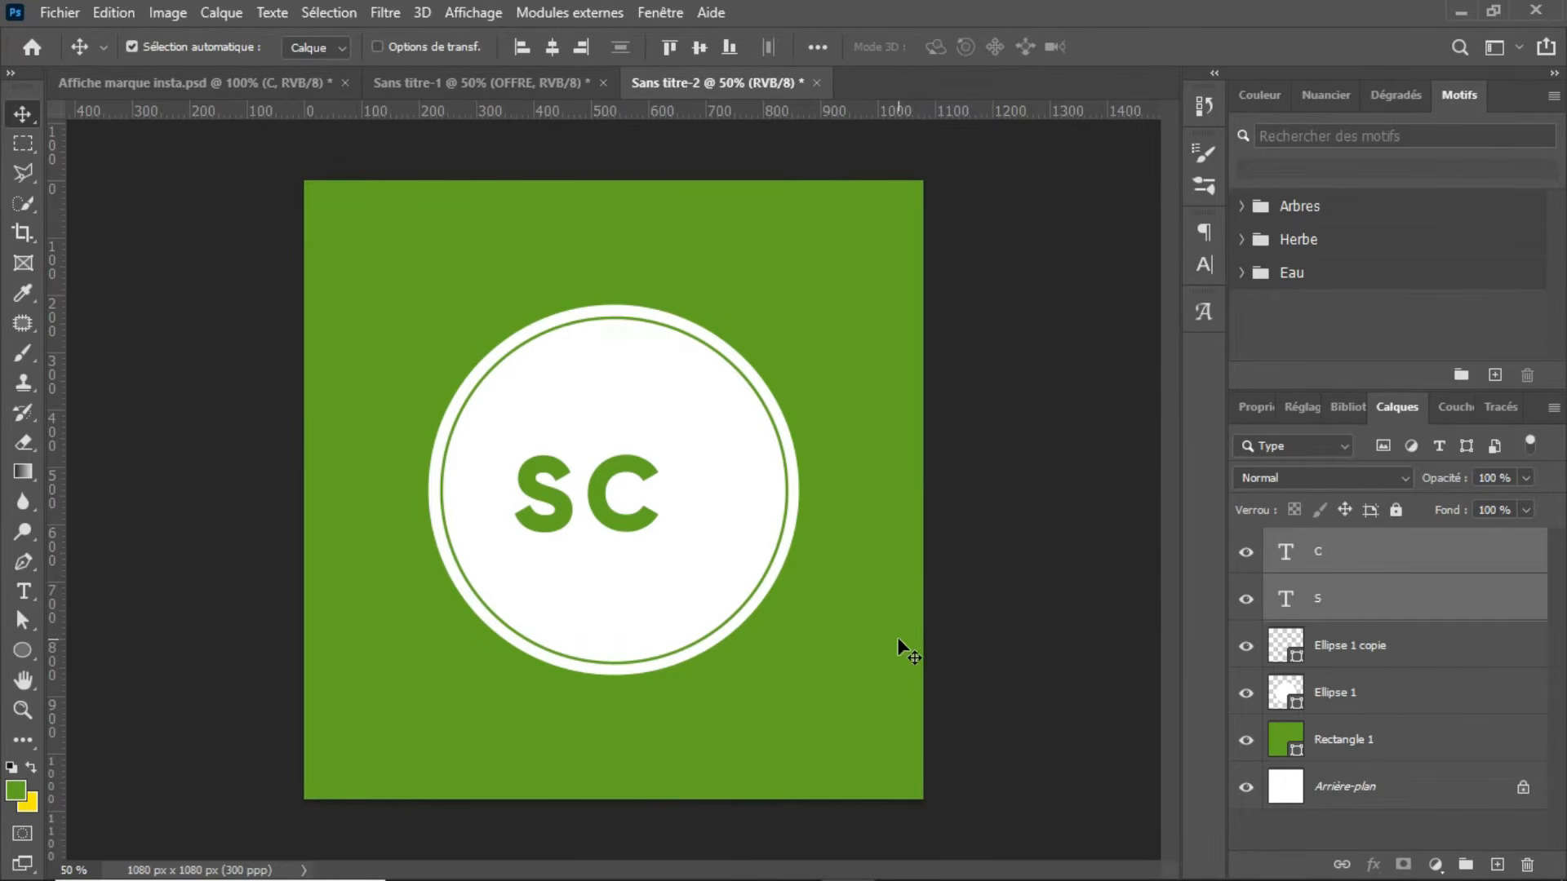
Step: Enlarge both letters further and position them in the upper middle of the white circle
key(ctrl+t)
drag(654, 532, 732, 571)
drag(673, 492, 669, 483)
key(Return)
Step: Apply a white 5 px outside stroke (Contour) layer style to the letter C
click(1392, 552)
click(1397, 562)
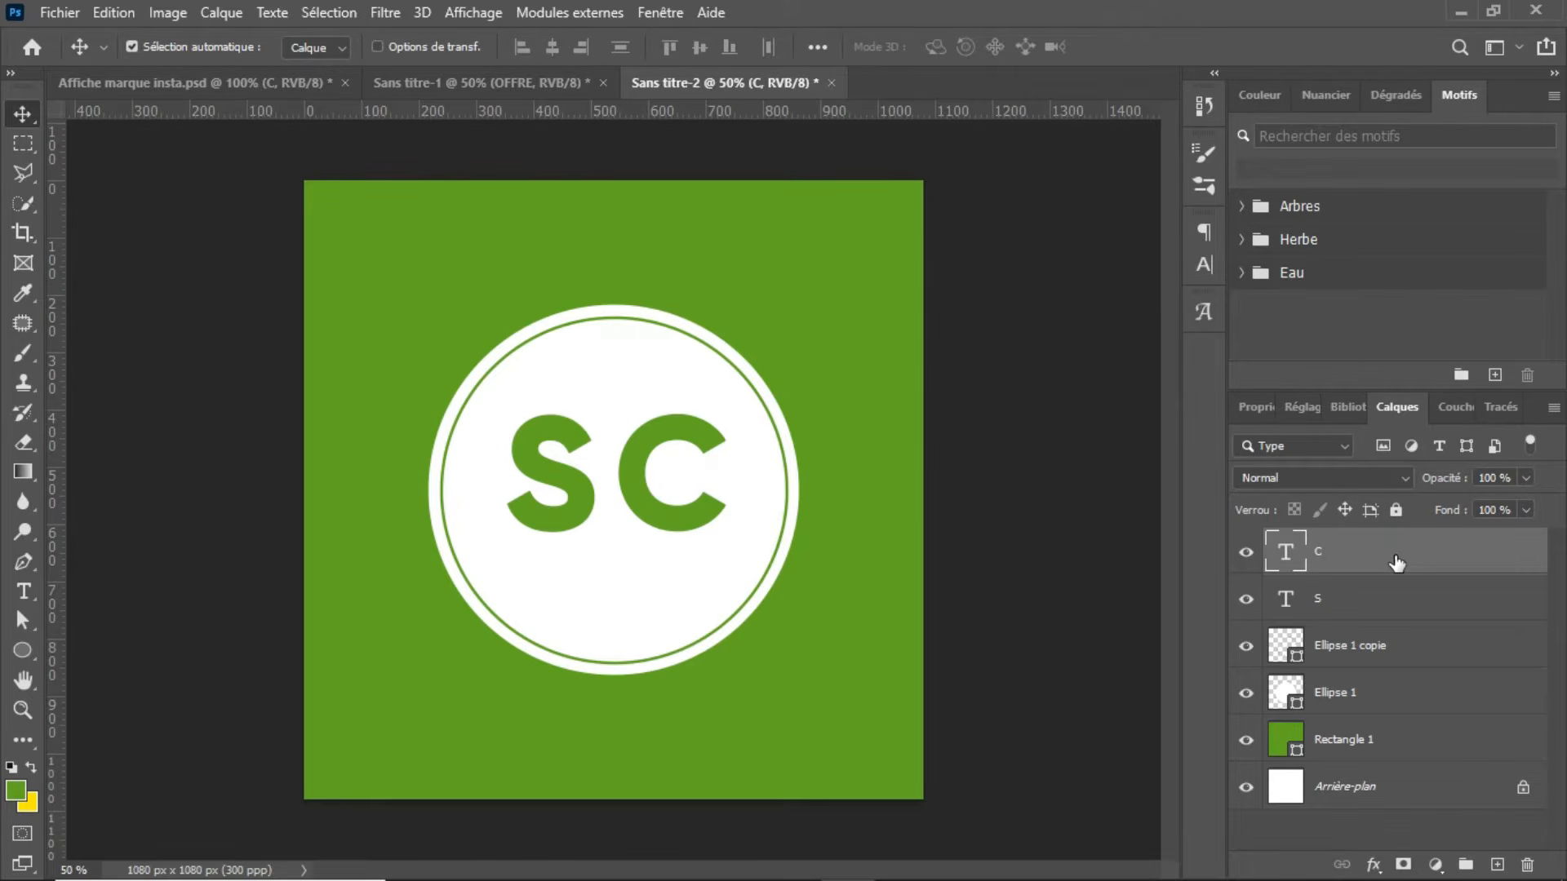
click(1373, 864)
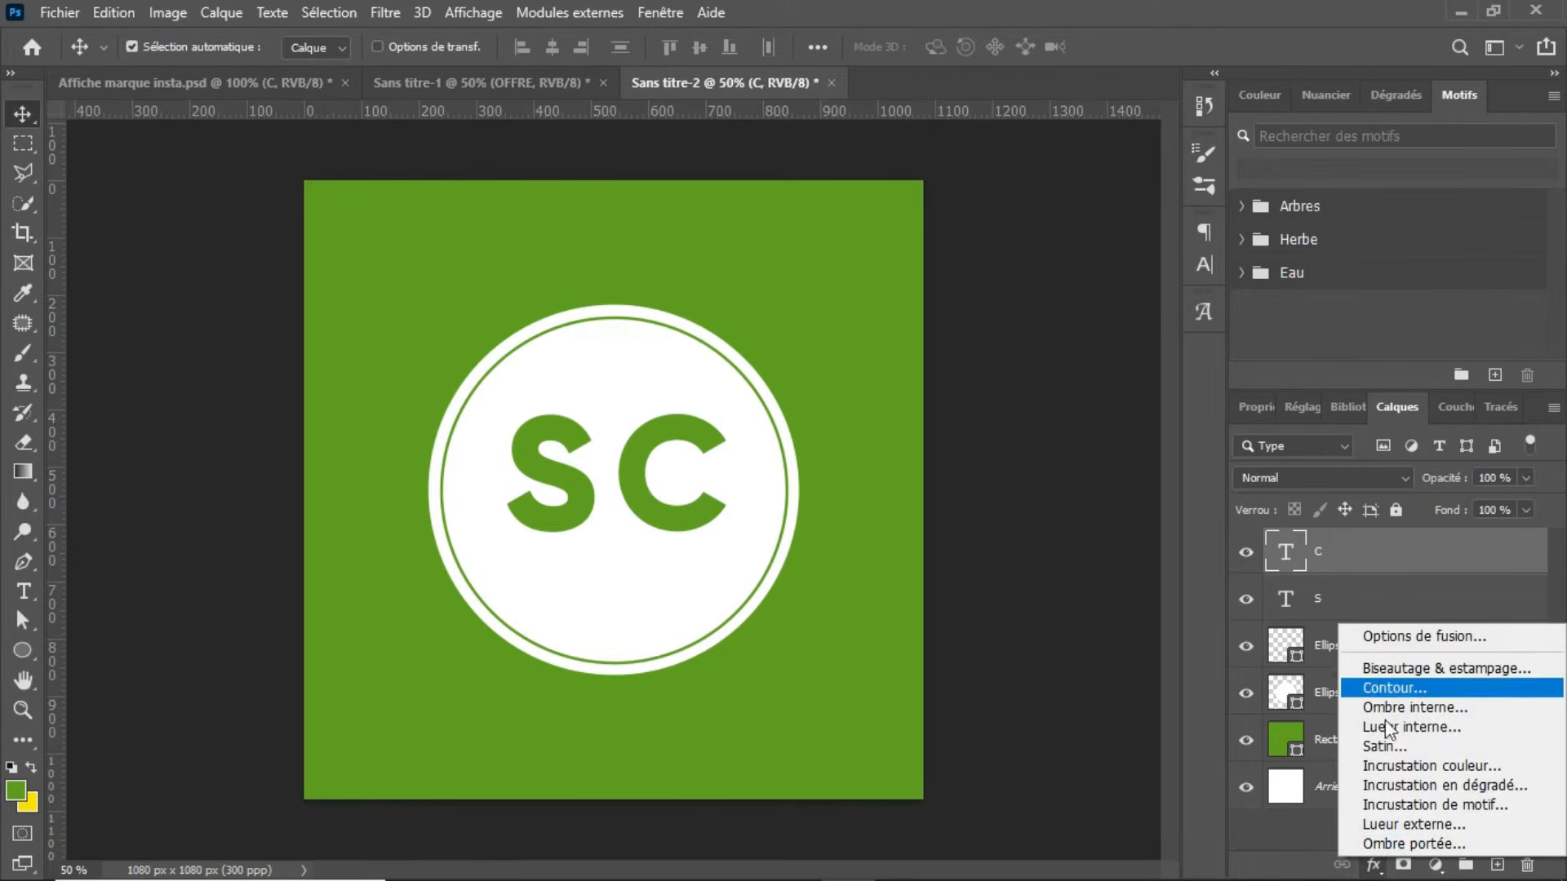
click(1410, 687)
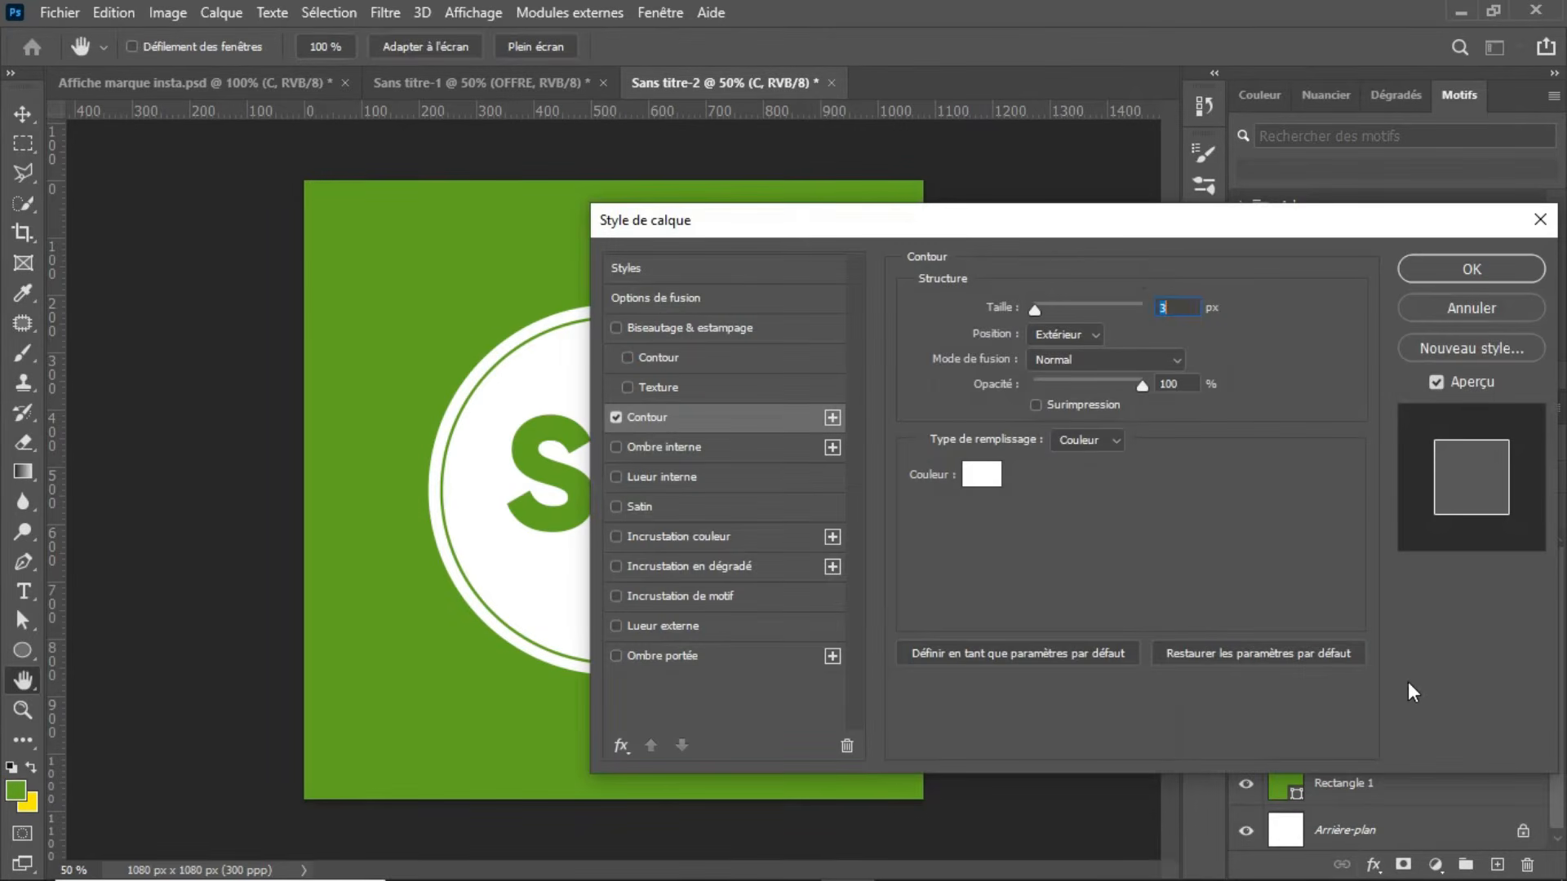
drag(1136, 235, 1309, 191)
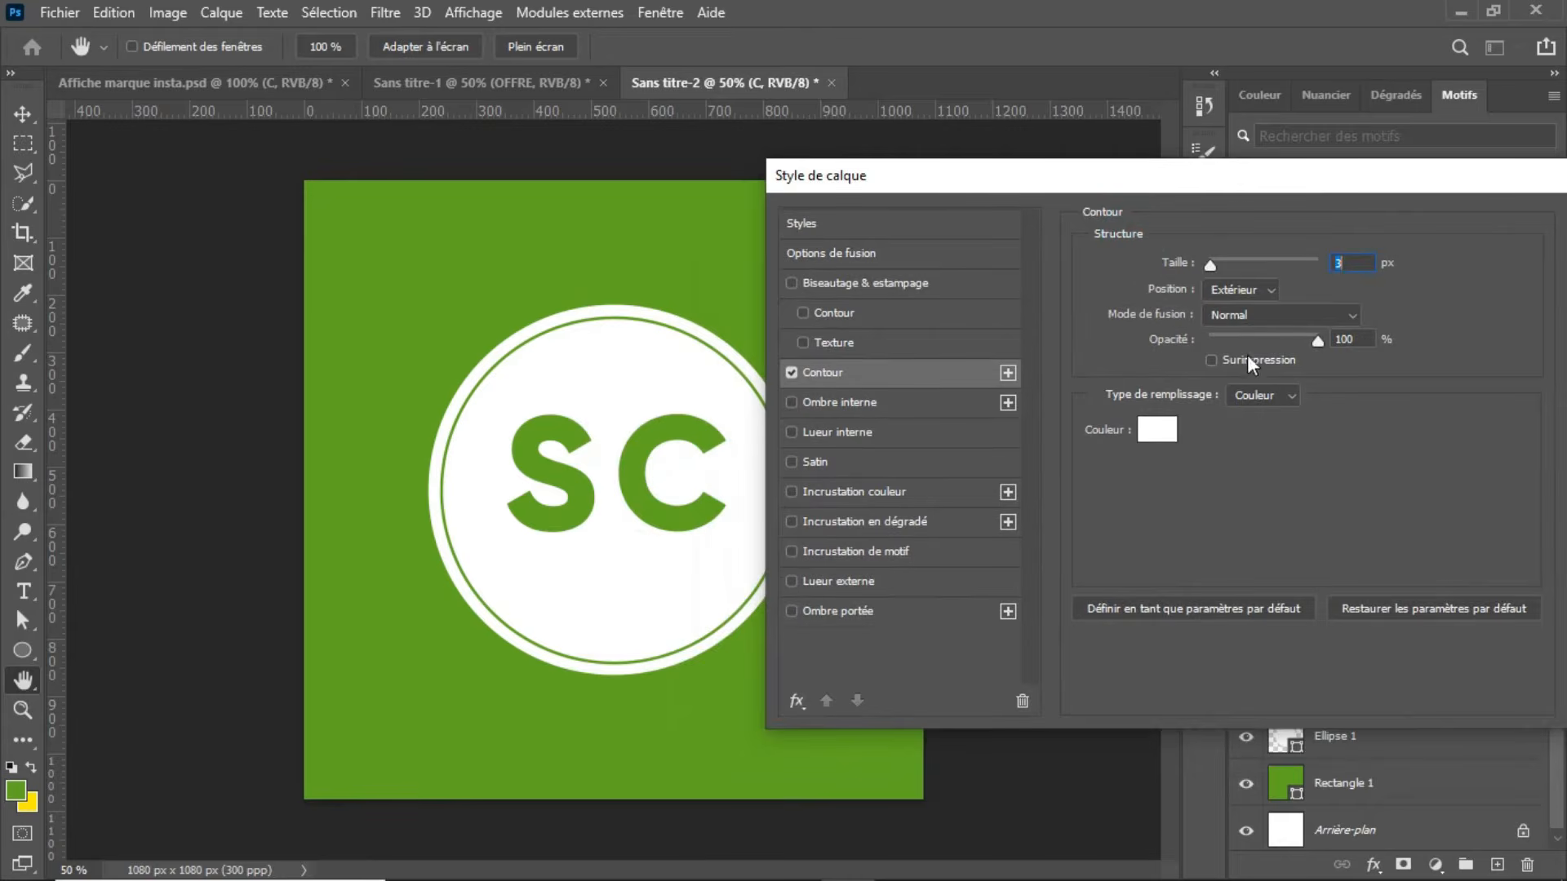
key(Up)
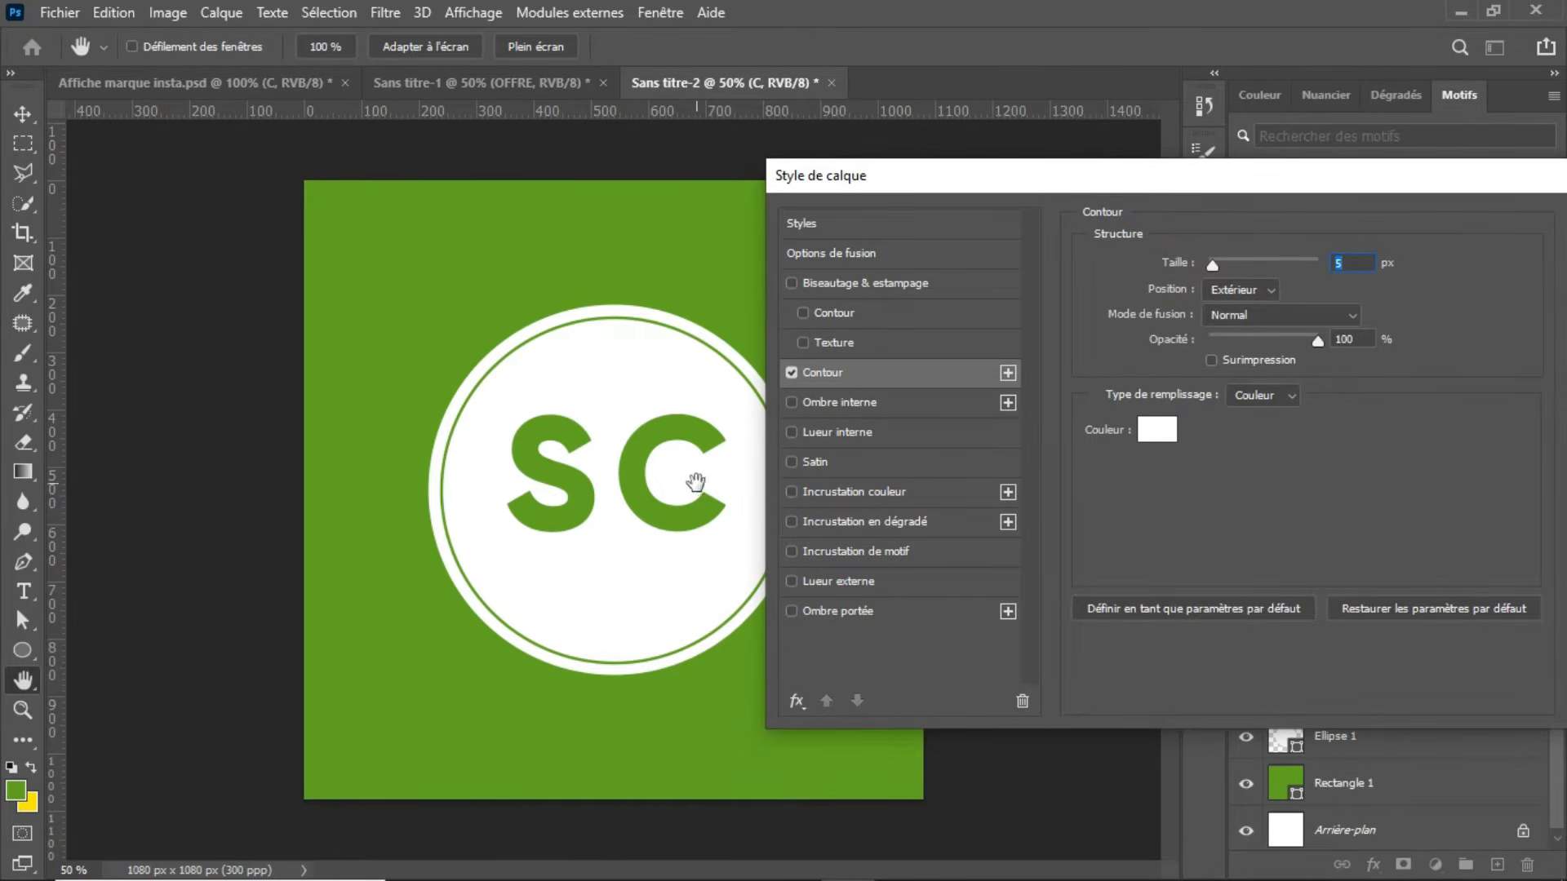
drag(1216, 184, 1027, 193)
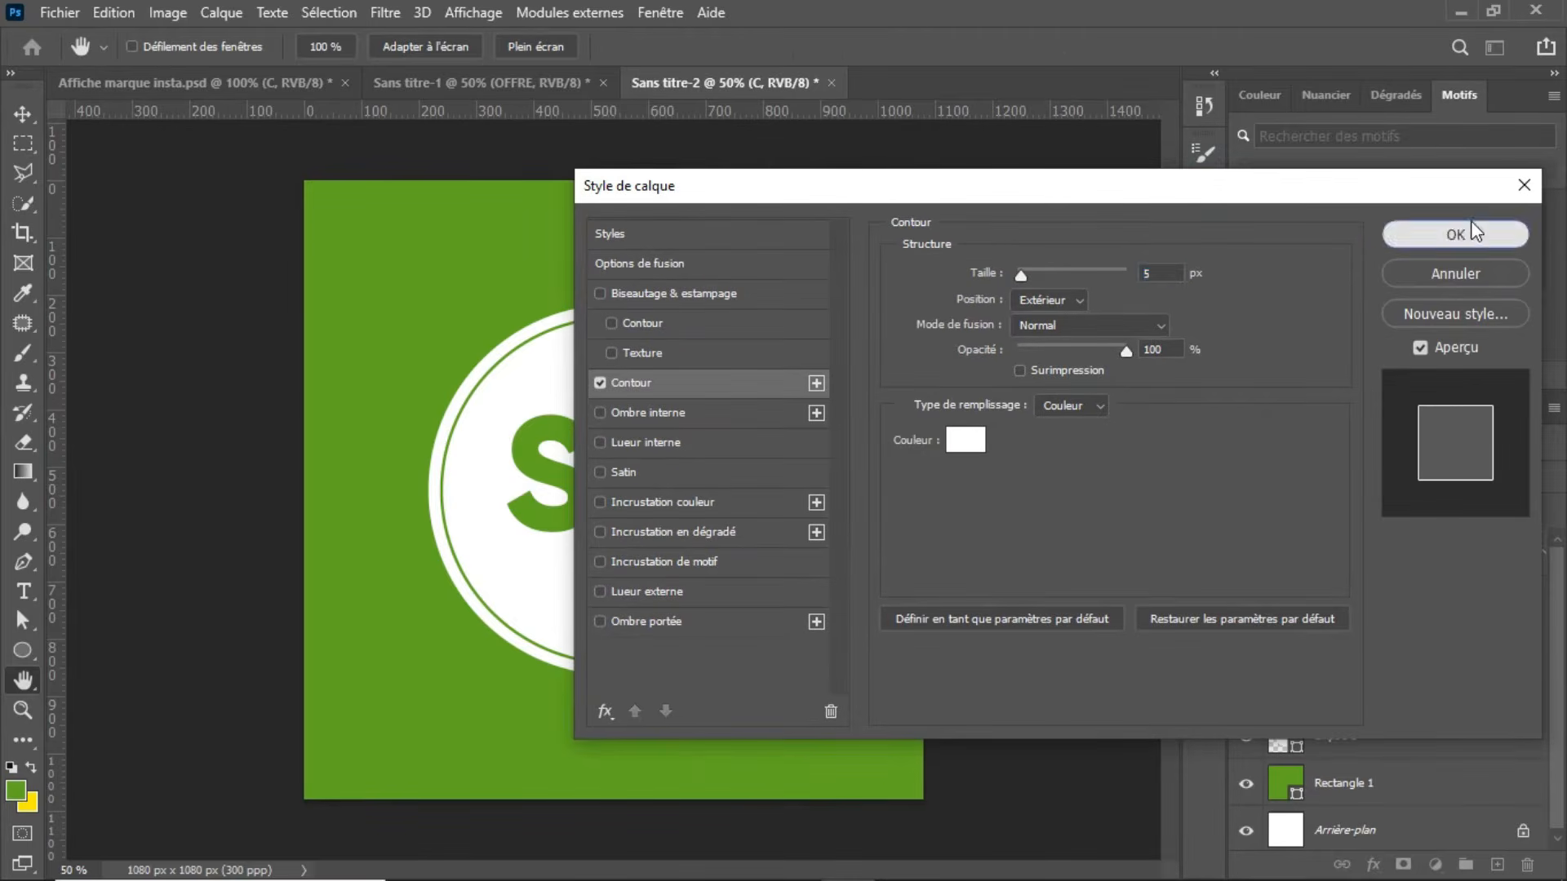
click(1470, 221)
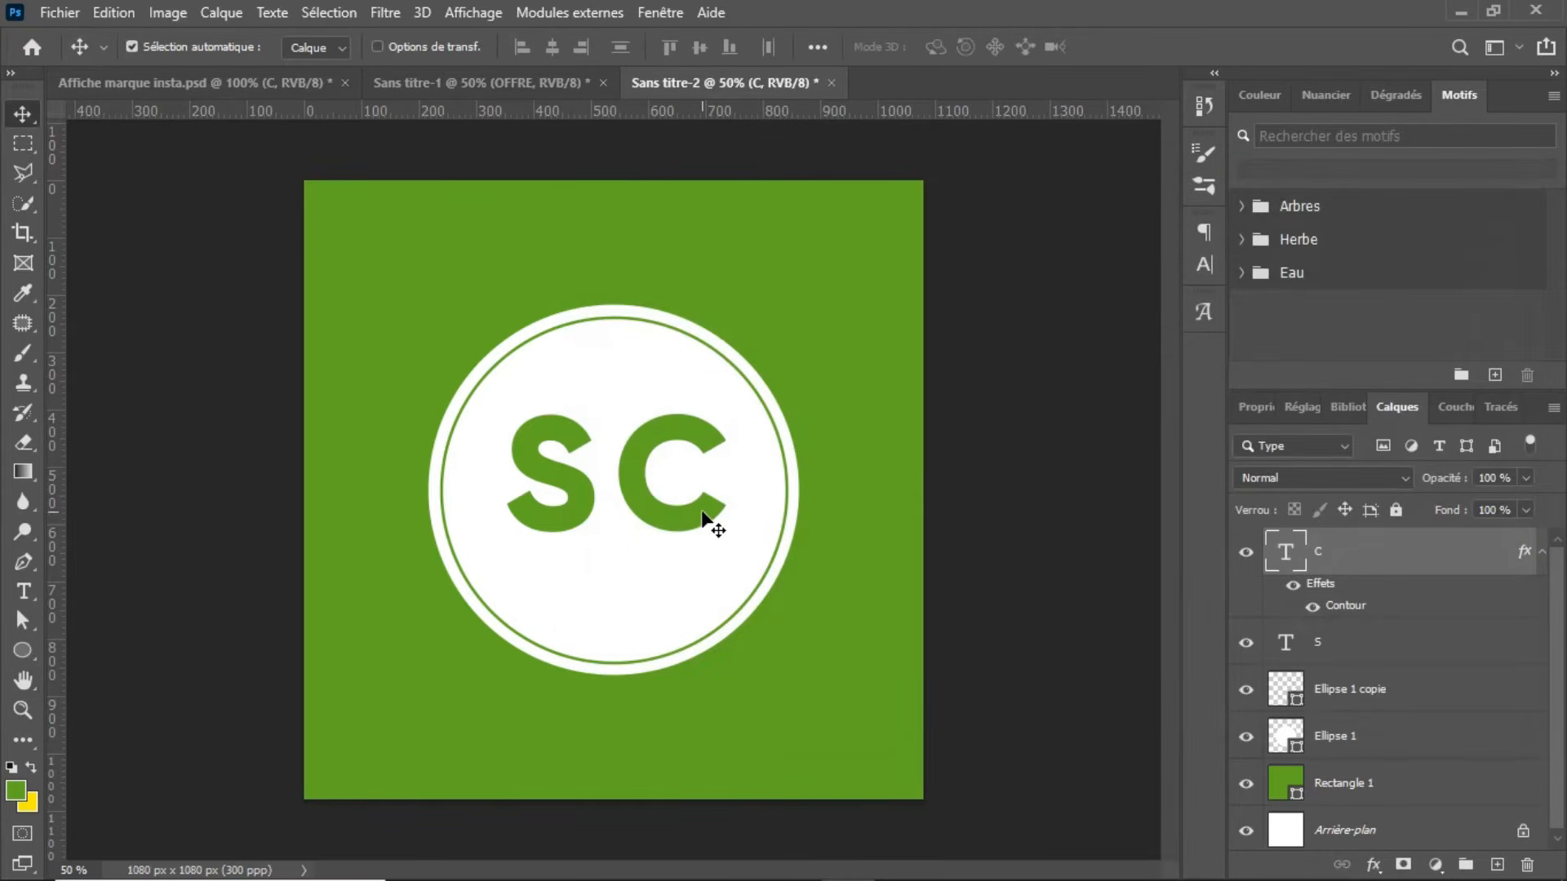
Step: Overlap the letter C onto the lower part of the S and scale it down to about 68%
drag(695, 521, 645, 537)
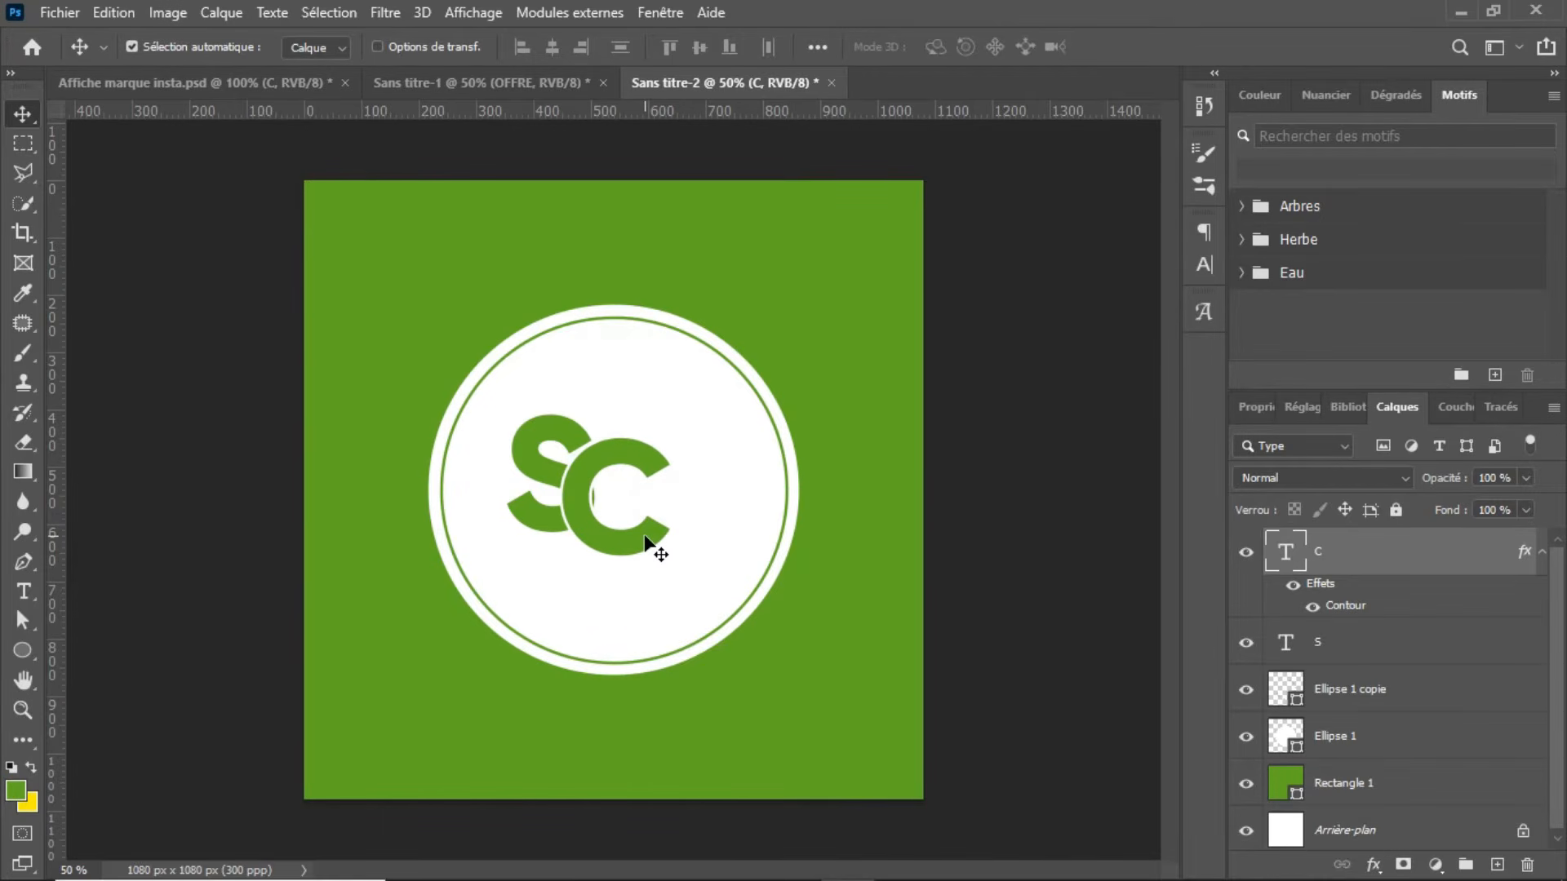
key(ctrl+t)
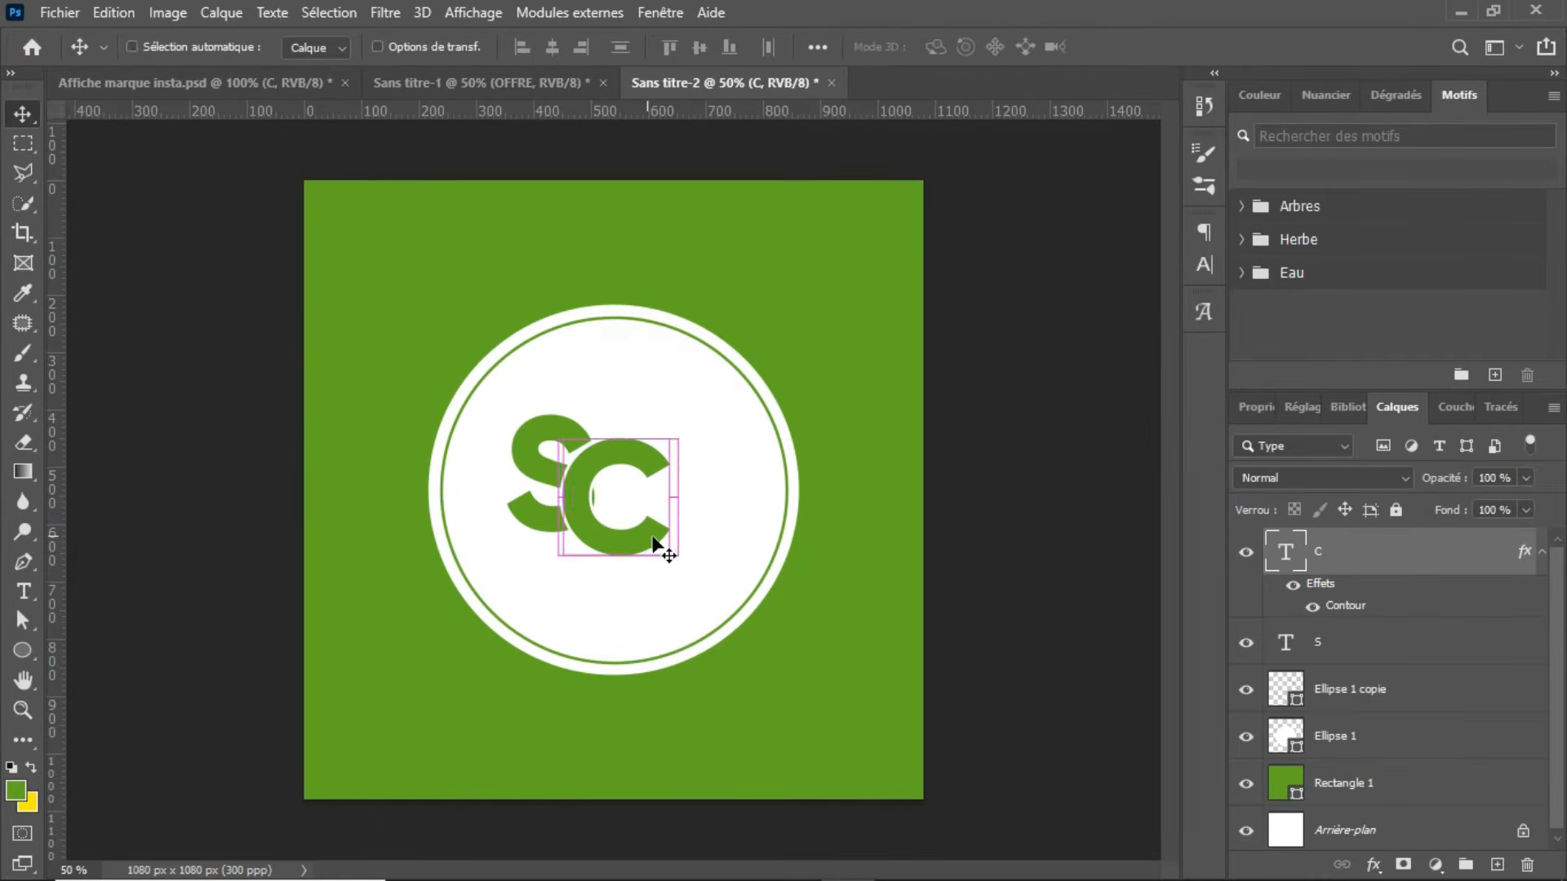
drag(678, 597, 639, 539)
drag(603, 483, 599, 501)
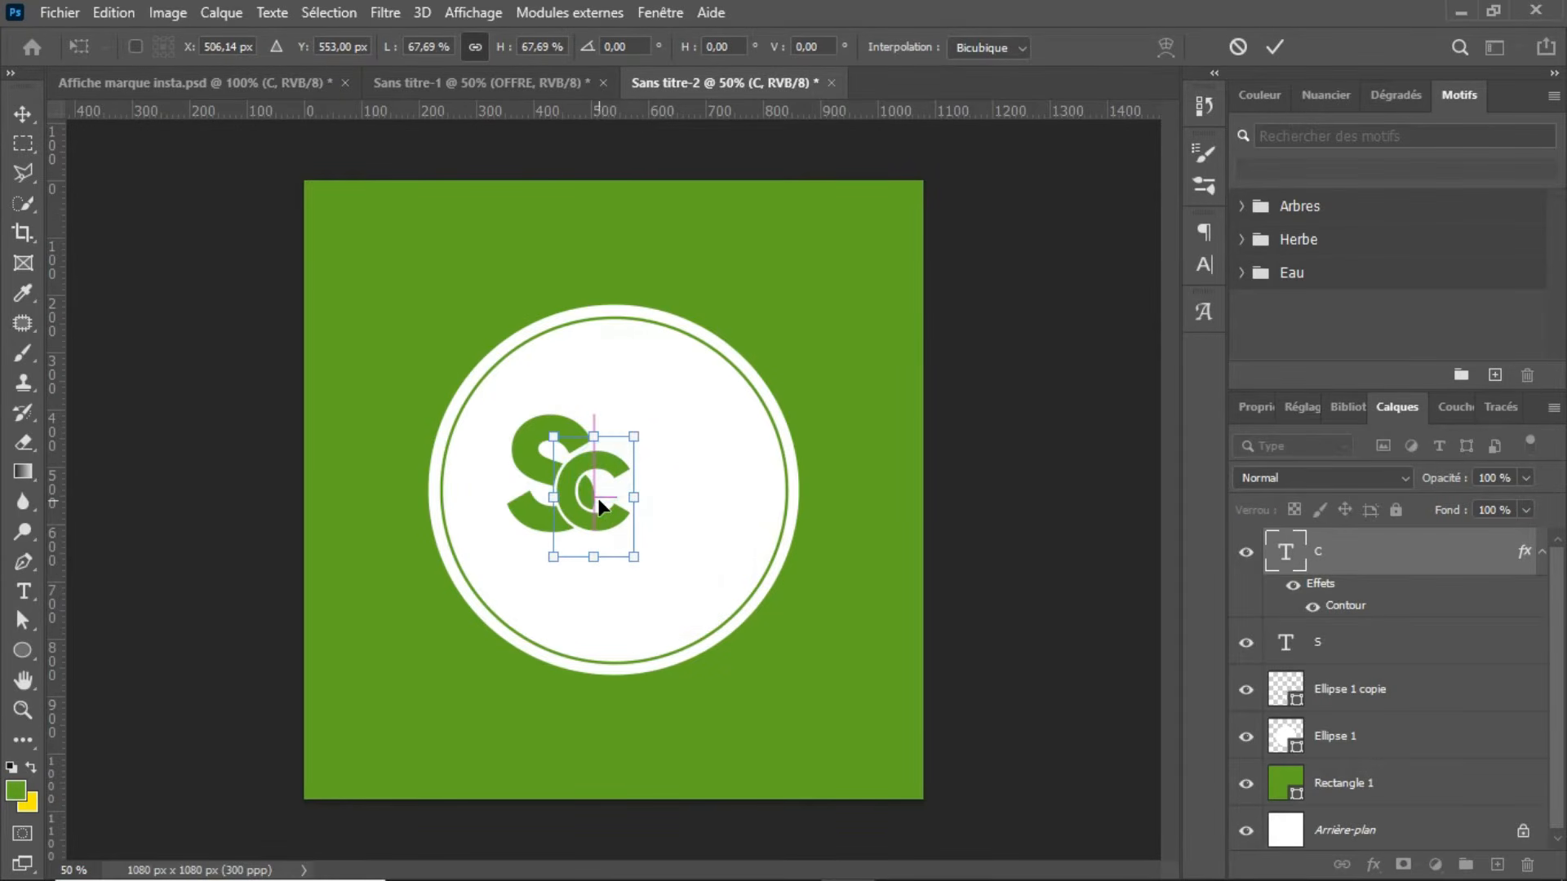
key(Return)
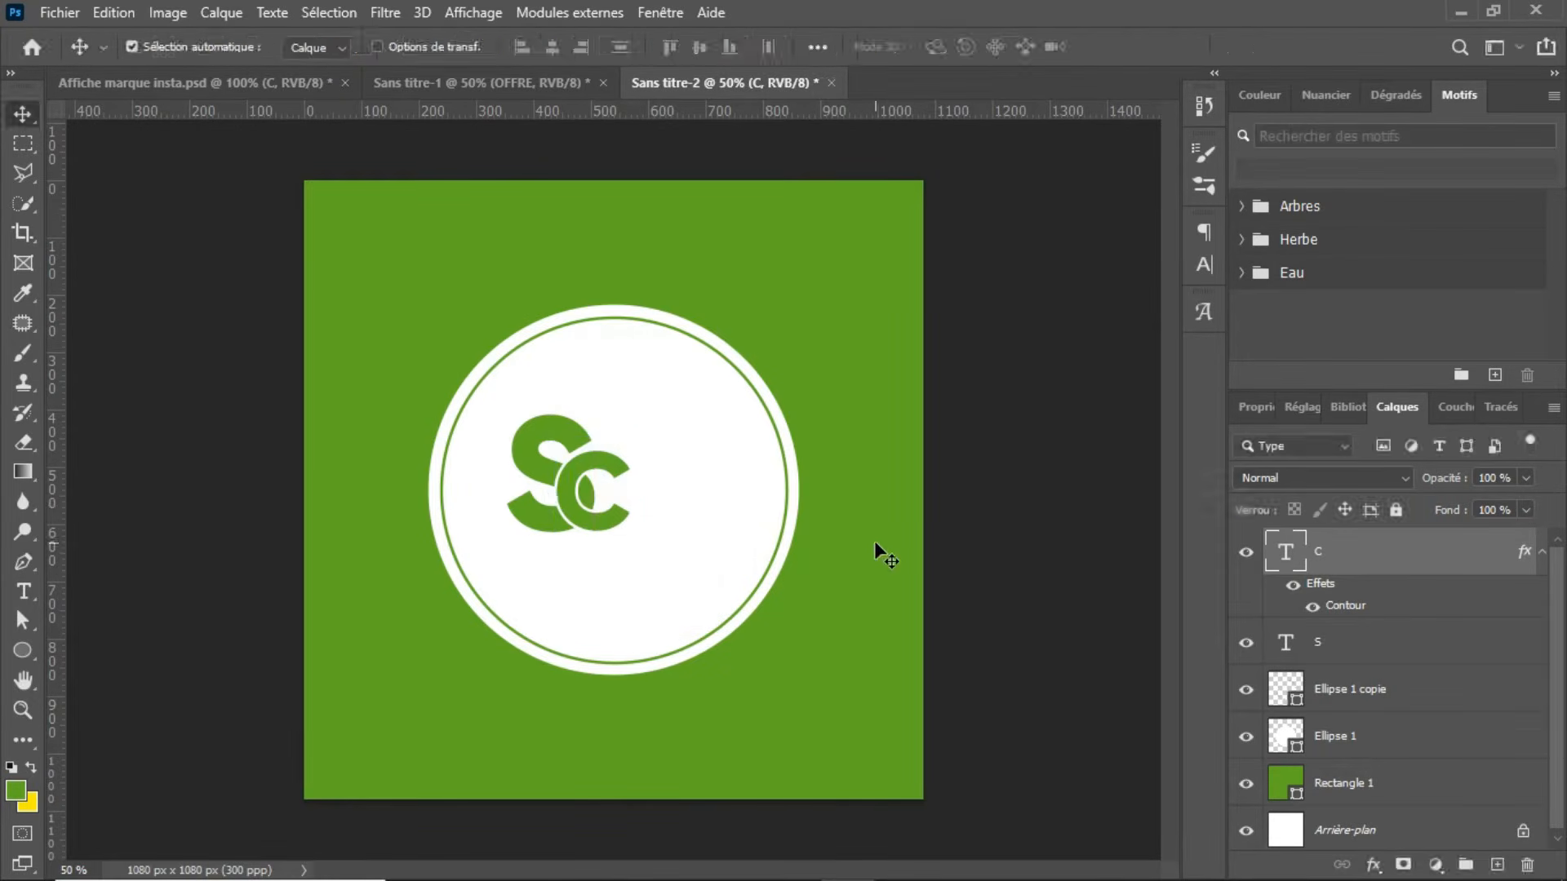
Step: Set the size of the letter C's white outside stroke (Contour) to 8 px
double_click(1353, 606)
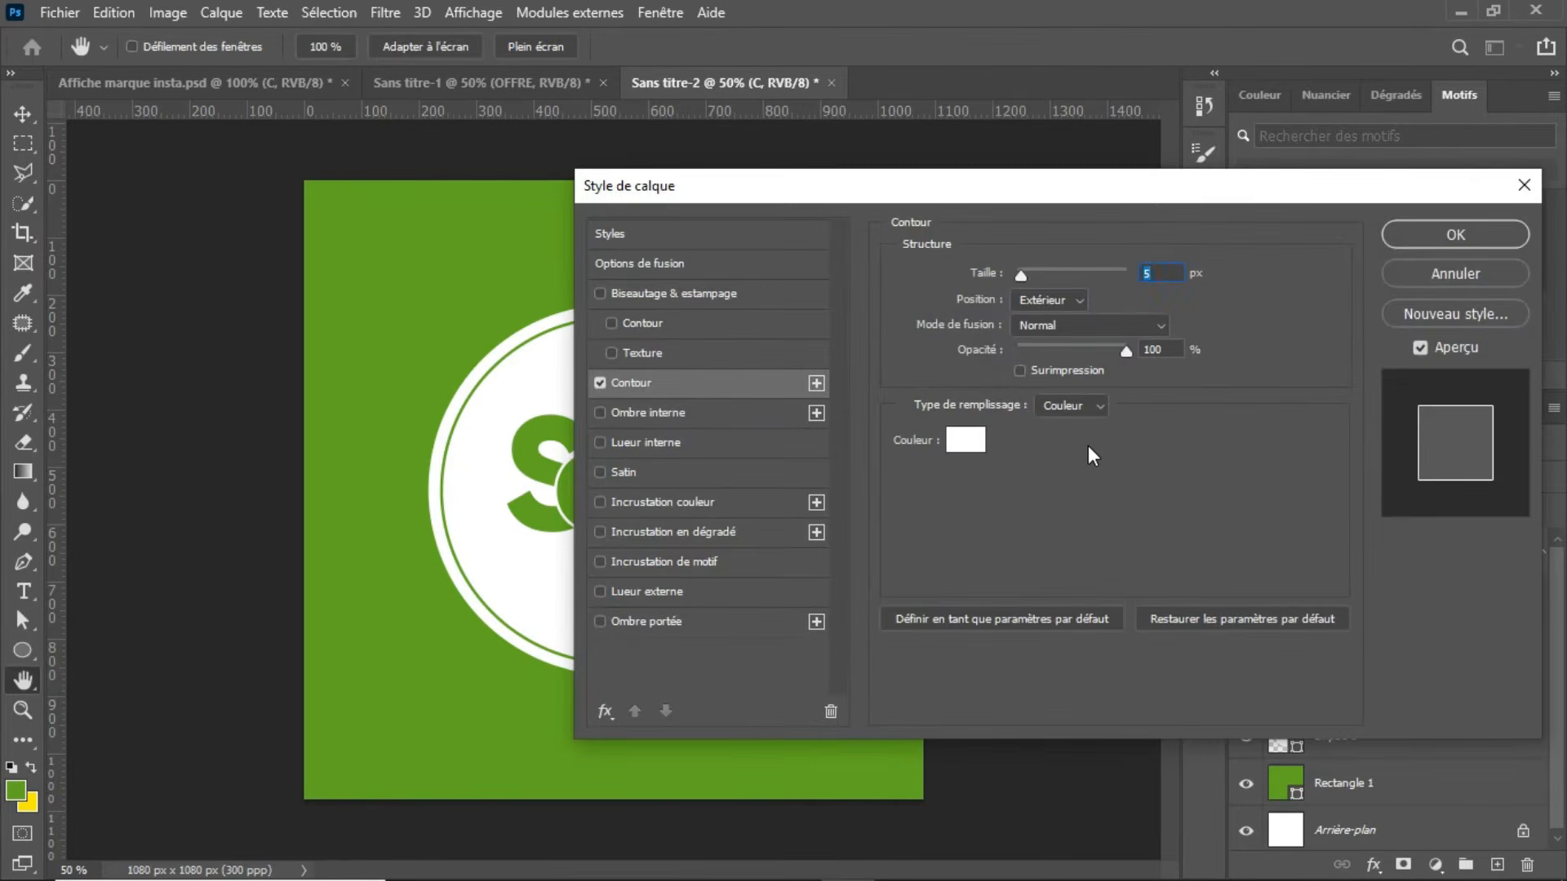
drag(1125, 183, 1377, 168)
key(Up)
key(Up)
key(Up)
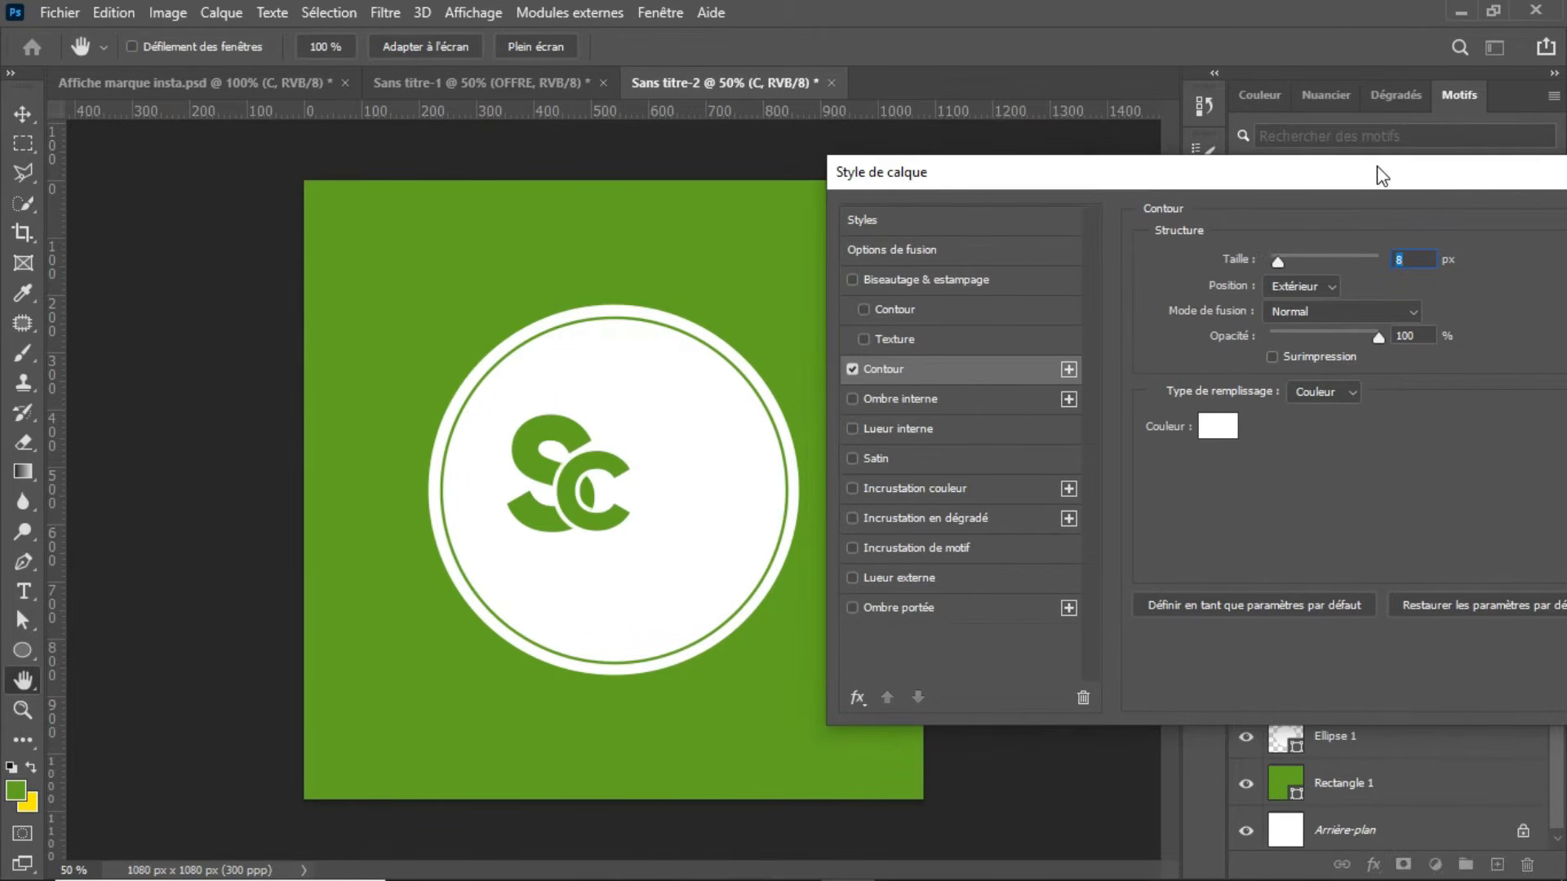
drag(1493, 199, 1341, 184)
click(1528, 227)
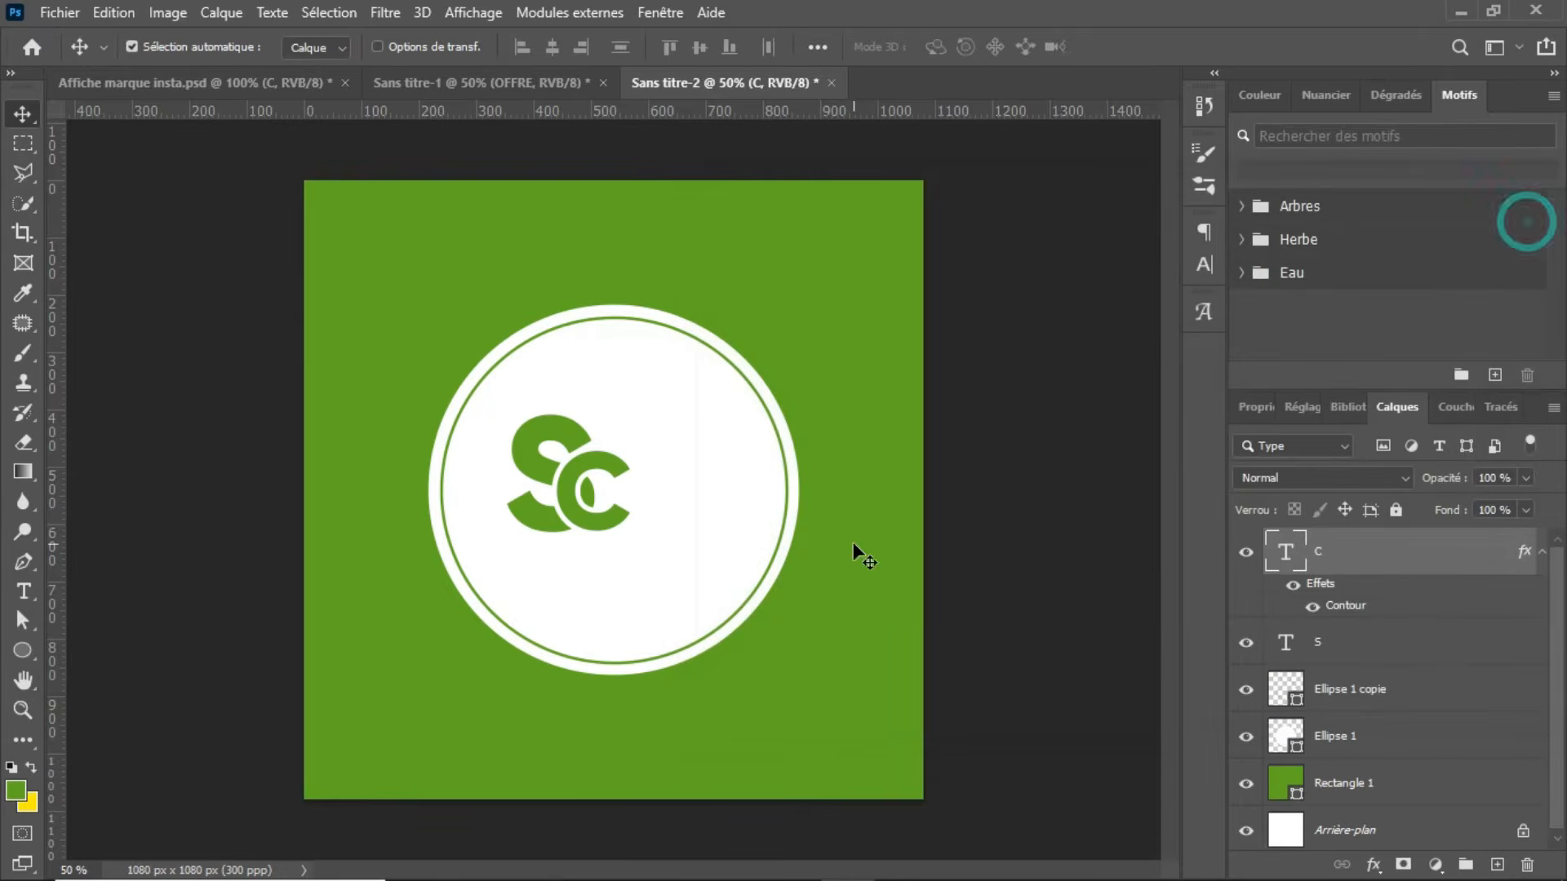
Step: Scale the letters S and C together to about 150% and place them in the upper middle of the white circle
click(1410, 646)
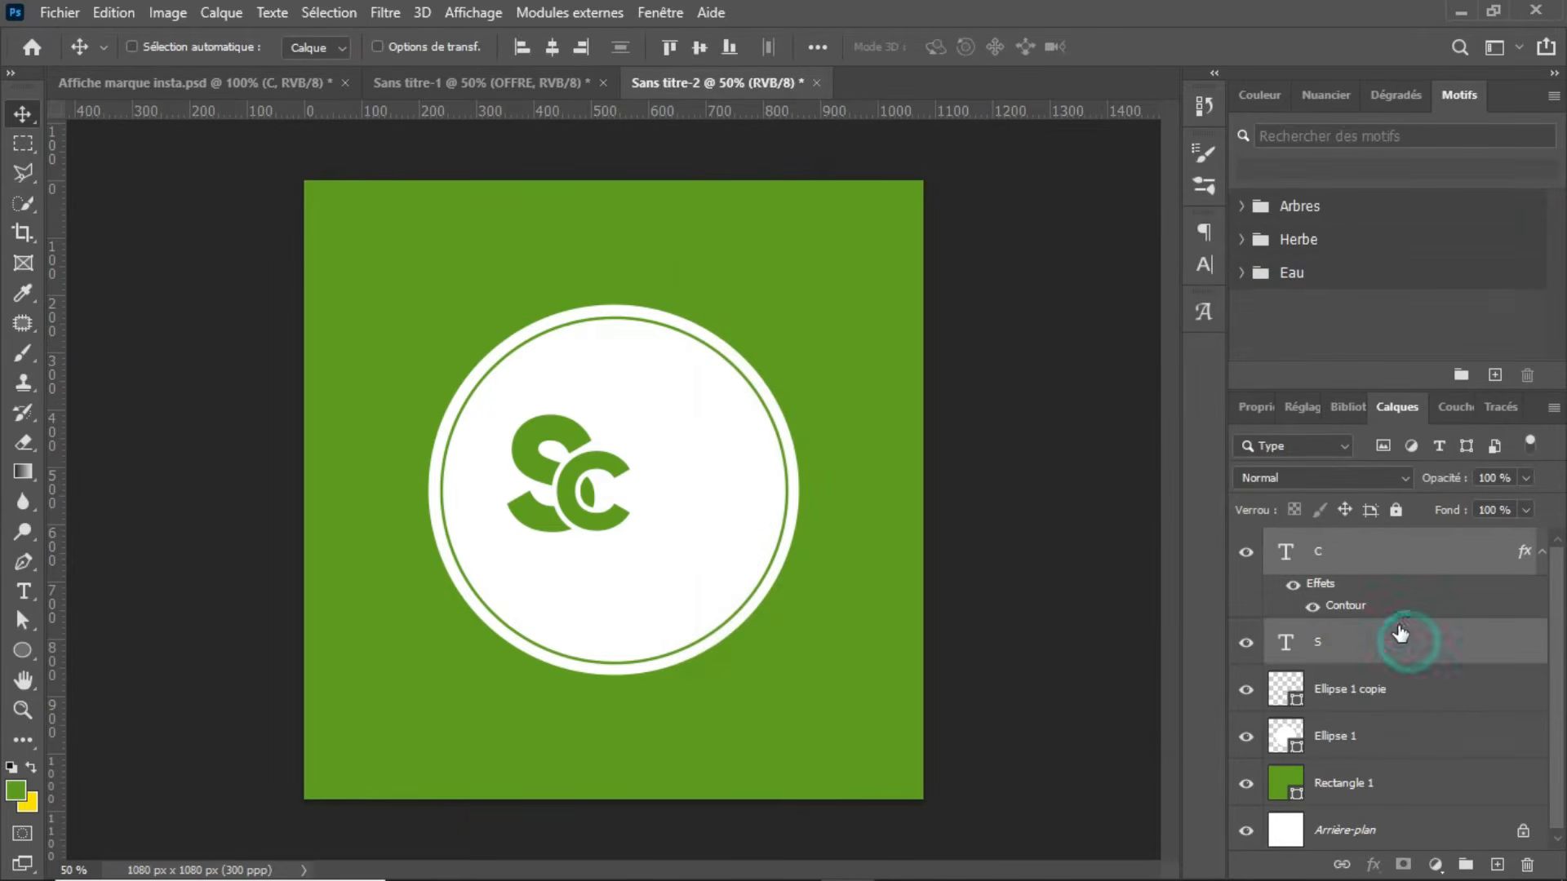
click(1391, 554)
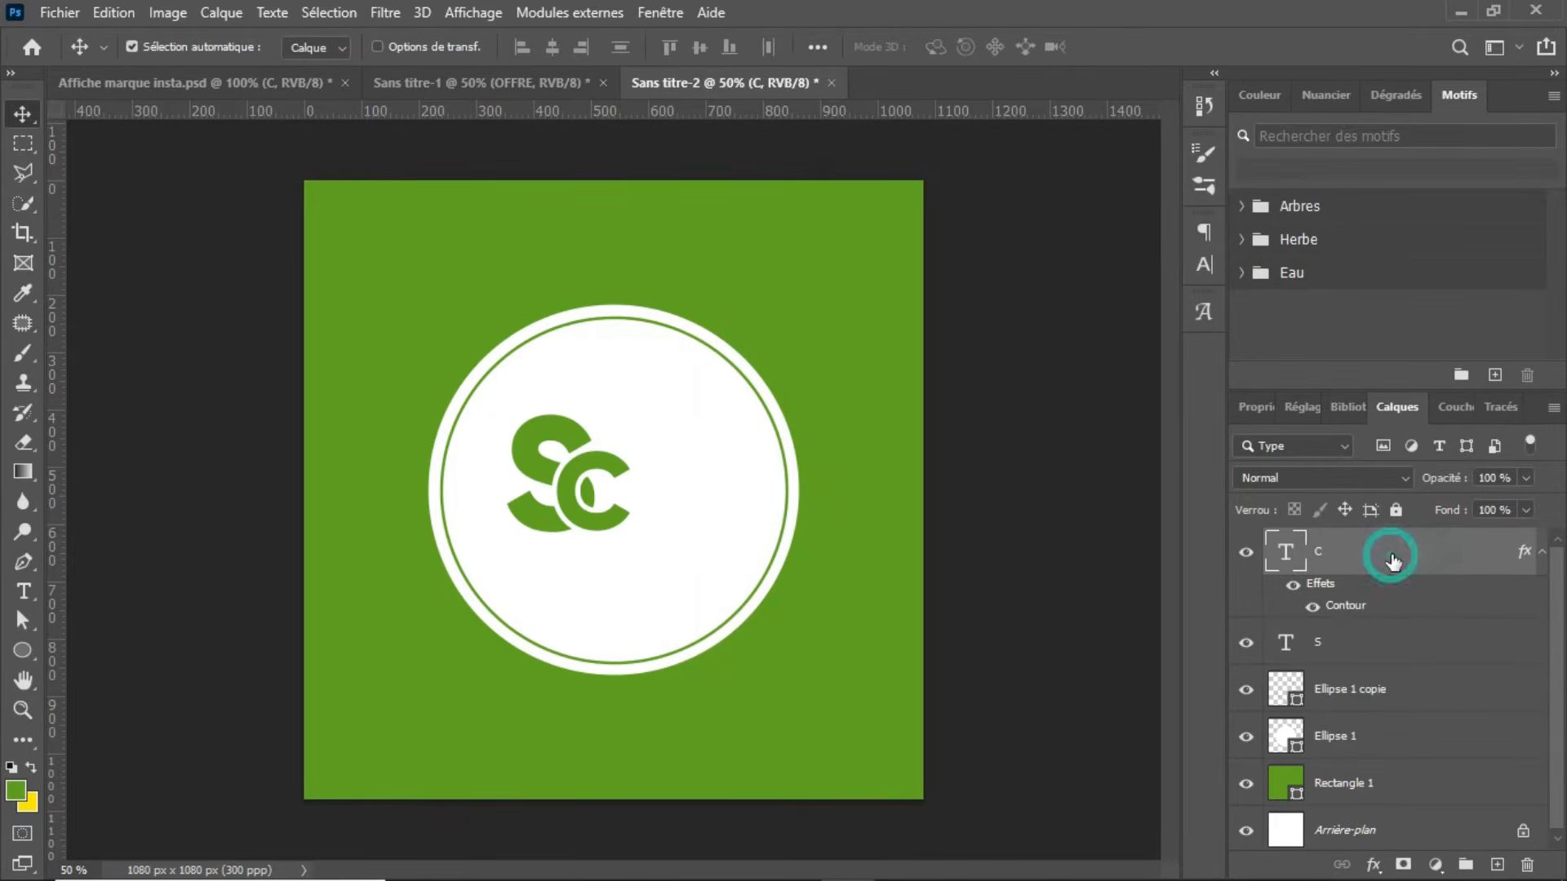
ctrl+click(1437, 653)
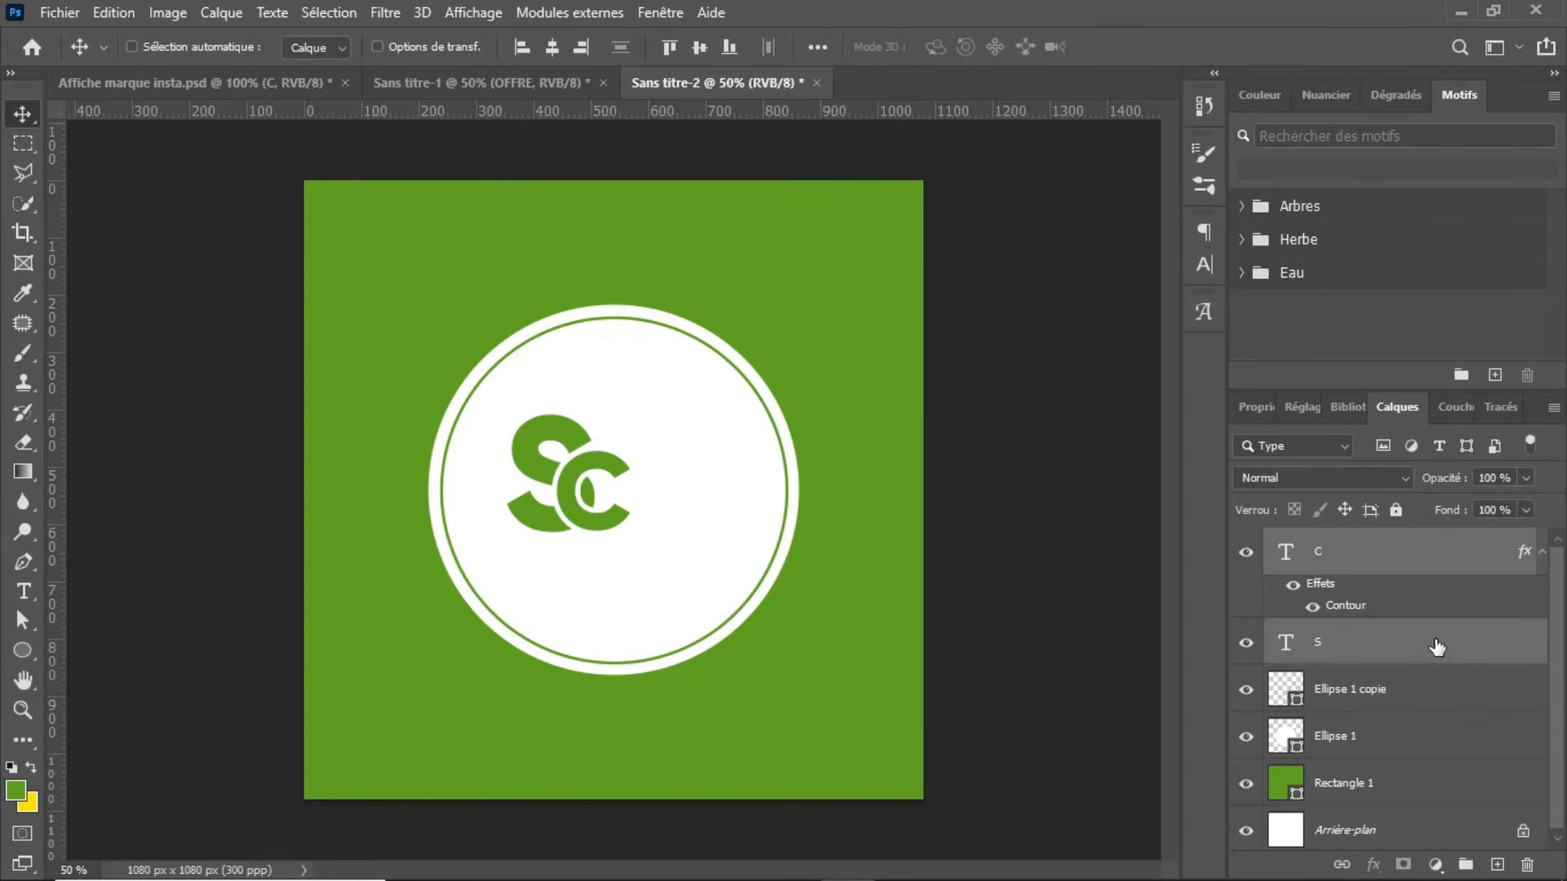
key(ctrl+t)
drag(623, 534, 690, 590)
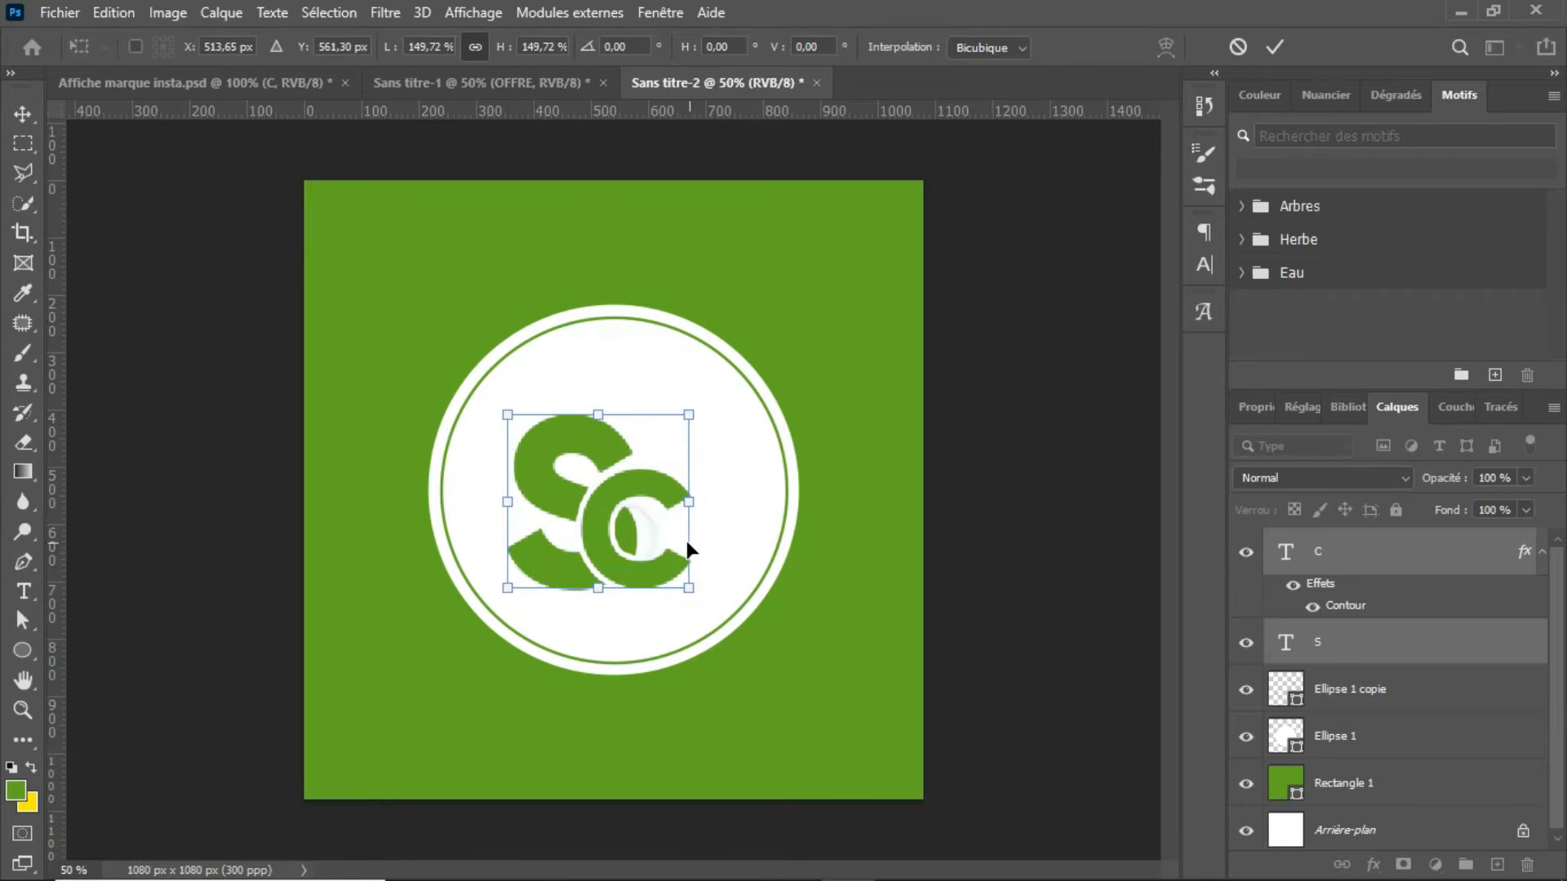
drag(659, 528, 670, 483)
key(Return)
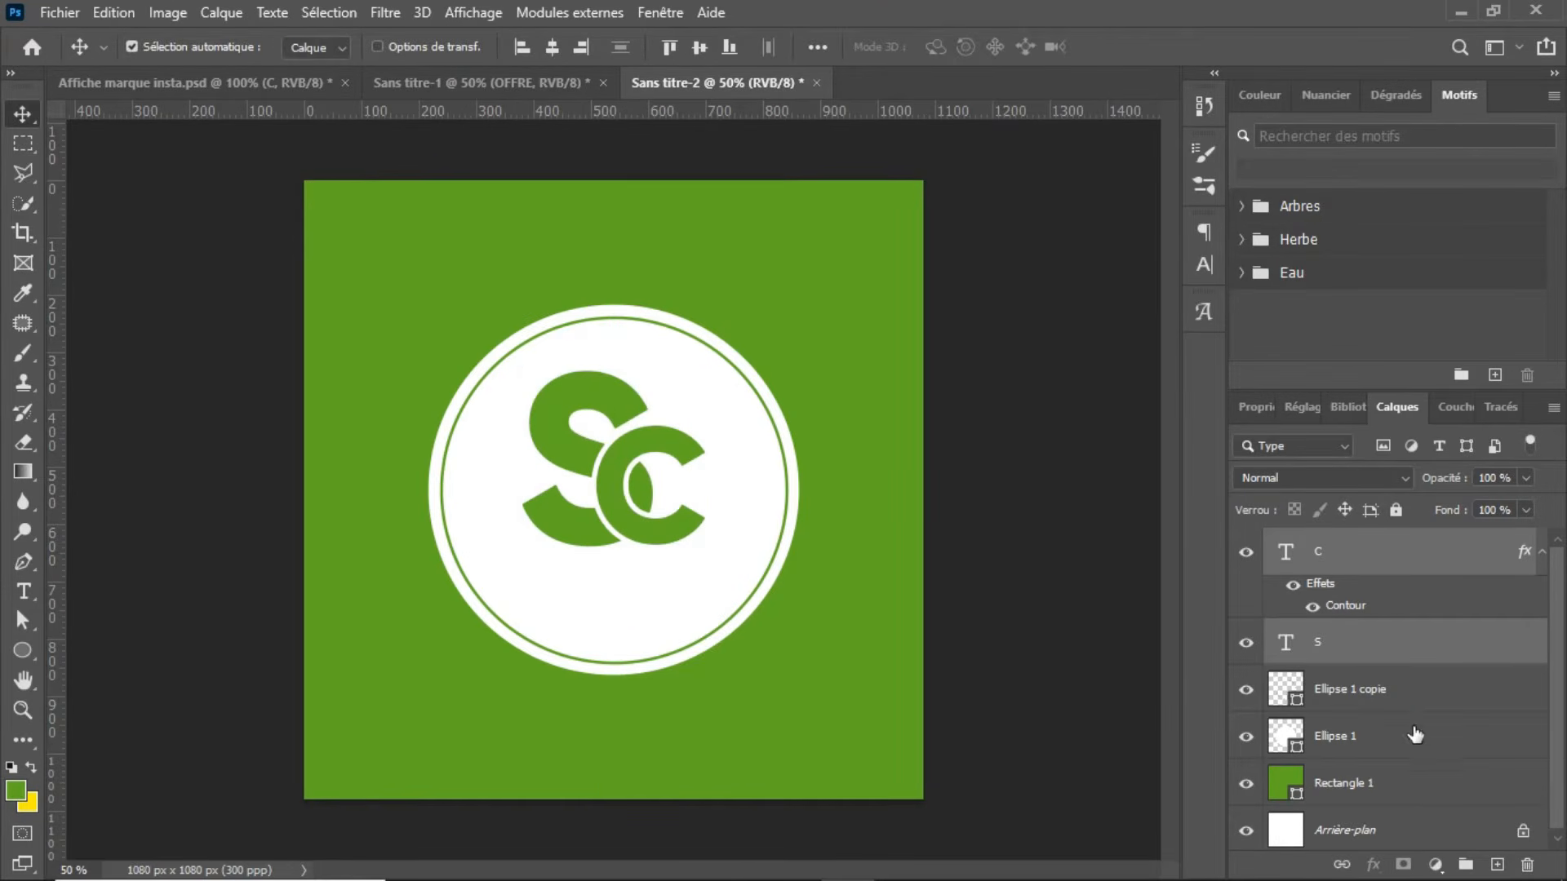
Step: Add the green text "Salon de coiffure" in Gilroy ExtraBold on a new layer beneath the SC letters
click(1497, 864)
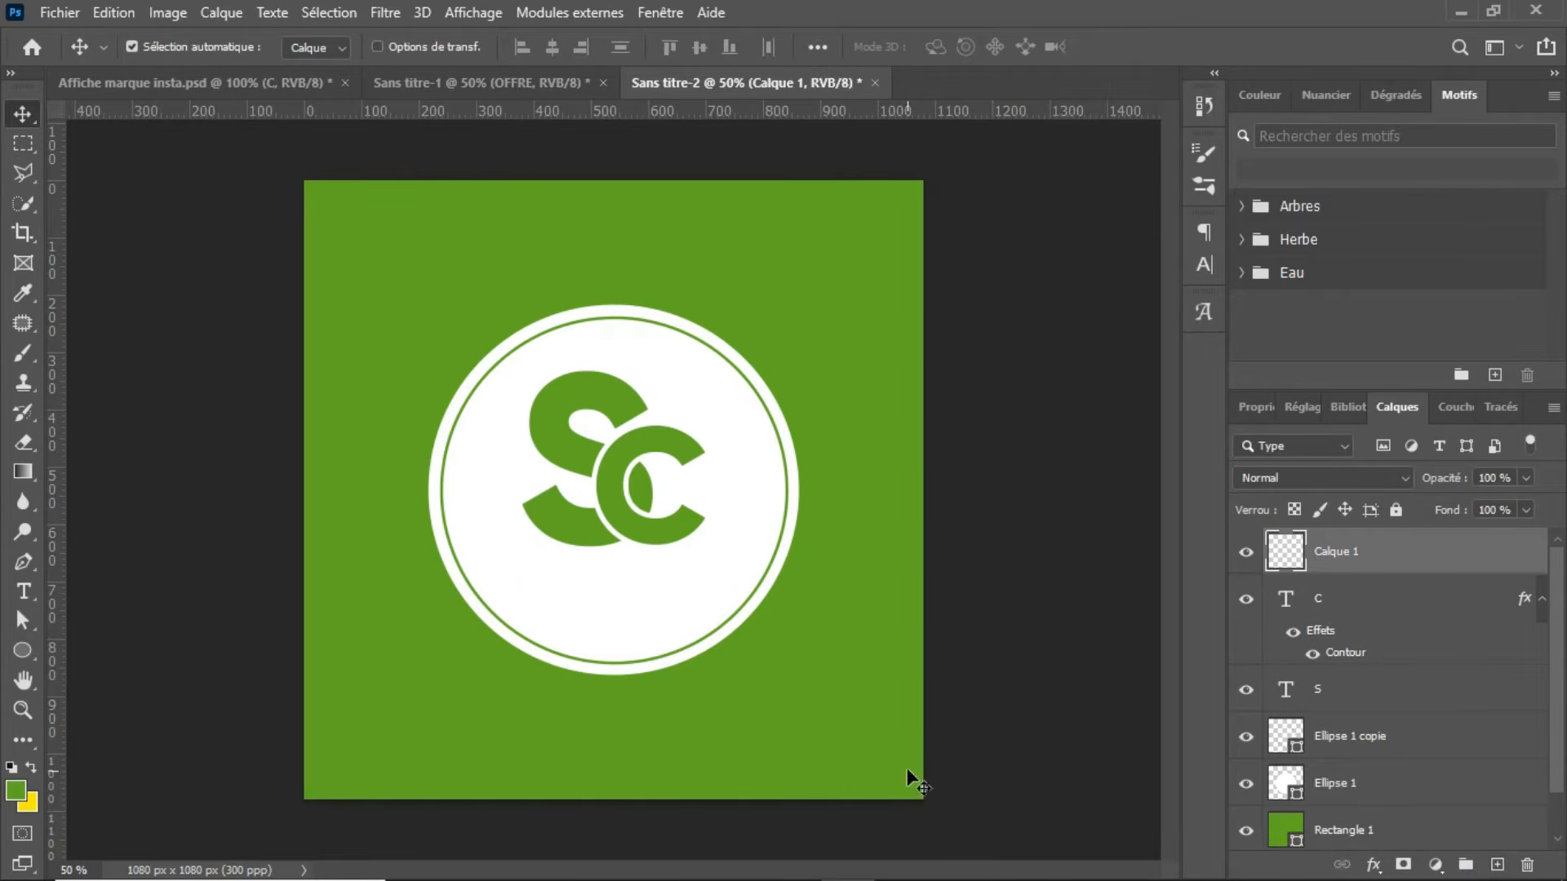
key(t)
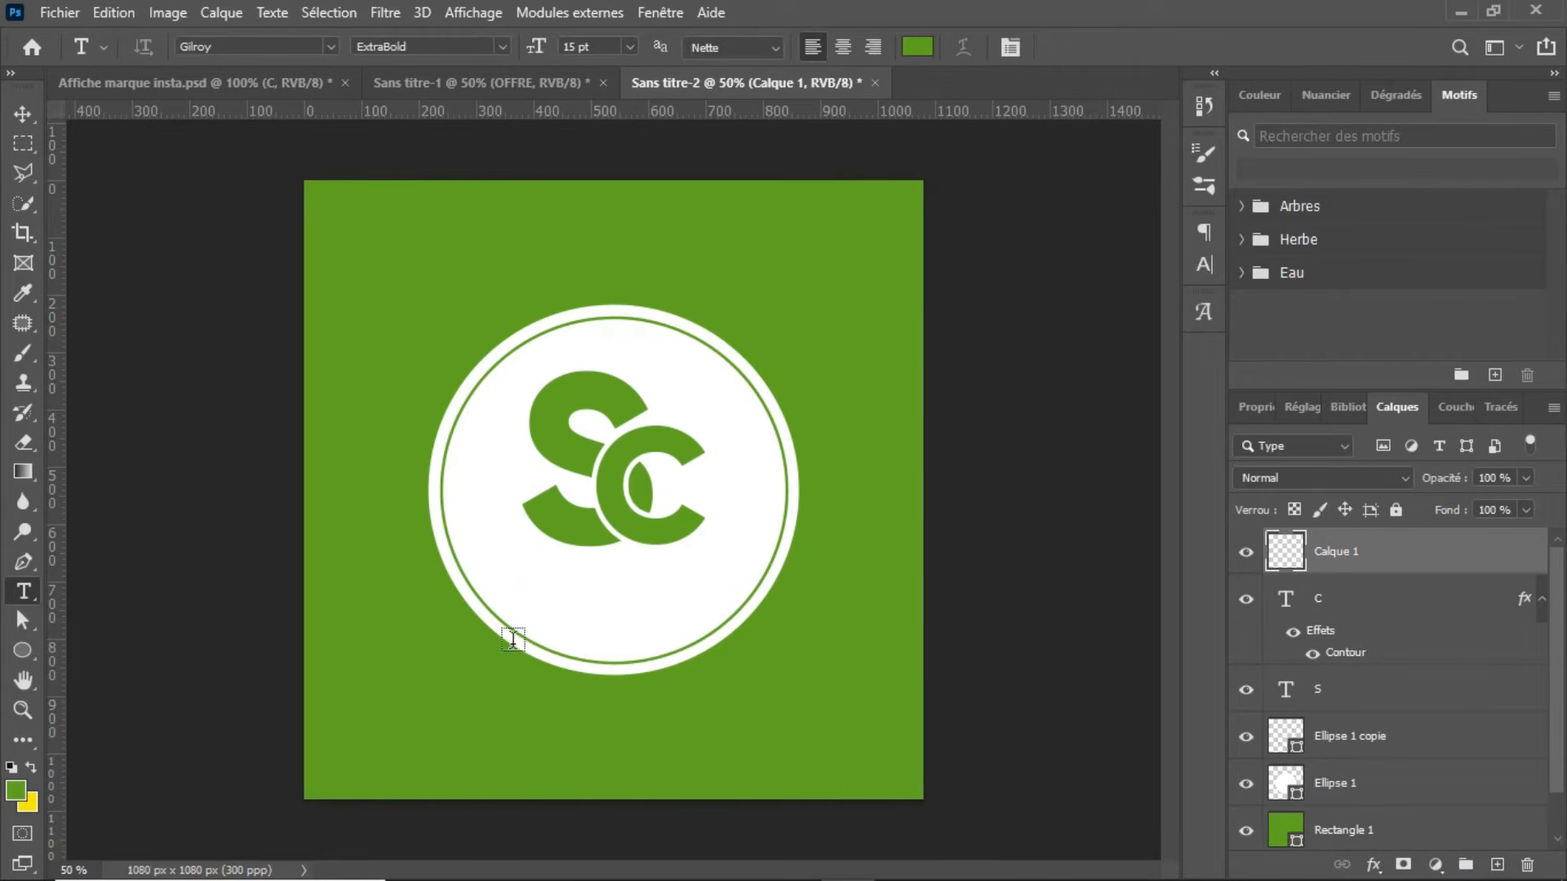
click(505, 579)
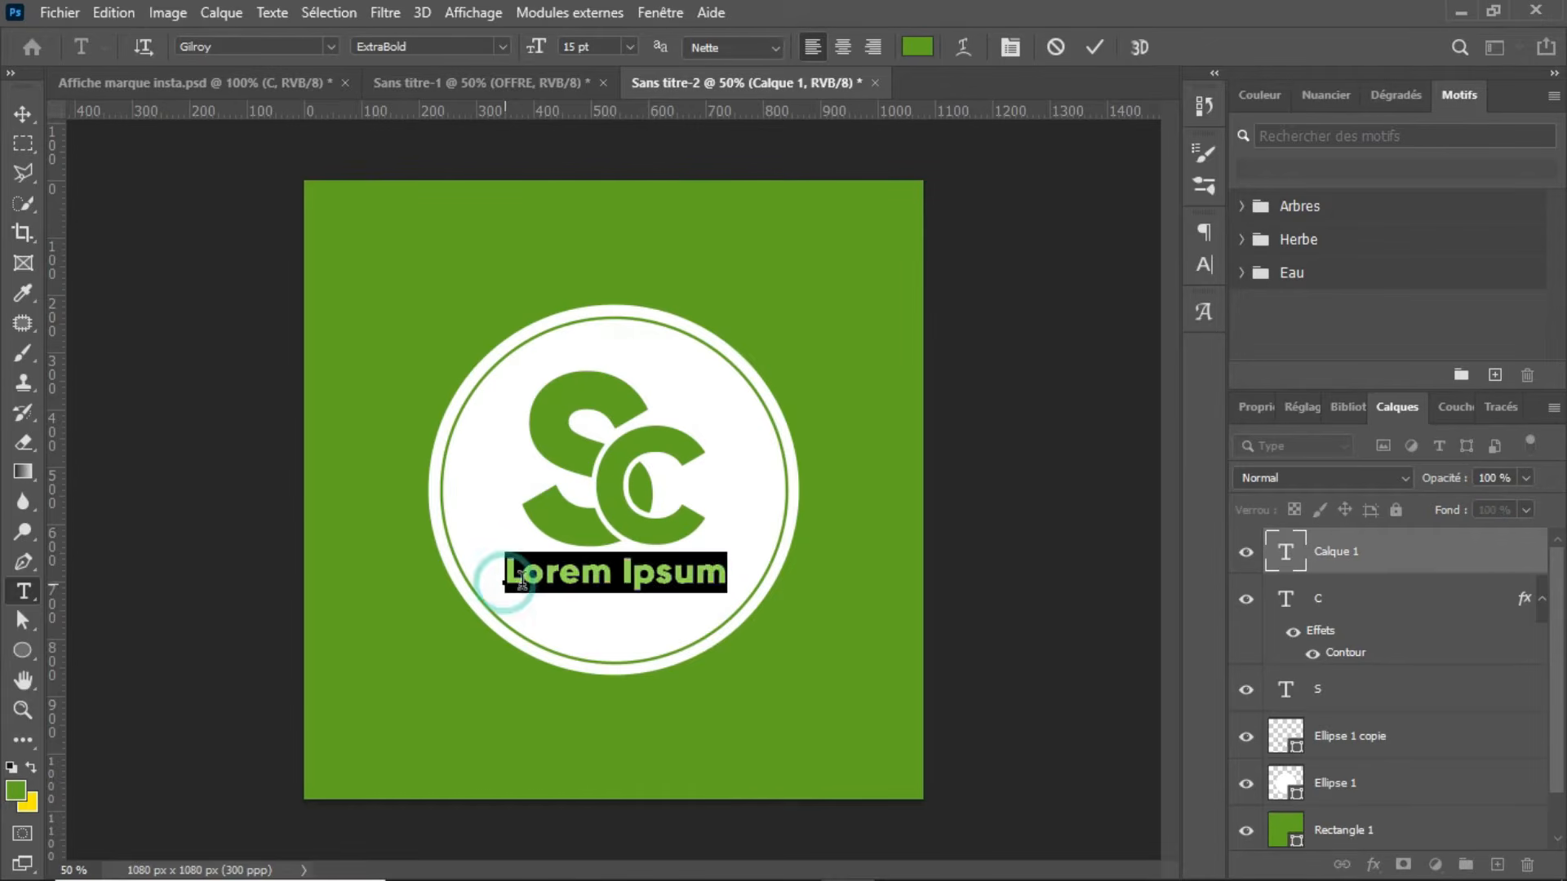
text(salon)
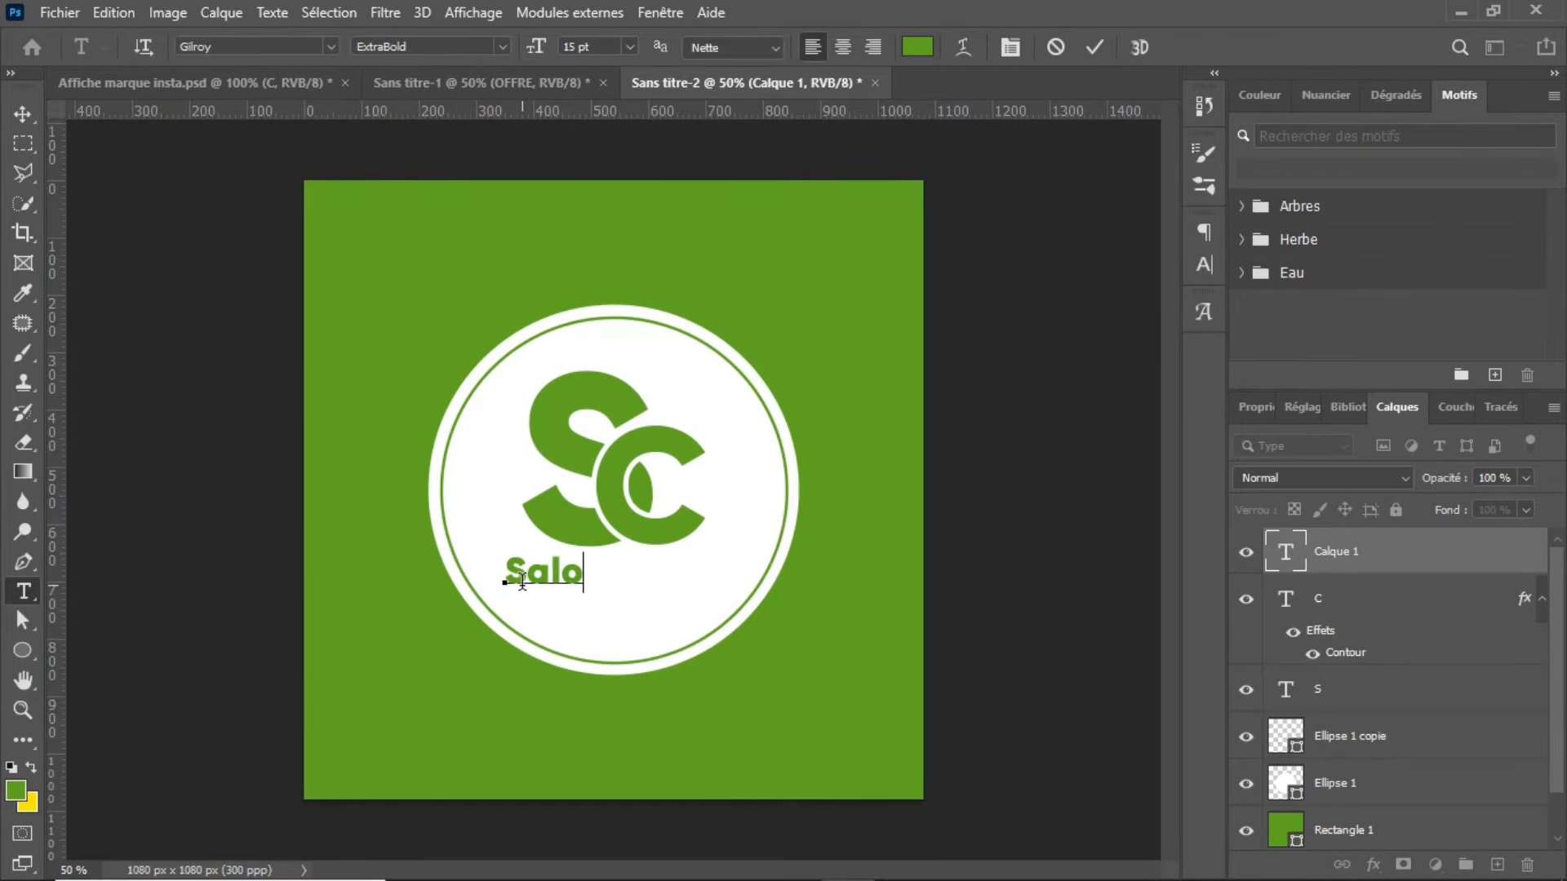
text( de c)
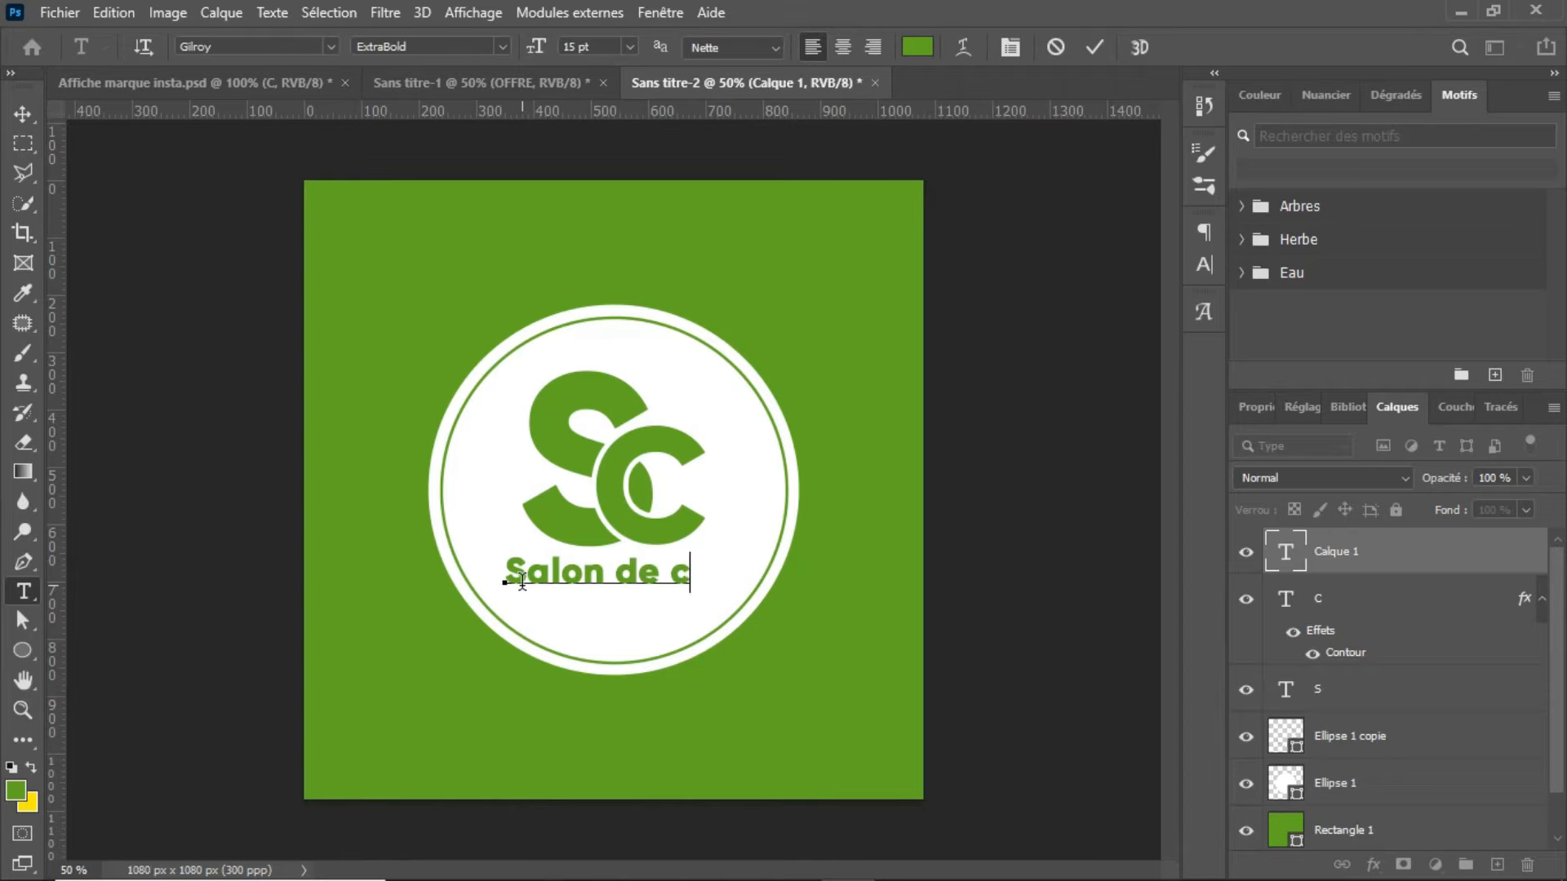
text(oiffur)
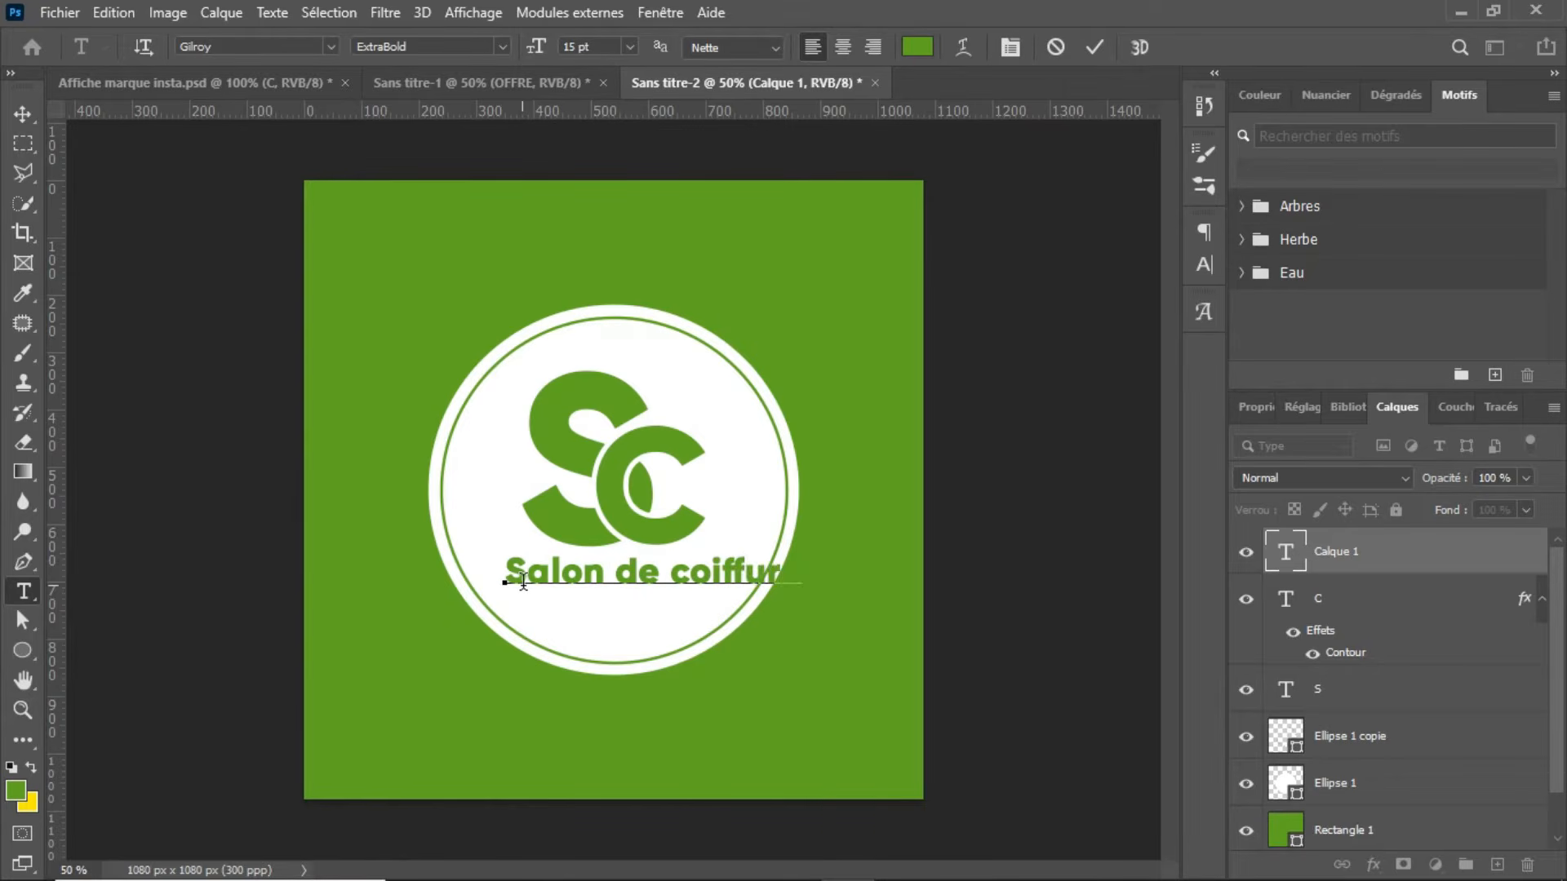
click(1094, 44)
Step: Scale the "Salon de coiffure" text to about 82% and center it horizontally beneath the SC letters
key(ctrl+t)
drag(796, 552, 698, 575)
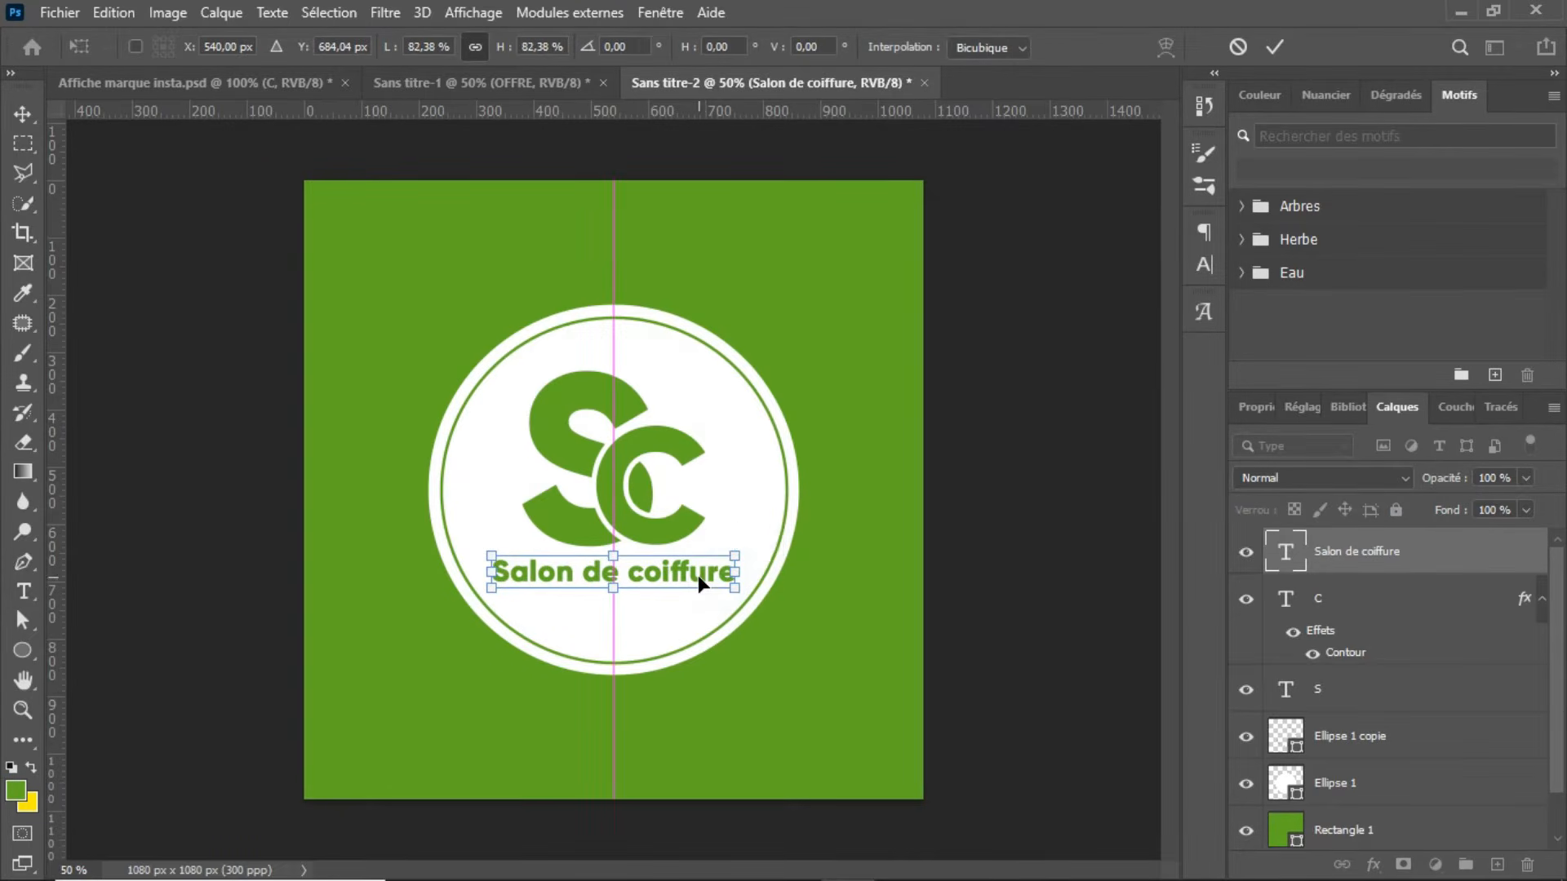
key(Return)
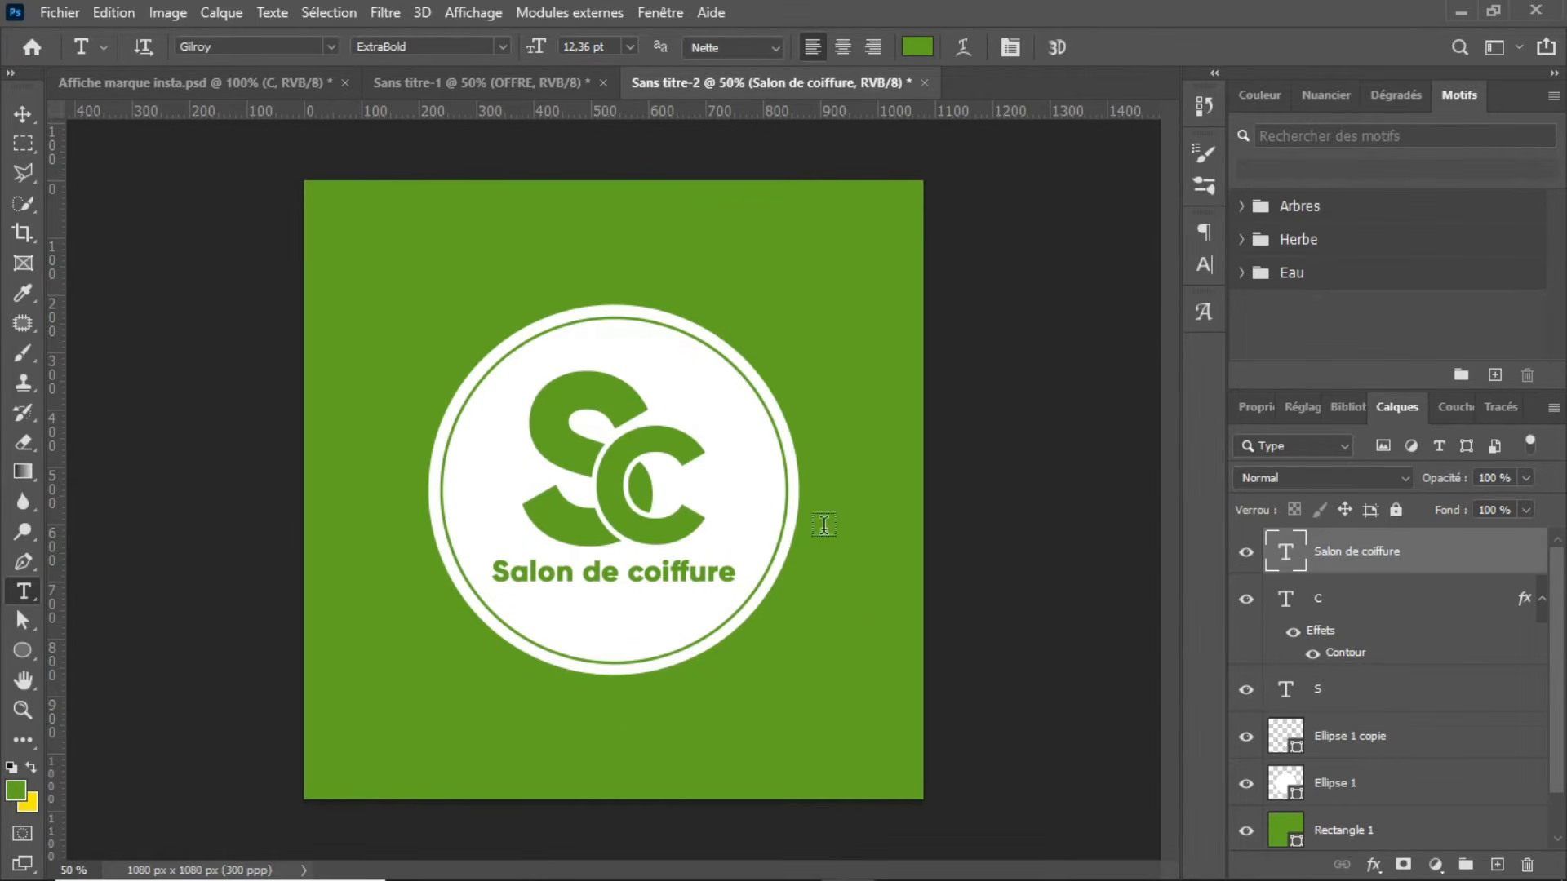
Step: Hide the green Rectangle 1 layer and the white Arrière-plan layer to leave the logo on transparency
scroll(1560, 690, down, 1)
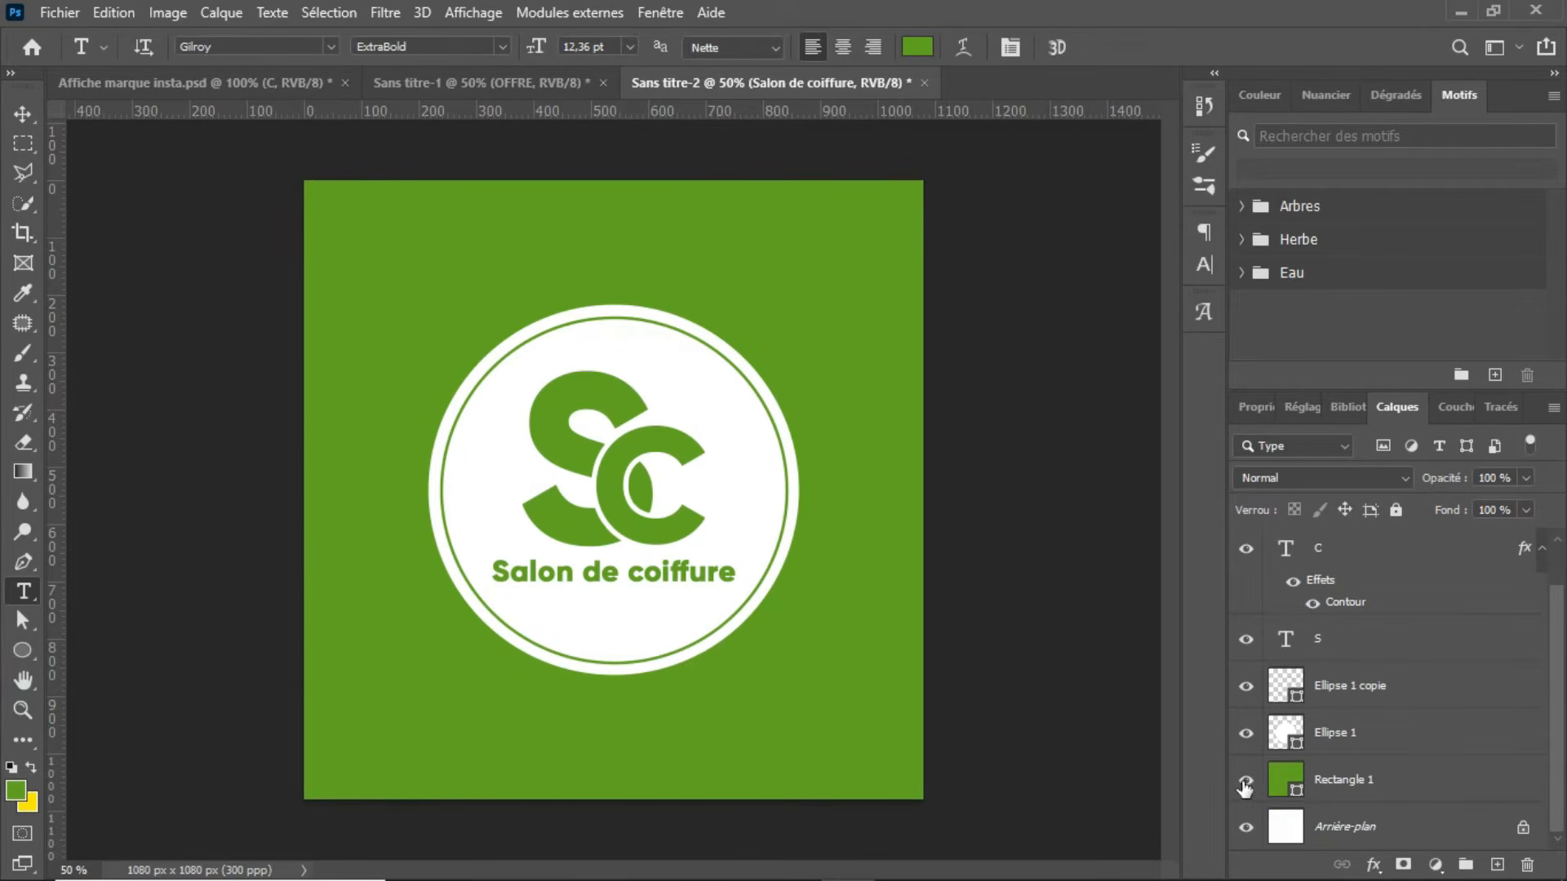
click(1375, 781)
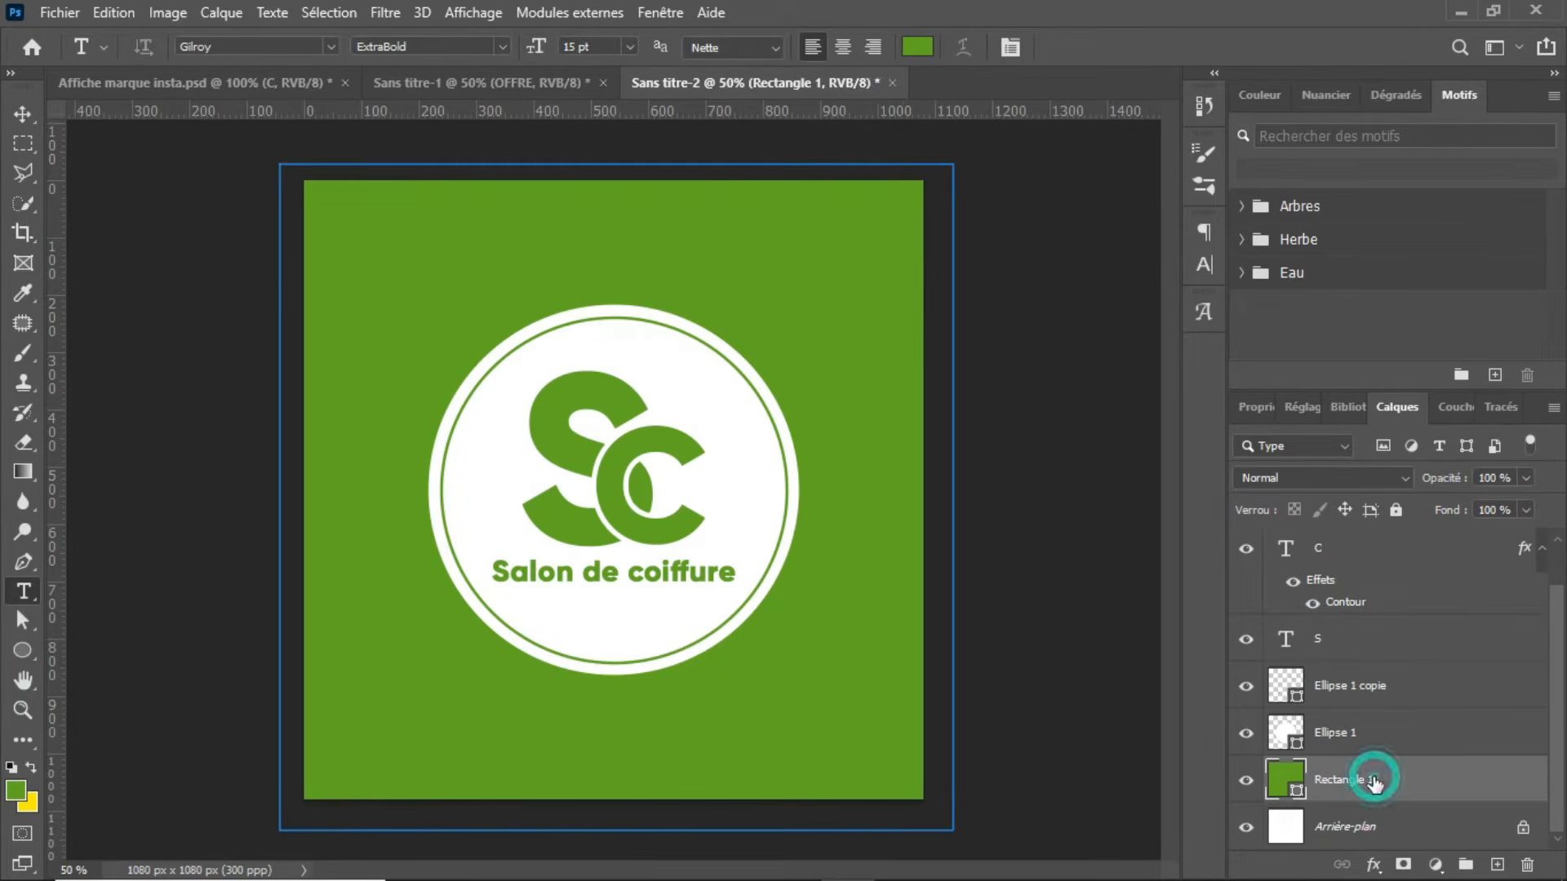
click(1249, 786)
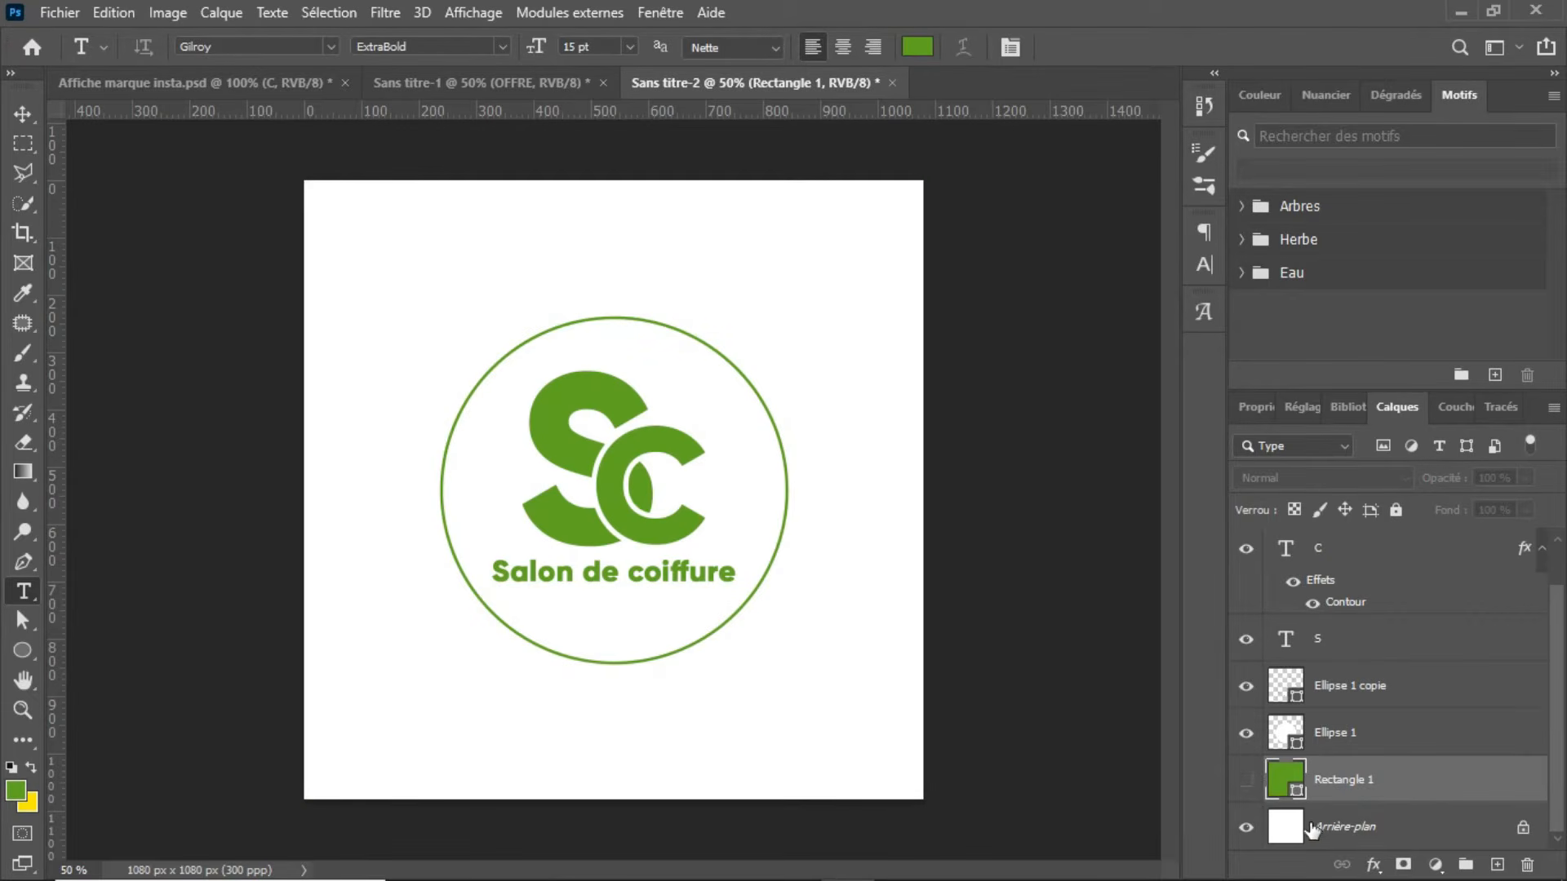
click(1246, 829)
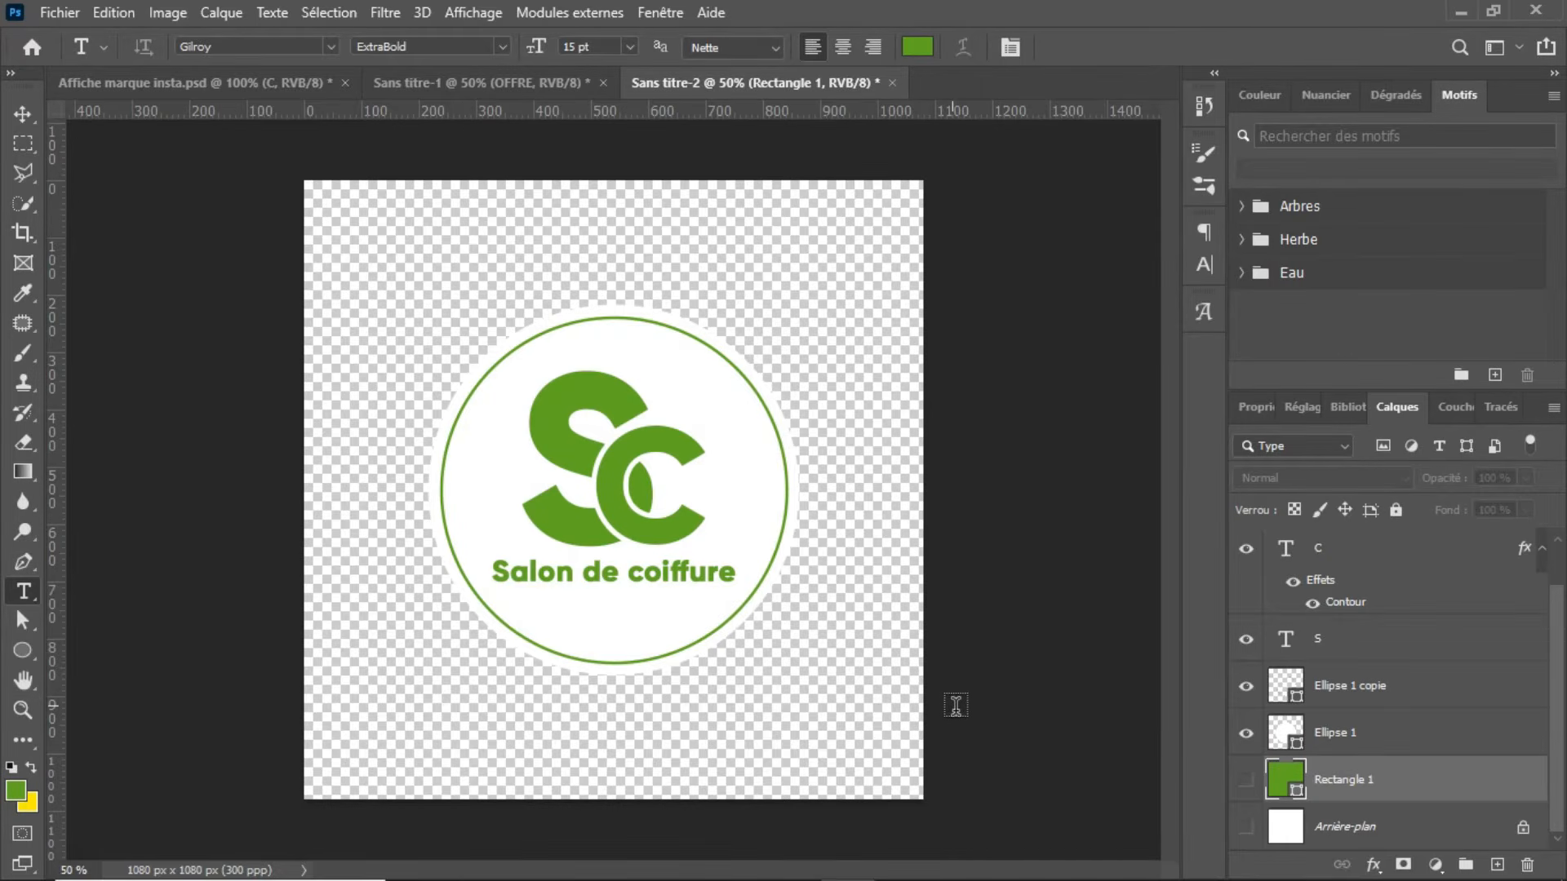
Step: Save the transparent logo as a PNG named Sans titre-2 with the large-file, fastest-saving option
key(ctrl+s)
click(976, 684)
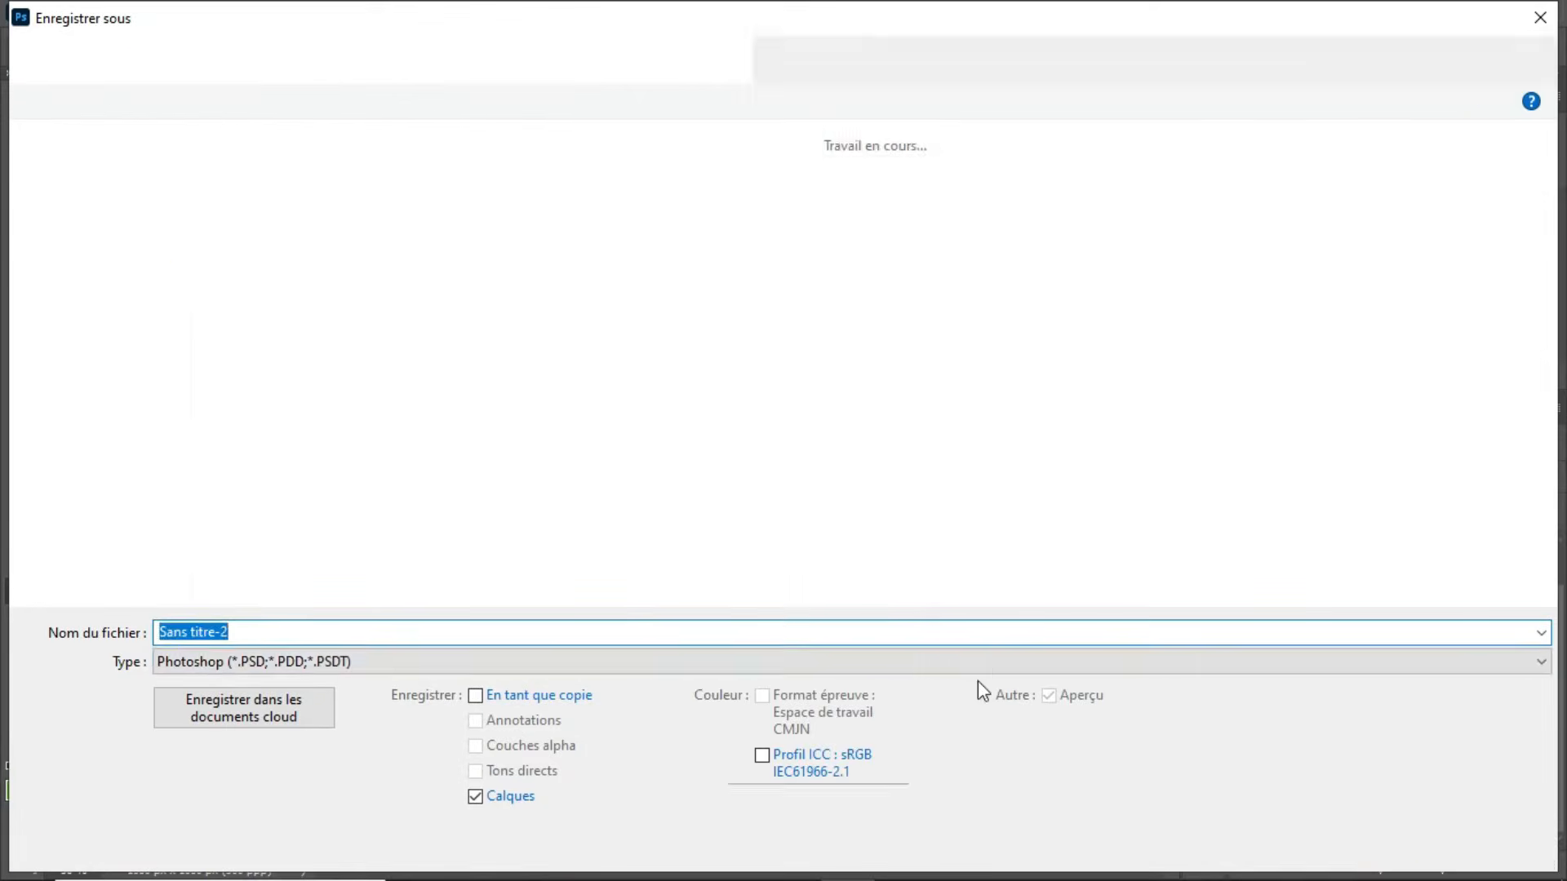
click(692, 665)
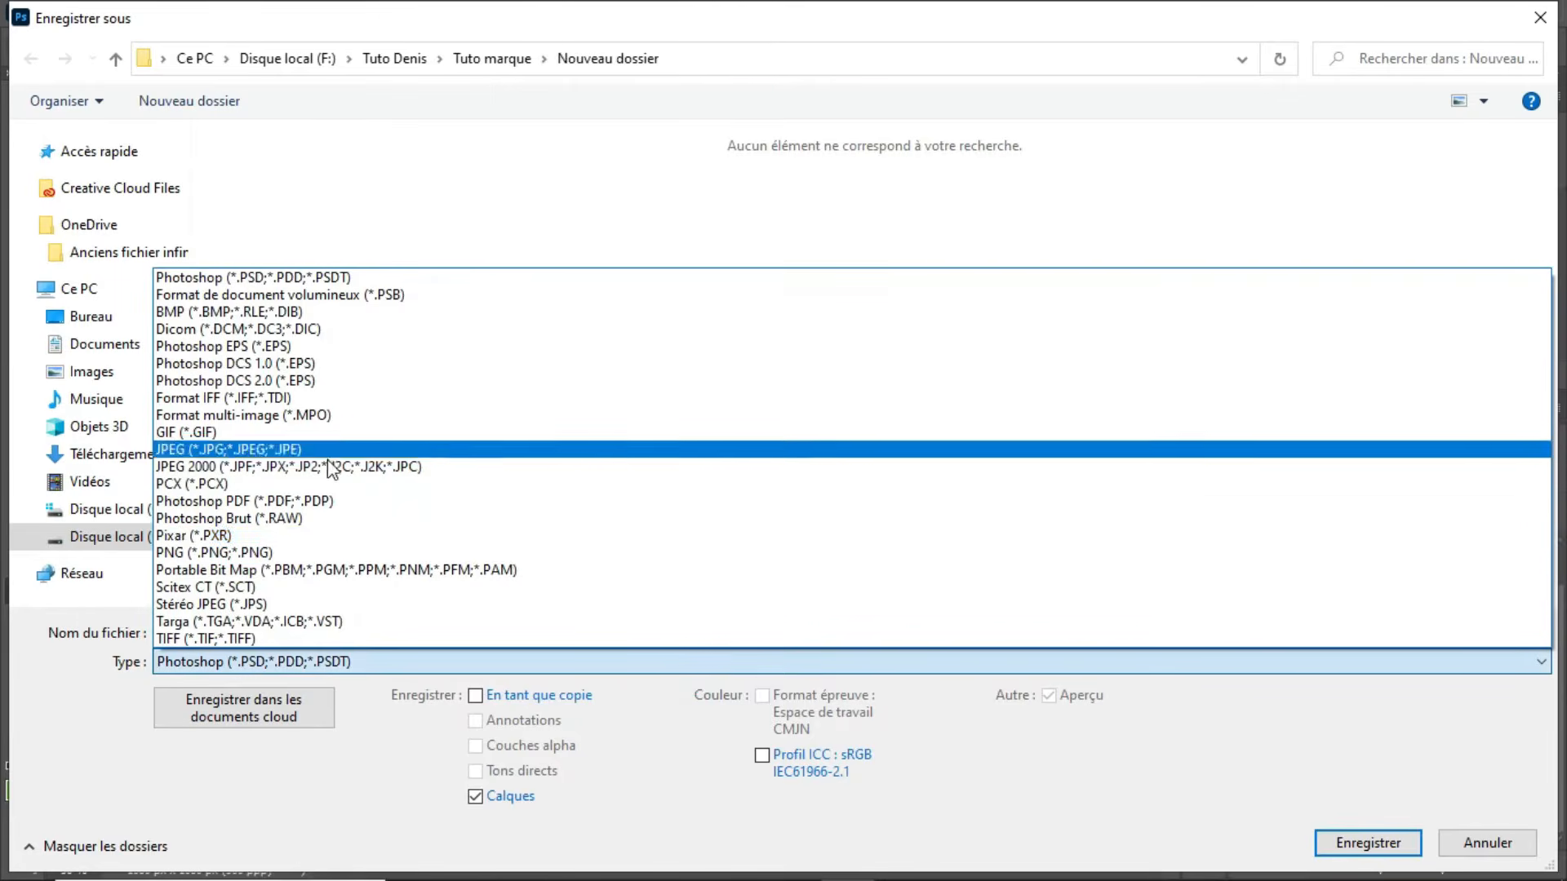
click(251, 552)
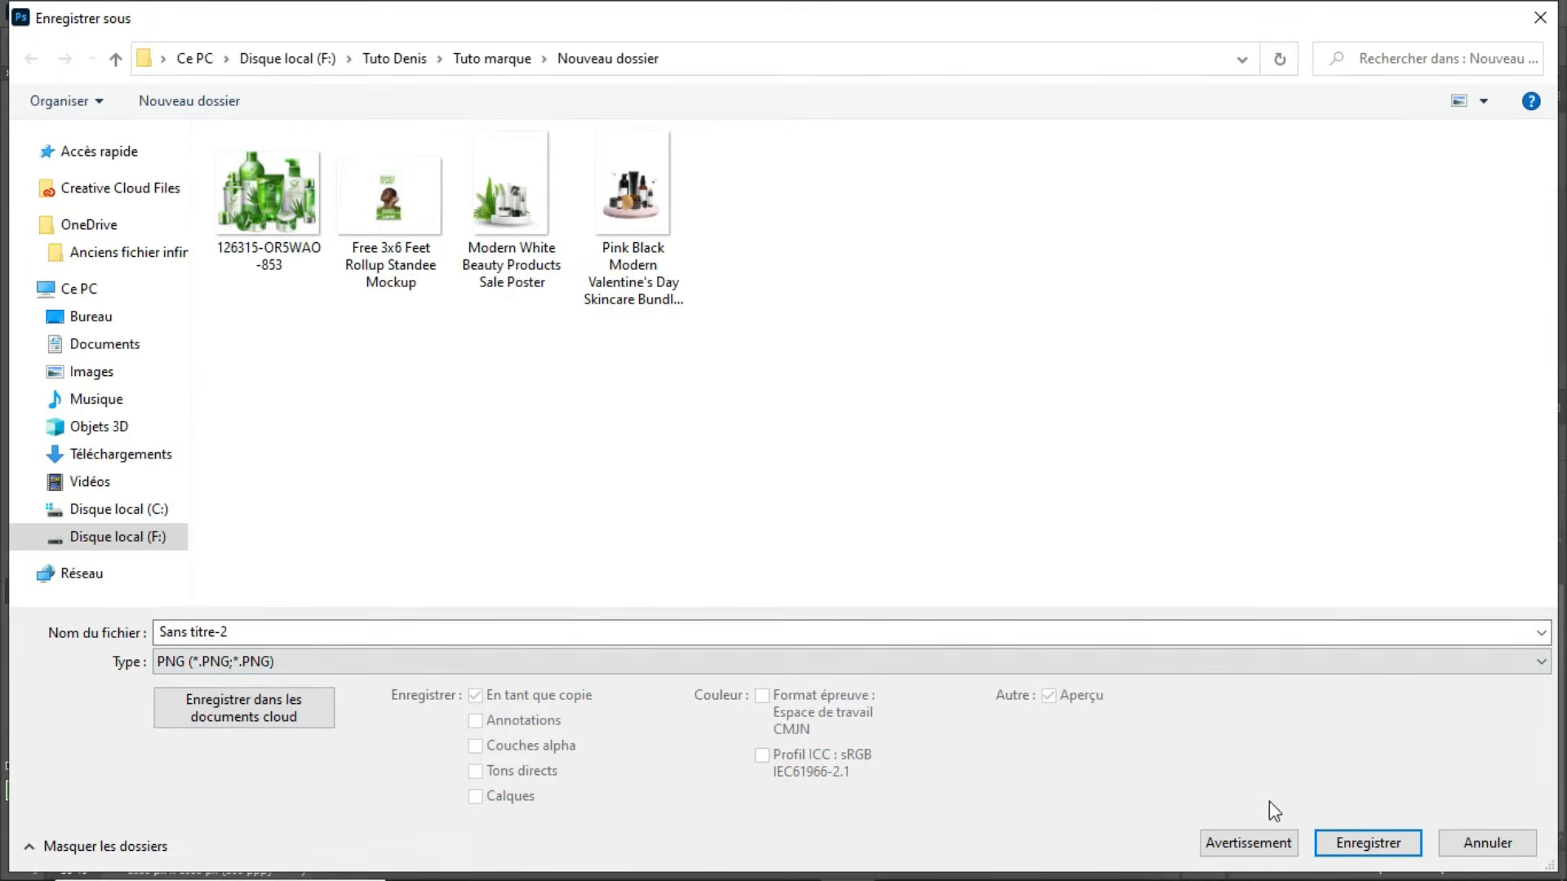
click(1413, 845)
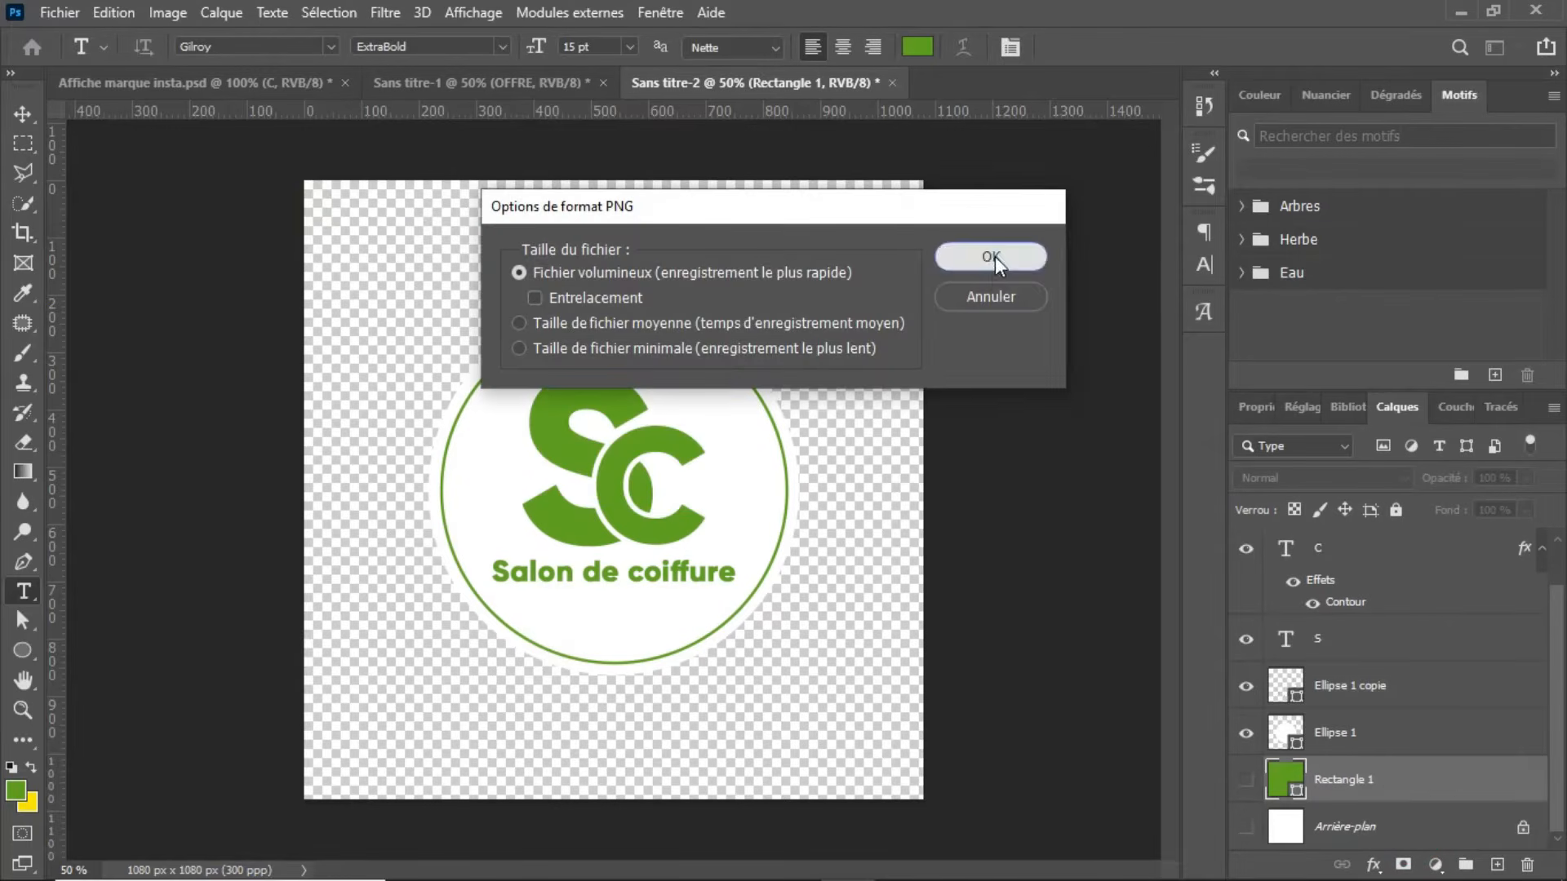
click(991, 256)
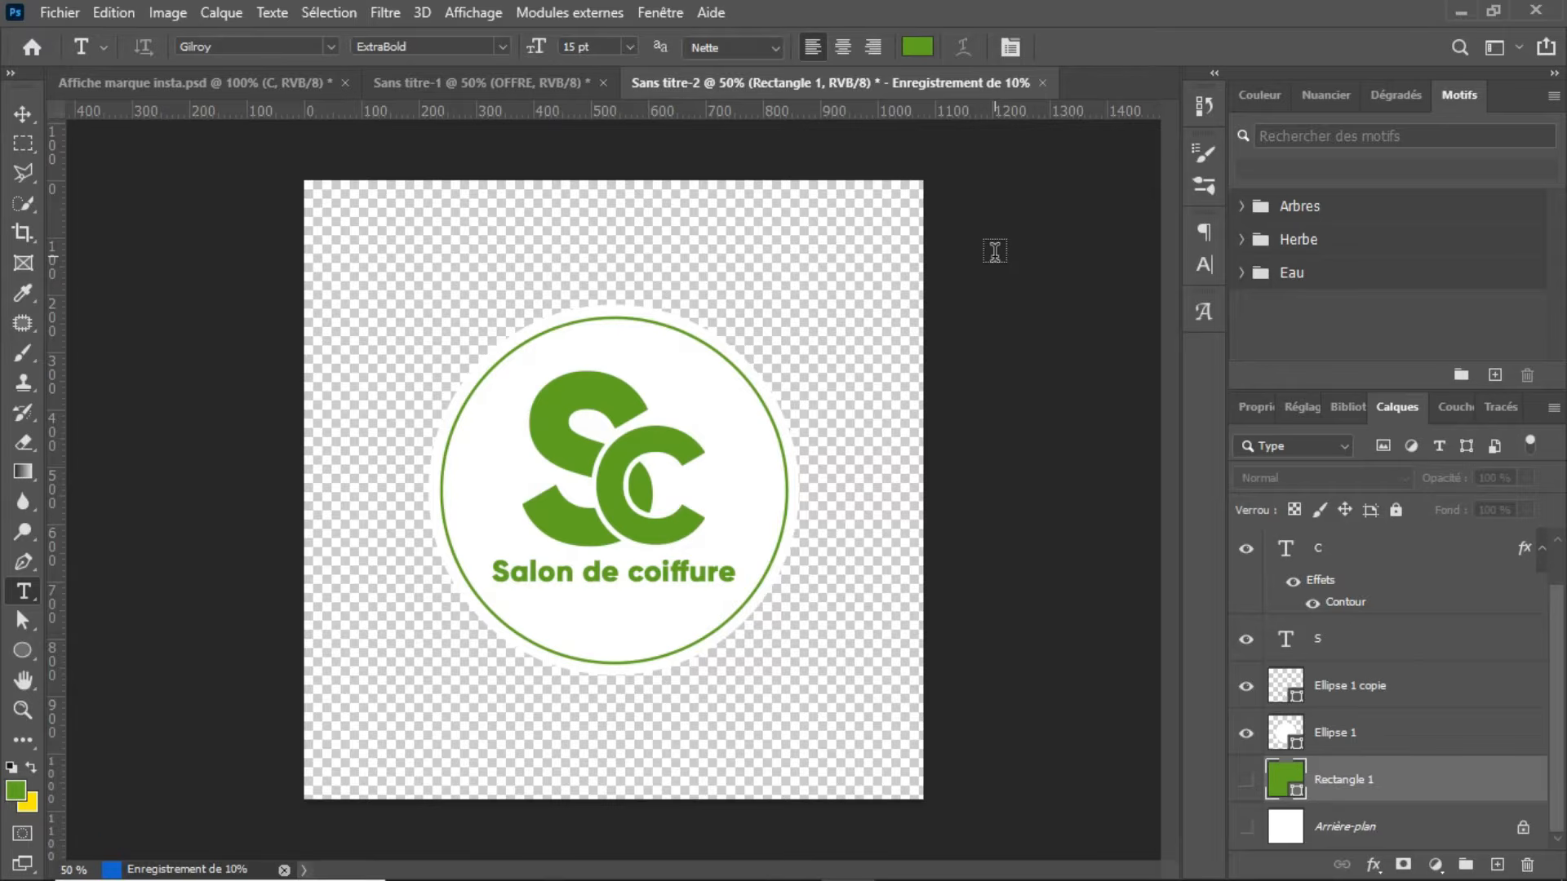
Step: Place the Sans titre-2 logo image as an embedded object in the Sans titre-1 poster
click(549, 81)
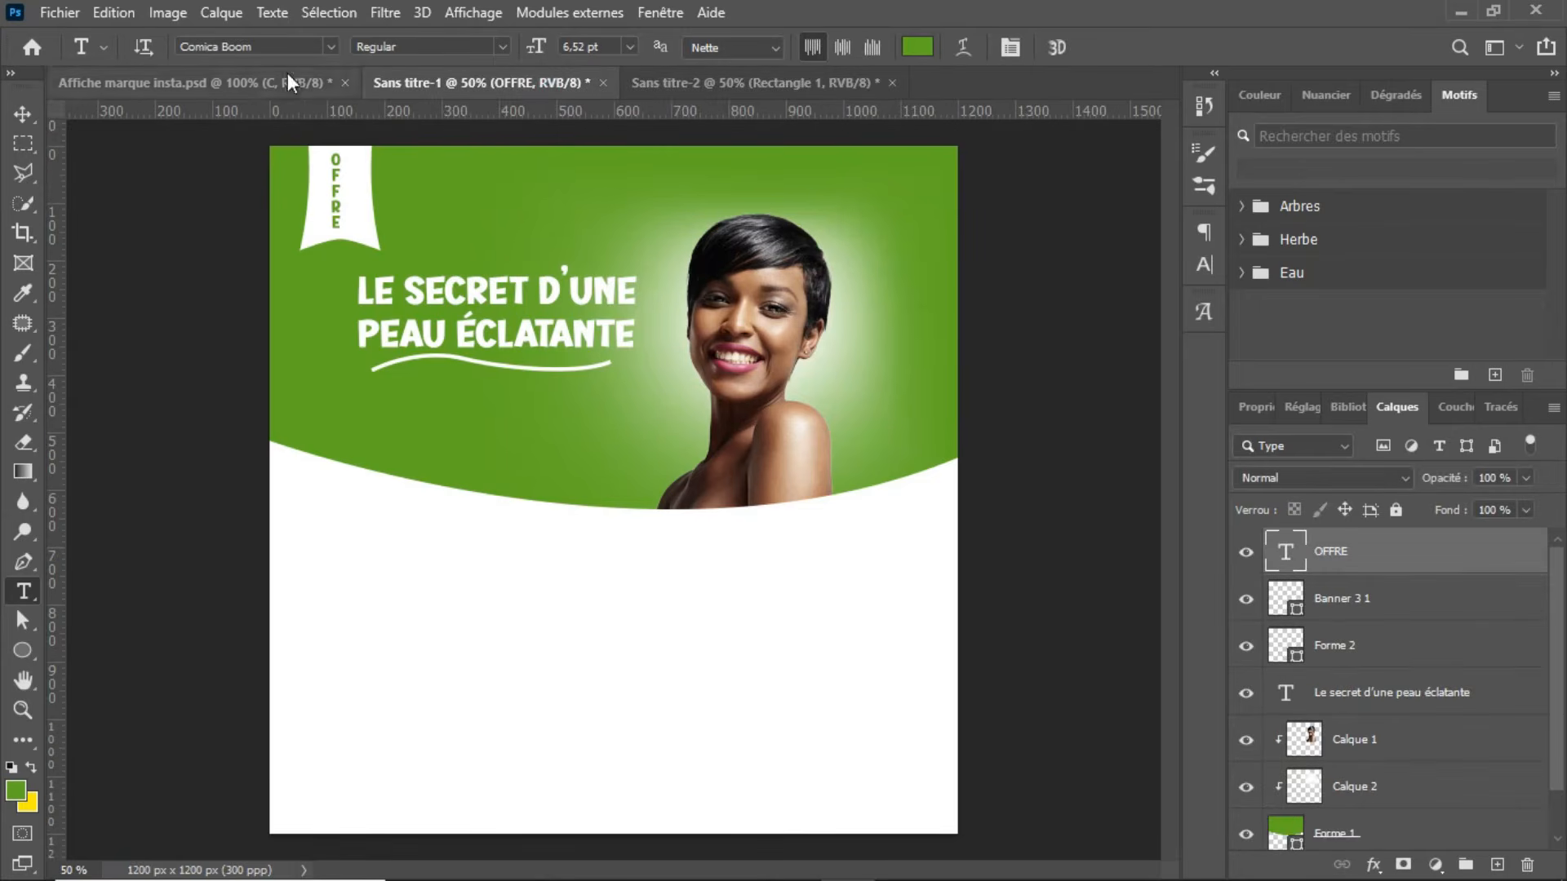
click(59, 13)
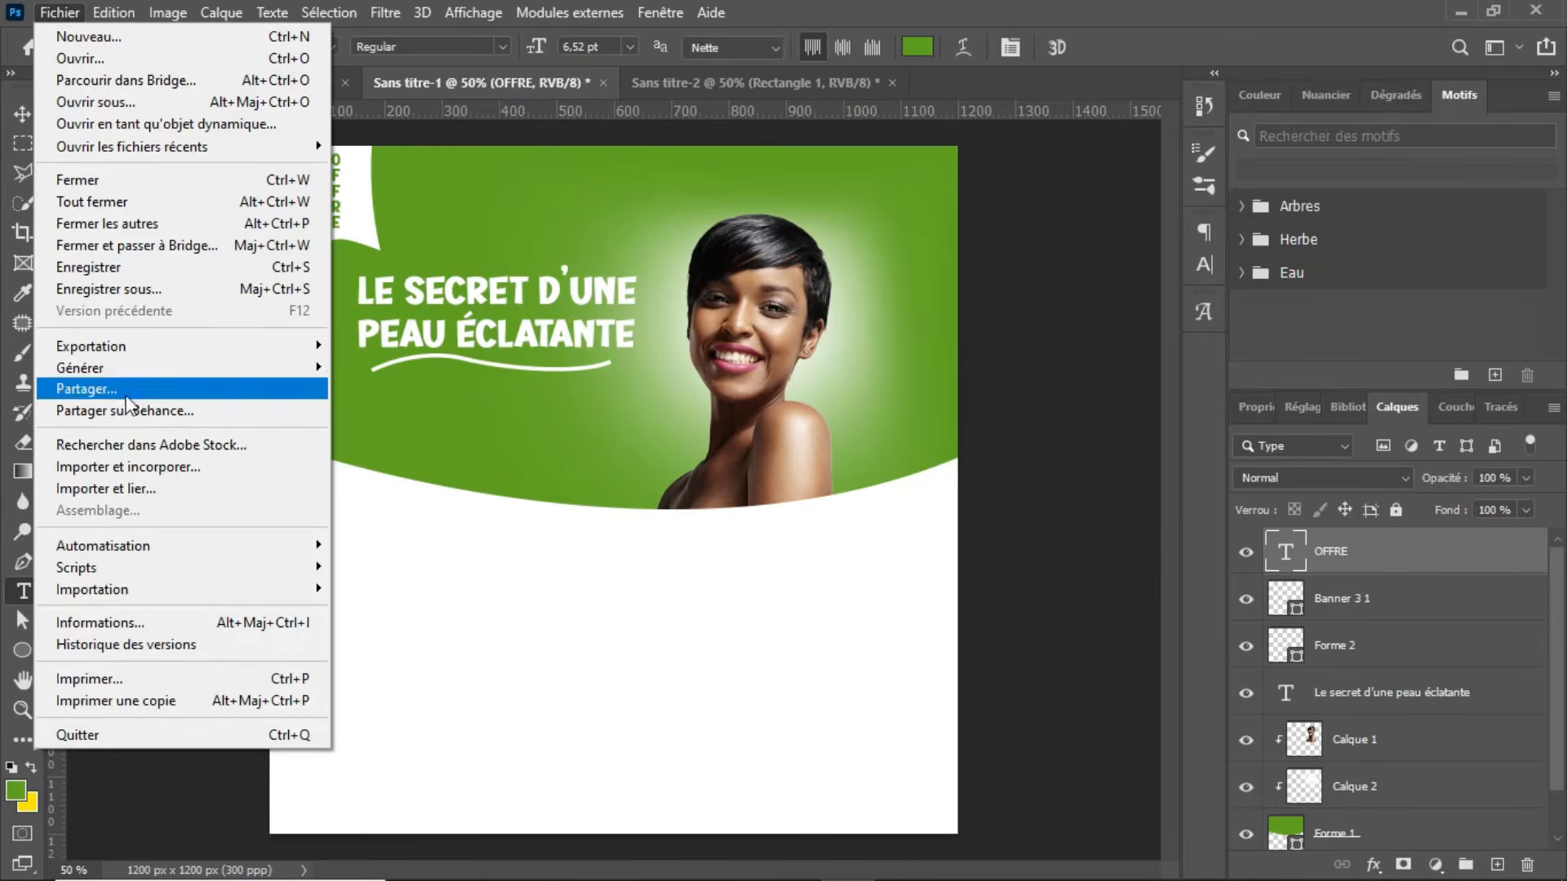
click(145, 457)
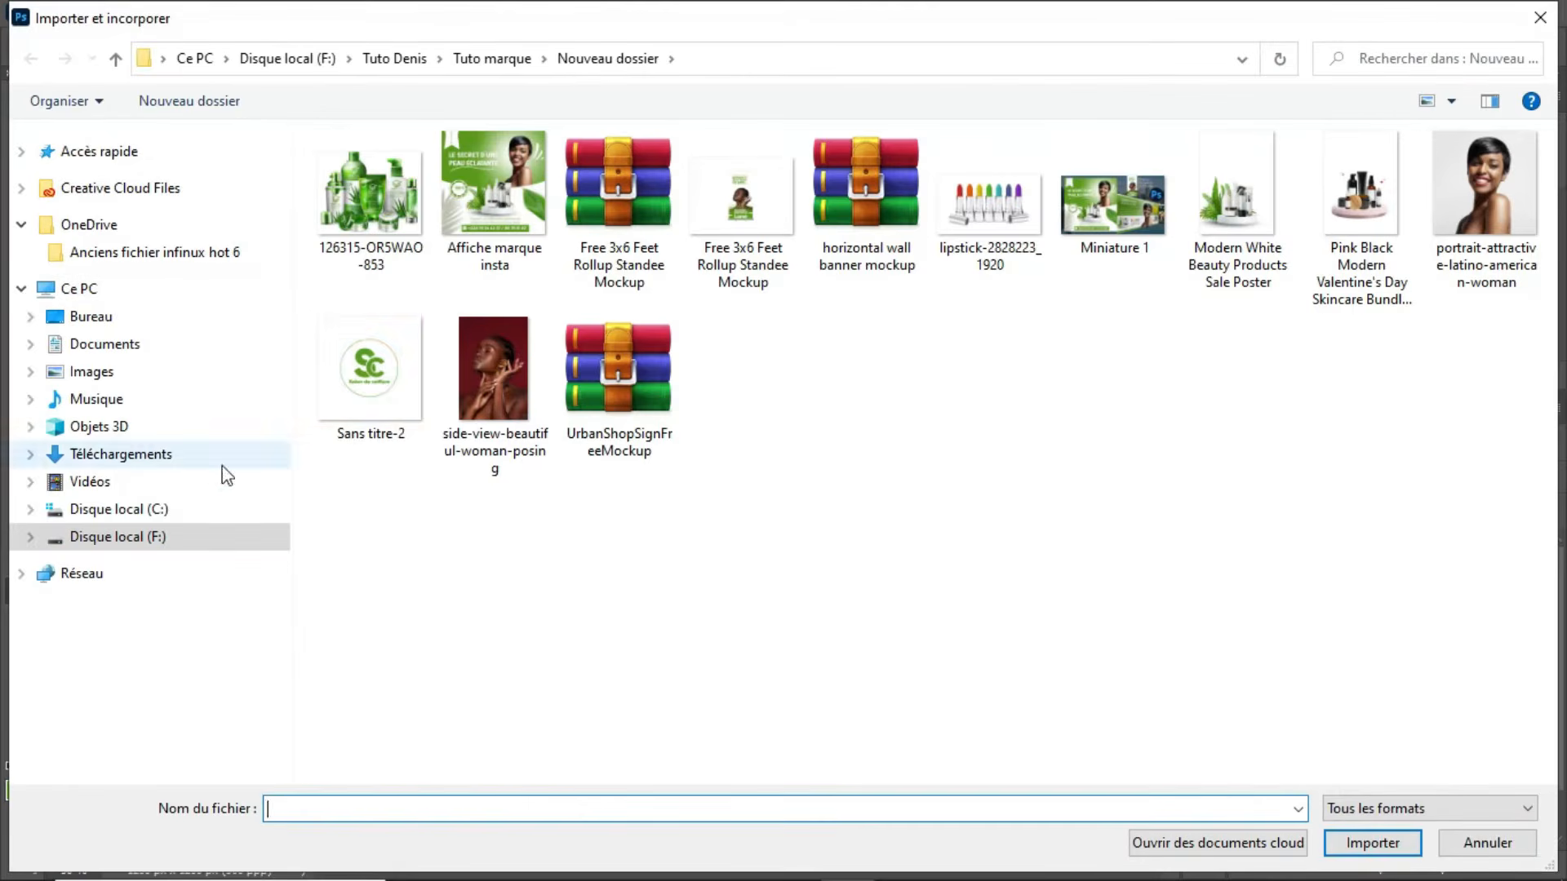
click(384, 386)
click(1356, 841)
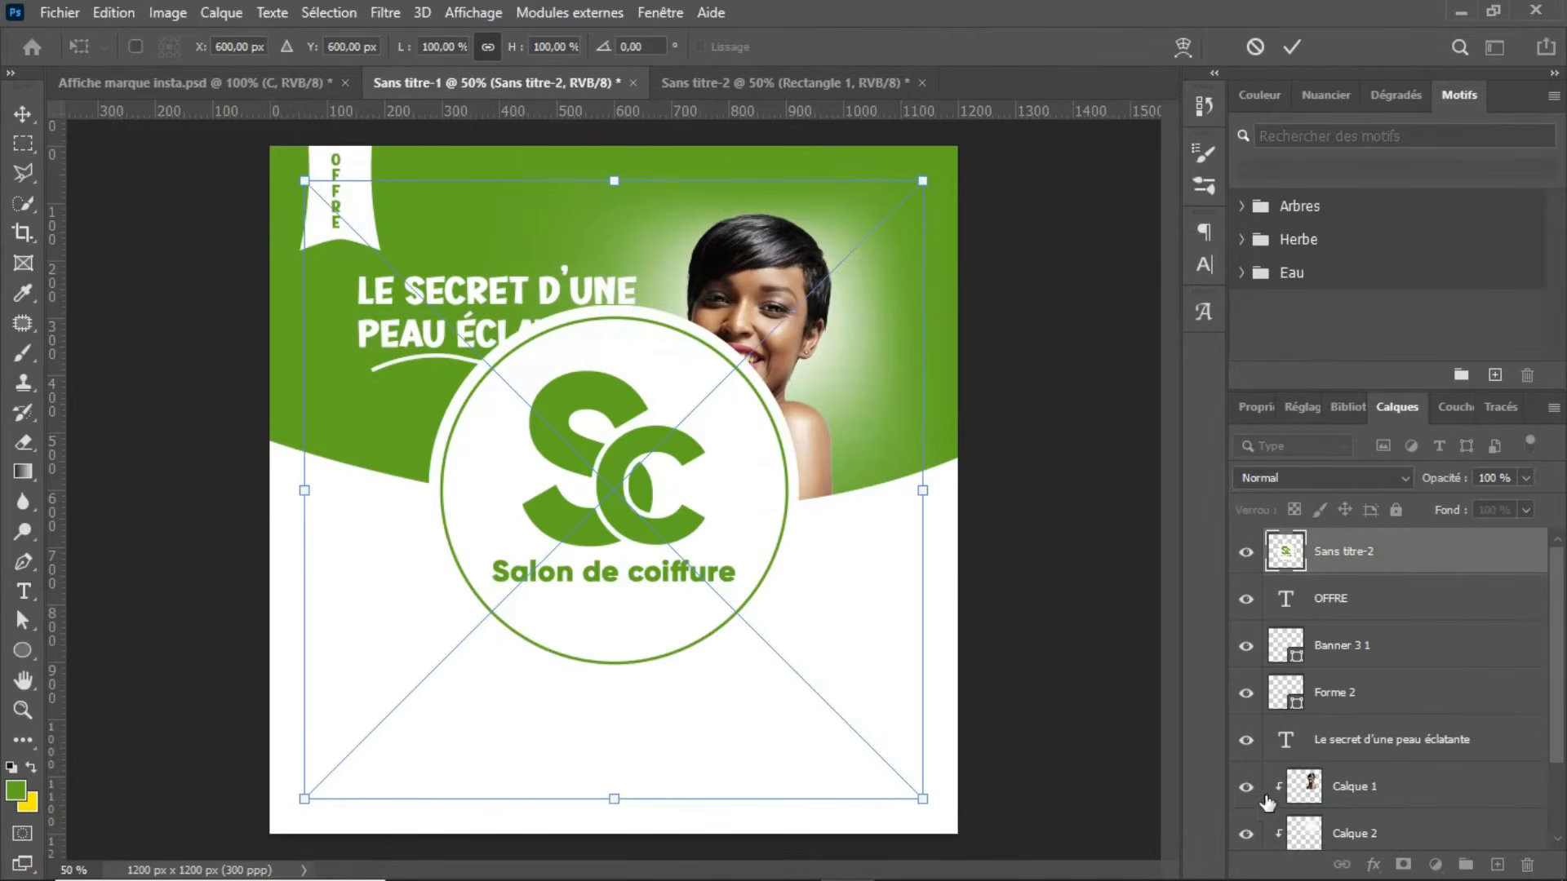
Step: Scale the placed logo to about 28% and position it beside the OFFRE banner, above the headline
drag(918, 493, 654, 454)
drag(521, 479, 566, 107)
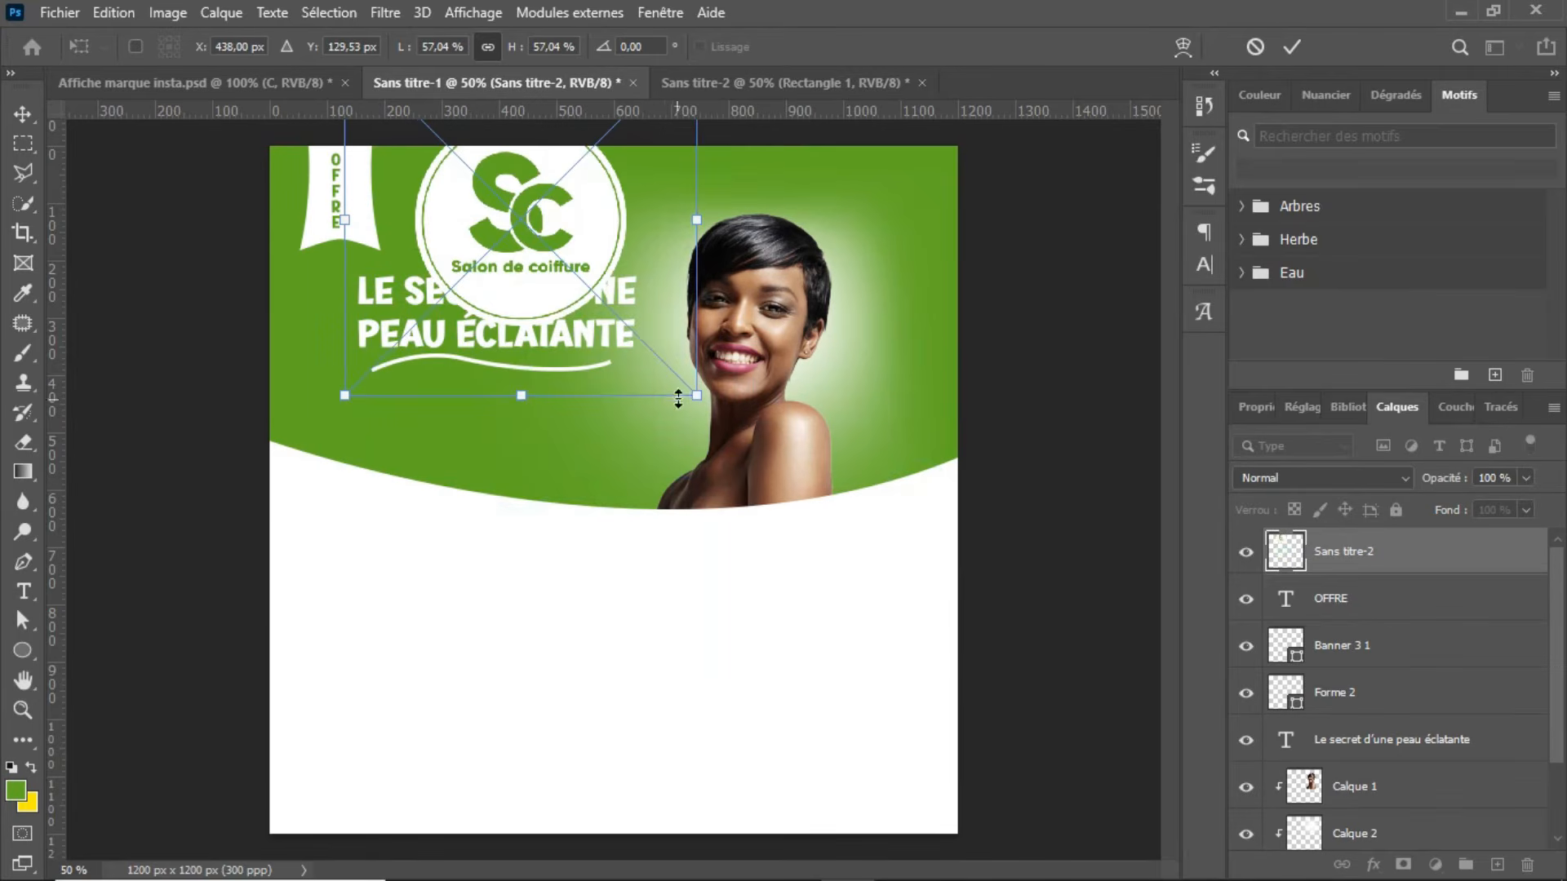
drag(699, 394, 548, 246)
drag(500, 189, 462, 192)
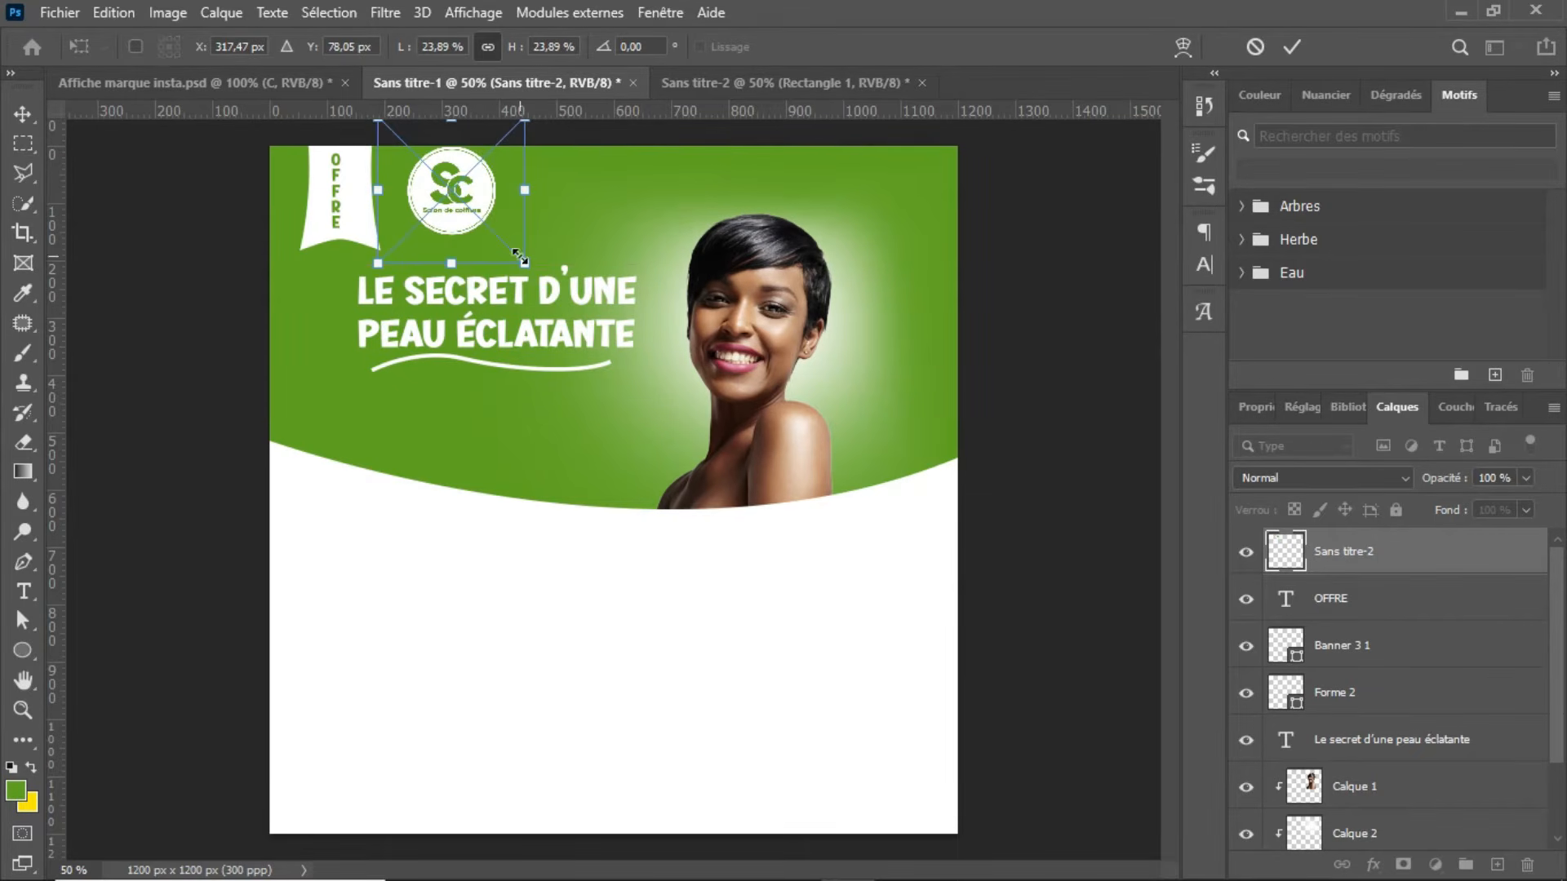
drag(525, 264, 547, 286)
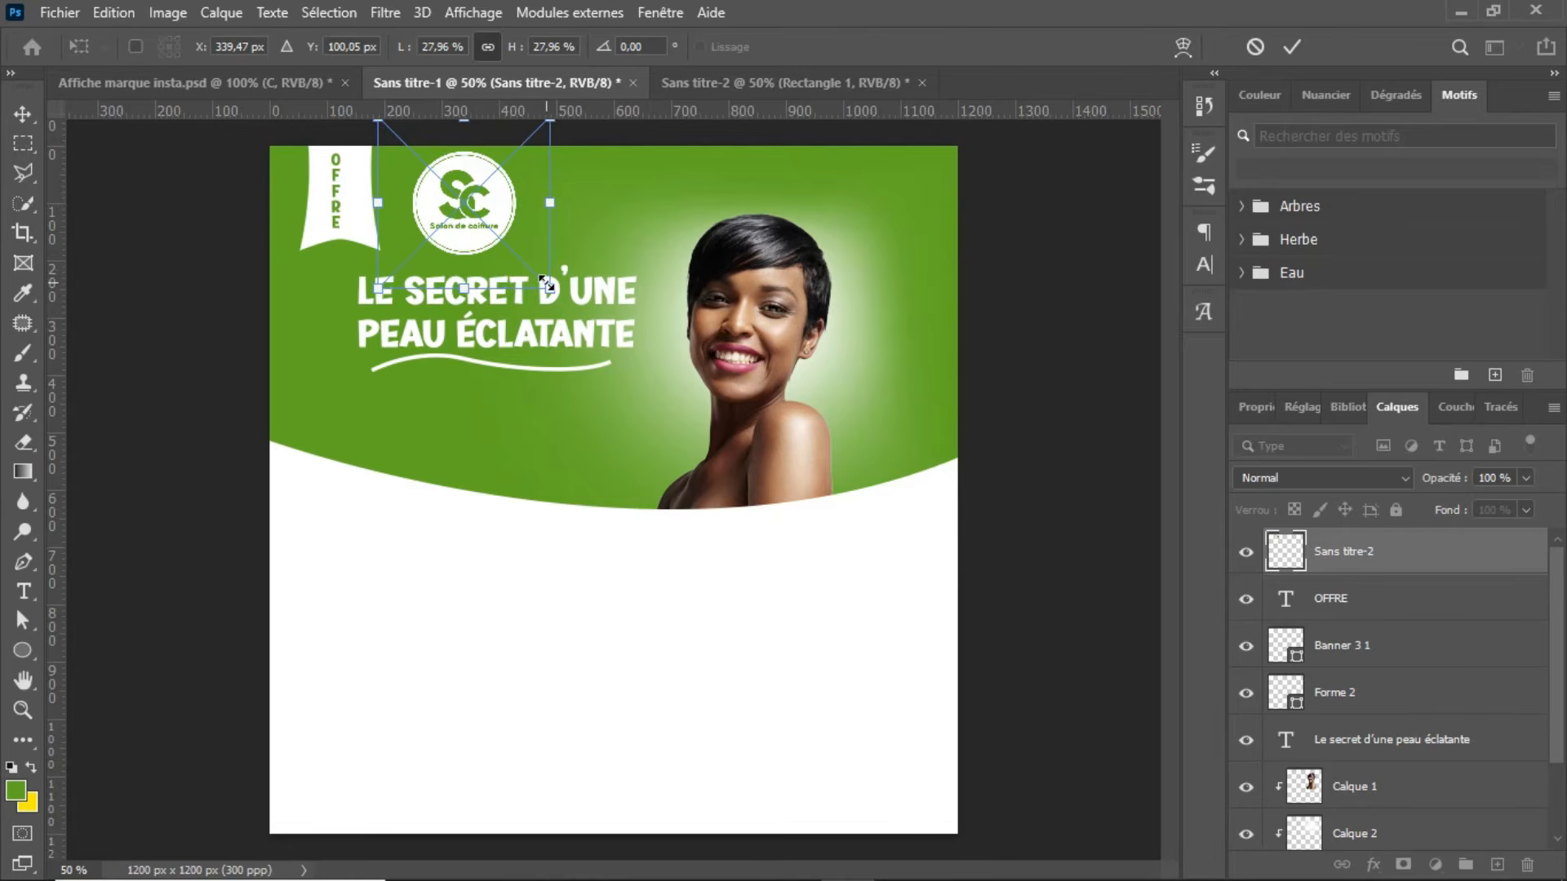
key(Return)
key(t)
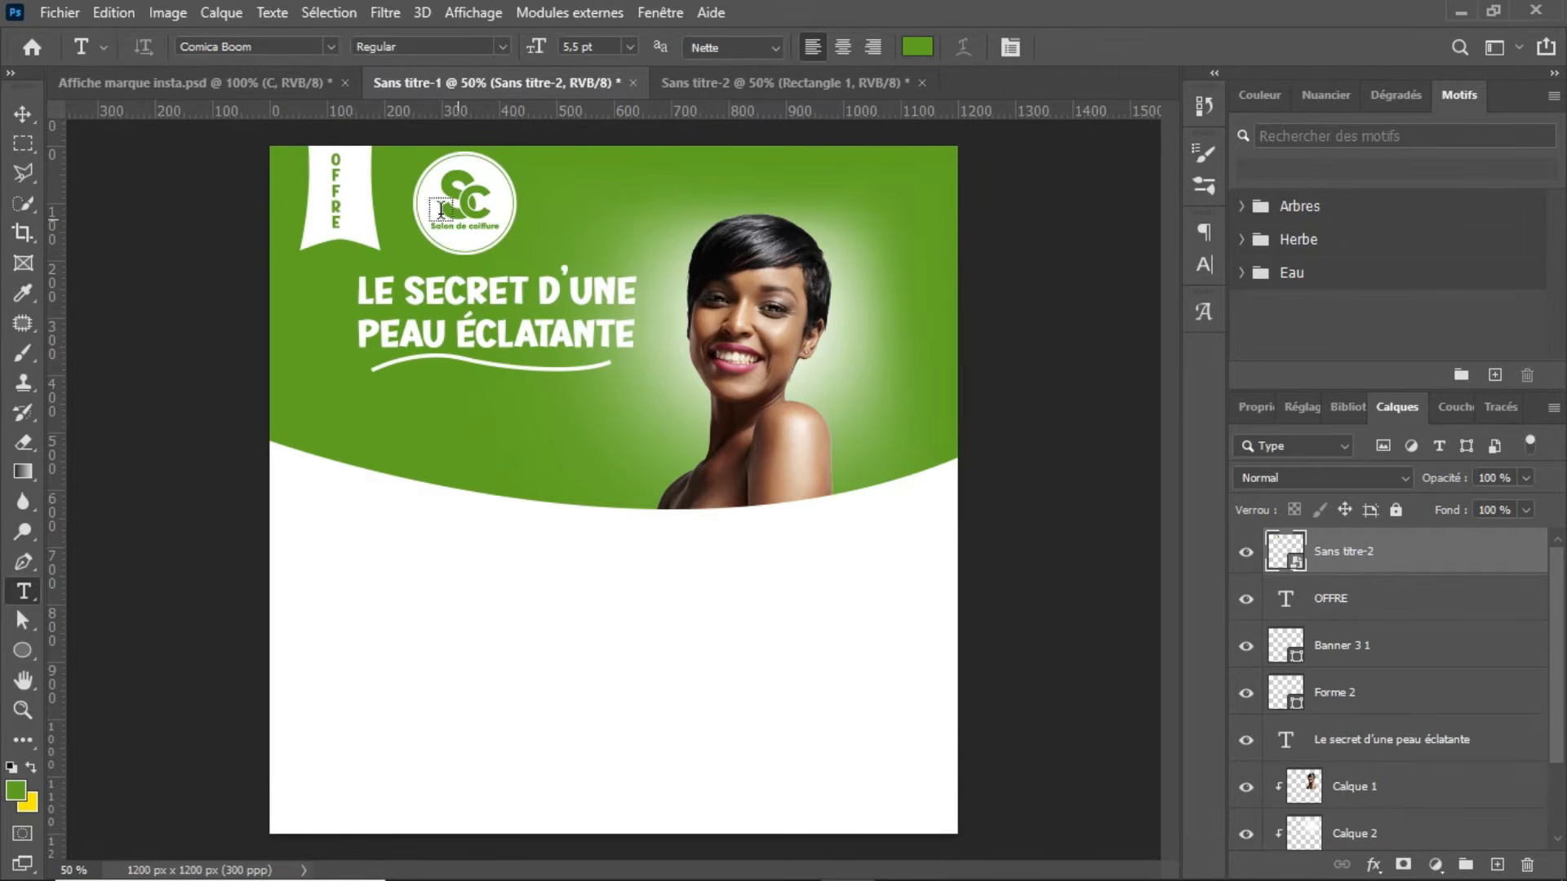
Step: View the whole reference poster Affiche marque insta.psd to compare its layout
click(228, 85)
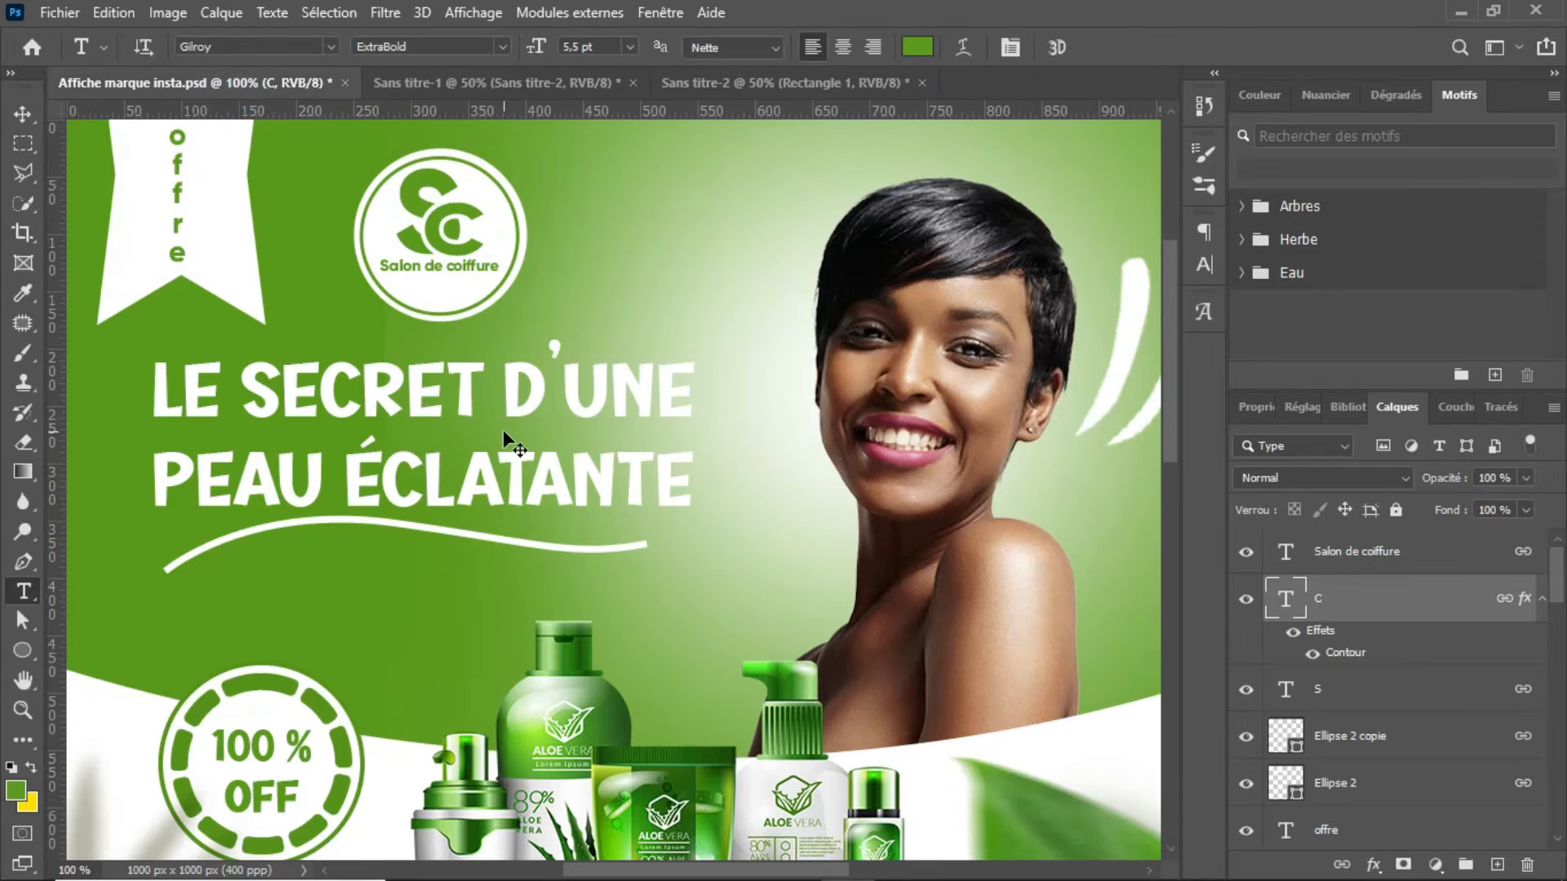
key(ctrl+minus)
key(ctrl+minus)
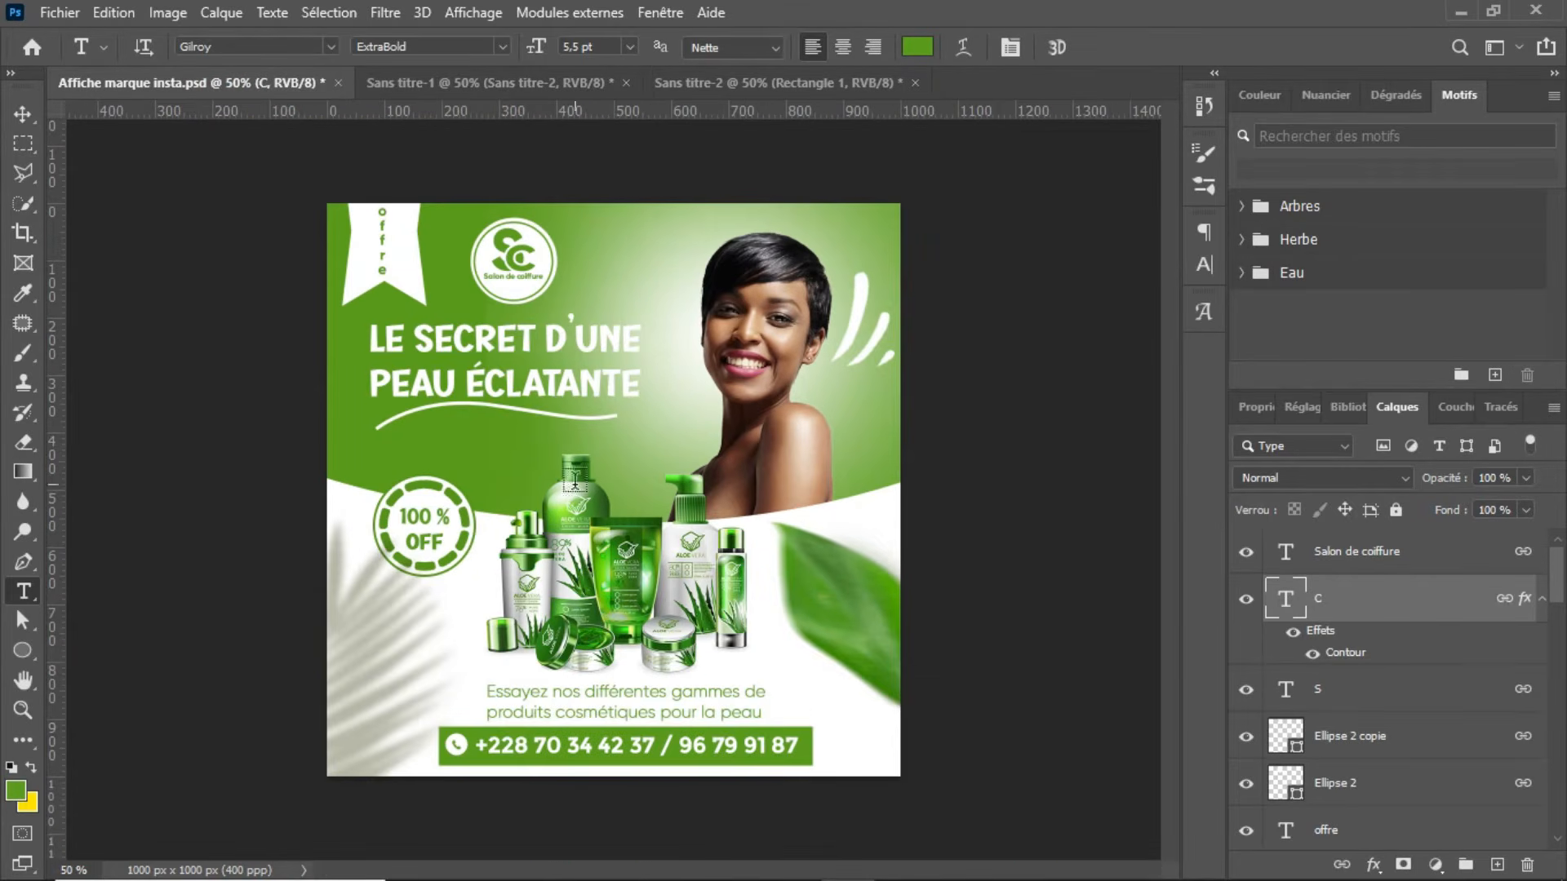
Step: Close the Sans titre-2 logo document without saving its changes and return to the Sans titre-1 poster
click(699, 82)
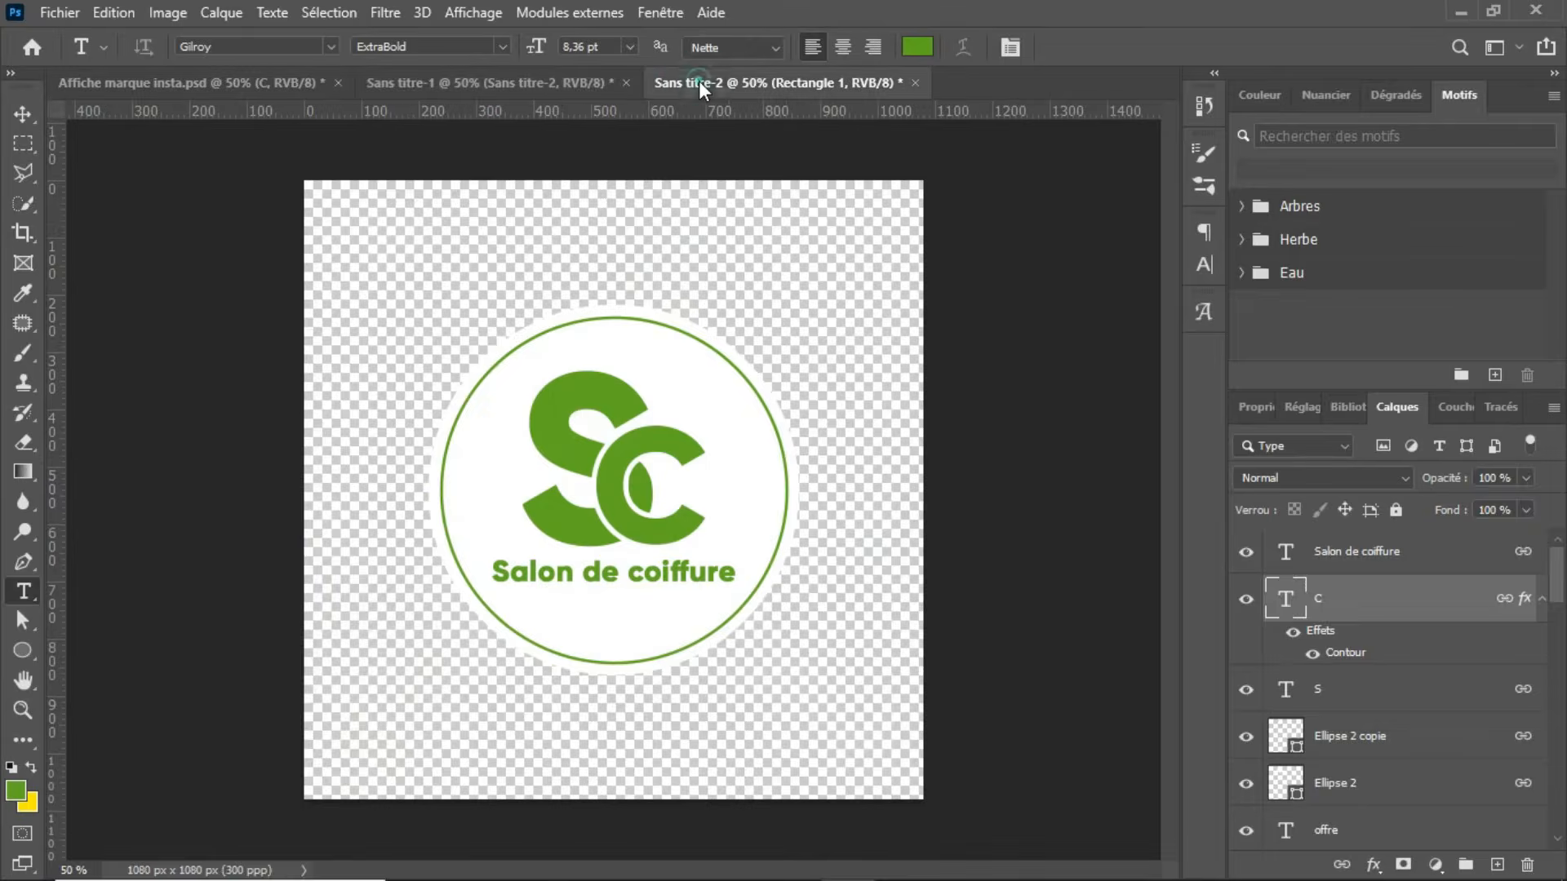
click(914, 83)
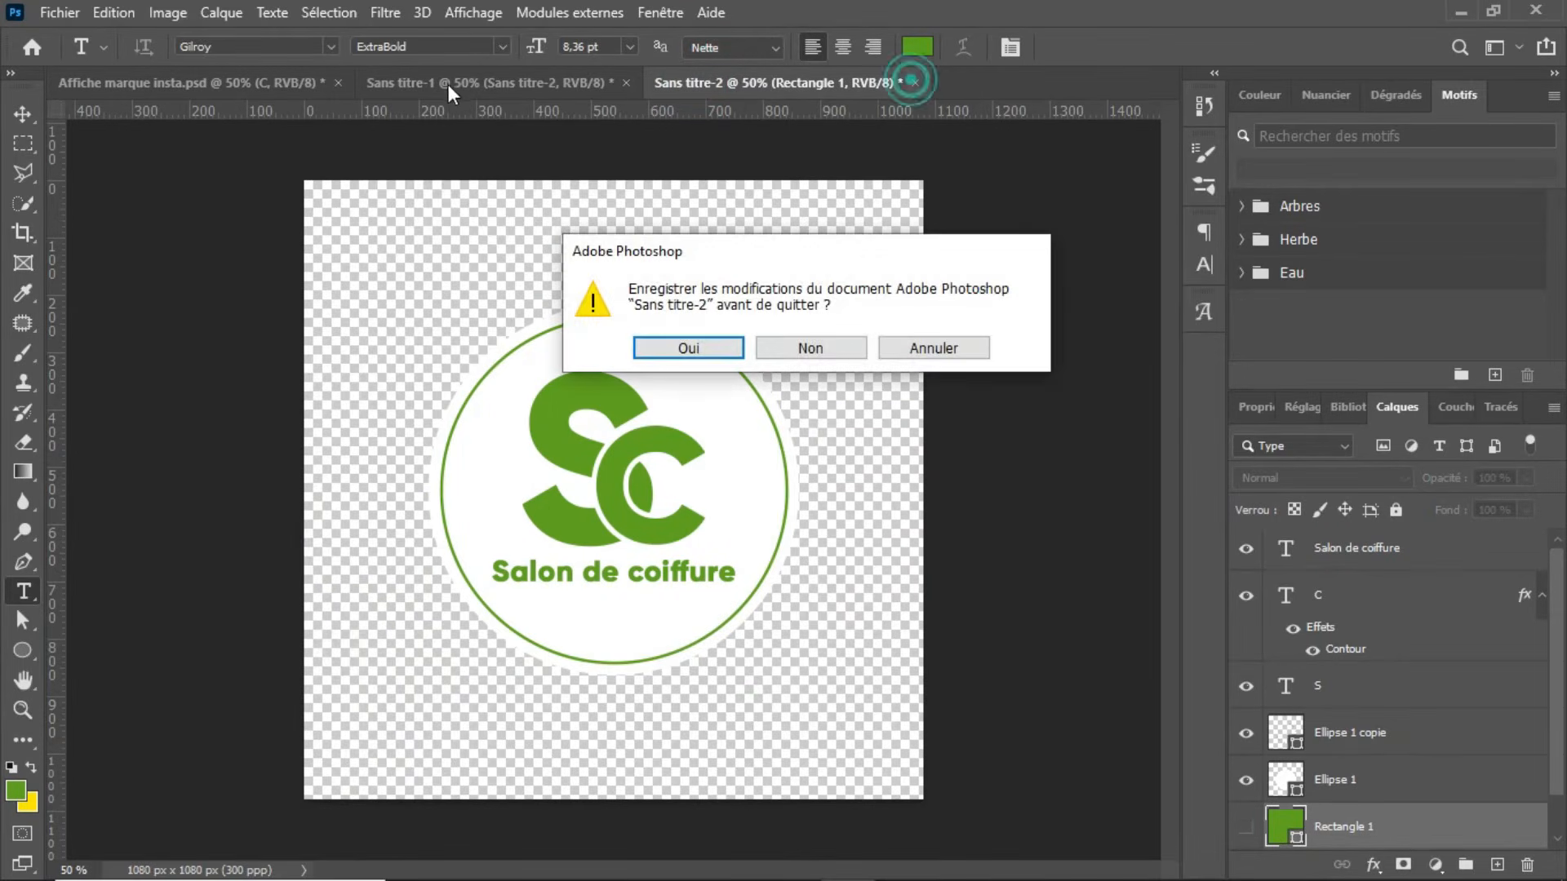
click(829, 350)
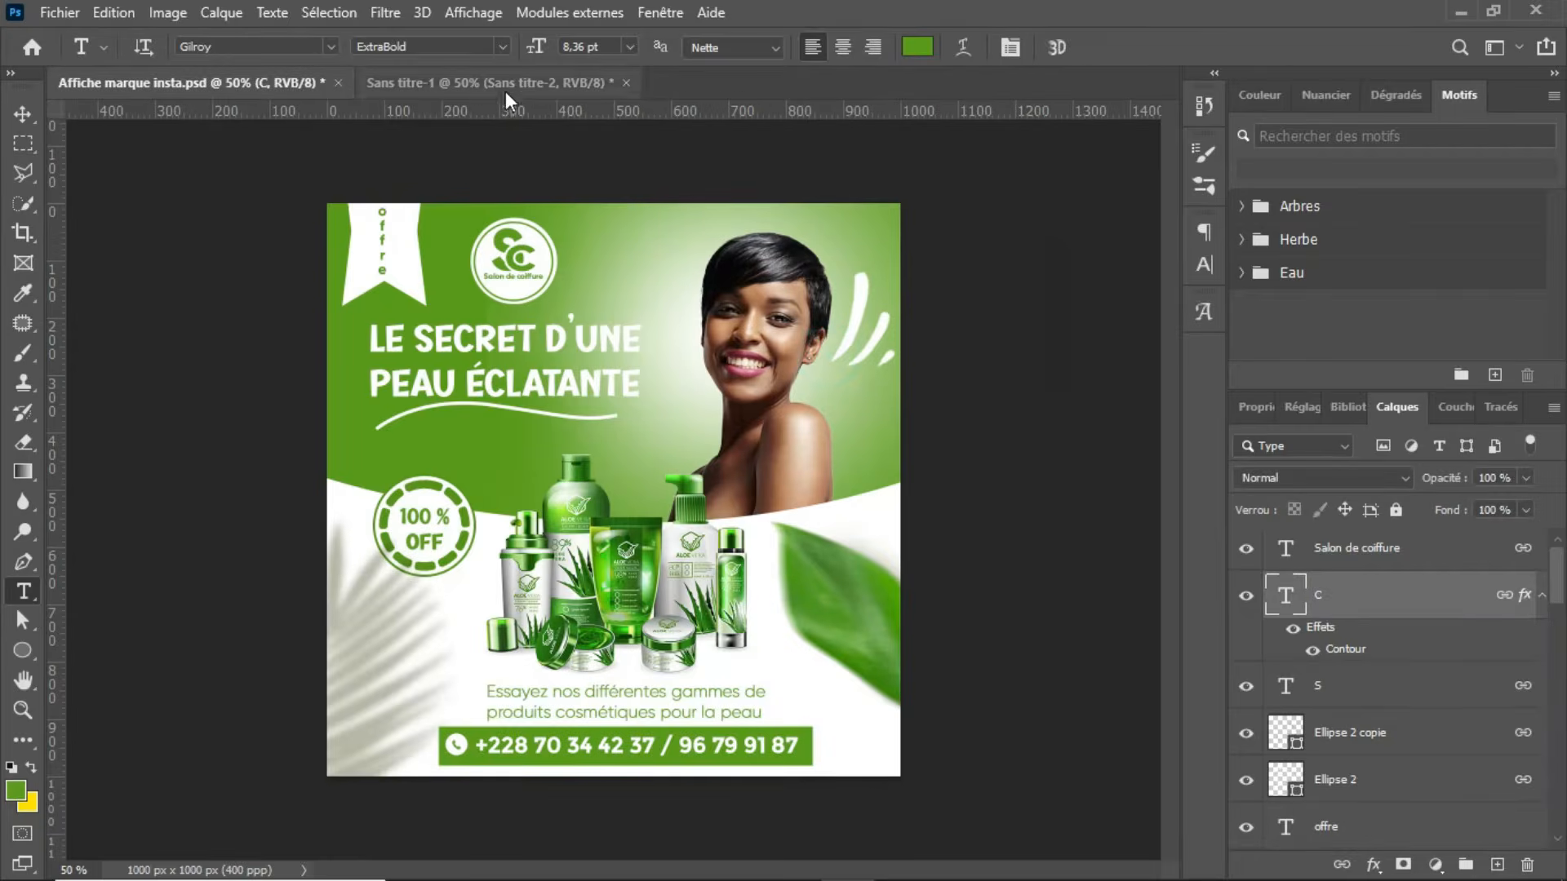
click(503, 88)
Step: Scale the headline and its wavy underline together to about 130% and lower them beneath the logo, left of the woman
key(c)
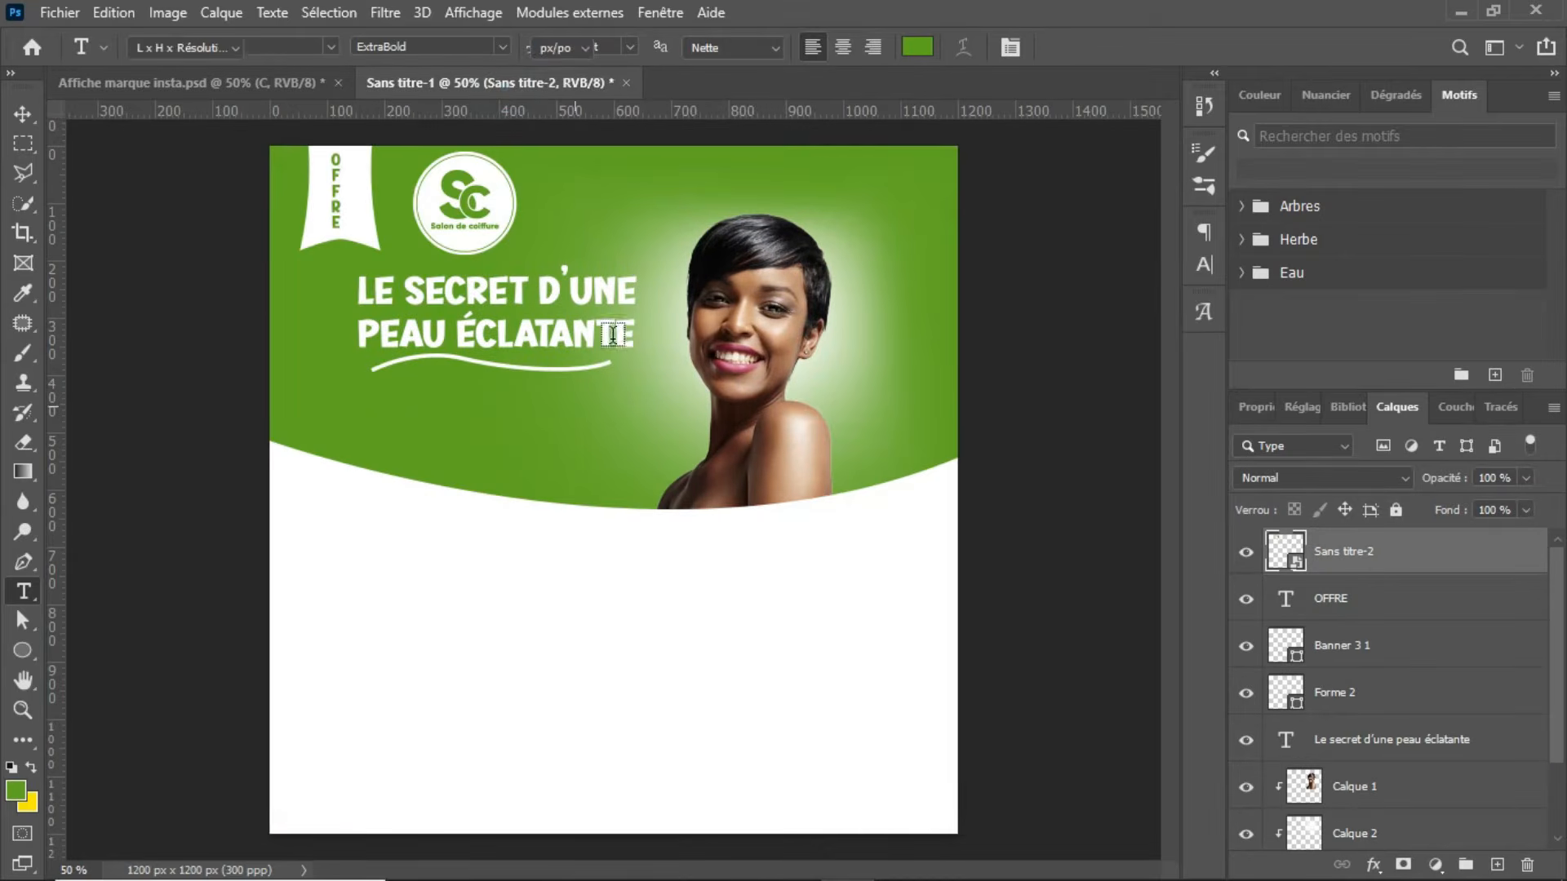
click(23, 113)
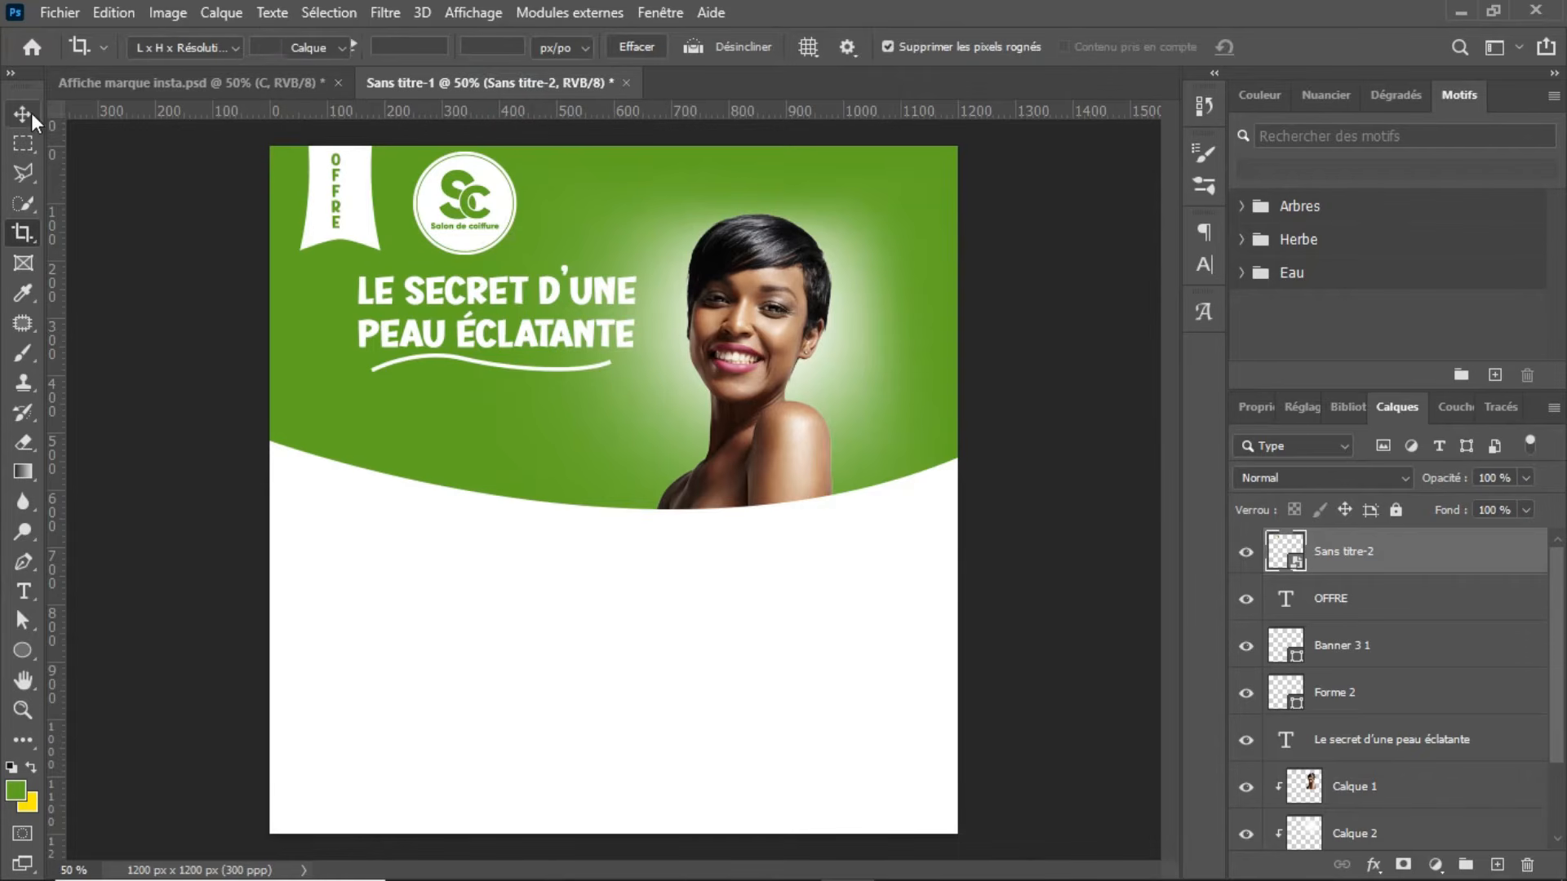
click(605, 340)
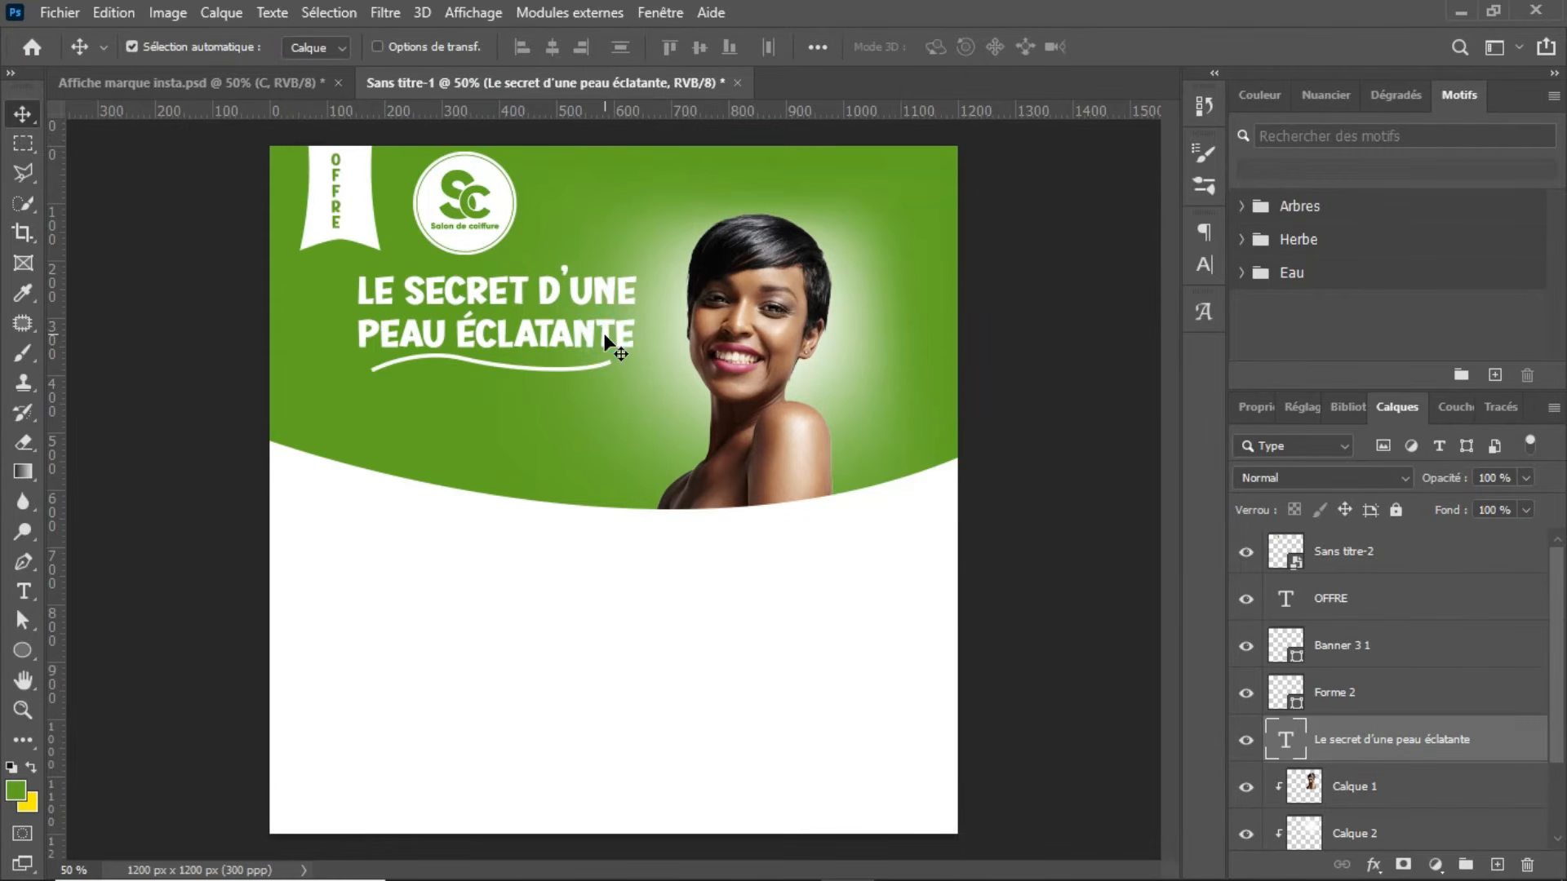
click(1416, 700)
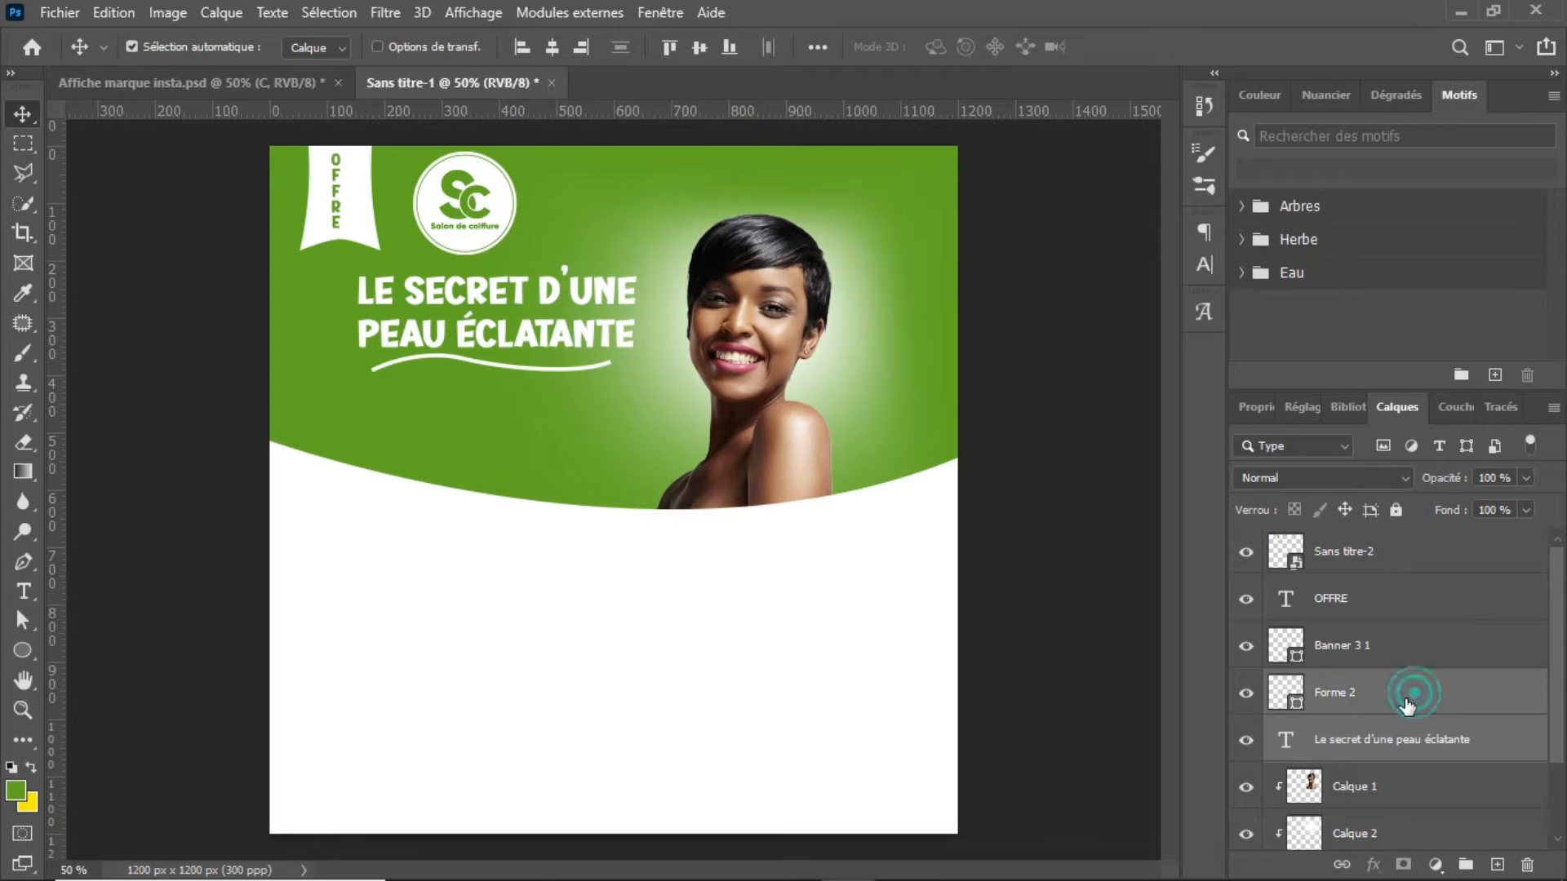
key(ctrl+t)
drag(512, 326, 479, 354)
drag(599, 413, 644, 456)
drag(575, 346, 548, 339)
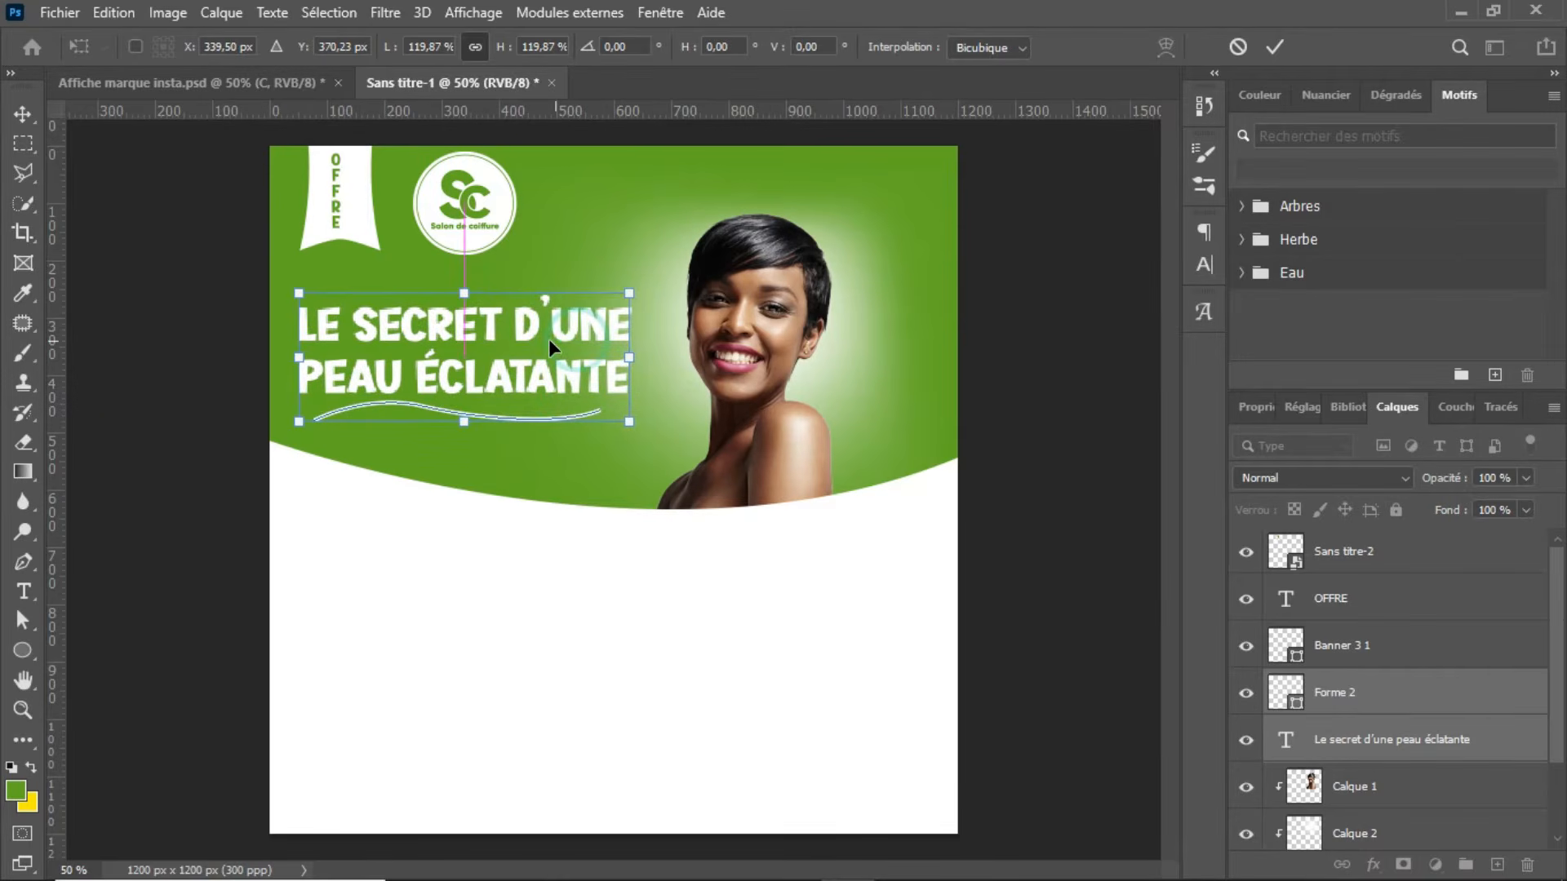
drag(629, 423, 651, 434)
key(Return)
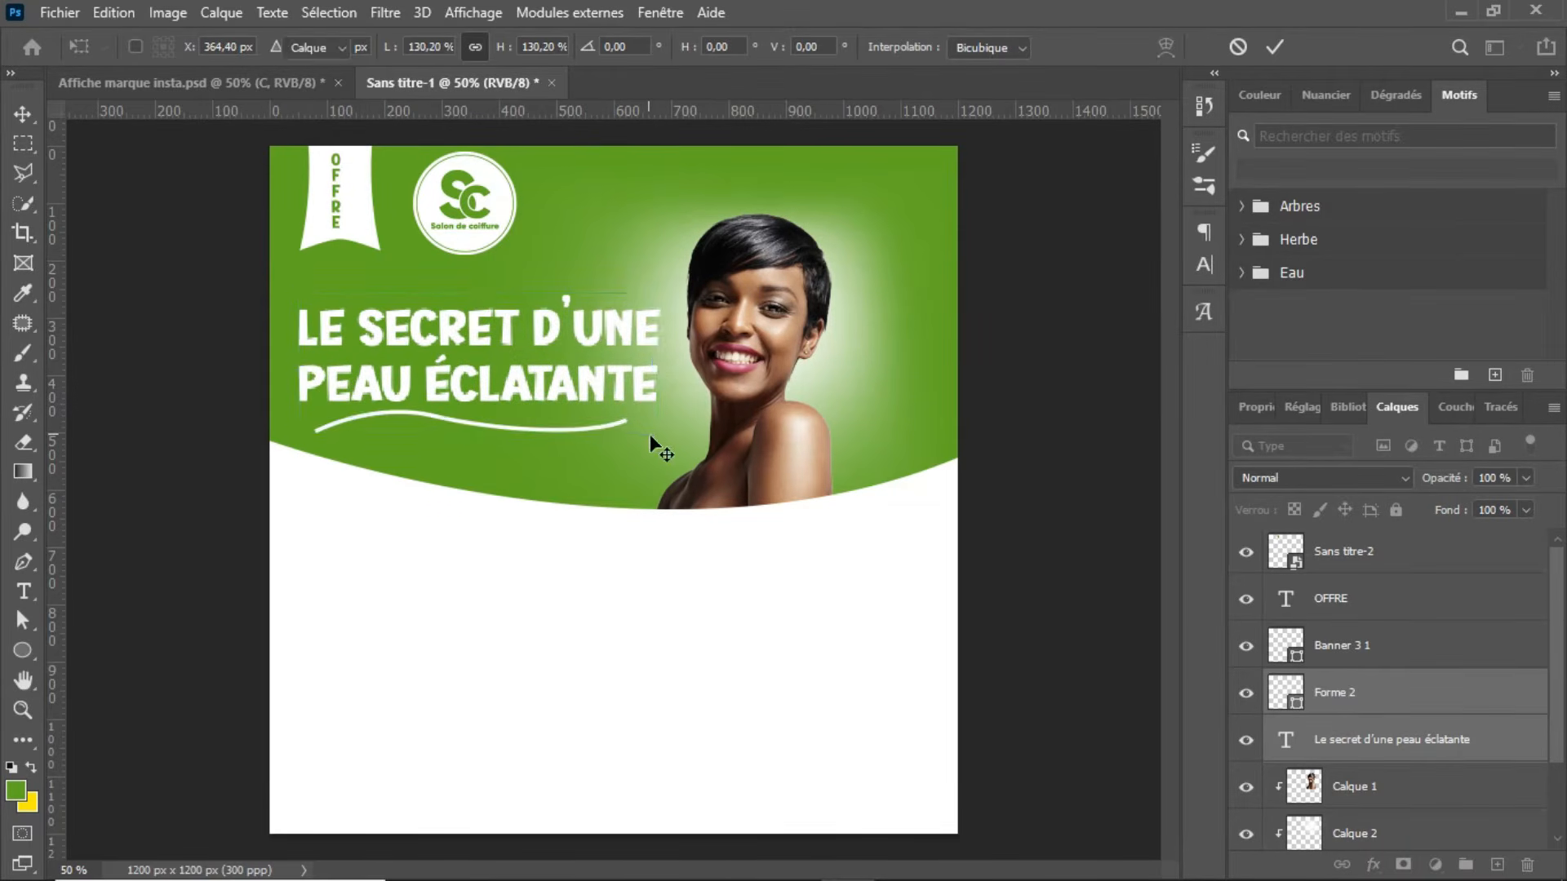
Step: Enlarge the white glow on Calque 2 to about 116% and reposition it behind the woman
click(820, 383)
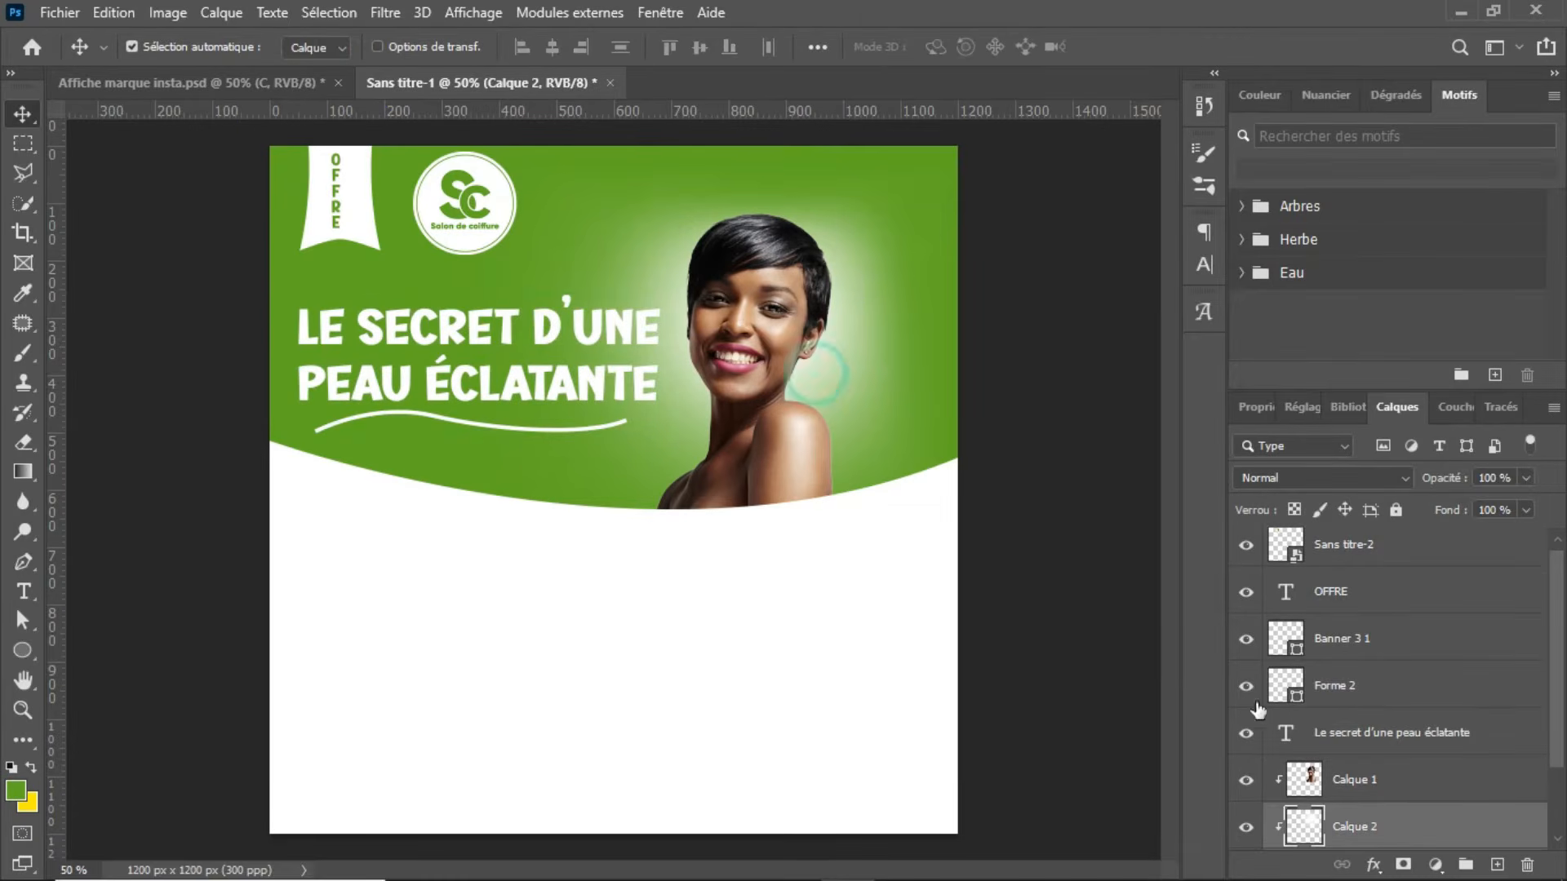
key(ctrl+t)
drag(698, 157, 696, 123)
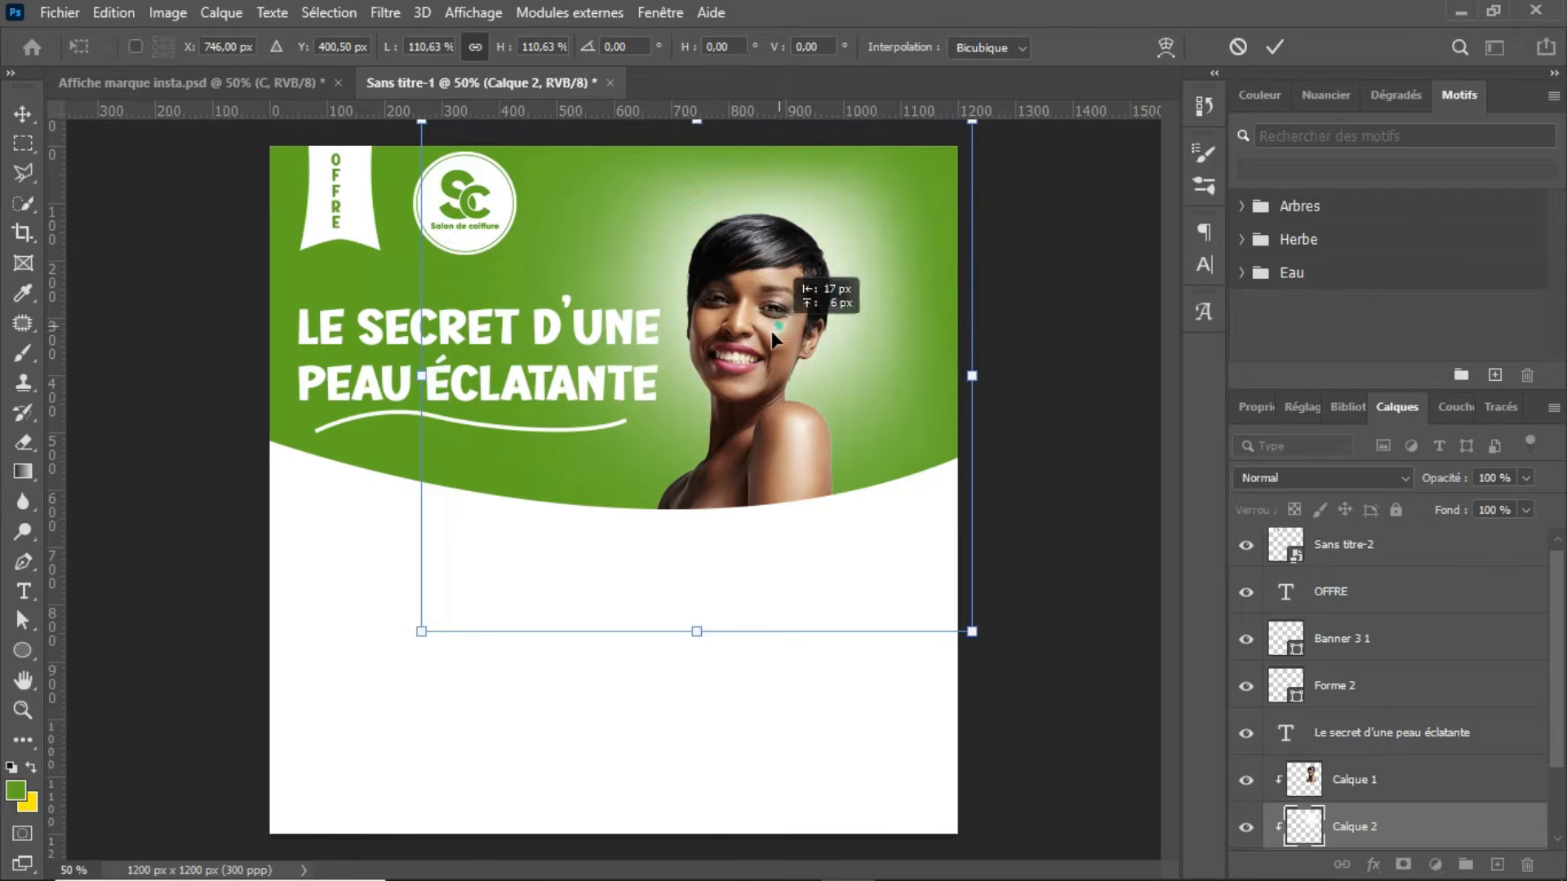
drag(771, 331, 759, 351)
mouse_move(957, 398)
mouse_down()
mouse_move(982, 400)
mouse_move(970, 399)
mouse_up()
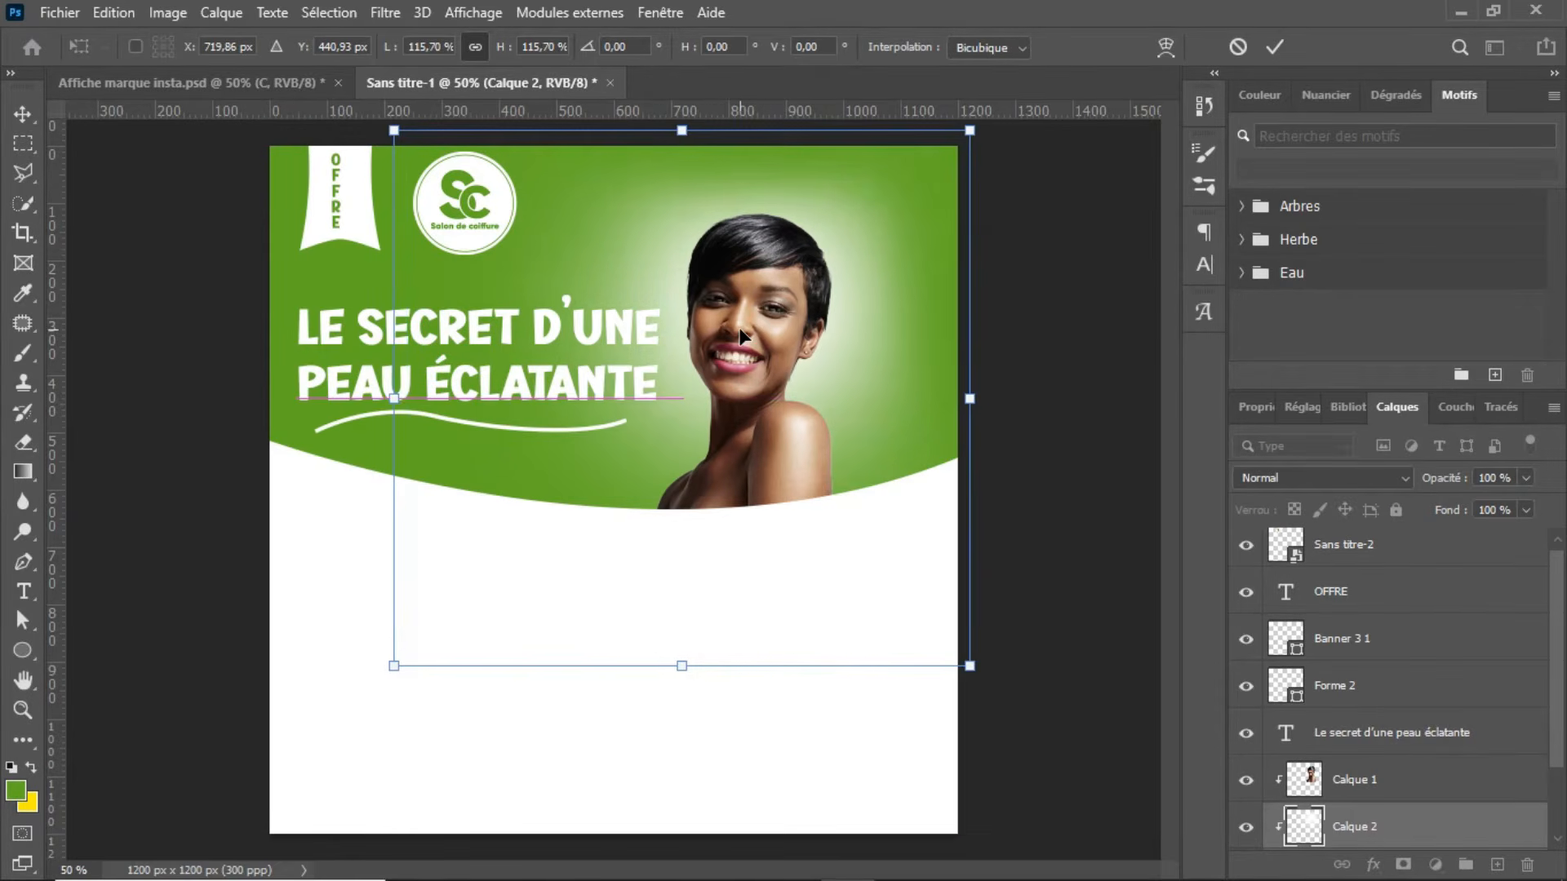
key(Return)
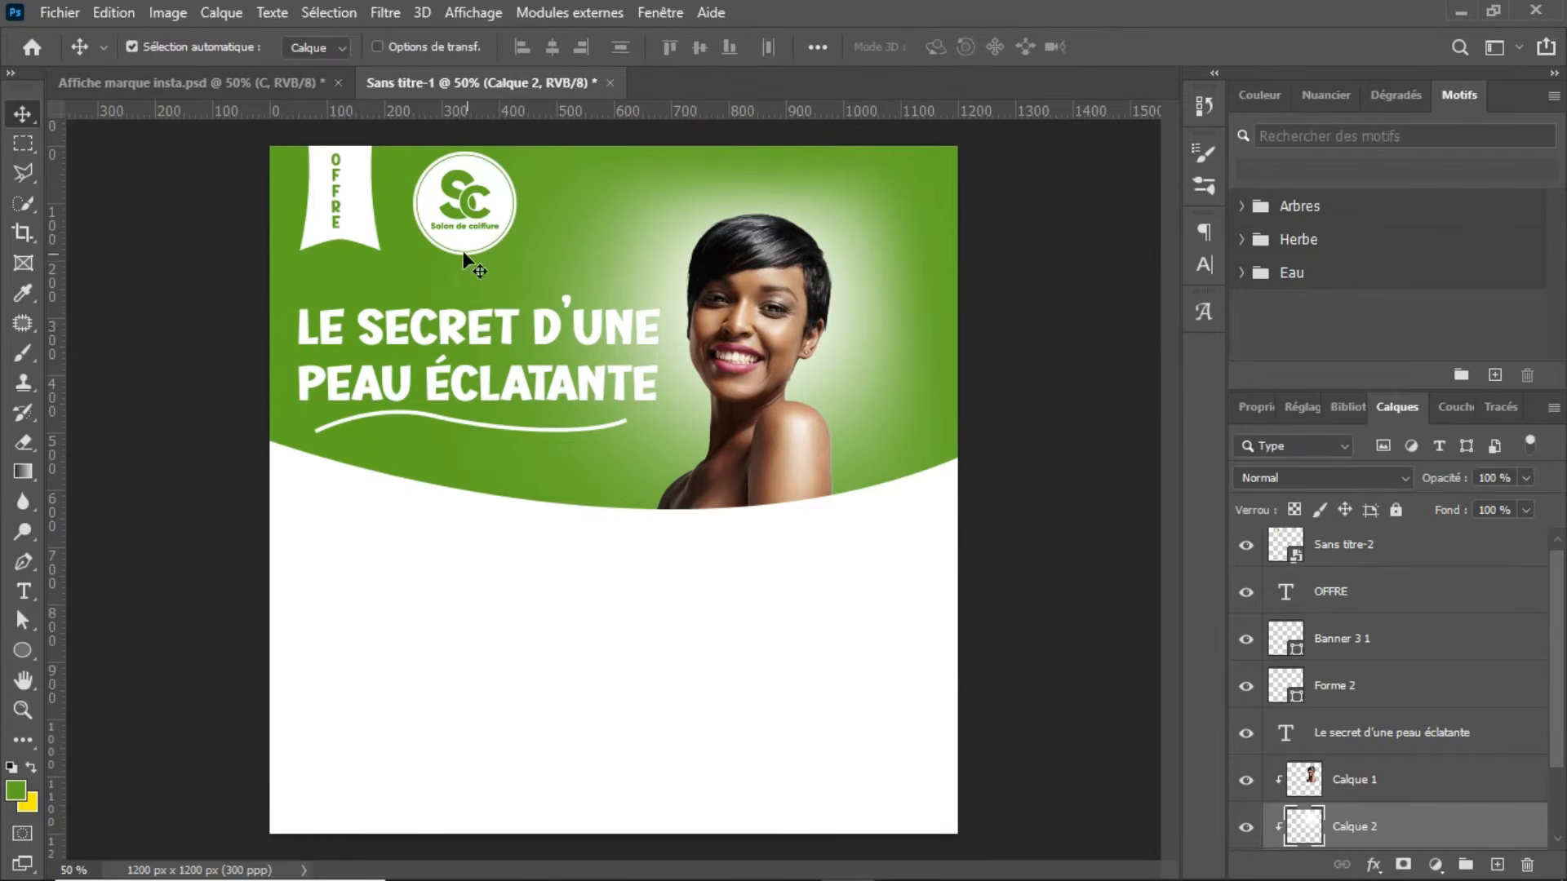
Step: Place the aloe vera image 126315-OR5WAO-853 as an embedded object in Sans titre-1, scaled to about 26% in the poster's lower right
click(259, 83)
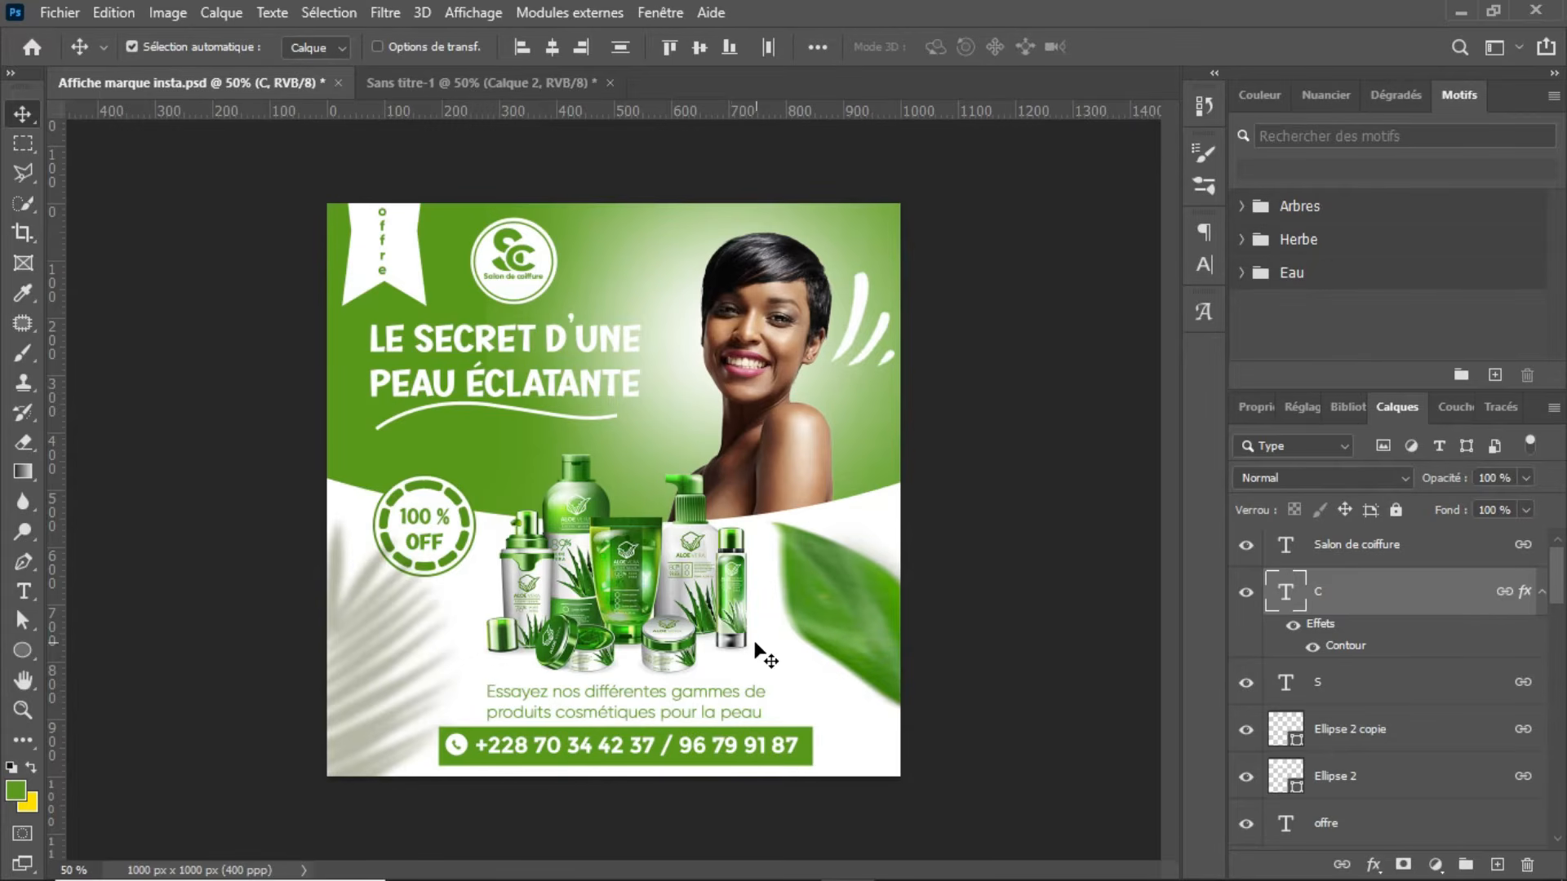
click(496, 87)
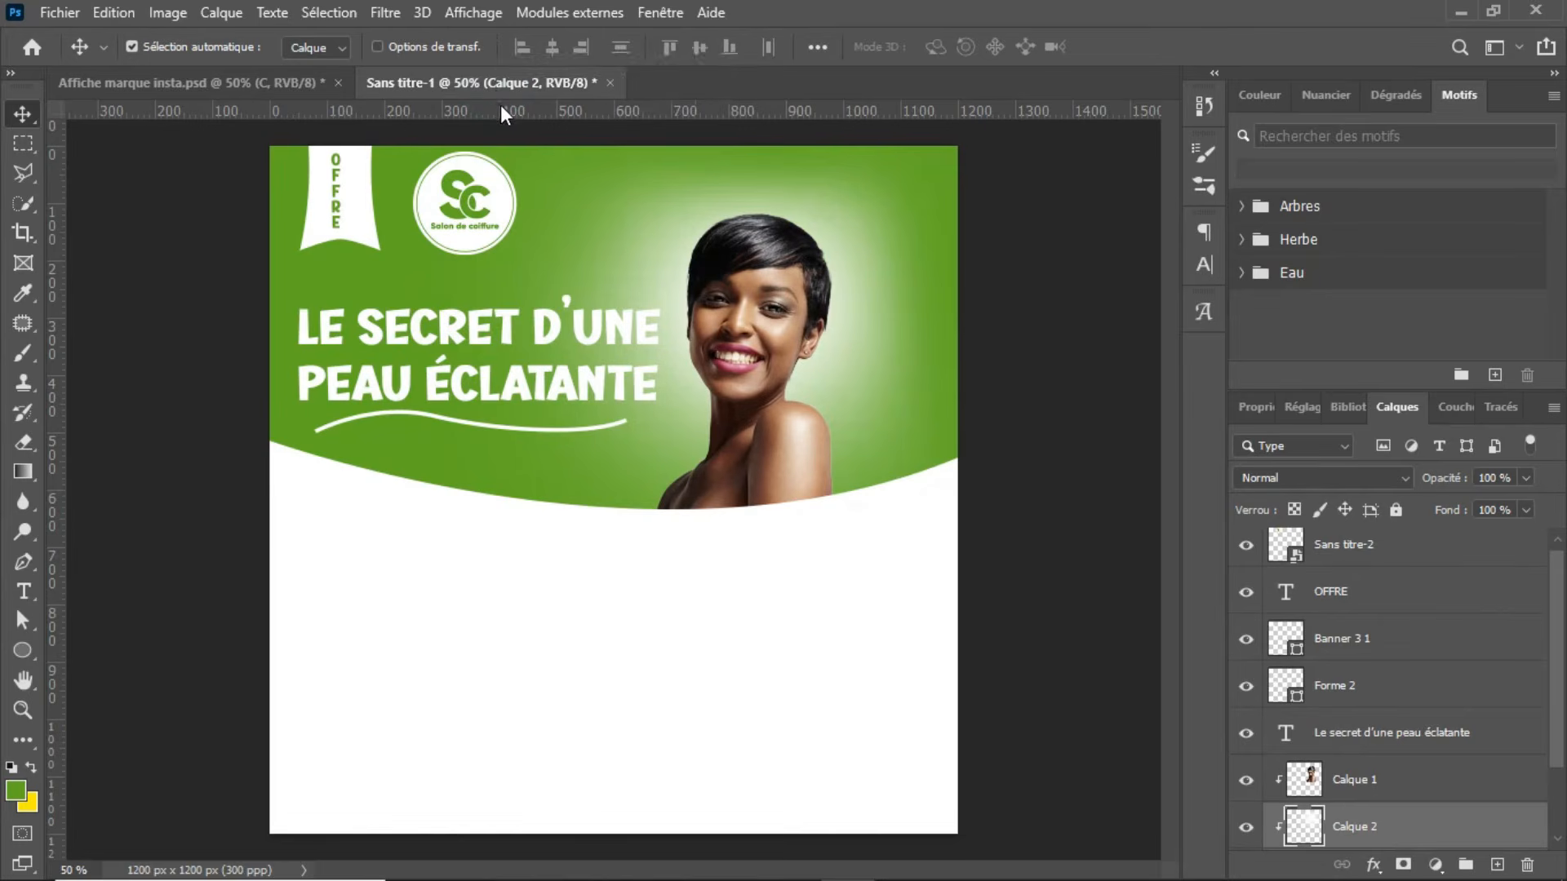
click(57, 12)
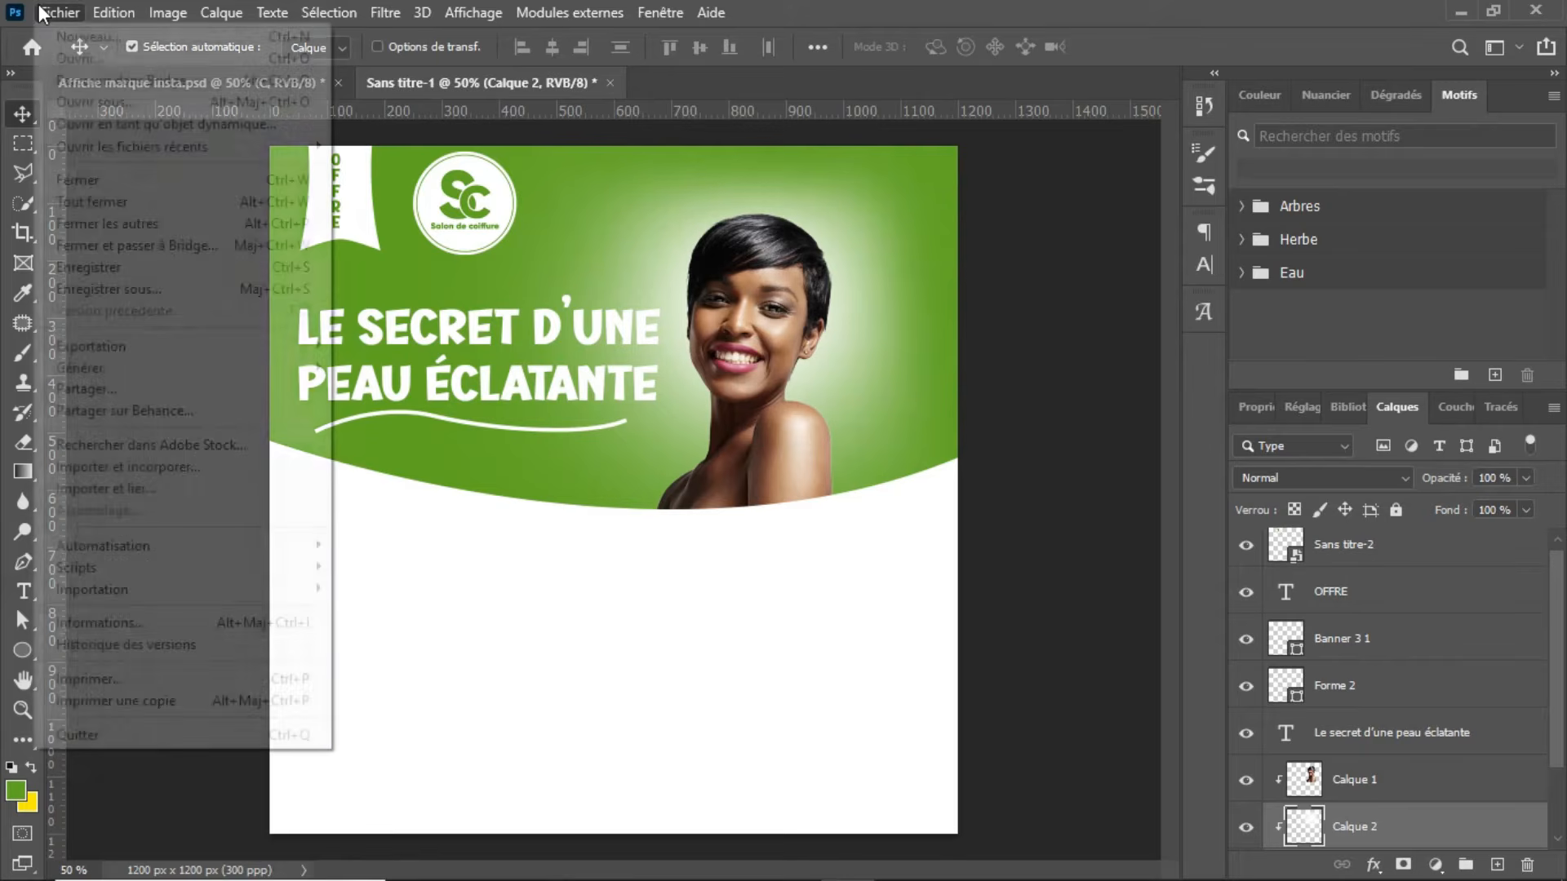
click(151, 463)
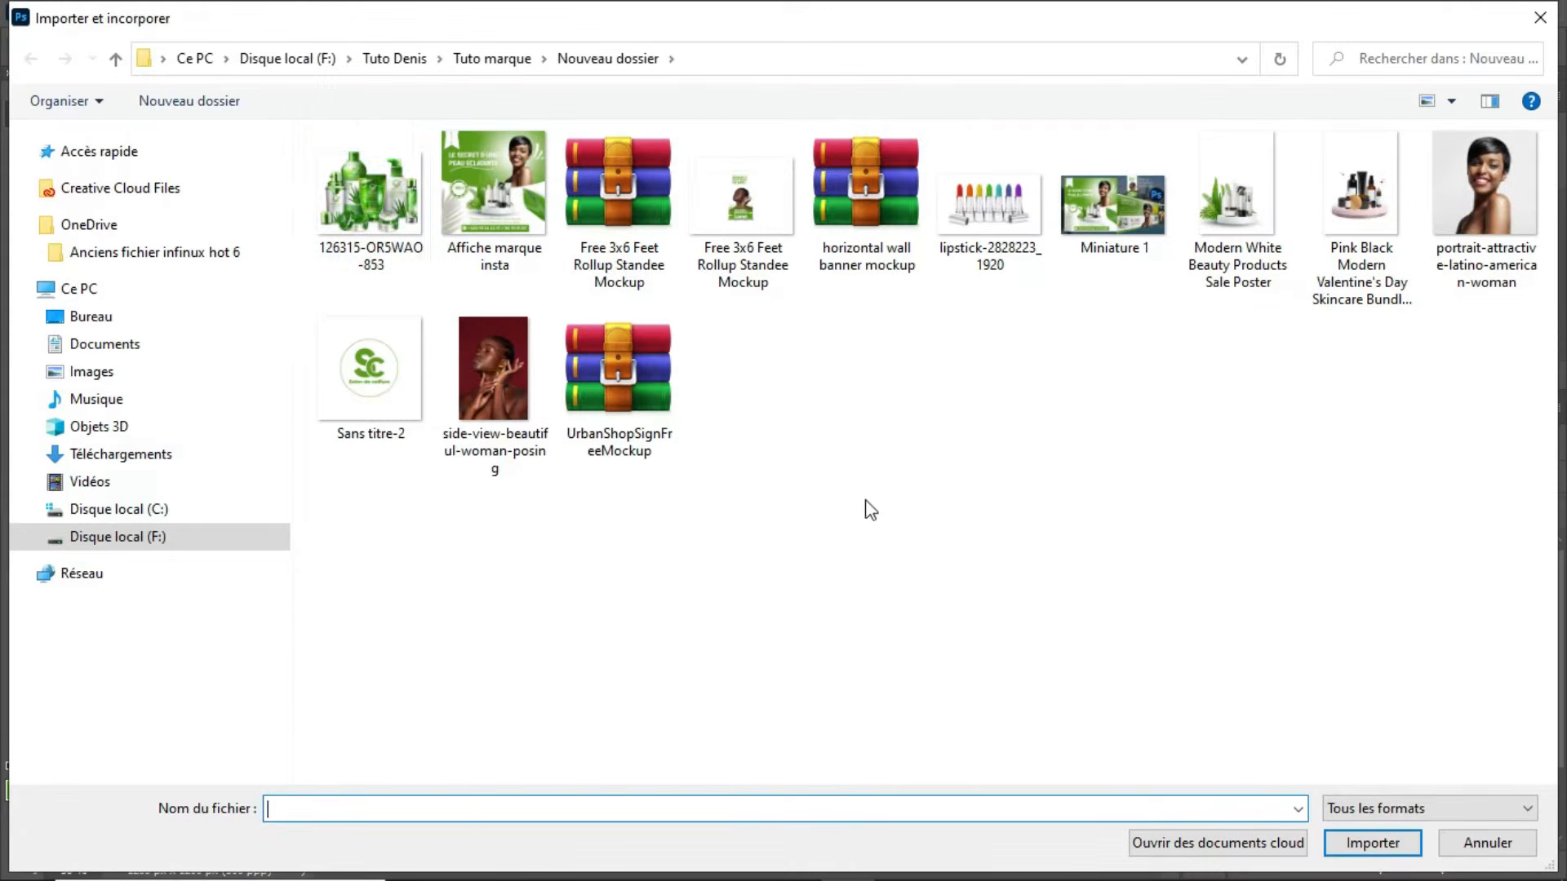
click(362, 222)
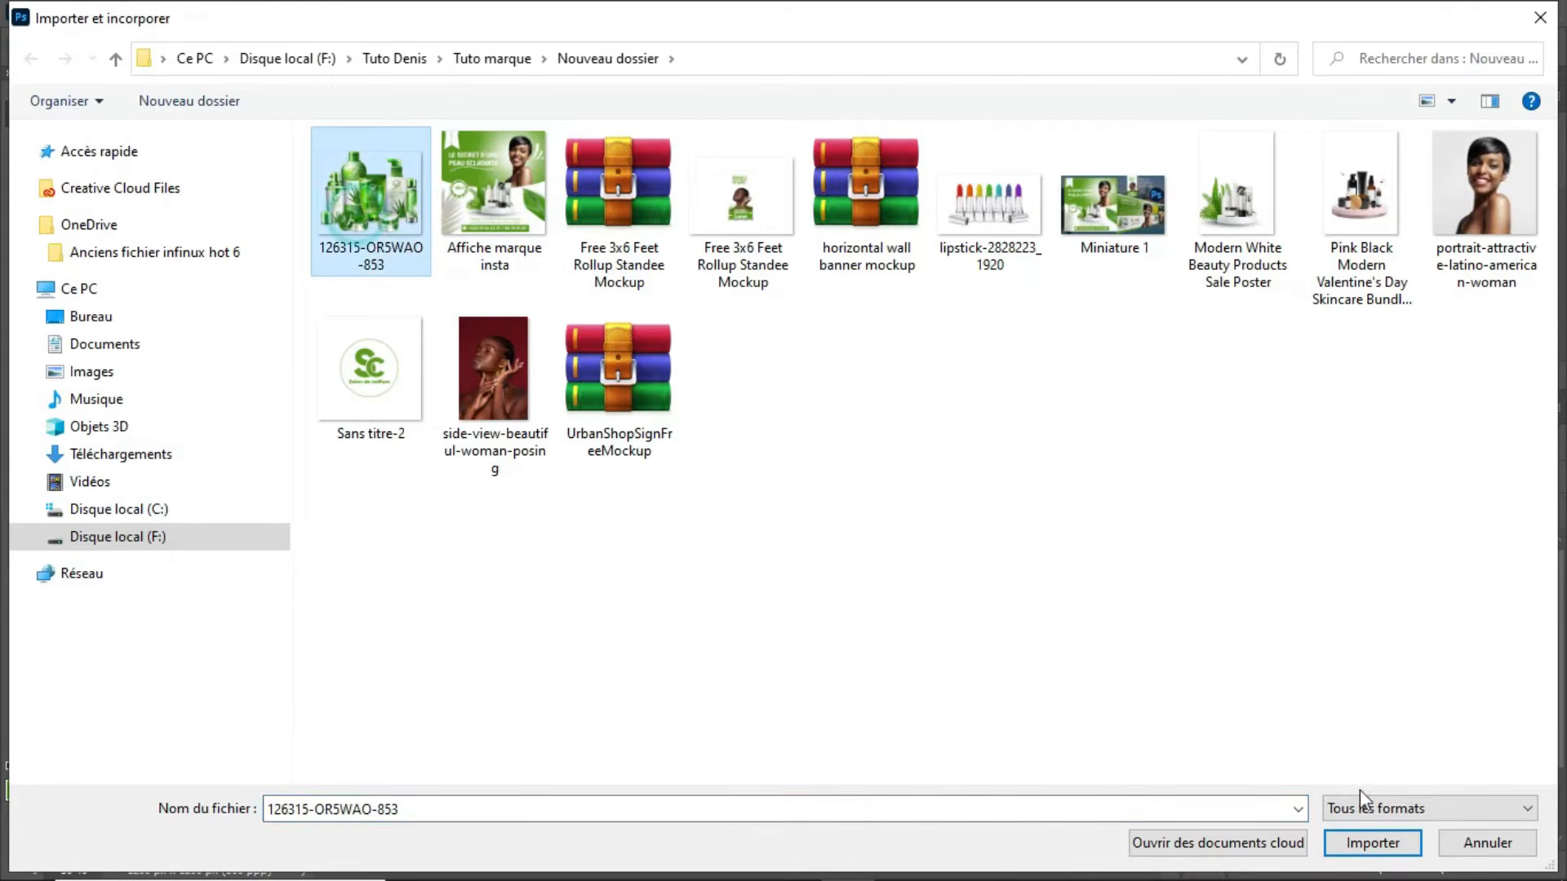
click(1373, 840)
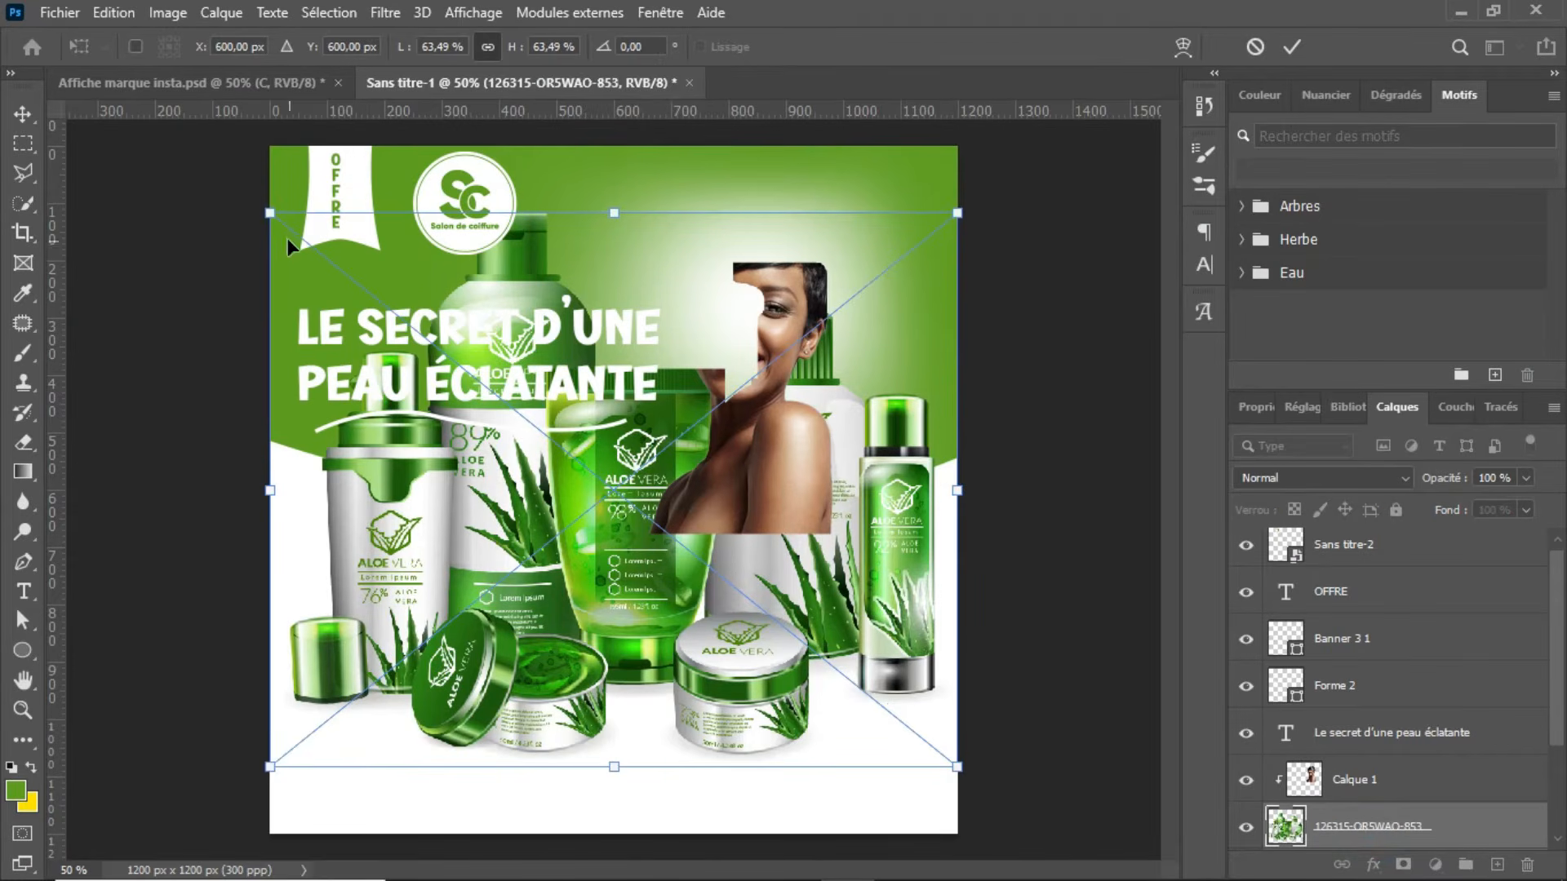
drag(272, 214, 598, 639)
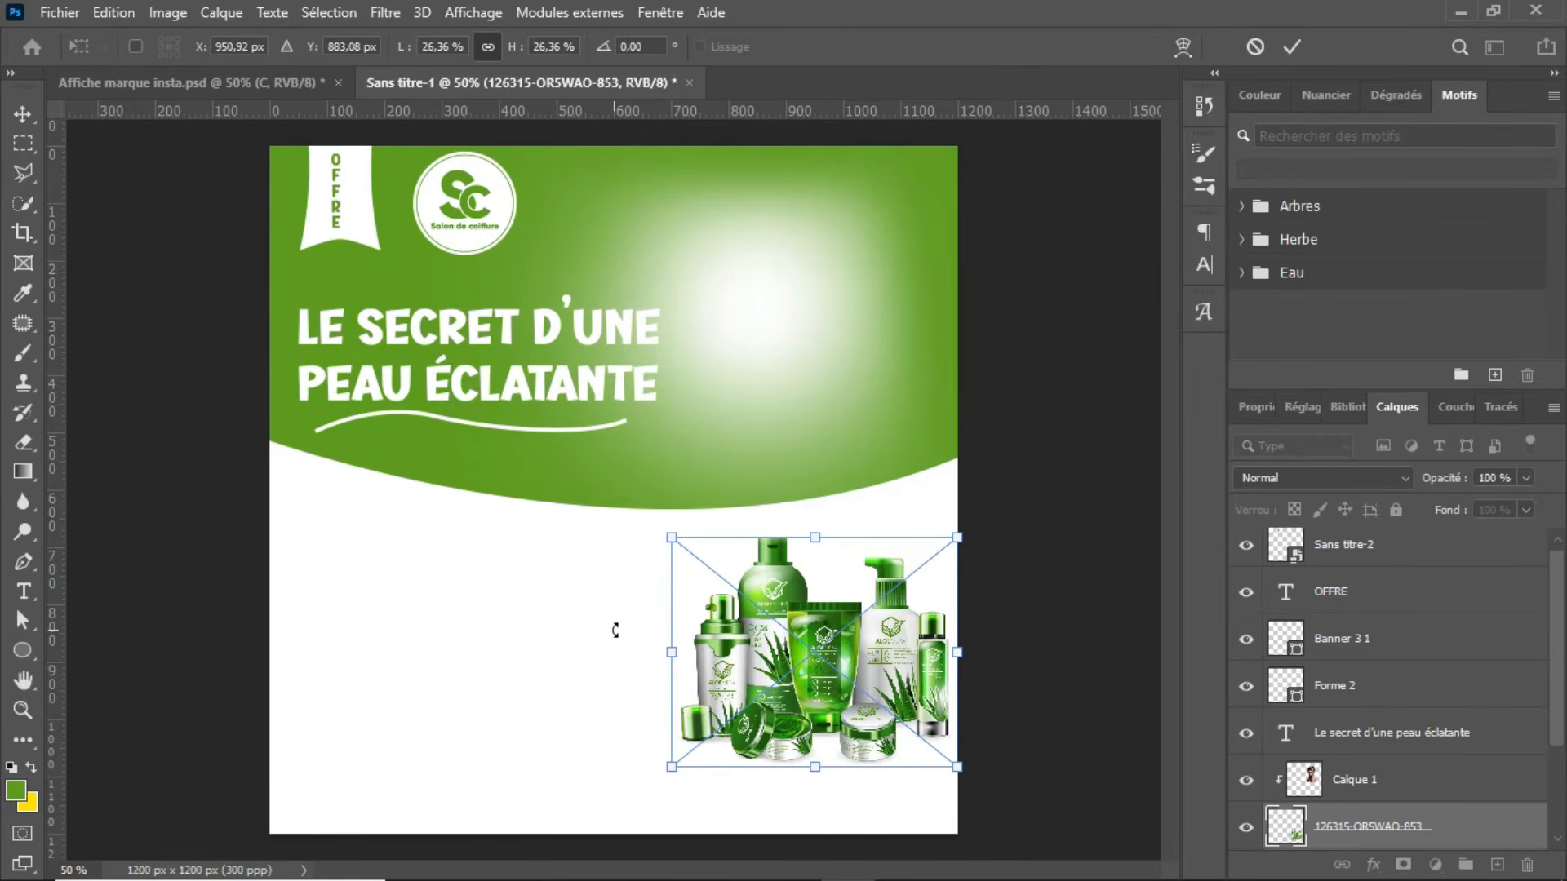
key(Return)
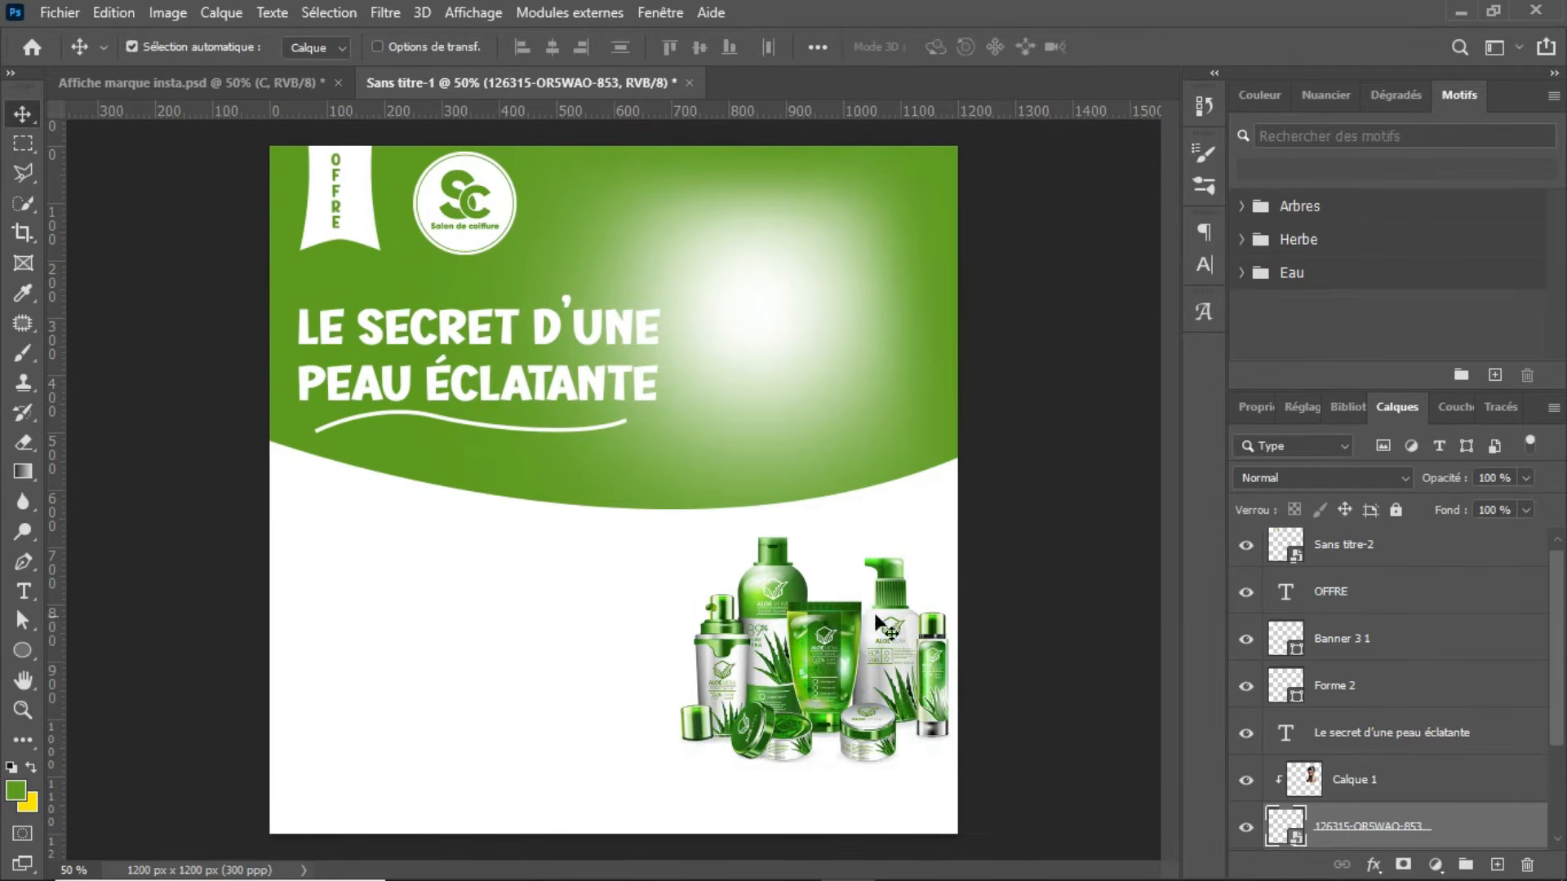
Step: Move the aloe vera product layer above Calque 1 and clip the woman's layer to the green shape again
scroll(1379, 808, down, 1)
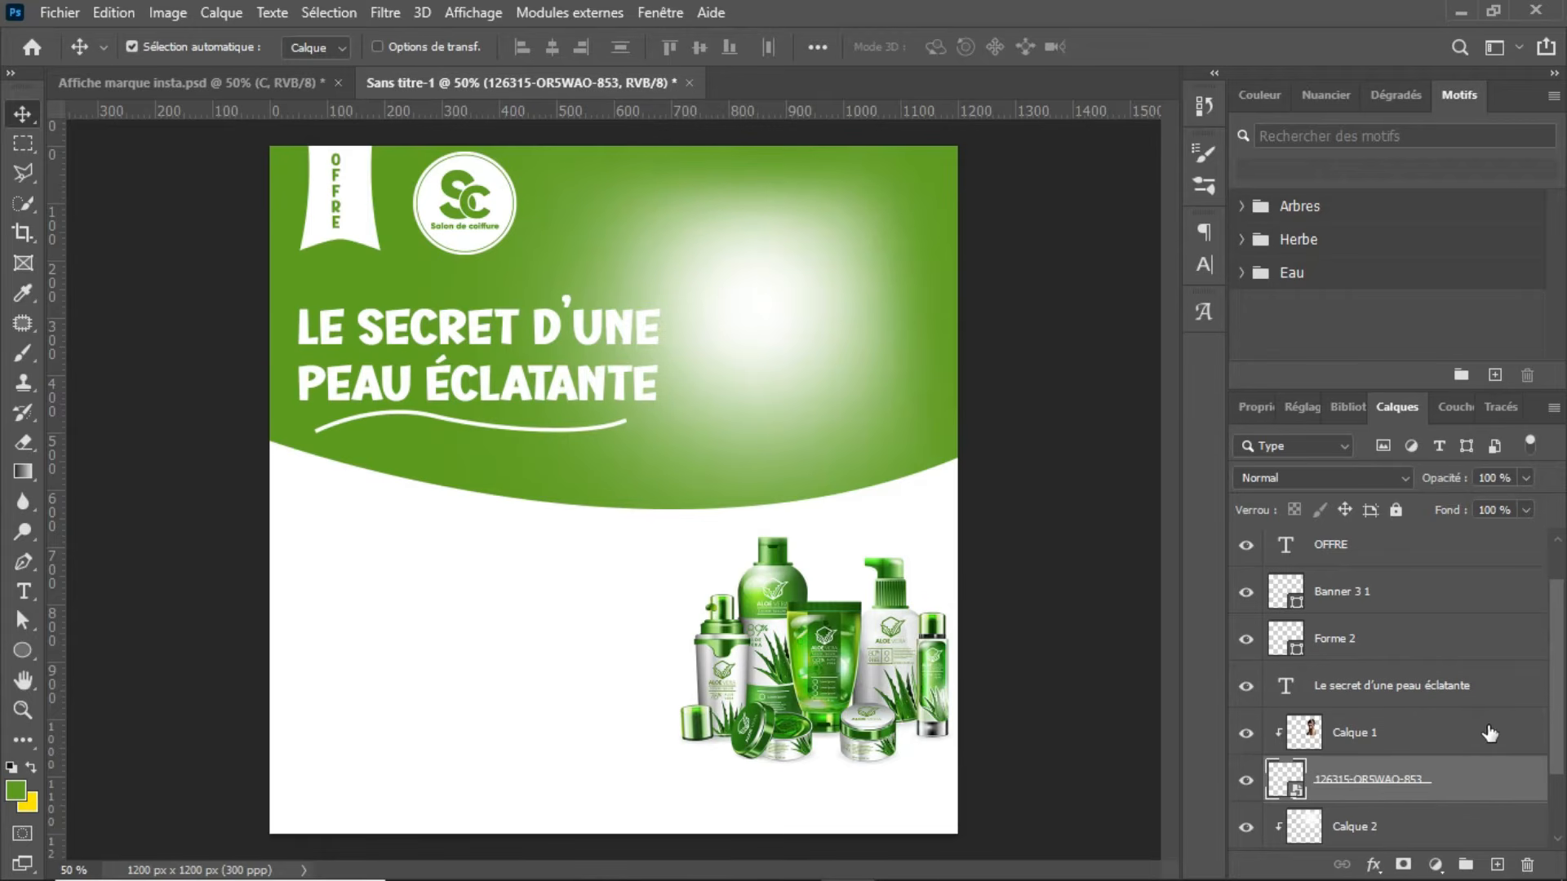
scroll(1461, 735, down, 2)
drag(1445, 692, 1435, 633)
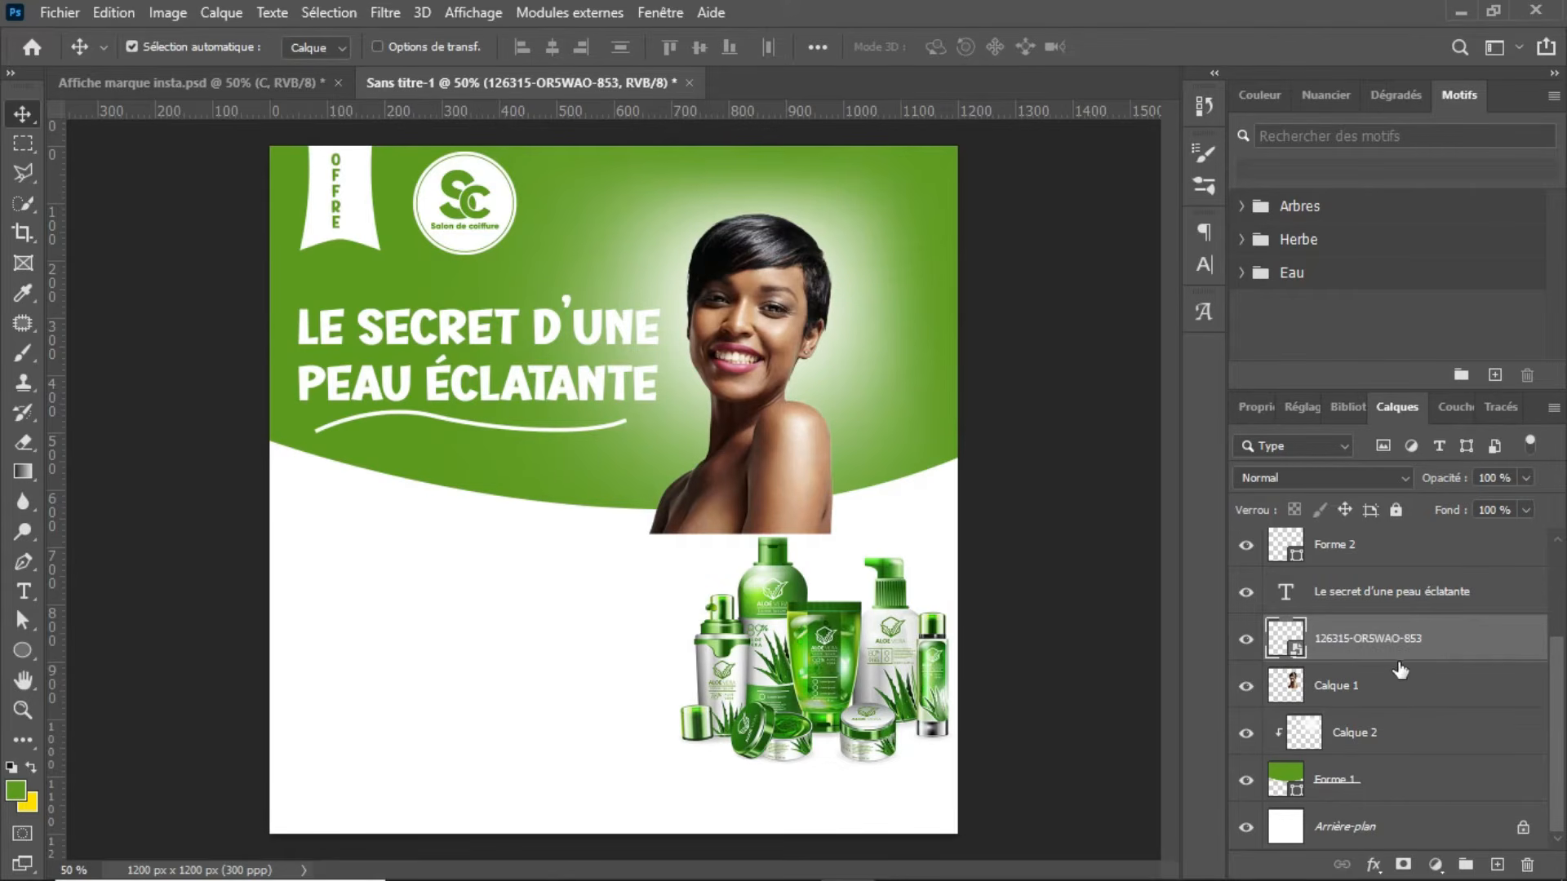
click(1404, 694)
right_click(1402, 689)
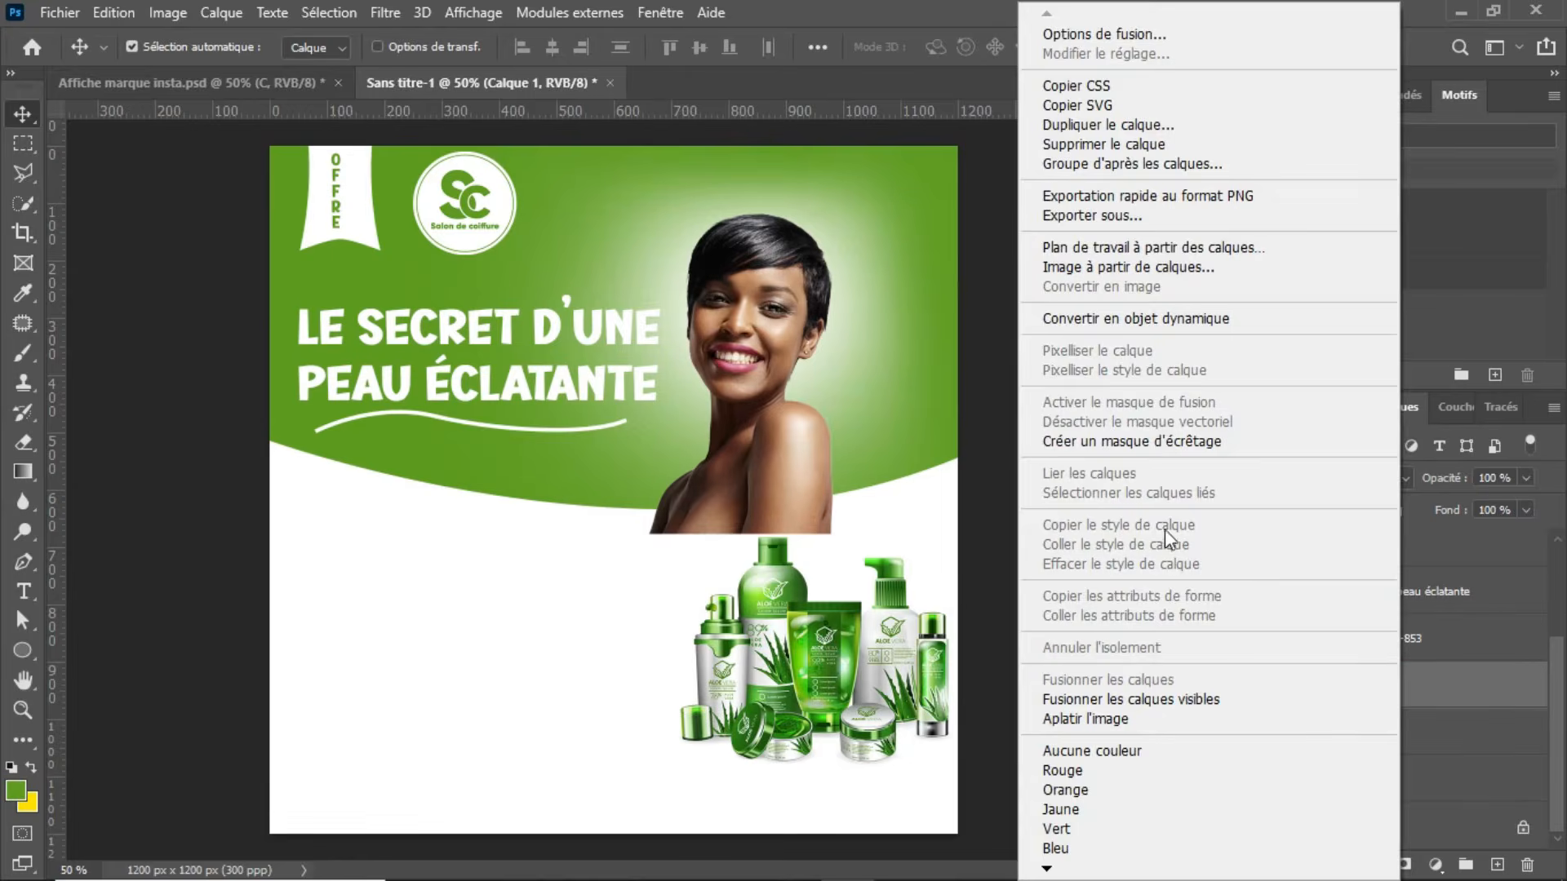
click(1145, 443)
Step: Reposition the aloe vera products near the poster's middle, overlapping the green shape's curved edge and the woman's lower body
drag(874, 634, 682, 550)
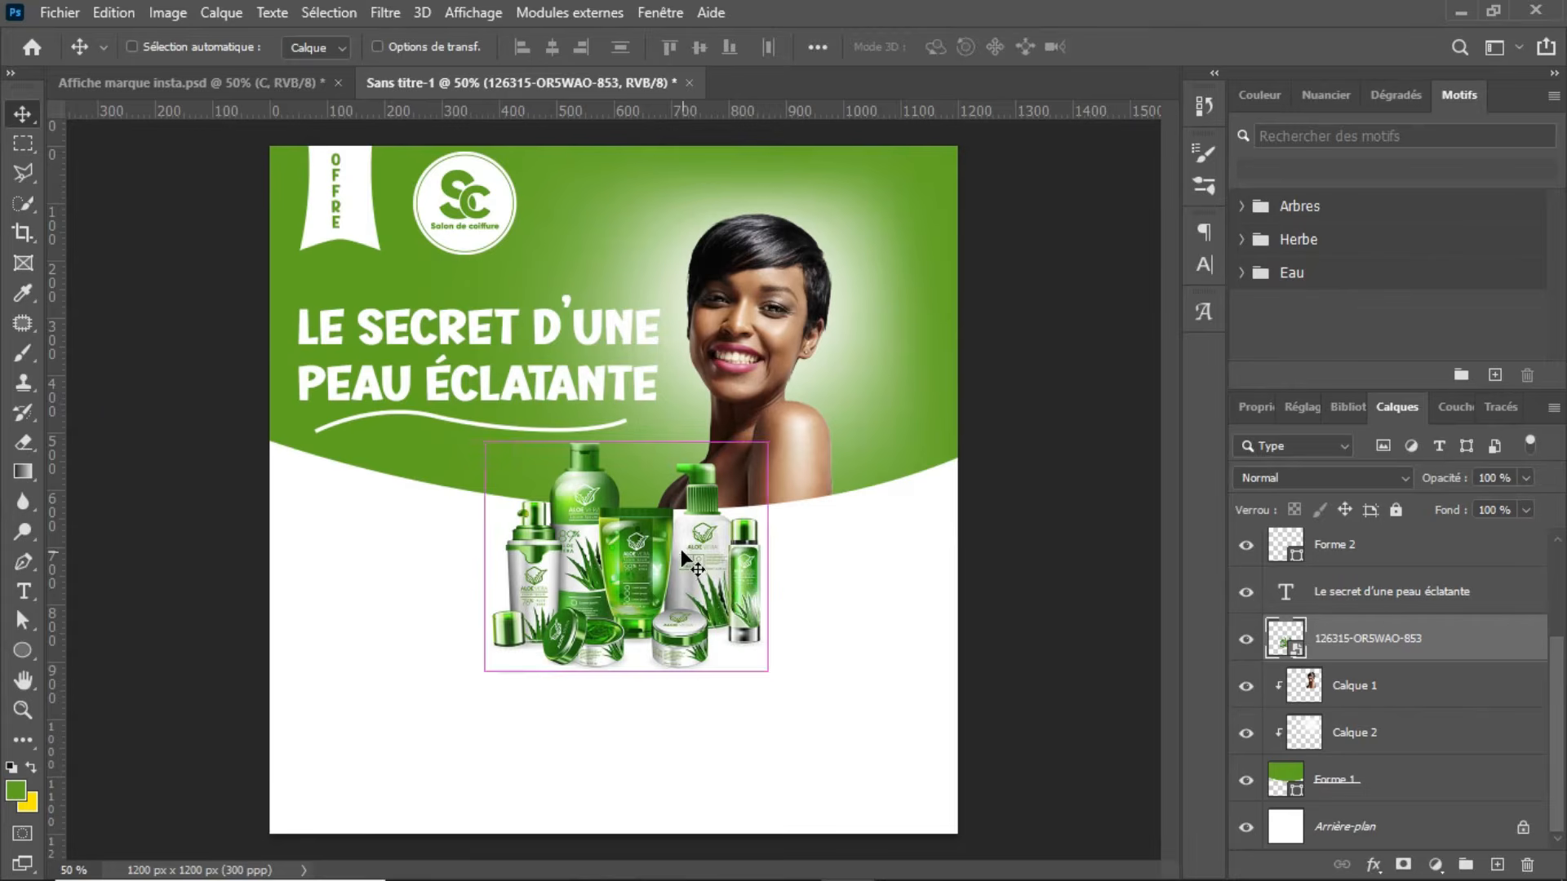
key(ctrl+t)
drag(634, 593, 628, 596)
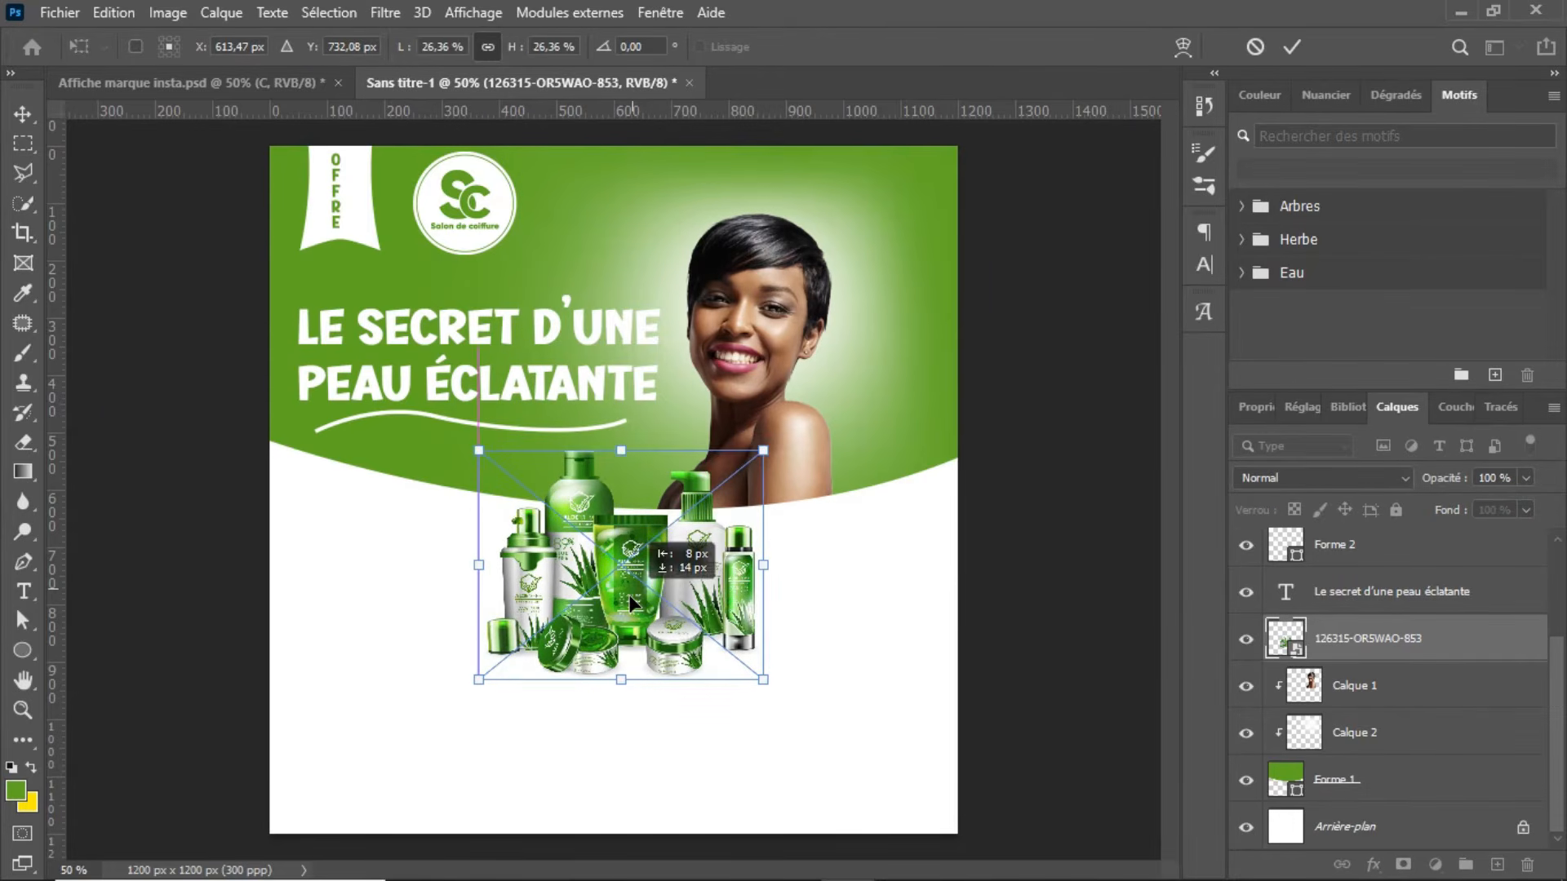
key(Return)
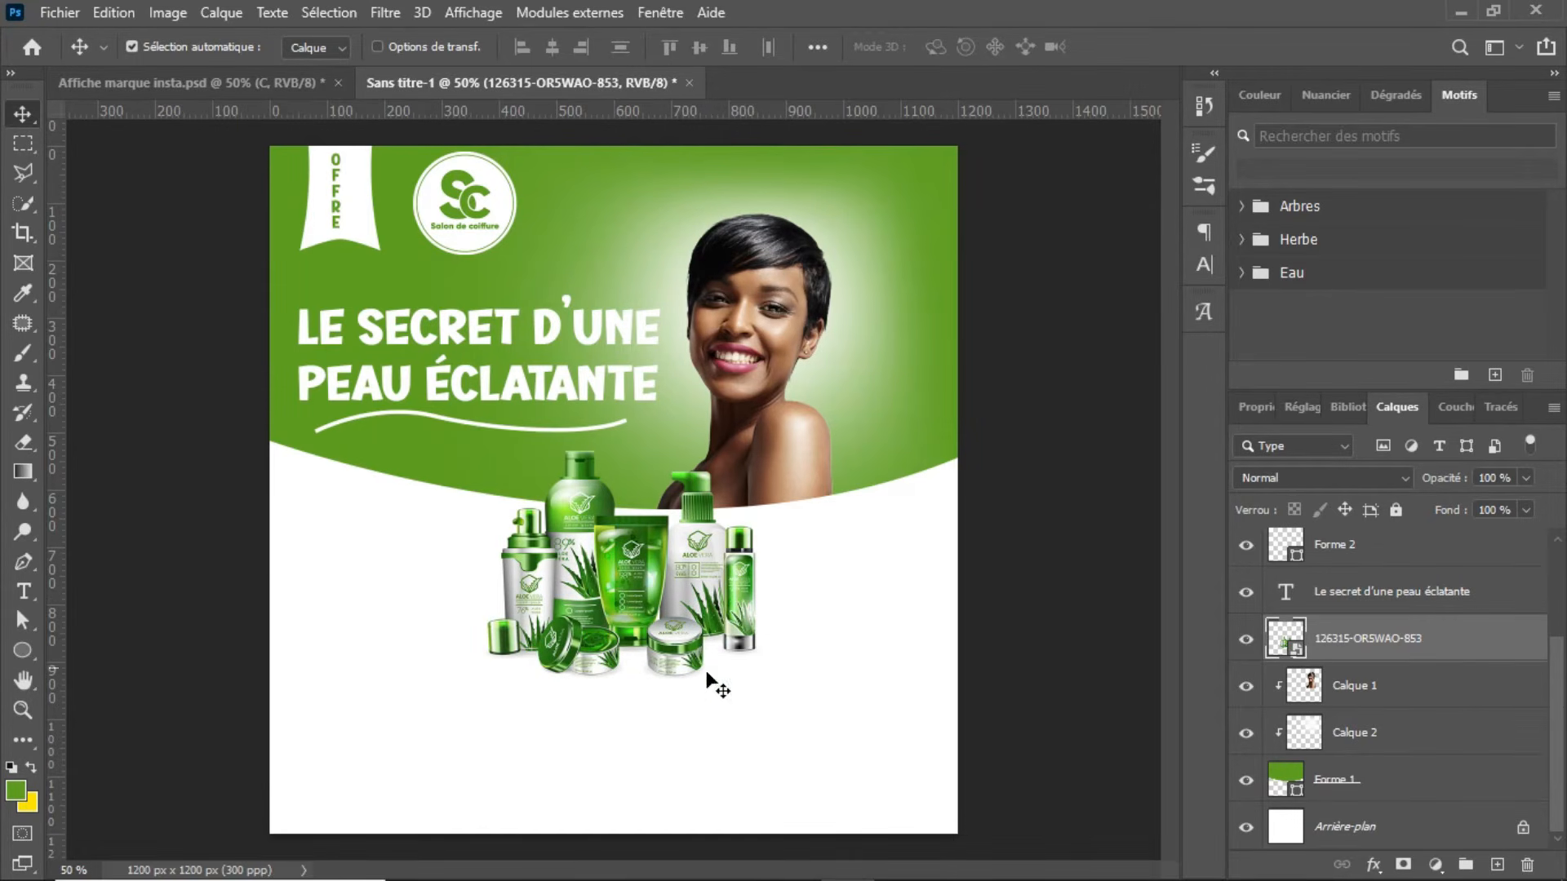
Step: Copy the palm shadow and the green leaf with its shadow from Affiche marque insta.psd to the lower sides of Sans titre-1
click(295, 83)
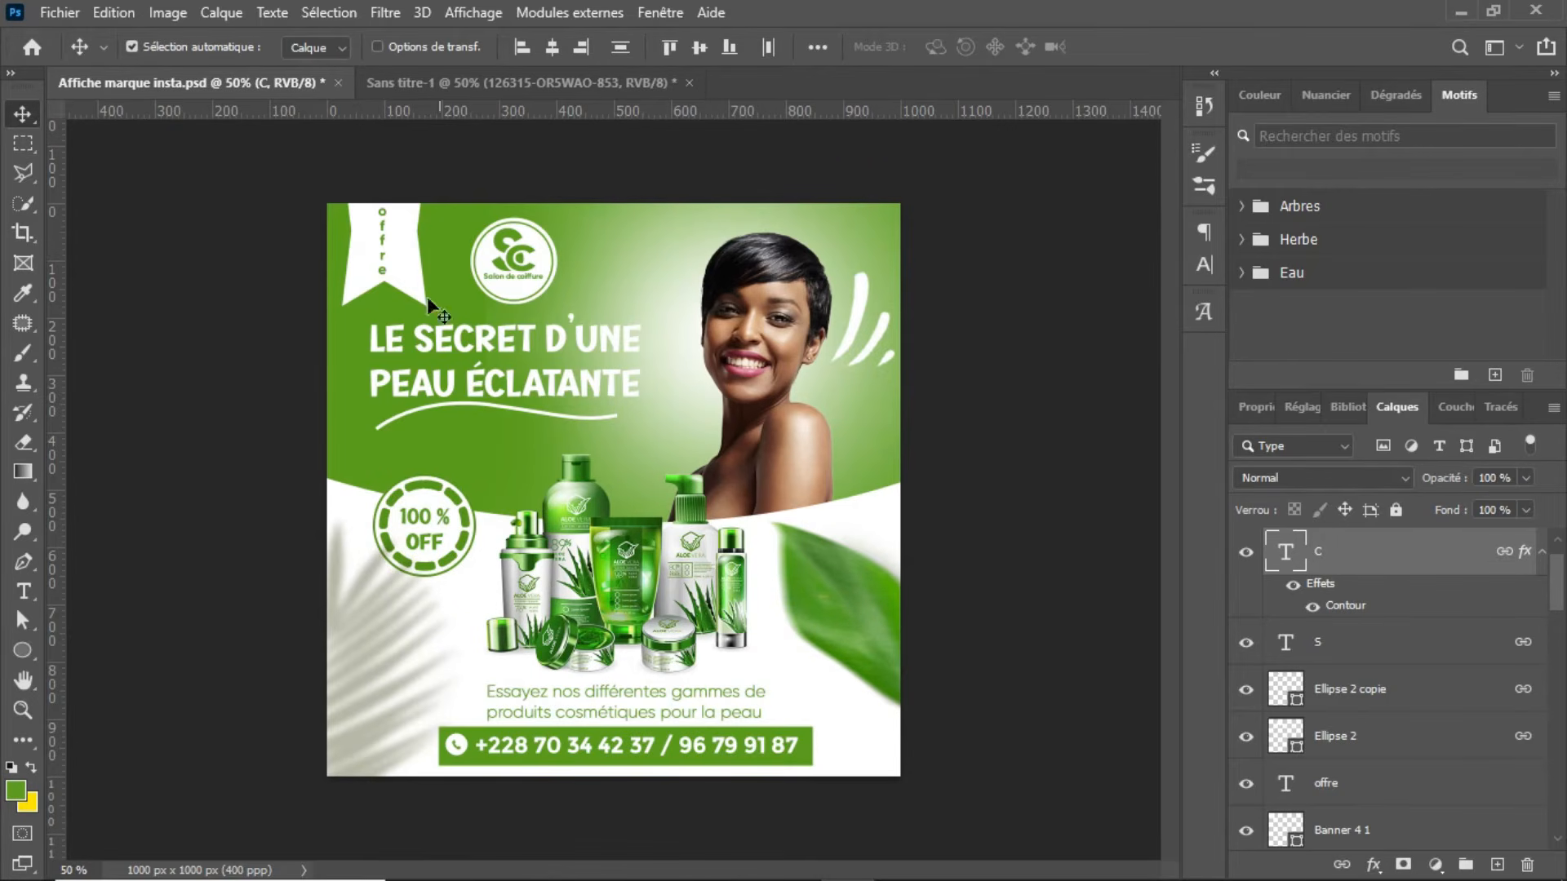
click(432, 79)
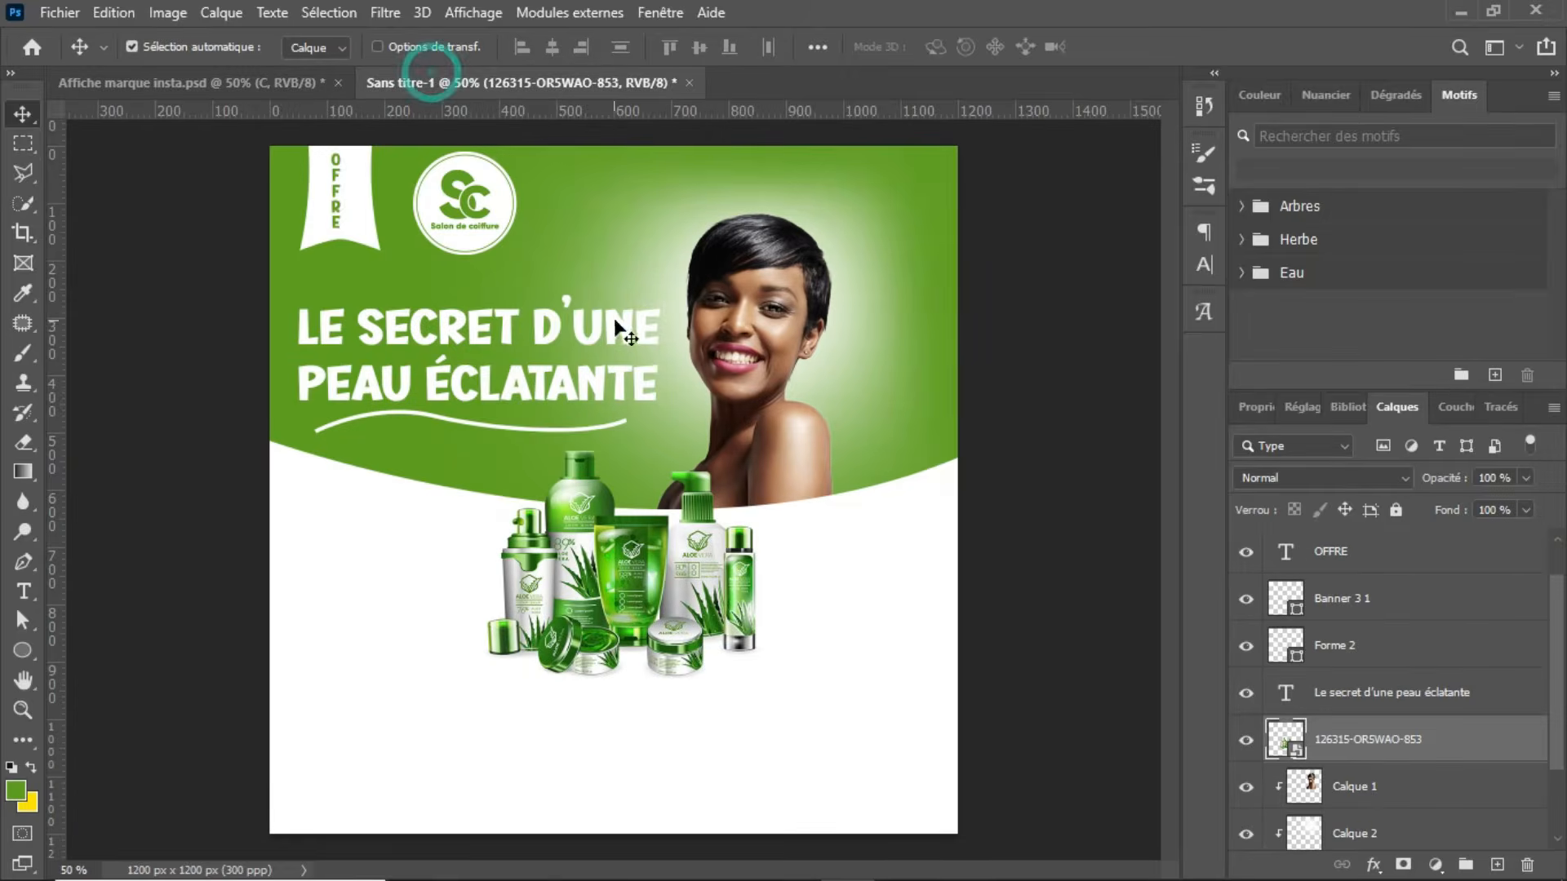
drag(347, 624, 301, 713)
click(303, 91)
drag(838, 594, 884, 584)
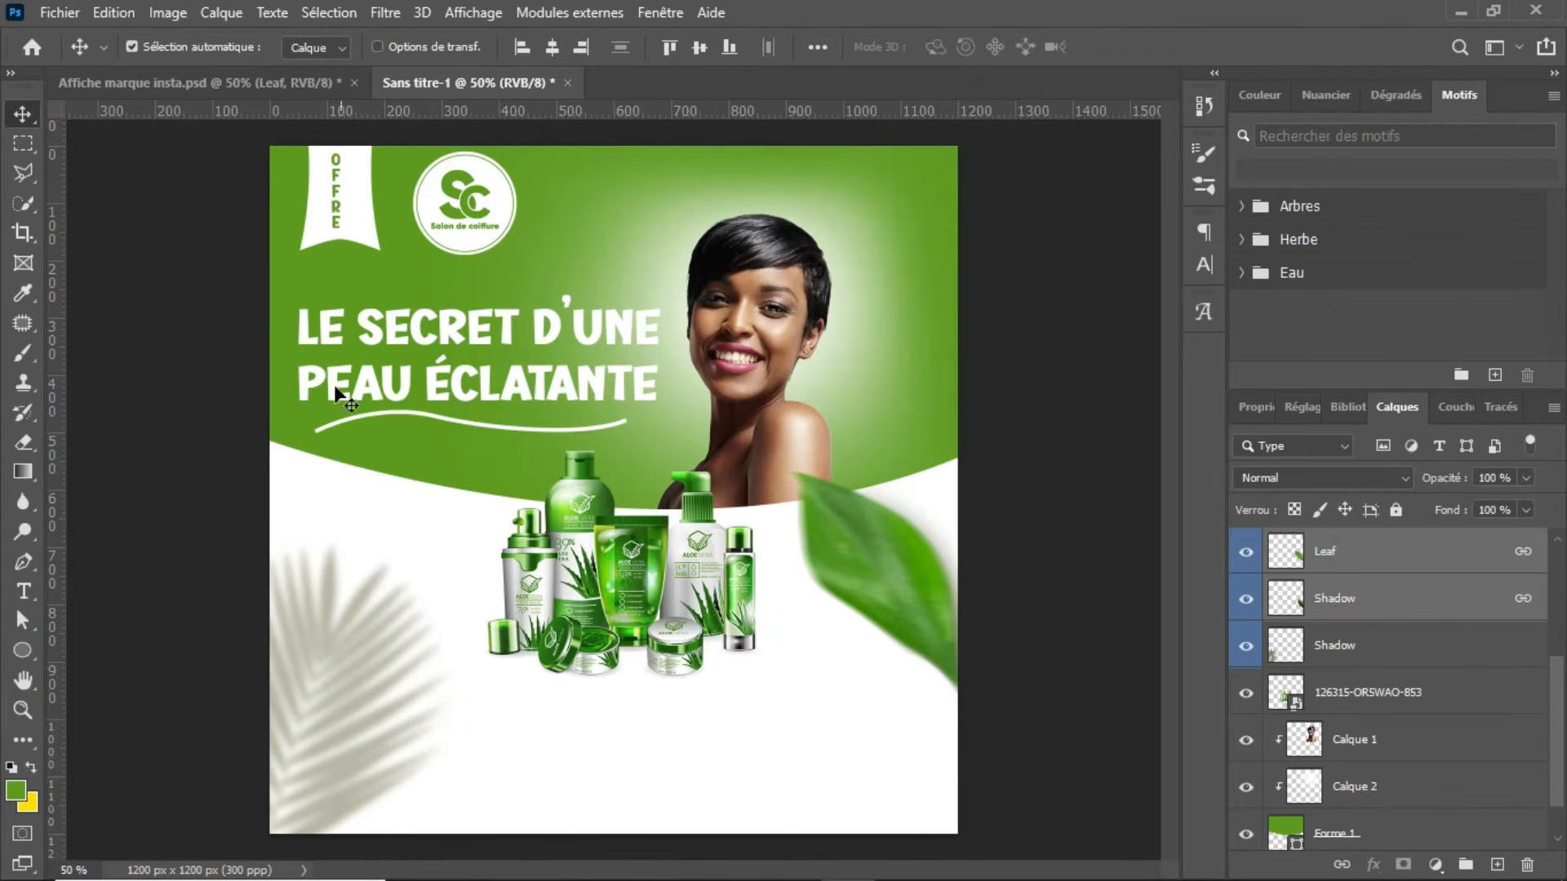
Step: Compare the discount badge in the reference poster and add a new layer directly above Calque 1 in Sans titre-1
click(301, 78)
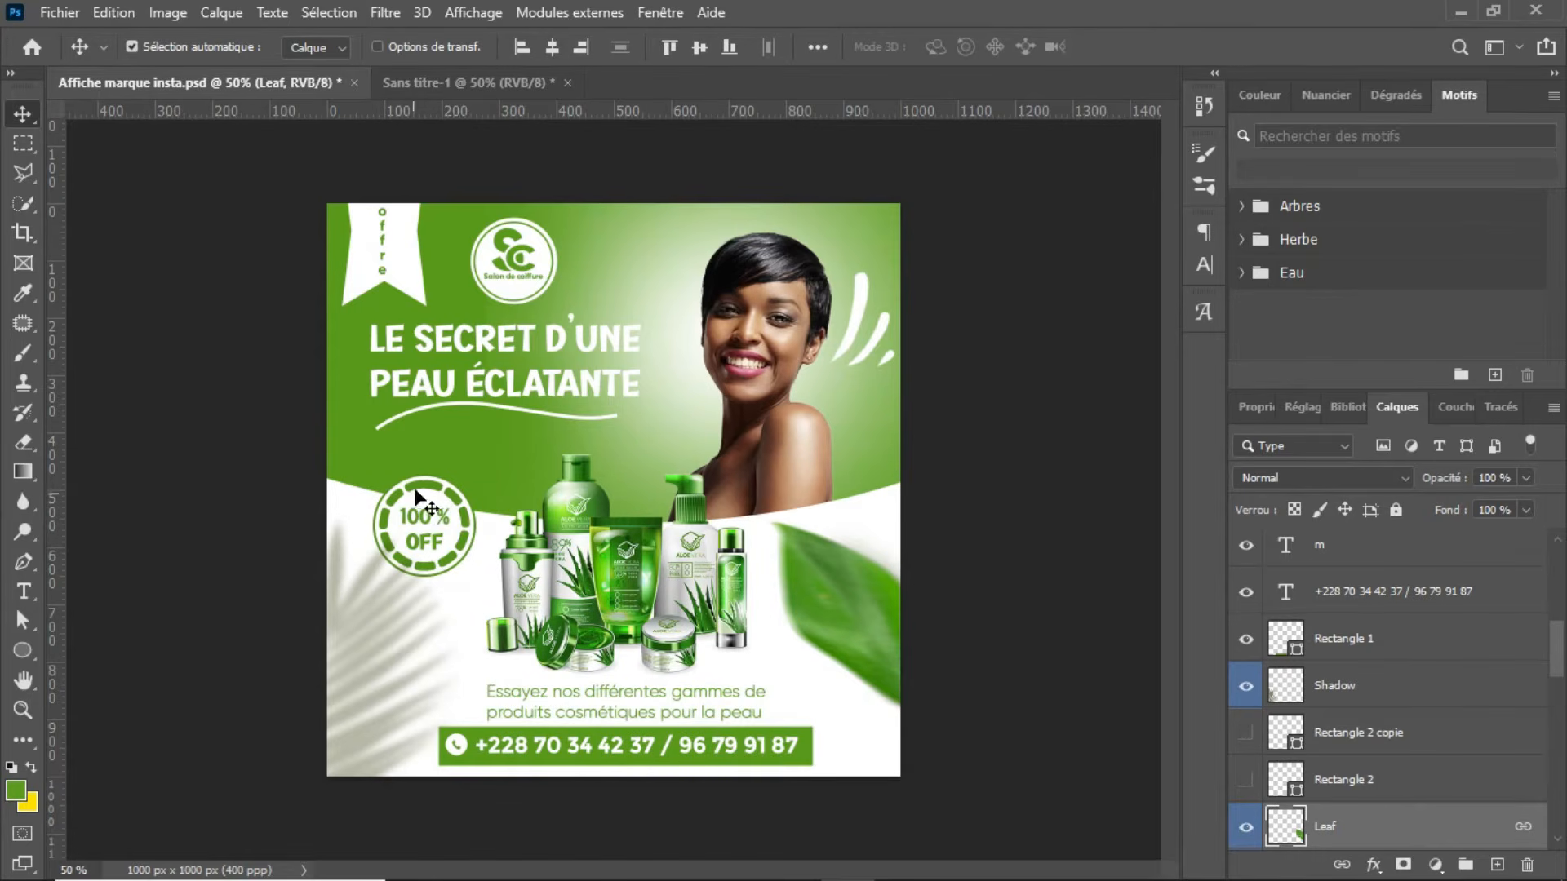
click(469, 85)
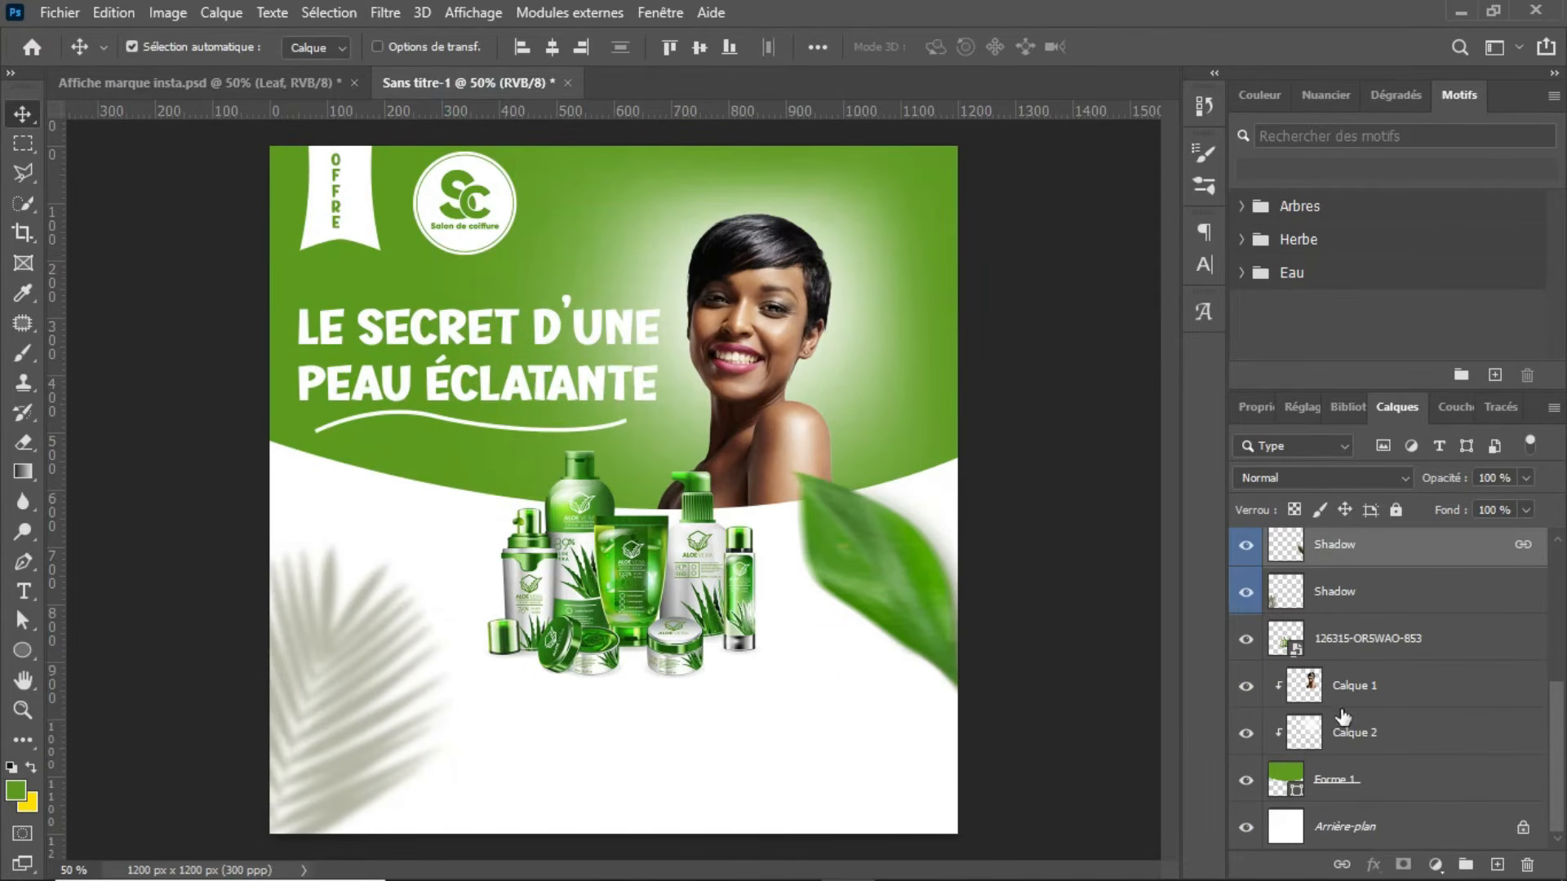
click(448, 489)
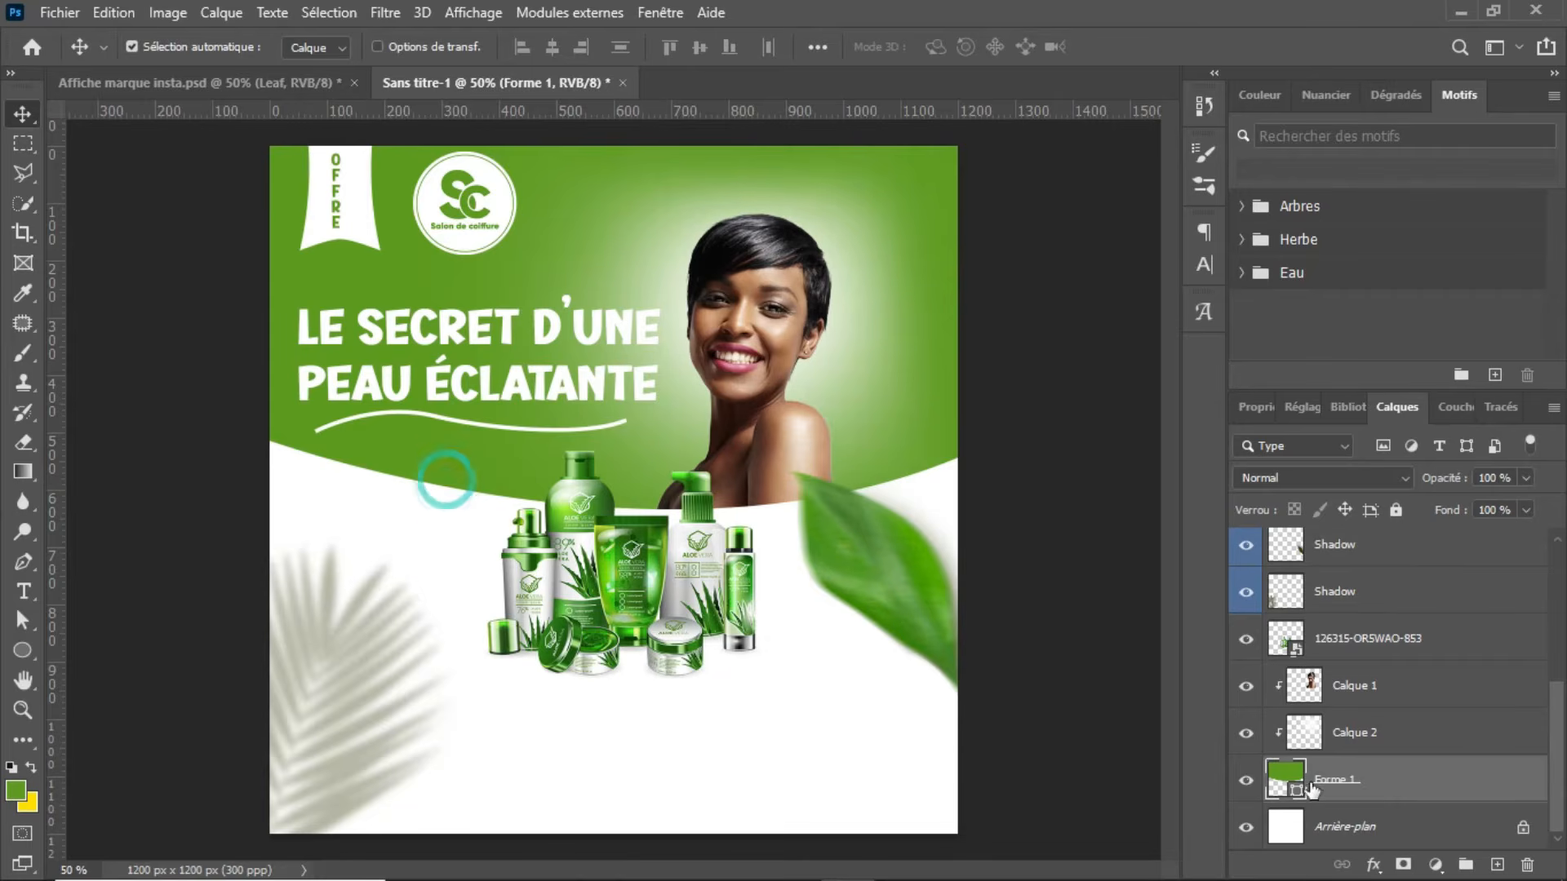
click(1380, 657)
click(1390, 682)
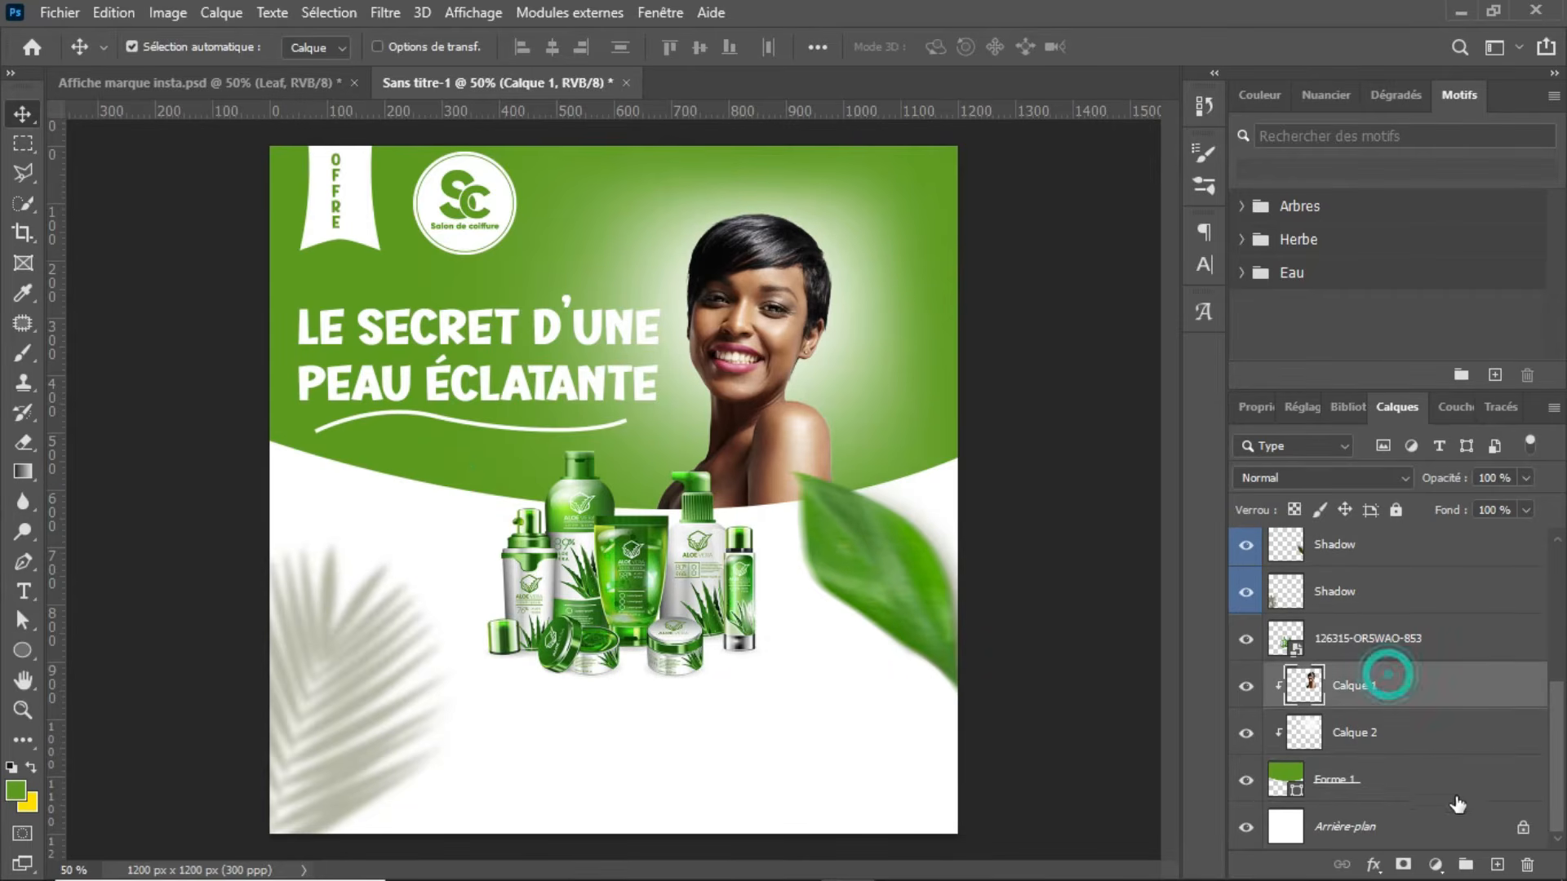
click(1499, 865)
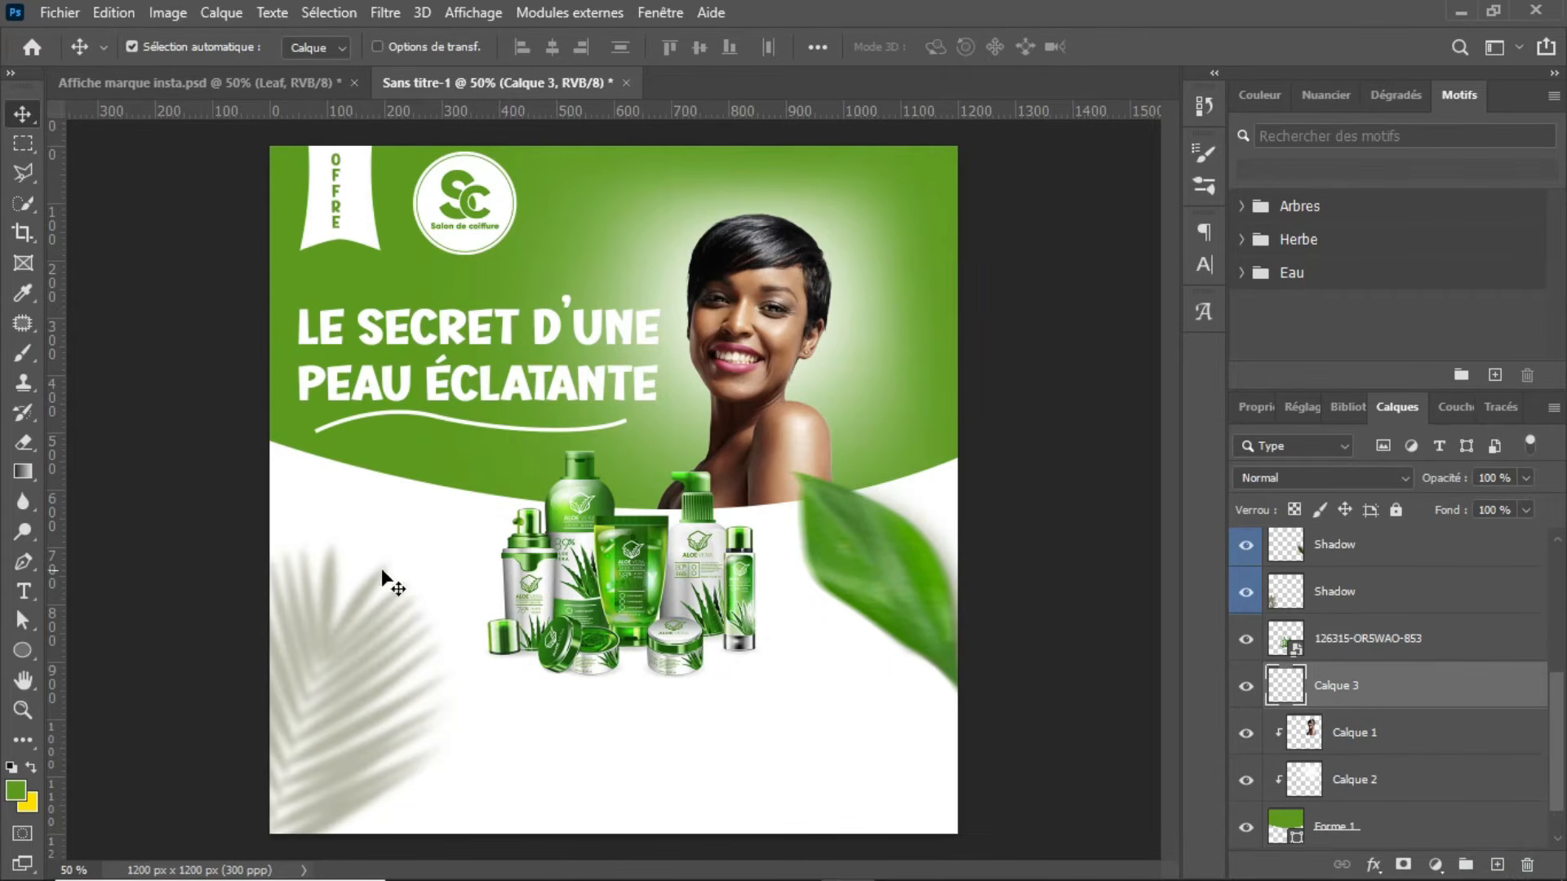
Step: Draw a circle about 184 px wide left of the products, overlapping the green shape's curved edge
click(31, 647)
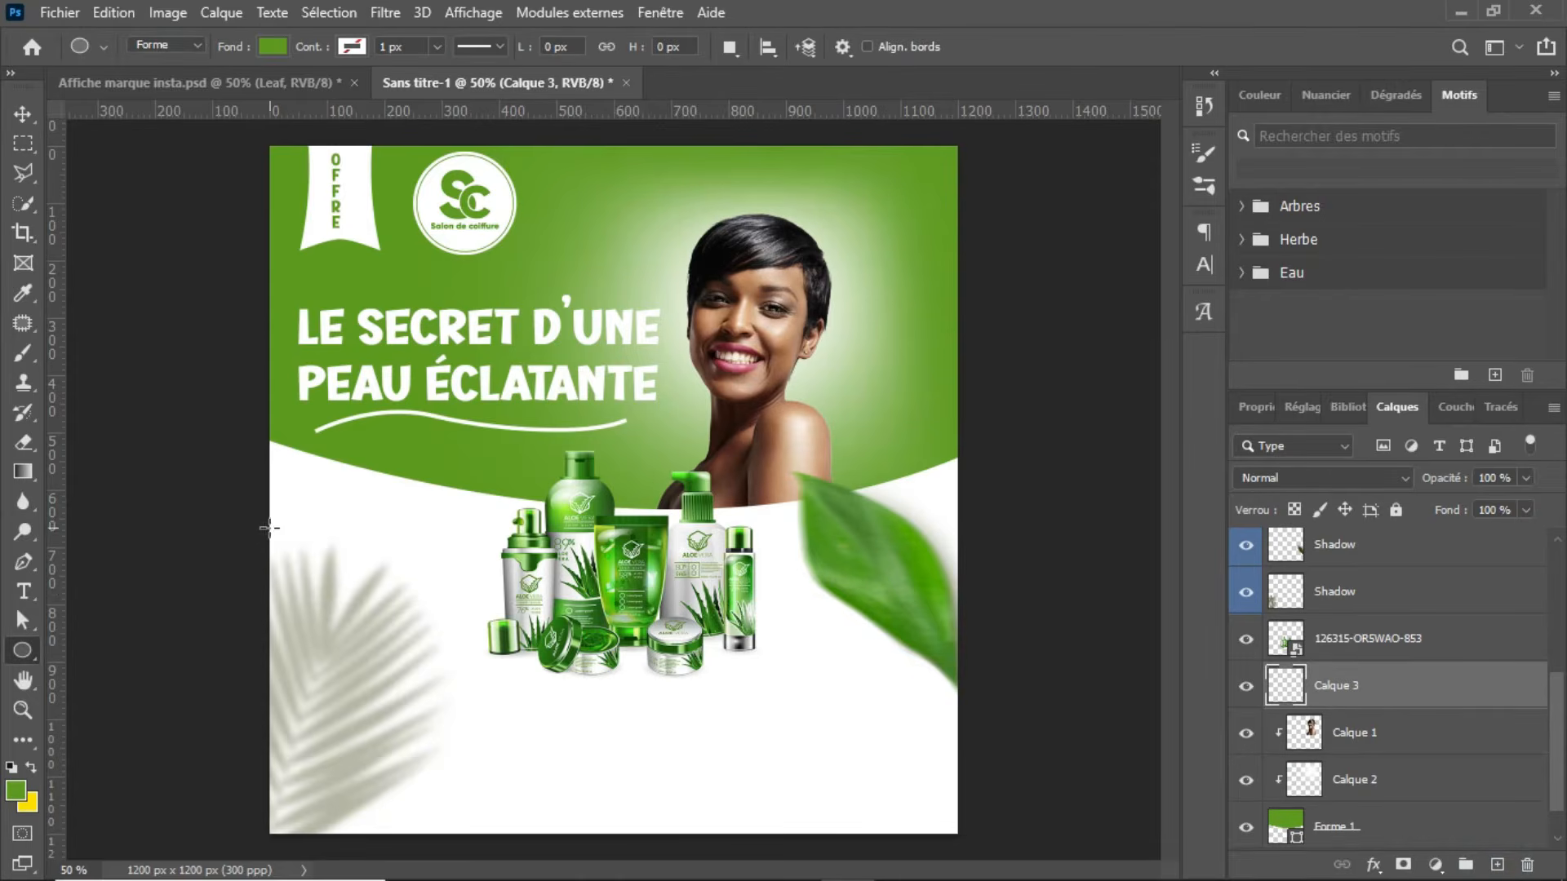
drag(327, 468, 489, 572)
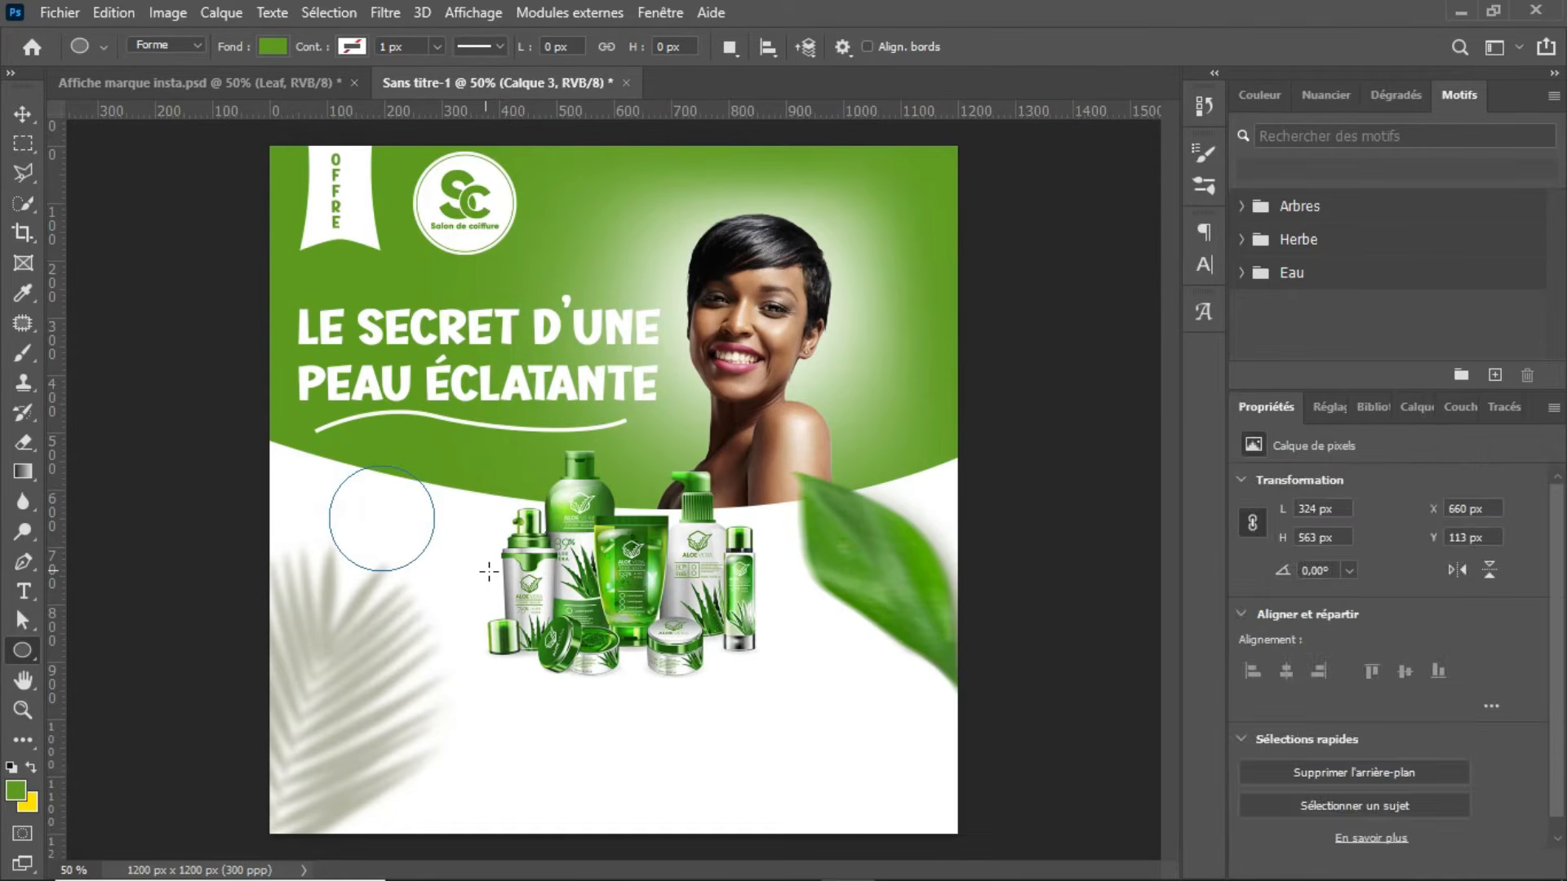
key(Return)
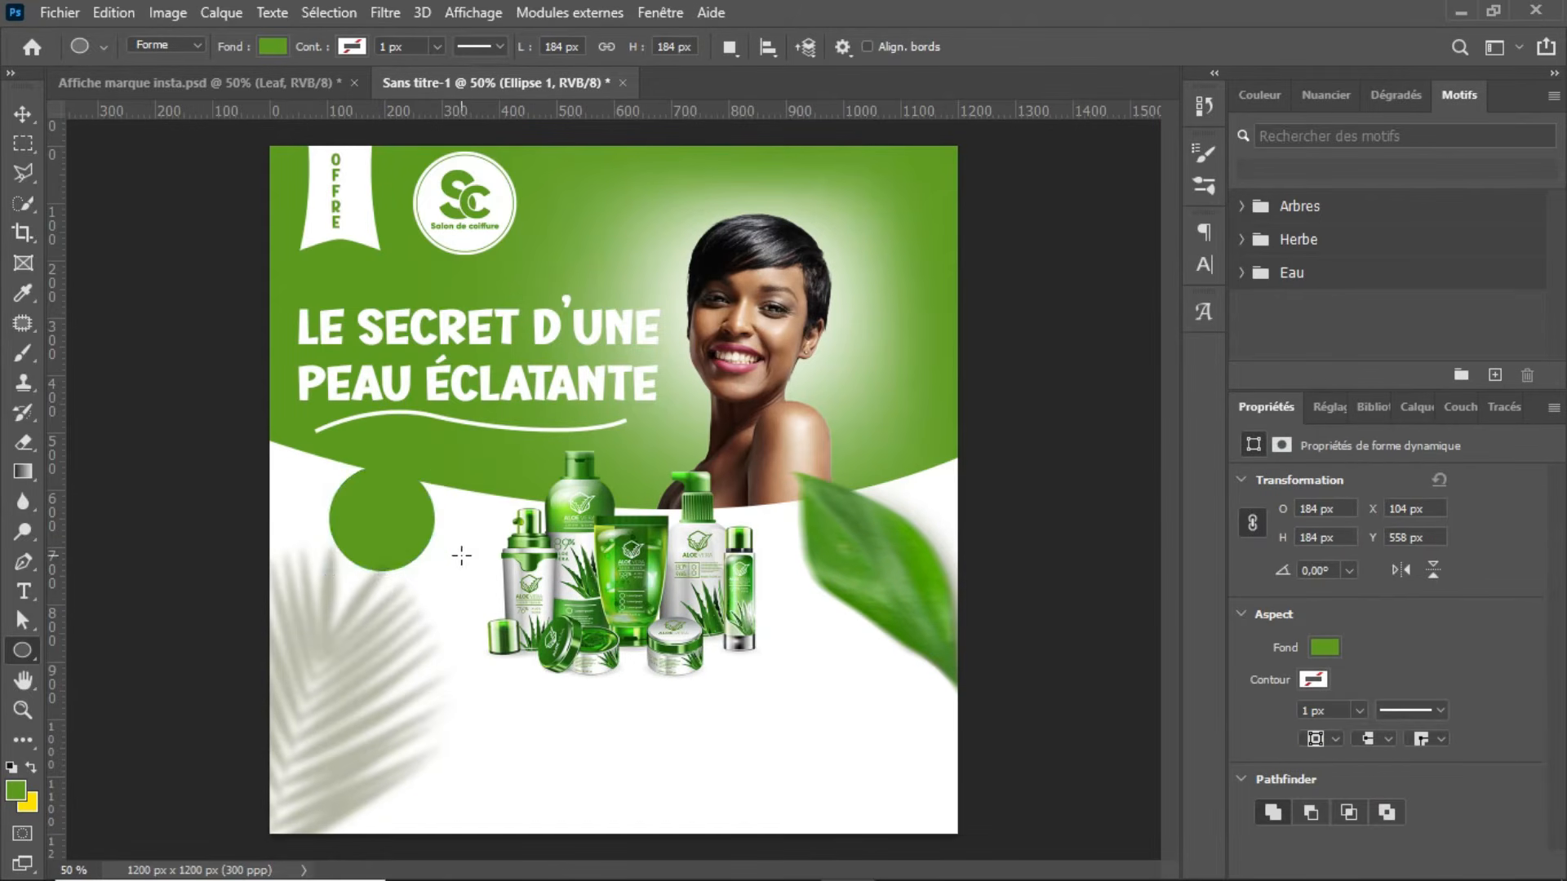
Step: Give the badge circle a white fill and a 4 px green stroke
click(273, 47)
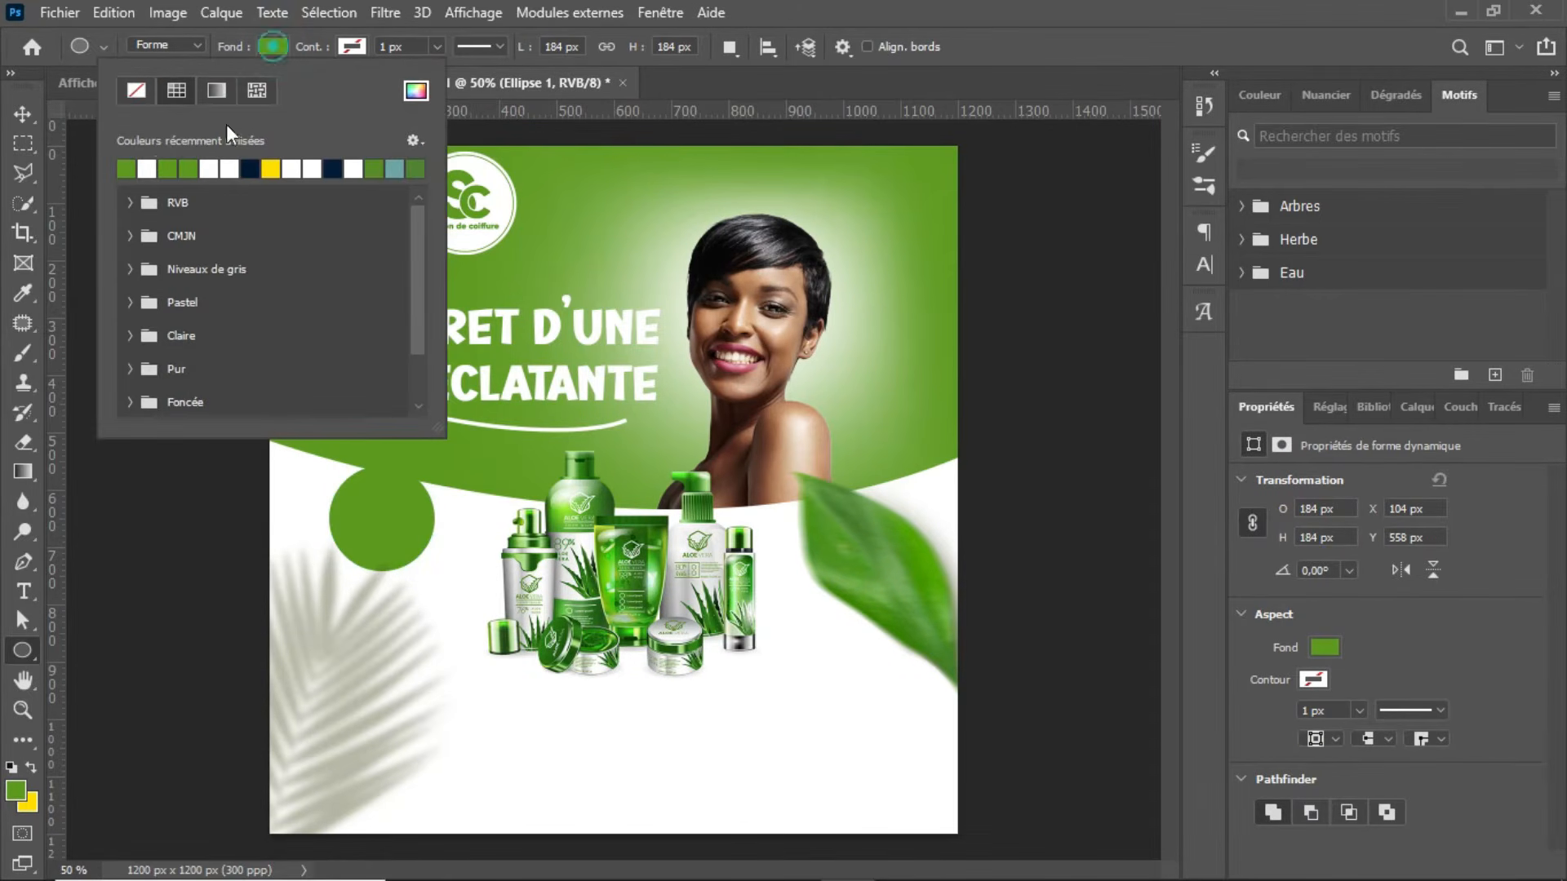
click(127, 169)
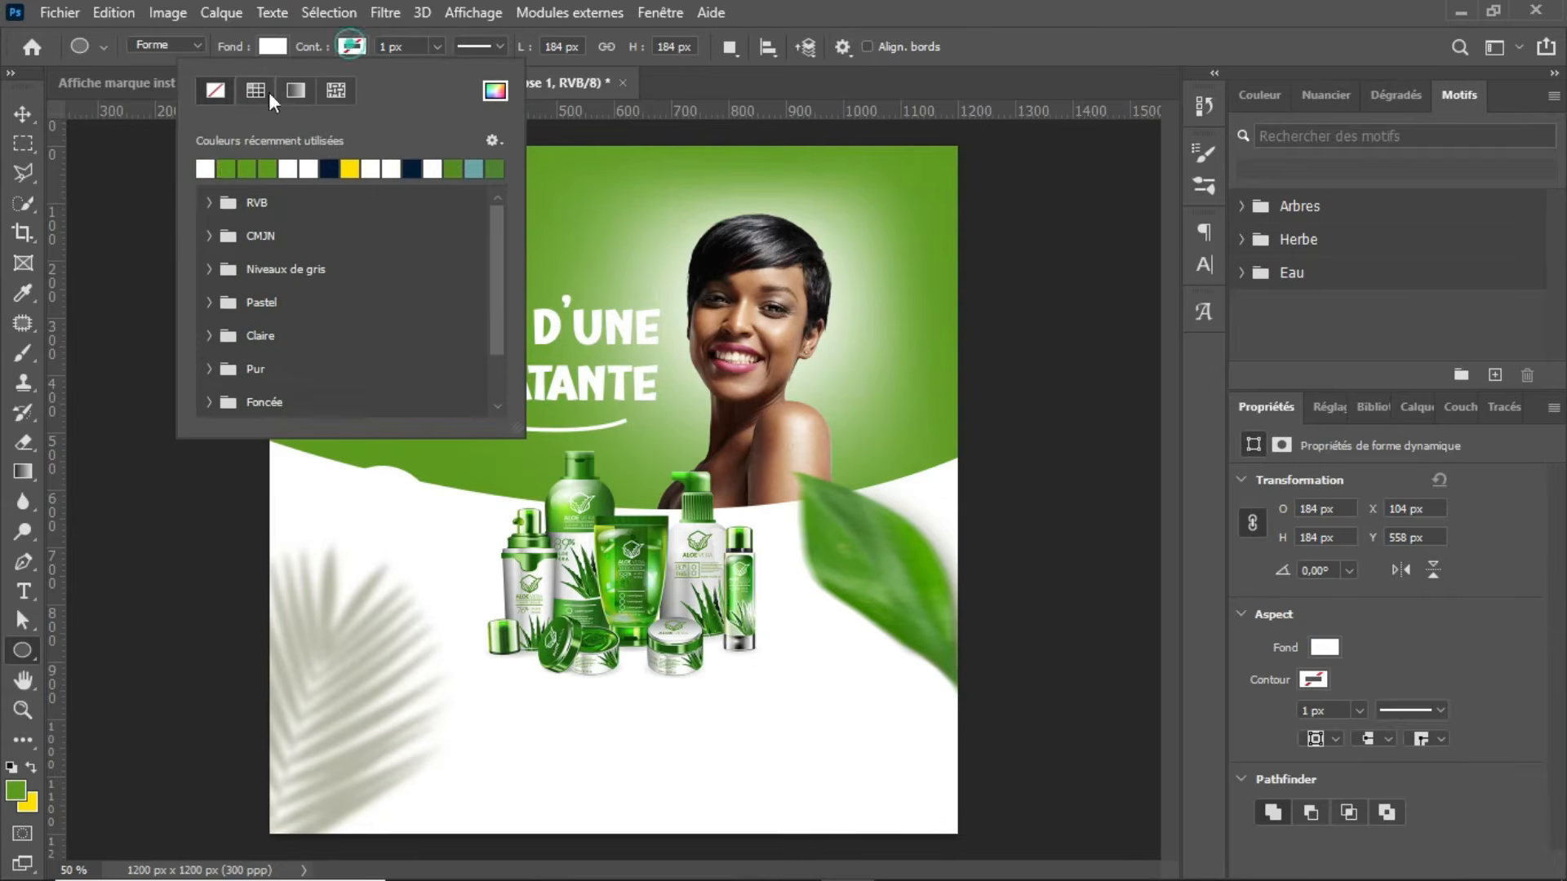
click(226, 169)
click(435, 47)
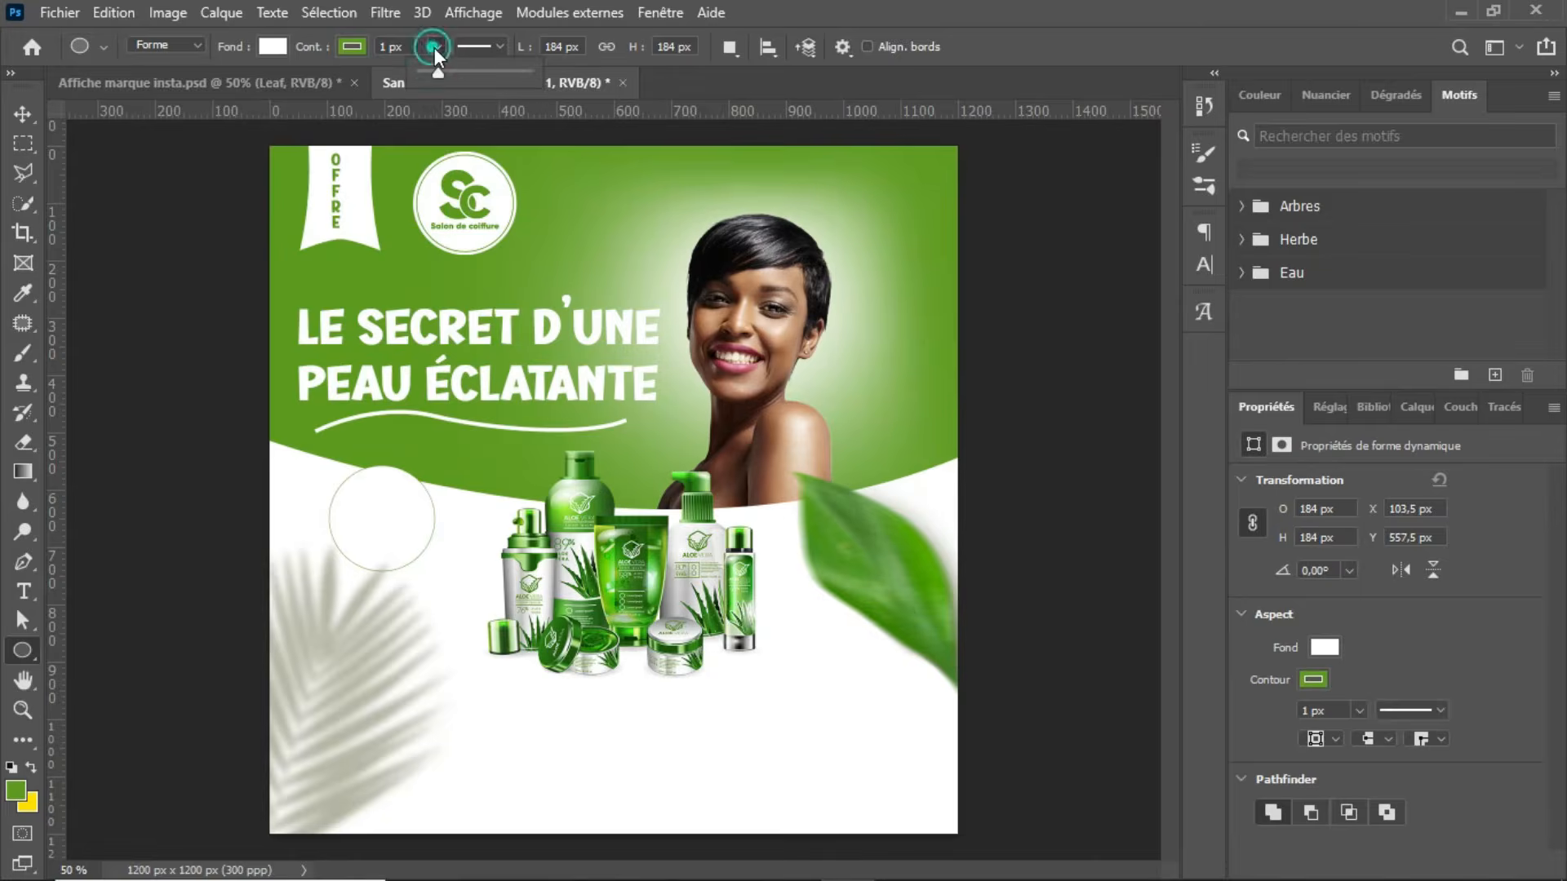
drag(434, 47, 434, 51)
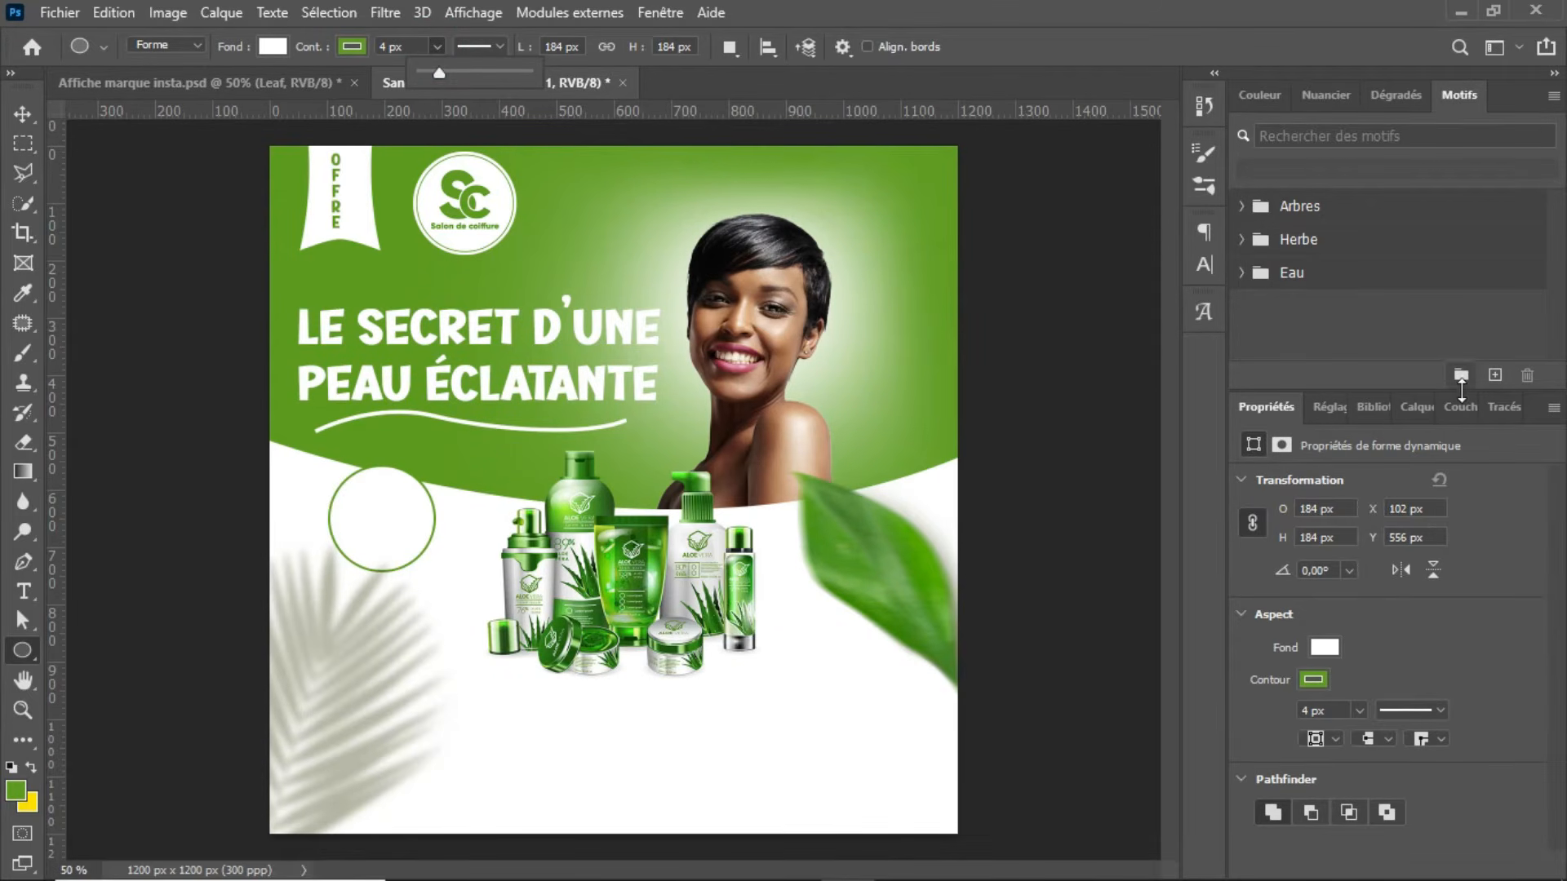
Step: Duplicate the badge circle Ellipse 1, remove the copy's fill and set its stroke to the dashed style
click(1428, 408)
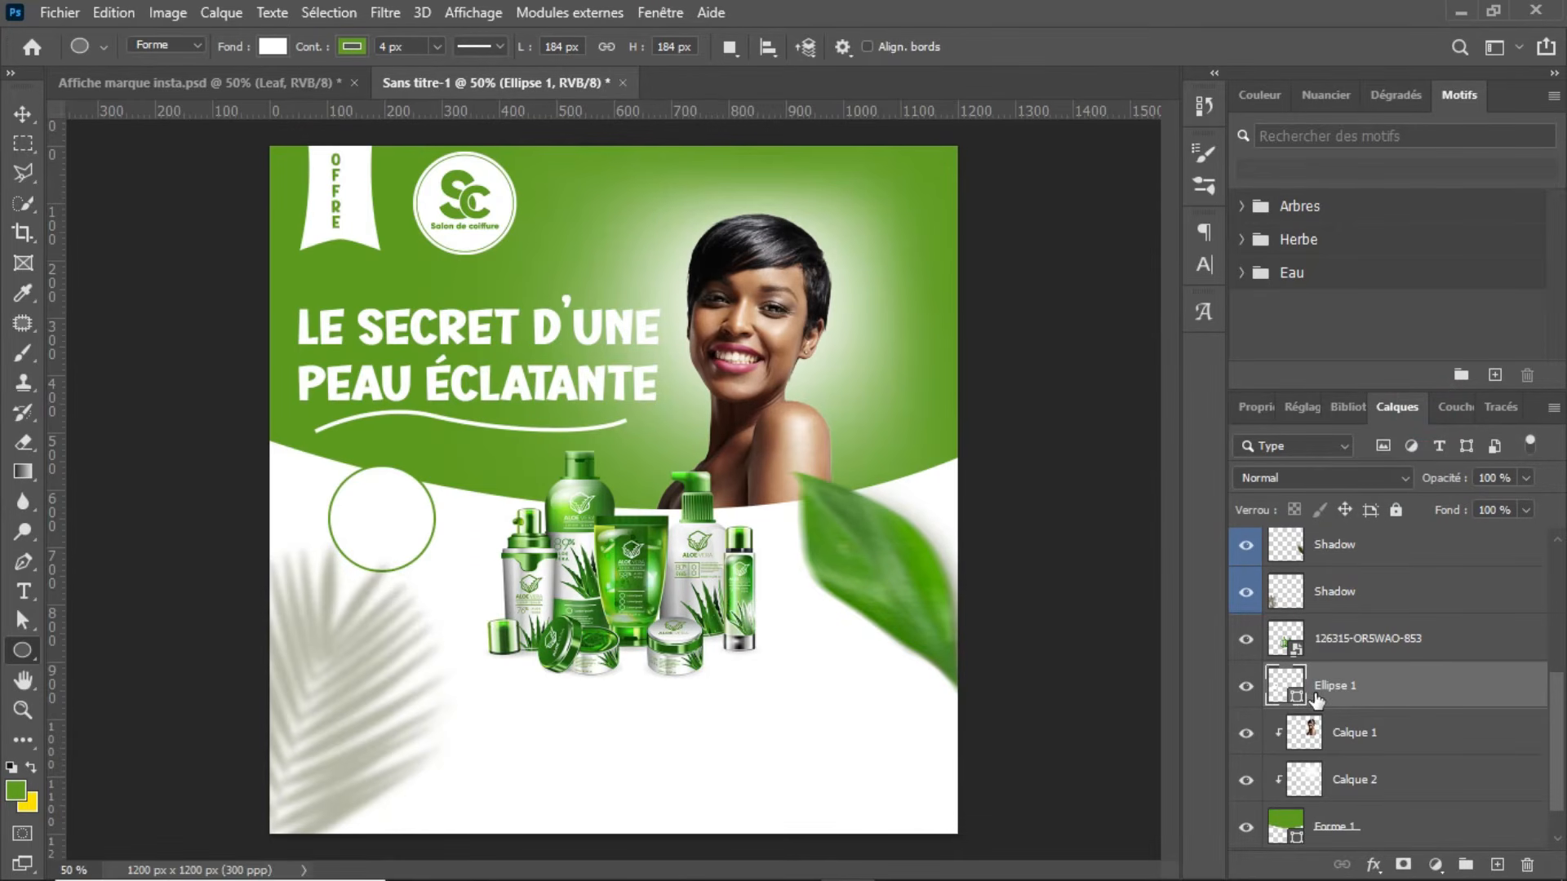
key(ctrl+j)
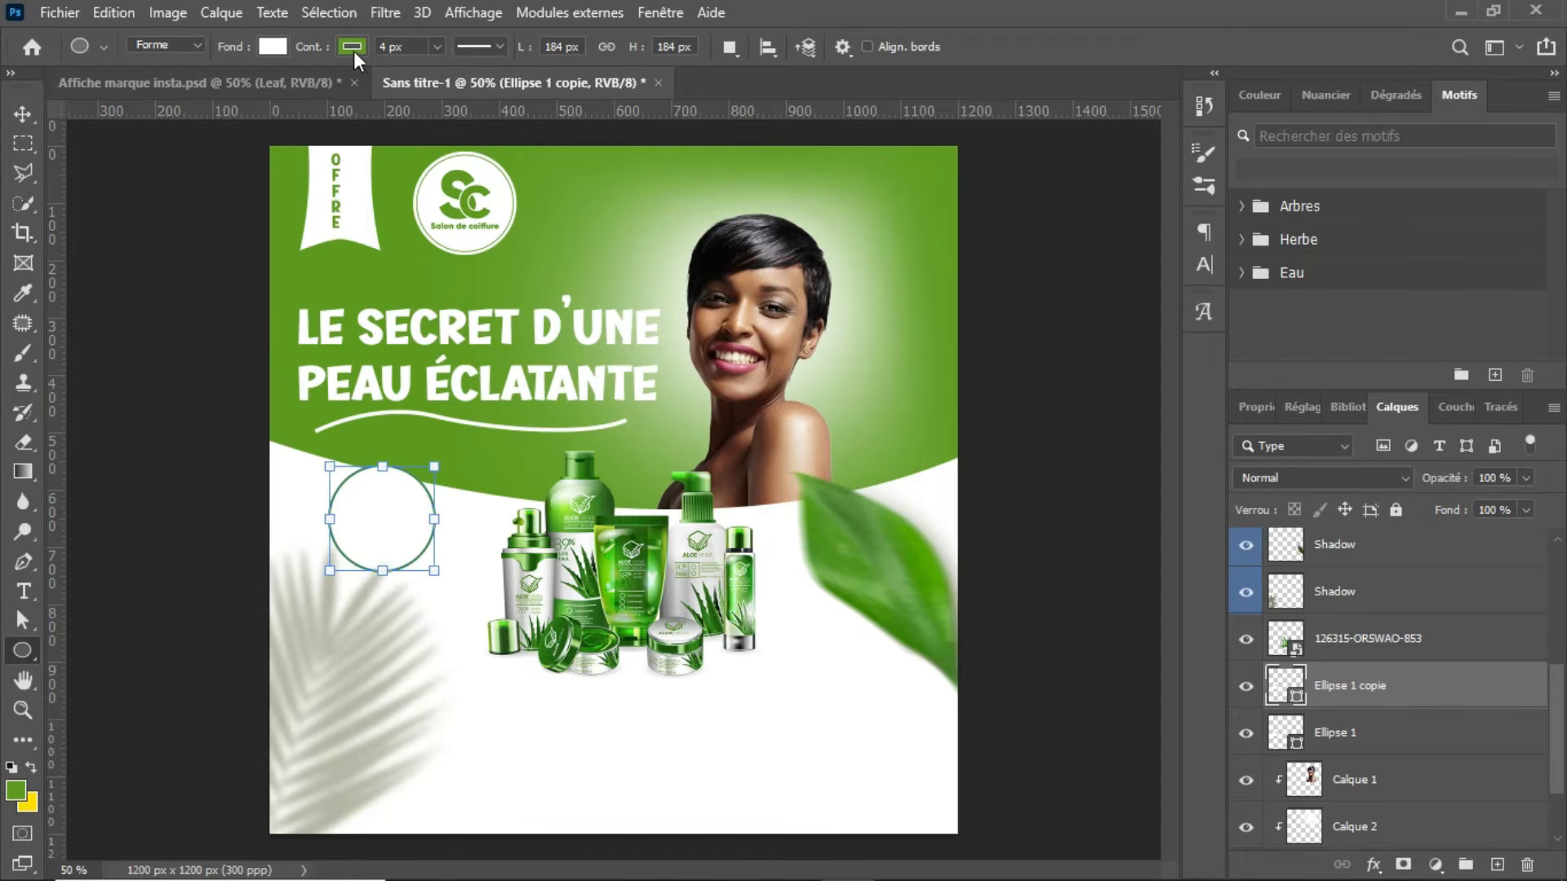
click(276, 45)
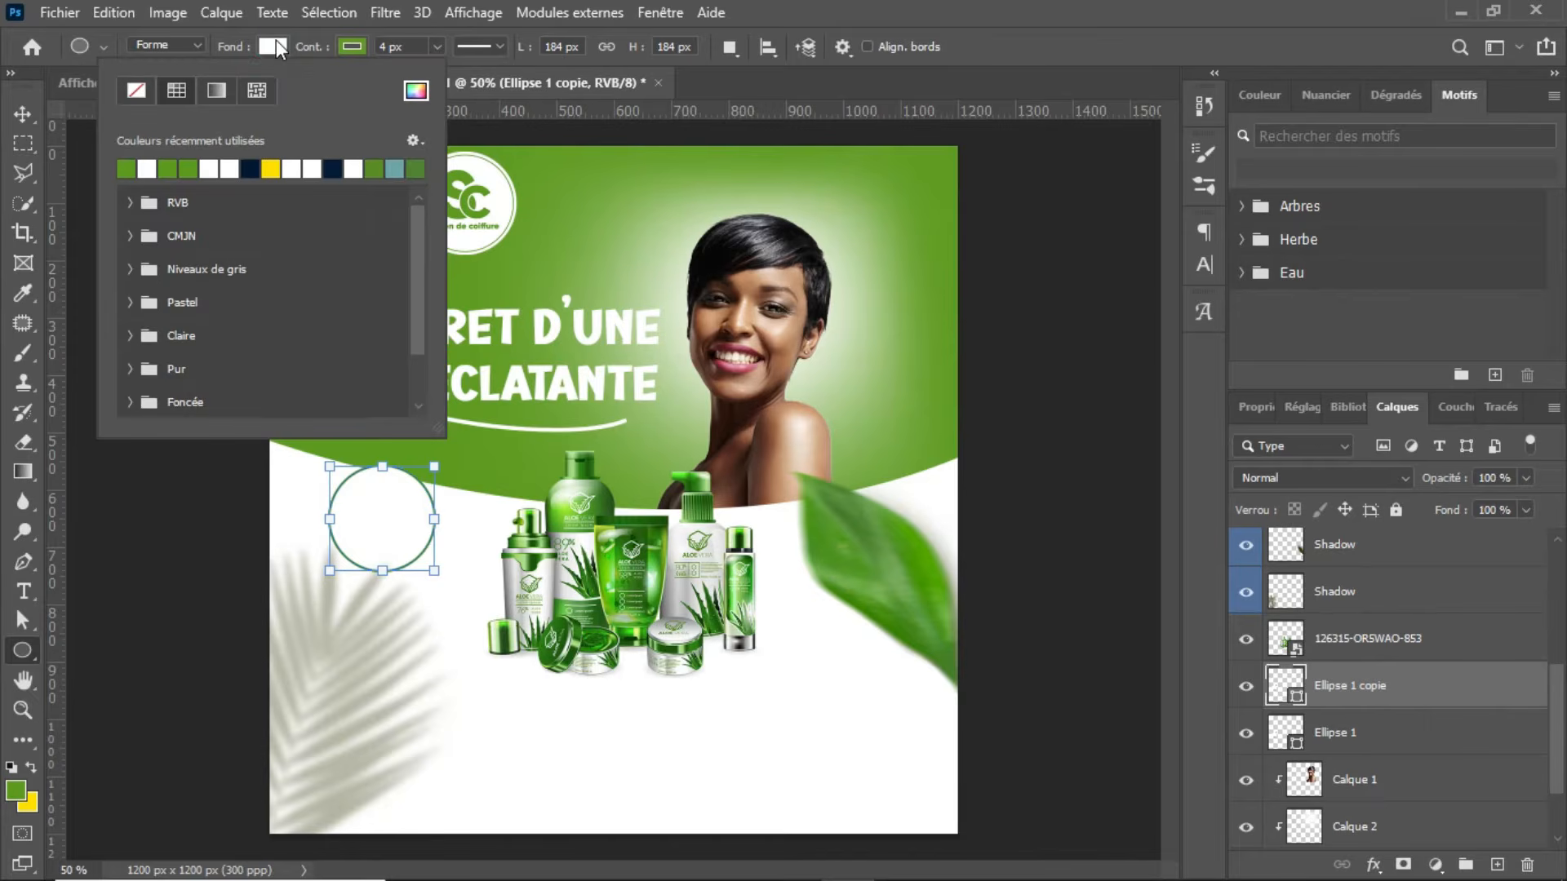
click(138, 96)
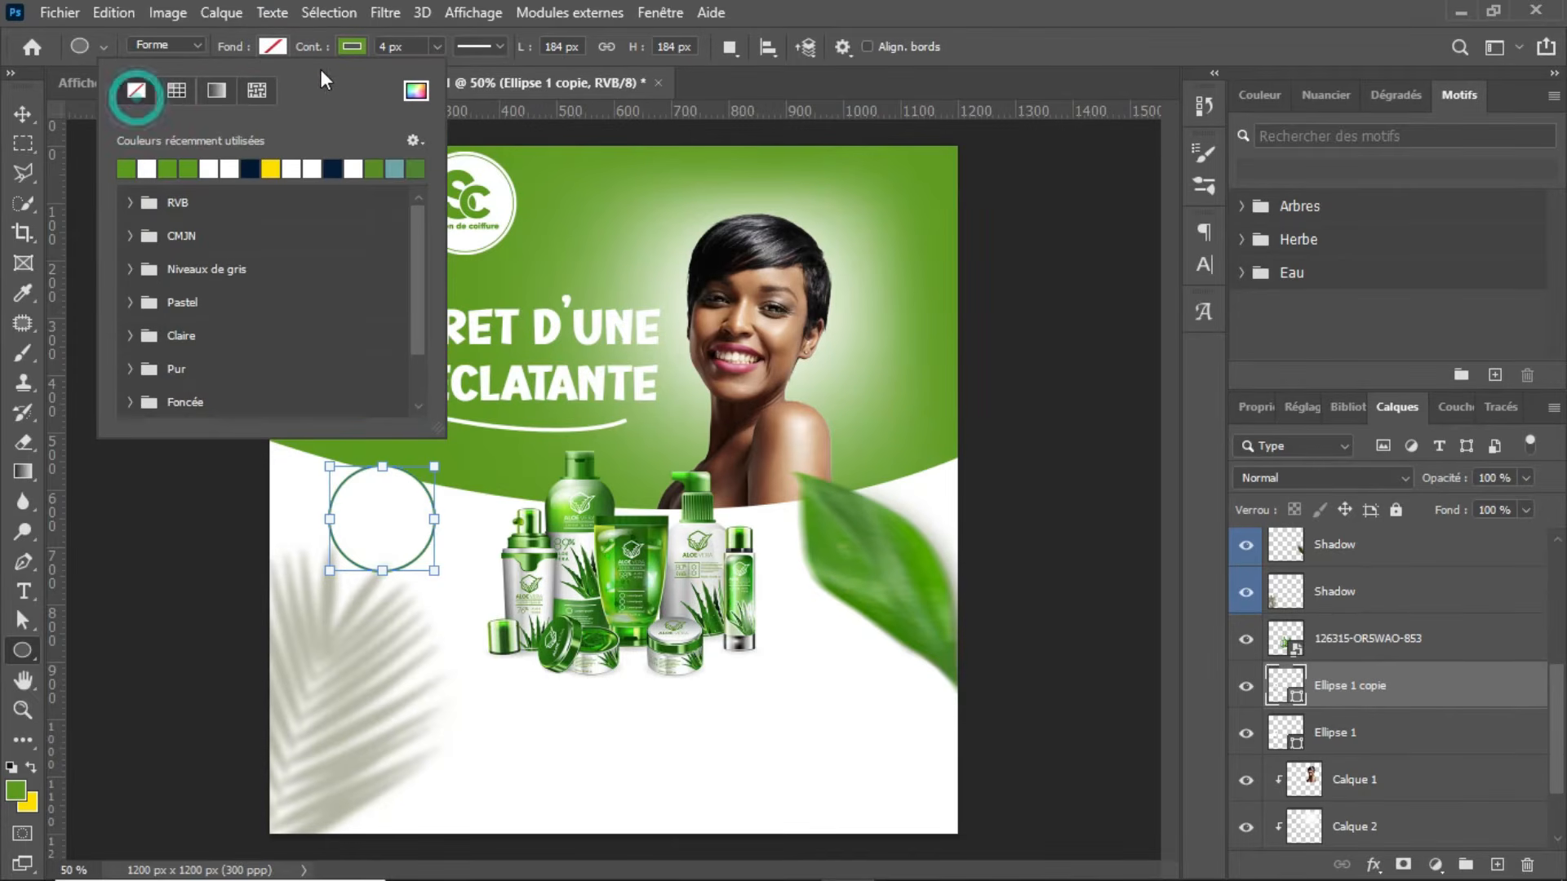
click(501, 46)
click(501, 45)
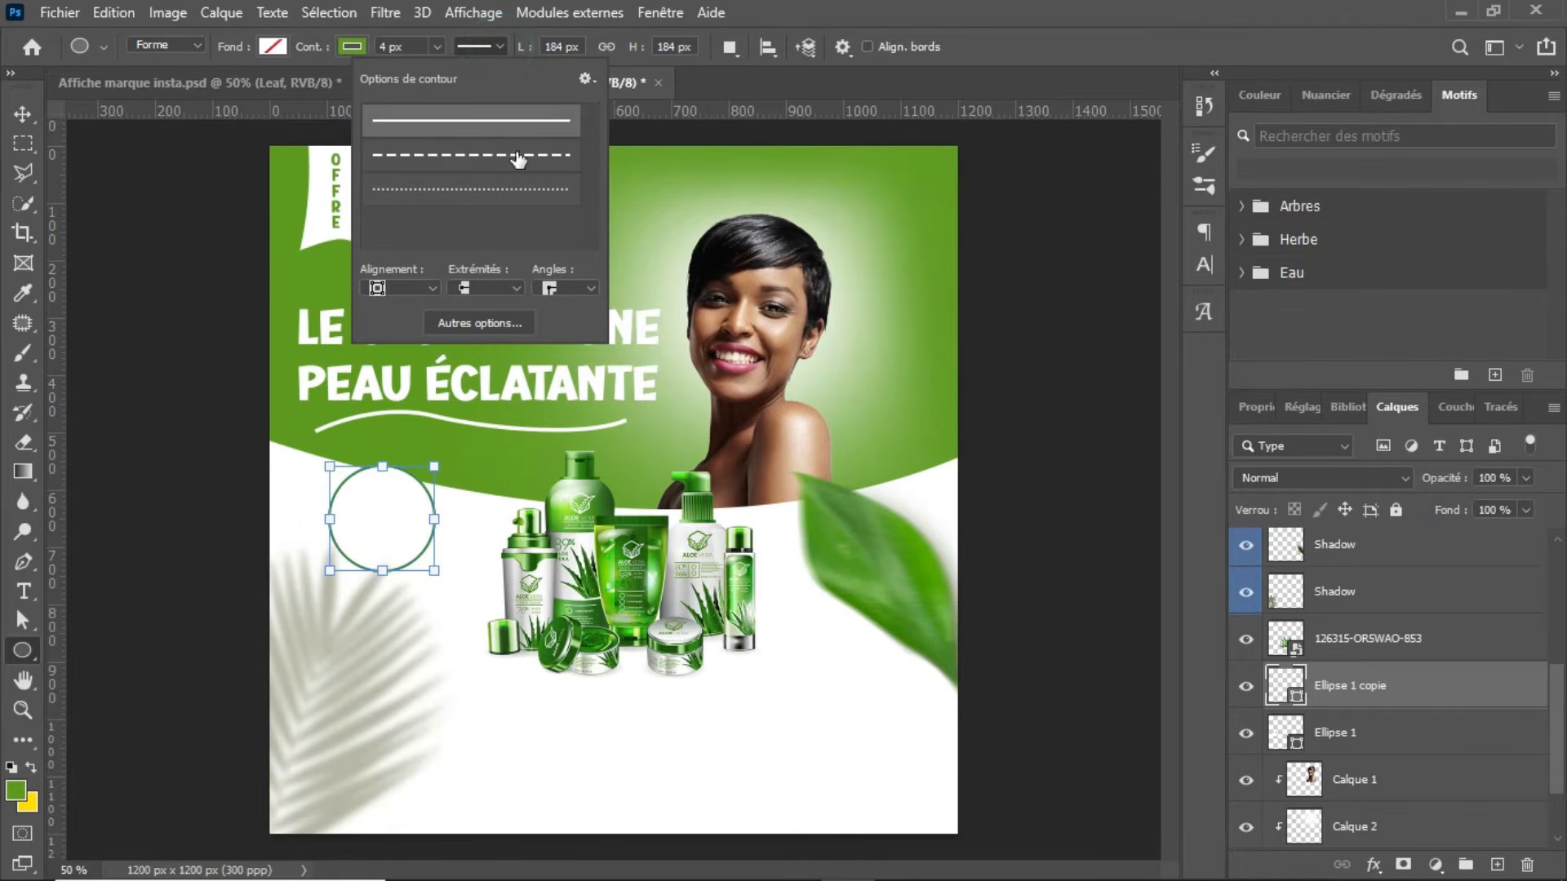
click(518, 157)
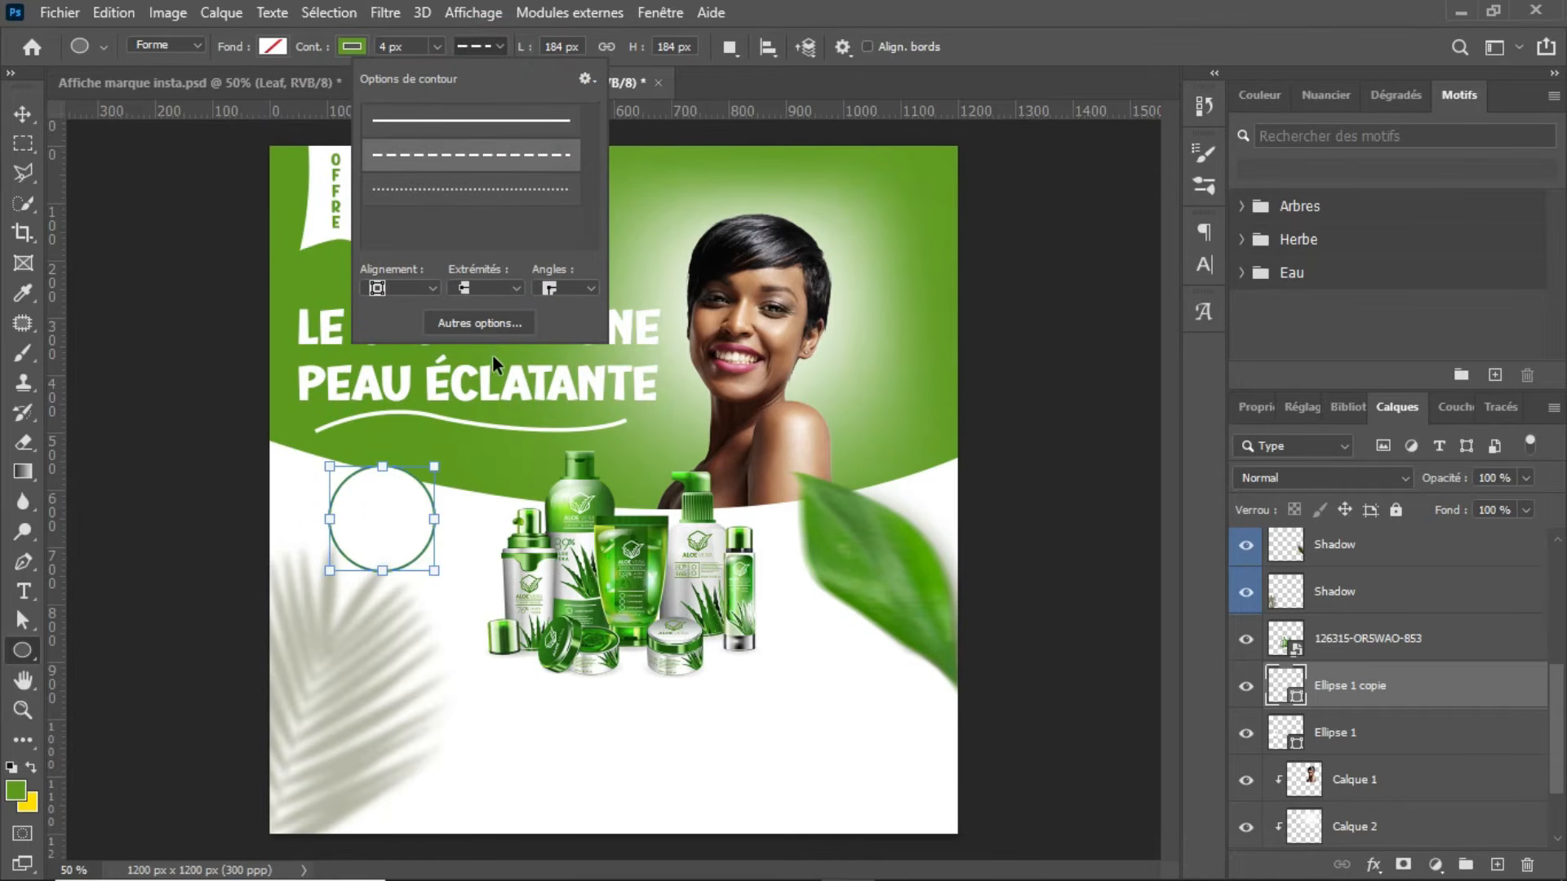
click(459, 406)
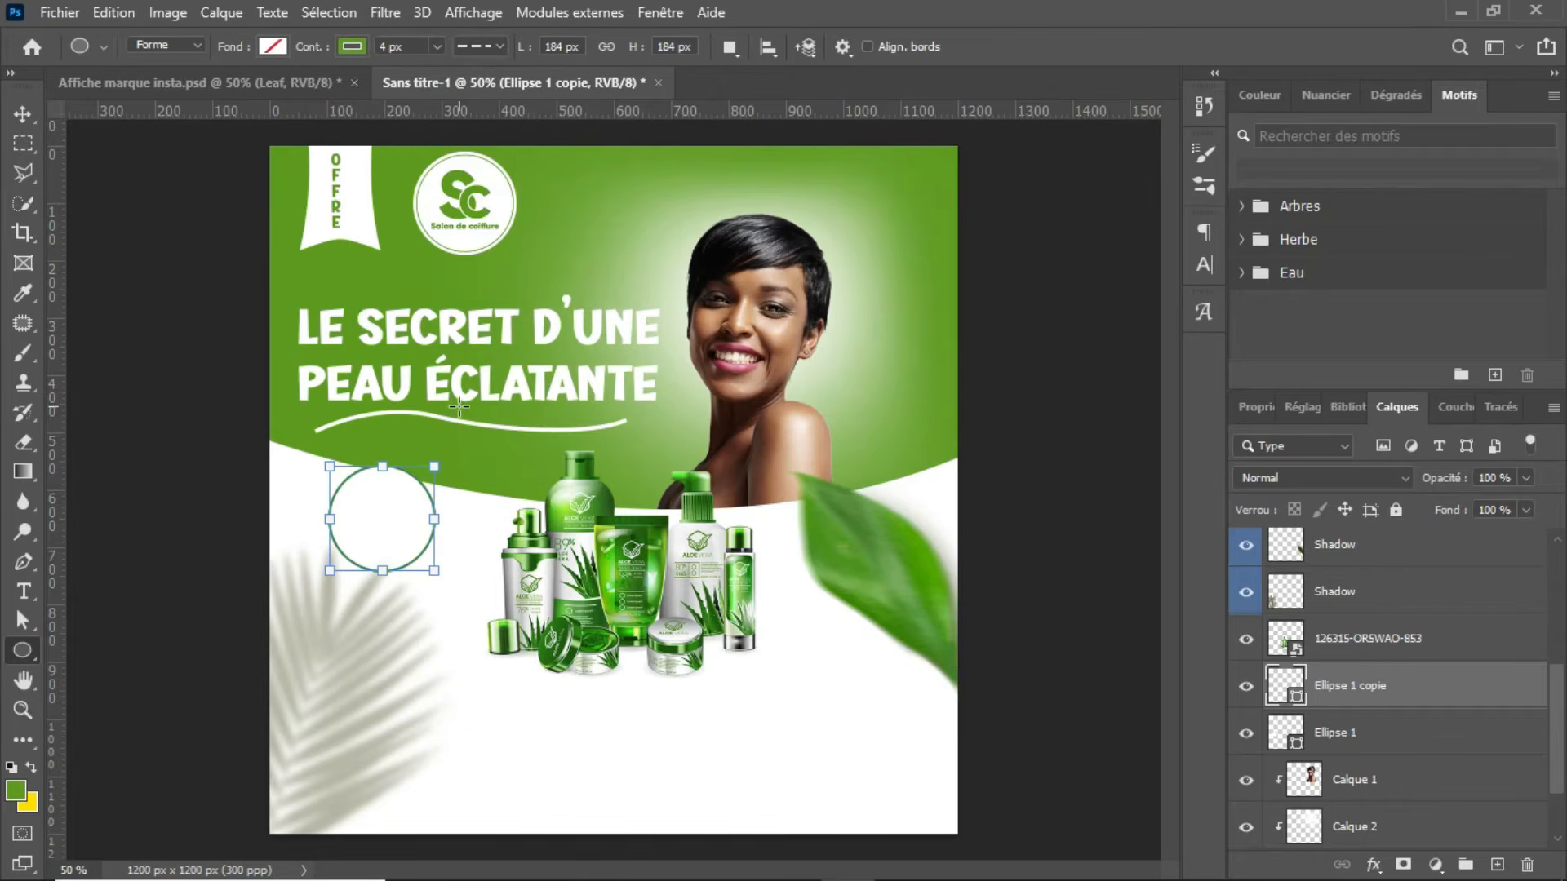
Step: Scale the dashed circle copy down to about 153 px and centre it inside the badge's outer circle
key(ctrl+t)
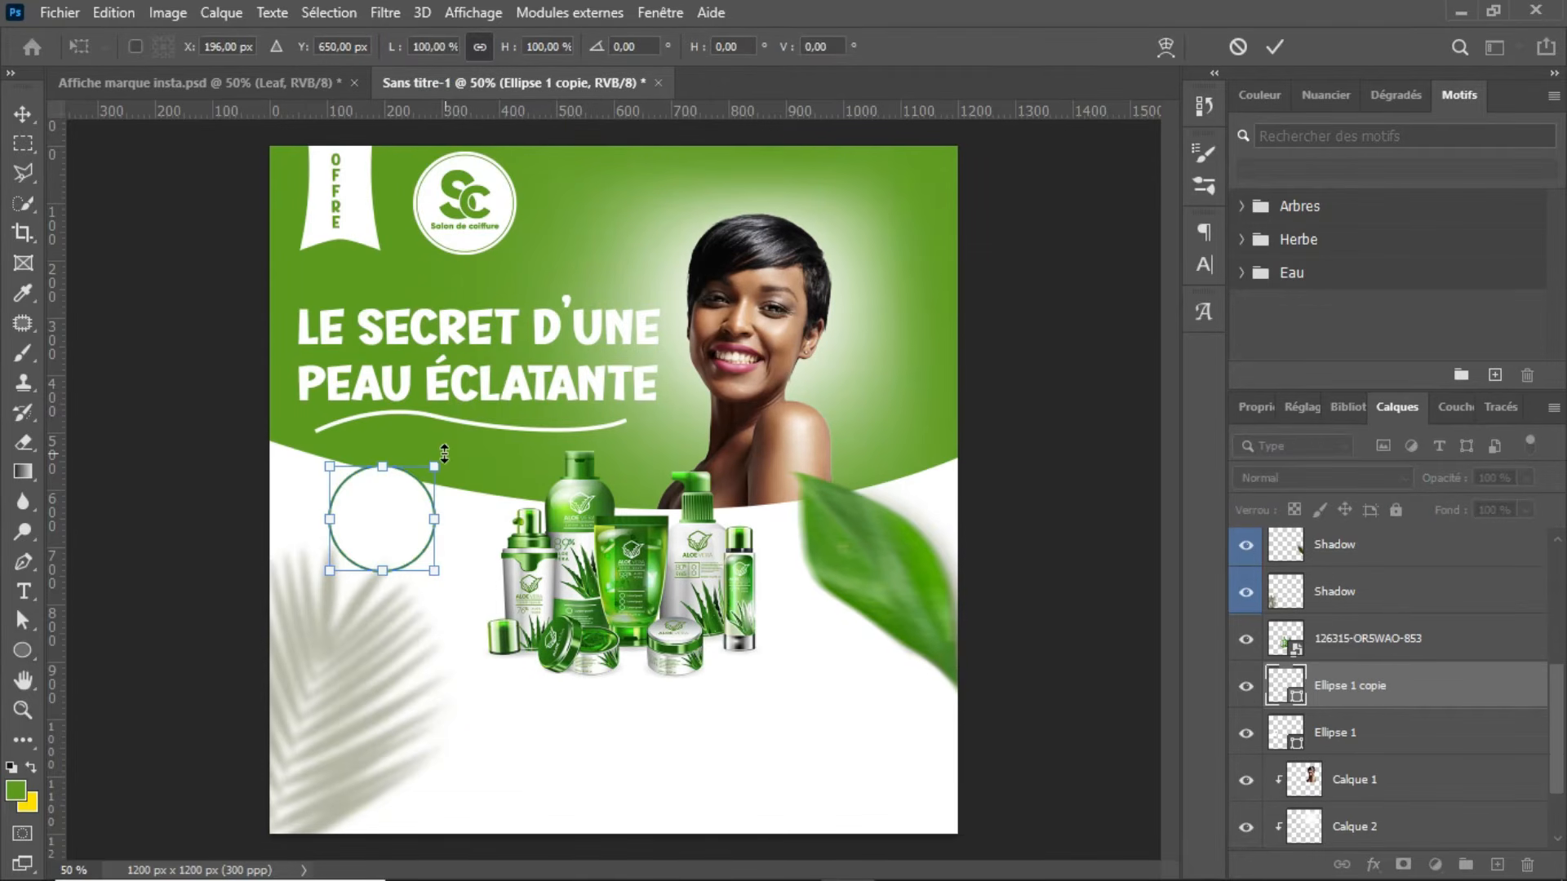
drag(435, 462, 423, 477)
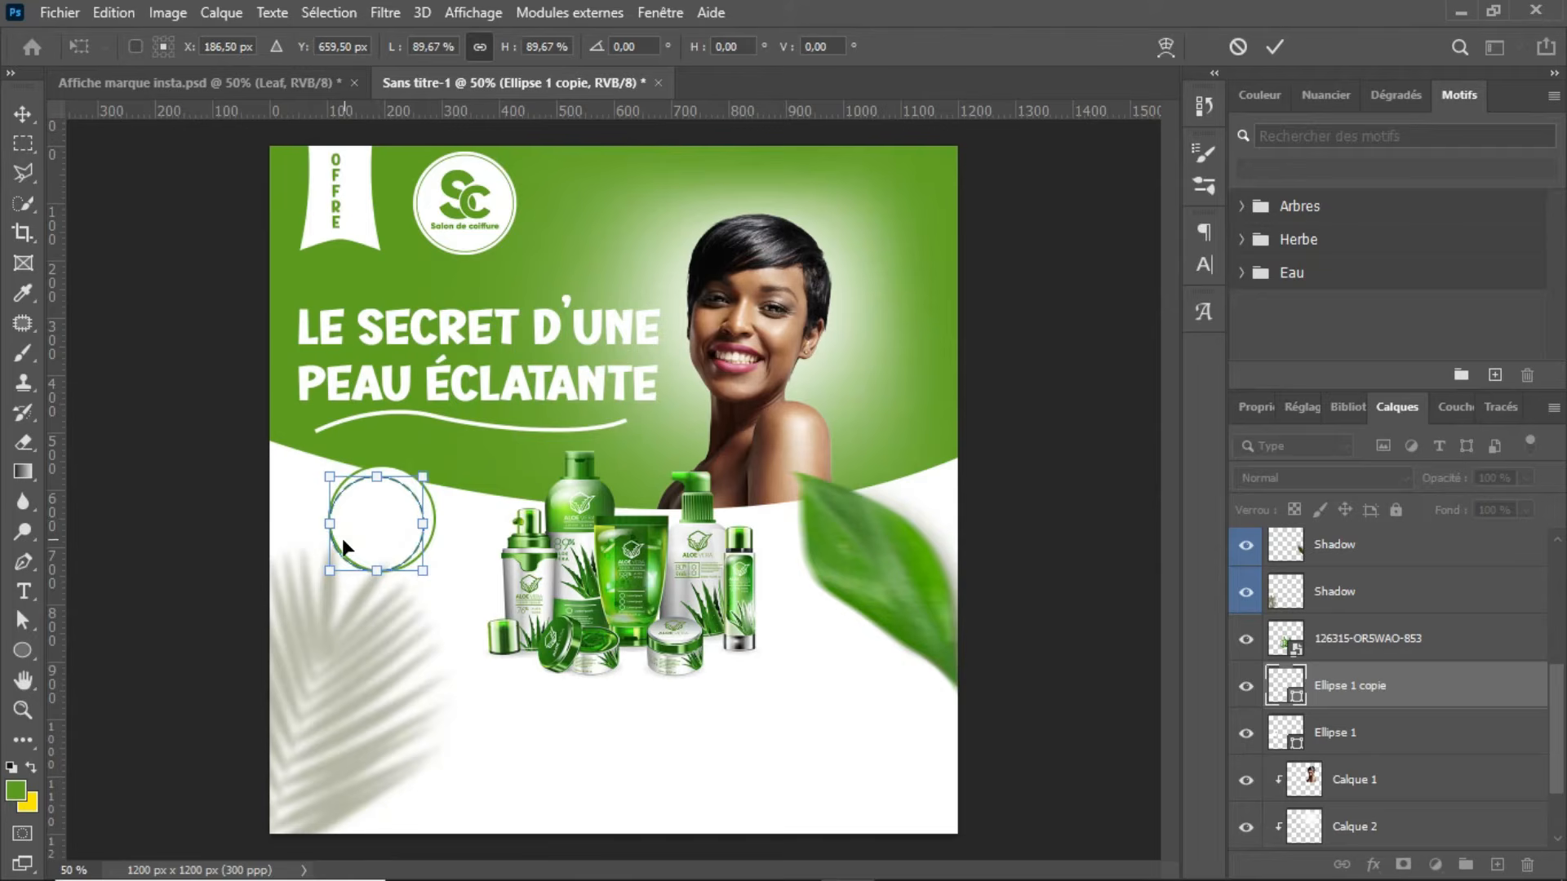
drag(330, 568, 335, 561)
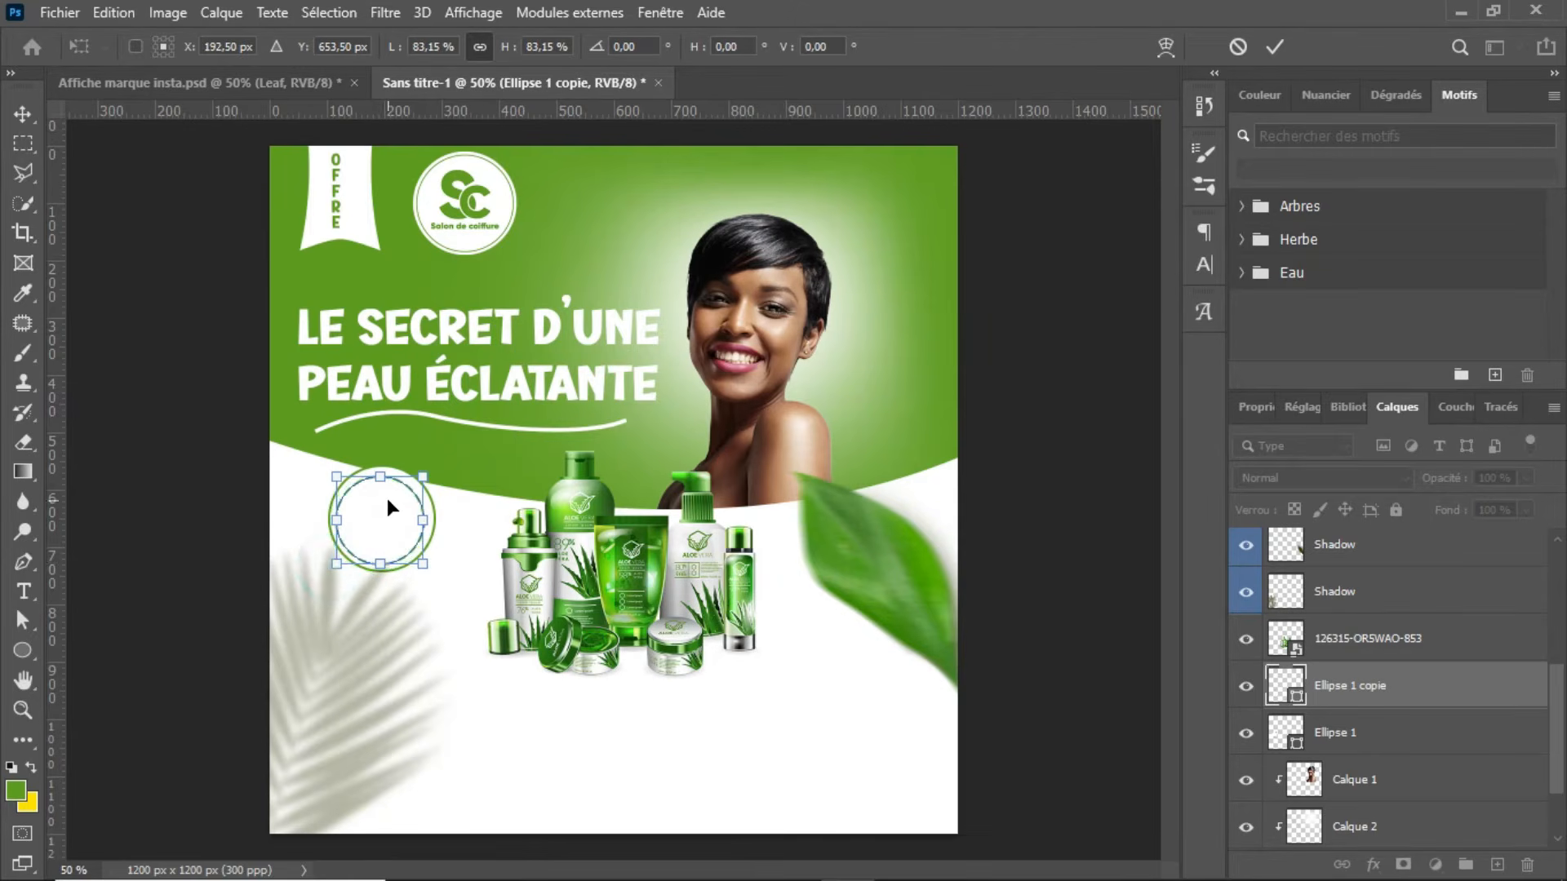
drag(390, 503, 393, 501)
key(Return)
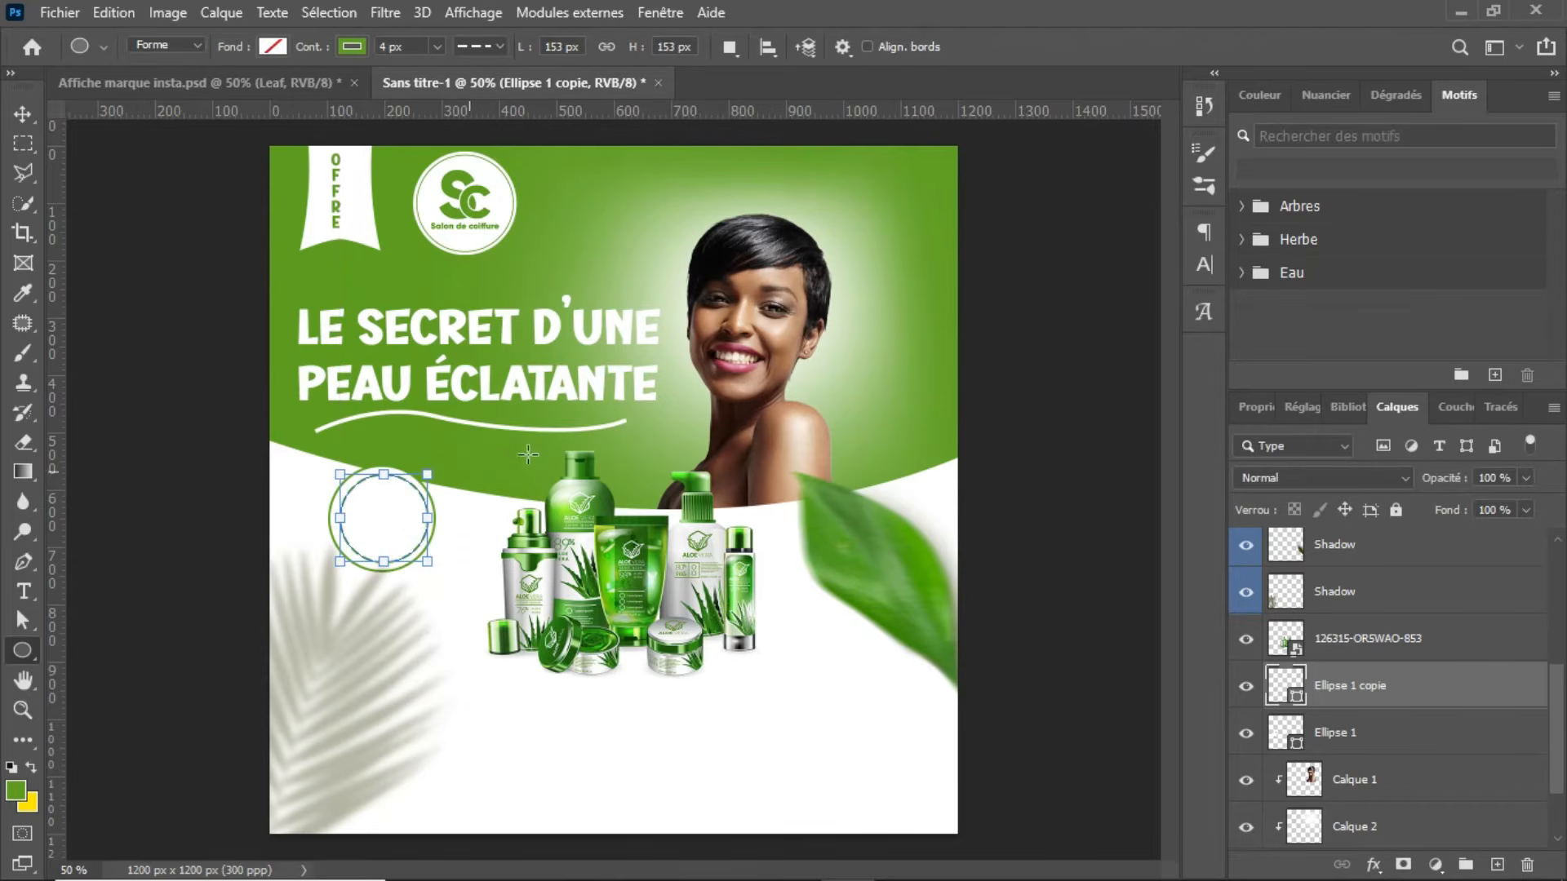
key(Return)
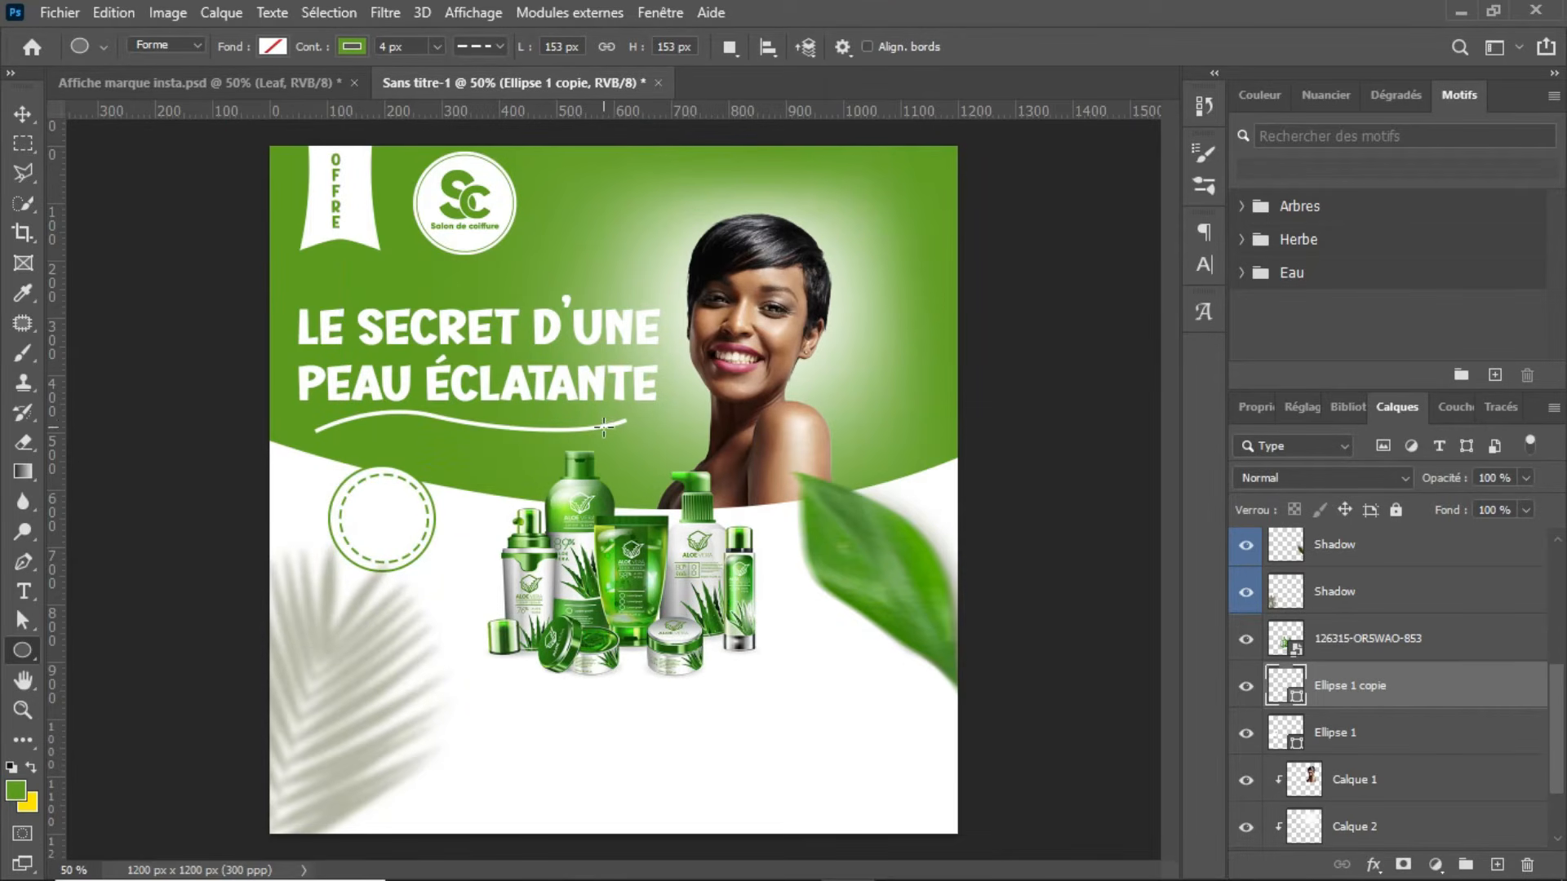
Step: Set the stroke width of the dashed inner circle to 10 px
click(22, 109)
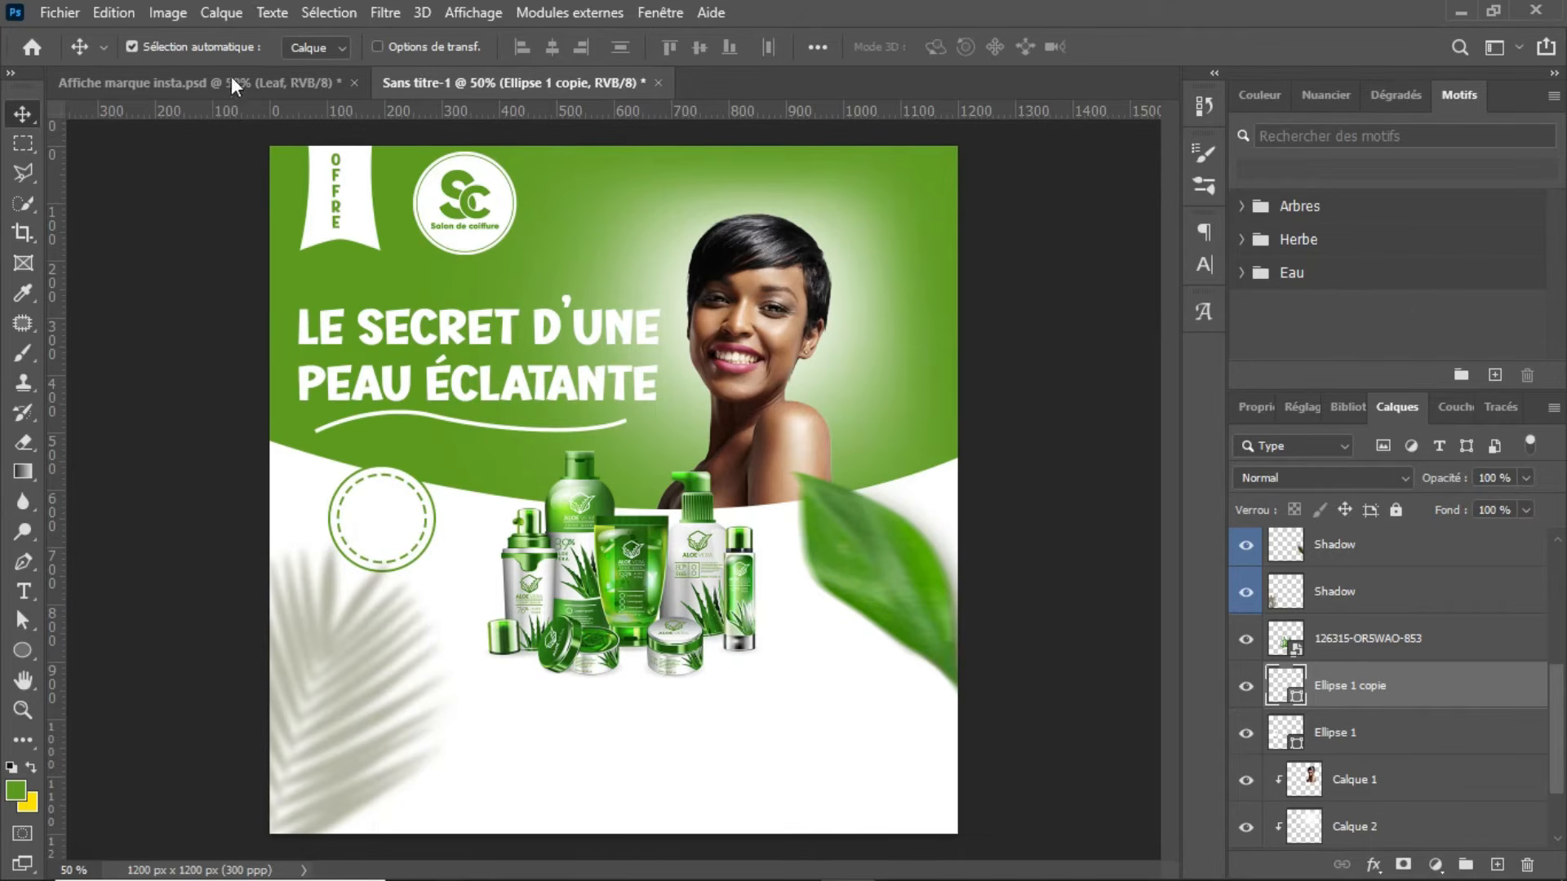
key(u)
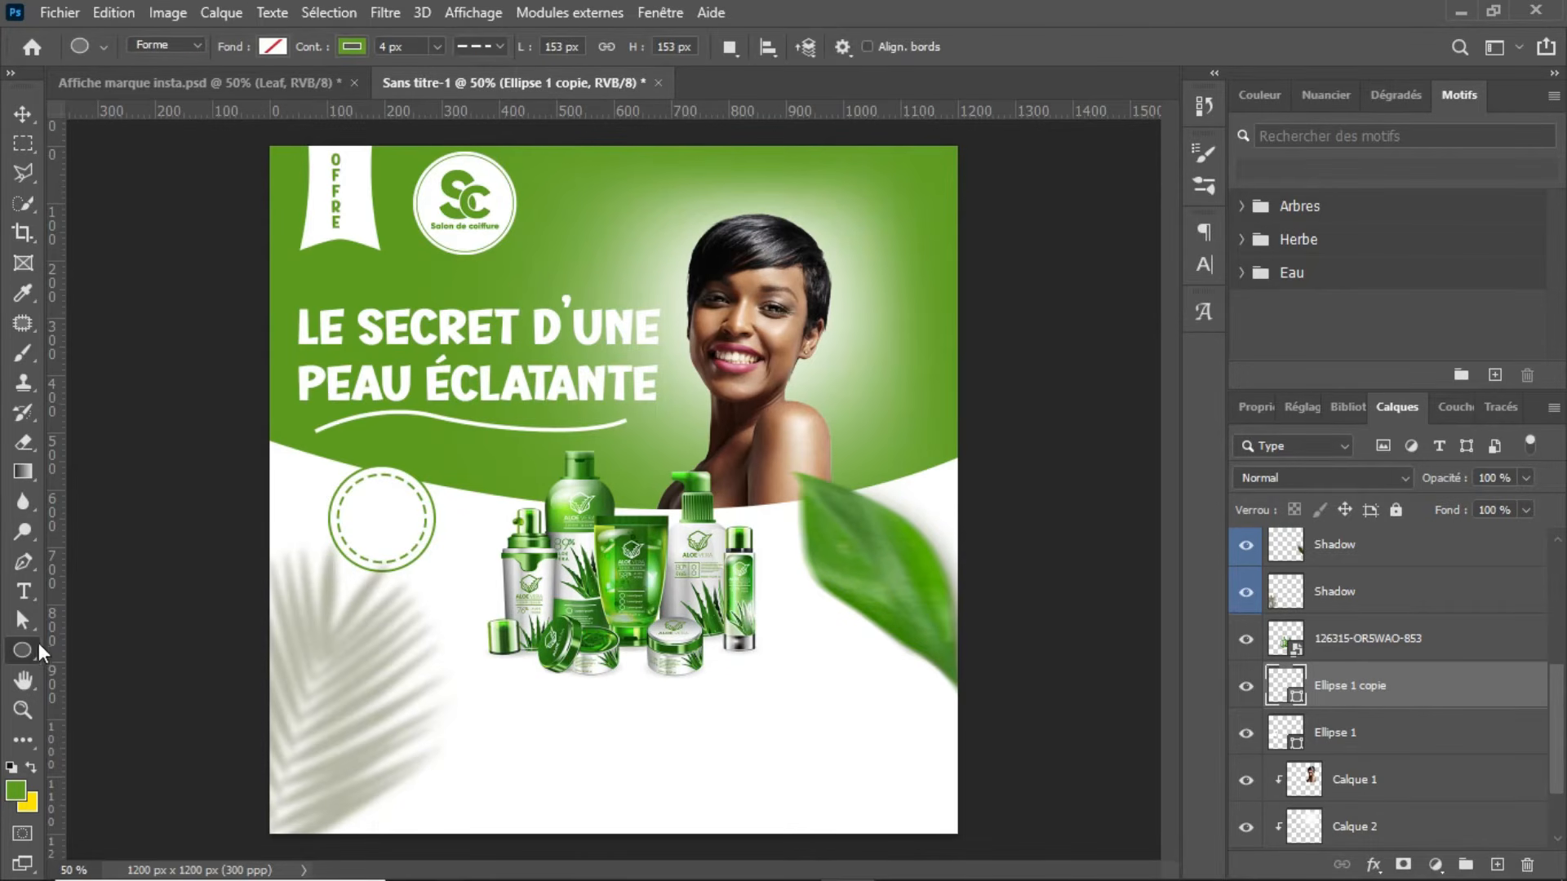
click(438, 46)
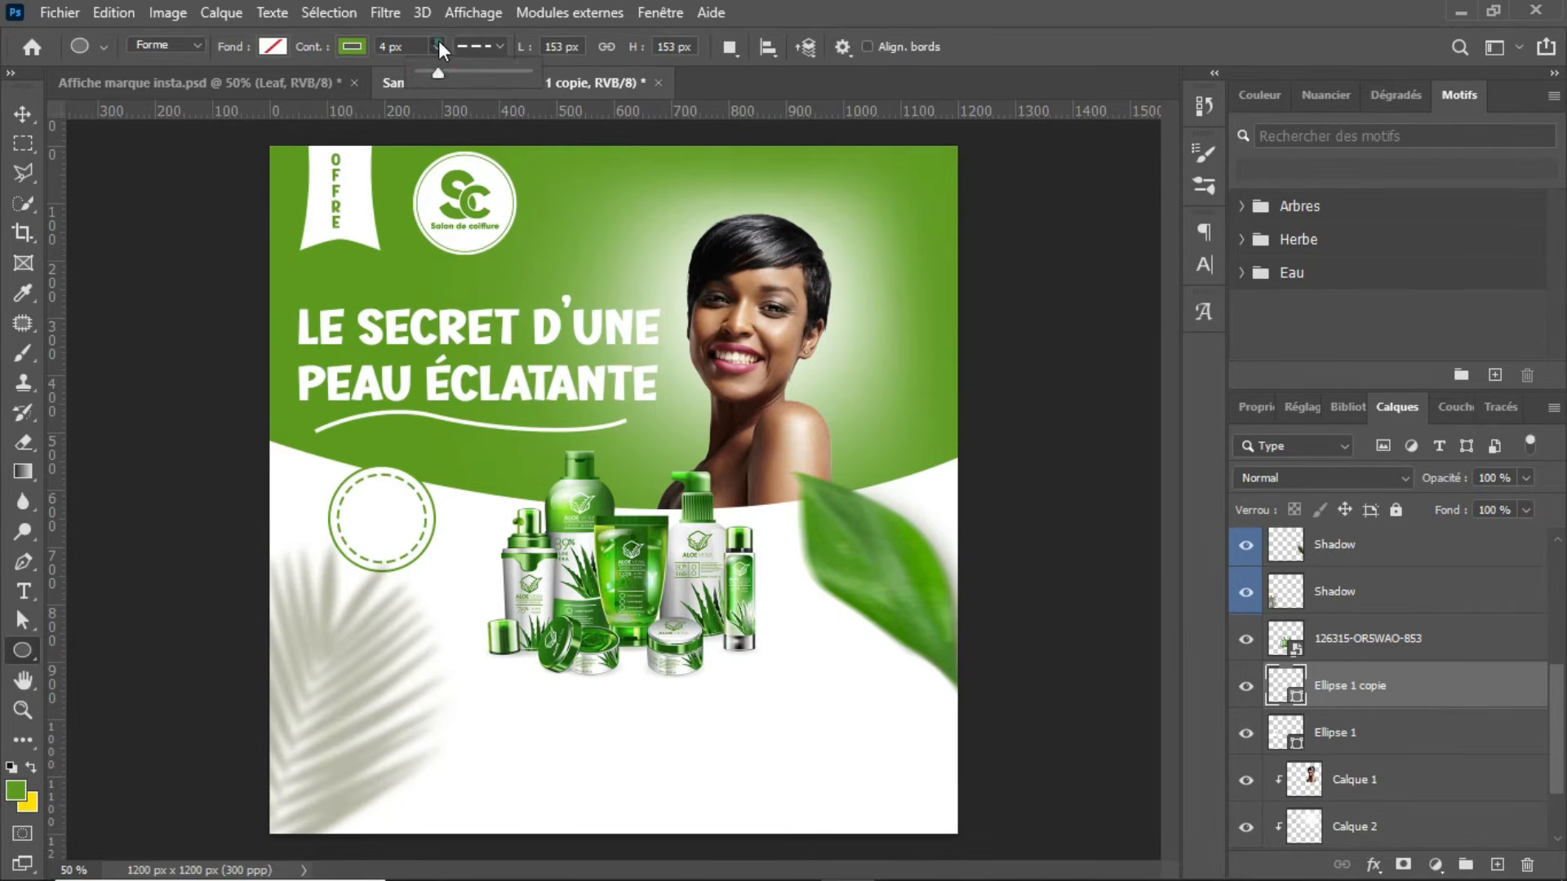
key(Up)
key(Up)
key(Up)
key(Up)
key(Up)
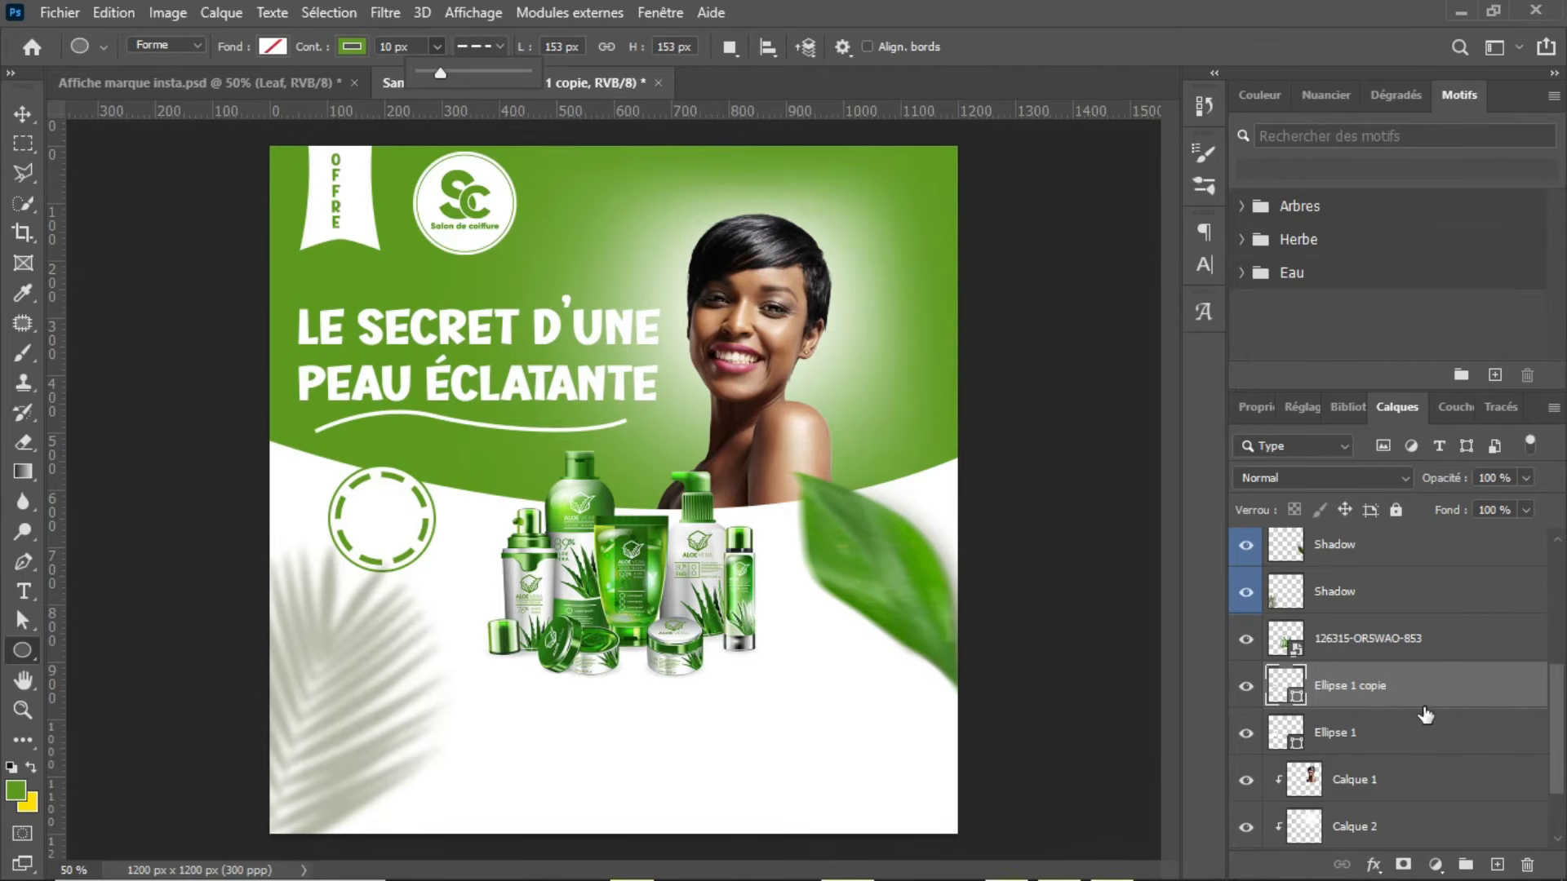
Step: Add a new layer above Ellipse 1 copie and write "100% OFF" on two lines inside the badge in green Gilroy ExtraBold
click(1499, 864)
click(1498, 864)
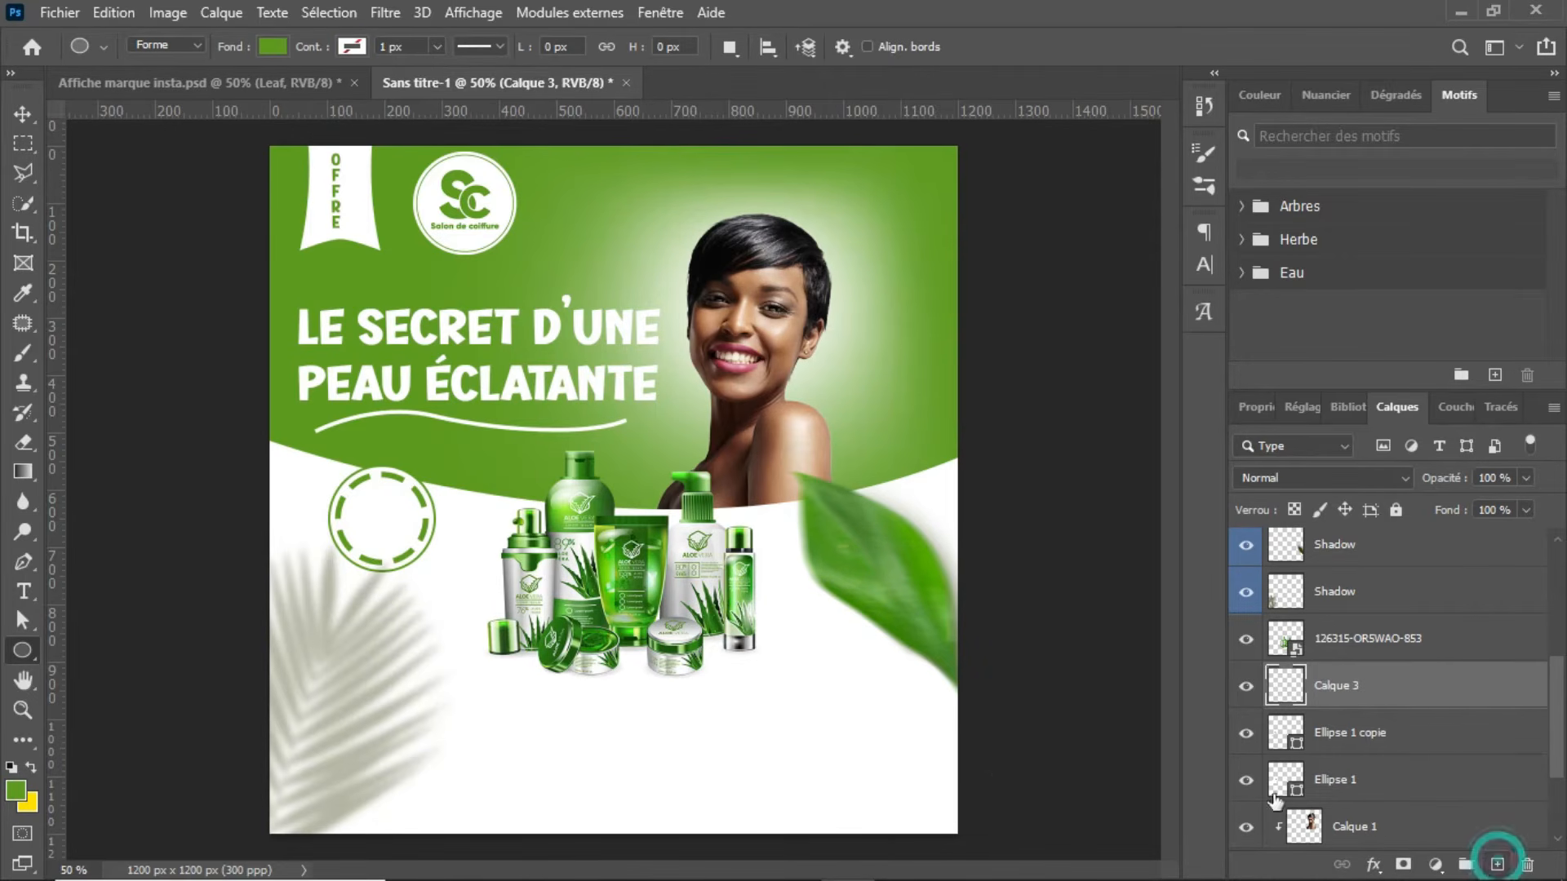
key(t)
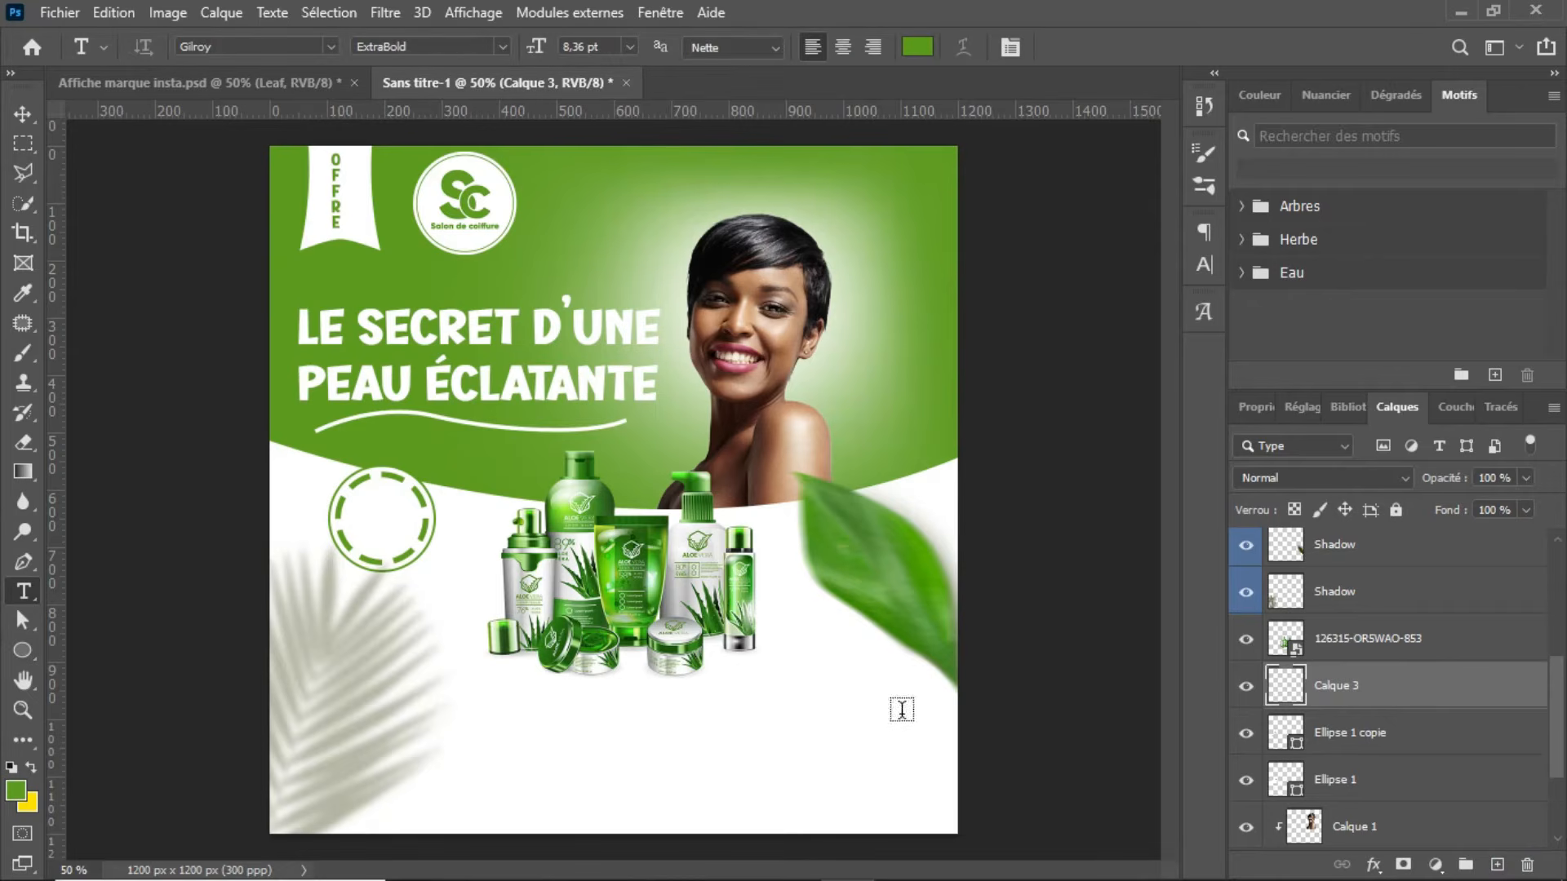
click(359, 515)
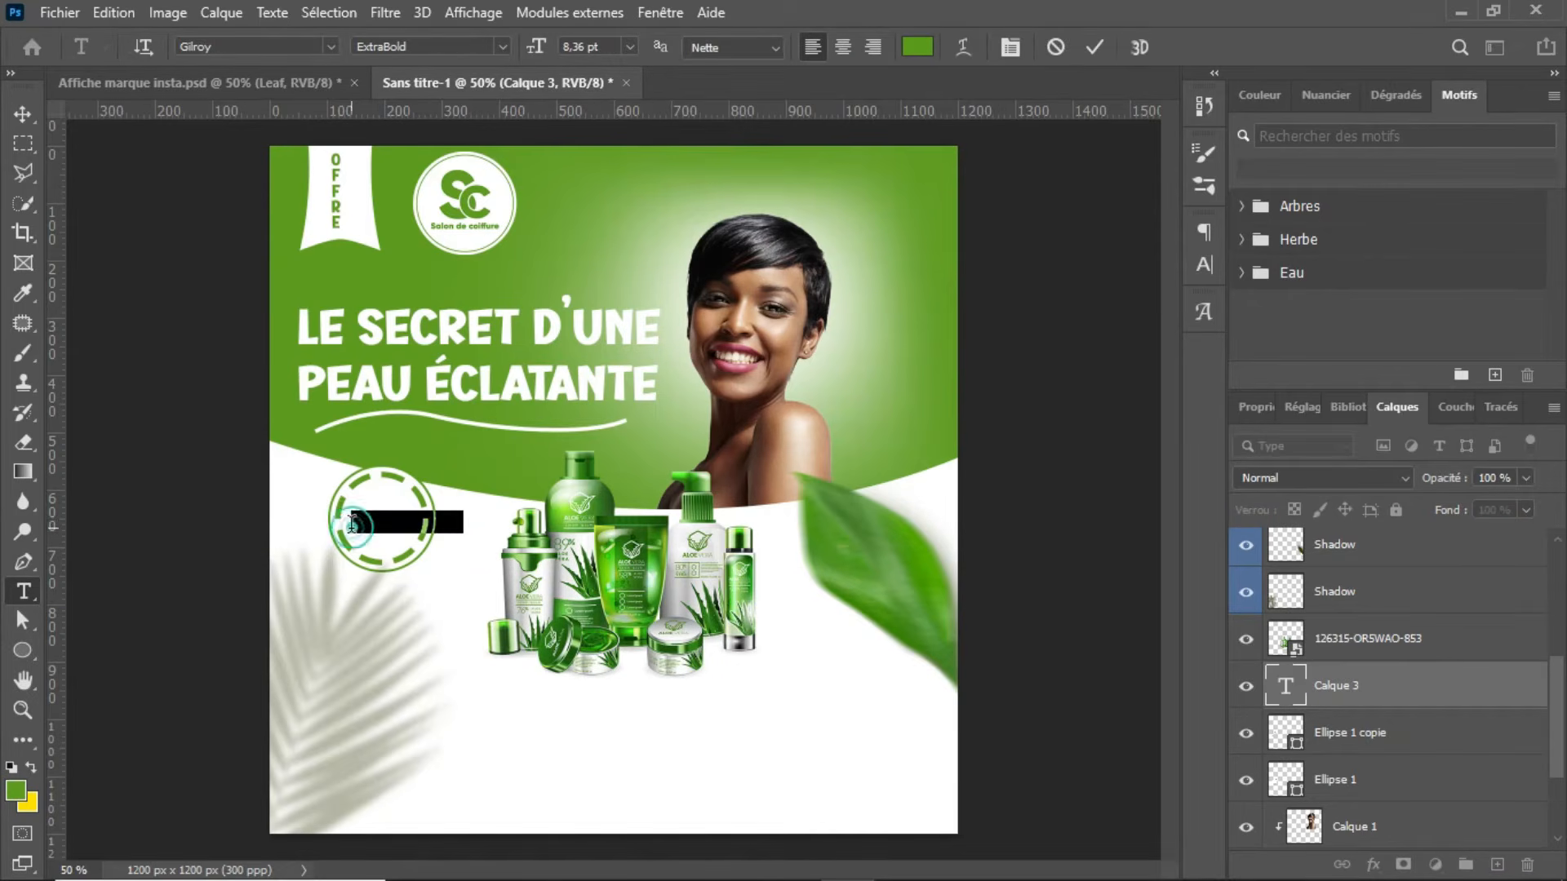
text(100% )
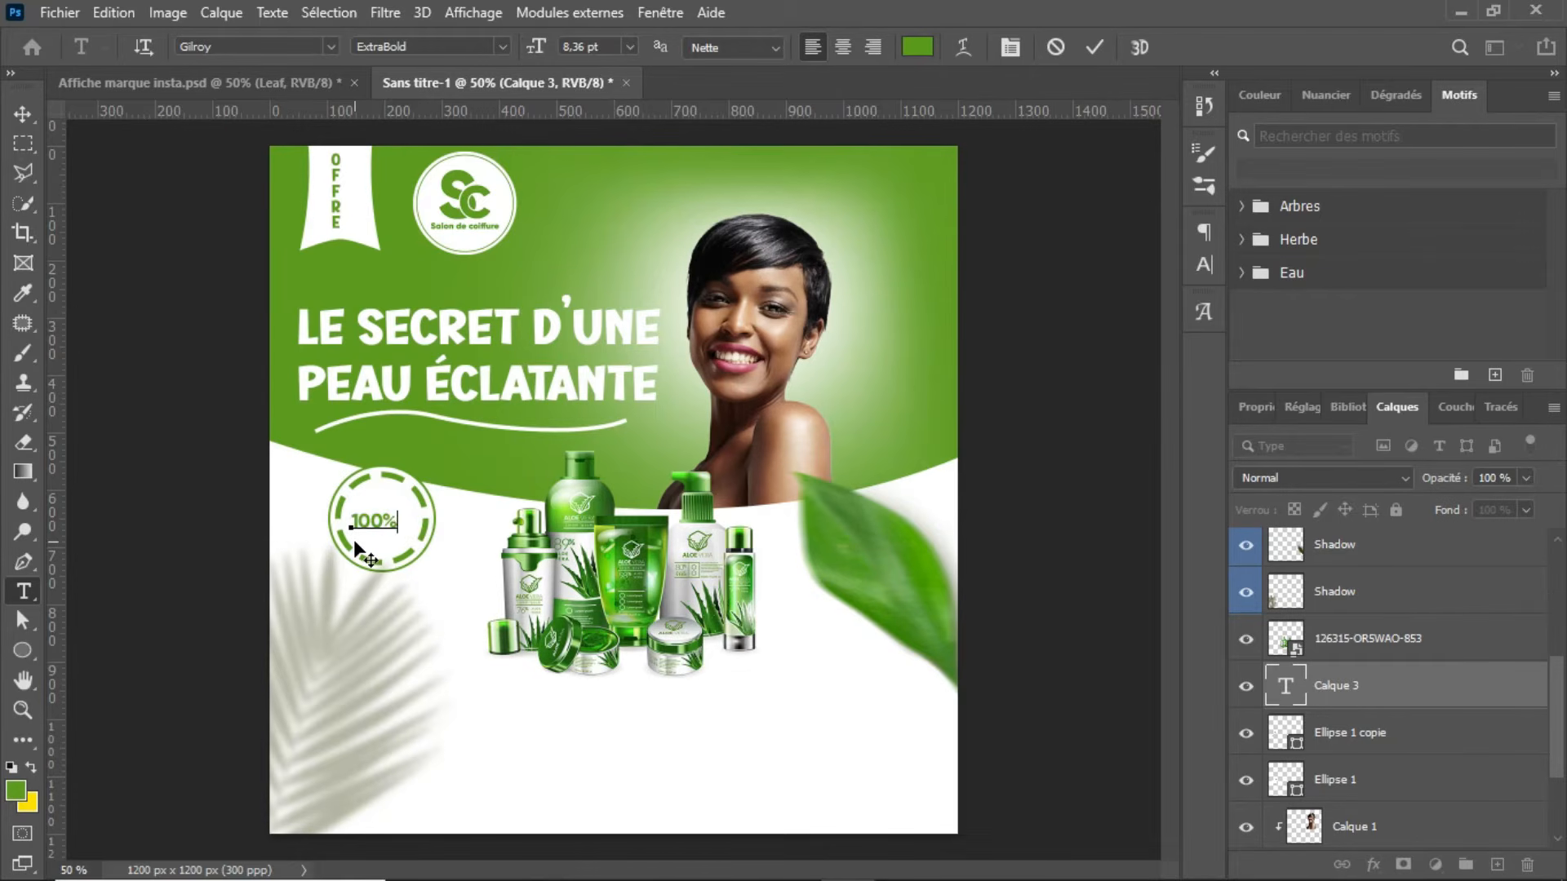
text(QO)
click(1097, 50)
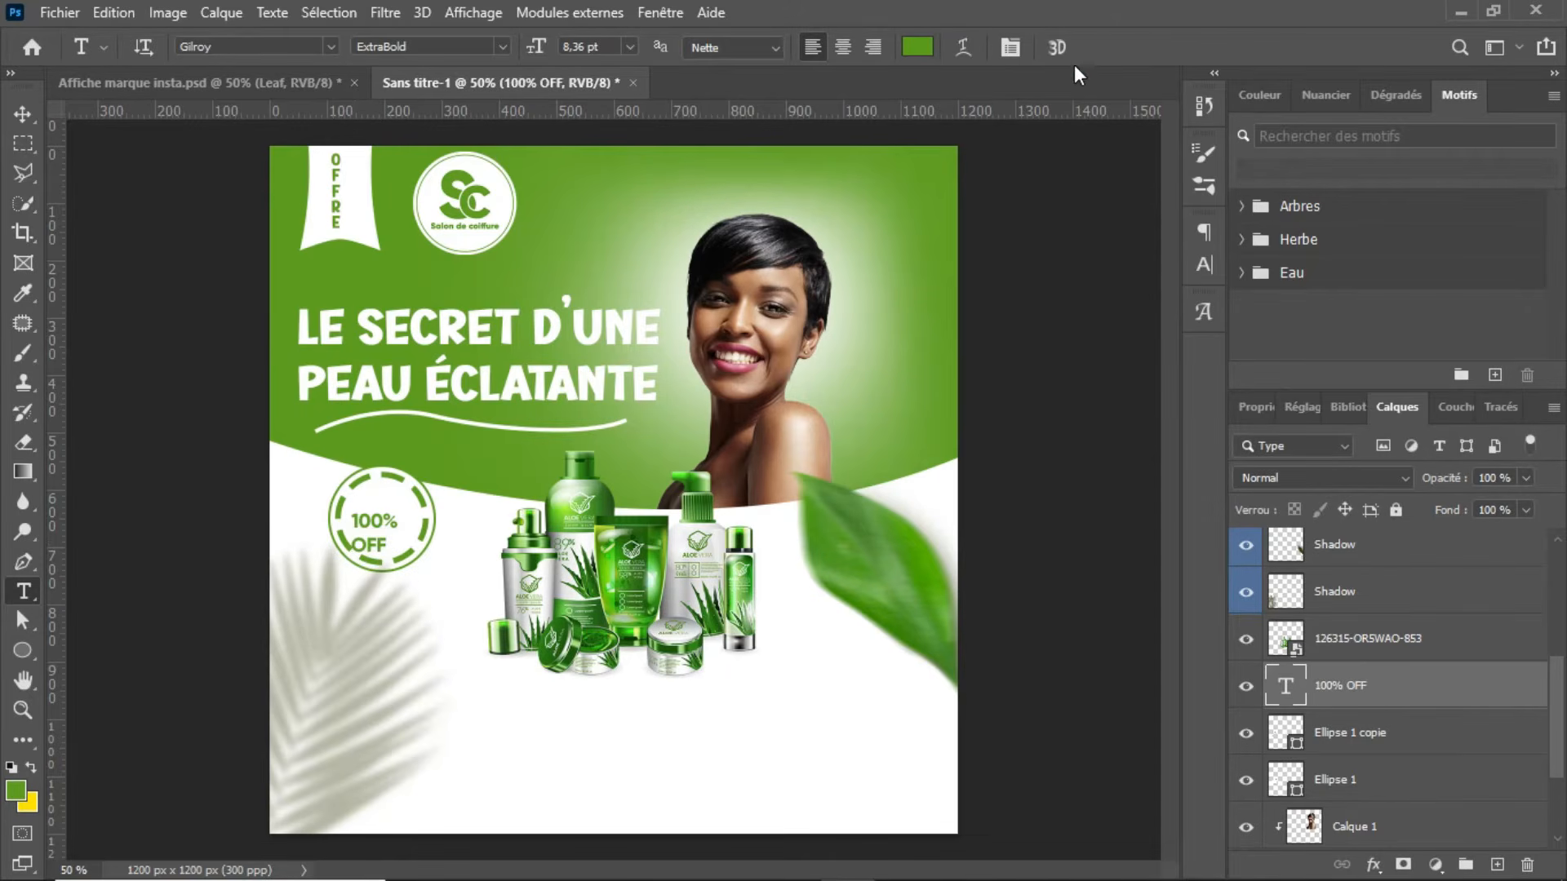
Step: Enlarge the "100% OFF" text to about 118.5%, fit it within the badge, and indent OFF so it centres beneath 100%
key(ctrl+t)
drag(407, 509, 387, 511)
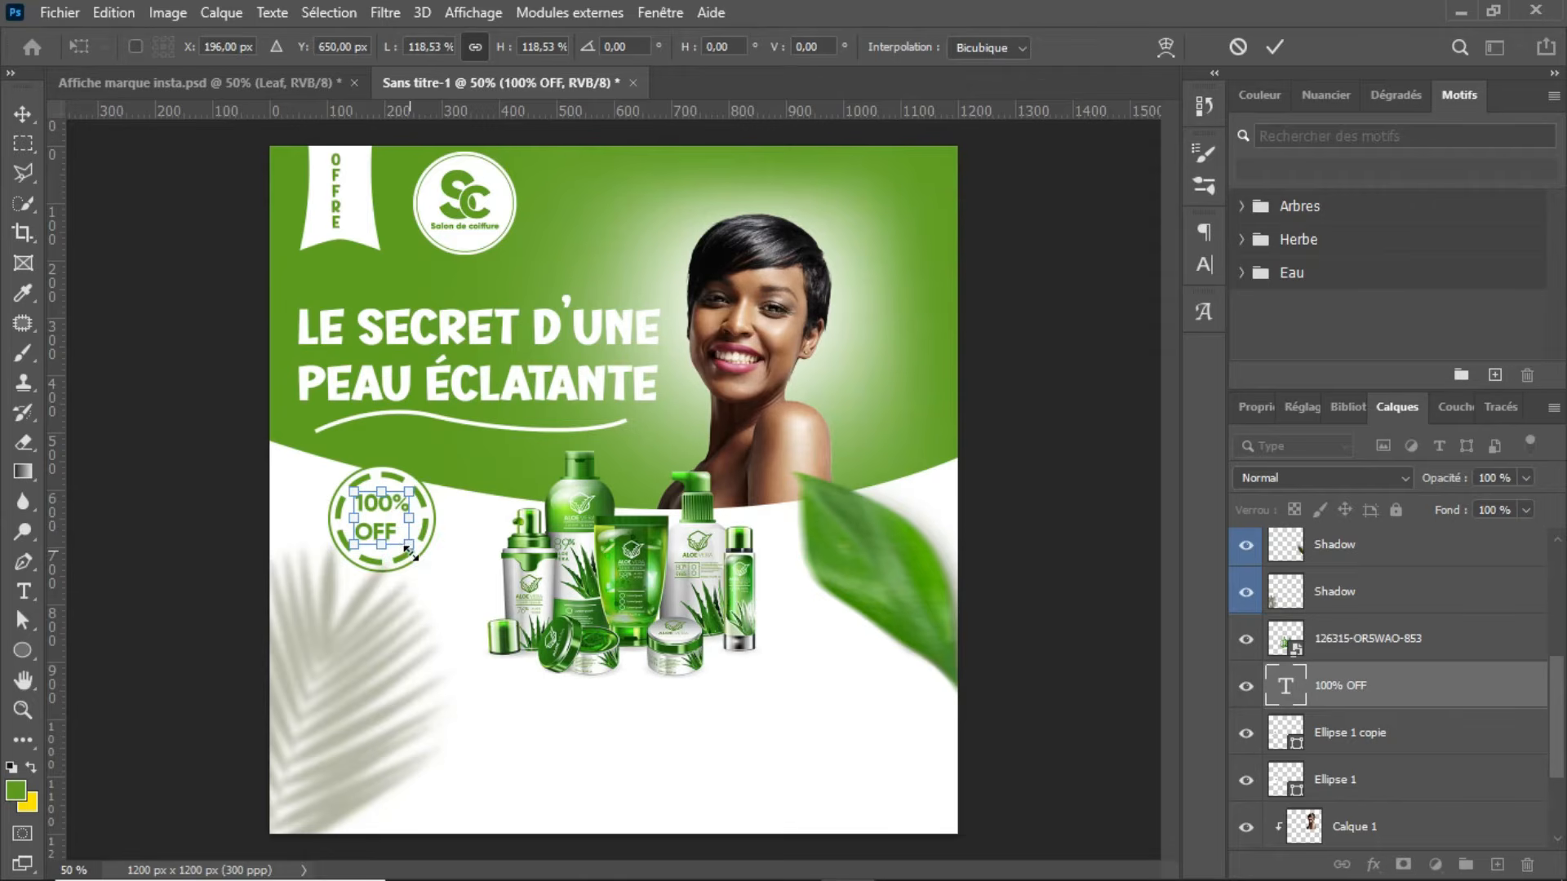
key(Return)
key(t)
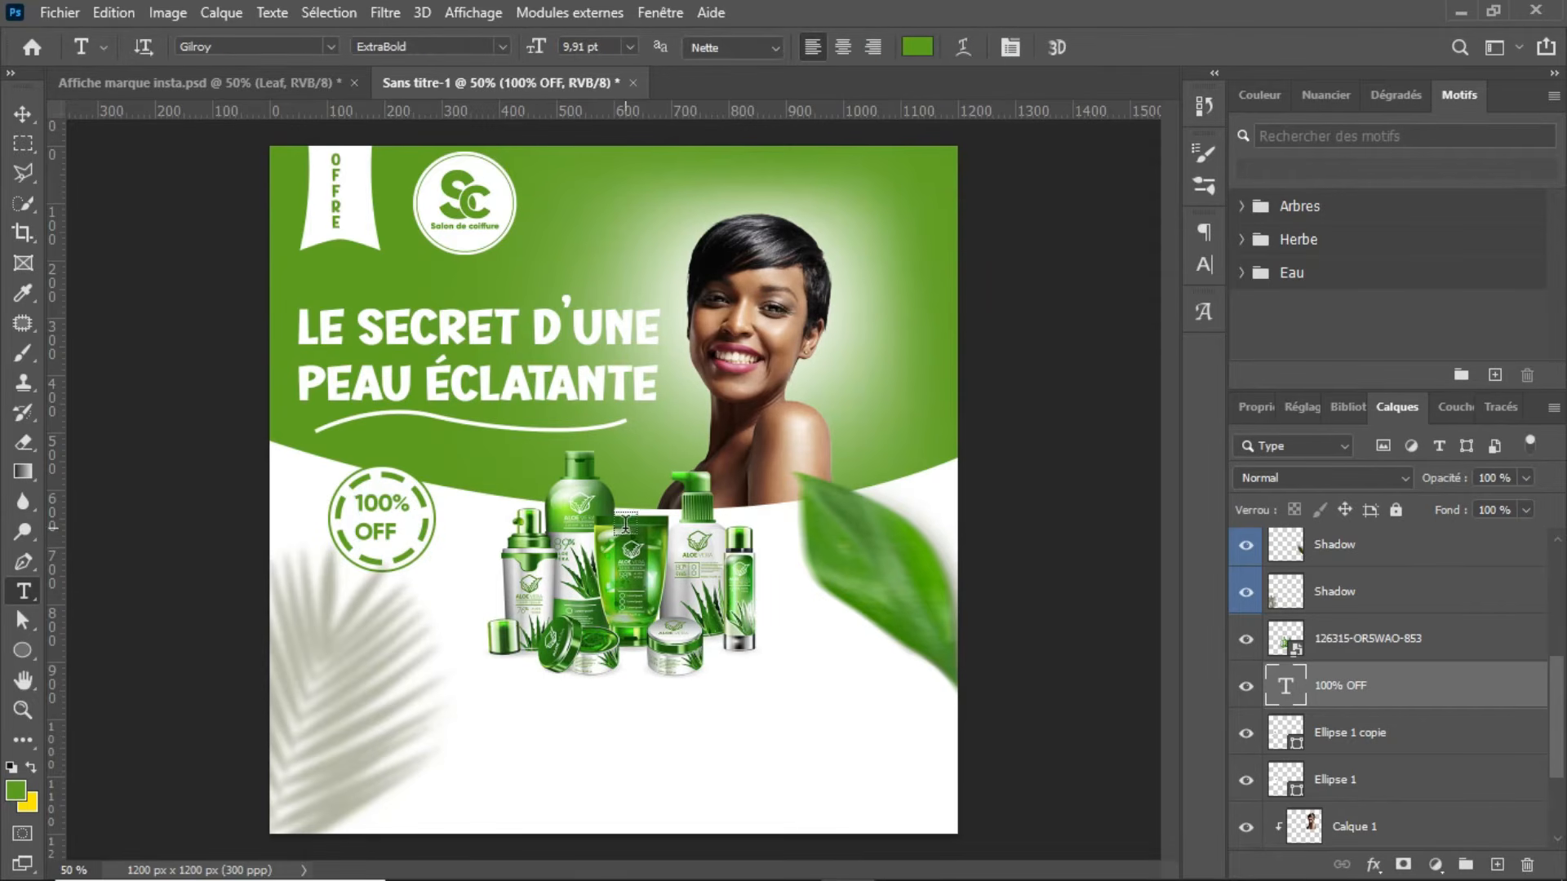
click(368, 535)
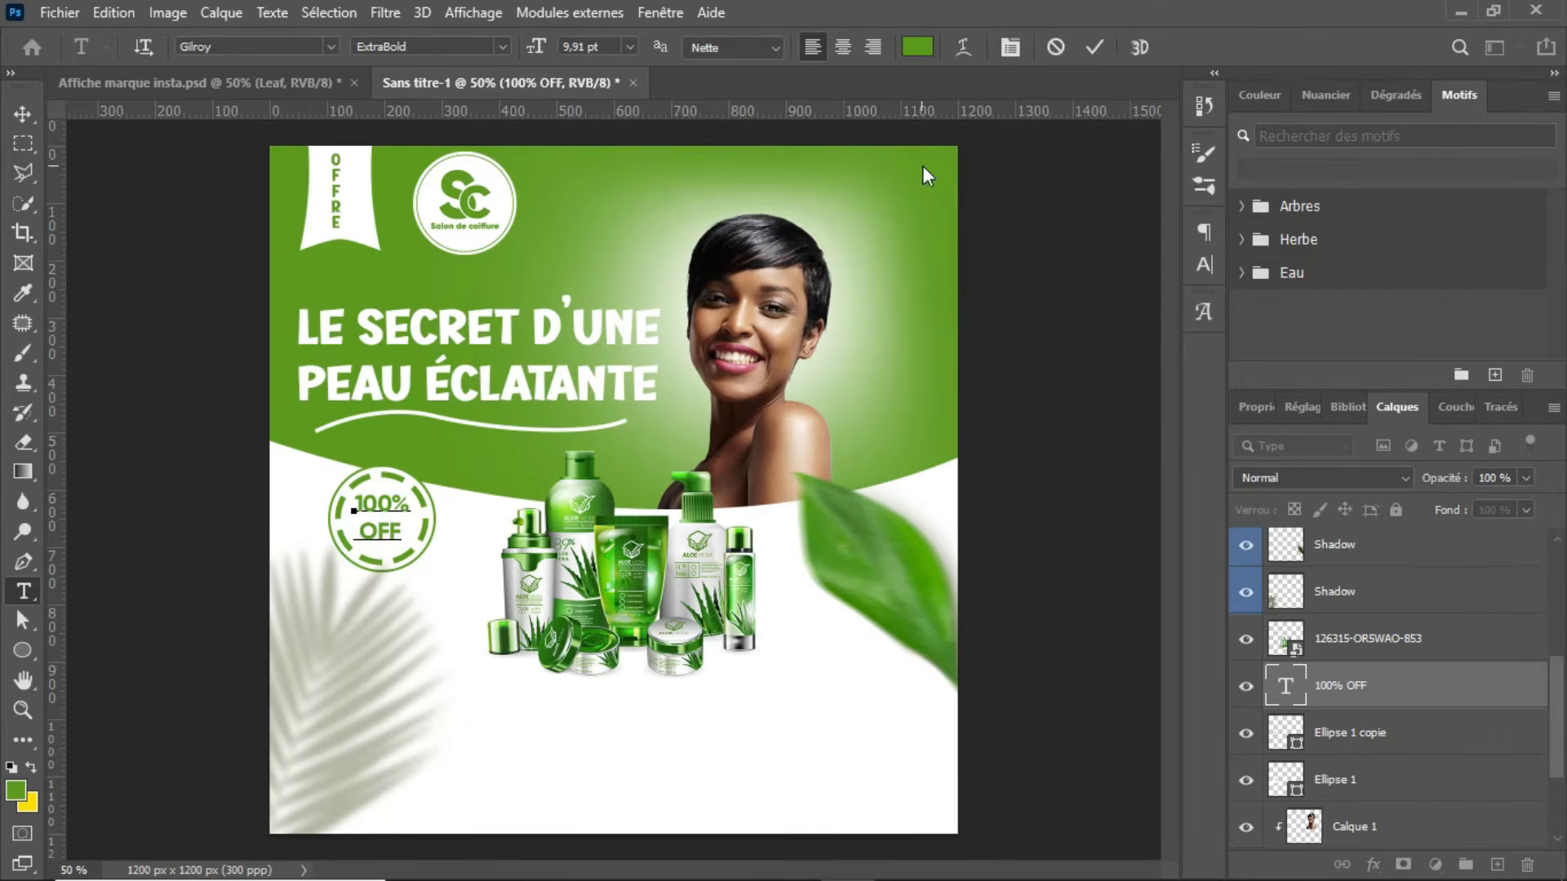
click(1094, 49)
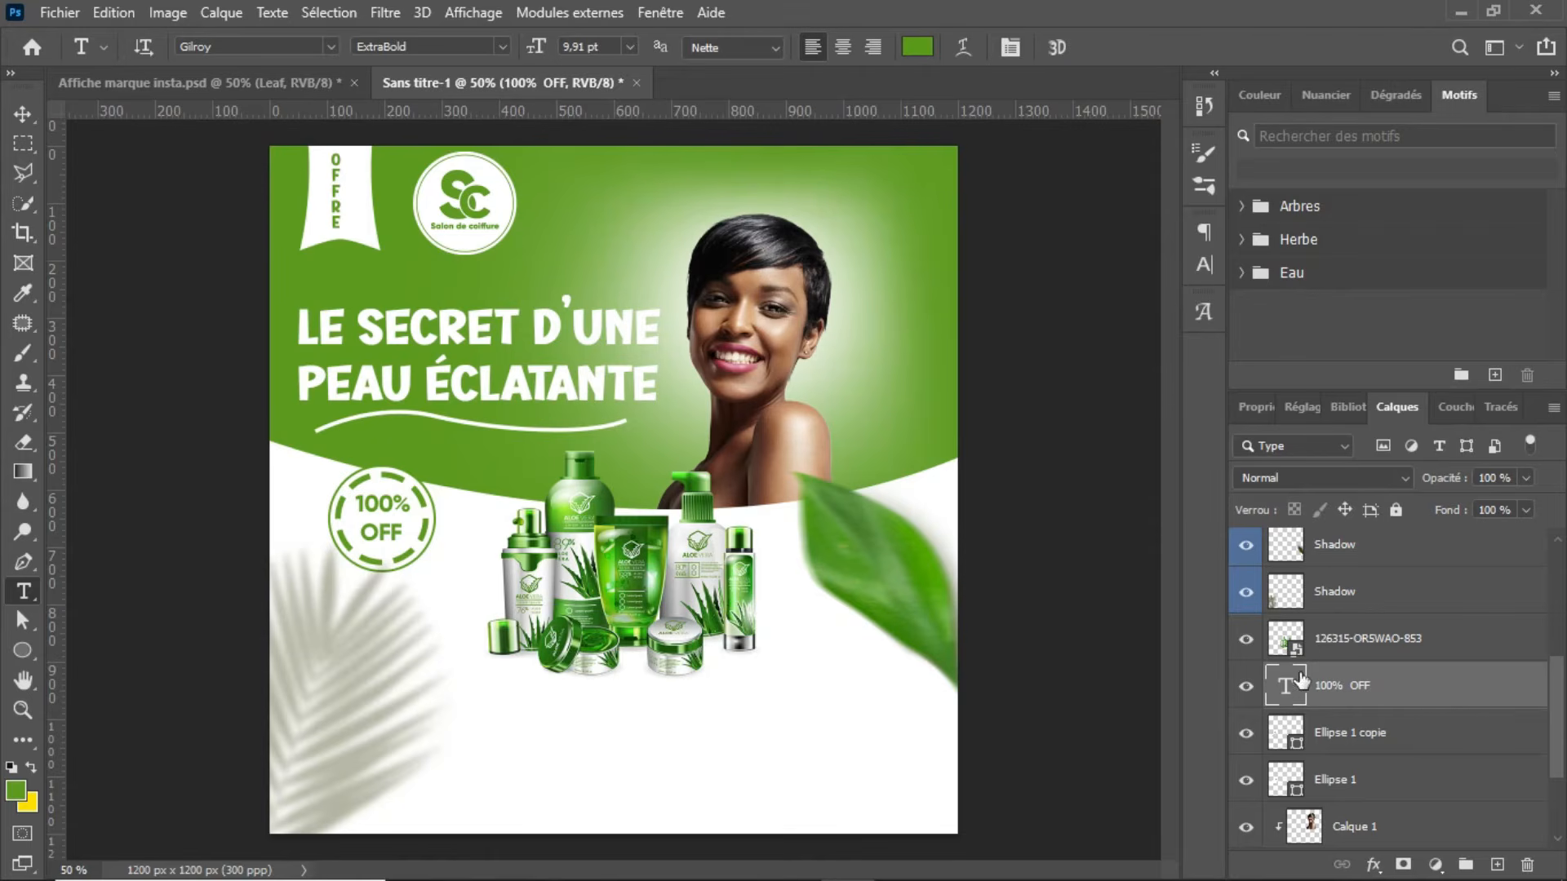
Step: Add a layer above the badge text, compare the tagline in the reference poster, and place a placeholder text line below the products
click(1496, 865)
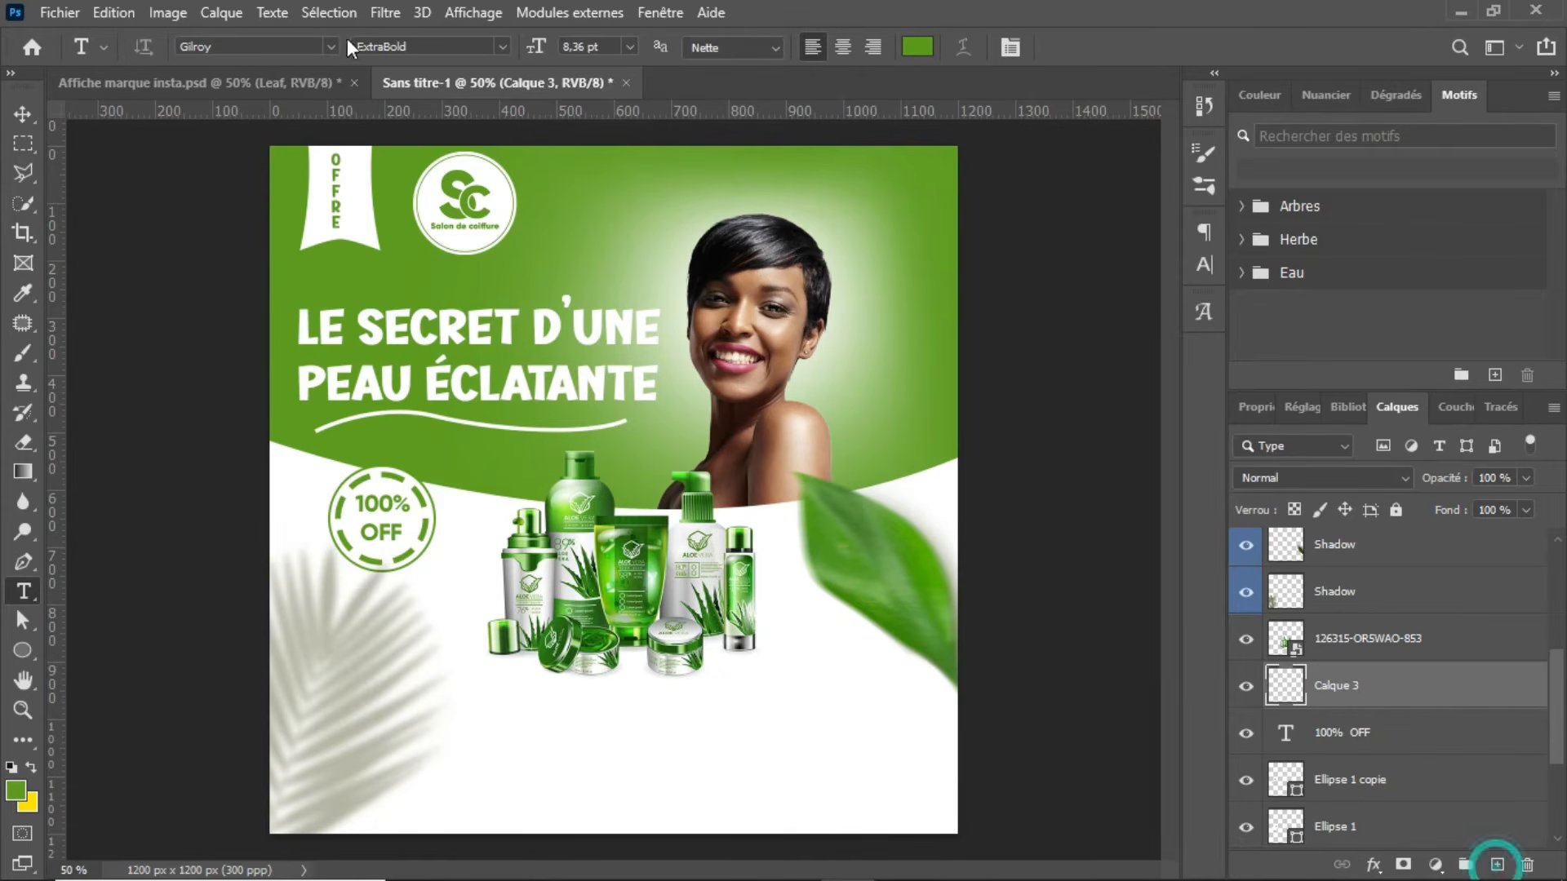
click(206, 84)
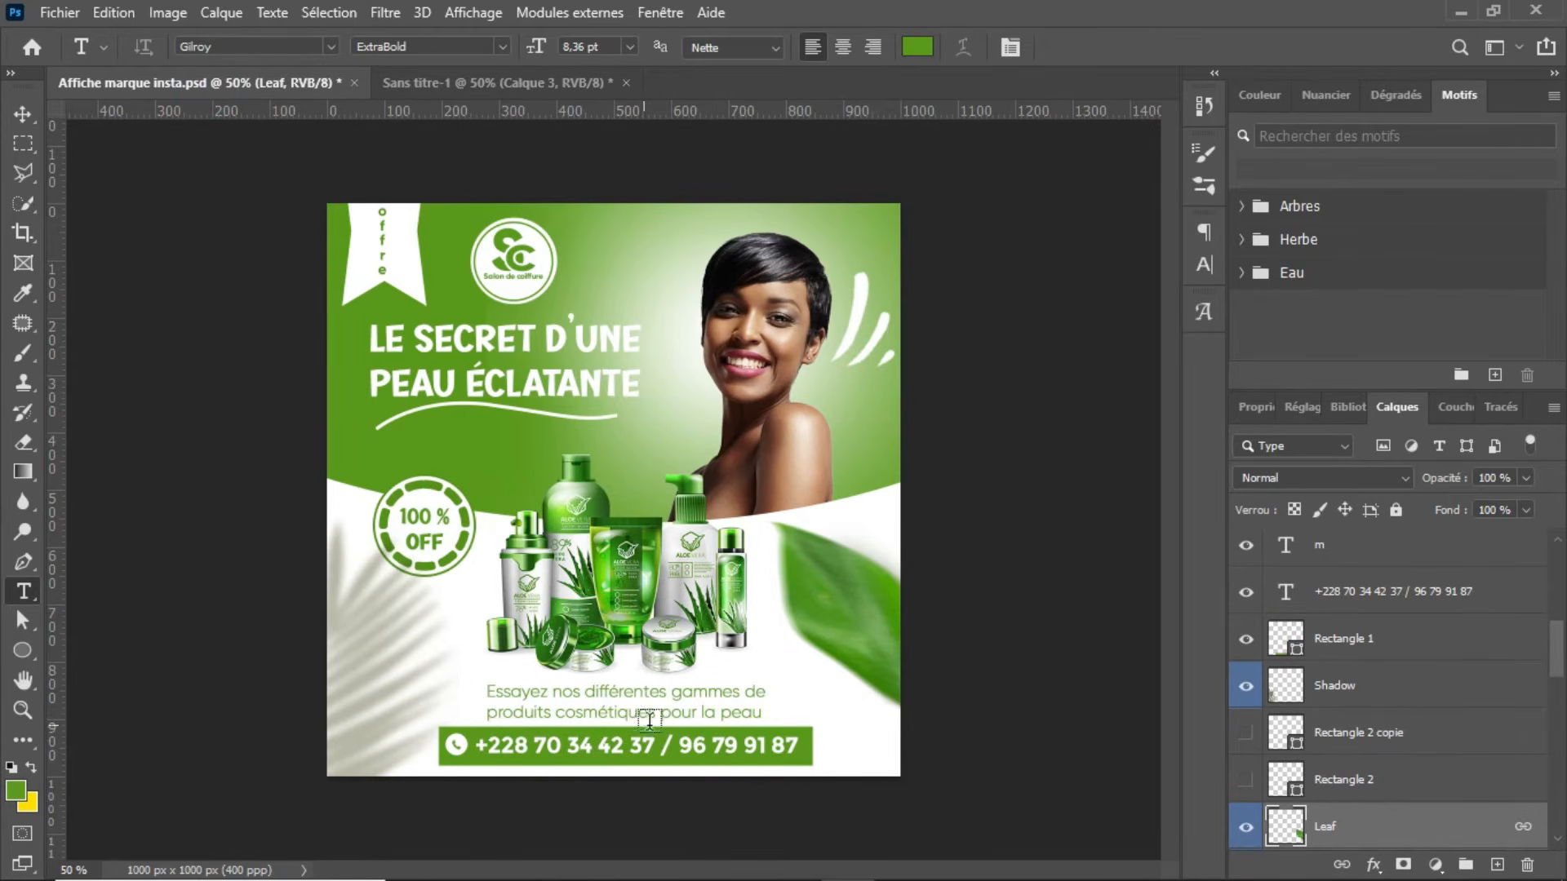
click(469, 86)
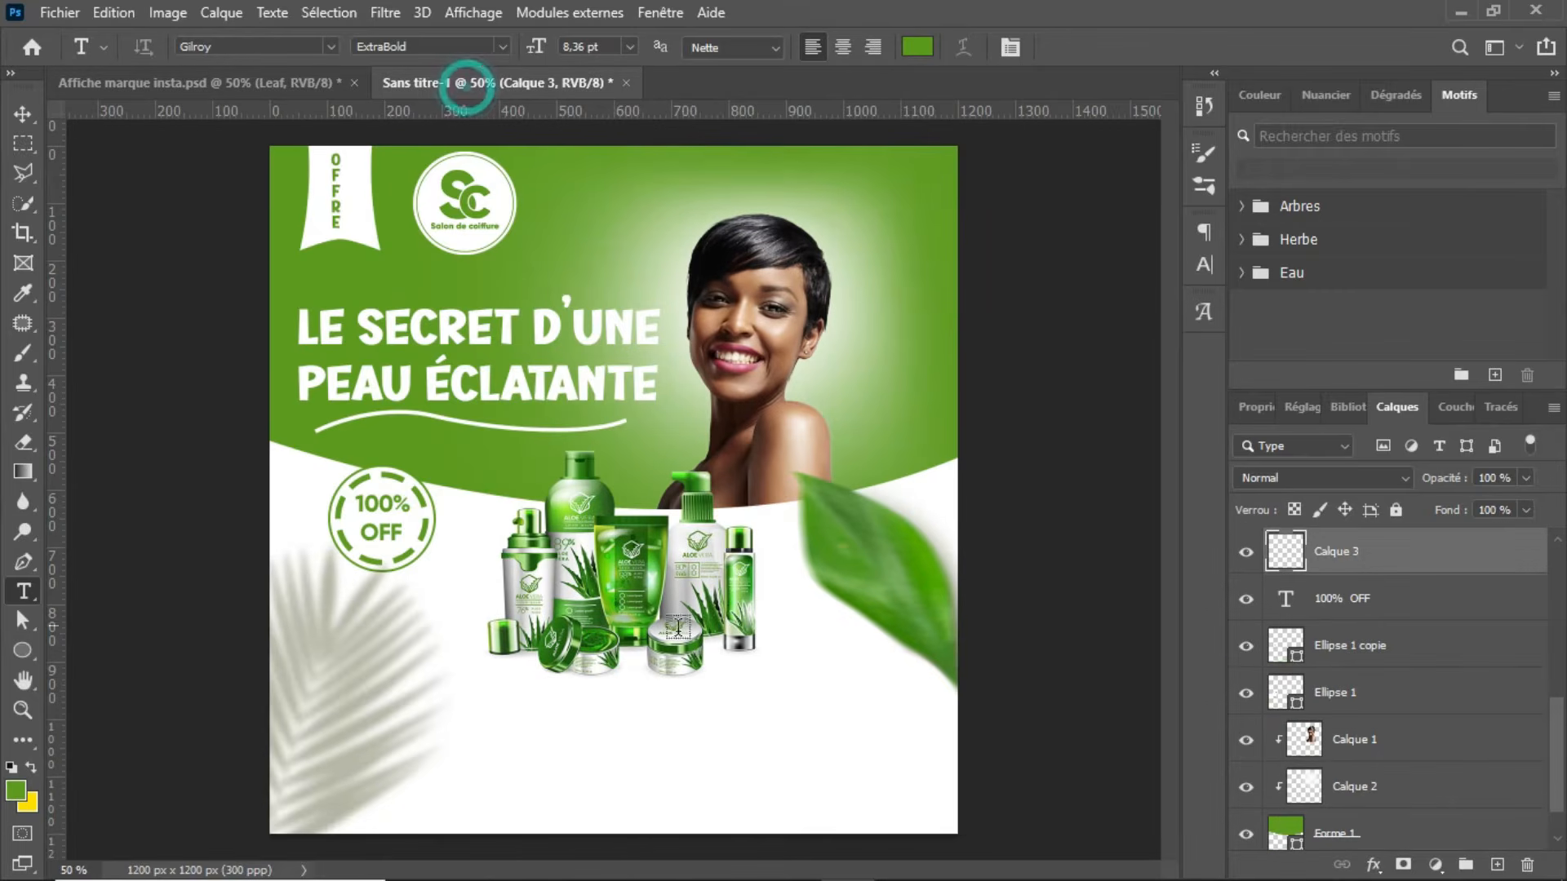
click(260, 90)
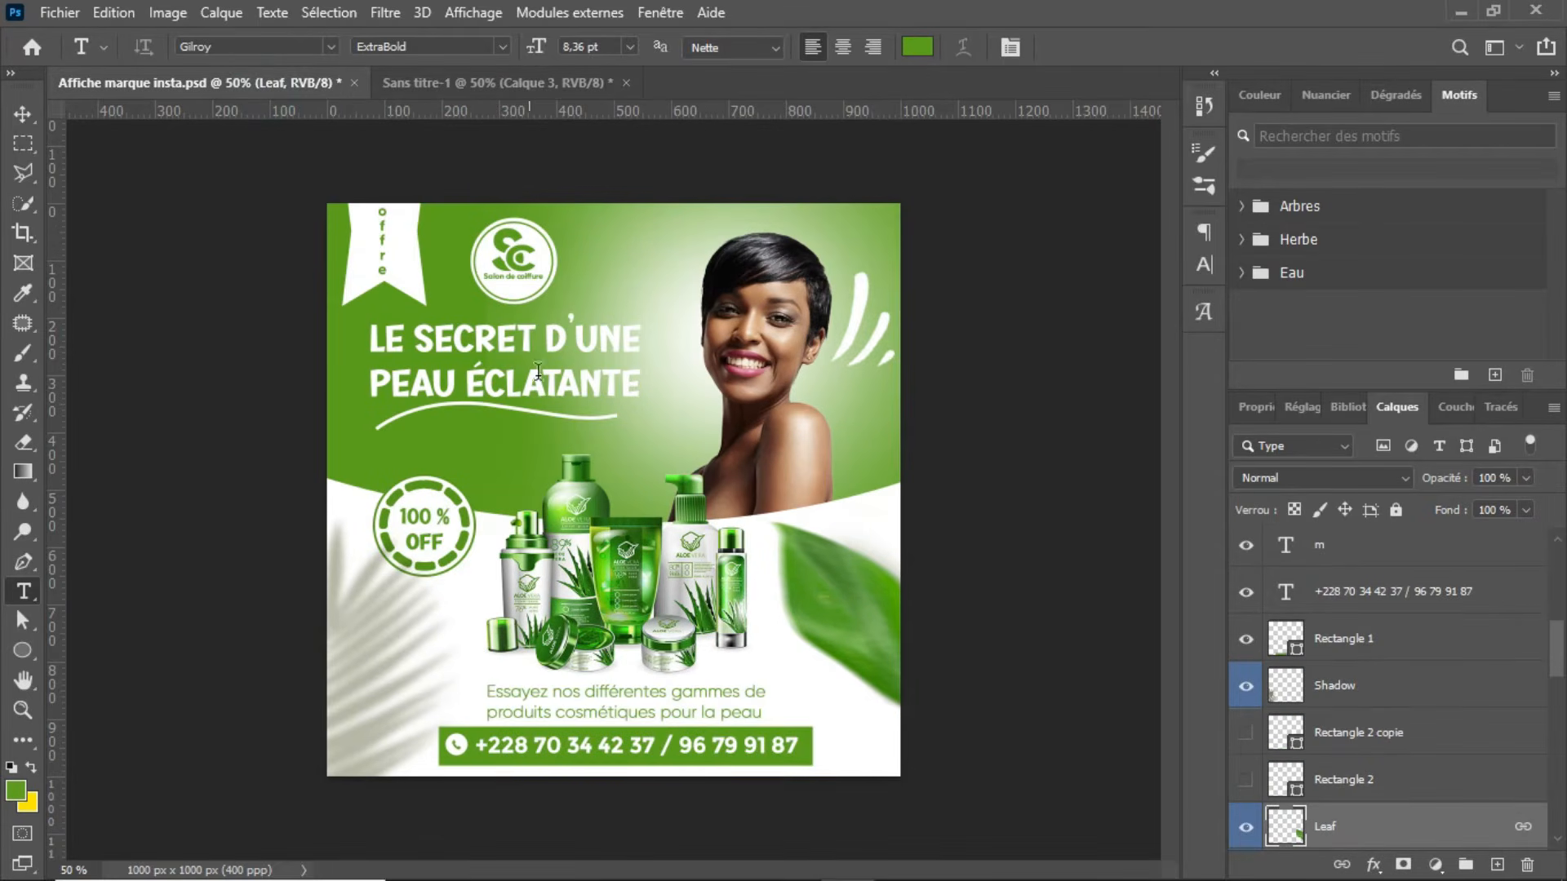
click(519, 87)
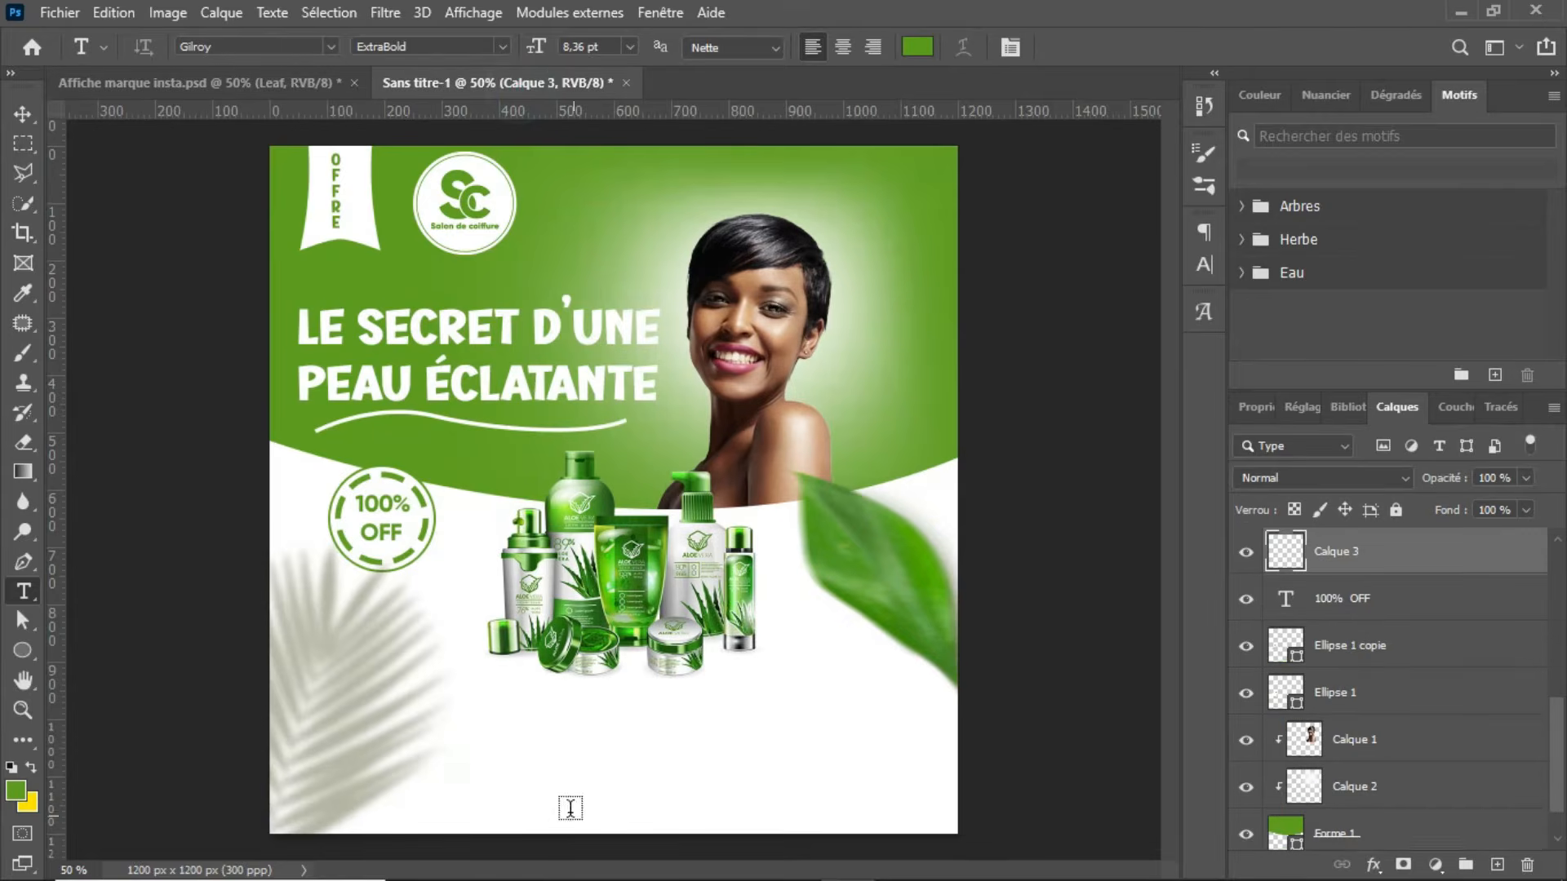
click(504, 715)
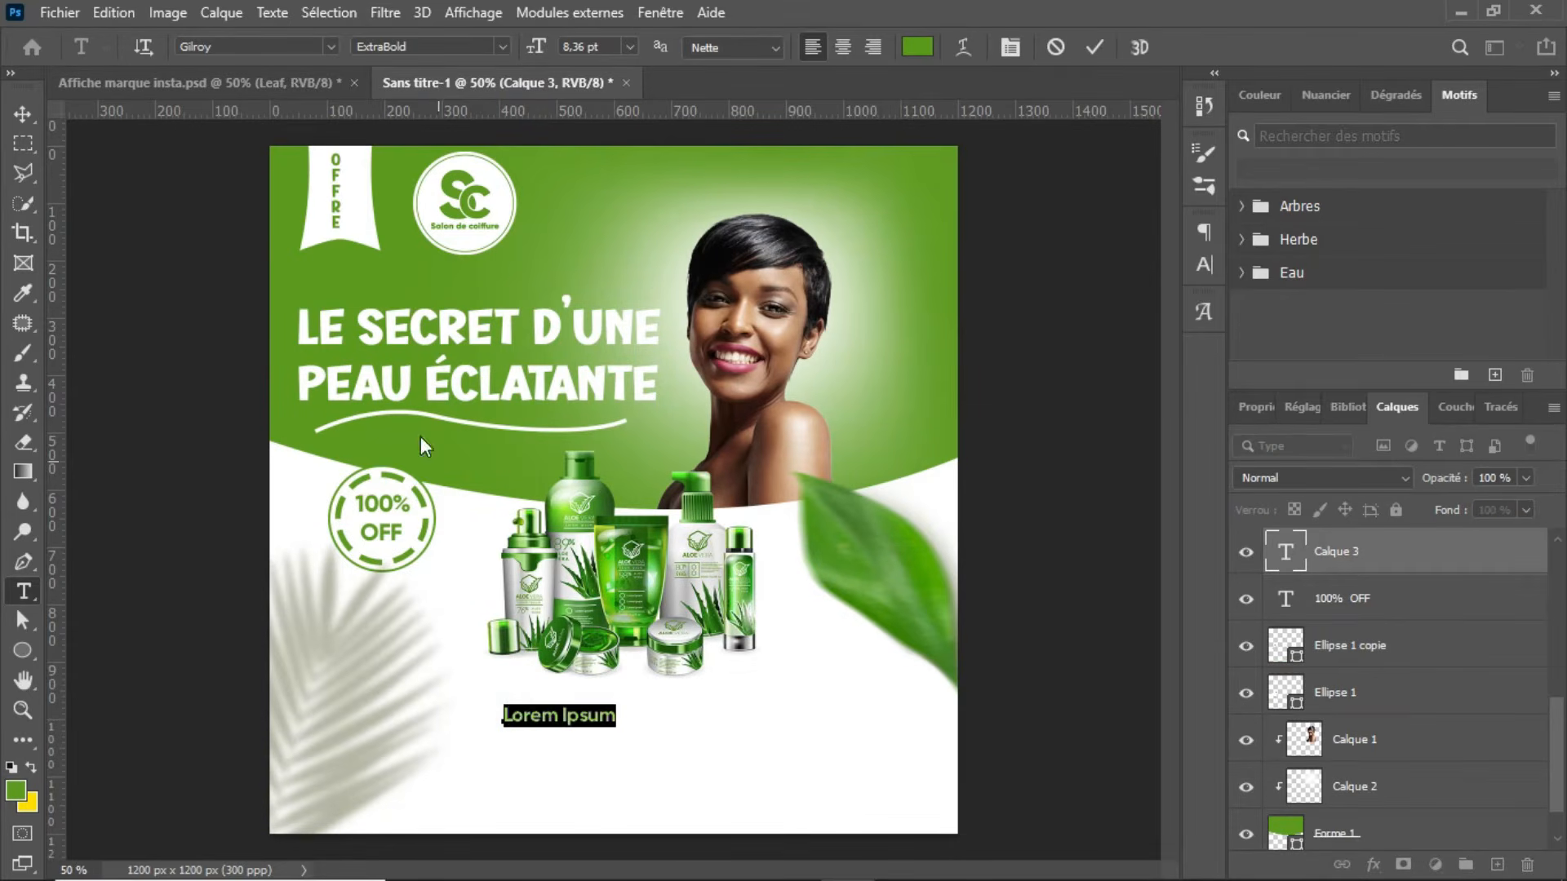
Step: Replace the placeholder with the reference poster's tagline "Essayez nos différentes gammes de produits cosmétiques pour la peau", keeping its Gilroy Light style
click(271, 88)
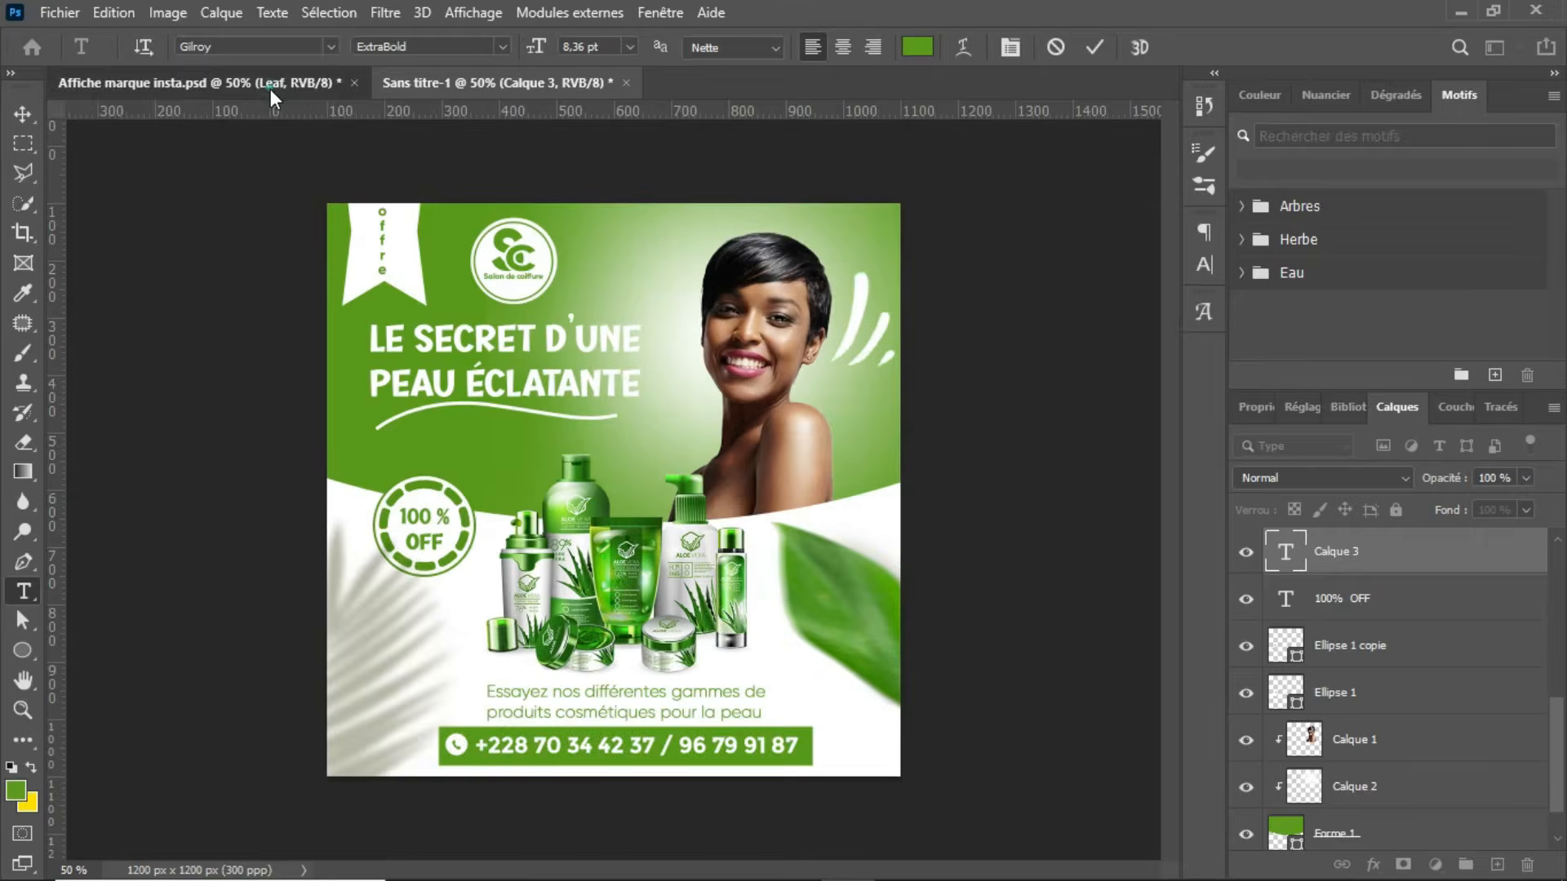
click(620, 713)
key(ctrl+a)
key(ctrl+c)
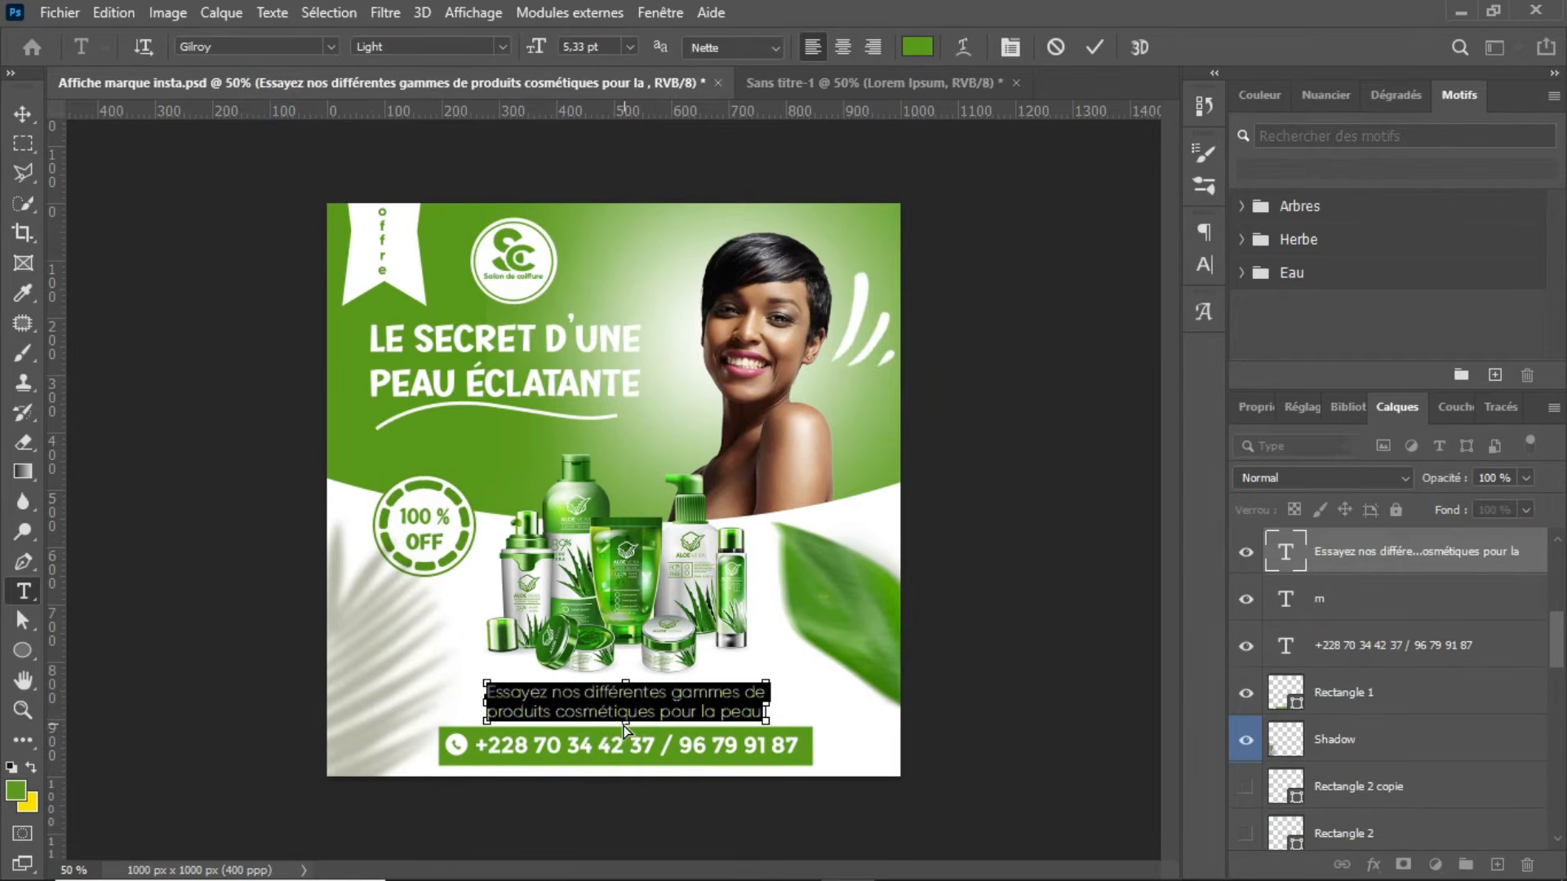
click(1084, 47)
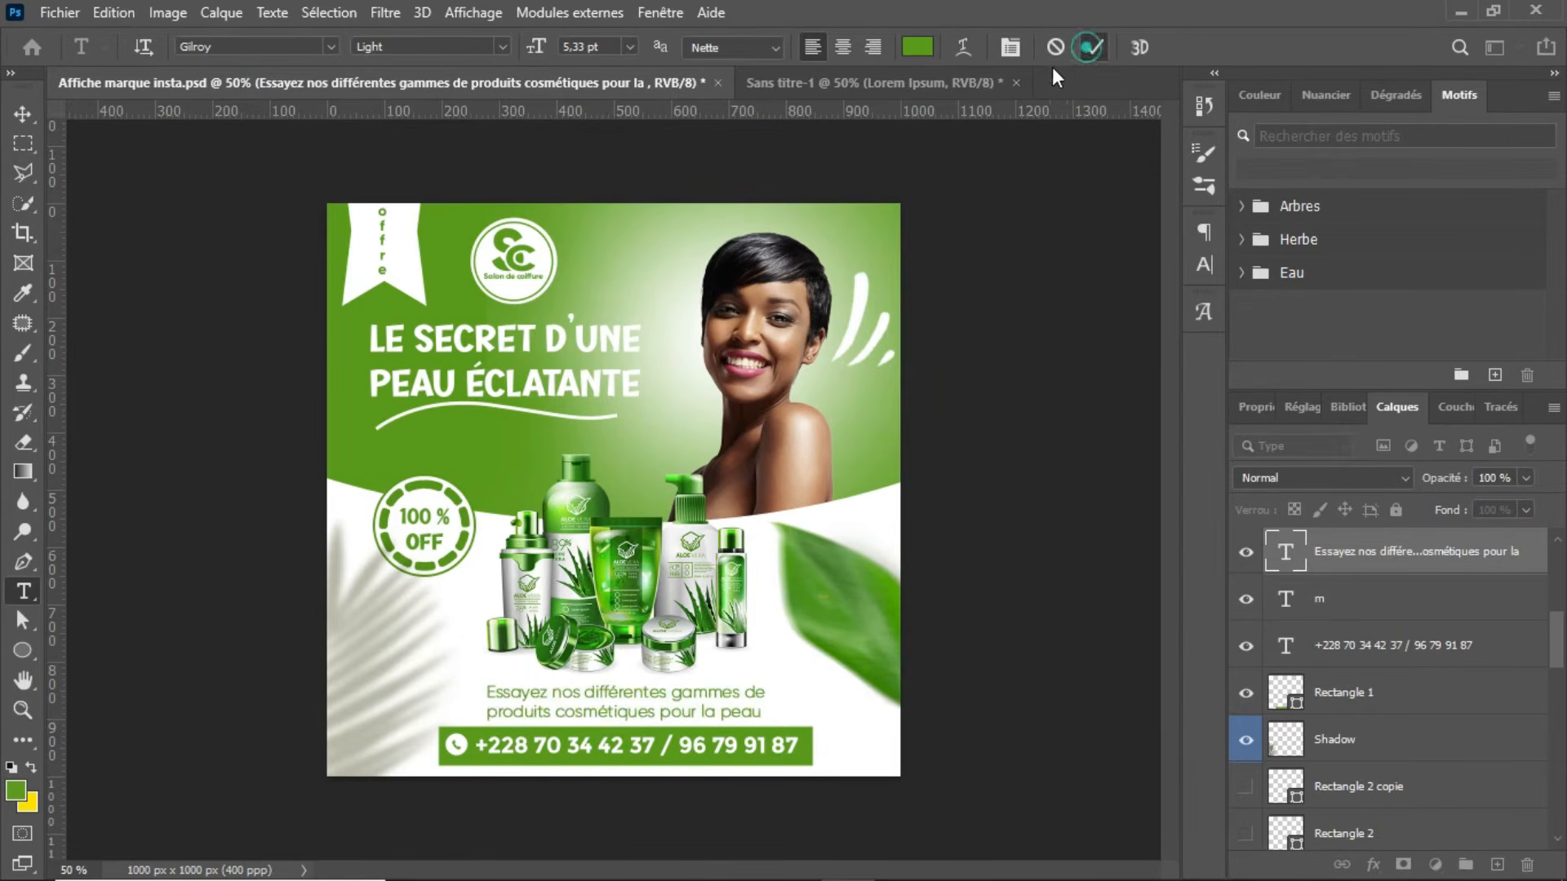
click(951, 80)
click(551, 734)
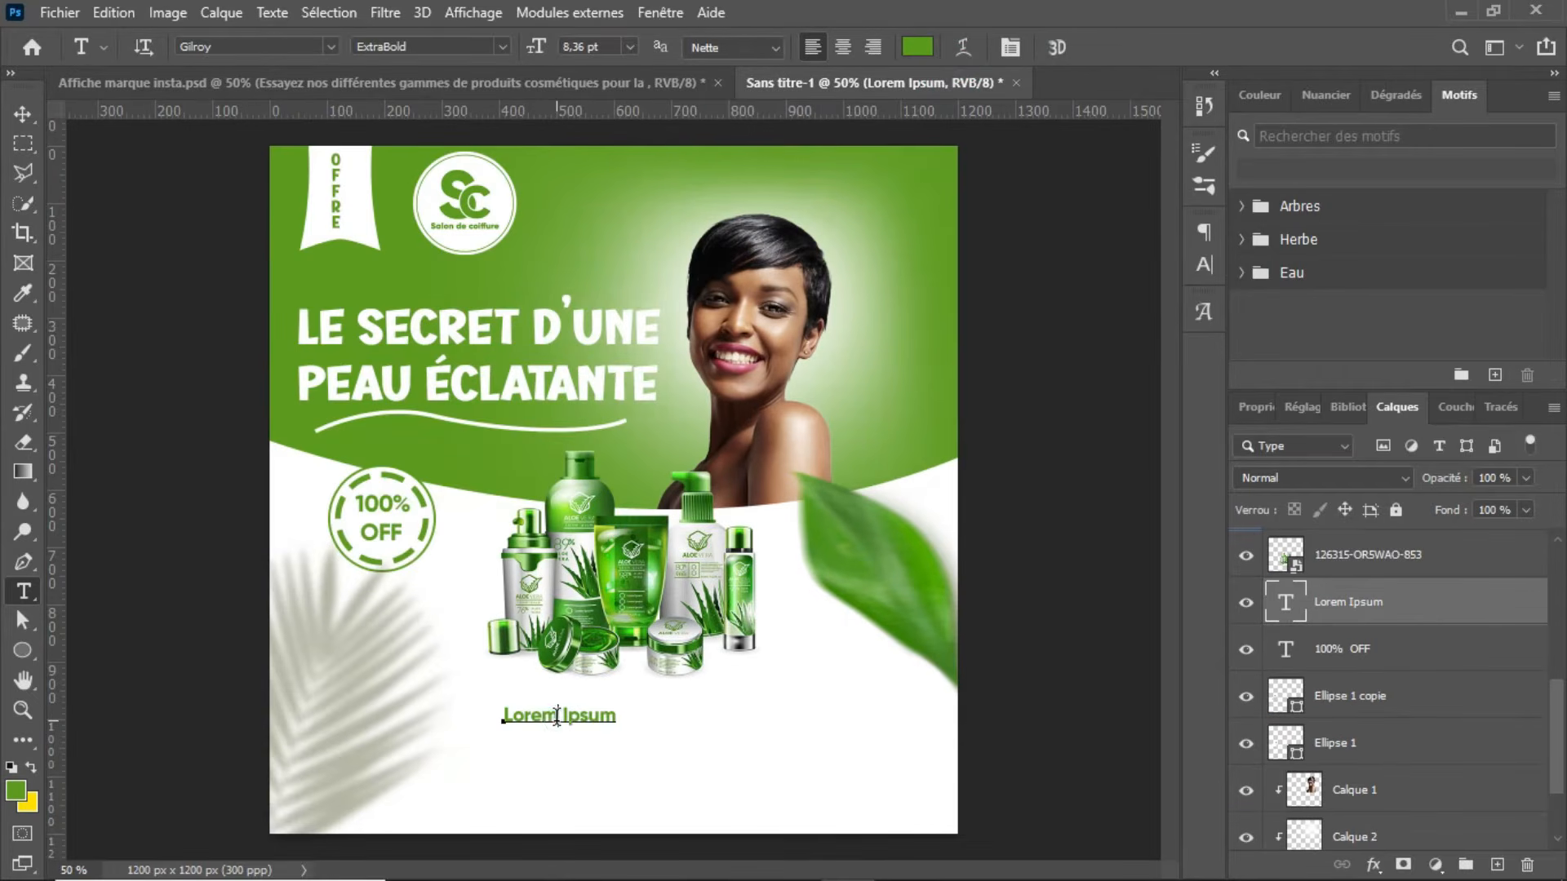
key(ctrl+a)
key(ctrl+v)
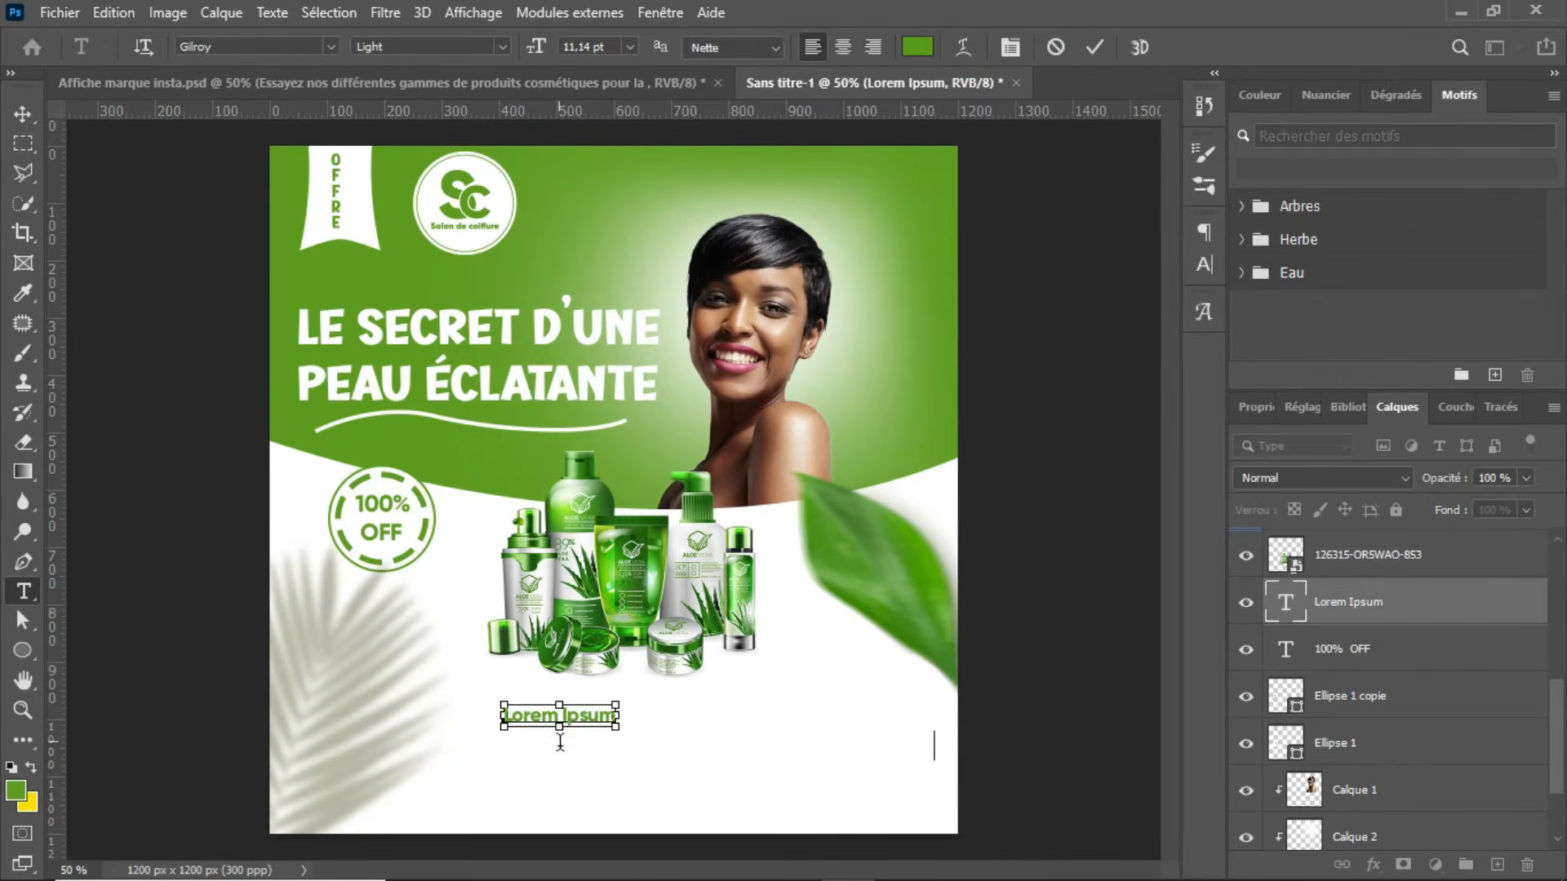
click(1094, 48)
Step: Scale the tagline down slightly and position it beneath the products, near the horizontal centre of the poster
key(v)
key(Left)
key(Left)
key(Left)
key(Left)
key(Left)
key(Left)
key(Left)
key(Left)
key(Left)
key(Left)
key(Left)
key(Left)
key(Left)
key(Left)
key(Left)
key(Left)
key(Left)
key(Left)
key(Left)
key(Left)
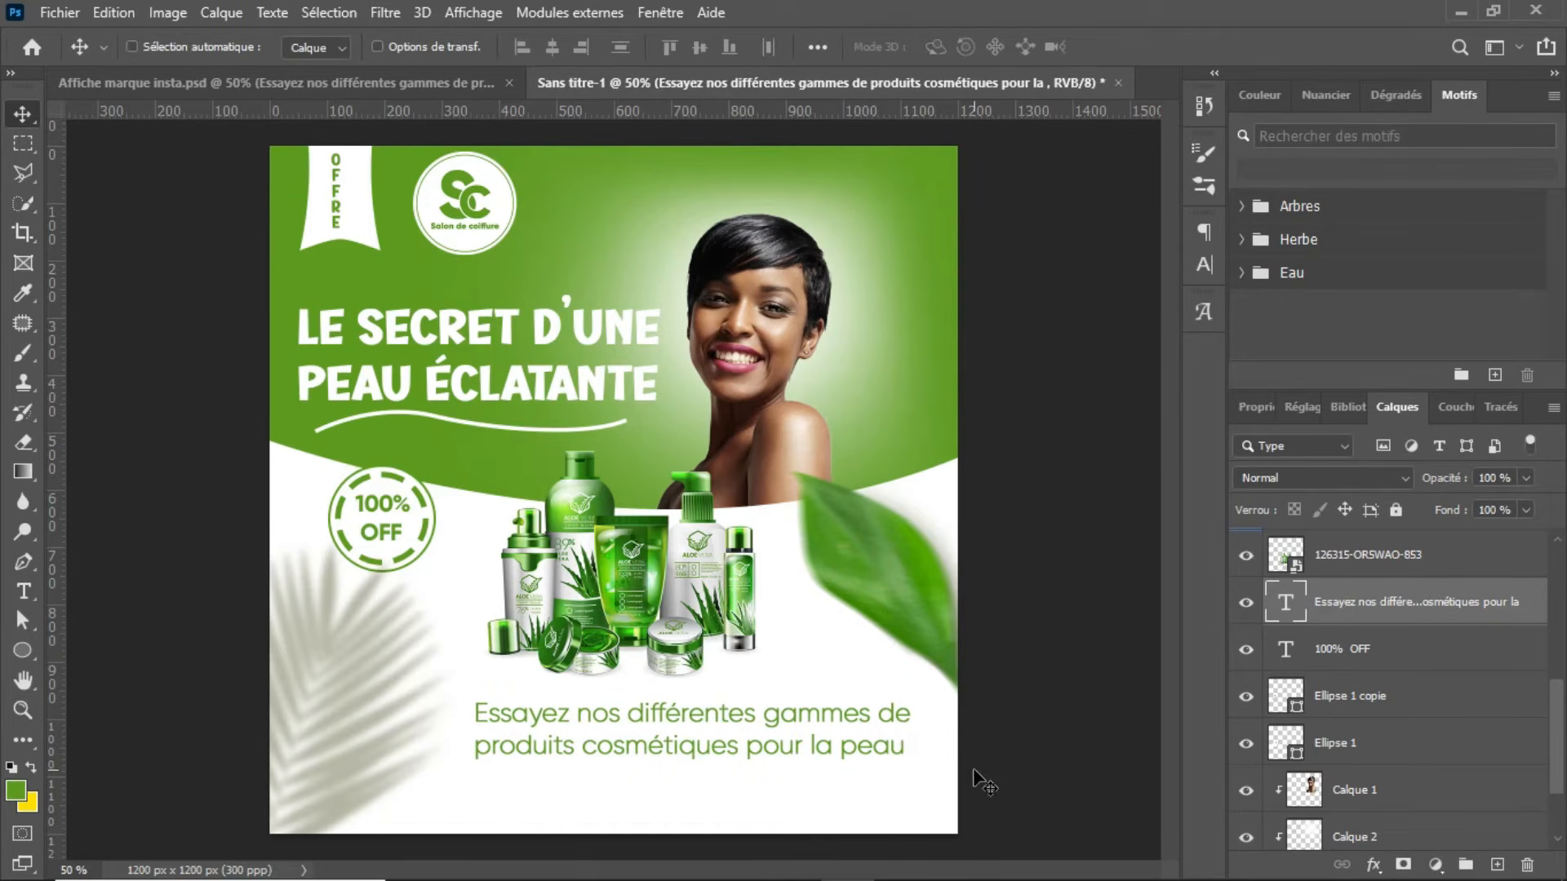
key(ctrl+t)
drag(815, 717, 751, 718)
drag(839, 749, 786, 718)
key(Return)
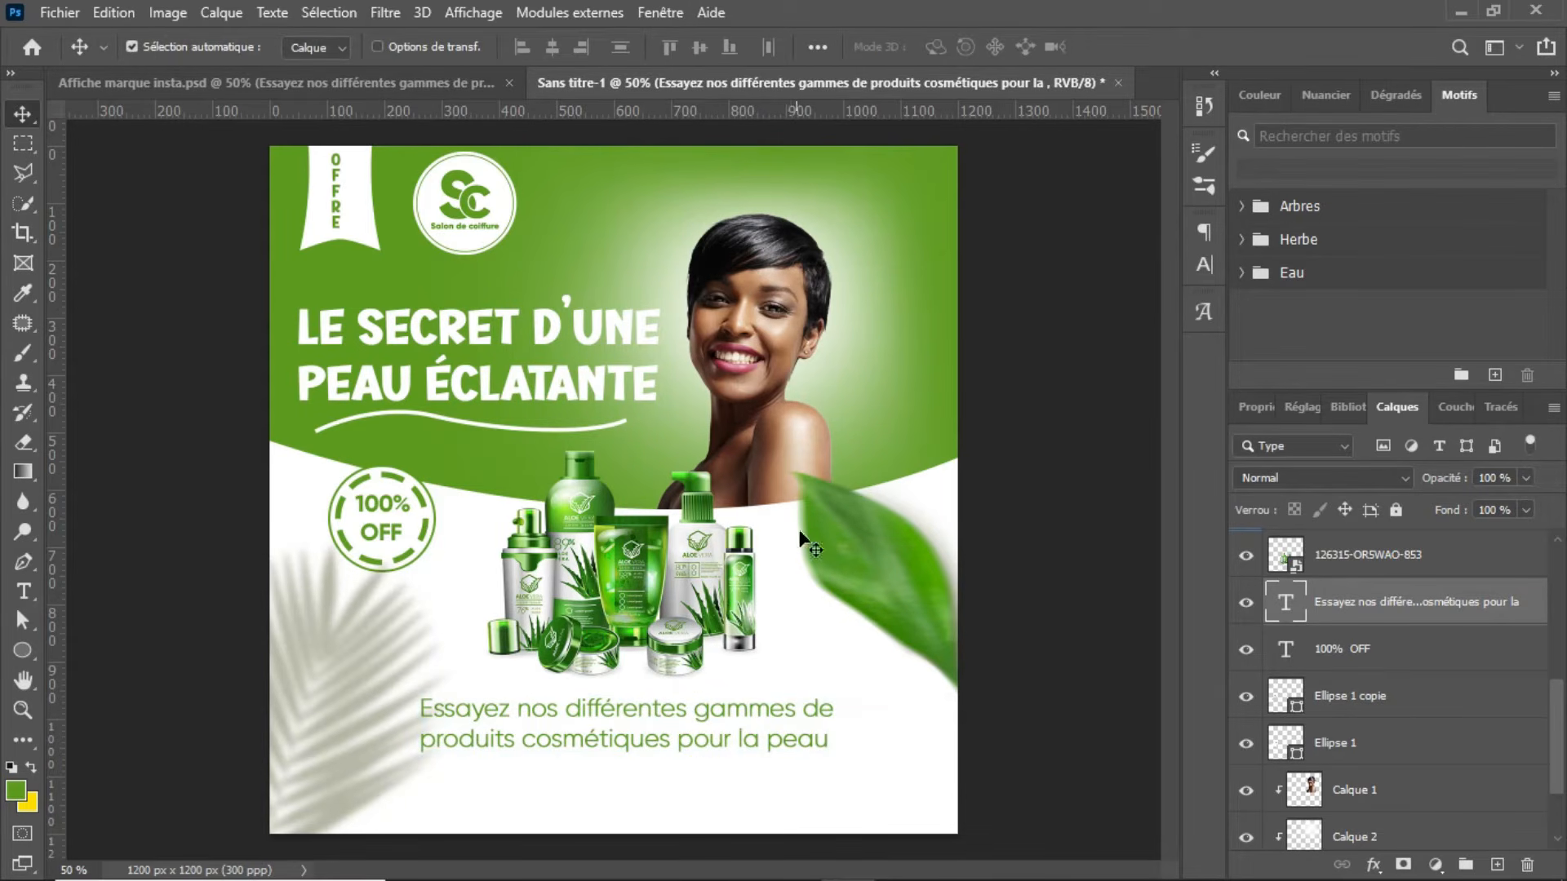
Step: Copy the green contact bar Rectangle 1 from the reference poster into Sans titre-1 and place it below the tagline
click(302, 88)
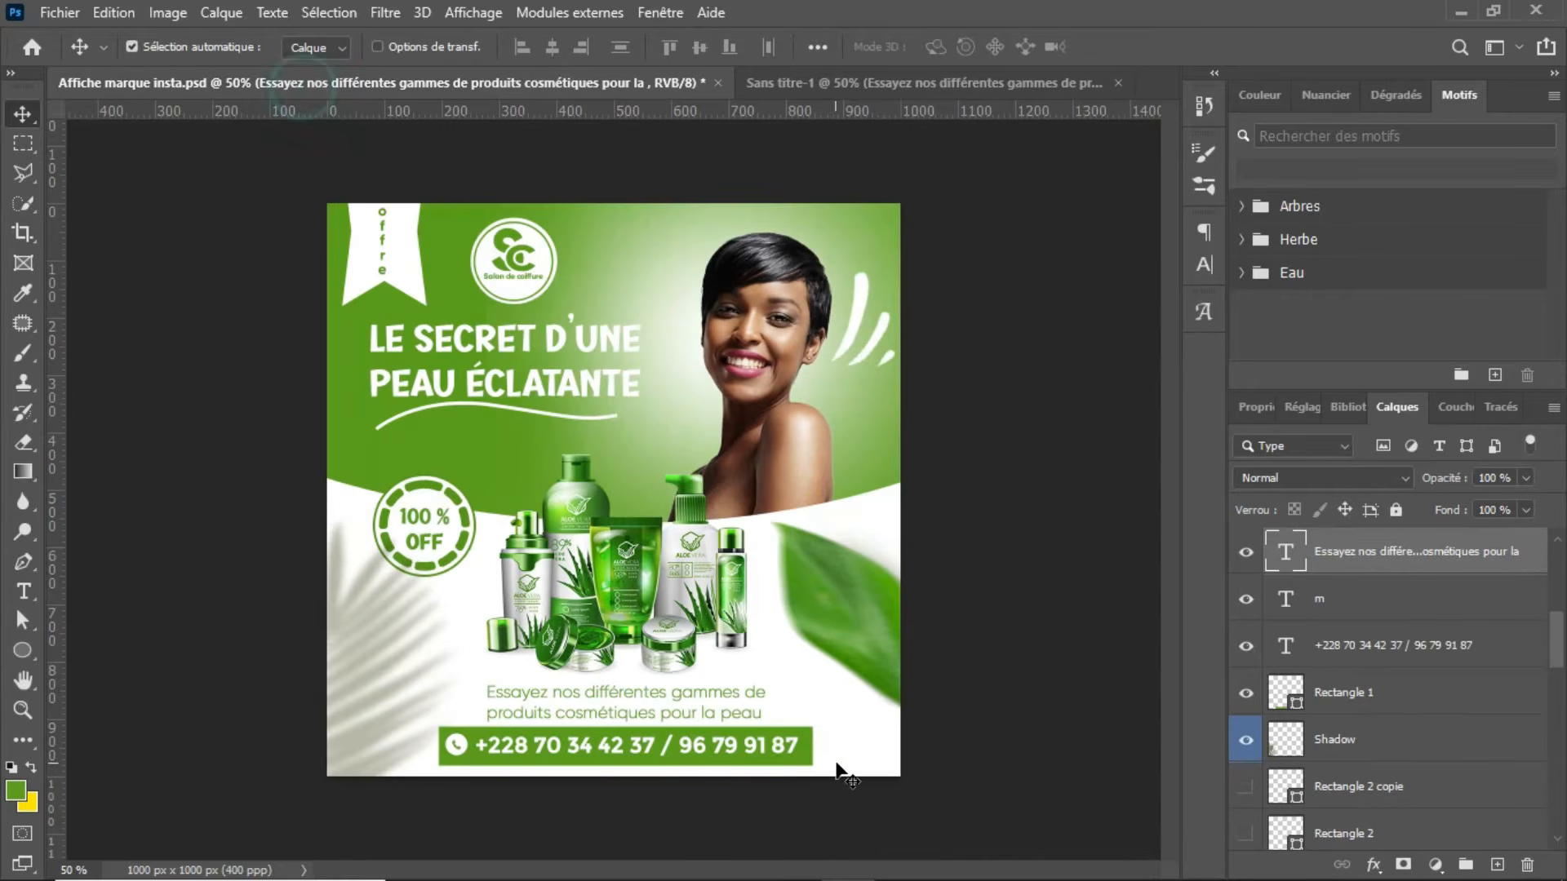
click(807, 762)
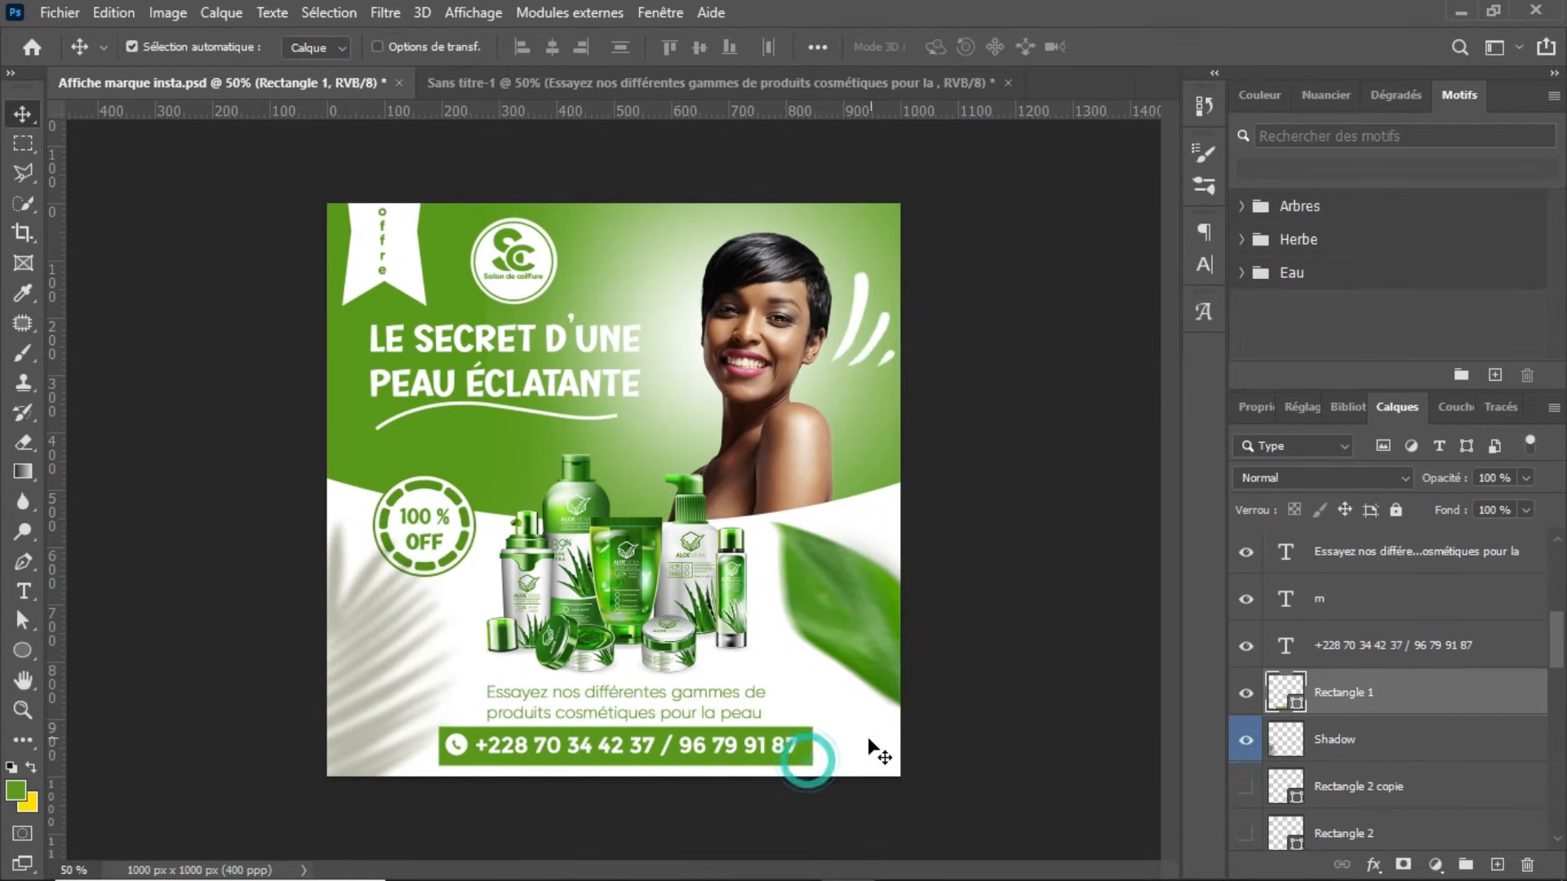
drag(810, 769, 810, 86)
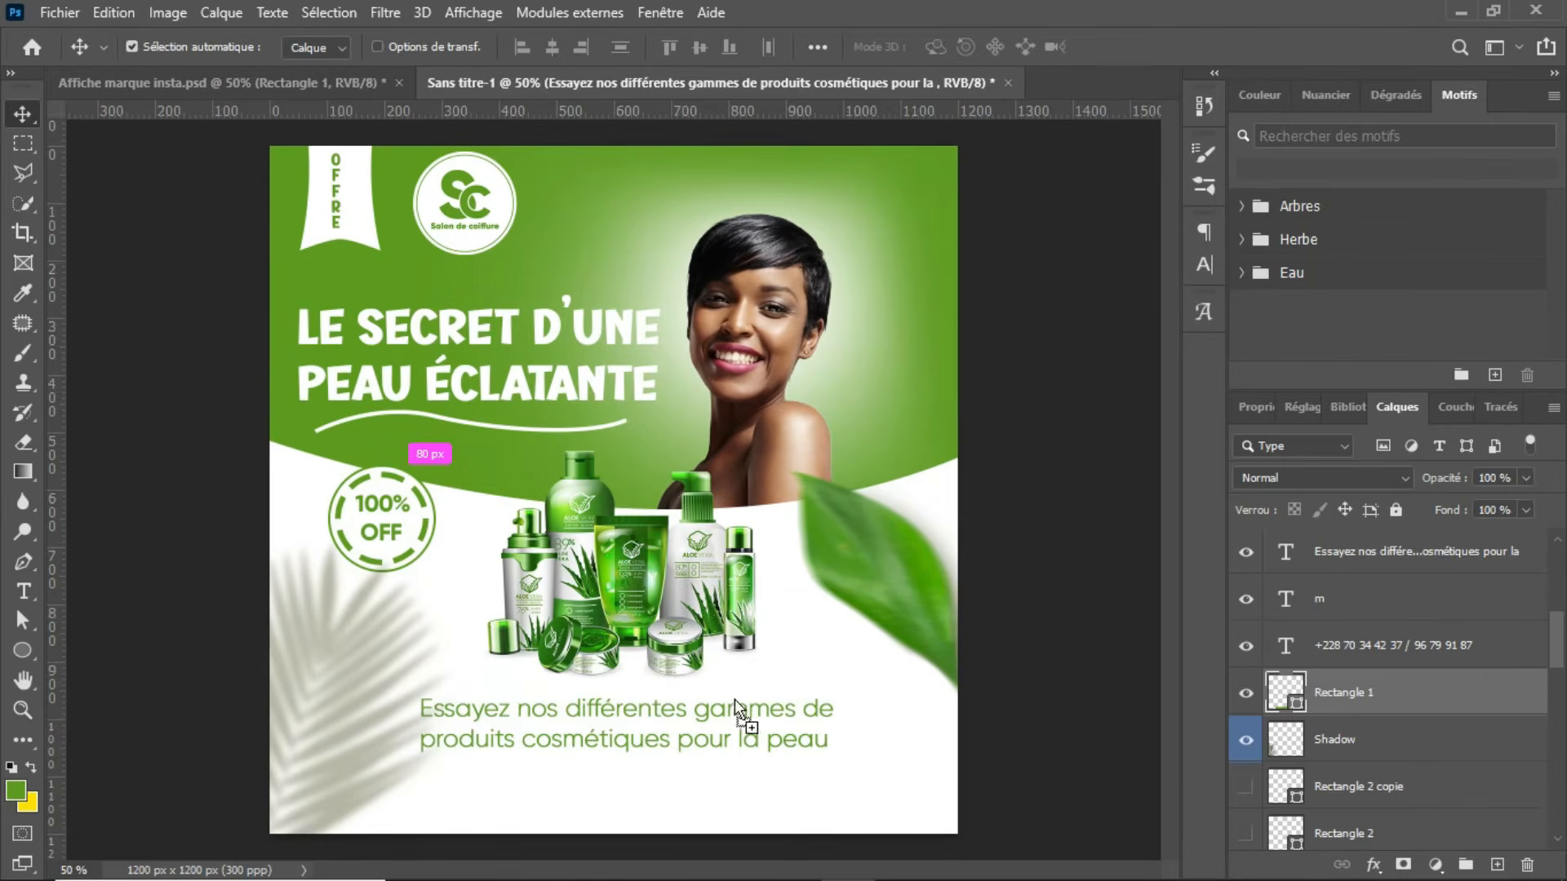
drag(739, 767, 606, 800)
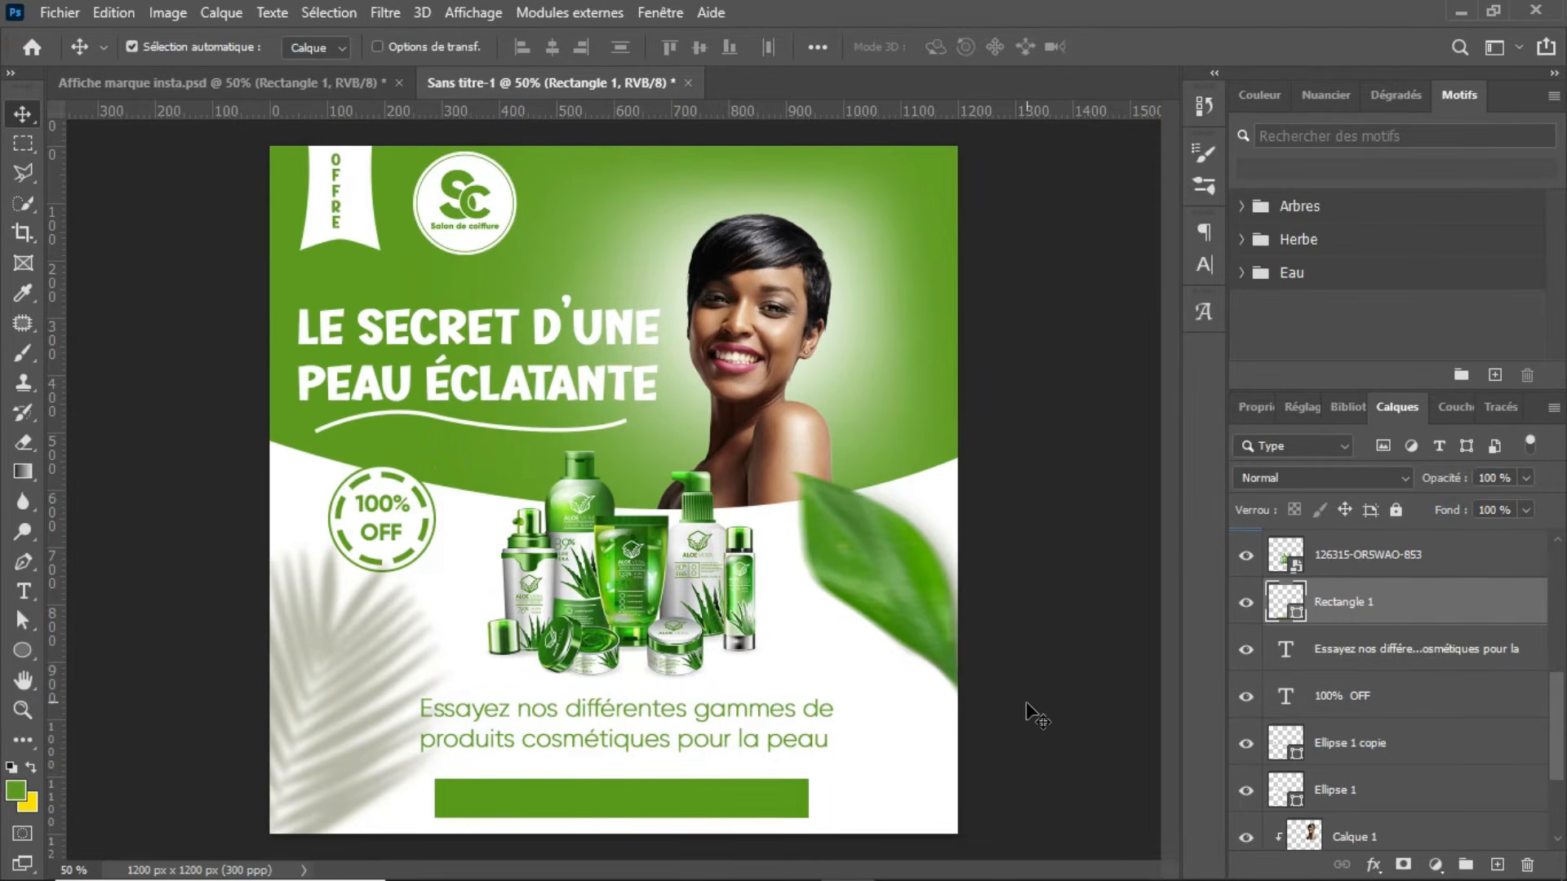
Step: Check the contact bar in the reference poster, add a layer above Rectangle 1 in Sans titre-1, and set the text colour to white (ffffff)
click(264, 85)
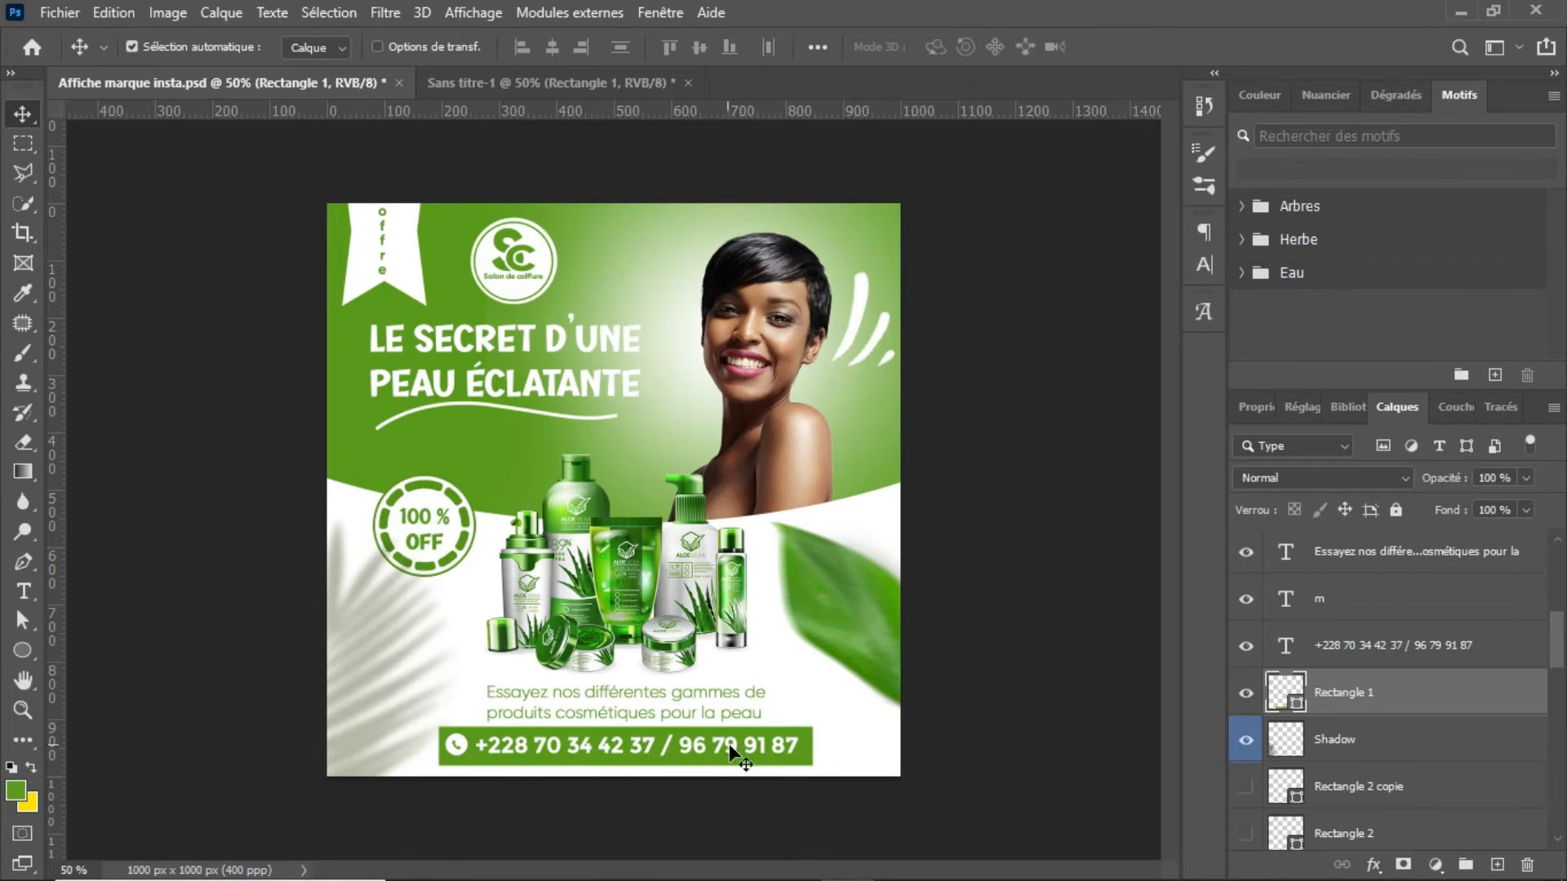
click(559, 82)
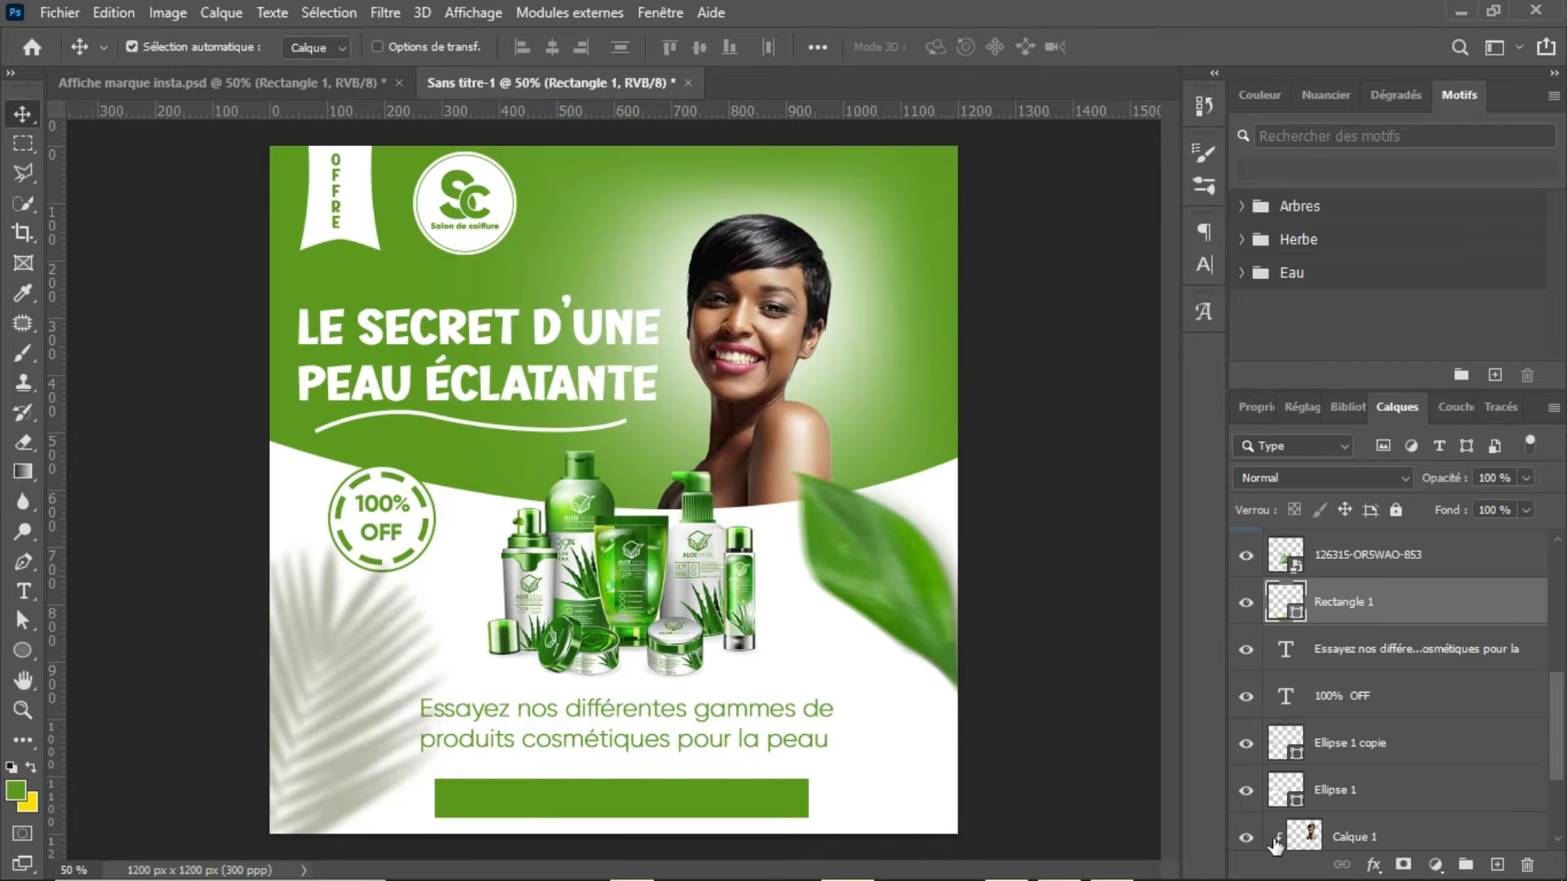
click(1497, 864)
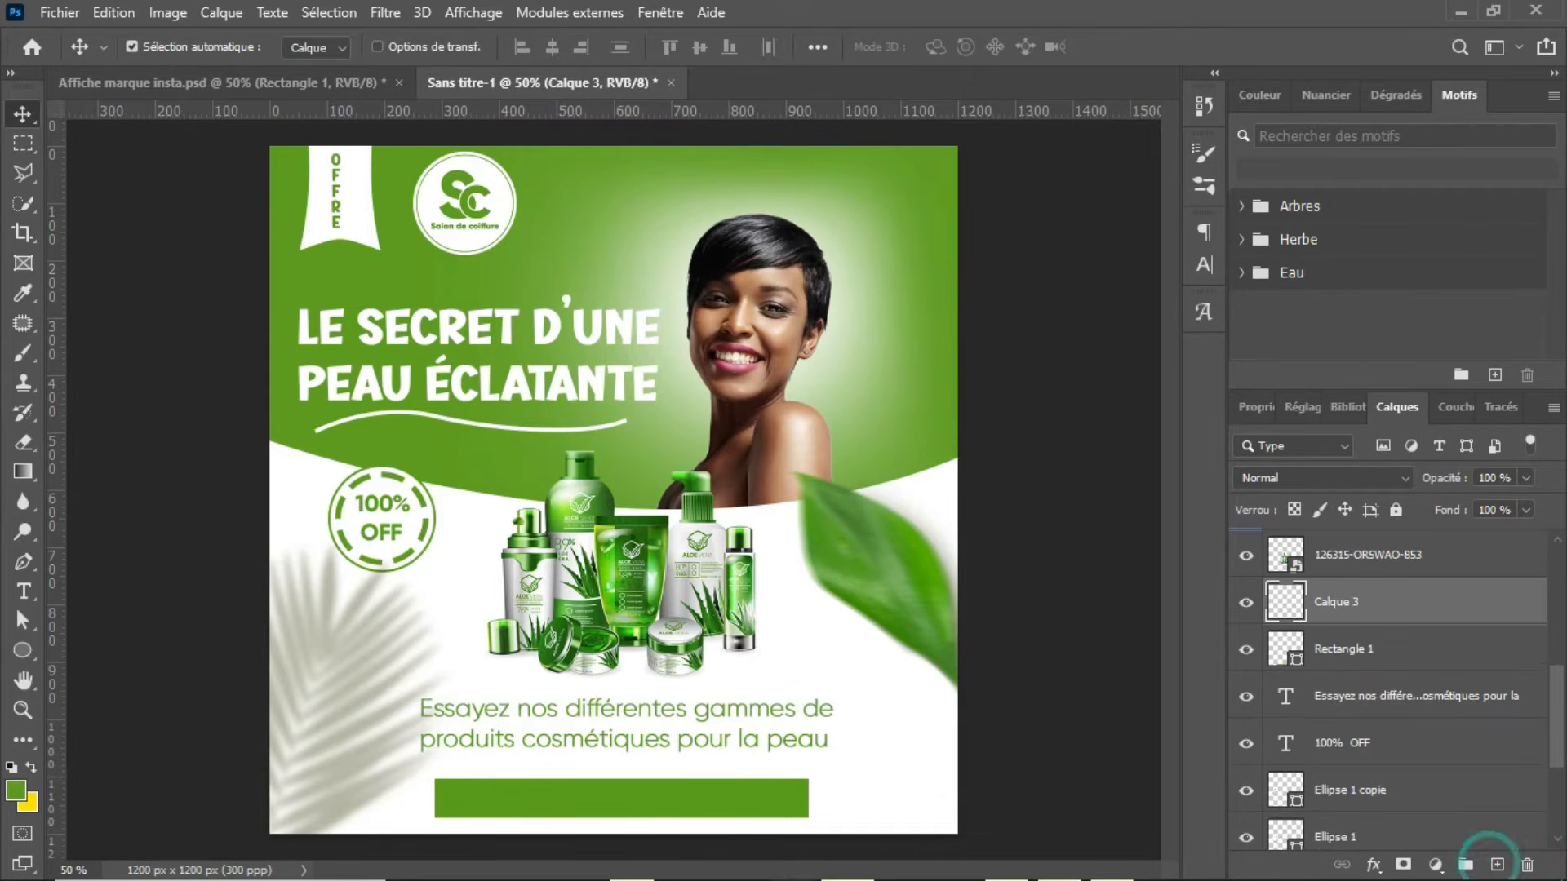
key(t)
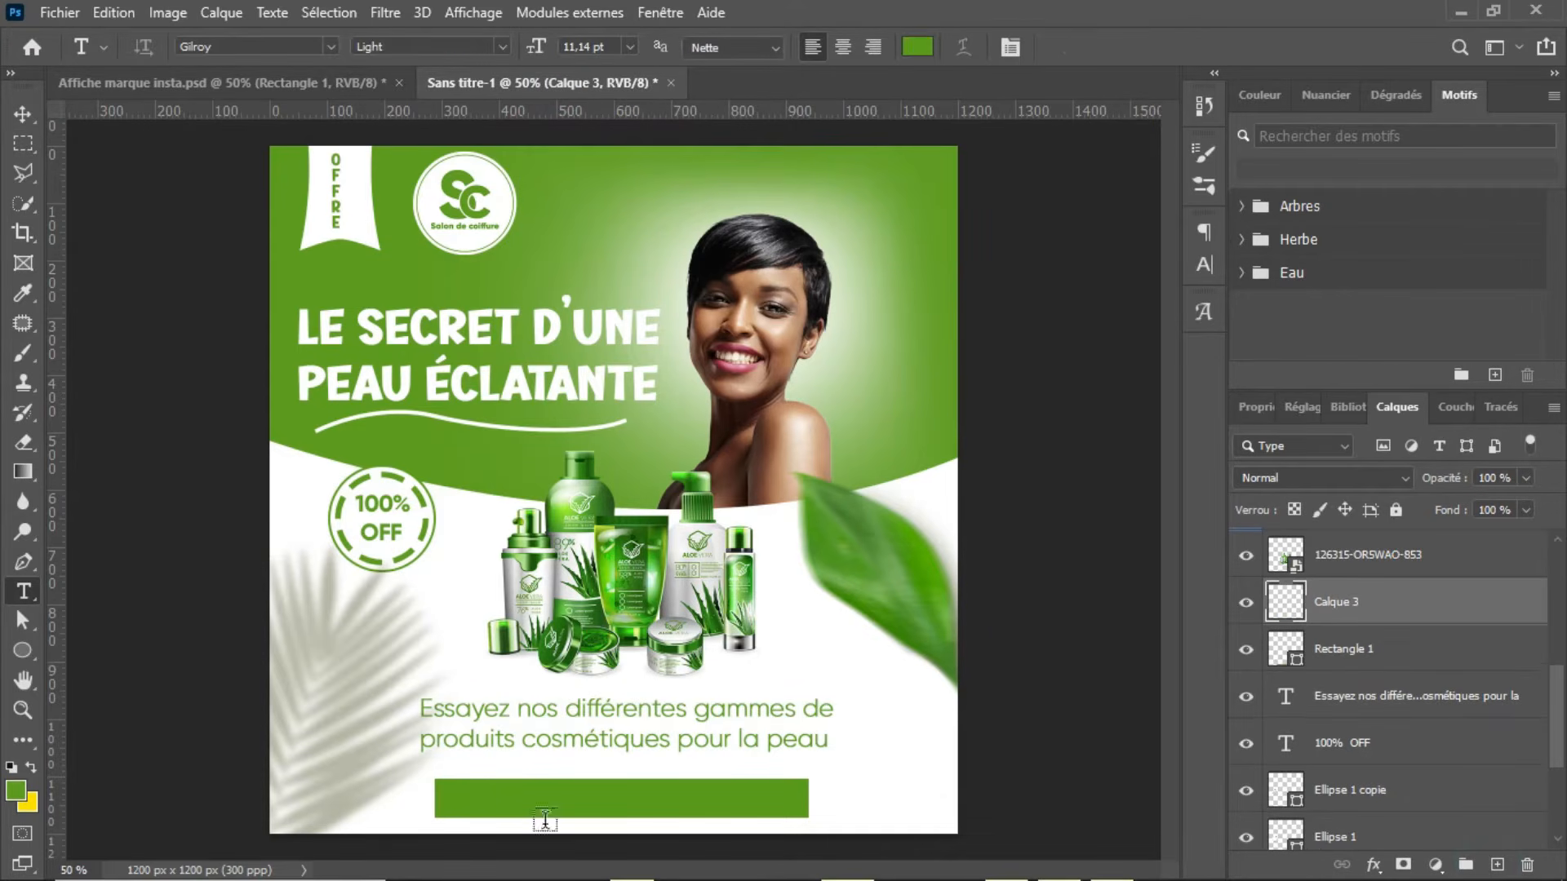
click(916, 47)
click(857, 803)
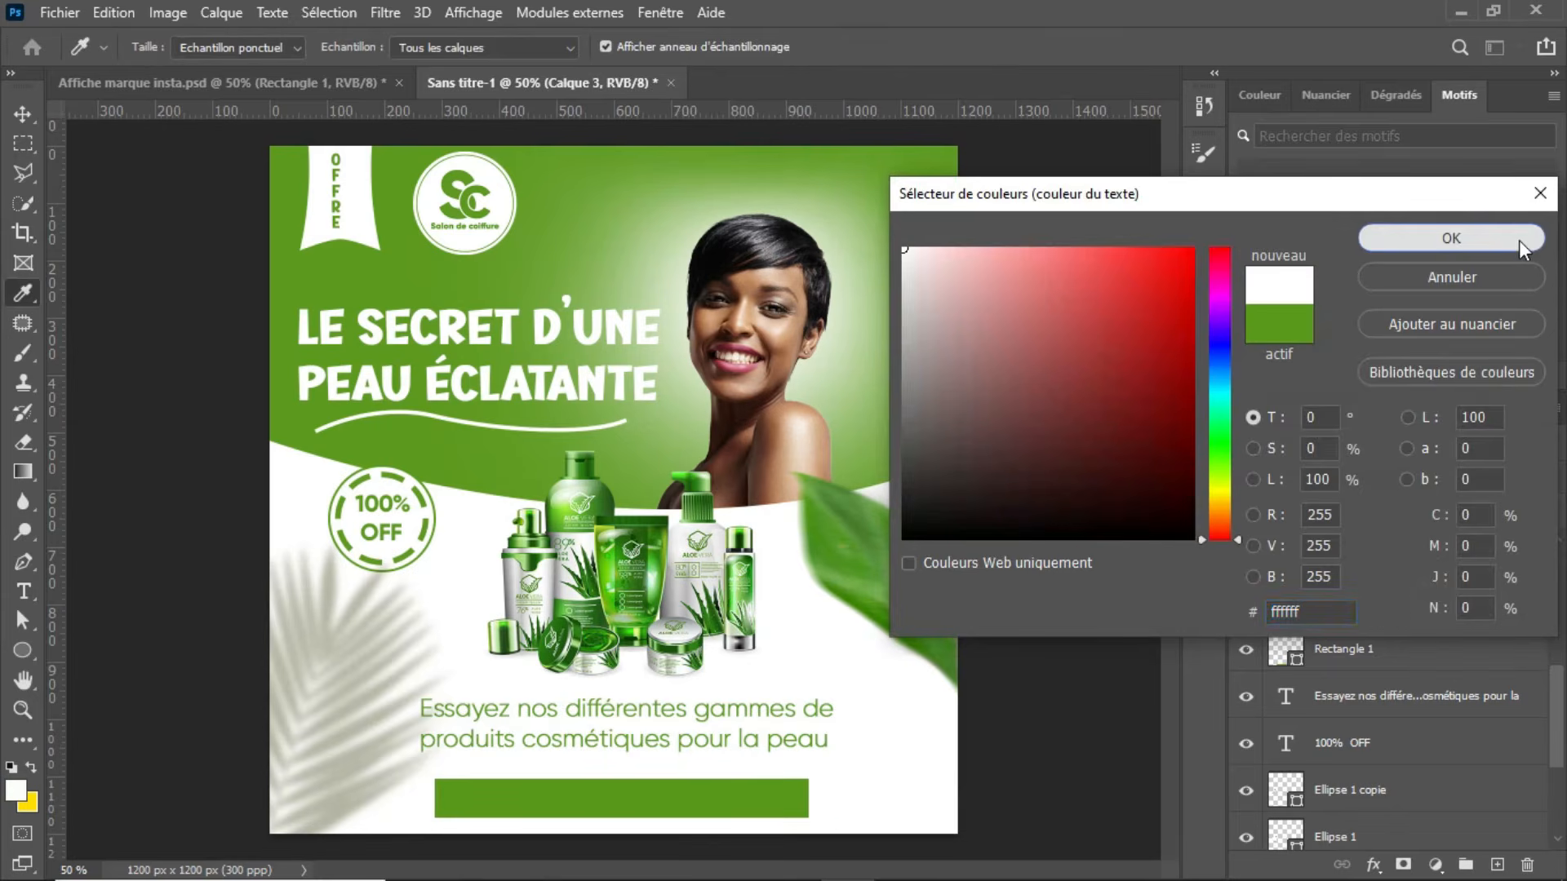
click(1522, 243)
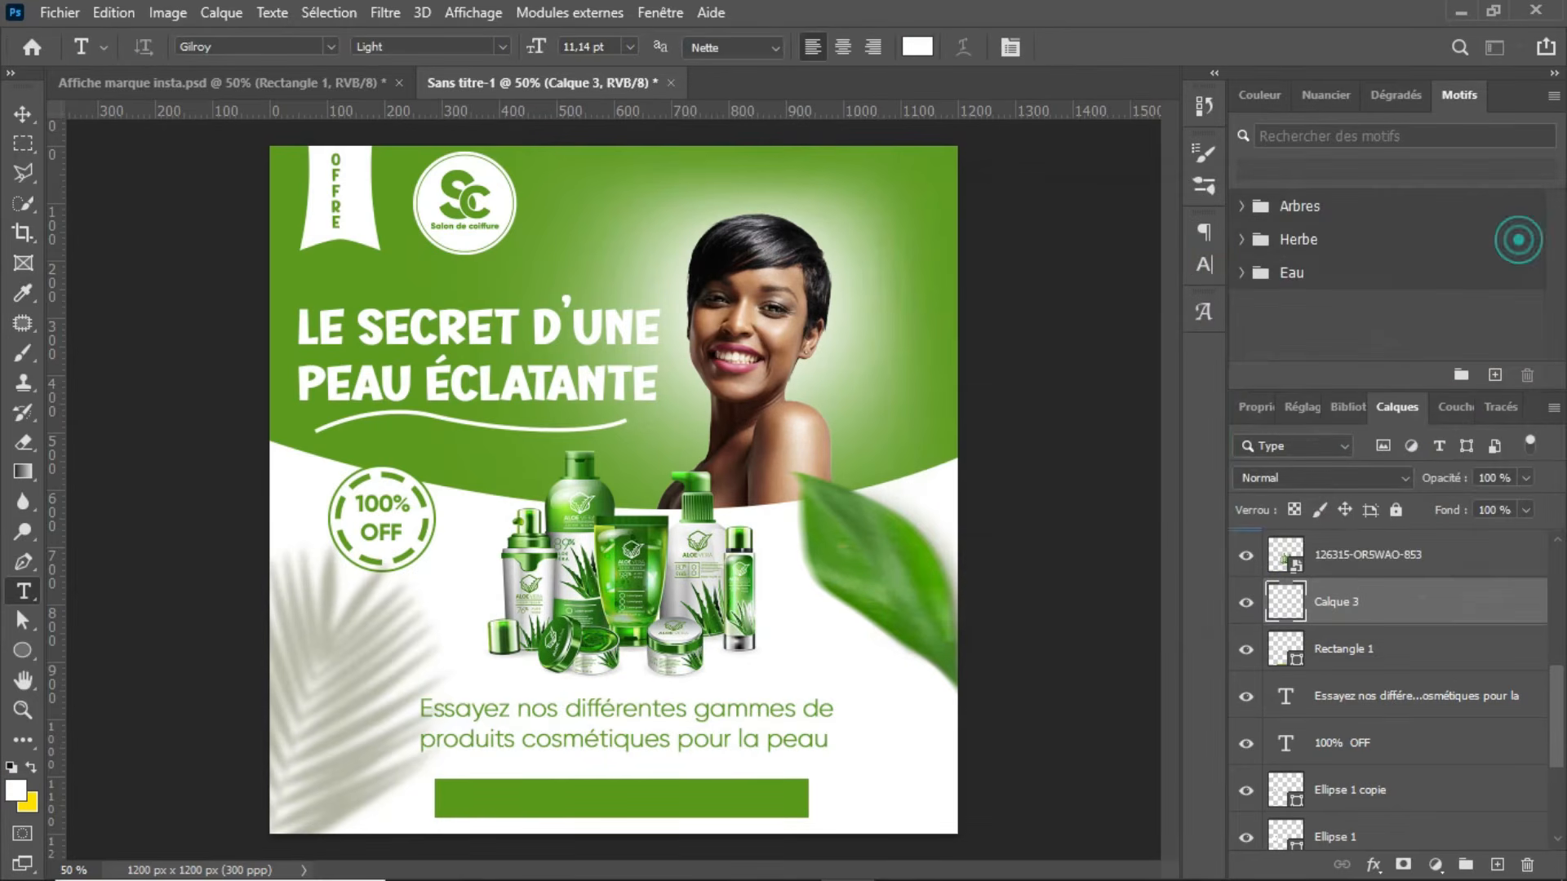
Step: Enter the two contact phone numbers, separated by a slash, as a white Gilroy Light text line on the green bar
click(485, 798)
key(BackSpace)
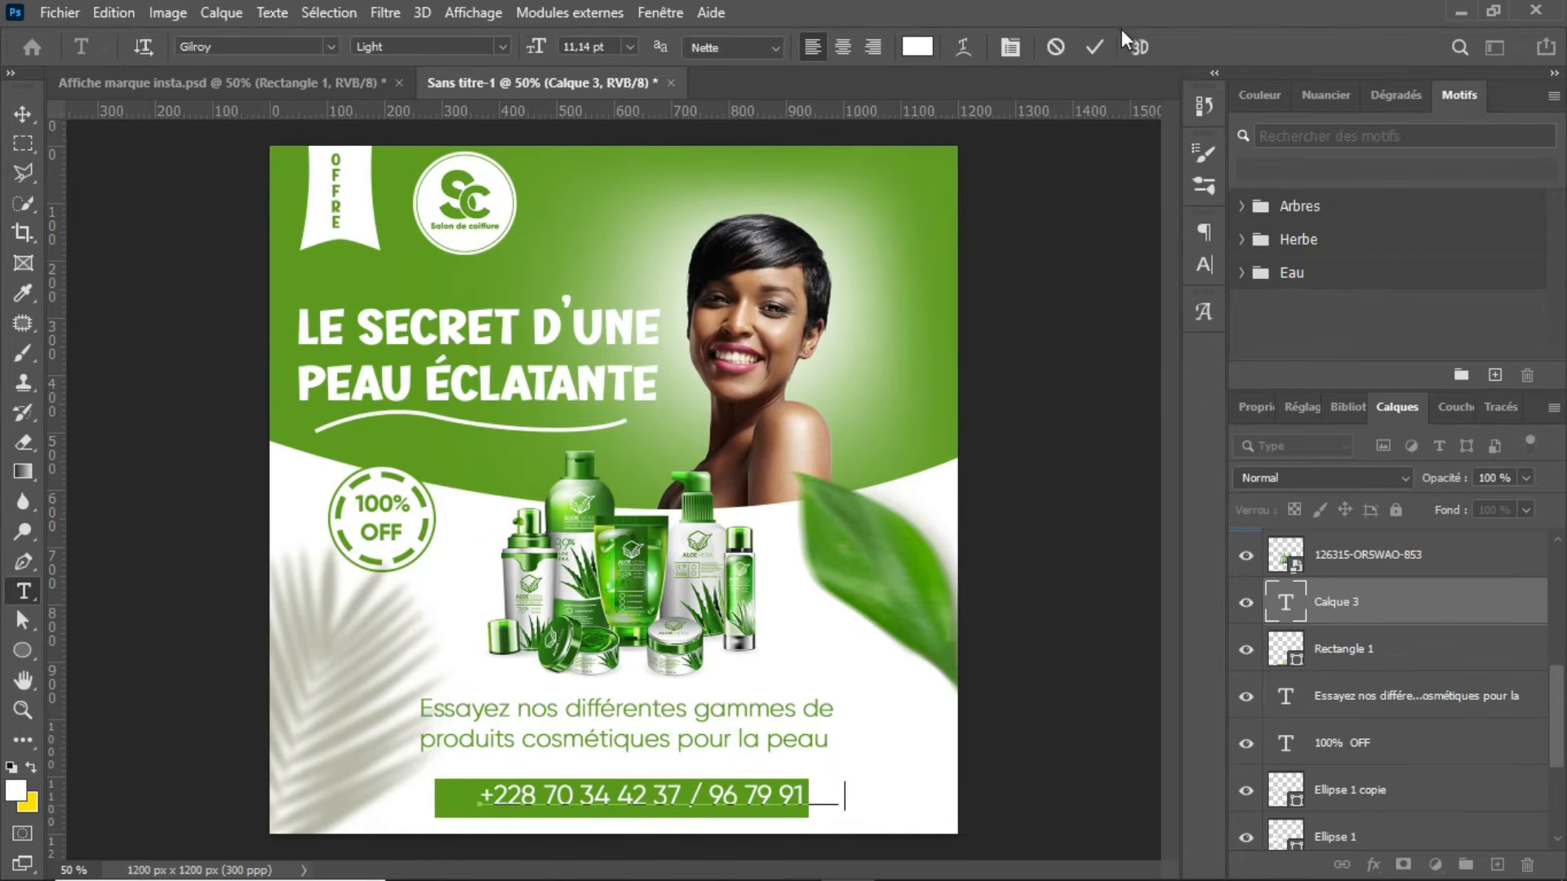
click(1093, 47)
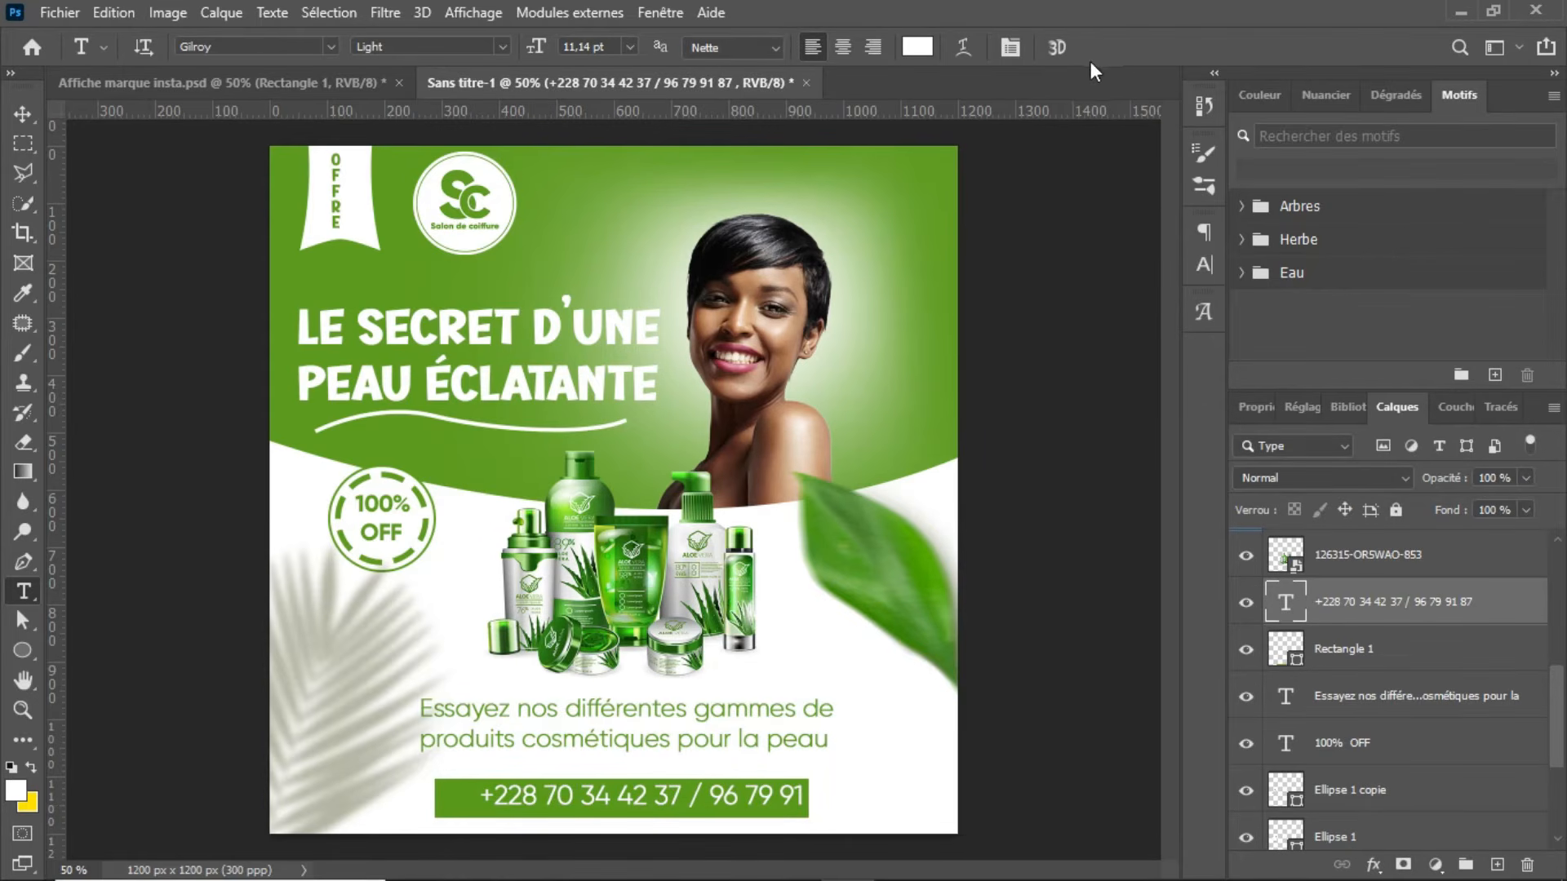
Step: Scale the phone number text down to about 9.99 pt and position it inside the green bar, leaving room for an icon before it
key(ctrl+t)
drag(843, 809, 808, 818)
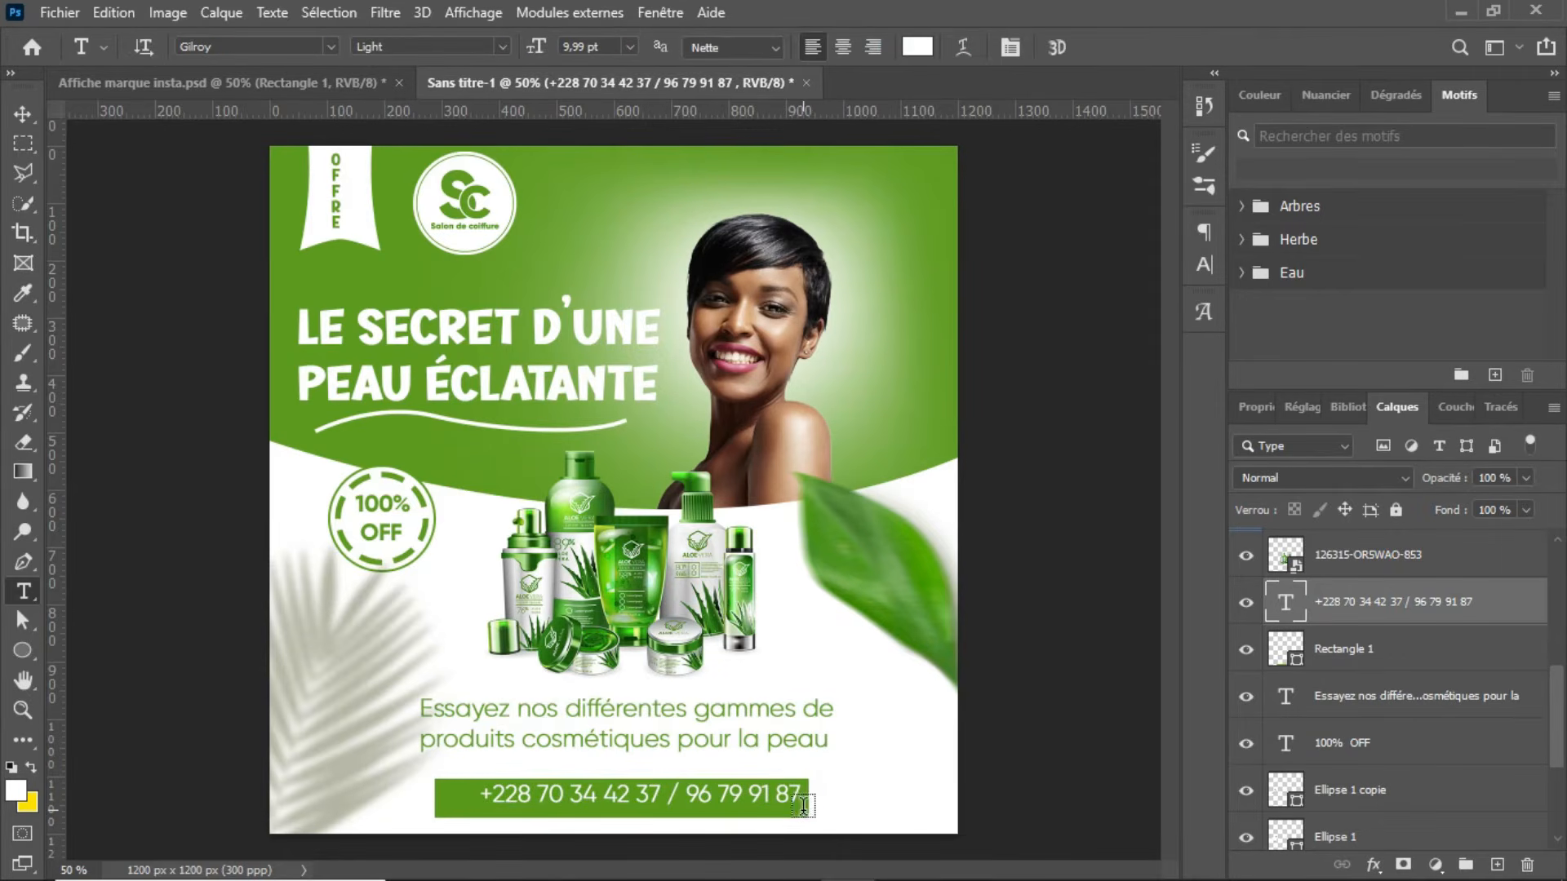
key(Return)
key(Left)
key(Left)
key(Left)
key(Left)
key(Left)
key(Left)
key(Left)
key(Left)
key(Left)
key(Left)
key(Left)
key(Left)
key(Left)
key(Left)
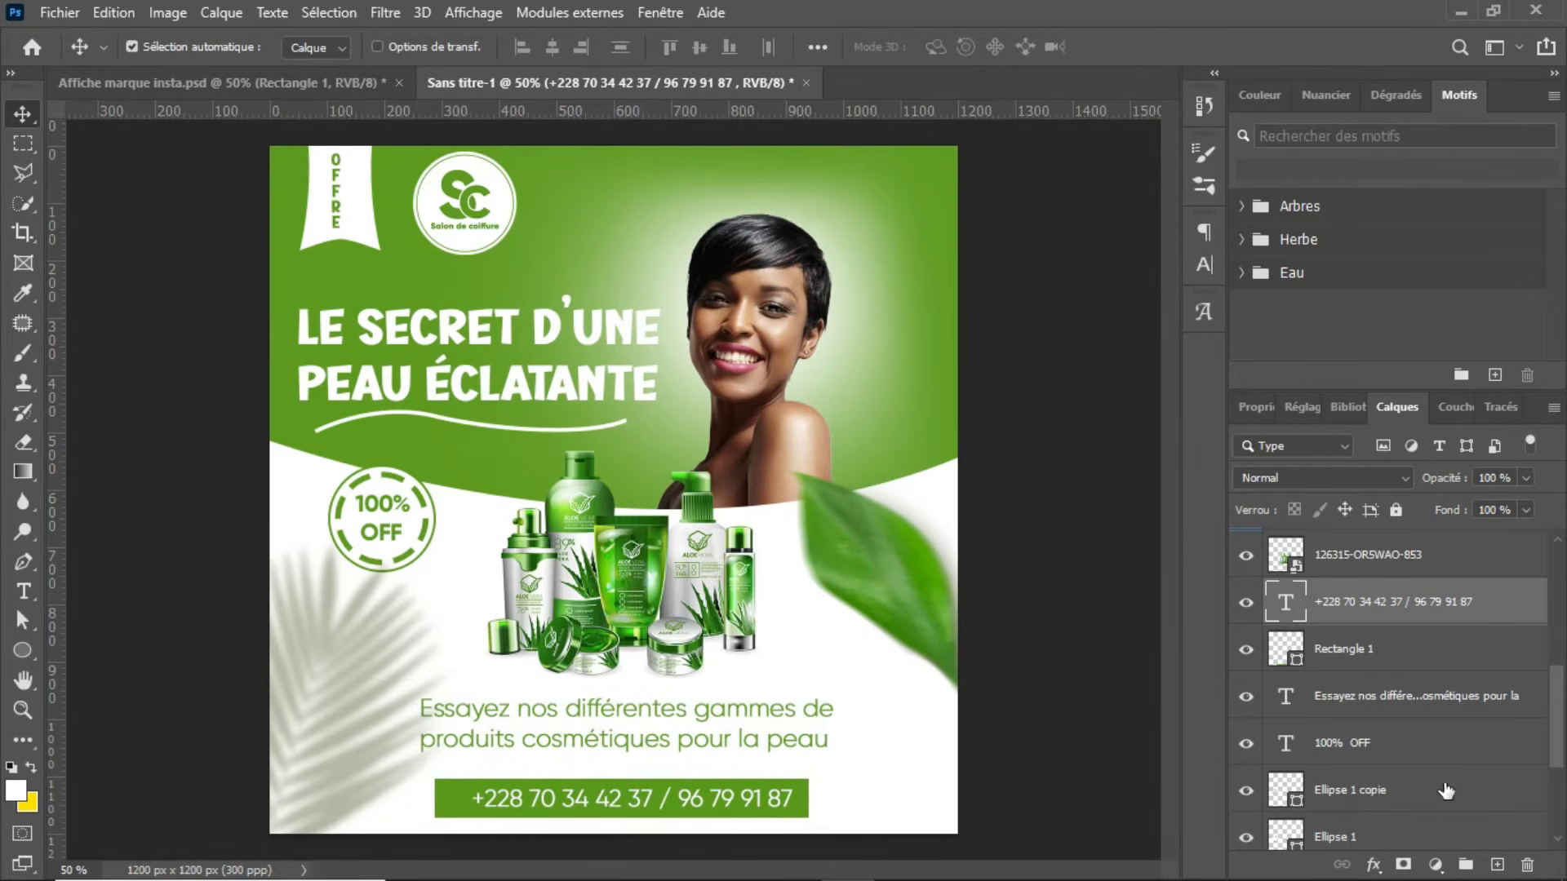
Step: Add a separate text layer "m" before the phone numbers and set its font to Social Media Circled to make a phone icon
click(1496, 864)
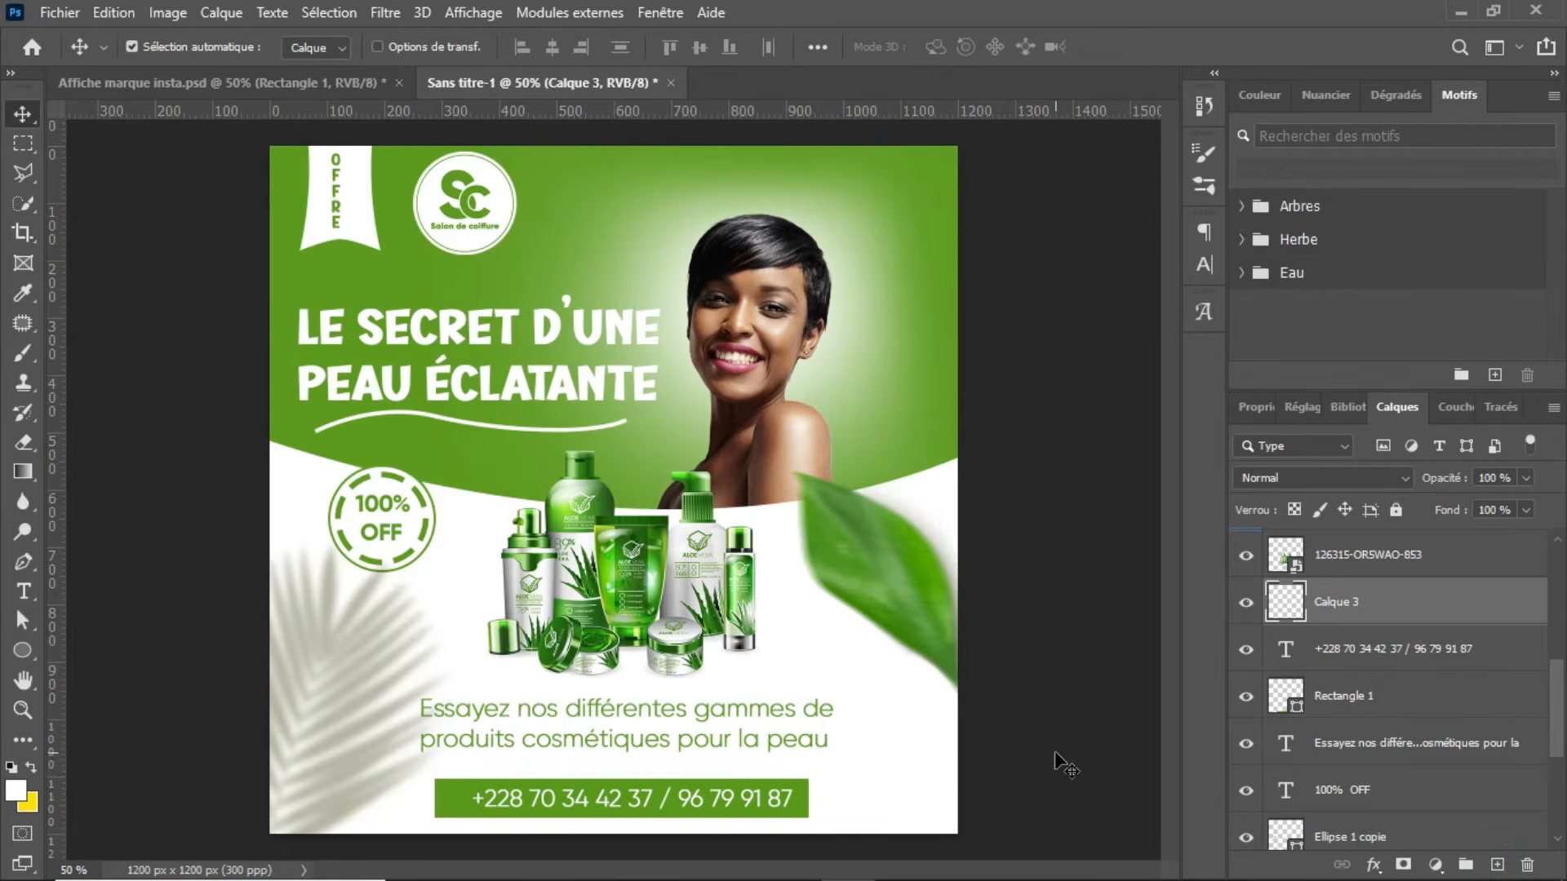
key(t)
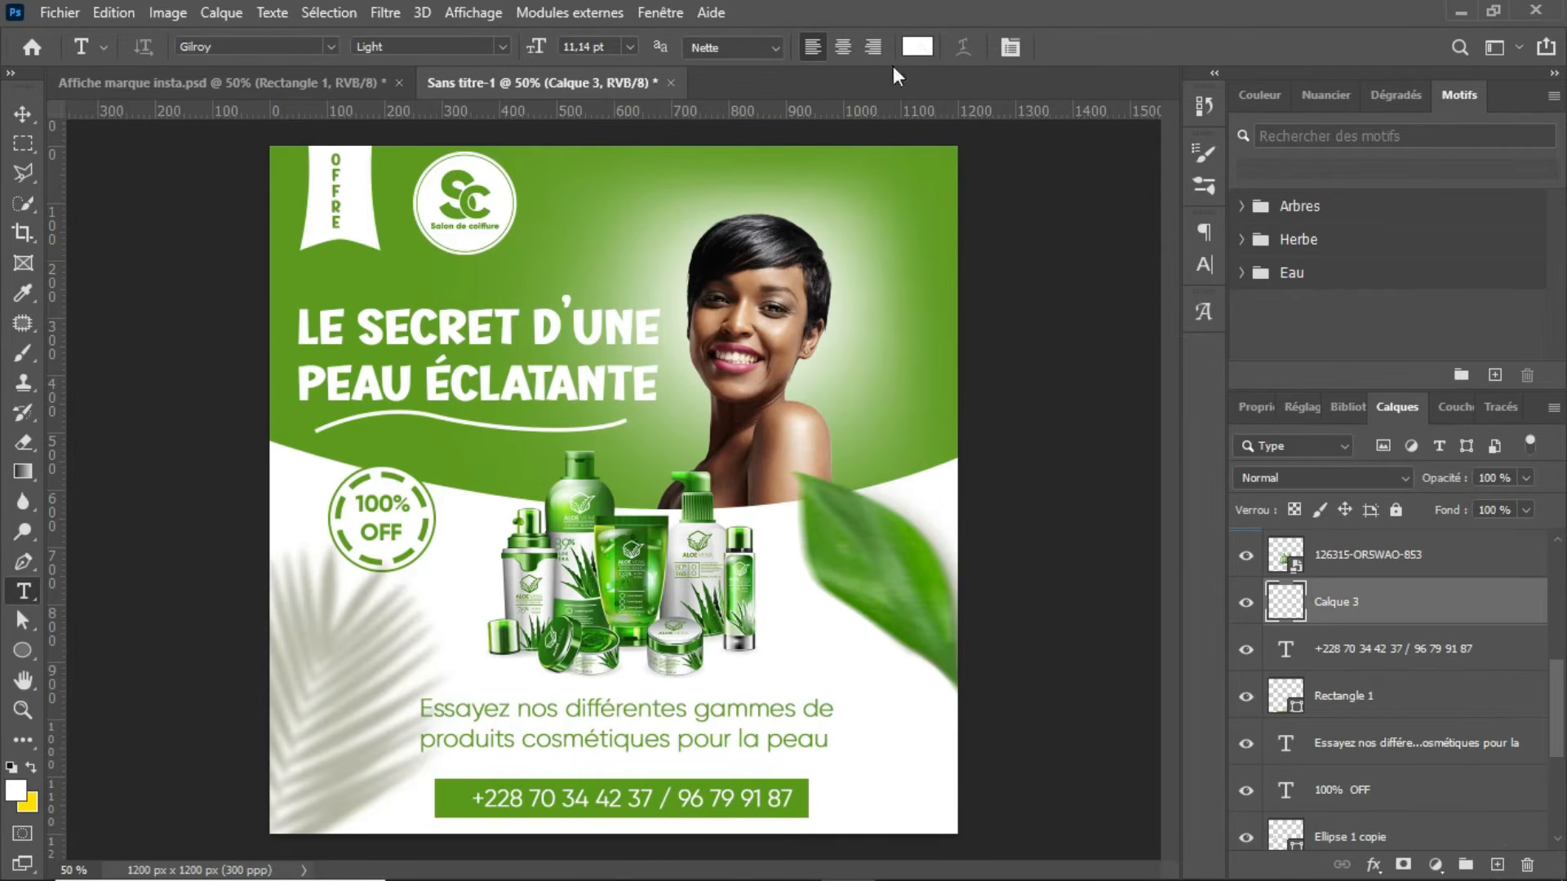
click(446, 799)
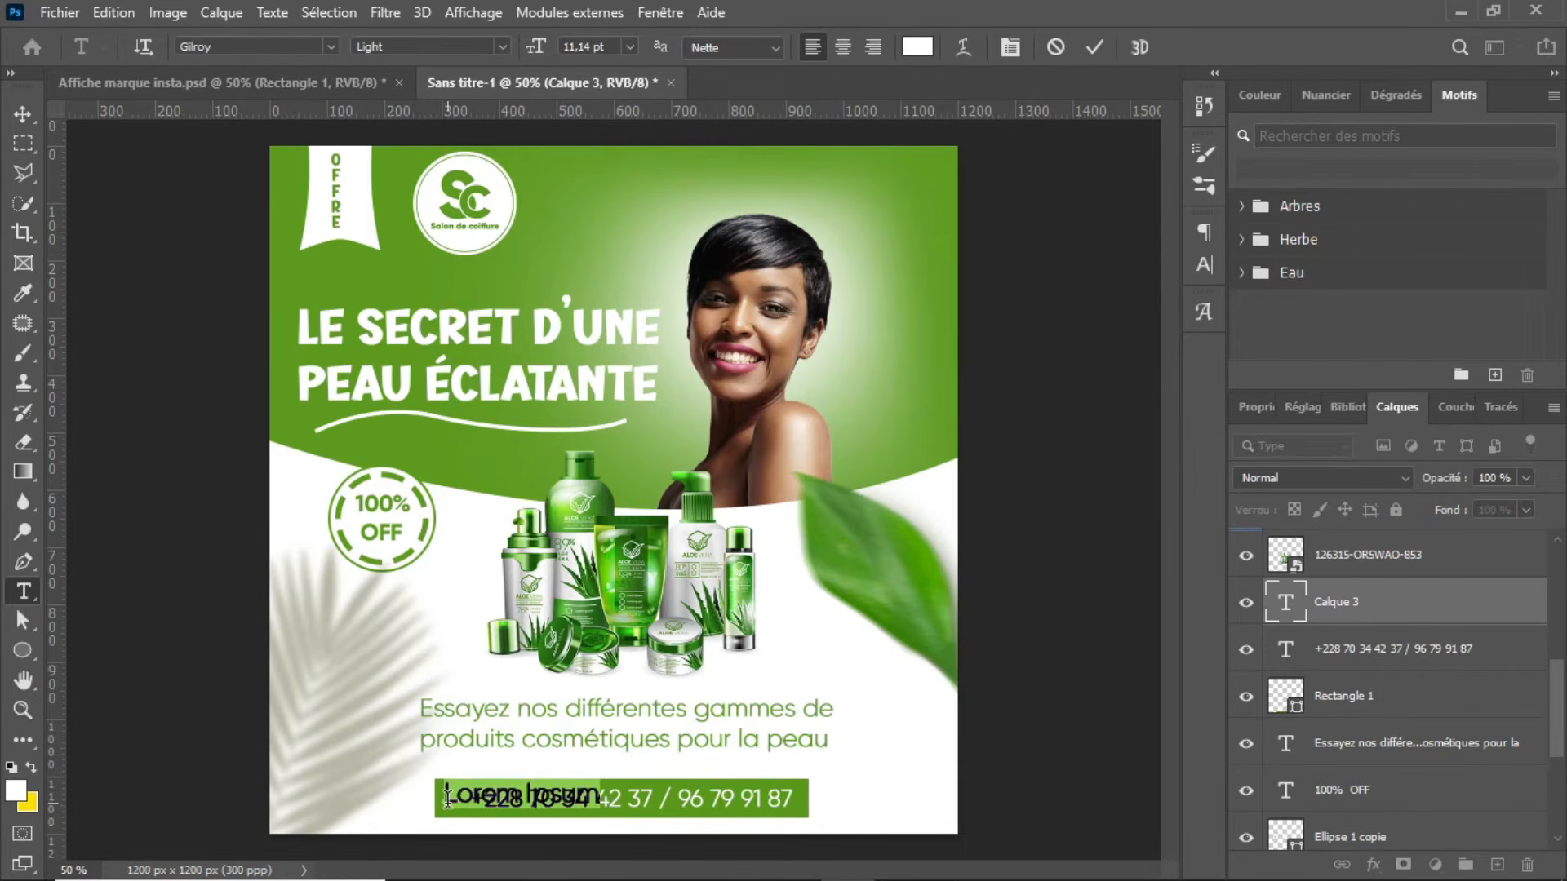
text(m)
click(1094, 48)
click(1220, 266)
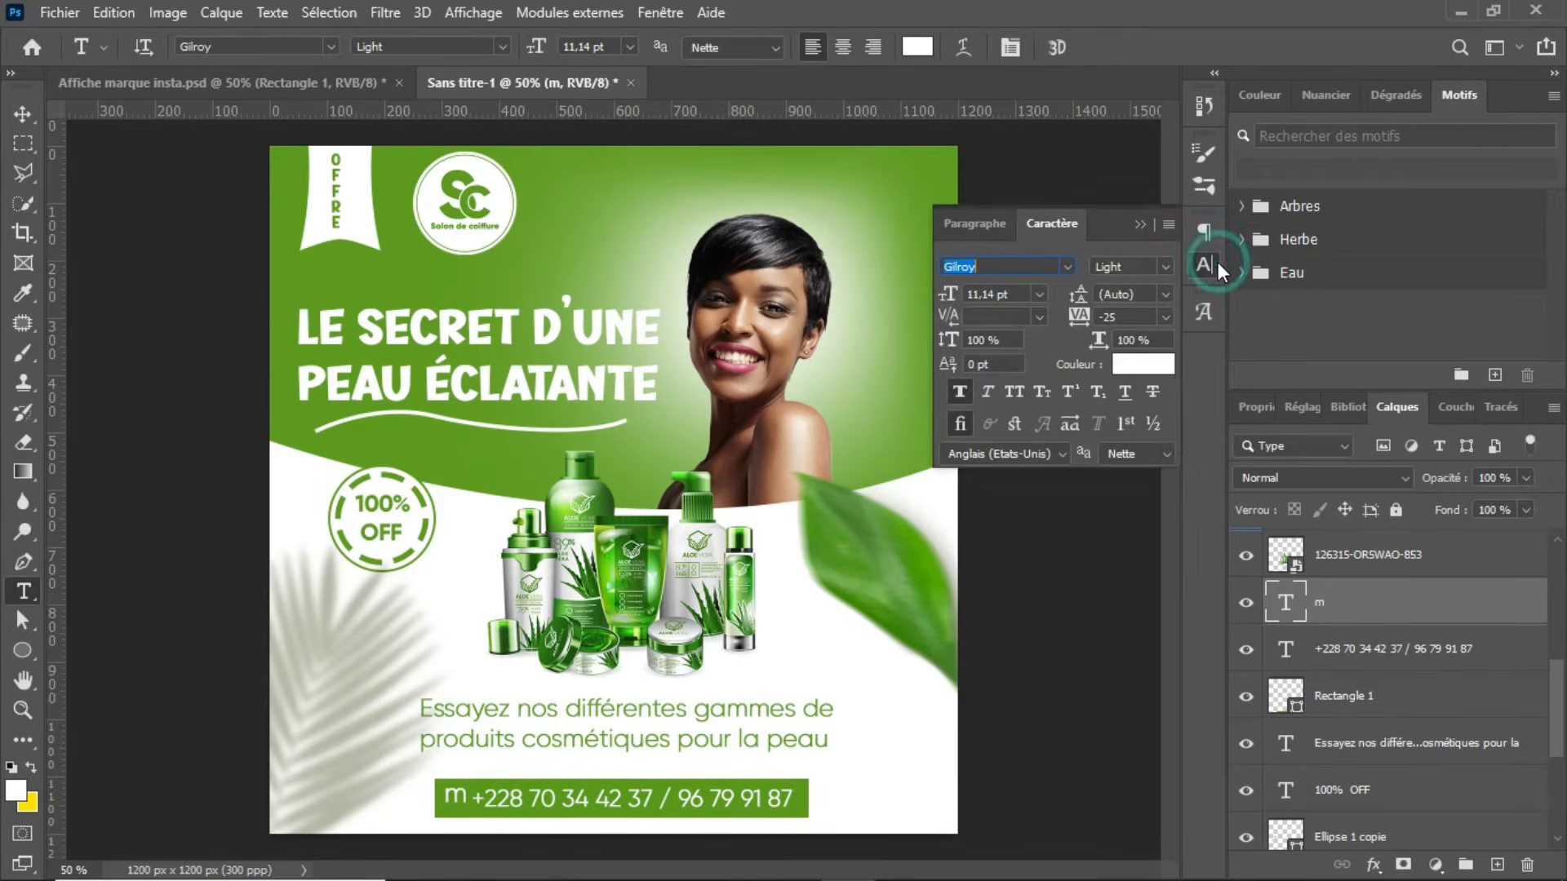
click(1068, 267)
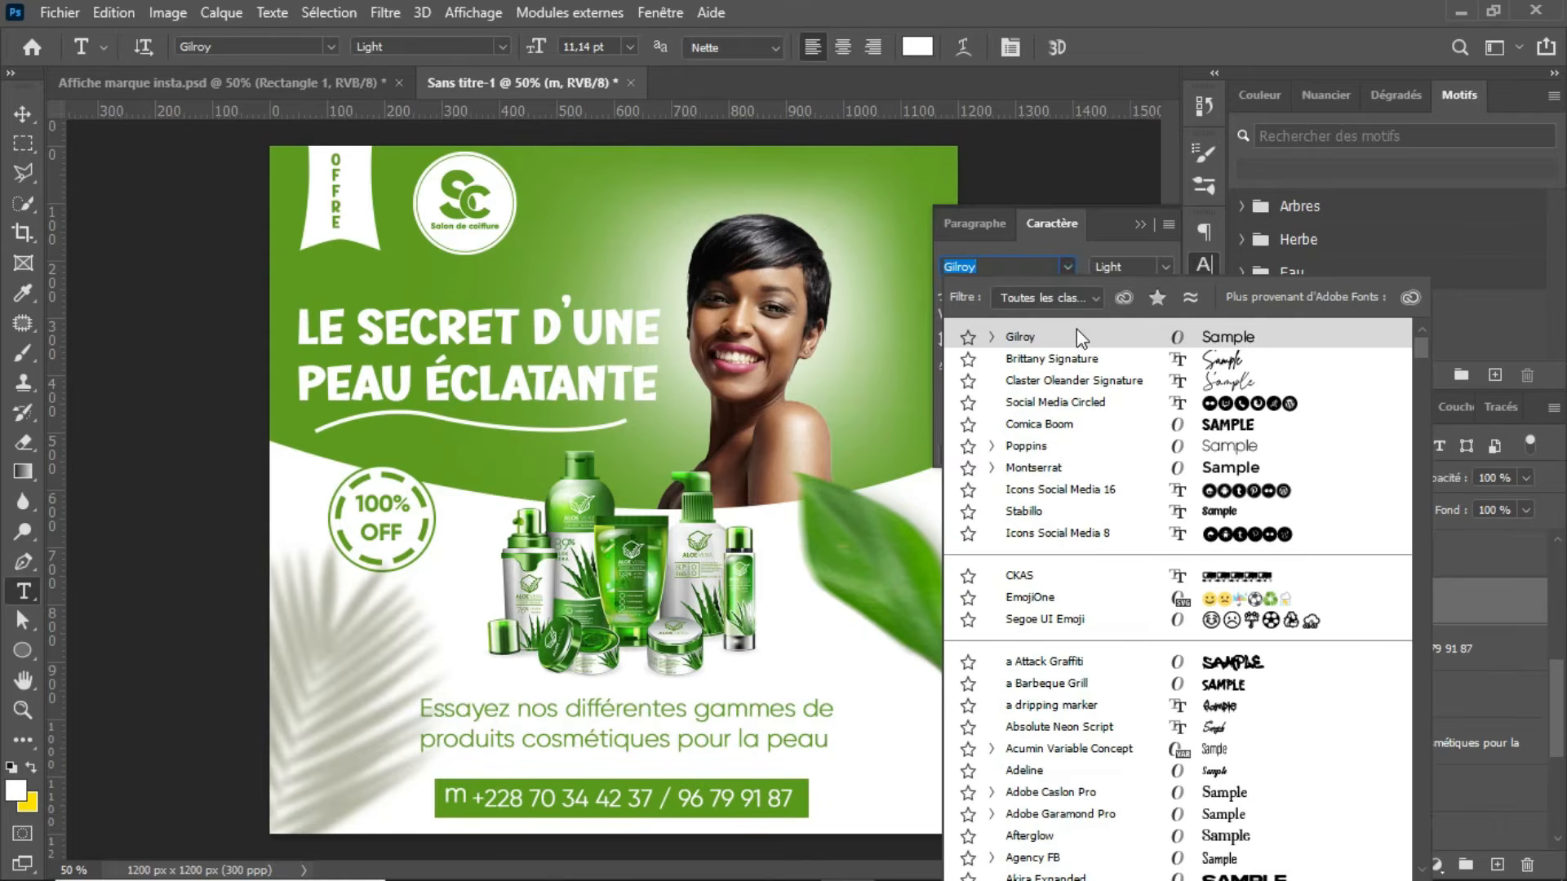
click(1034, 404)
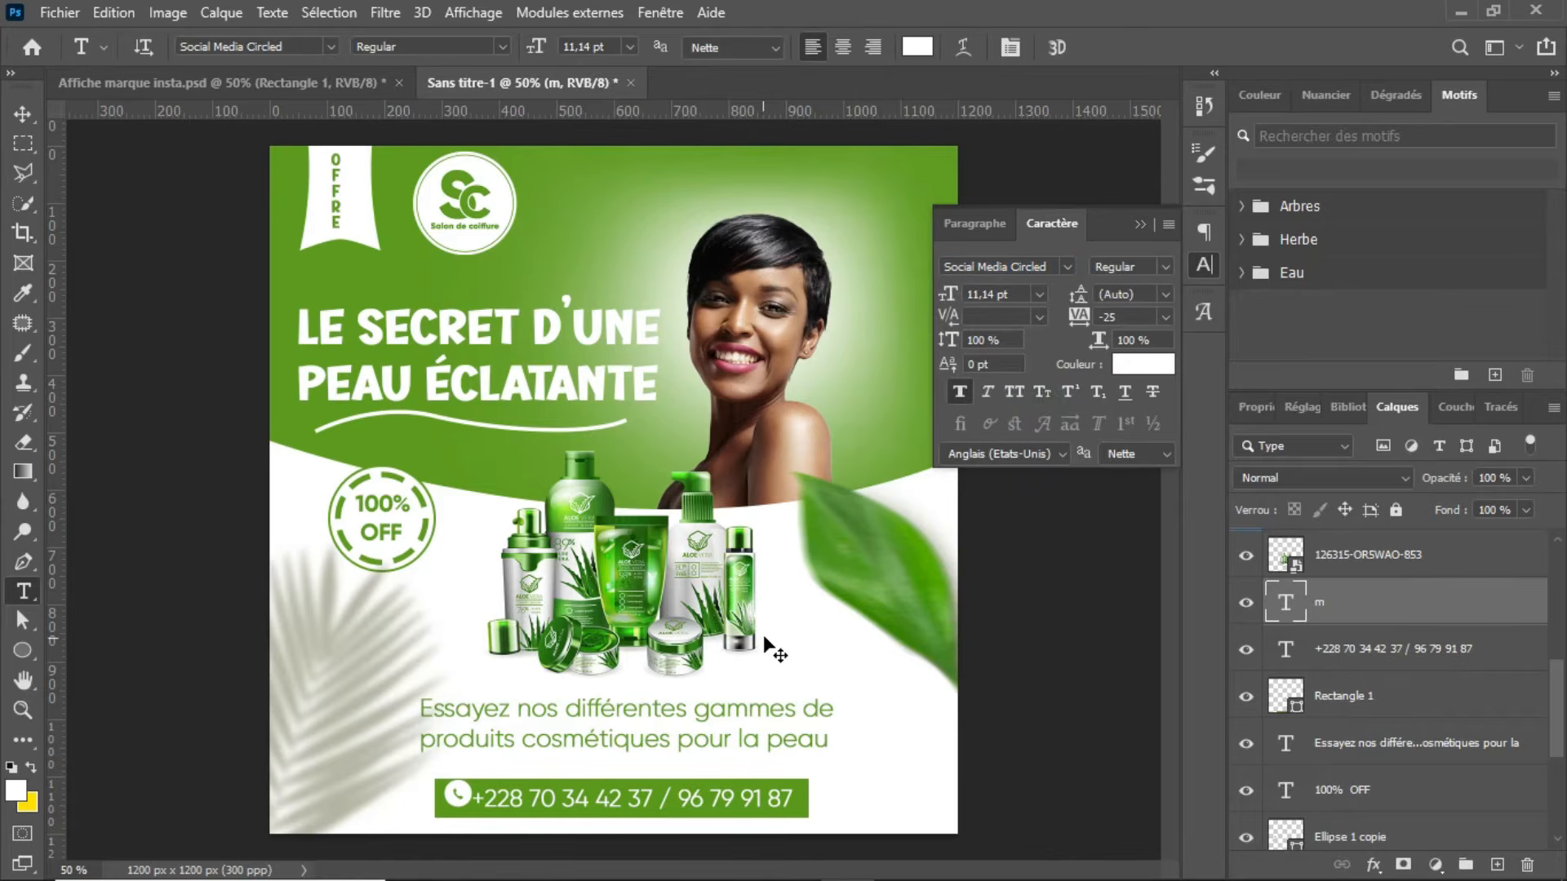
Step: Scale the phone icon down to about 84% and align it with the phone numbers on the green bar
key(ctrl+t)
drag(469, 778, 466, 781)
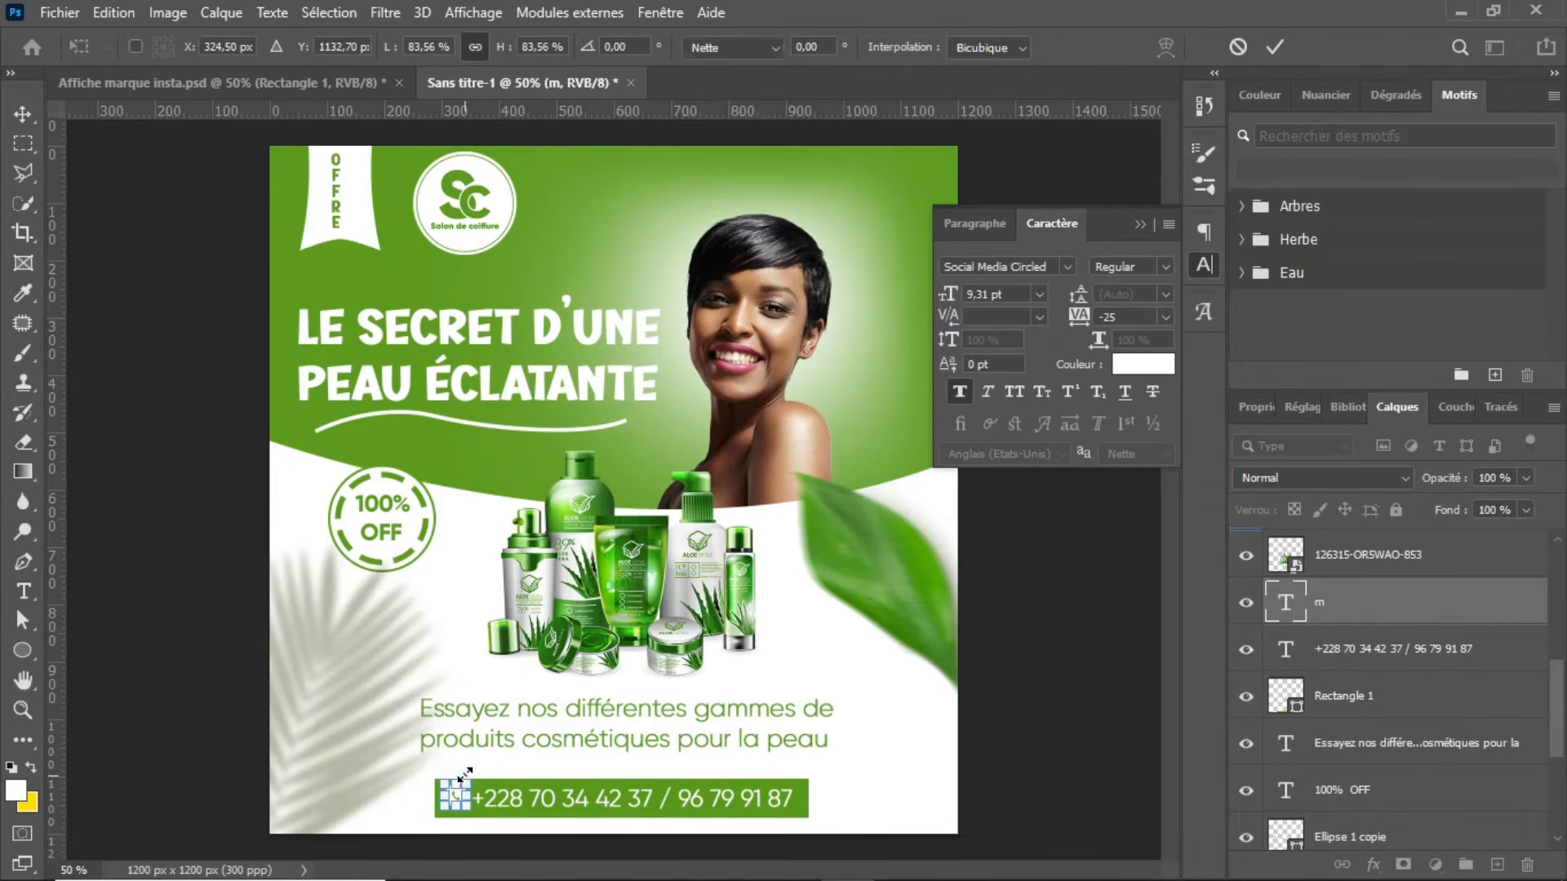
key(Return)
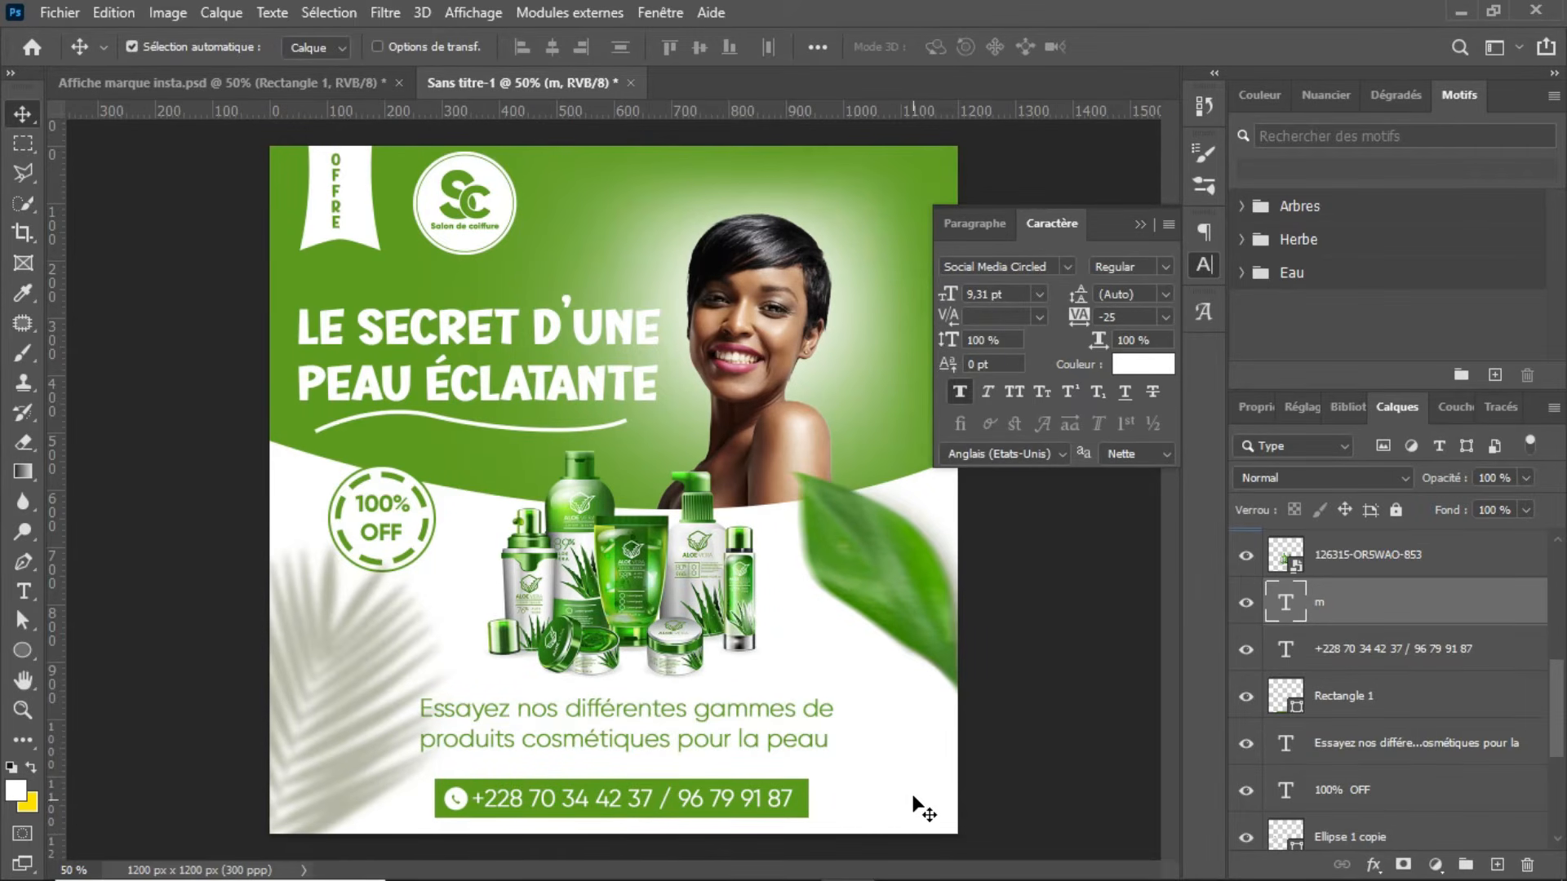
Step: Set the phone number text to Gilroy ExtraBold without faux bold, and nudge the numbers and the icon to balance them in the bar
click(782, 806)
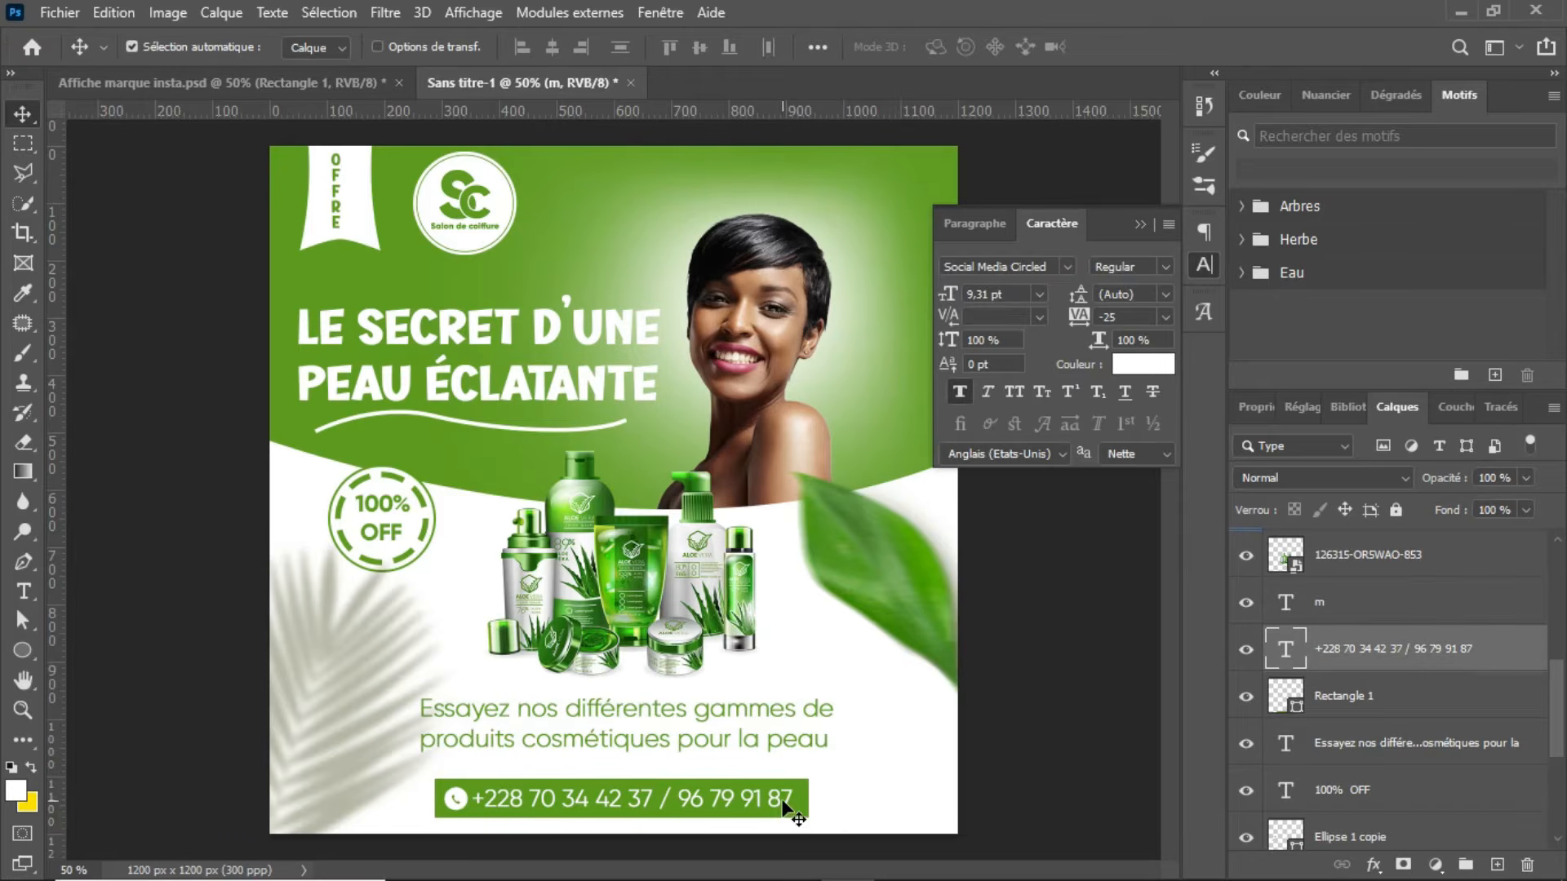
click(1167, 267)
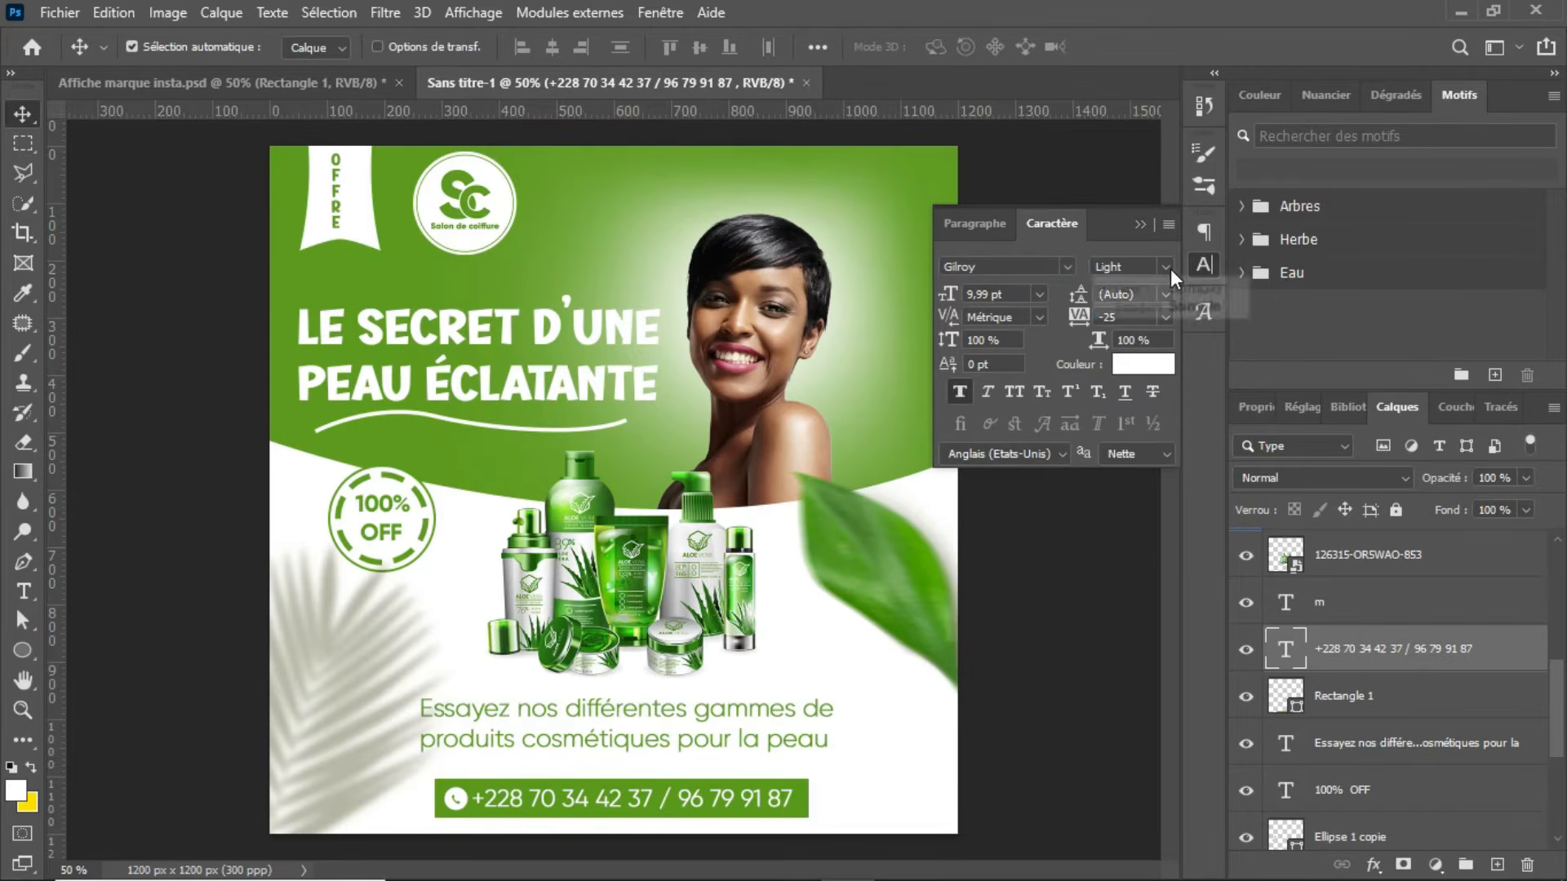
click(1156, 305)
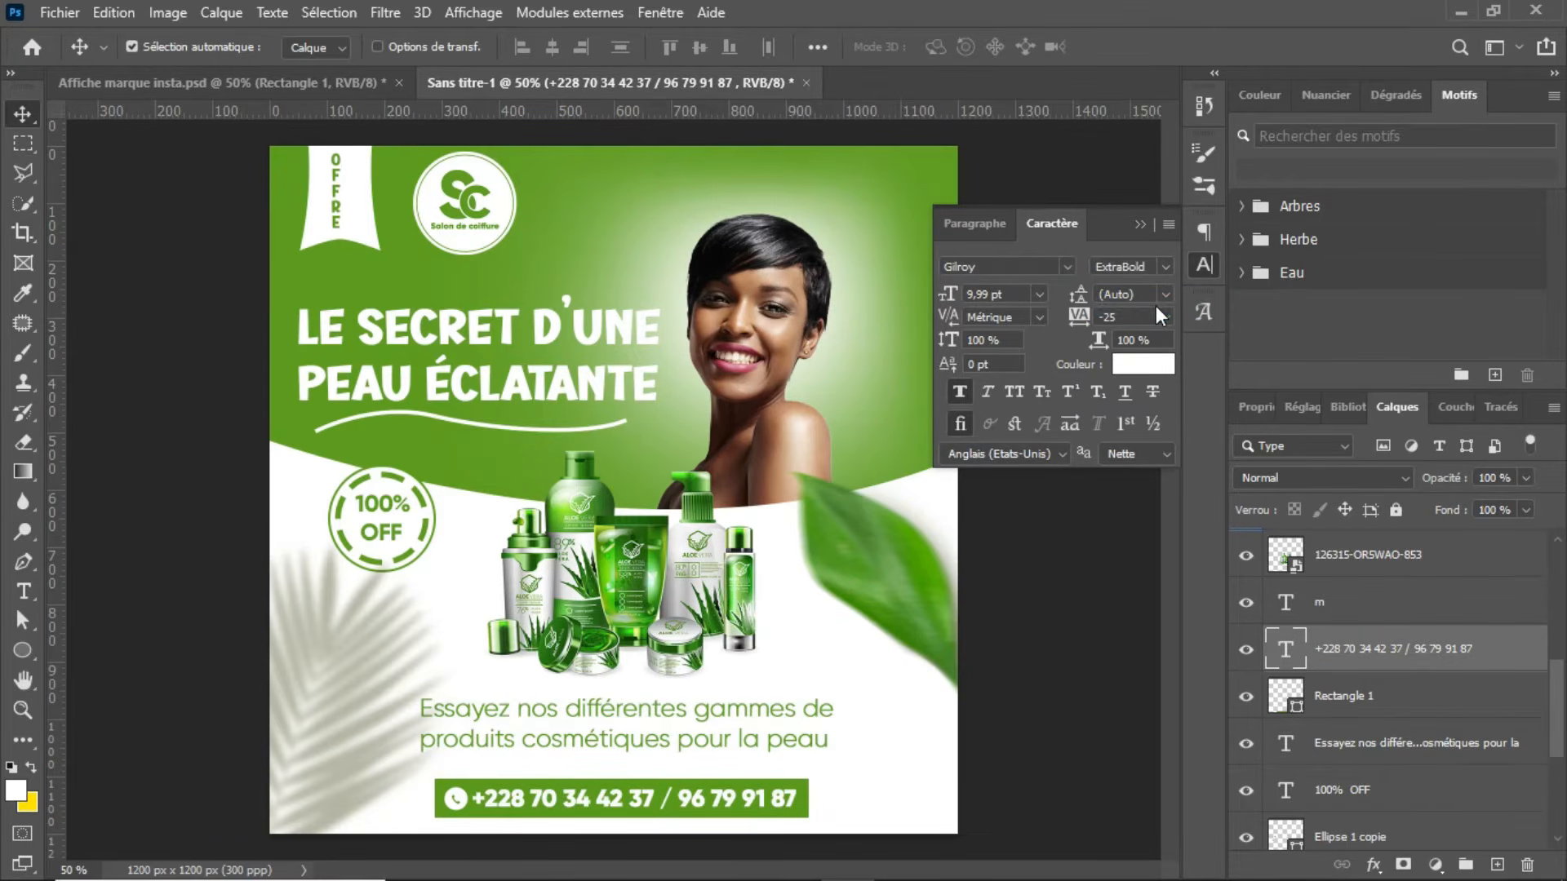
click(959, 394)
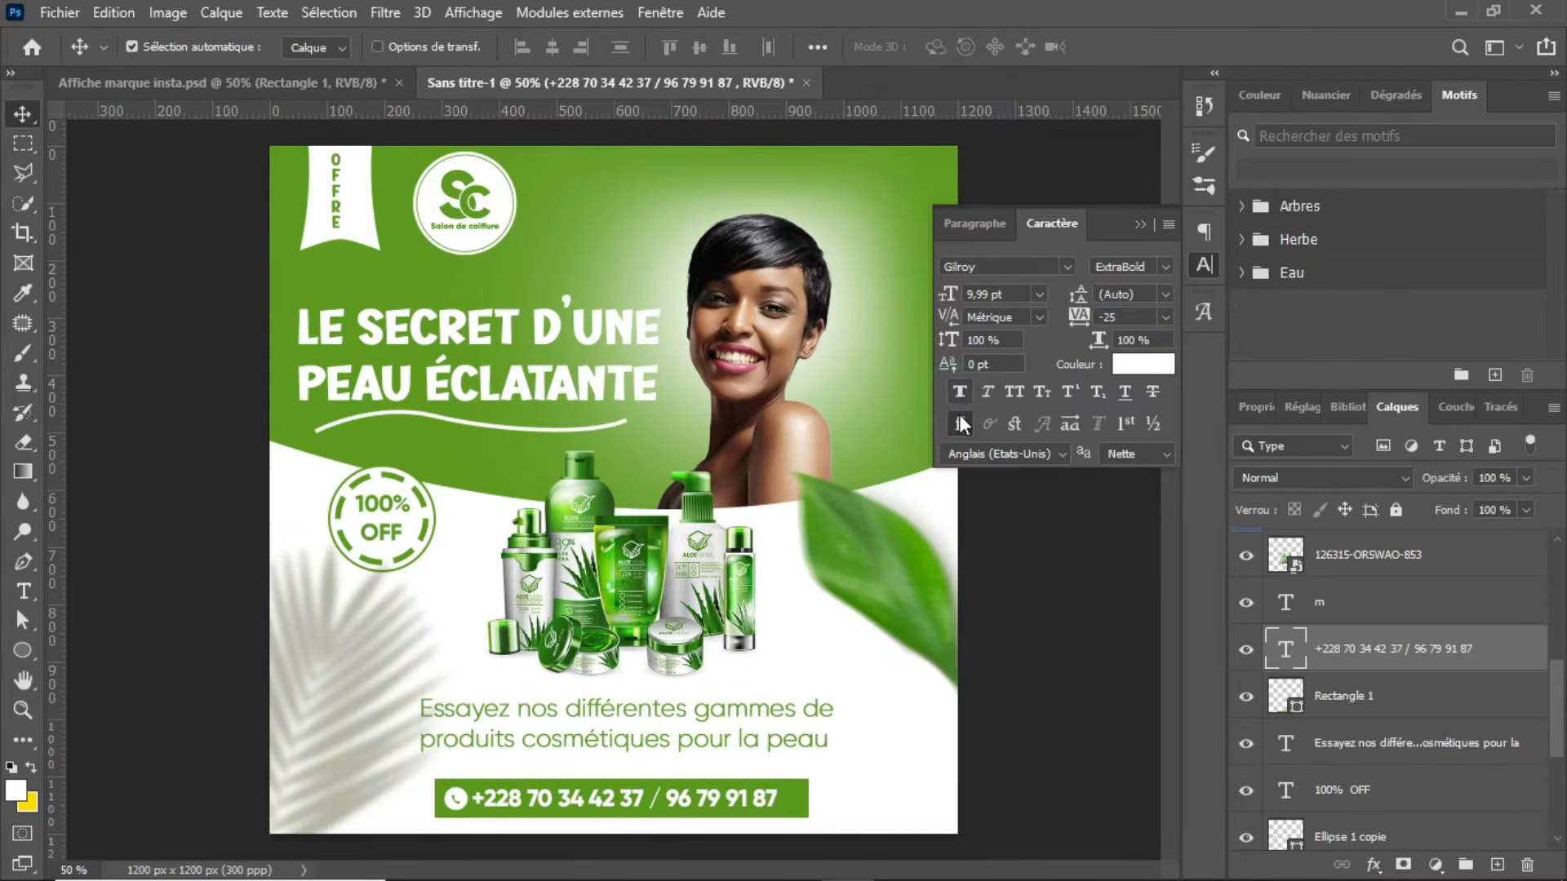
key(Right)
key(Right)
key(Right)
key(Right)
key(Right)
key(Right)
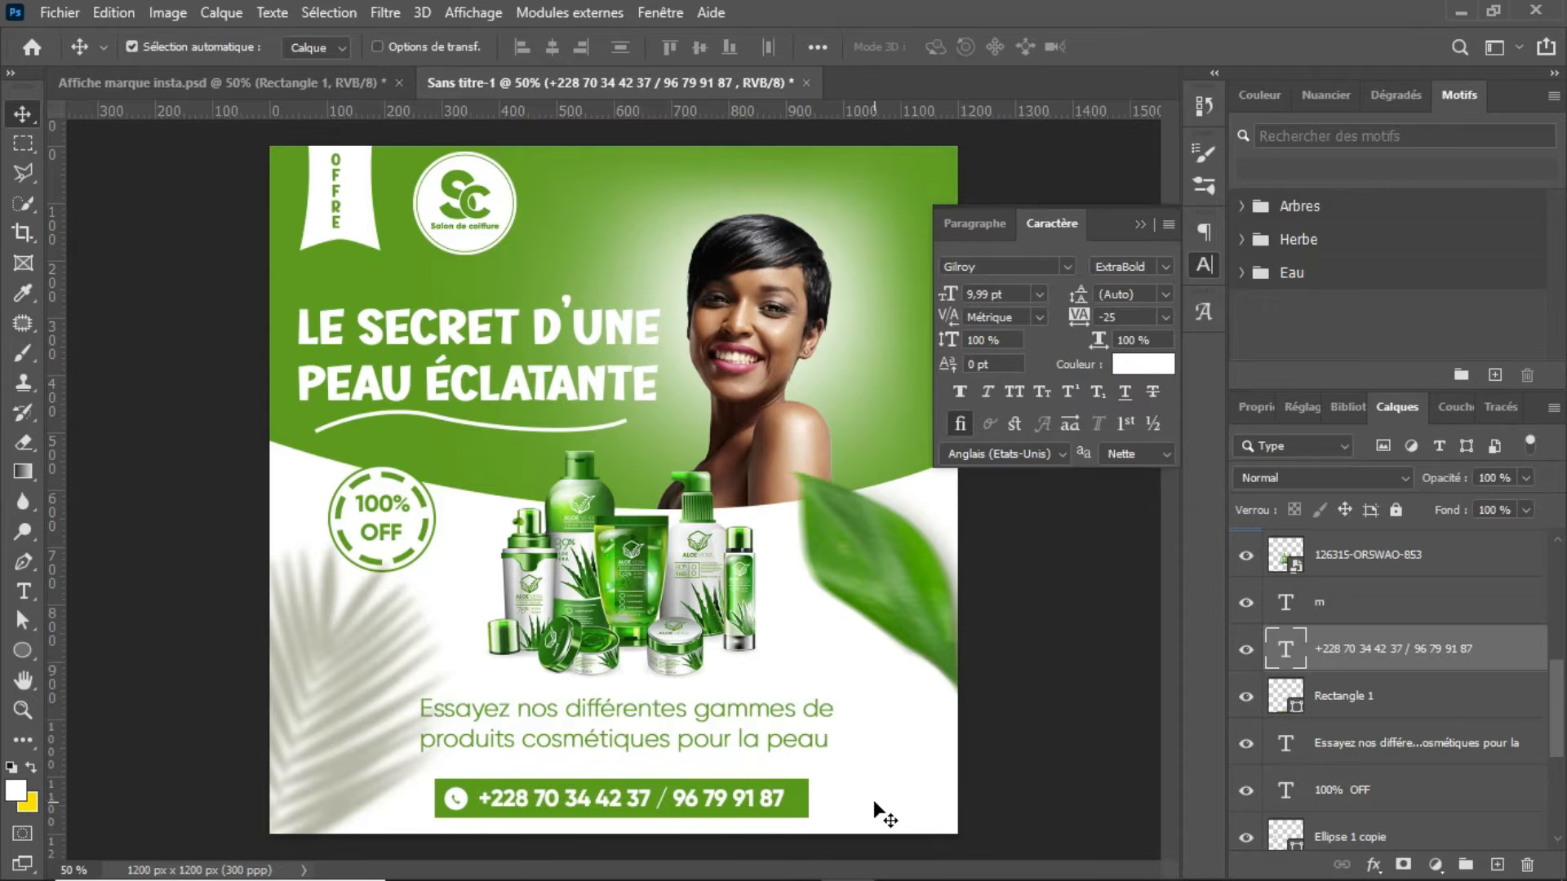
click(463, 791)
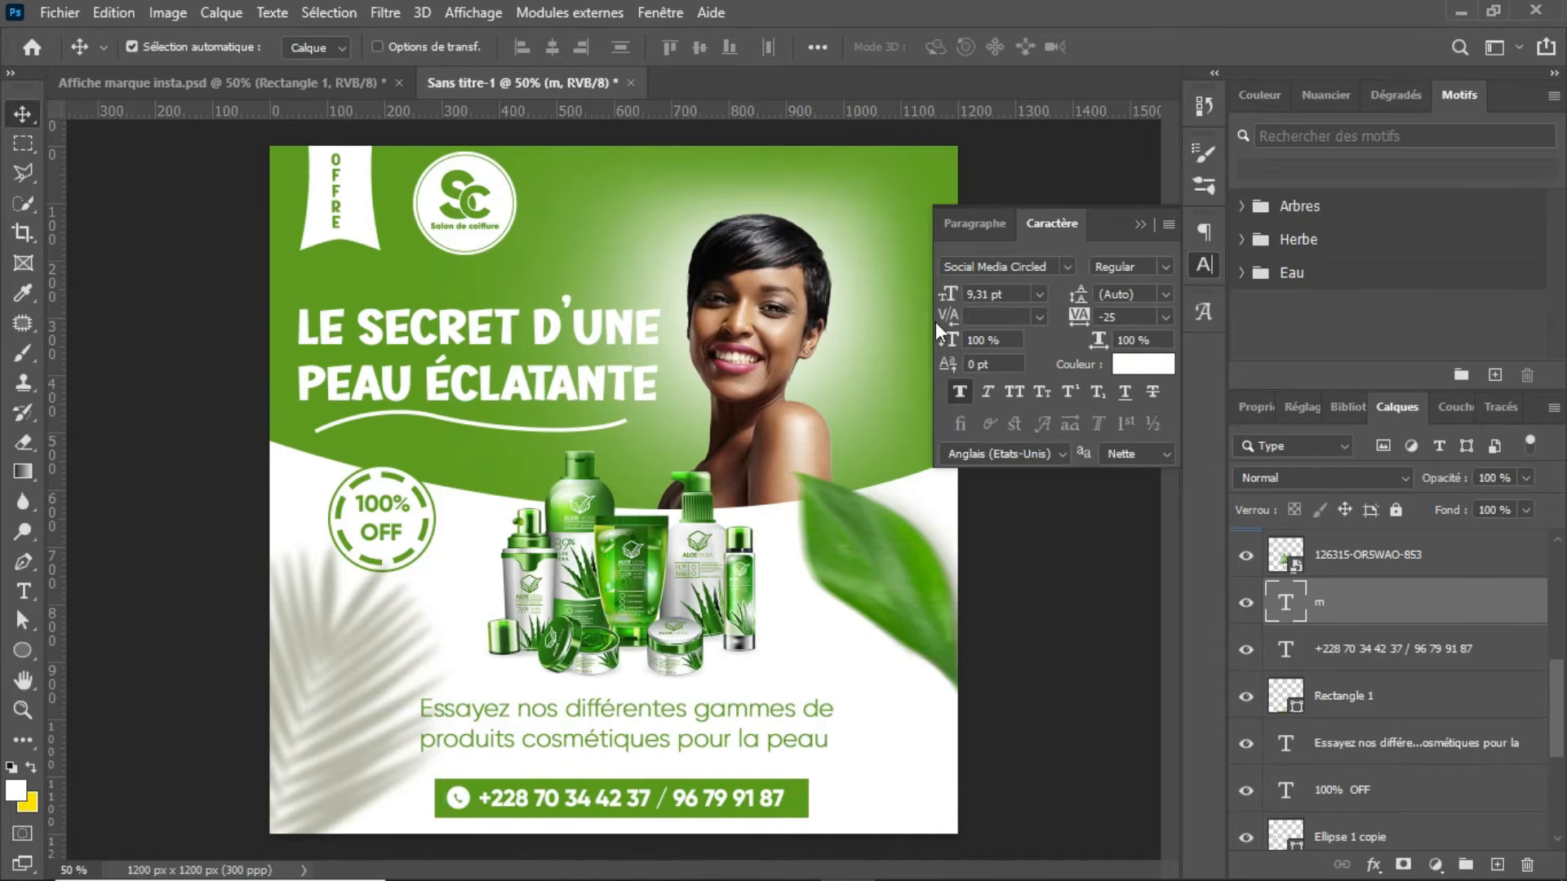
click(1134, 226)
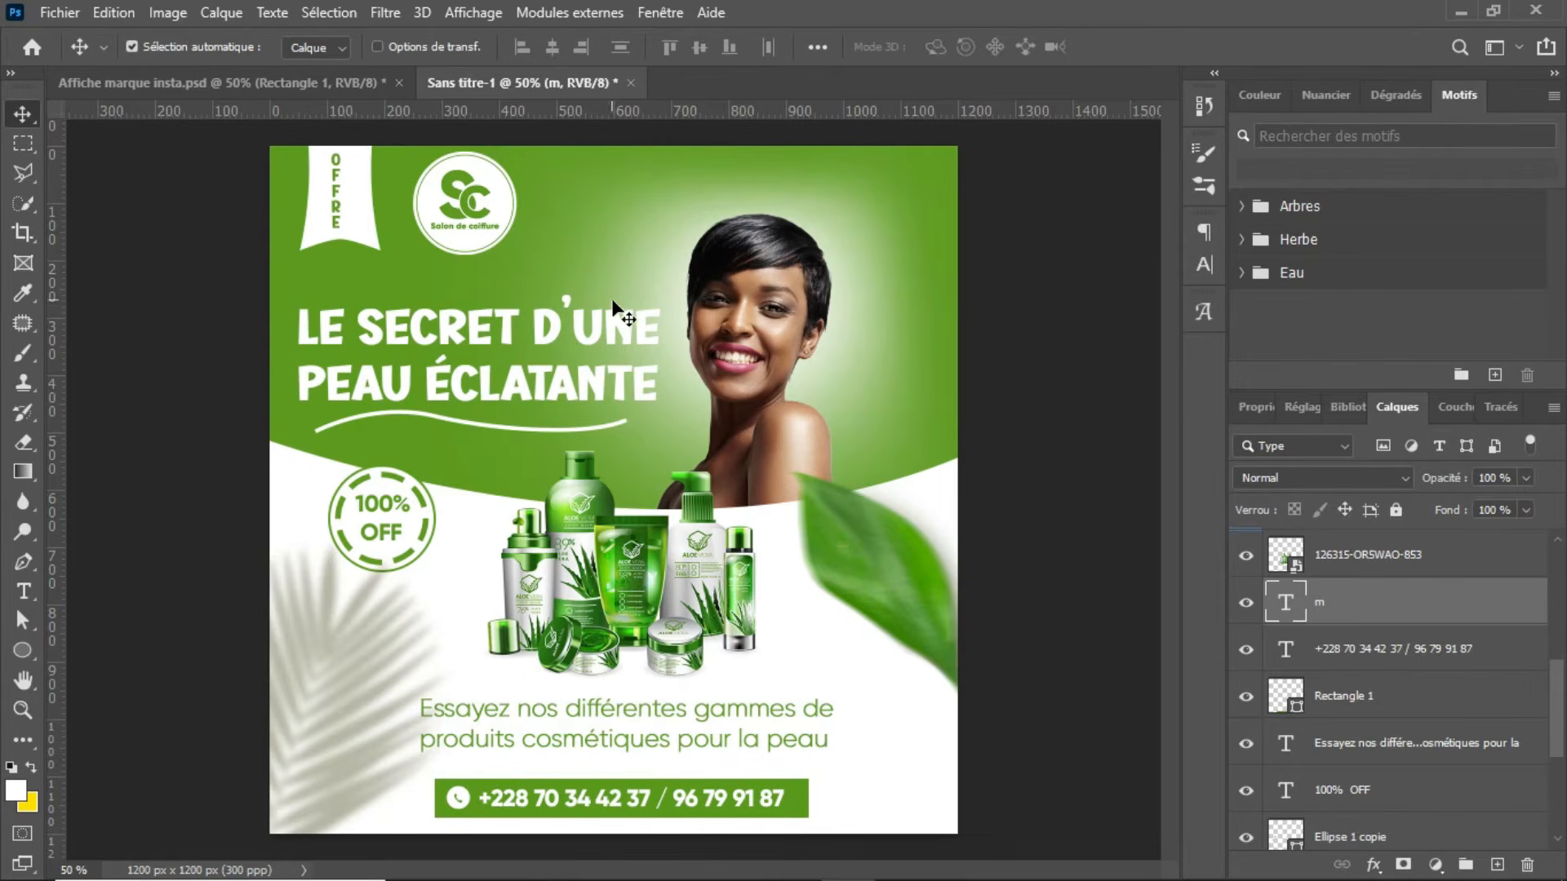
Step: Check the accent strokes in the reference poster and embed the image "shape 2222" above the headline layer in Sans titre-1
click(617, 331)
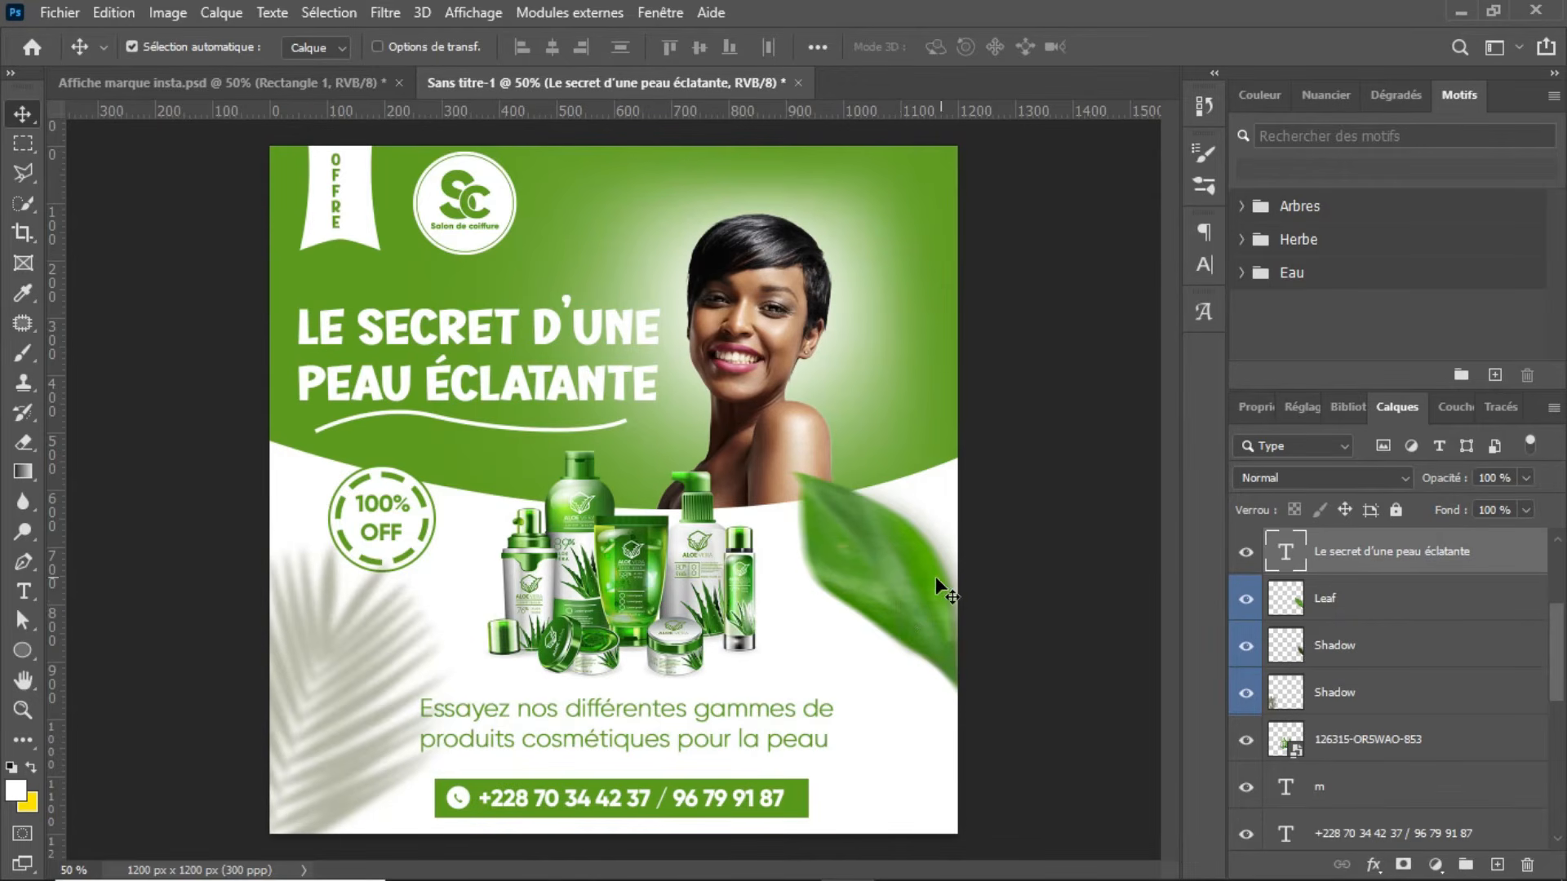
click(305, 93)
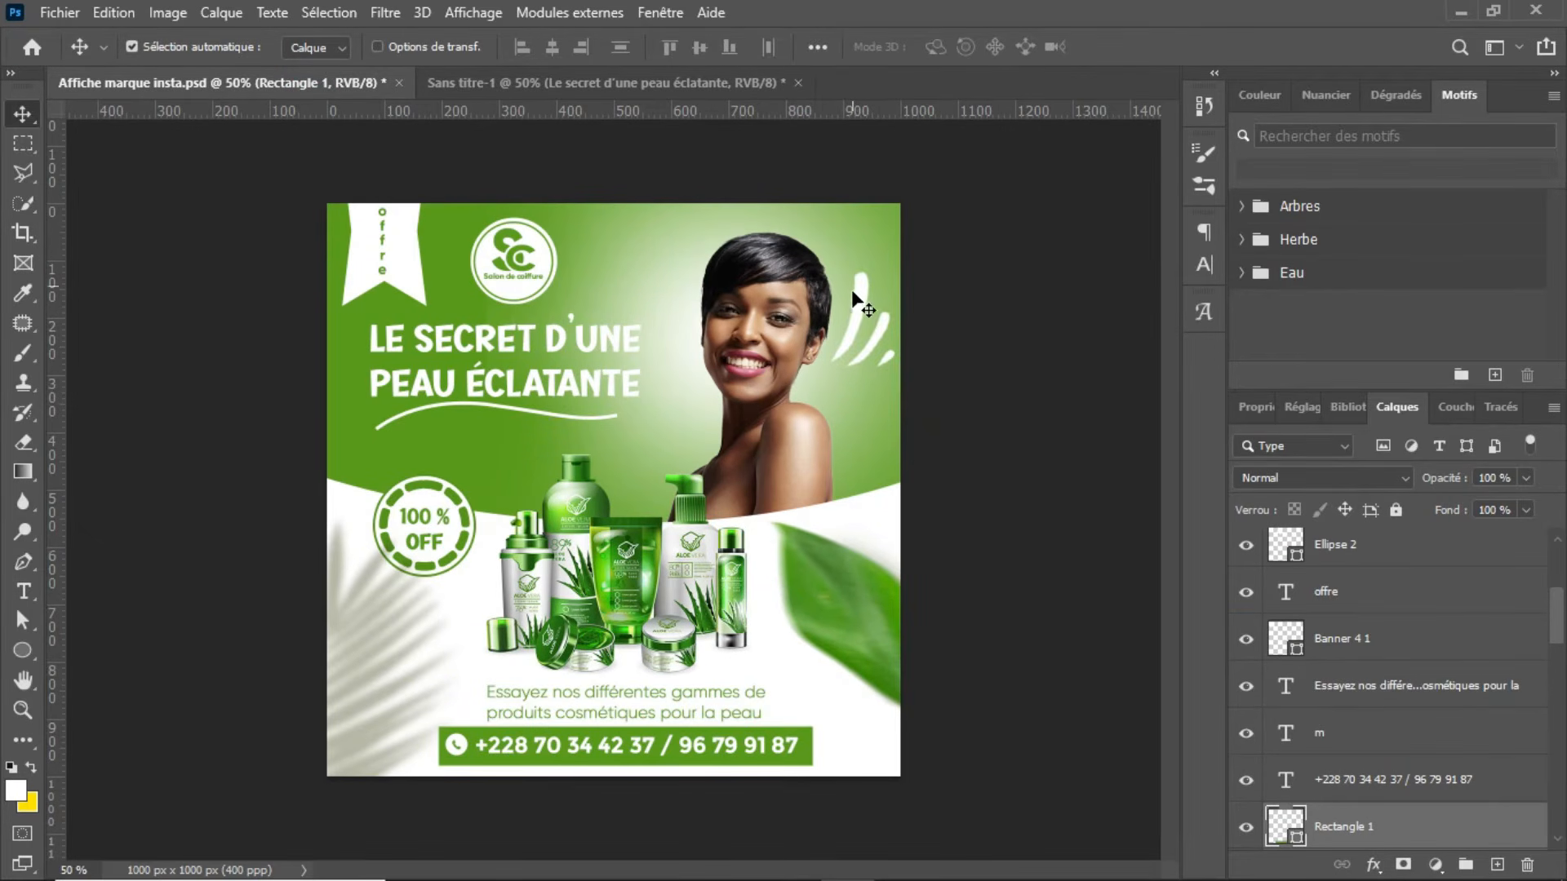
click(683, 91)
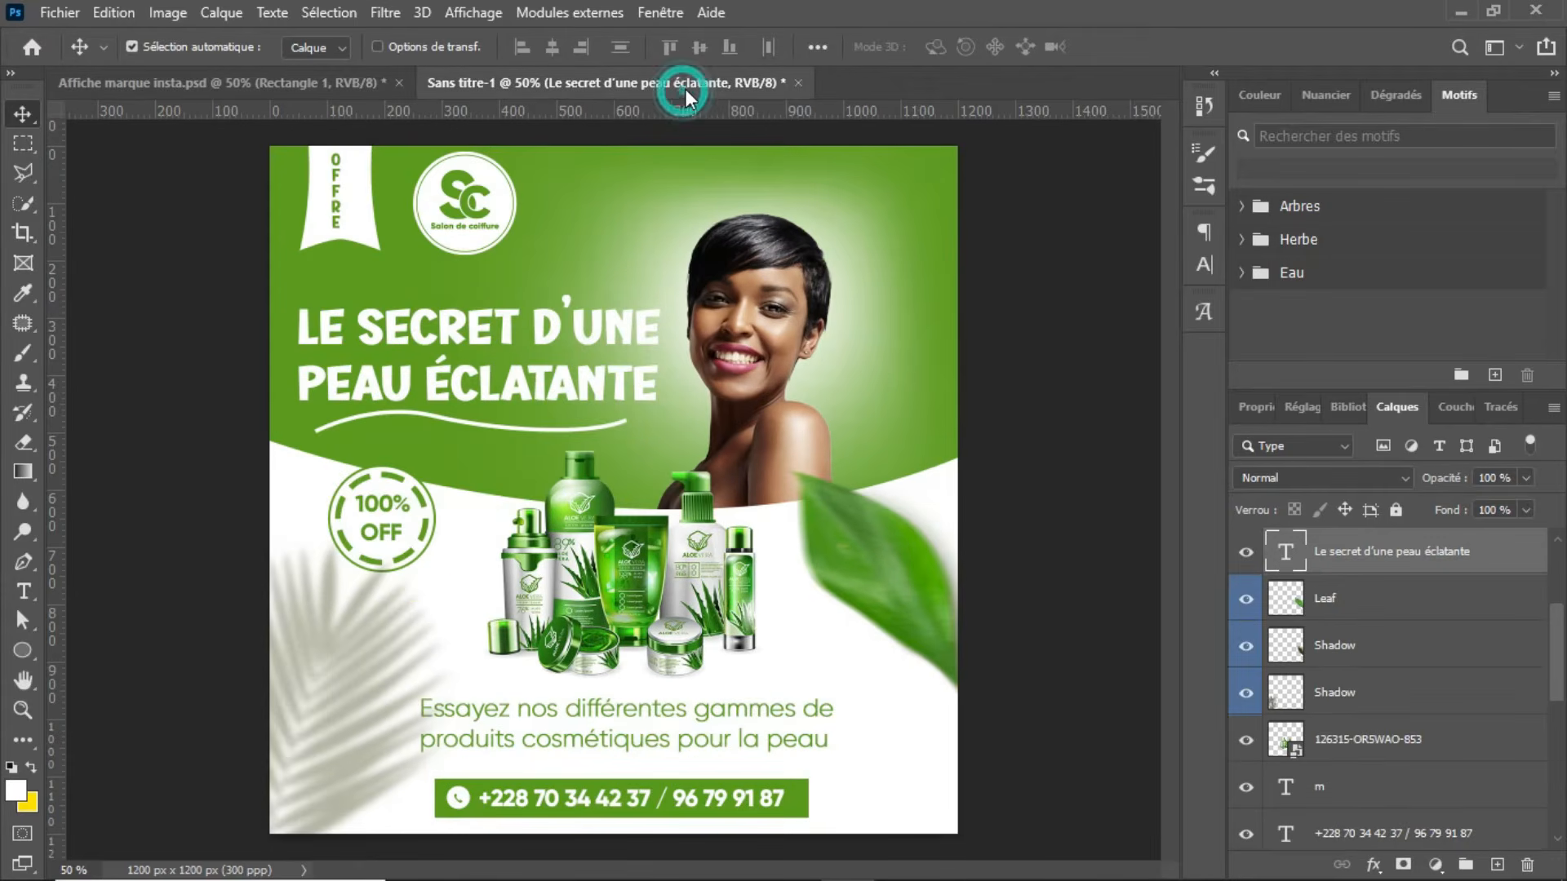
click(59, 12)
click(114, 466)
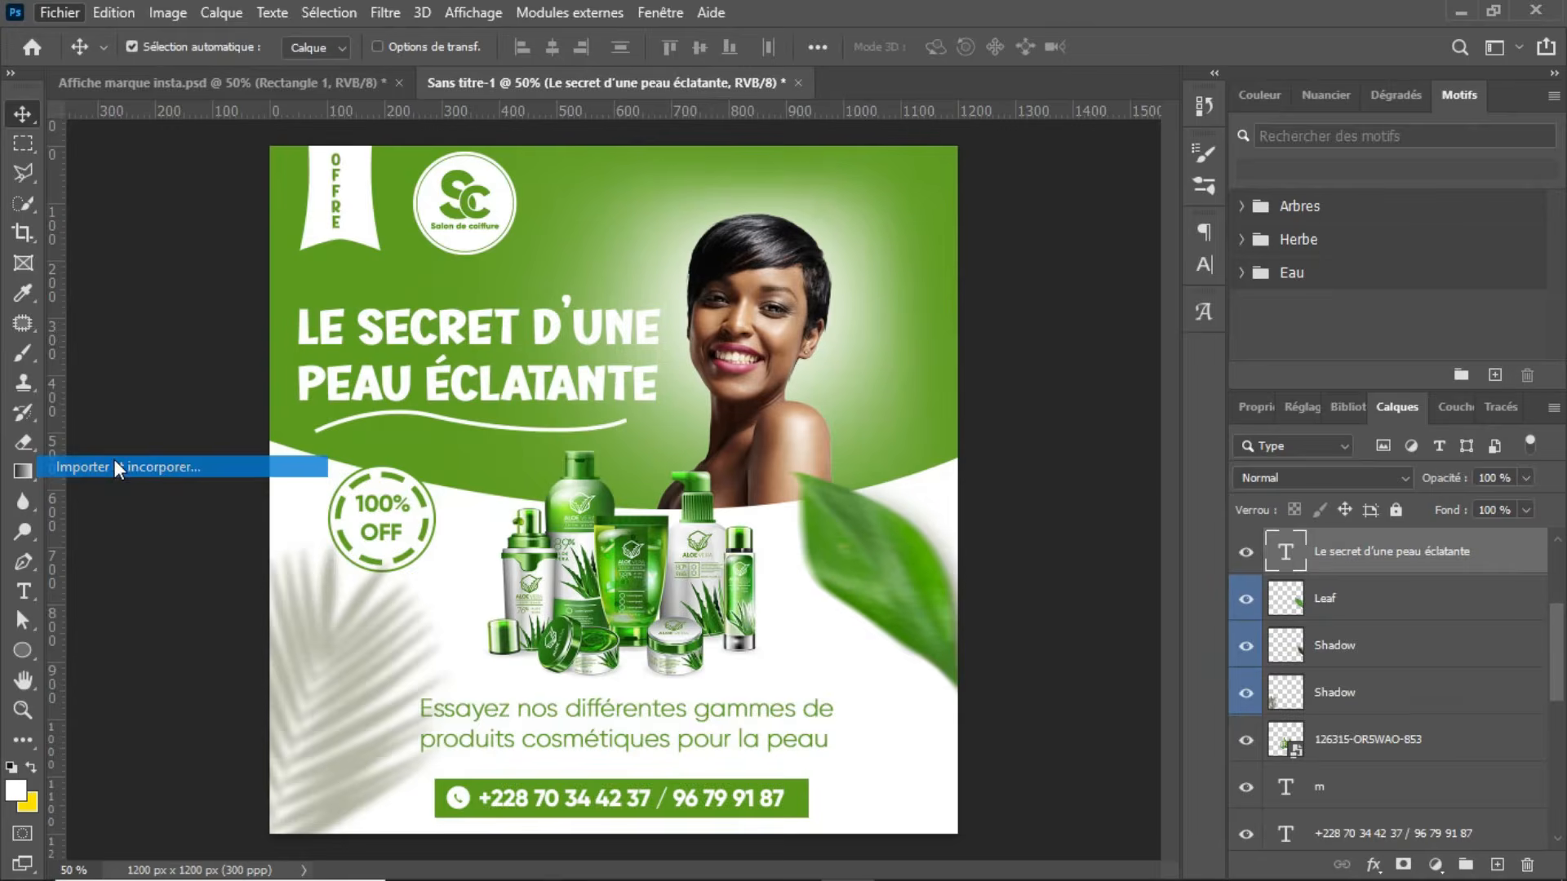
click(1400, 394)
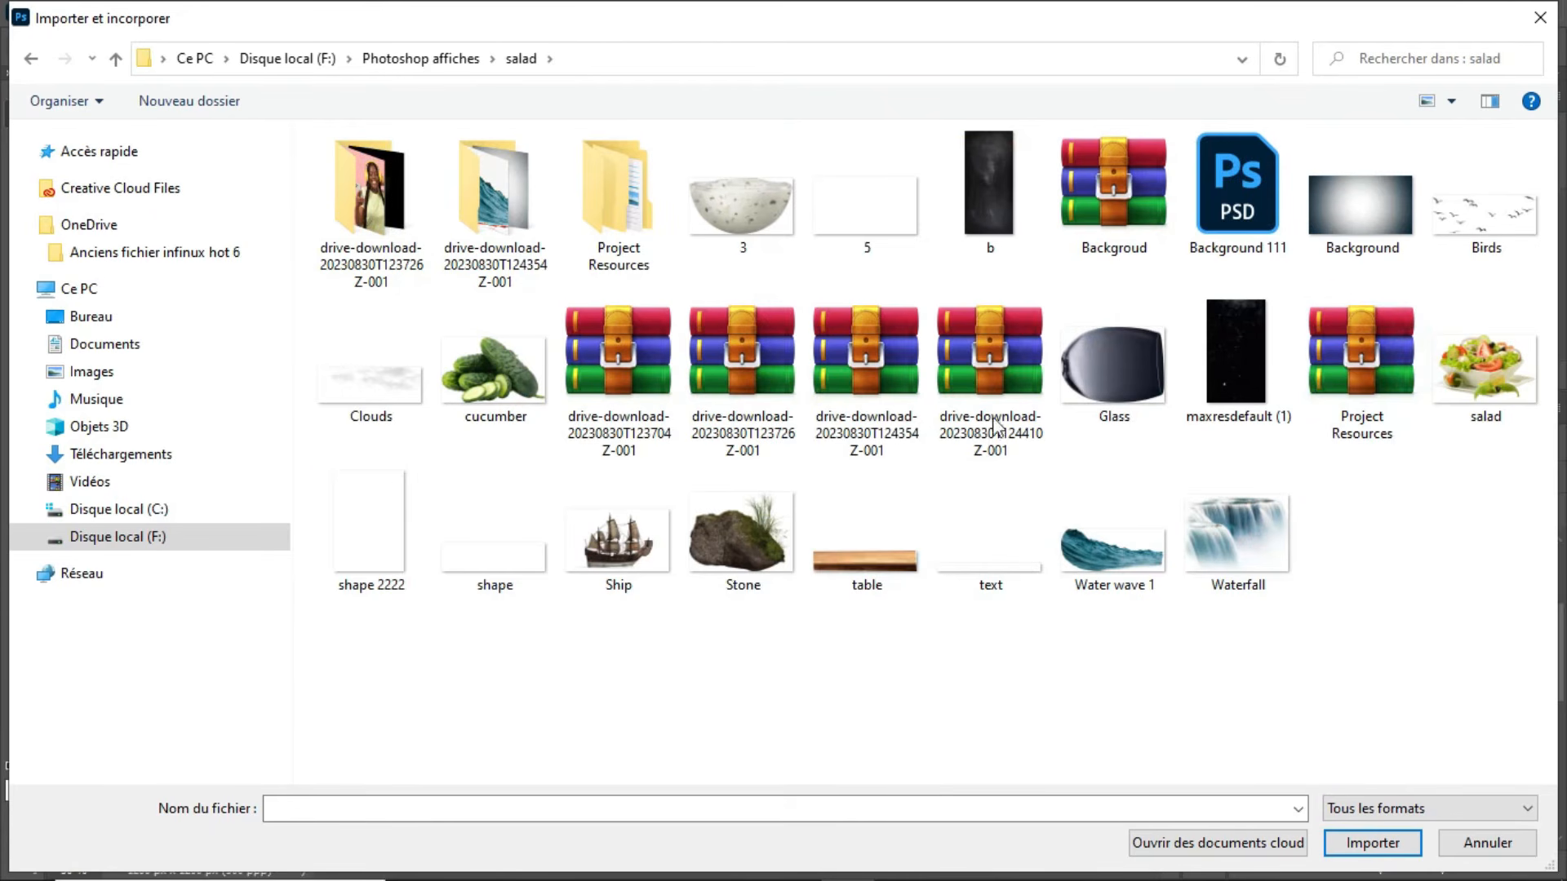
click(365, 532)
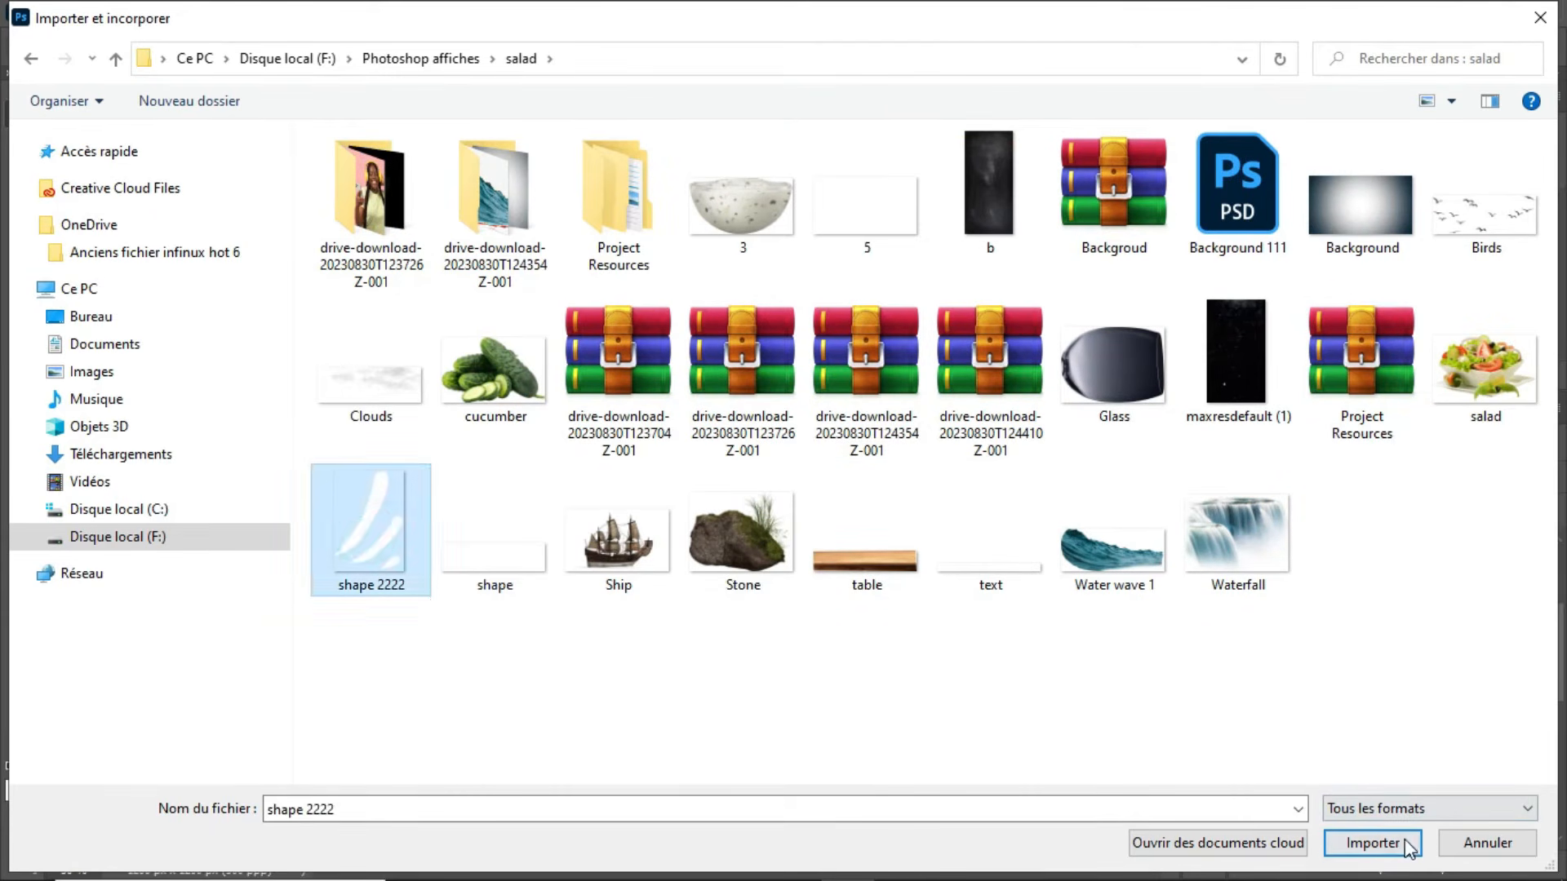
click(1383, 842)
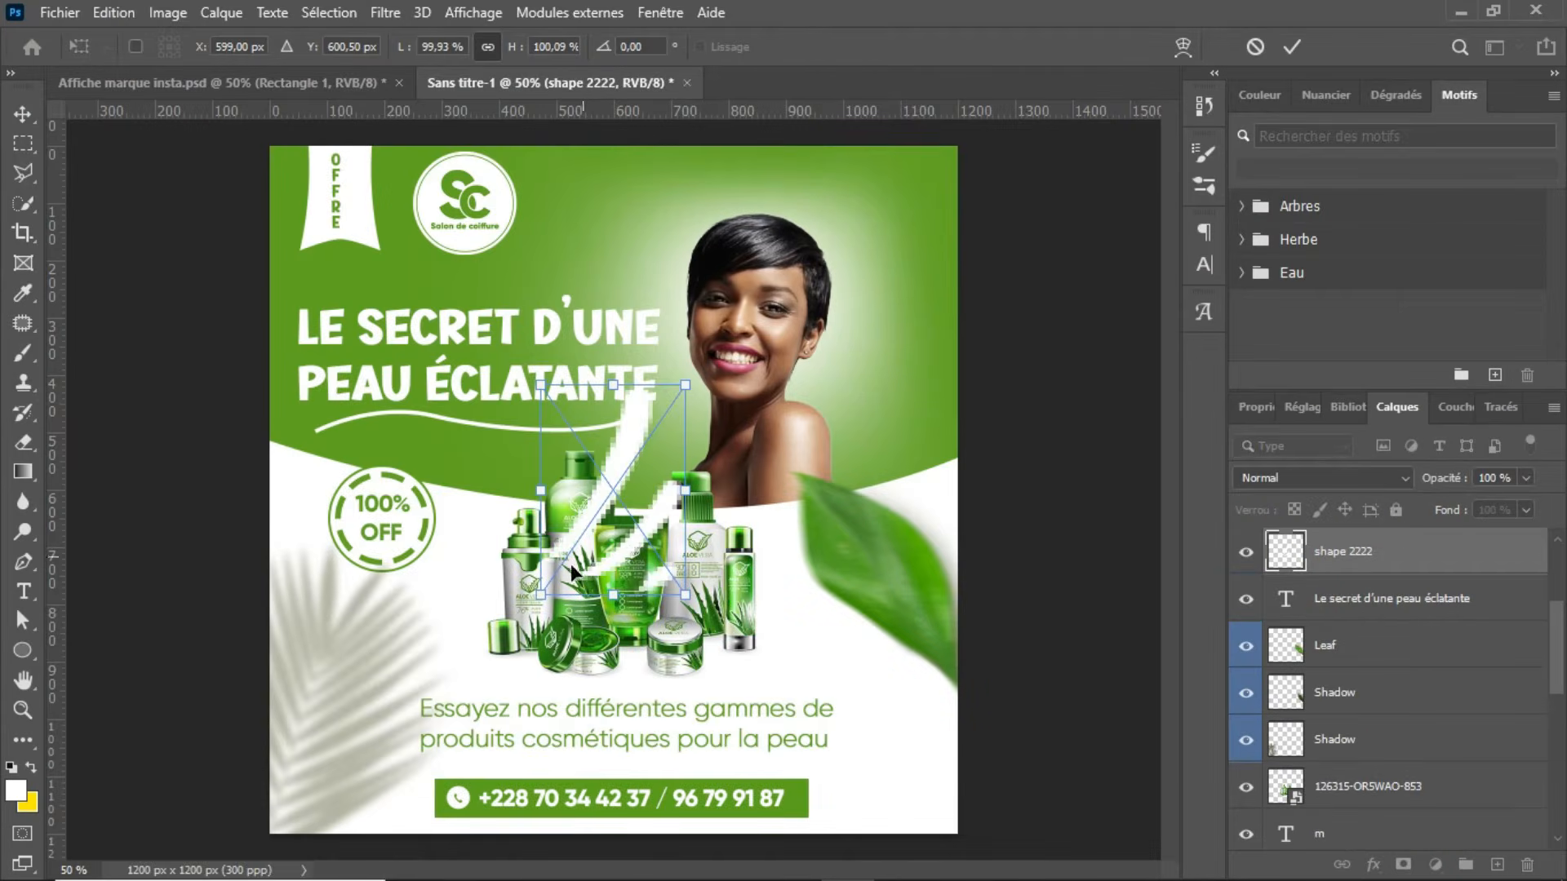
Step: Scale the accent strokes to about 64%, rotate them about -23°, and place them beside the woman's head
drag(541, 595, 820, 332)
drag(949, 304, 963, 265)
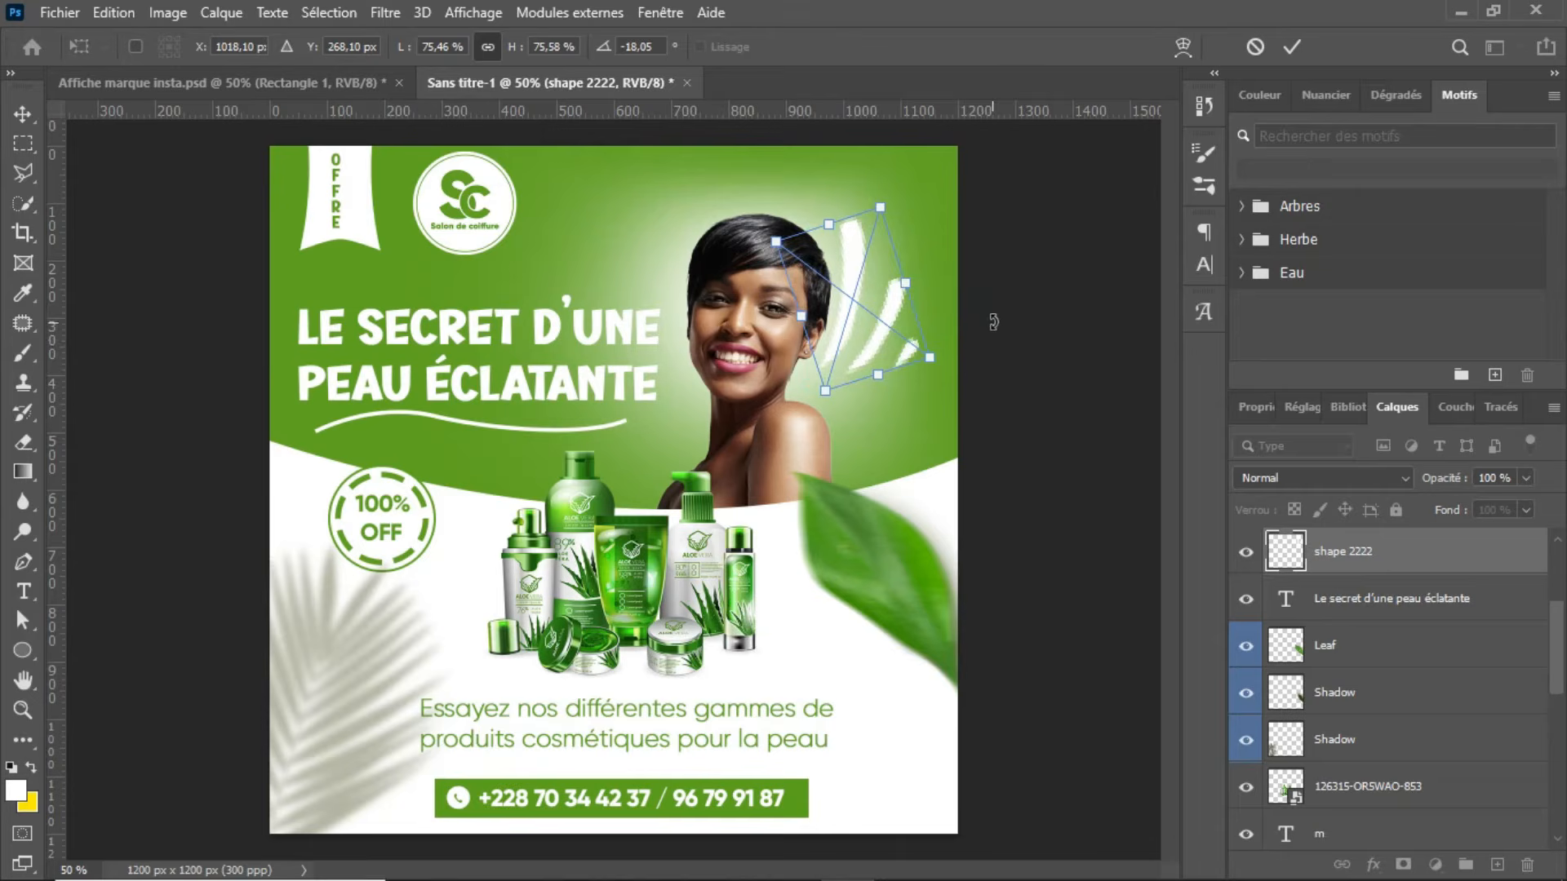
drag(994, 329, 990, 322)
drag(836, 379, 842, 364)
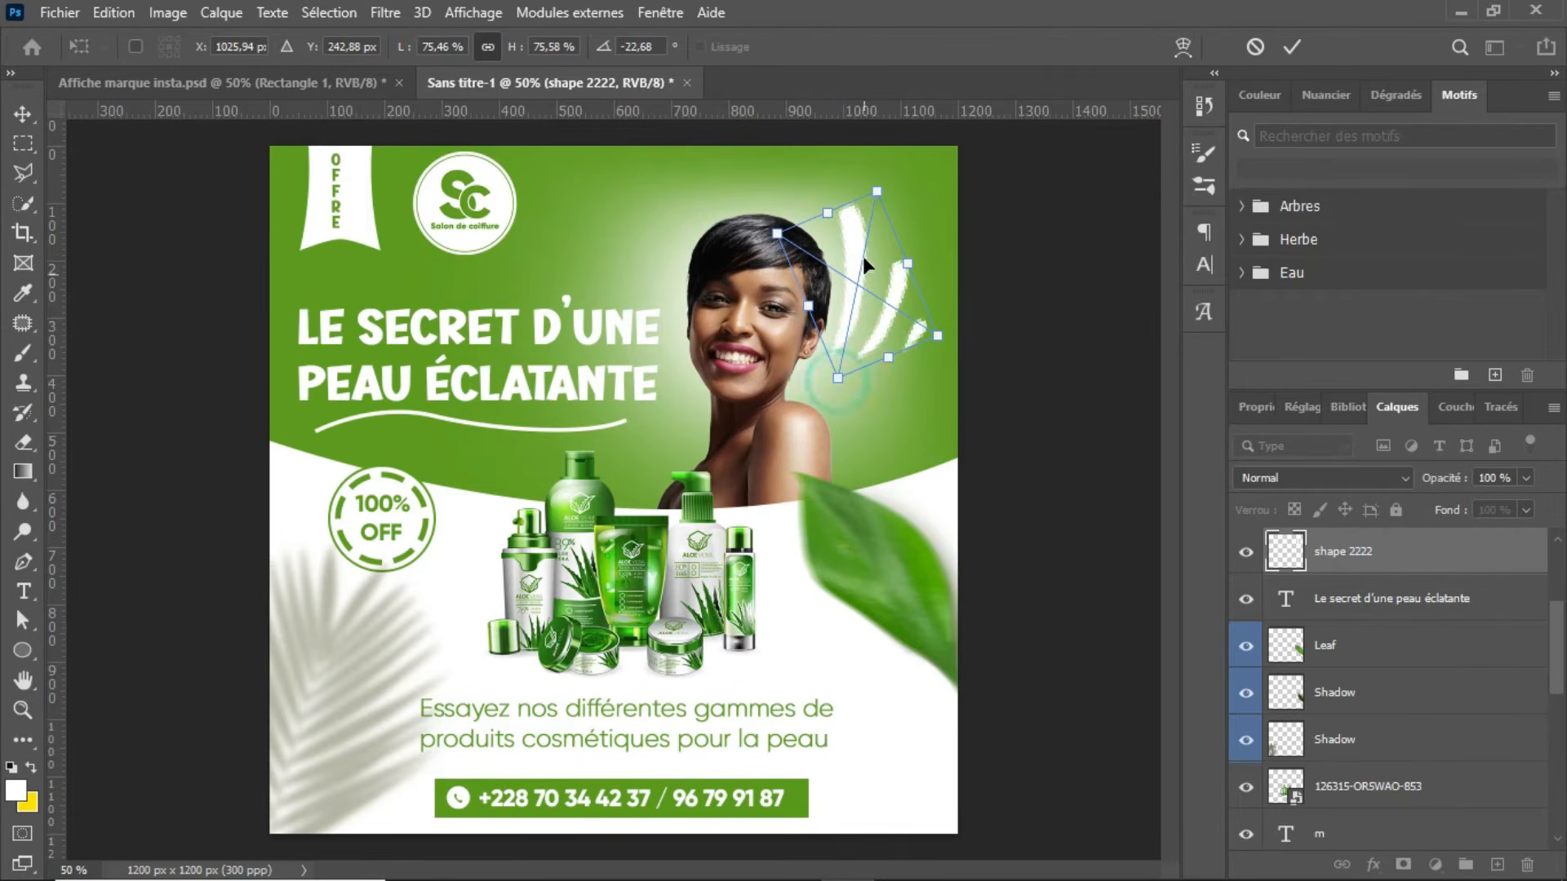
drag(876, 193, 872, 219)
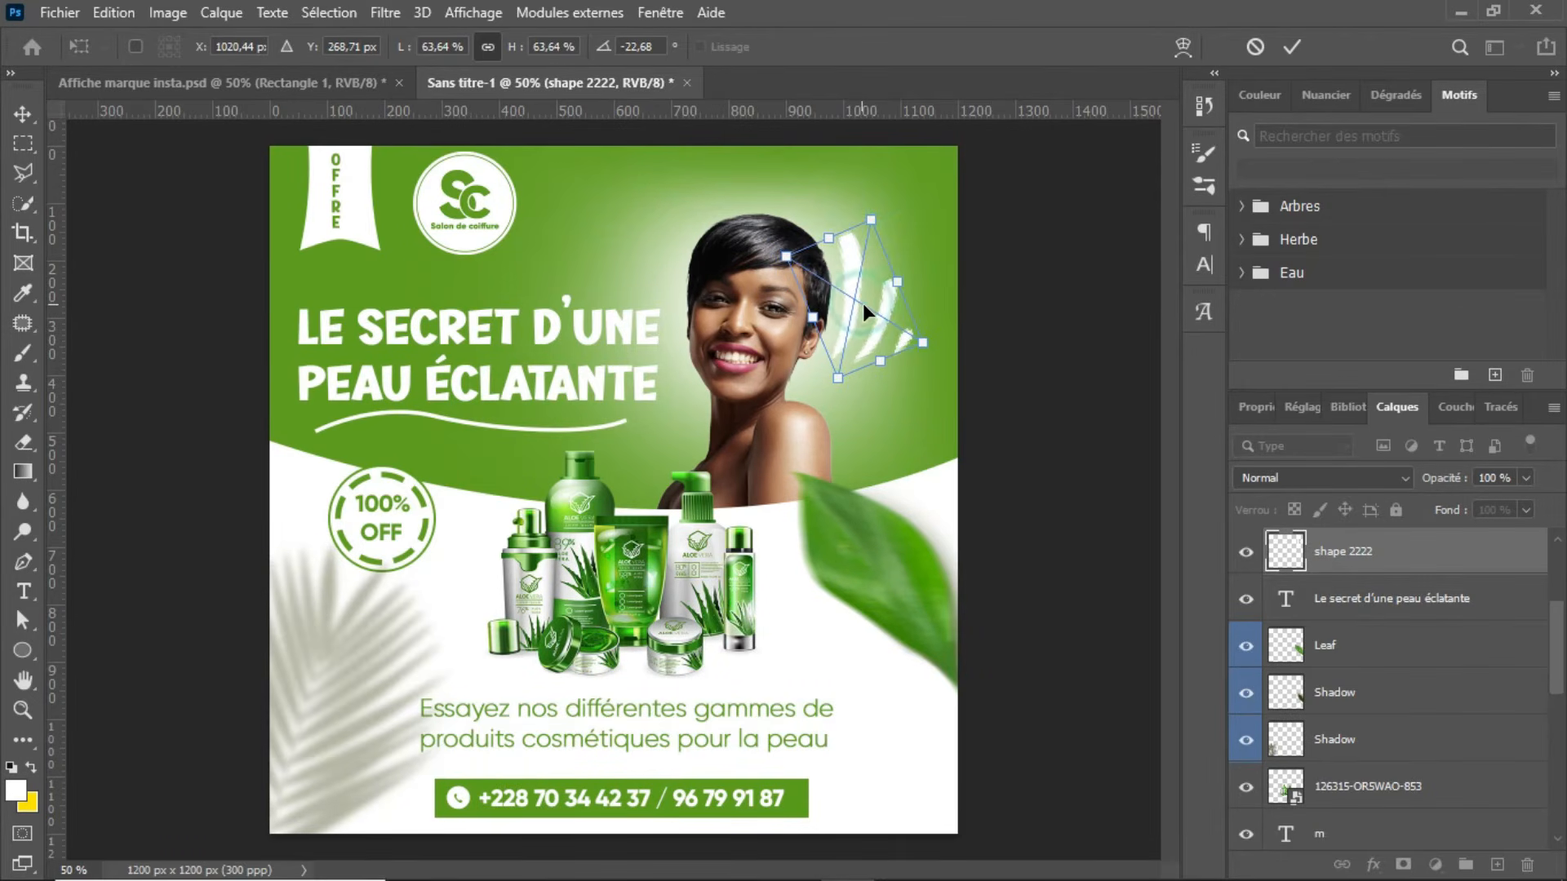
key(Return)
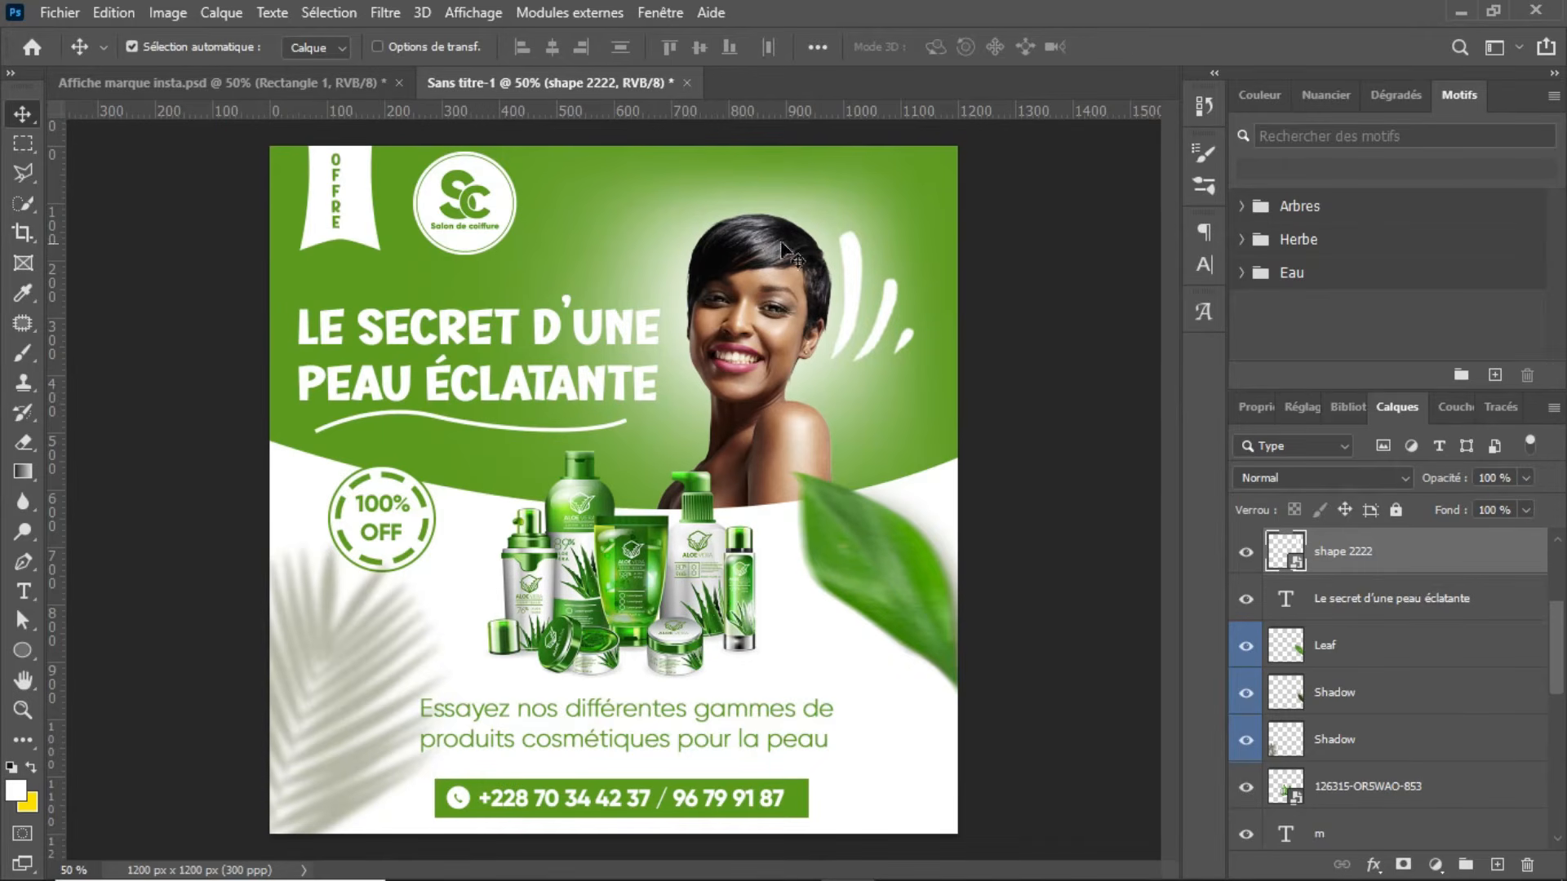
Step: Start saving the poster on the computer and browse to Disque local (F:) as the destination
key(ctrl)
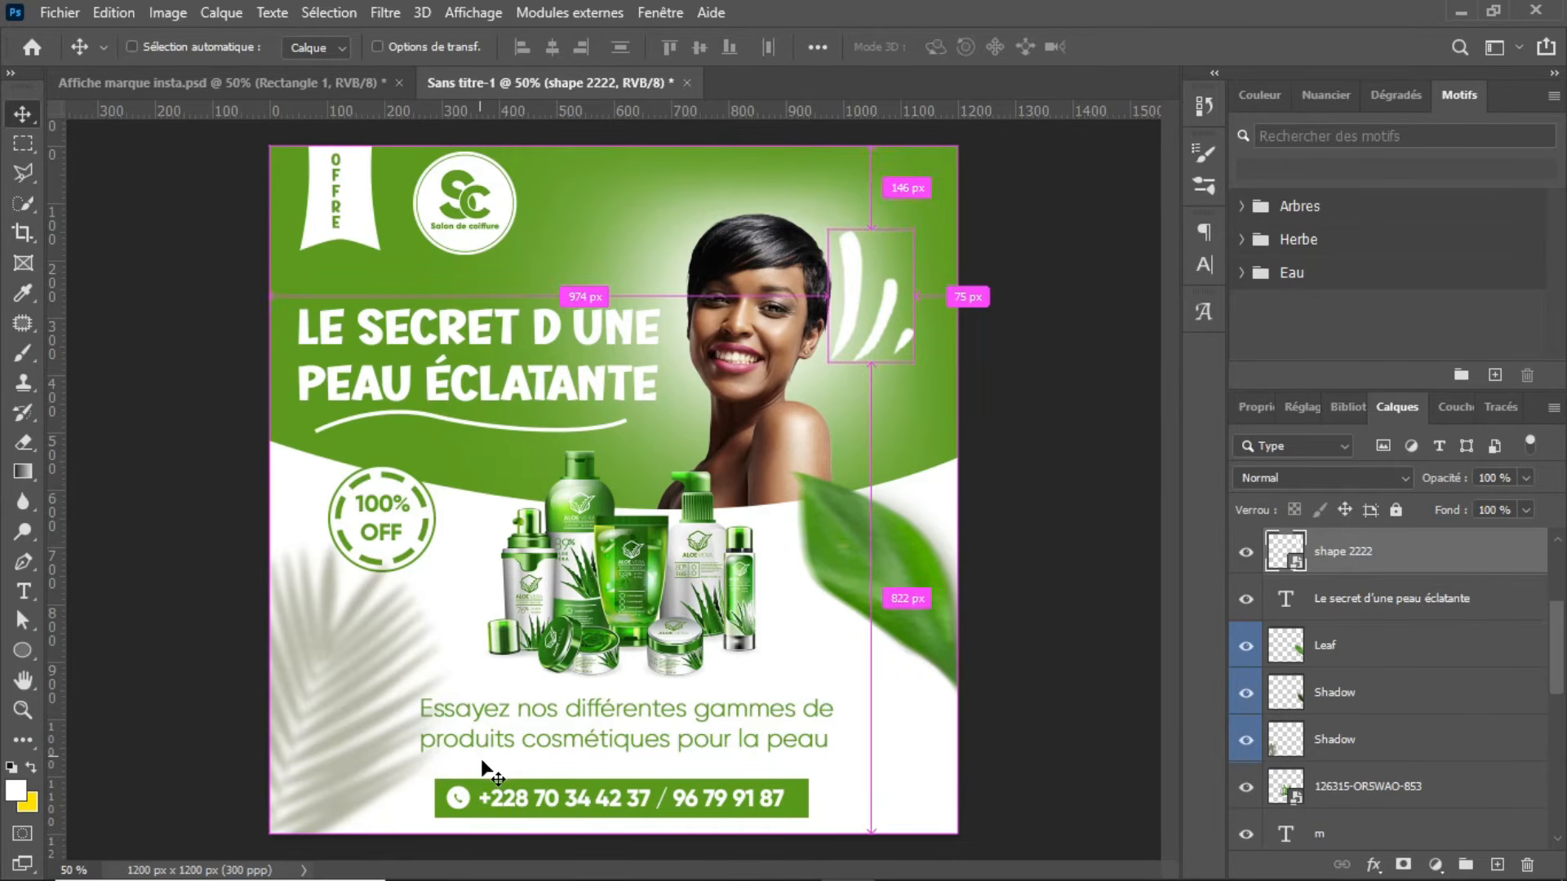
key(ctrl+s)
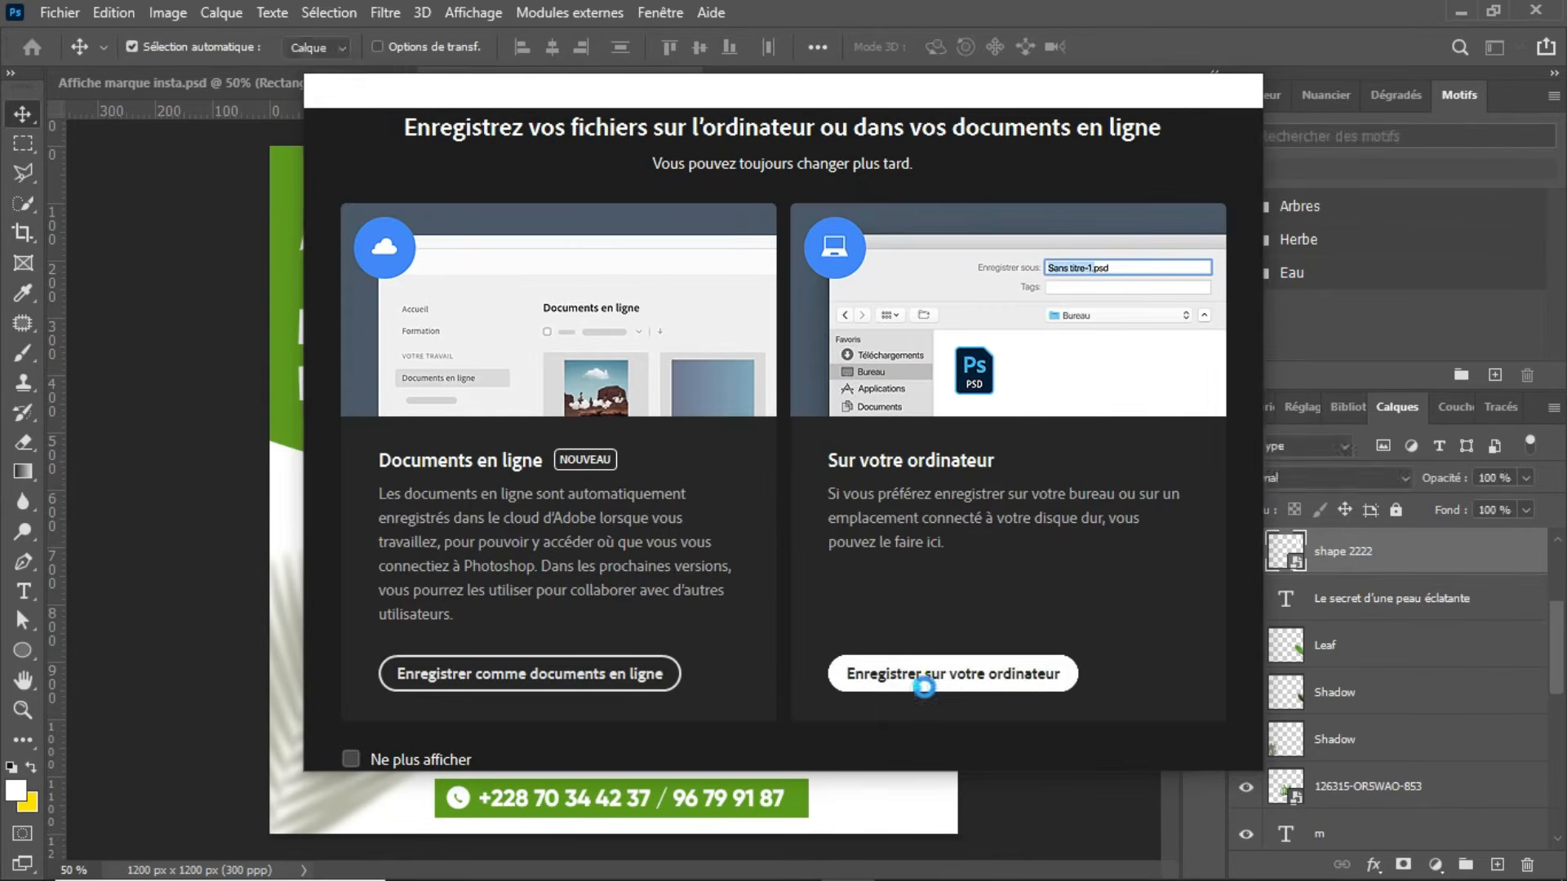
click(920, 685)
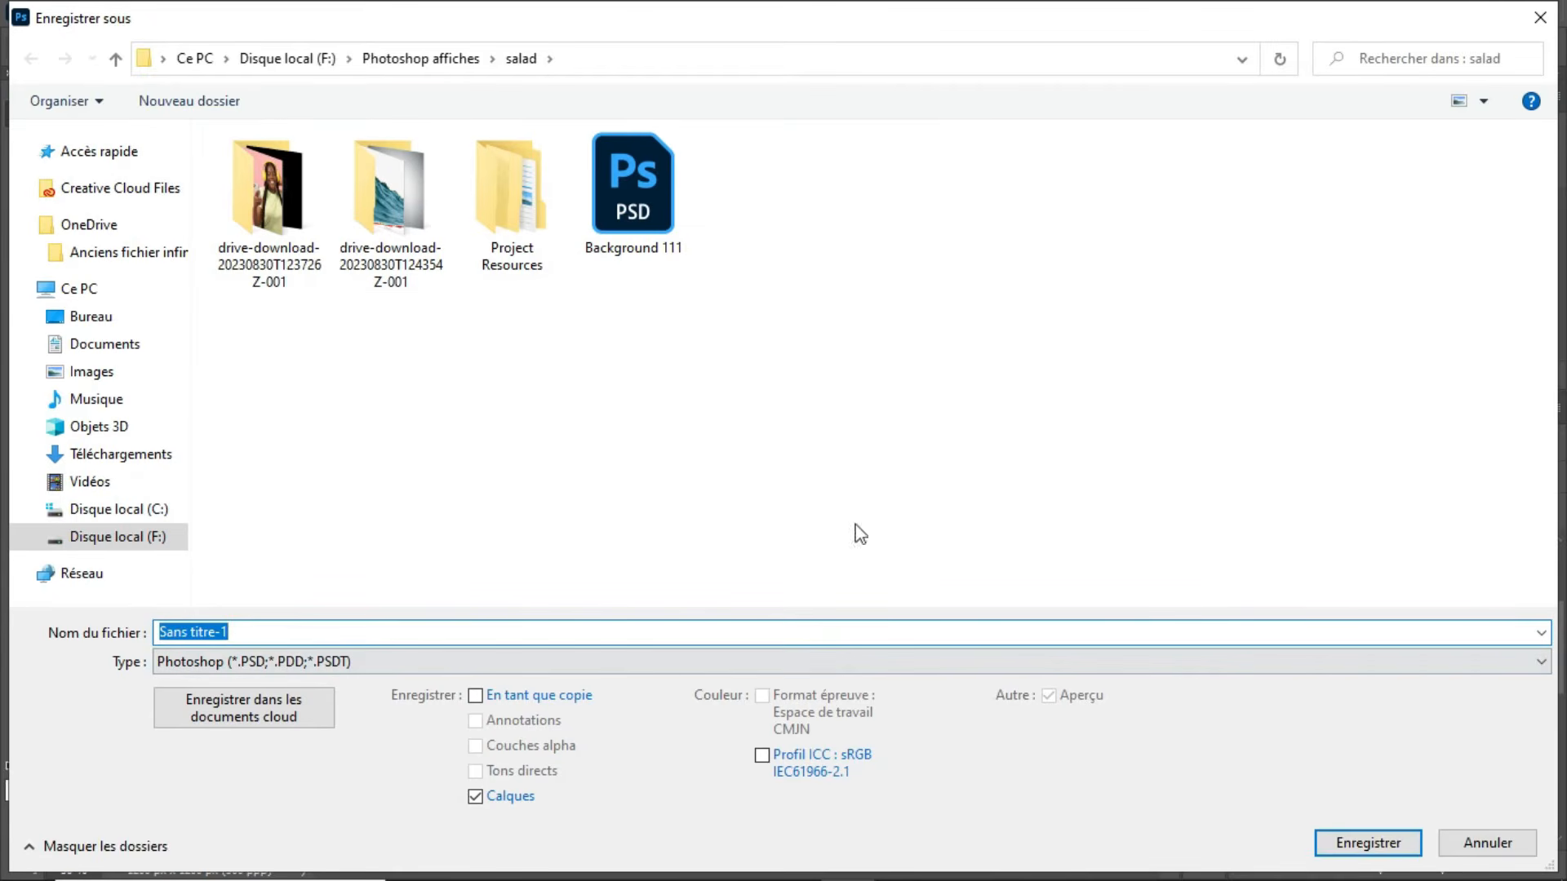
click(149, 540)
scroll(302, 539, down, 8)
scroll(316, 542, down, 4)
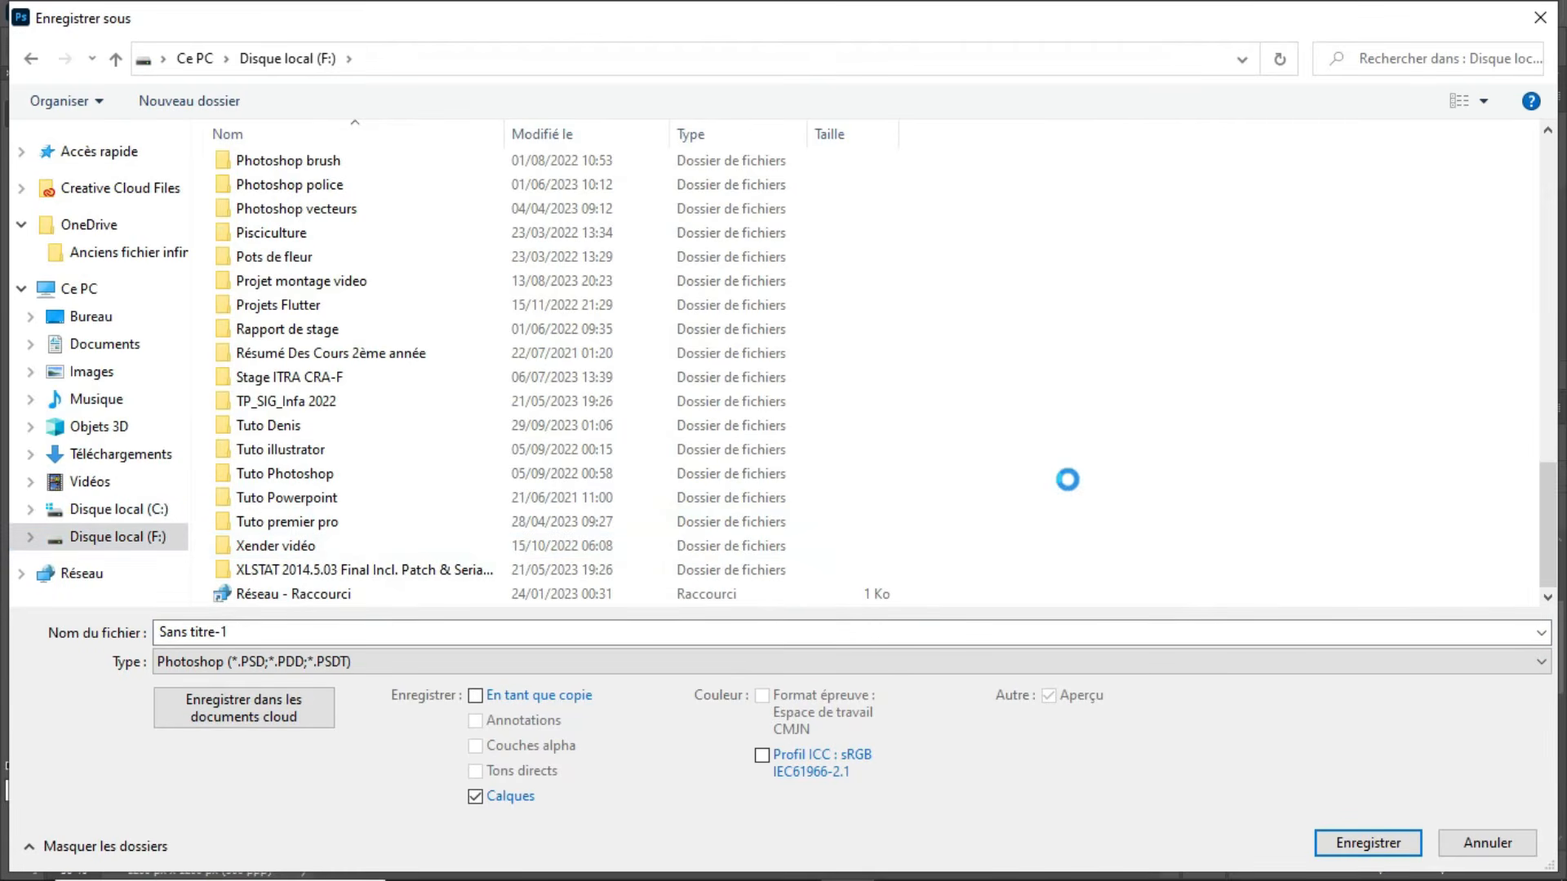
Step: Create a folder named "Tuto marque savon" on Disque local (F:) and open it as the save location
right_click(931, 500)
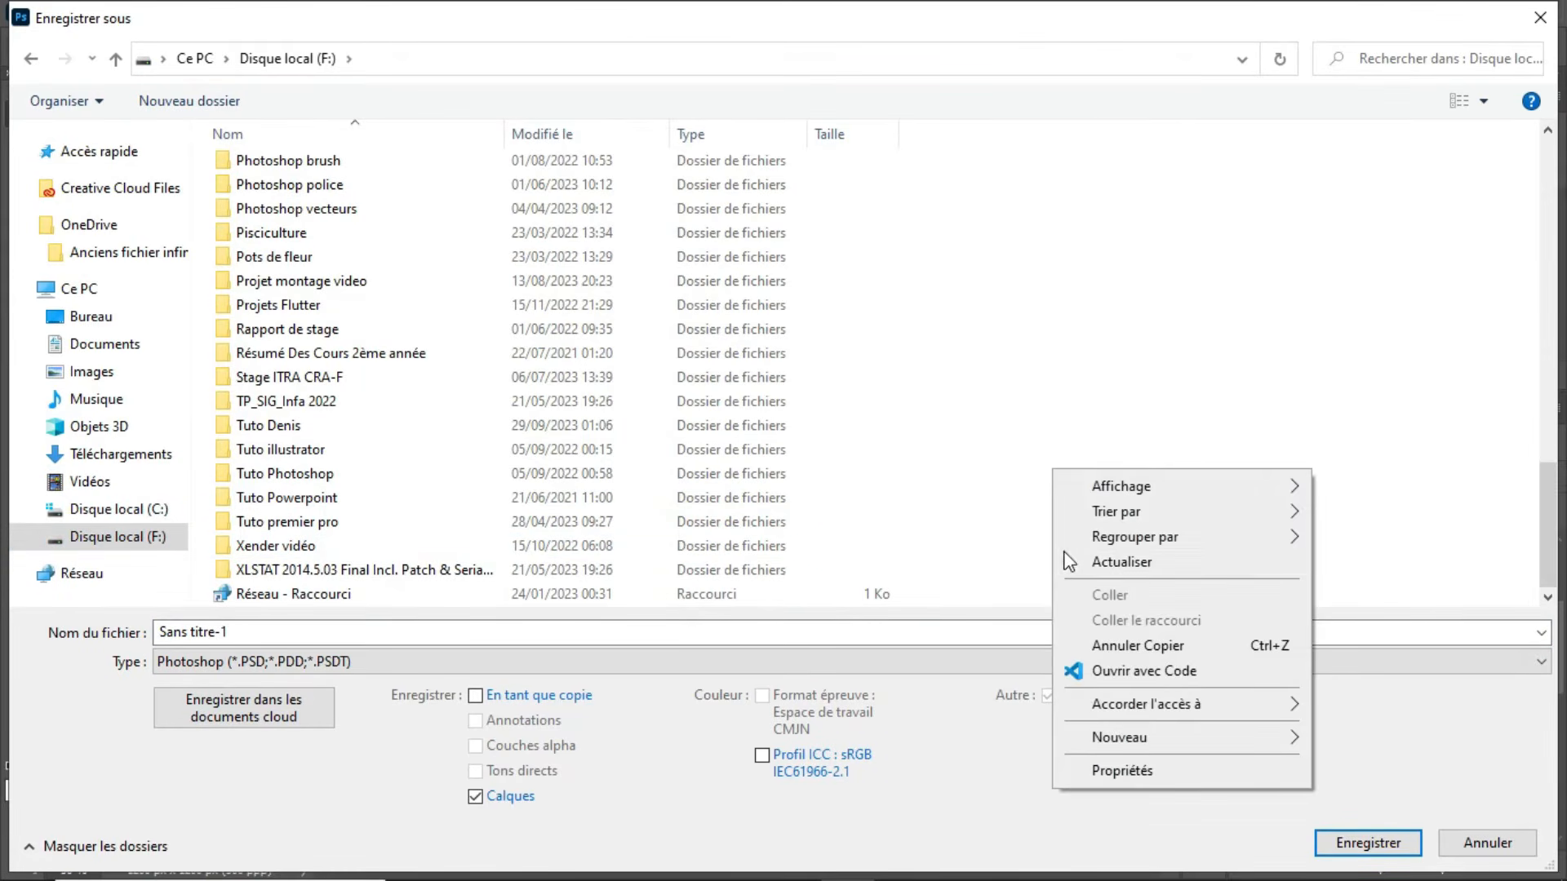
mouse_move(1118, 739)
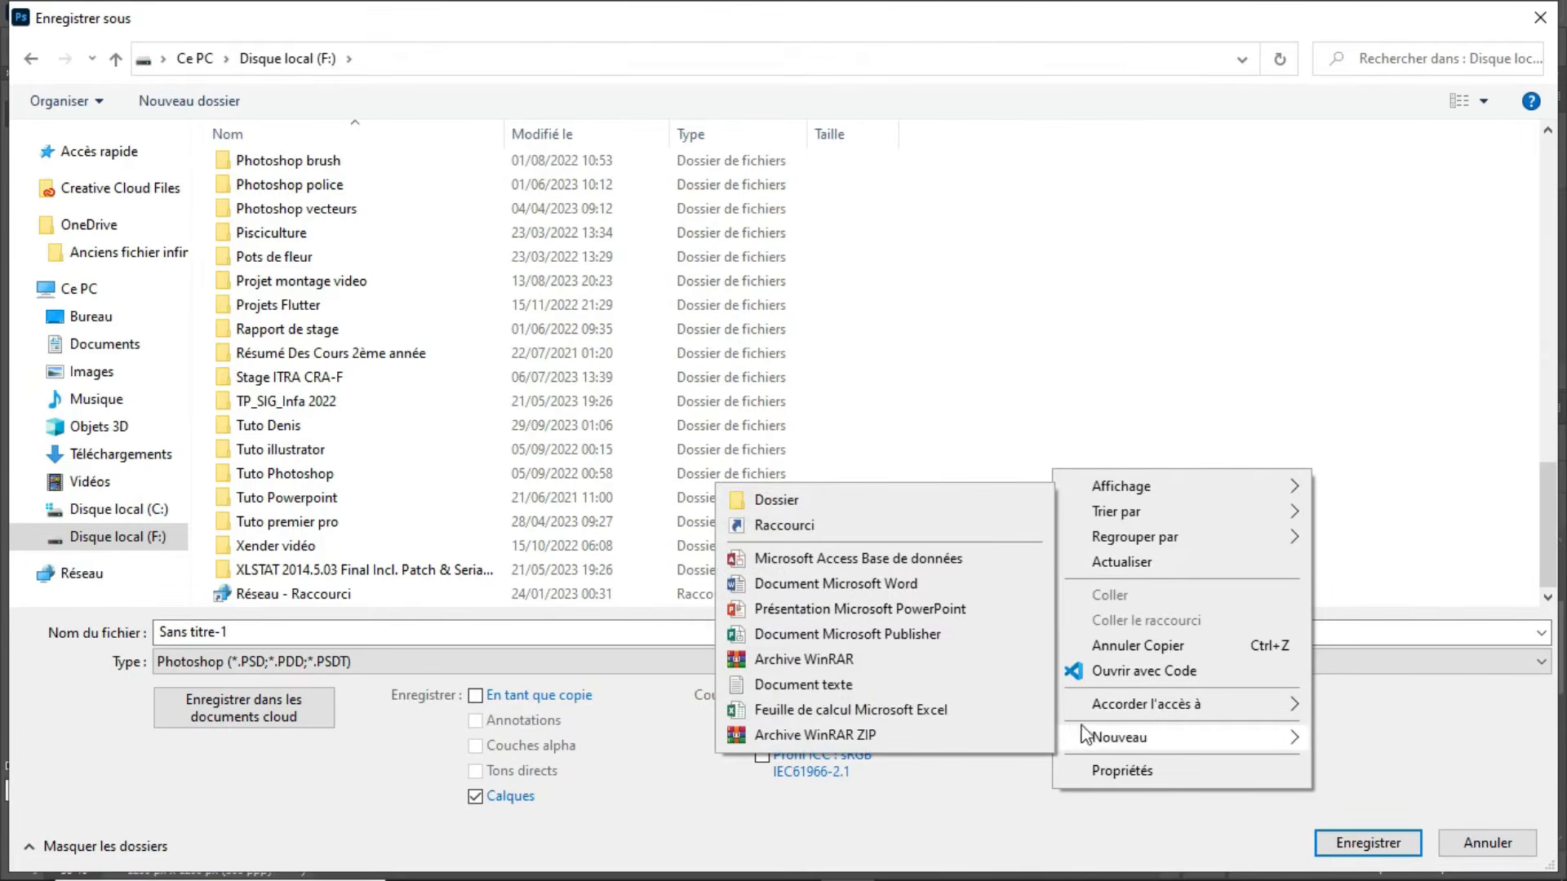
click(782, 503)
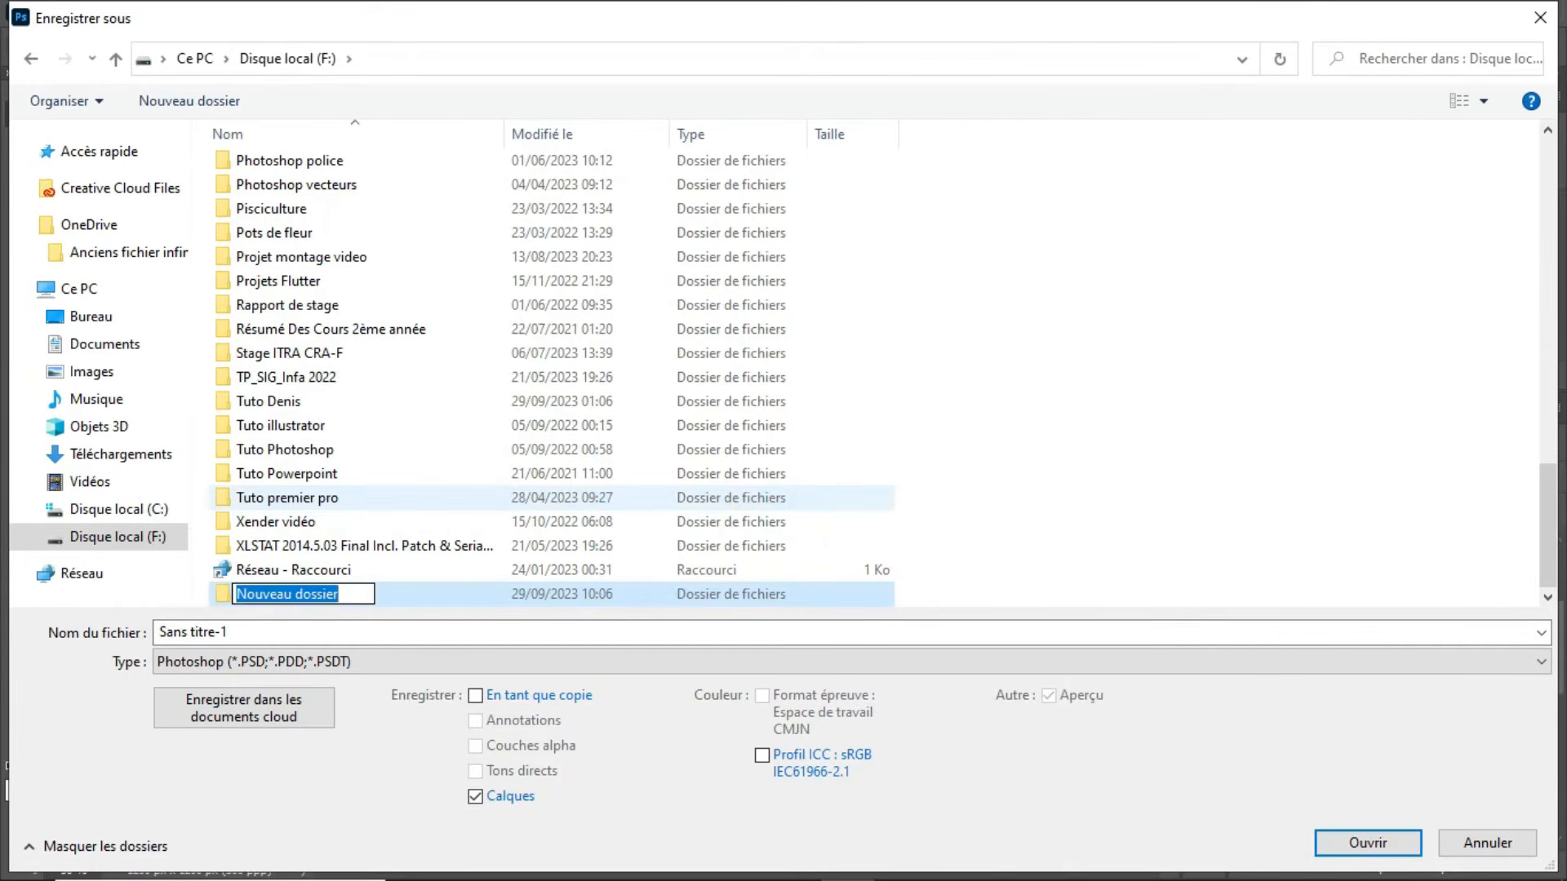
text(Tuto)
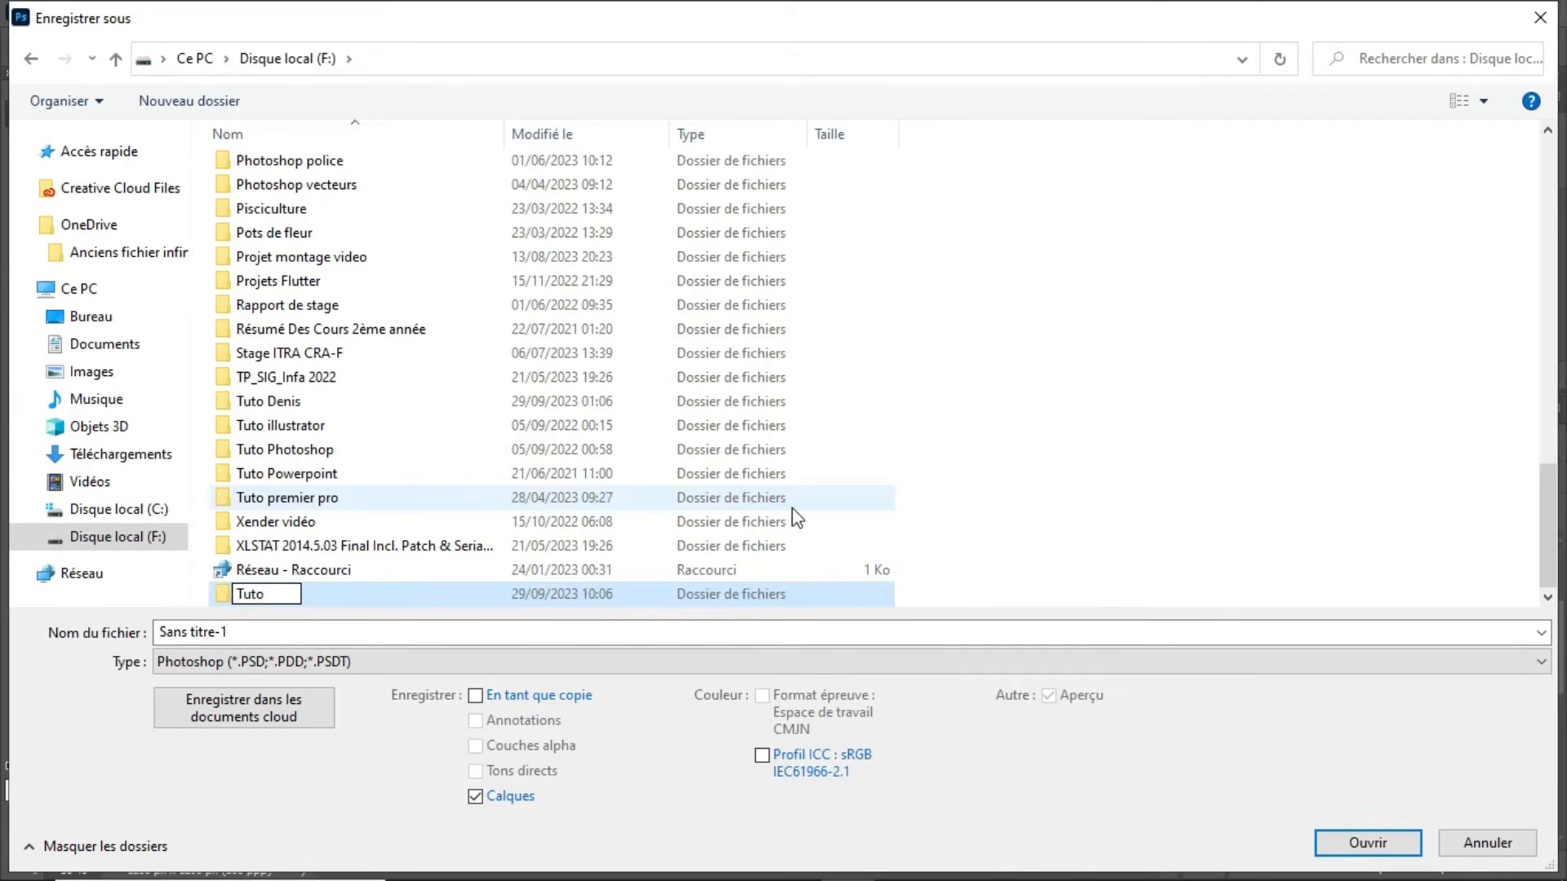
text( marque savon)
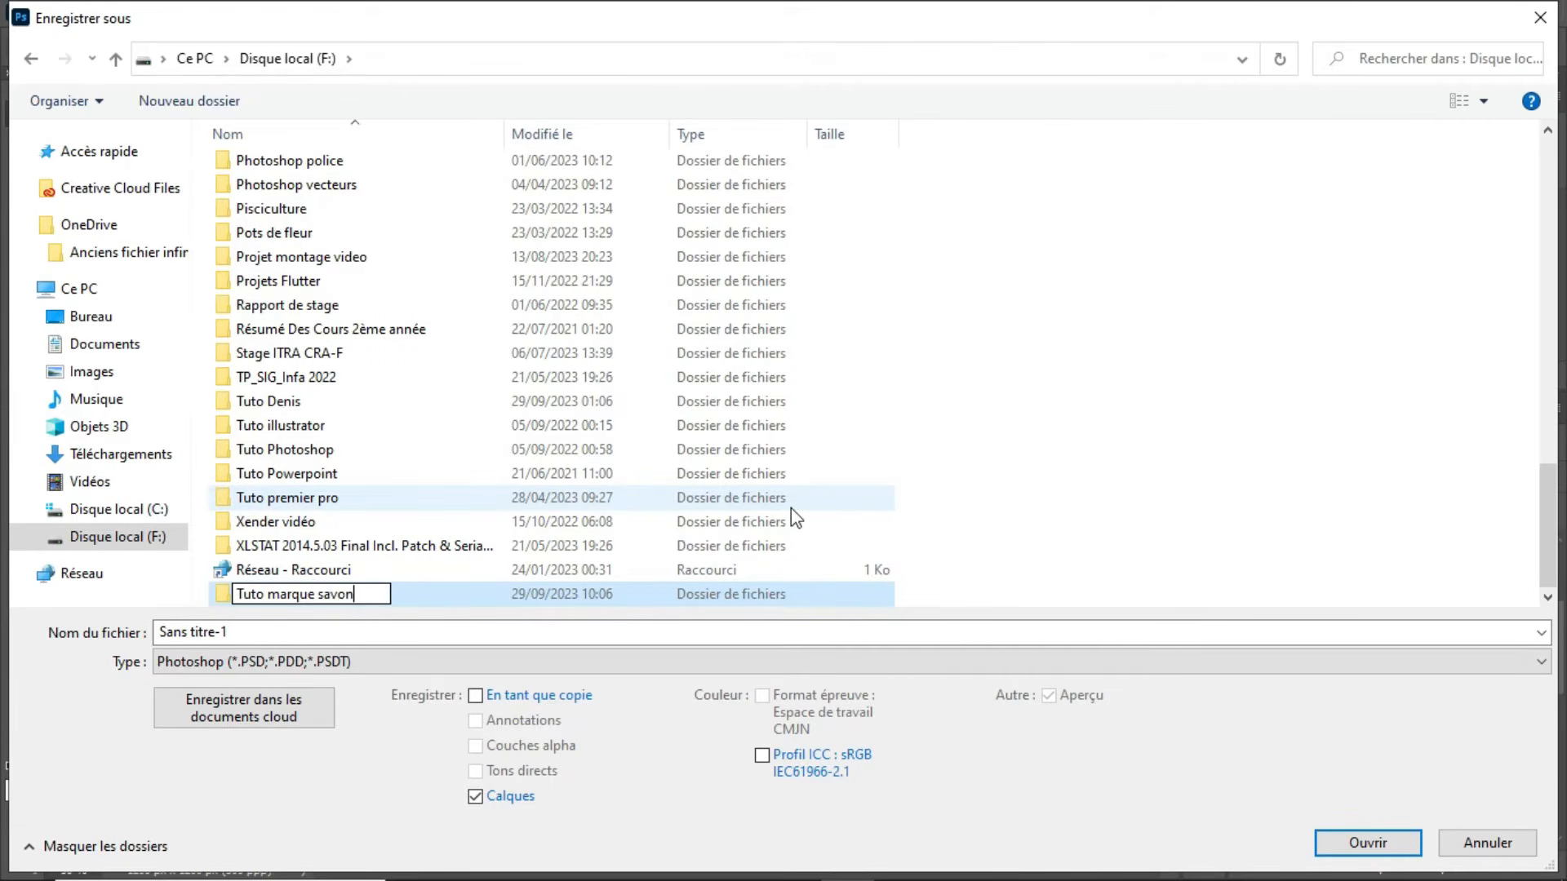
key(Return)
double_click(849, 594)
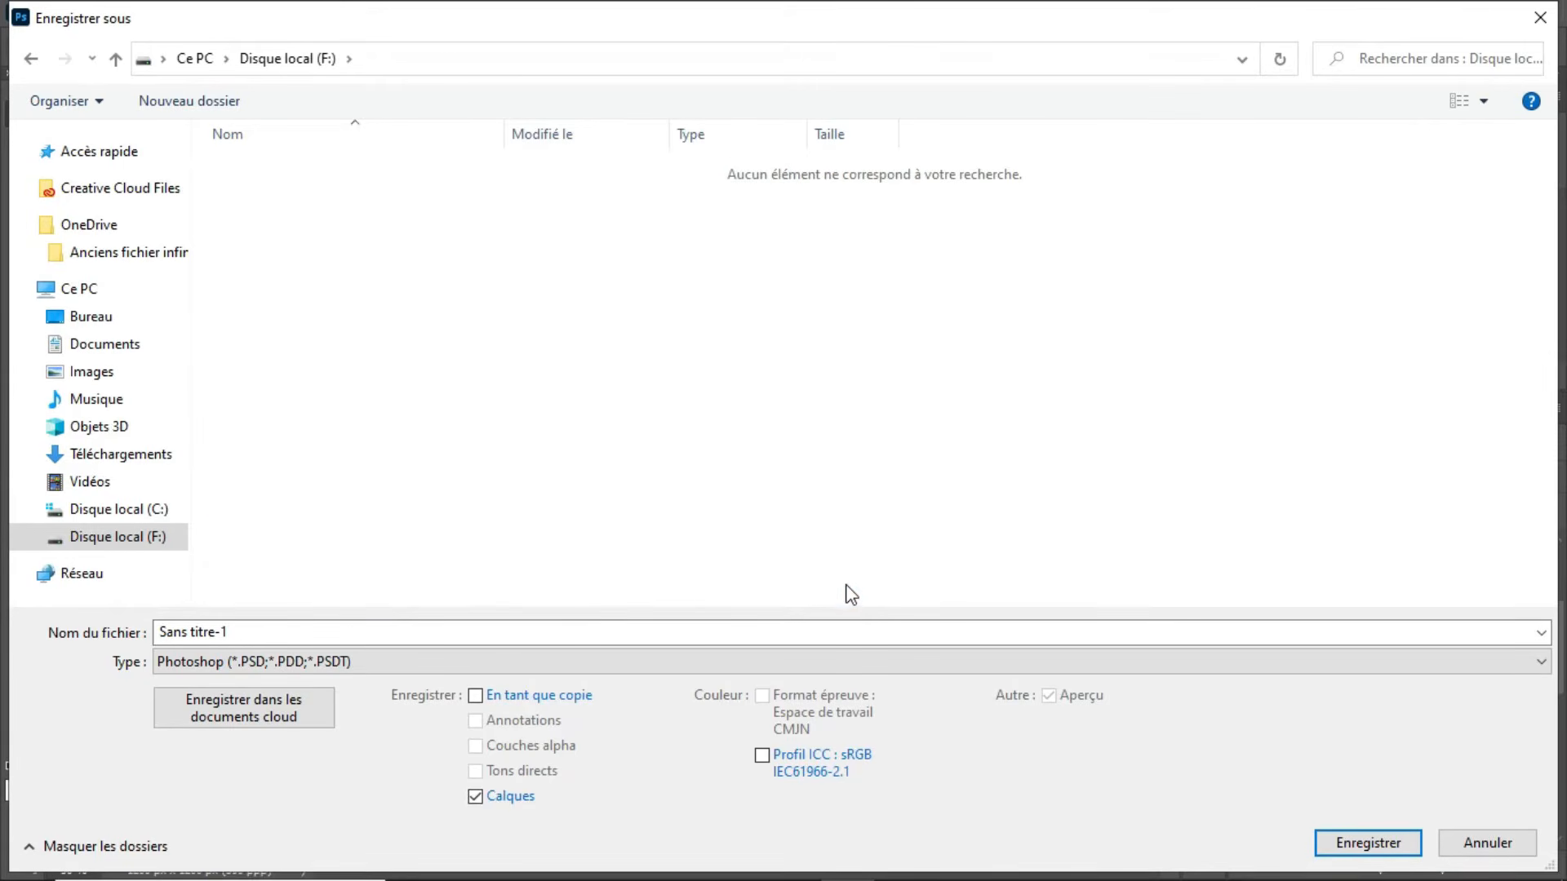
Step: Save the poster as the Photoshop file "Post Insta" with maximised compatibility
click(415, 628)
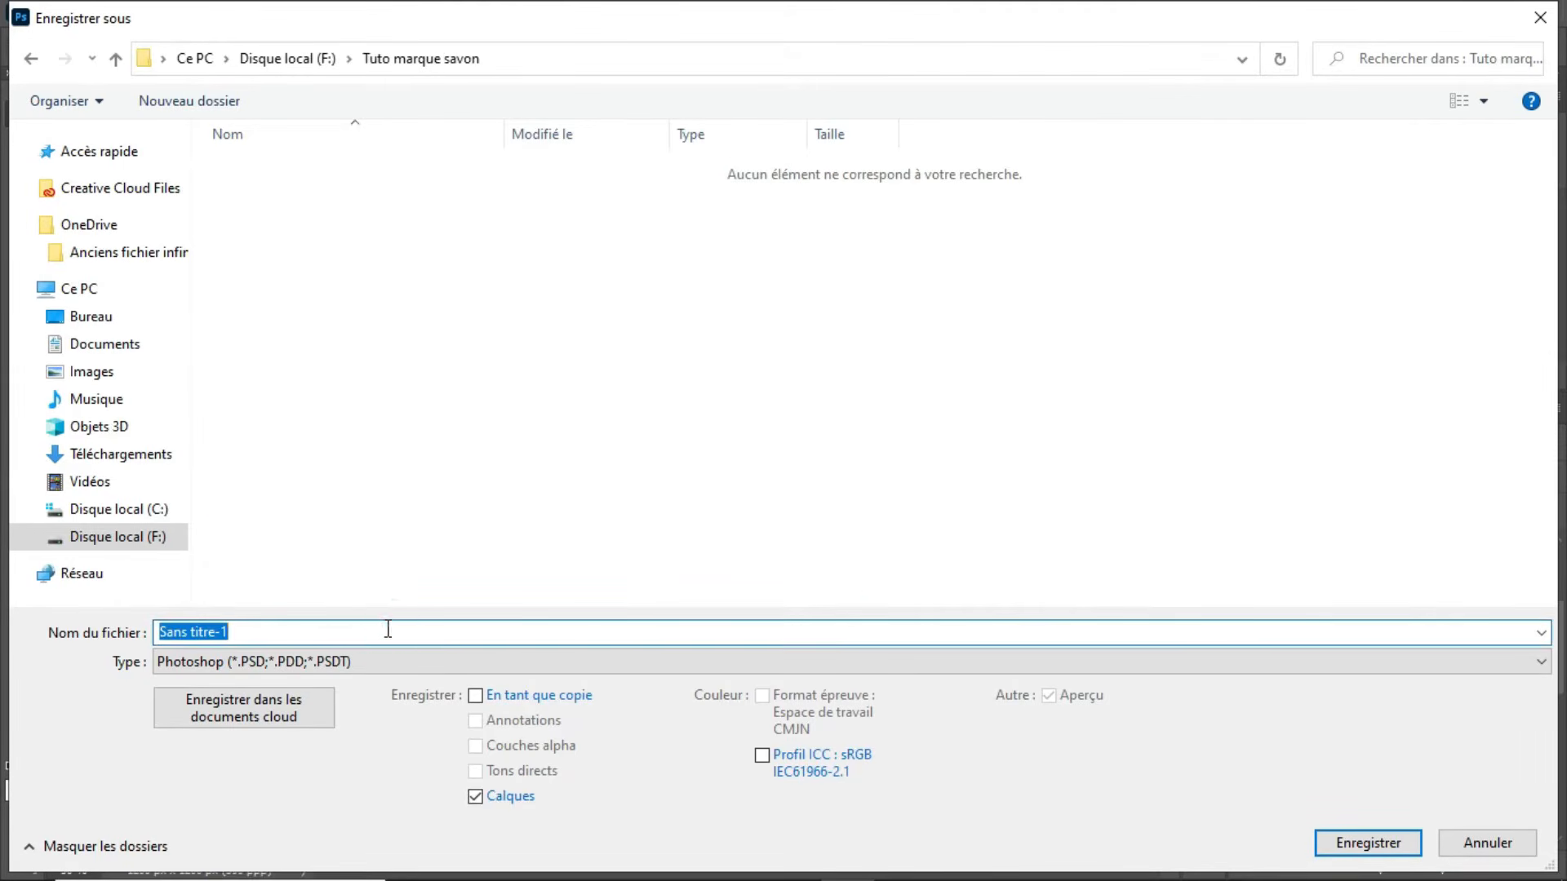
text(Post)
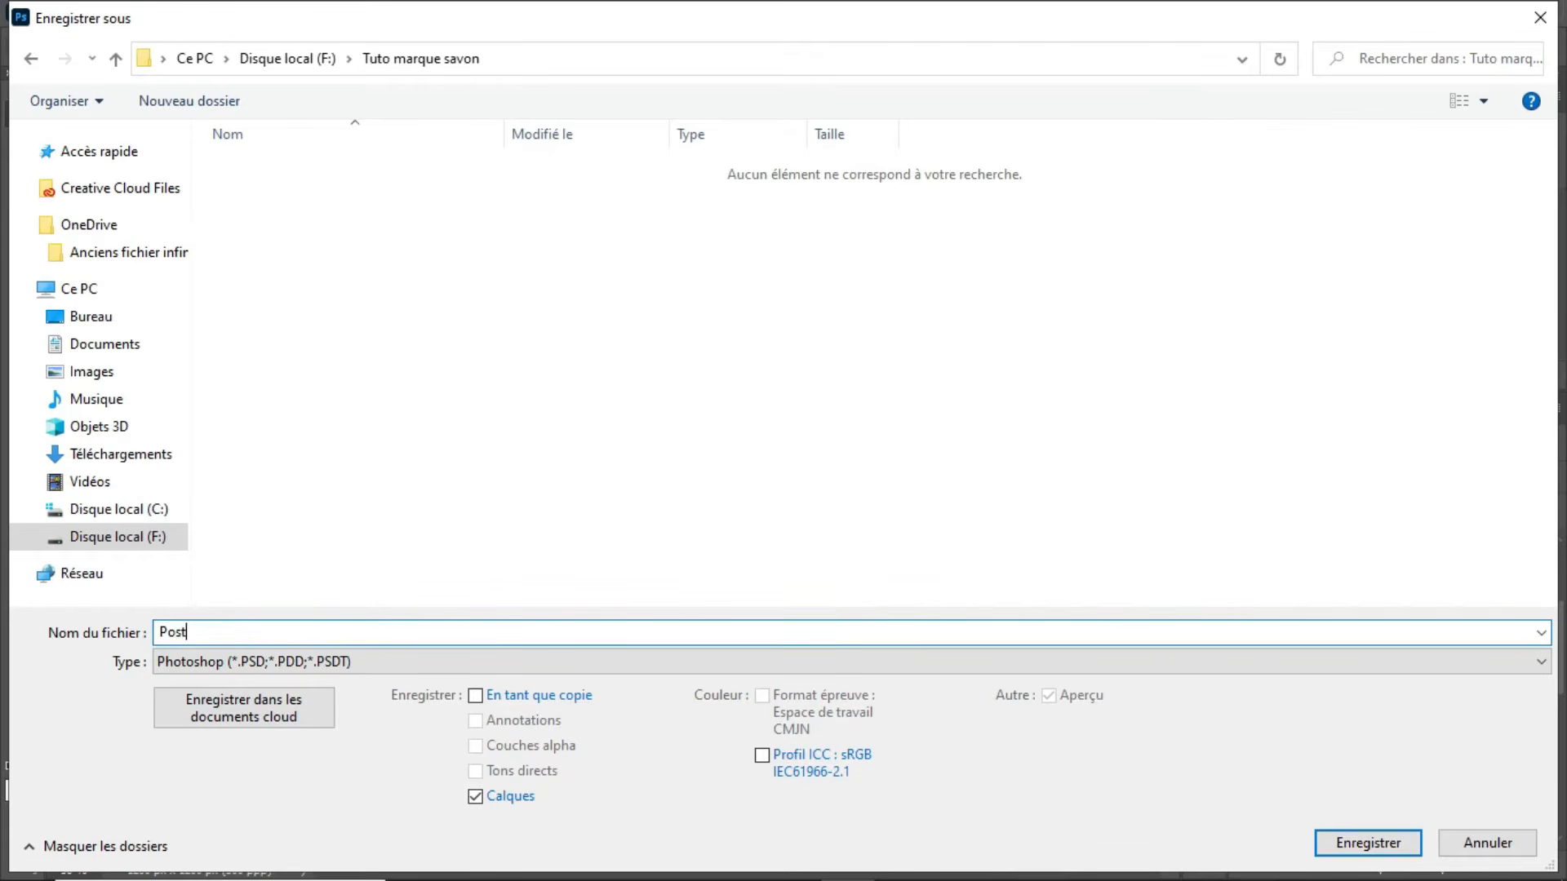
text( Insta)
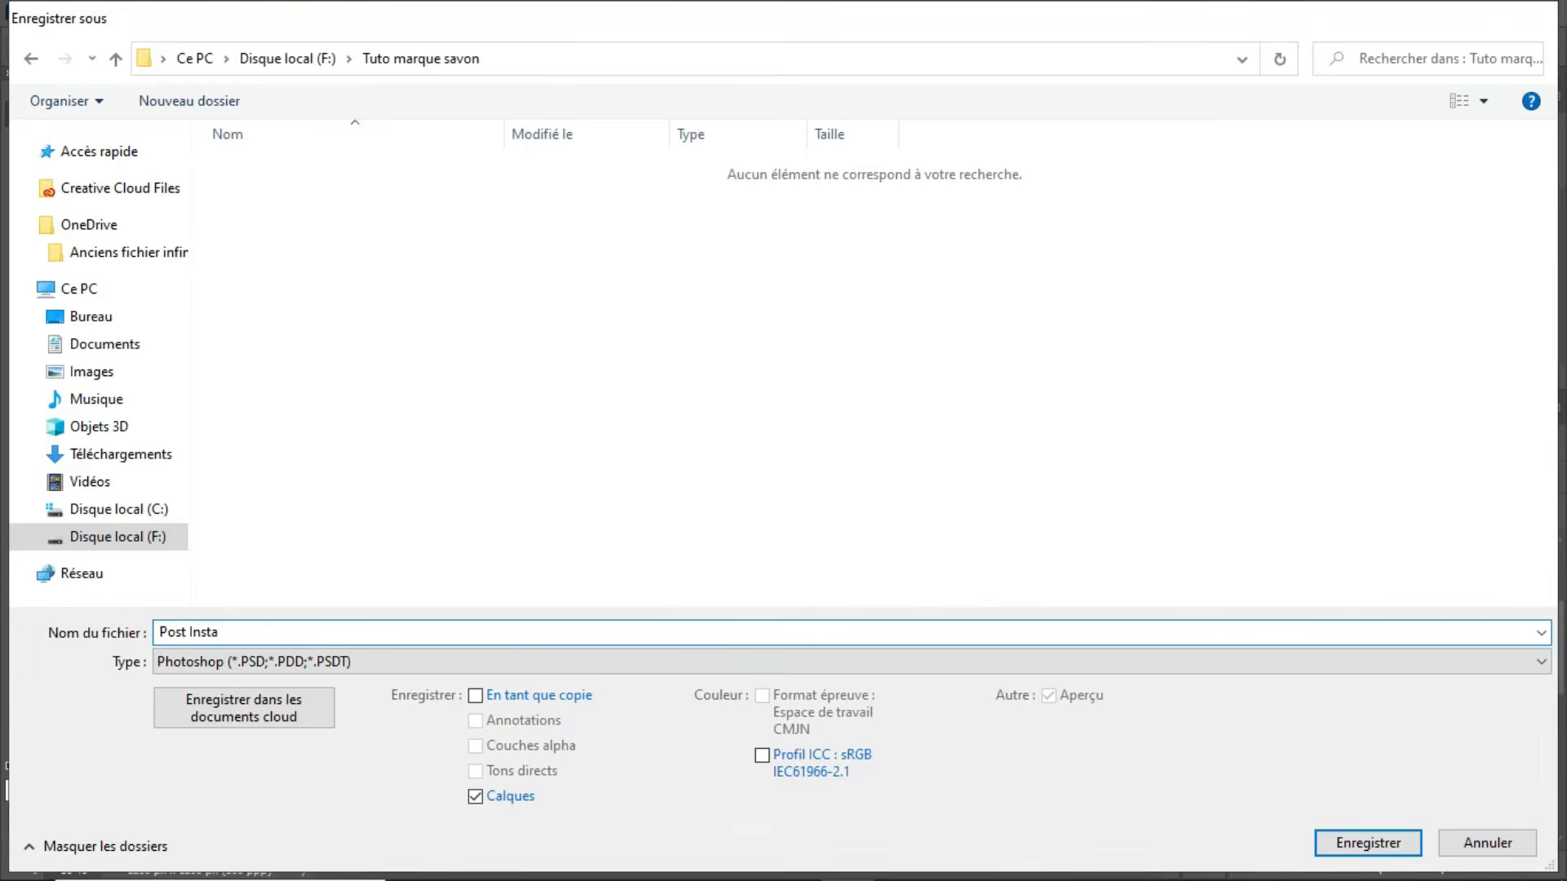
key(Return)
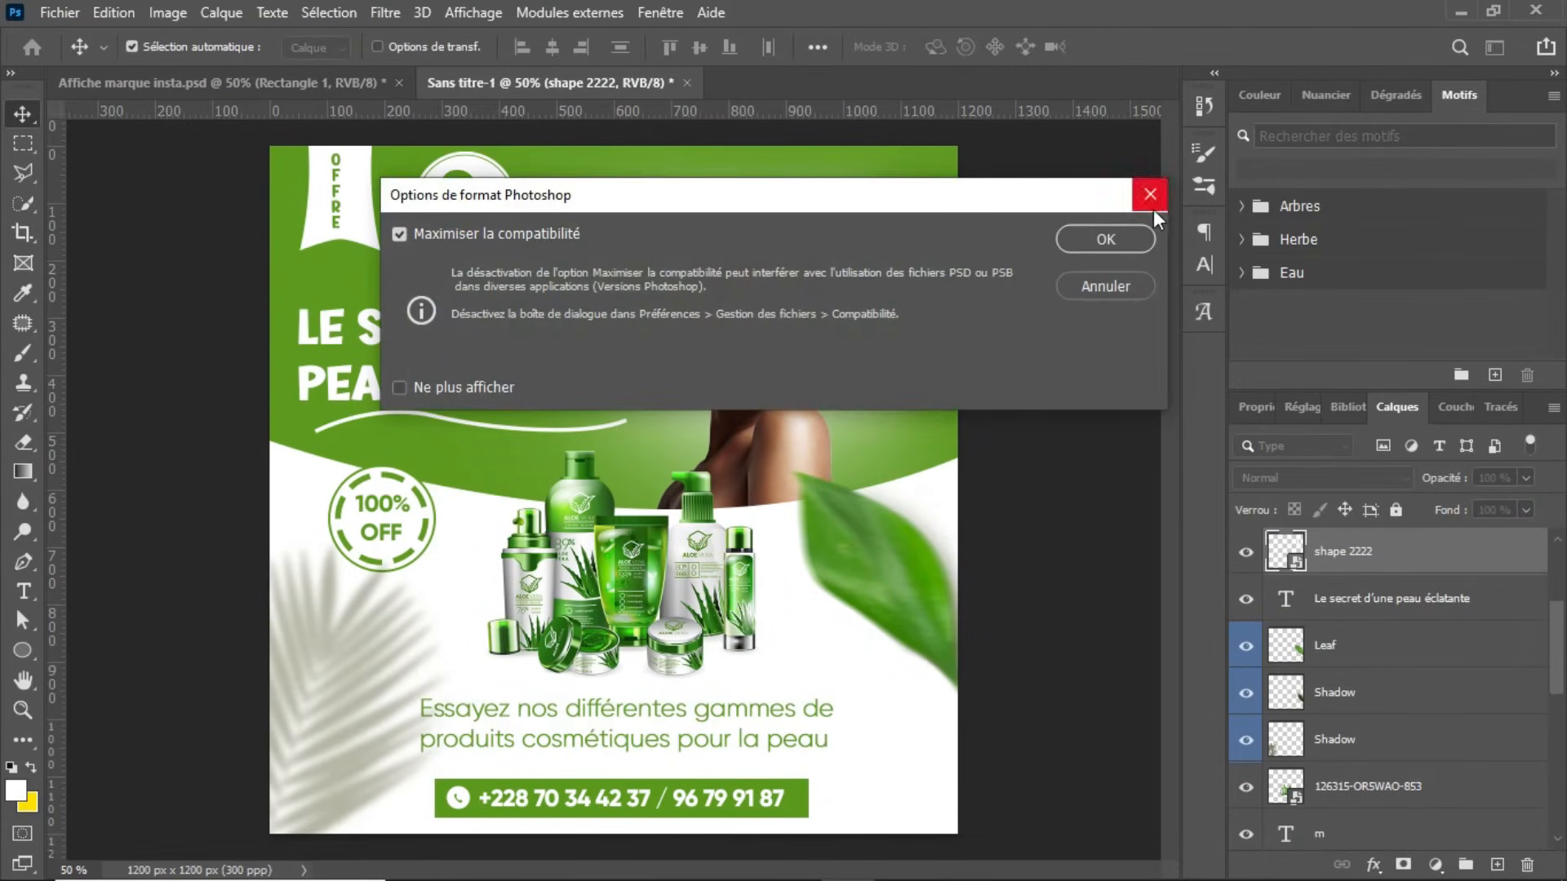
click(1134, 237)
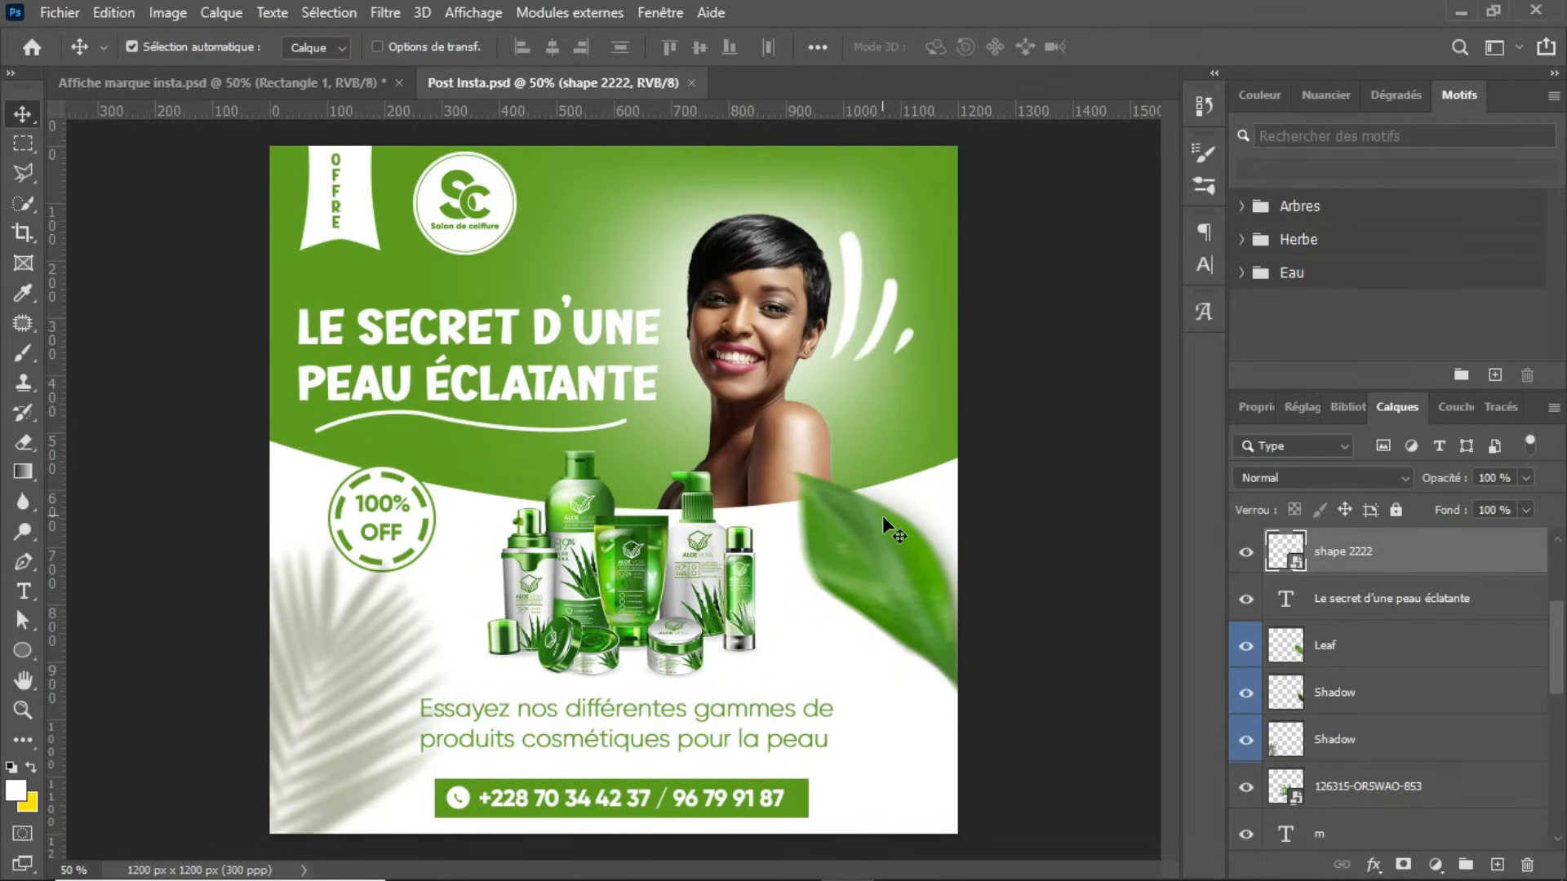
Step: Save a JPEG copy of Post Insta in the Tuto marque savon folder at maximum quality 12 with the standard baseline format
key(ctrl)
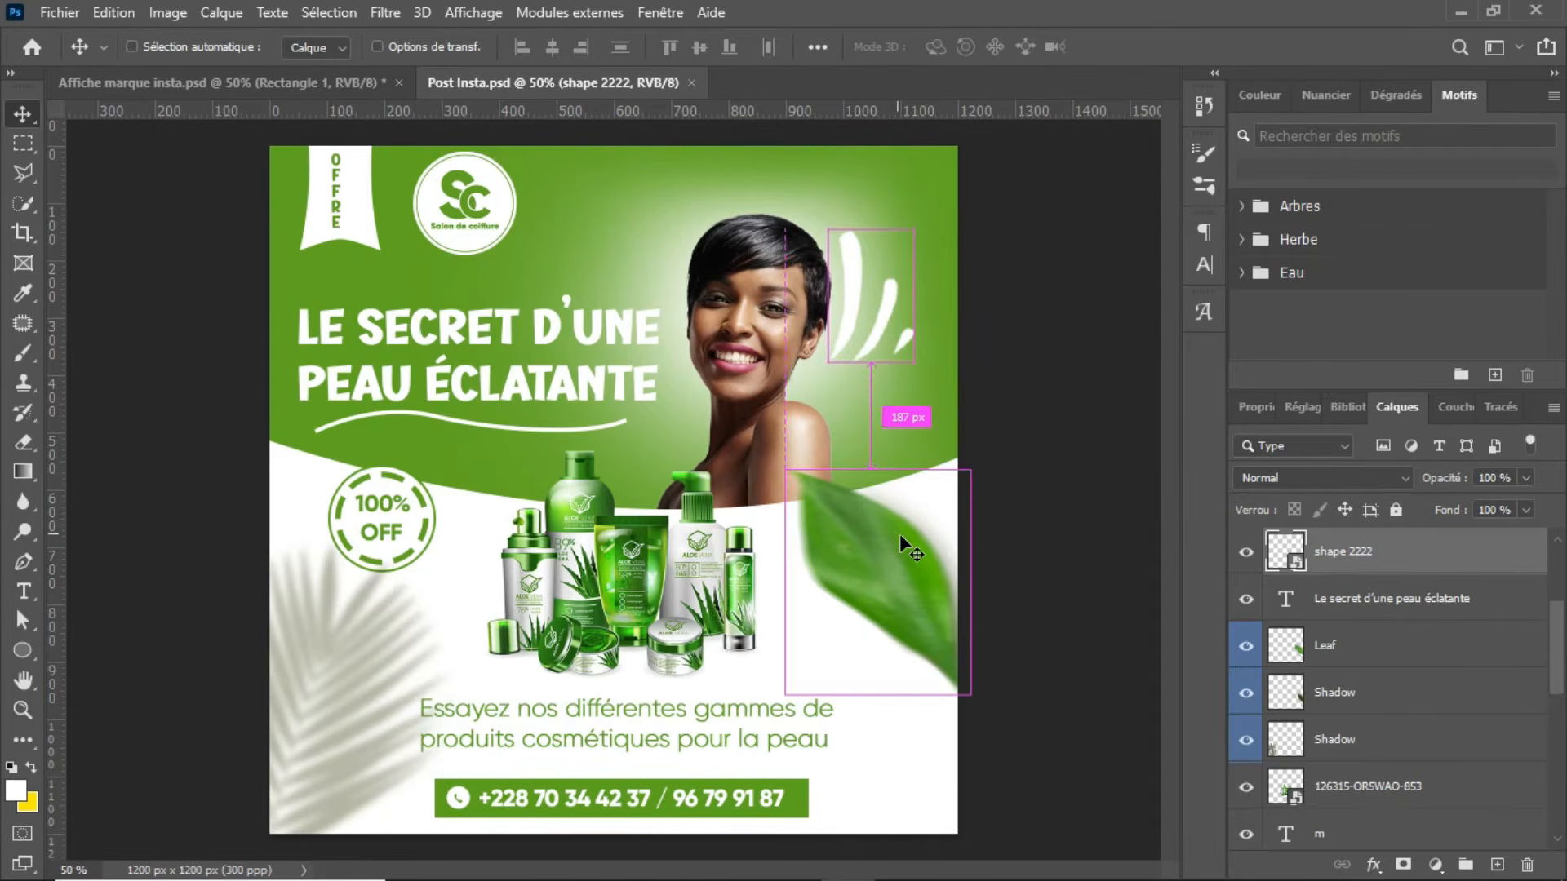
click(61, 15)
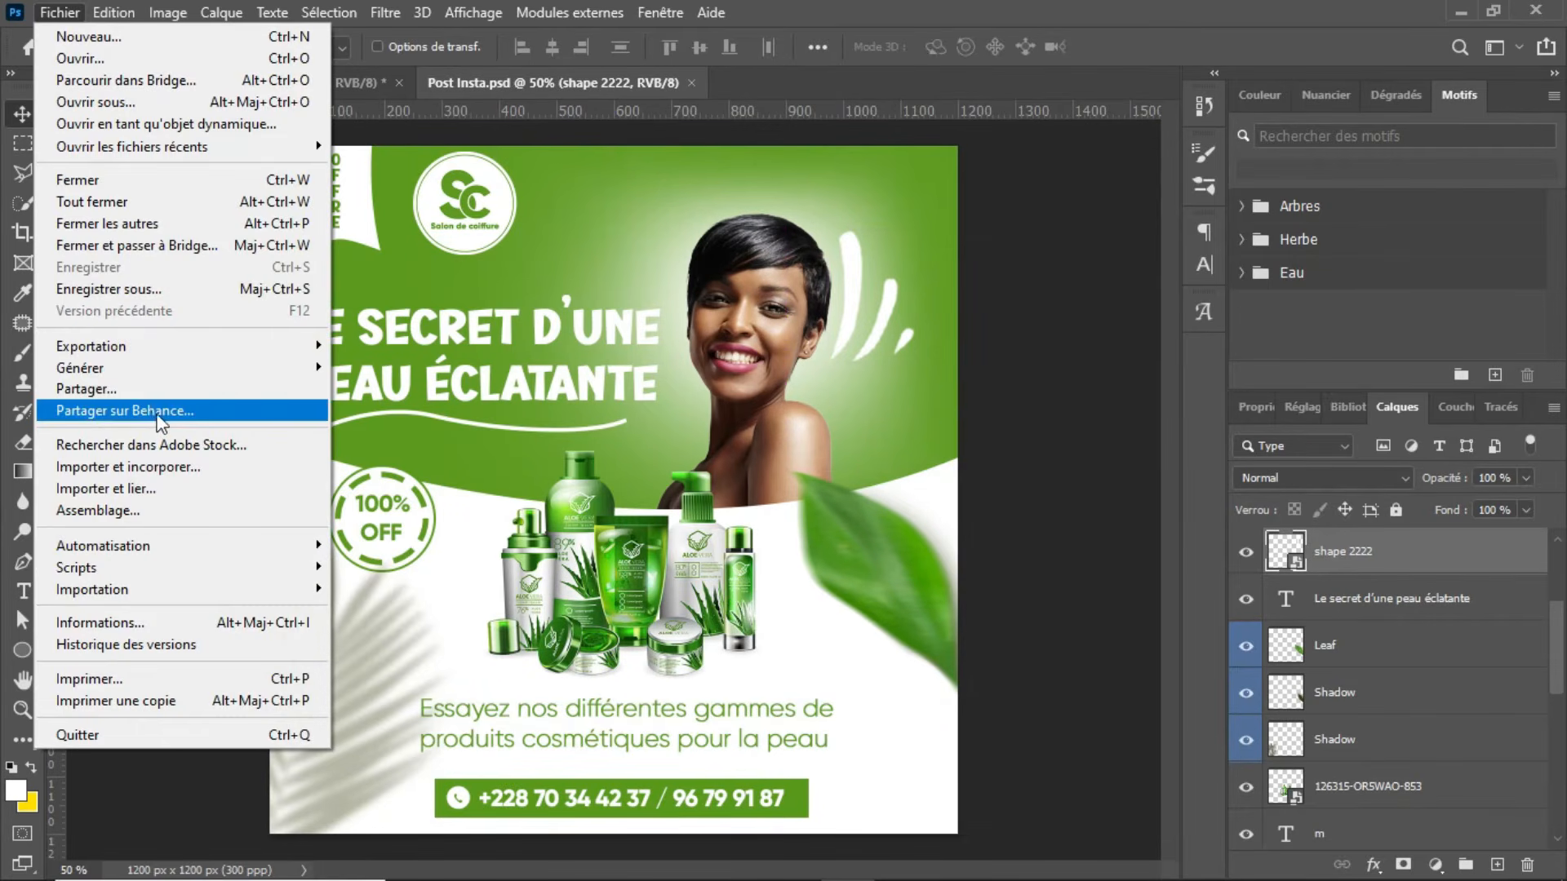
click(208, 291)
click(929, 686)
click(624, 661)
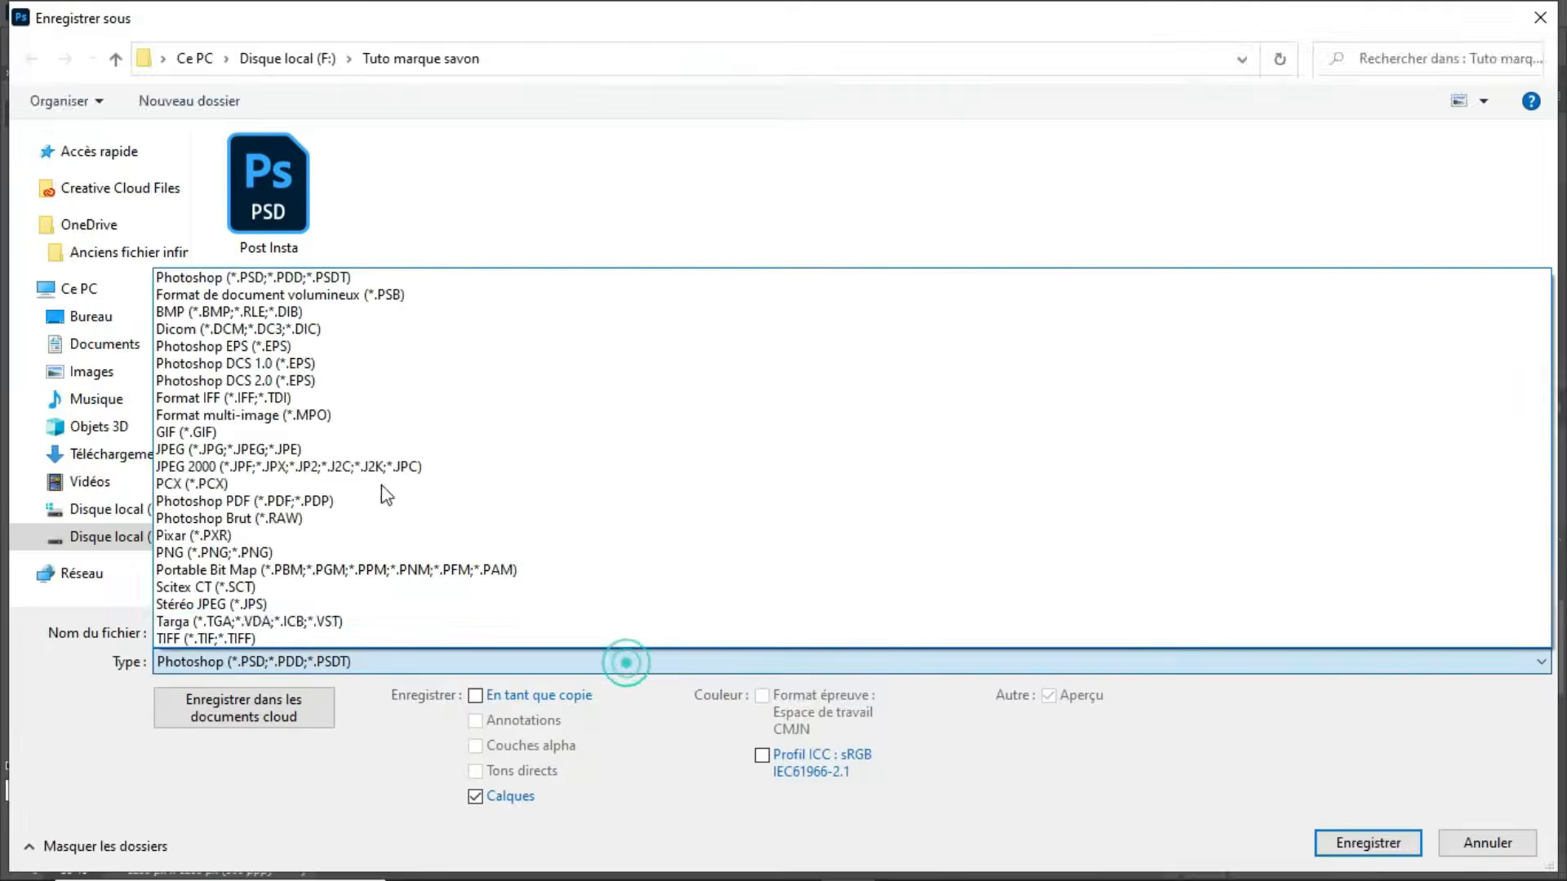
click(231, 453)
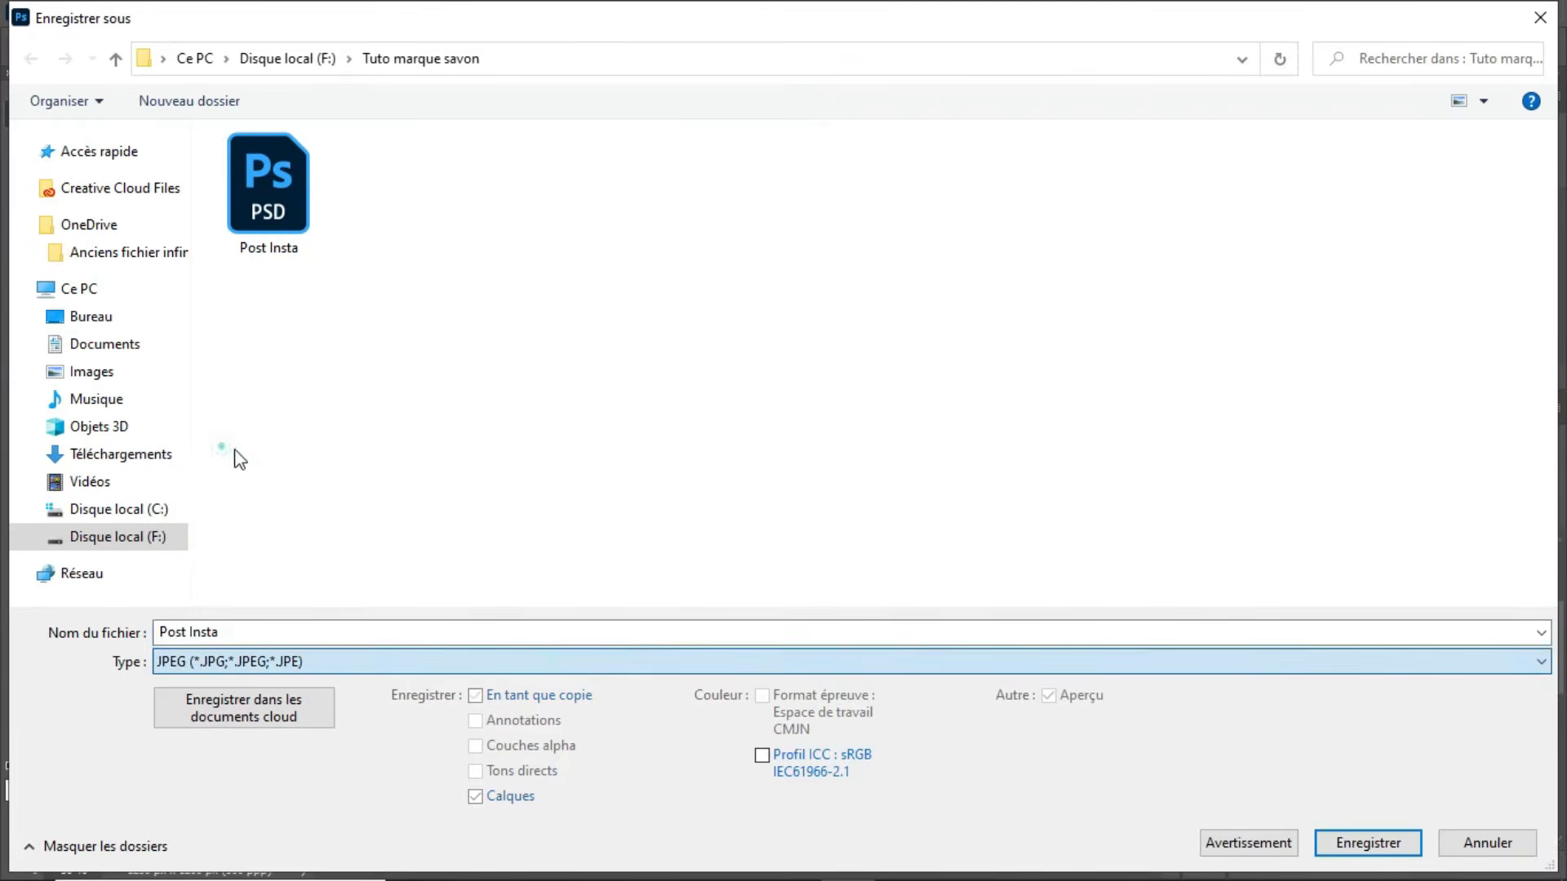
click(1359, 845)
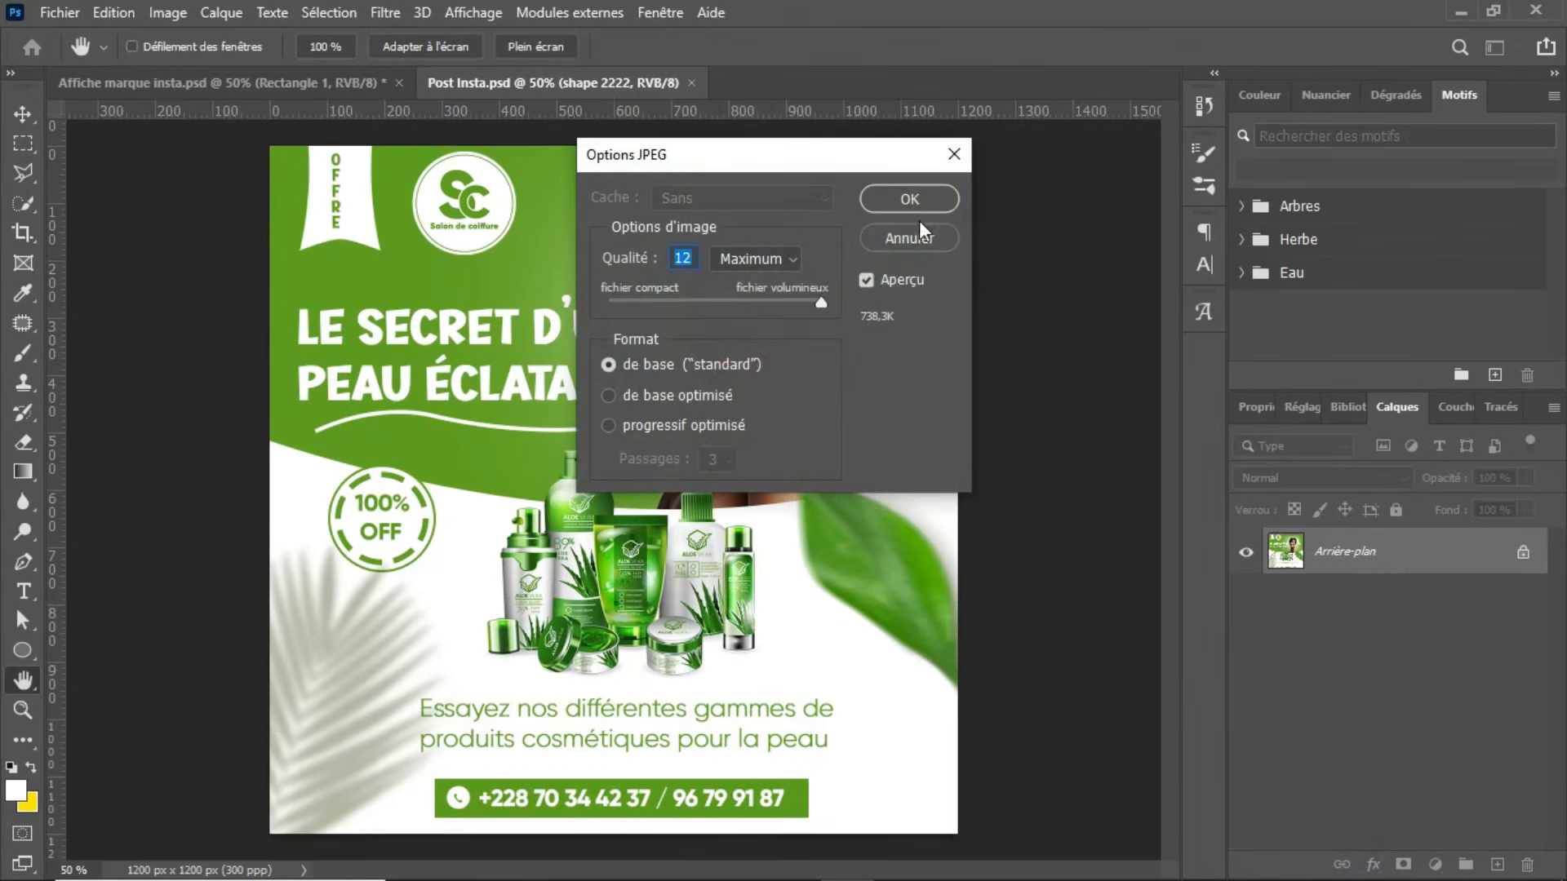
click(928, 211)
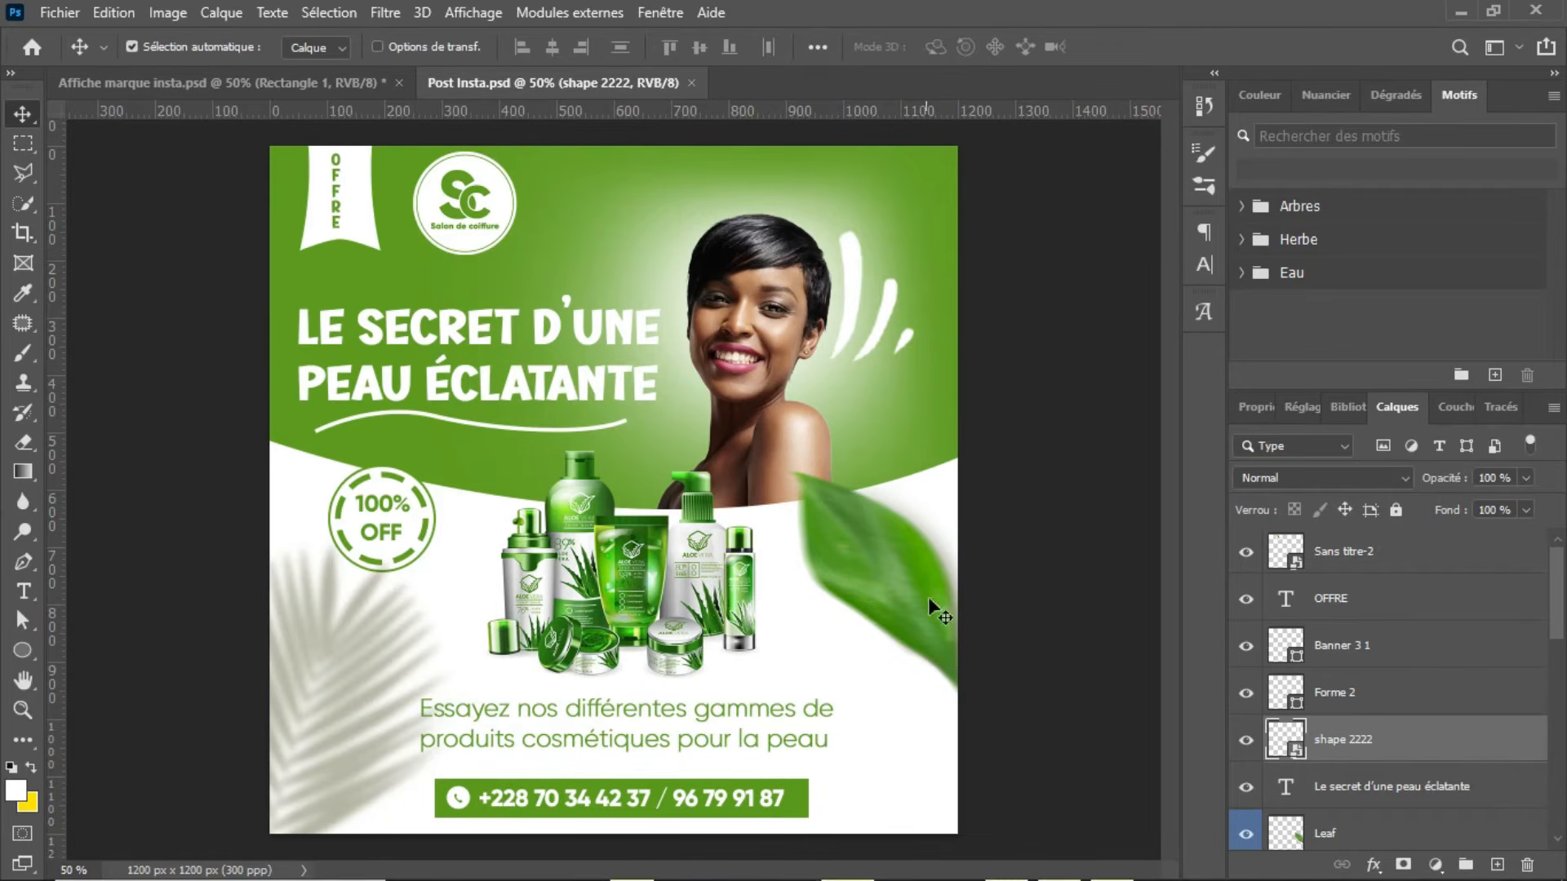
Step: Switch to the resource folder in File Explorer and open the horizontal_wall_banner PSD from horizontal wall banner mockup.zip in Photoshop
click(1460, 13)
double_click(769, 271)
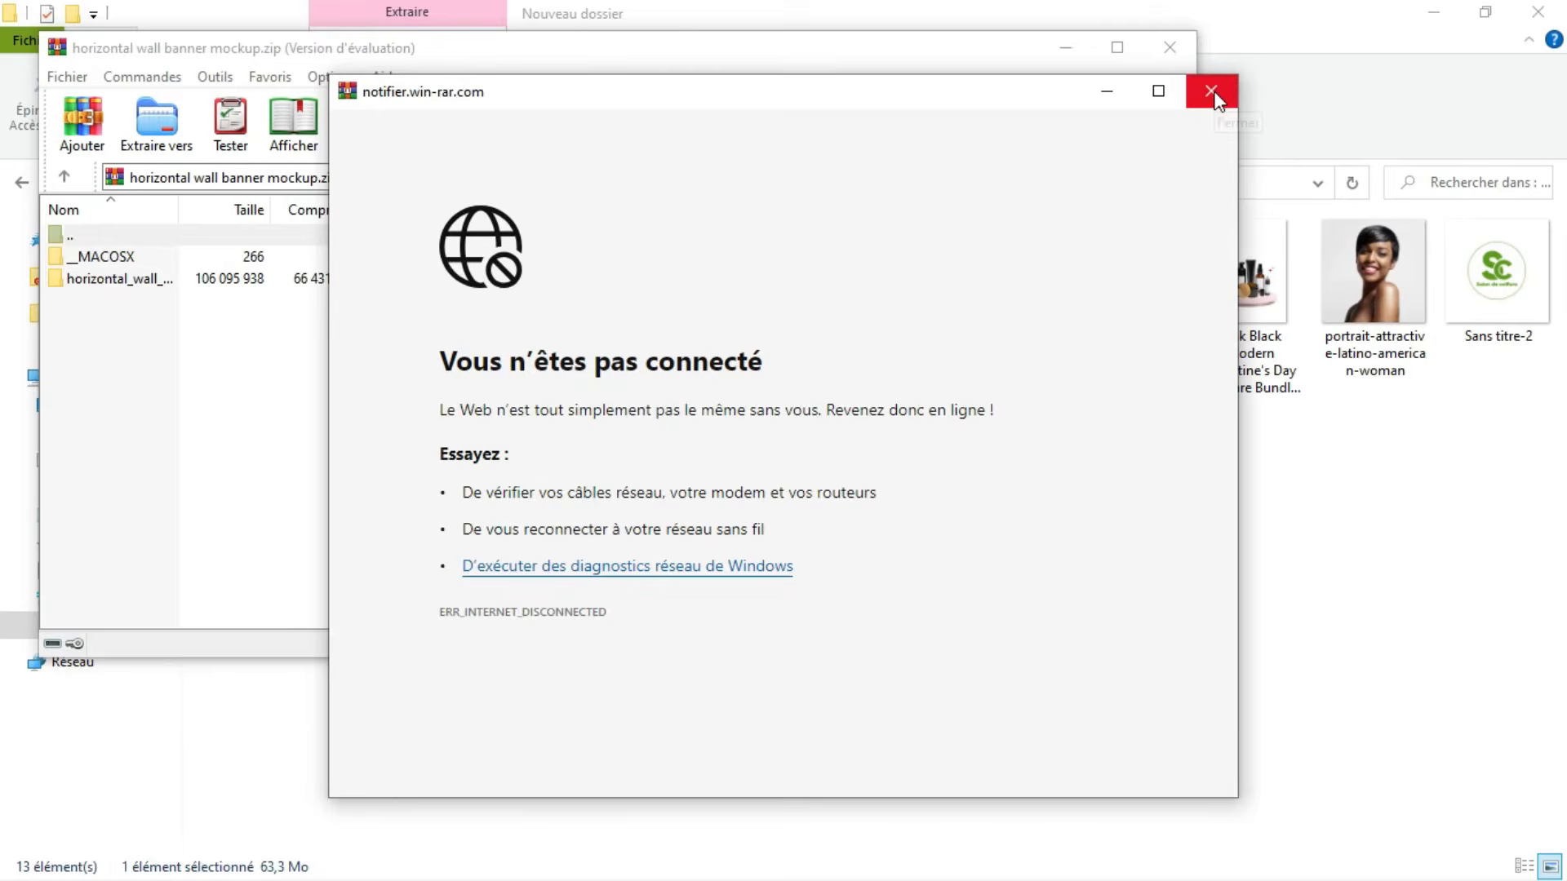
click(1211, 92)
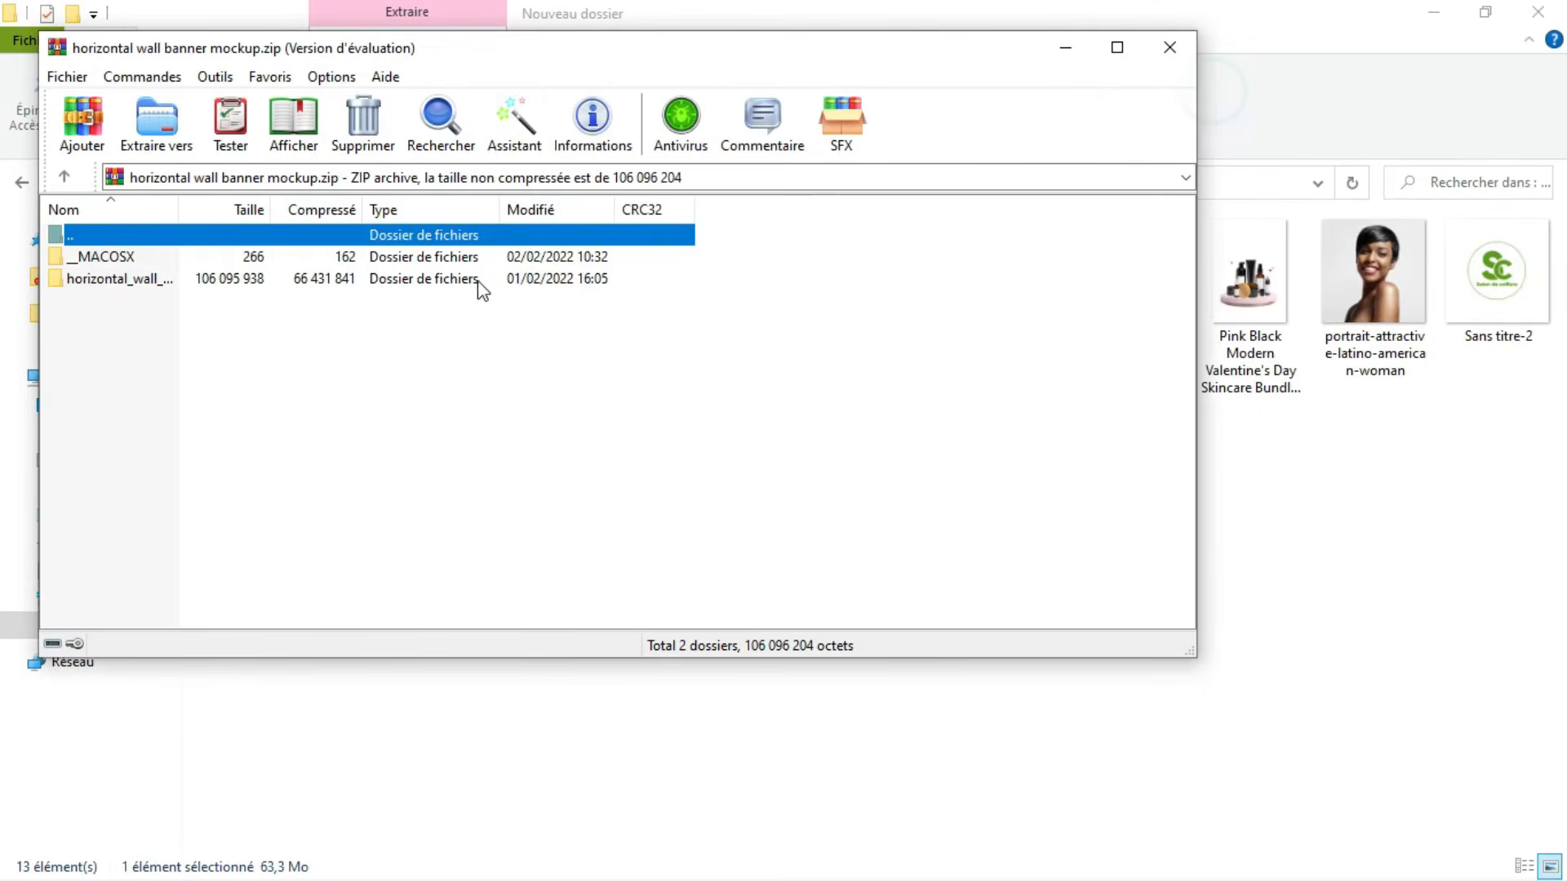
key(Down)
key(Down)
double_click(325, 282)
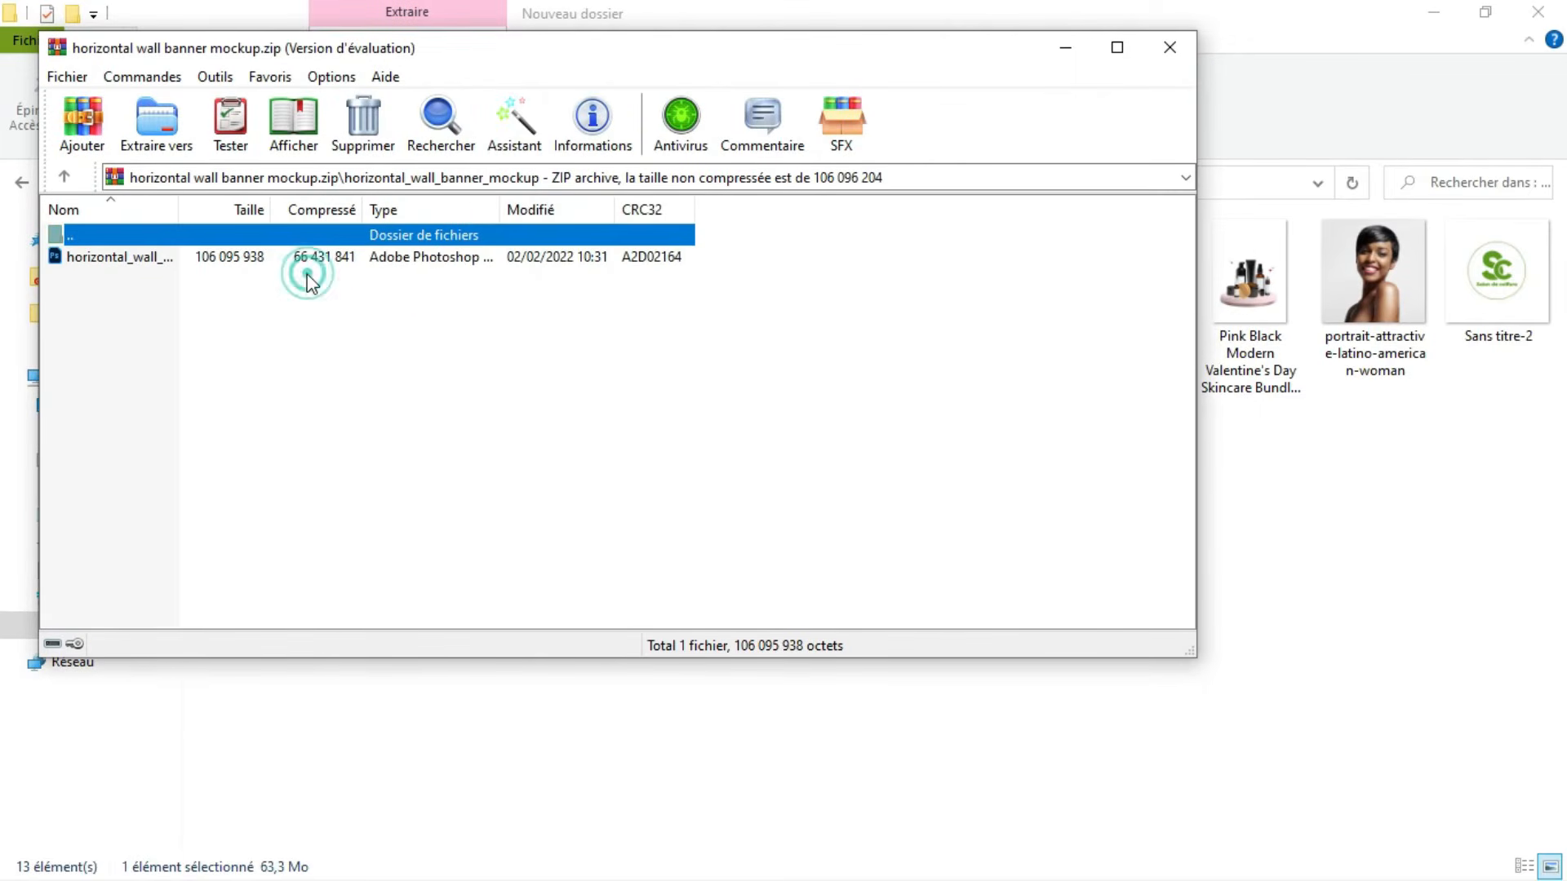
double_click(241, 259)
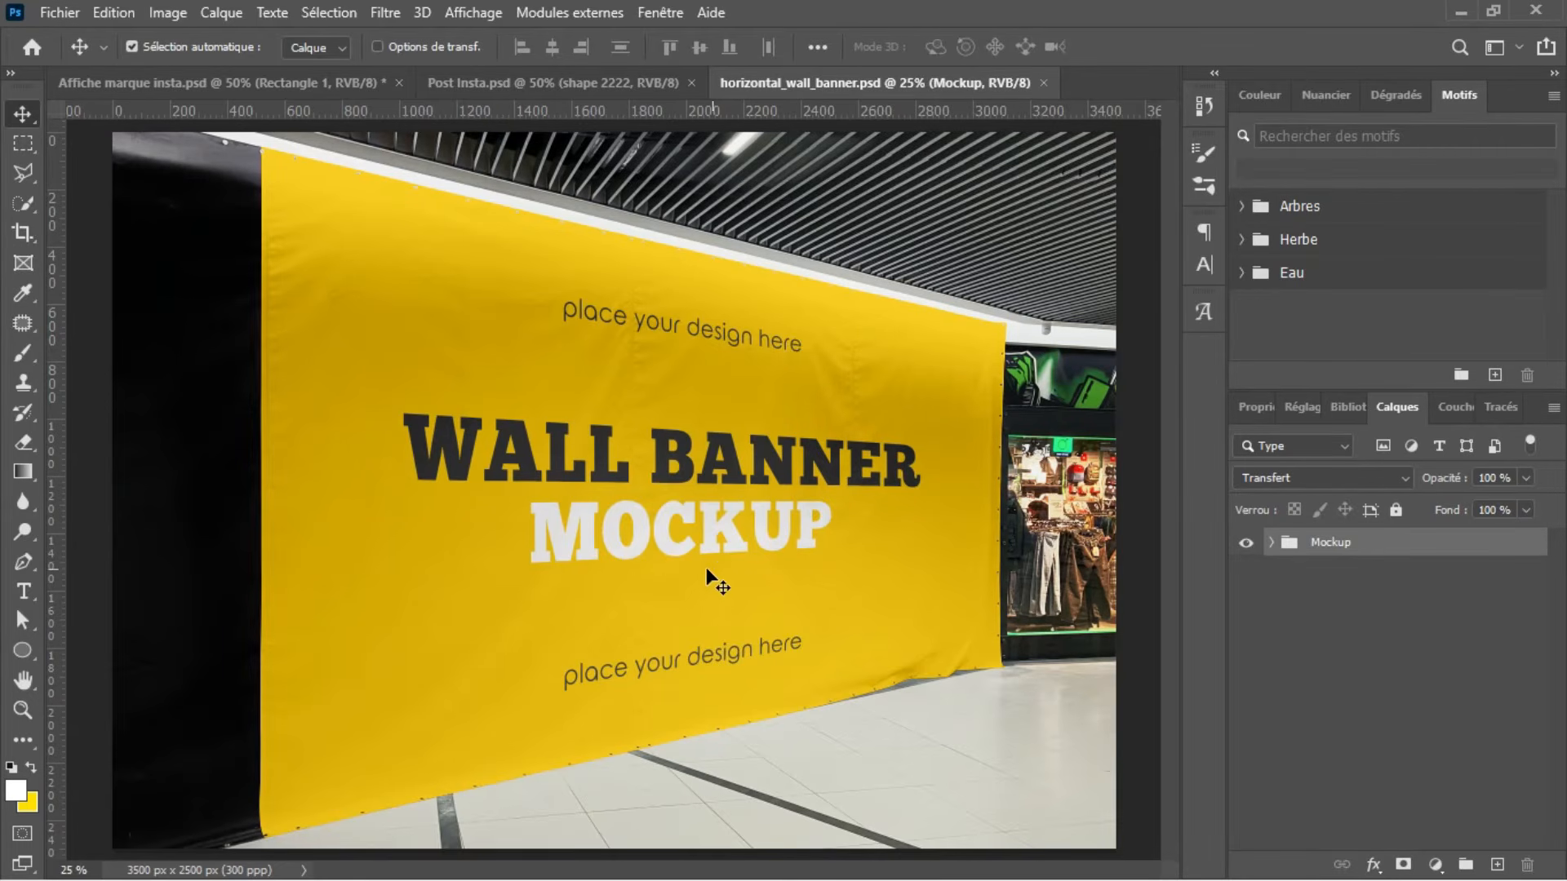
Step: Expand the Mockup and Banner groups, hiding and reshowing each to examine what it contributes to the scene
click(1246, 542)
click(1246, 542)
click(1271, 542)
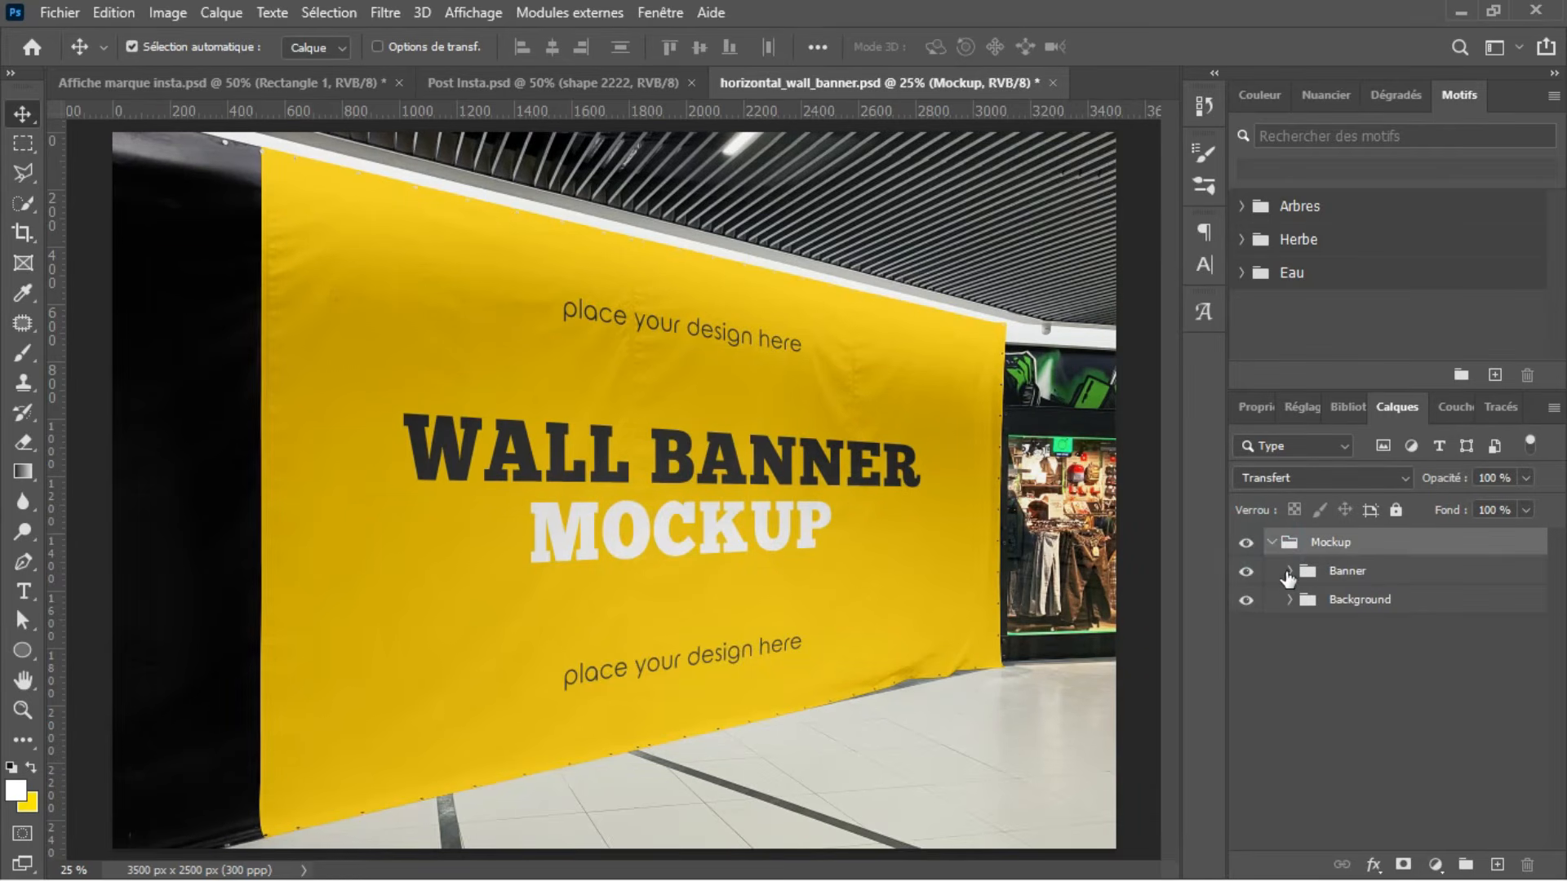
click(1244, 572)
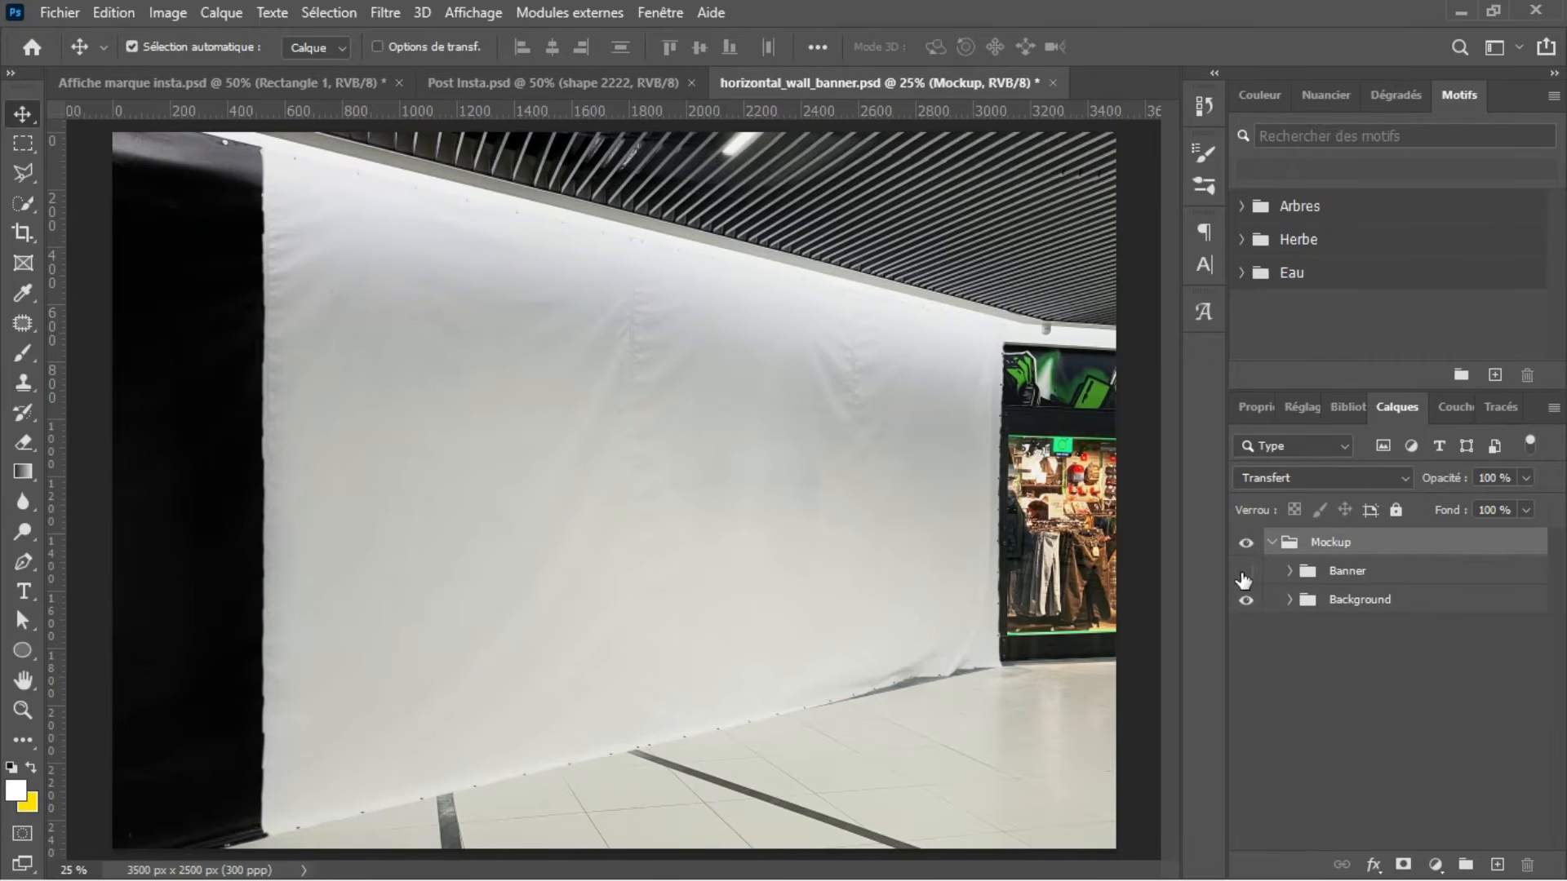
click(1245, 573)
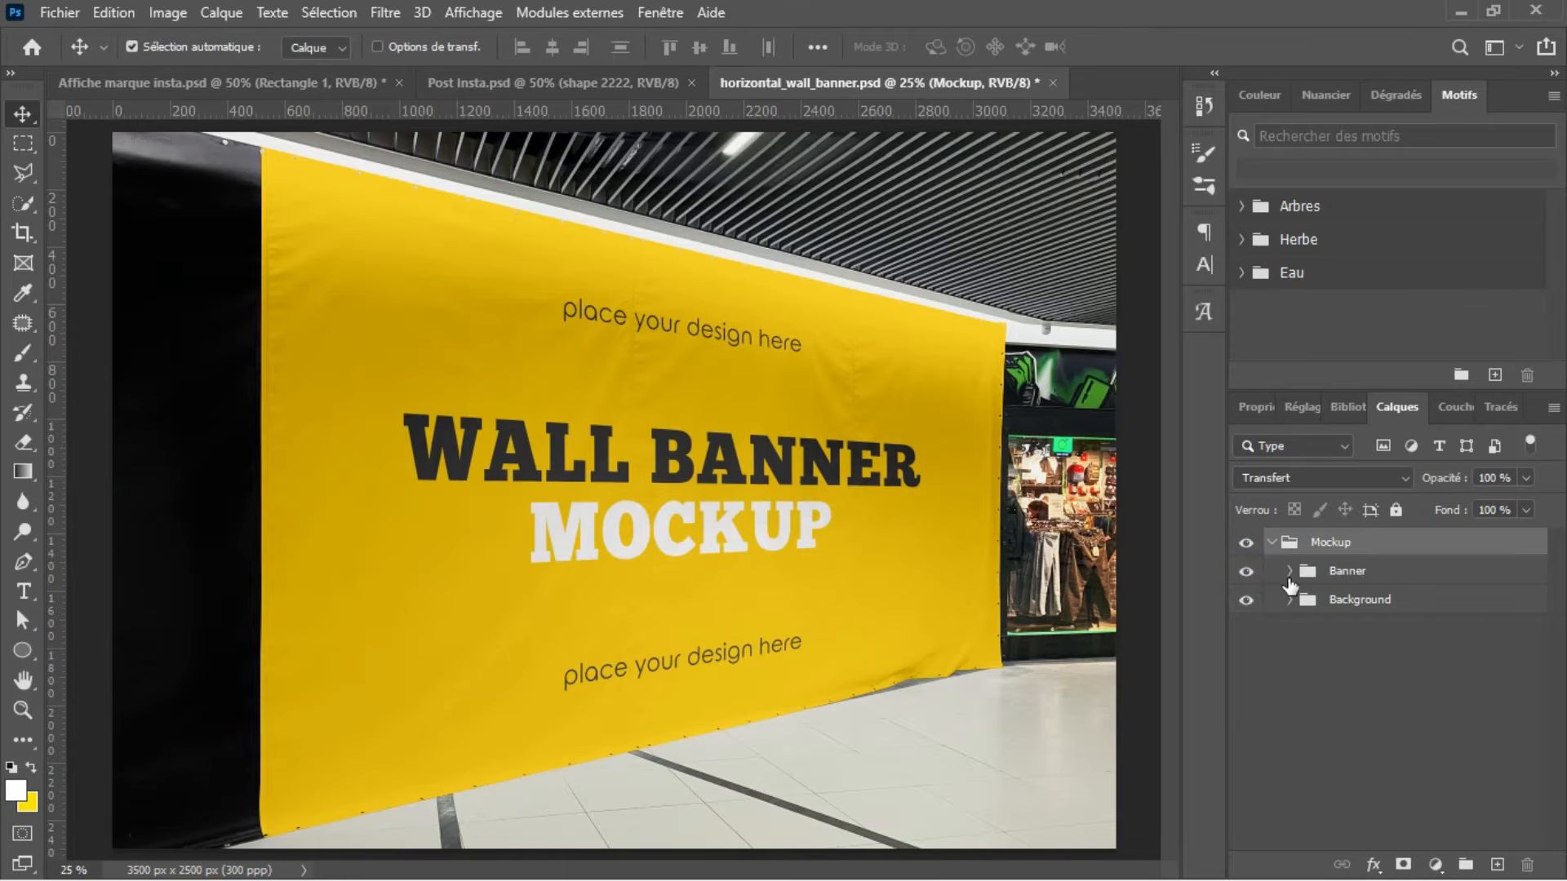
click(1288, 571)
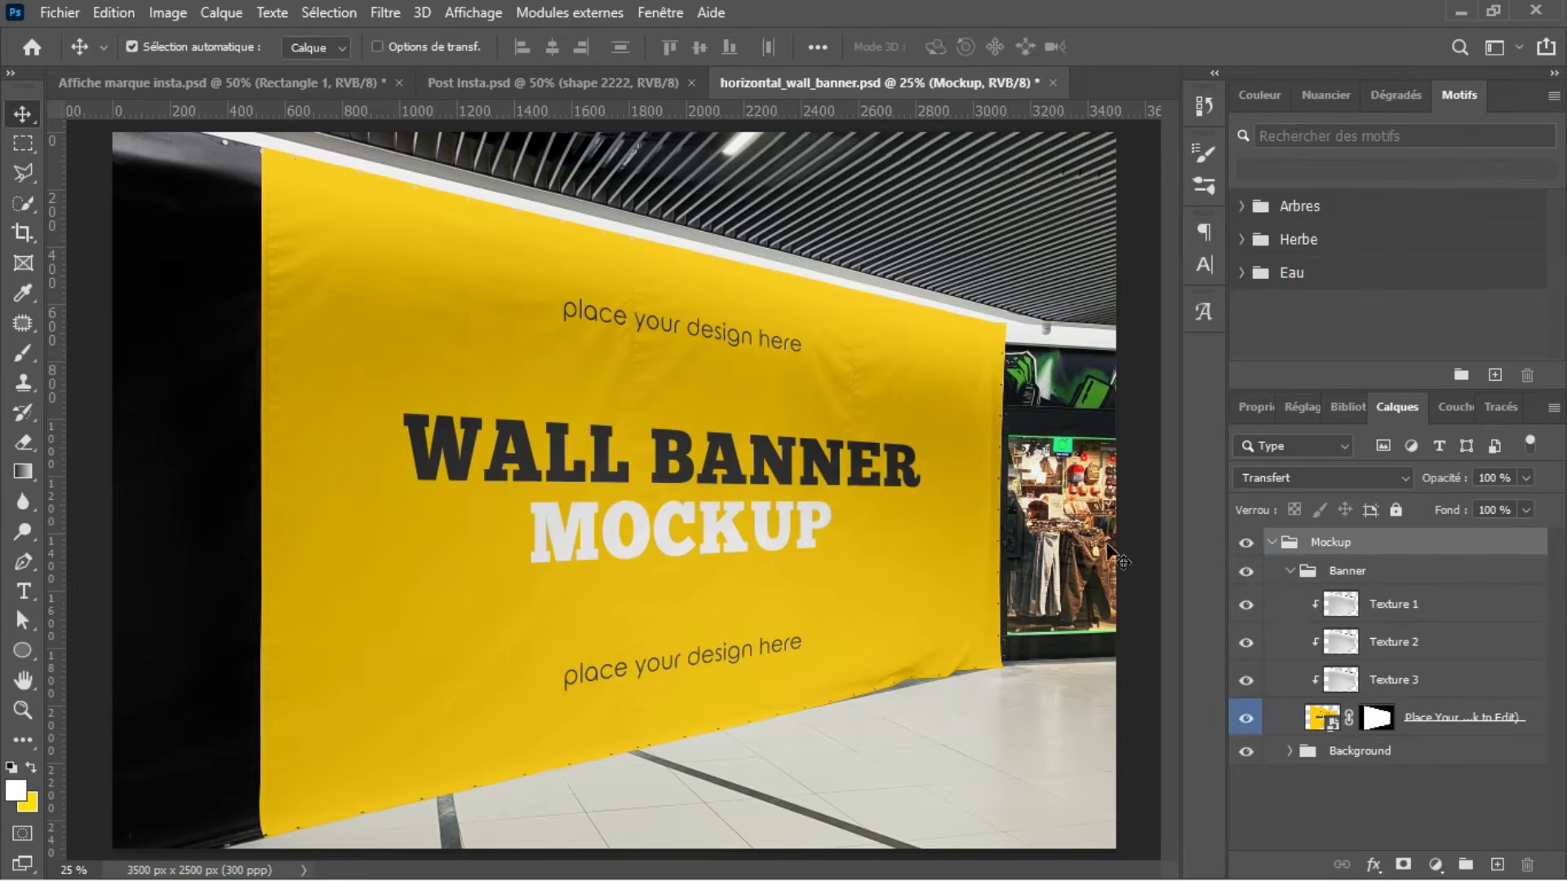
Step: Hide and reshow the Background and "Place Your Design Here" layers to examine their roles, and select the design layer
click(1077, 541)
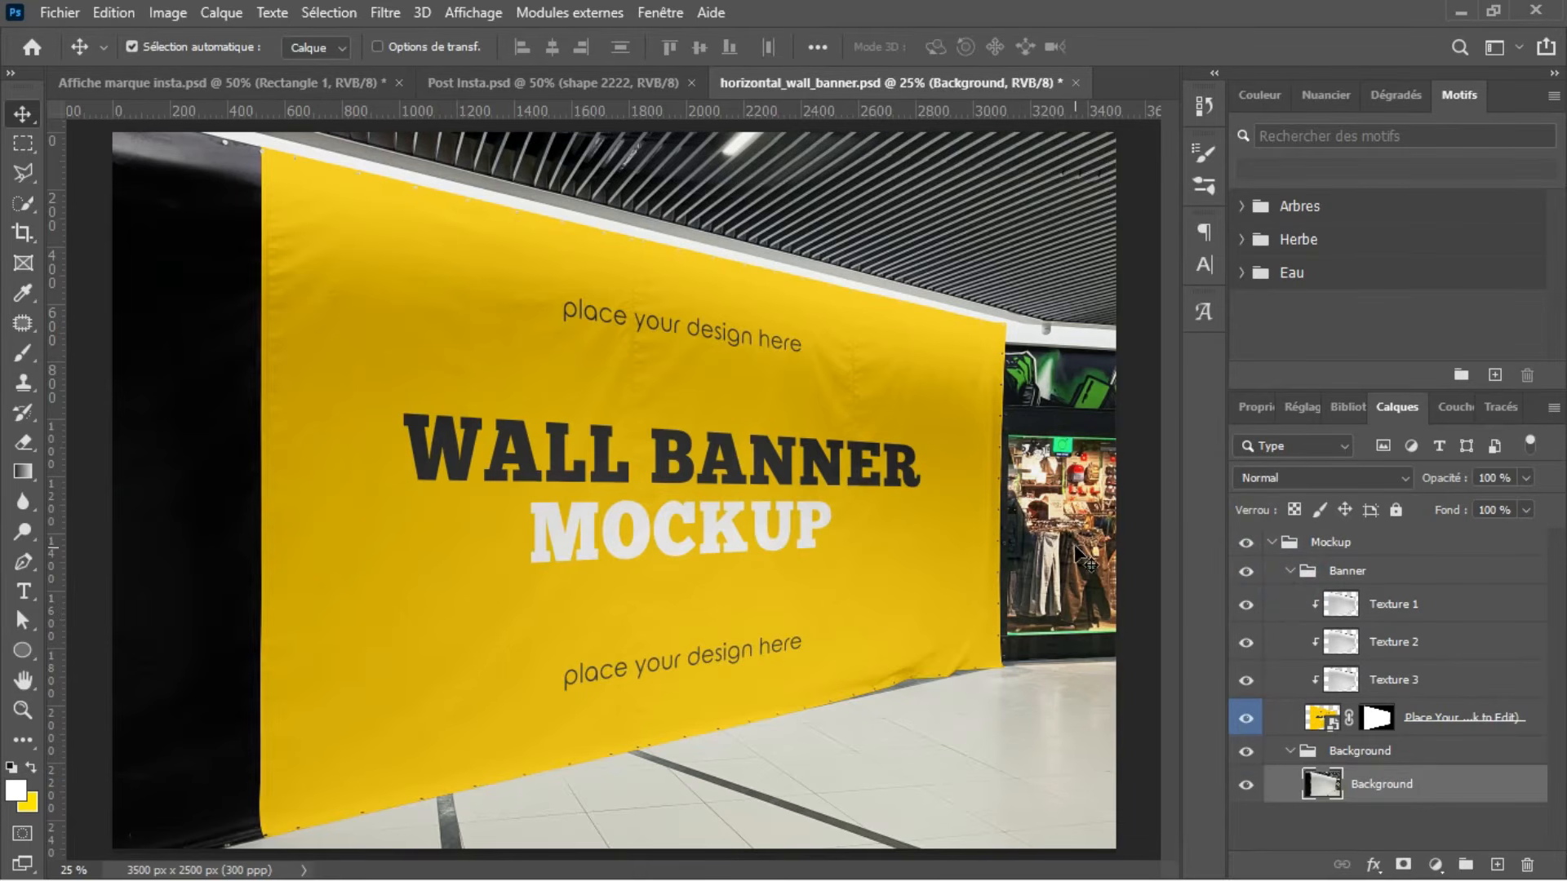
click(1074, 397)
click(1245, 786)
click(1245, 785)
click(1246, 718)
click(1246, 718)
click(1458, 726)
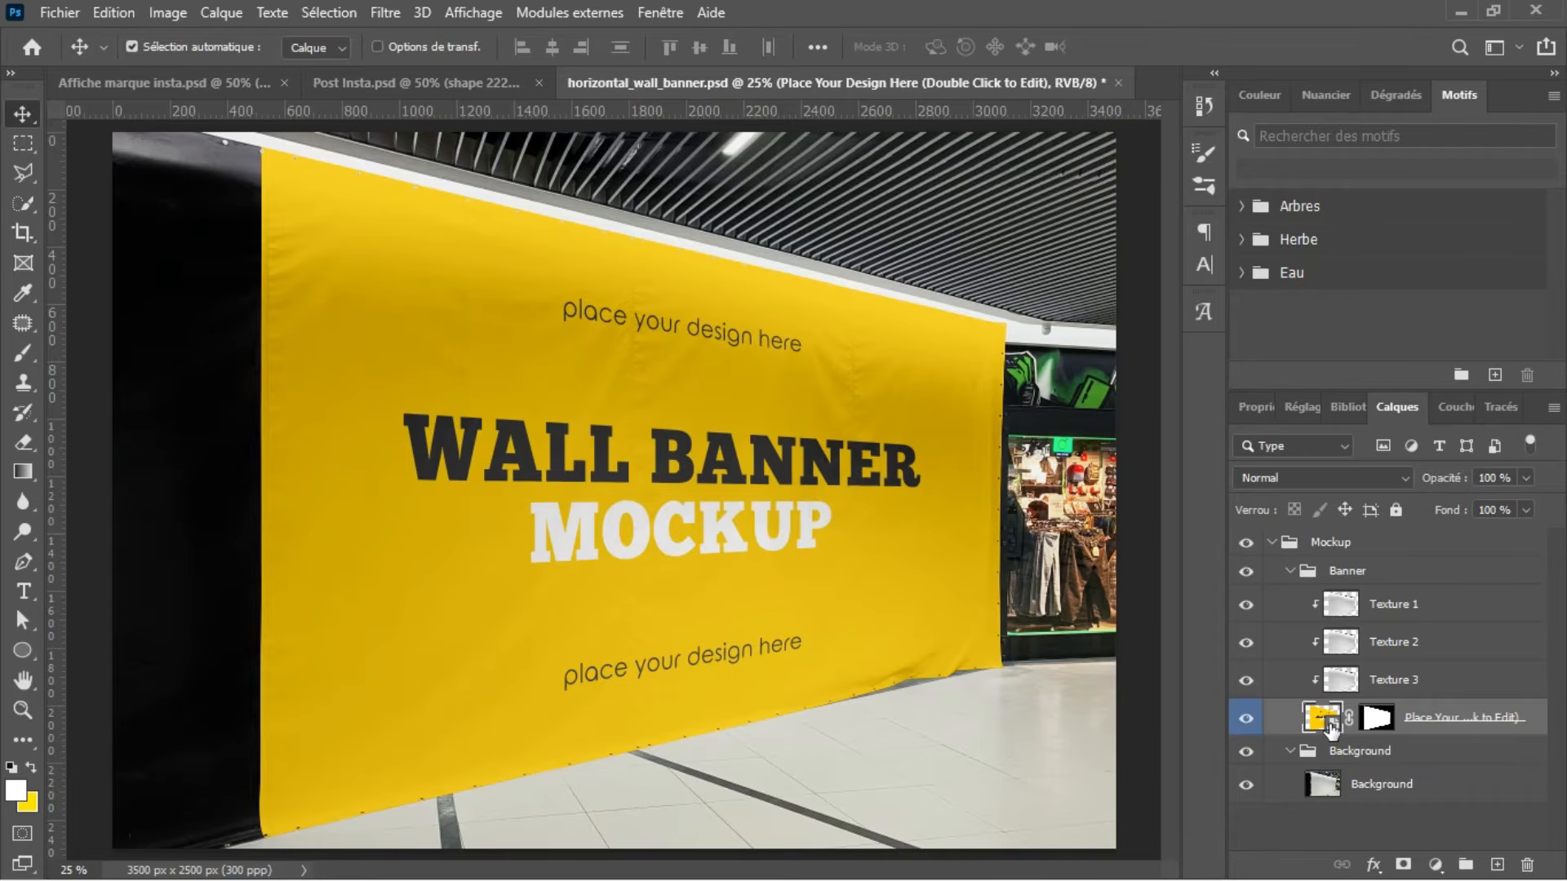
Step: Open the contents of the "Place Your Design Here" smart object and compare Banner.psb with the wall banner mockup
double_click(1334, 723)
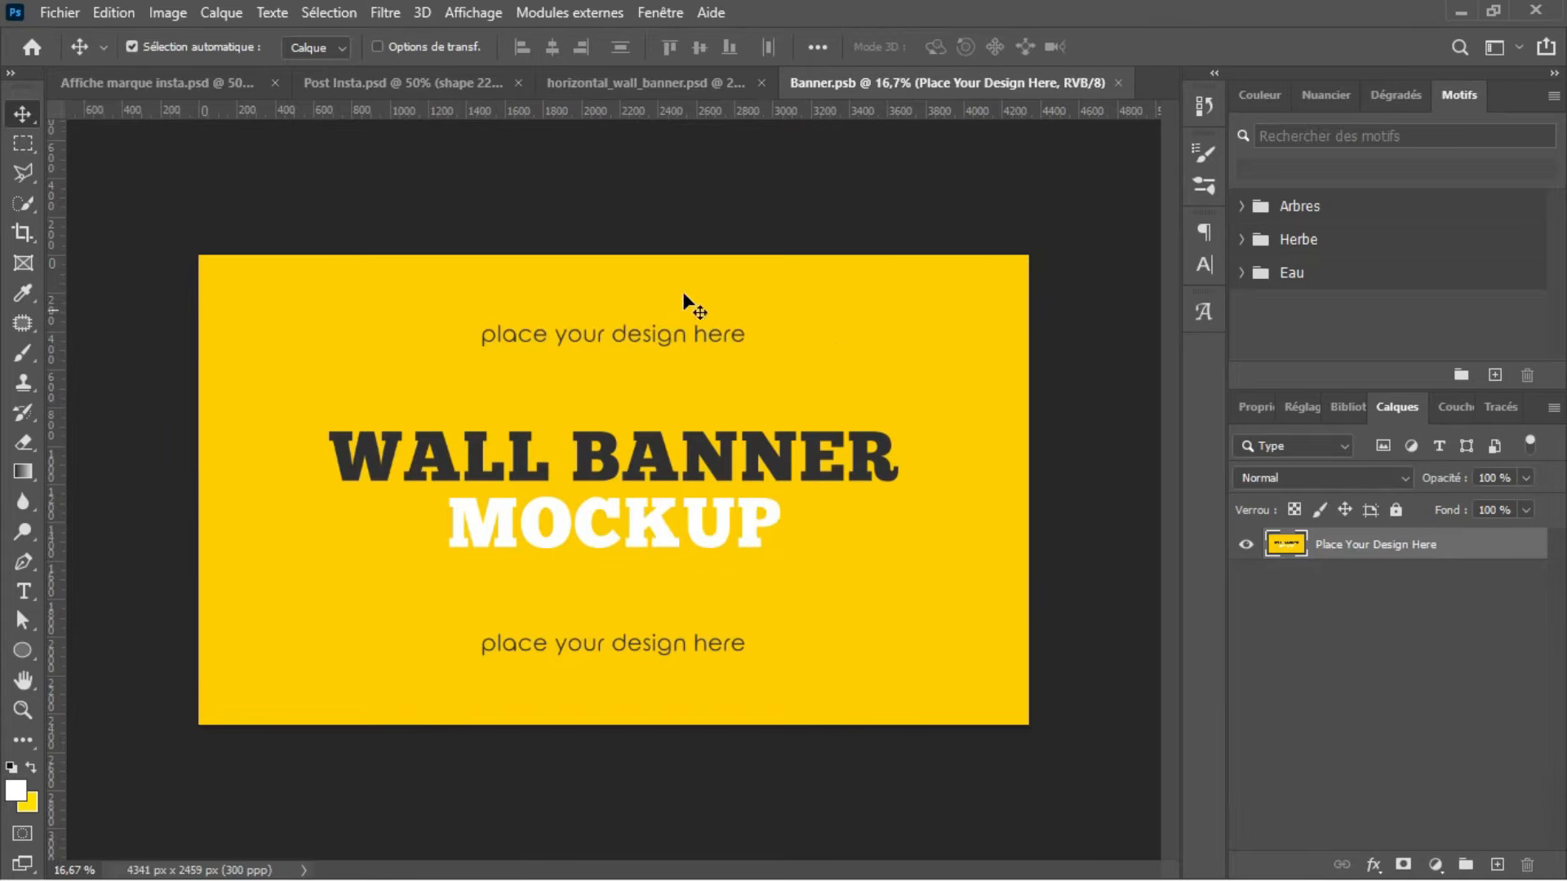
click(595, 91)
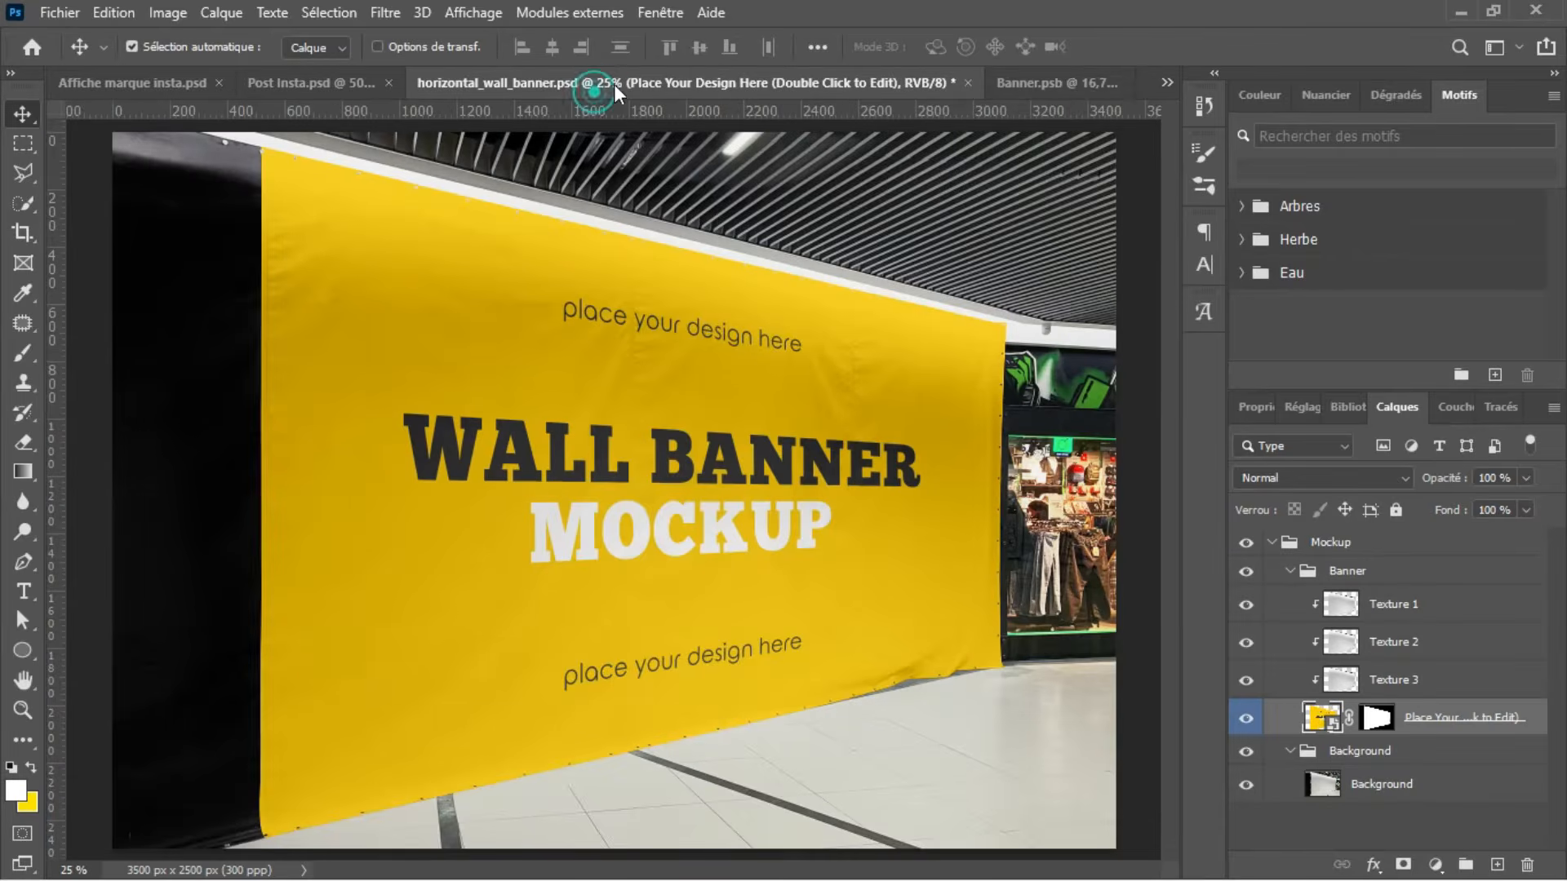
click(1074, 82)
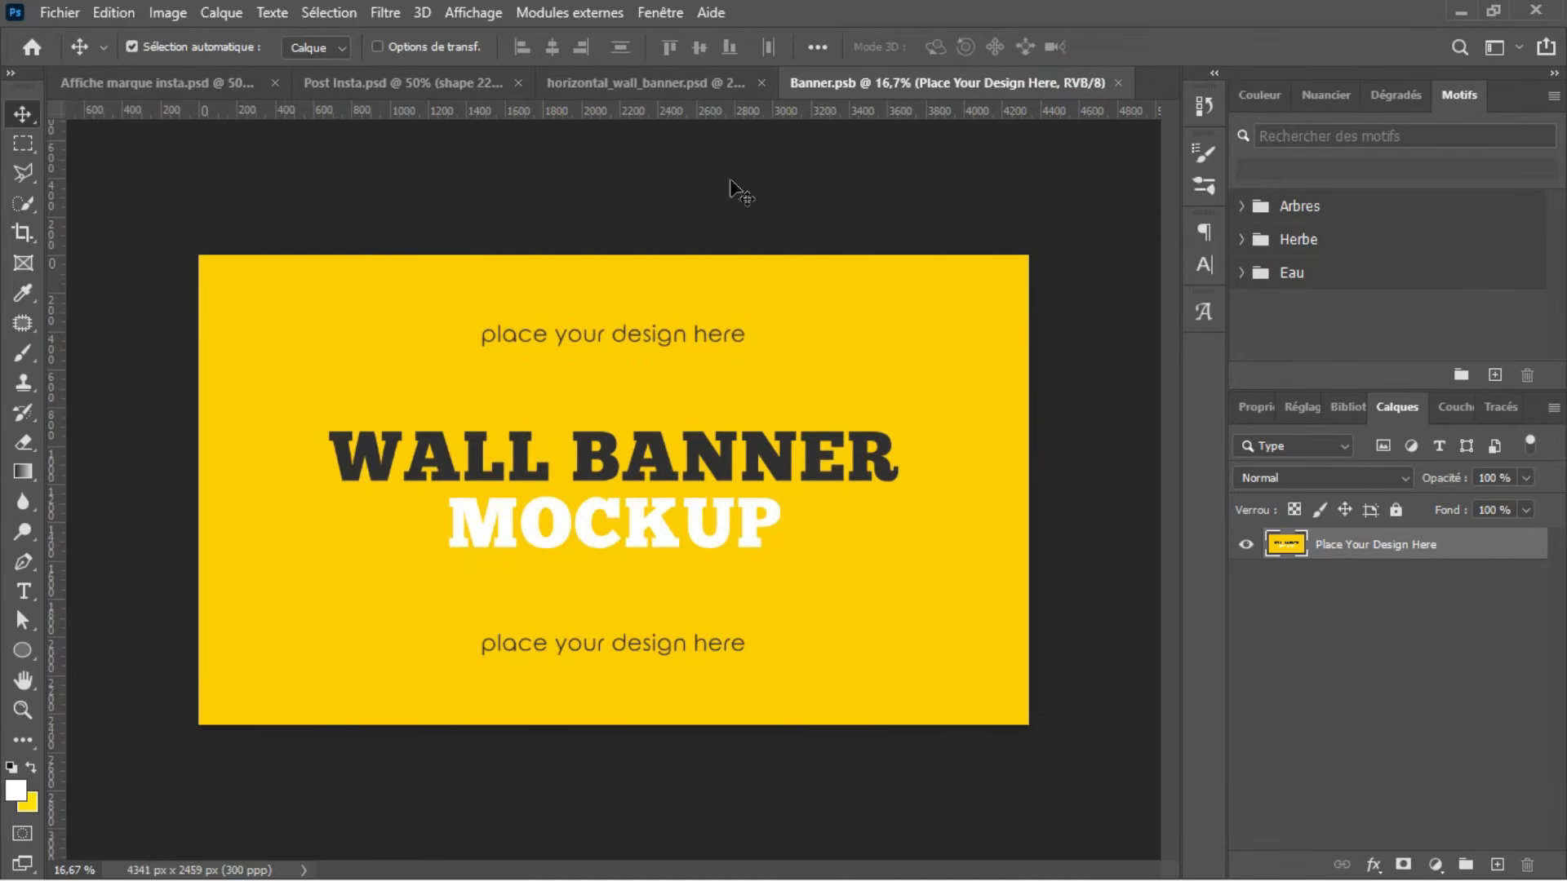
click(677, 83)
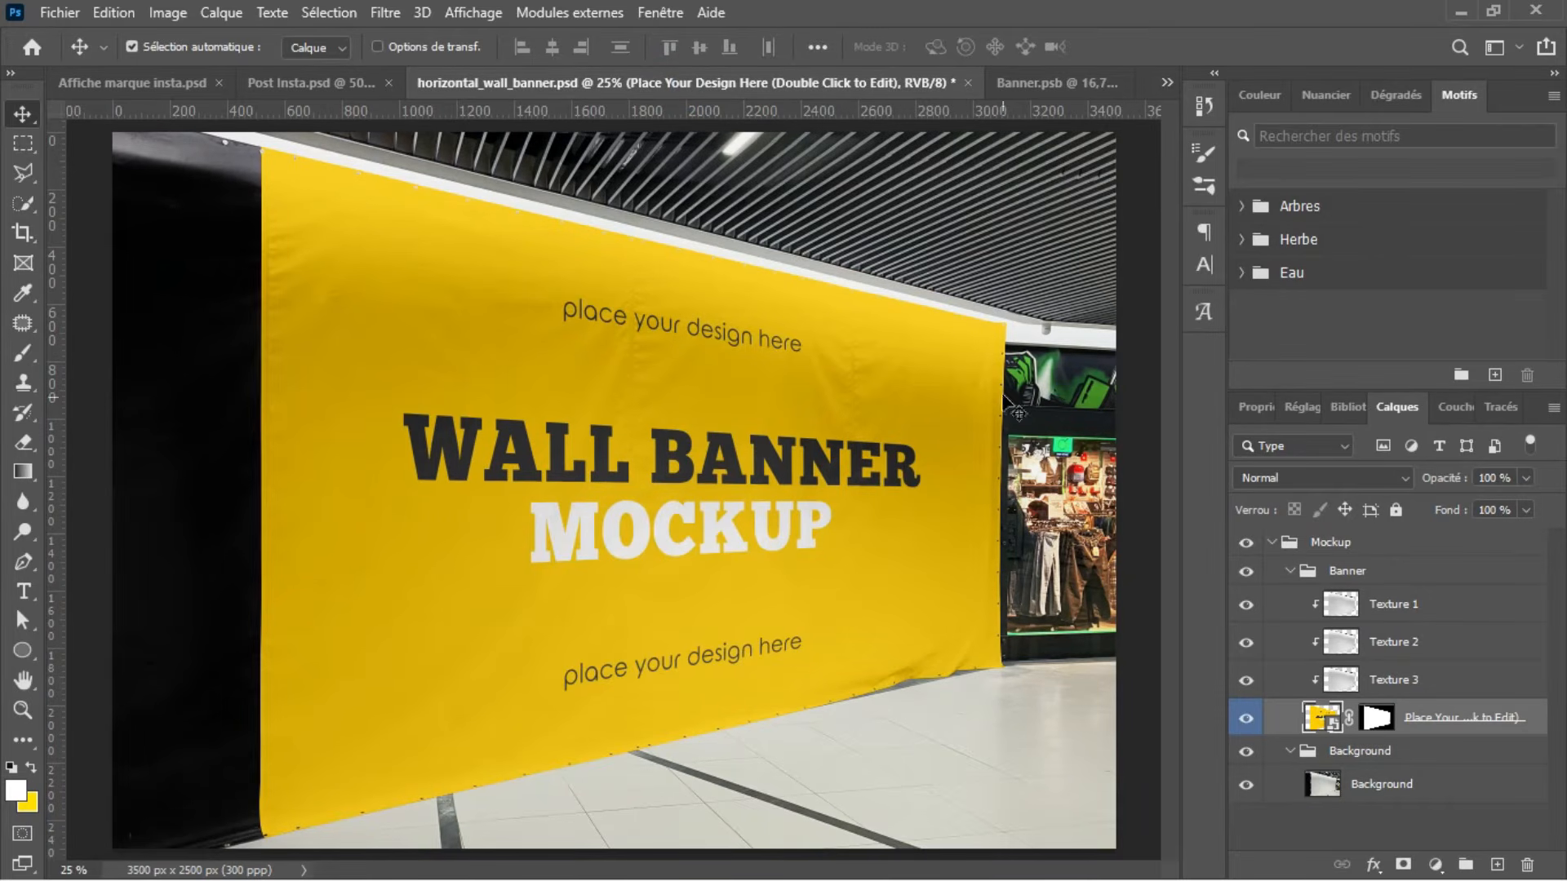
click(1015, 79)
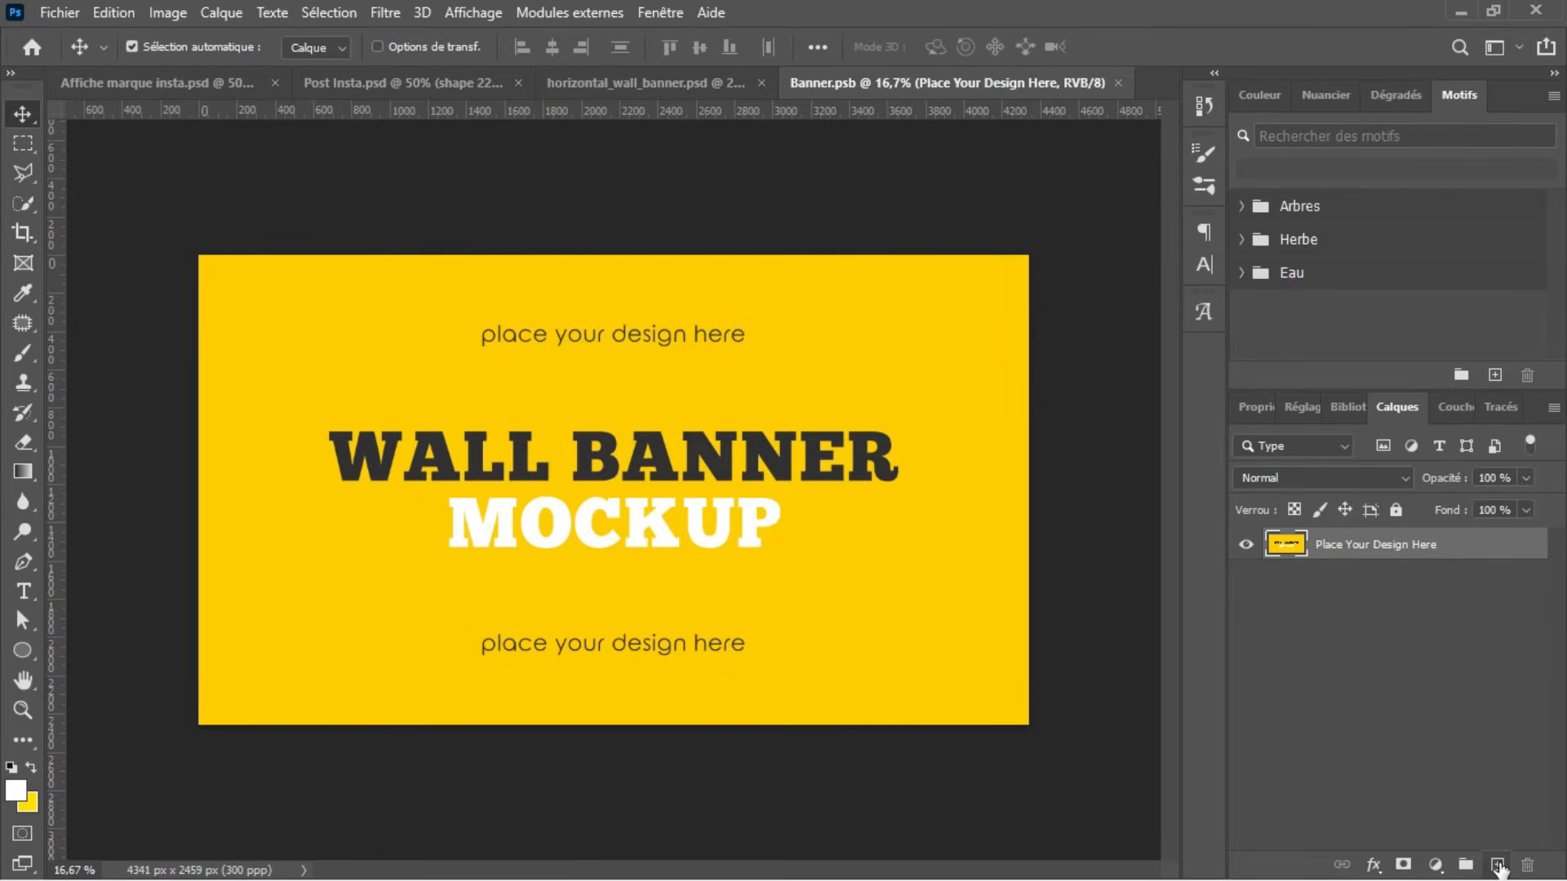
Step: Draw a white rectangle of about 4647 × 2747 px covering the entire Banner.psb canvas
click(1498, 865)
click(23, 471)
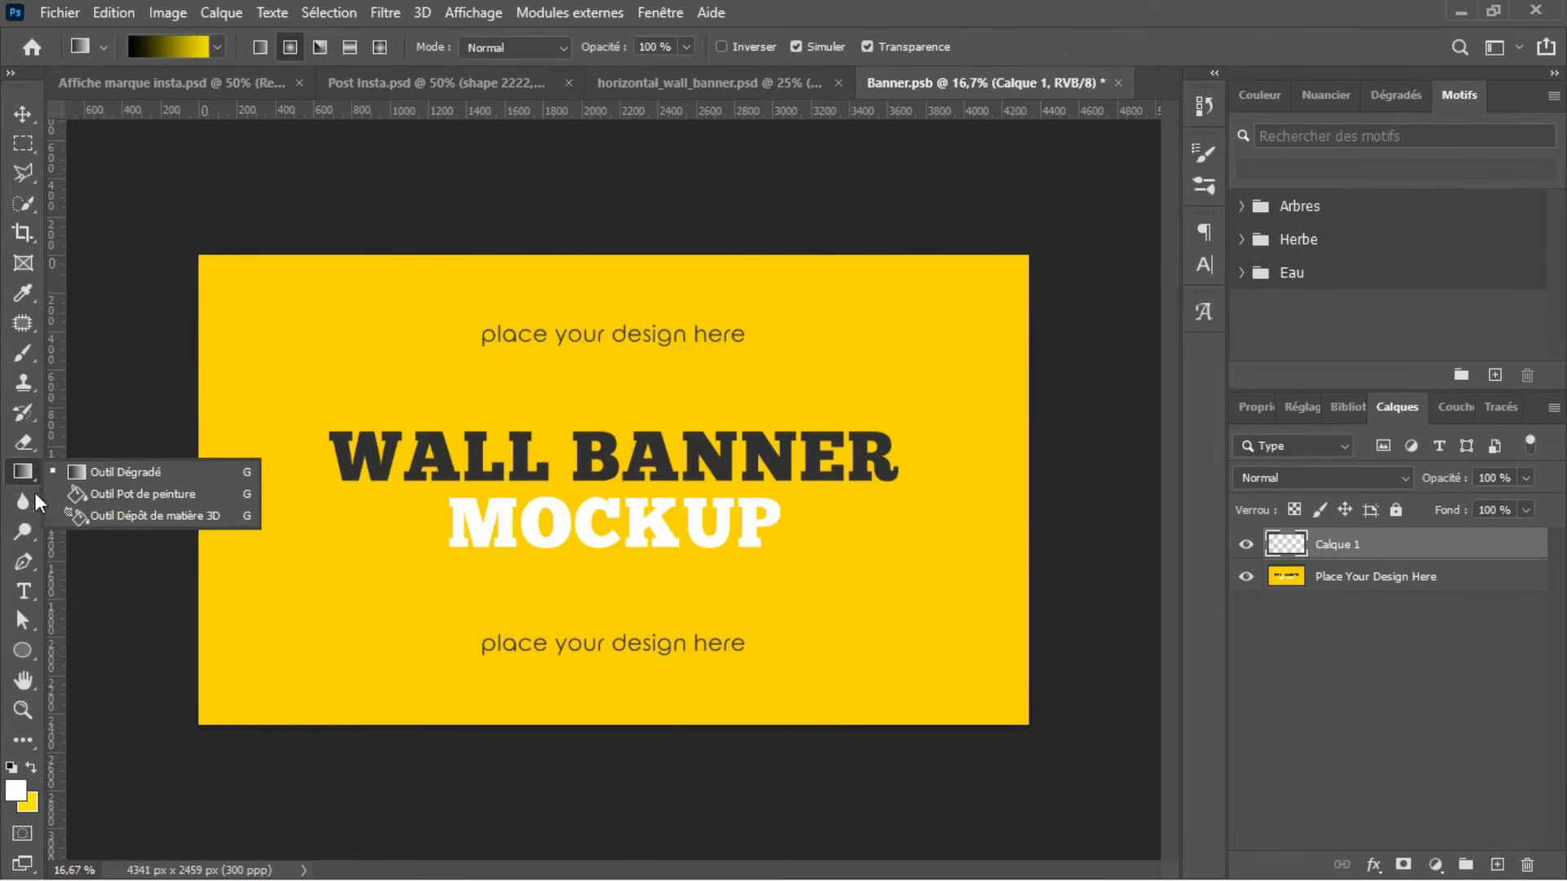
drag(28, 652, 58, 651)
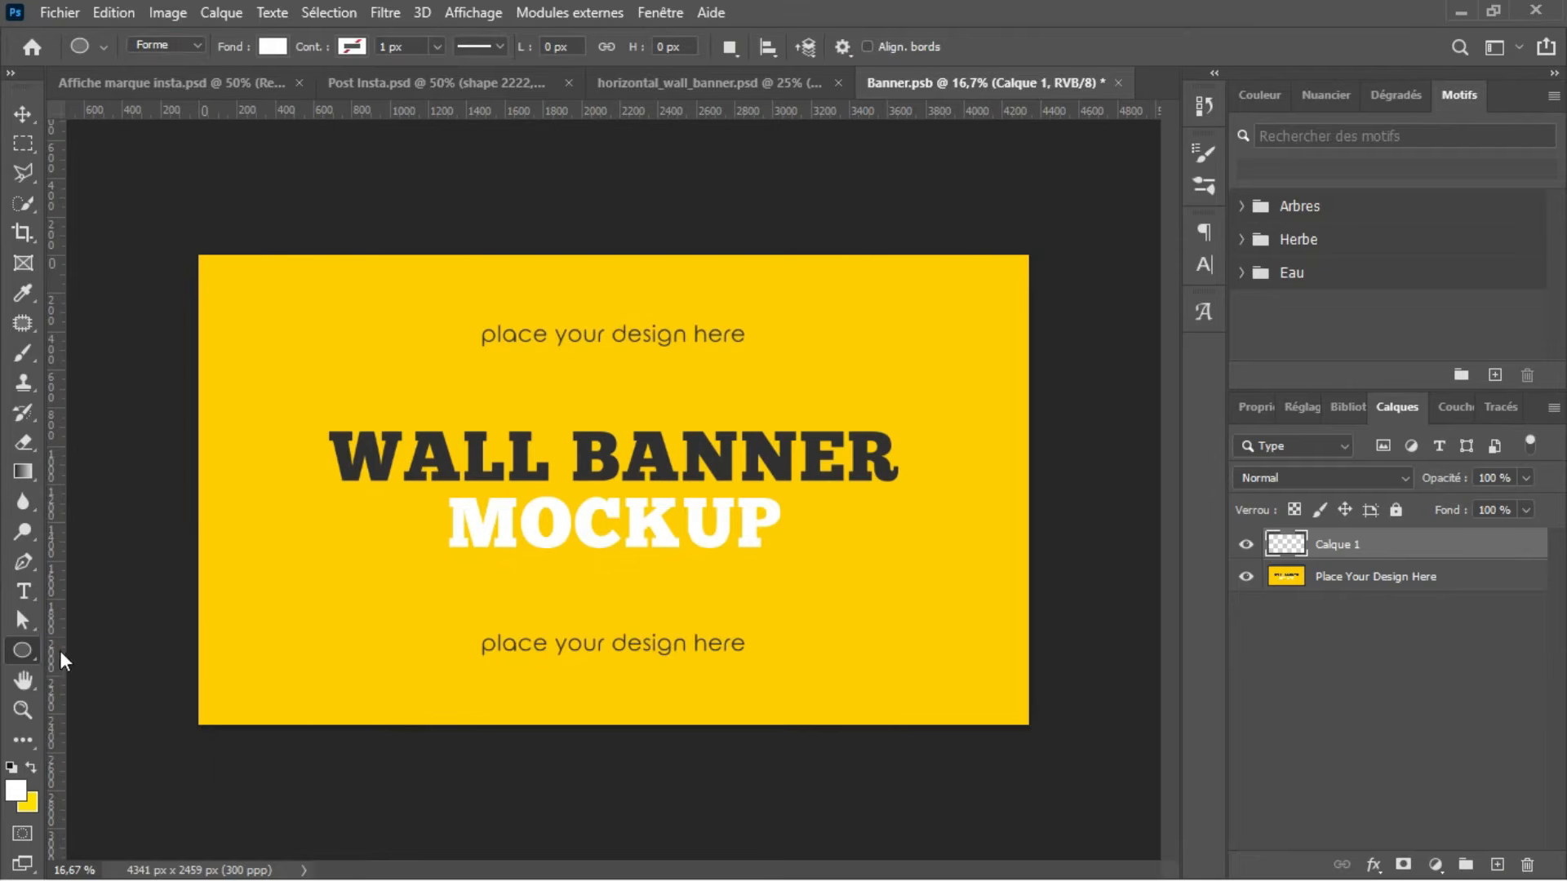
mouse_move(177, 236)
mouse_down()
mouse_move(294, 404)
mouse_move(677, 706)
mouse_move(952, 761)
mouse_move(1065, 760)
mouse_up()
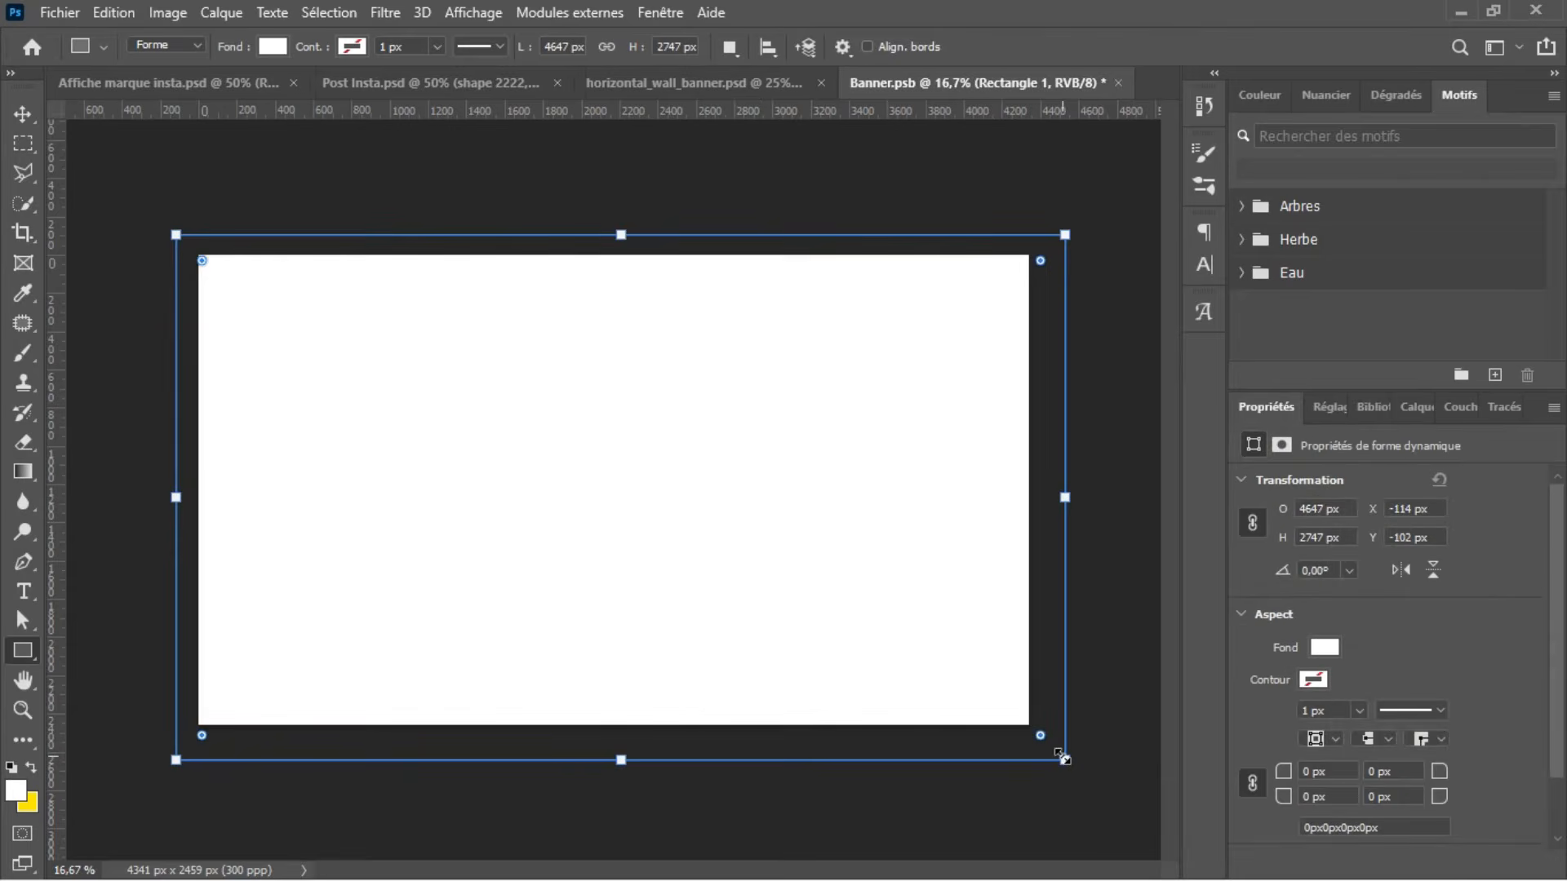
key(Return)
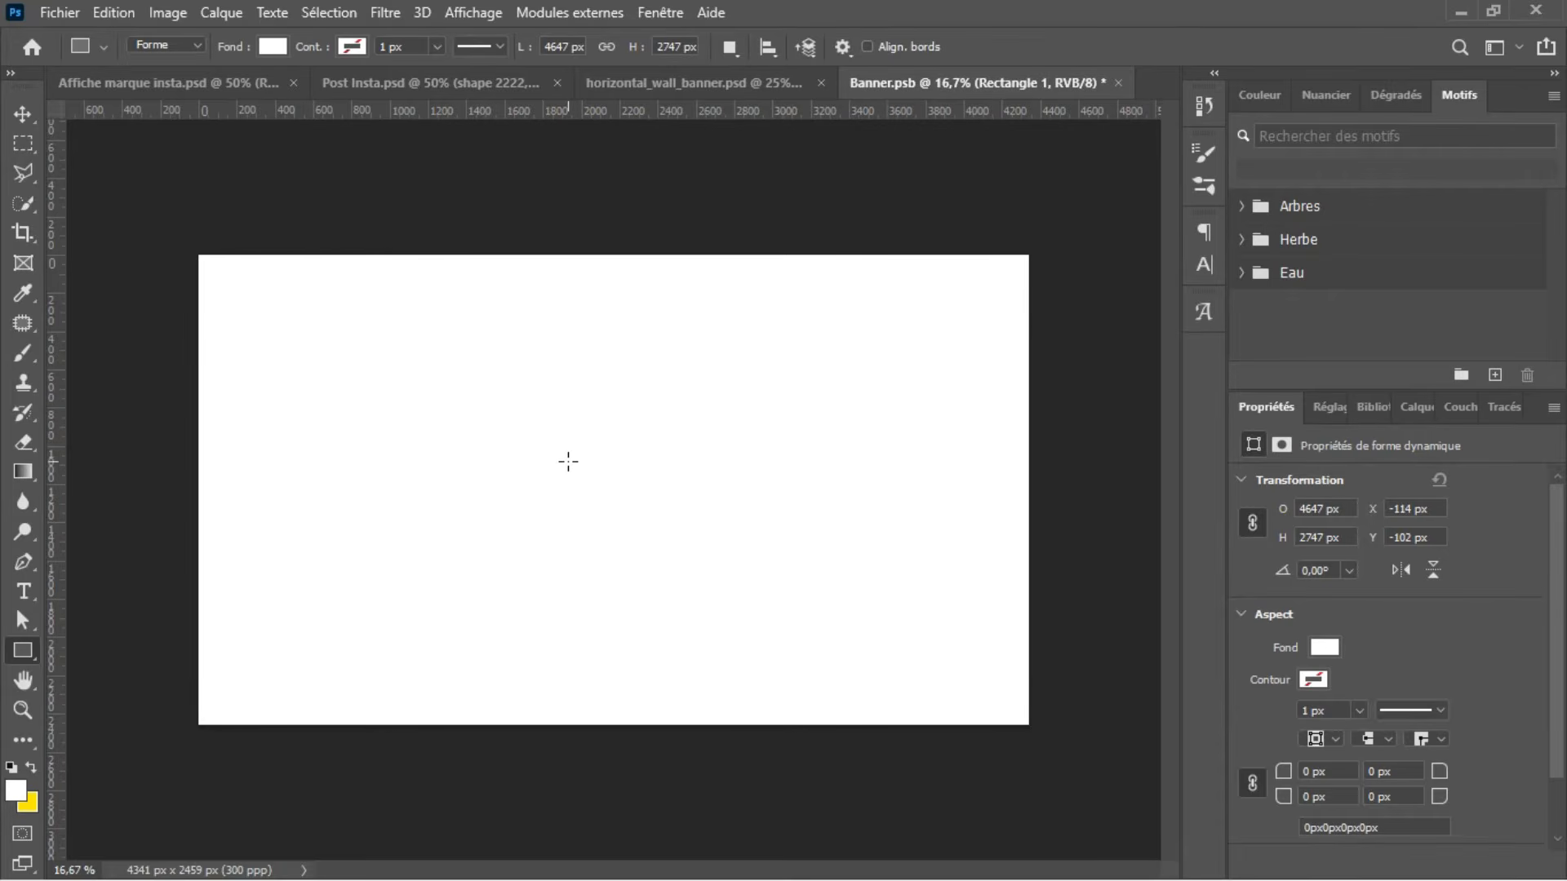
Step: Save Banner.psb, check the updated banner in the horizontal_wall_banner mockup, and return to the Banner.psb layers
key(ctrl+s)
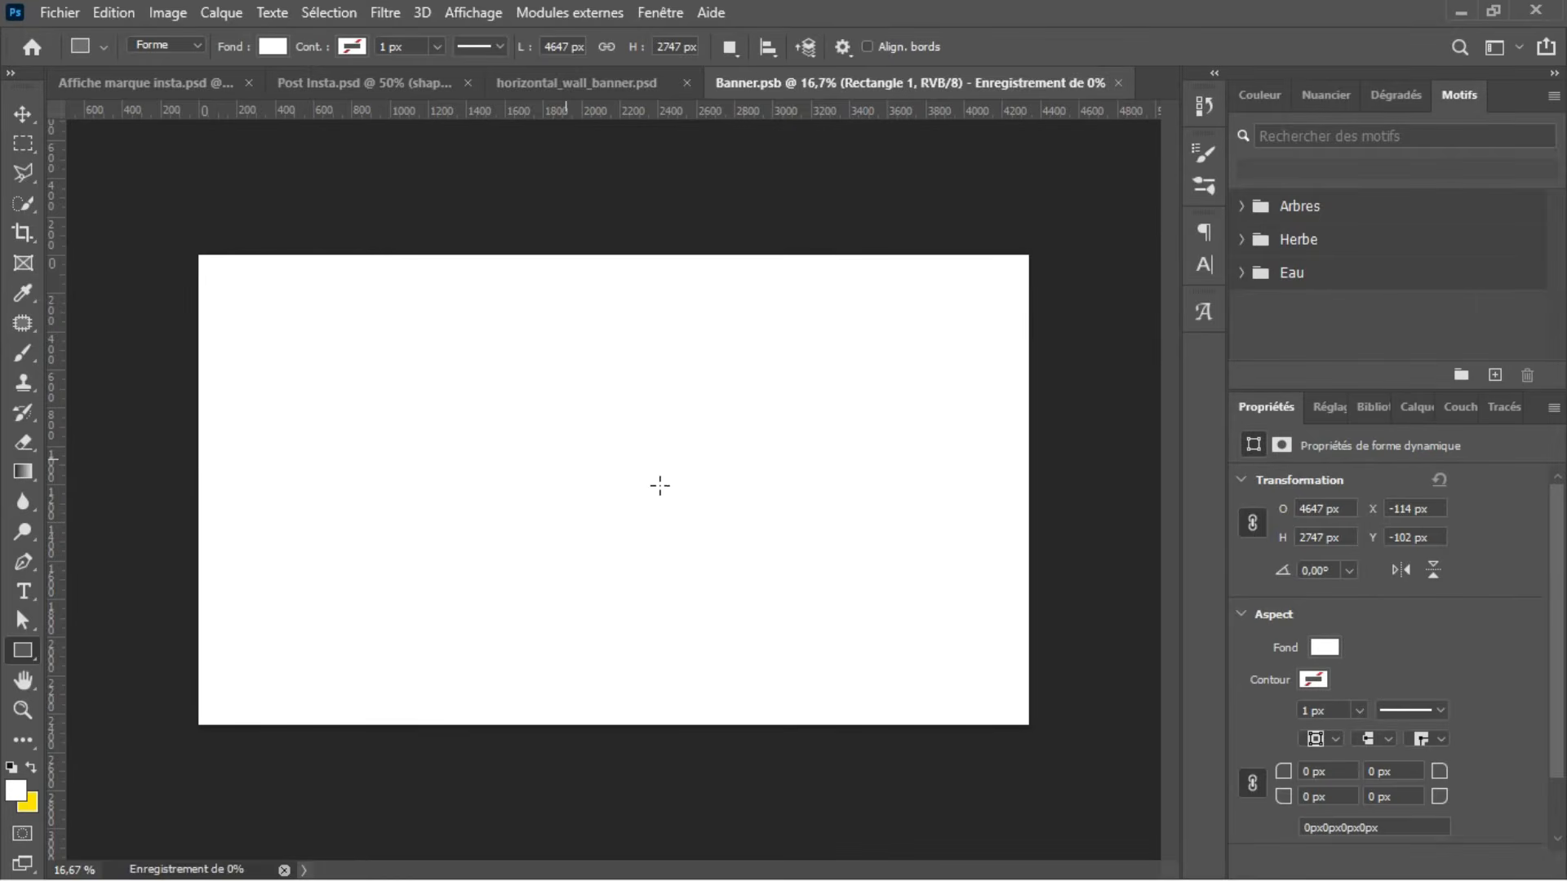
click(751, 90)
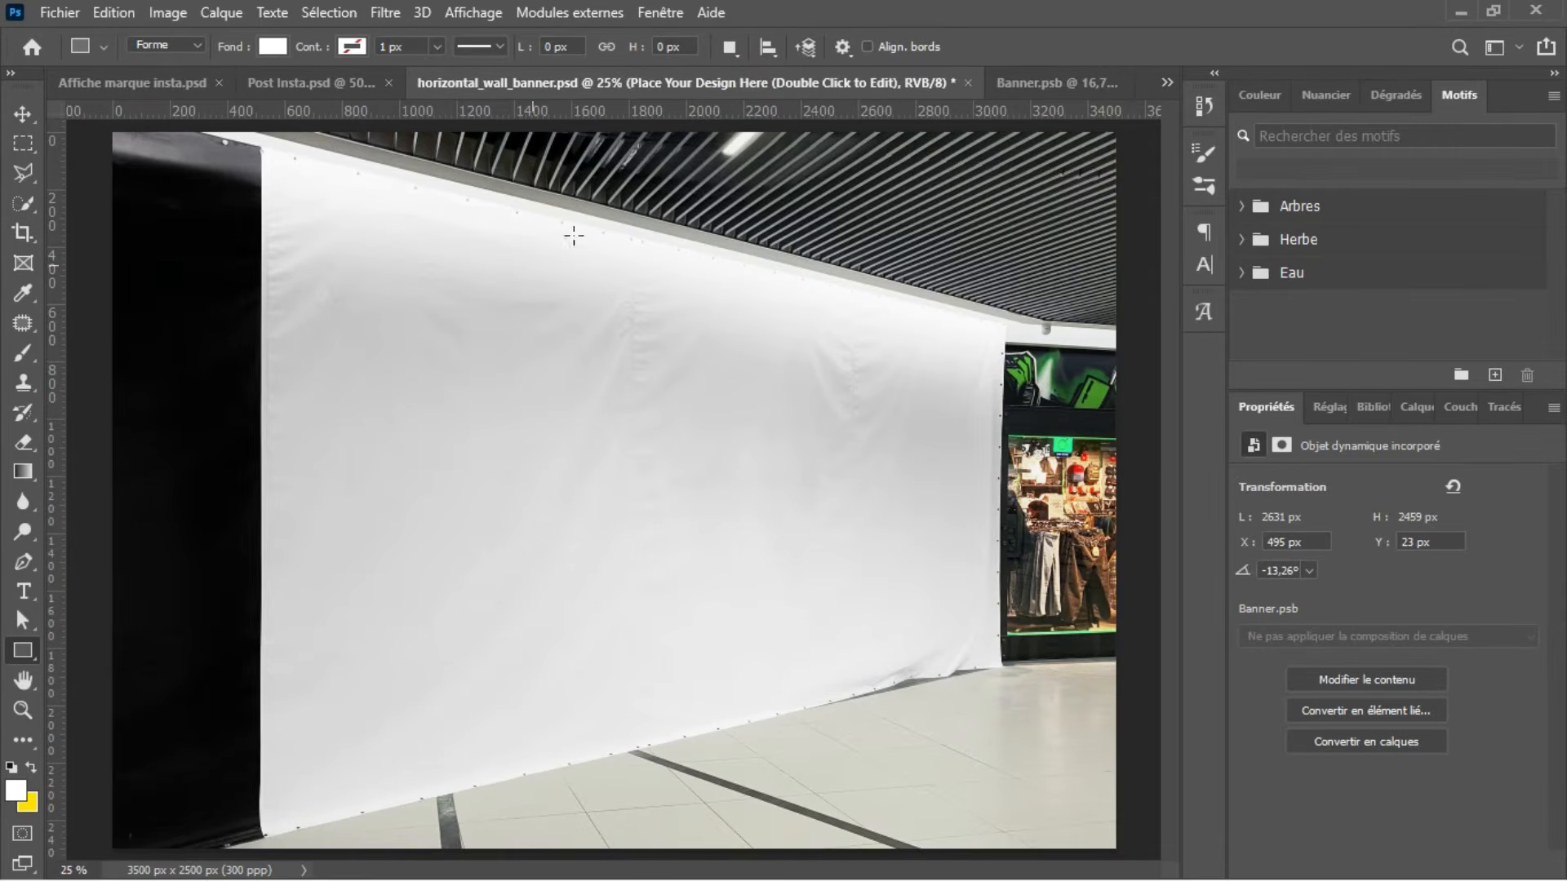
click(1012, 83)
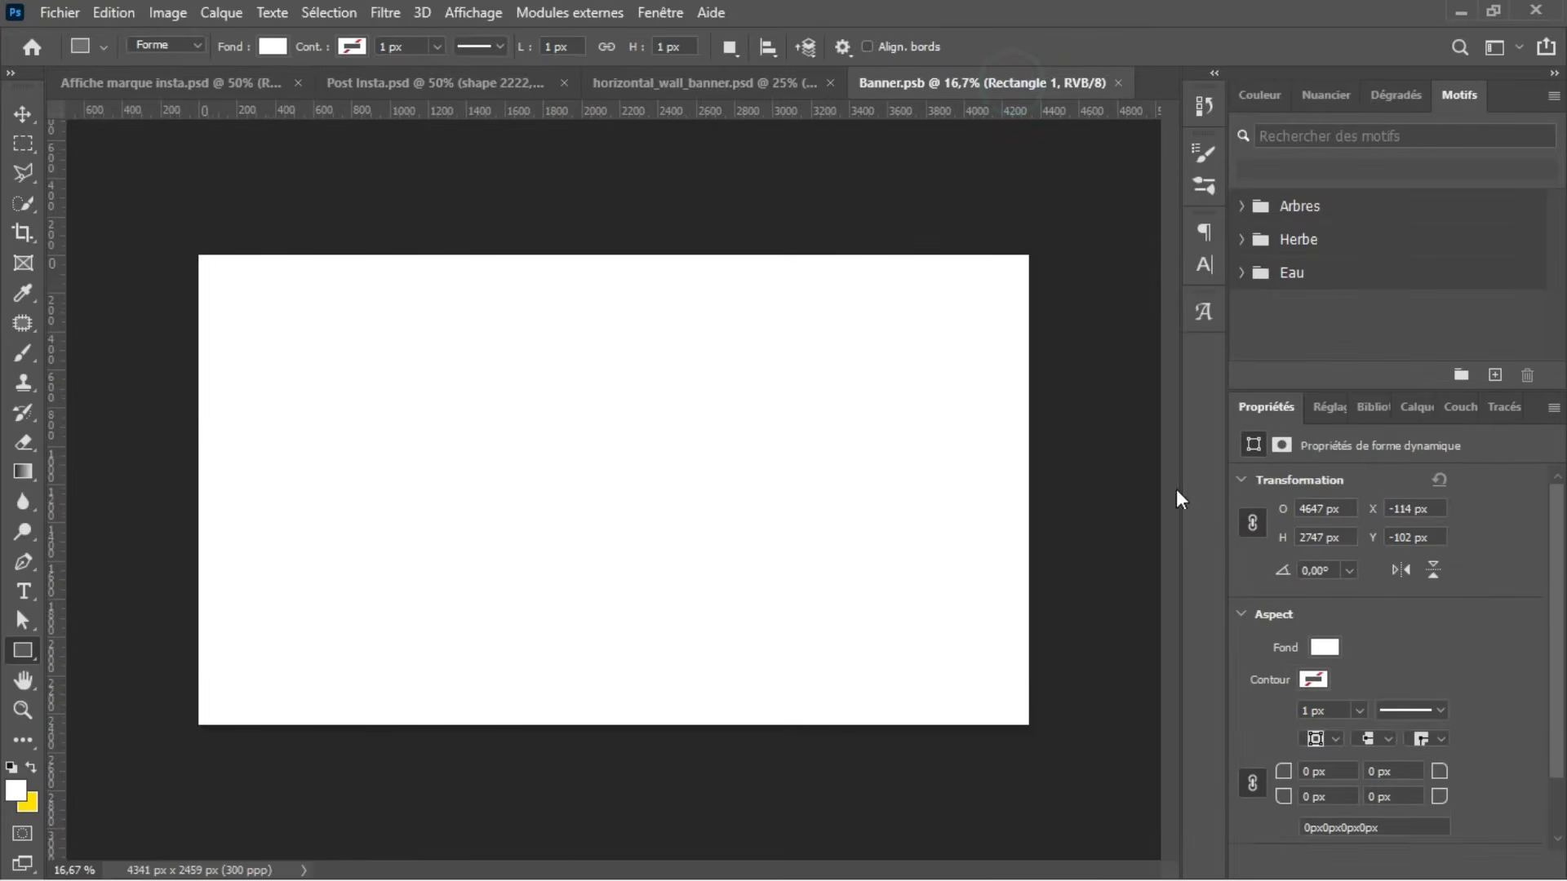
click(1410, 409)
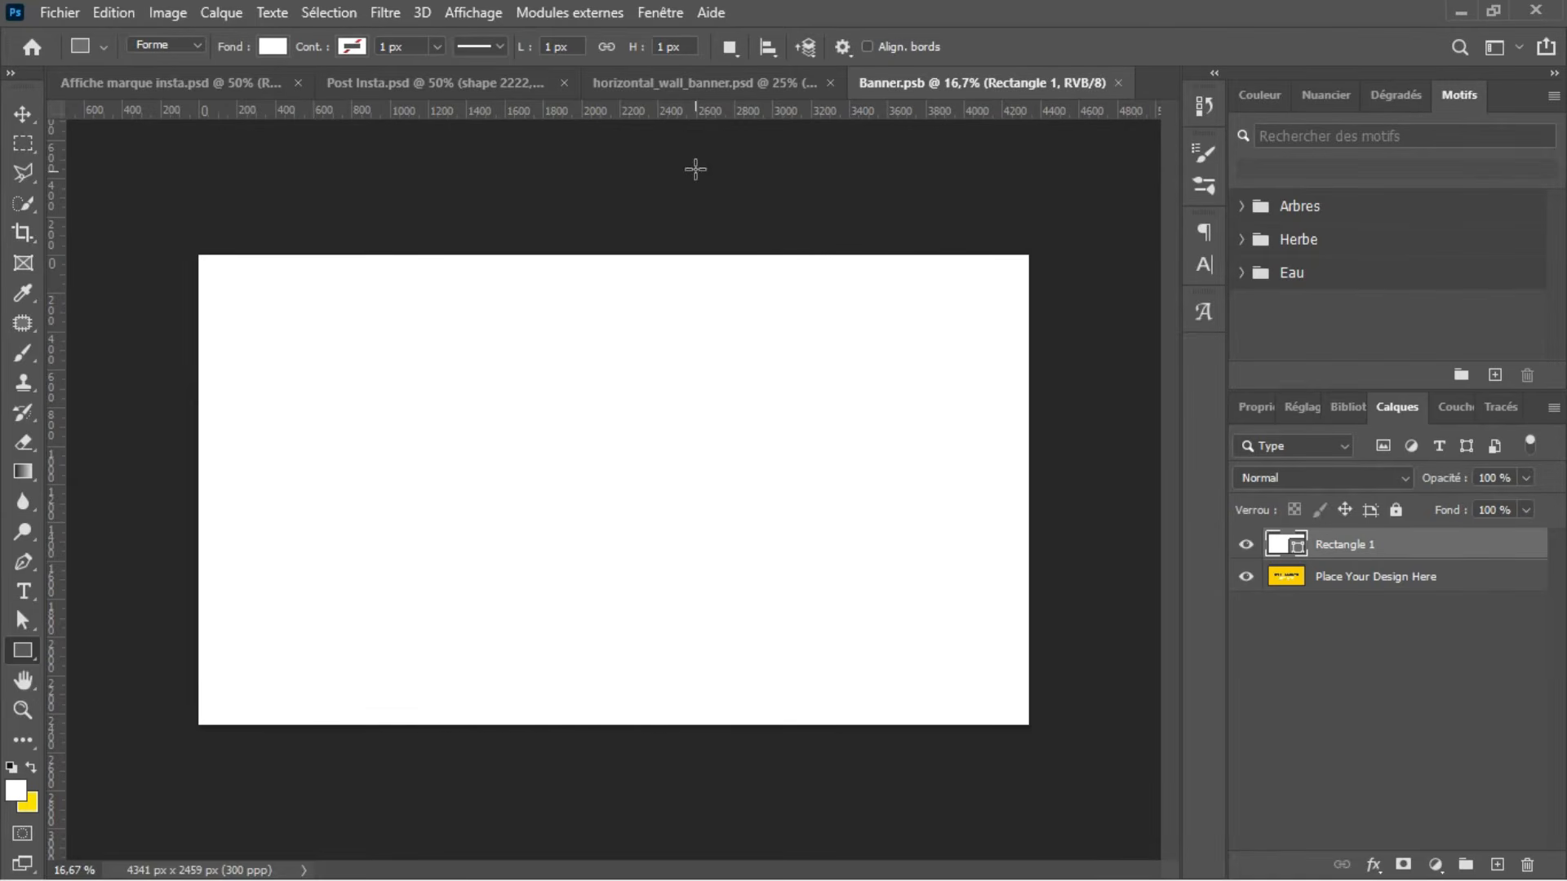
click(692, 86)
click(1006, 91)
Step: Open the recent Miniature.psd as a design reference and return to Banner.psb
click(29, 43)
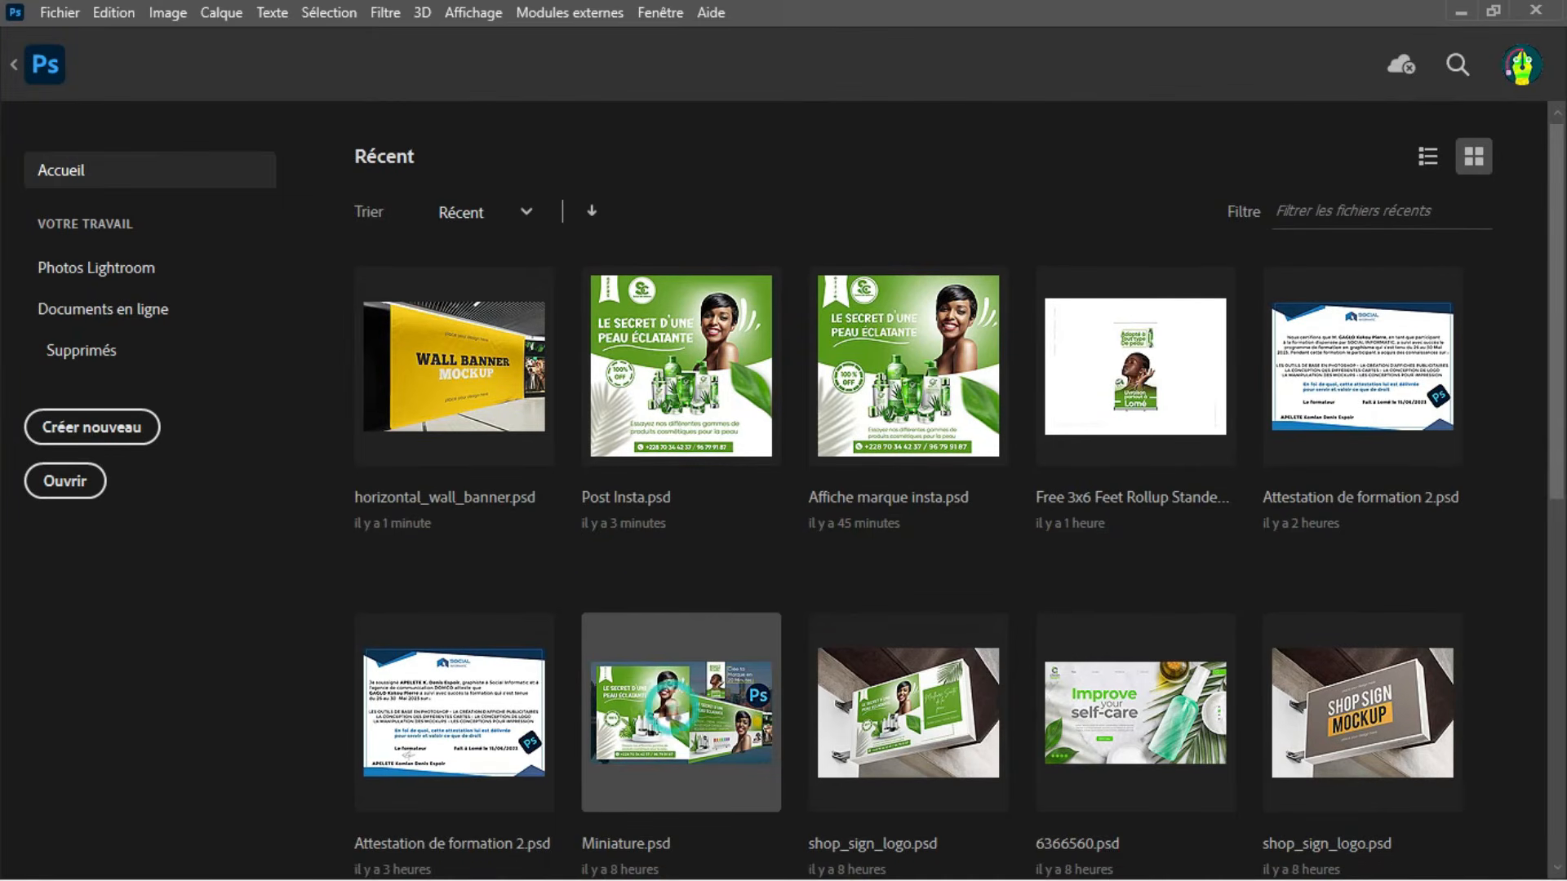
click(673, 707)
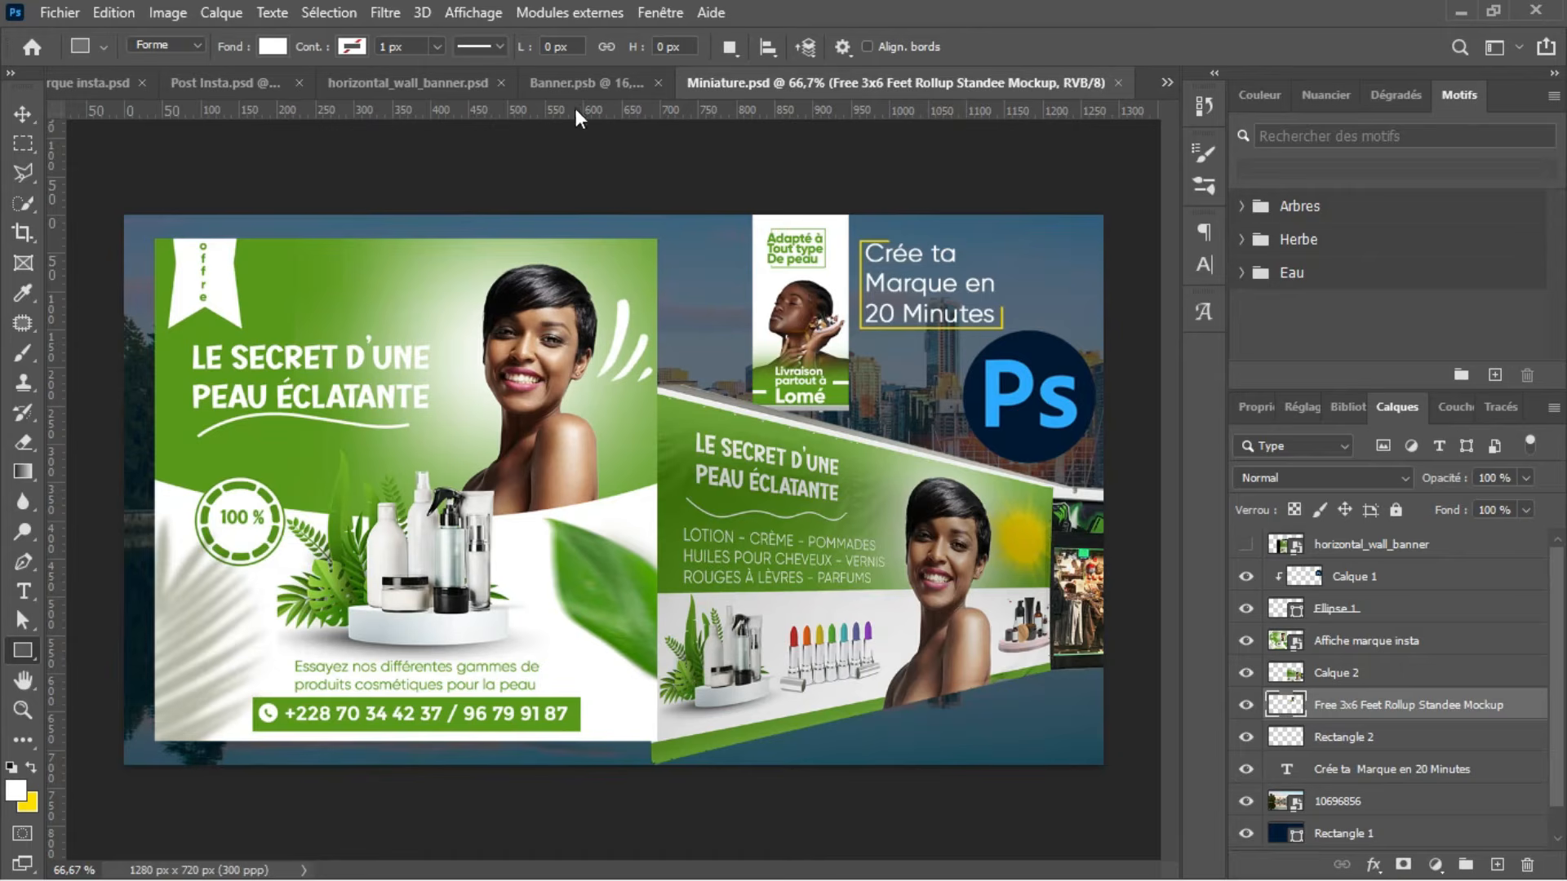
click(582, 79)
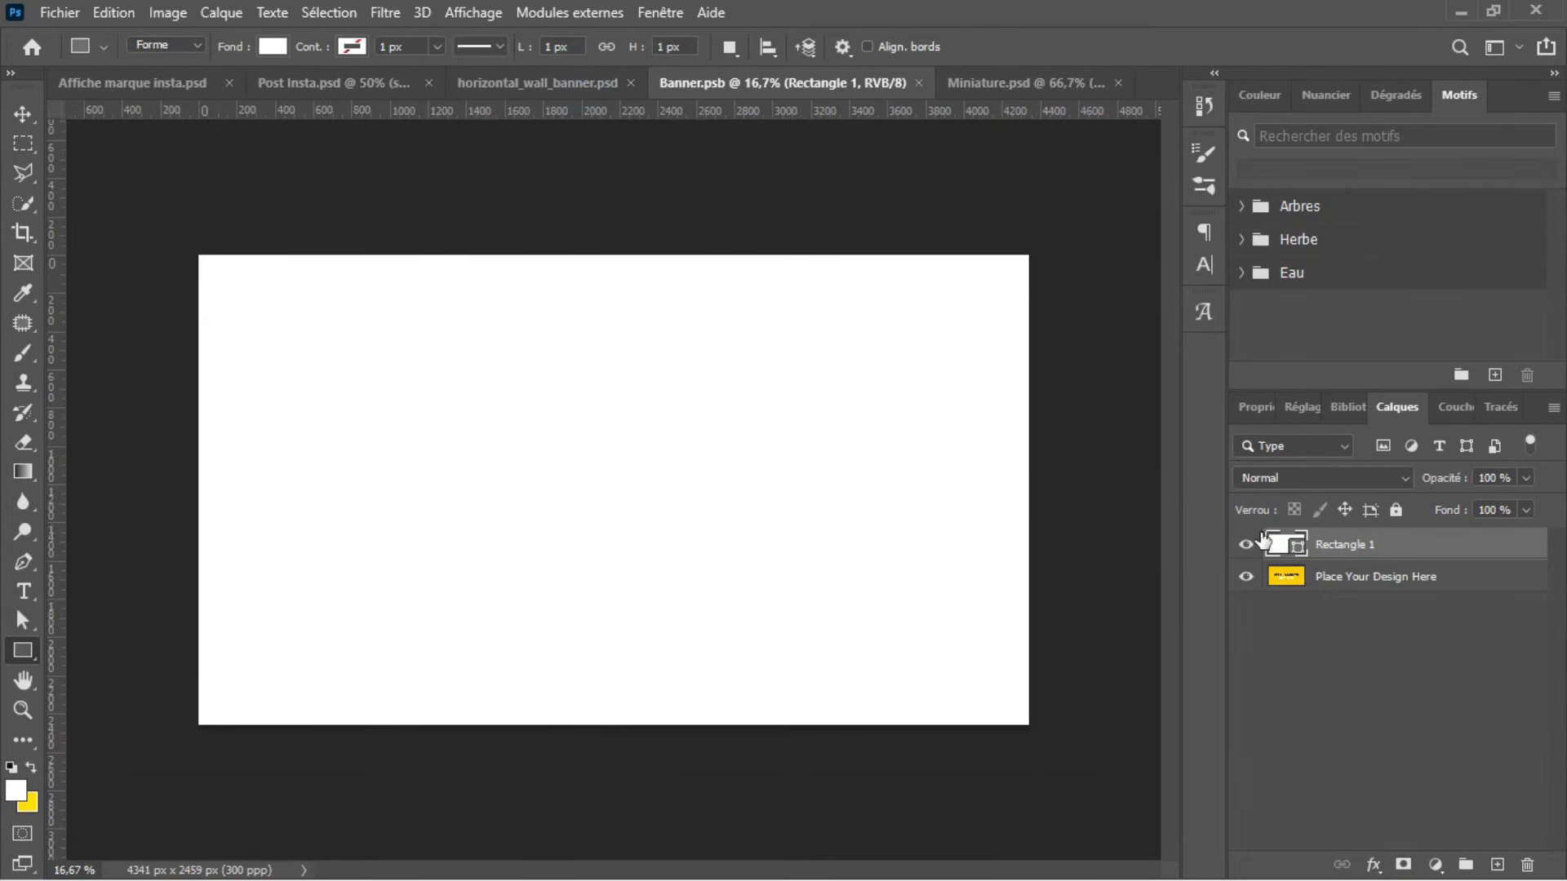
Step: Set the fill of the full-canvas rectangle in Banner.psb to the poster's green
click(273, 47)
click(196, 167)
click(471, 271)
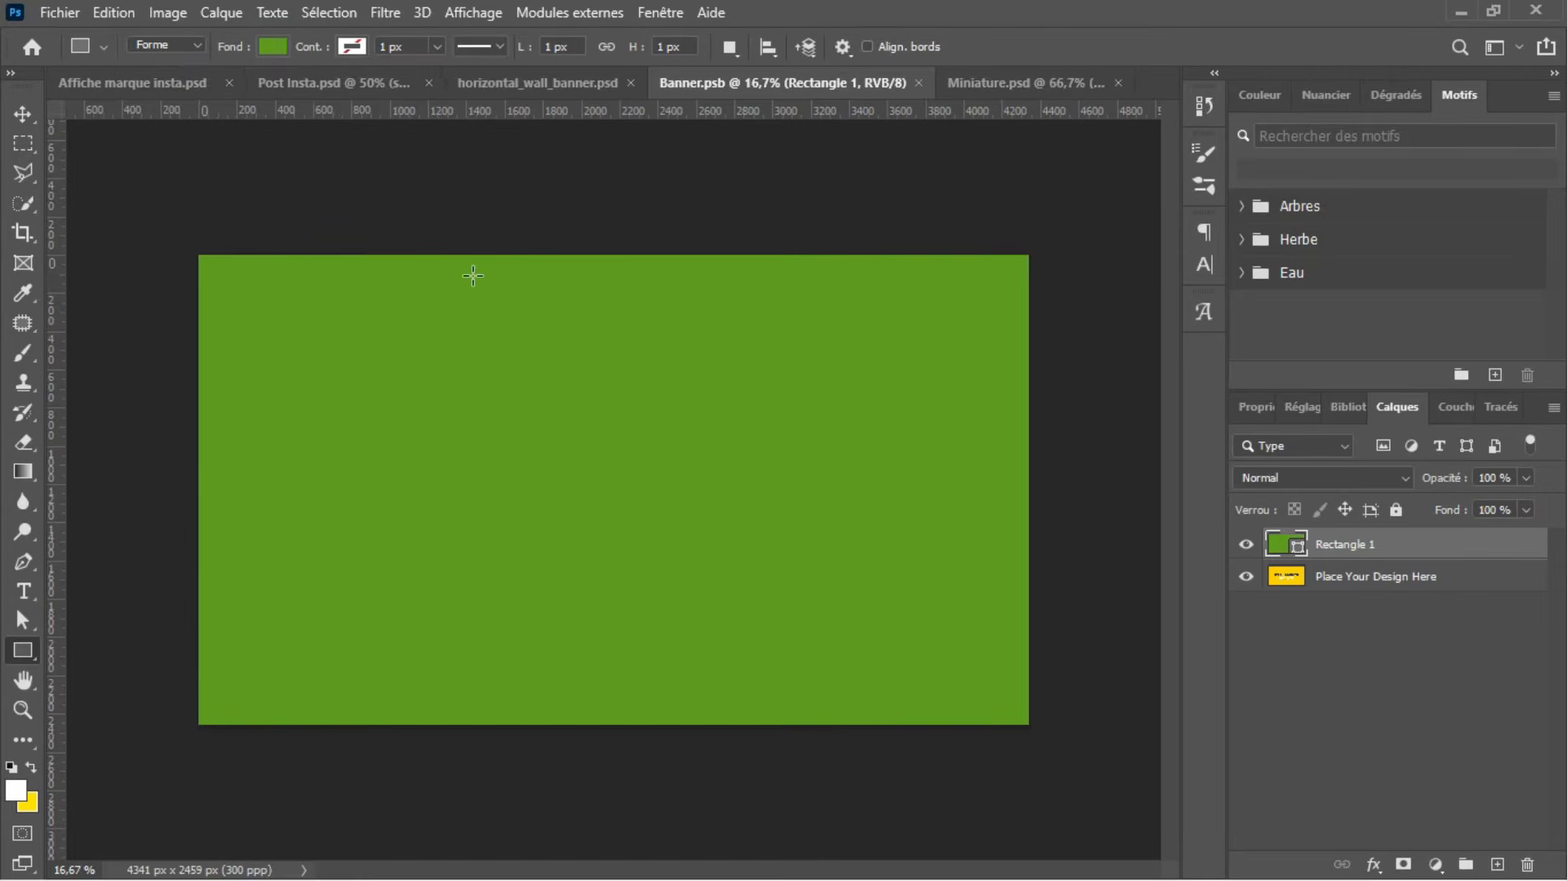
Step: Copy the woman's cutout from Post Insta.psd into Banner.psb, enlarging and positioning it on the banner's right half
click(374, 78)
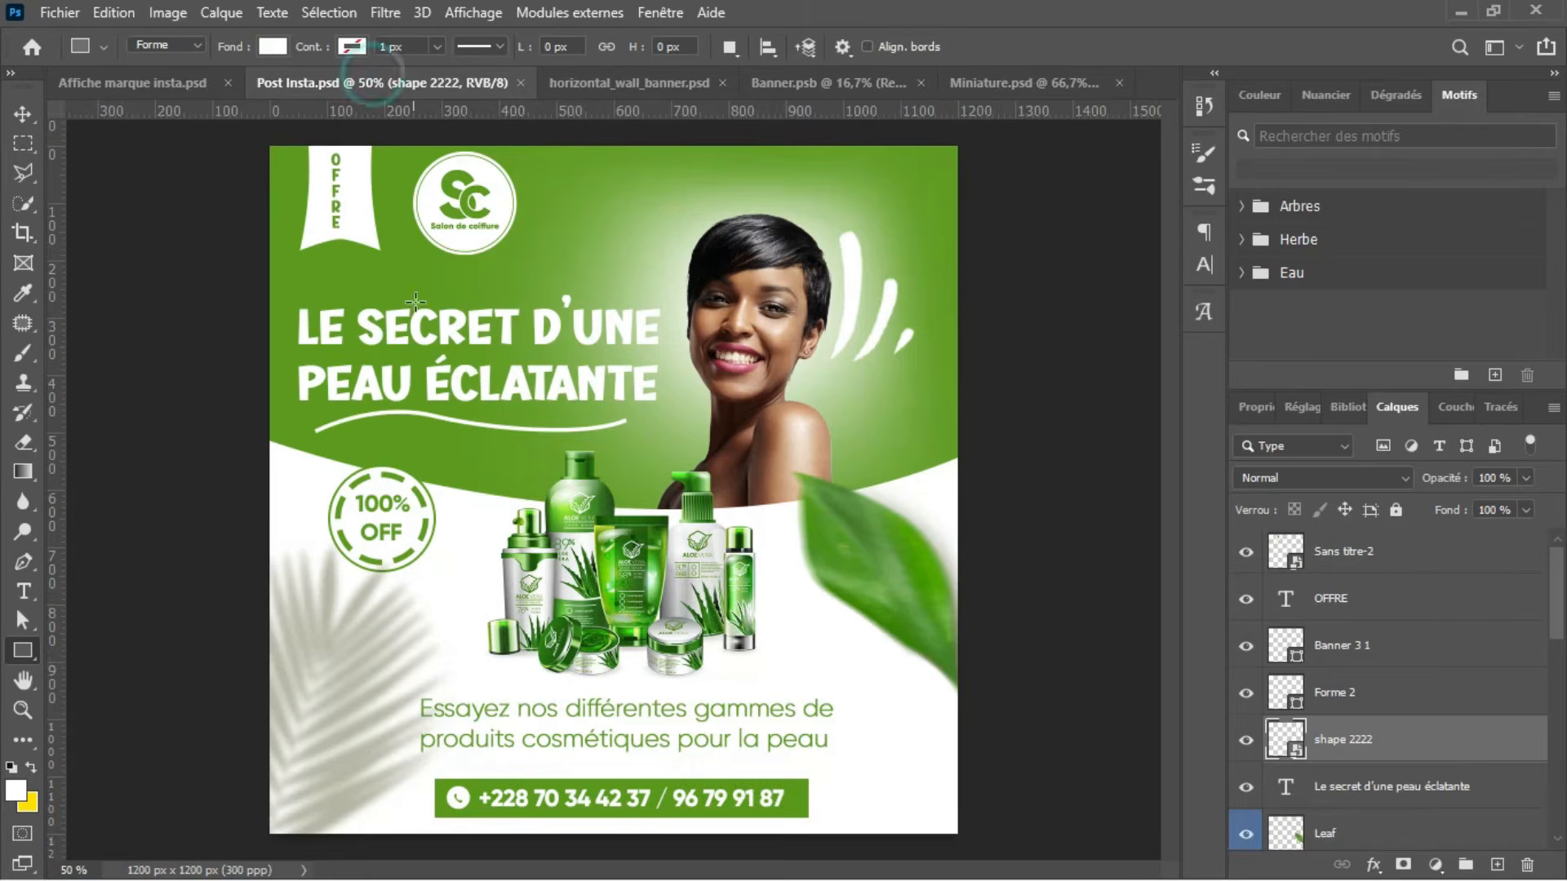
key(v)
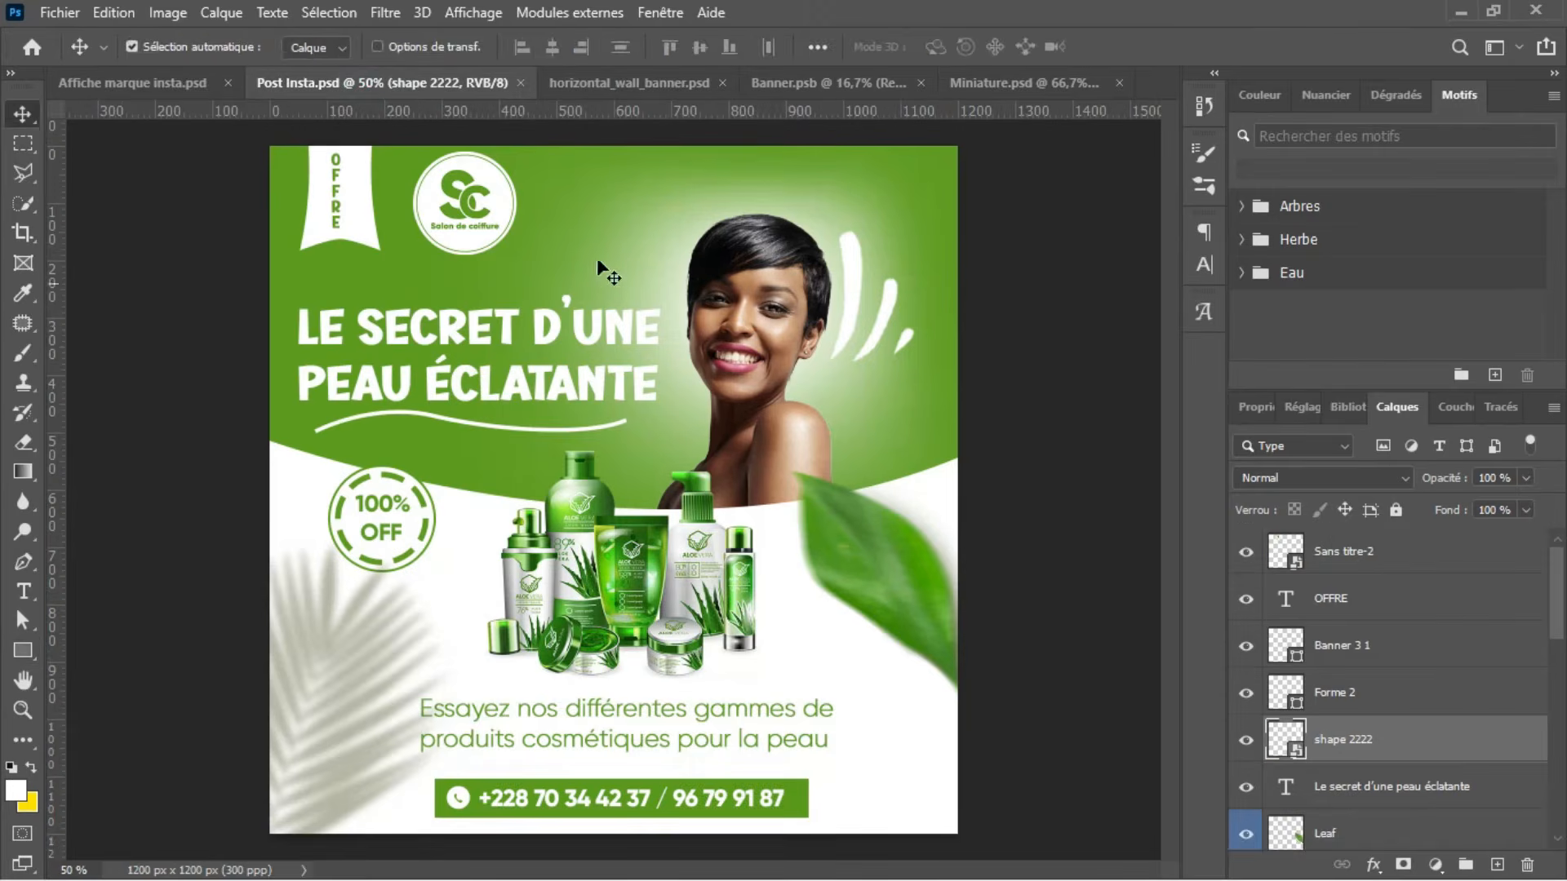
click(747, 330)
drag(749, 336, 693, 752)
key(ctrl+t)
drag(690, 639, 760, 658)
drag(891, 393, 933, 321)
drag(865, 418, 831, 418)
key(Return)
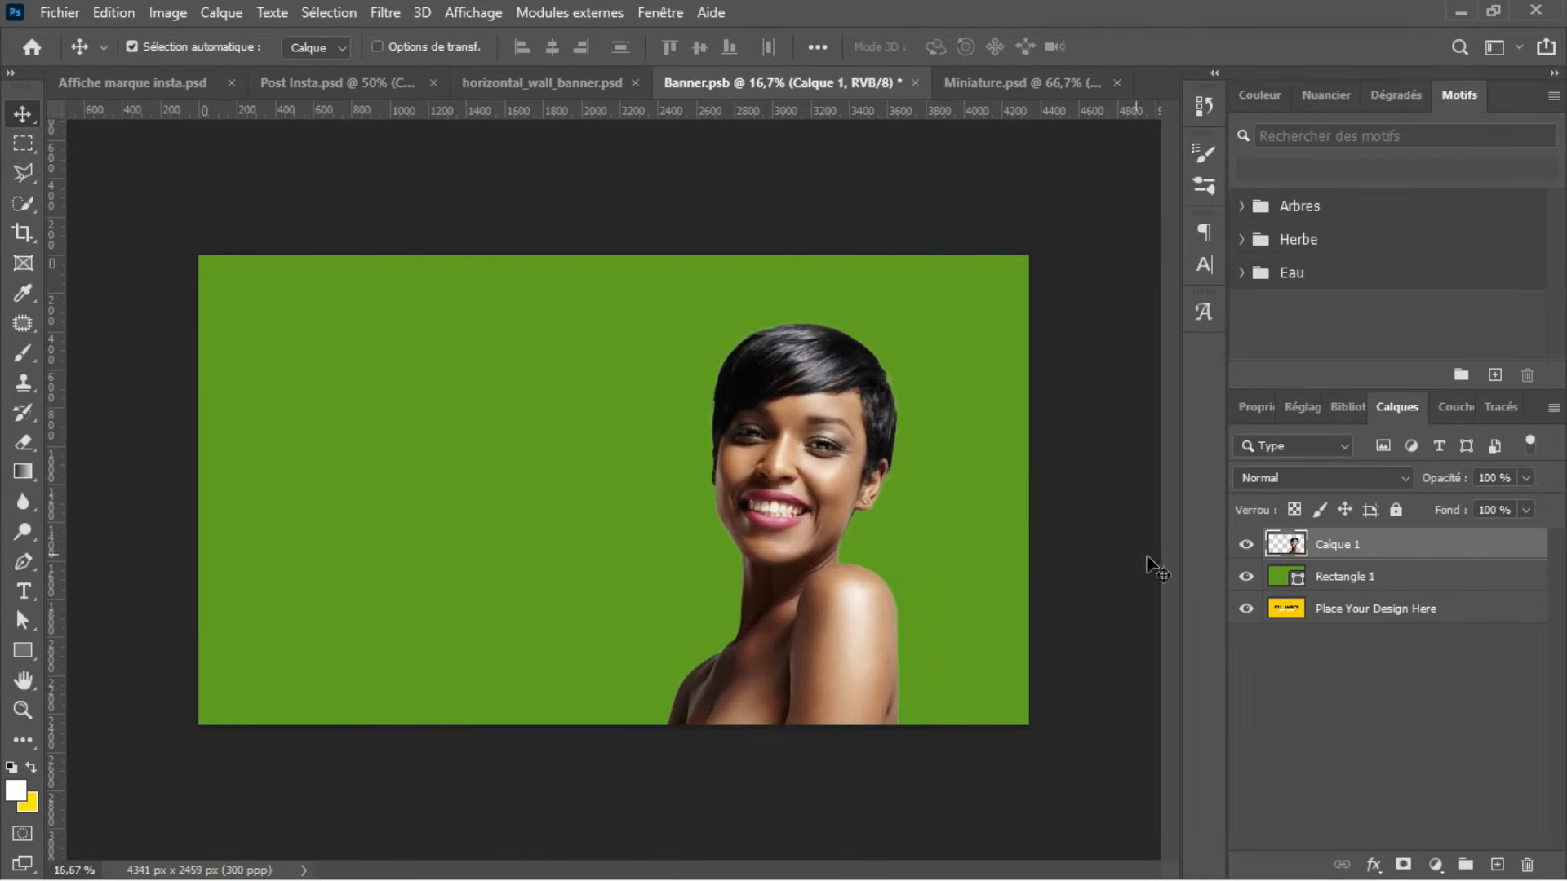
Step: Draw a white horizontal band of about 4809 × 811 px behind the woman, across the lower part of the banner
click(1357, 584)
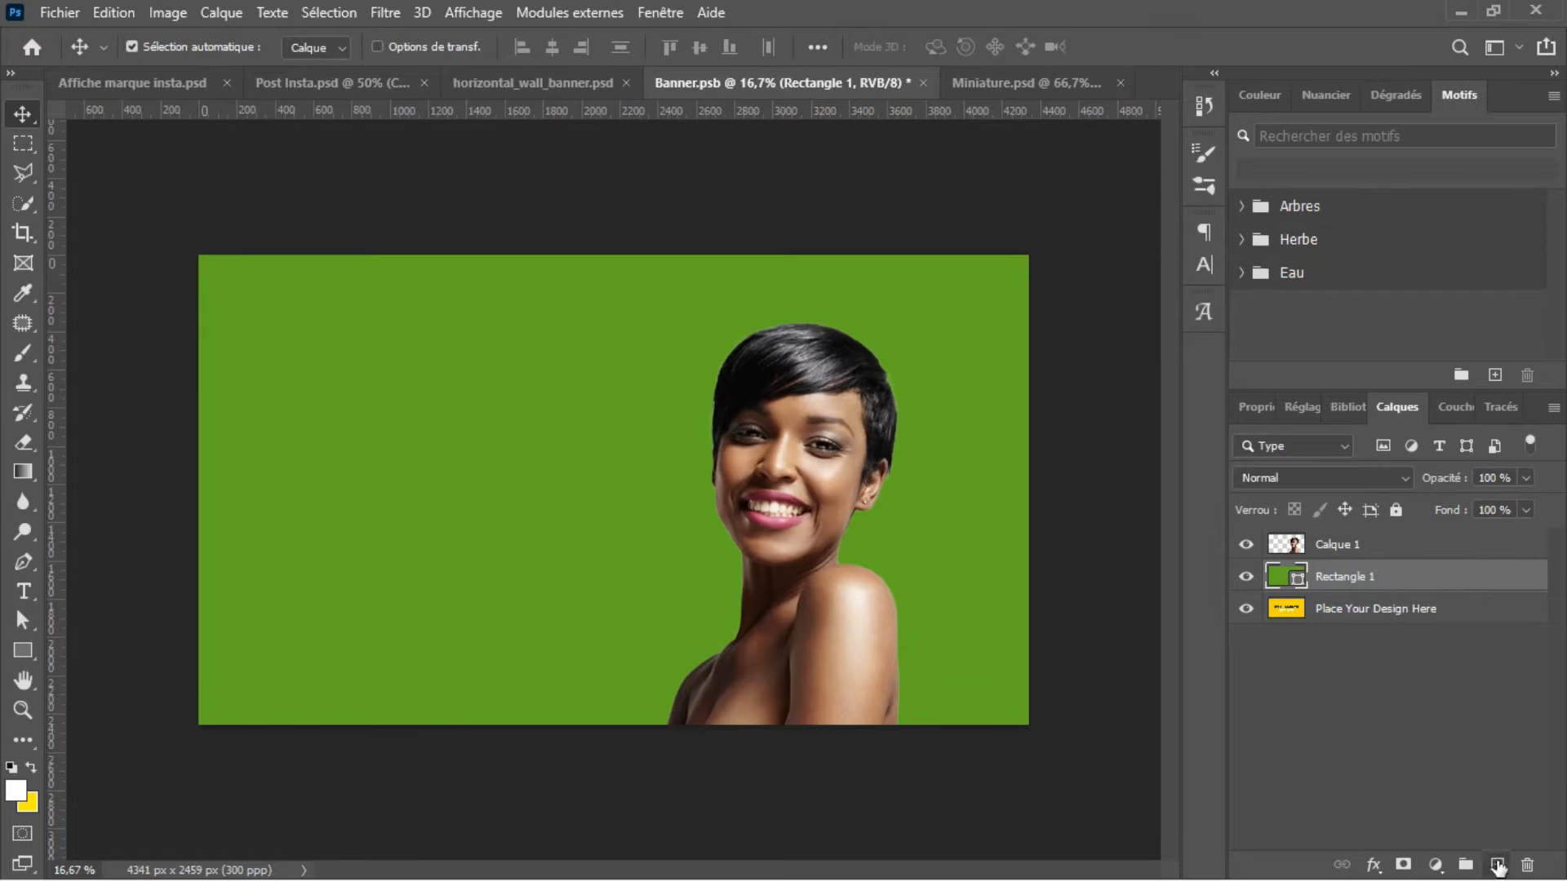
click(1498, 867)
click(30, 646)
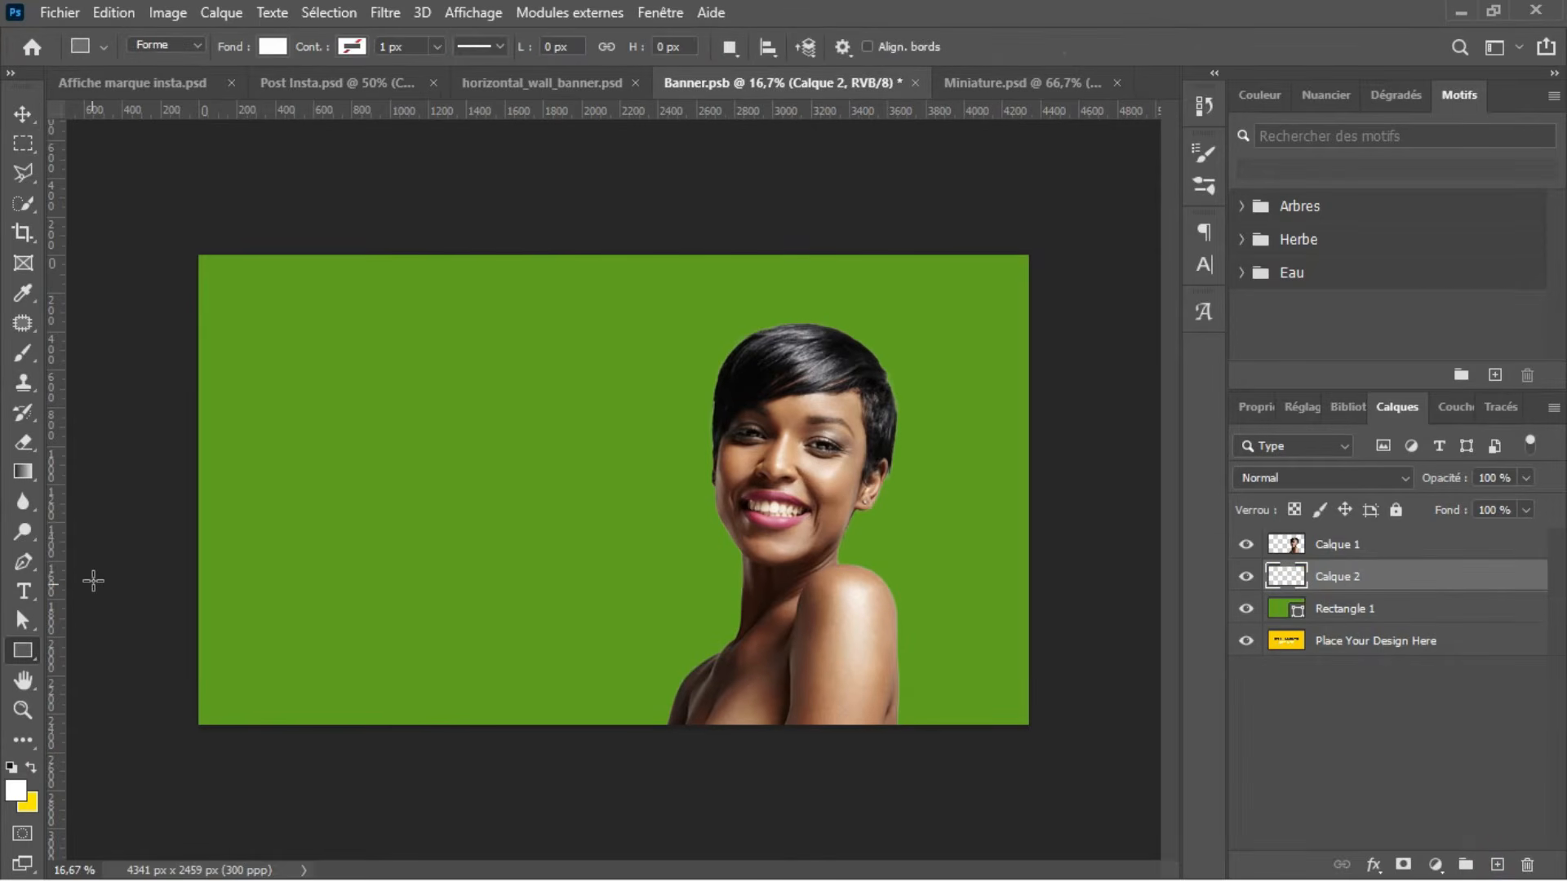
drag(185, 546, 1105, 692)
drag(647, 546, 645, 537)
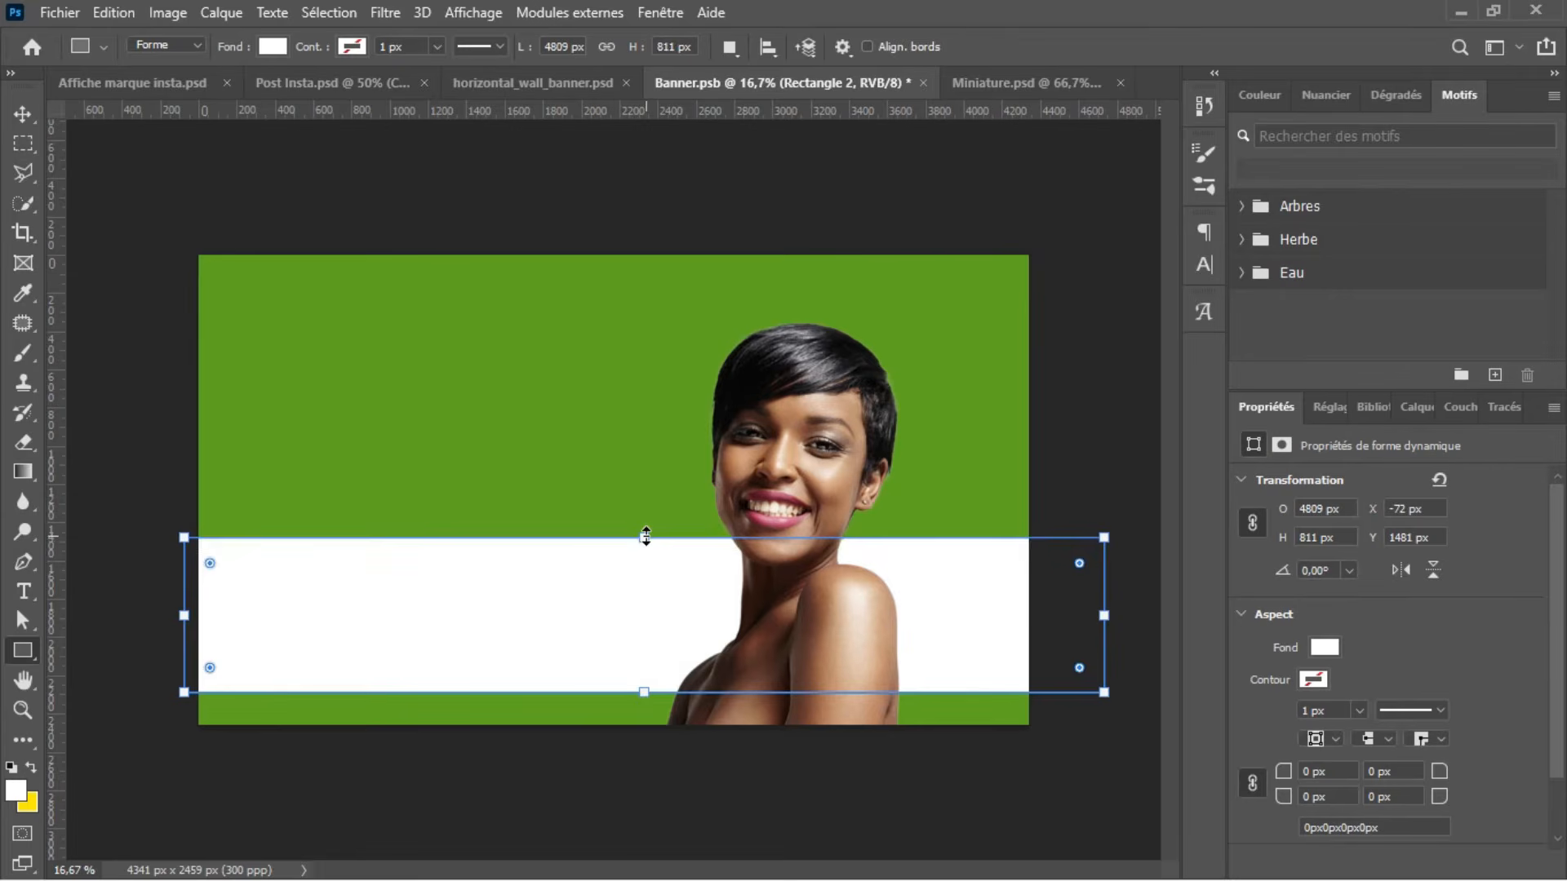
key(Return)
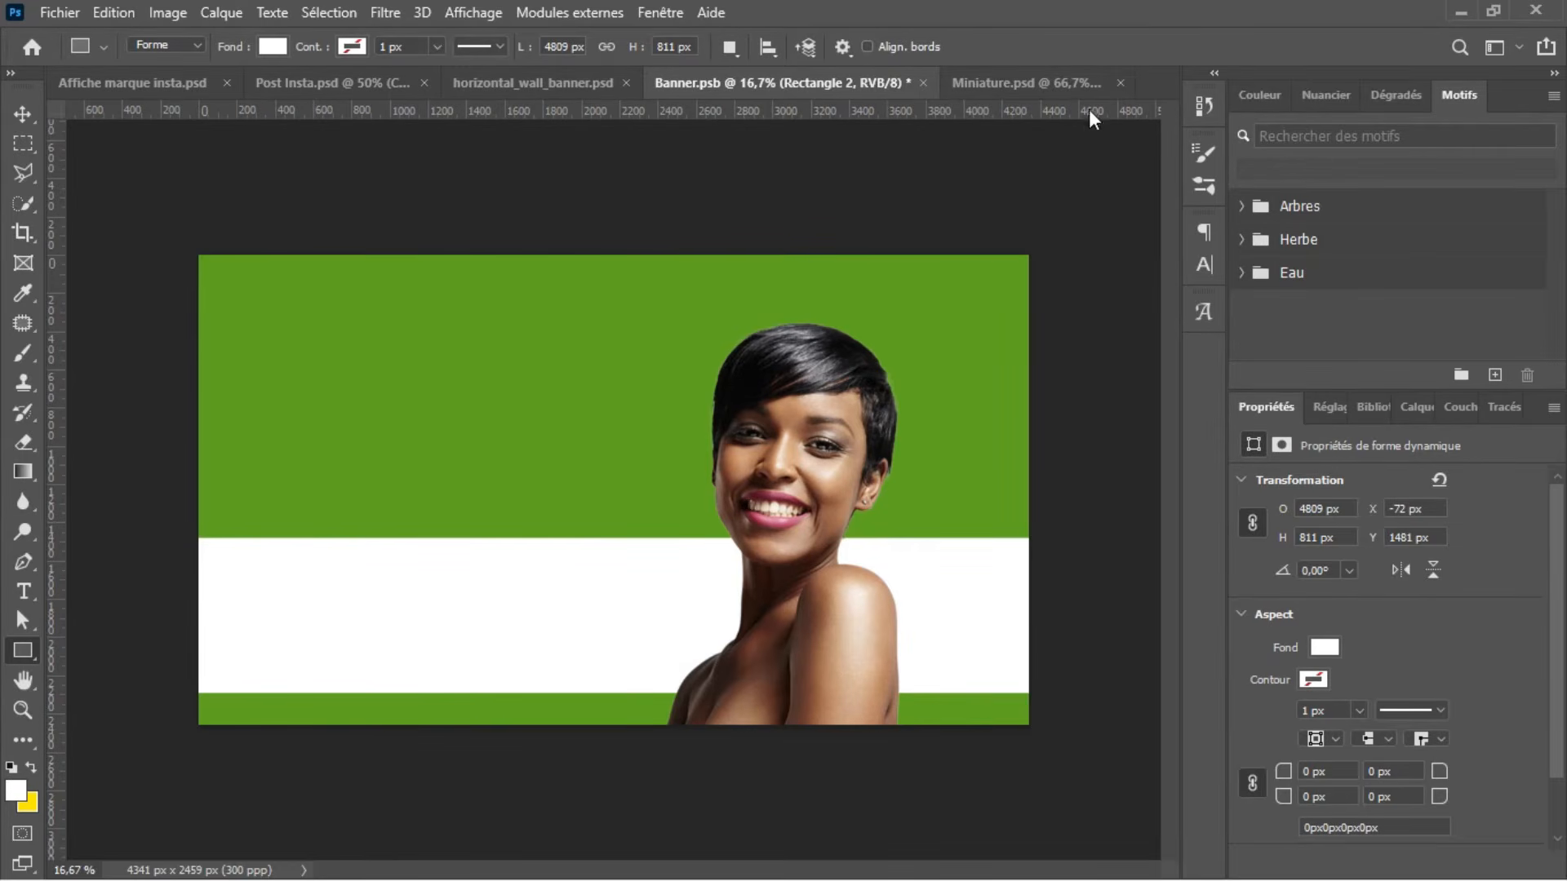
Step: Check the Miniature.psd reference and place the embedded product image 126315-OR5WAO-853 from Tuto marque > Nouveau dossier into Banner.psb
click(1031, 92)
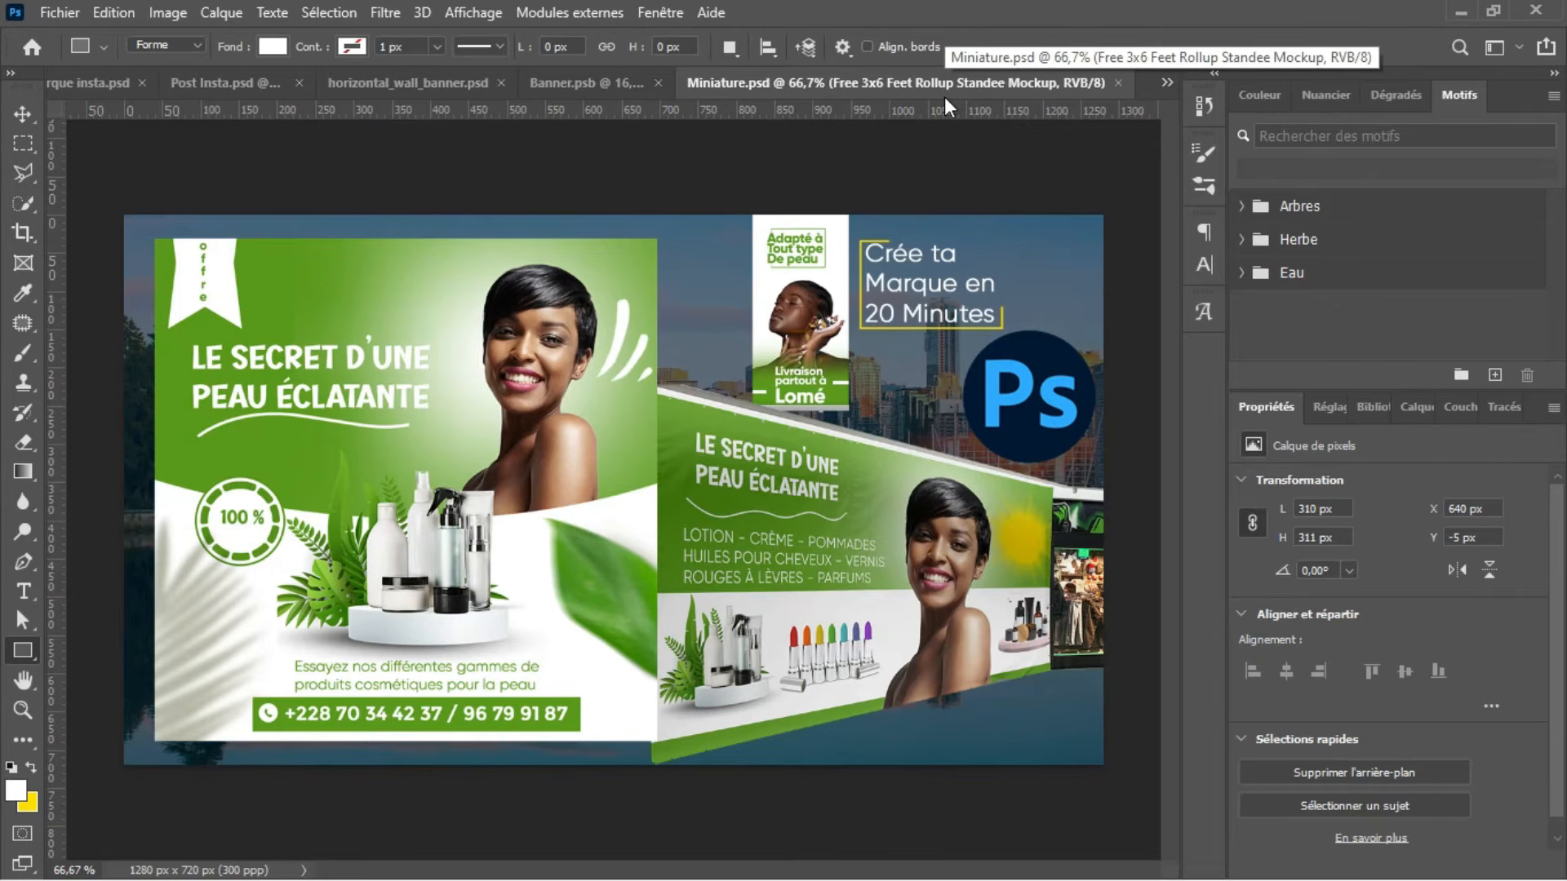
click(609, 90)
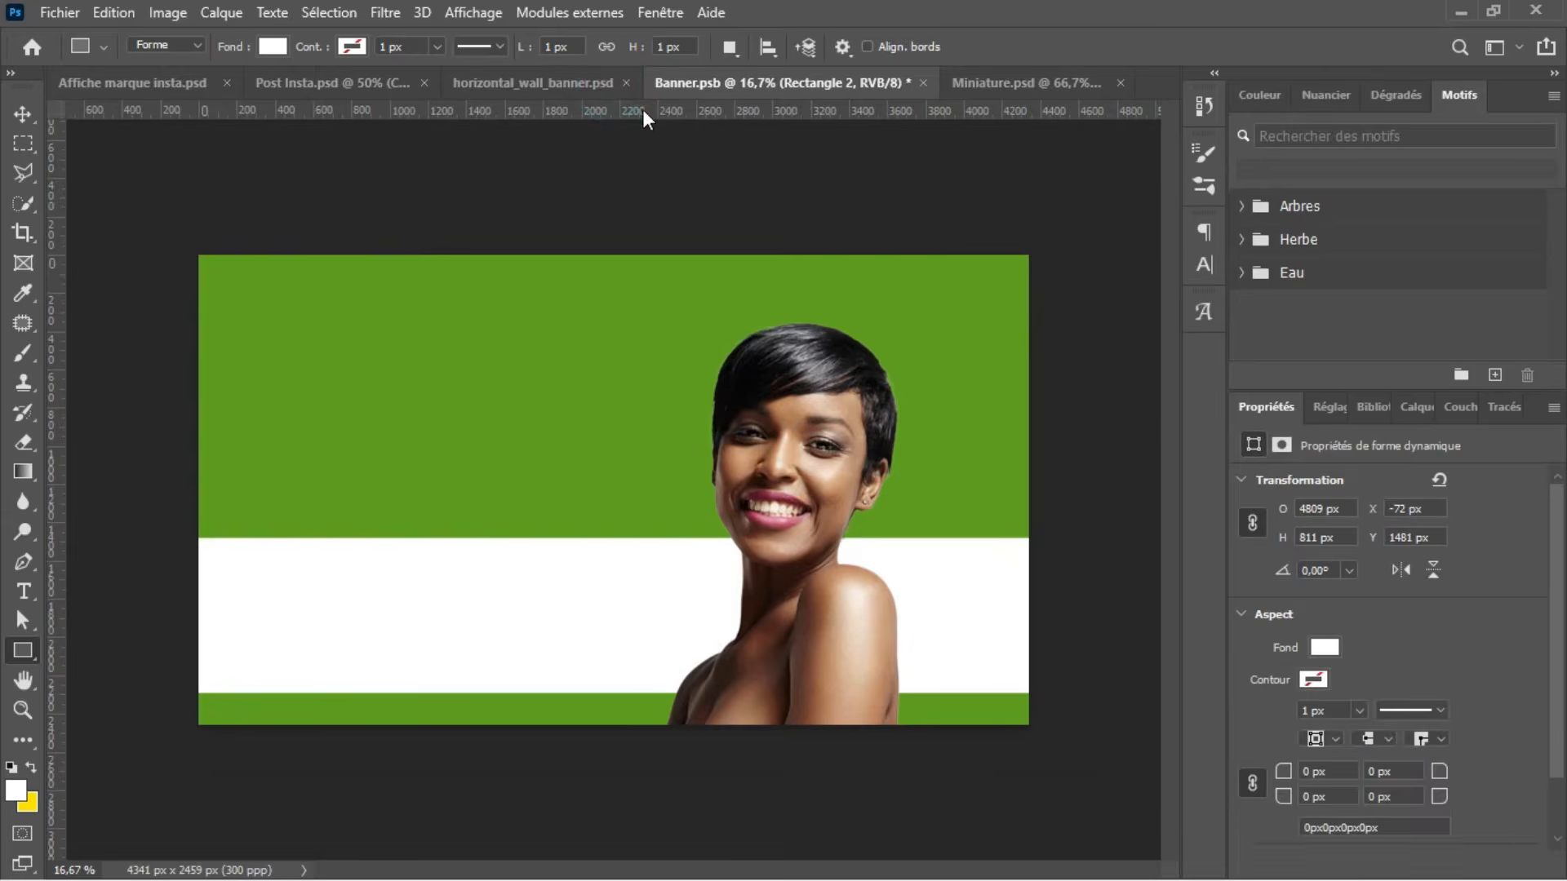
click(69, 12)
click(162, 468)
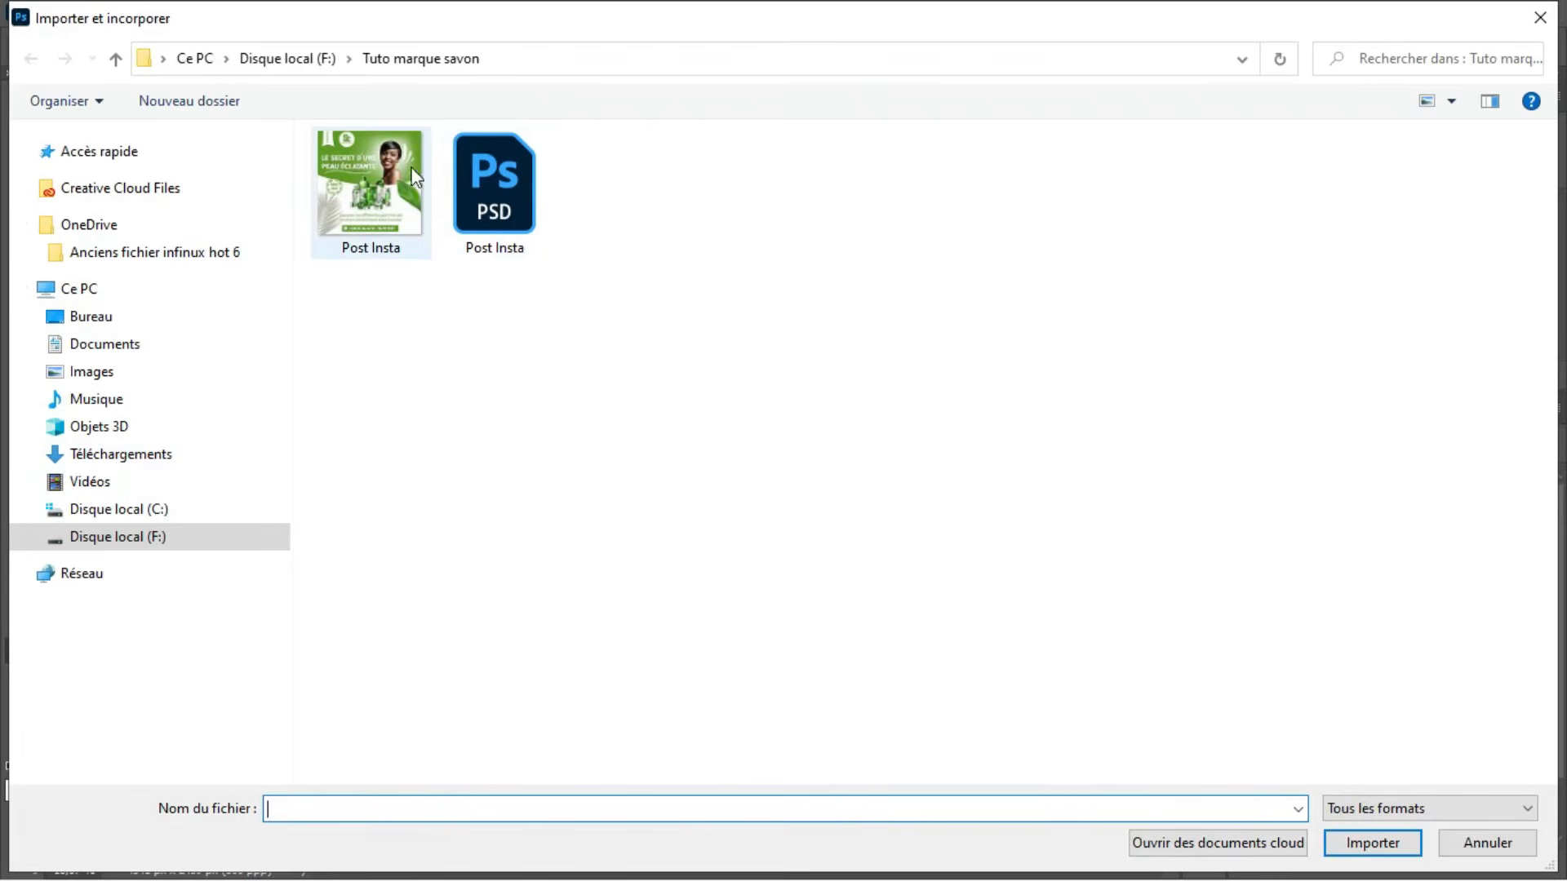
click(283, 62)
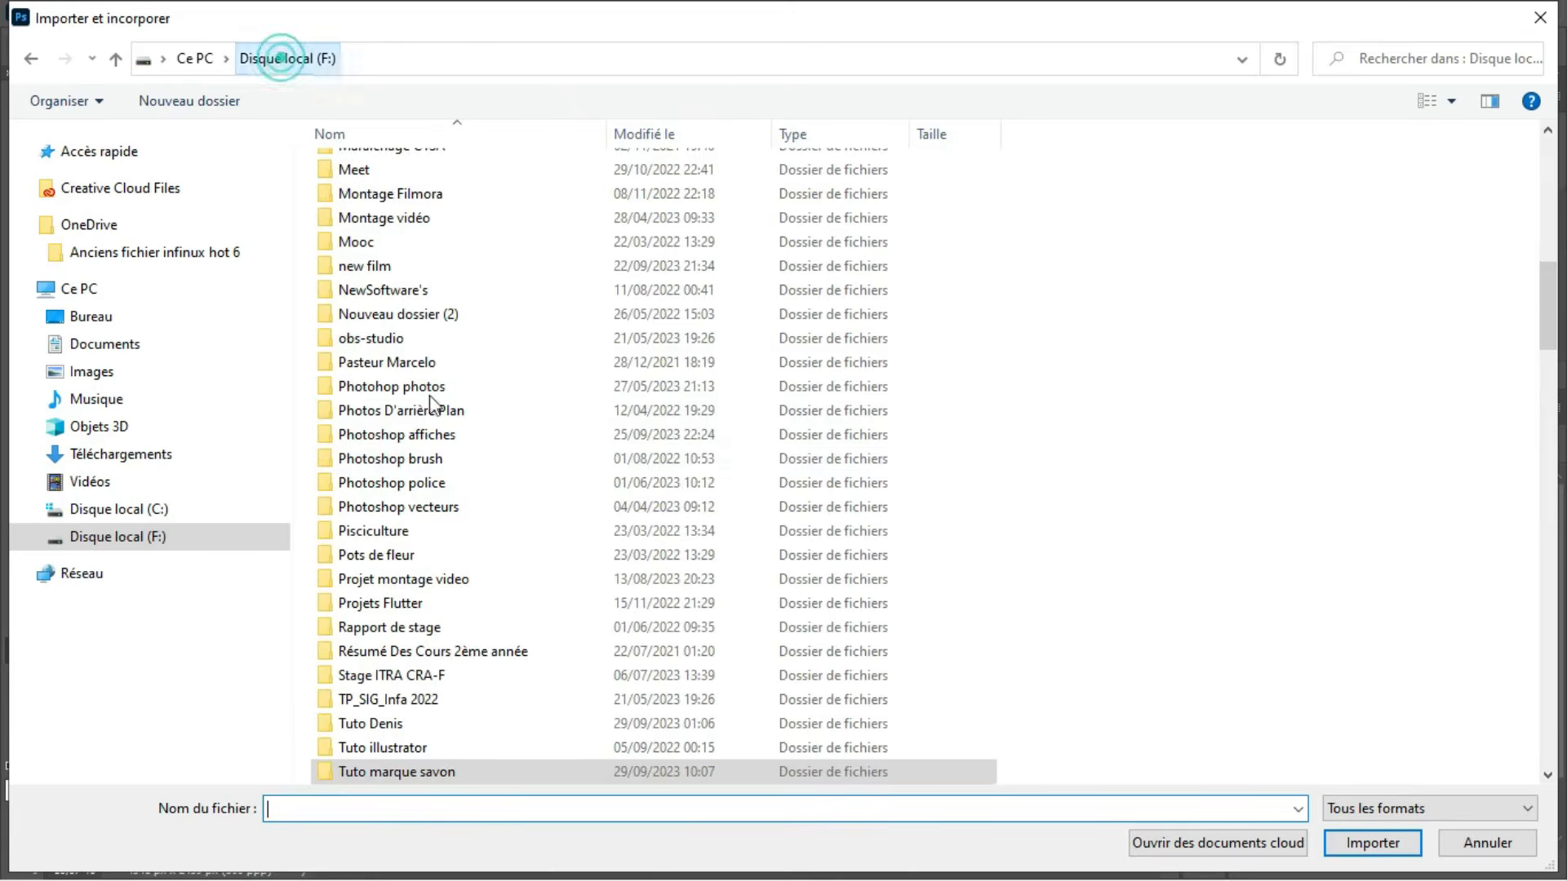
scroll(437, 588, down, 5)
scroll(430, 363, up, 2)
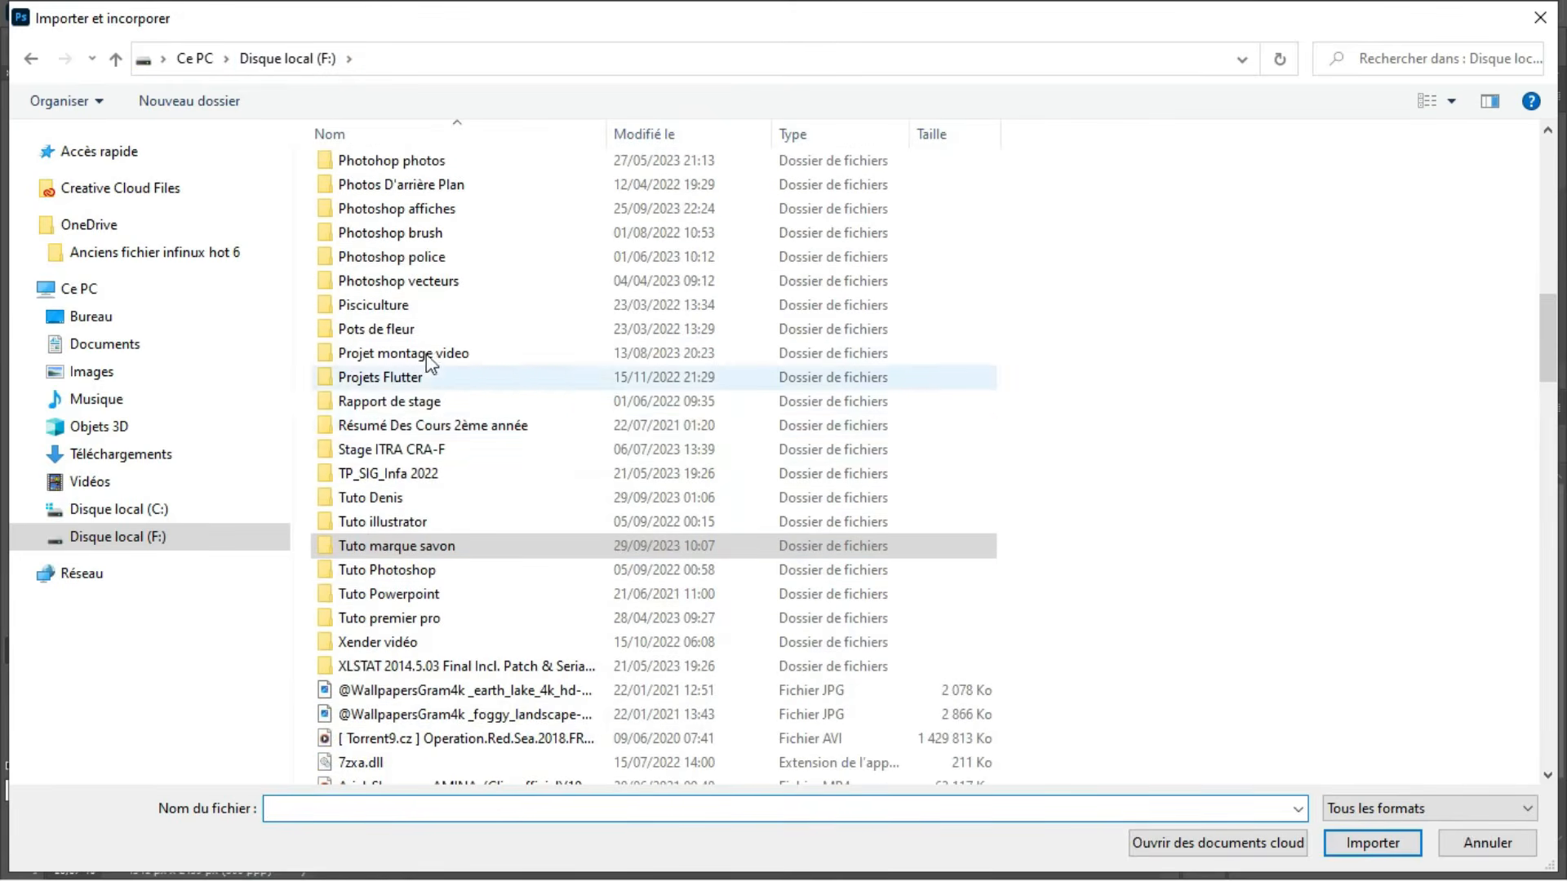
double_click(371, 497)
double_click(370, 410)
double_click(371, 258)
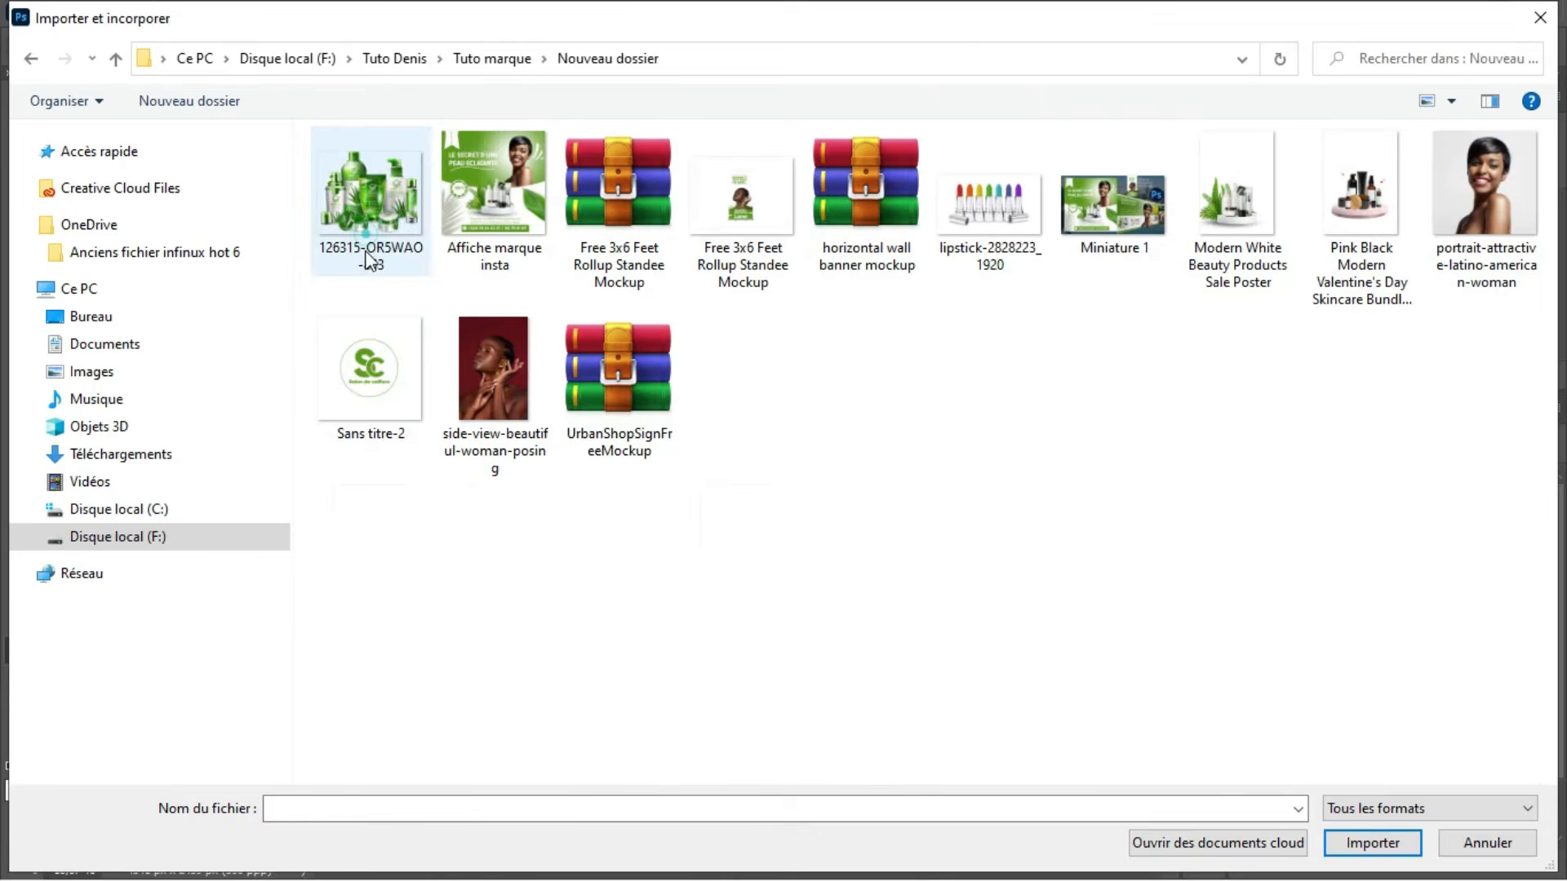
ctrl+scroll(1137, 481, up, 3)
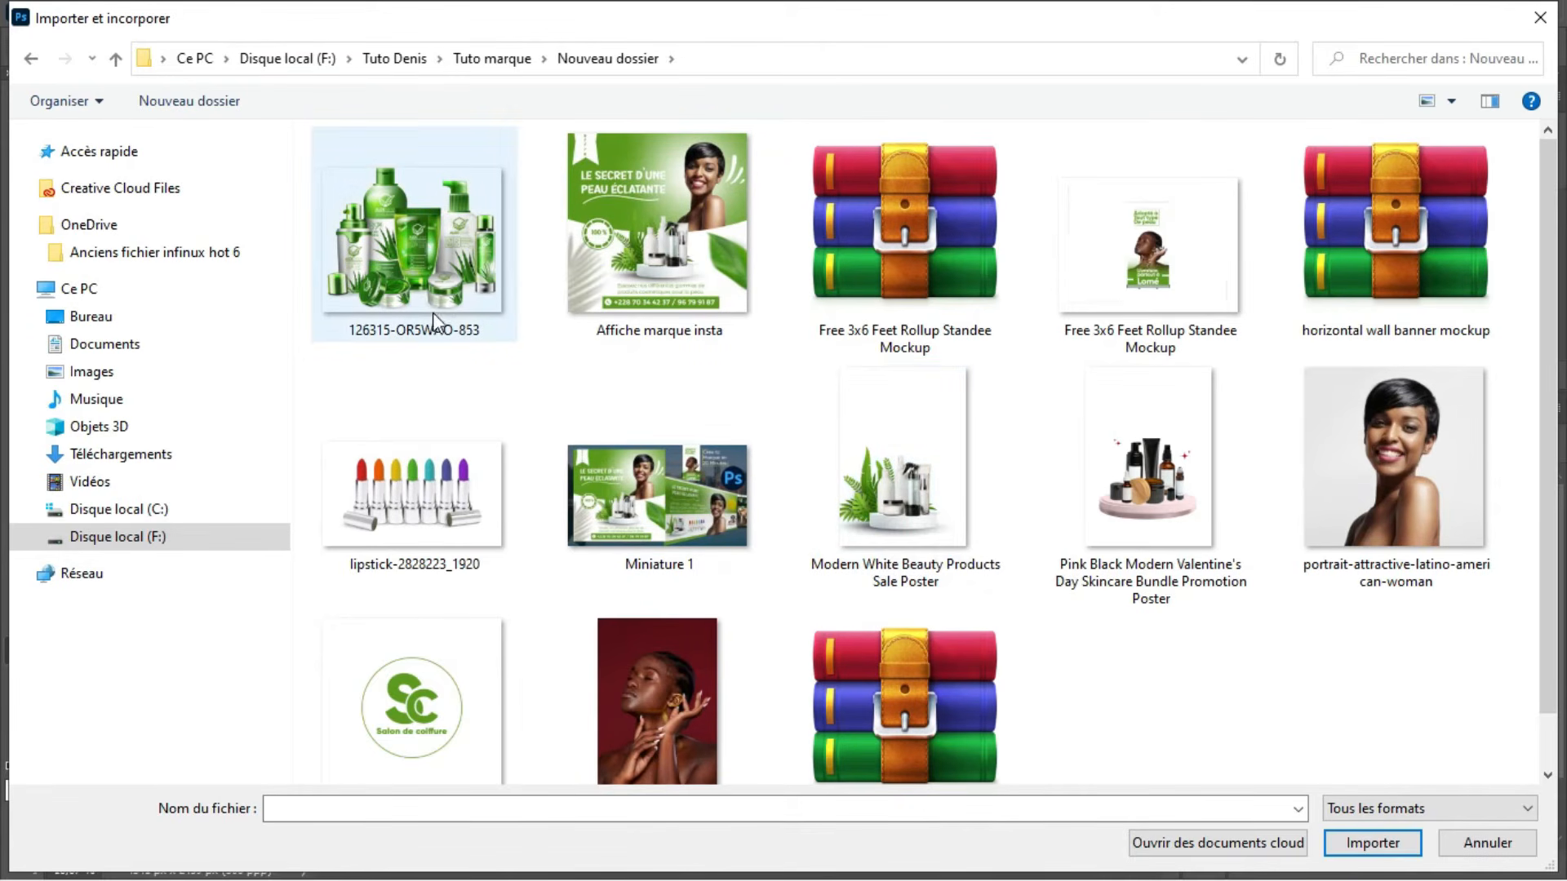
click(433, 253)
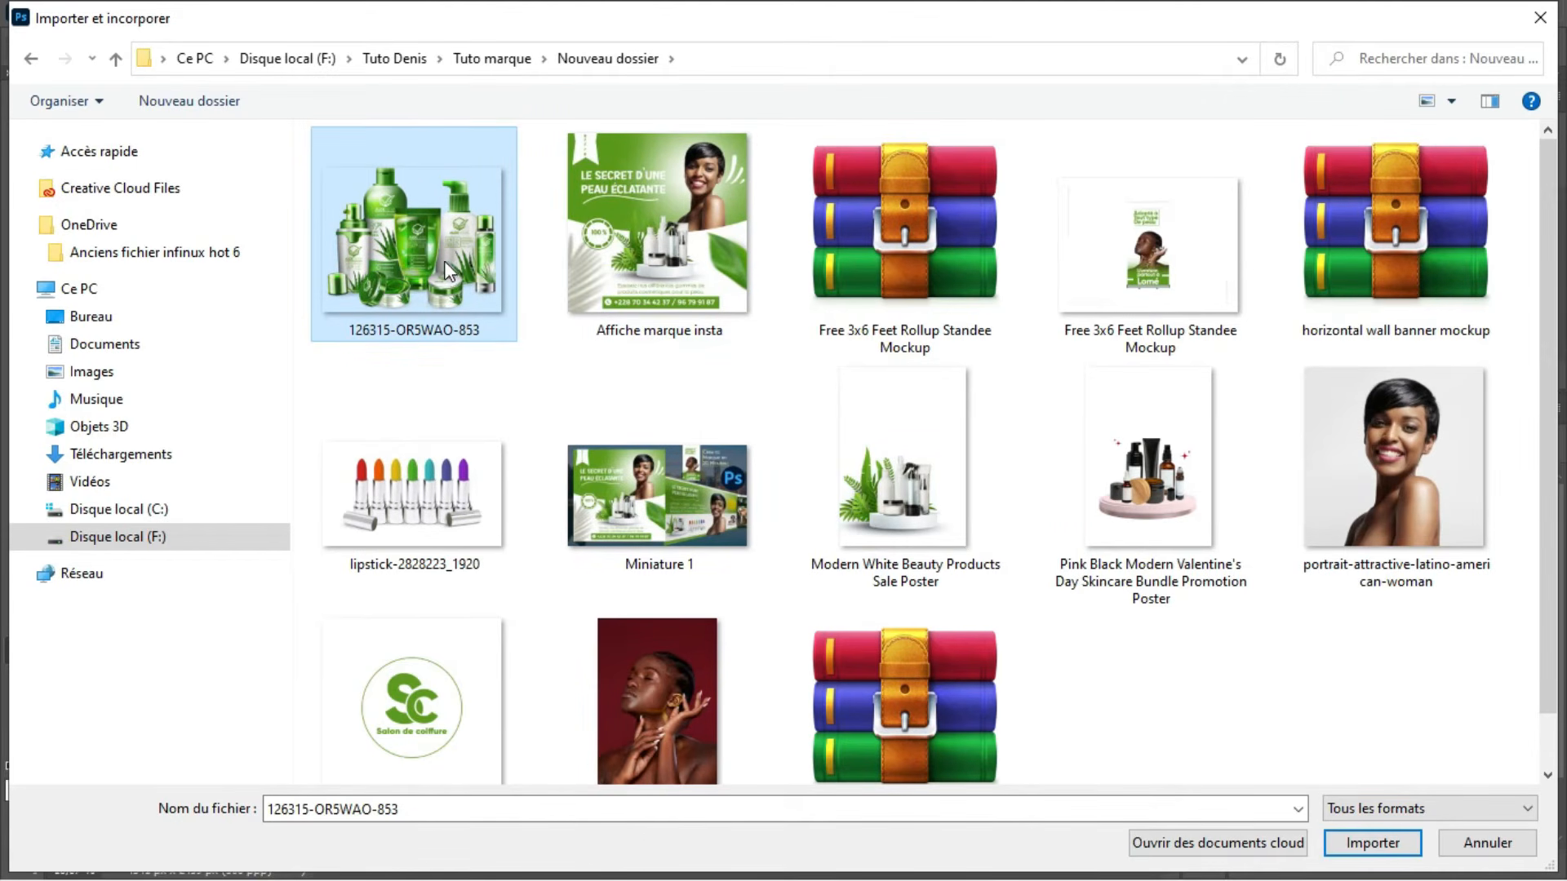
click(1374, 841)
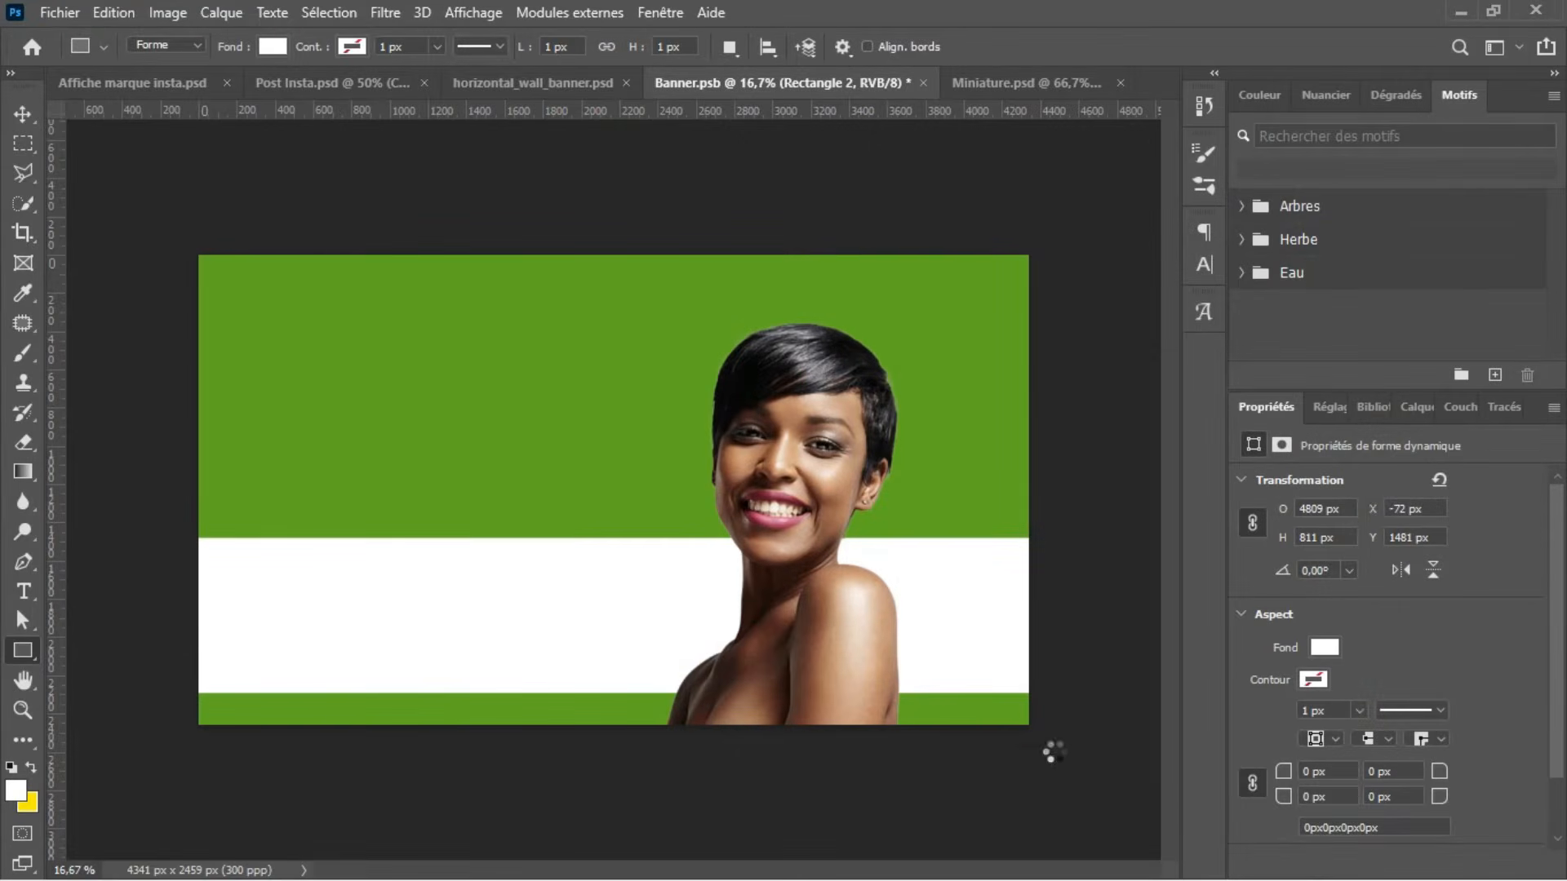
Step: Scale the aloe vera product image to about 49.8% and position it at the left end of the white band
drag(561, 499, 422, 530)
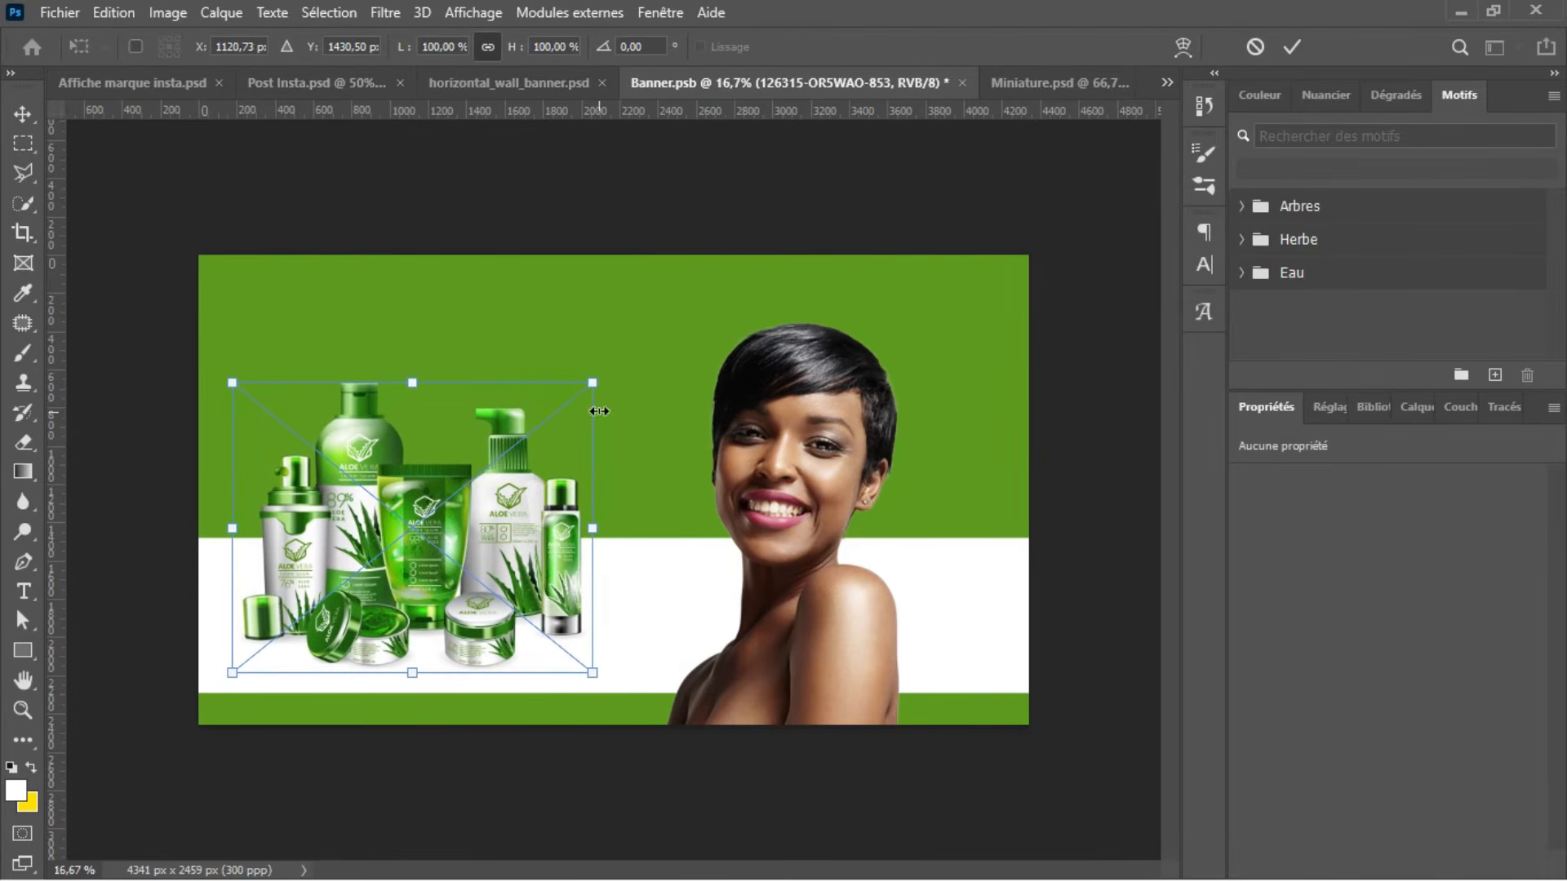
drag(594, 381, 397, 541)
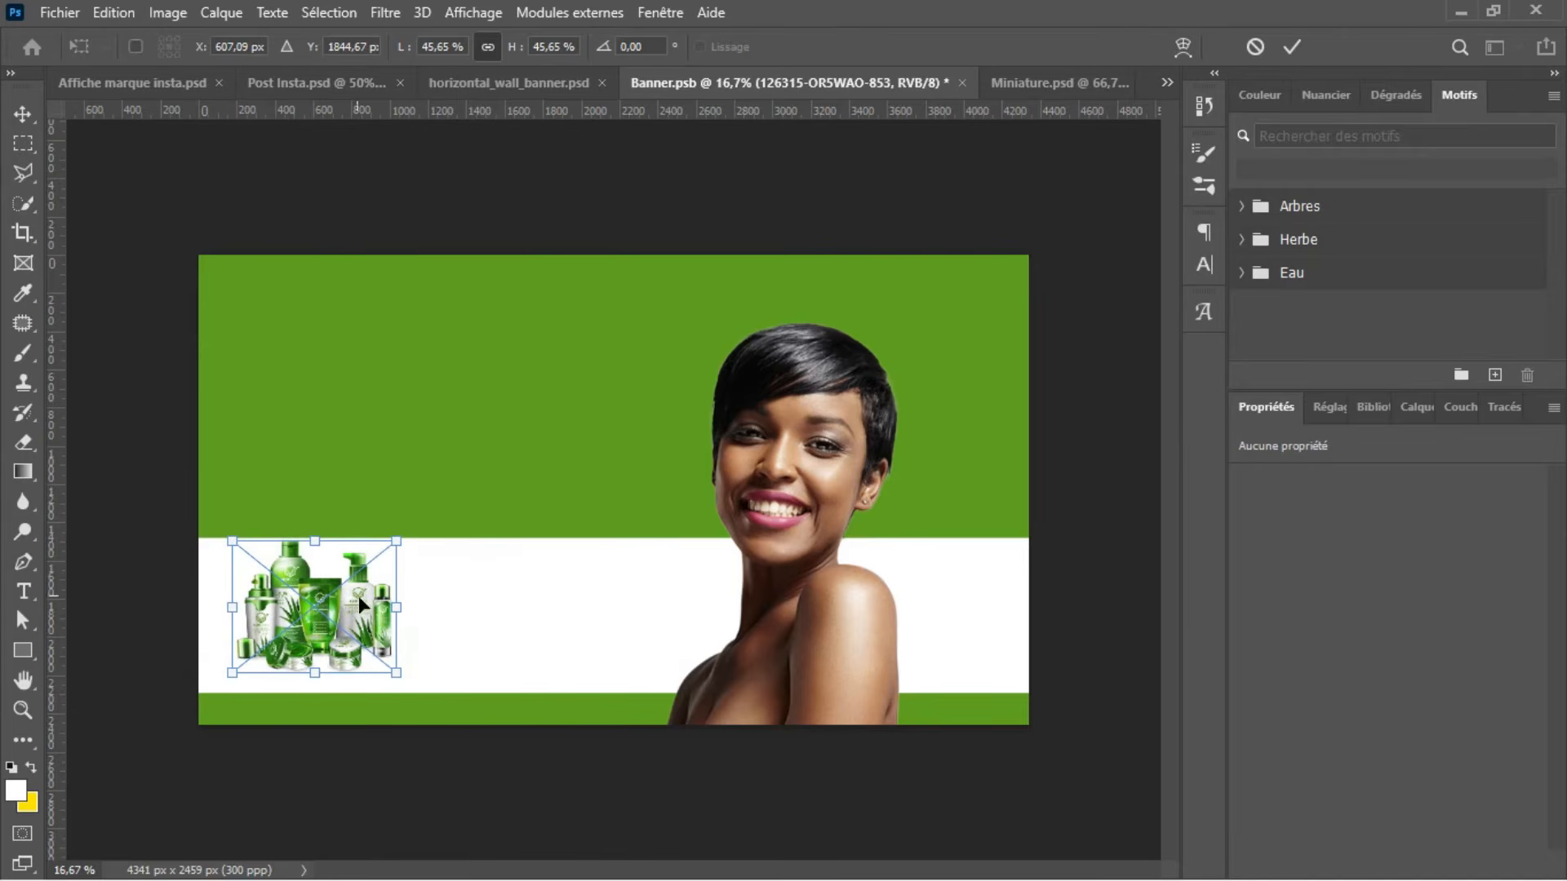
mouse_move(369, 617)
mouse_down()
mouse_move(355, 612)
mouse_move(393, 620)
mouse_up()
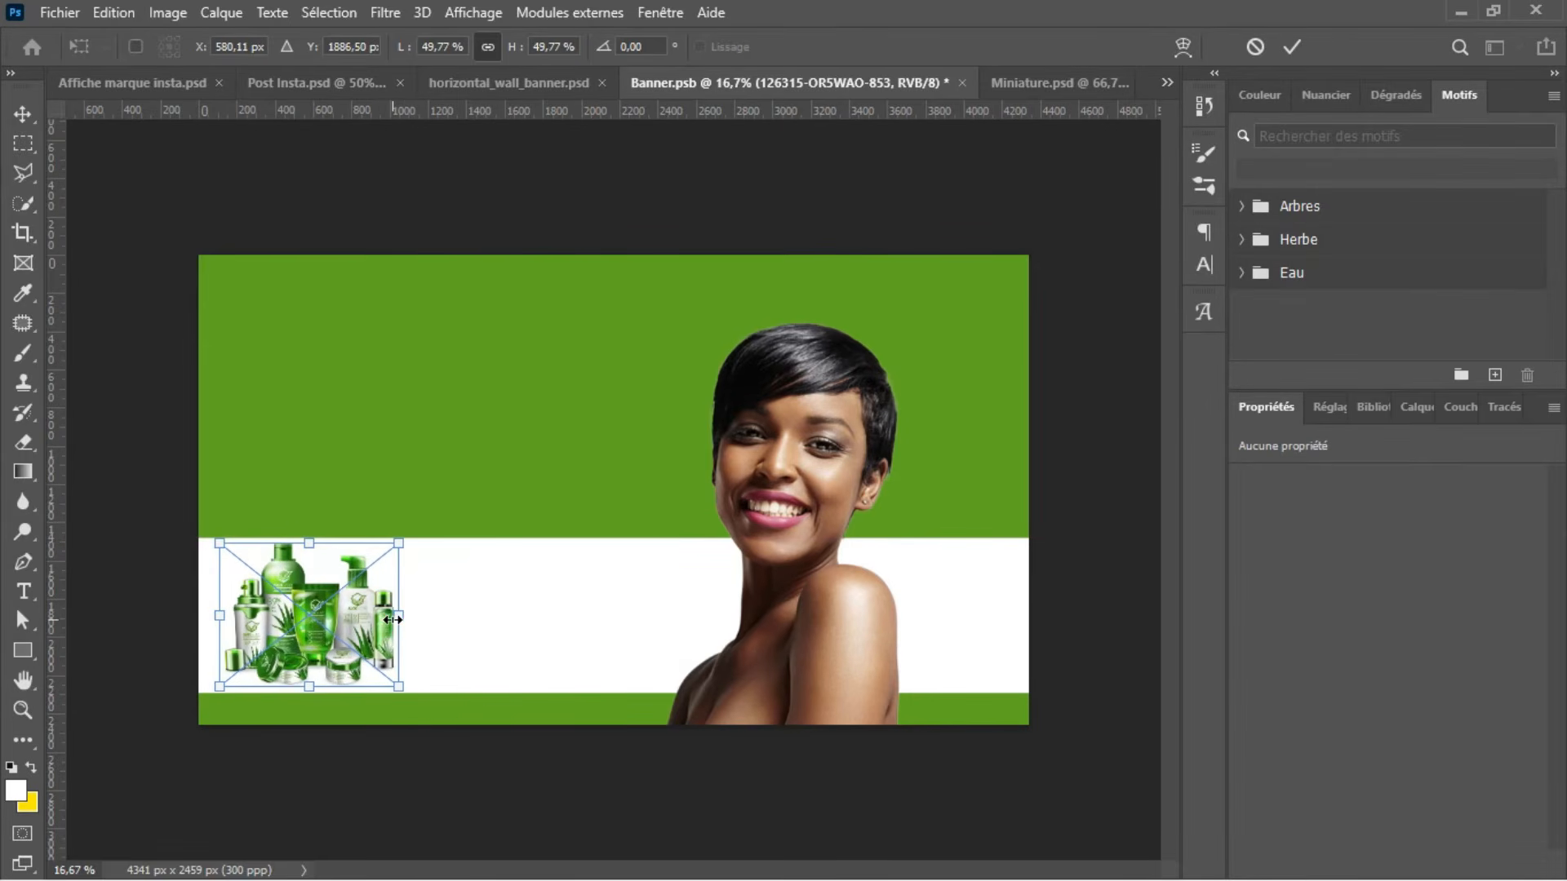
key(Return)
key(u)
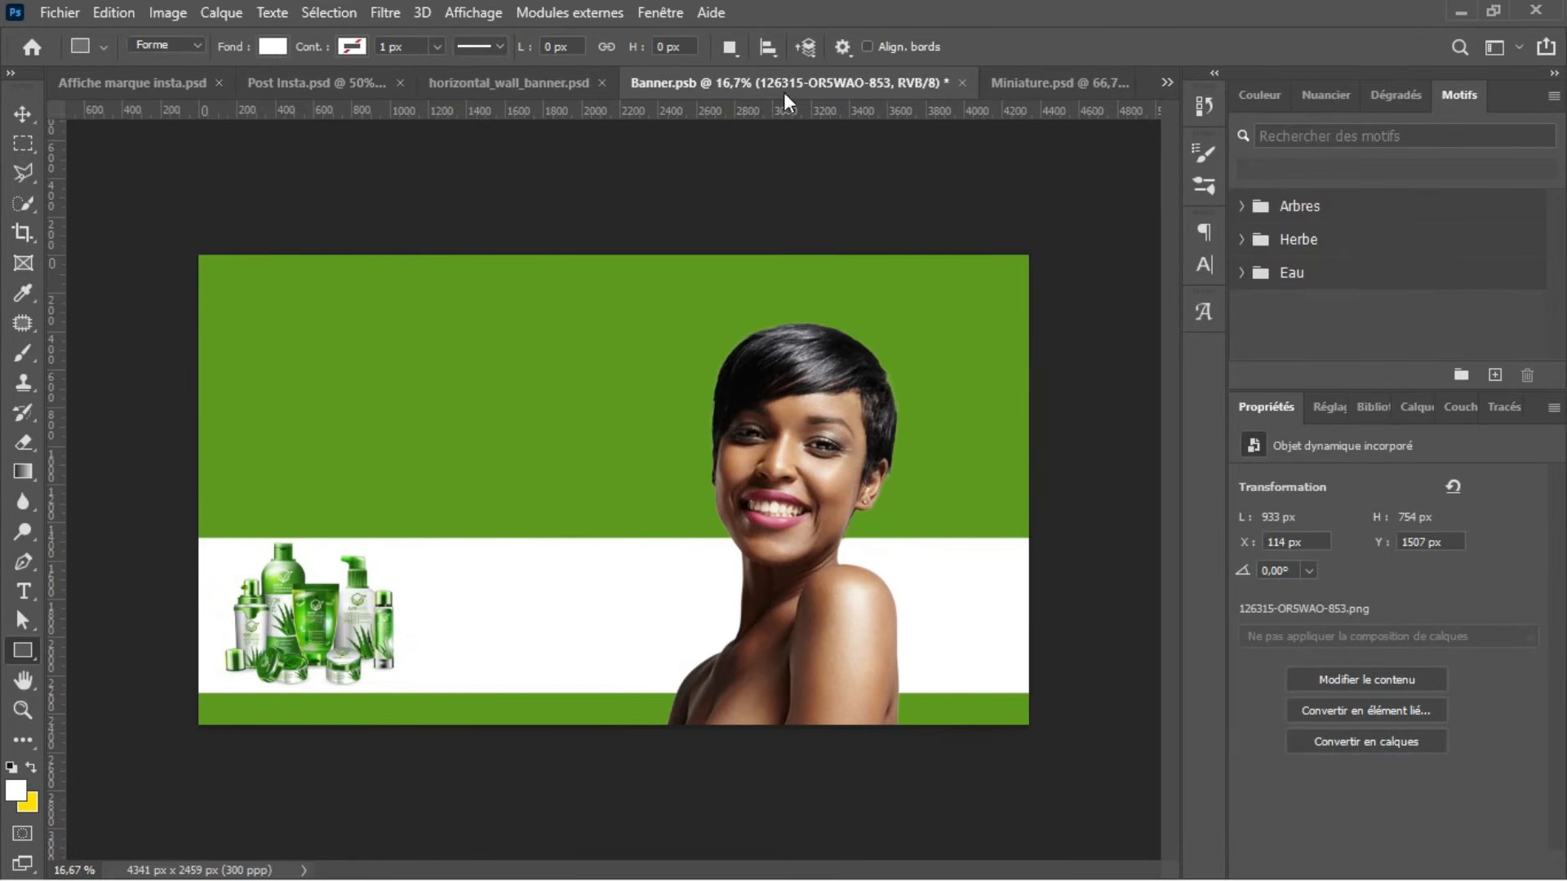
Step: Place the embedded image lipstick-2828223_1920 from the Nouveau dossier folder into Banner.psb
click(60, 12)
click(210, 467)
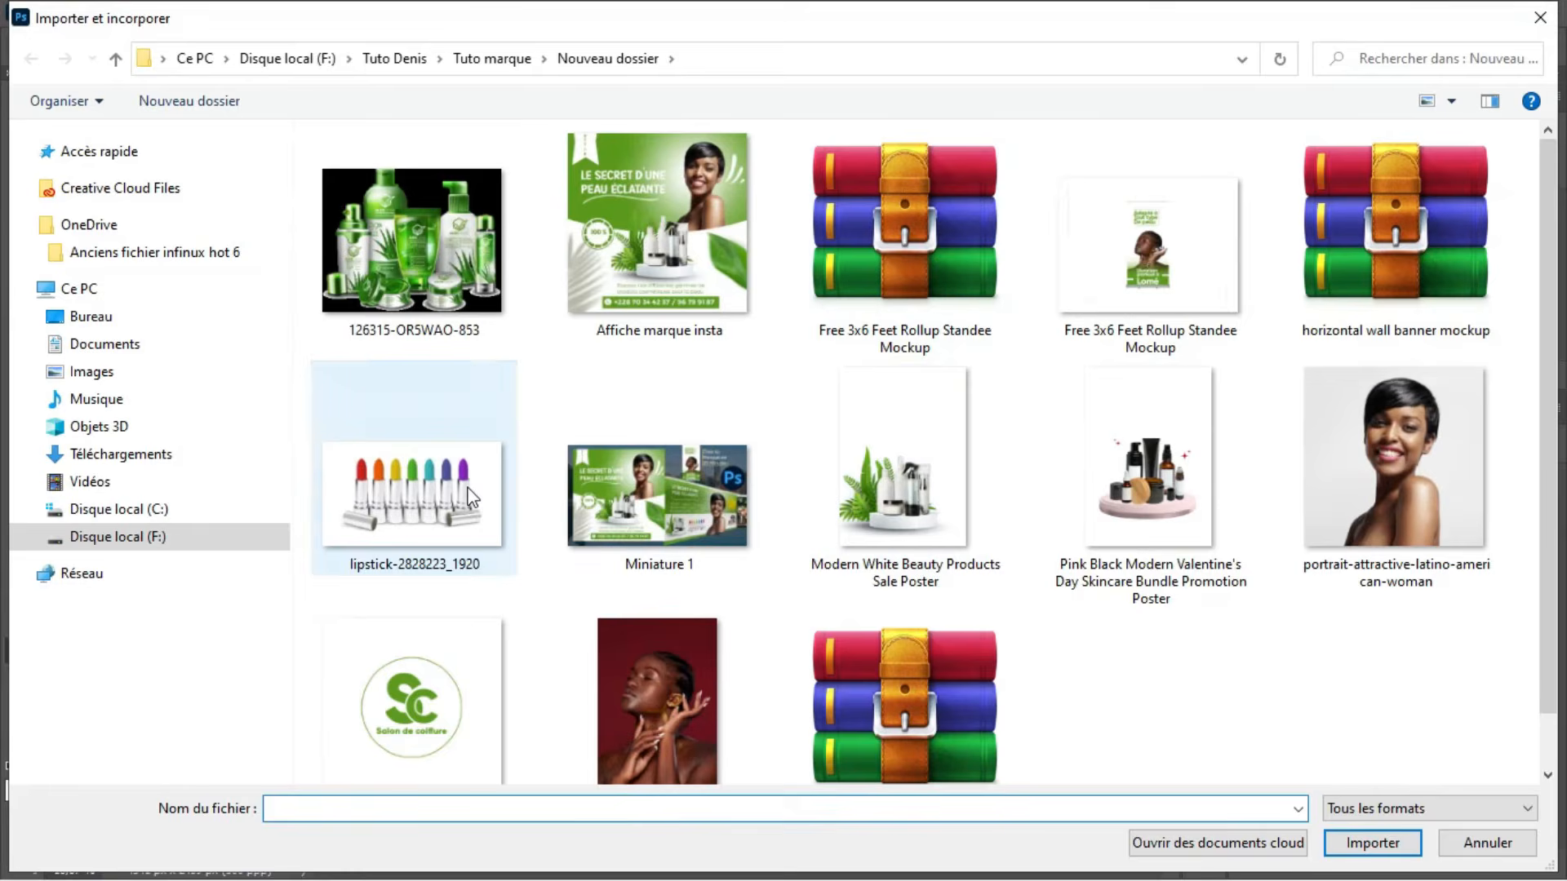
click(463, 483)
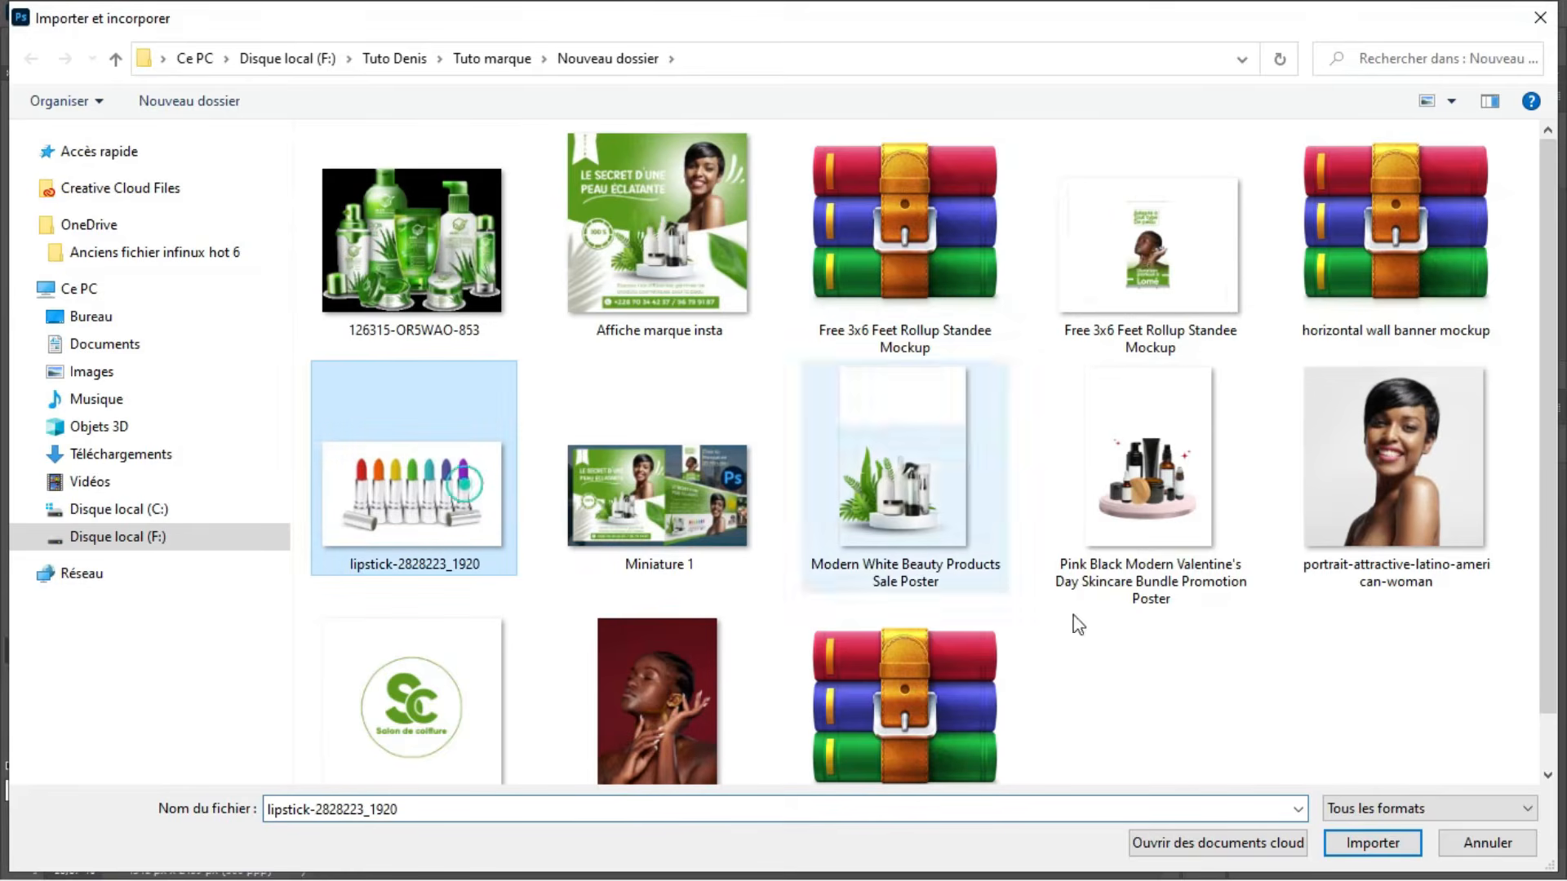
click(1405, 844)
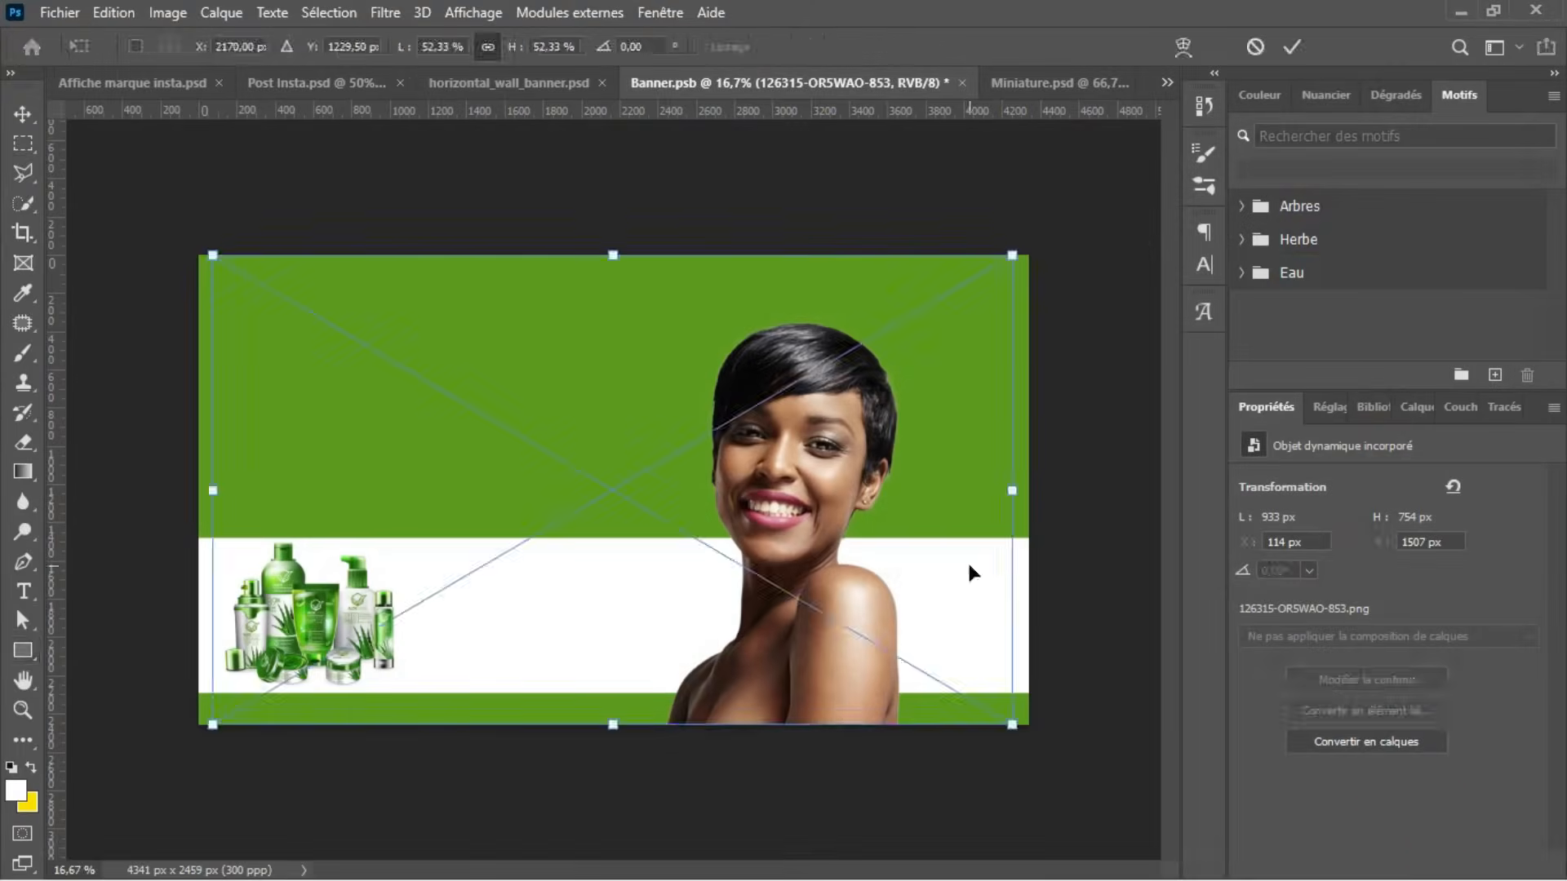
key(u)
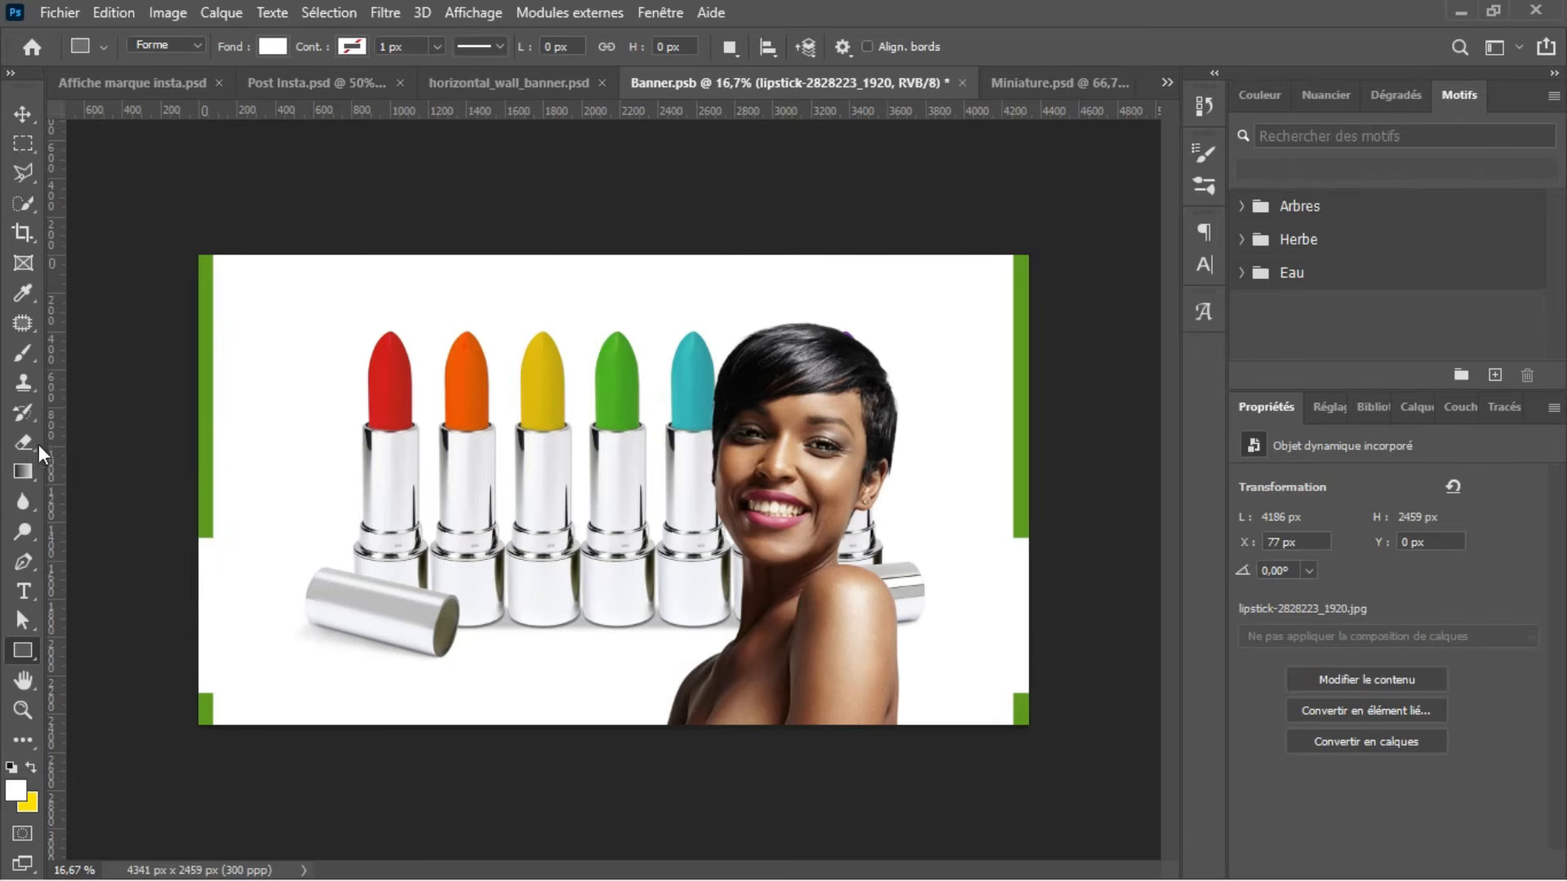
Step: Rasterize the lipstick image and erase its white background with the Magic Eraser at tolerance 32
click(17, 448)
click(110, 489)
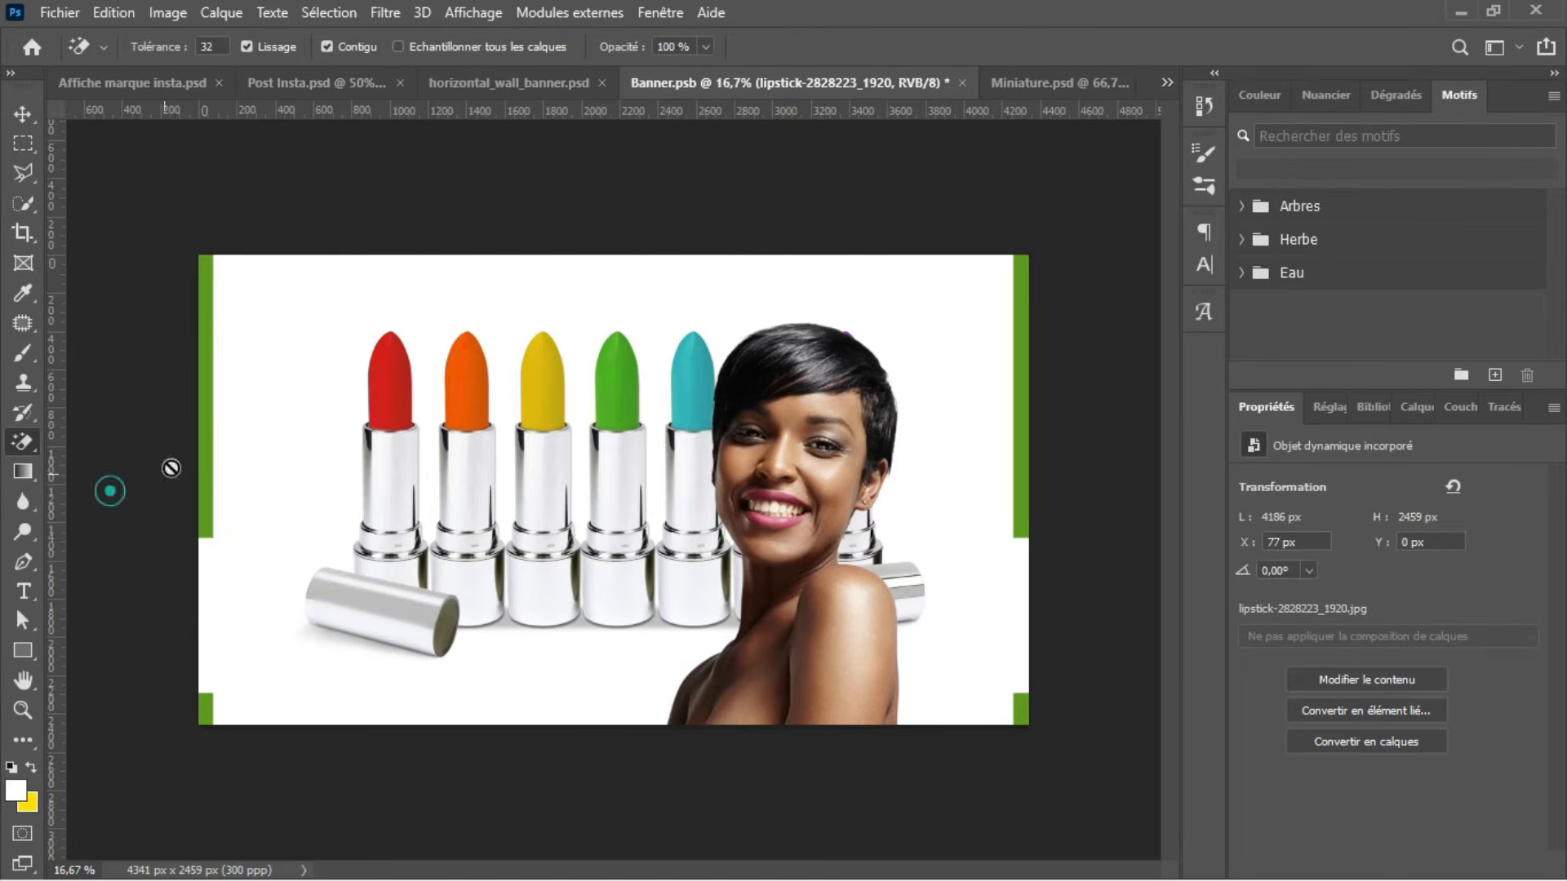
click(324, 334)
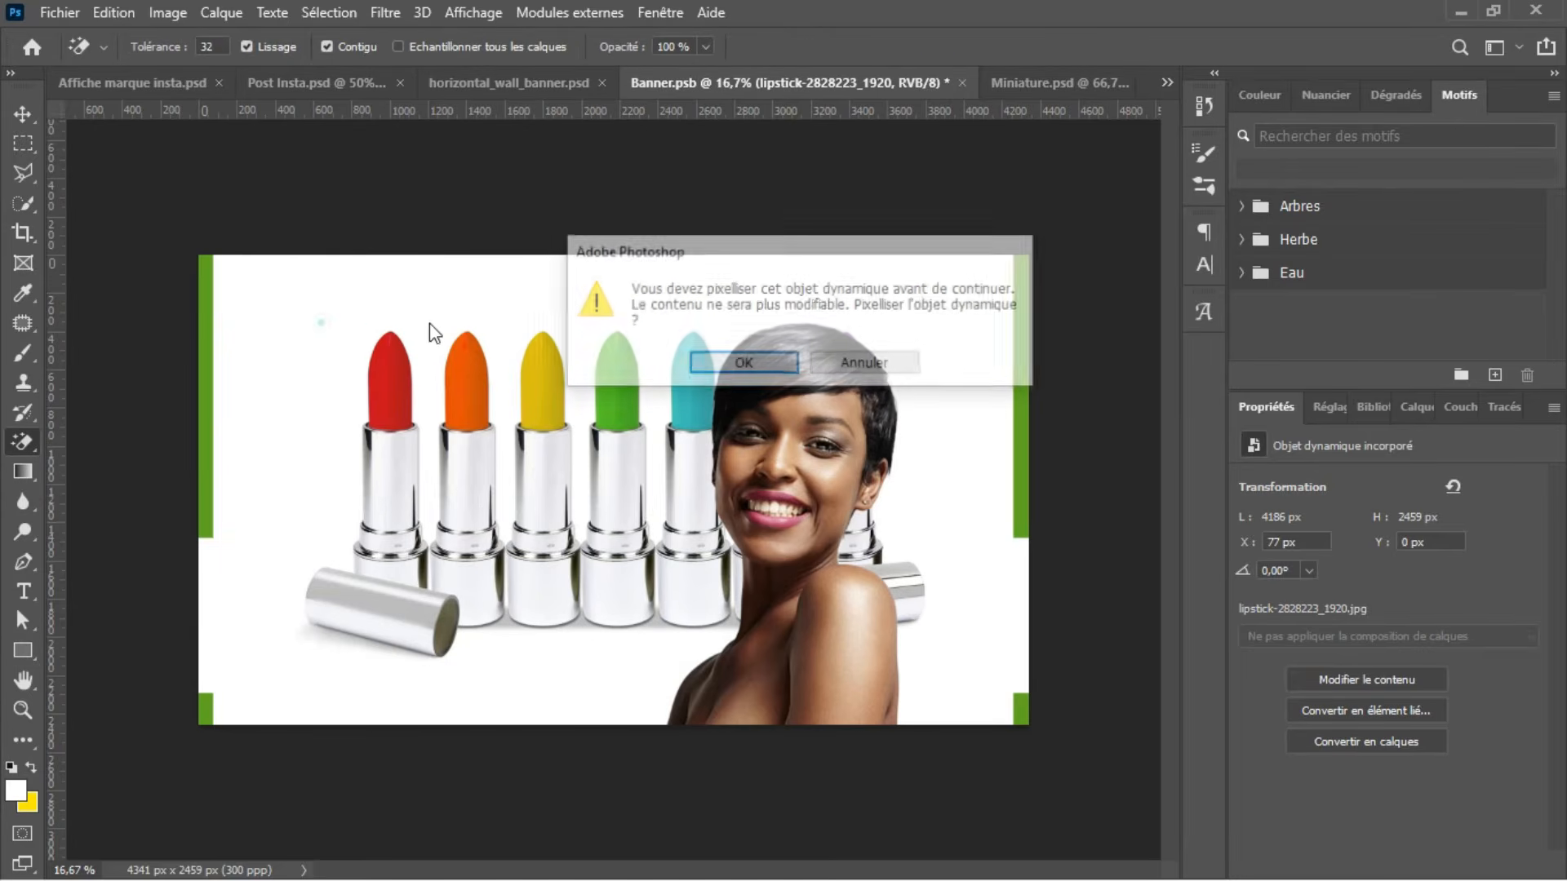
click(744, 361)
click(669, 295)
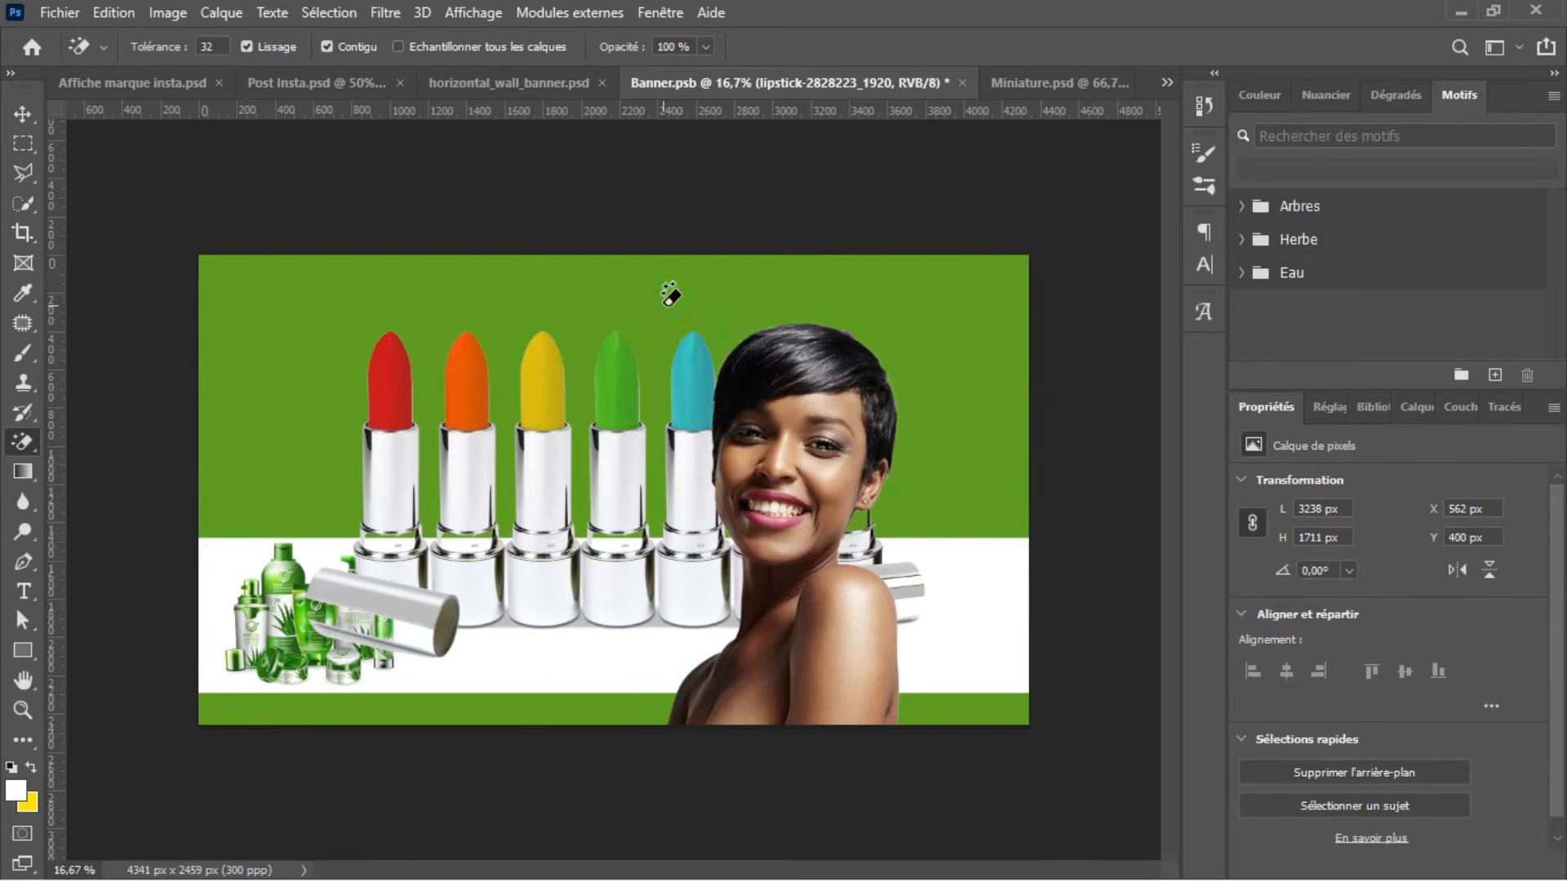
Step: Scale the lipsticks to about 36.75% and position them on the white band between the aloe vera products and the woman
key(ctrl+t)
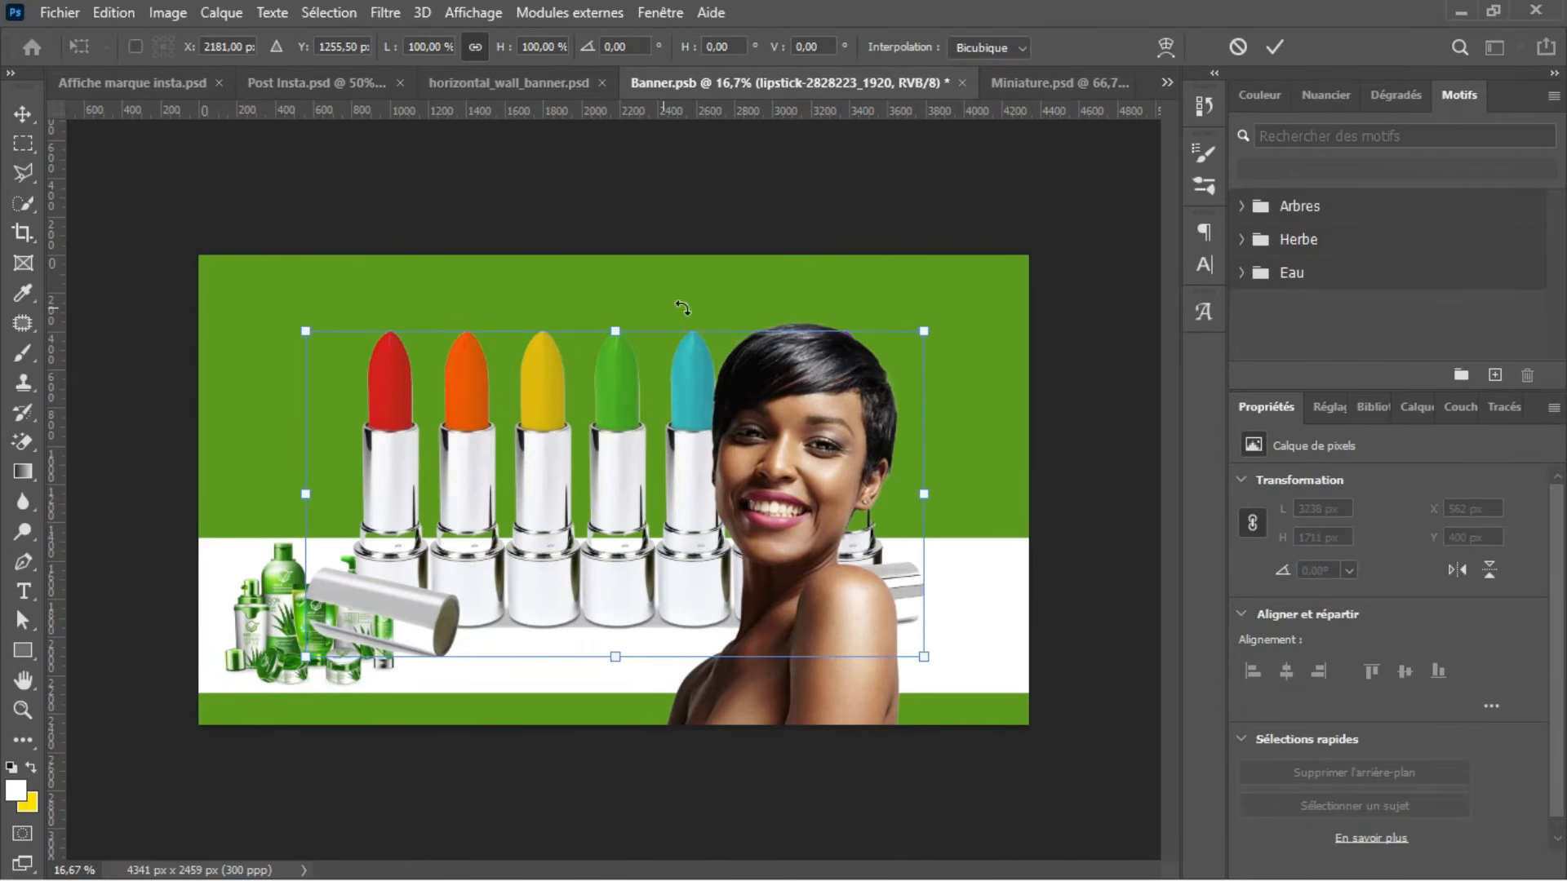
drag(622, 323, 532, 595)
drag(657, 542, 642, 554)
key(Return)
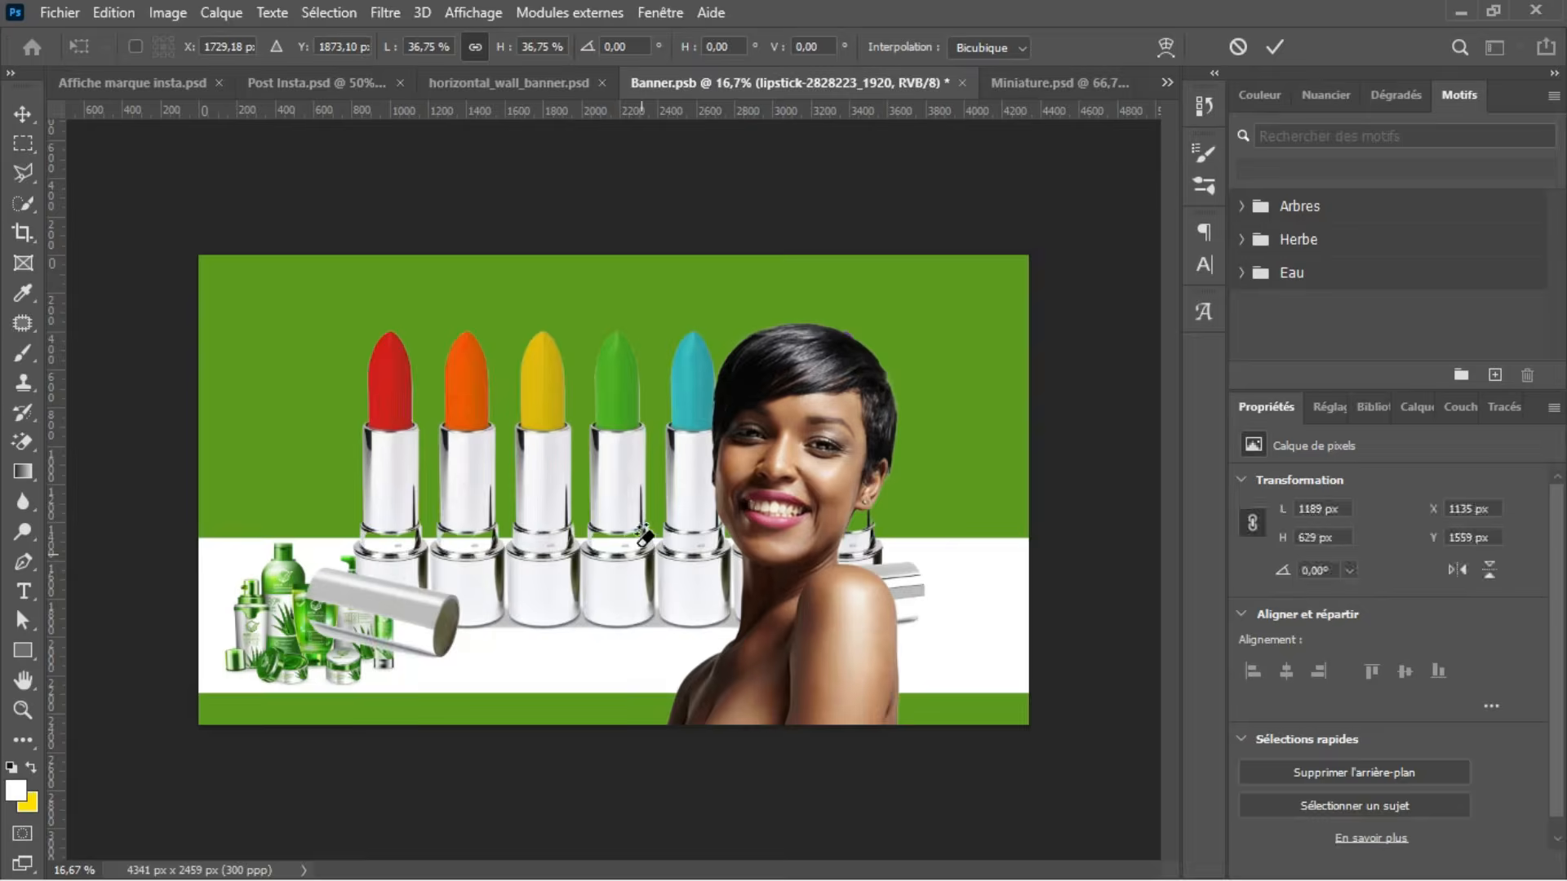
Step: Check the Miniature.psd reference and place the embedded image Pink Black Modern Valentine's Day Skincare Bundle Promotion Poster into Banner.psb
click(1017, 86)
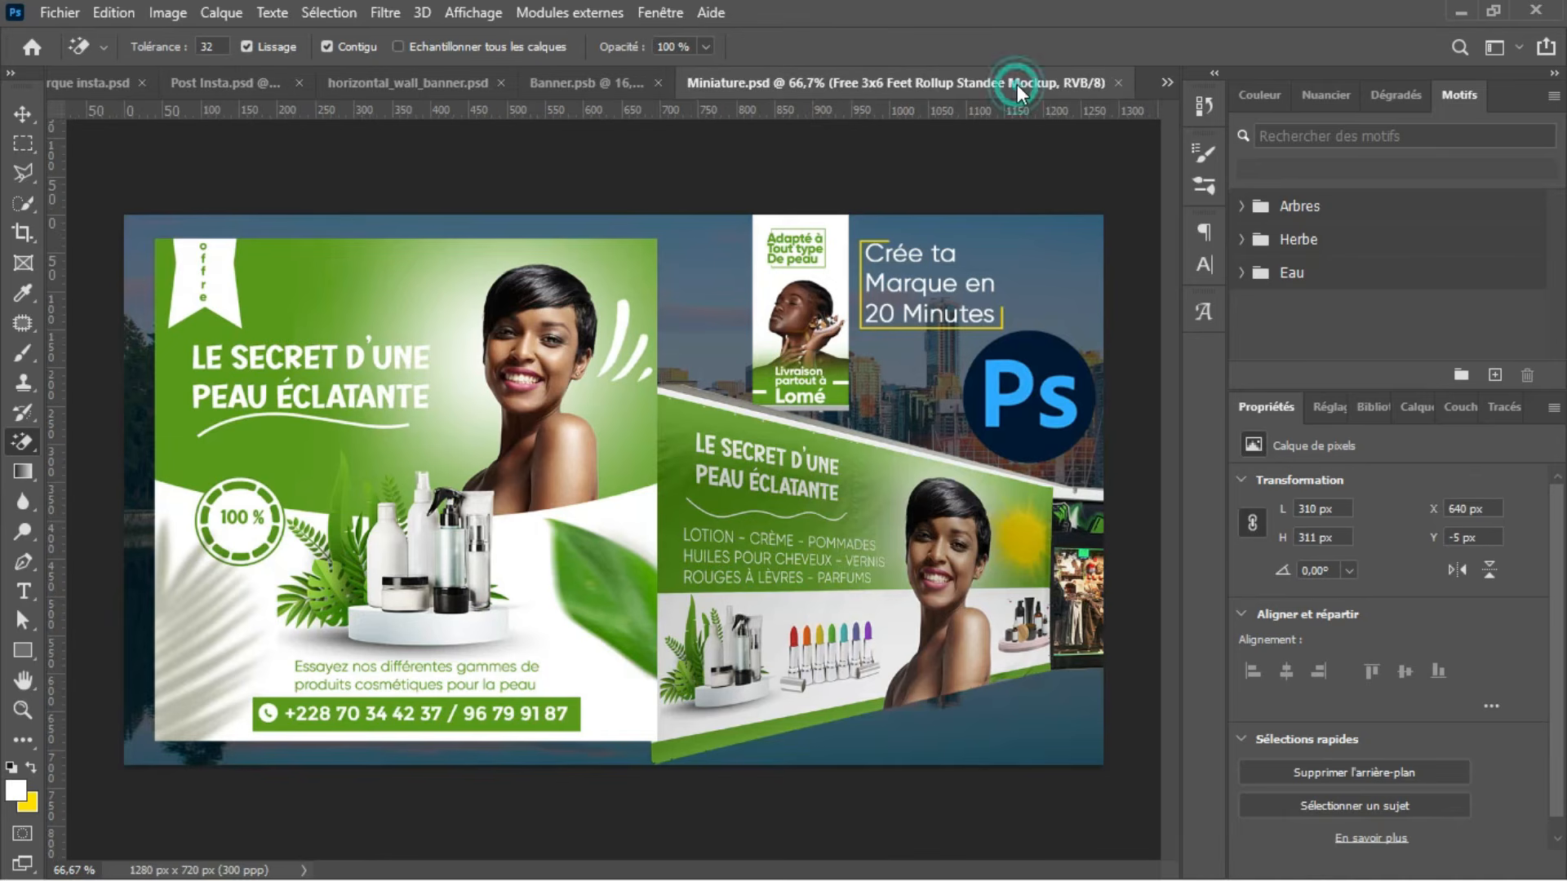
click(596, 86)
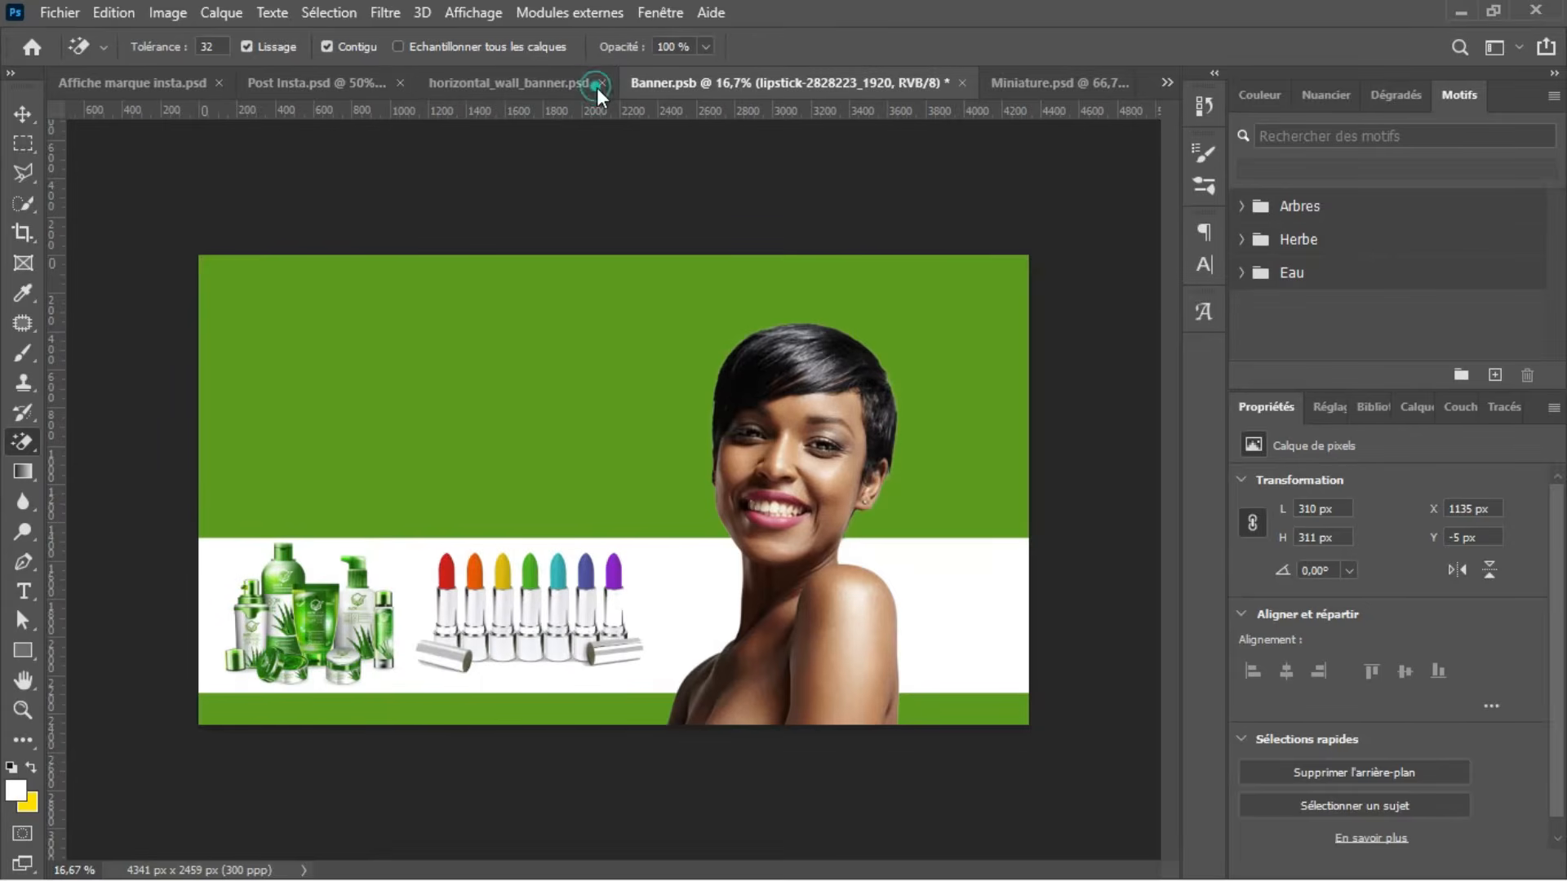
click(76, 4)
click(139, 458)
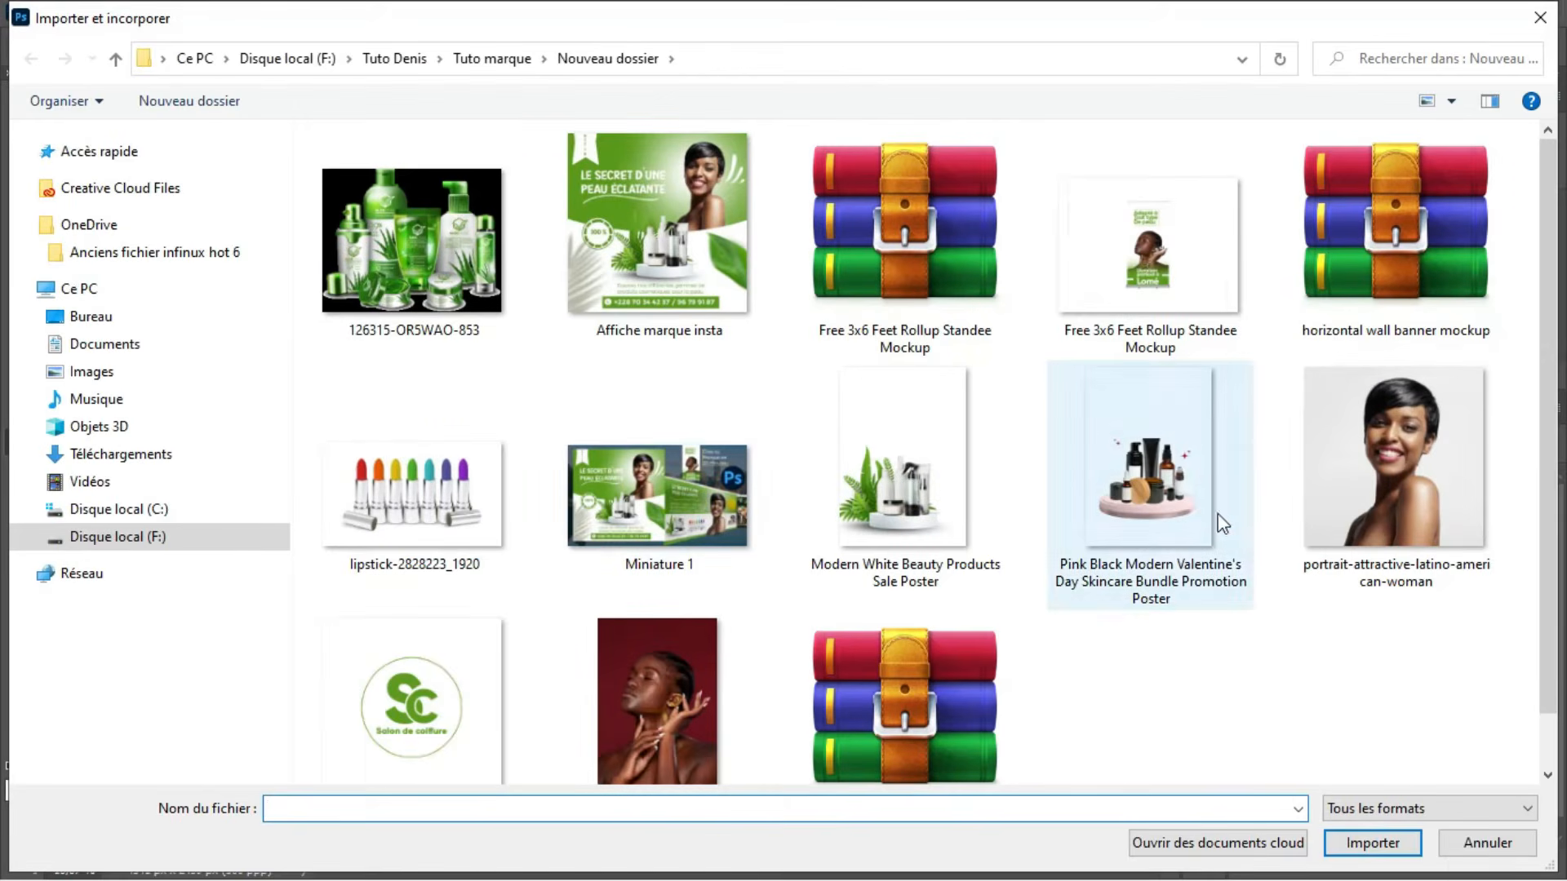
click(1176, 484)
click(1372, 843)
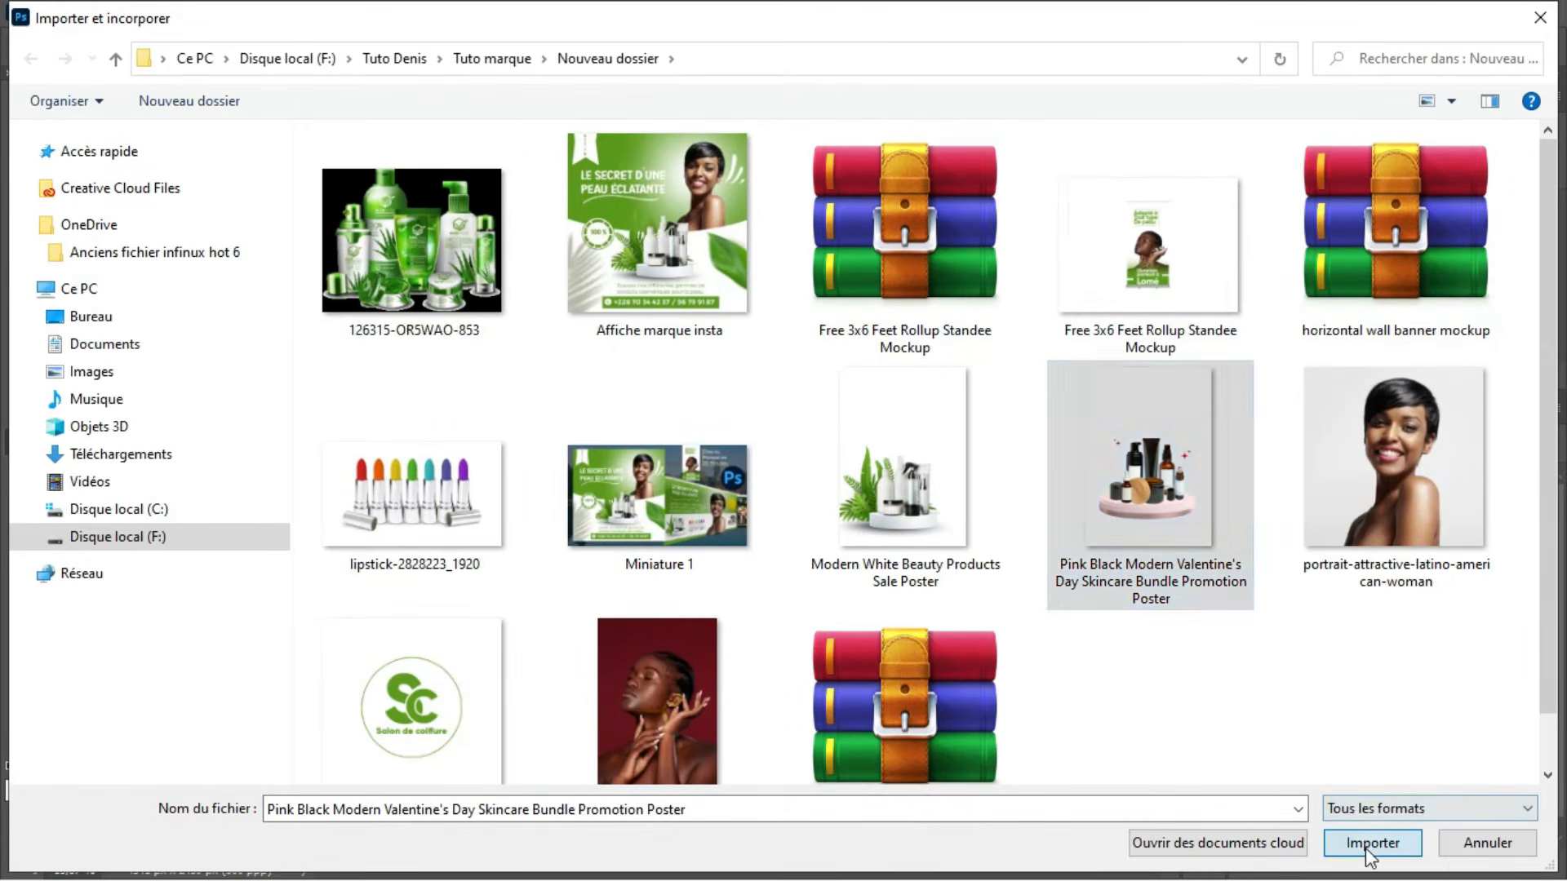
Step: Scale the skincare bundle image to about 33.65% and position it behind the woman at the banner's right end
drag(513, 354, 839, 401)
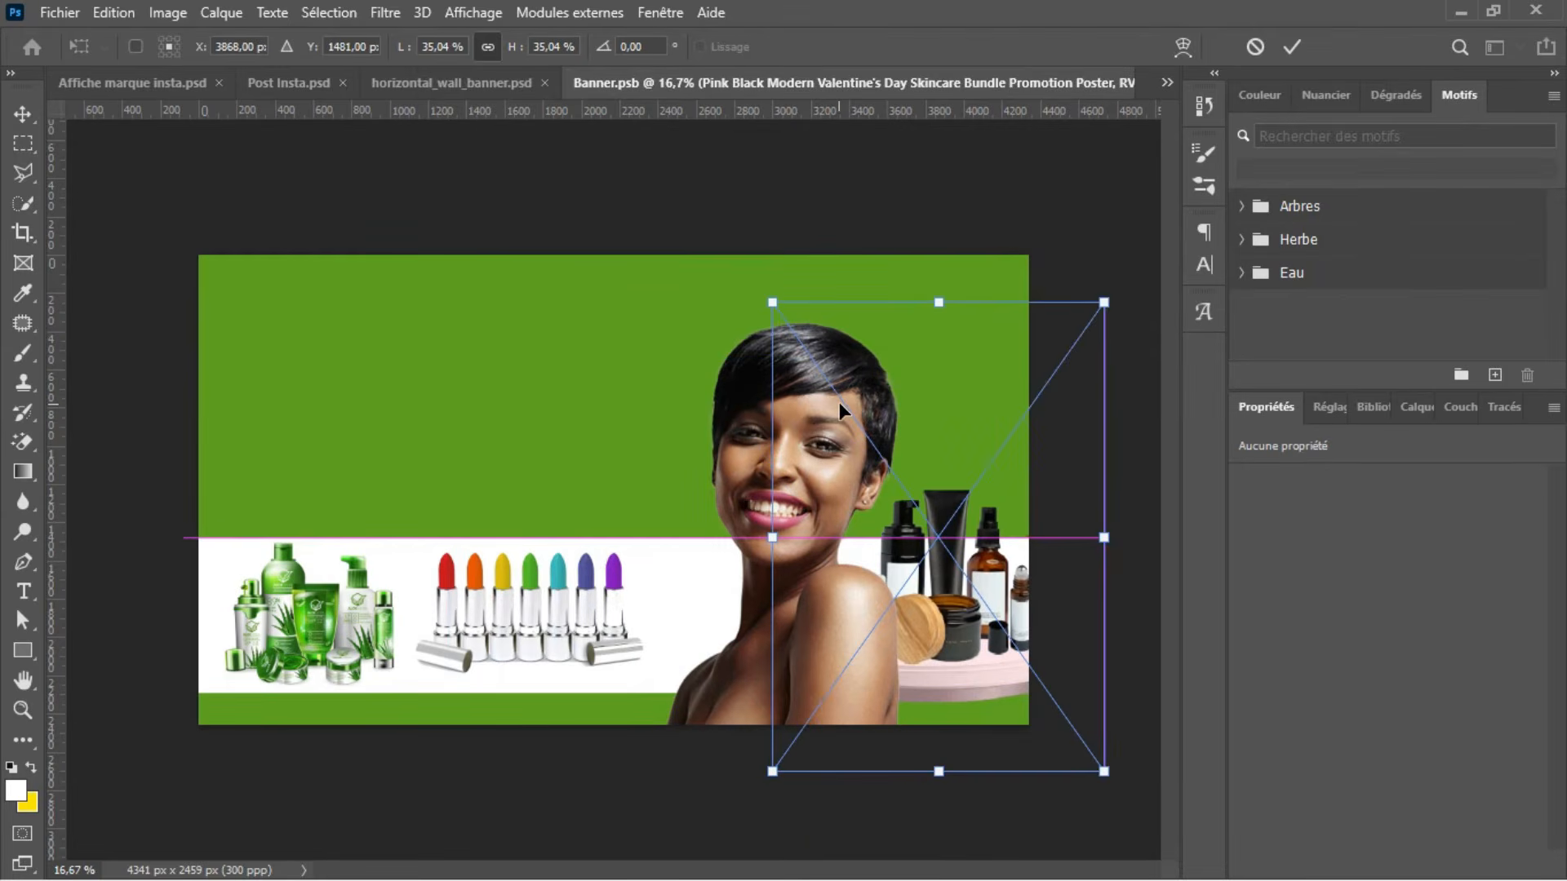
drag(1104, 302, 1091, 321)
mouse_move(990, 510)
mouse_down()
mouse_move(969, 514)
mouse_move(999, 509)
mouse_up()
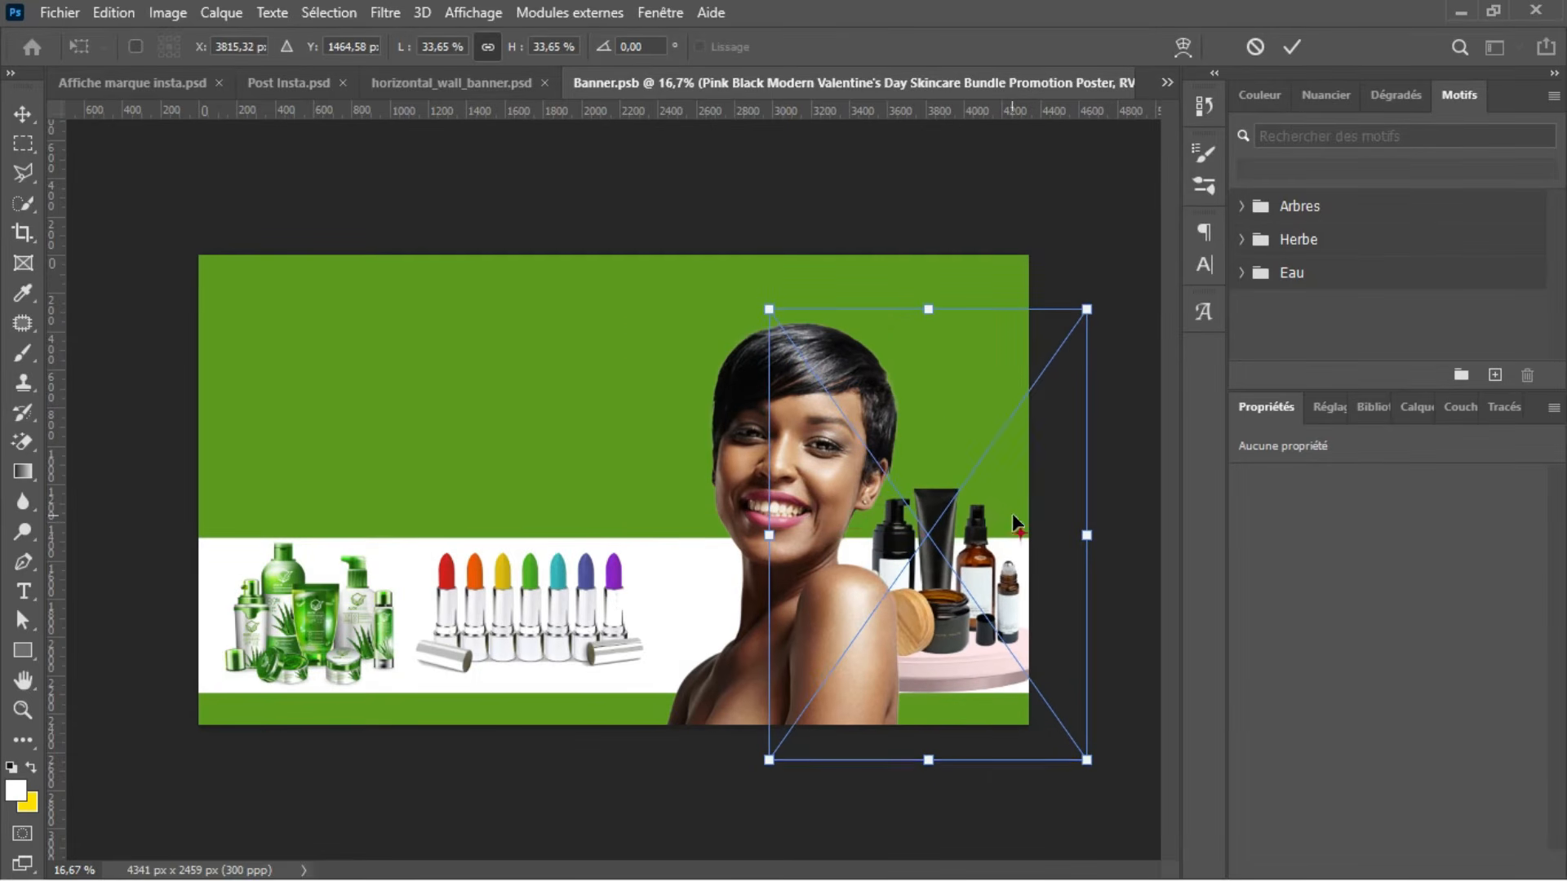
key(Return)
key(e)
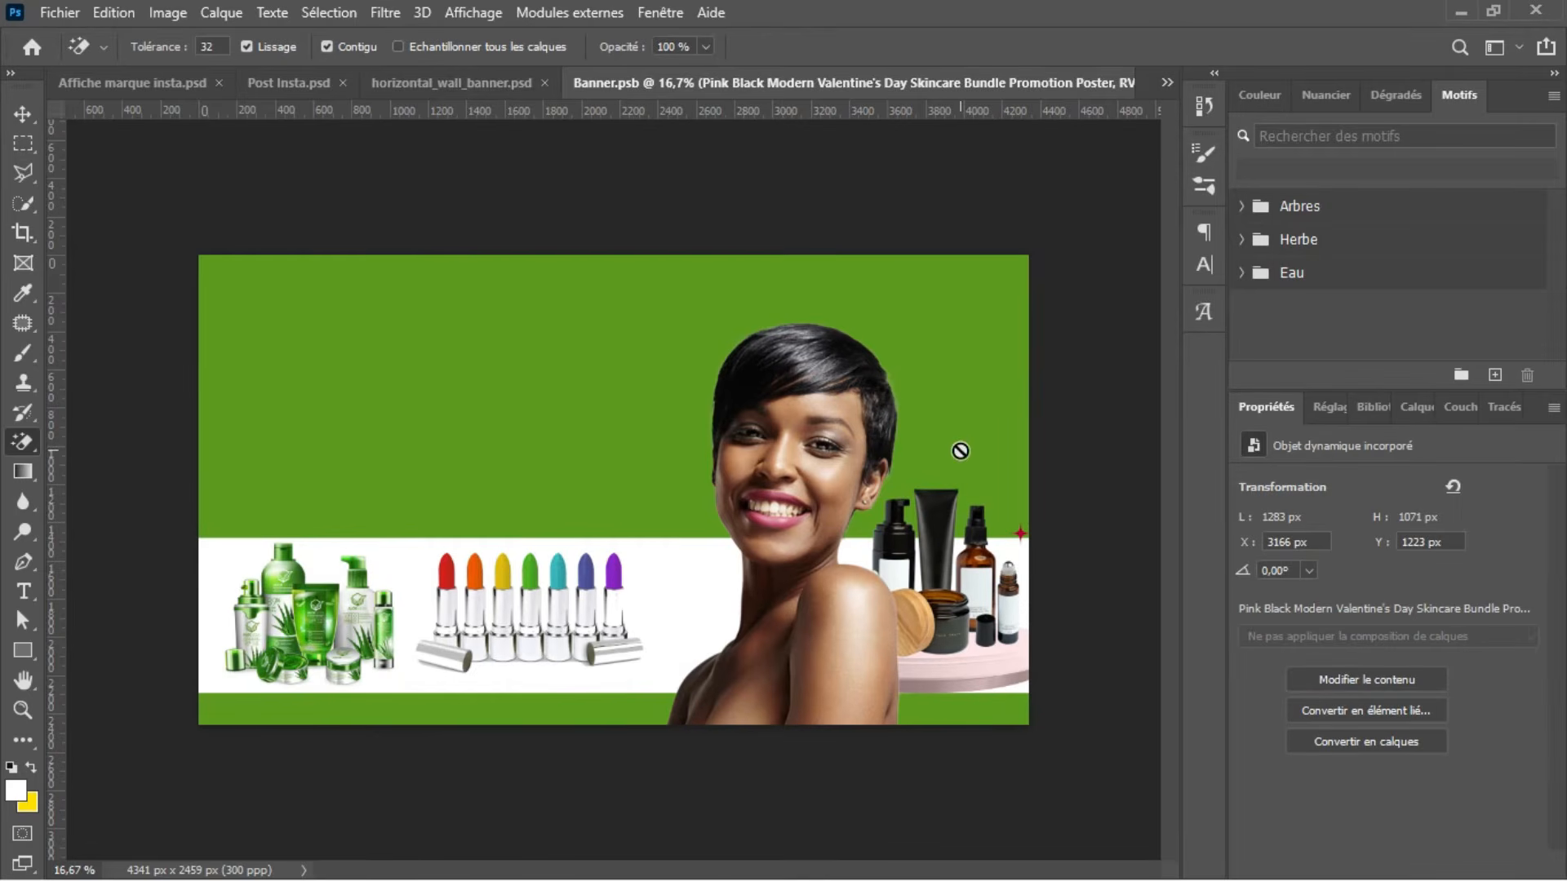
Step: Save Banner.psb and check the updated banner in the horizontal_wall_banner.psd mockup
key(ctrl+s)
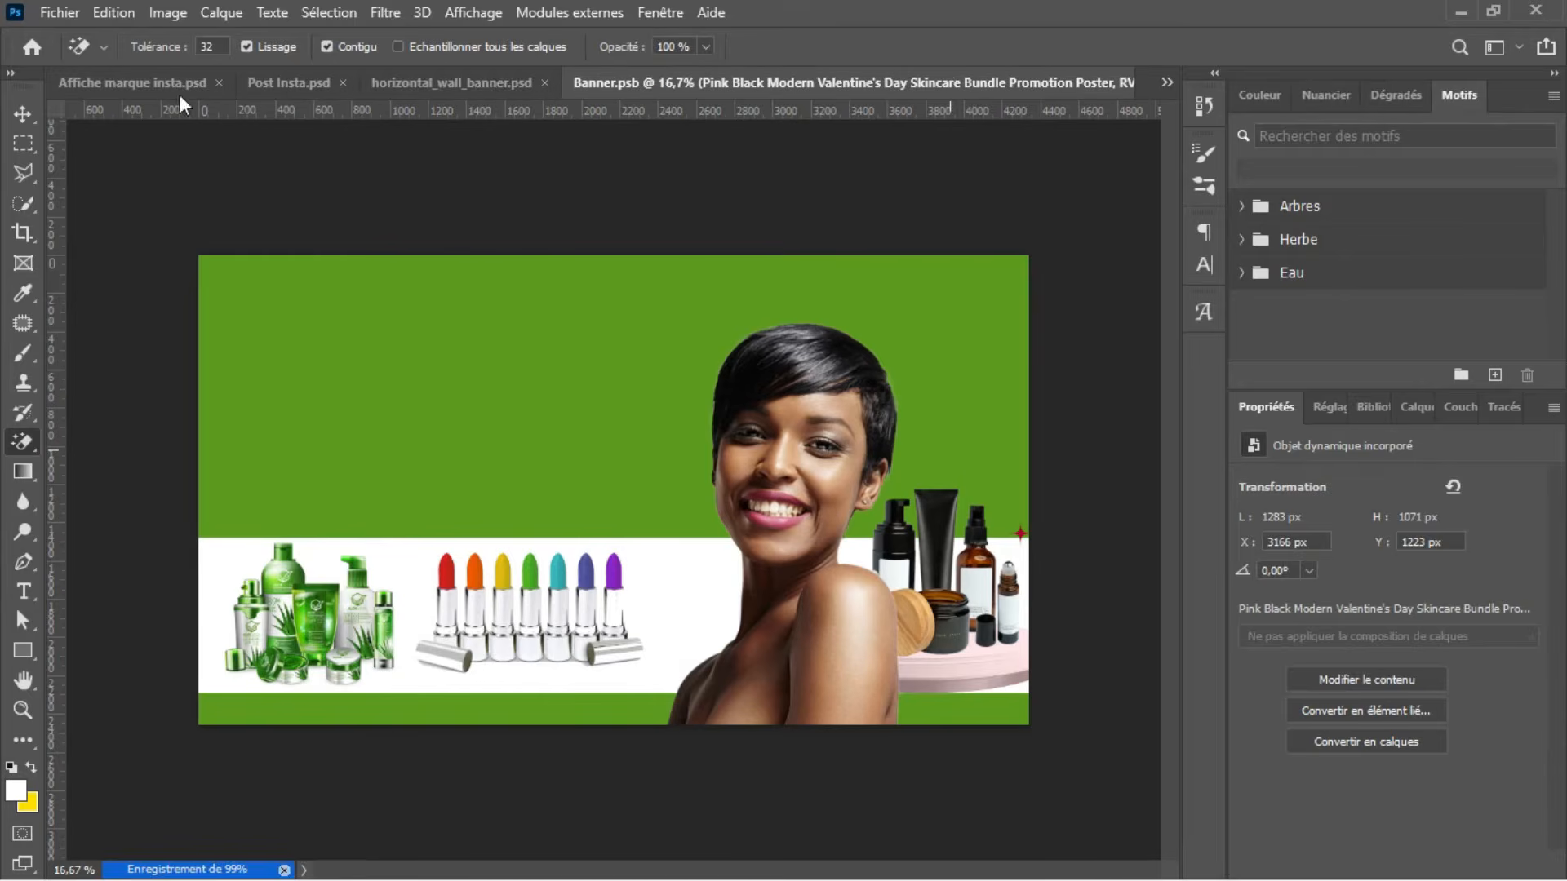
click(478, 82)
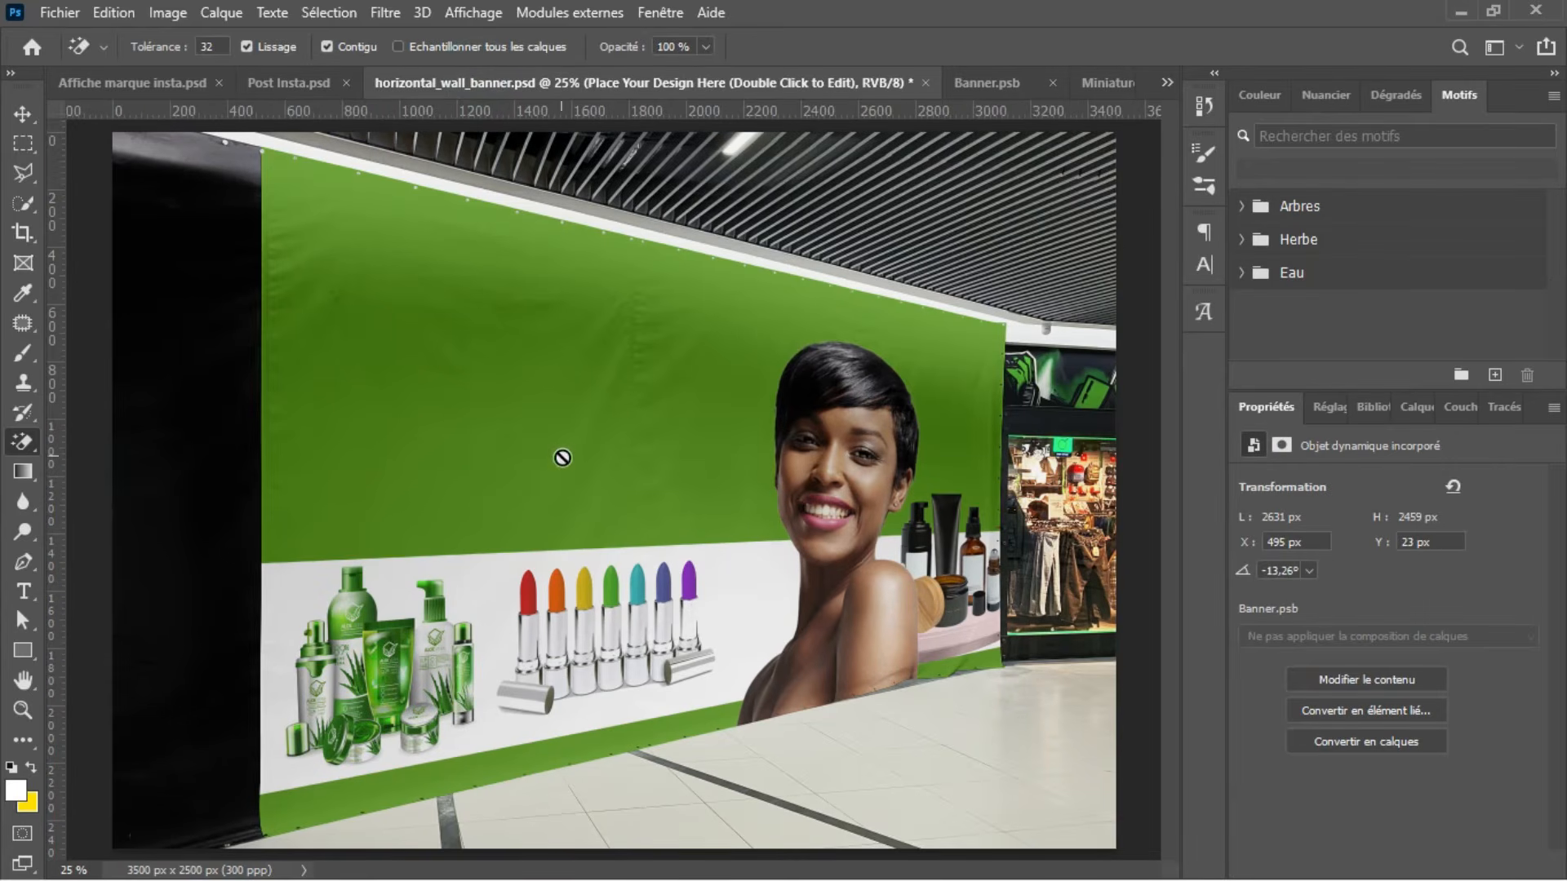
click(997, 91)
Step: Copy the headline "Le secret d'une peau éclatante" and its wavy underline from Post Insta.psd into Banner.psb
click(95, 82)
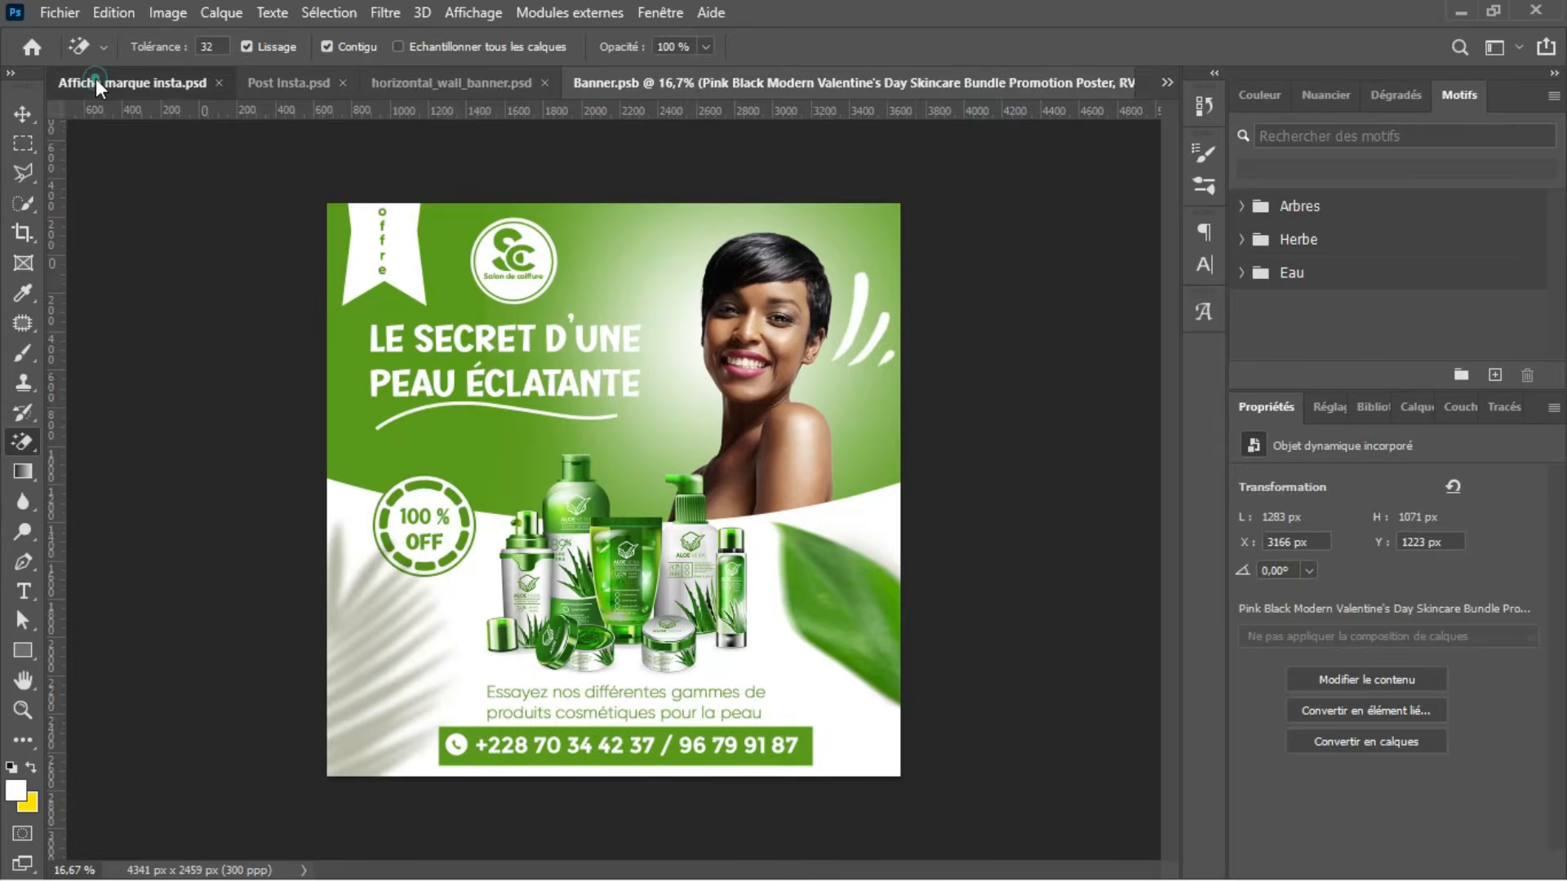
click(434, 86)
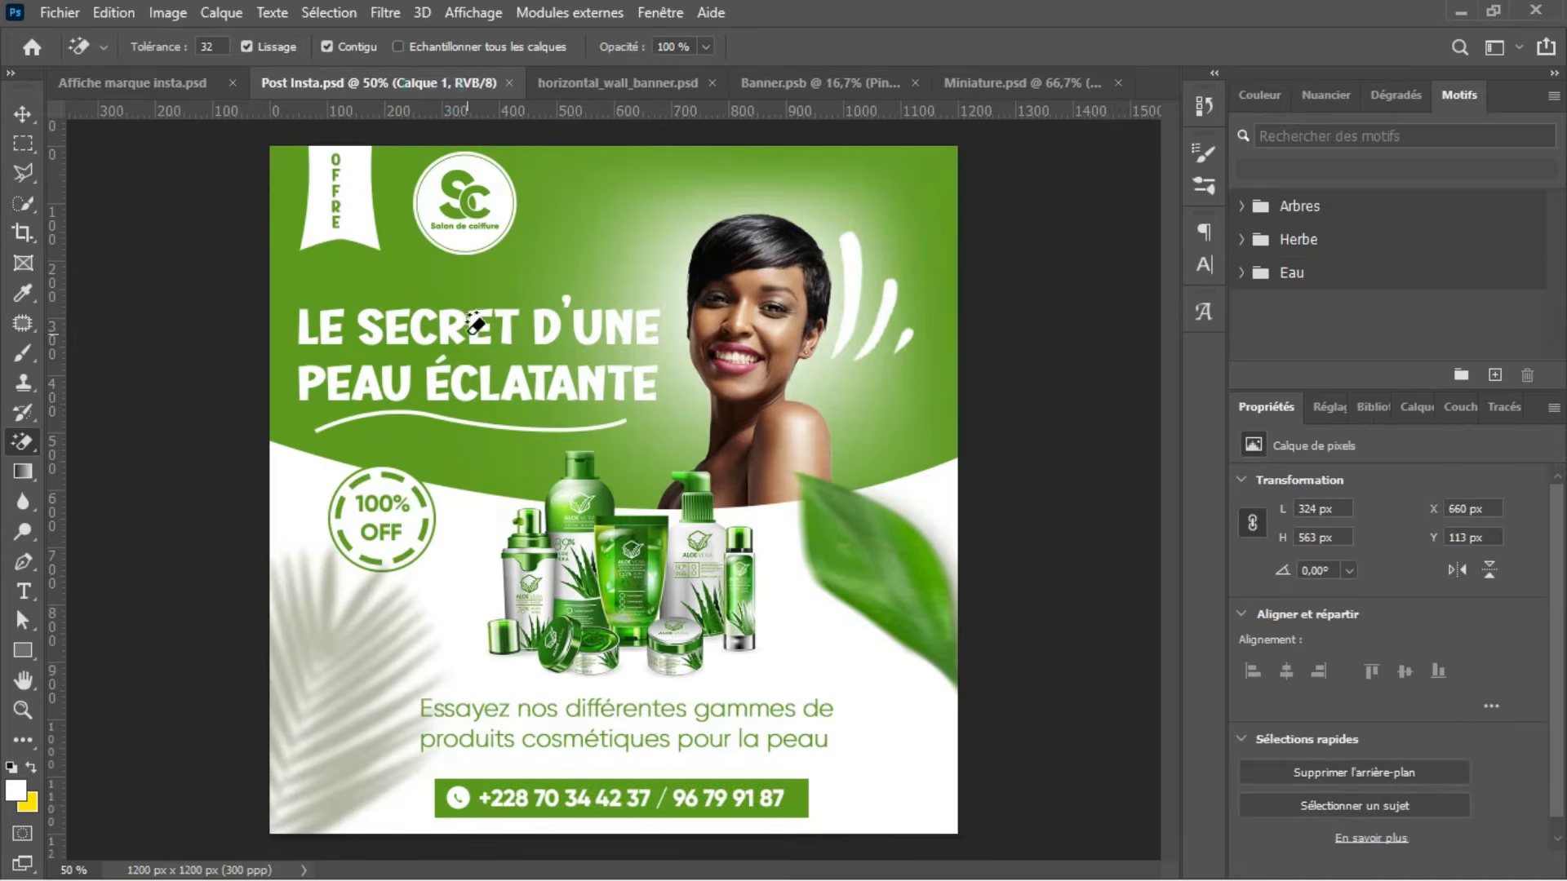
key(v)
click(628, 326)
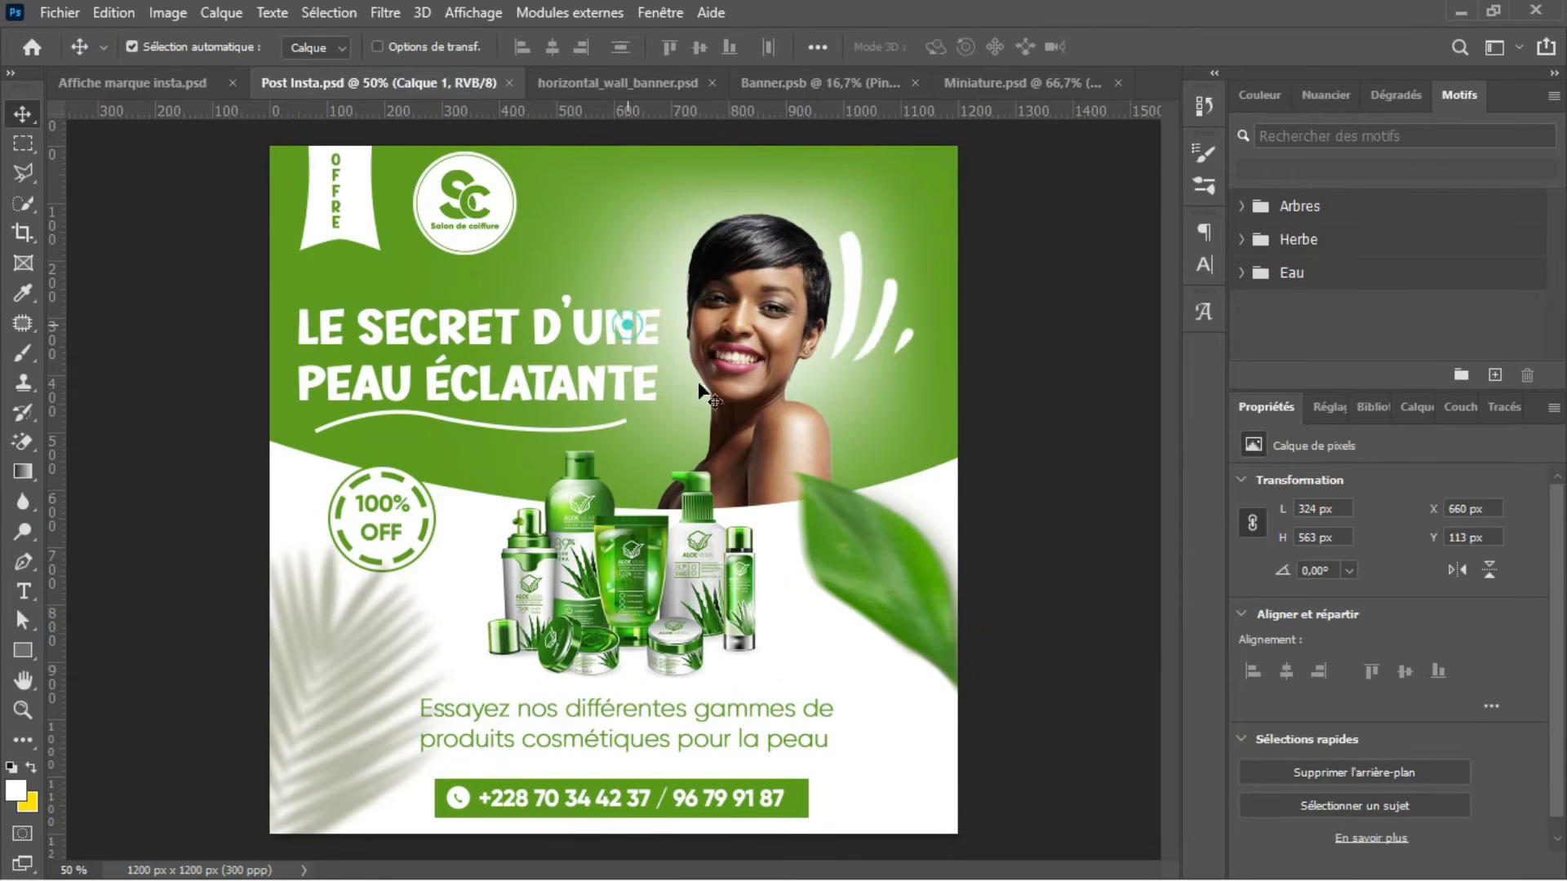
click(1407, 408)
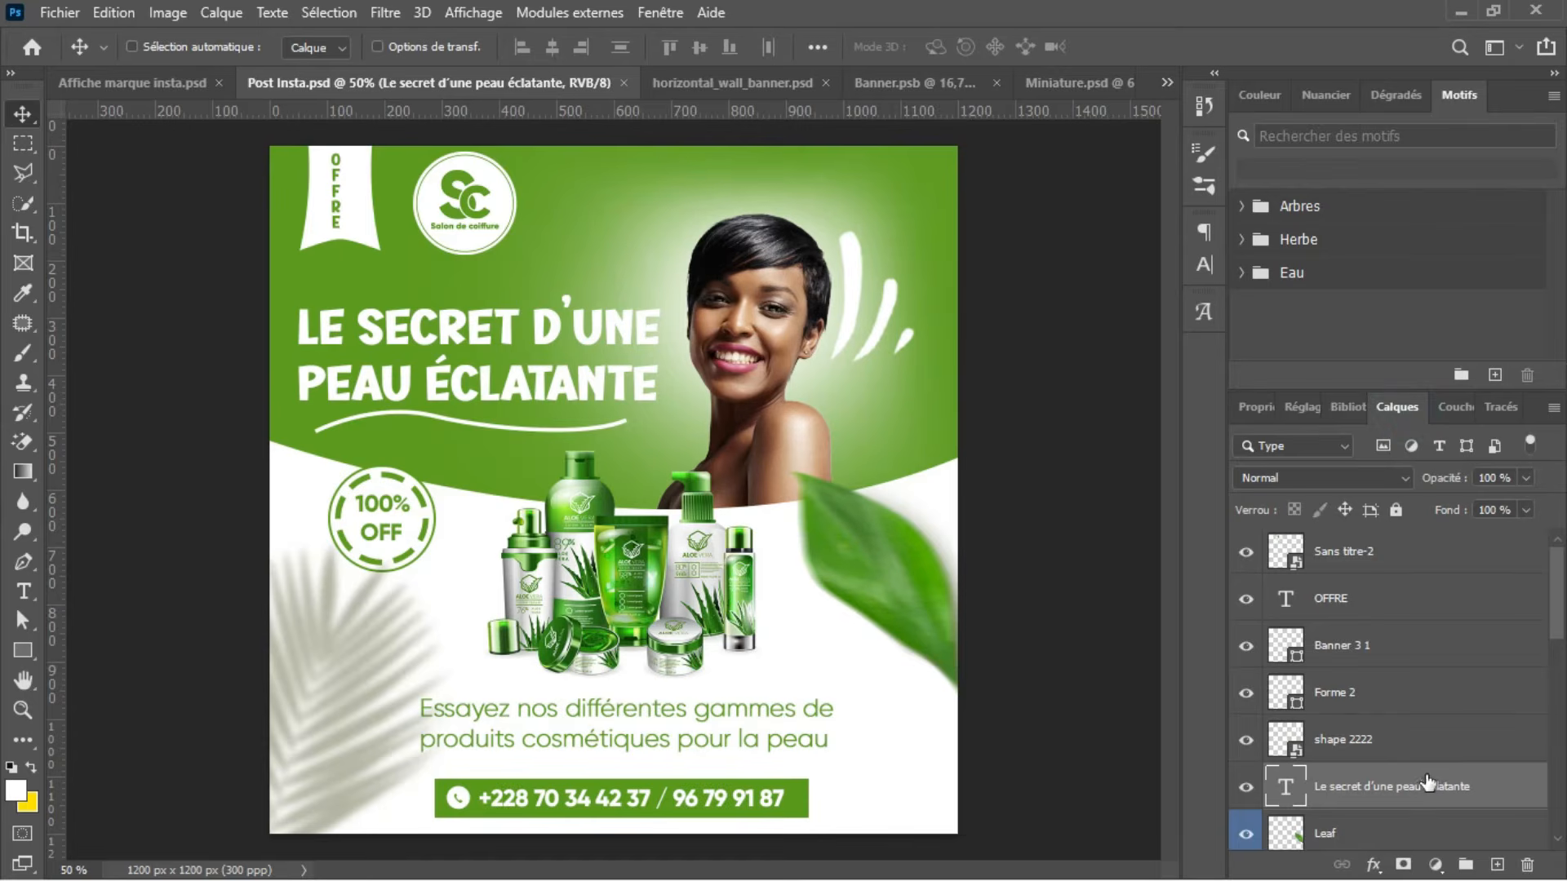
ctrl+click(1397, 707)
drag(1392, 703, 662, 491)
Step: Enlarge the headline and underline together and position them on the green area above the aloe vera products and lipsticks
key(ctrl+t)
drag(337, 367, 282, 341)
drag(462, 424, 418, 423)
key(Return)
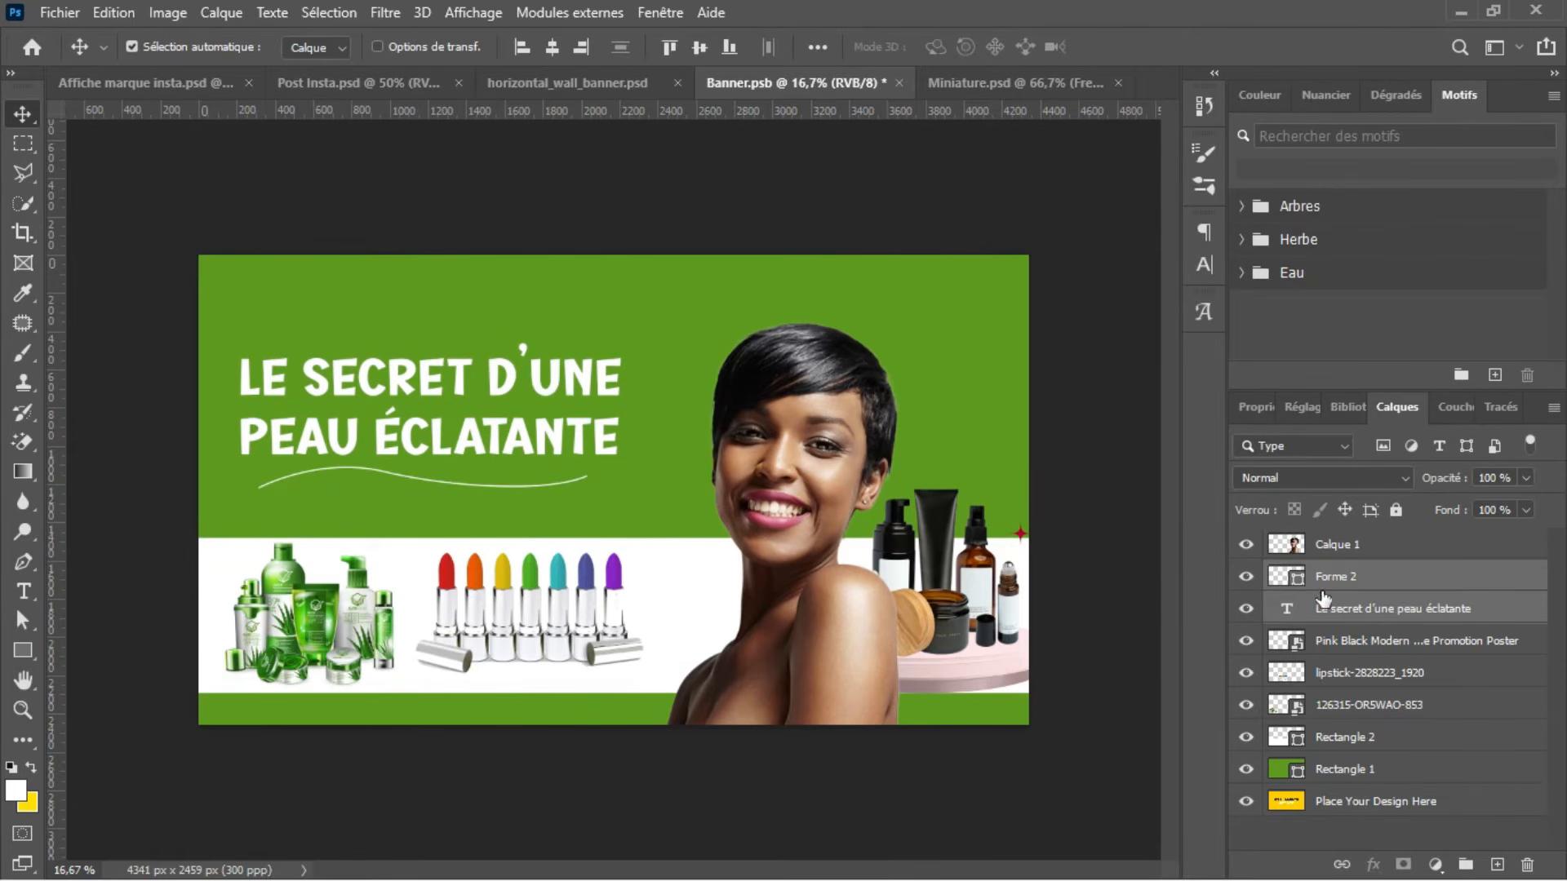
Step: Set the stroke width of the headline's wavy underline to 22 px
click(1380, 586)
key(u)
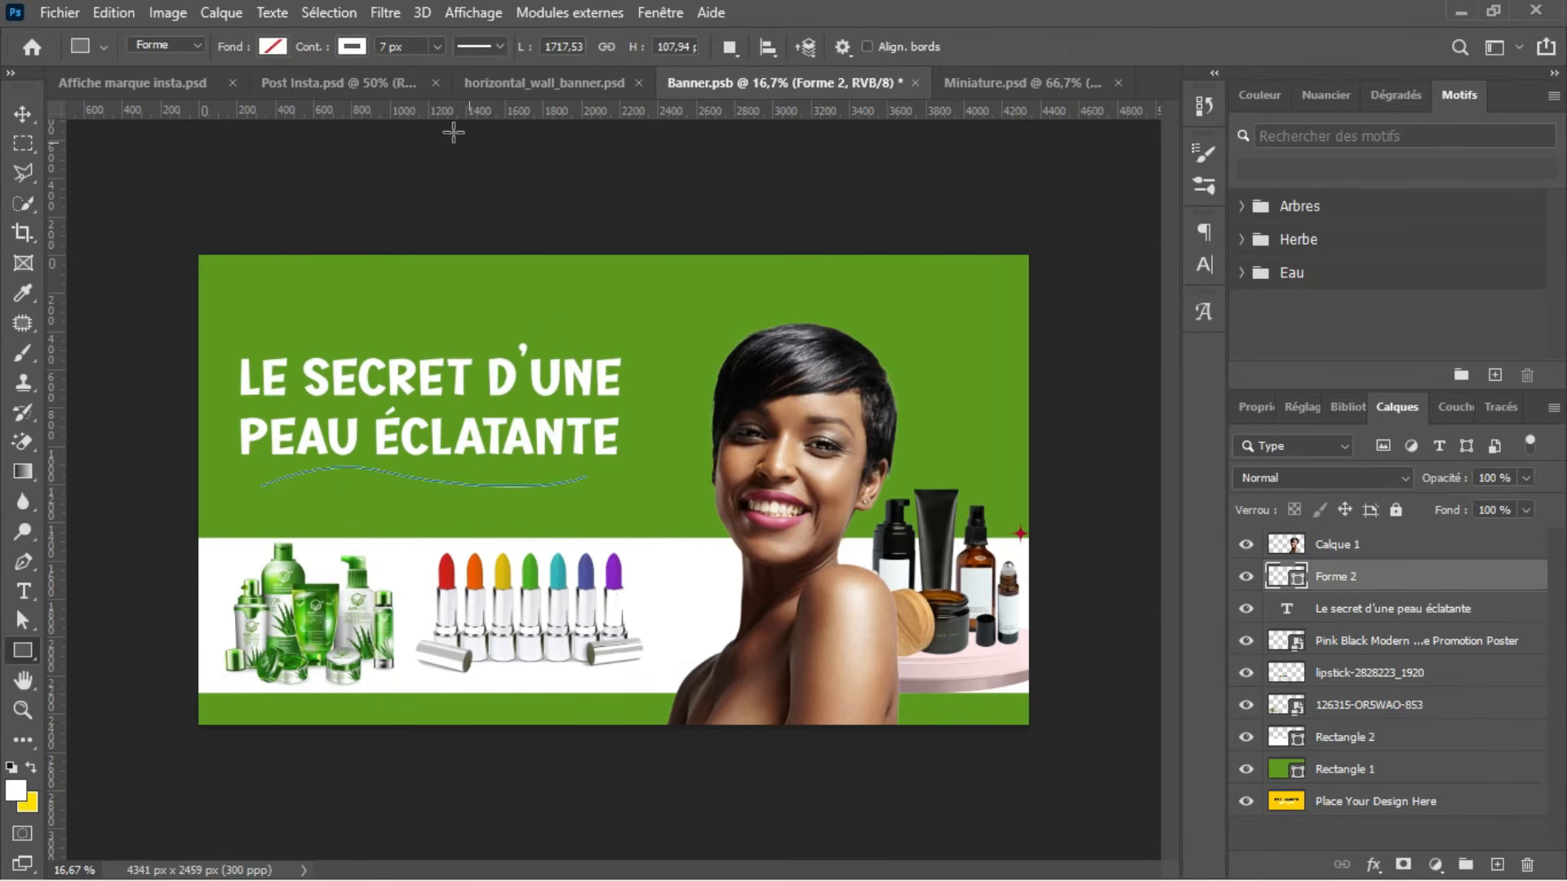
click(438, 46)
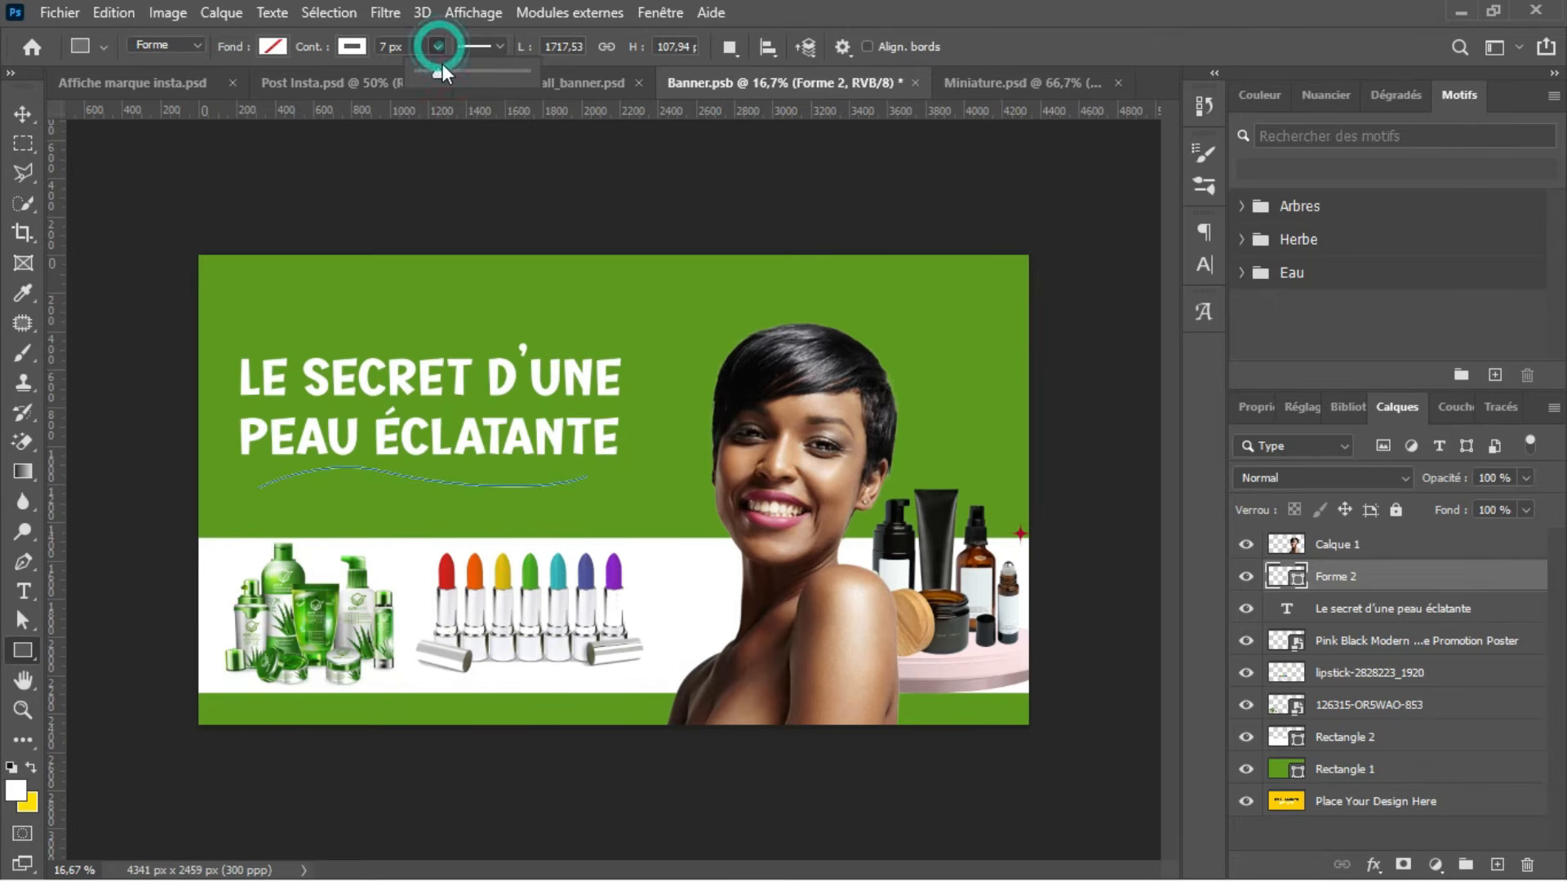
click(442, 67)
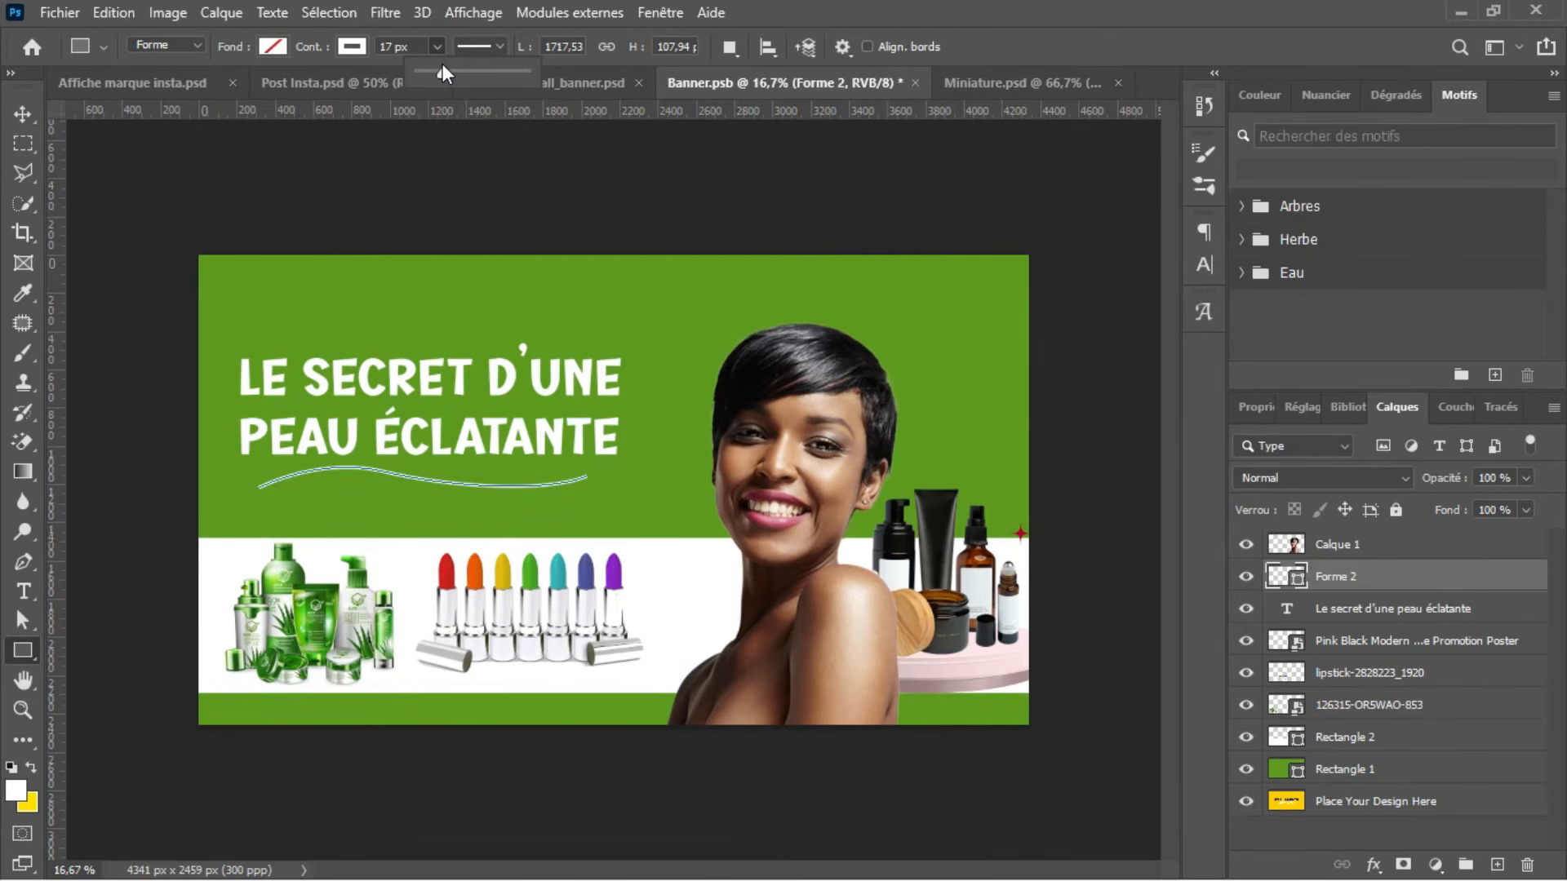
key(Up)
key(Up)
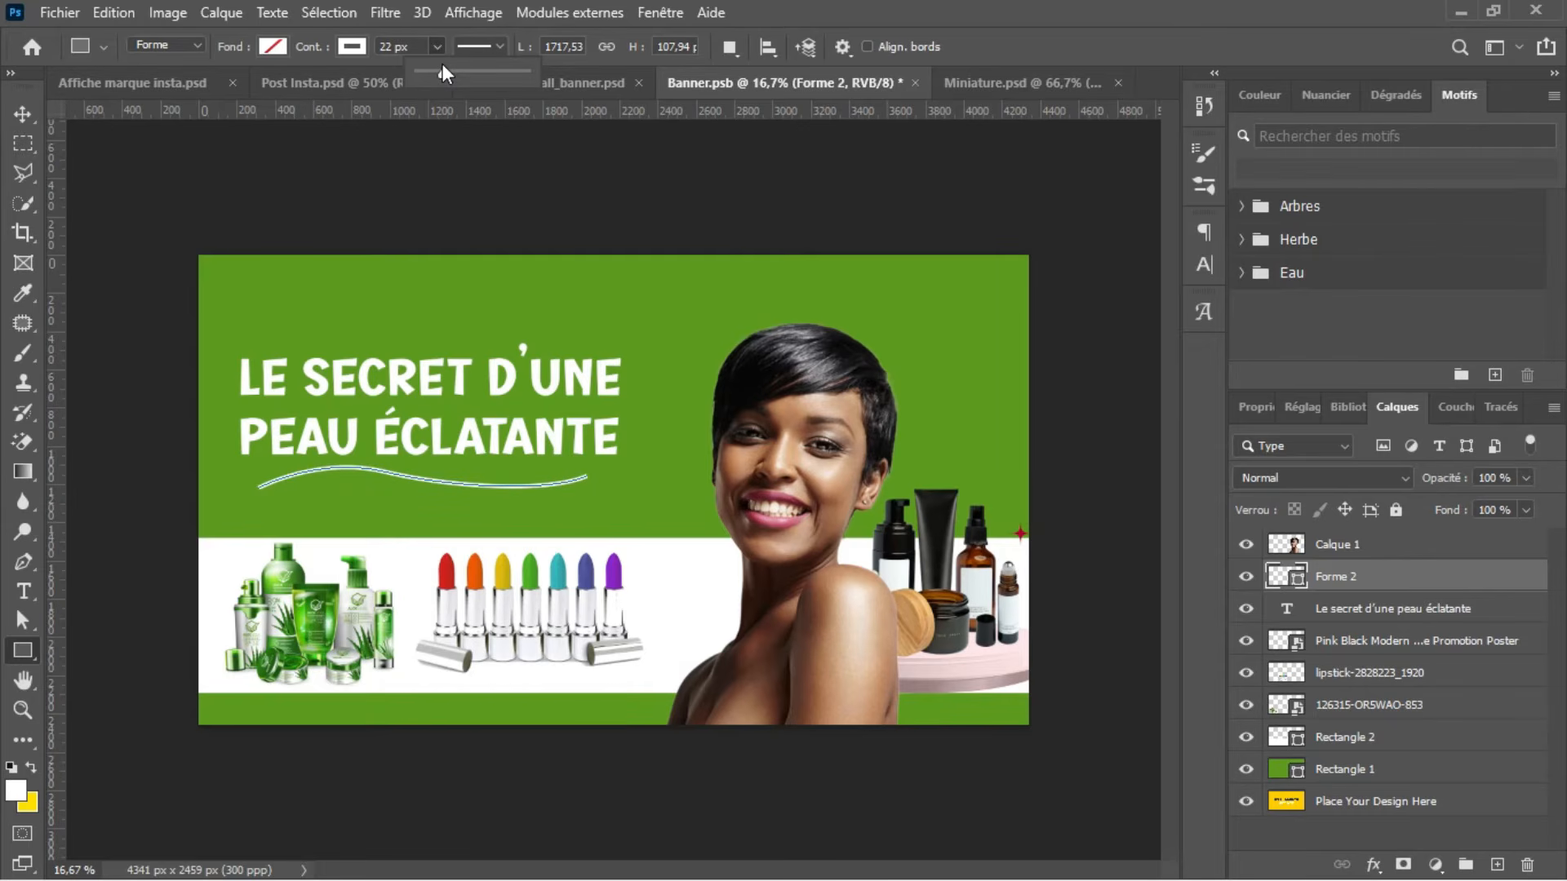
click(434, 49)
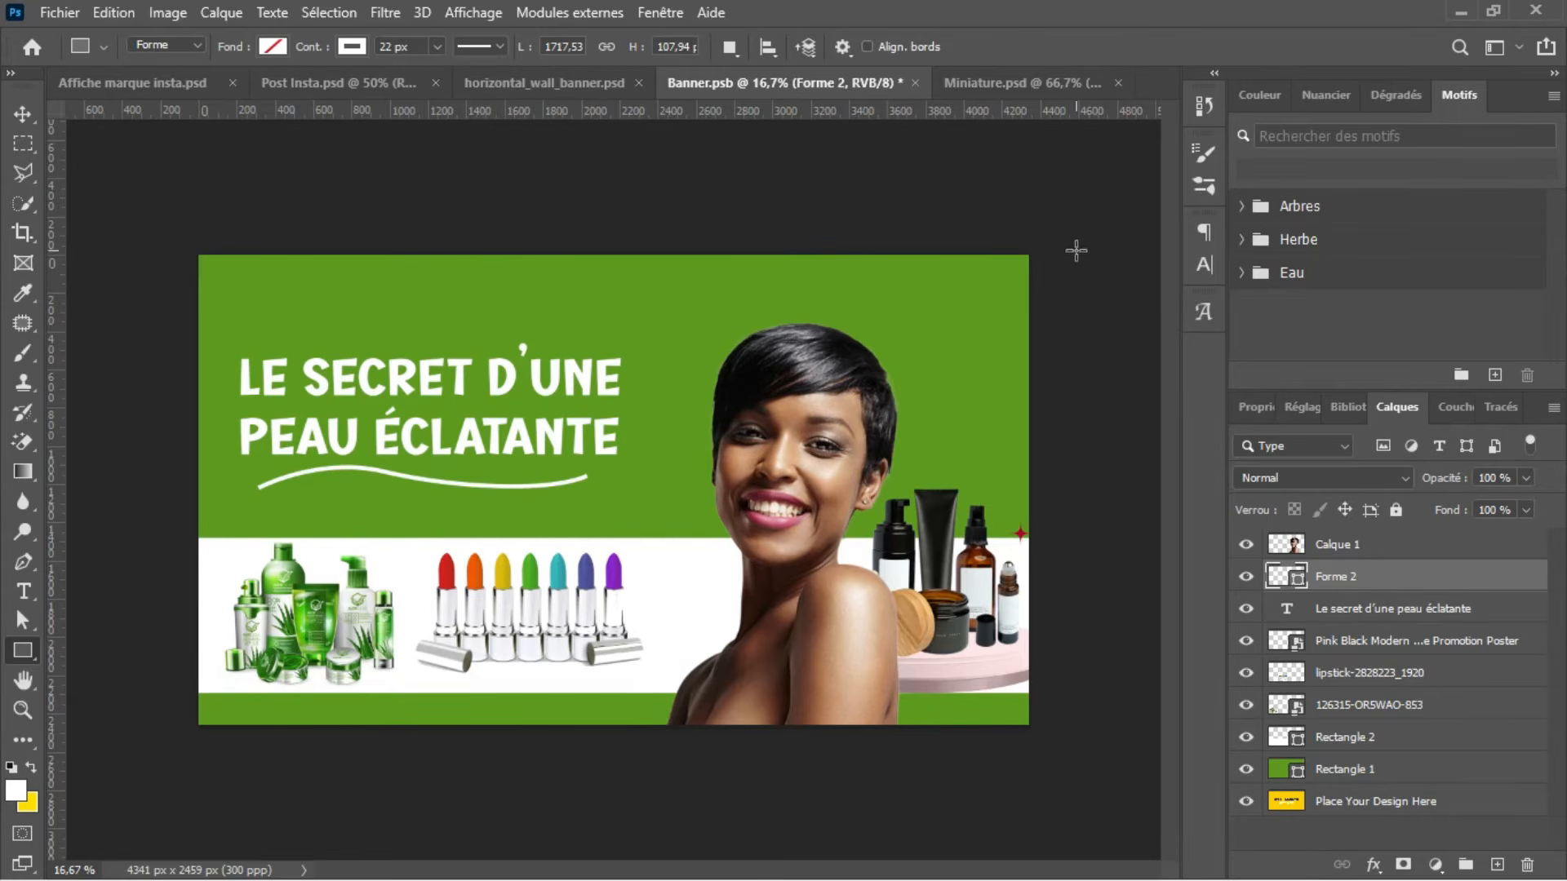
Step: Check the design in Miniature.psd, shrink Banner.psb's headline and underline together to about 83% and move them higher on the green area
click(1026, 85)
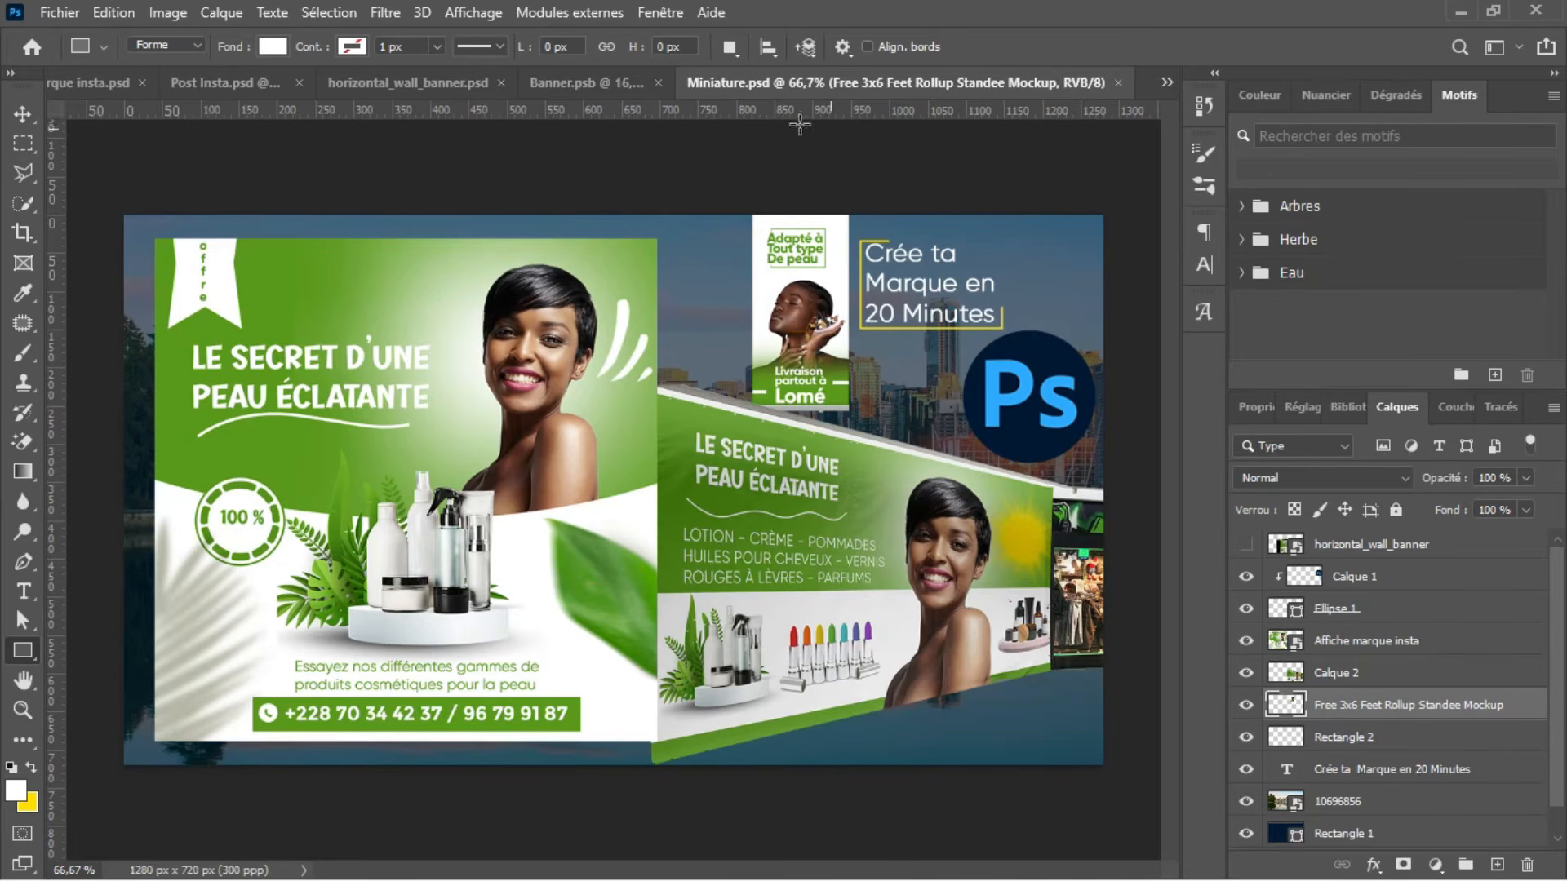
click(619, 81)
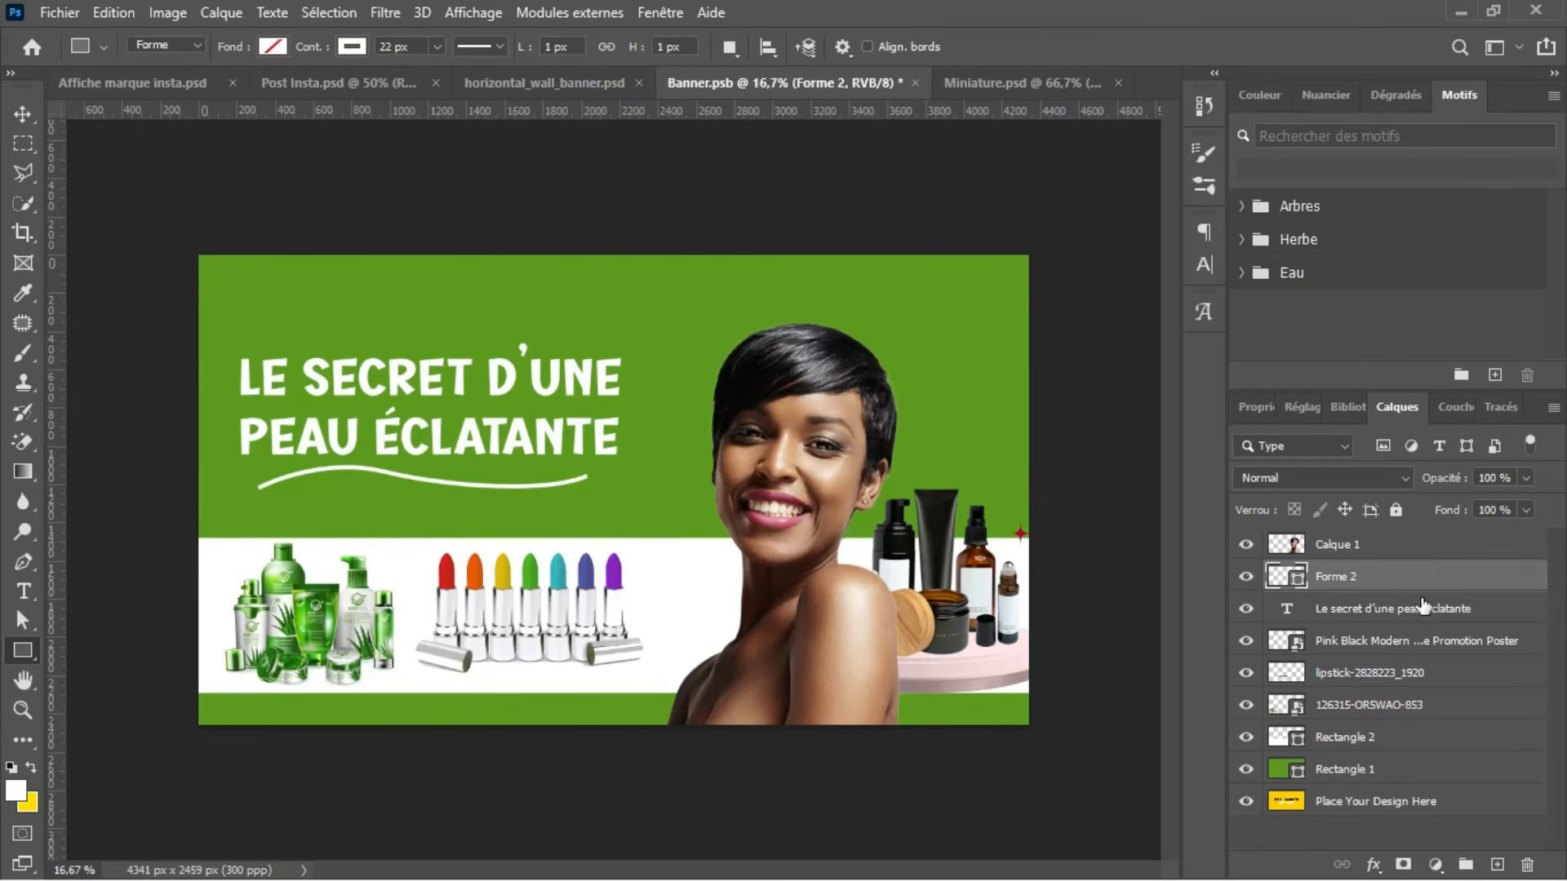
ctrl+click(1392, 608)
key(ctrl+t)
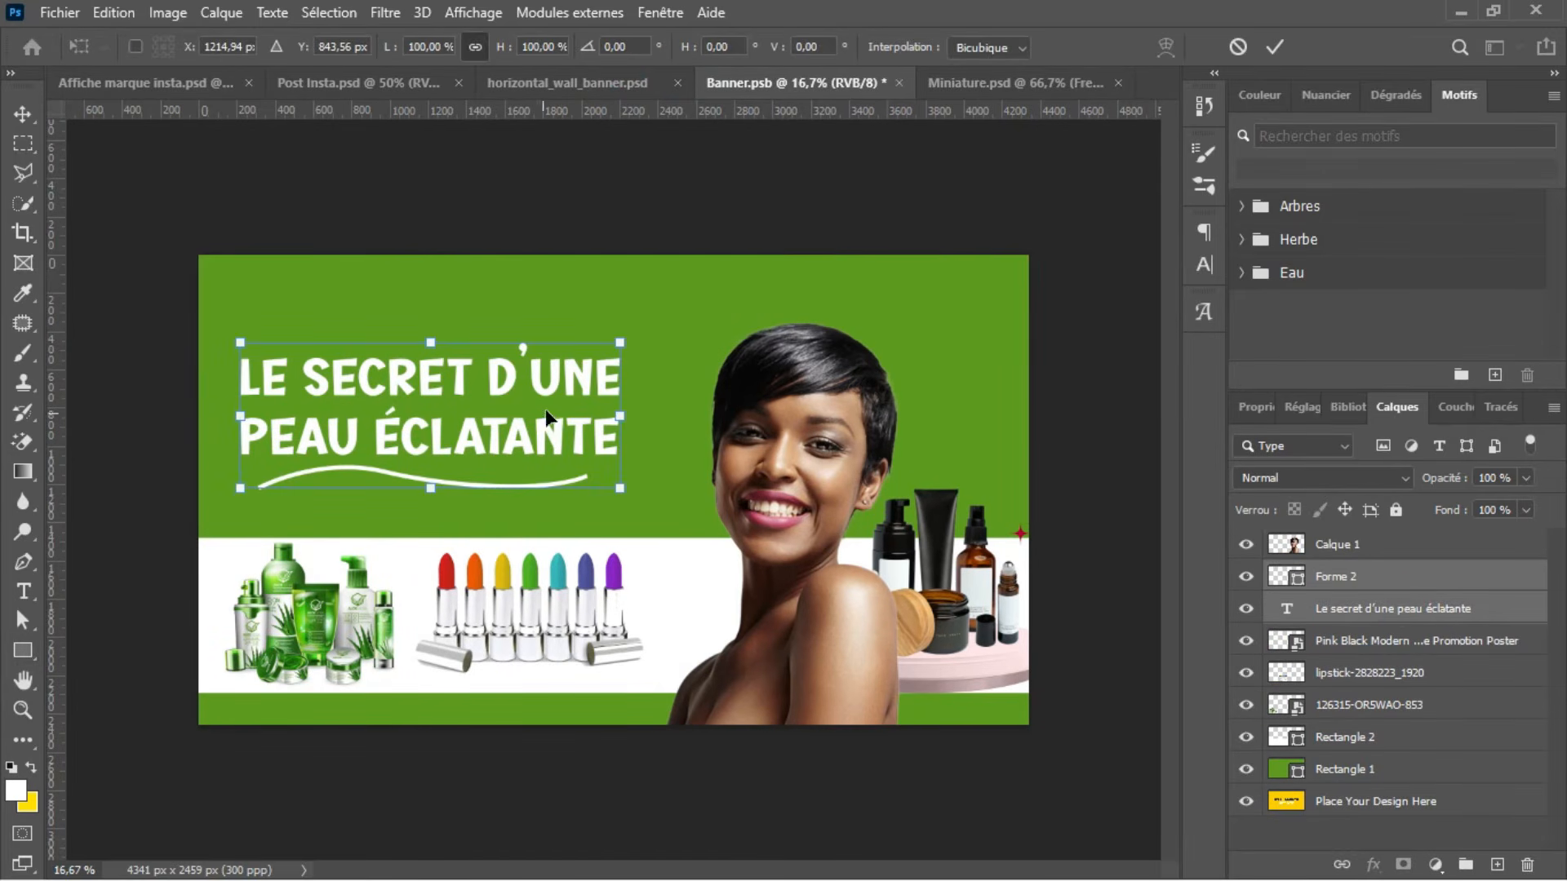
drag(622, 417, 560, 398)
drag(468, 421, 464, 360)
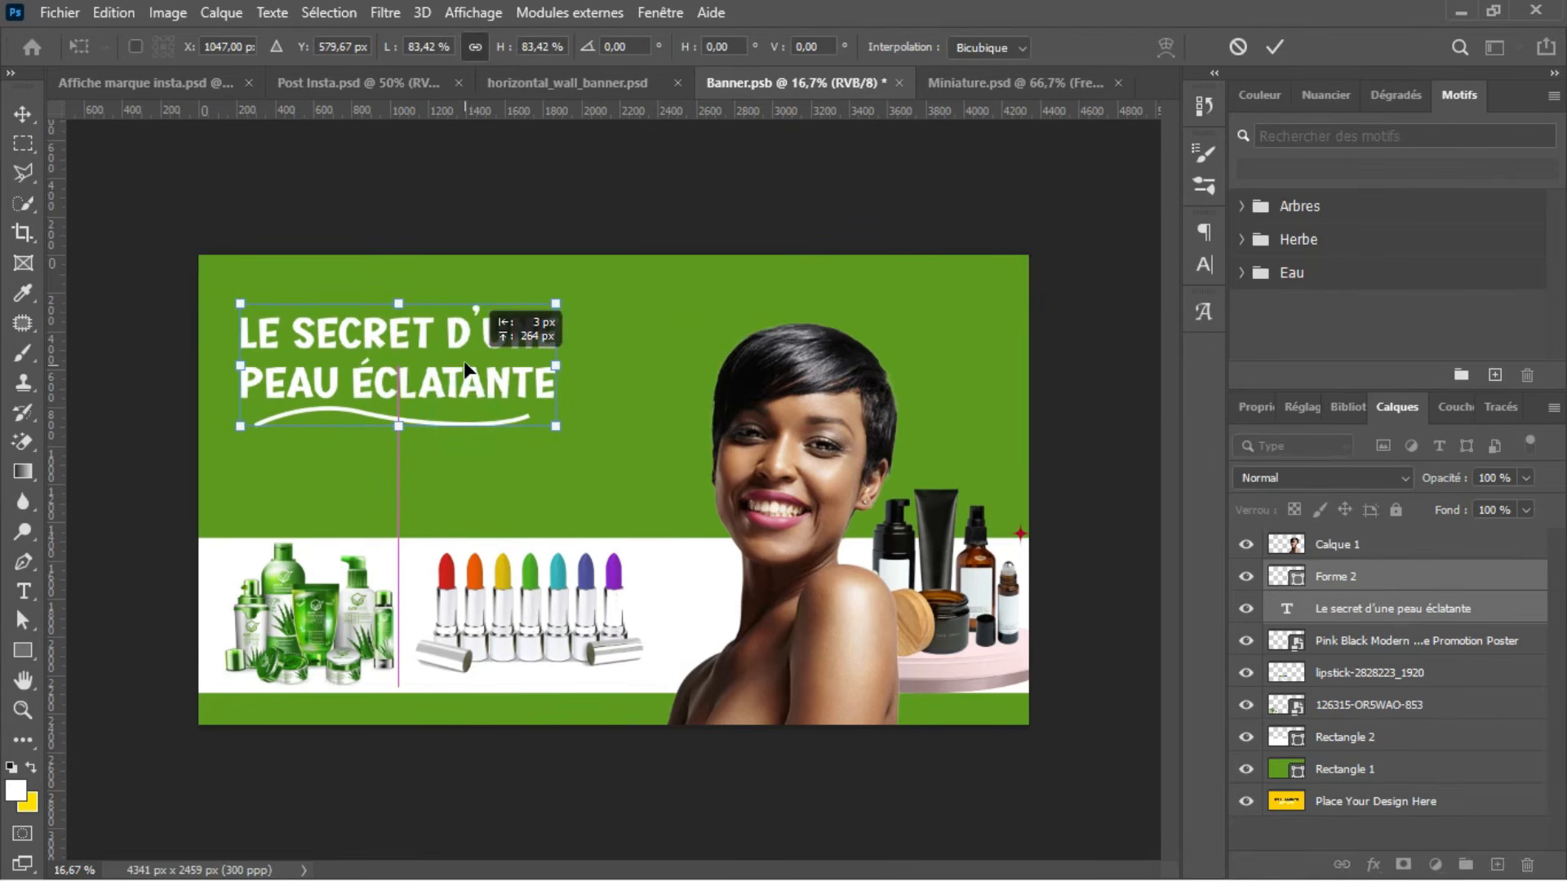
key(Return)
key(u)
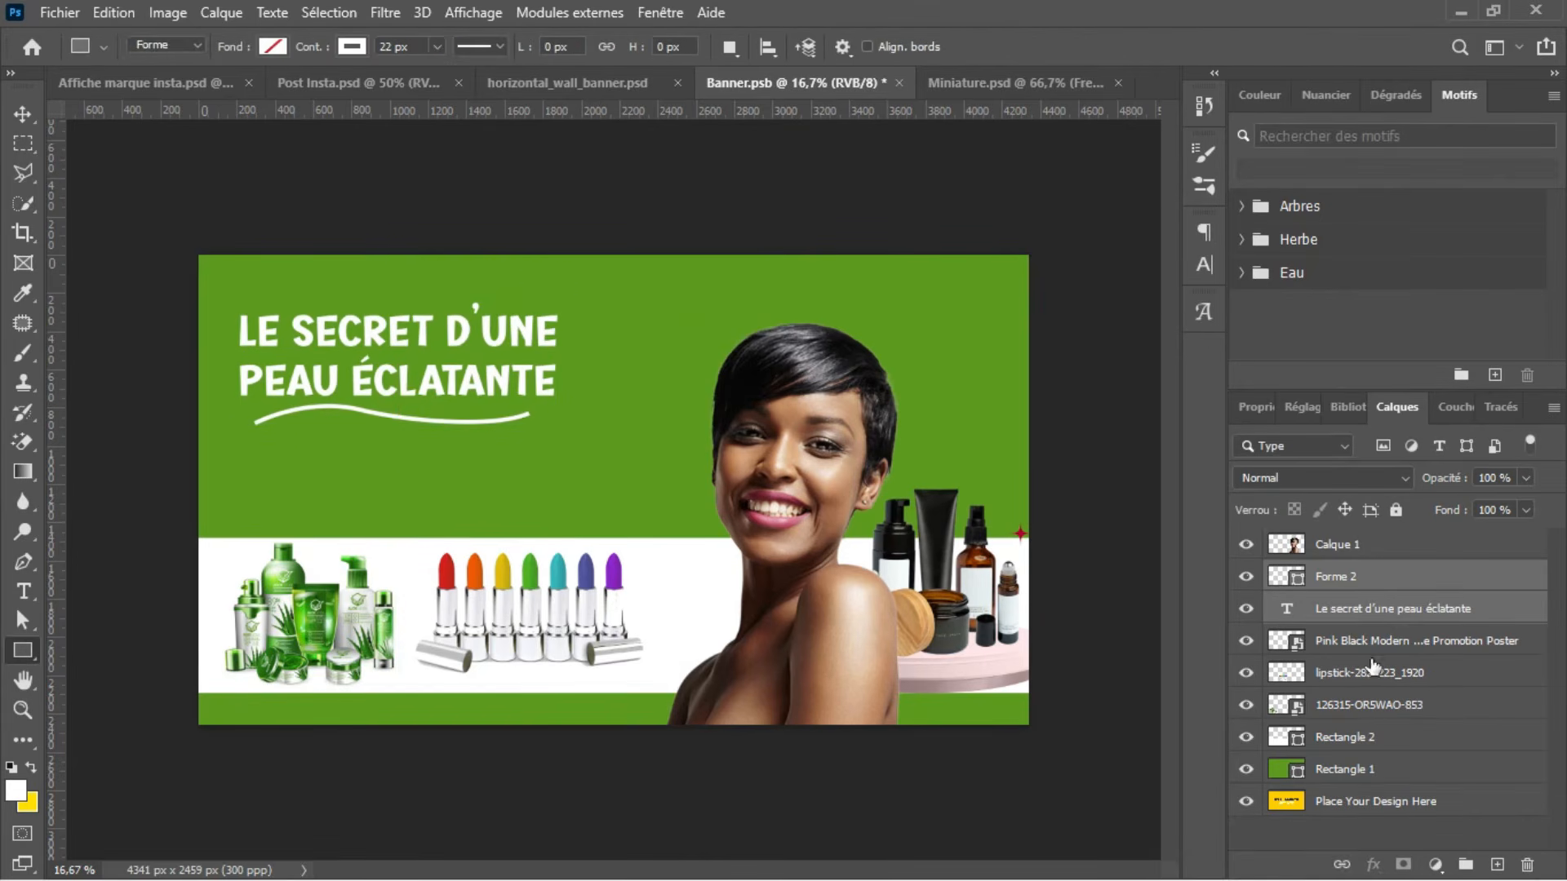
Step: Start a new text layer below the wavy underline in white Gilroy Light, all caps, at 30 pt
click(1496, 864)
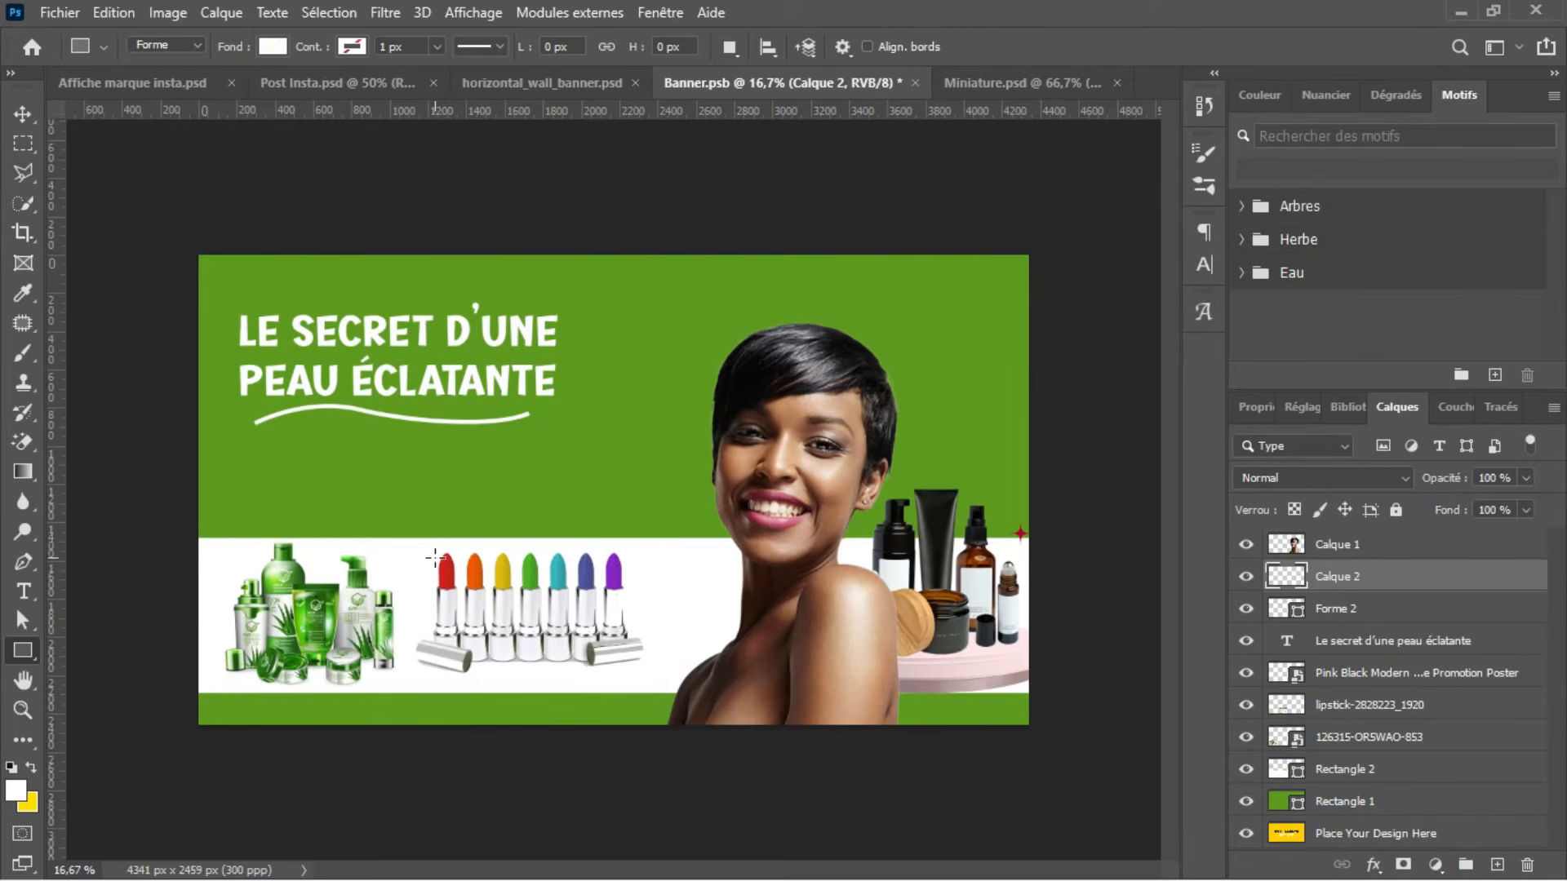
key(t)
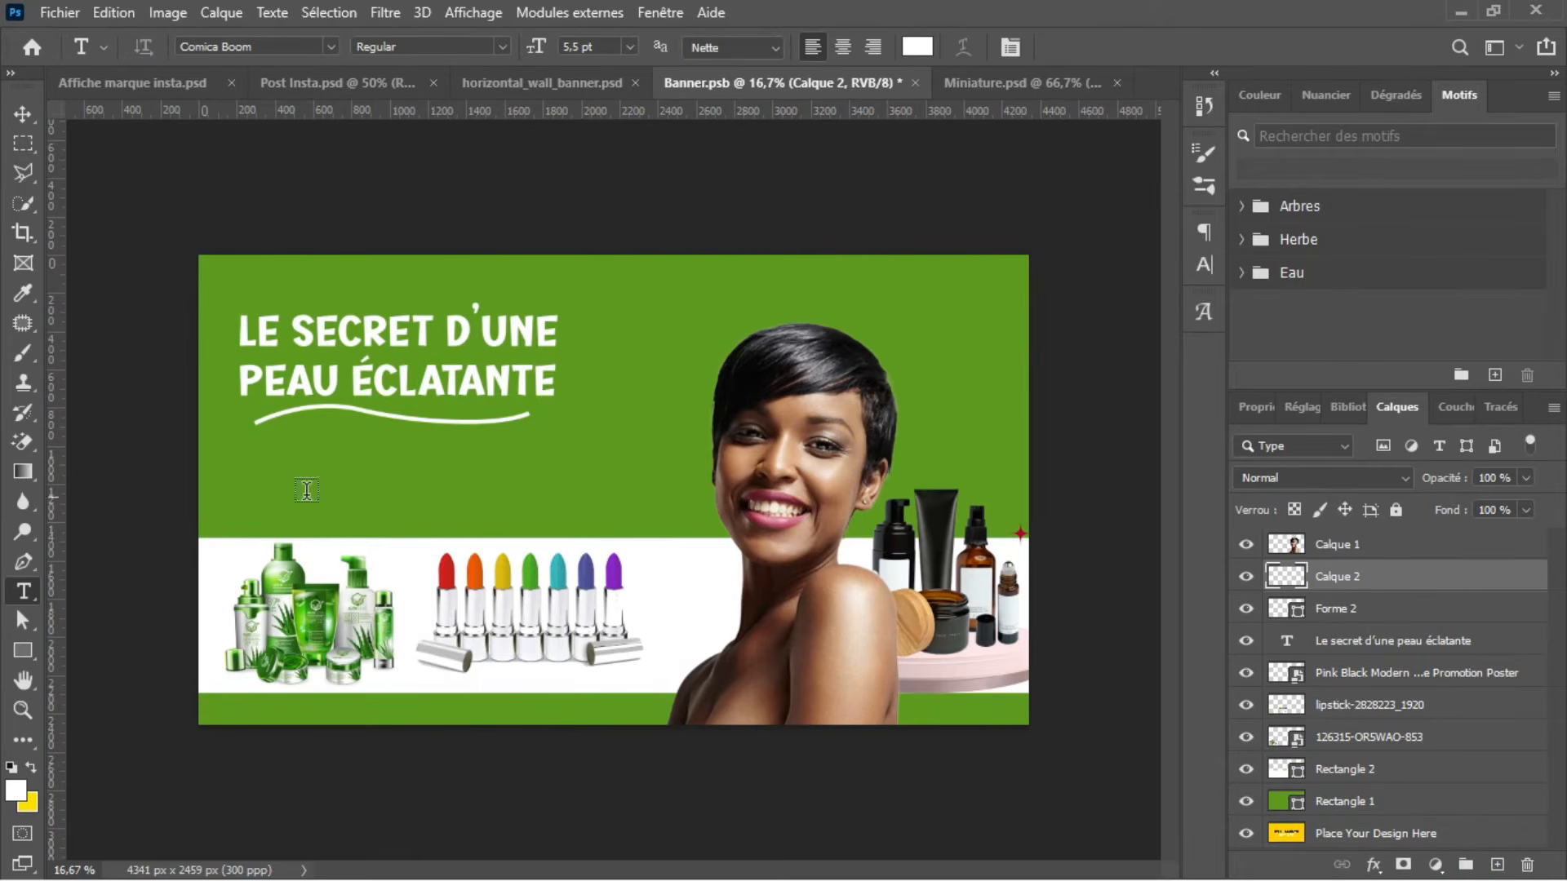
click(1204, 259)
click(1066, 267)
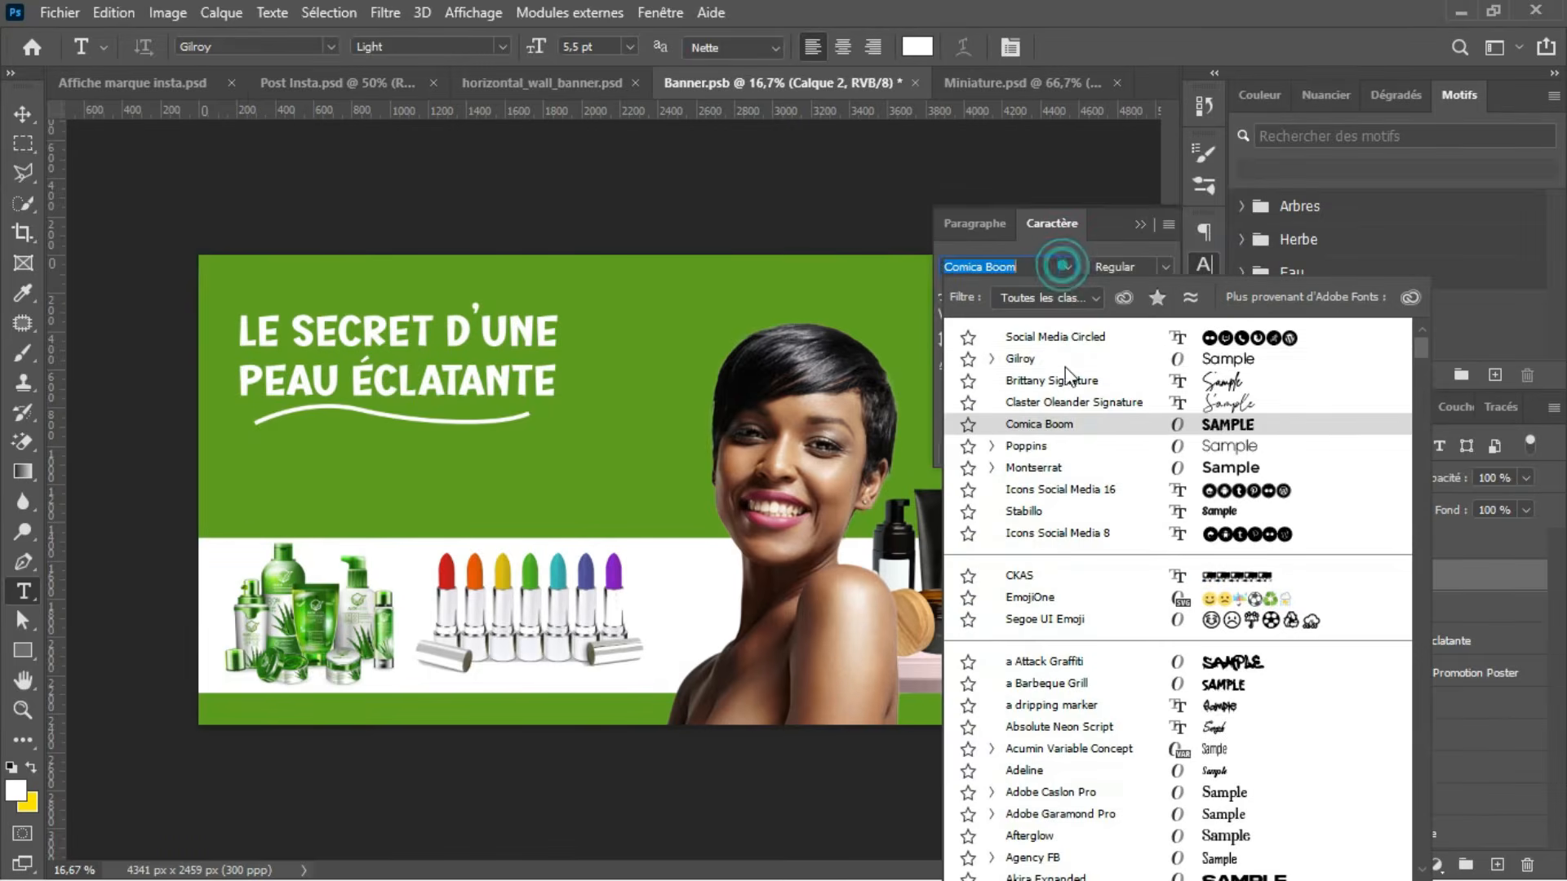
click(1062, 364)
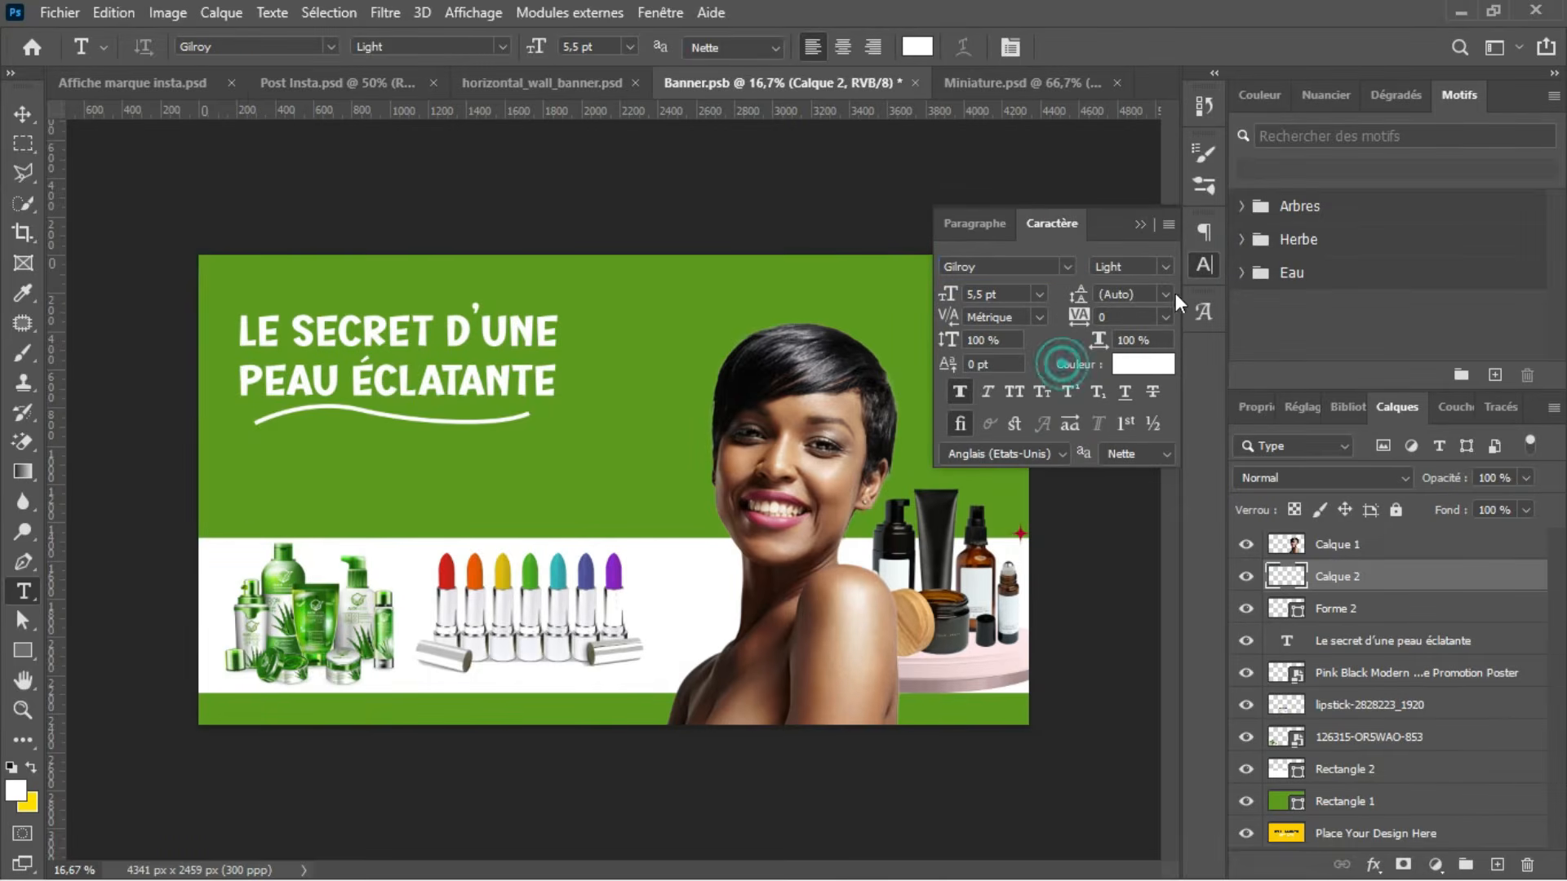
click(1012, 393)
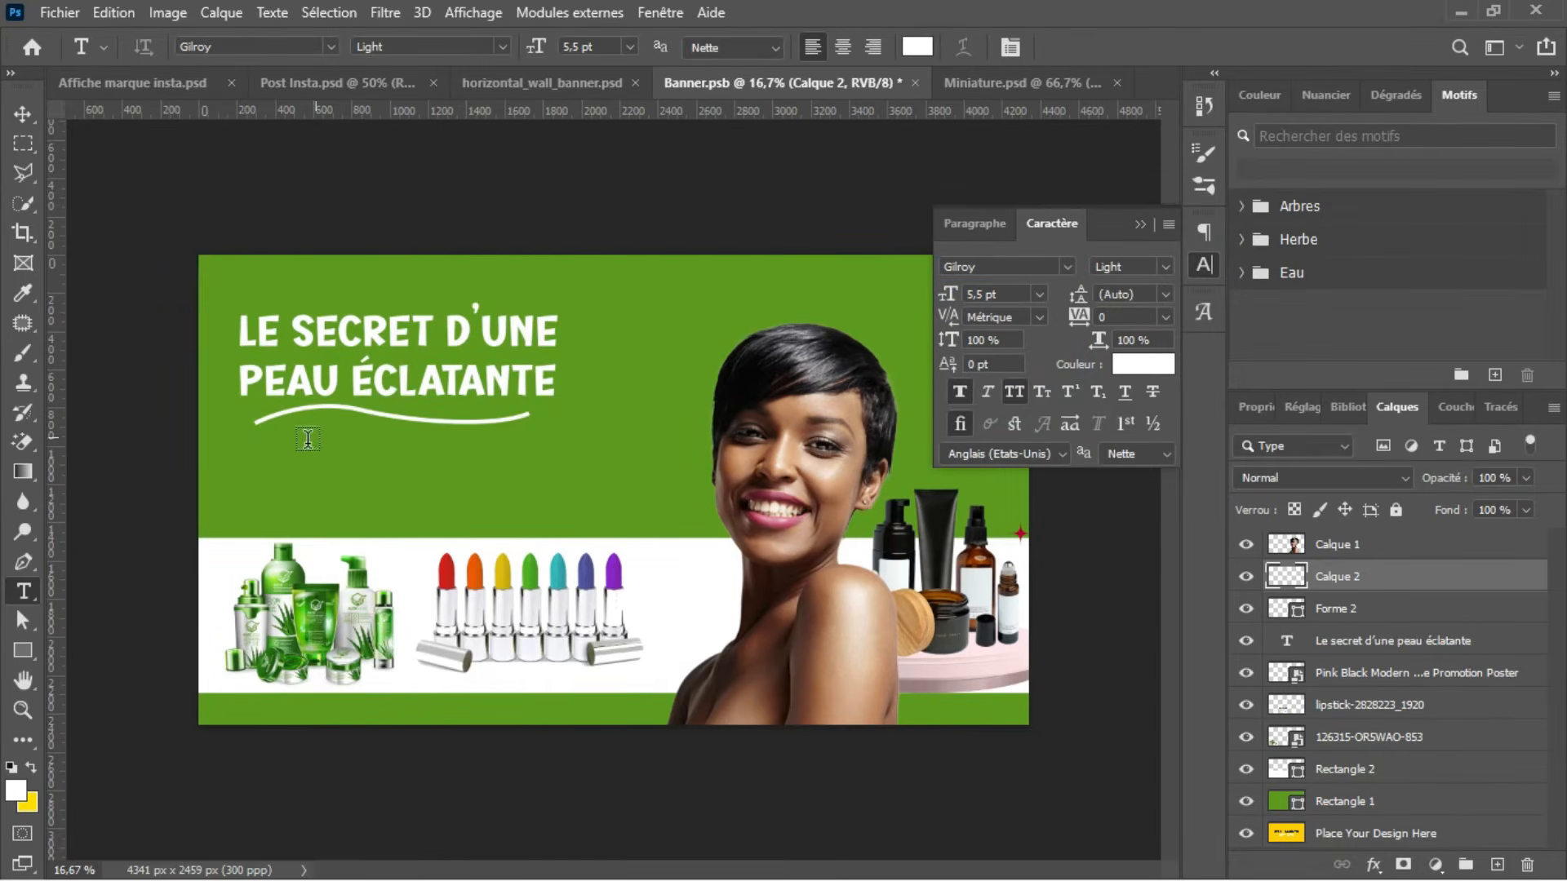
click(257, 453)
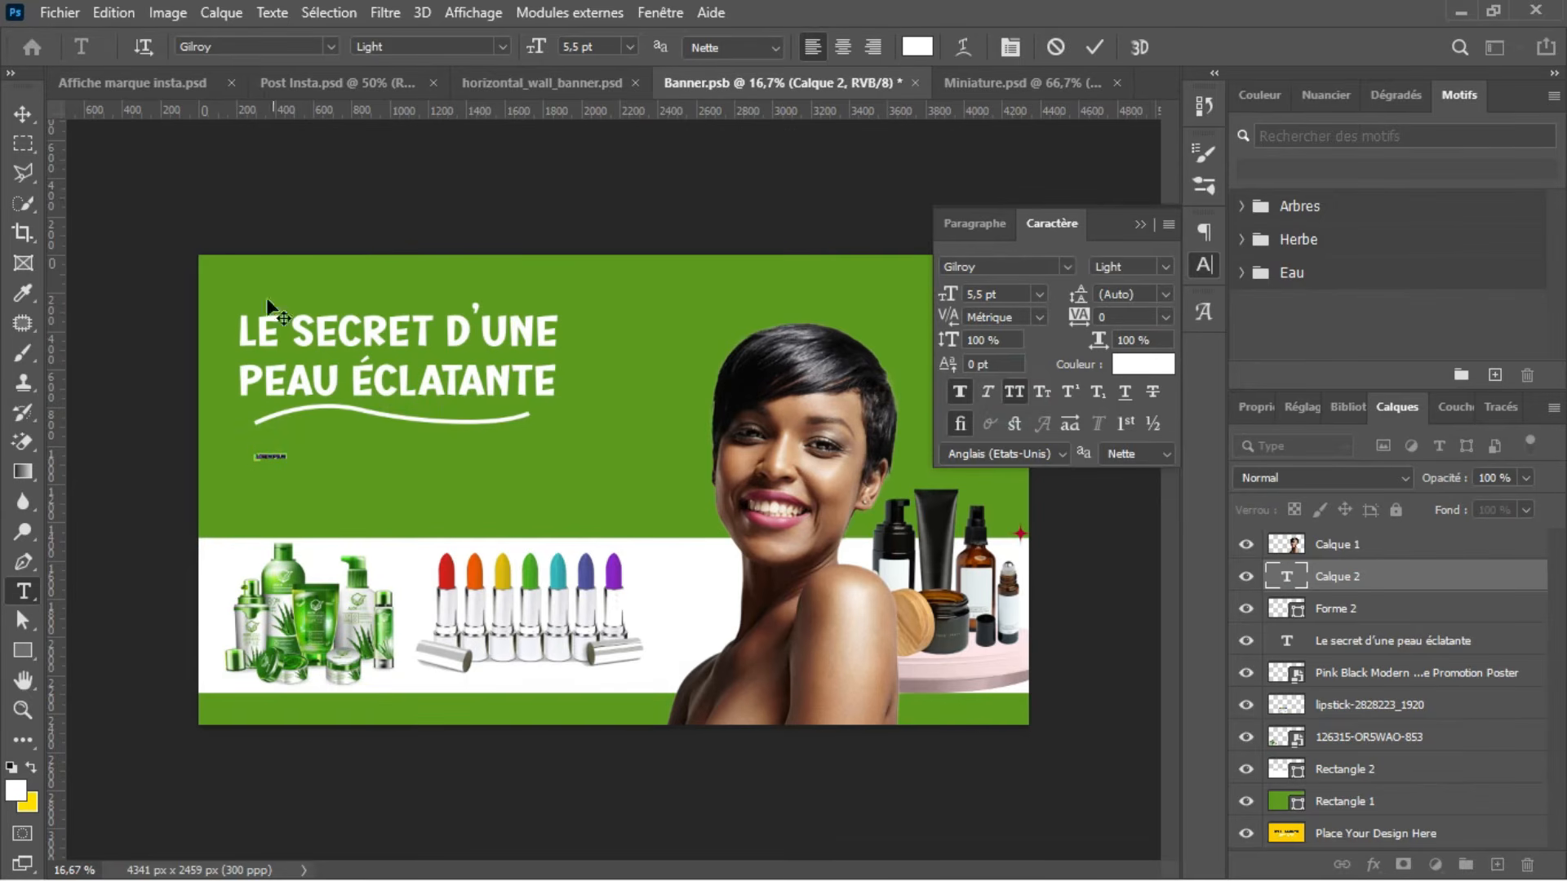
drag(537, 47, 561, 48)
Step: Enter the three-line product list "Lotion - crème - pommades / huiles pour cheveux - rouges / à lèvres - parfum - déodorants"
text(LOTION - CRÈ)
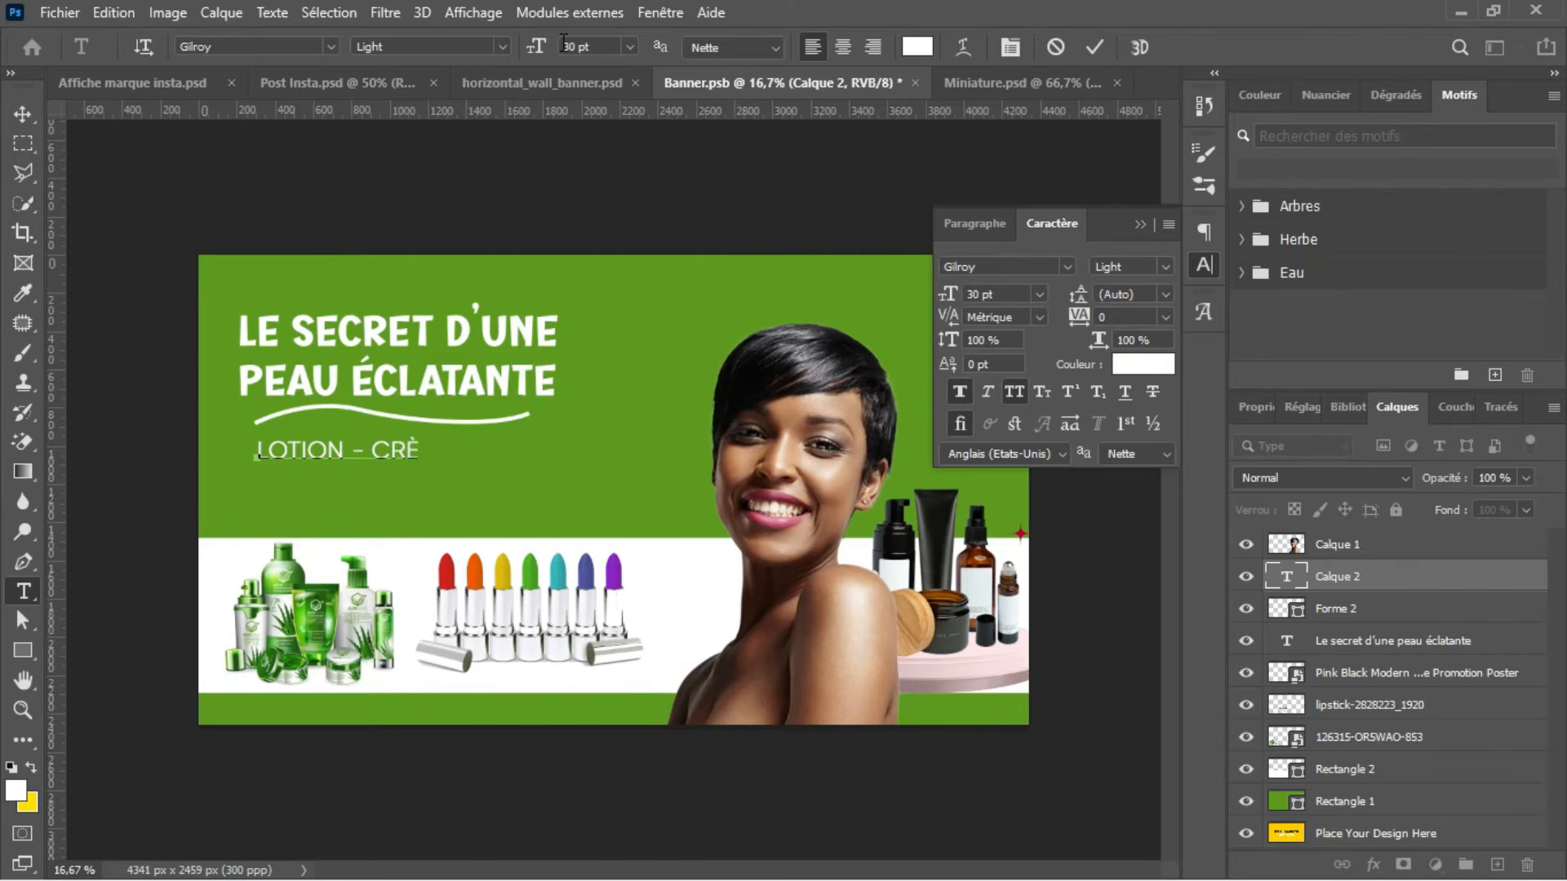
text(POMMADES)
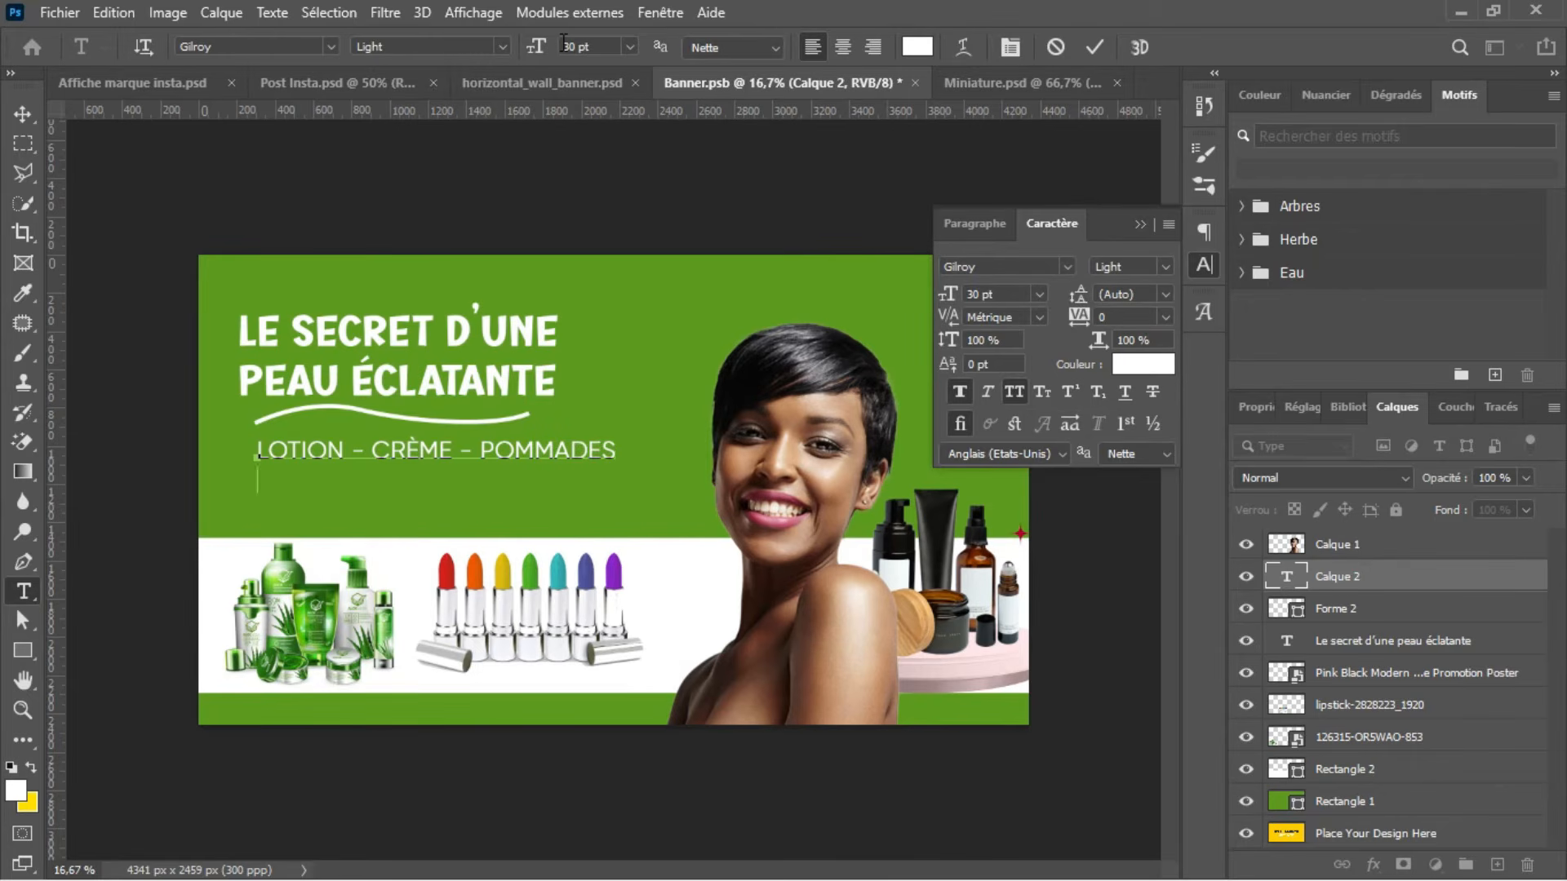
text(LES POUR CHEVEUX)
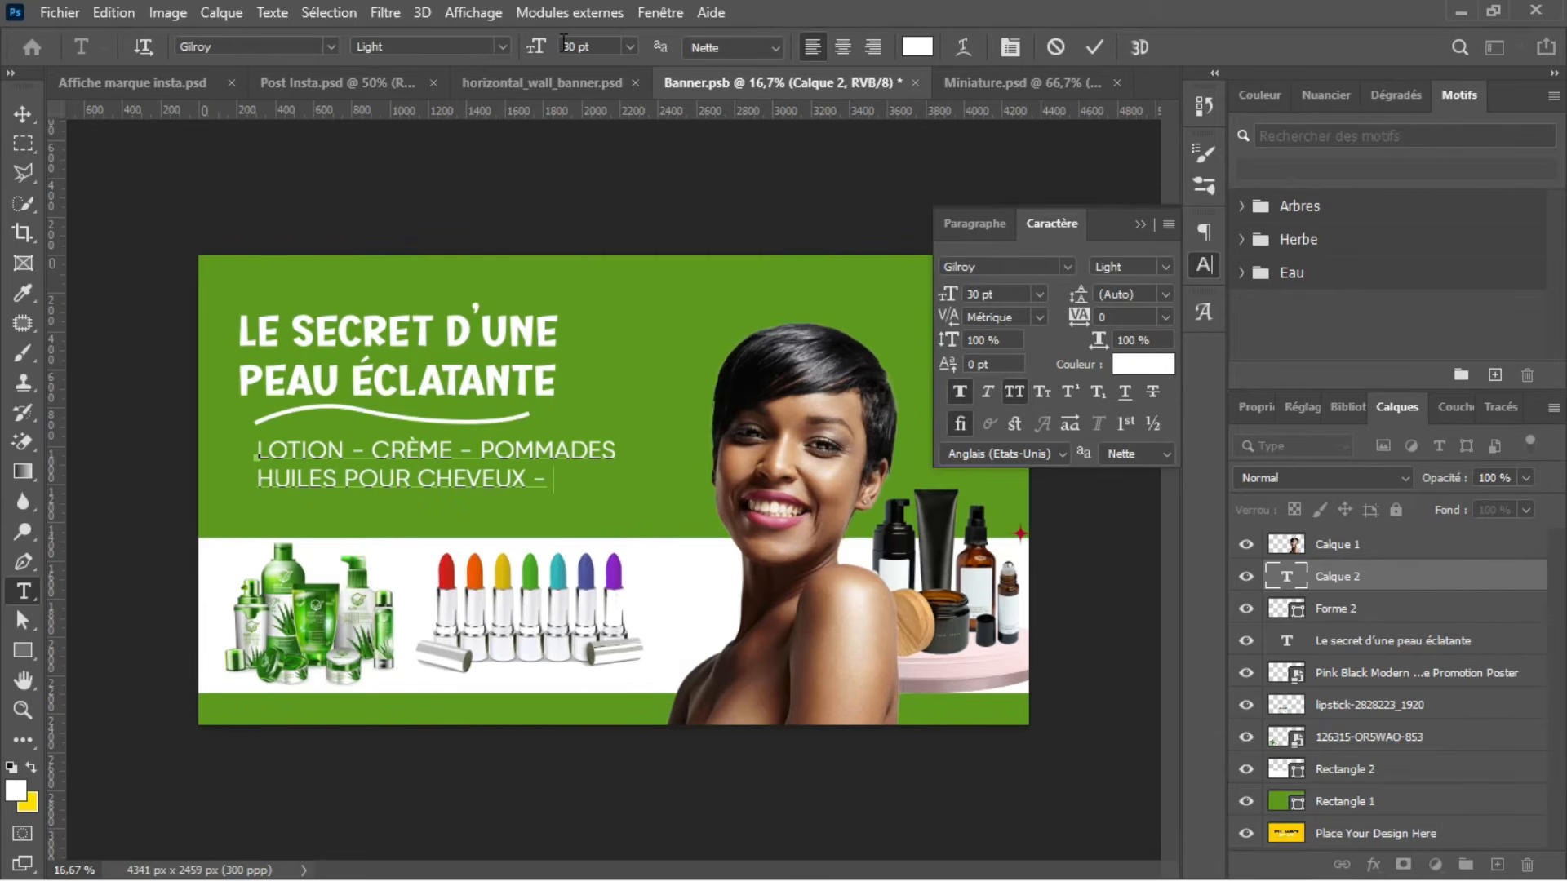
text(- ROUGES )
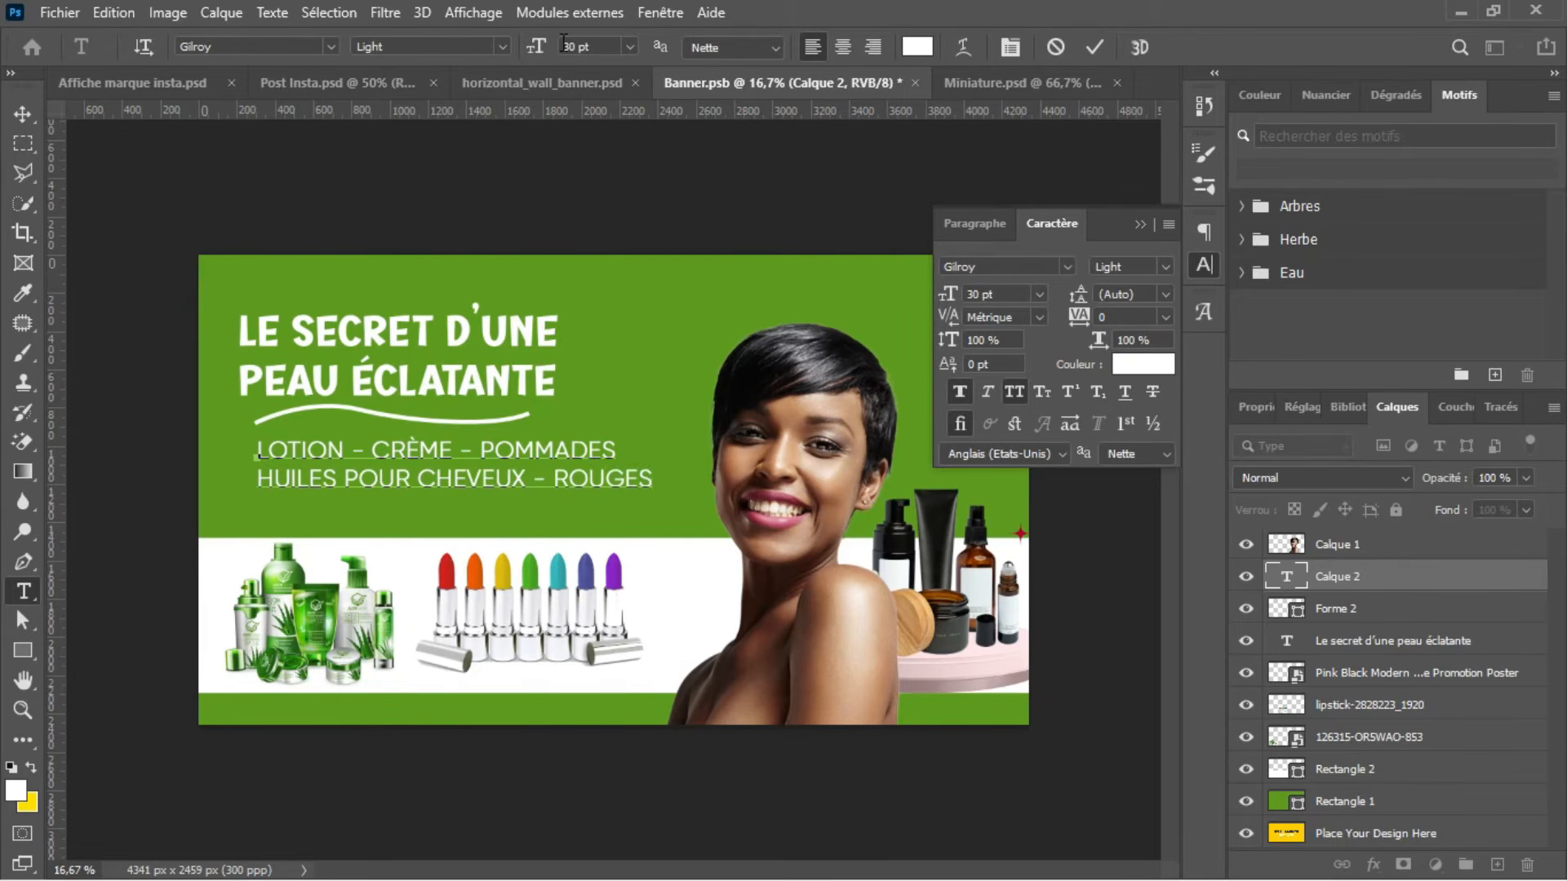
text(À LÈVRES –)
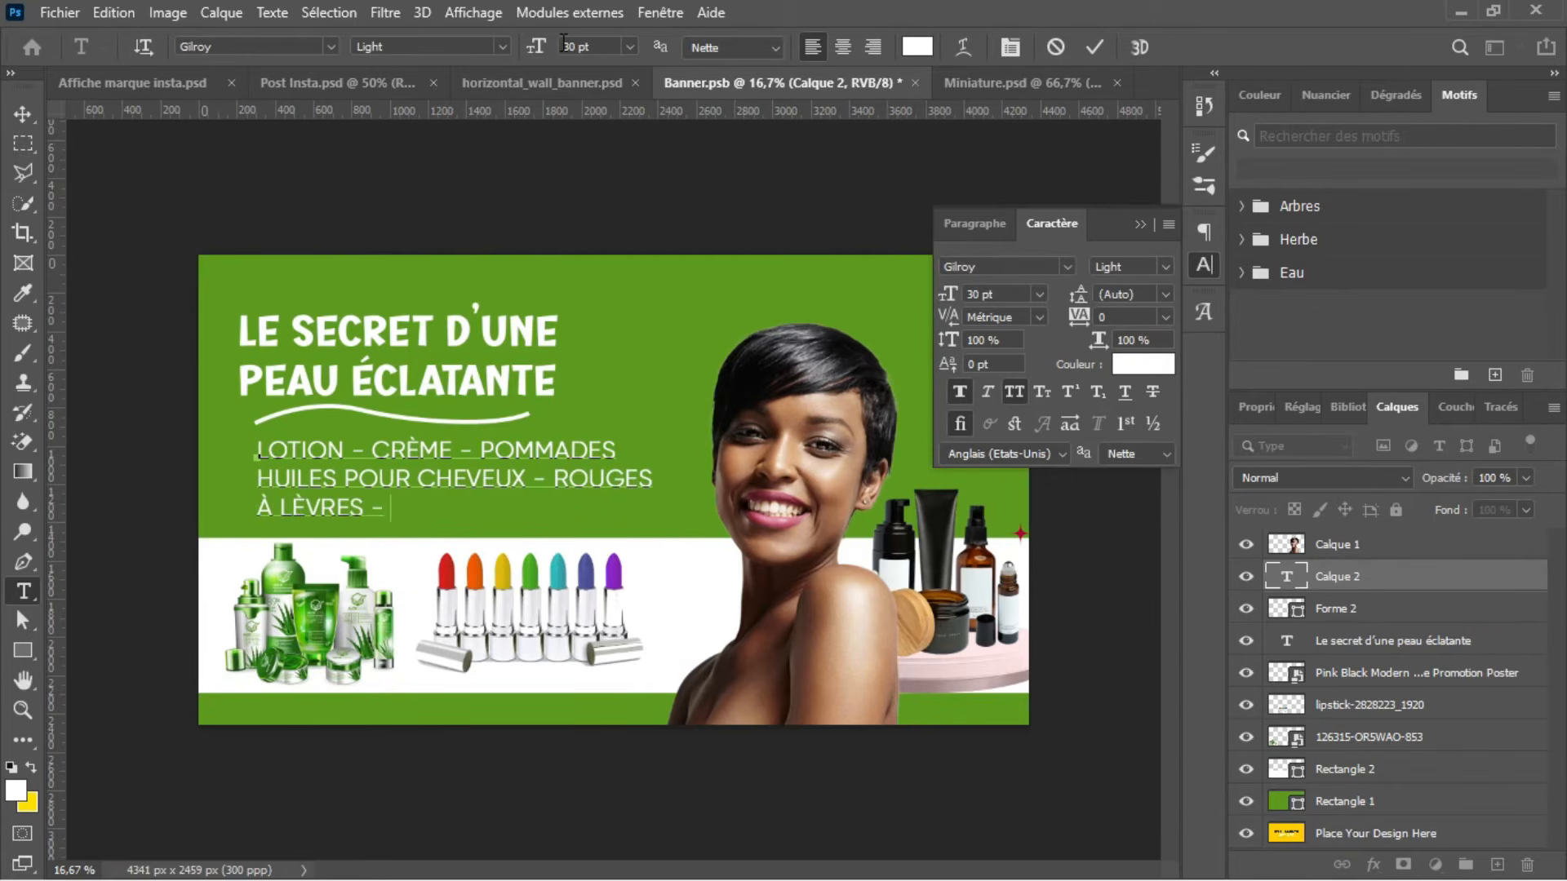
text(ES - PARFUM - DÉO)
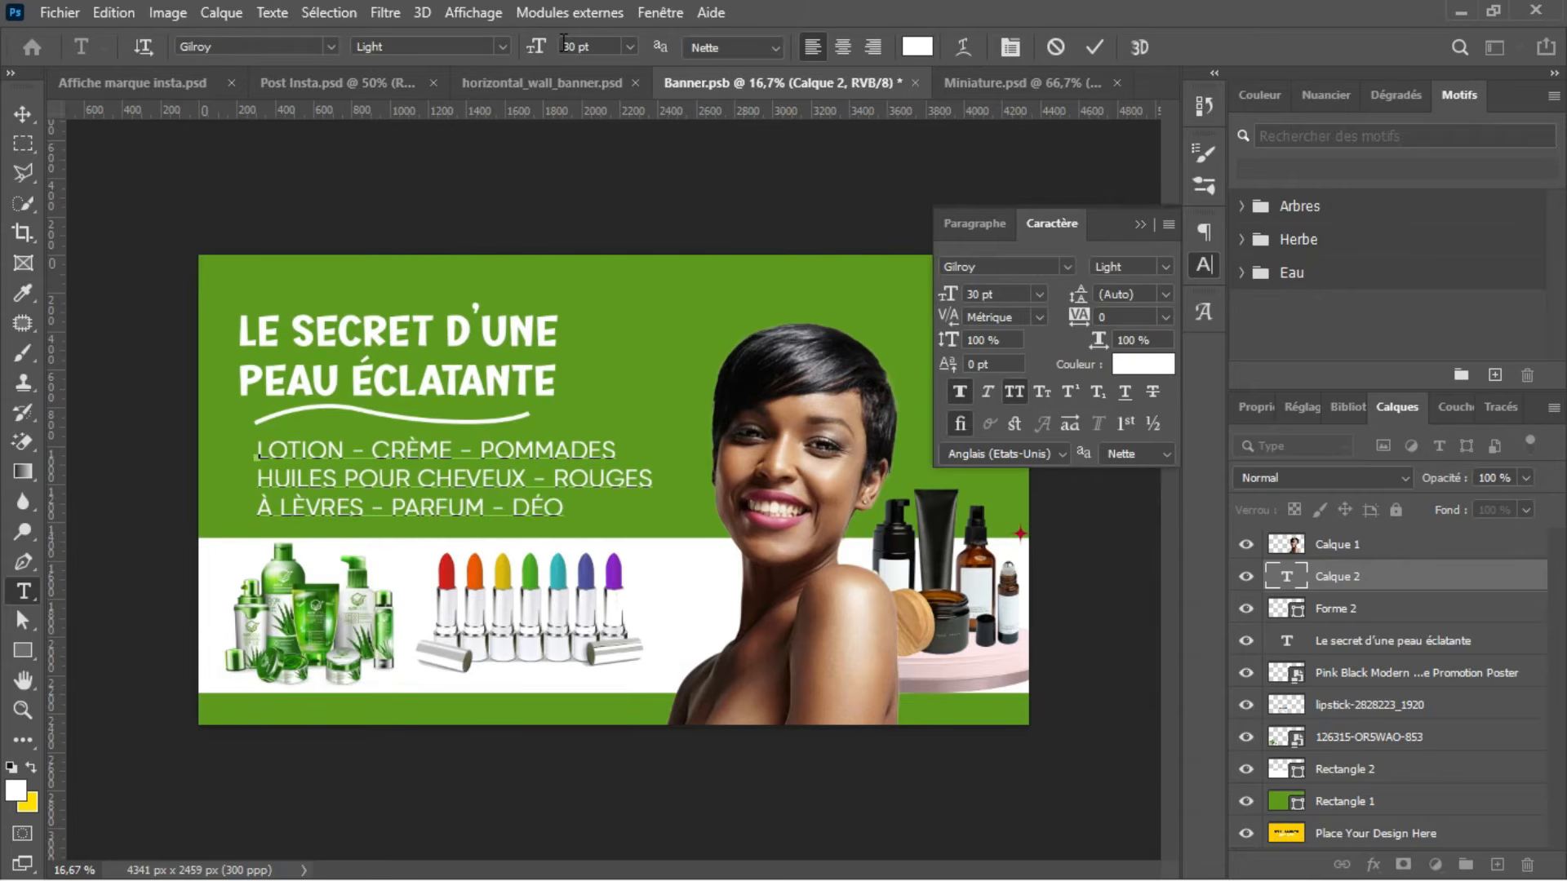
text(DORANTS)
click(1093, 46)
Step: Try centre-aligning the product list and repositioning it below the headline's underline
click(1203, 233)
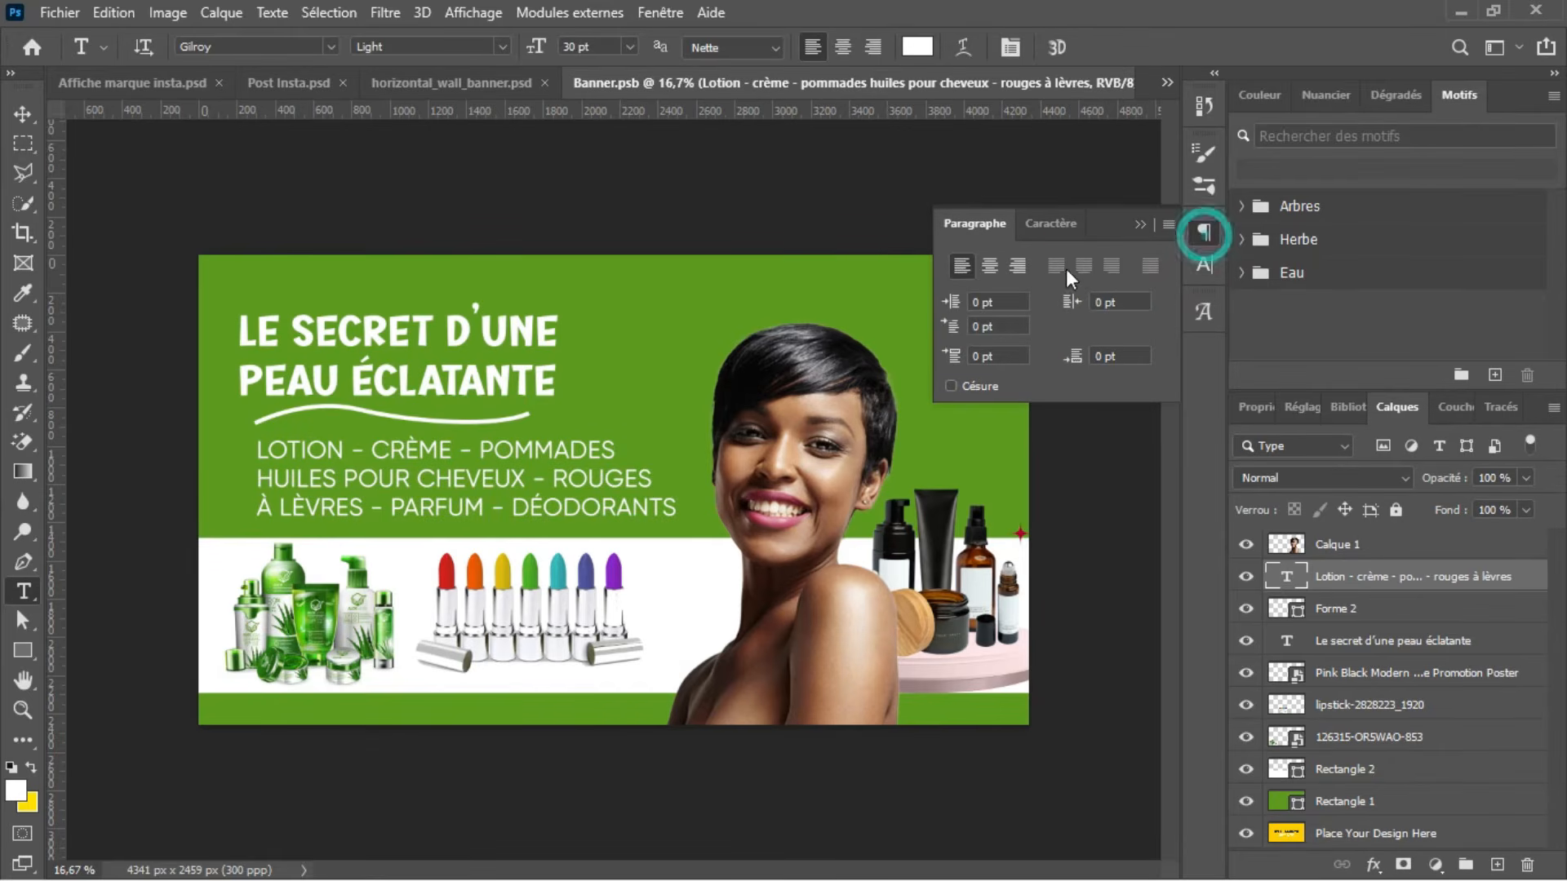
click(992, 267)
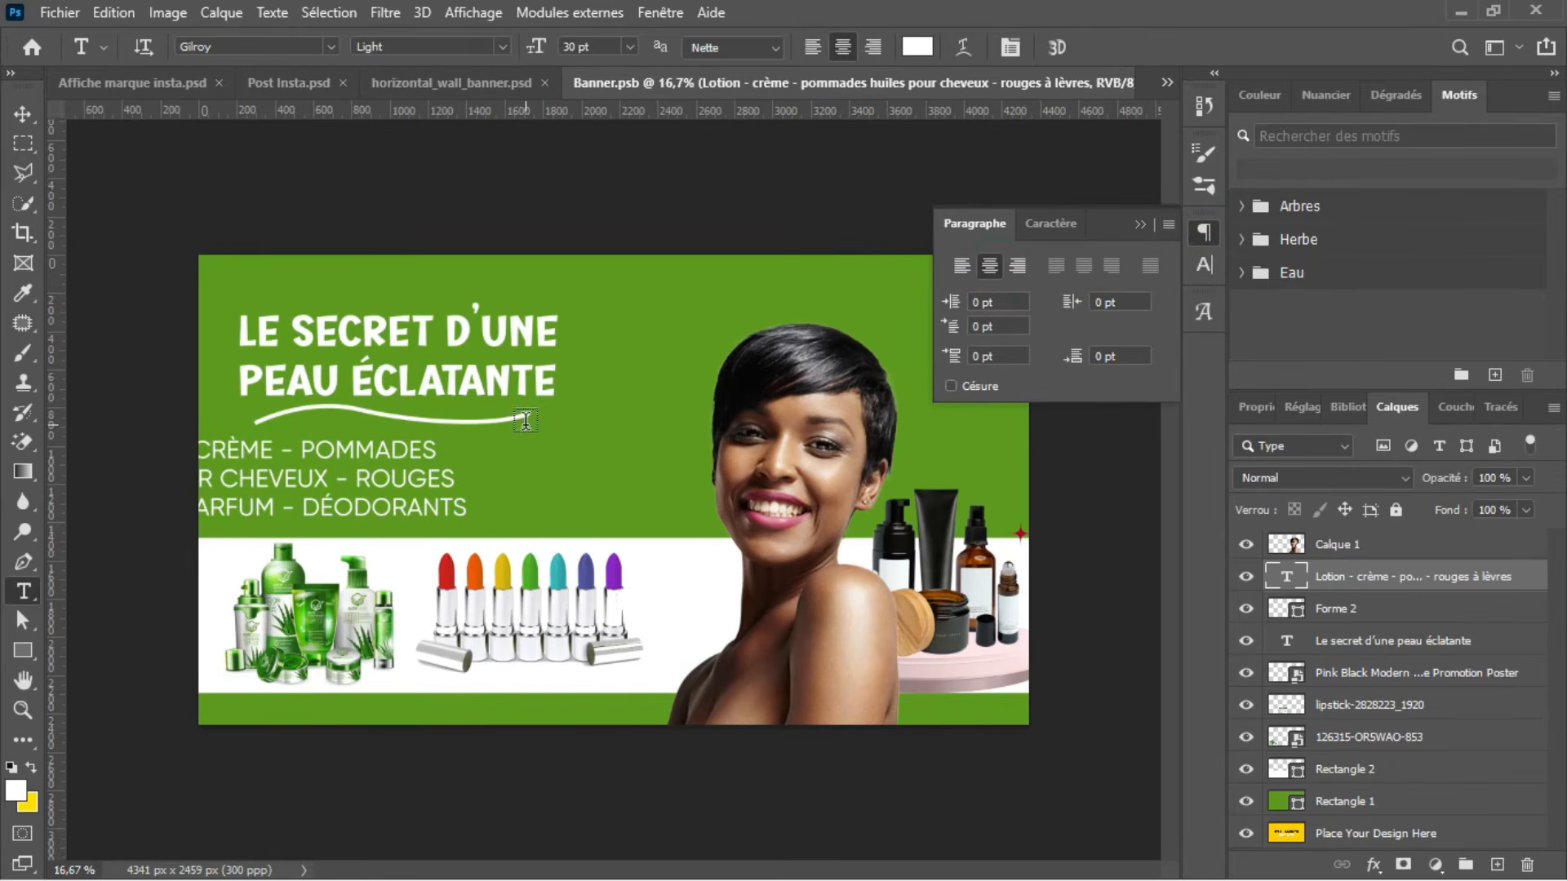
key(v)
drag(458, 506, 641, 506)
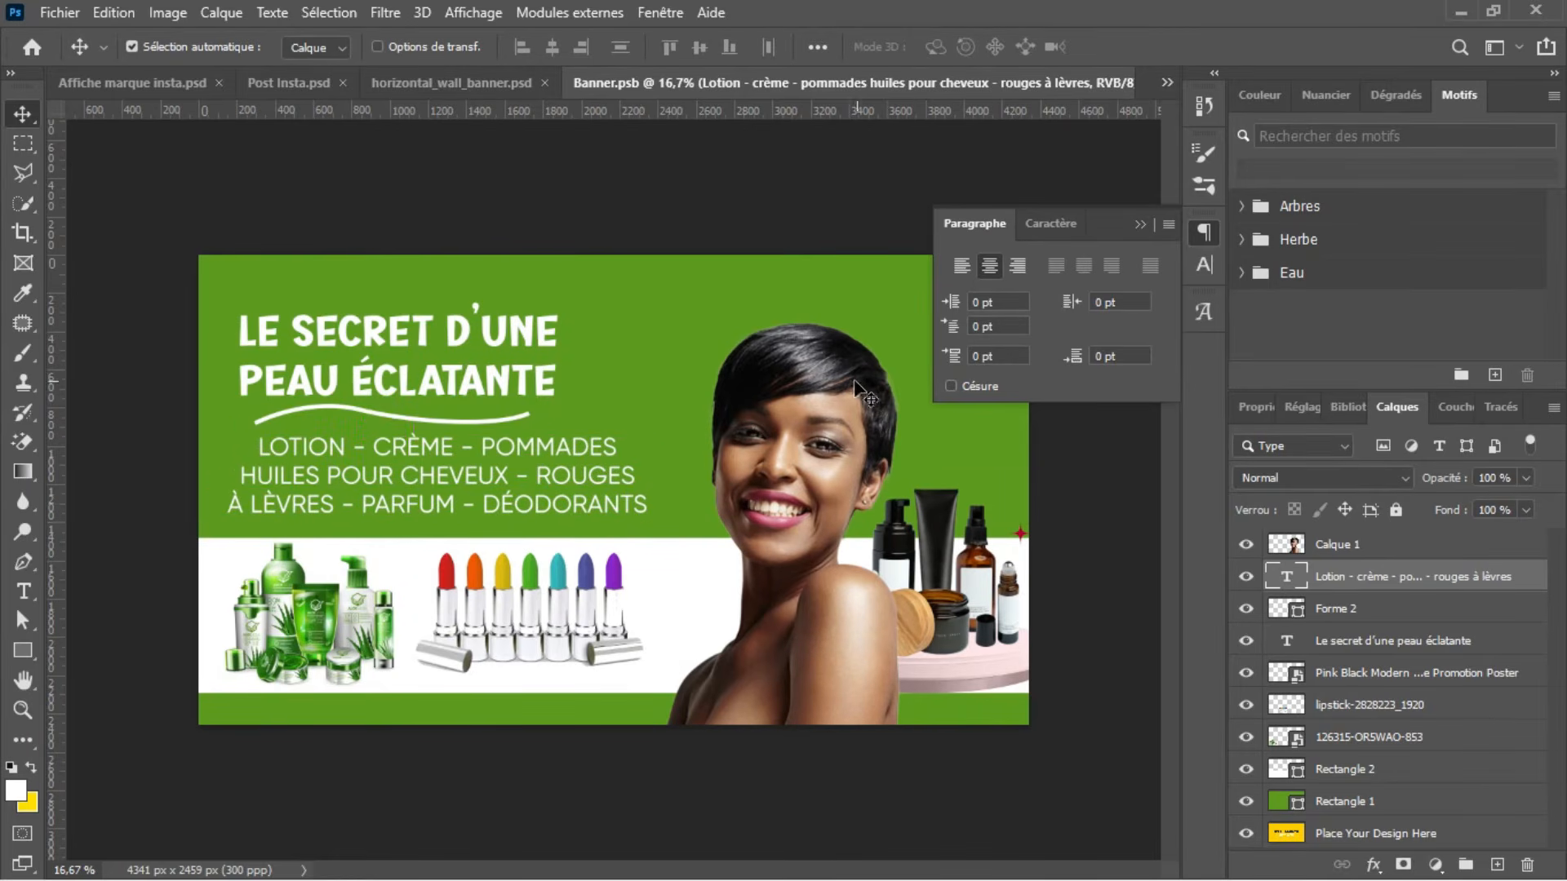
Step: Left-align the product list and line up its left edge with the headline
click(961, 273)
drag(625, 477, 427, 472)
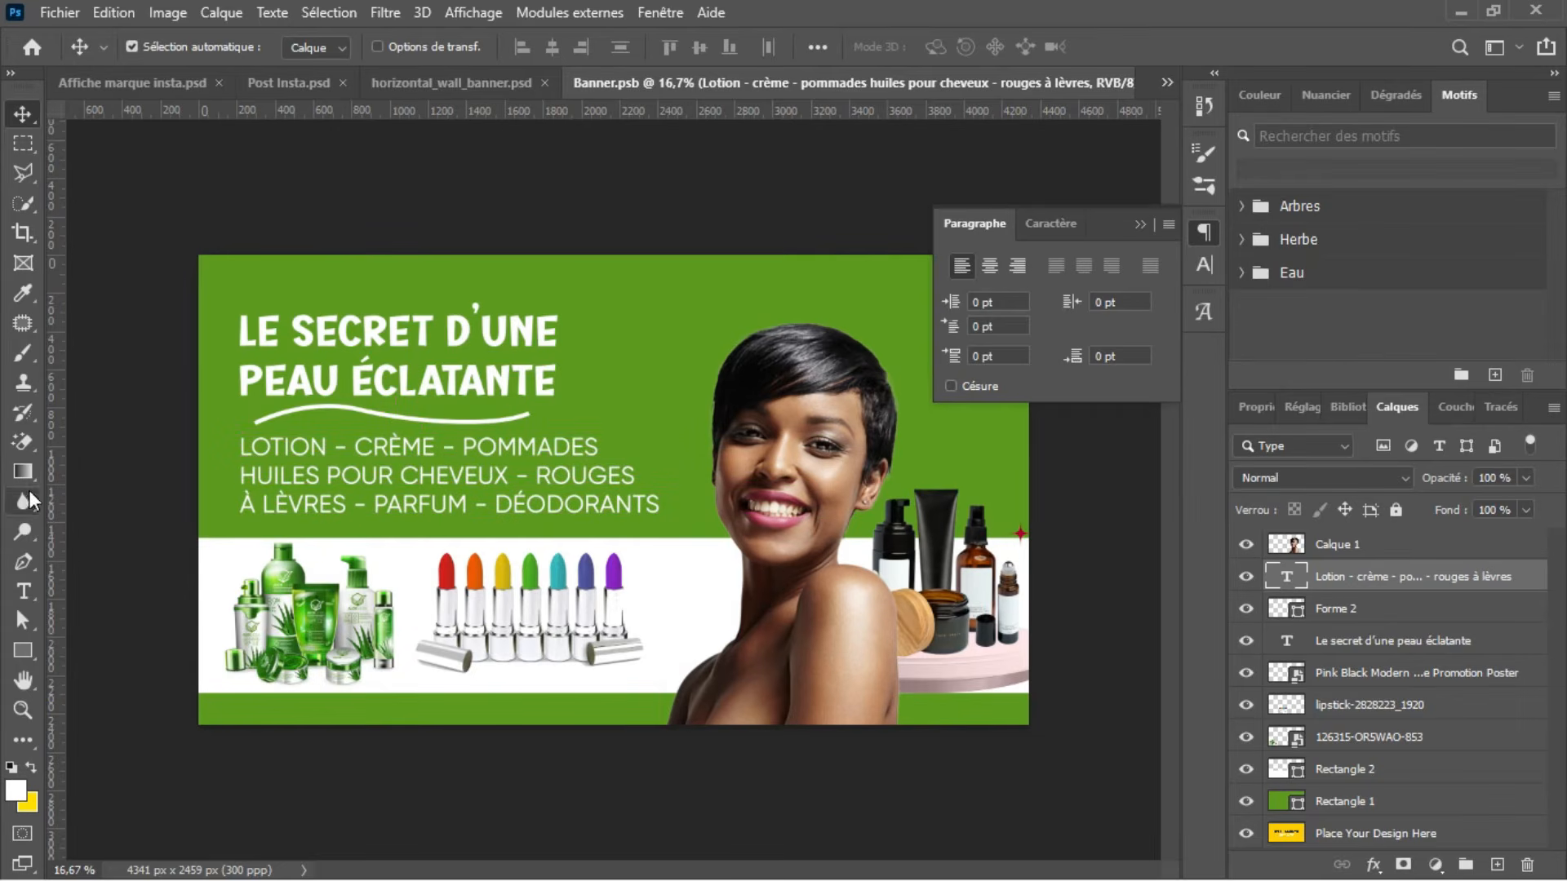
Step: Draw a white vertical bar about 55 × 379 px just left of the product list and nudge it slightly up
drag(23, 650, 67, 650)
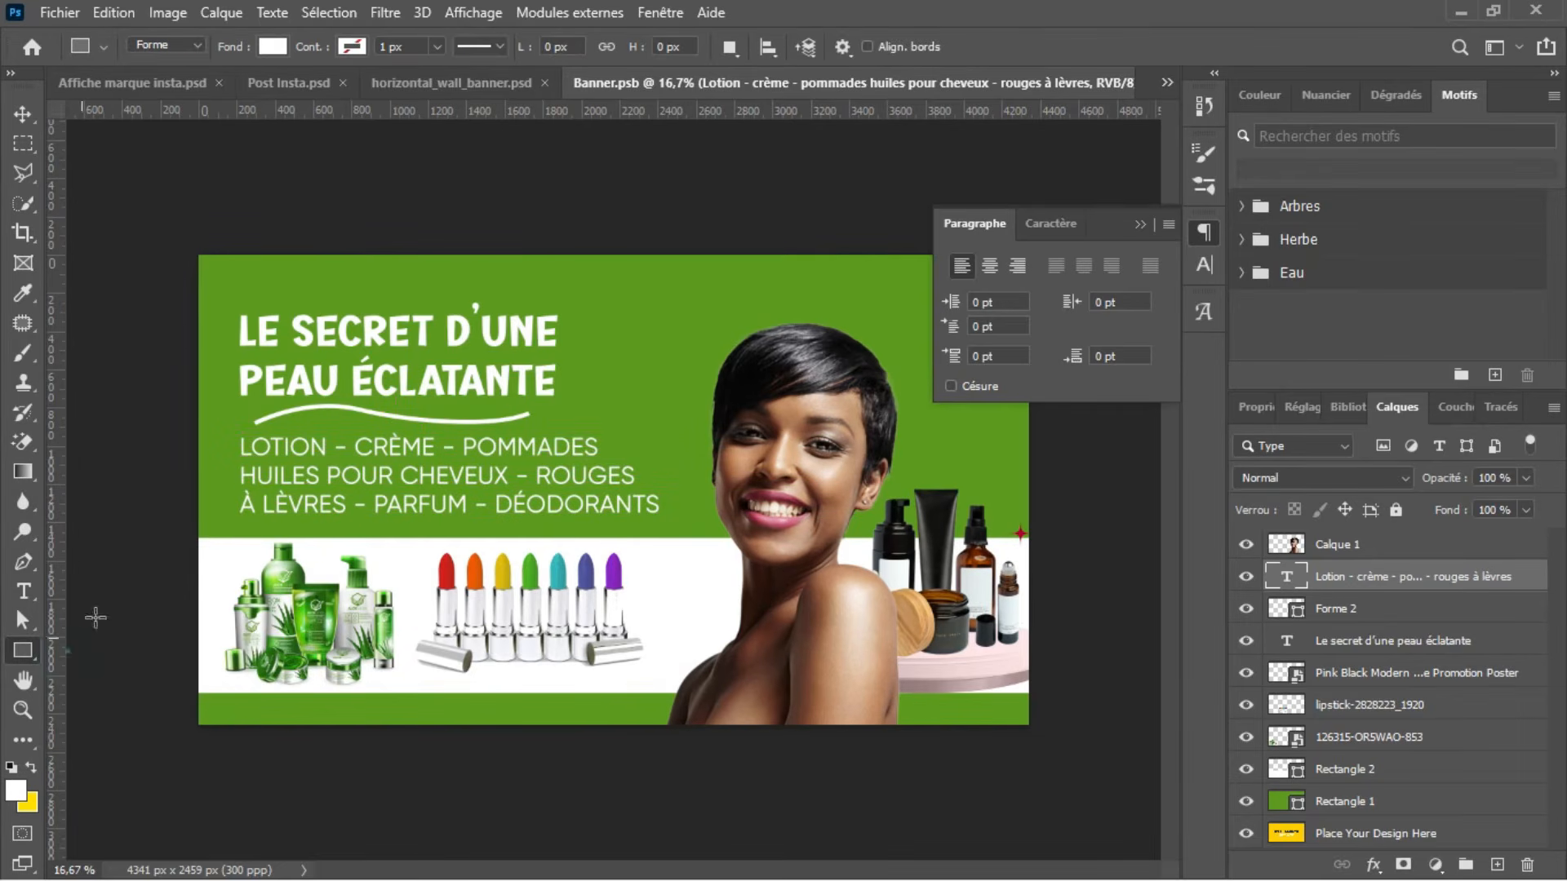
drag(224, 440, 233, 512)
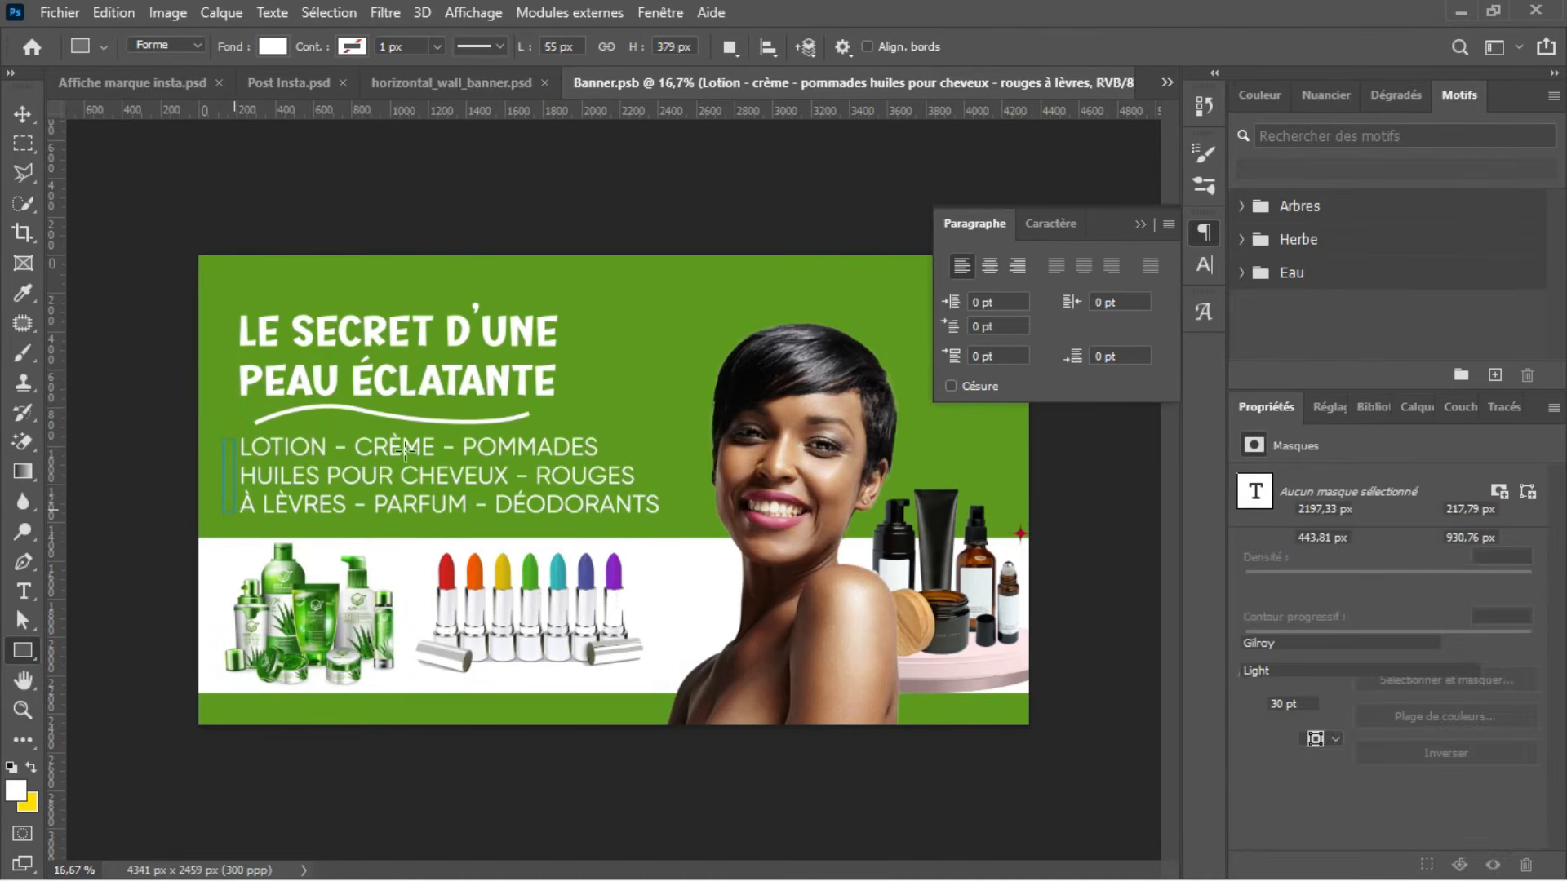
key(Return)
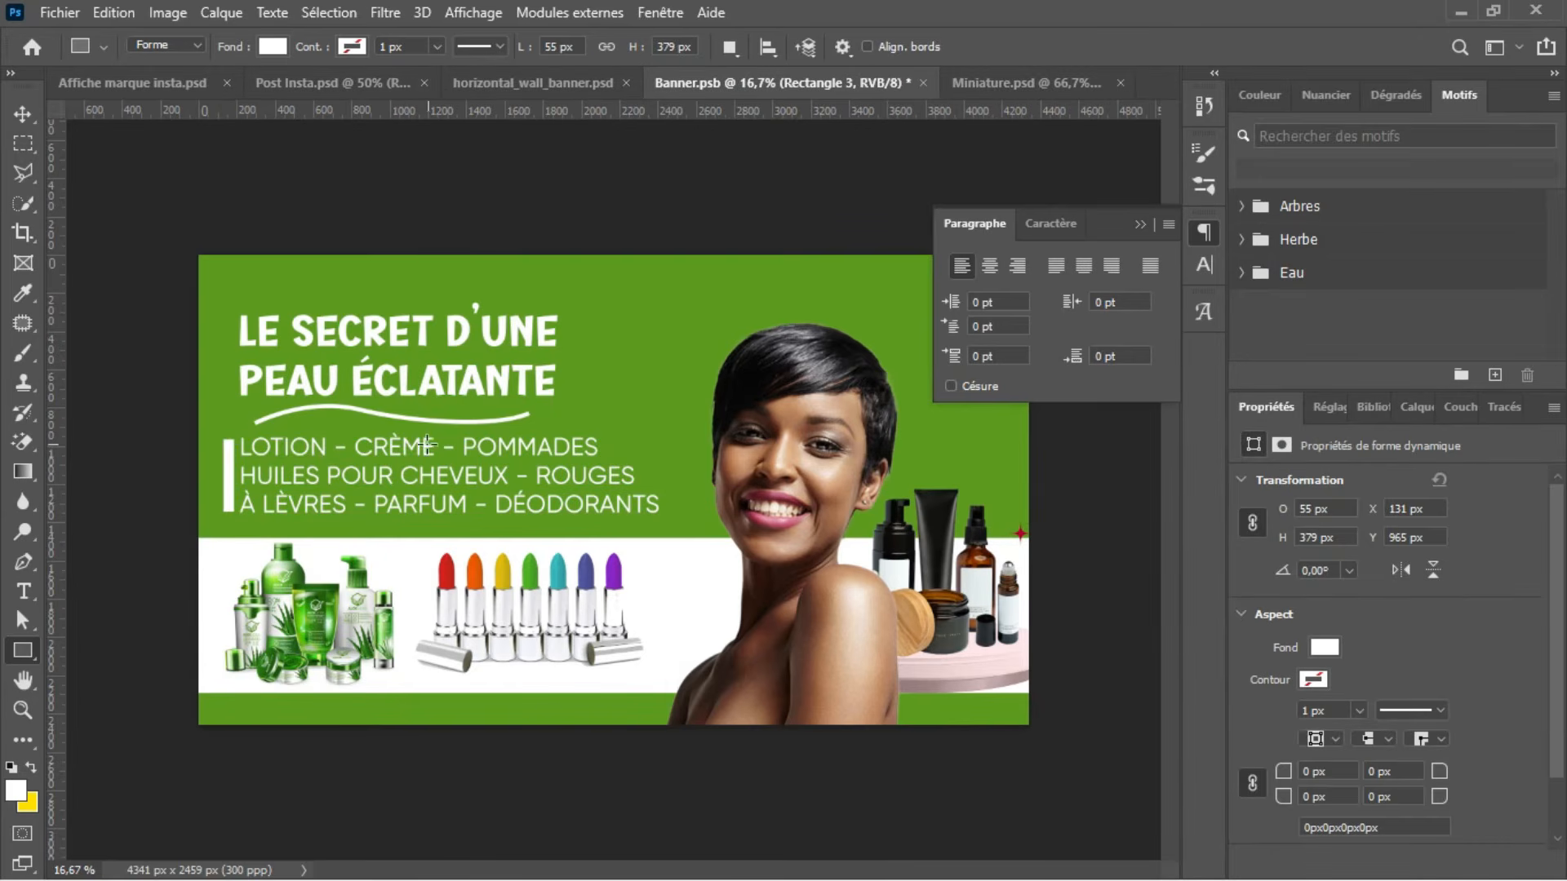
key(v)
key(Up)
key(Up)
key(Up)
key(Up)
key(Up)
key(Up)
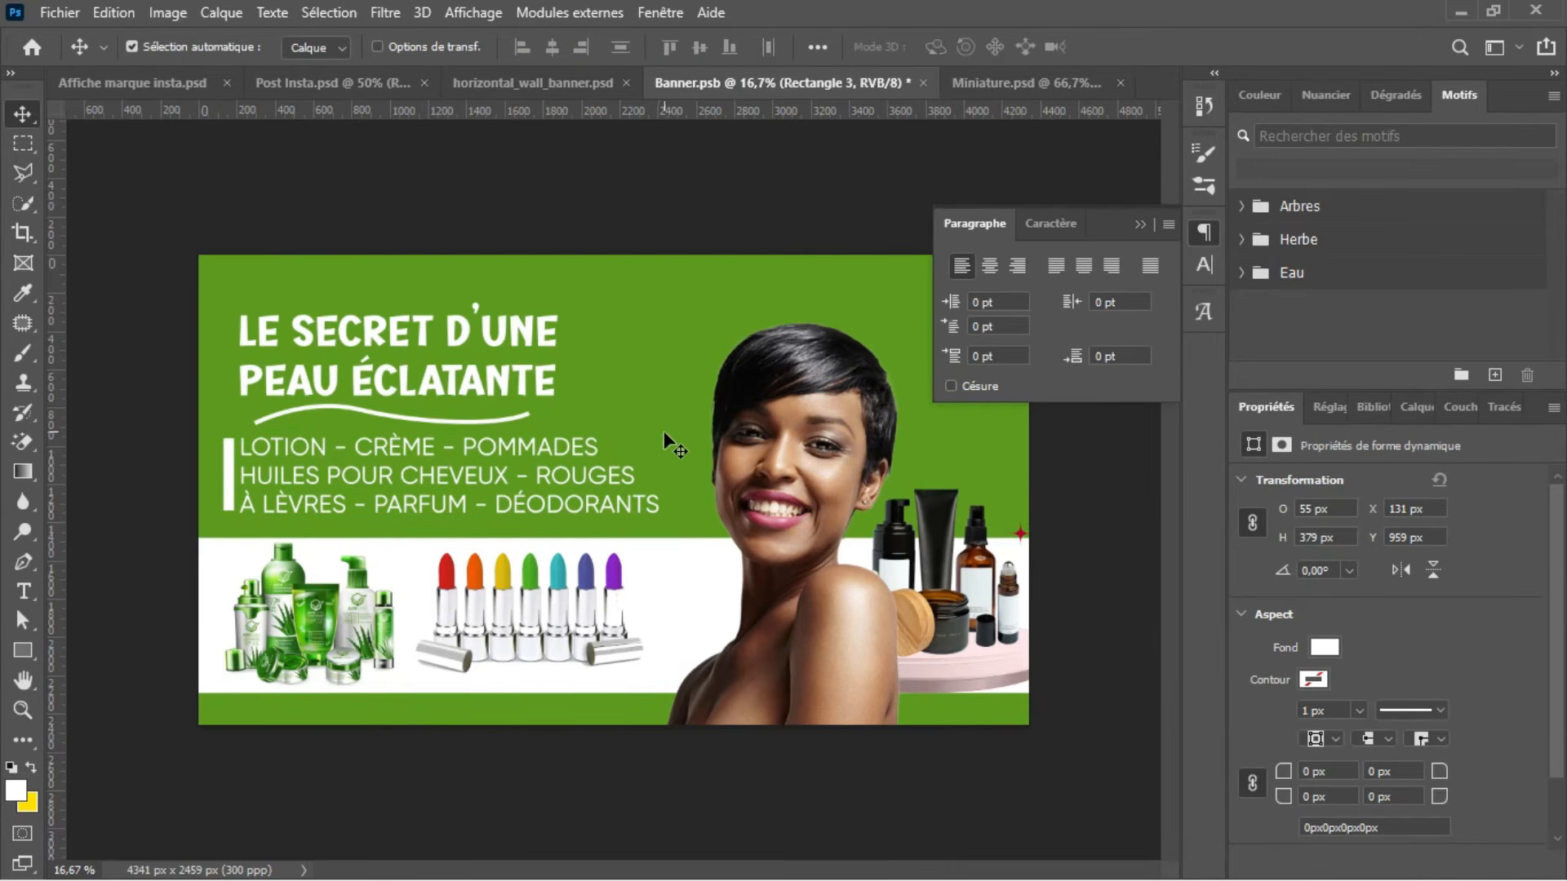
click(1140, 225)
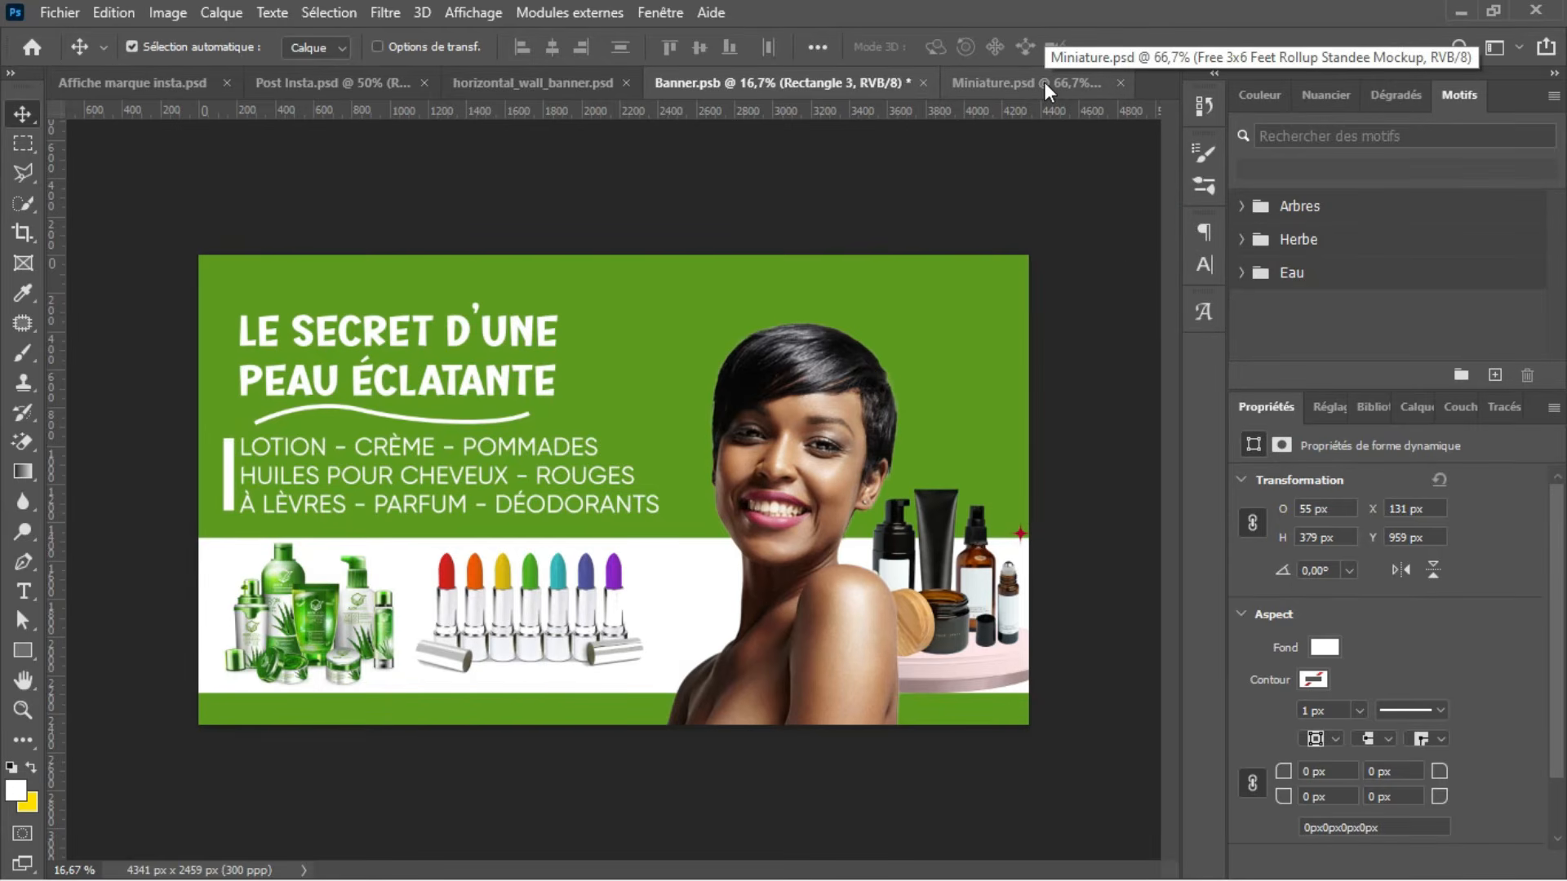
Step: Switch to Illustrator and copy the tall green-capped aloe vera bottle from 126315-ORSWAO-853.ai
click(1459, 16)
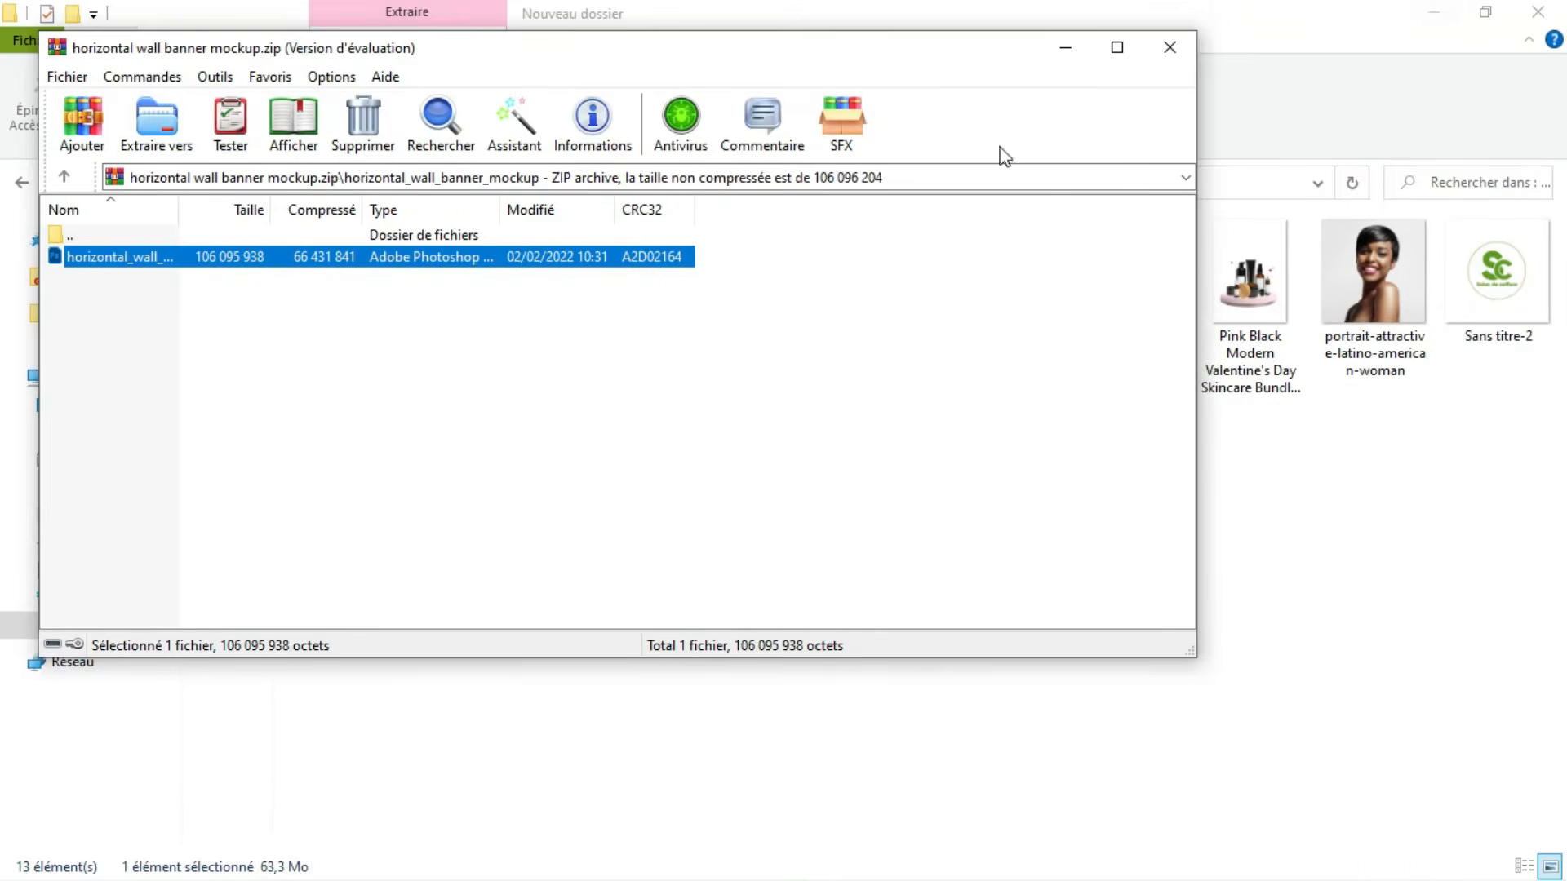
click(1175, 49)
click(1430, 14)
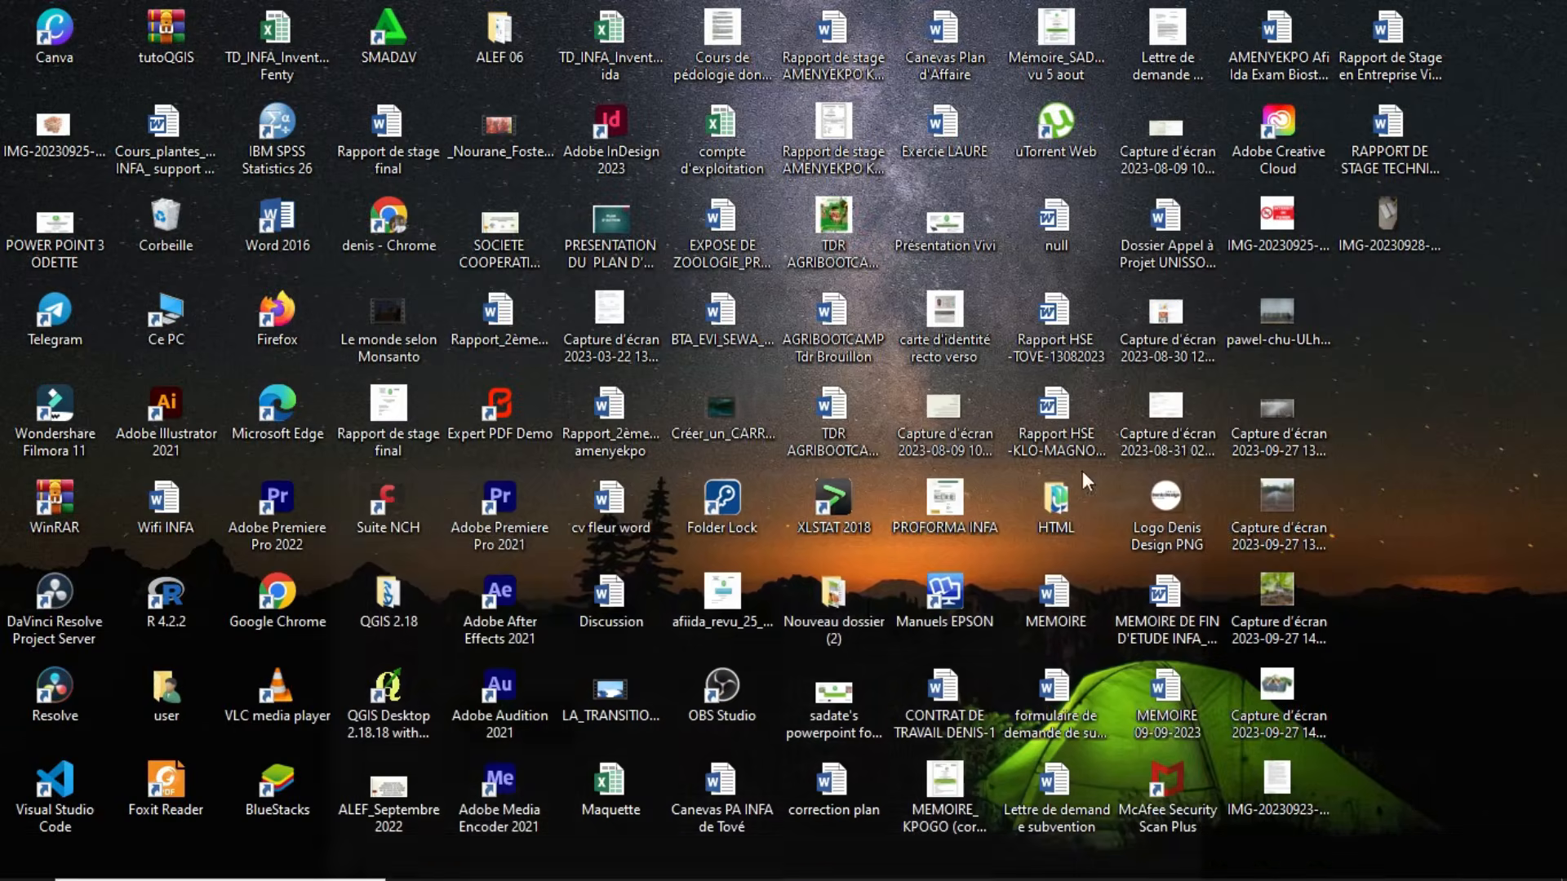
click(1058, 862)
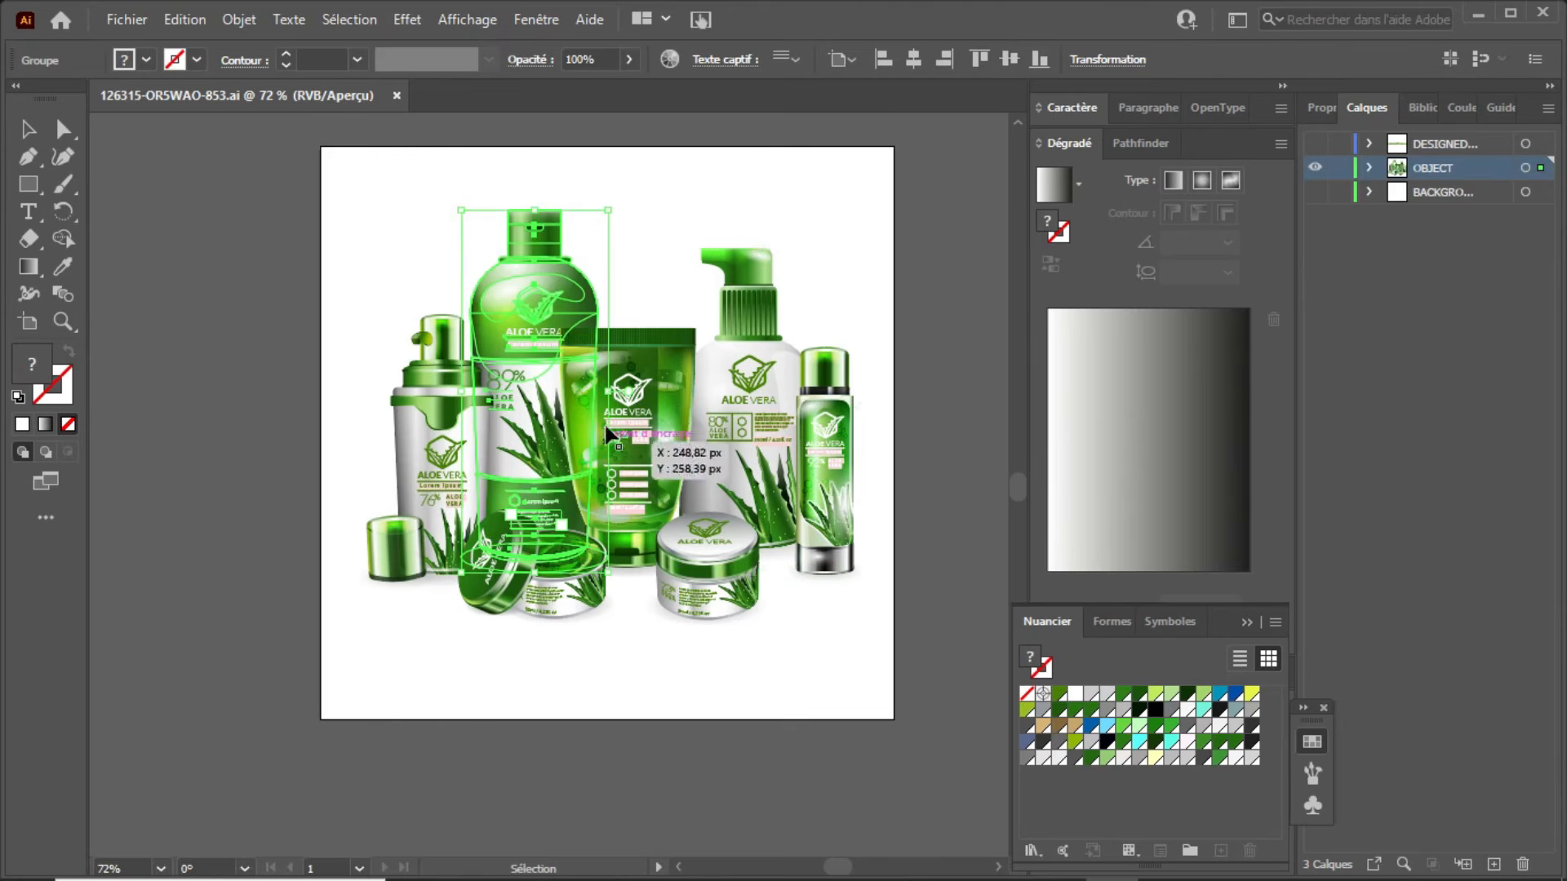
click(641, 381)
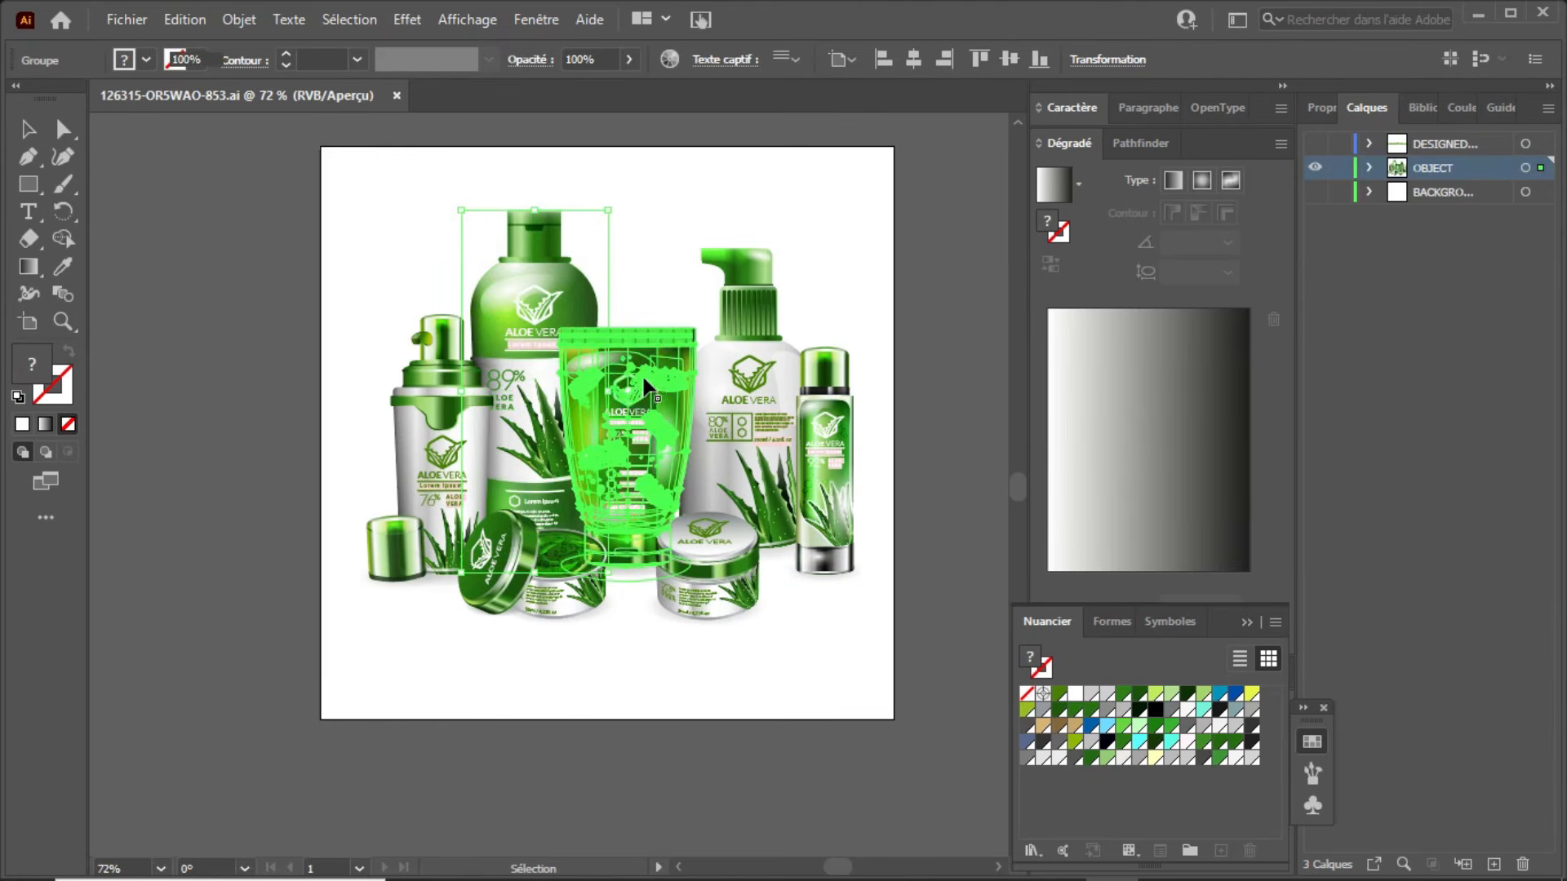
click(749, 309)
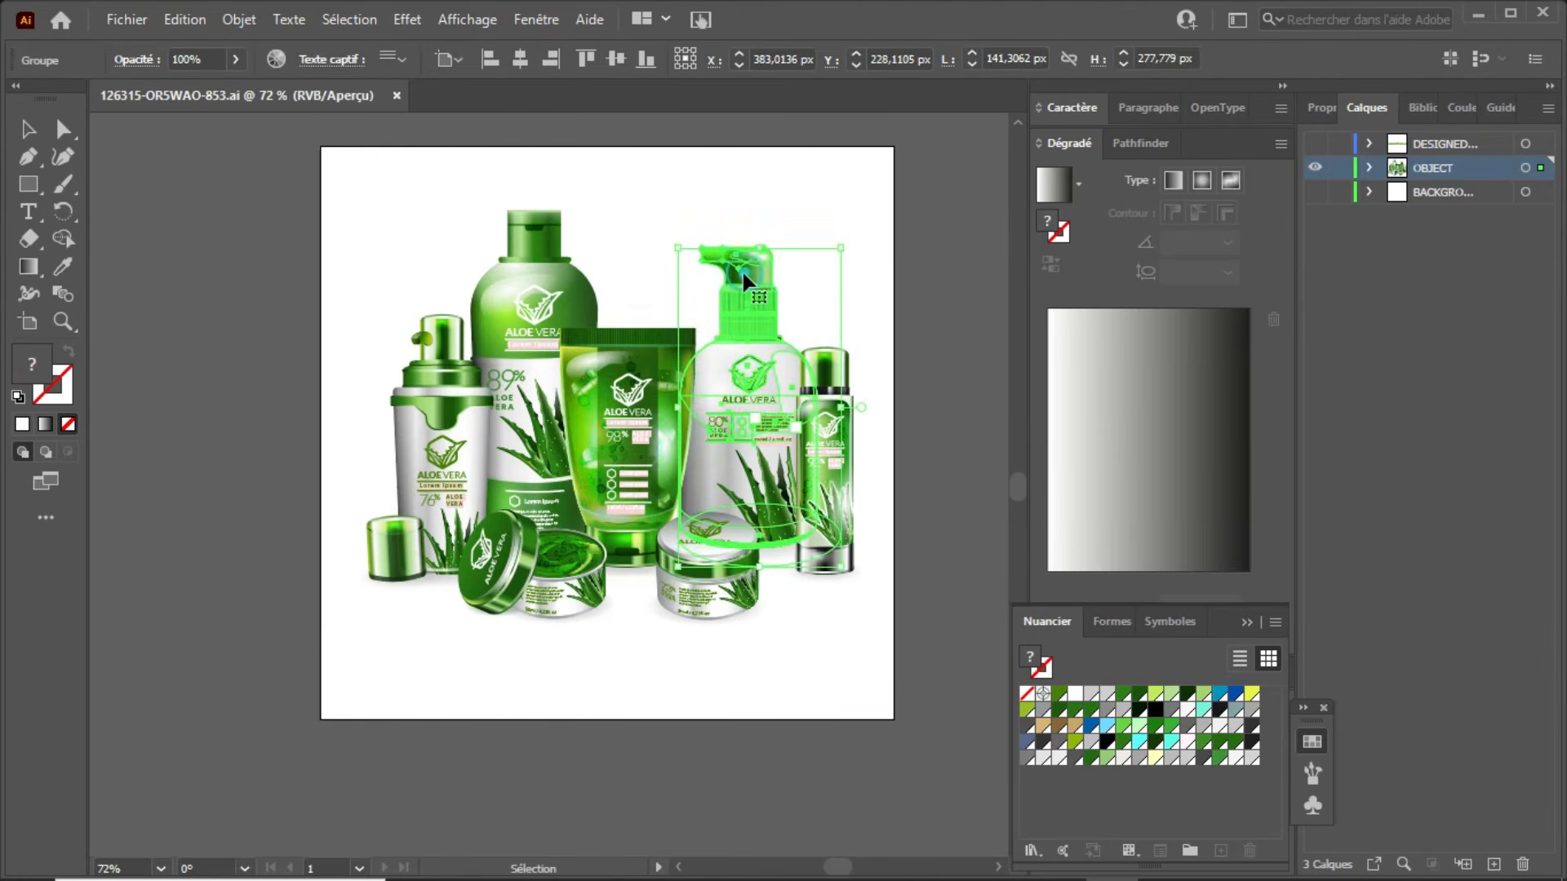
click(539, 286)
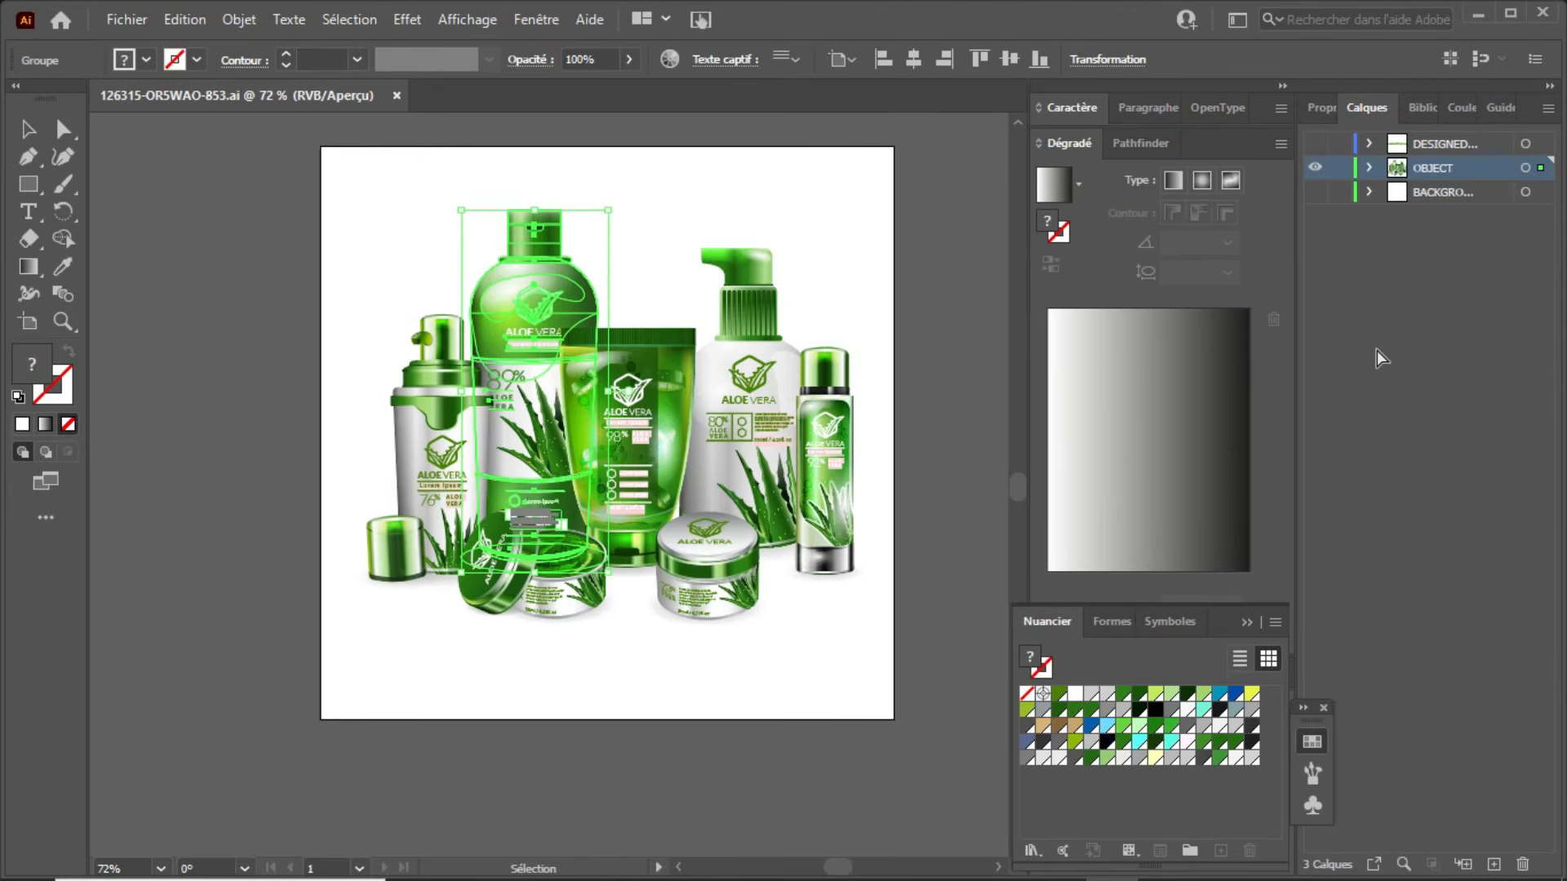
Step: Switch to Photoshop, paste the copied bottle into Banner.psb as pixels, scale it to about 59% and place it between the lipsticks and the woman
key(super+d)
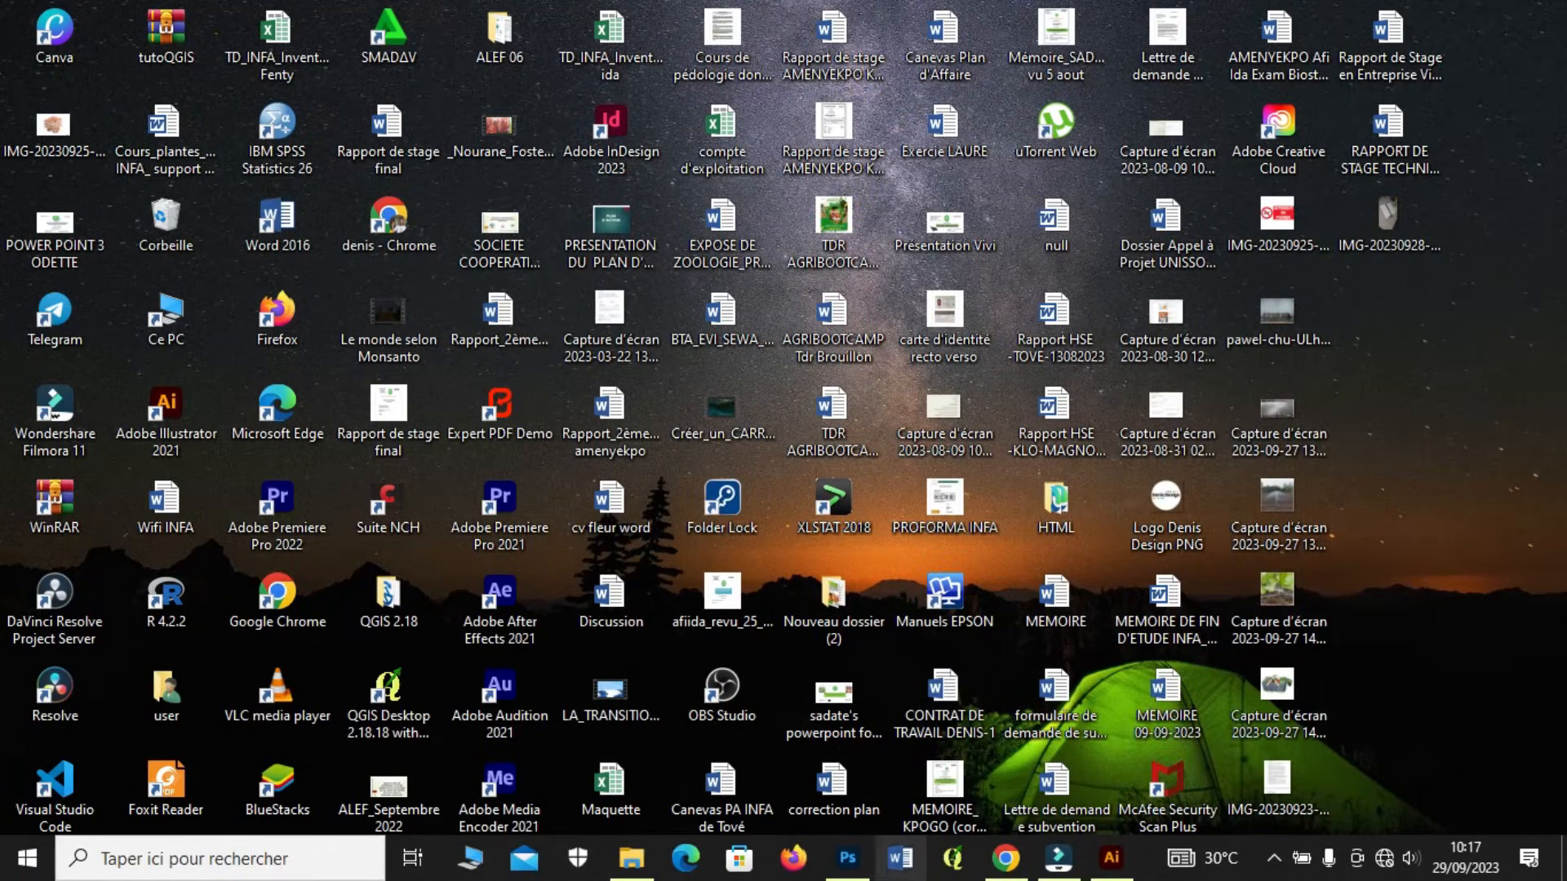
click(848, 858)
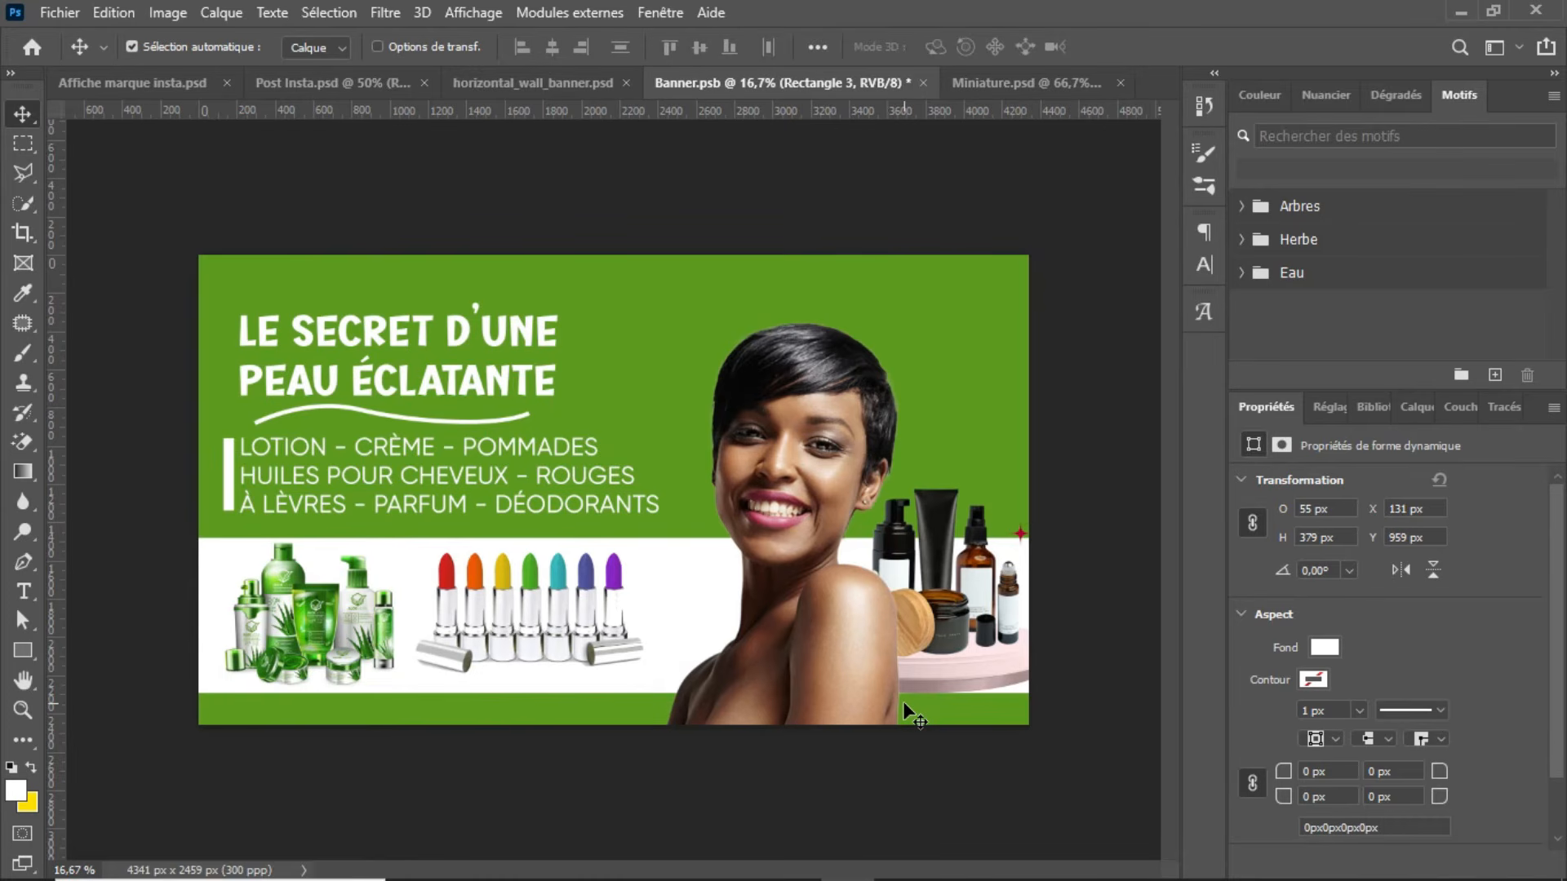
key(ctrl+v)
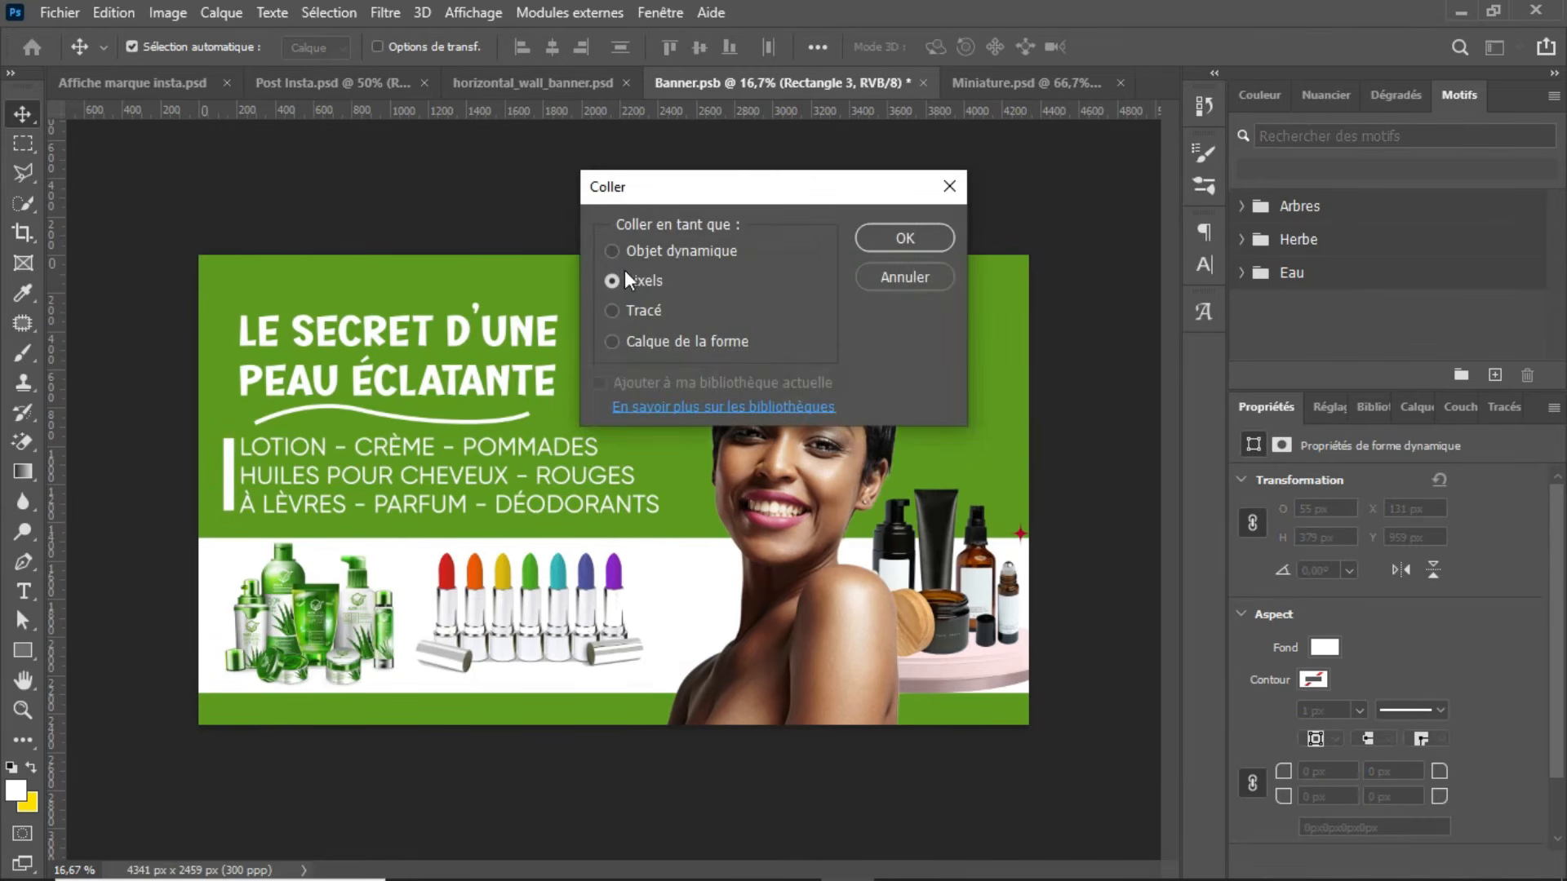
click(900, 239)
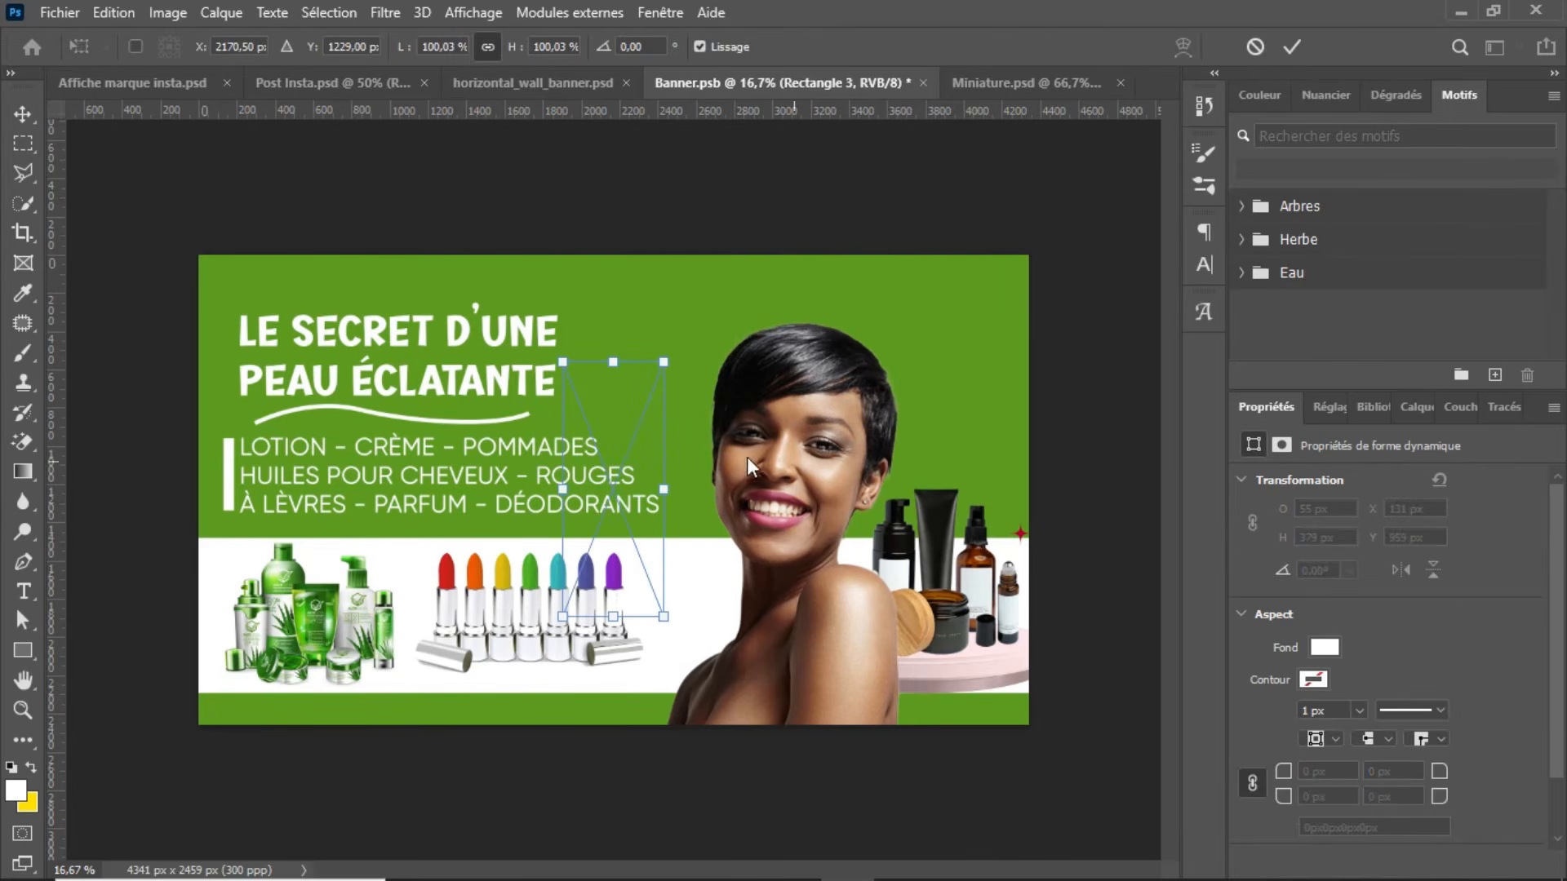
drag(628, 482, 976, 347)
drag(1012, 228, 700, 578)
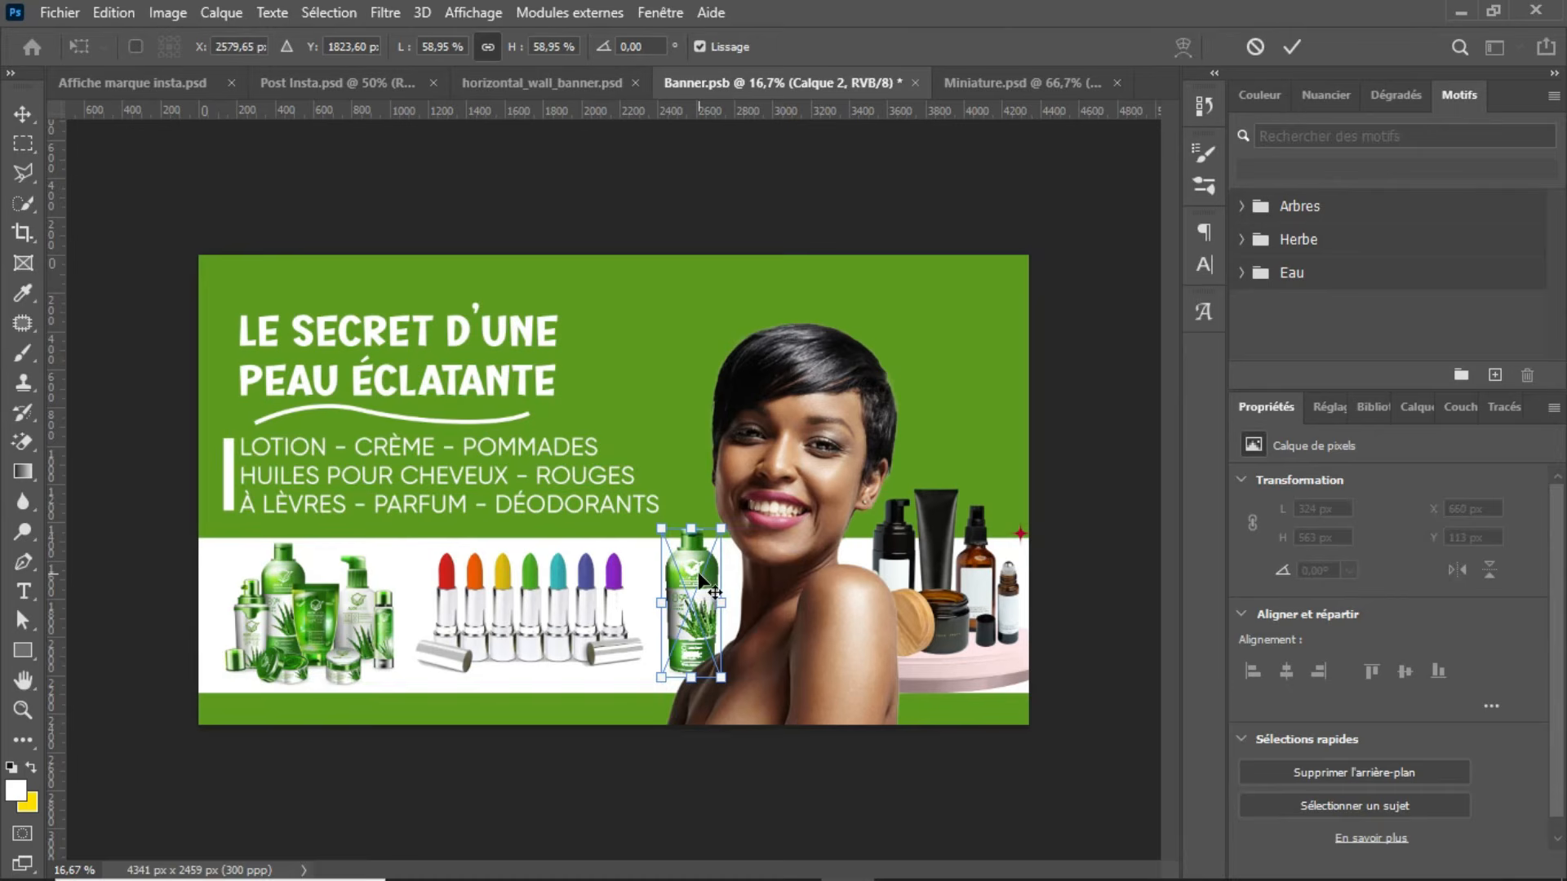
key(Return)
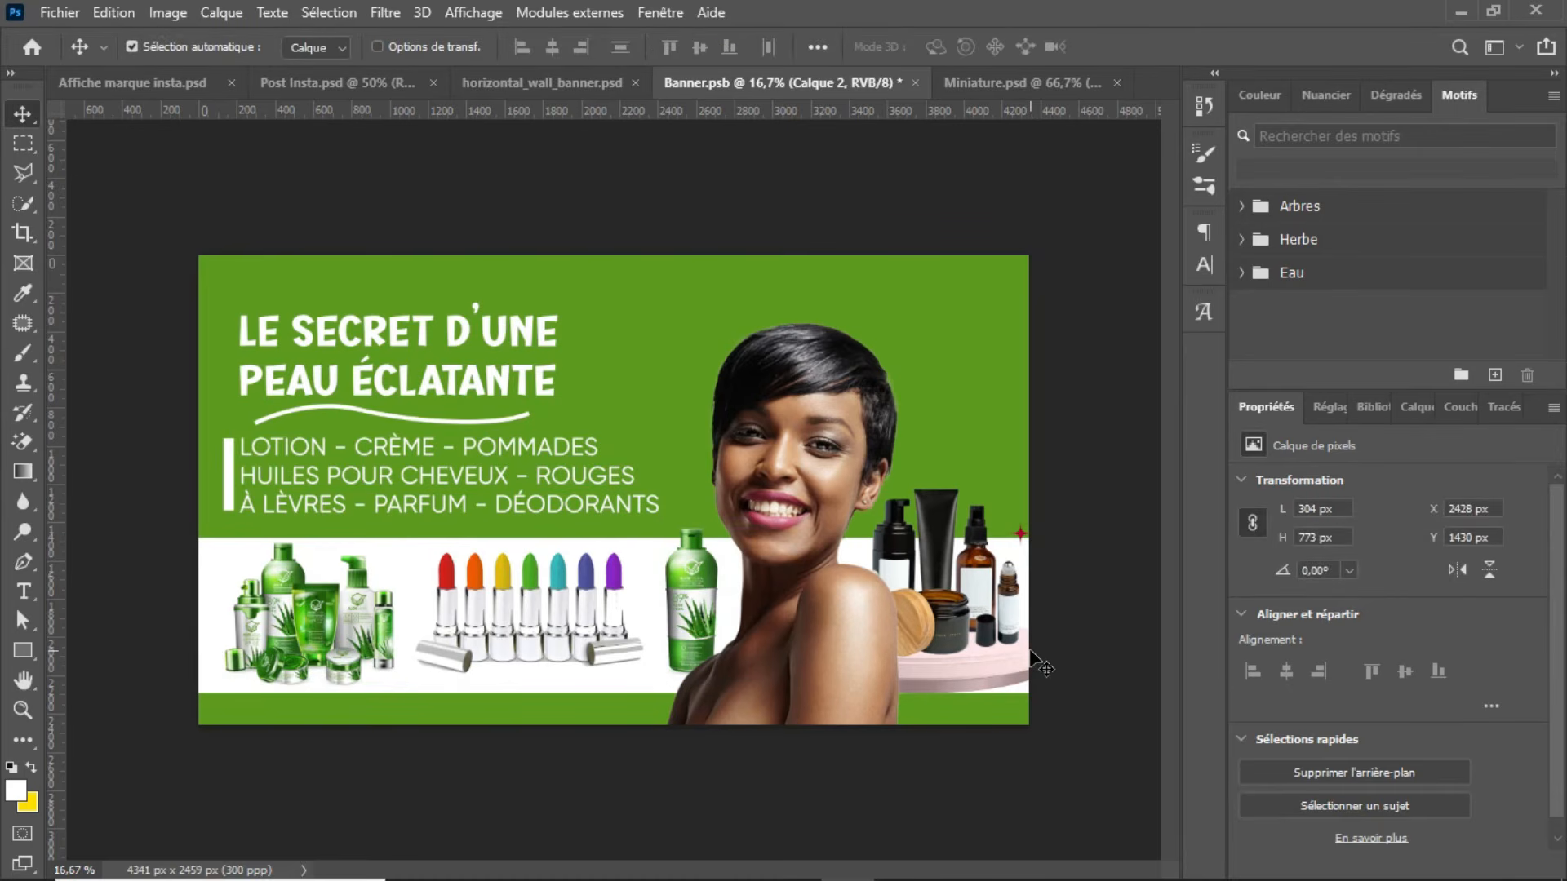
Step: Move the bottle to the banner's upper-right corner, save Banner.psb and check the updated design in horizontal_wall_banner.psd
mouse_move(690, 599)
mouse_down()
mouse_move(889, 461)
mouse_move(951, 341)
mouse_move(971, 351)
mouse_up()
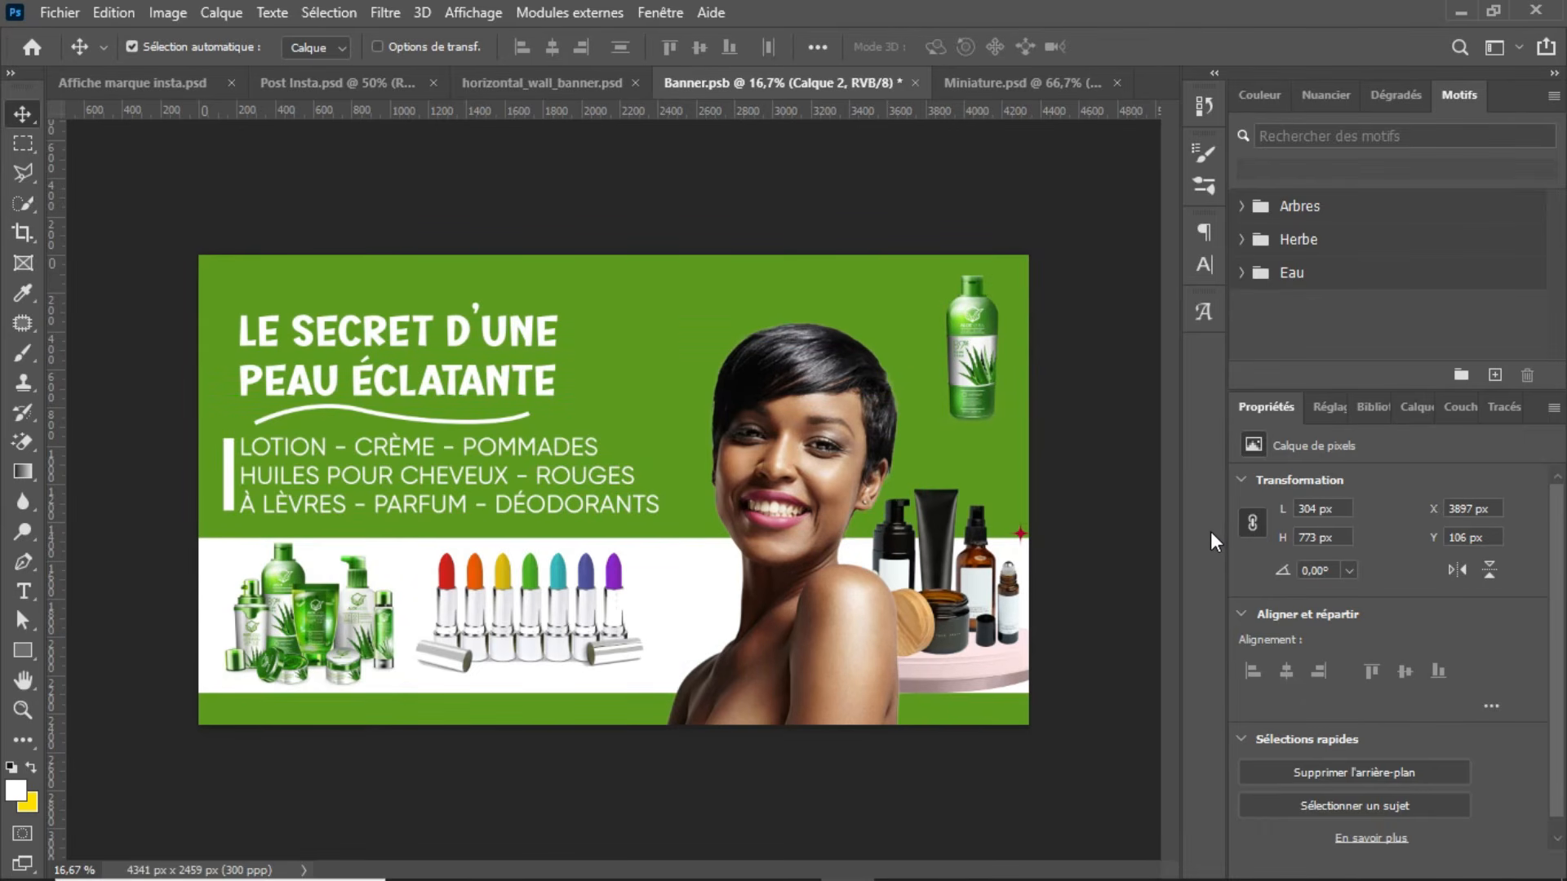
key(ctrl+s)
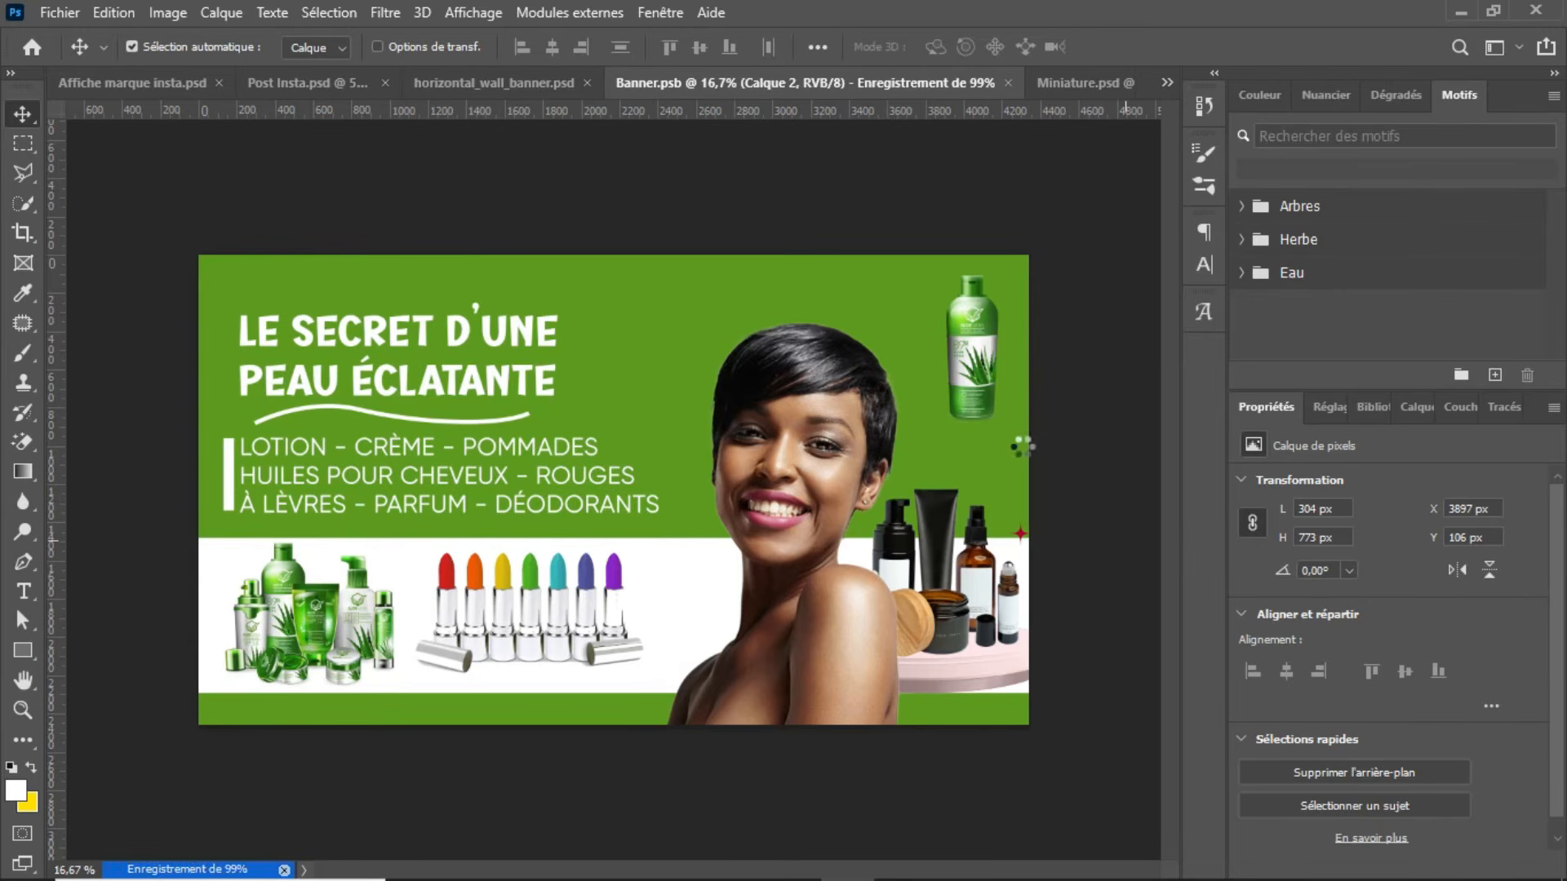
click(579, 83)
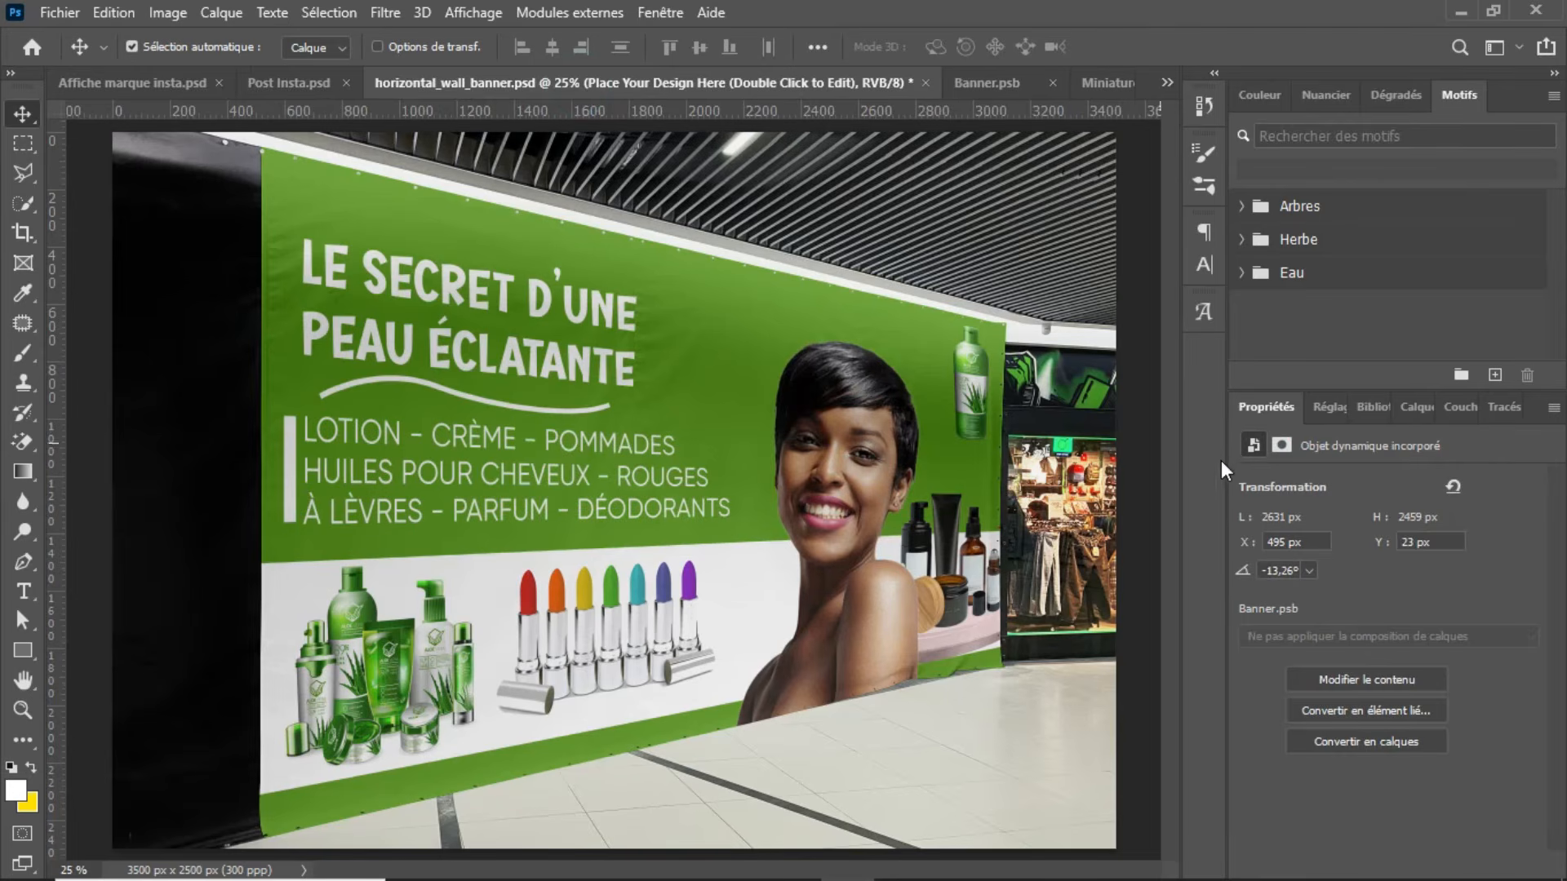
Step: Hide the bottle layer Calque 2 in Banner.psb, save it and view the updated mockup in horizontal_wall_banner.psd
click(955, 85)
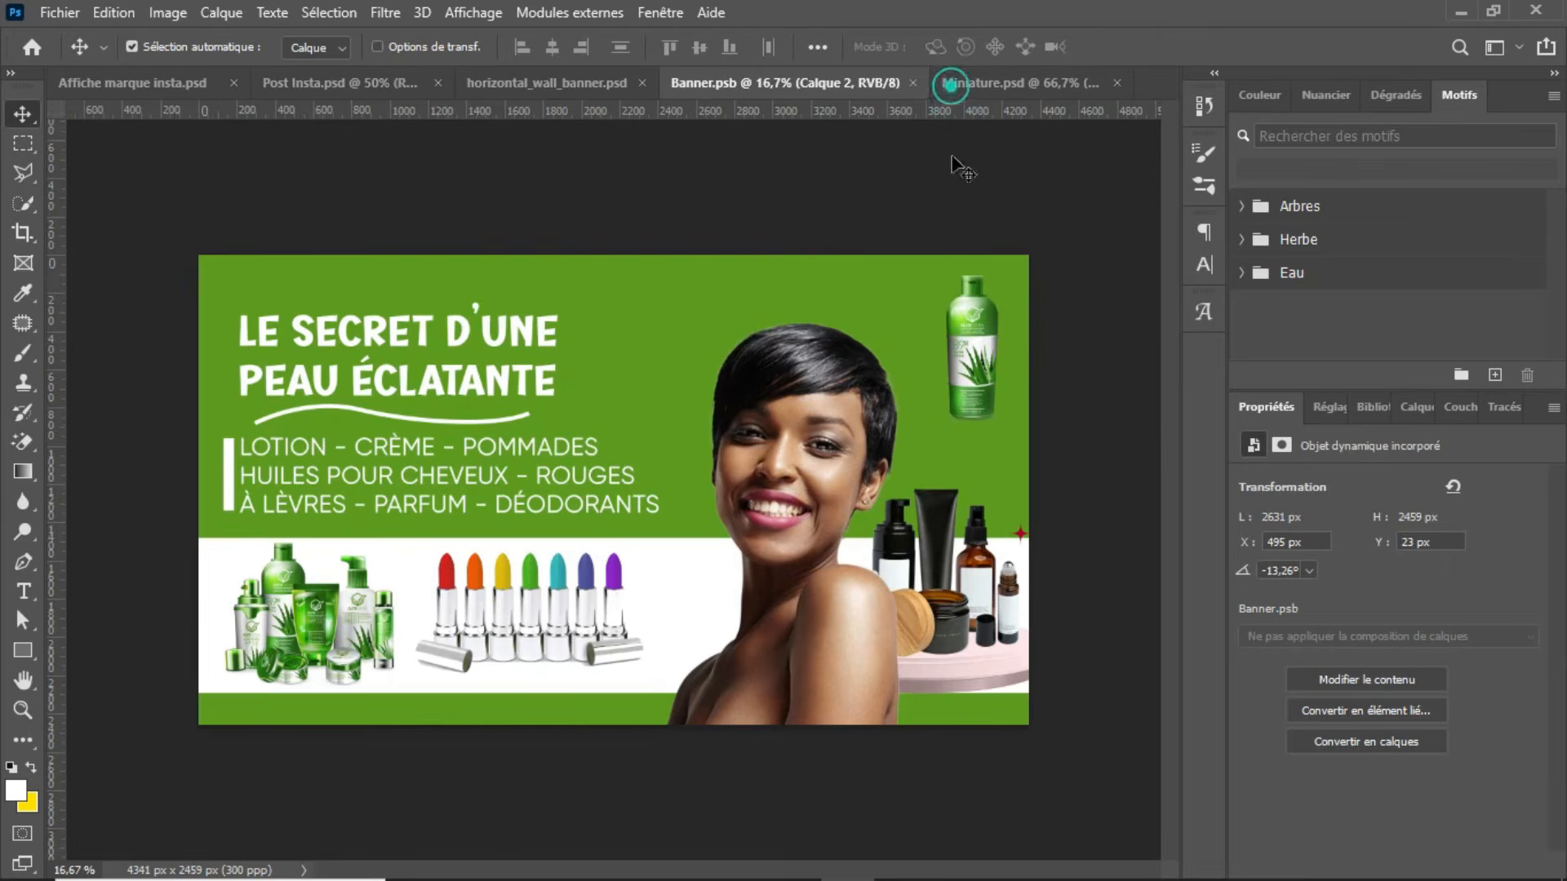
click(1419, 401)
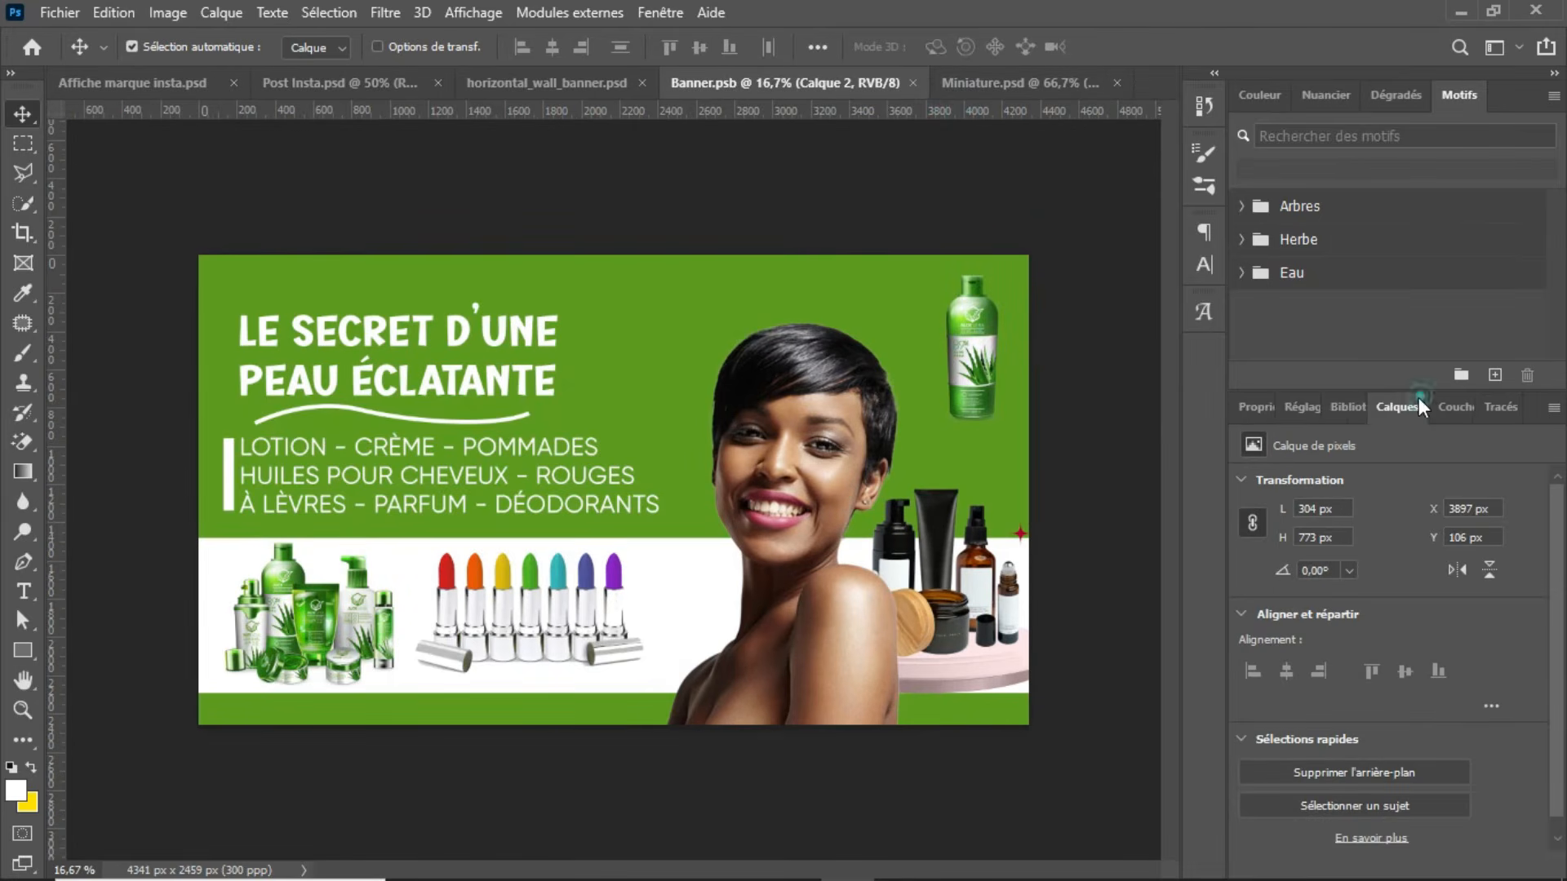
click(1246, 576)
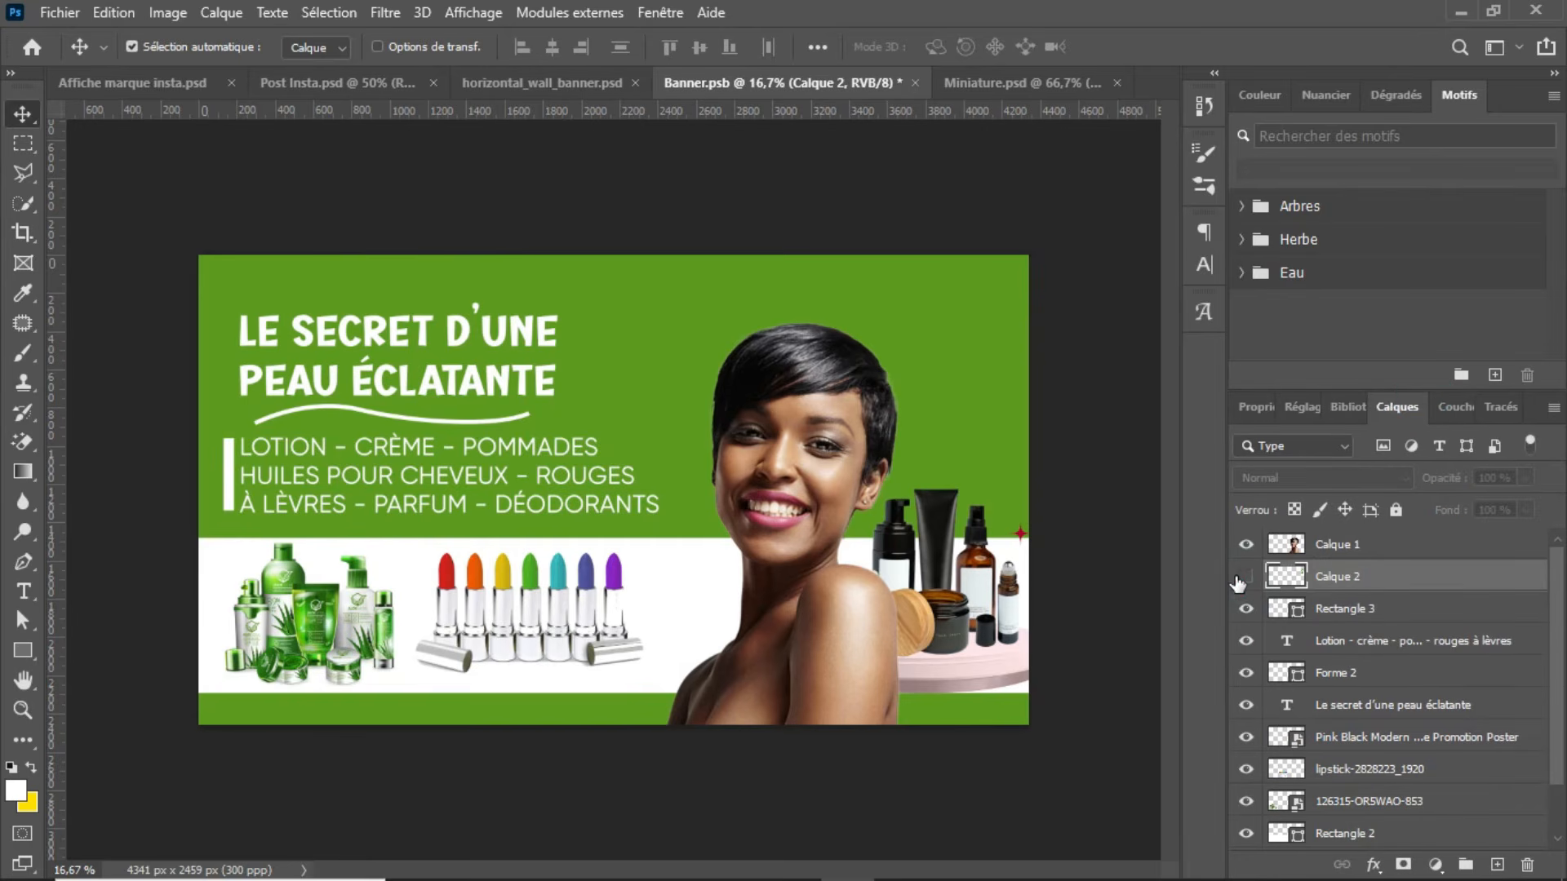
key(ctrl+s)
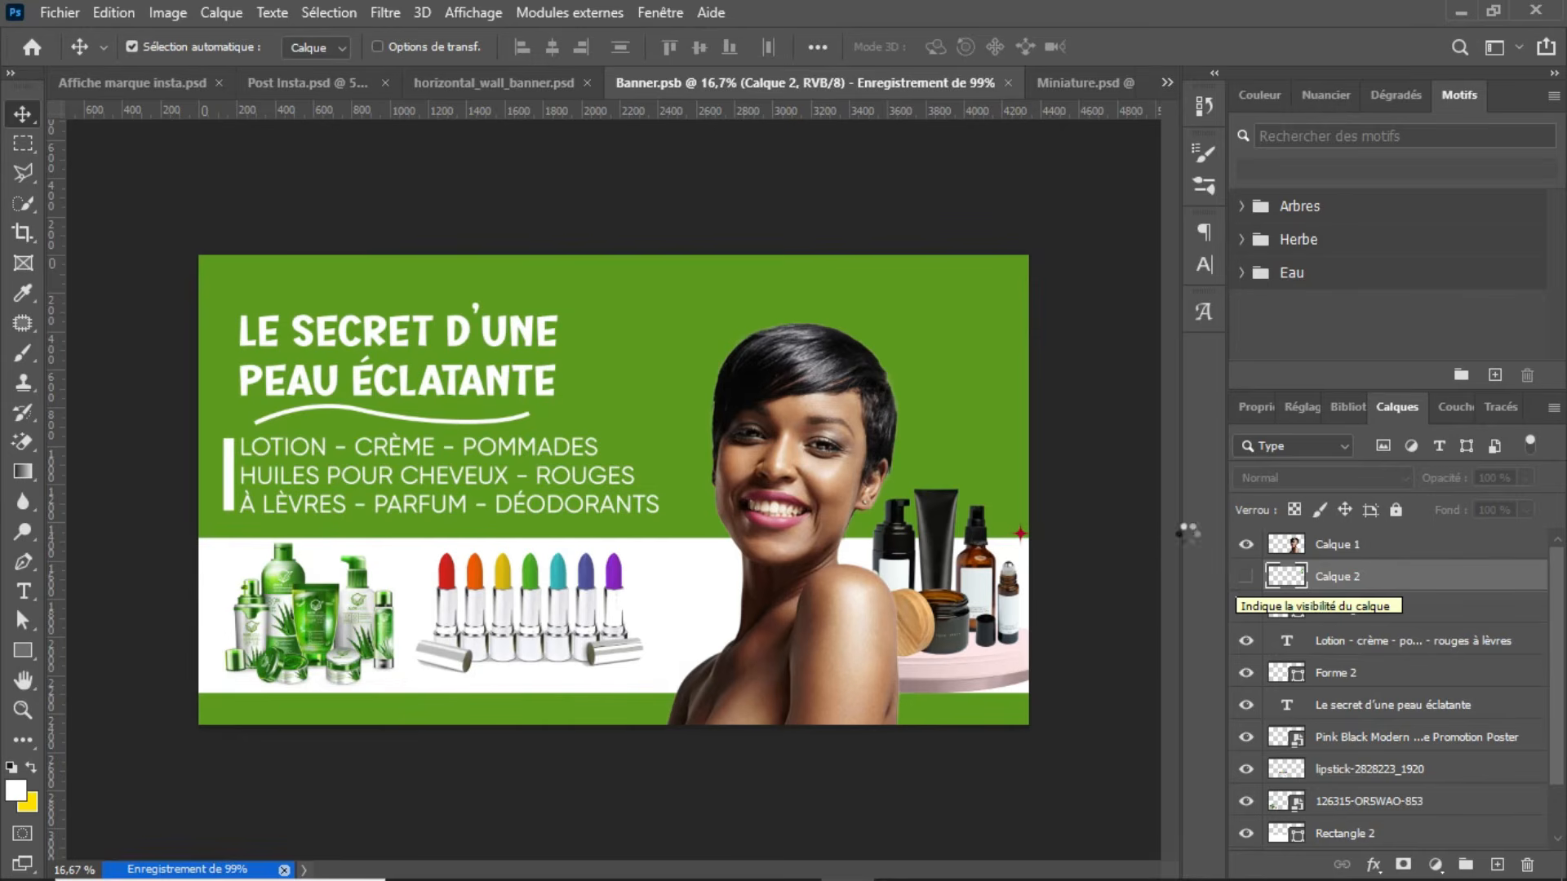
click(580, 85)
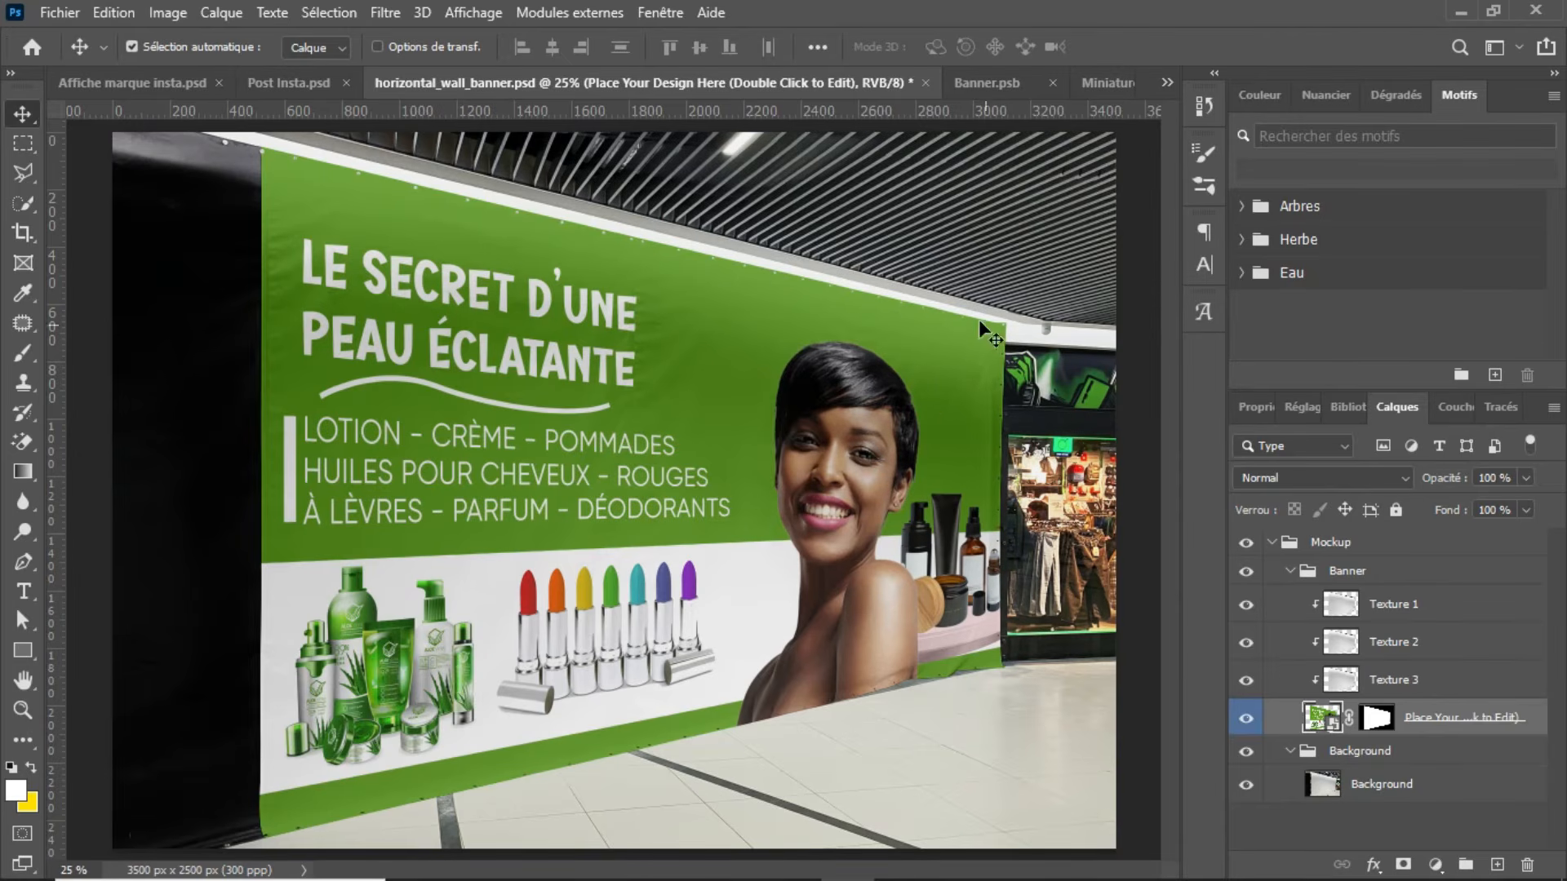
Step: Open the PSB file from the mockup folder inside the archive Free 3x6 Feet Rollup Standee Mockup.7z, dismissing the WinRAR licence notice
click(1083, 82)
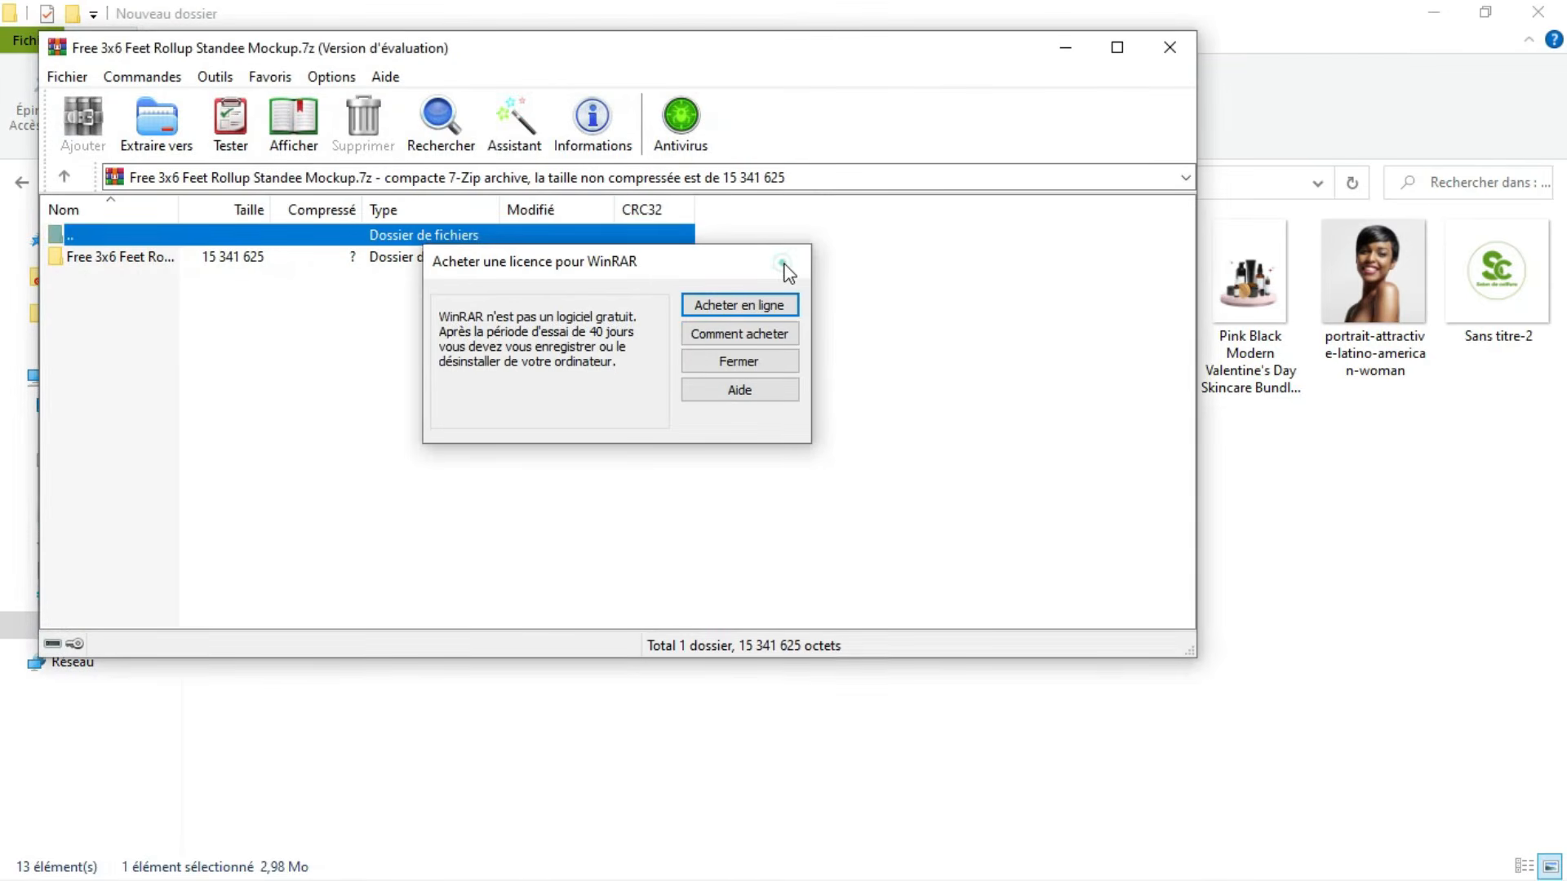
click(783, 263)
click(527, 256)
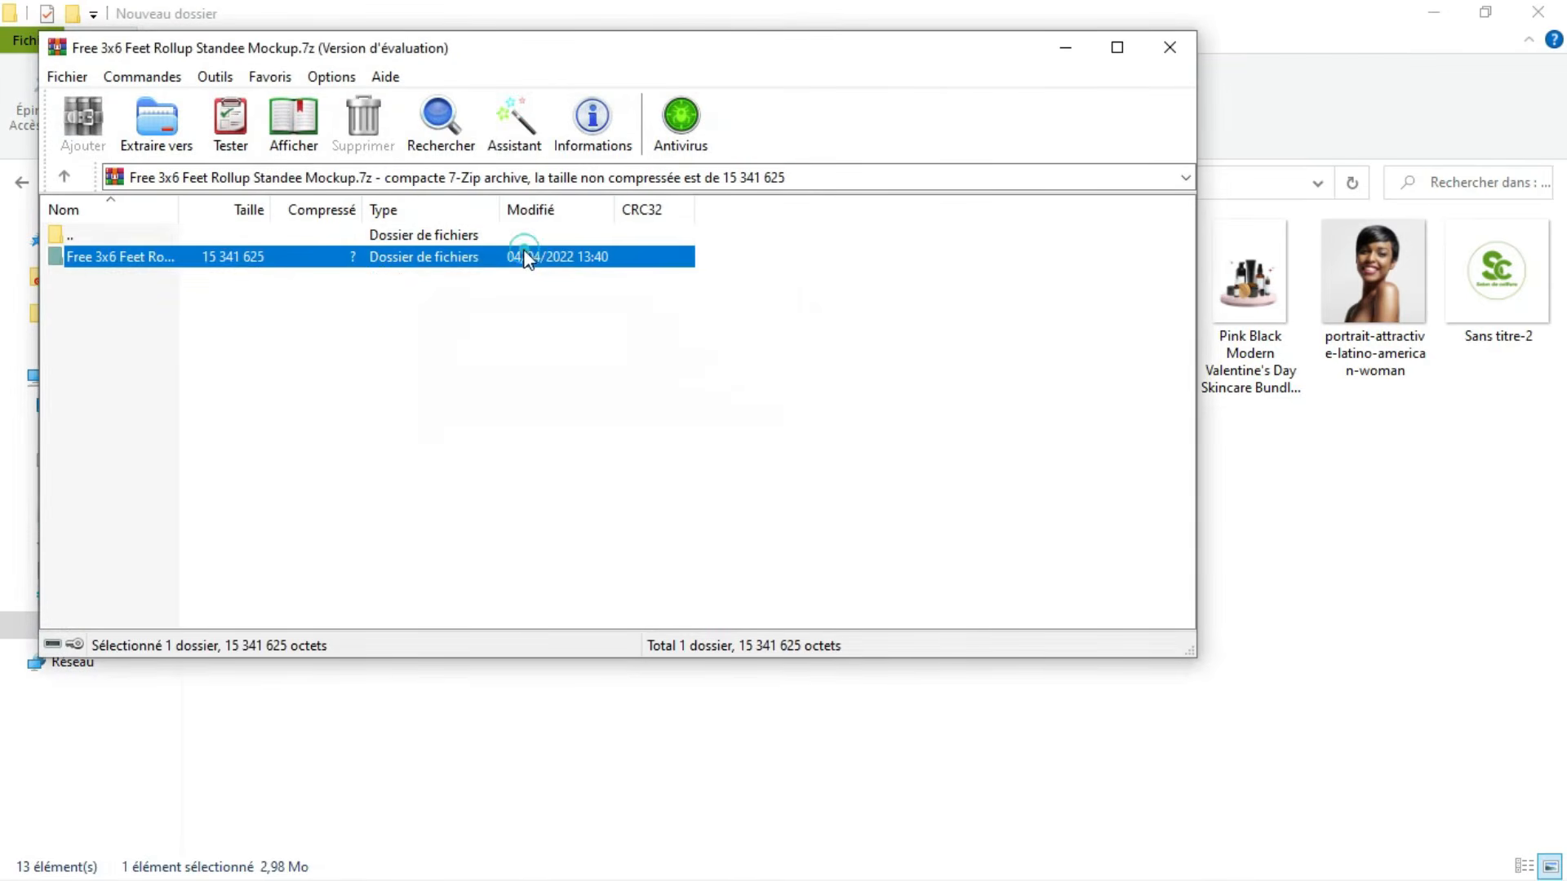
double_click(246, 253)
double_click(165, 279)
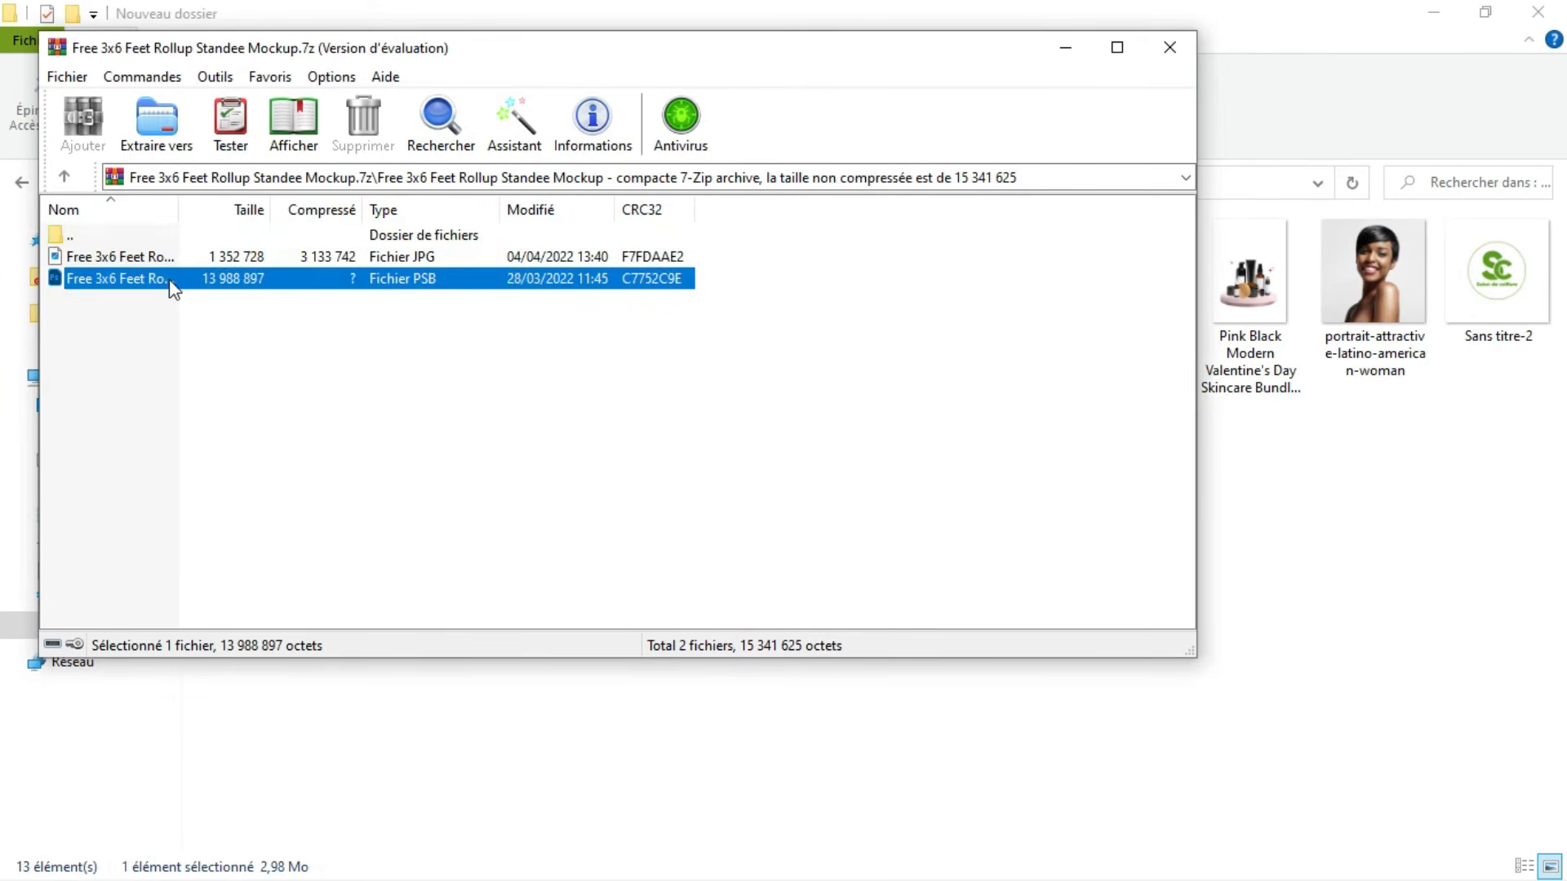
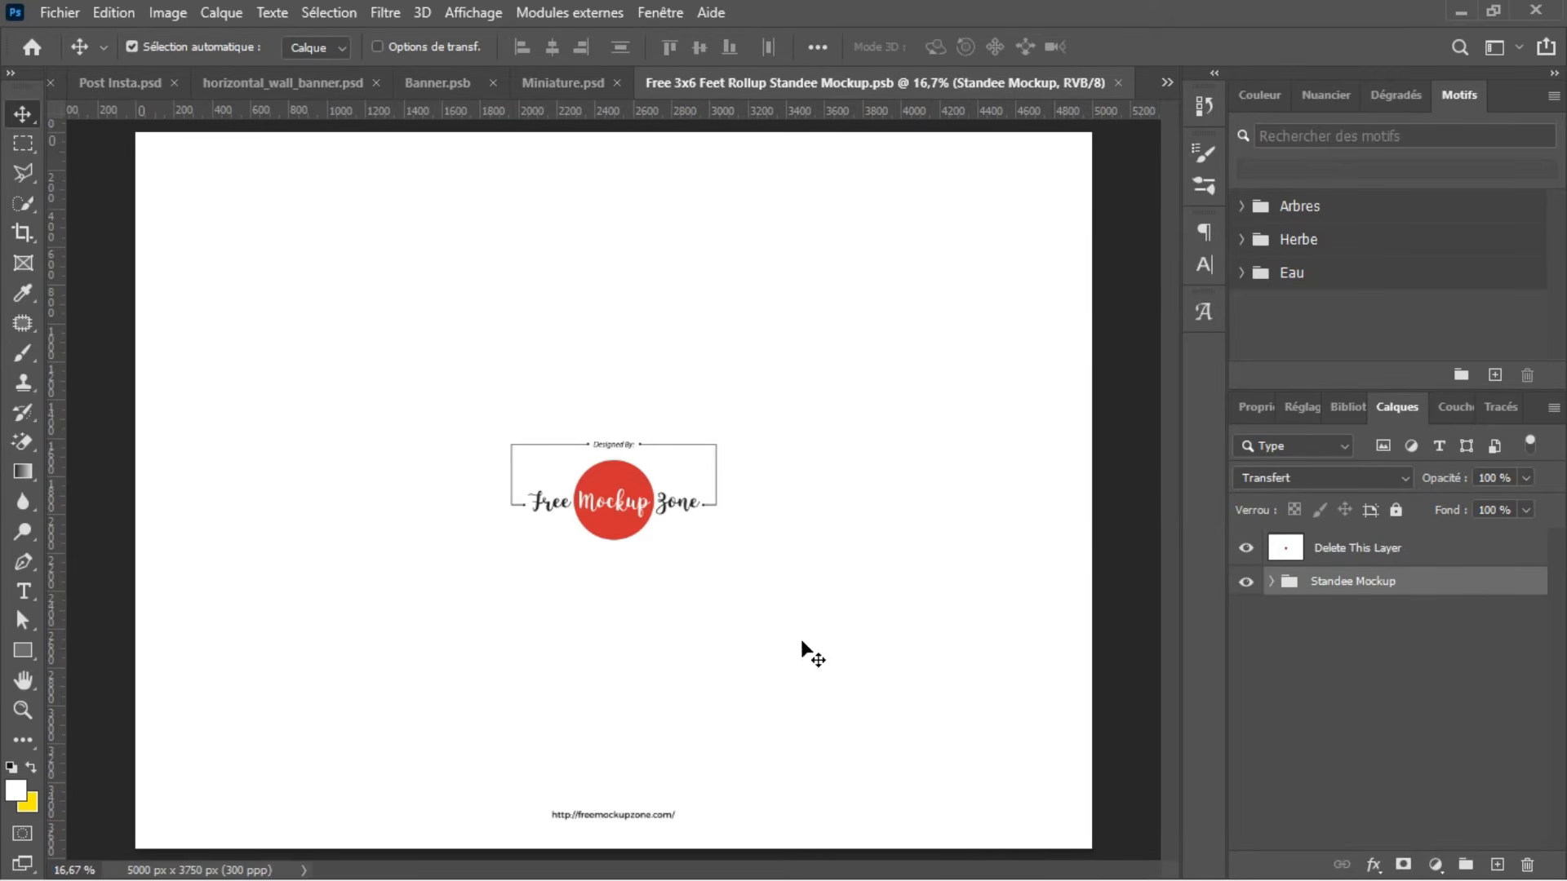
Step: Hide the Delete This Layer cover in the standee mockup, check the Standee Mockup group's visibility and expand the group
click(1244, 552)
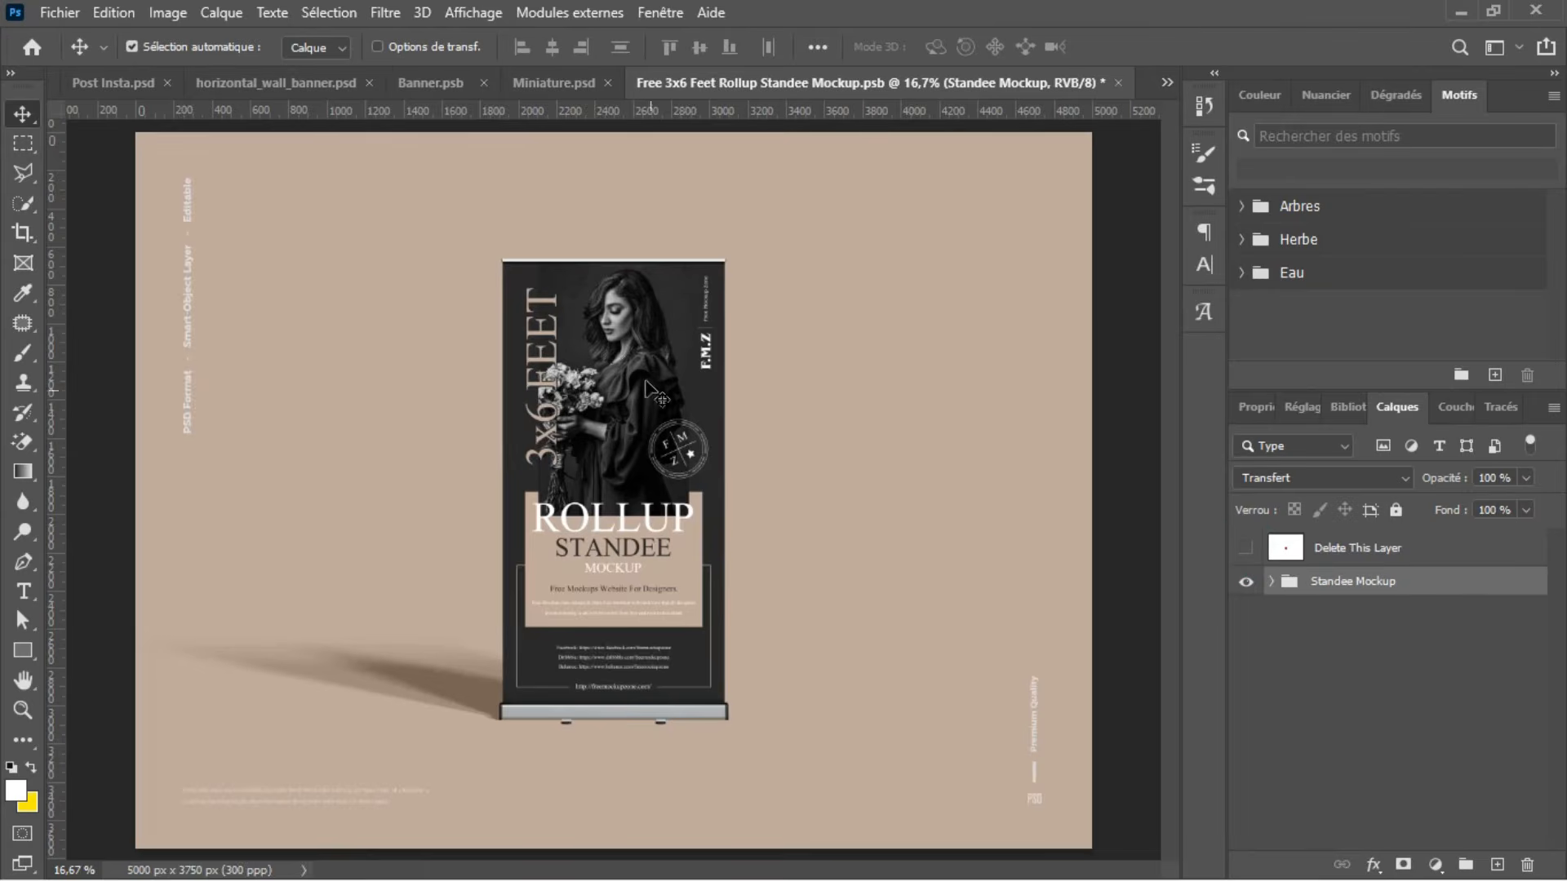
click(1246, 584)
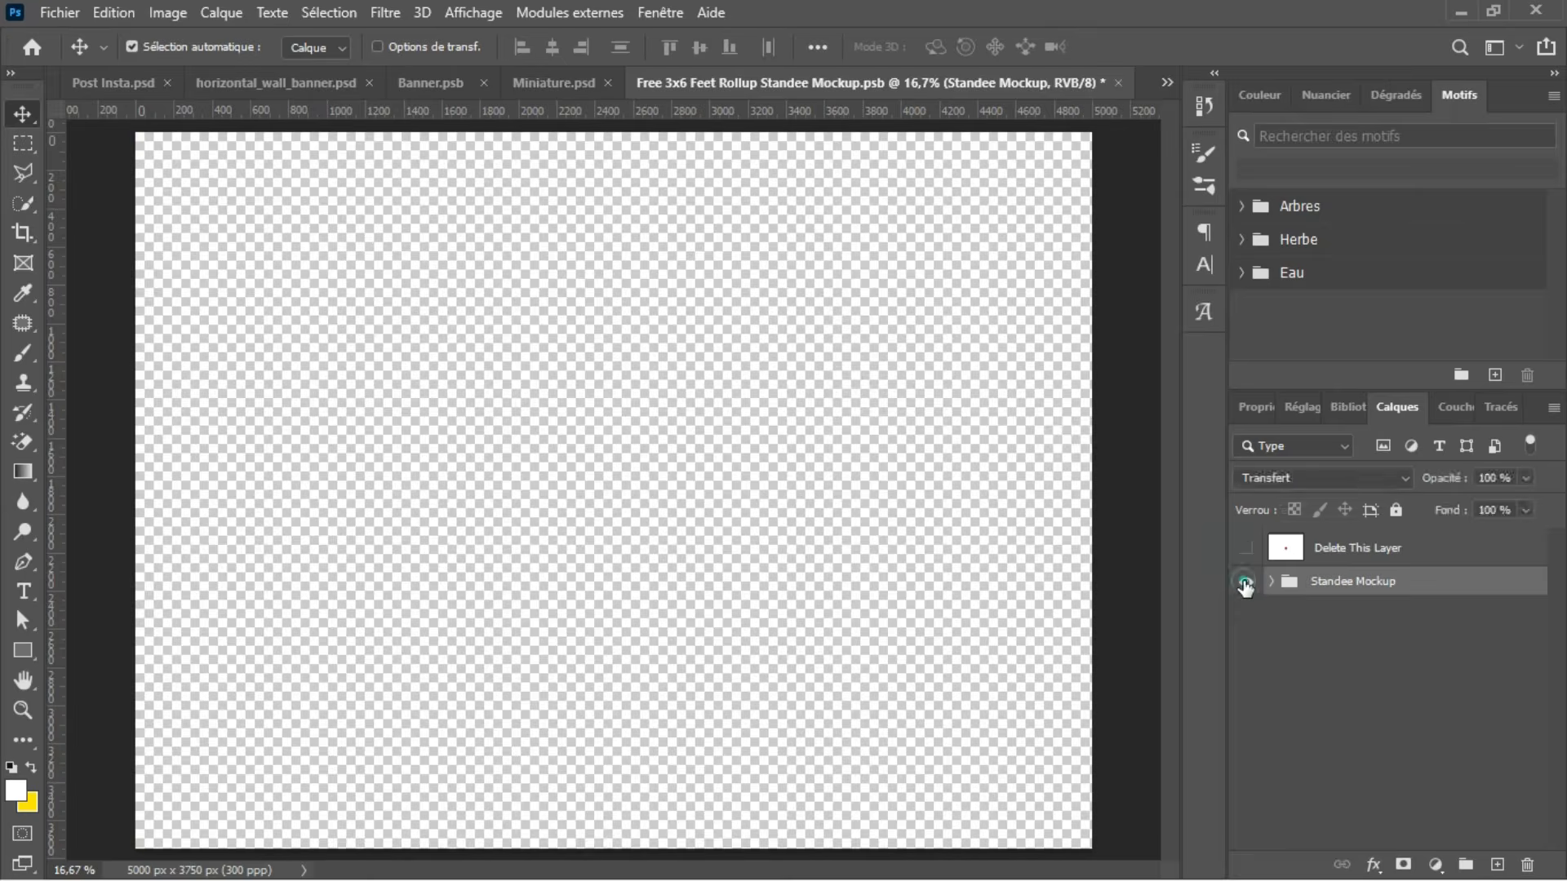
click(1246, 584)
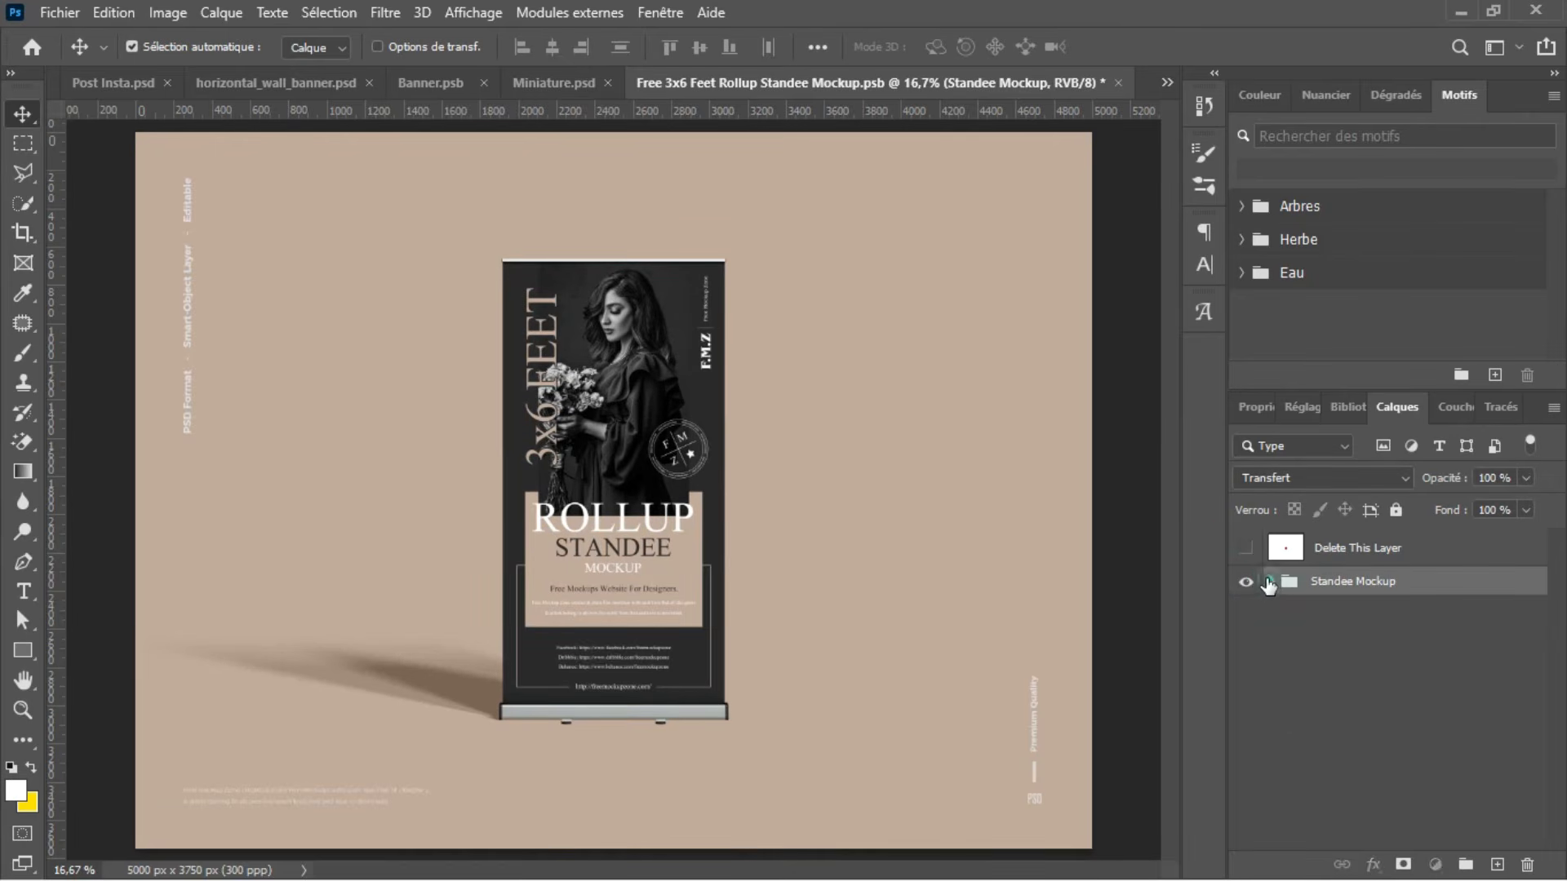
click(1273, 583)
Step: Check what the Place Design Here layer controls by toggling its visibility, and open its smart object contents for editing
click(1246, 646)
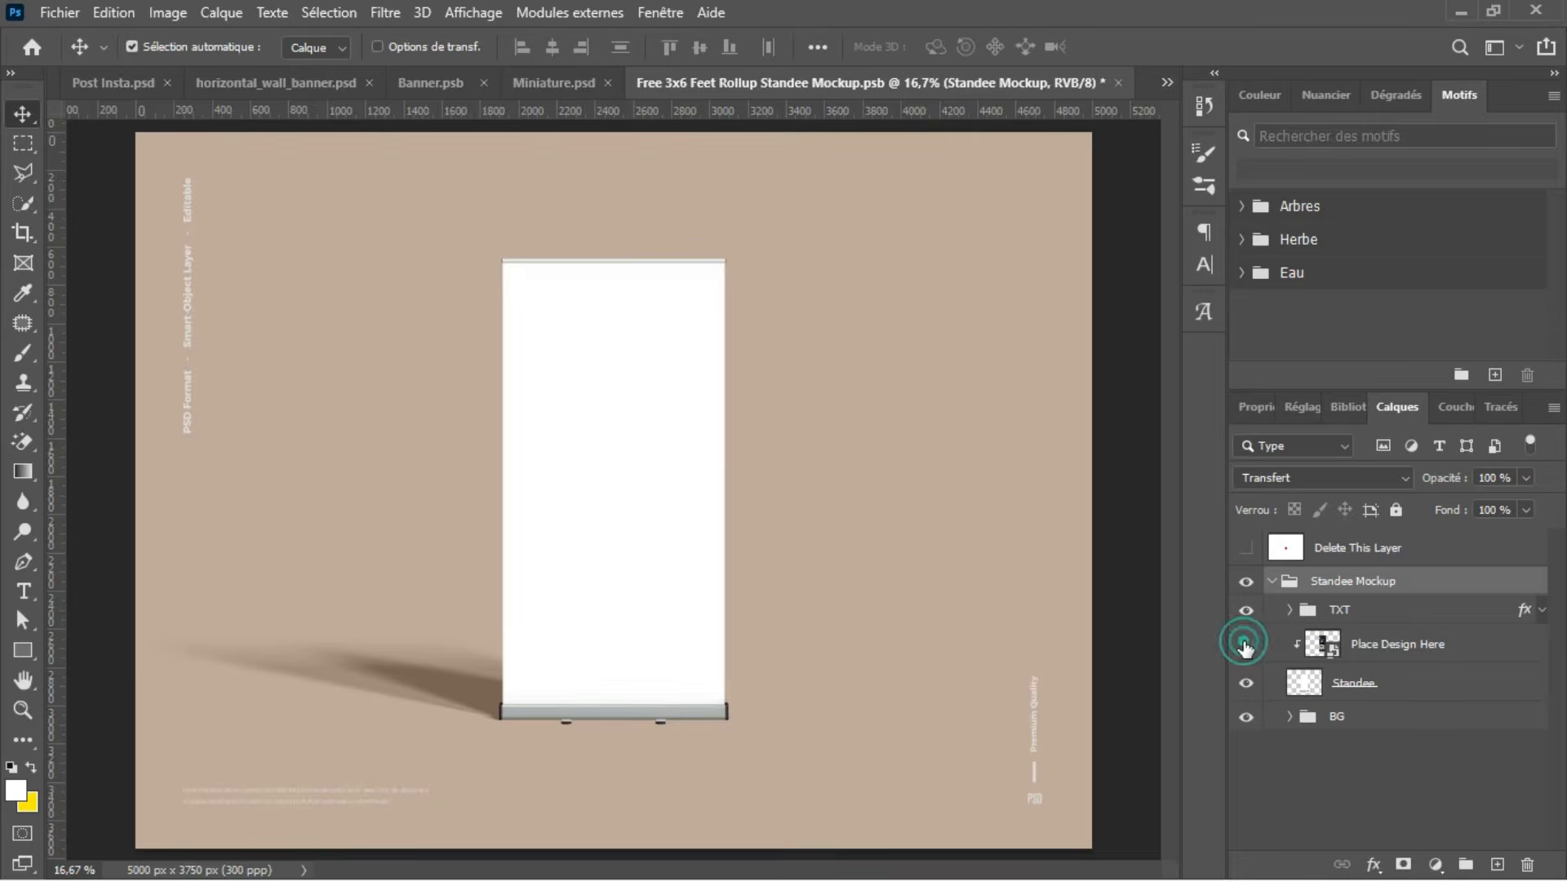
click(1246, 646)
click(1246, 645)
click(1245, 644)
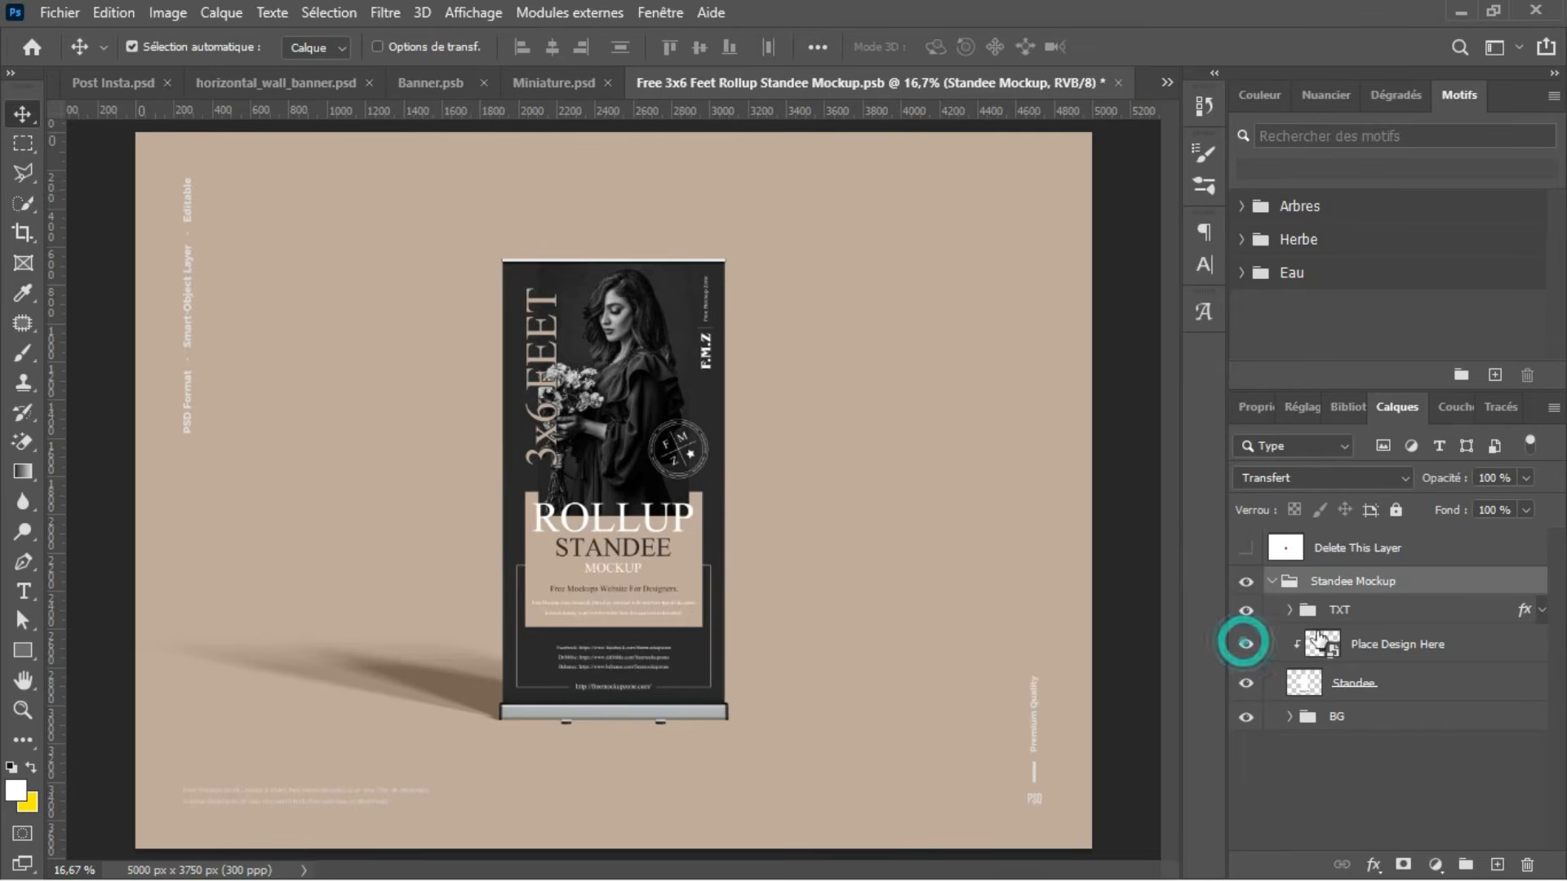
click(1401, 642)
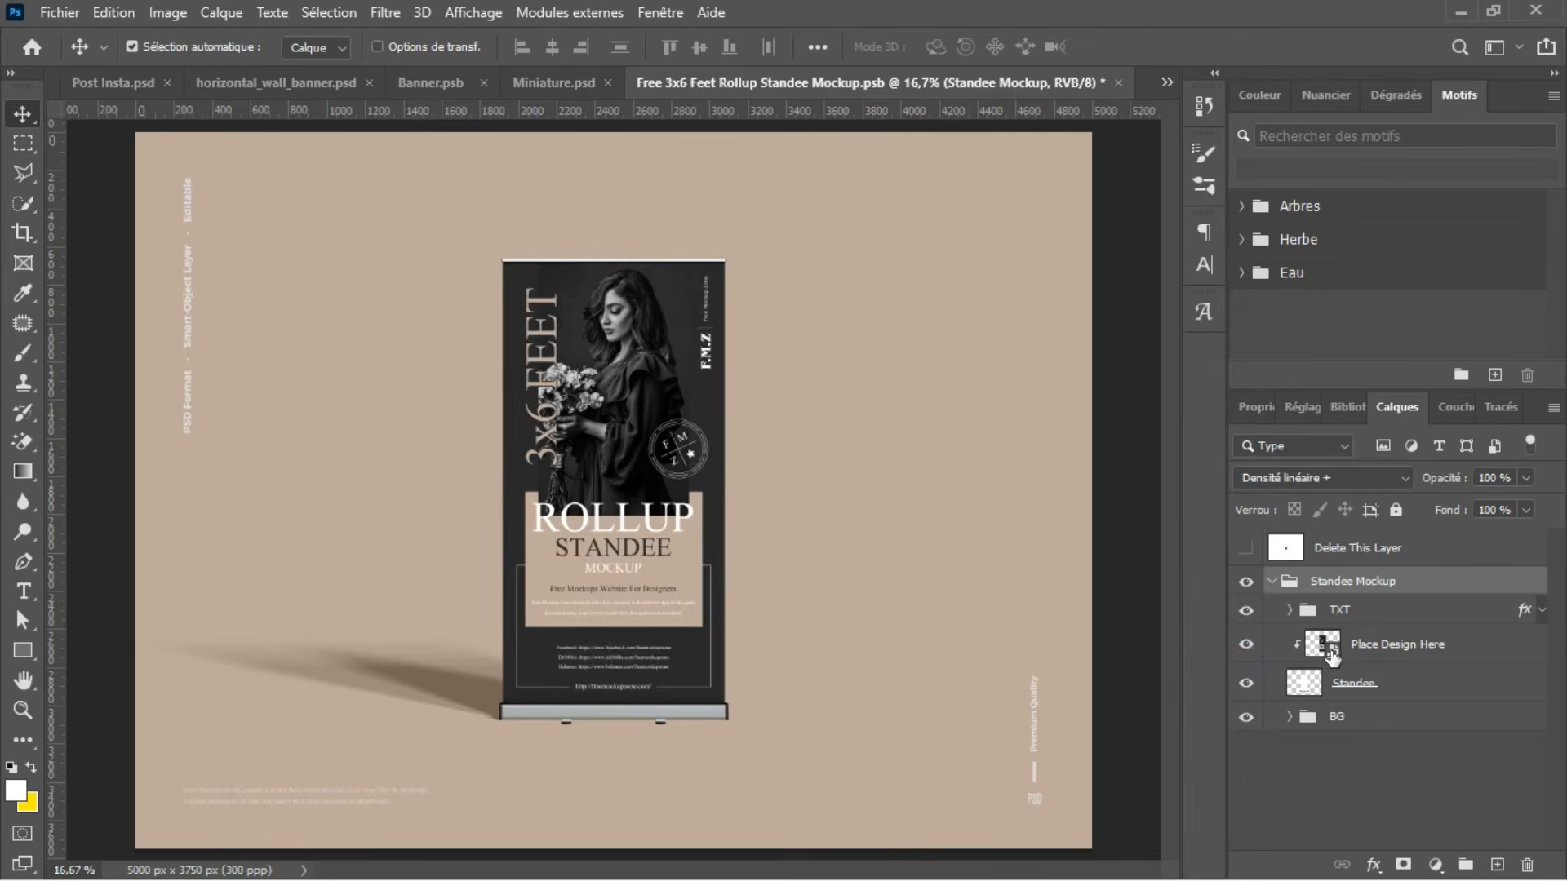
click(1380, 647)
double_click(1322, 644)
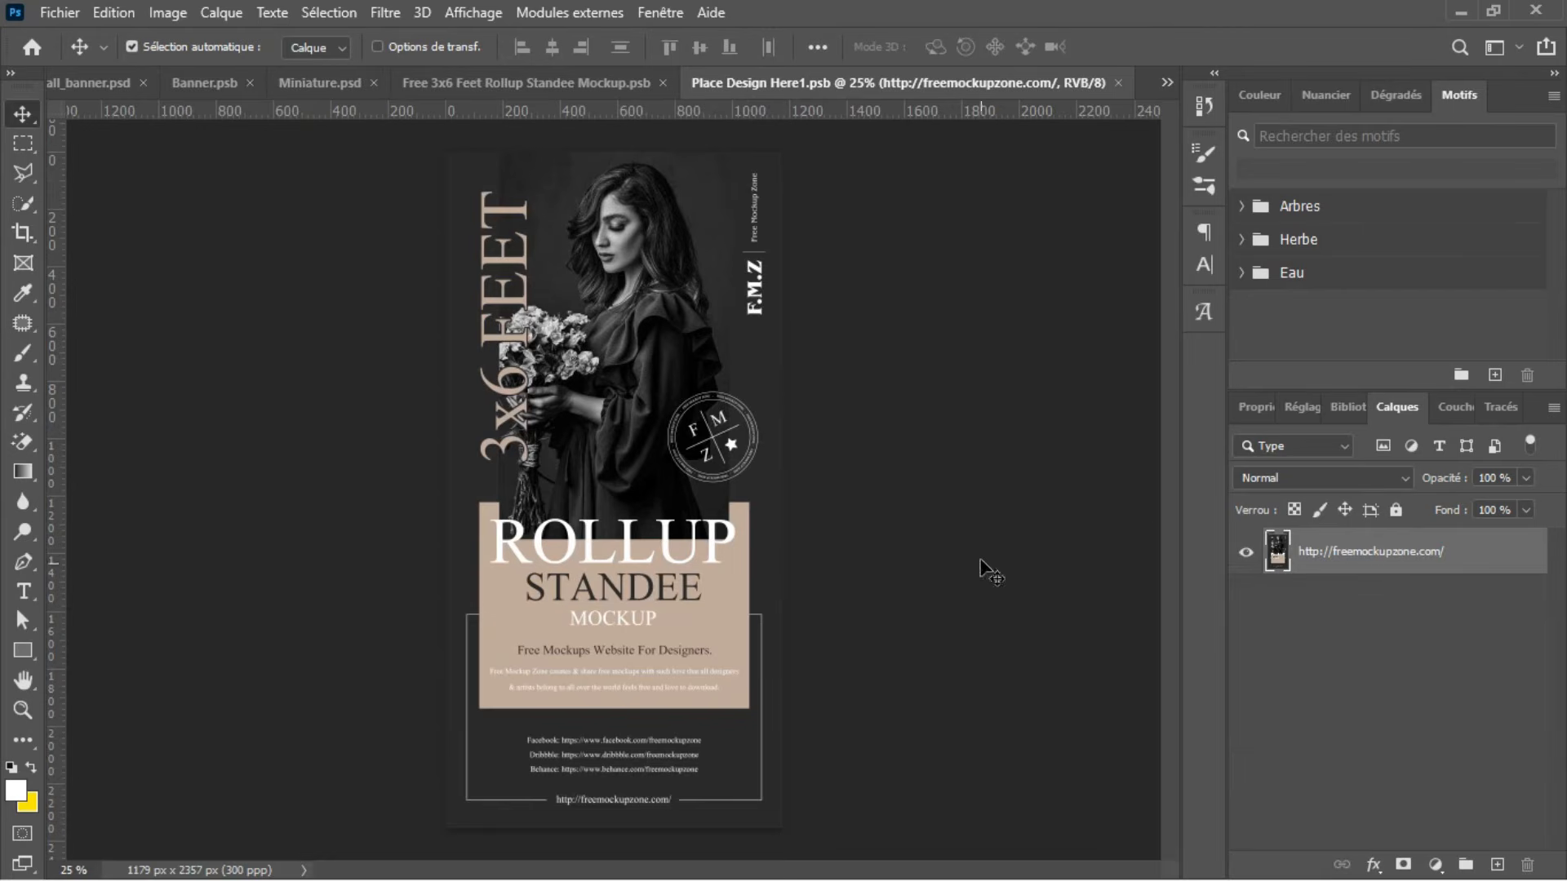
Step: Draw a white rectangle about 1327 × 2437 px without outline over the entire standee design
click(23, 651)
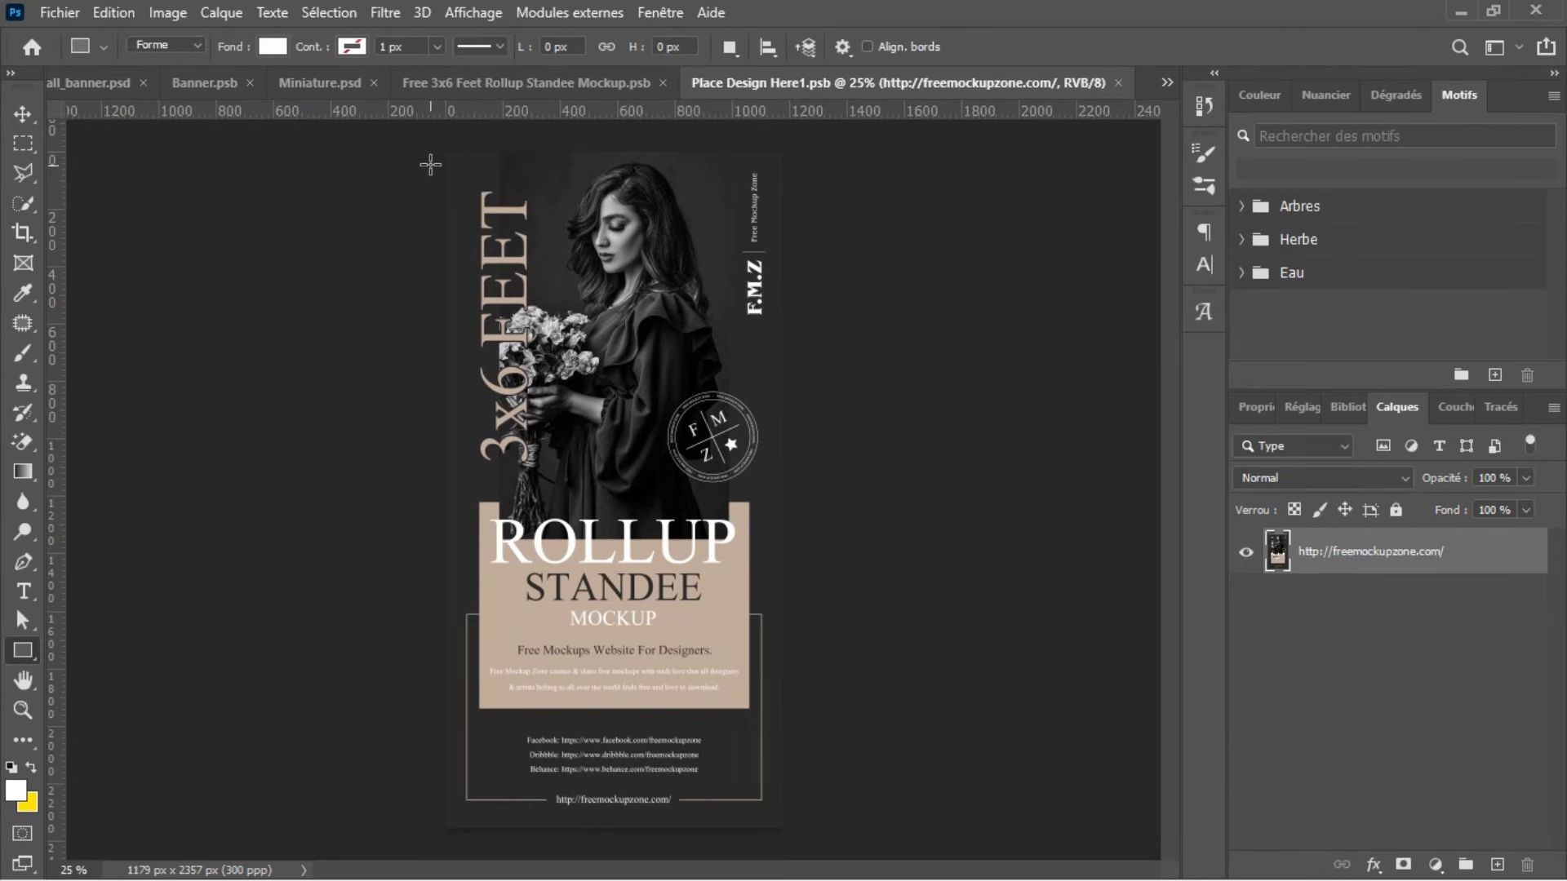
drag(430, 139, 810, 836)
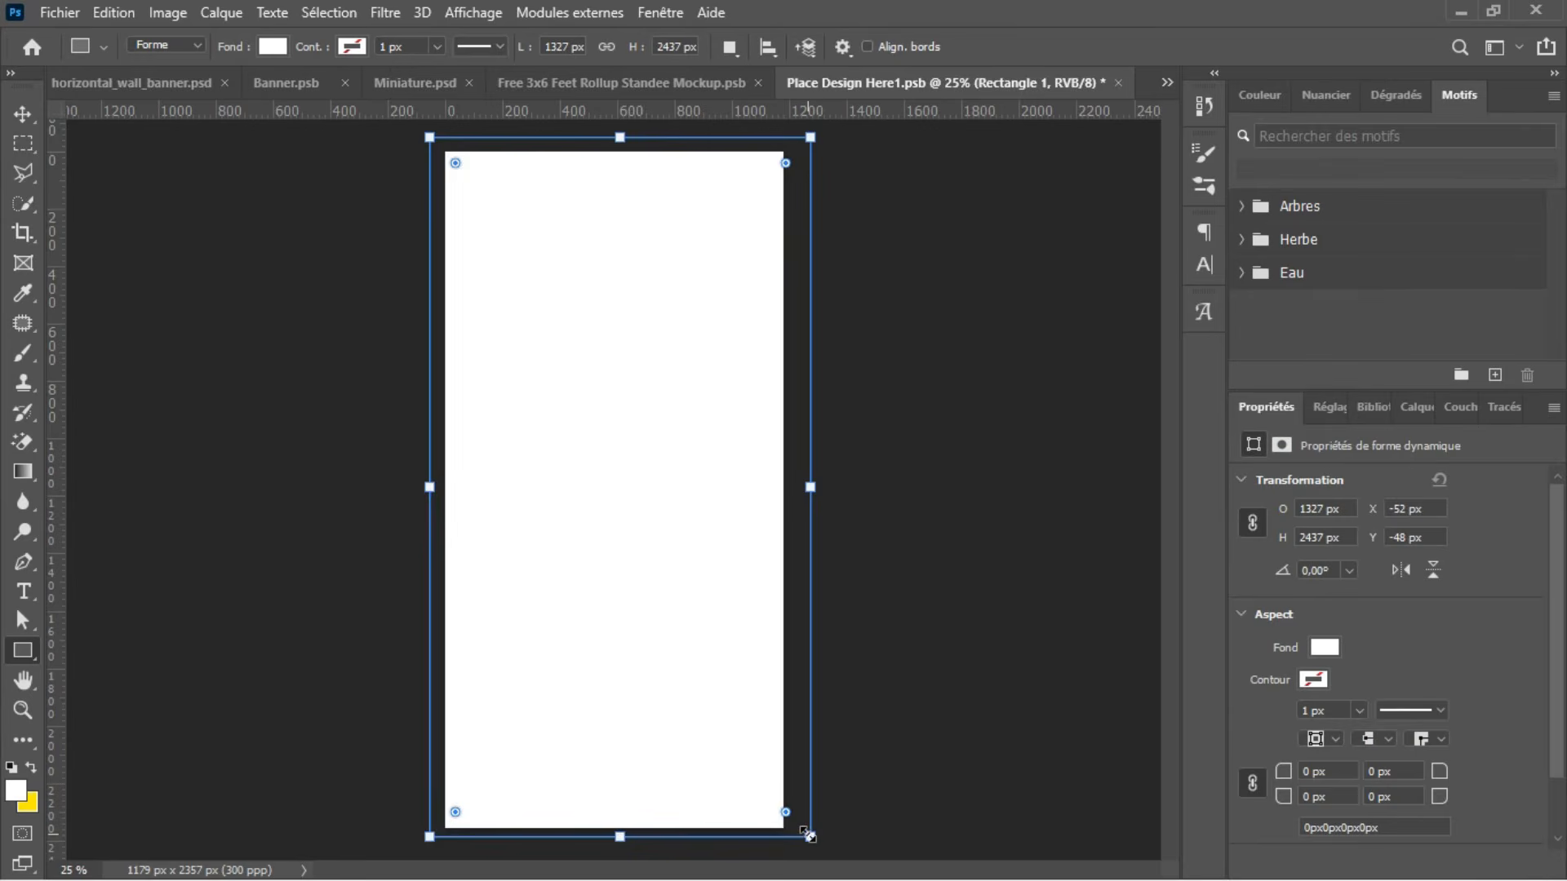
key(Return)
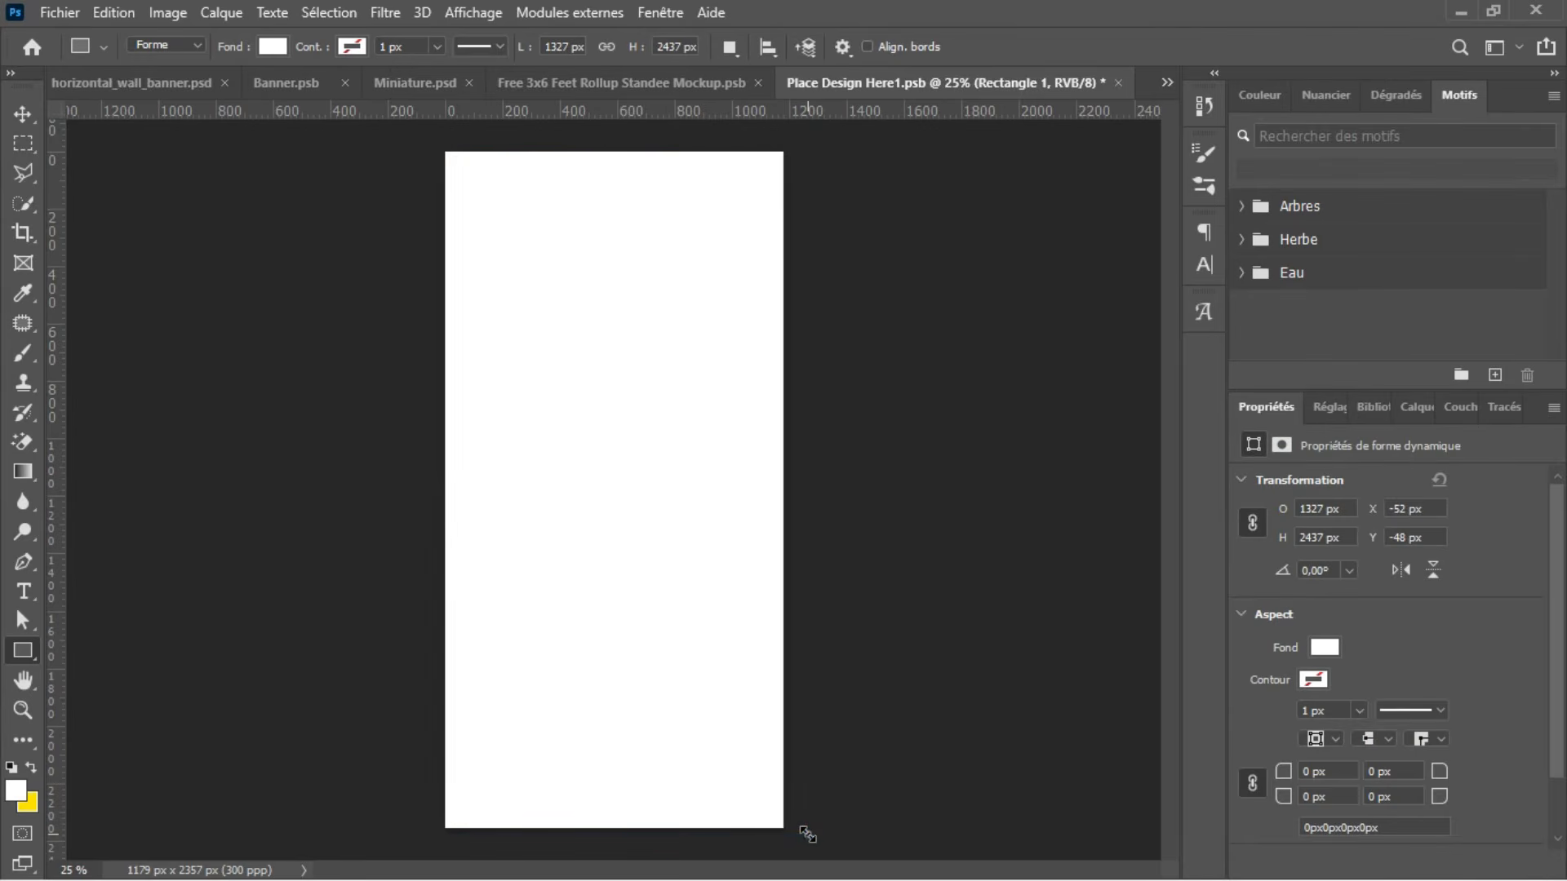
click(60, 12)
click(151, 465)
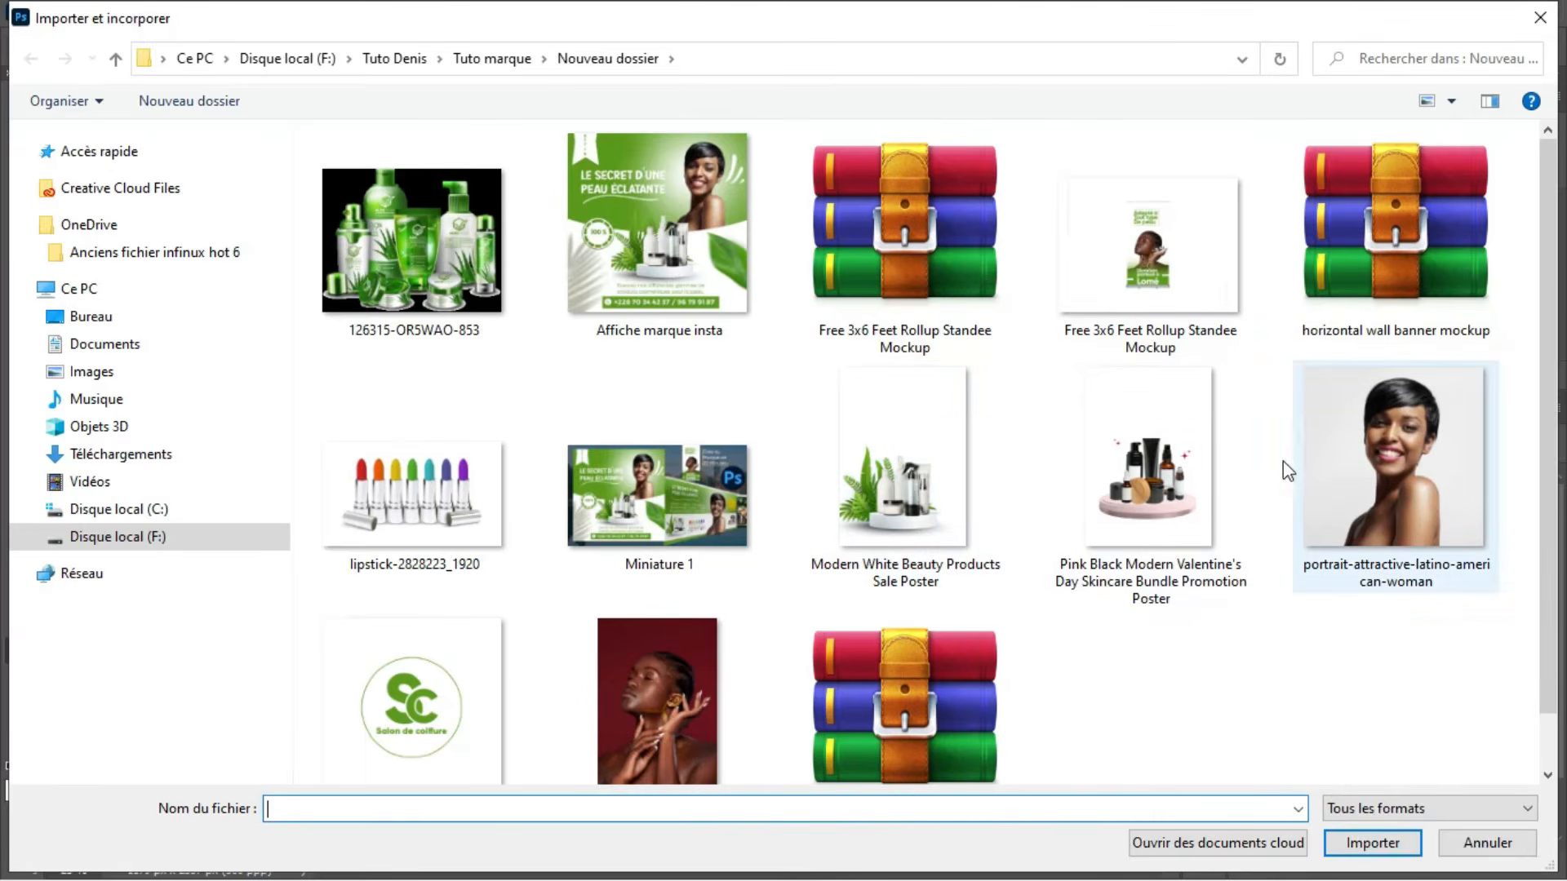
scroll(1343, 434, down, 2)
click(1400, 445)
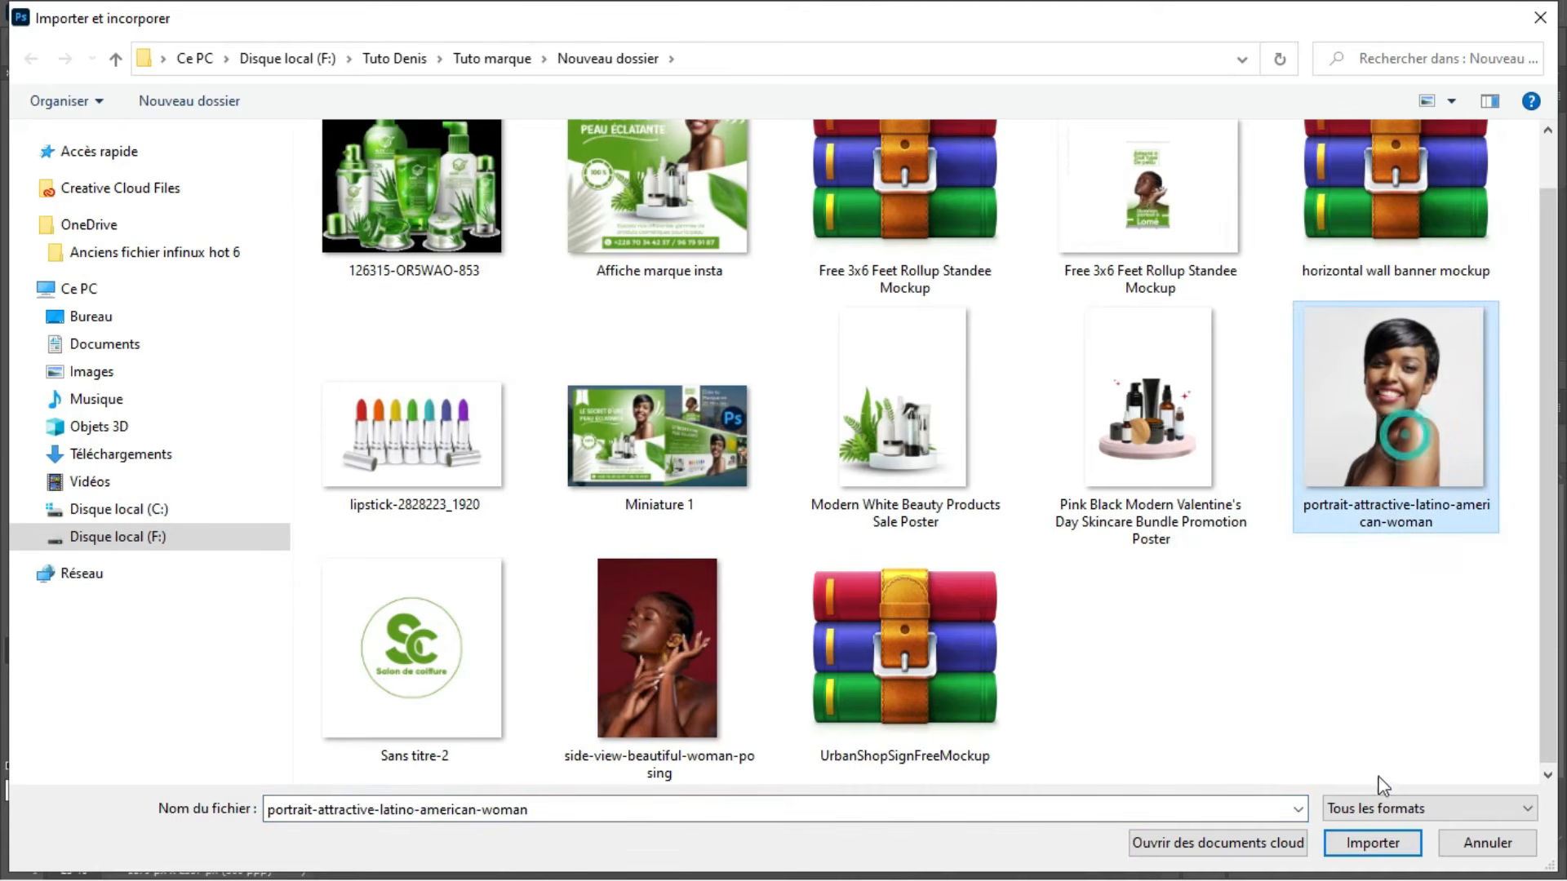
click(1395, 845)
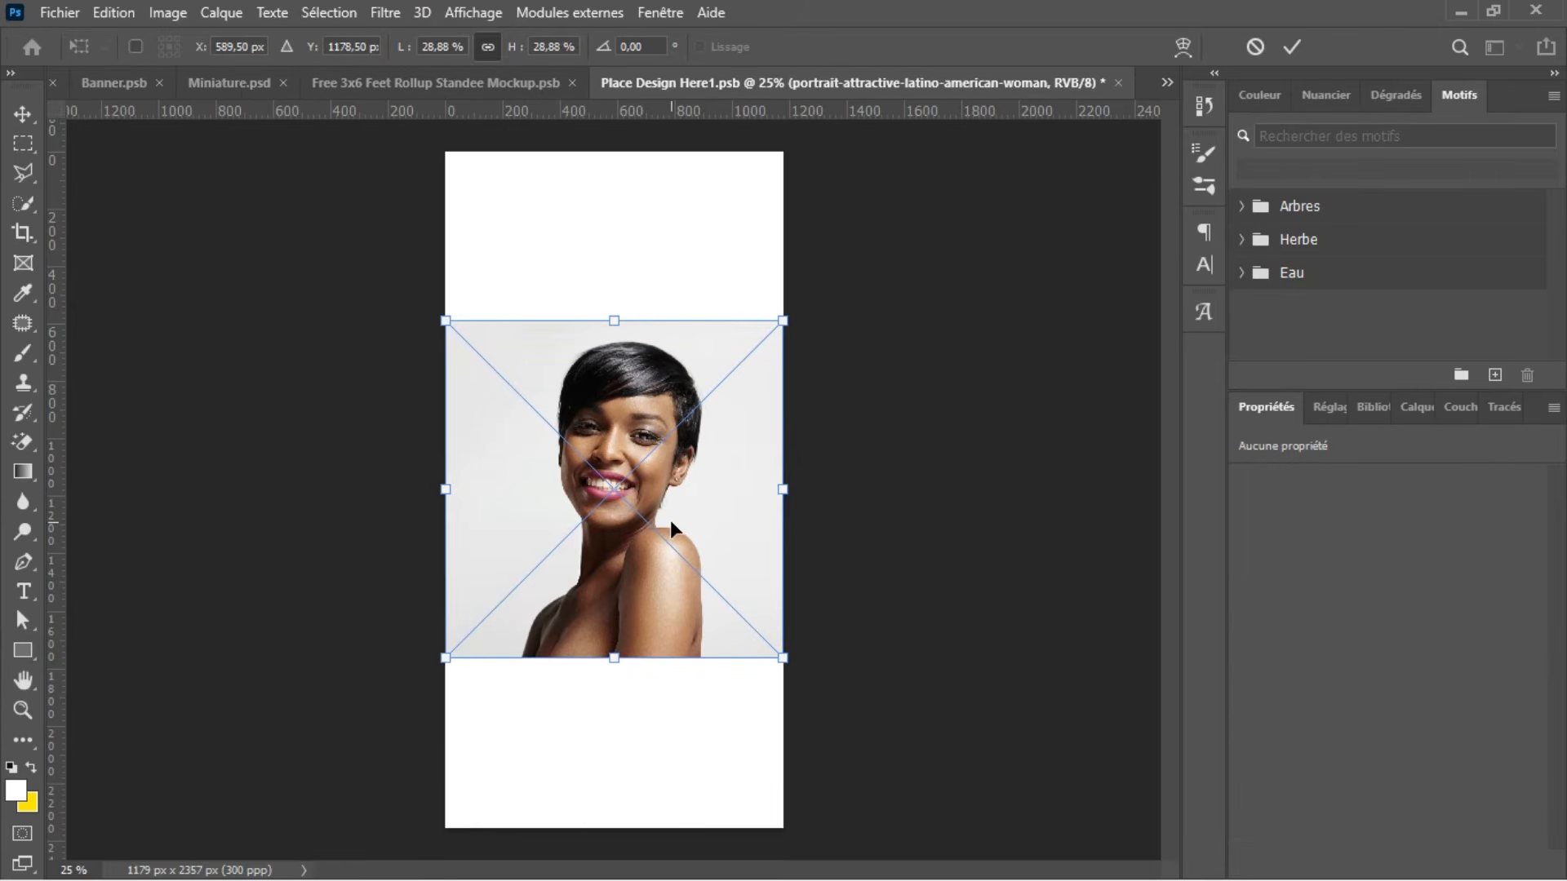
key(Return)
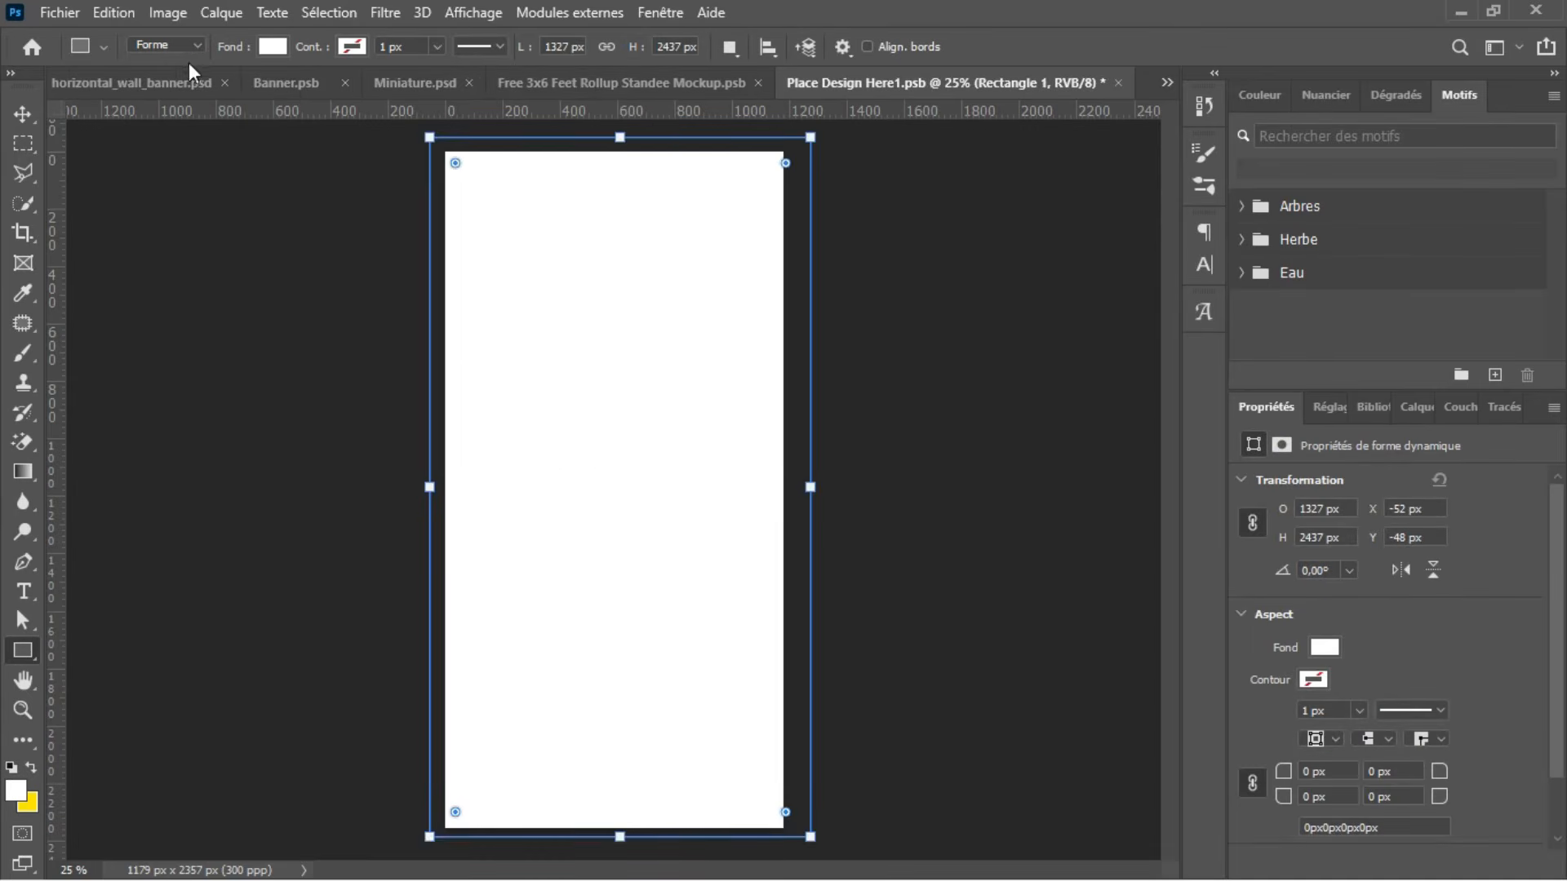
Step: Find the Banner.psb document among the open files and close it
click(124, 81)
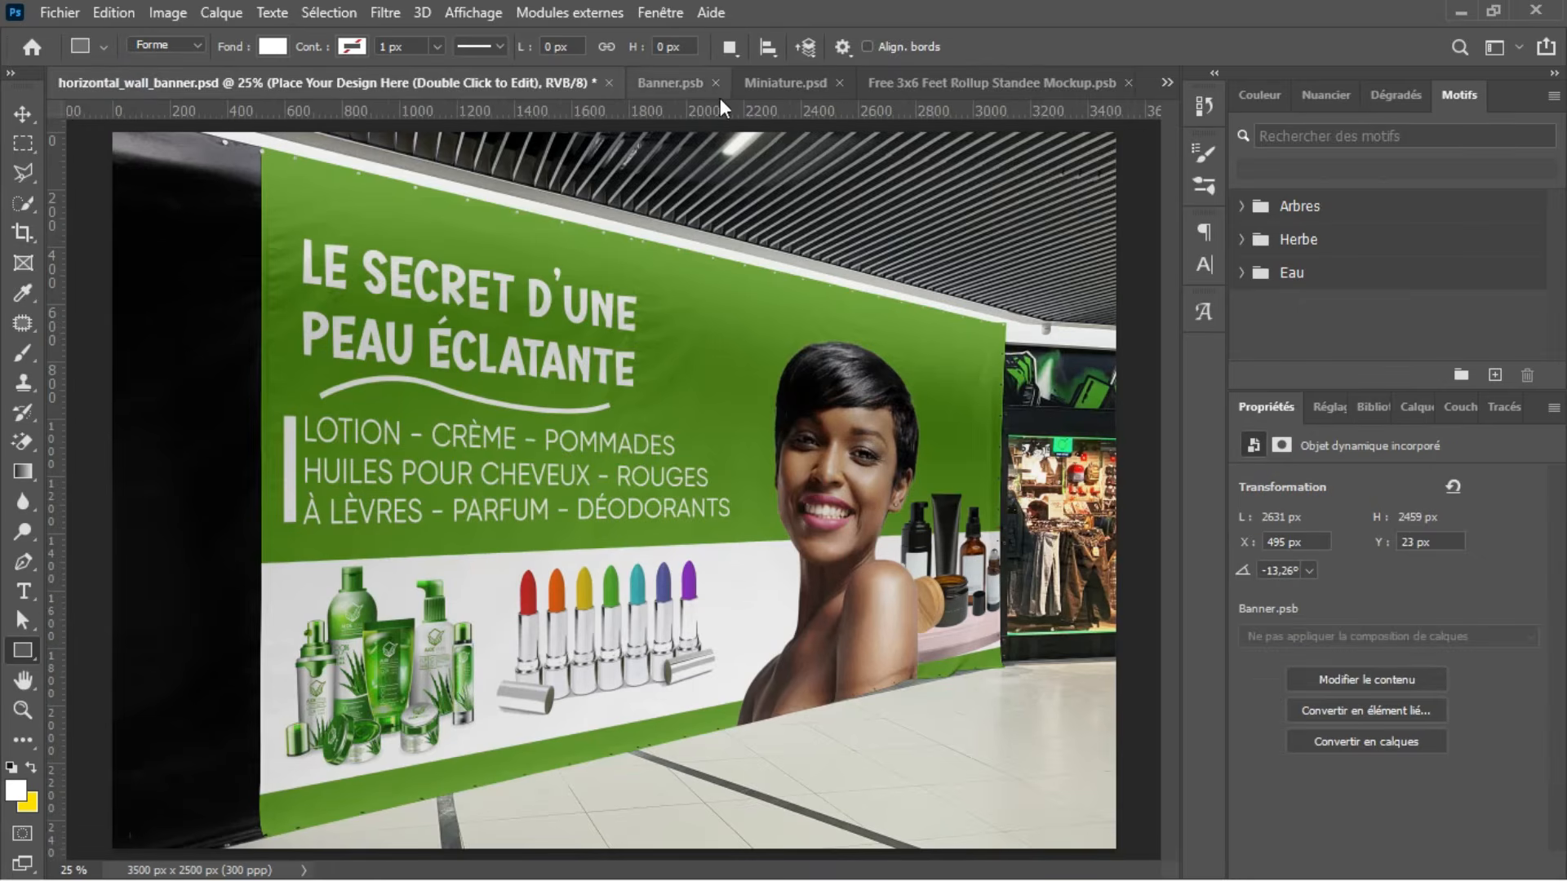
click(679, 79)
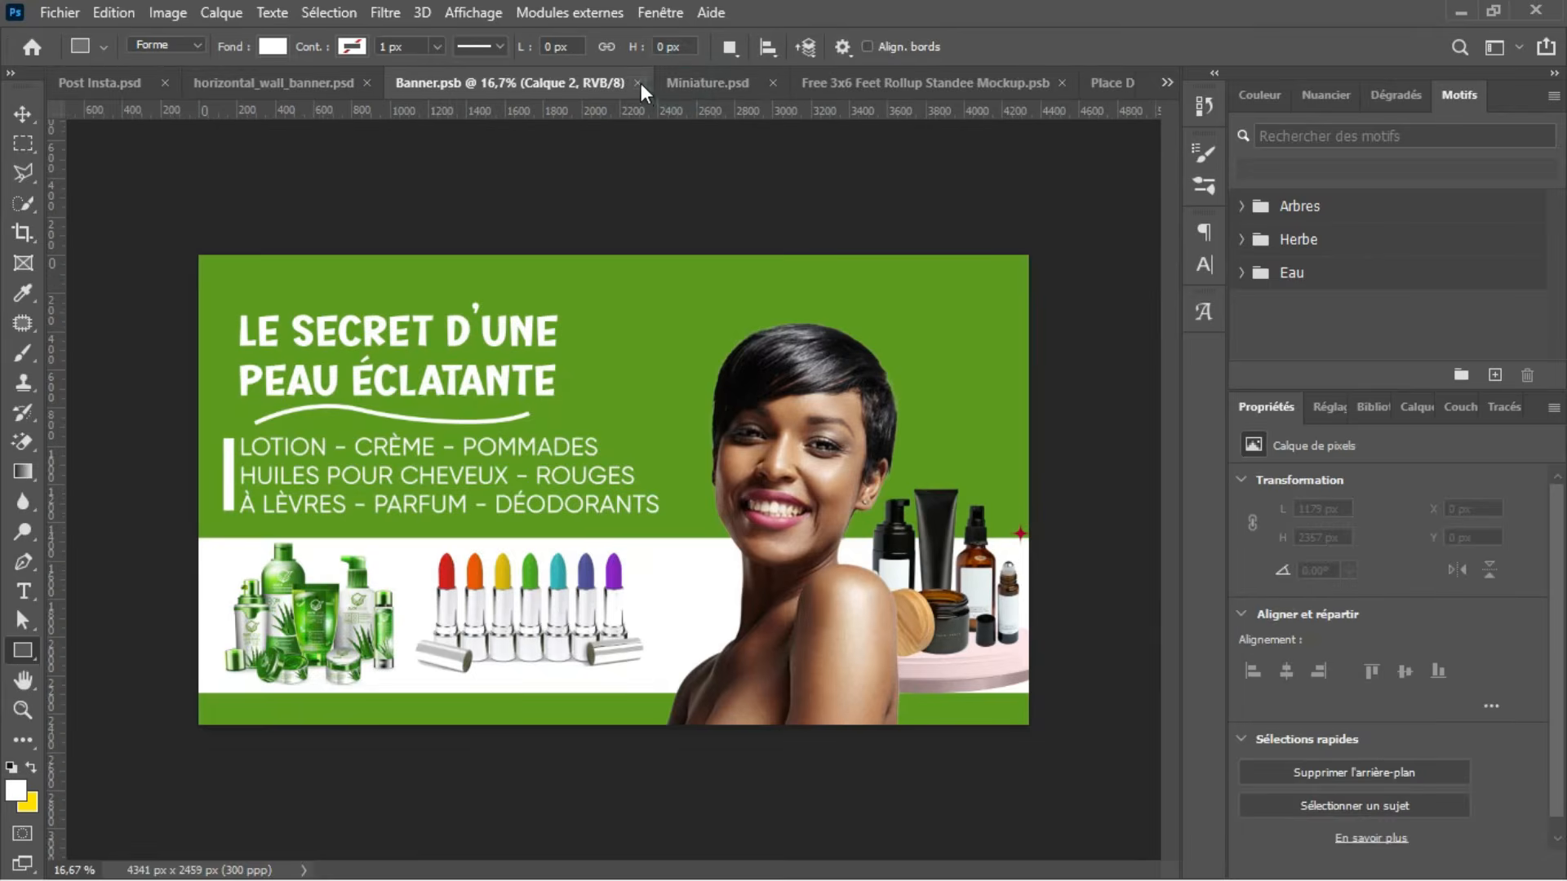
click(639, 82)
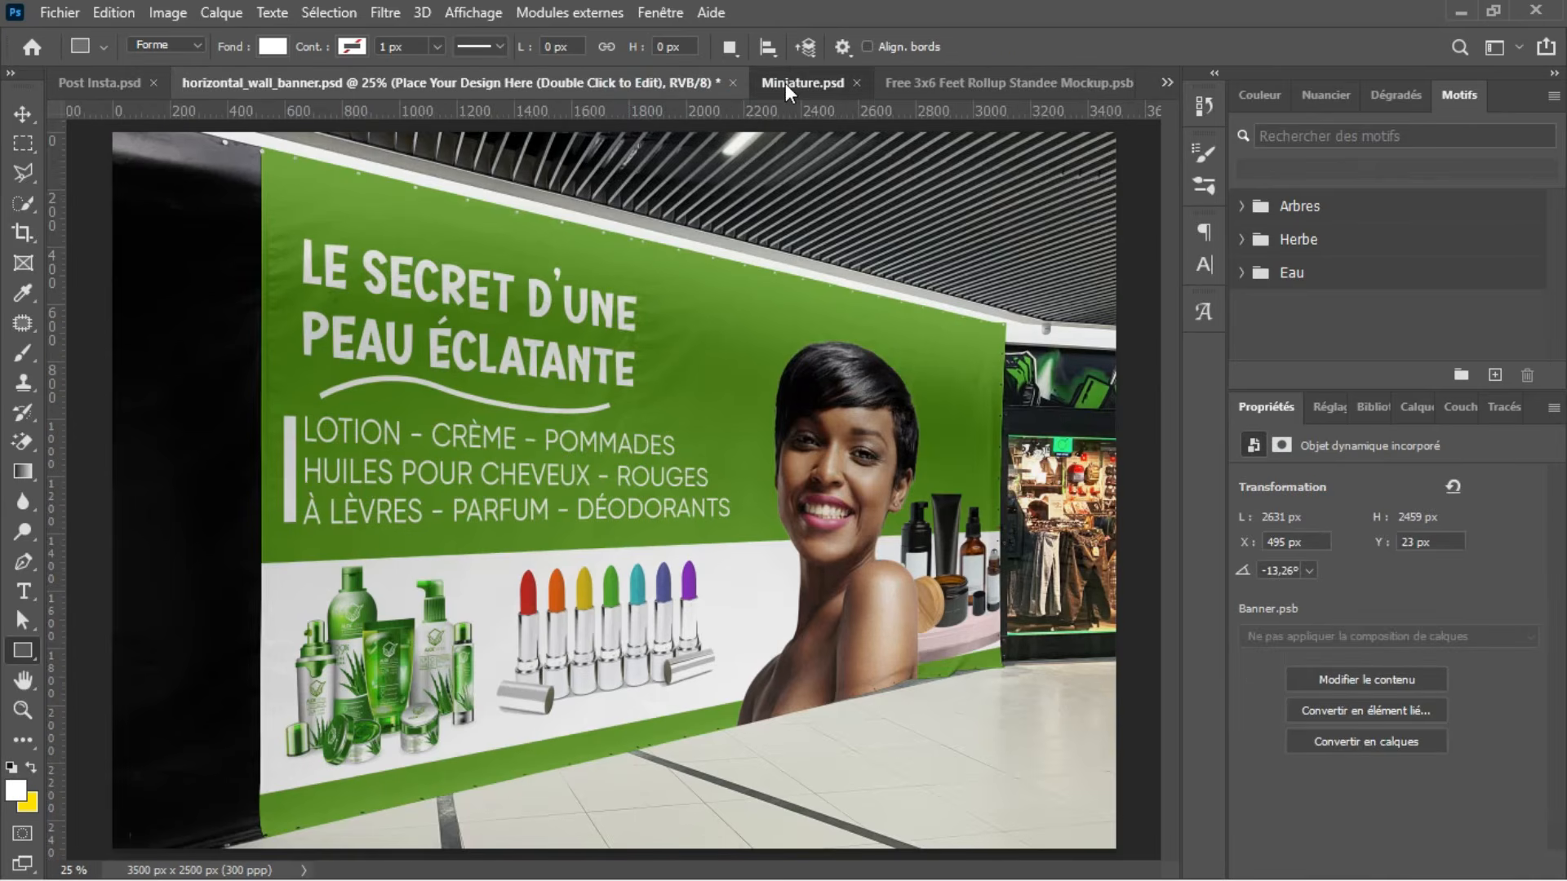
Step: Copy the cut-out woman from Post Insta.psd into Place Design Here1.psb, onto the lower half of the white canvas
click(783, 82)
click(464, 79)
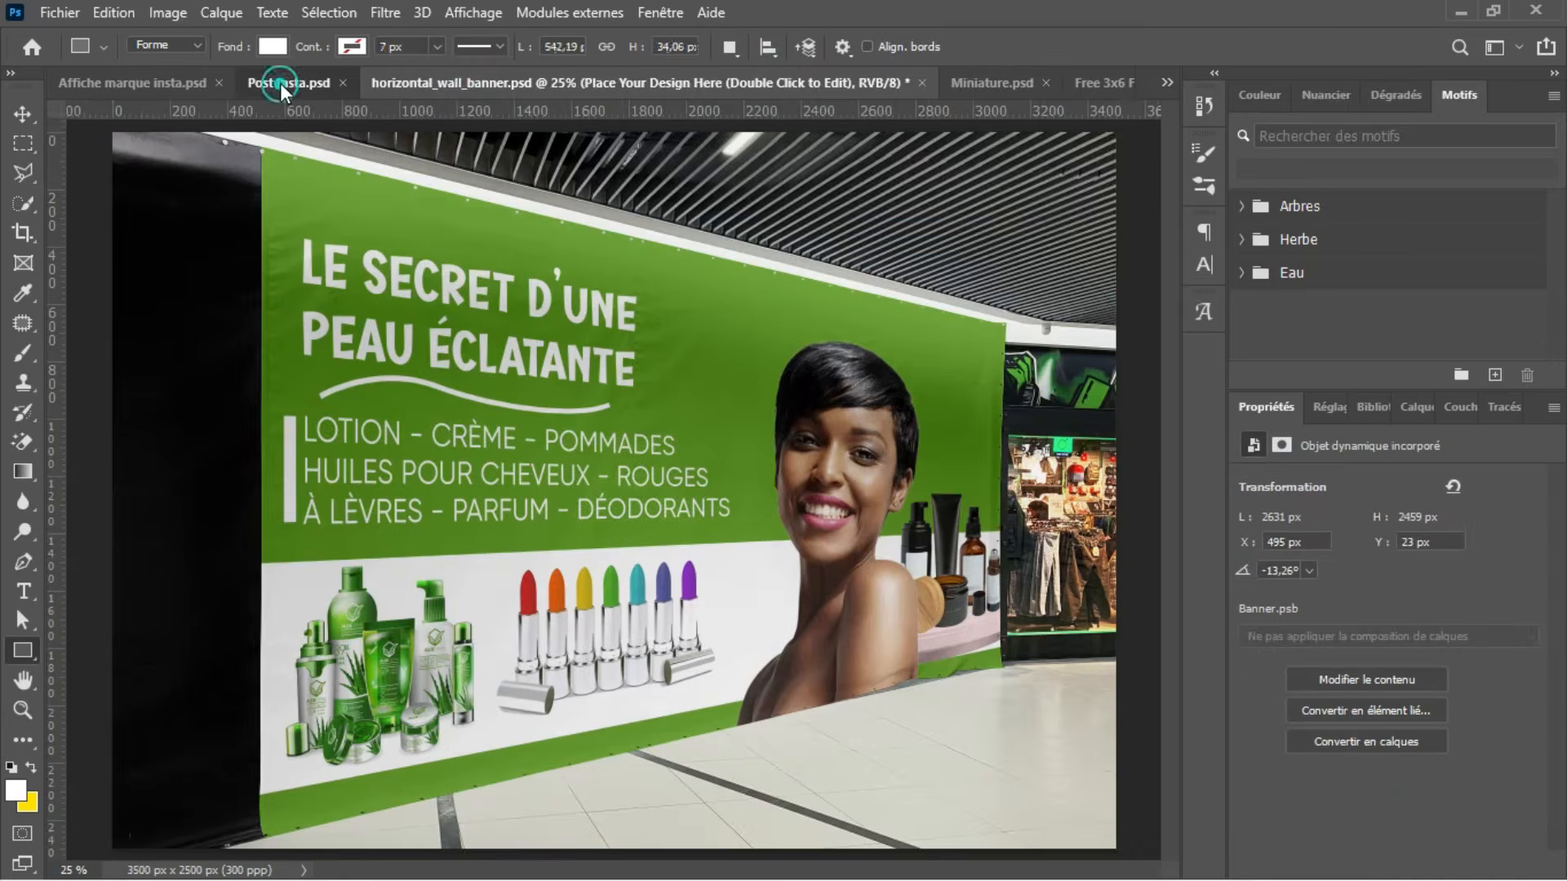
click(281, 82)
key(v)
drag(777, 439, 1031, 111)
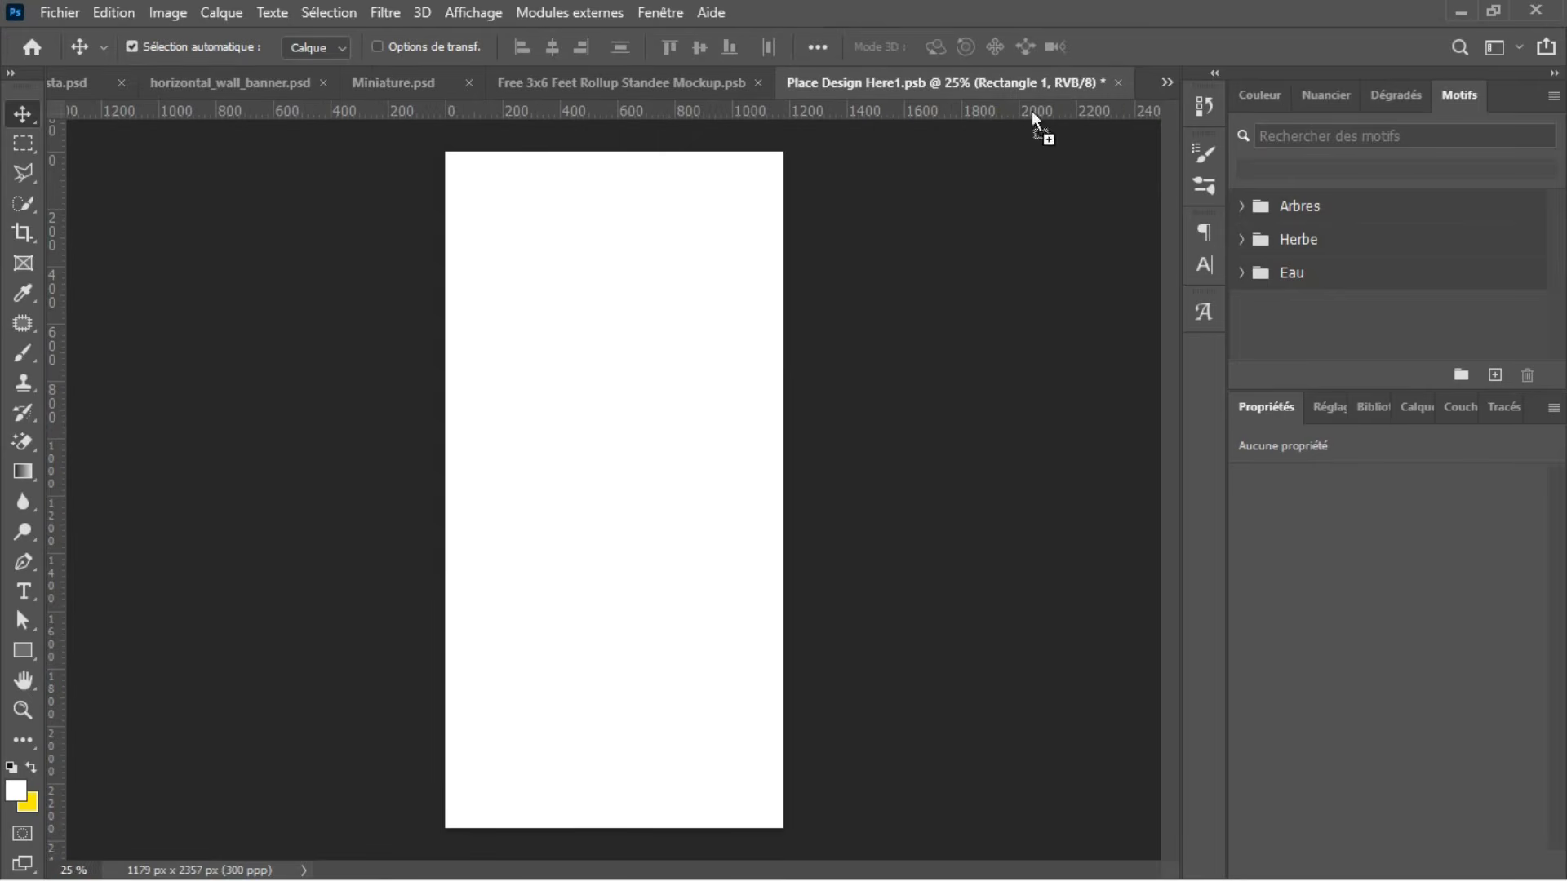
drag(620, 606, 619, 607)
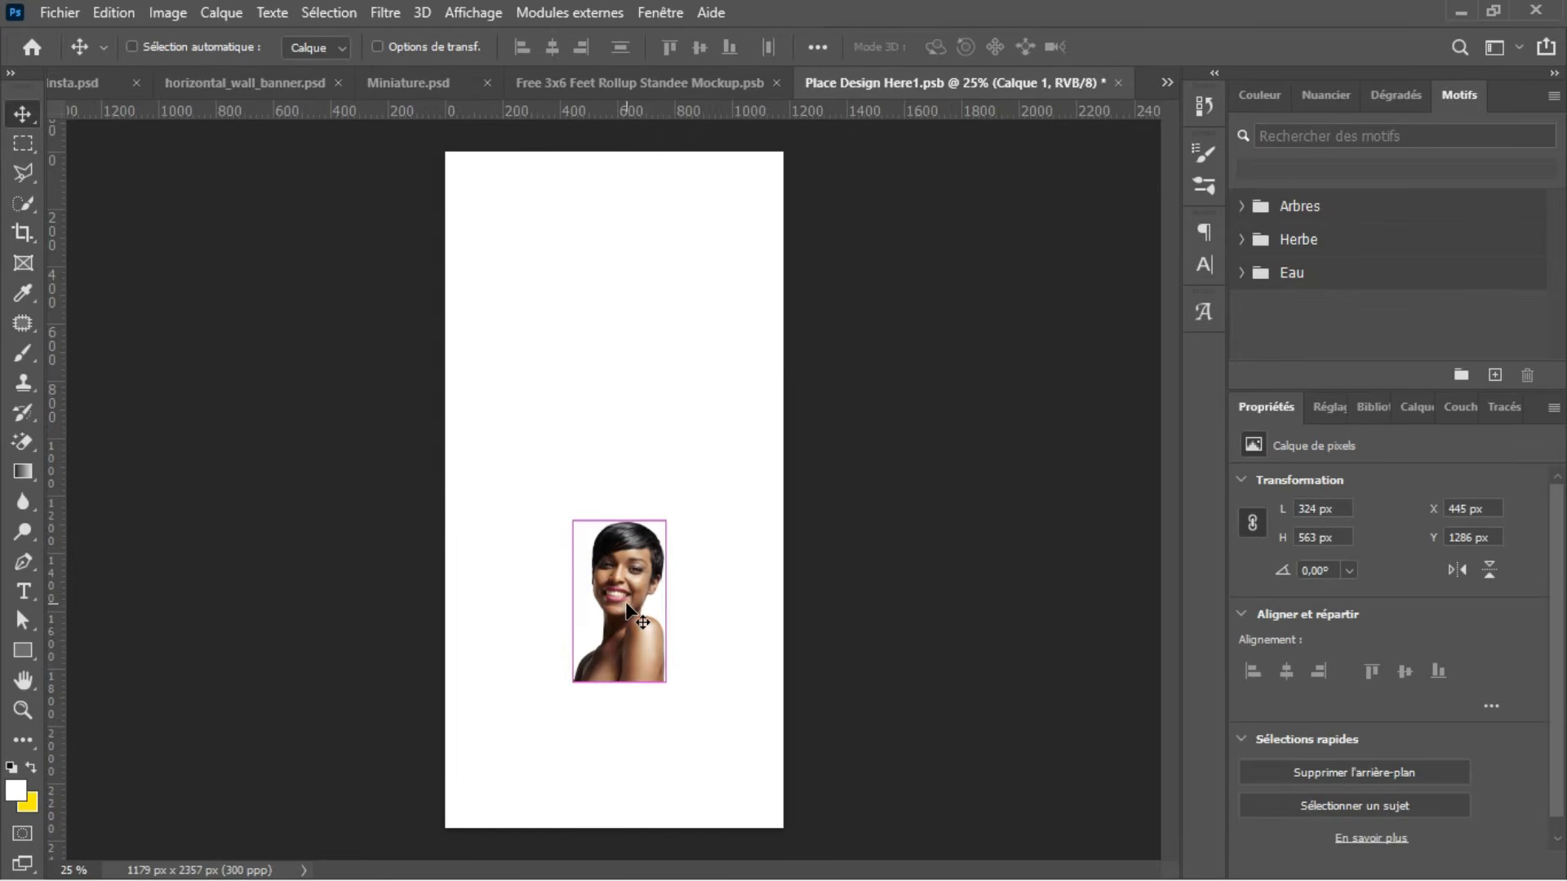
Step: Enlarge the woman proportionally to about 286% (925 × 1609 px) and position her centrally along the canvas's bottom edge
key(ctrl+t)
drag(659, 520, 602, 681)
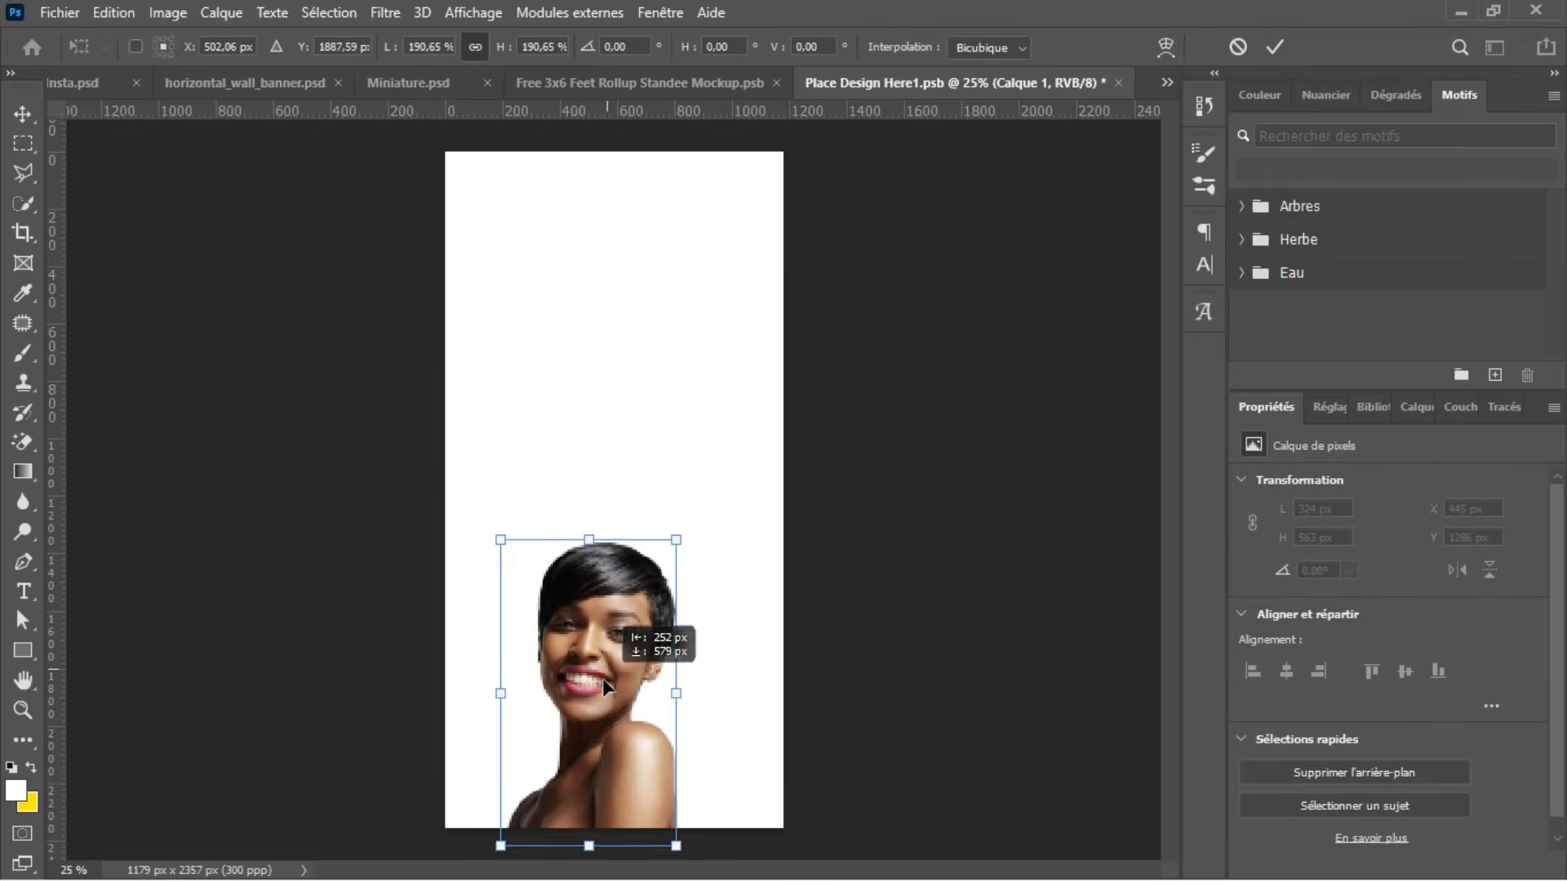
drag(595, 527, 609, 364)
drag(593, 572, 623, 571)
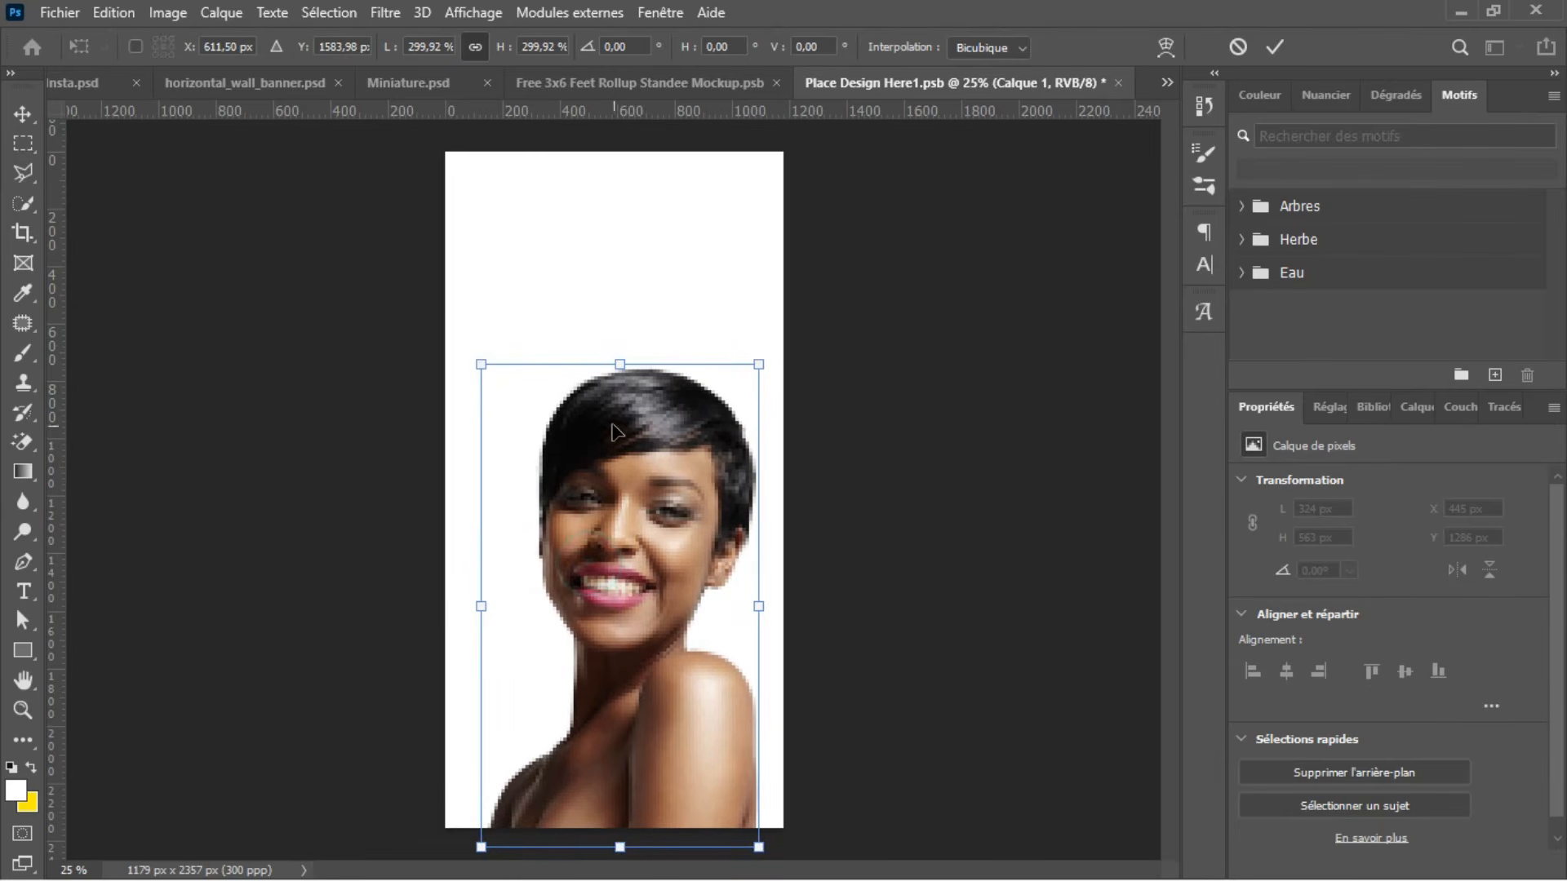
drag(621, 377, 621, 388)
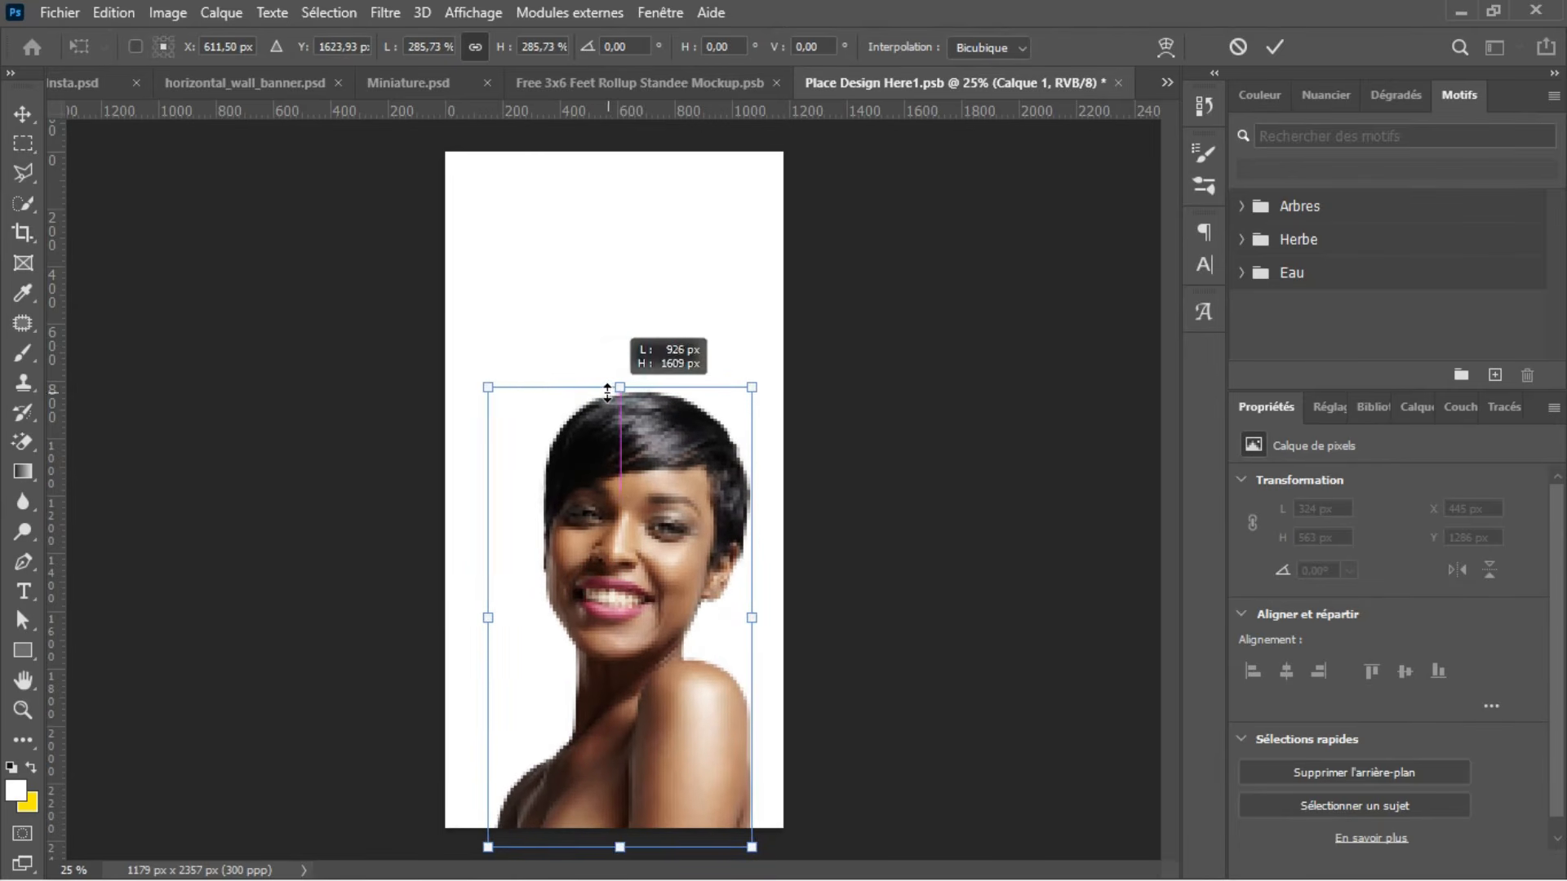
drag(633, 538, 624, 532)
key(Return)
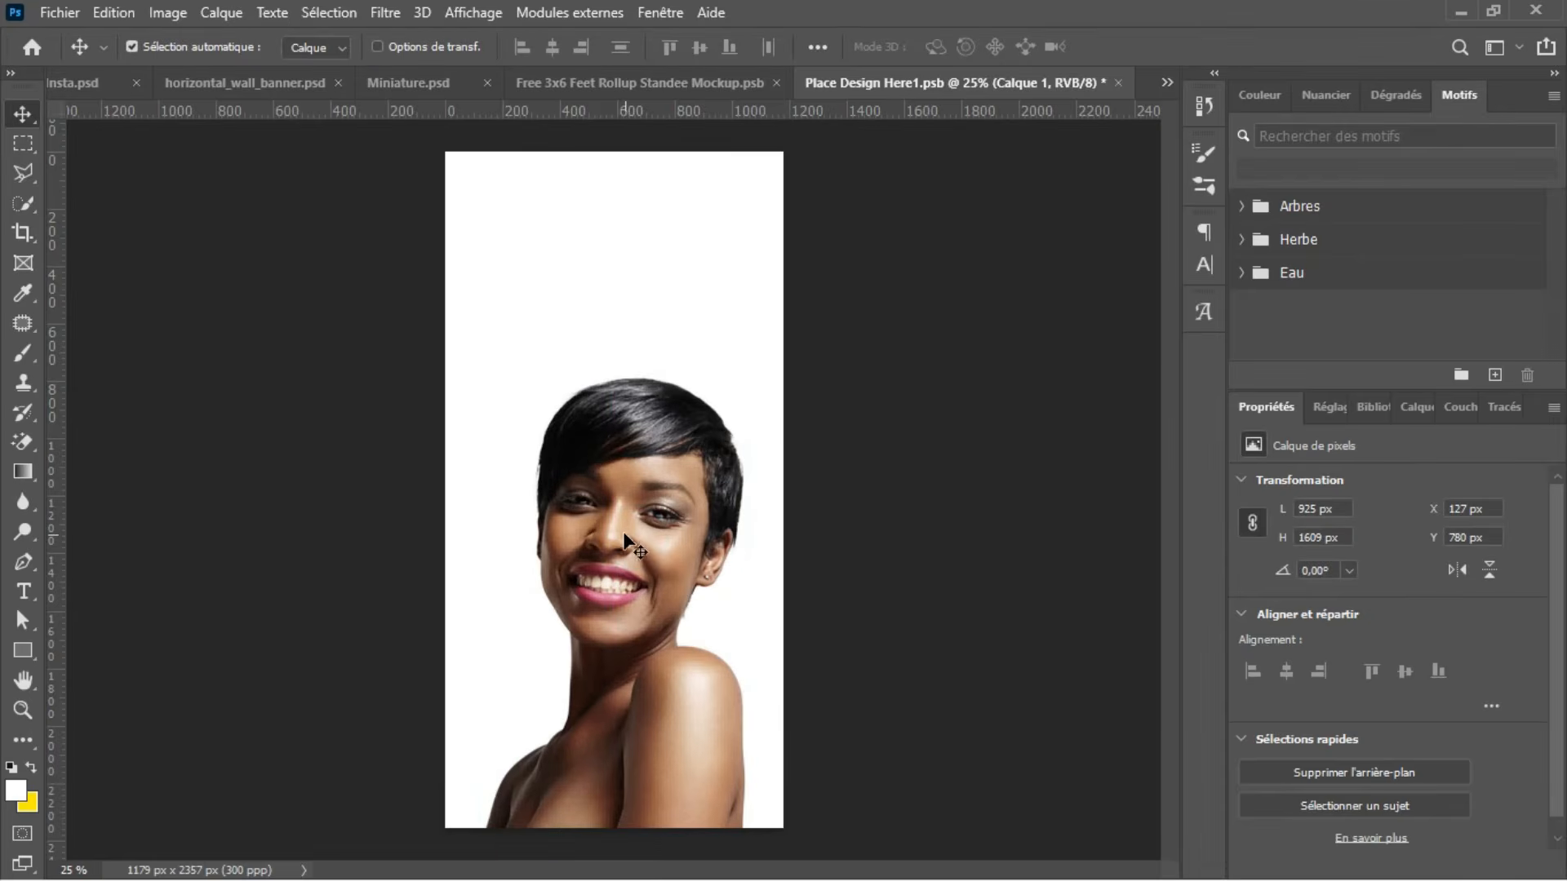
Step: Set the shape fill to the recently used green and reuse its code 5d991f as the foreground colour
click(1416, 407)
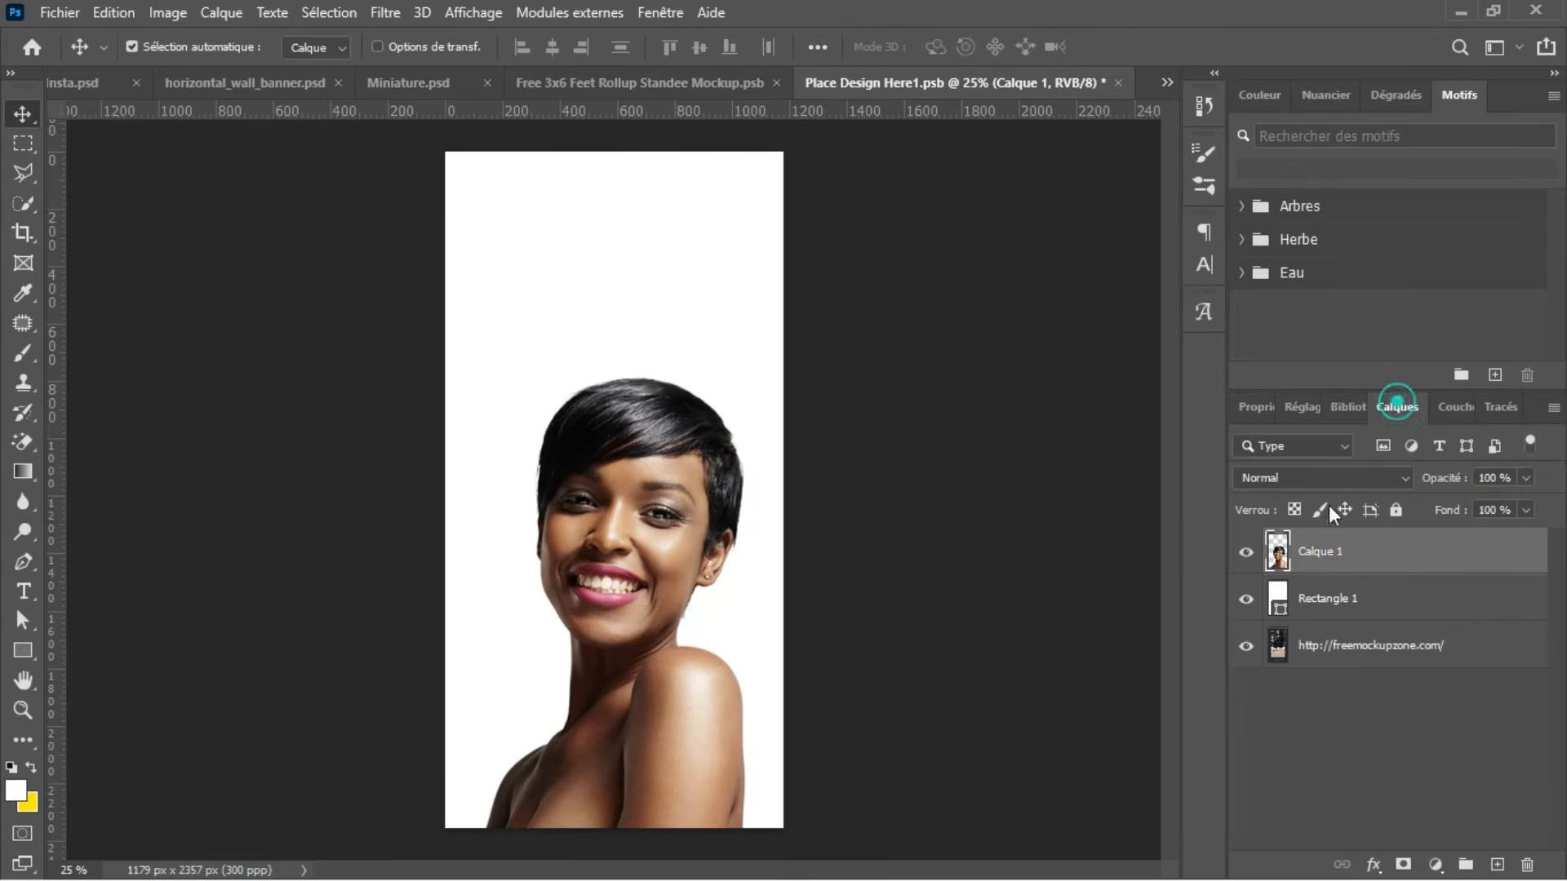
key(b)
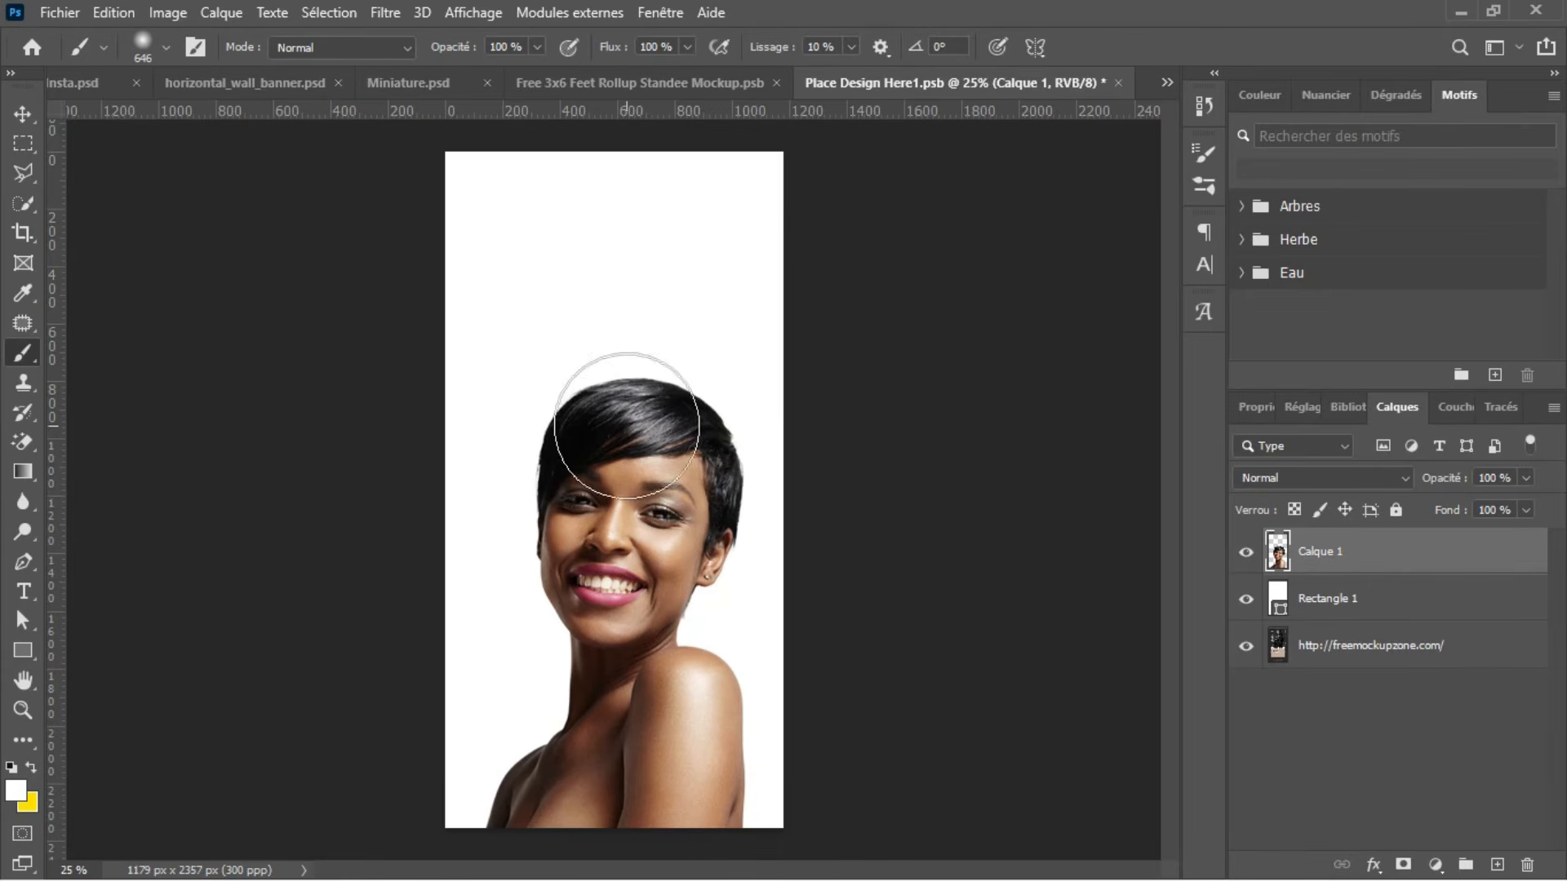
key(u)
click(274, 47)
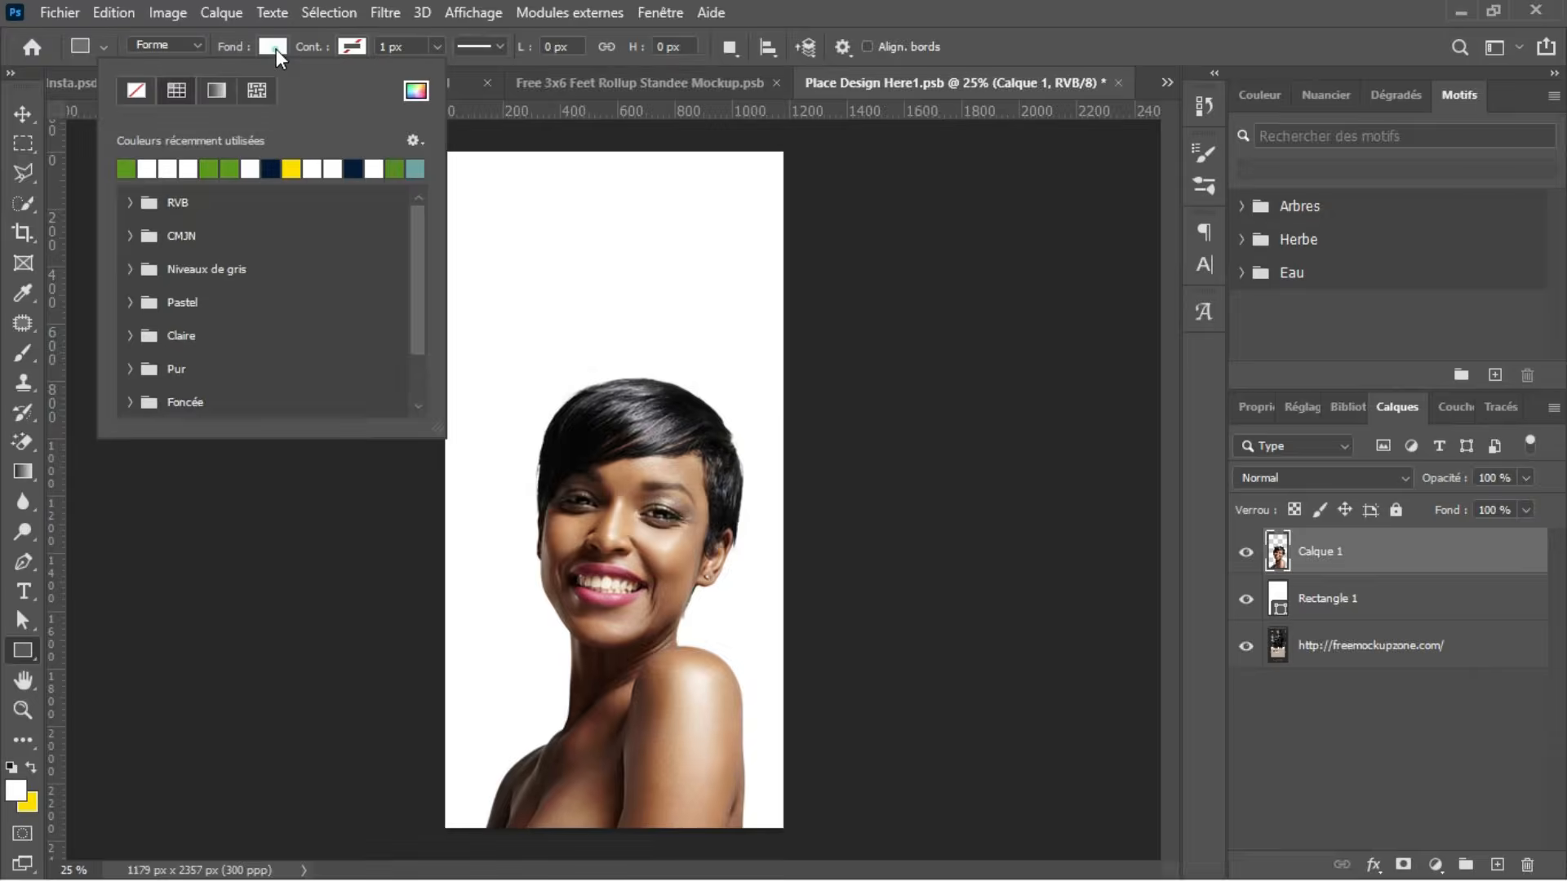
click(127, 166)
click(416, 92)
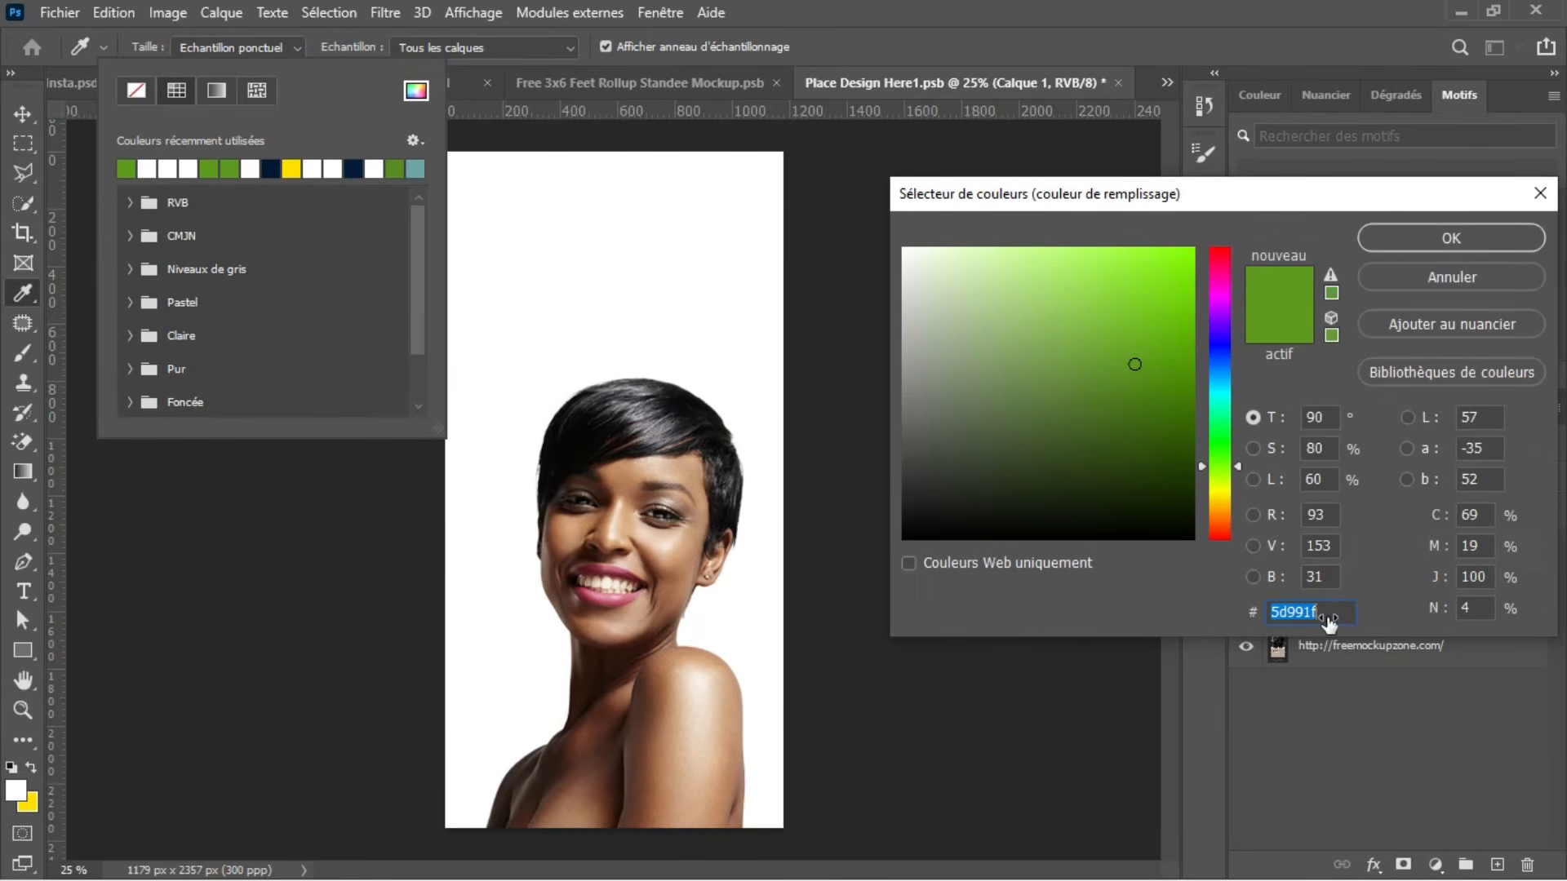
click(1524, 238)
click(14, 792)
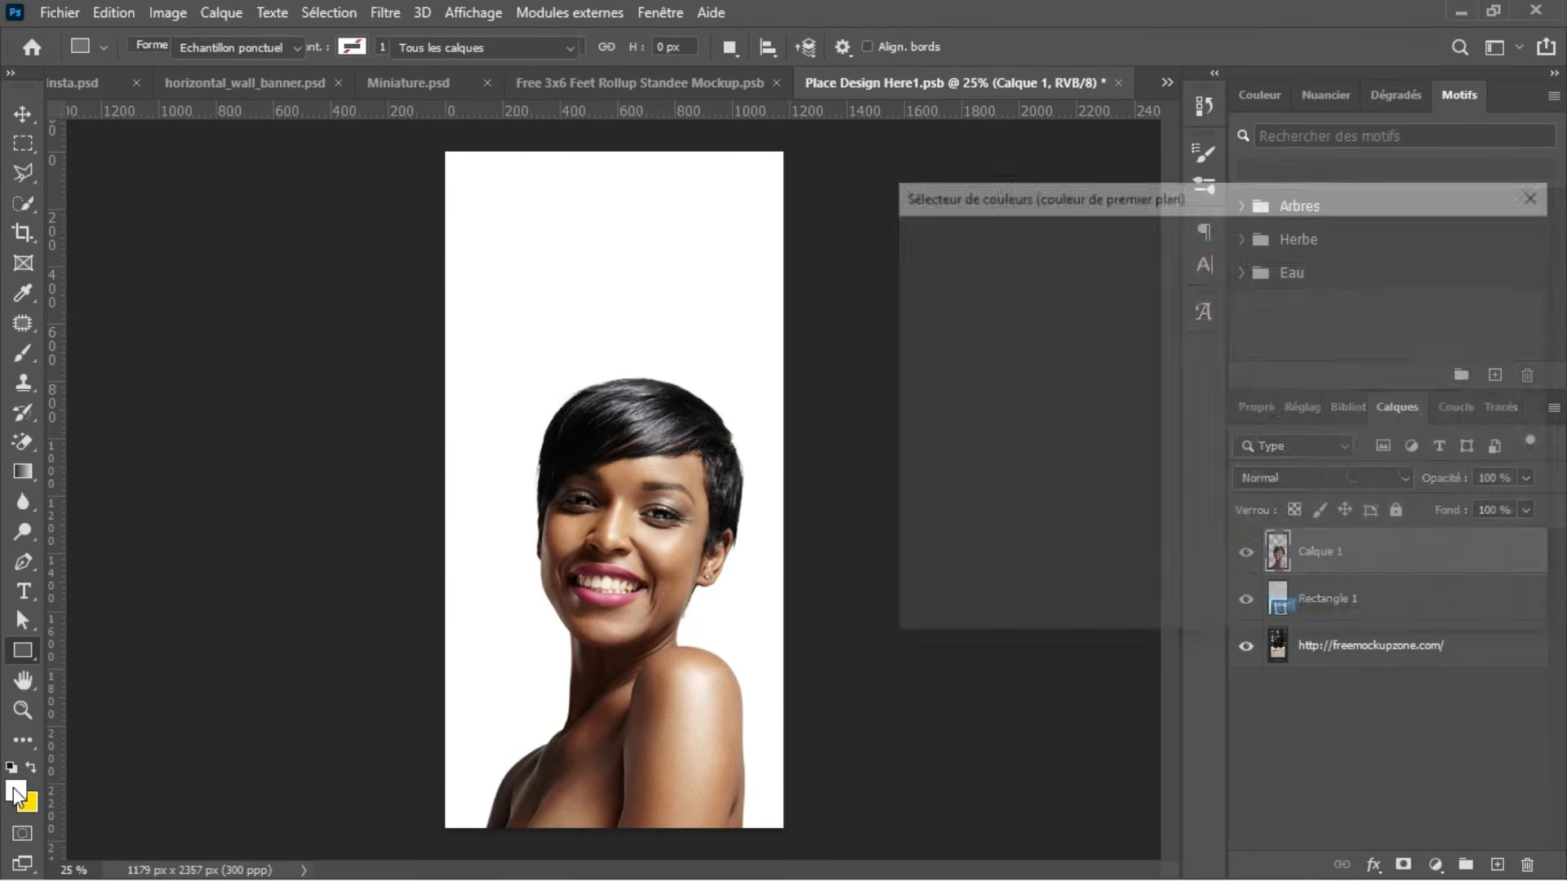
text(5d991f)
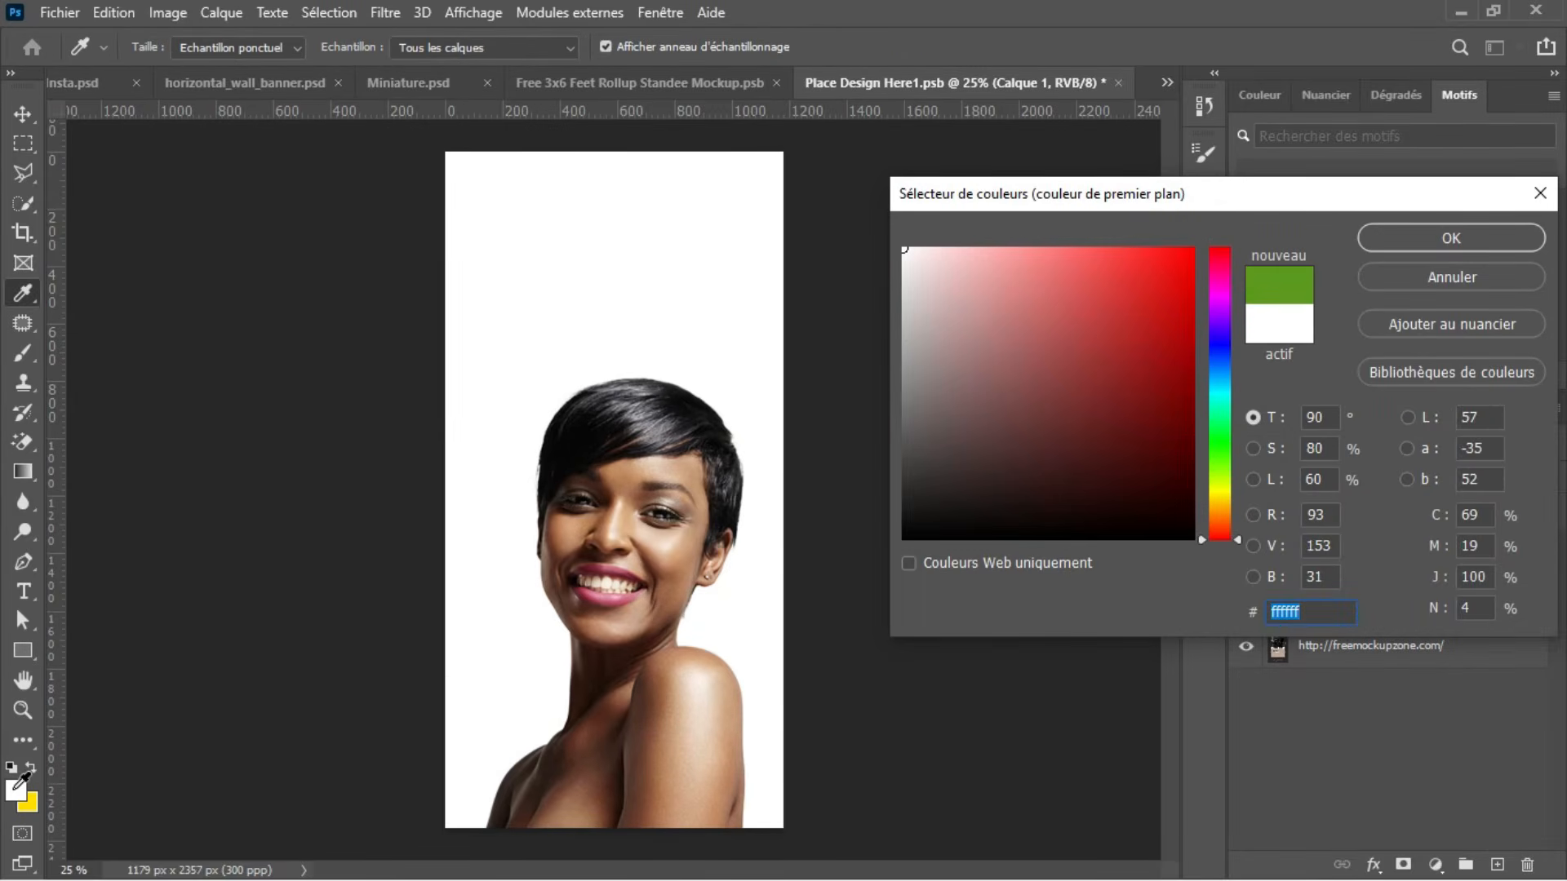
click(1507, 245)
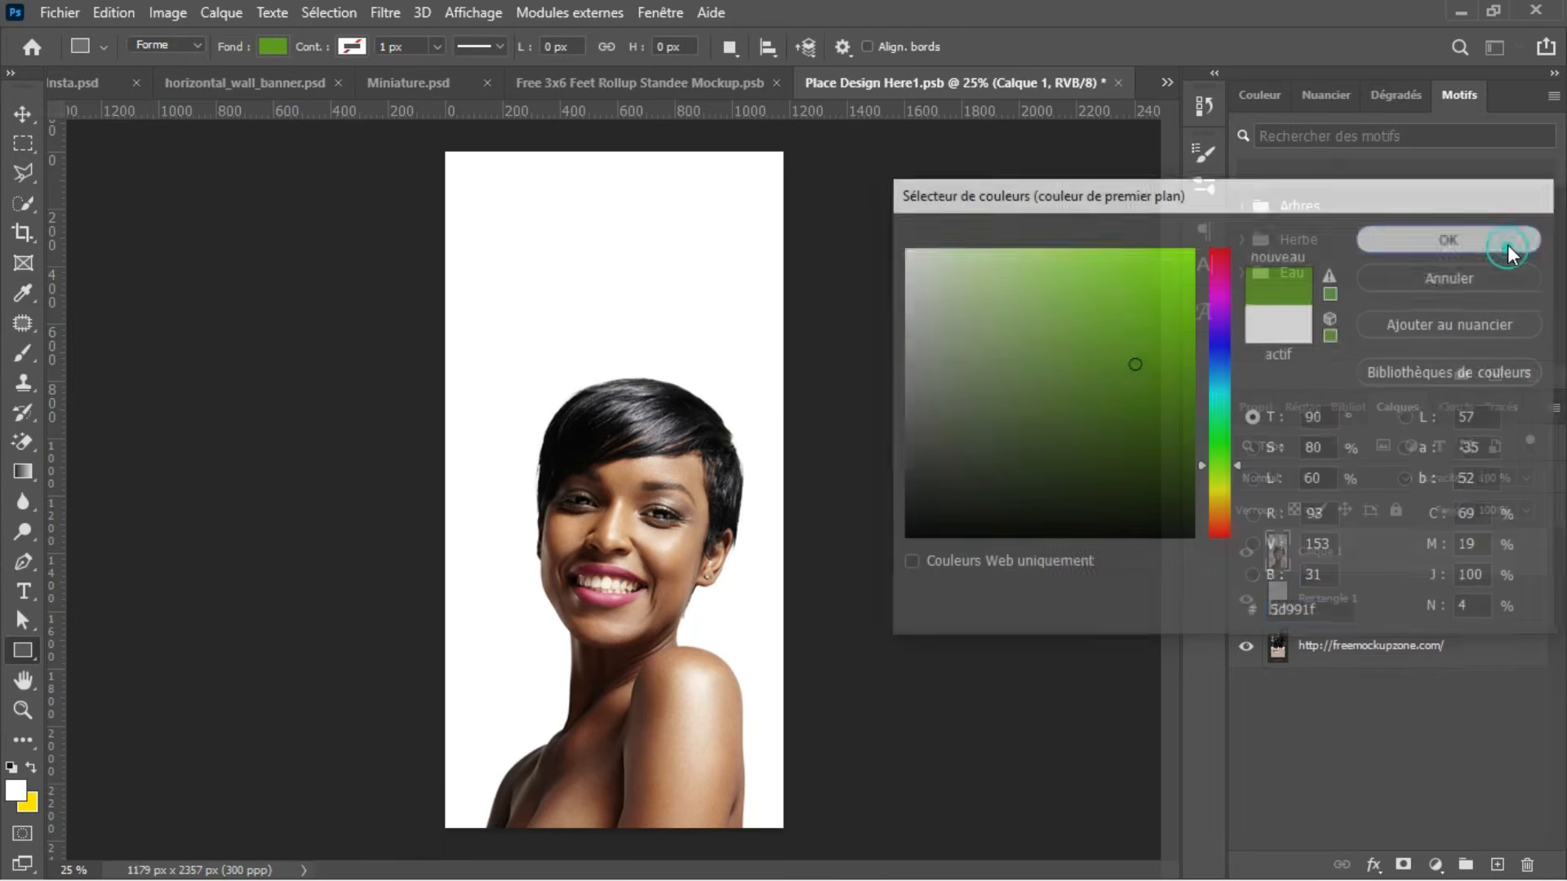
Step: Enlarge the soft brush to 934 px and paint green across the bottom of Calque 1, over the woman's shoulders
key(b)
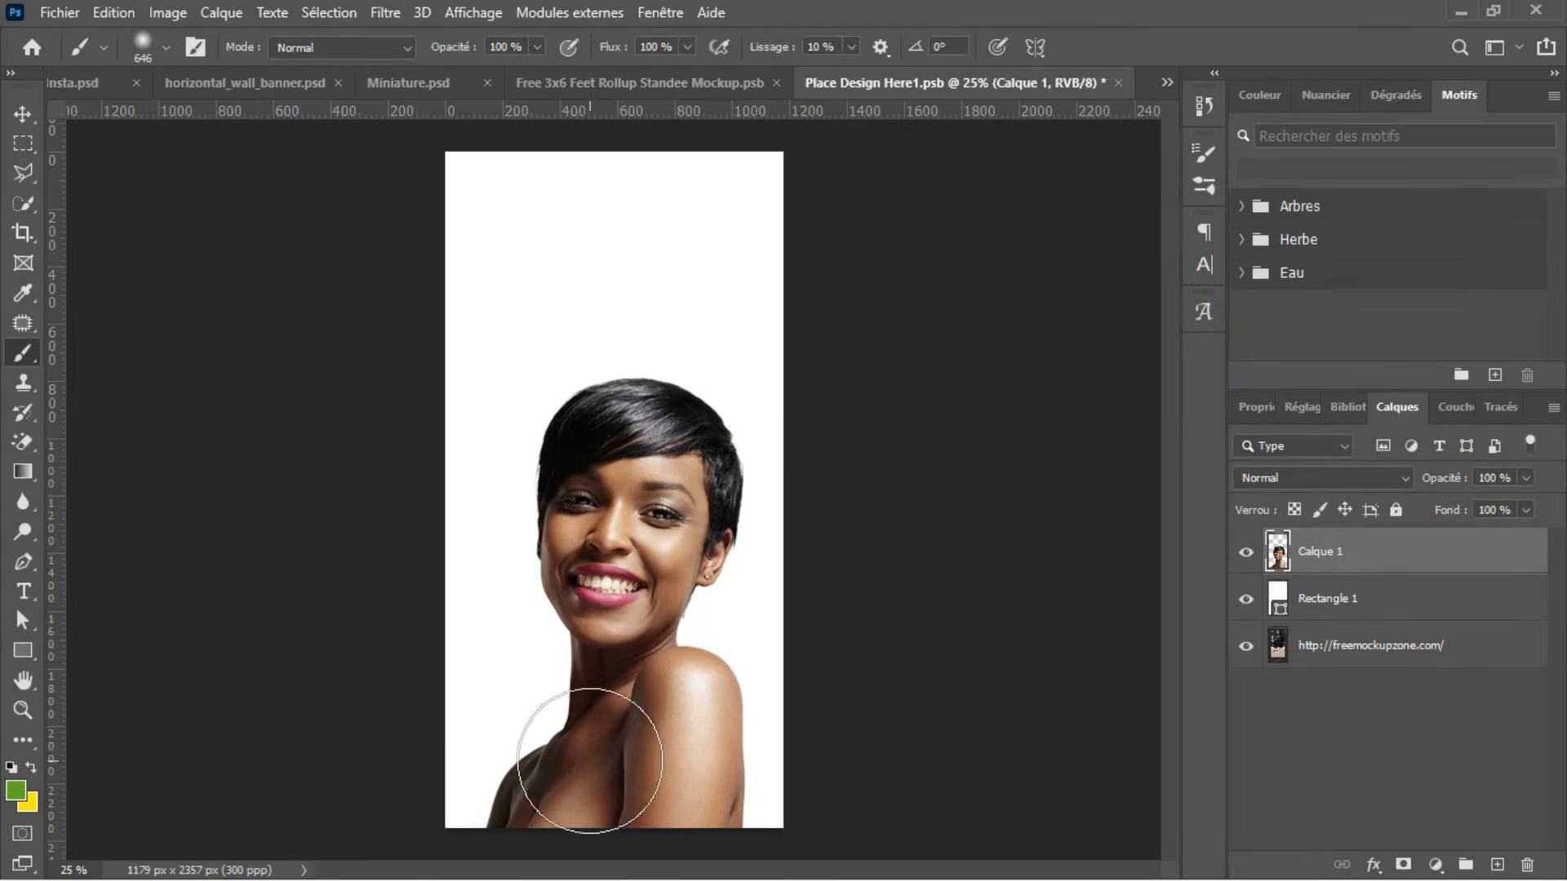
drag(503, 744, 545, 737)
drag(489, 804, 811, 786)
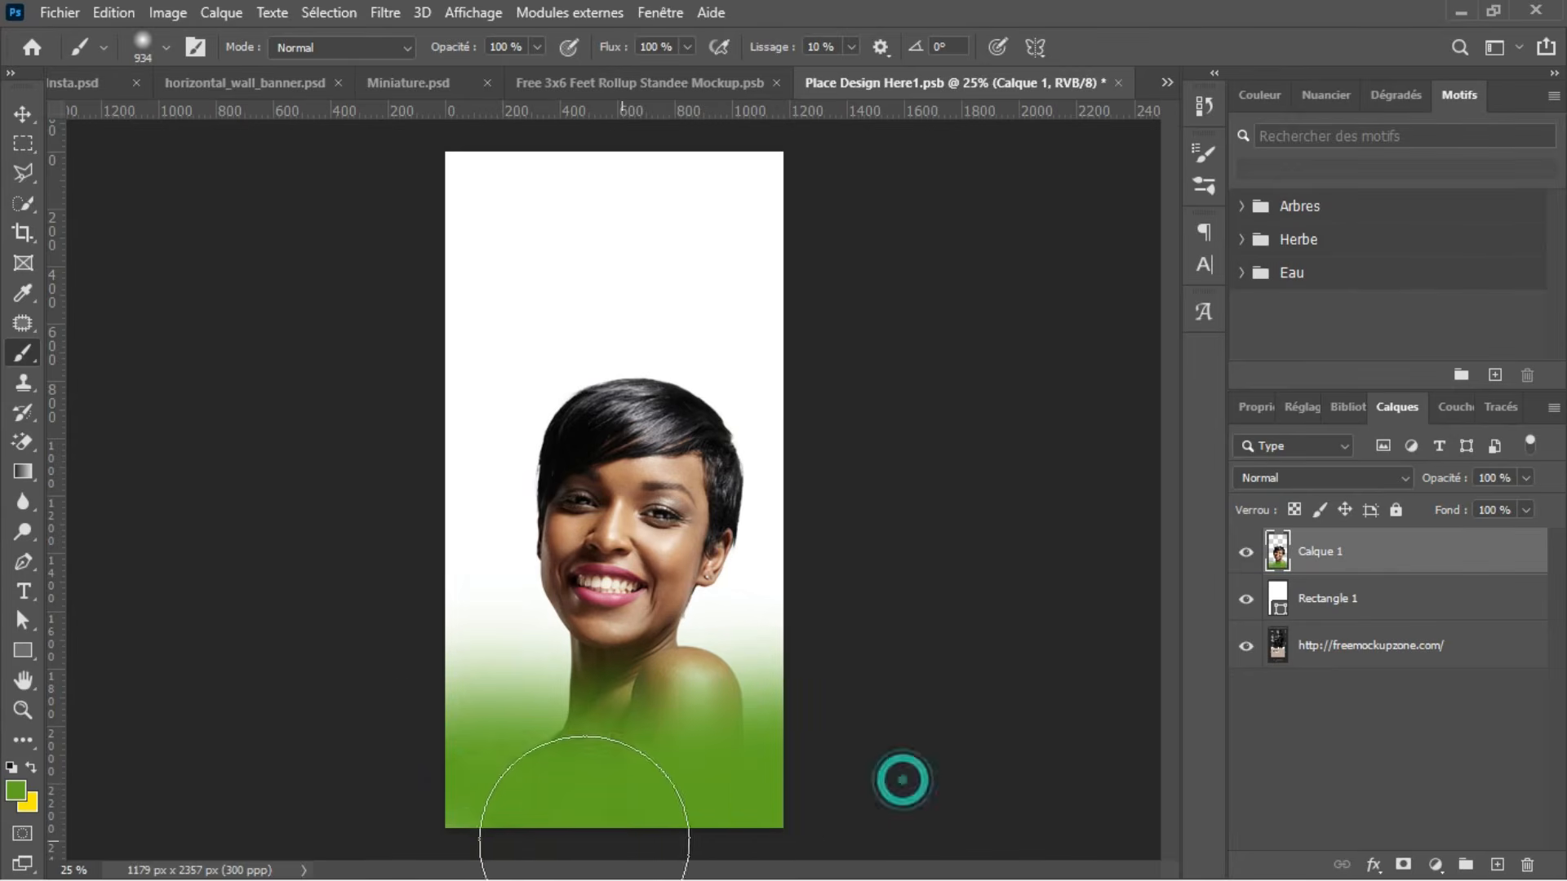
mouse_move(413, 808)
mouse_down()
mouse_move(664, 779)
mouse_move(846, 804)
mouse_up()
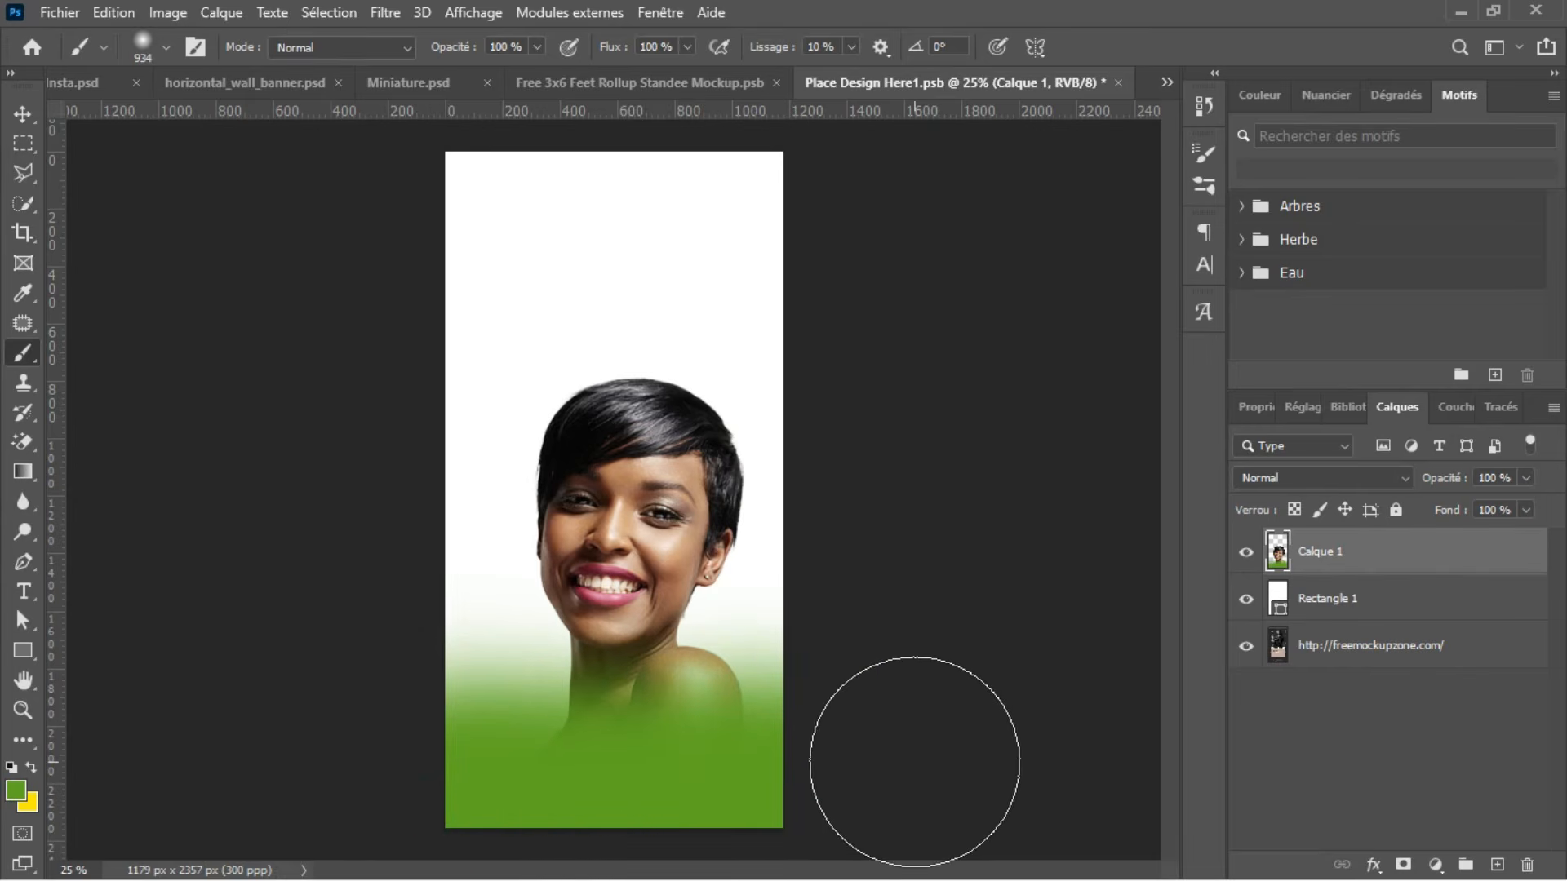
key(v)
mouse_move(650, 534)
mouse_down()
mouse_move(647, 511)
mouse_move(647, 546)
mouse_up()
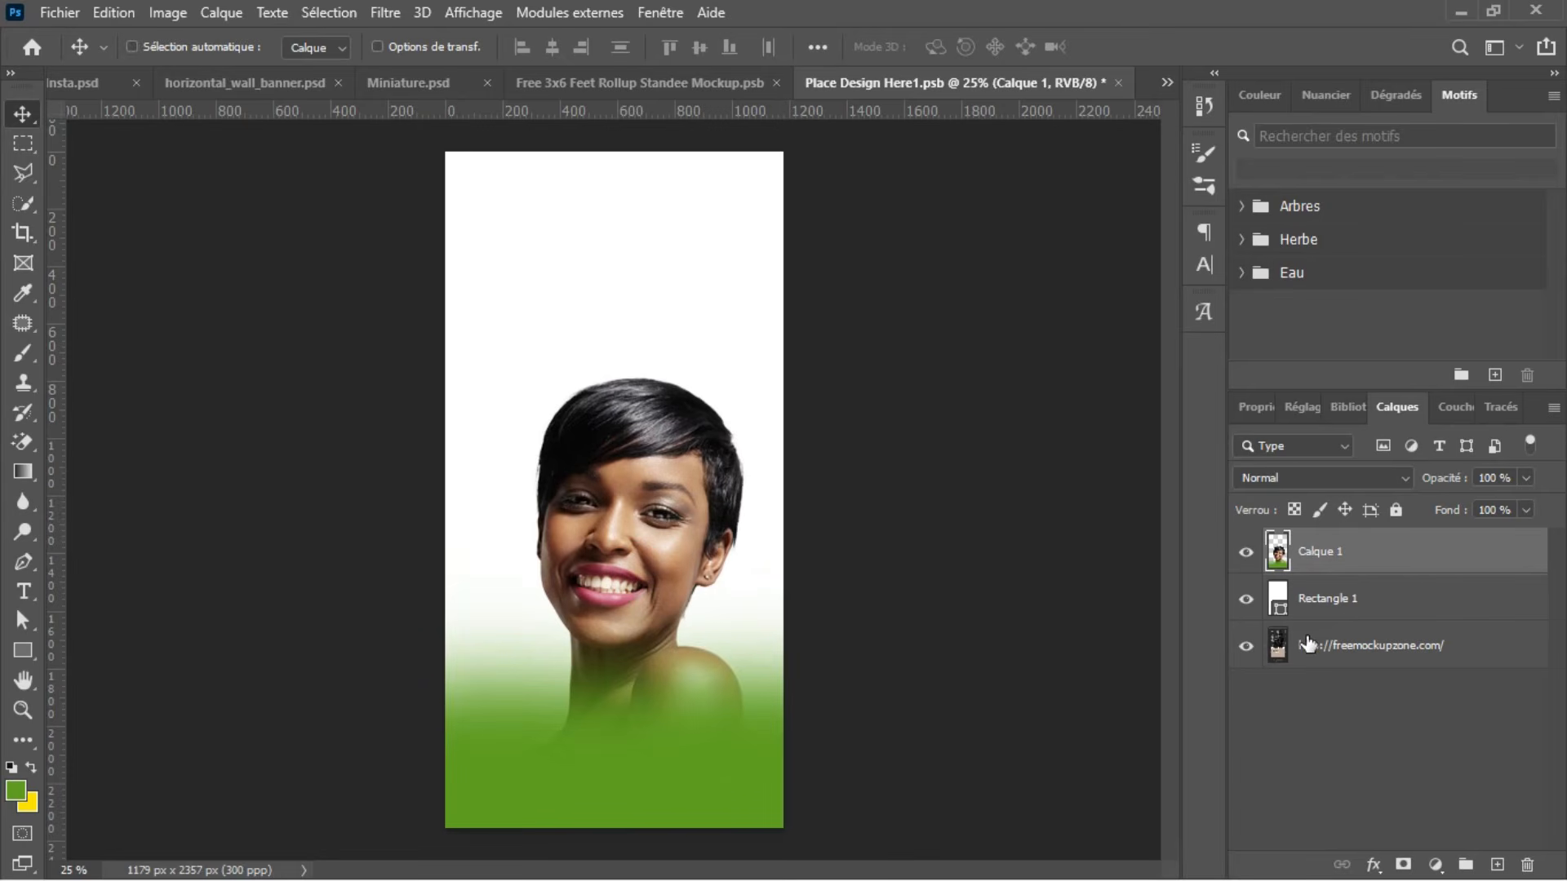
Step: Undo the green paint on the woman's layer and repaint it across the canvas's lower part on a new layer above her
key(ctrl+z)
key(ctrl+z)
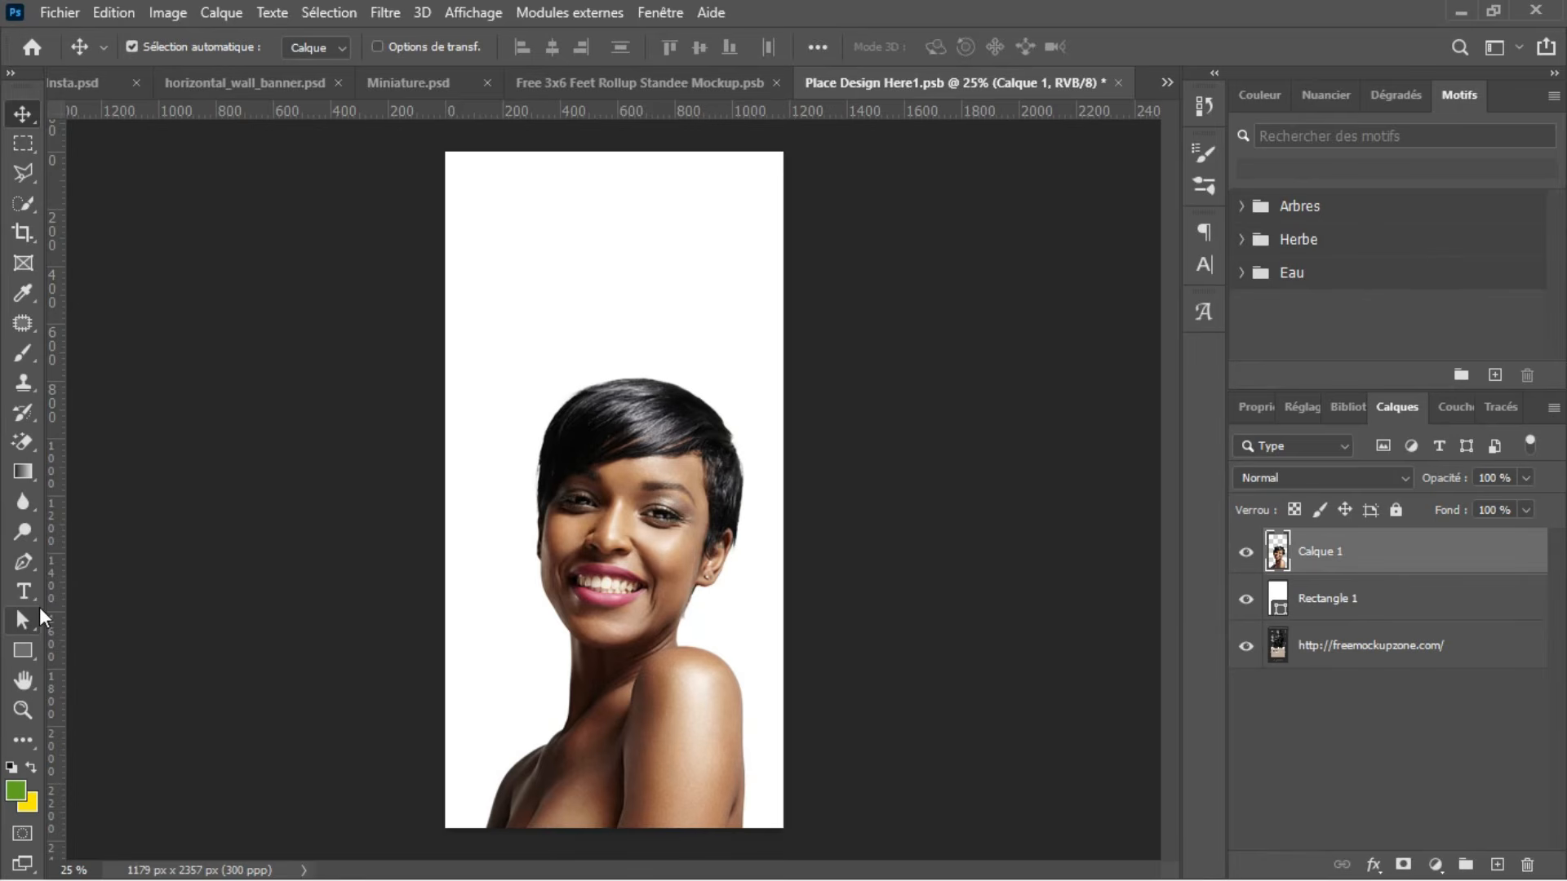
key(b)
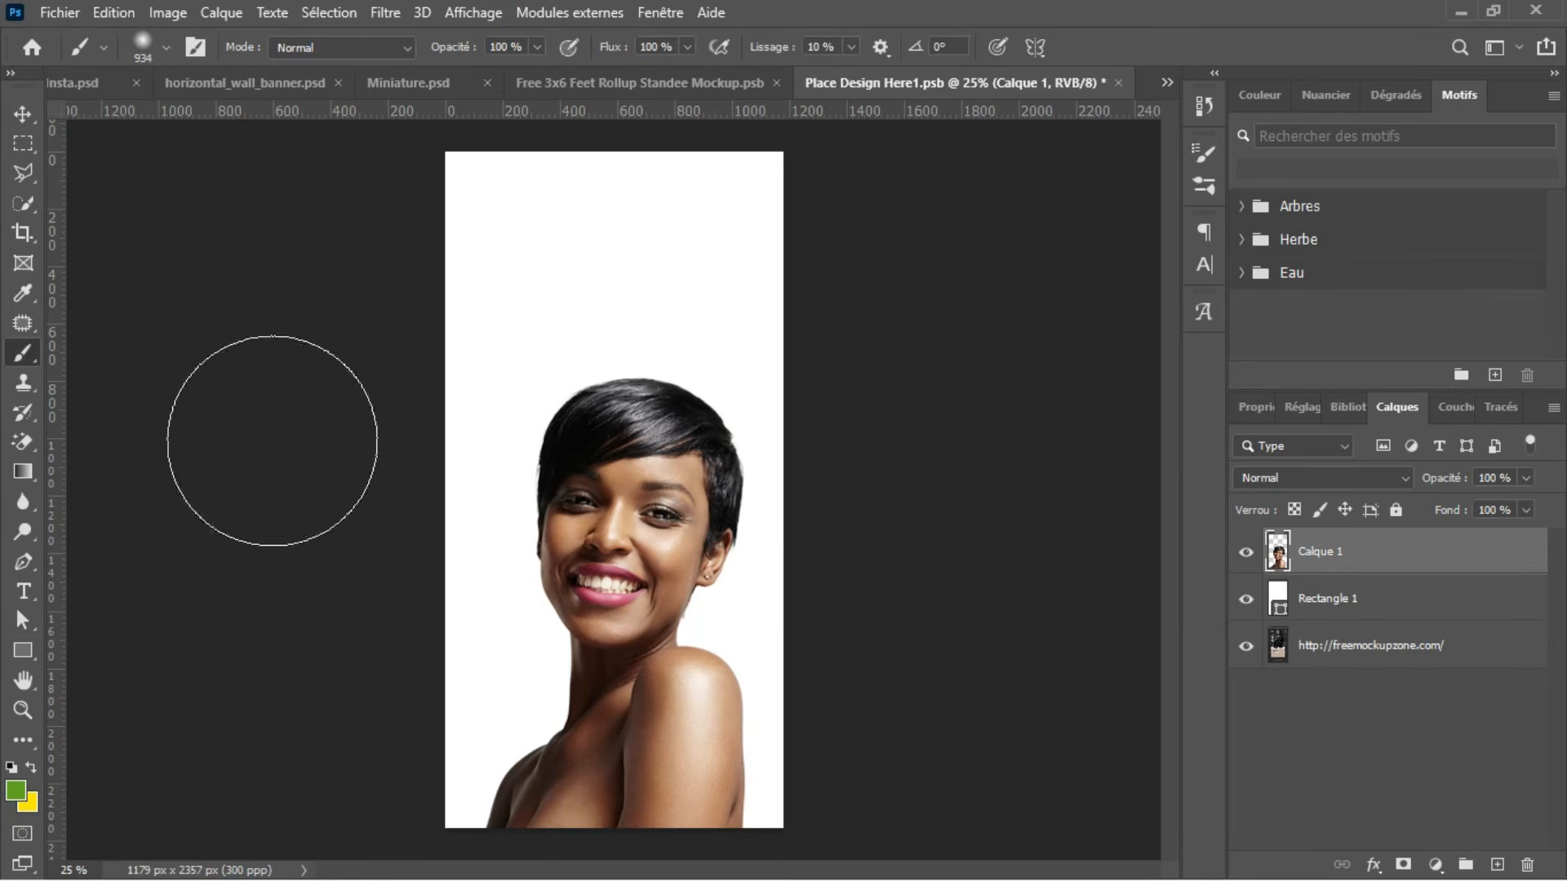
click(1497, 864)
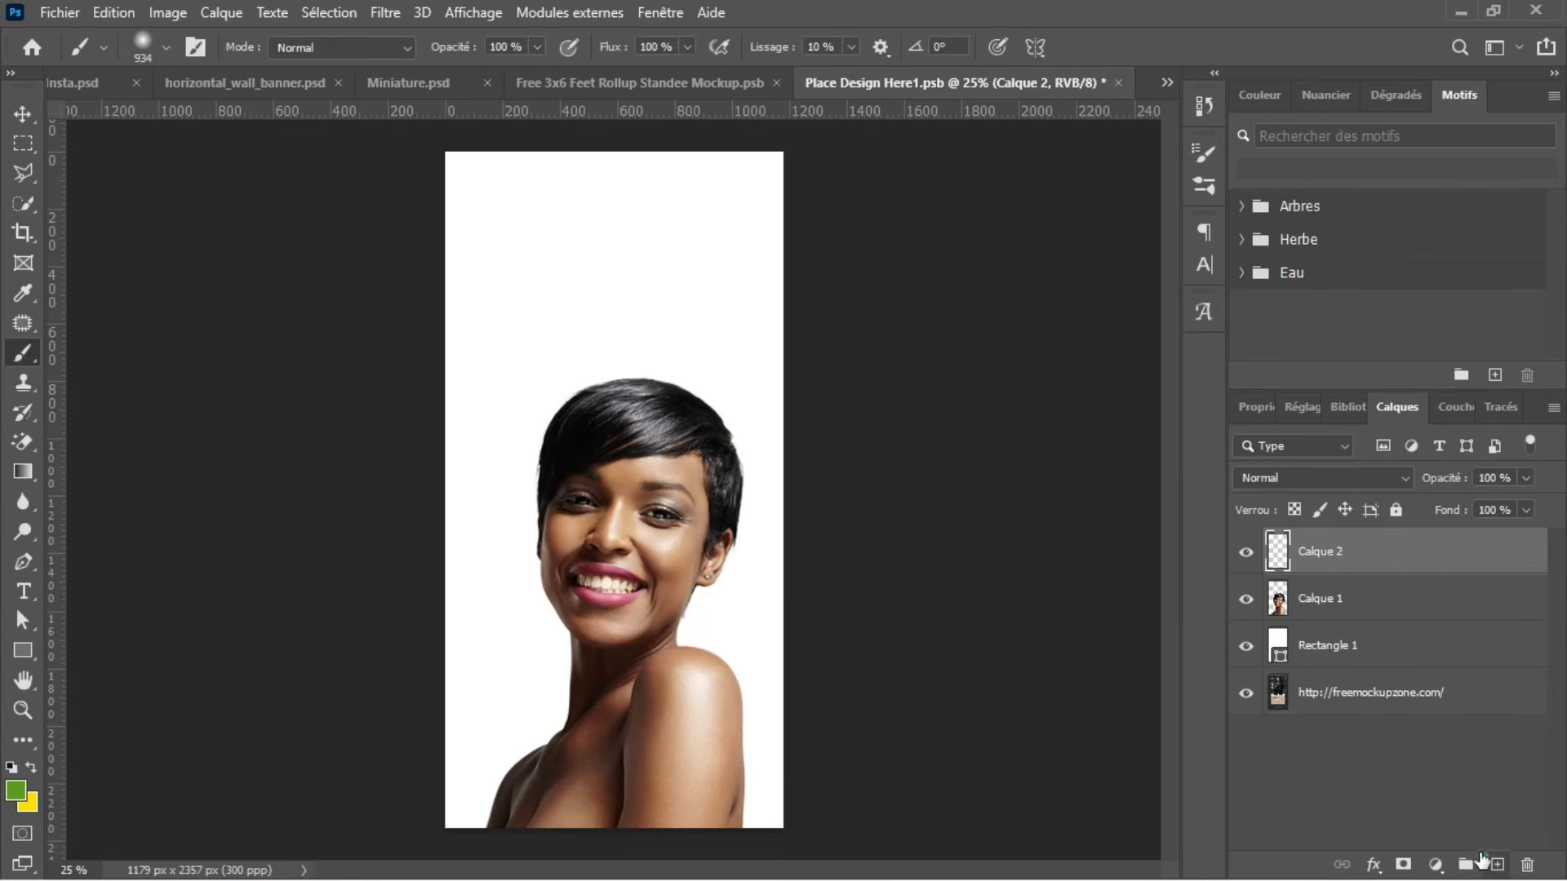
mouse_move(448, 779)
mouse_down()
mouse_move(409, 769)
mouse_move(665, 776)
mouse_move(857, 756)
mouse_move(723, 778)
mouse_move(490, 751)
mouse_move(542, 751)
mouse_move(466, 767)
mouse_up()
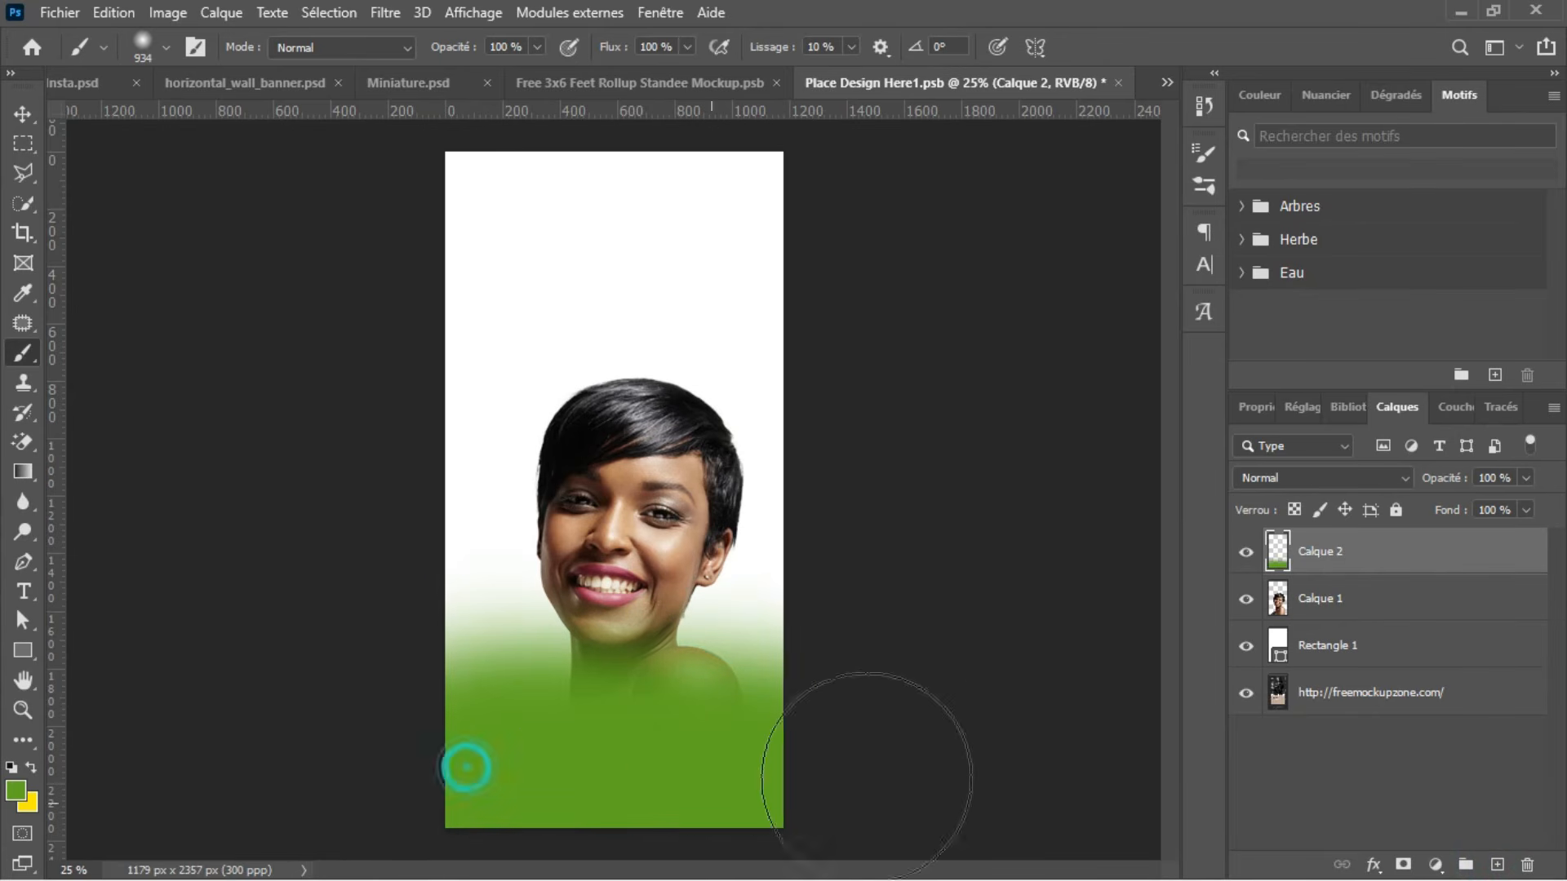
Step: Move the woman up the canvas and shift the green fade slightly down so more of her shoulders shows
click(1323, 623)
key(v)
mouse_move(608, 473)
mouse_down()
mouse_move(599, 374)
mouse_move(596, 418)
mouse_move(596, 403)
mouse_up()
drag(613, 749, 616, 778)
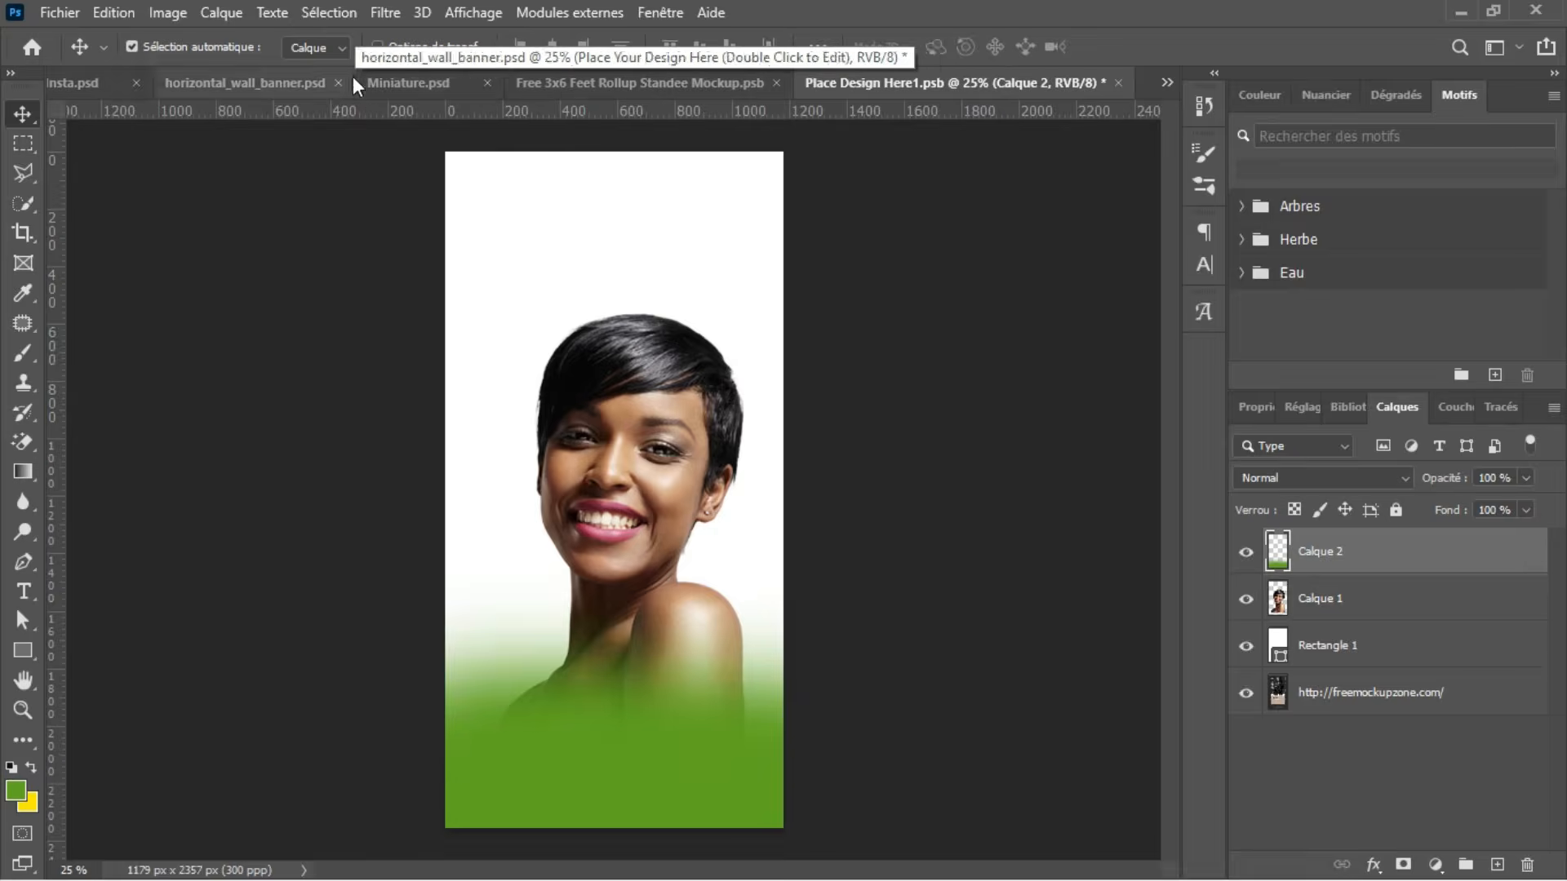
Step: Check the roll-up design in Miniature.psd as a reference and return to Place Design Here1.psb
click(399, 84)
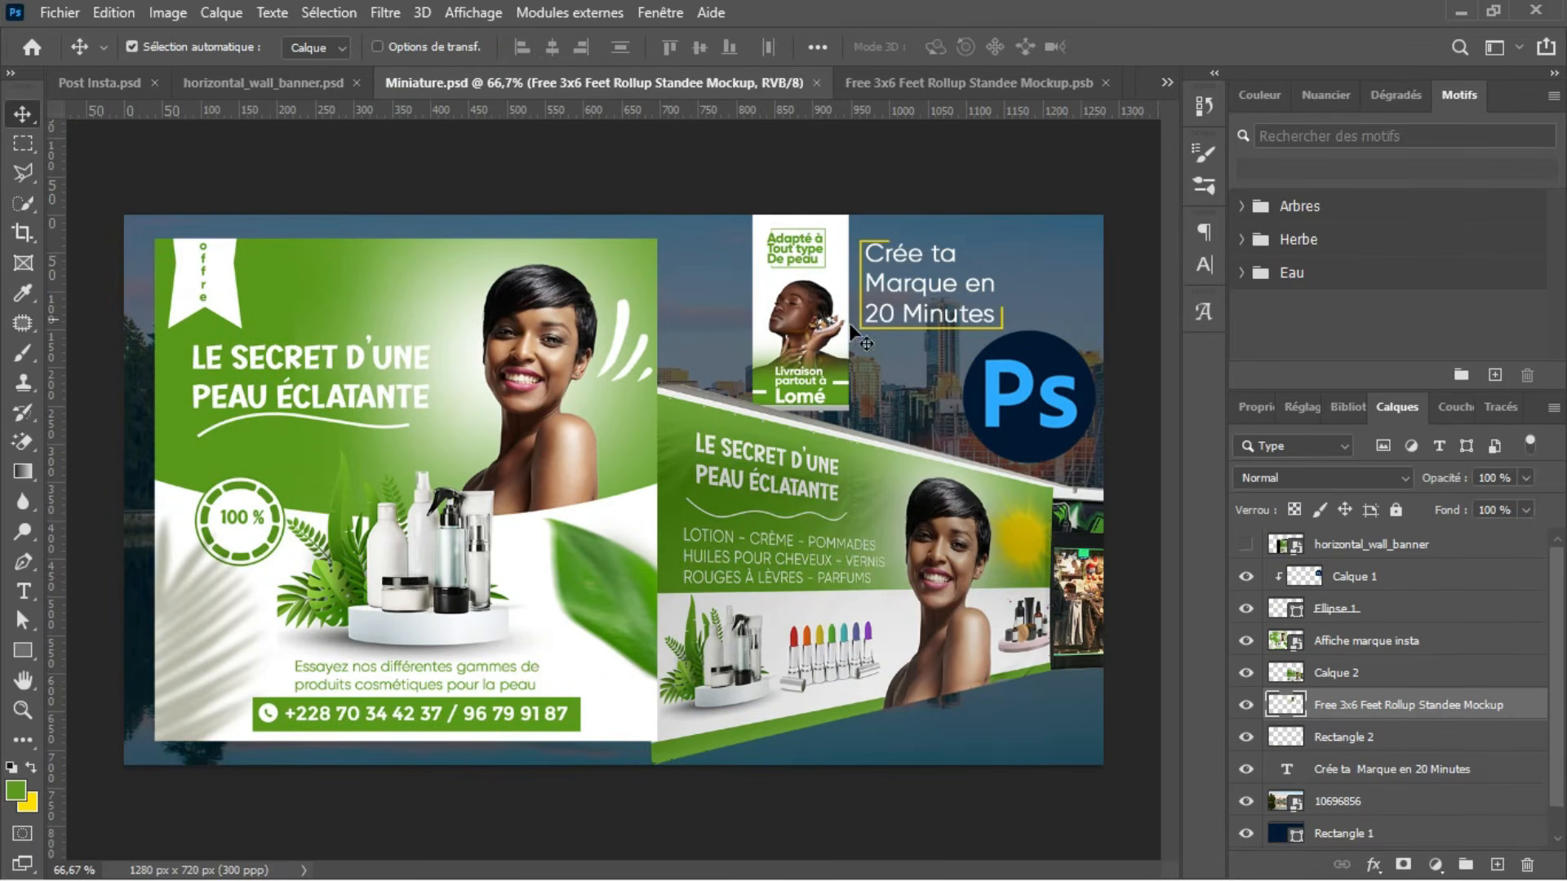
click(951, 92)
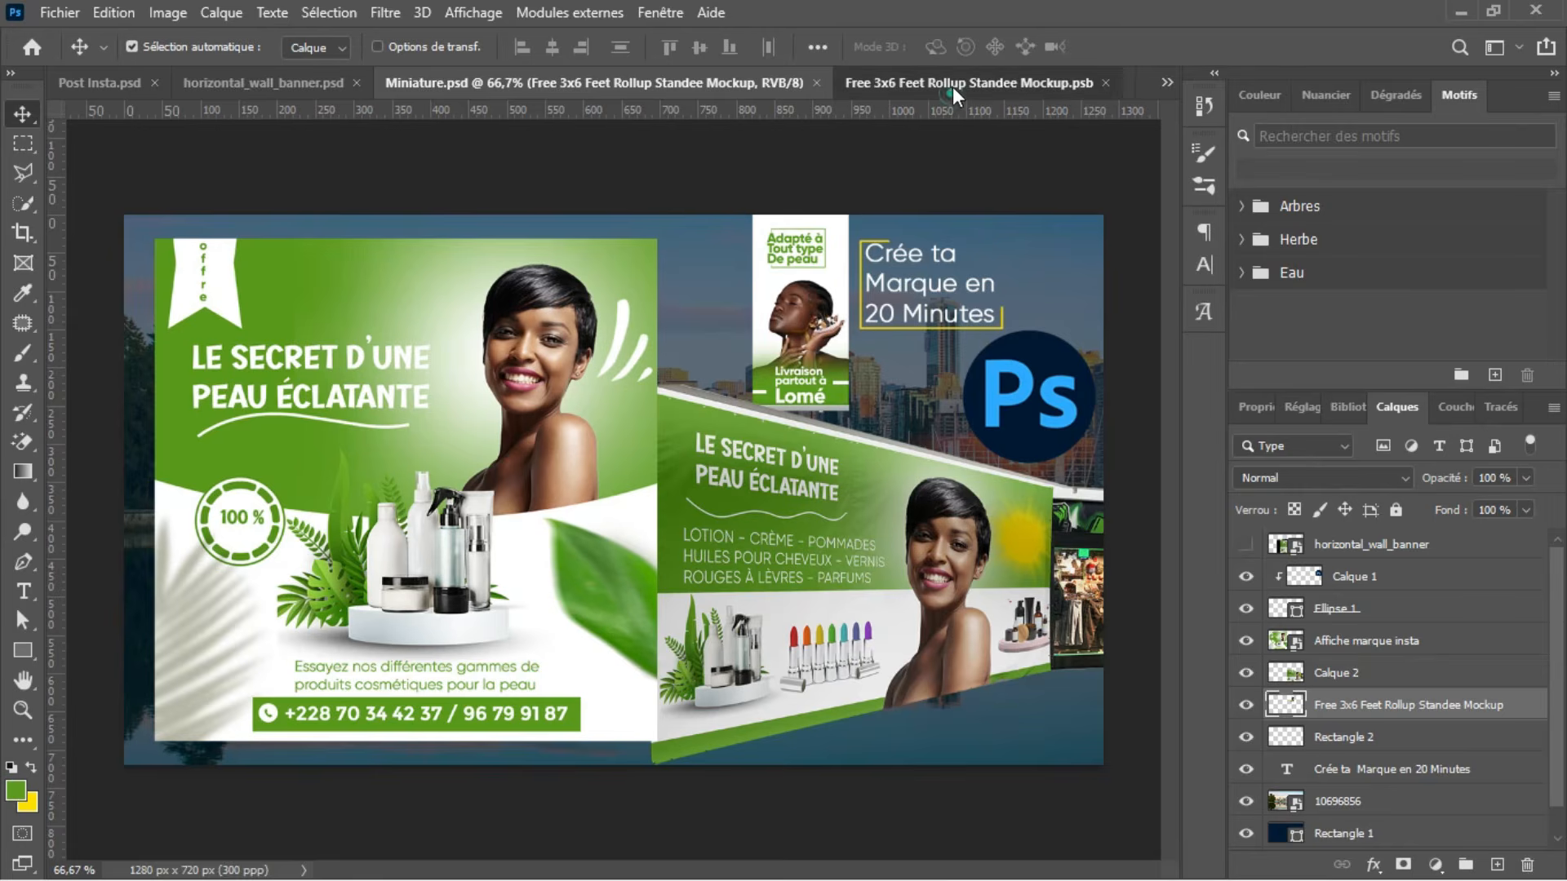
click(1054, 82)
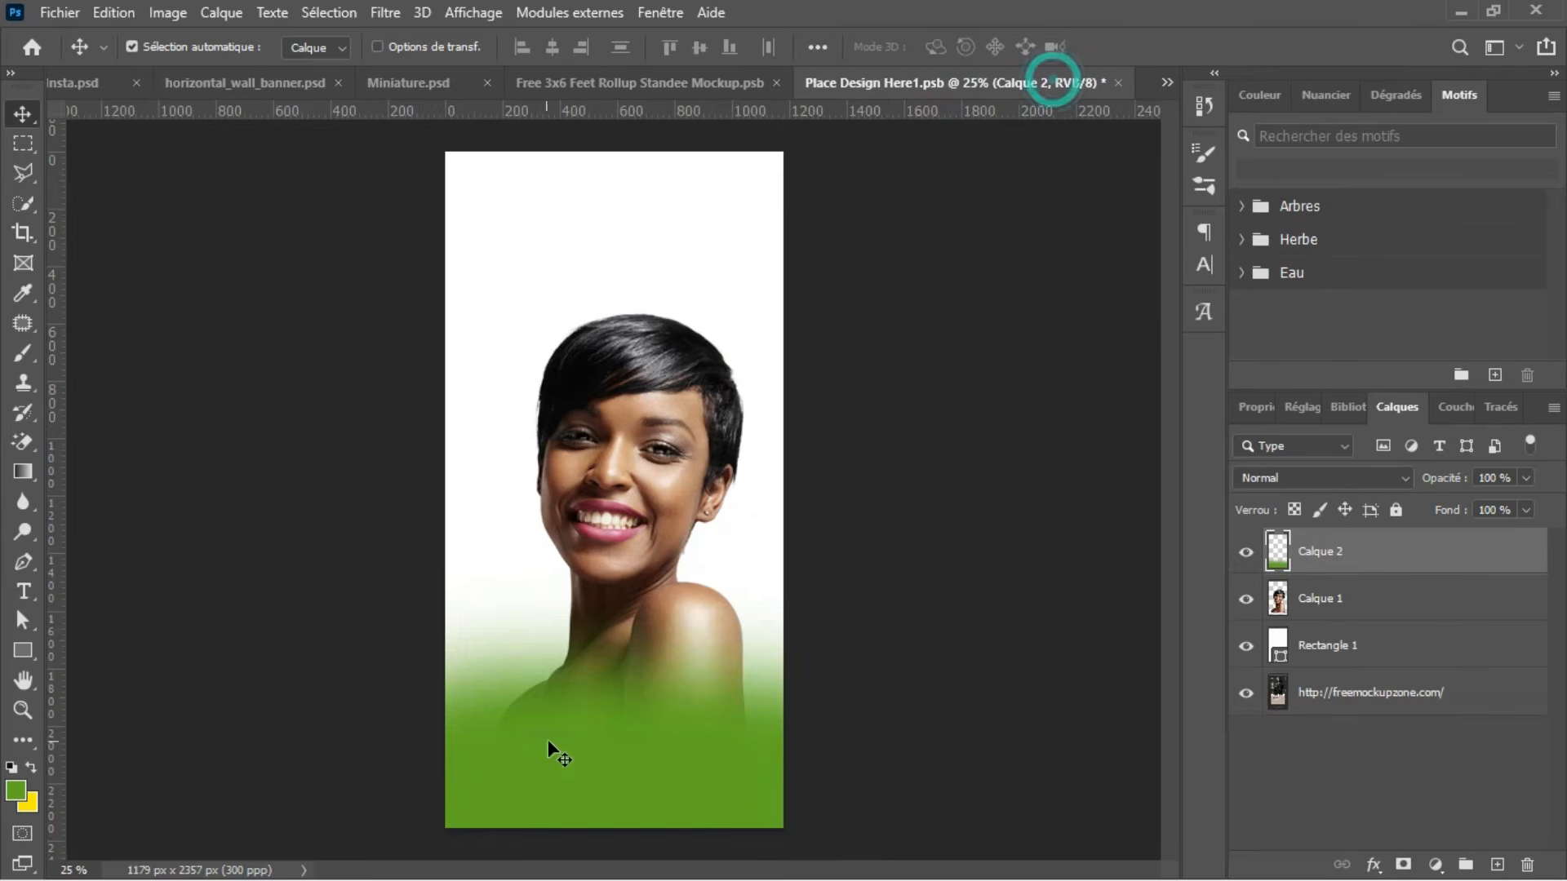
Step: Start a text object in Gilroy Light 30 pt over the green area on a new layer and colour it white (ffffff)
drag(653, 766, 648, 756)
key(t)
click(1494, 863)
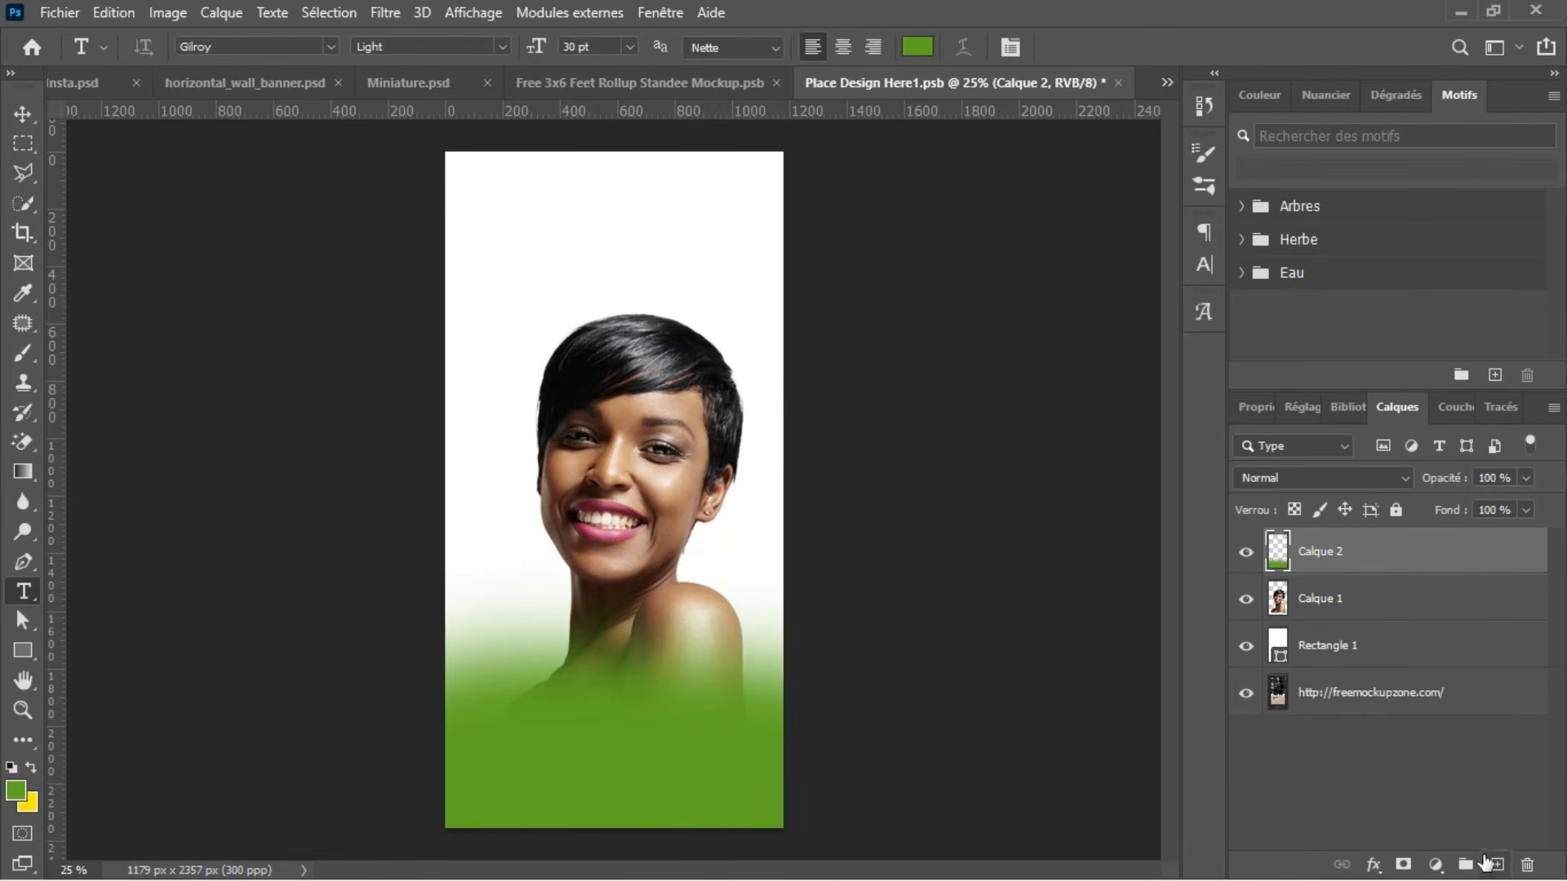
click(516, 697)
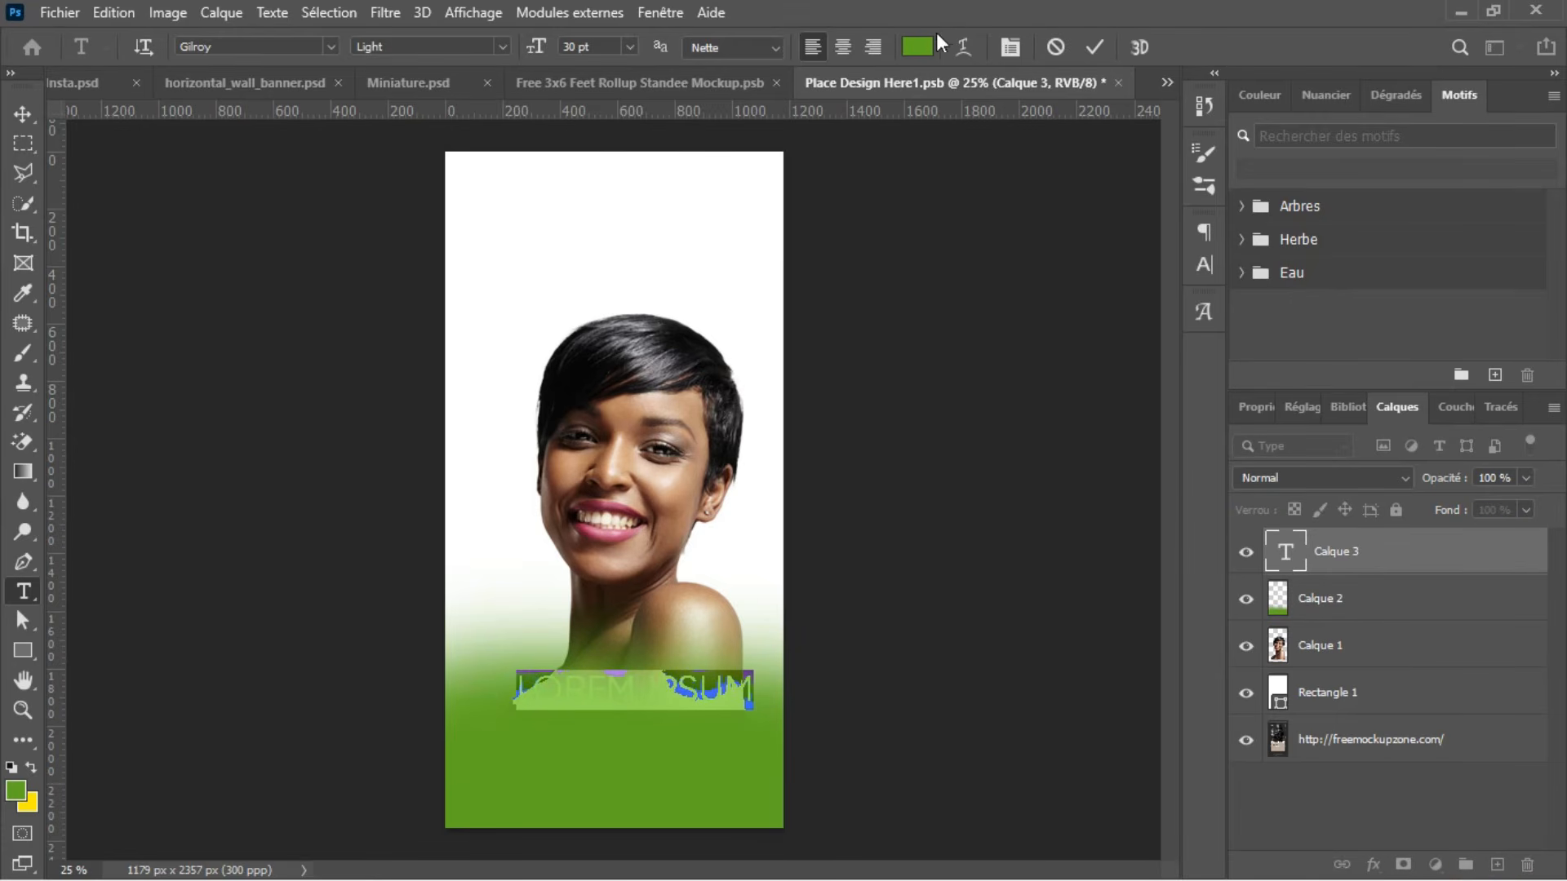
click(916, 47)
click(571, 225)
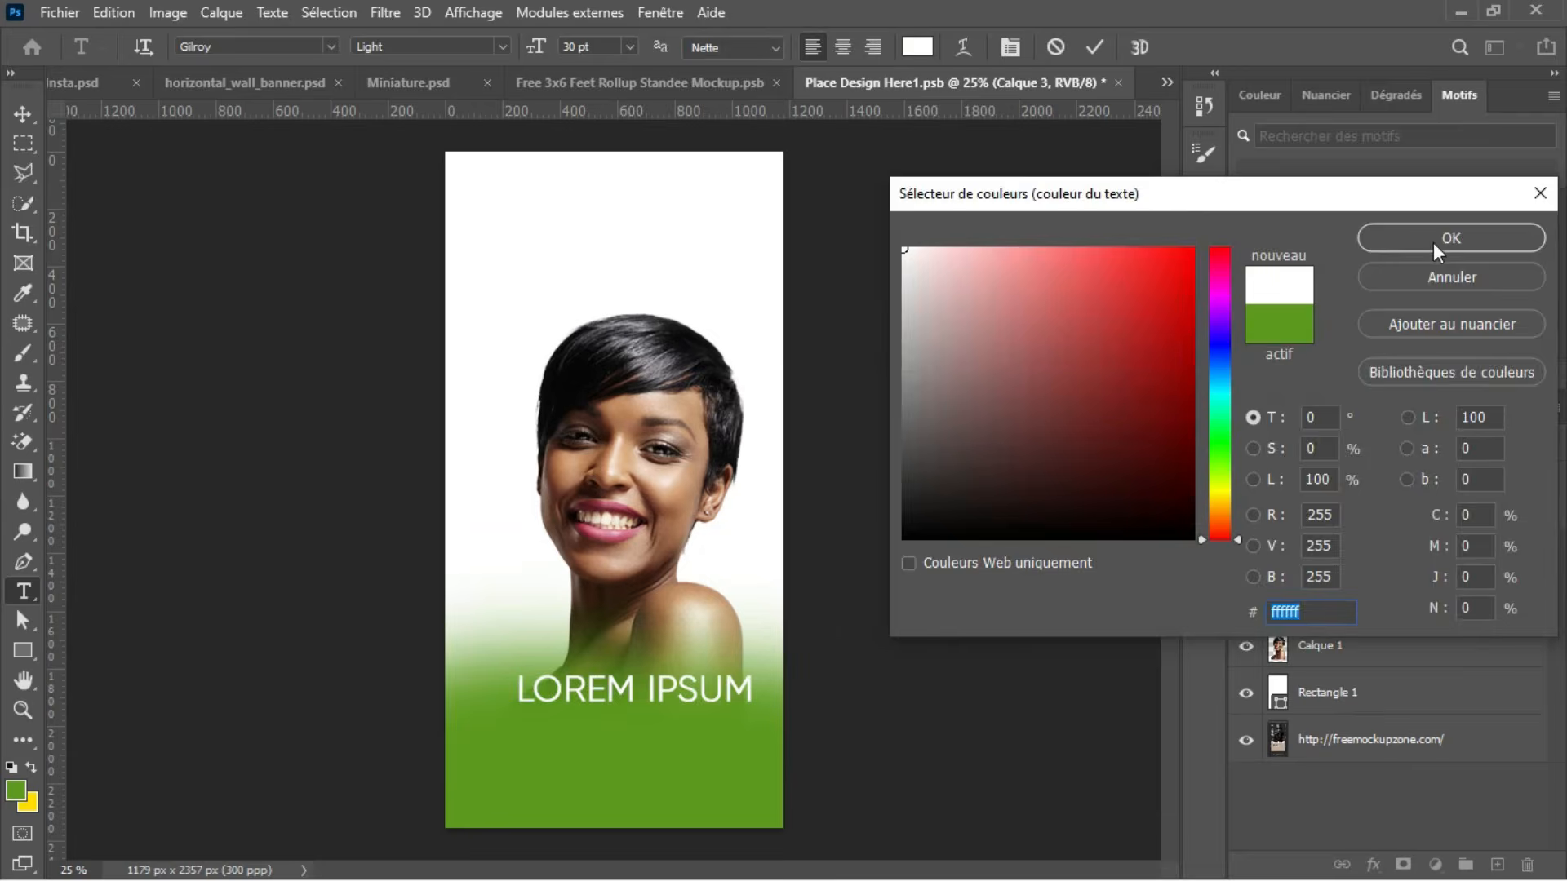
click(1437, 245)
Step: Write "LIVRAISON PARTOUT À LOMÉ" over the green area, split into the three lines LIVRAISON, PARTOUT and À LOMÉ
text(LIVRAISON PART)
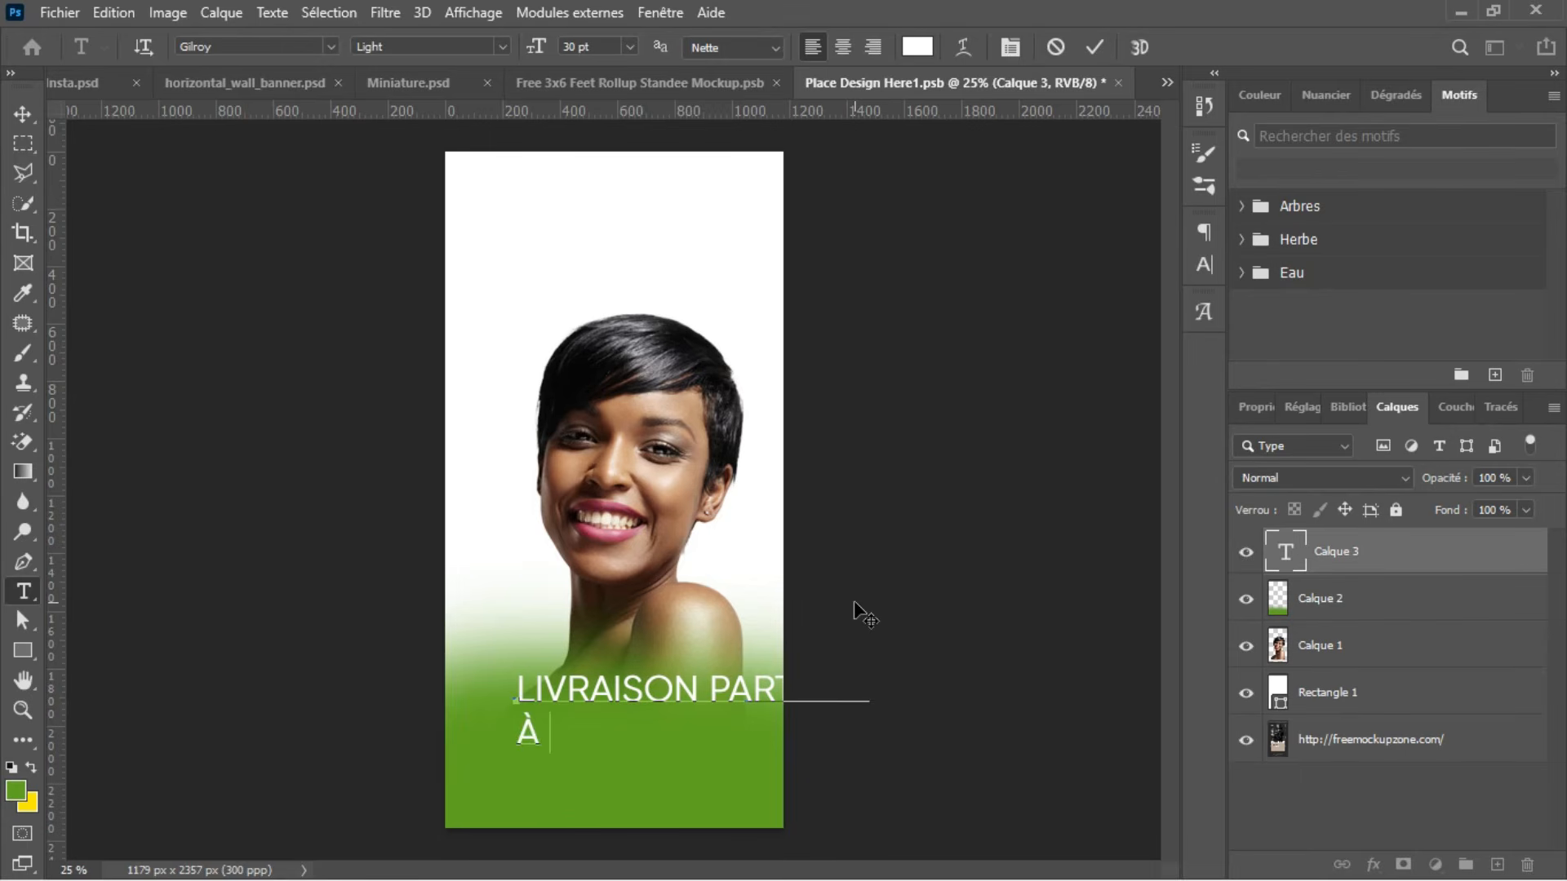
text(É)
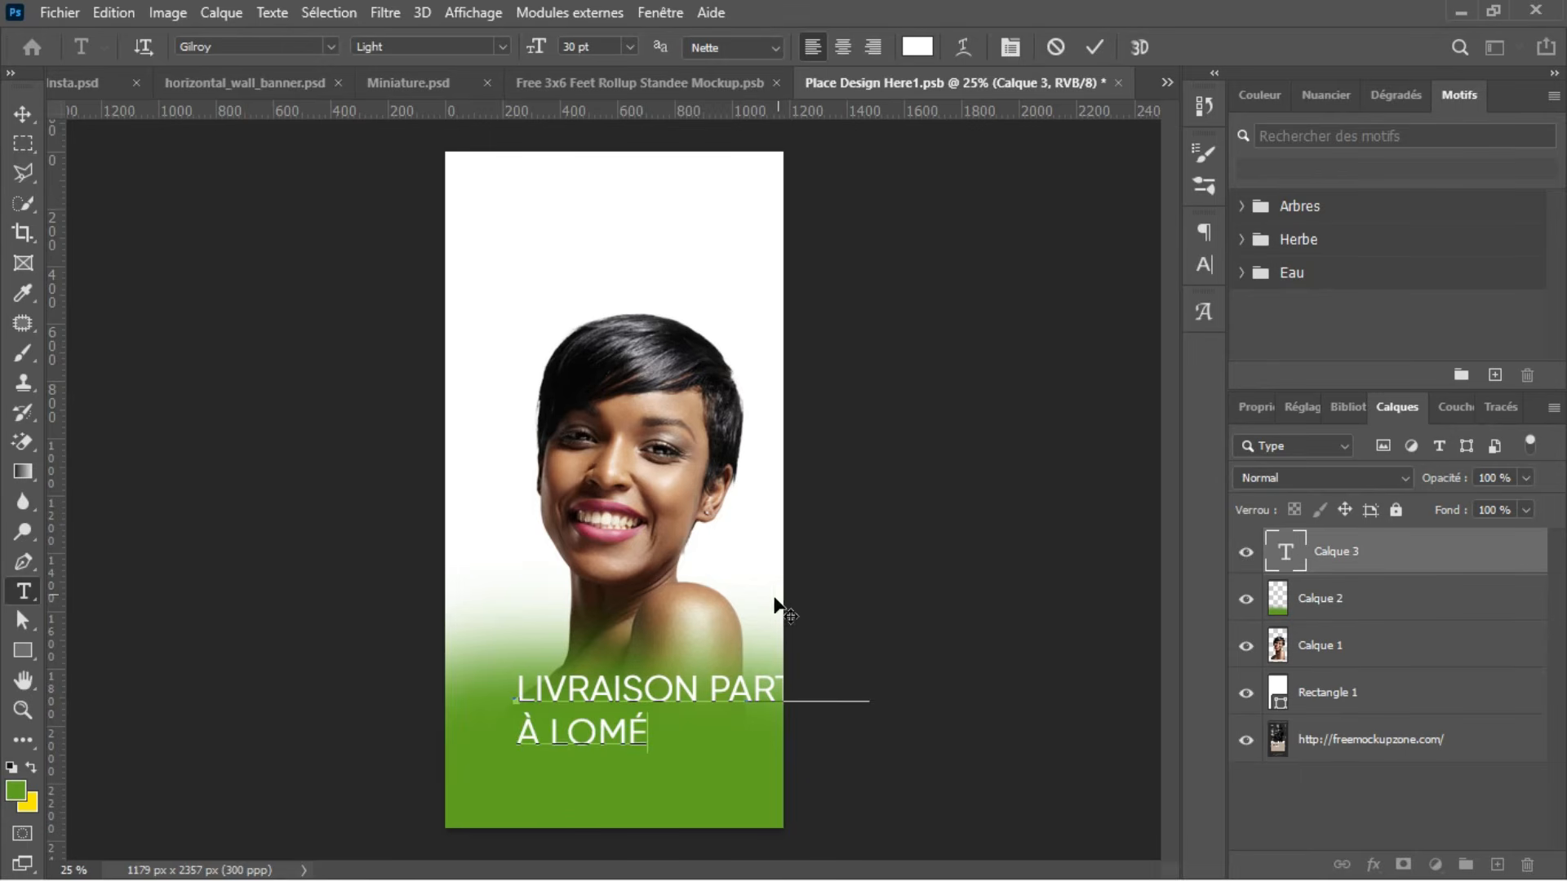
click(717, 678)
key(Return)
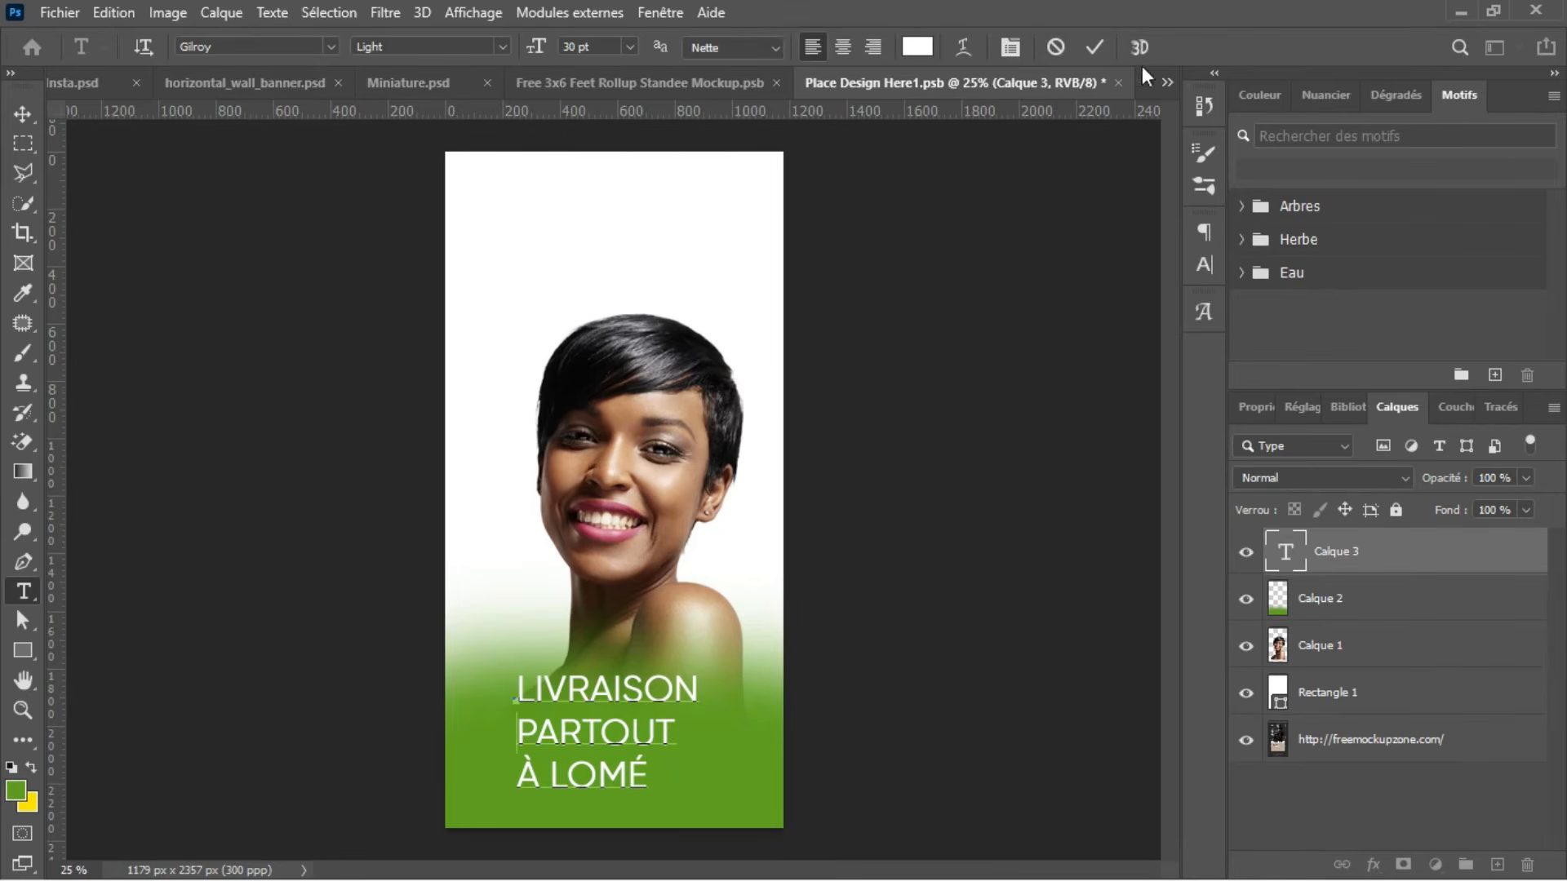
click(1093, 47)
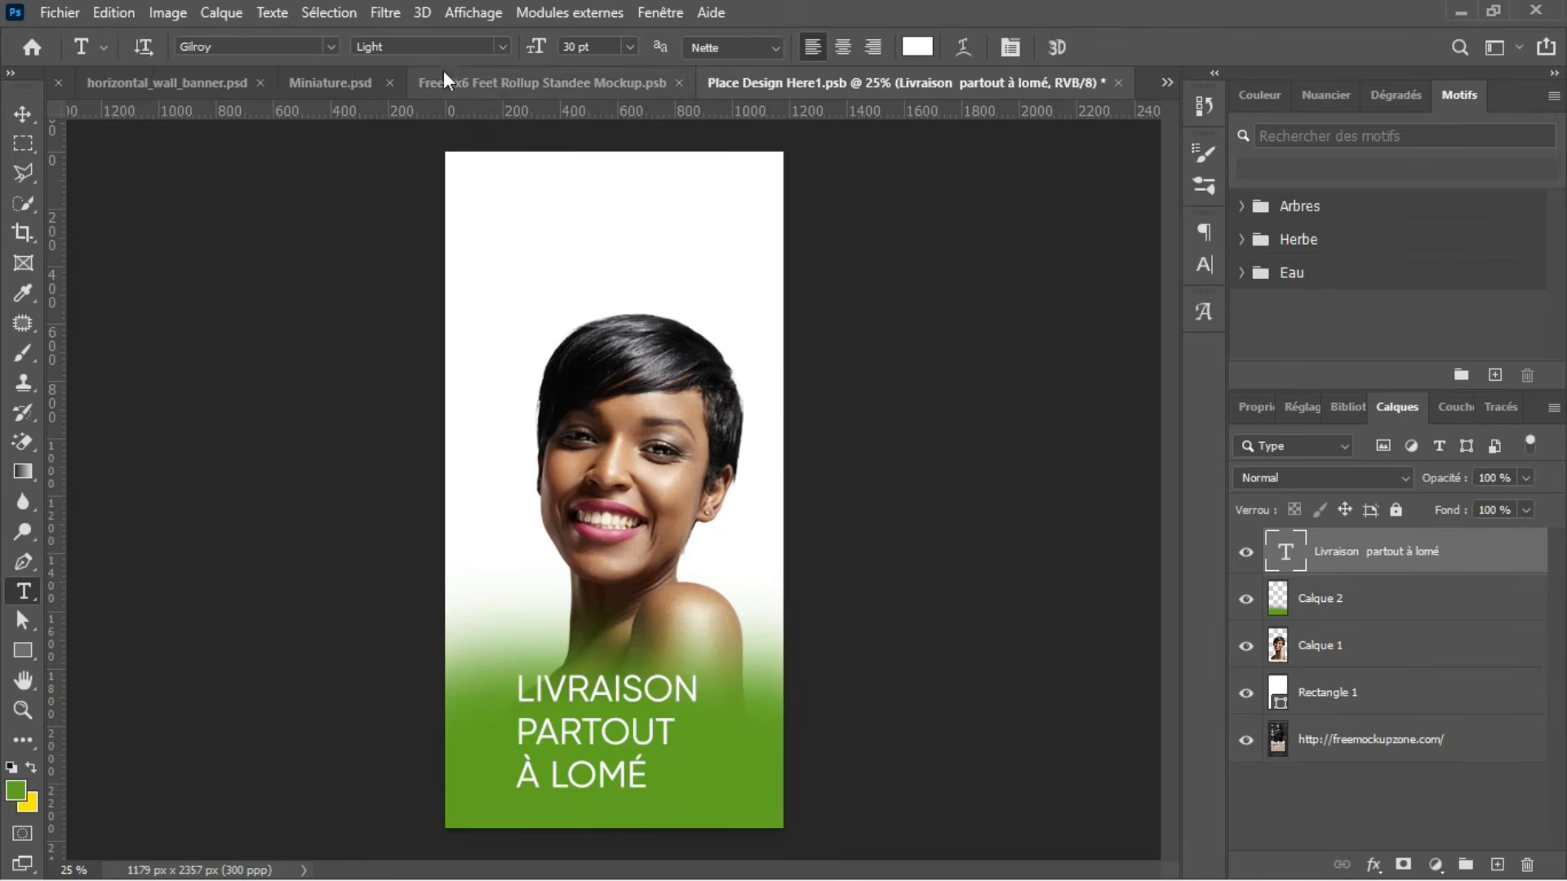
Step: Compare the text with the roll-up in Miniature.psd, look at the standee mockup, and return to Place Design Here1.psb
click(362, 80)
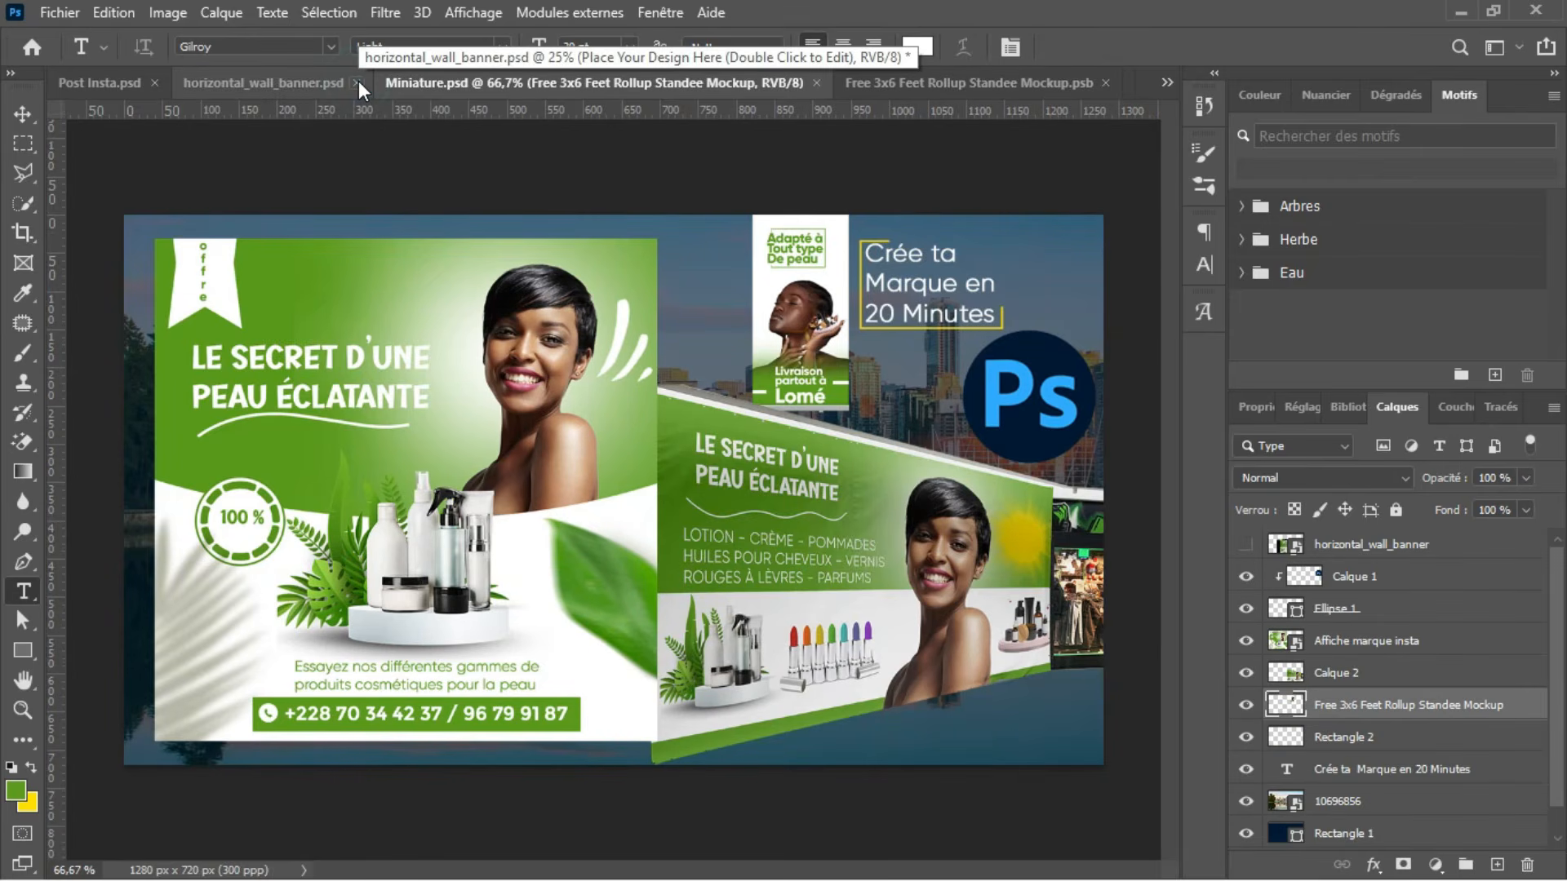
click(903, 80)
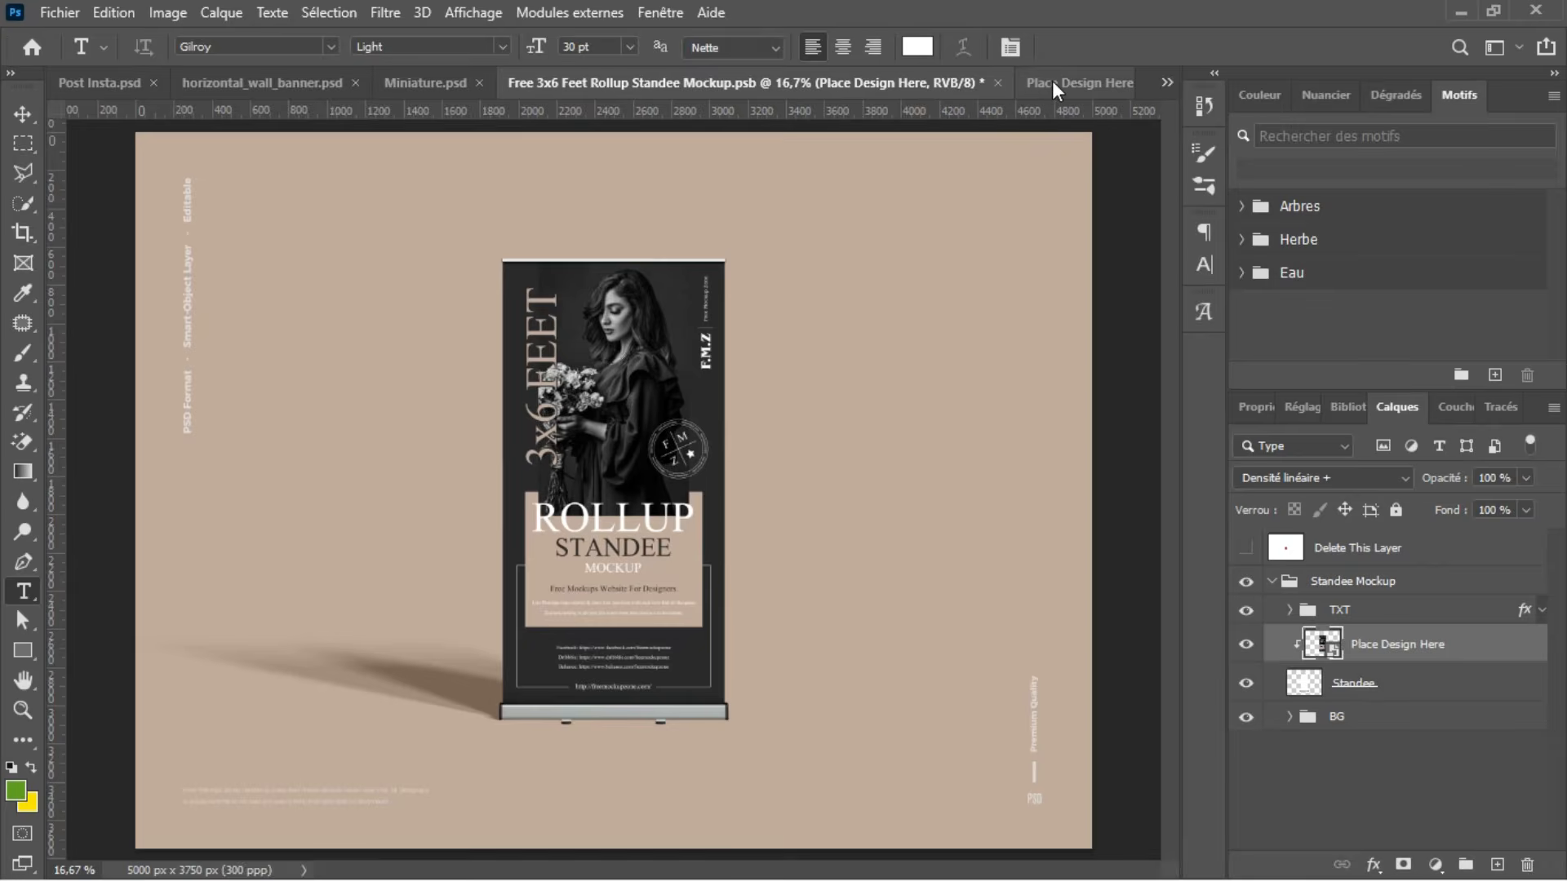
click(428, 83)
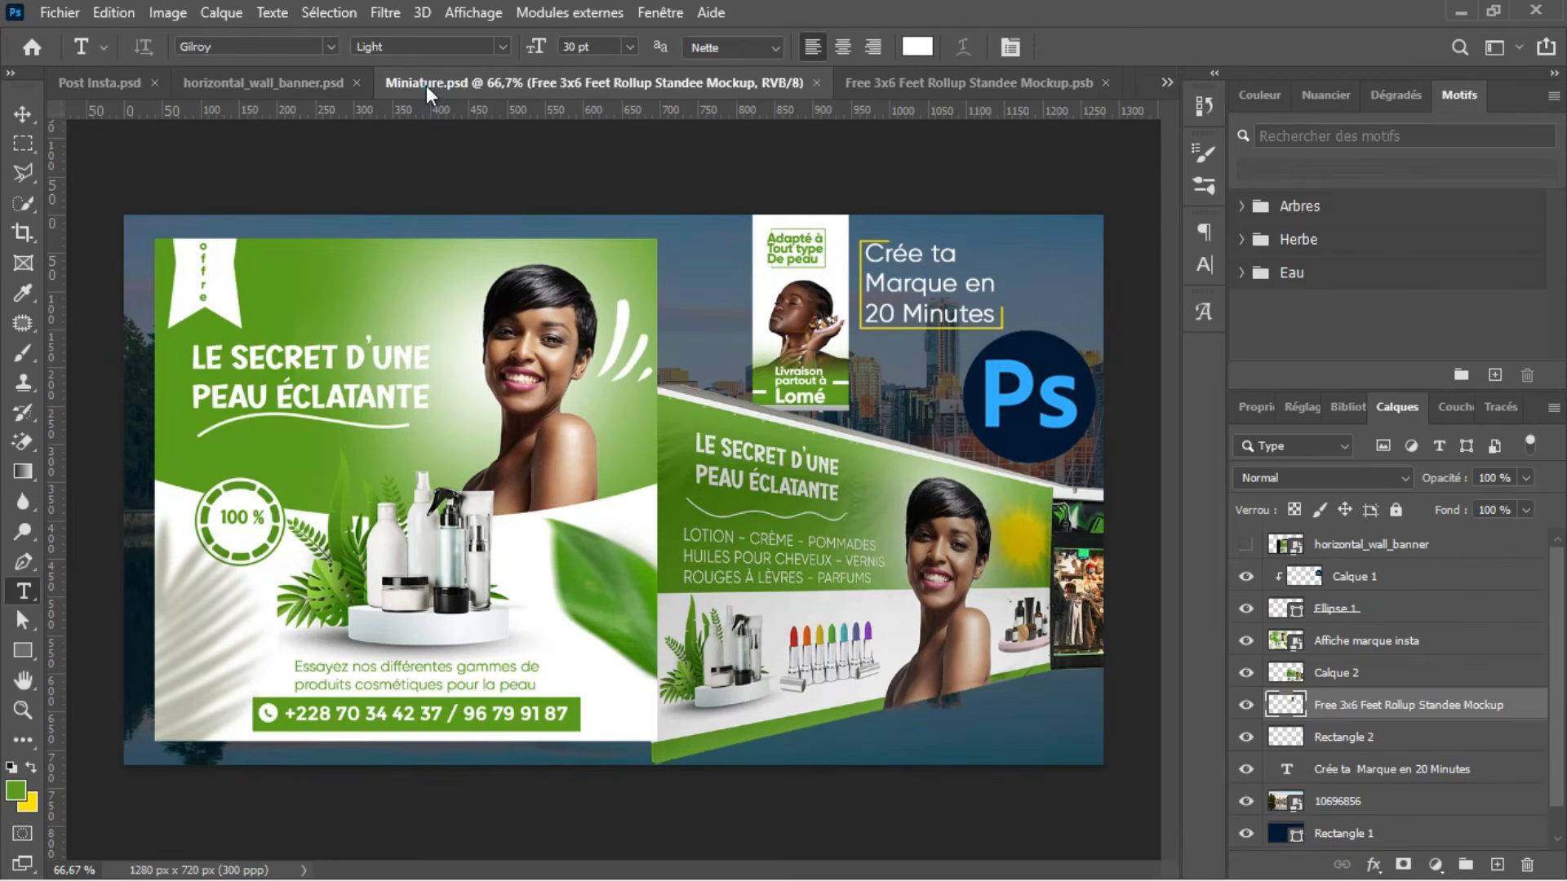
click(998, 85)
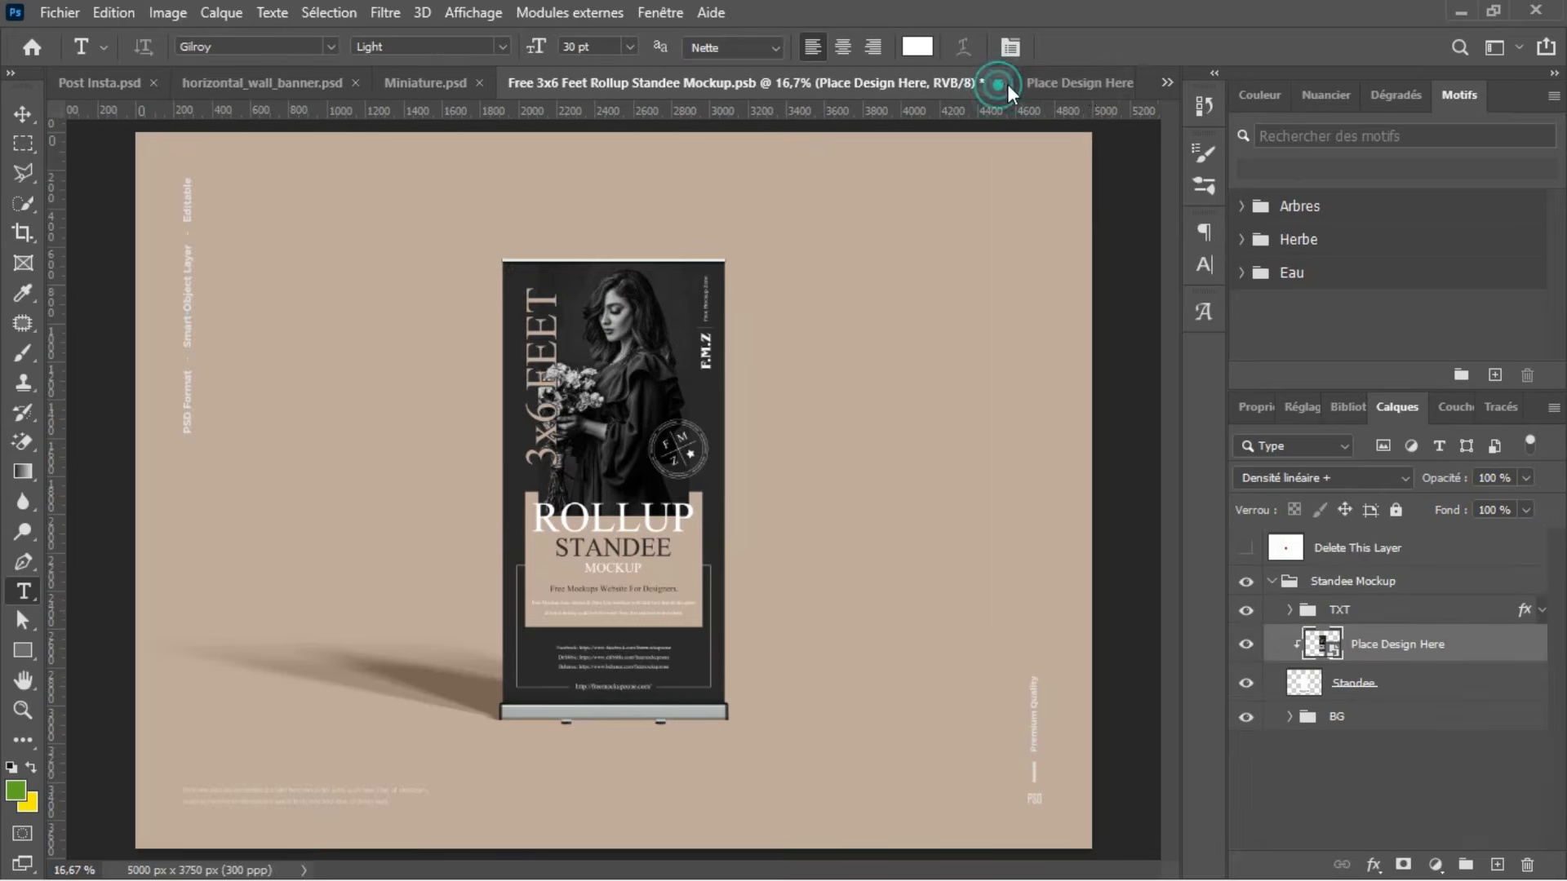
click(1100, 81)
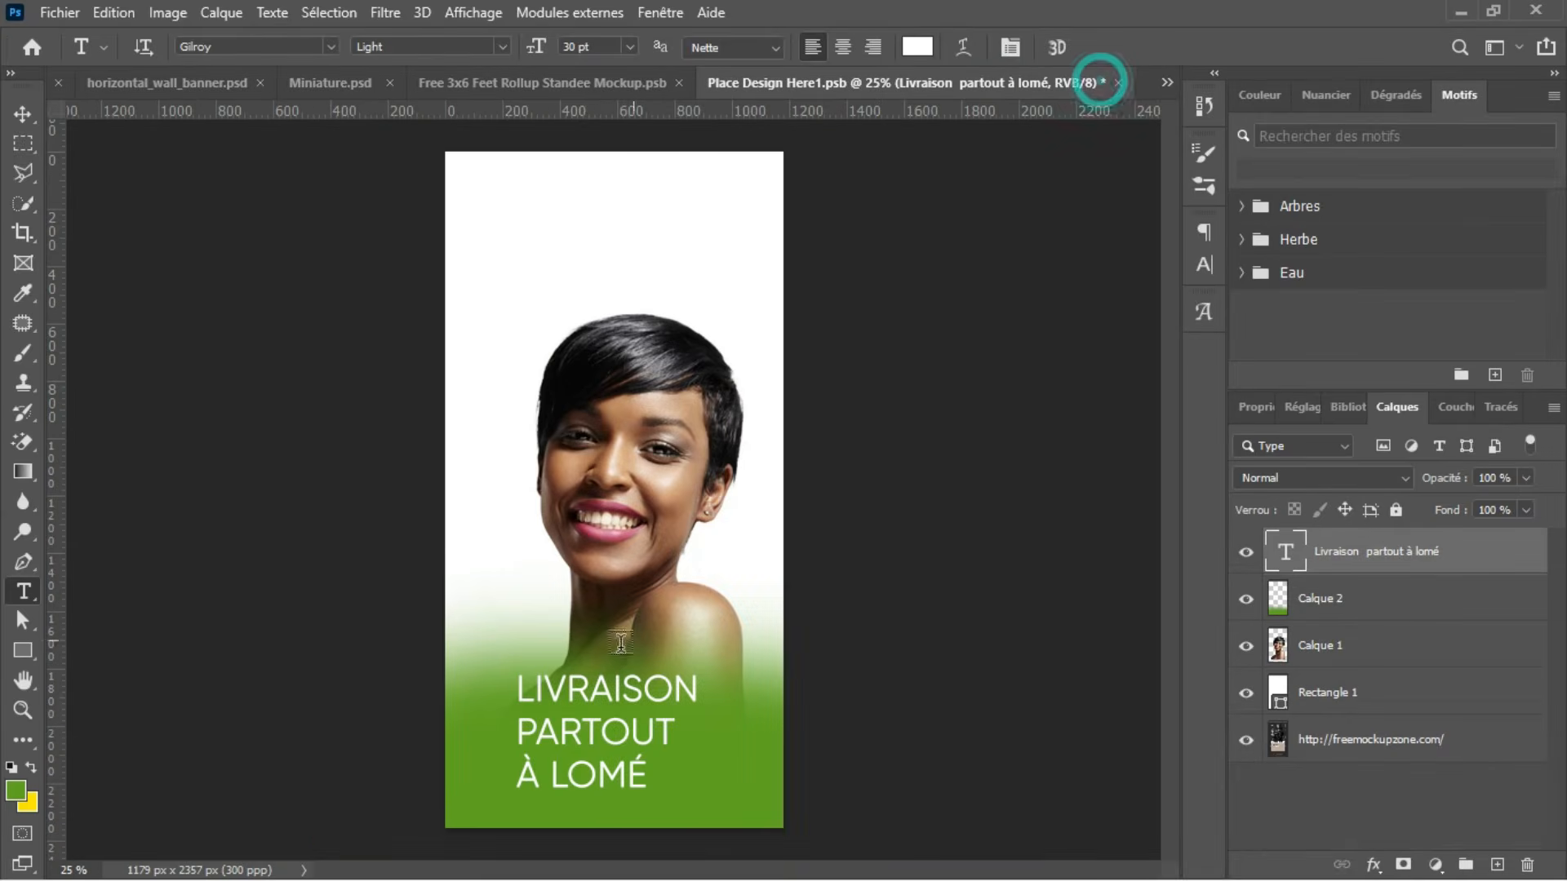
Step: Rearrange the text's line breaks so the second line reads "PARTOUT À" and the third reads "LOMÉ" without a leading space
click(525, 772)
key(BackSpace)
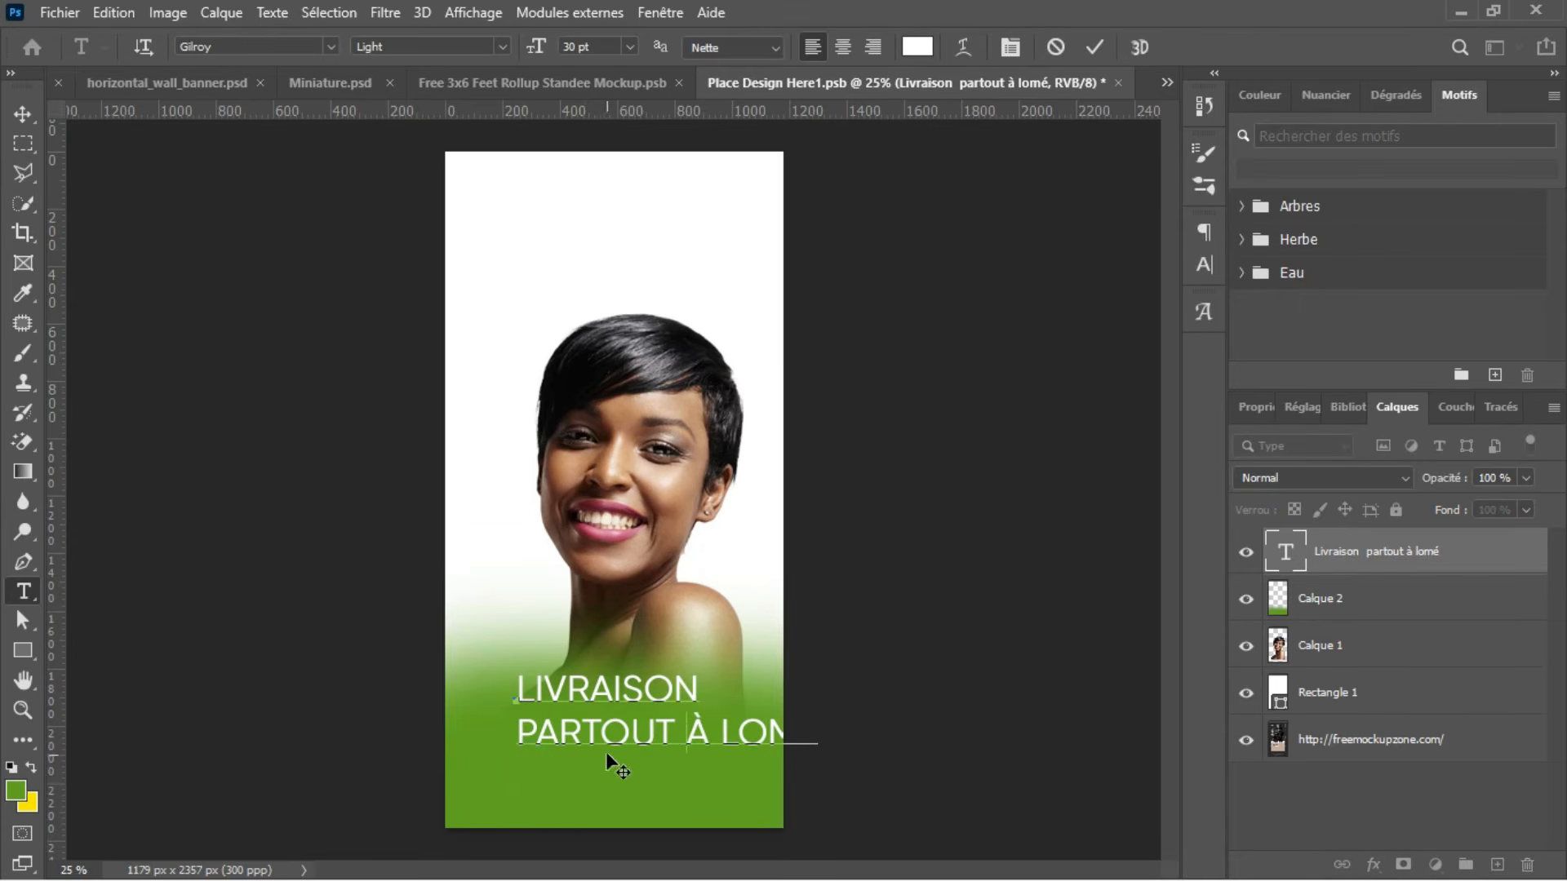
click(701, 736)
key(Return)
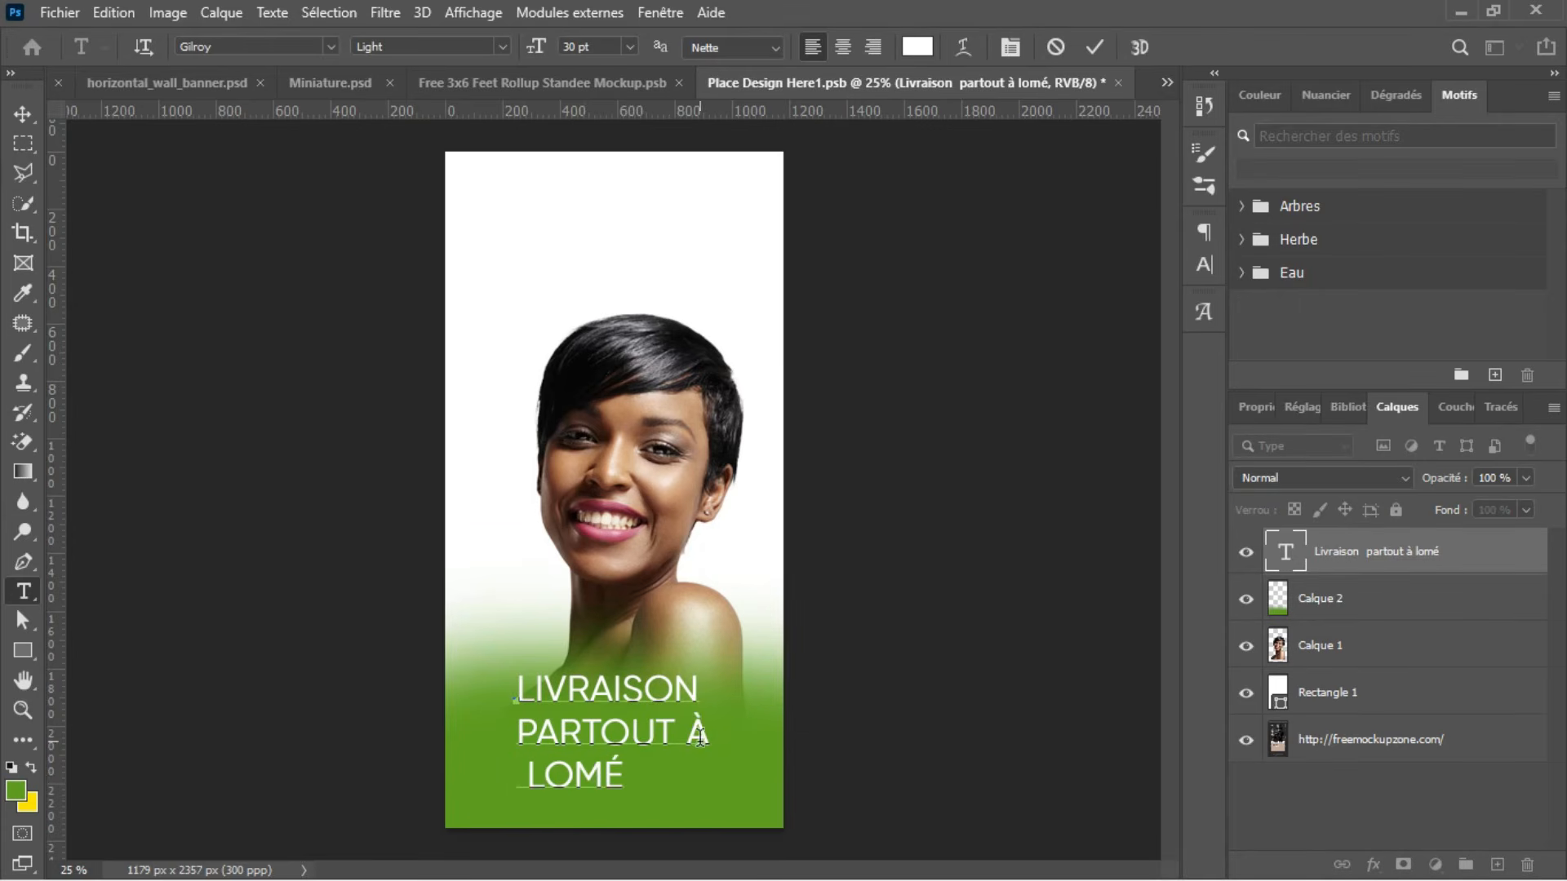
key(Delete)
Step: Turn off all caps for the first two lines so they read "Livraison partout à"
drag(706, 736, 607, 602)
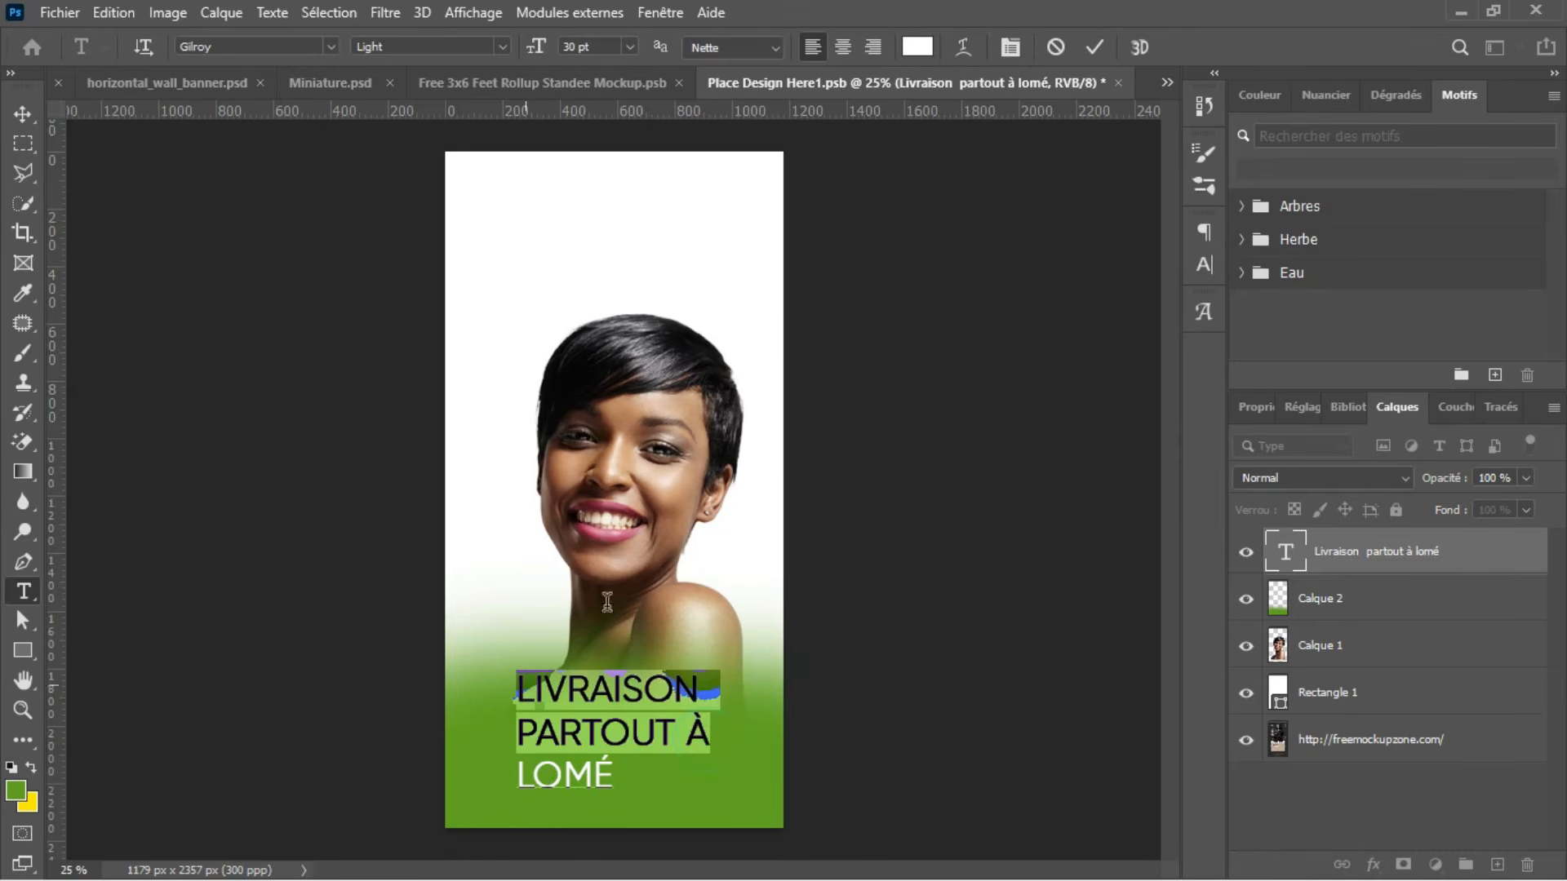
click(1198, 264)
click(1014, 393)
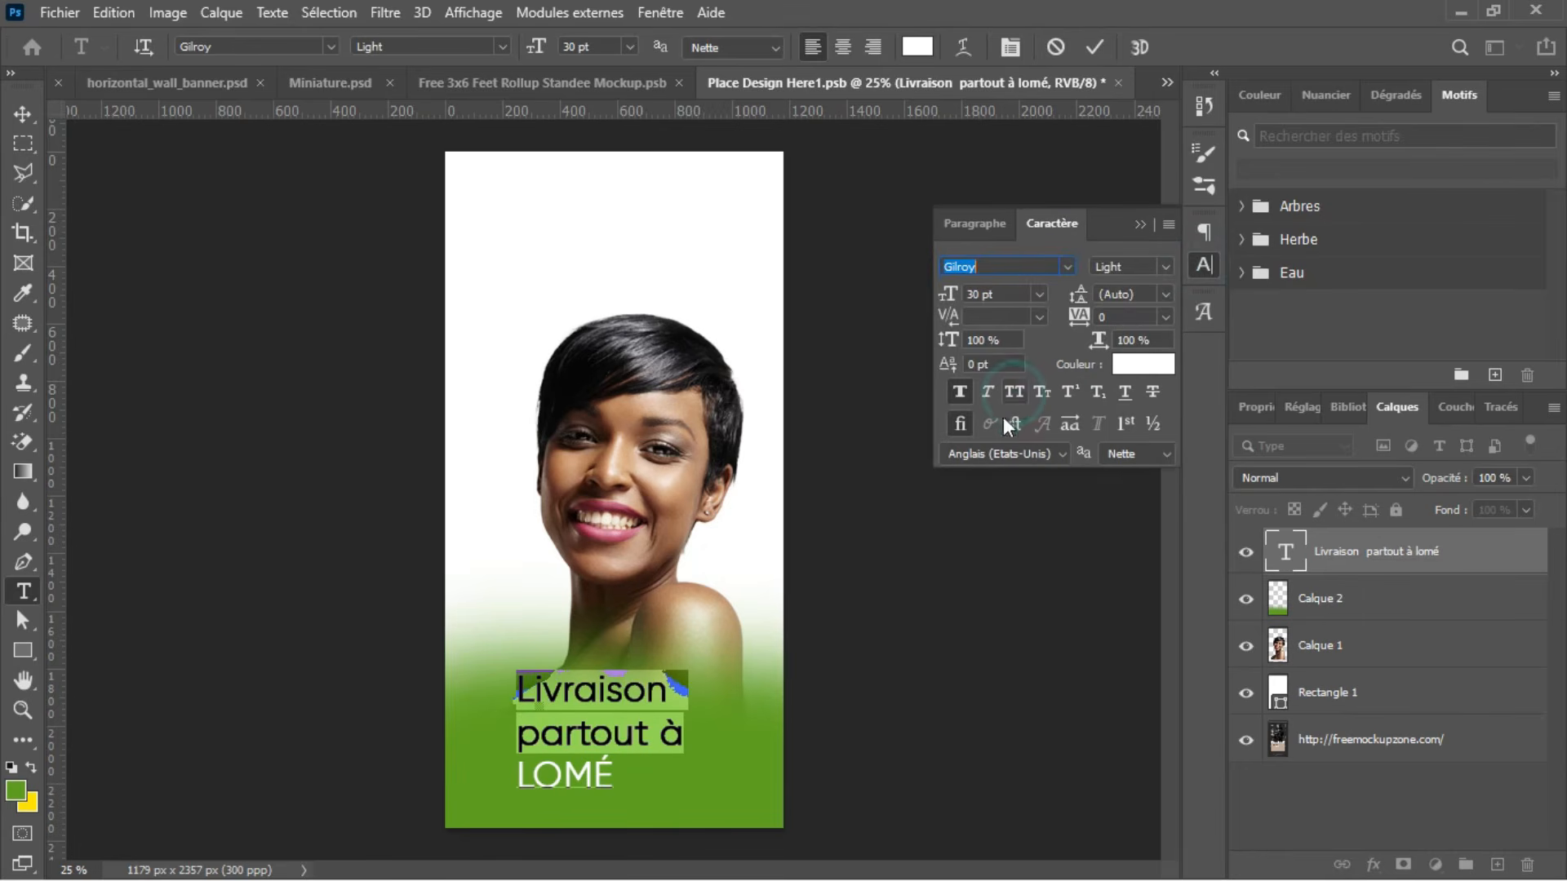
click(1094, 46)
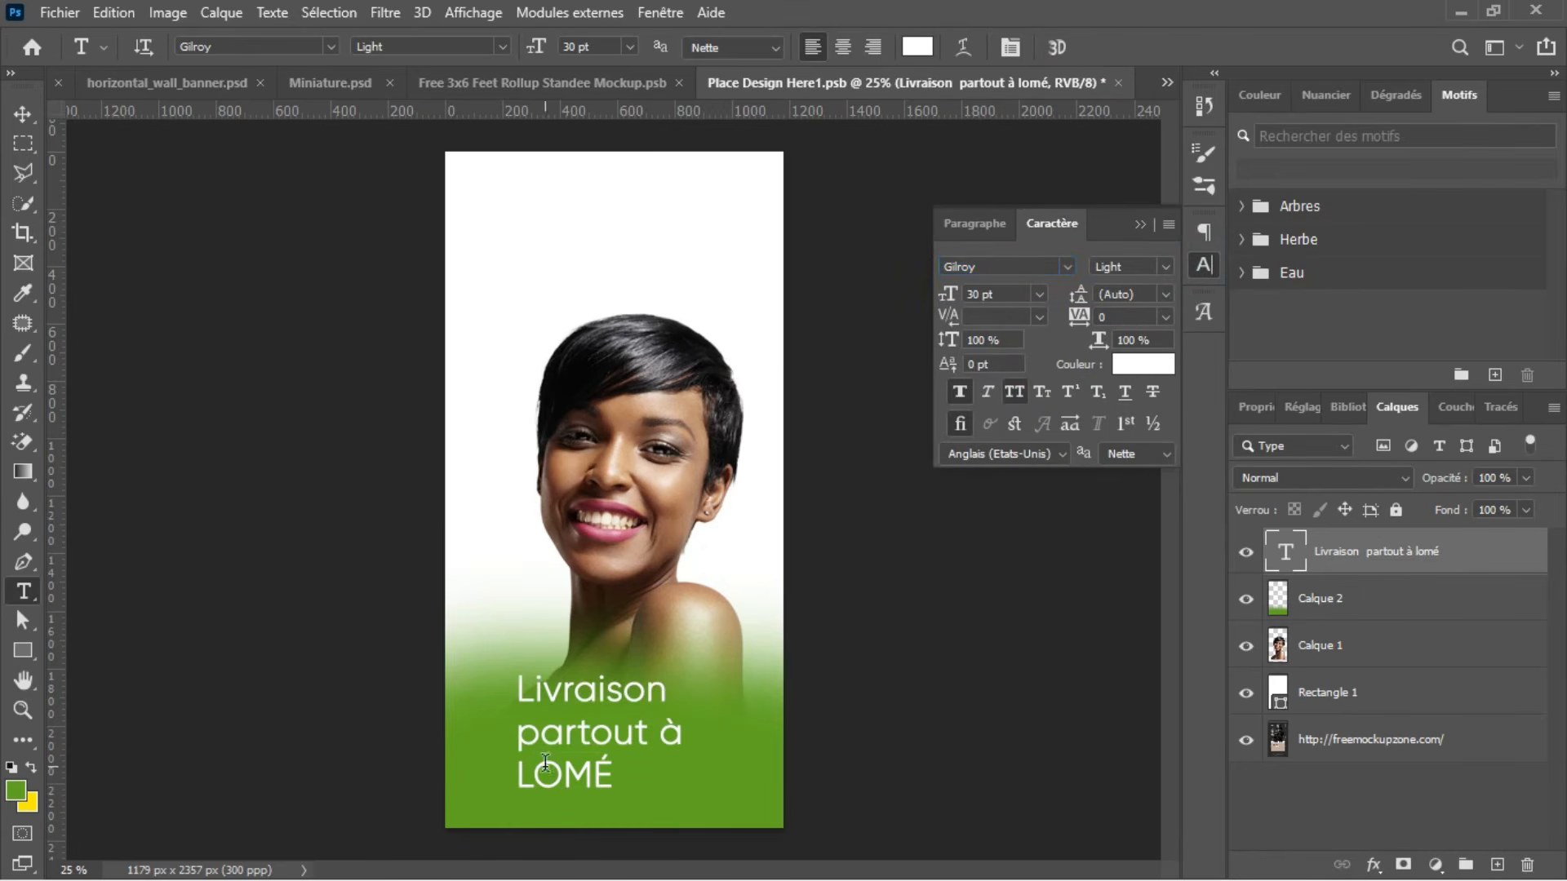
Step: Format the word "LOMÉ" at 50 pt in Gilroy ExtraBold with faux bold turned off
drag(520, 773, 614, 777)
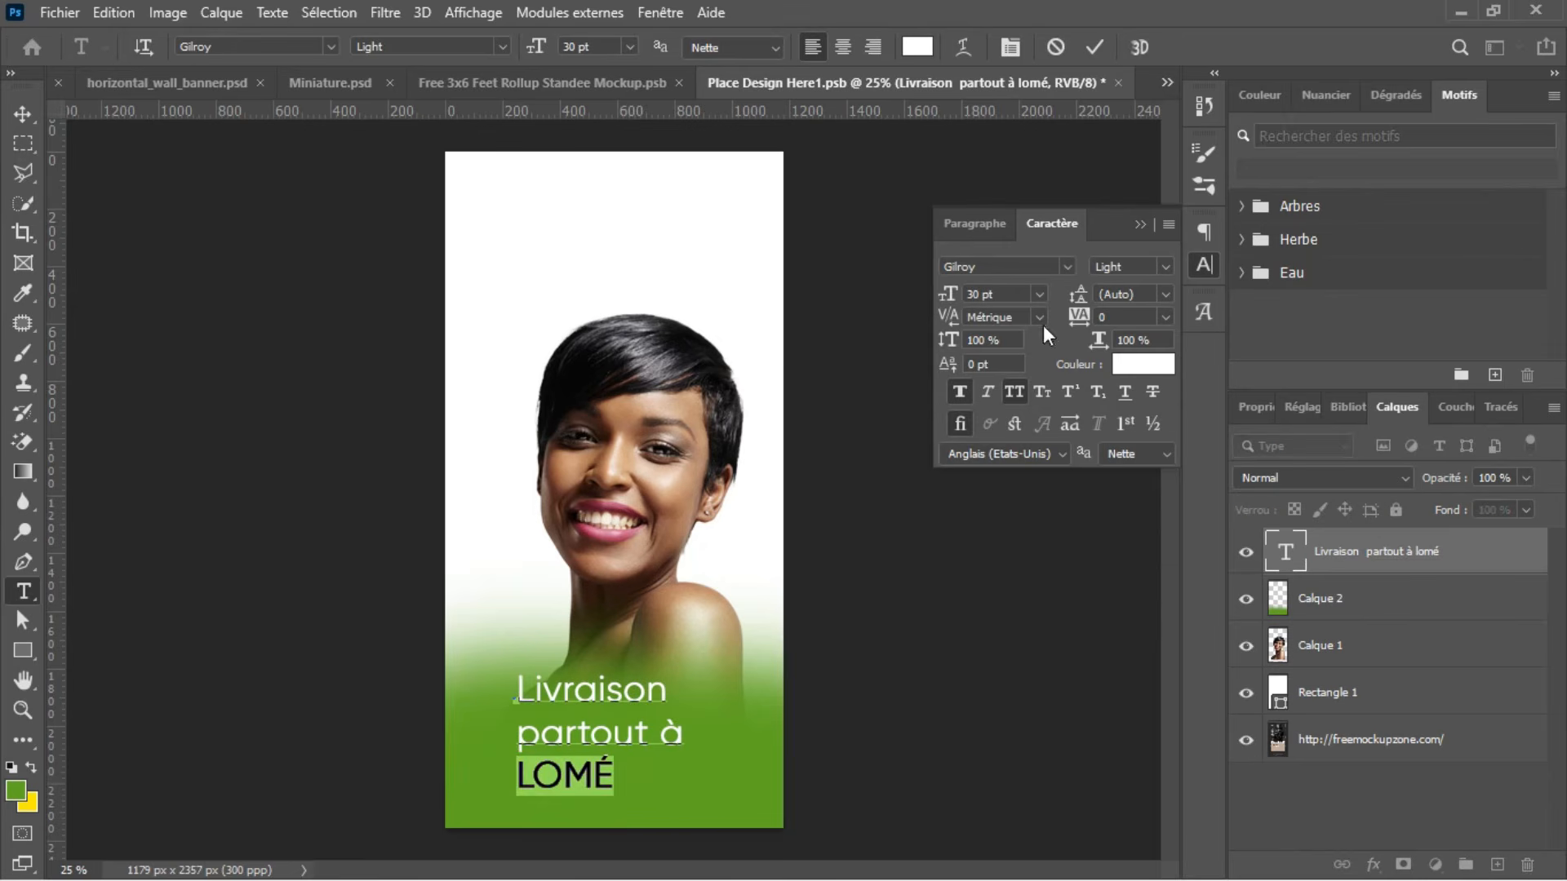
mouse_move(951, 302)
mouse_down()
mouse_move(992, 302)
mouse_move(976, 302)
mouse_up()
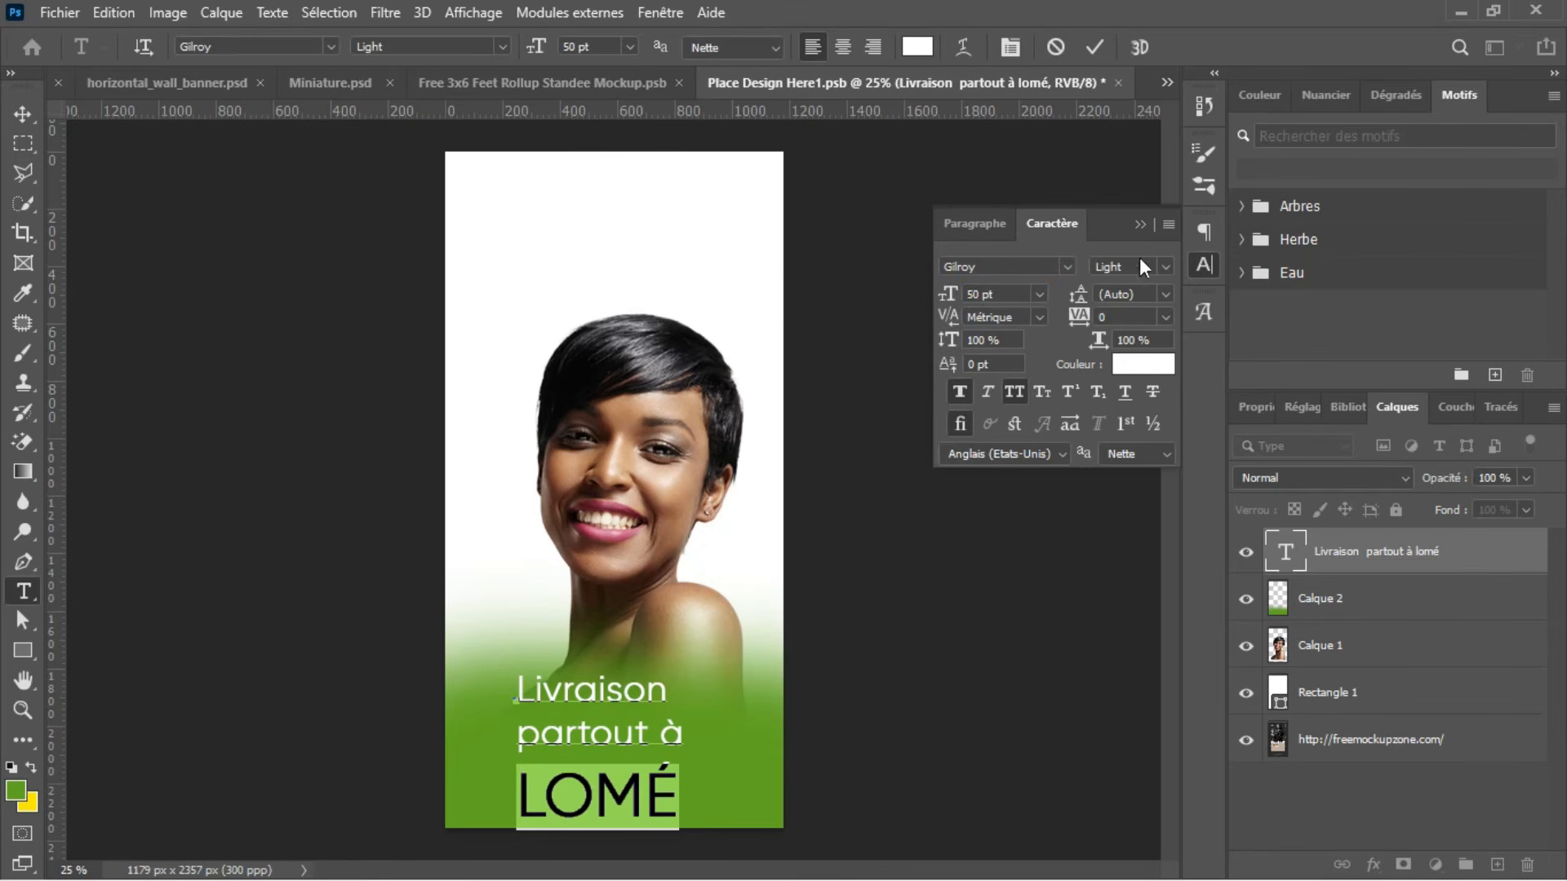
click(1166, 268)
click(1154, 303)
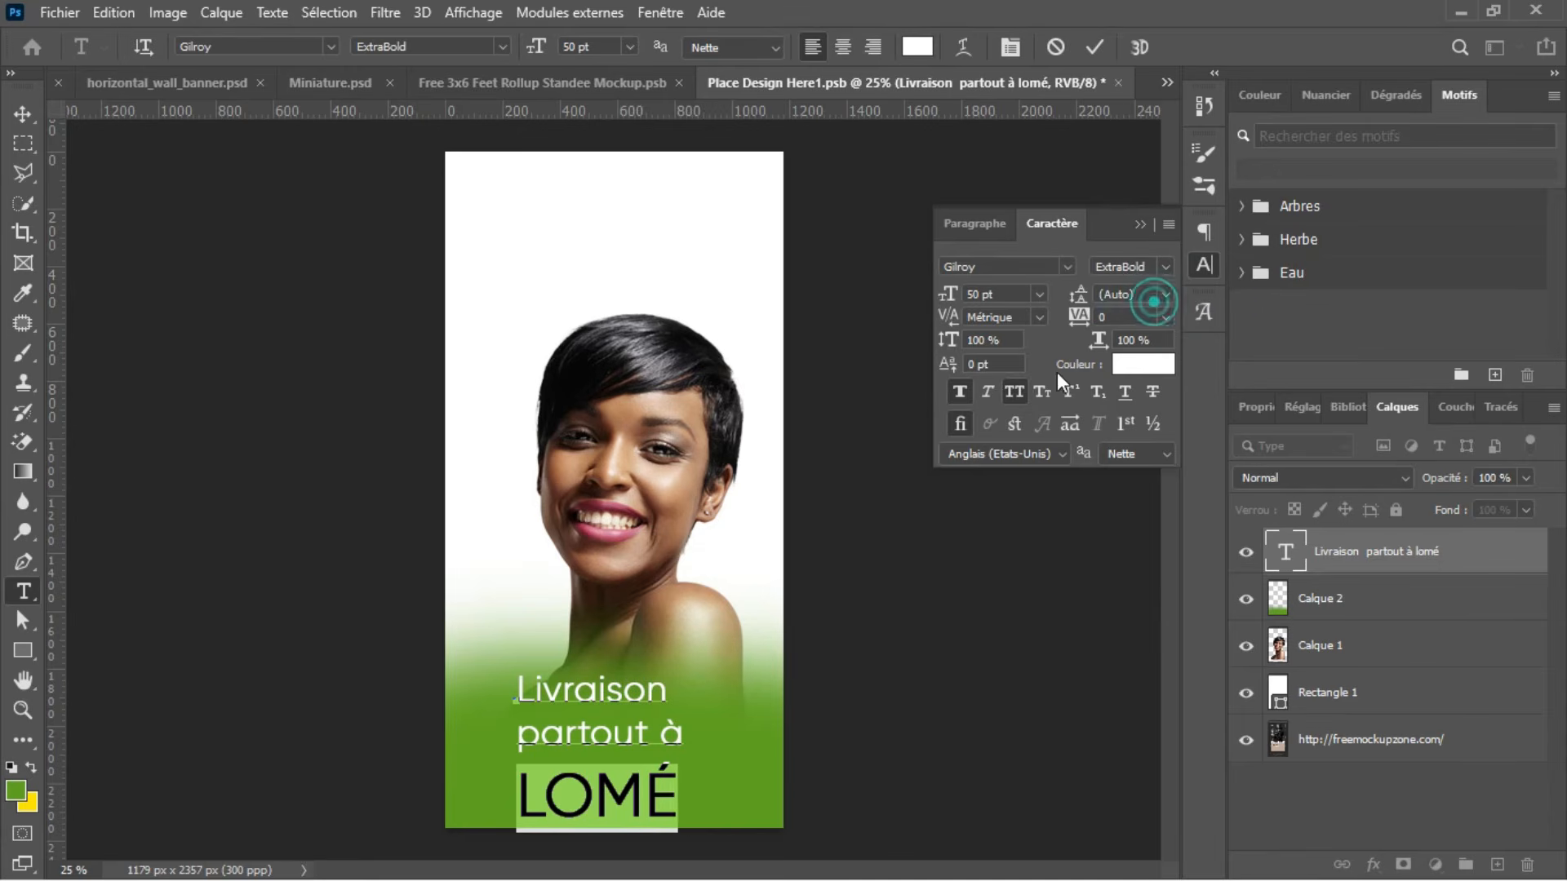
click(957, 394)
click(1089, 47)
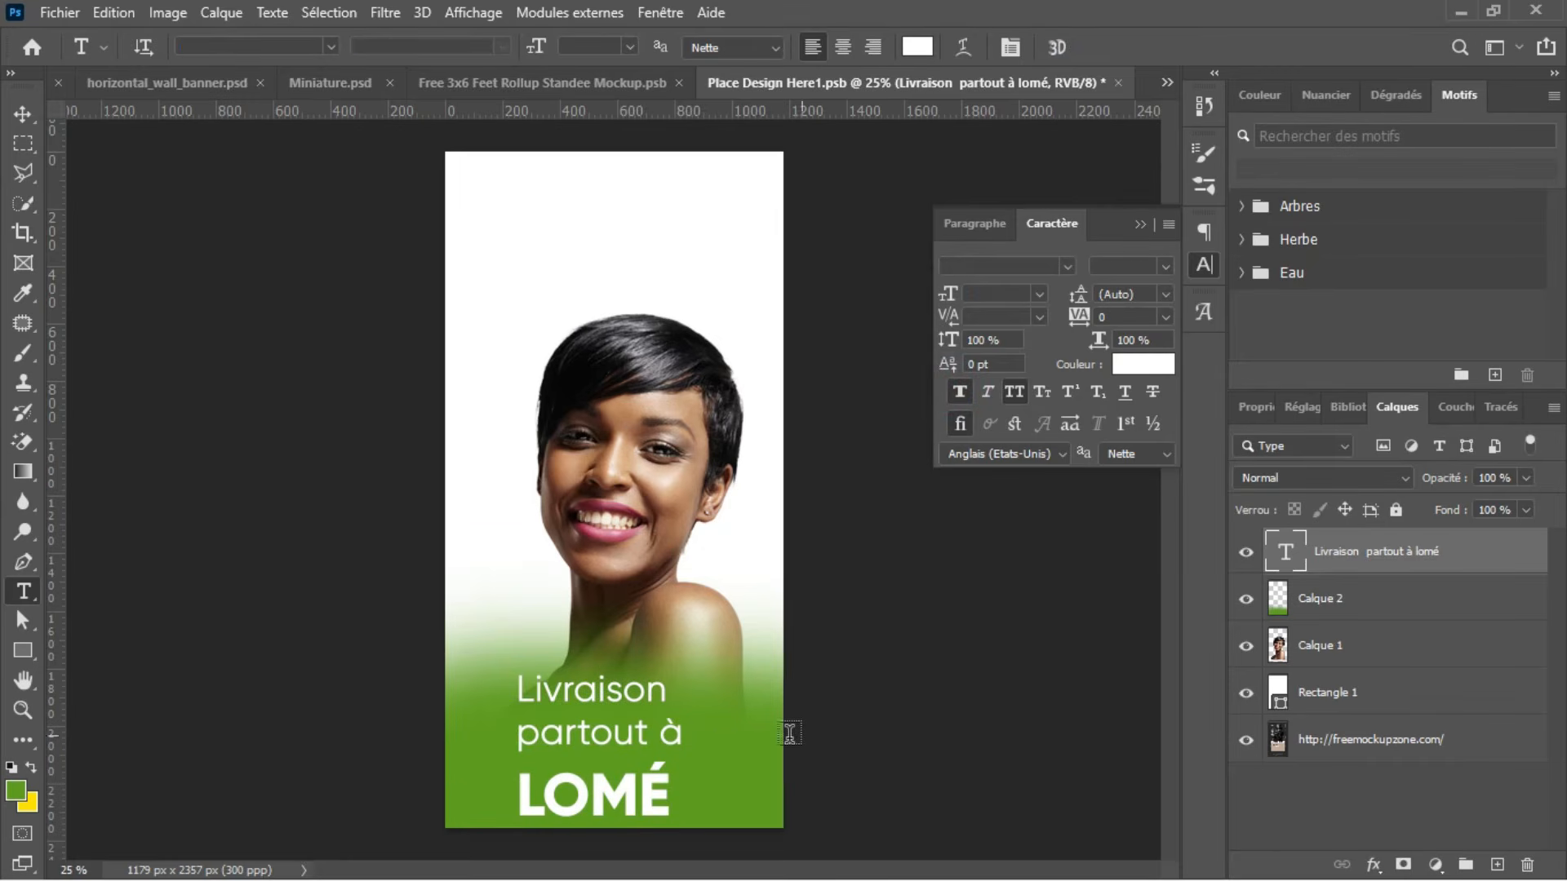
click(592, 791)
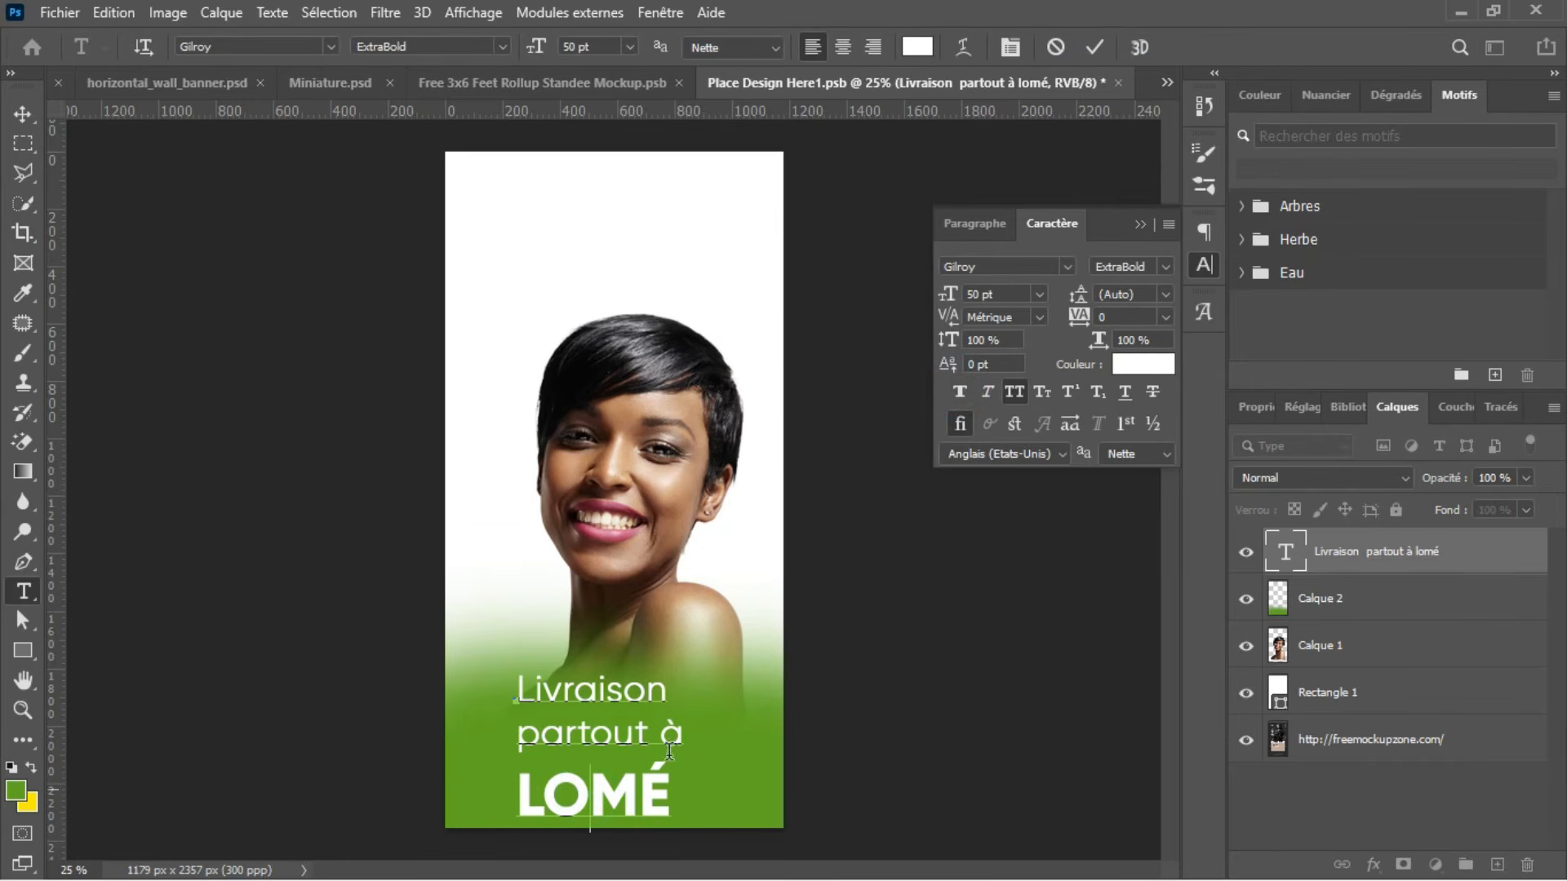
click(1091, 47)
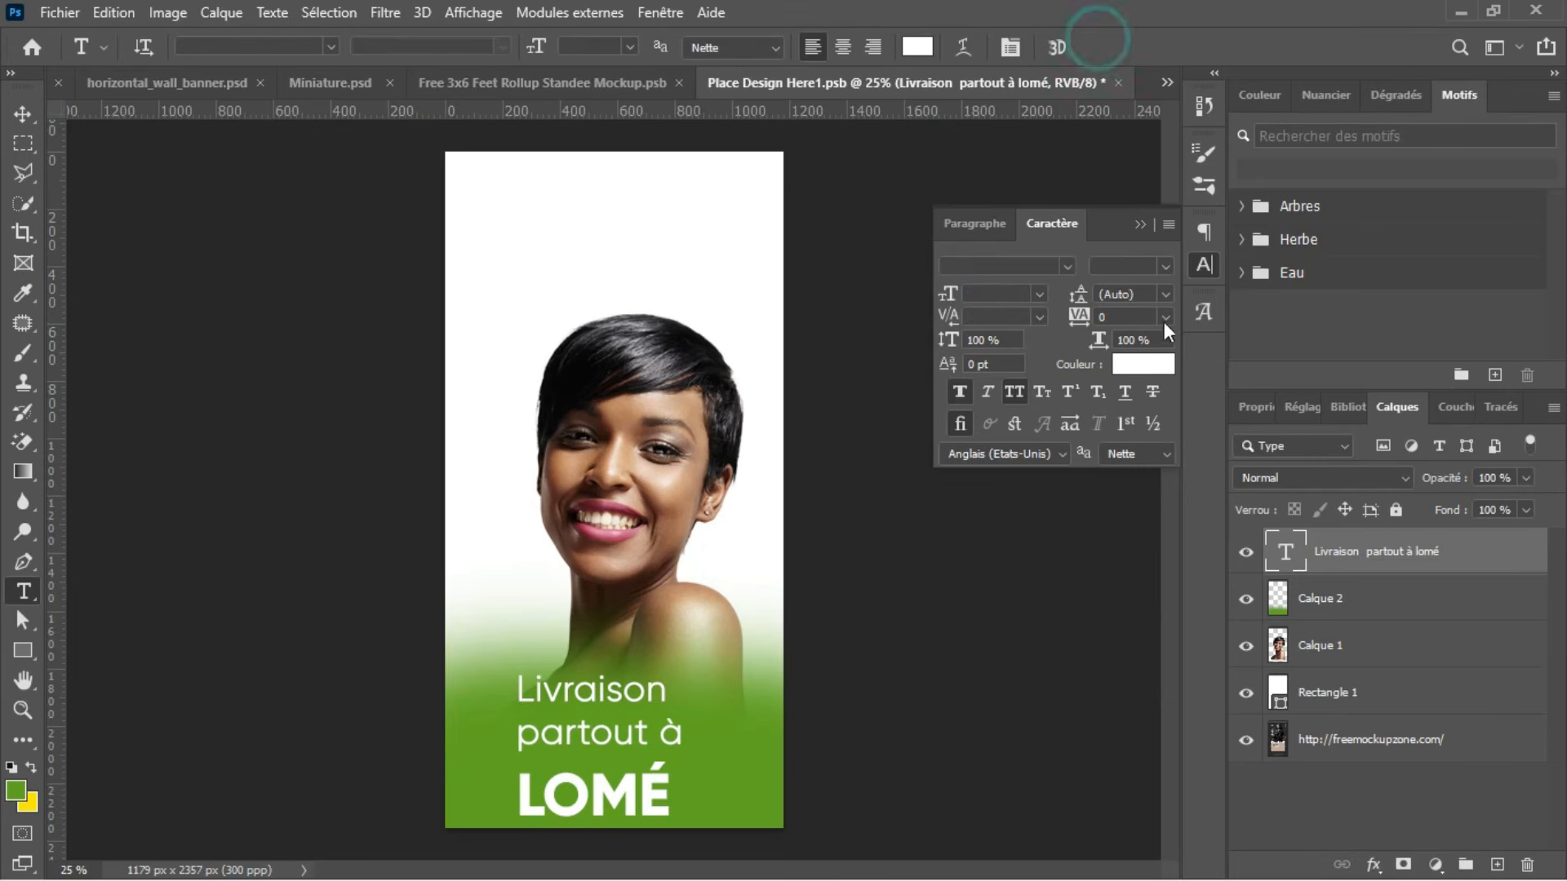
click(1164, 263)
click(1183, 382)
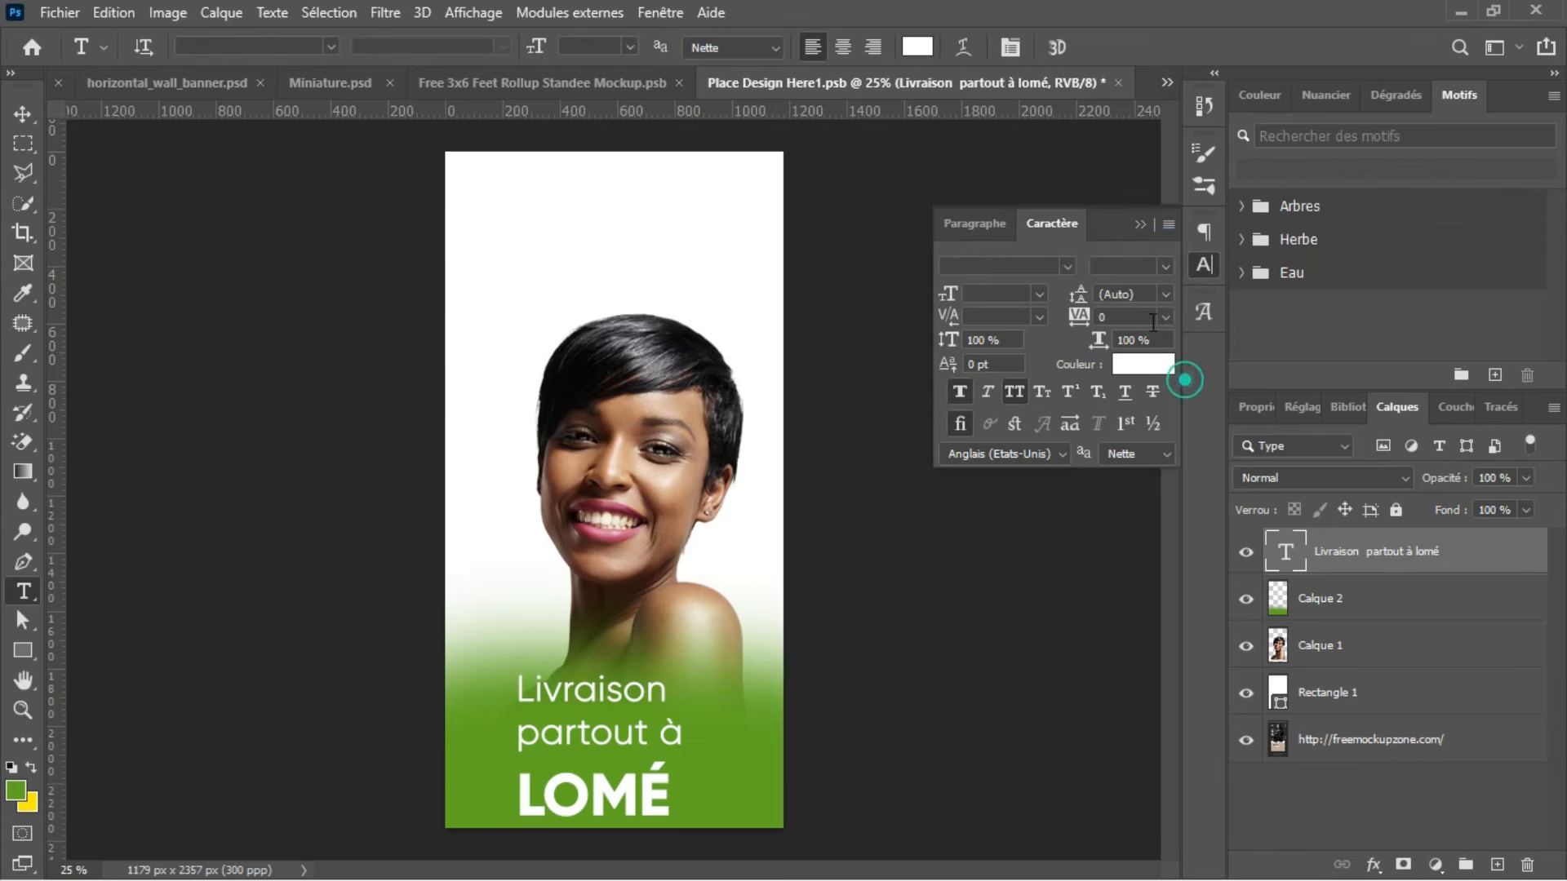
Step: Tighten the delivery text's leading, trying 16 pt before setting it to 24 pt
click(1170, 296)
click(1142, 465)
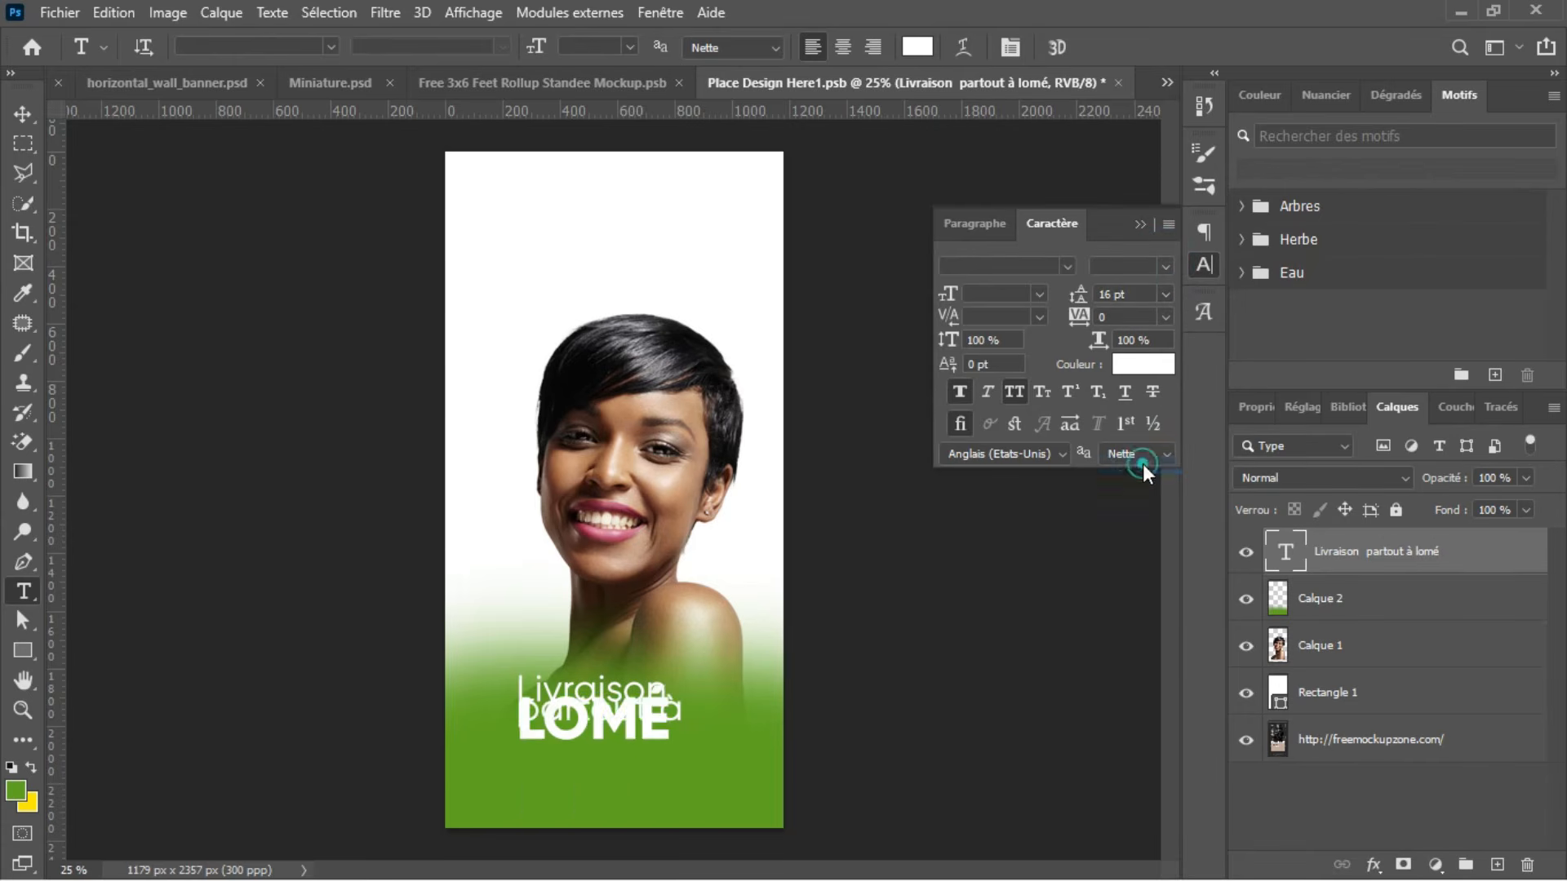
click(1165, 297)
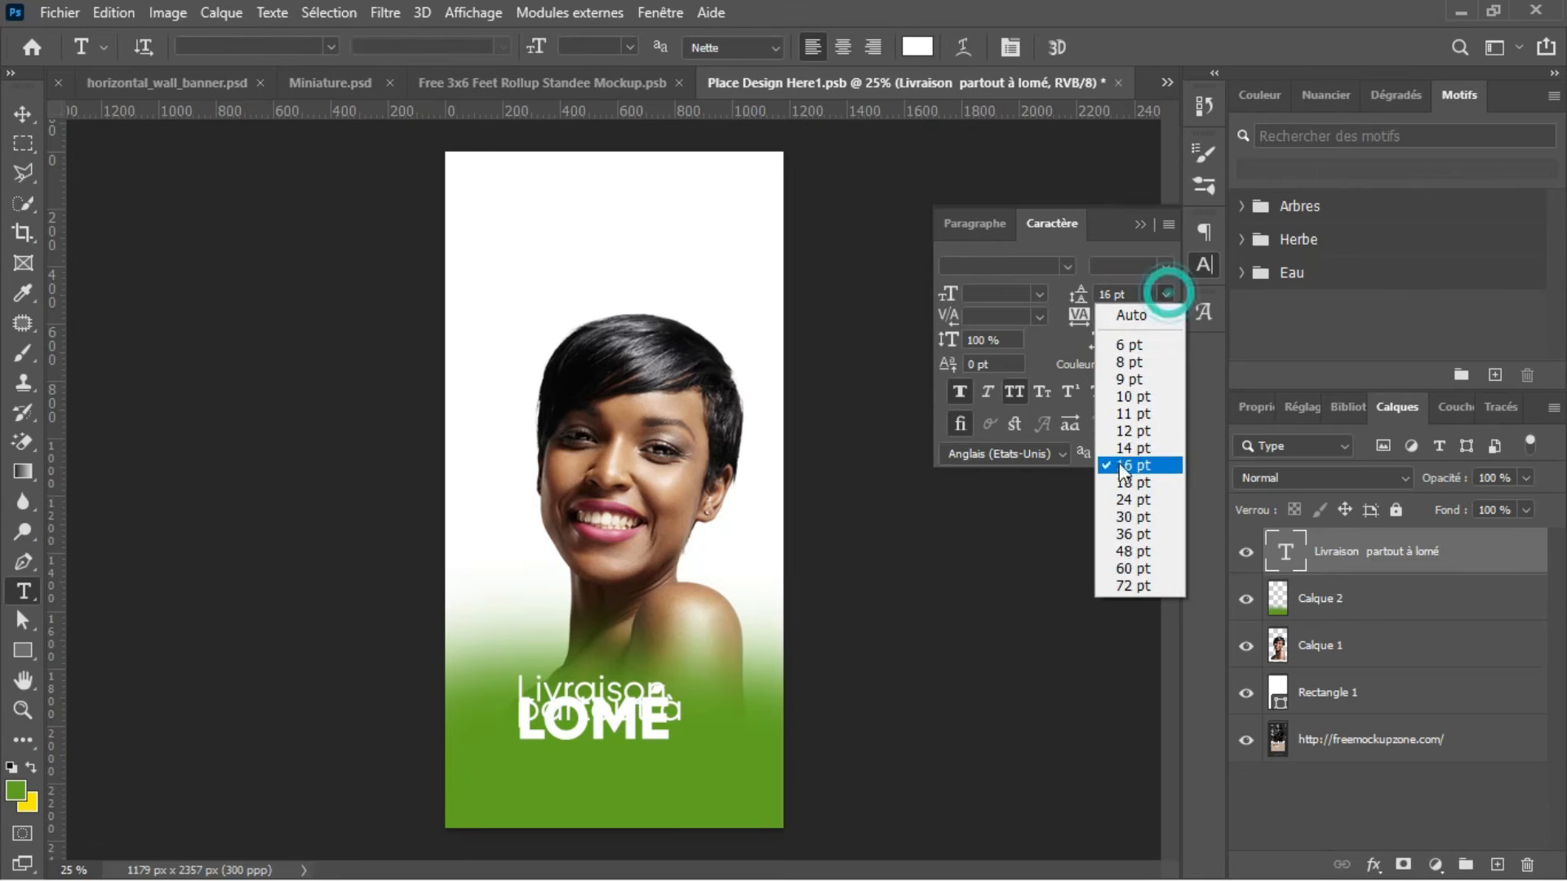
click(1131, 499)
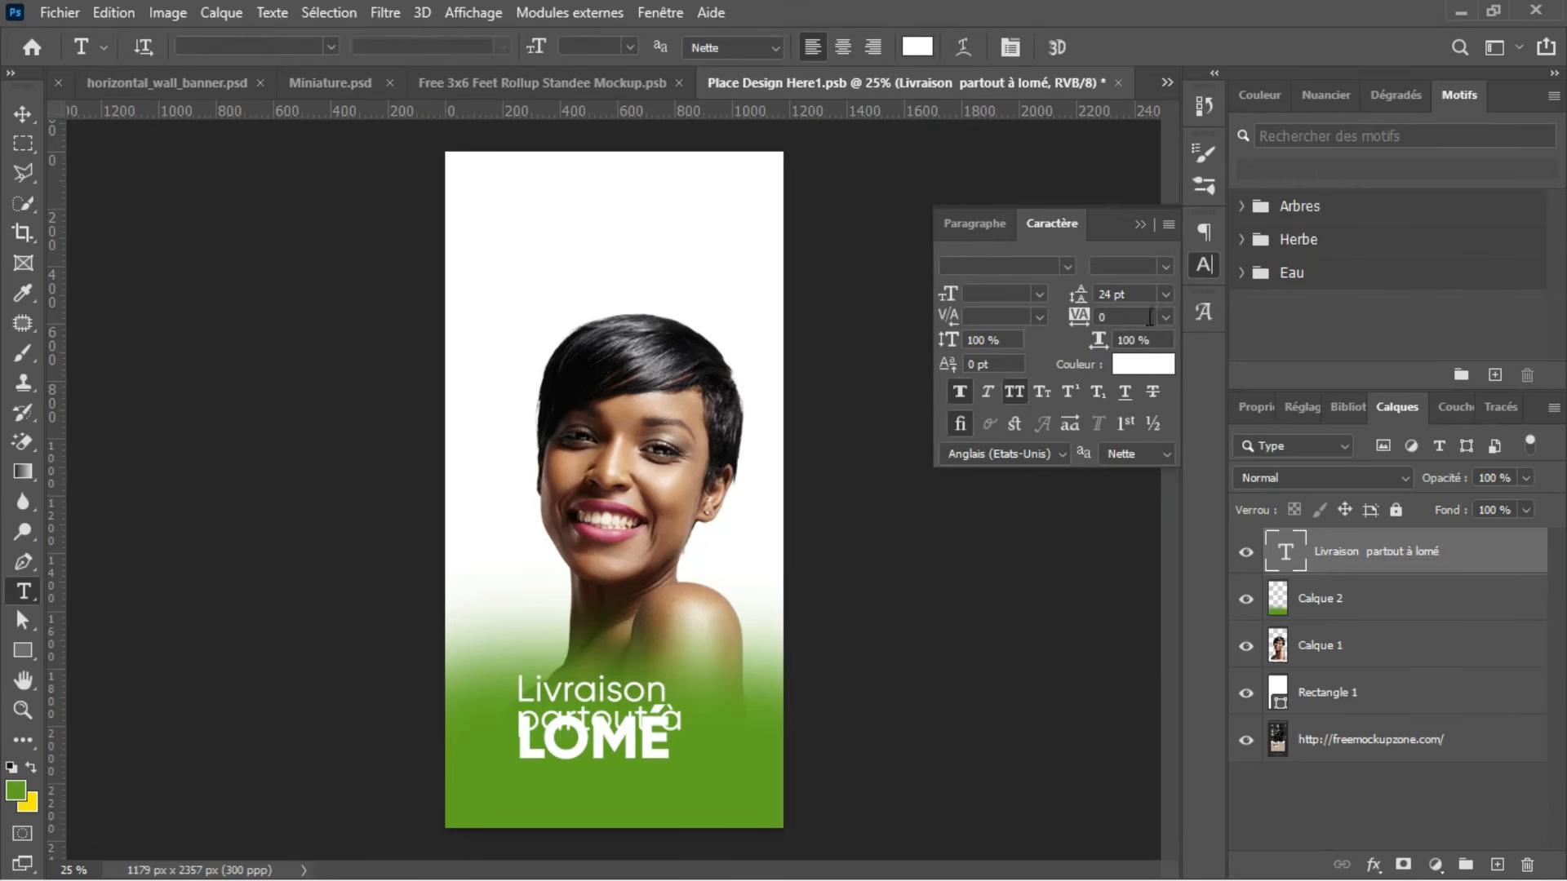
Step: Set the whole delivery text's leading to 48 pt and redo the line break before "partout à"
click(1163, 295)
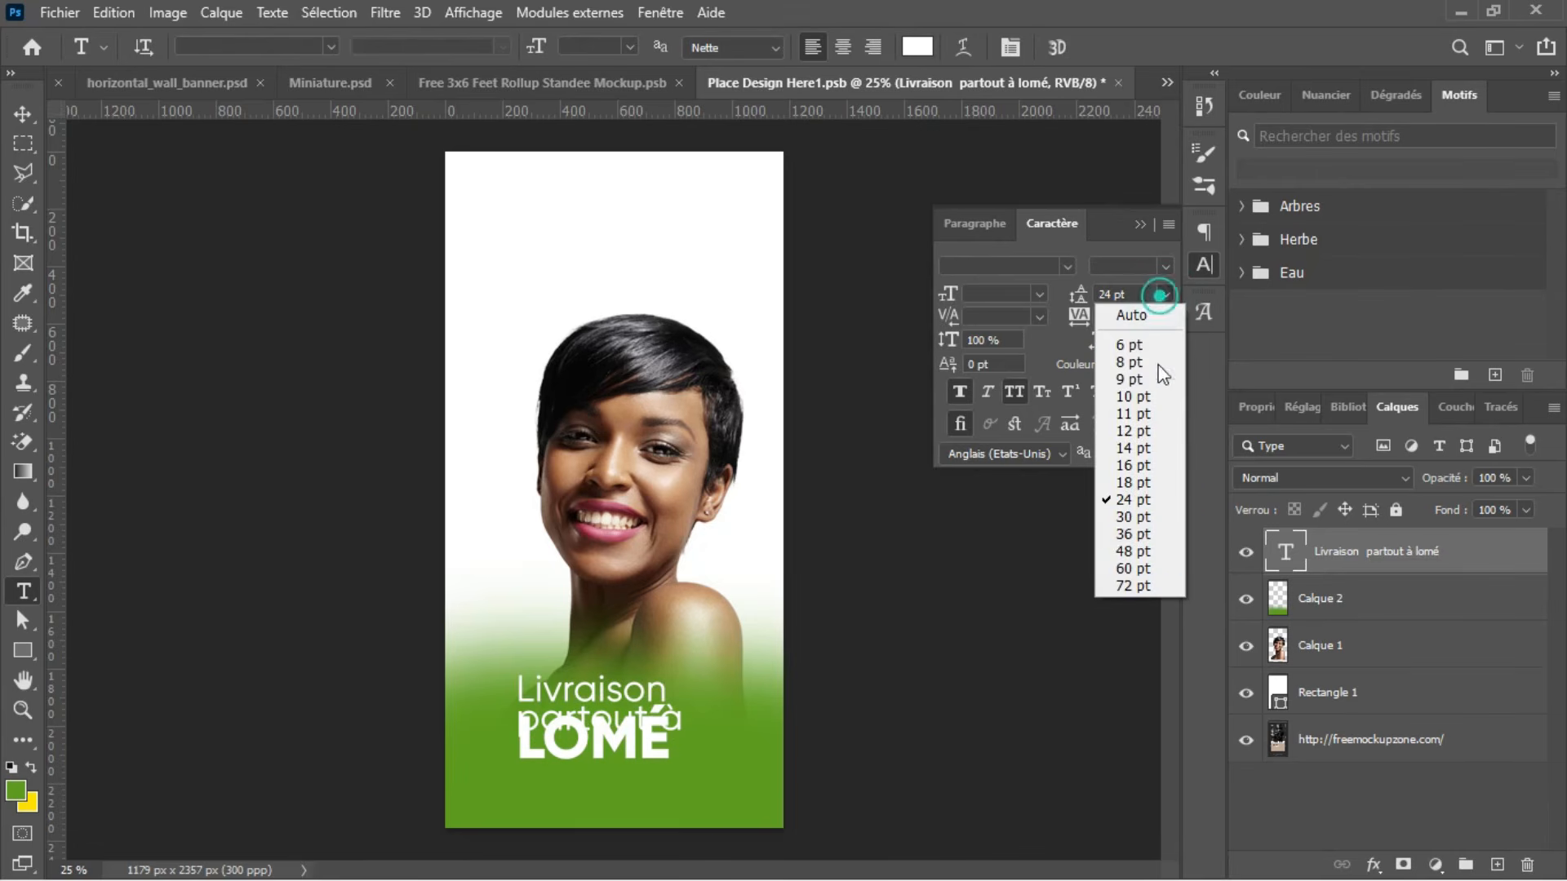
click(1148, 554)
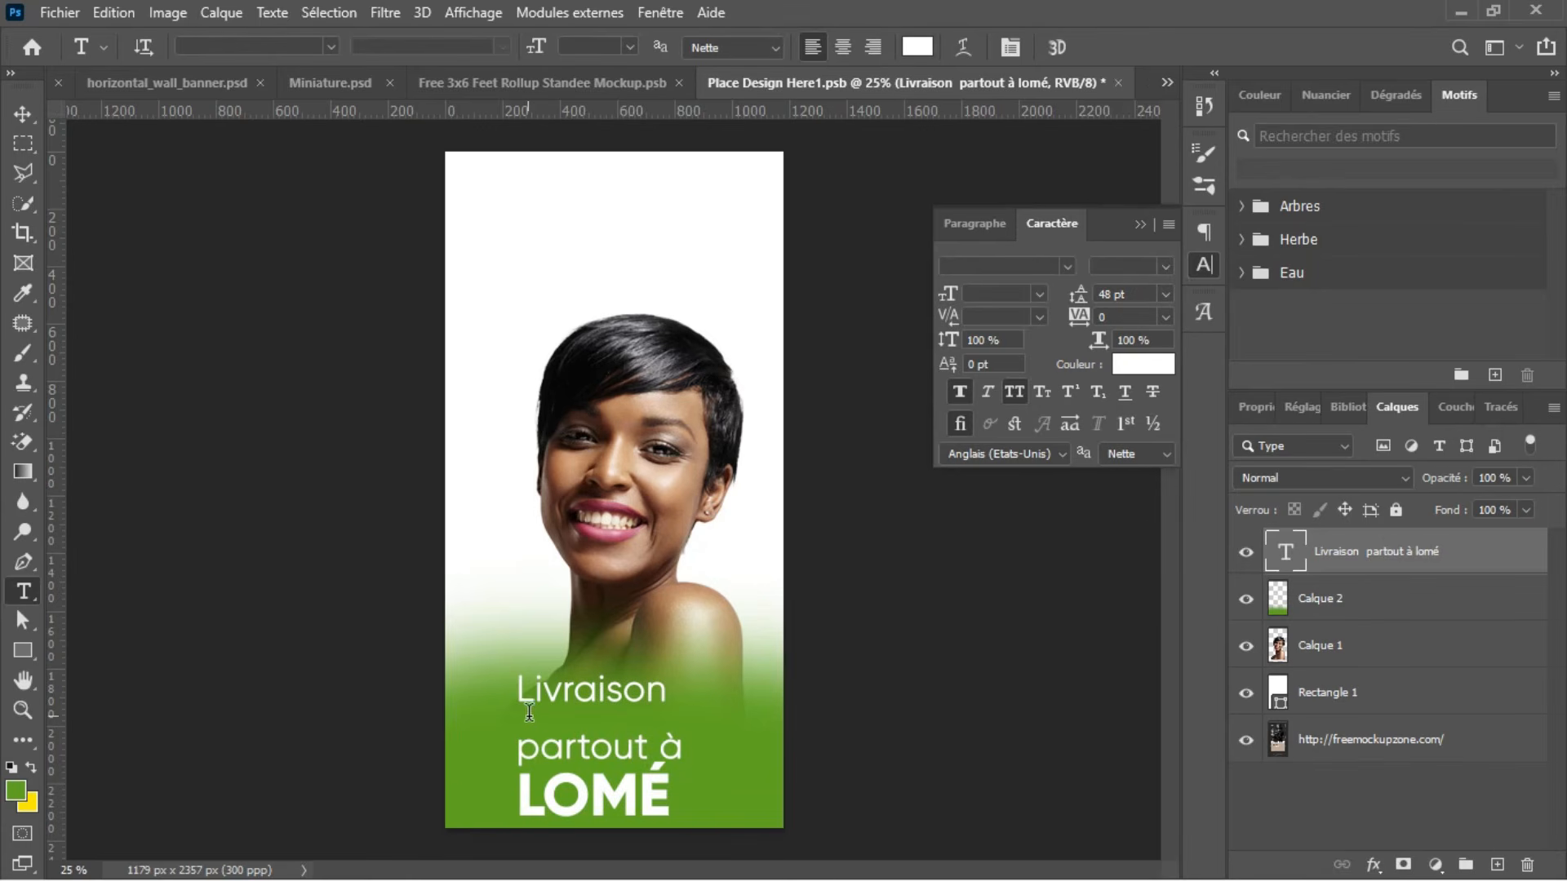
click(610, 721)
click(517, 742)
key(BackSpace)
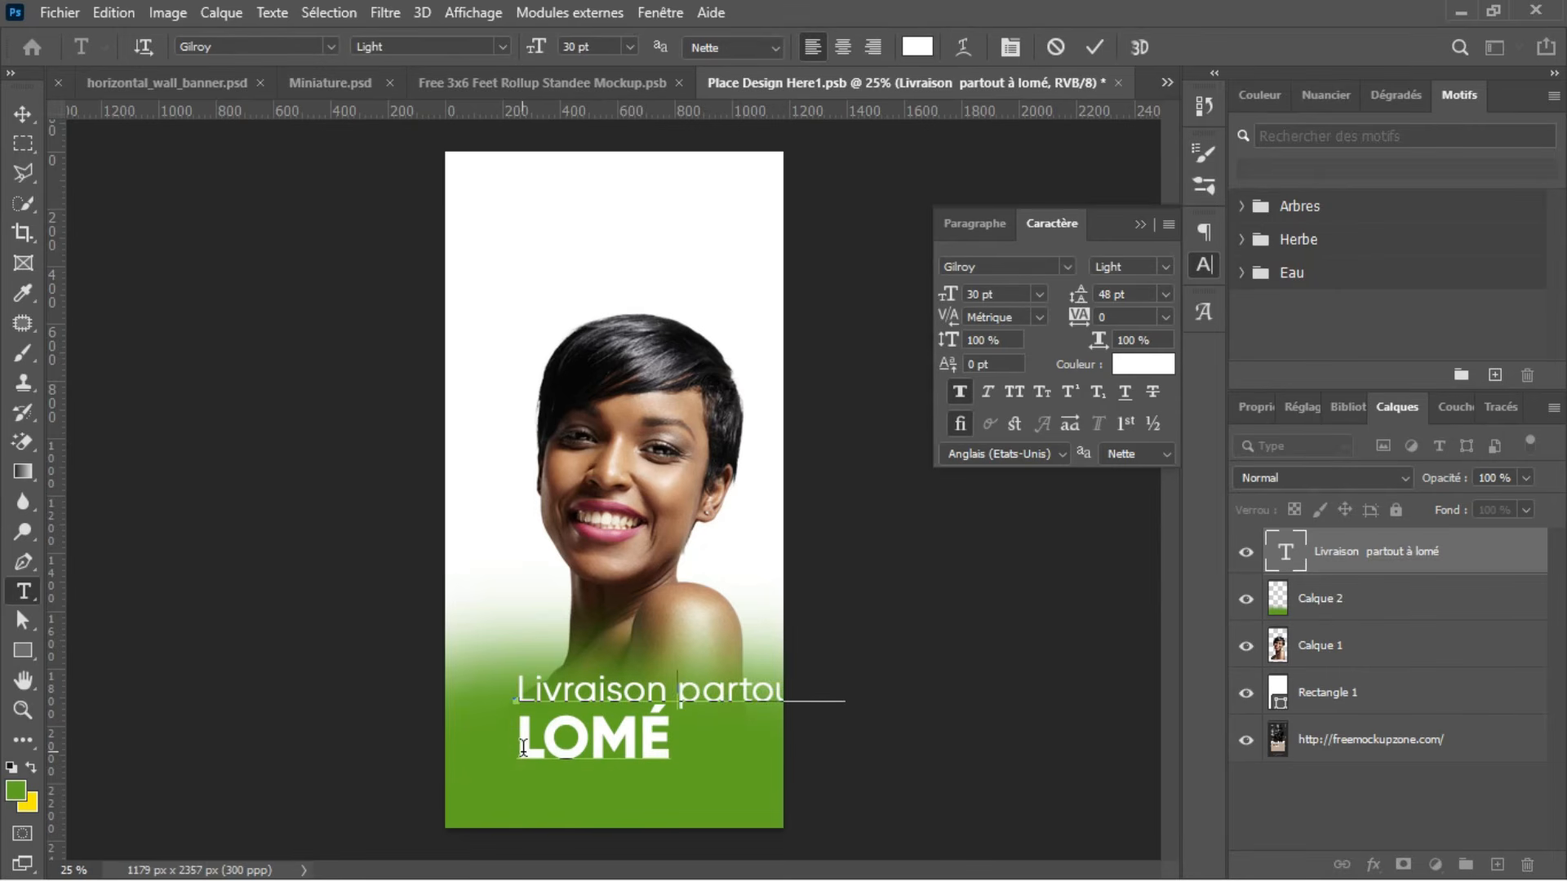
key(Return)
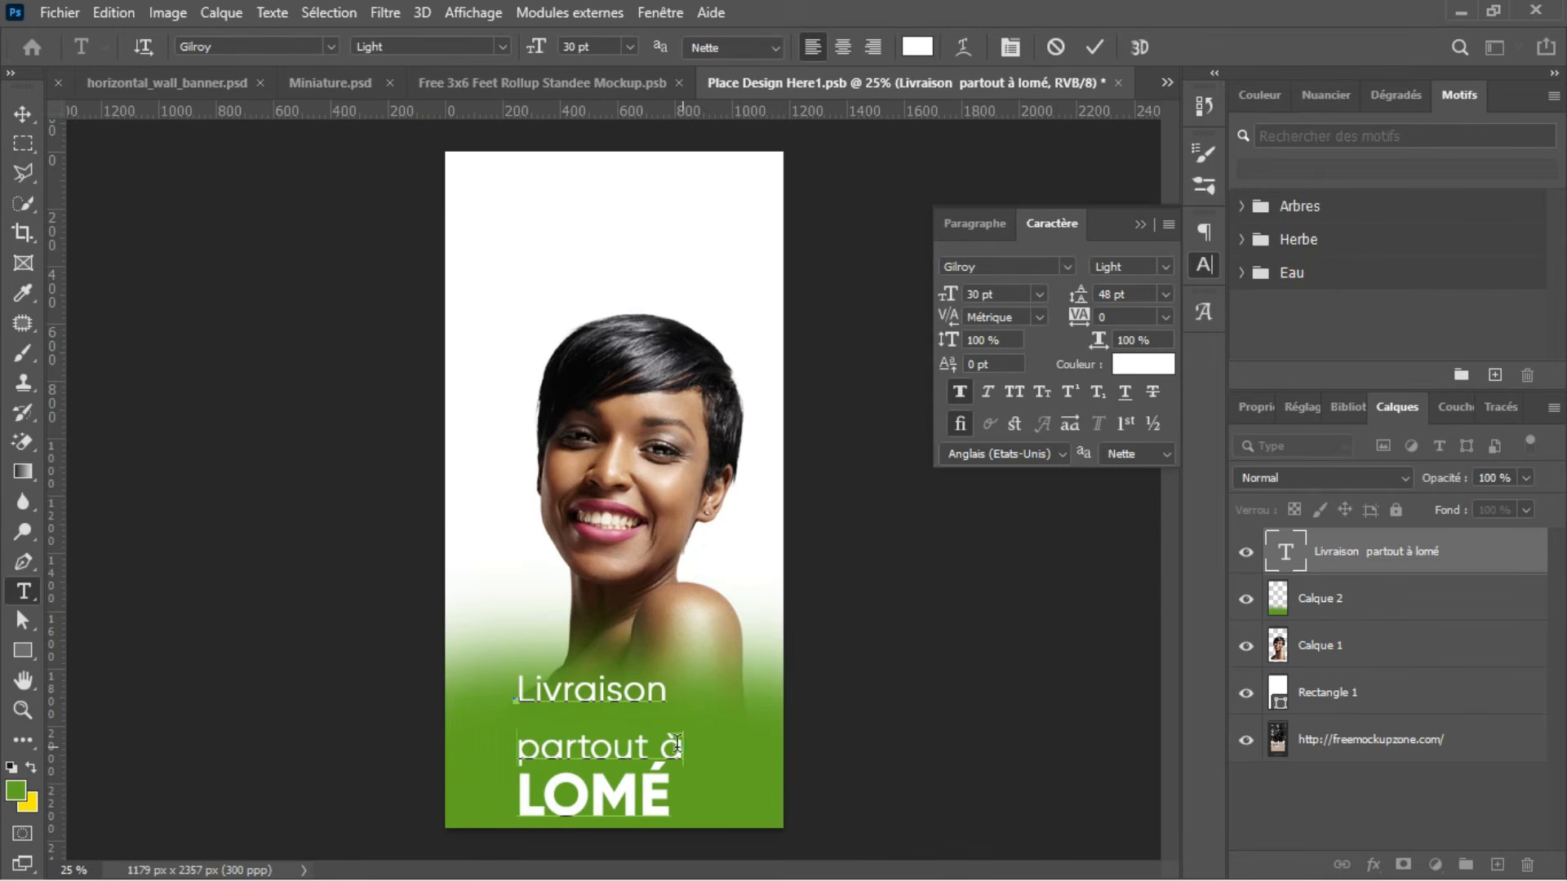
Step: Set the leading of the lines "Livraison partout à" to 24 pt and move the delivery text slightly down
drag(677, 745, 517, 692)
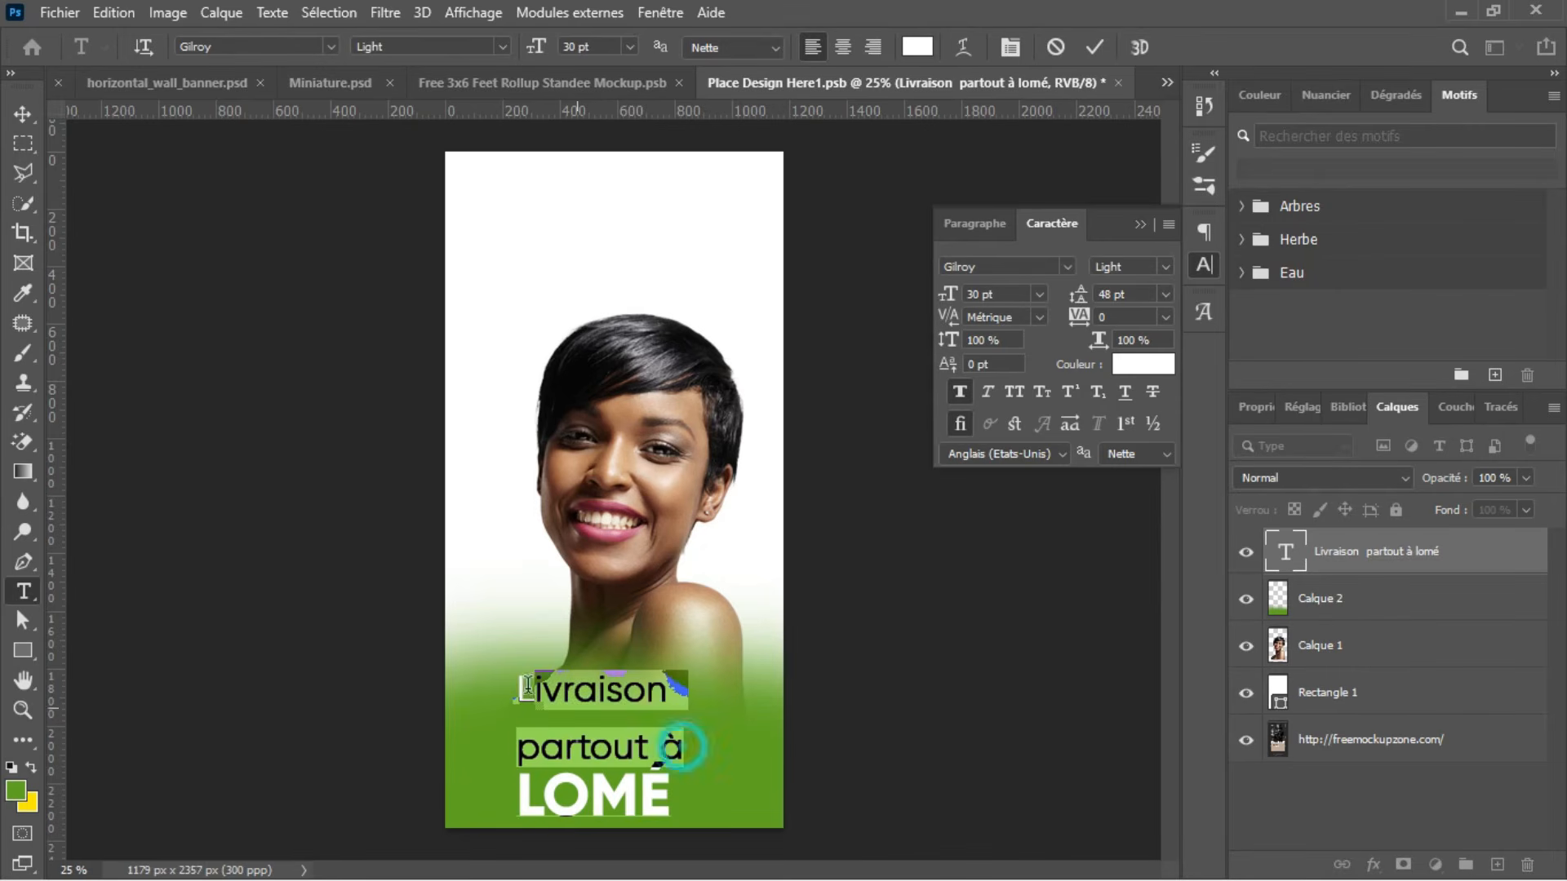
click(1164, 295)
click(1125, 496)
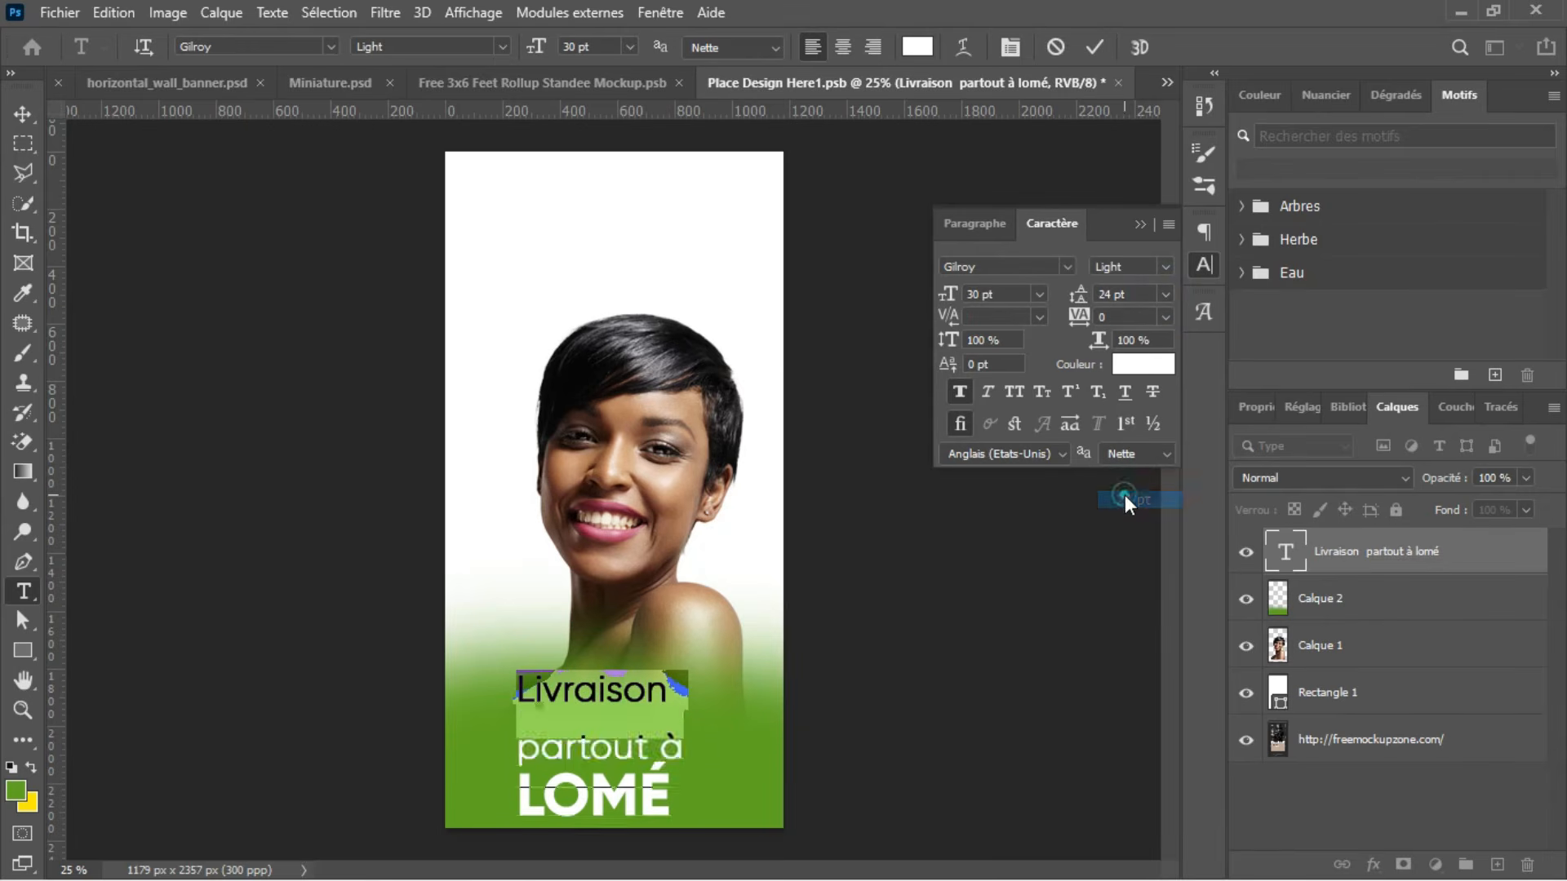
click(1095, 52)
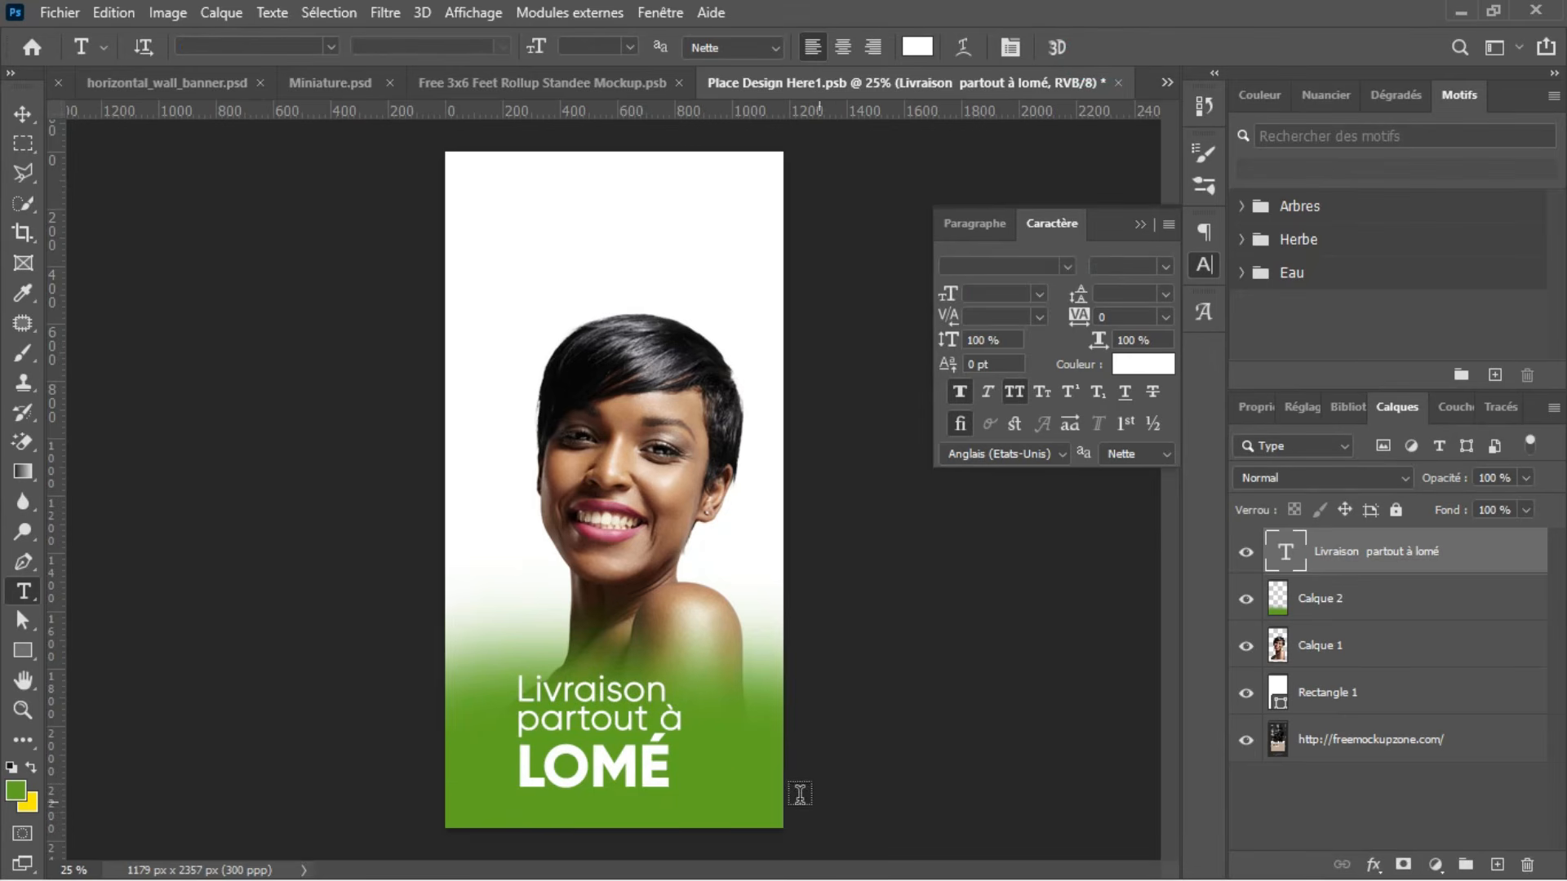
key(v)
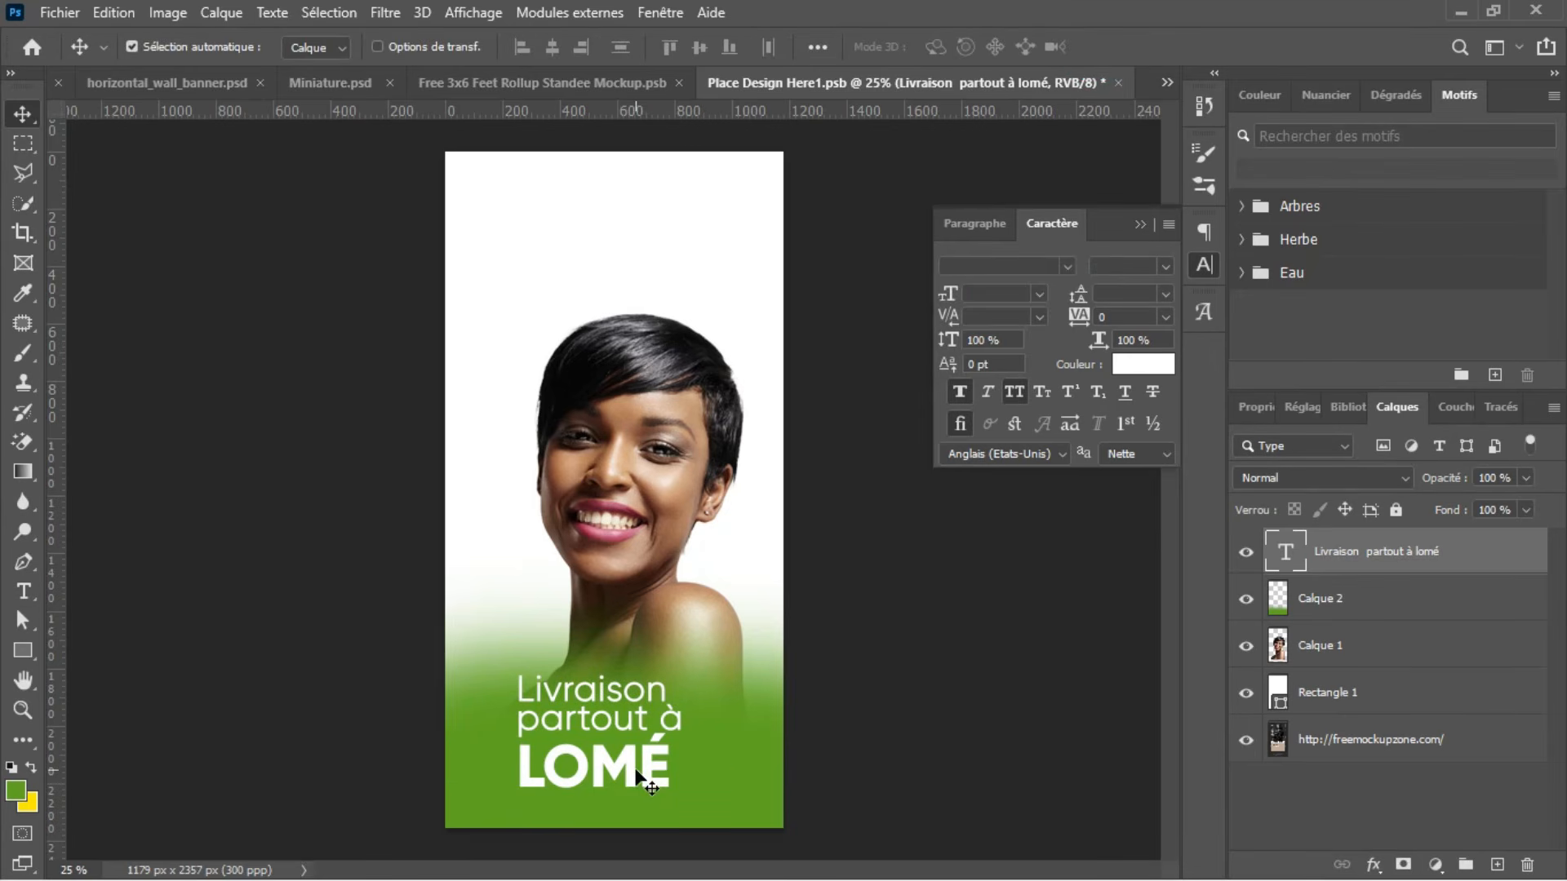
drag(644, 764, 648, 780)
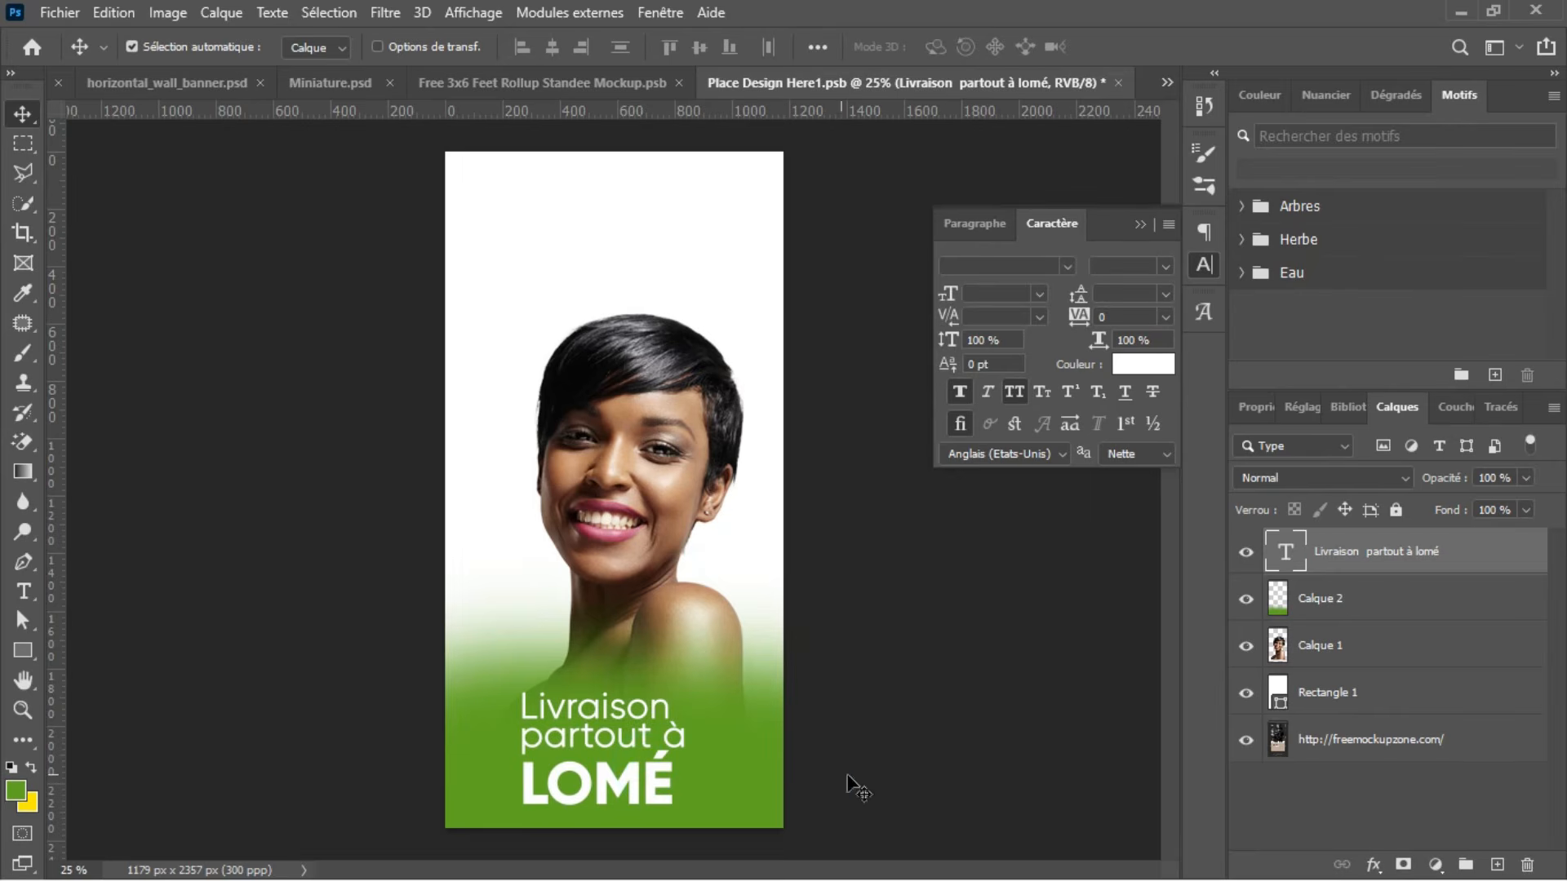
Step: Draw a white rectangle of about 248 × 65 px across the banner's left edge, beside the delivery text
click(22, 651)
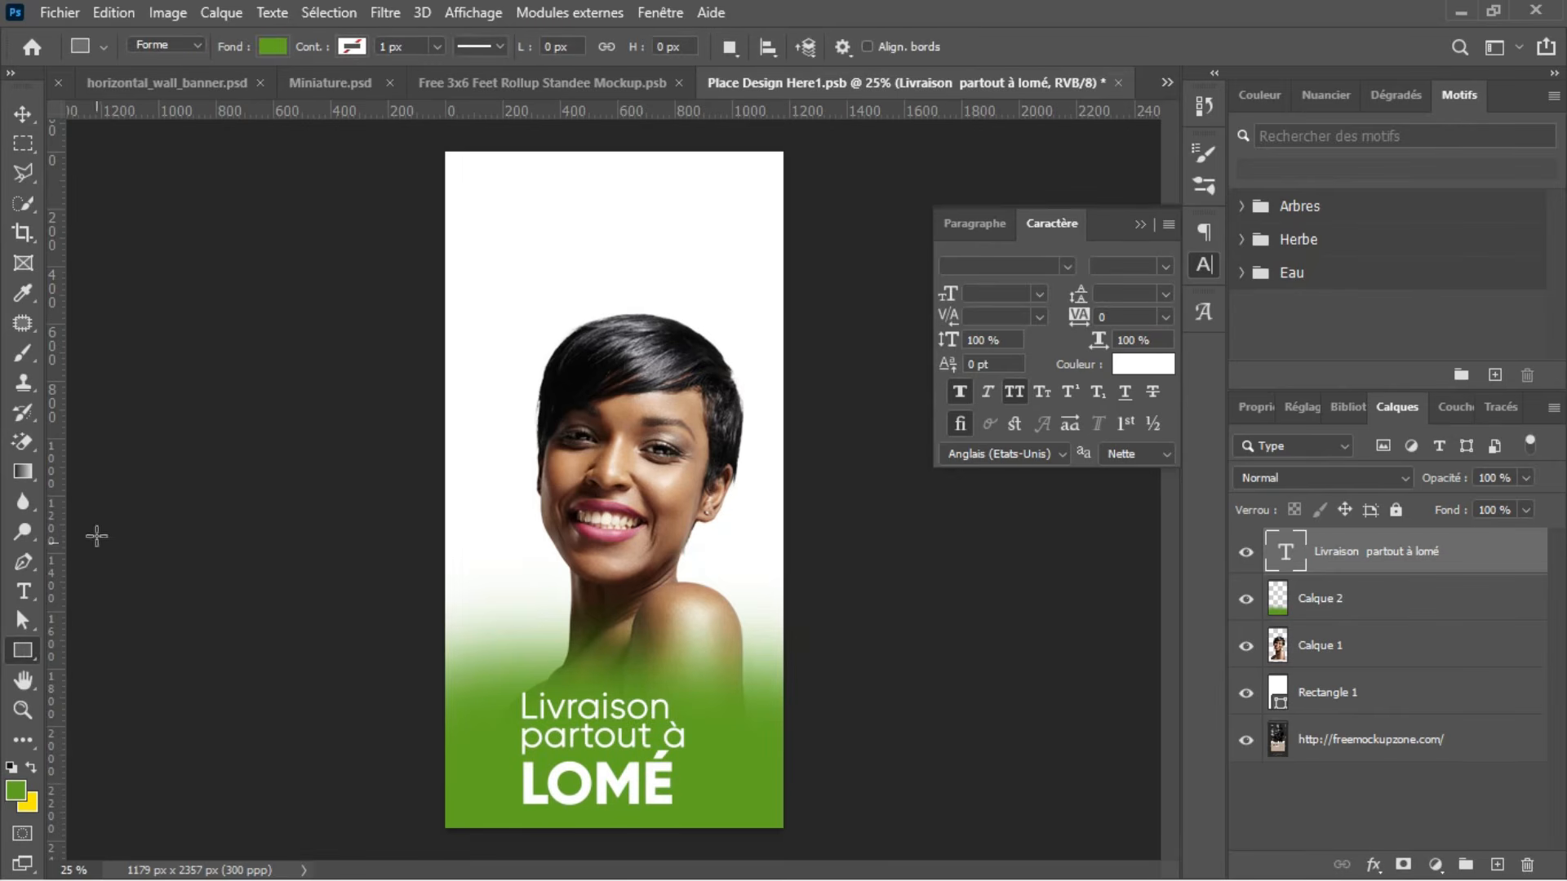
drag(430, 746, 502, 764)
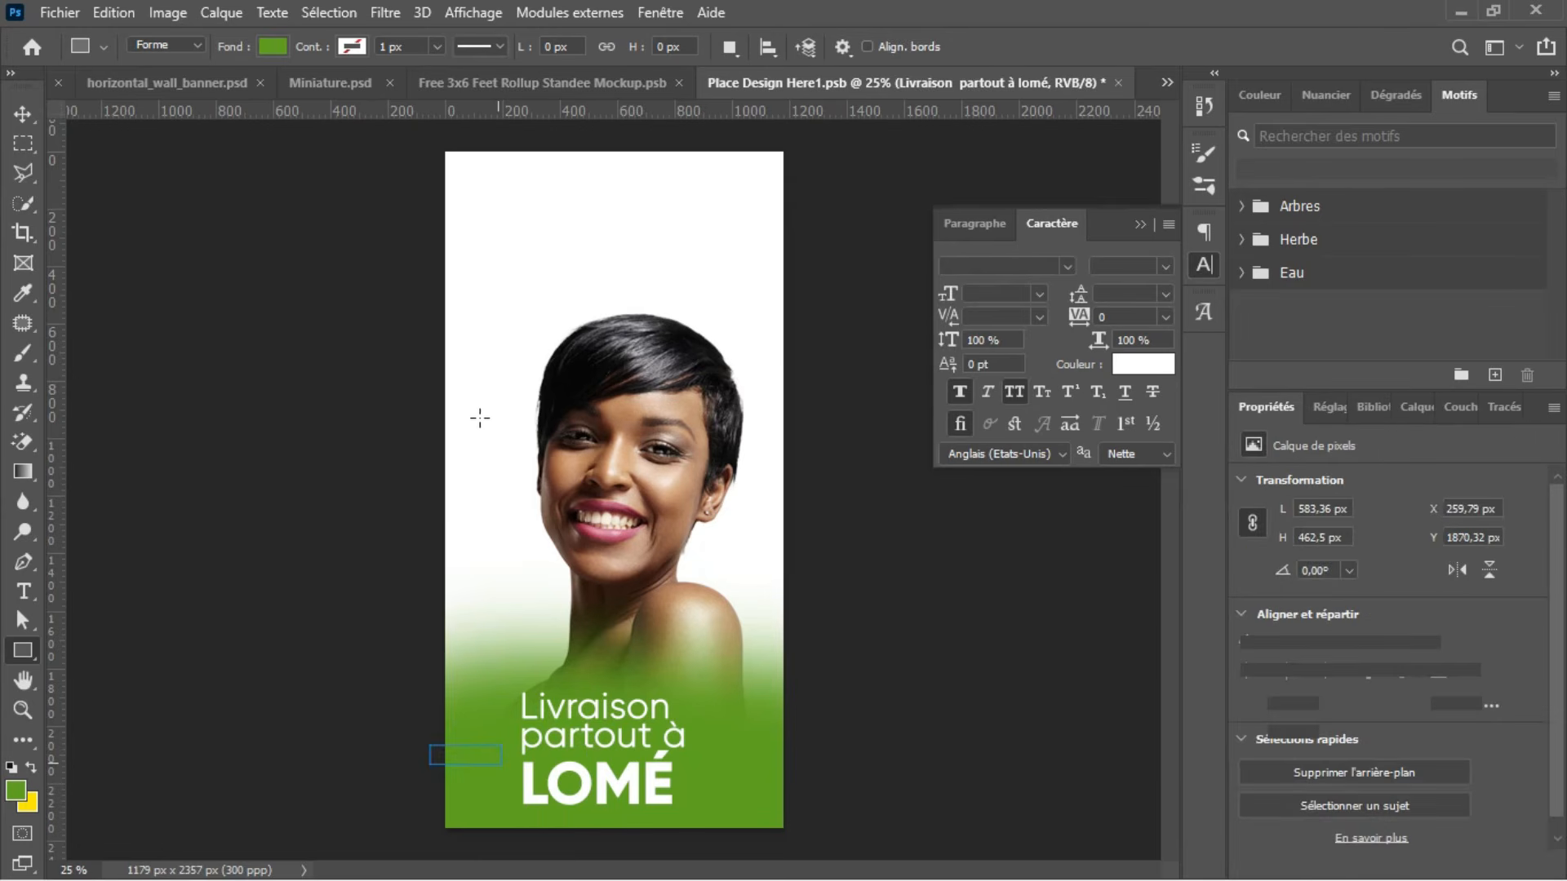
click(275, 46)
click(188, 169)
key(Return)
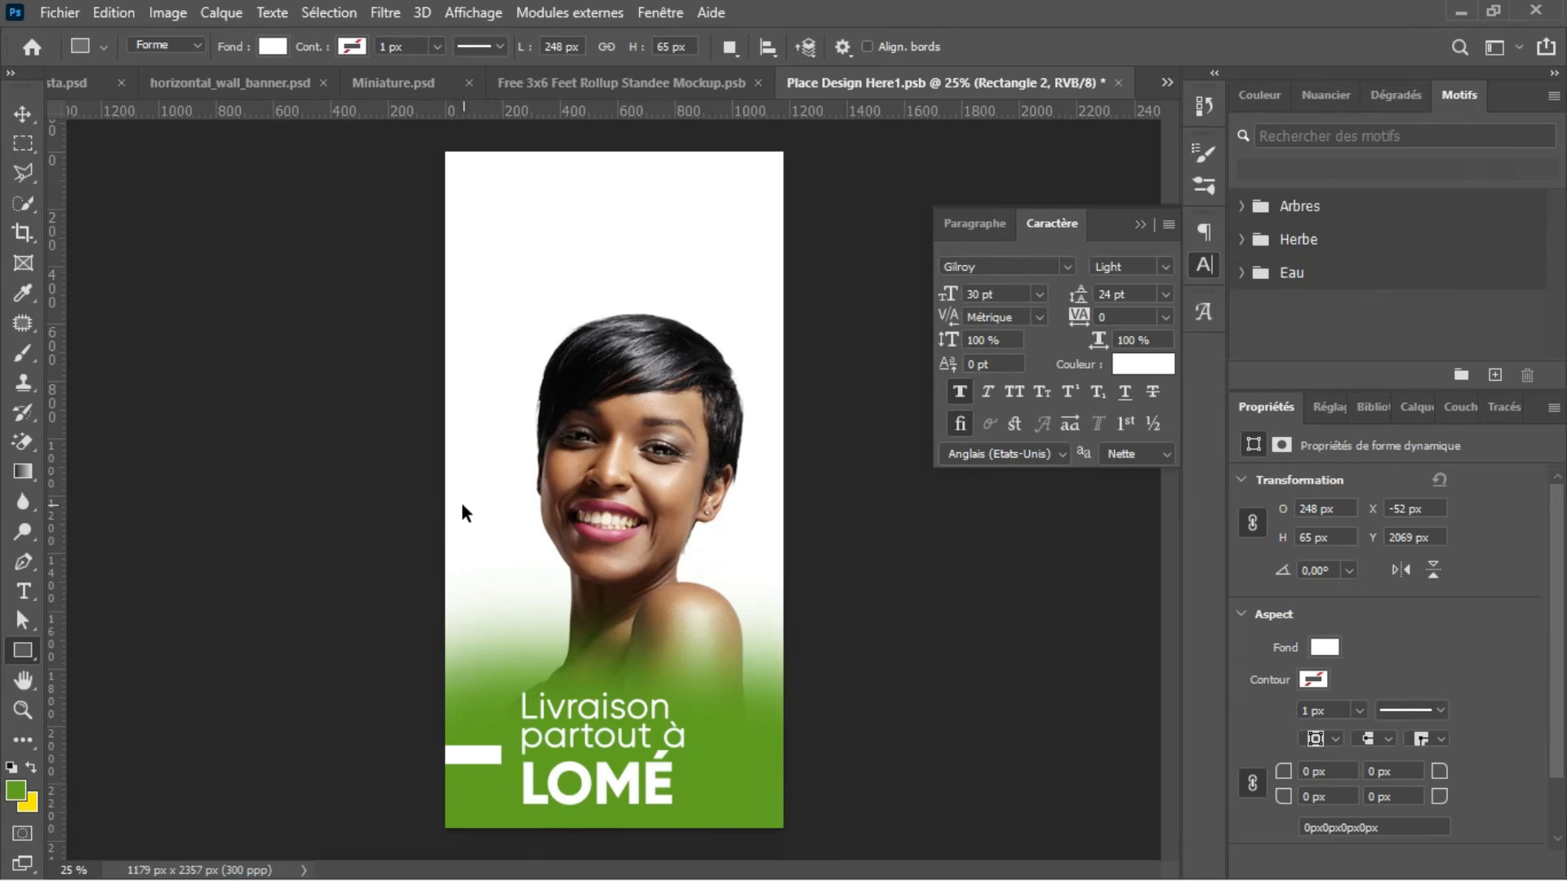
Step: Duplicate the white bar and move the copy horizontally to the banner's right edge
key(ctrl+j)
key(v)
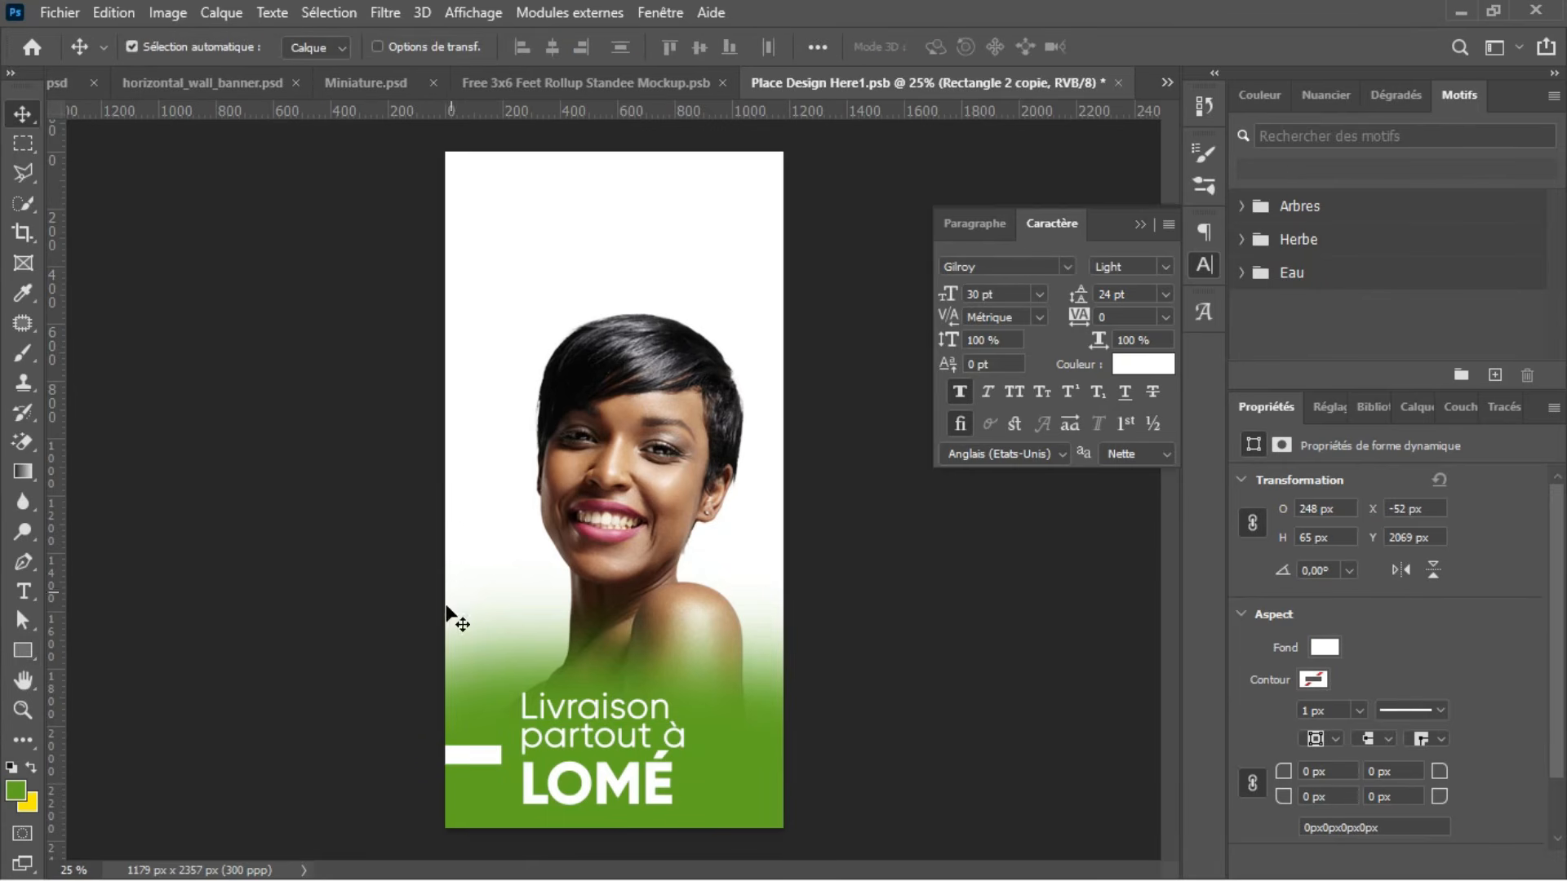
drag(488, 749, 798, 751)
click(917, 710)
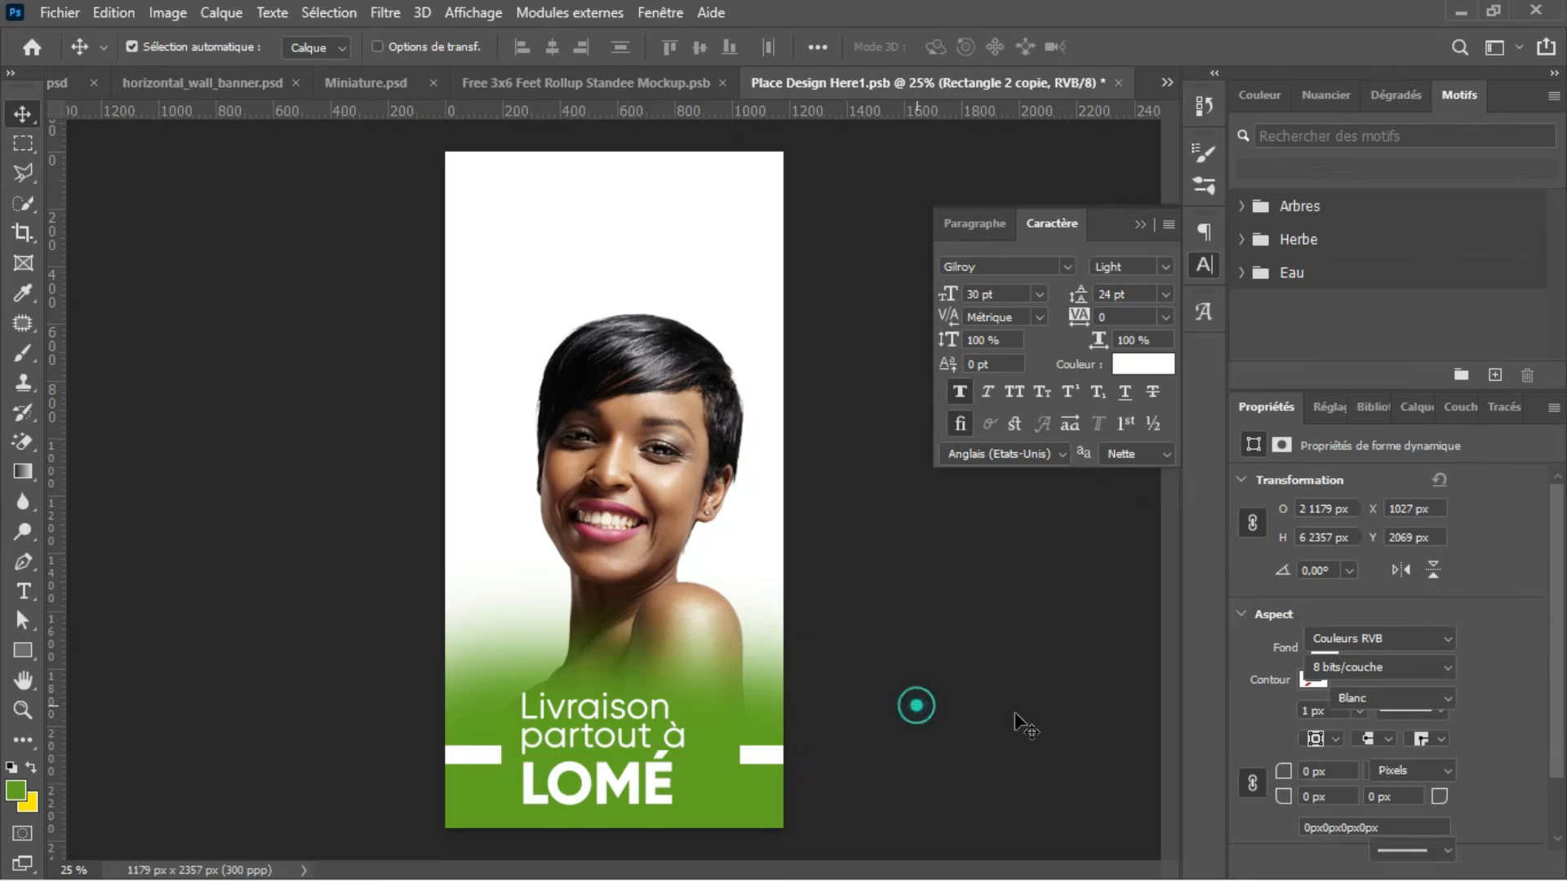
Step: Shift the delivery text about 62 px right and 17 px down, and move the left bar inward to about X 3 px
drag(653, 775, 669, 785)
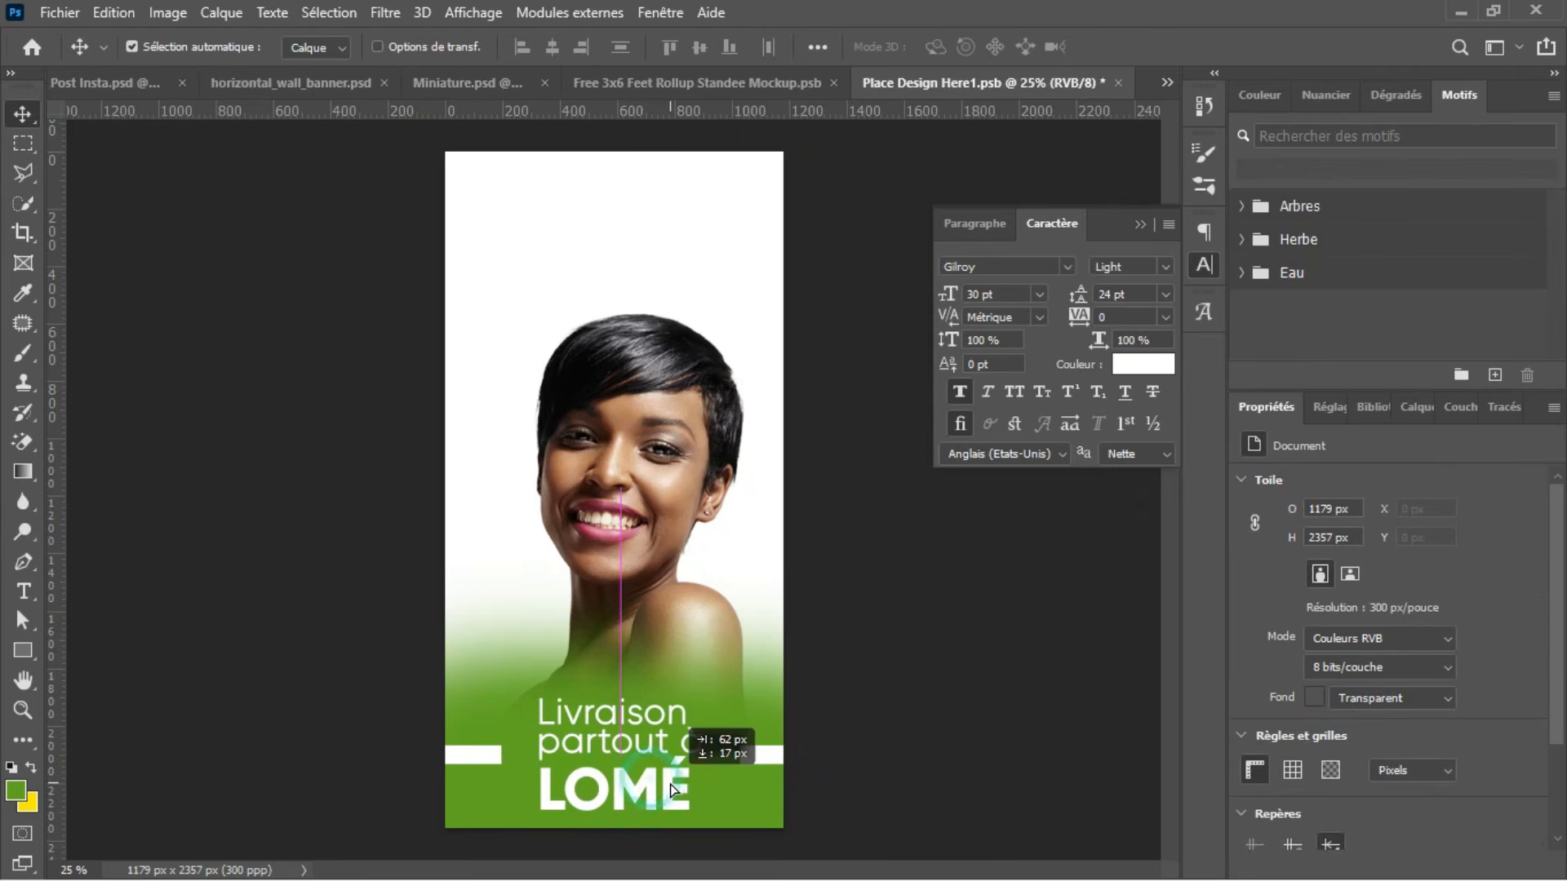
drag(486, 752, 506, 757)
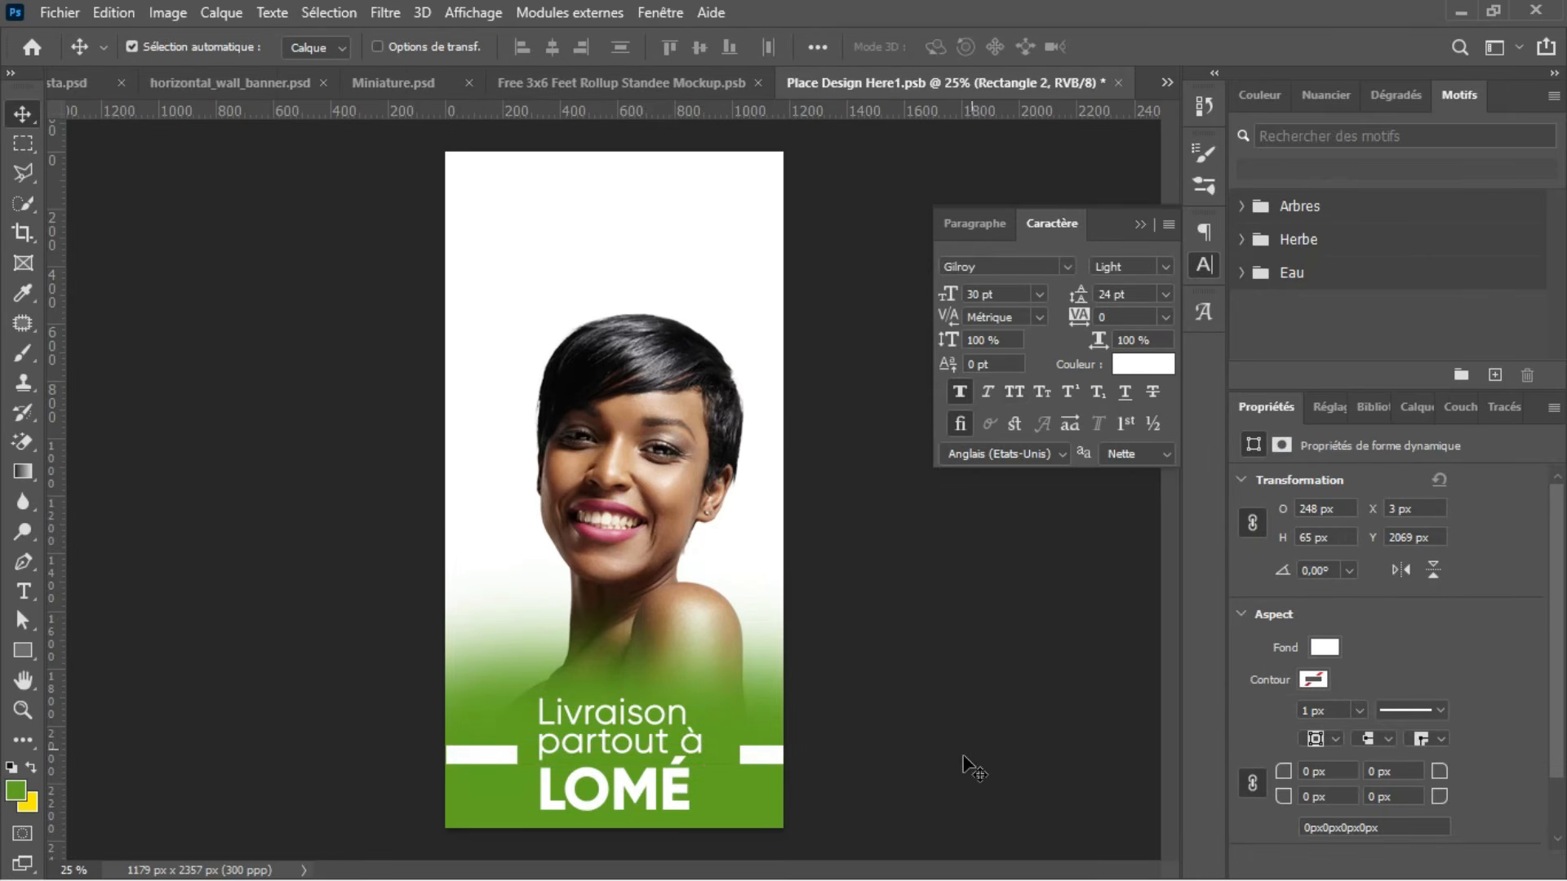
Step: Examine the reference standee in Miniature.psd and return to the Place Design Here1.psb document
click(641, 80)
click(432, 77)
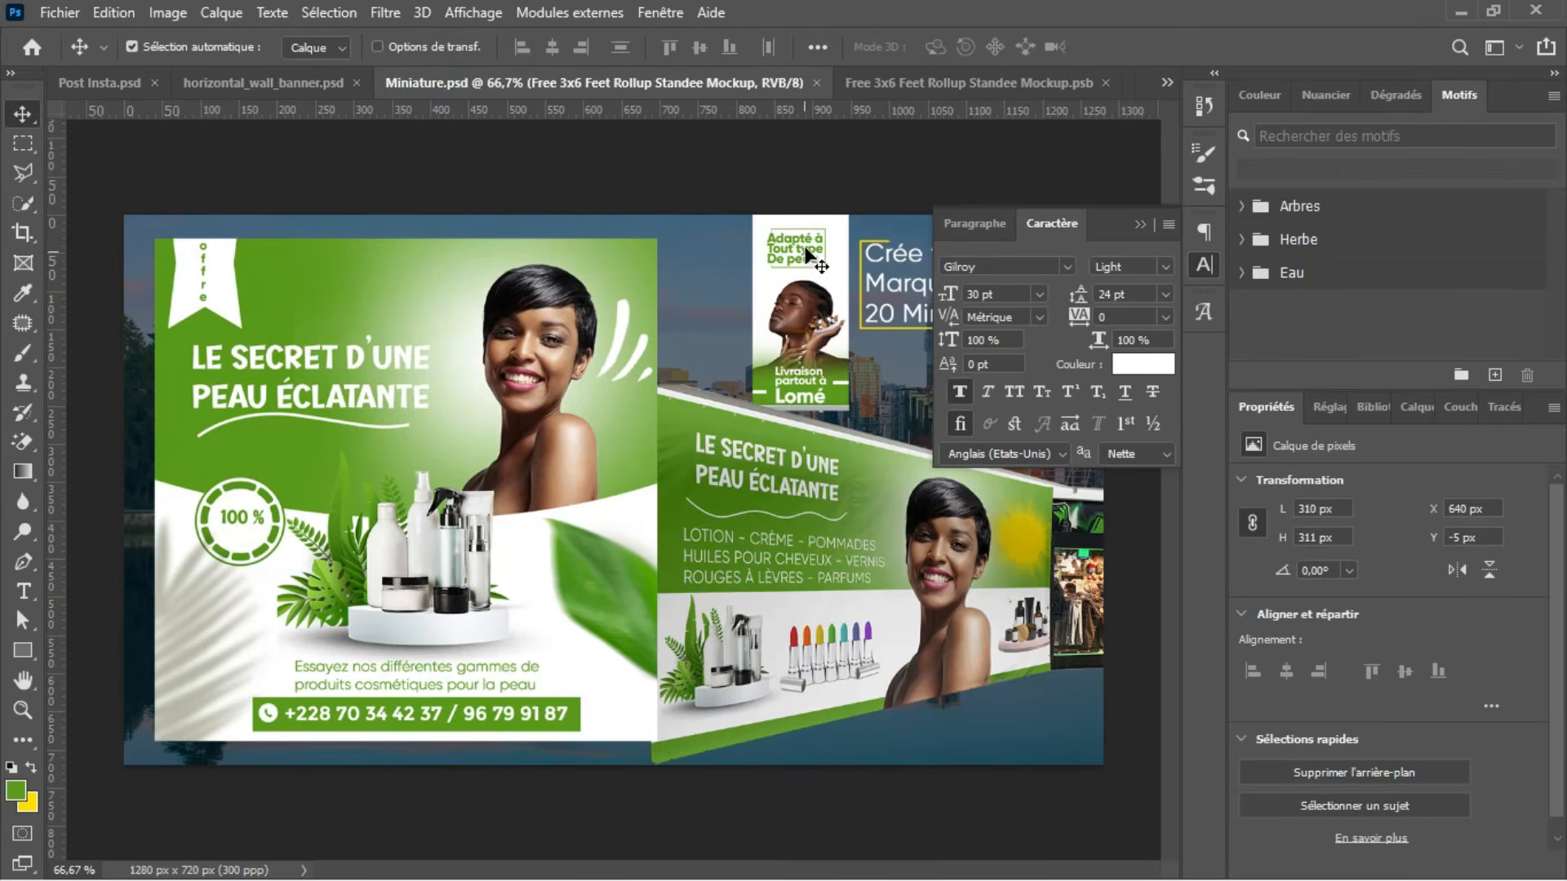
click(1006, 79)
click(1077, 81)
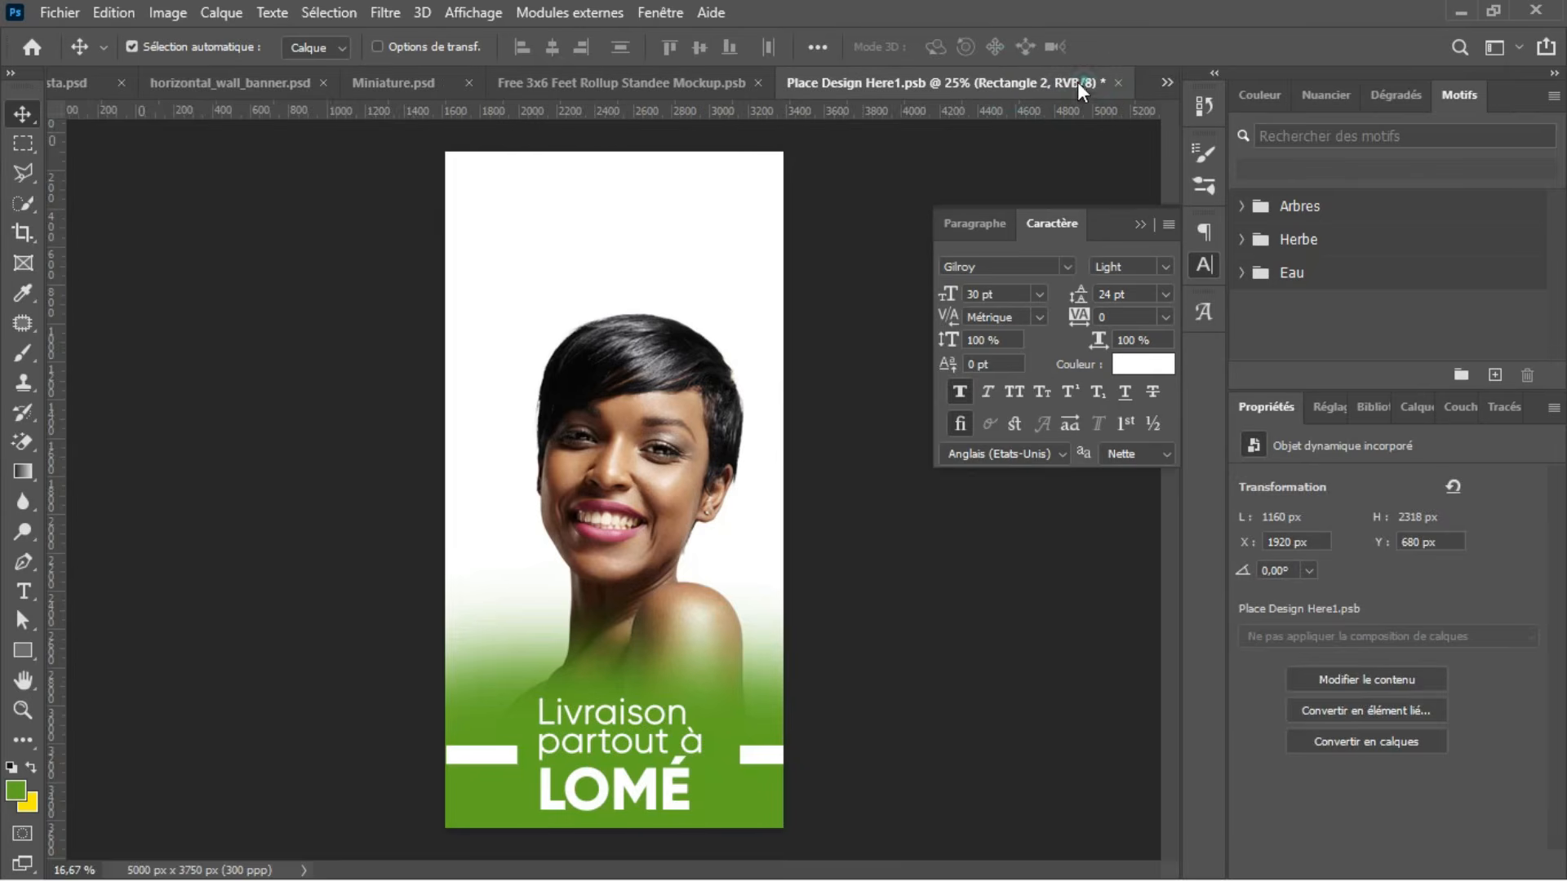
Step: Add a new layer above the white bars and set the text colour to the banner's green, 5d991f
click(1410, 411)
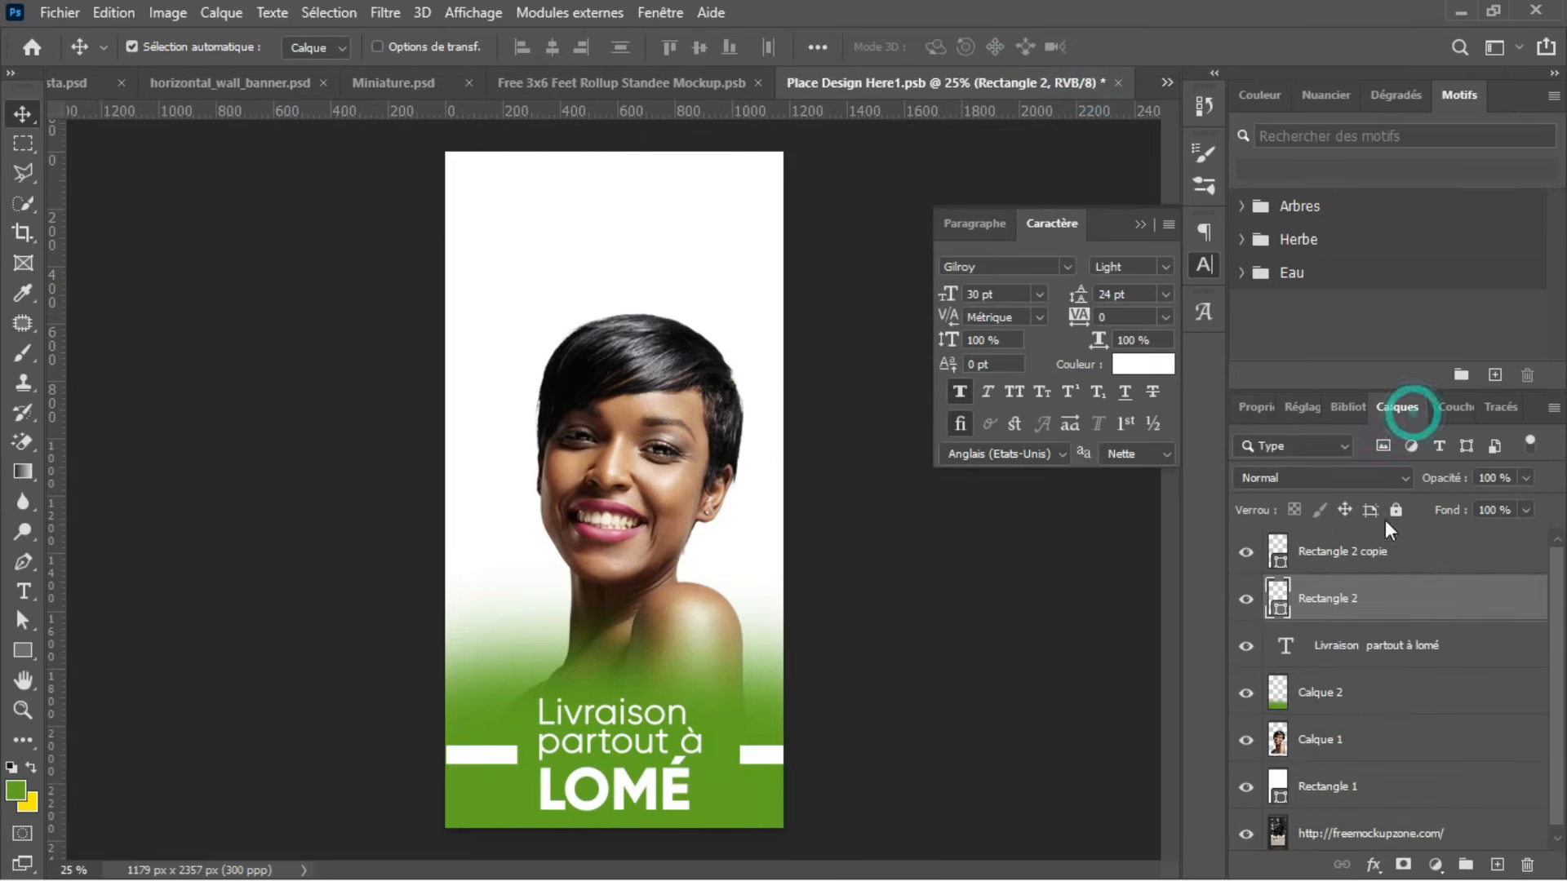
click(1482, 547)
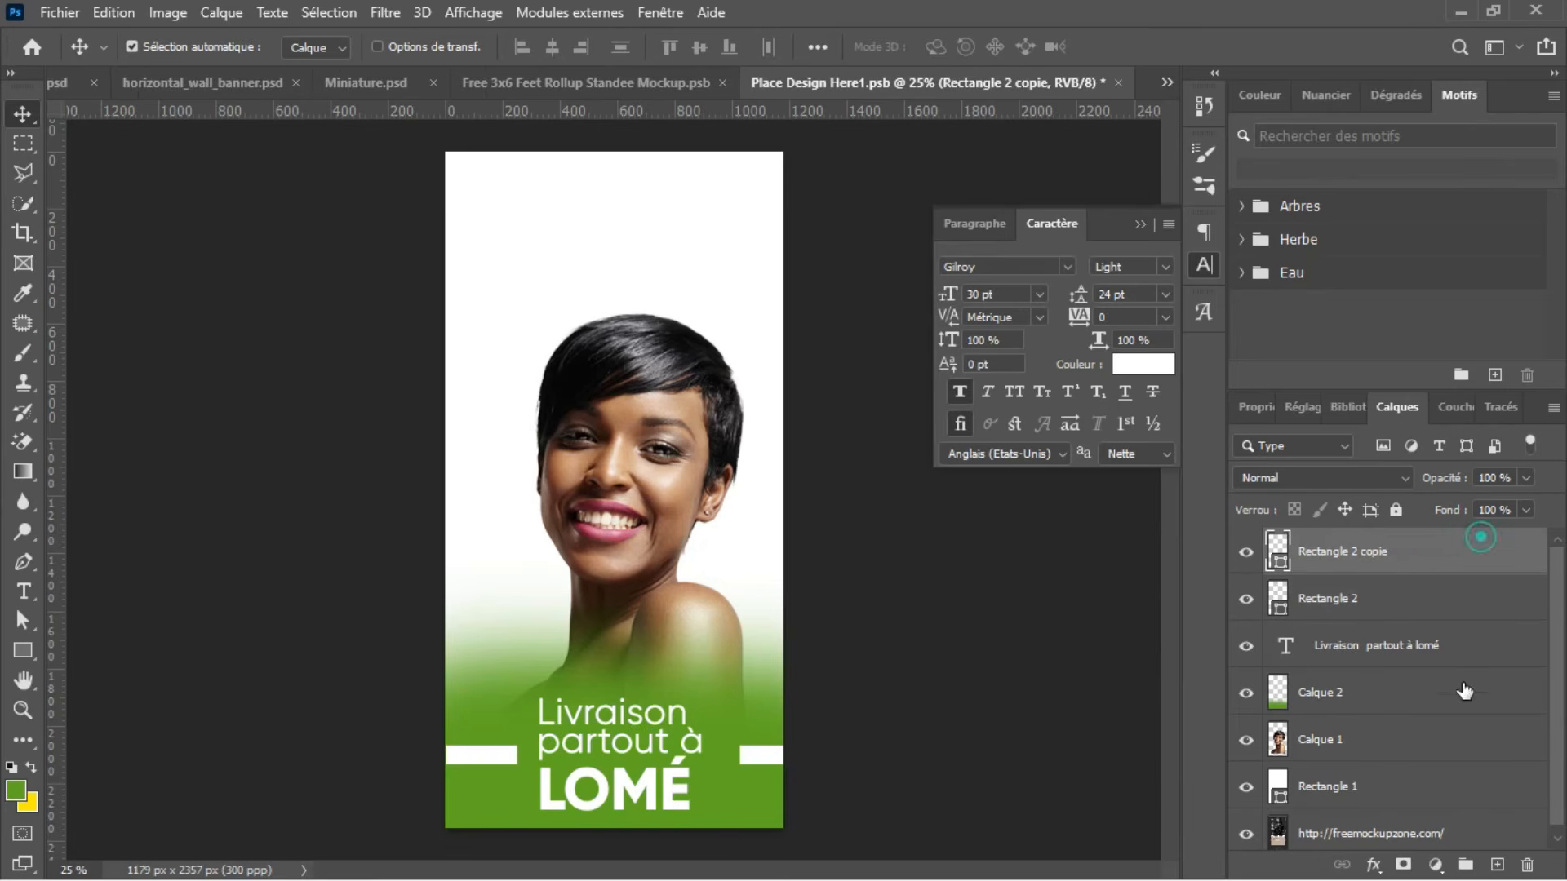
click(1497, 865)
key(t)
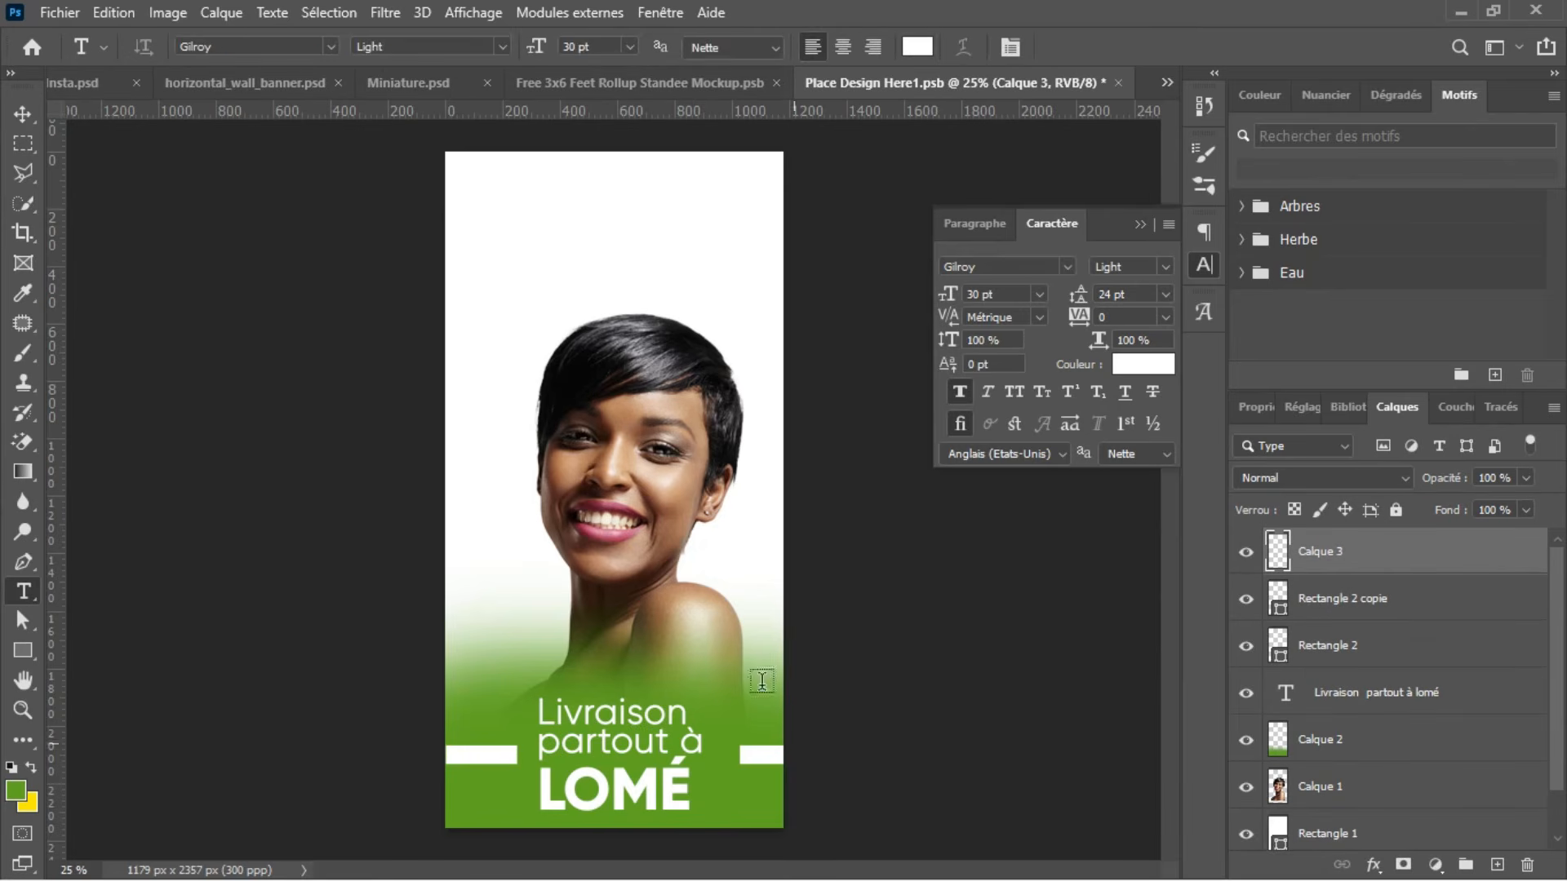
click(918, 47)
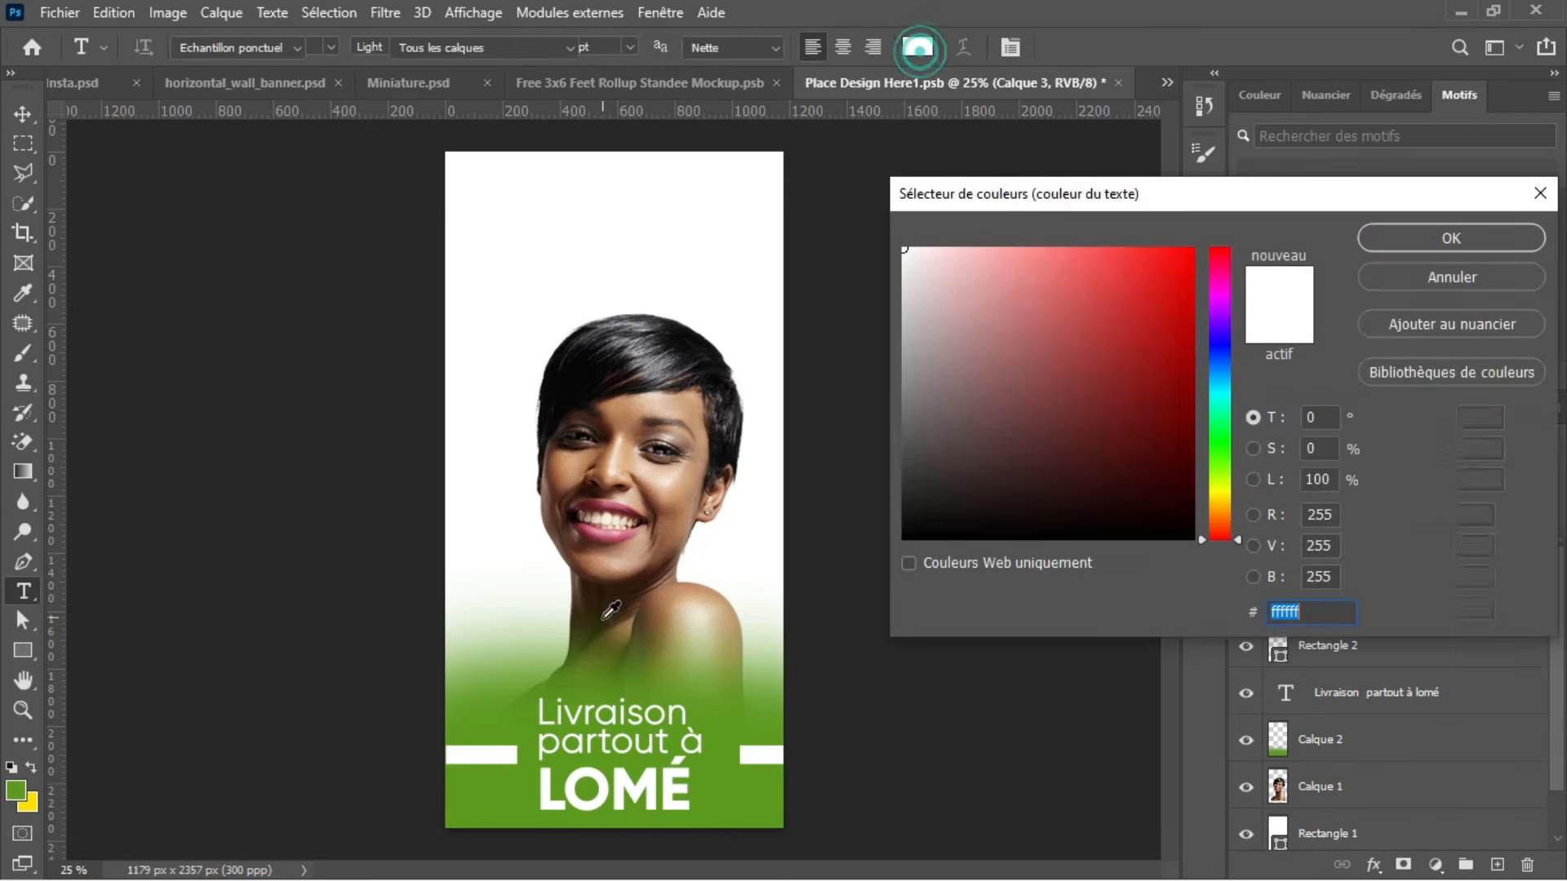
click(499, 812)
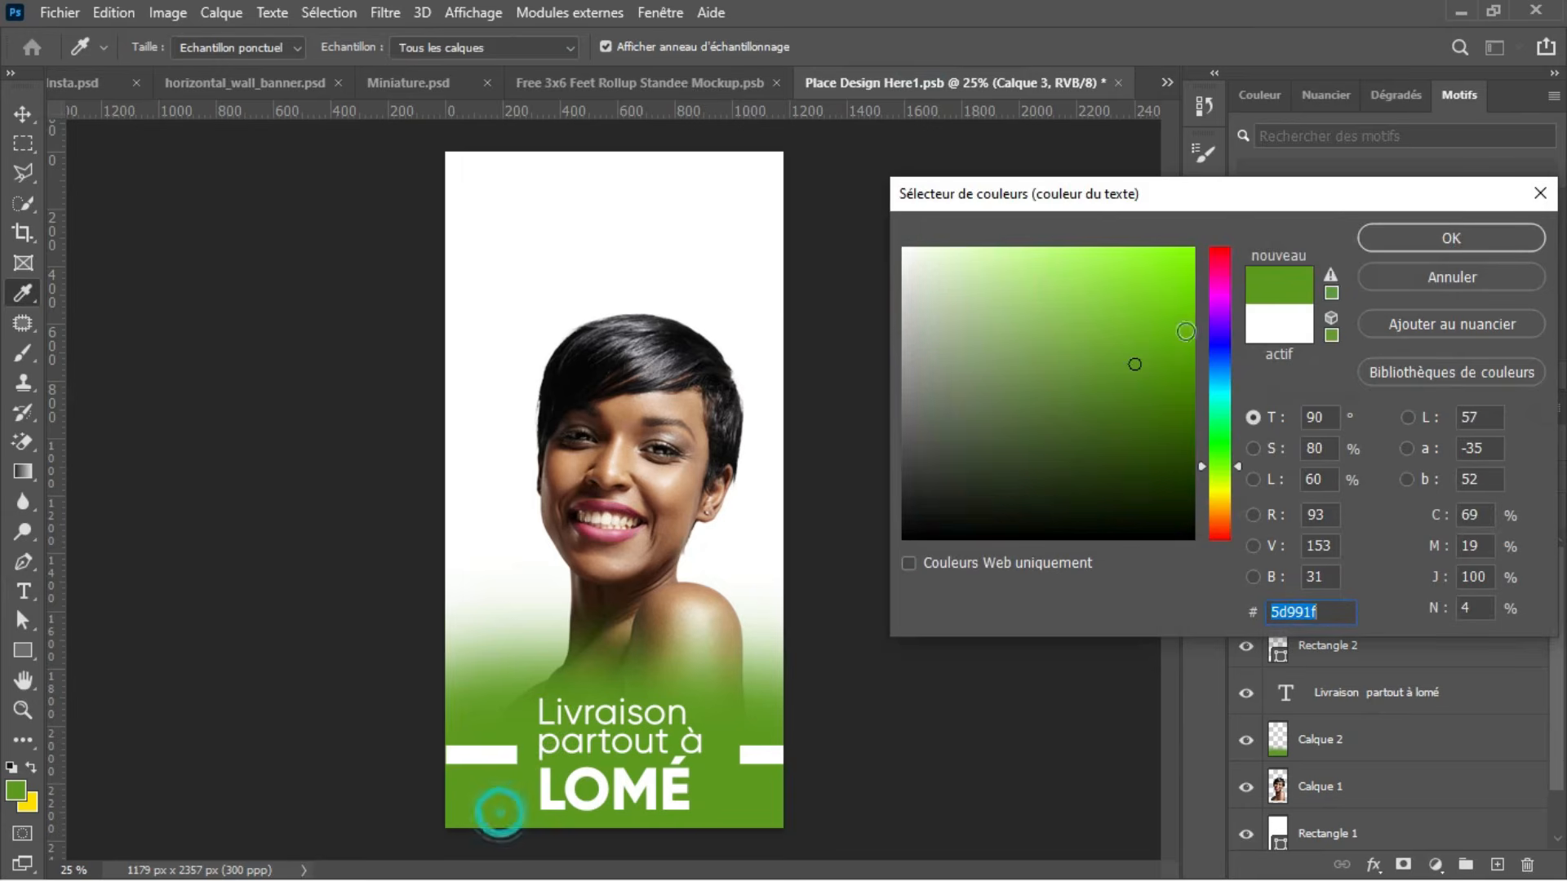
click(1398, 248)
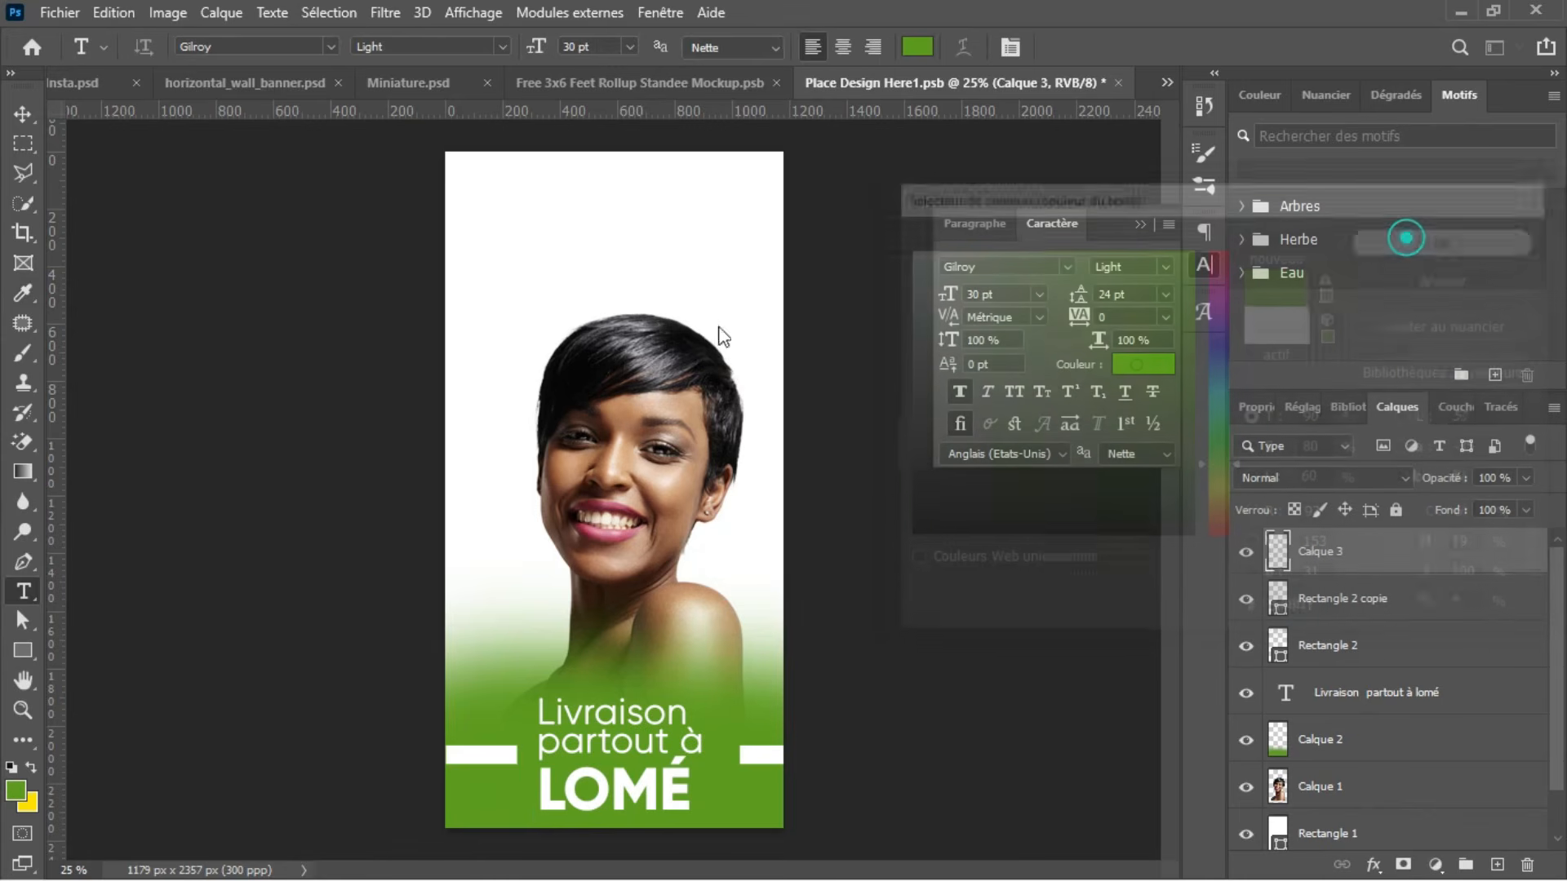
Step: Add the three-line text "Adapté à / tout type / de peau" in the white area above the woman's head
click(501, 214)
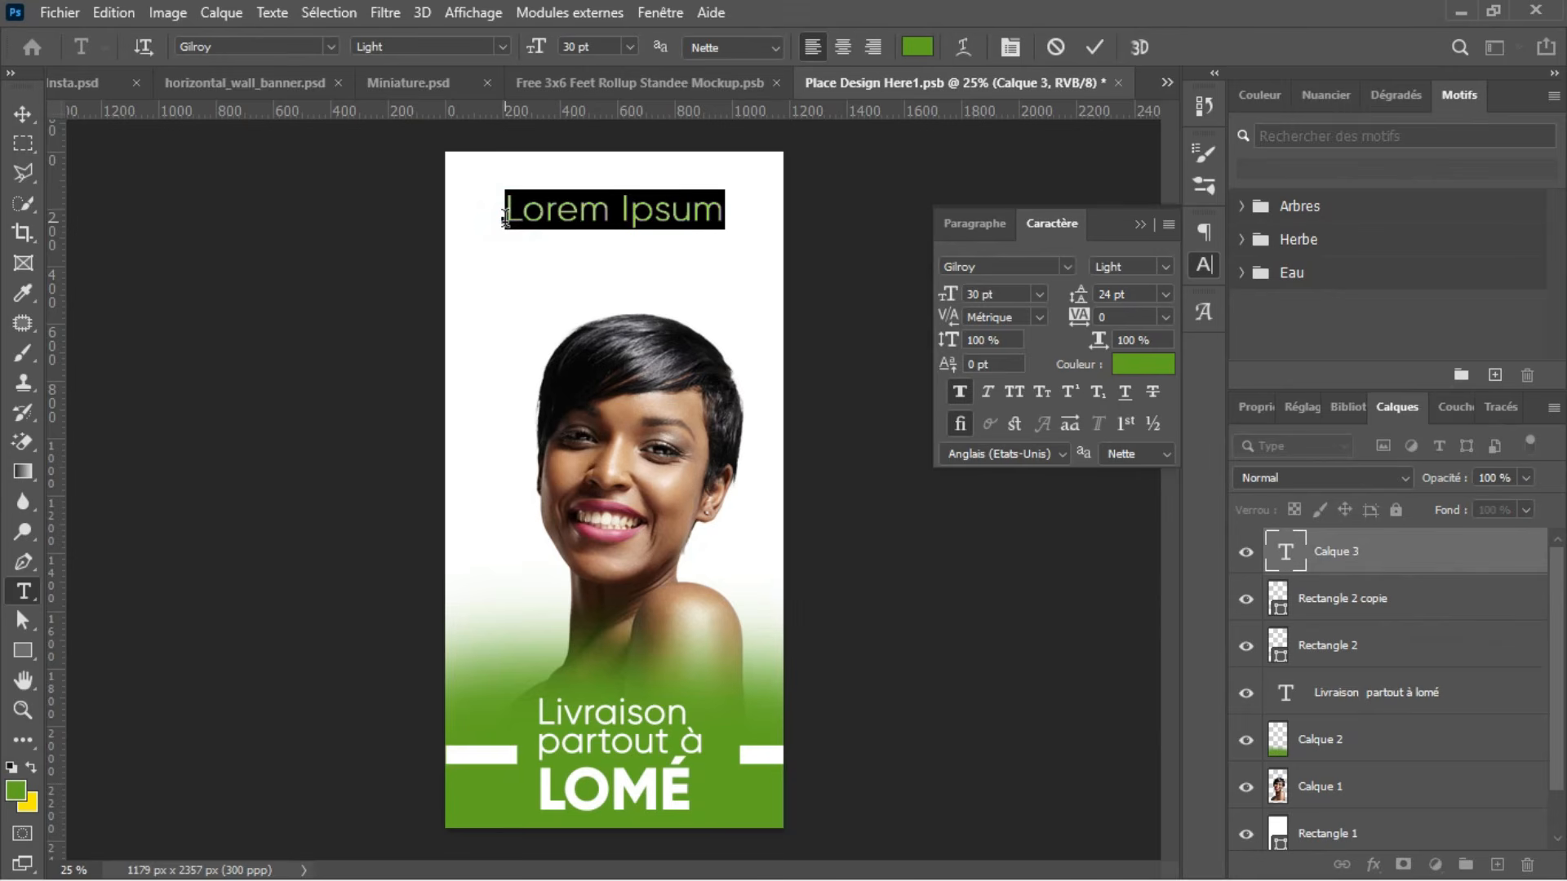
text(Adapt)
text(é à)
text(t )
text(out t)
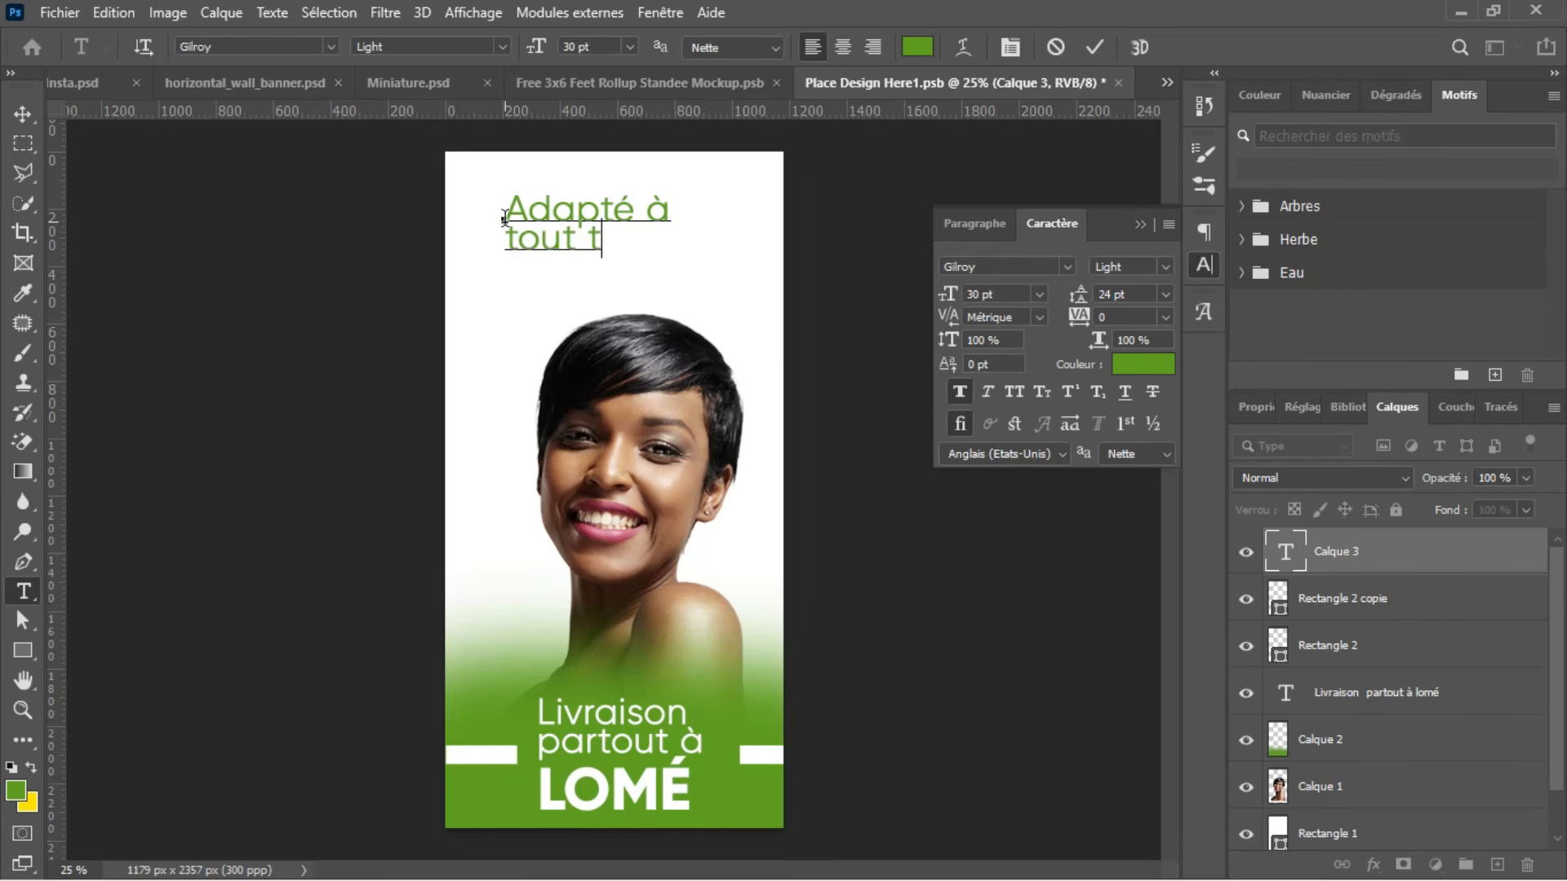
text(ype de)
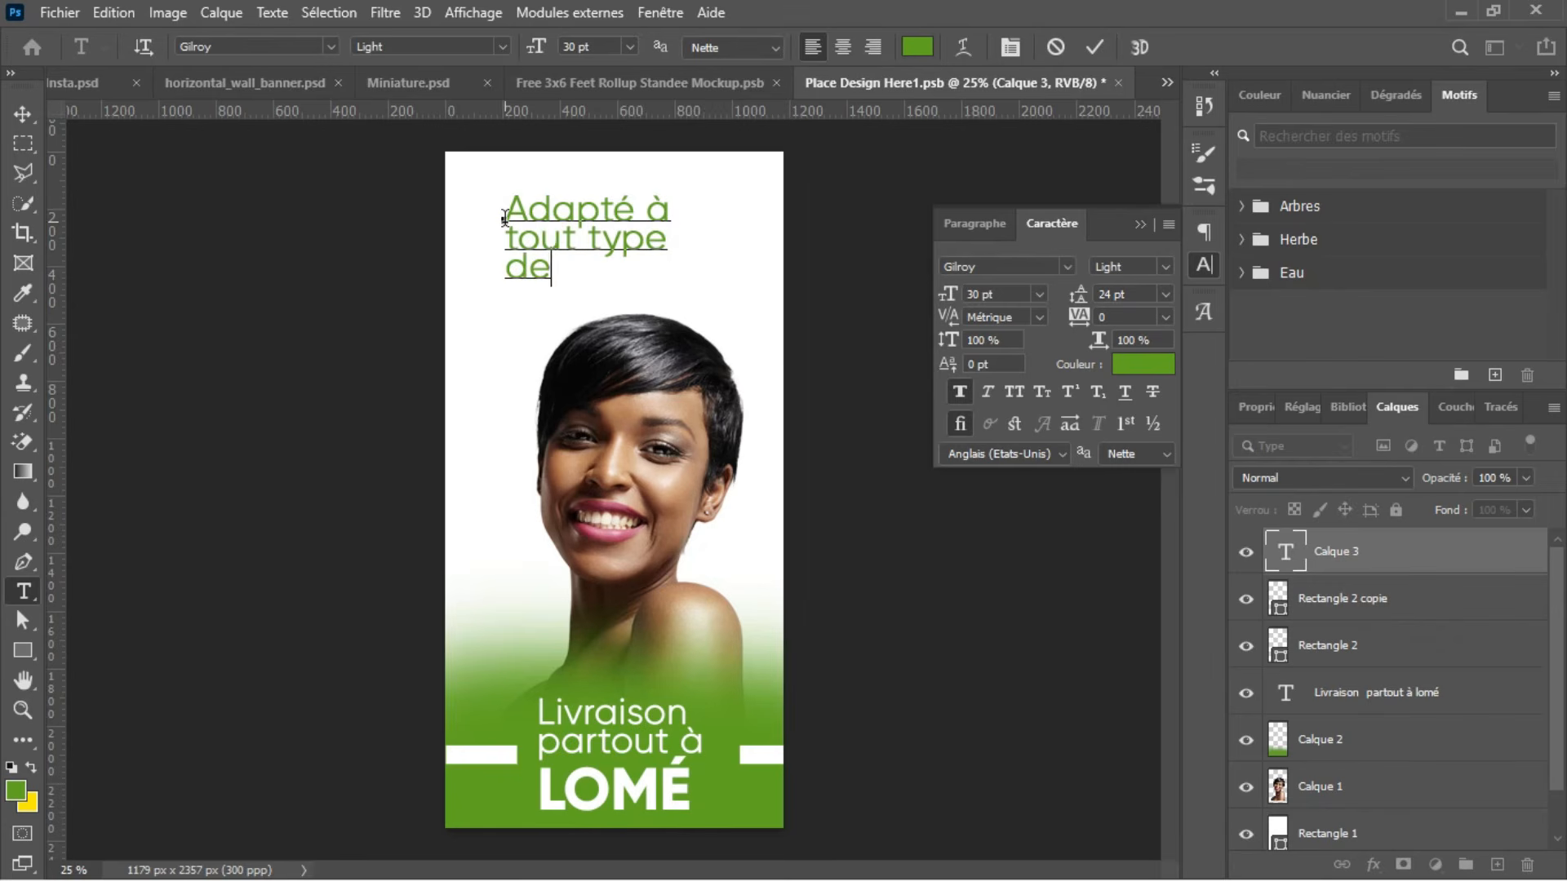
text( peau)
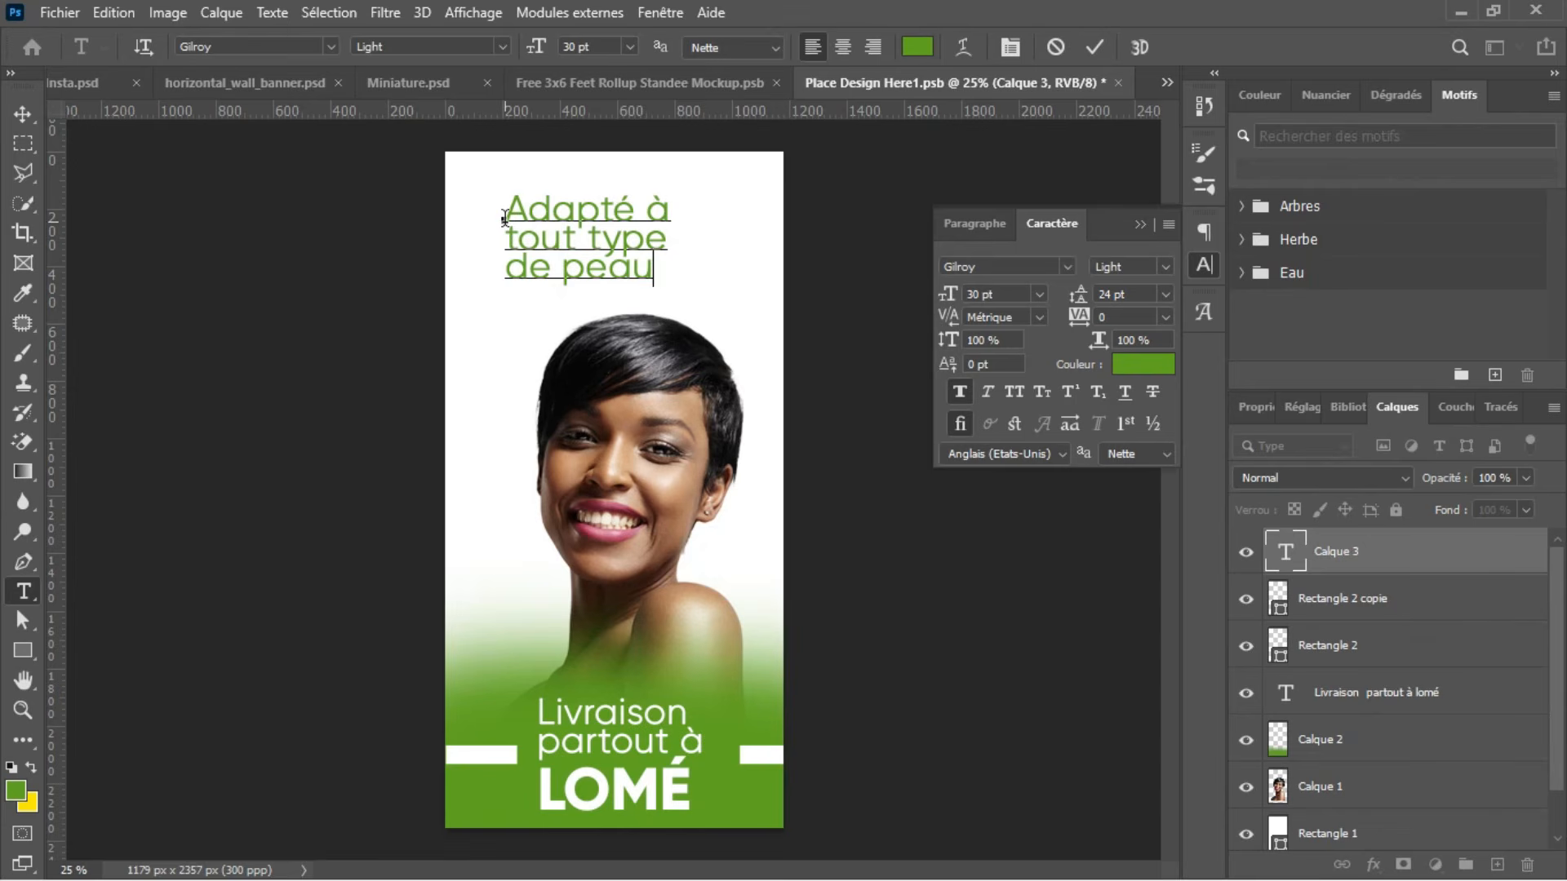
Step: Capitalise the first letters of the second and third headline lines so they read "Tout type" and "De peau"
click(517, 239)
key(BackSpace)
text(T)
click(527, 269)
key(BackSpace)
text(D)
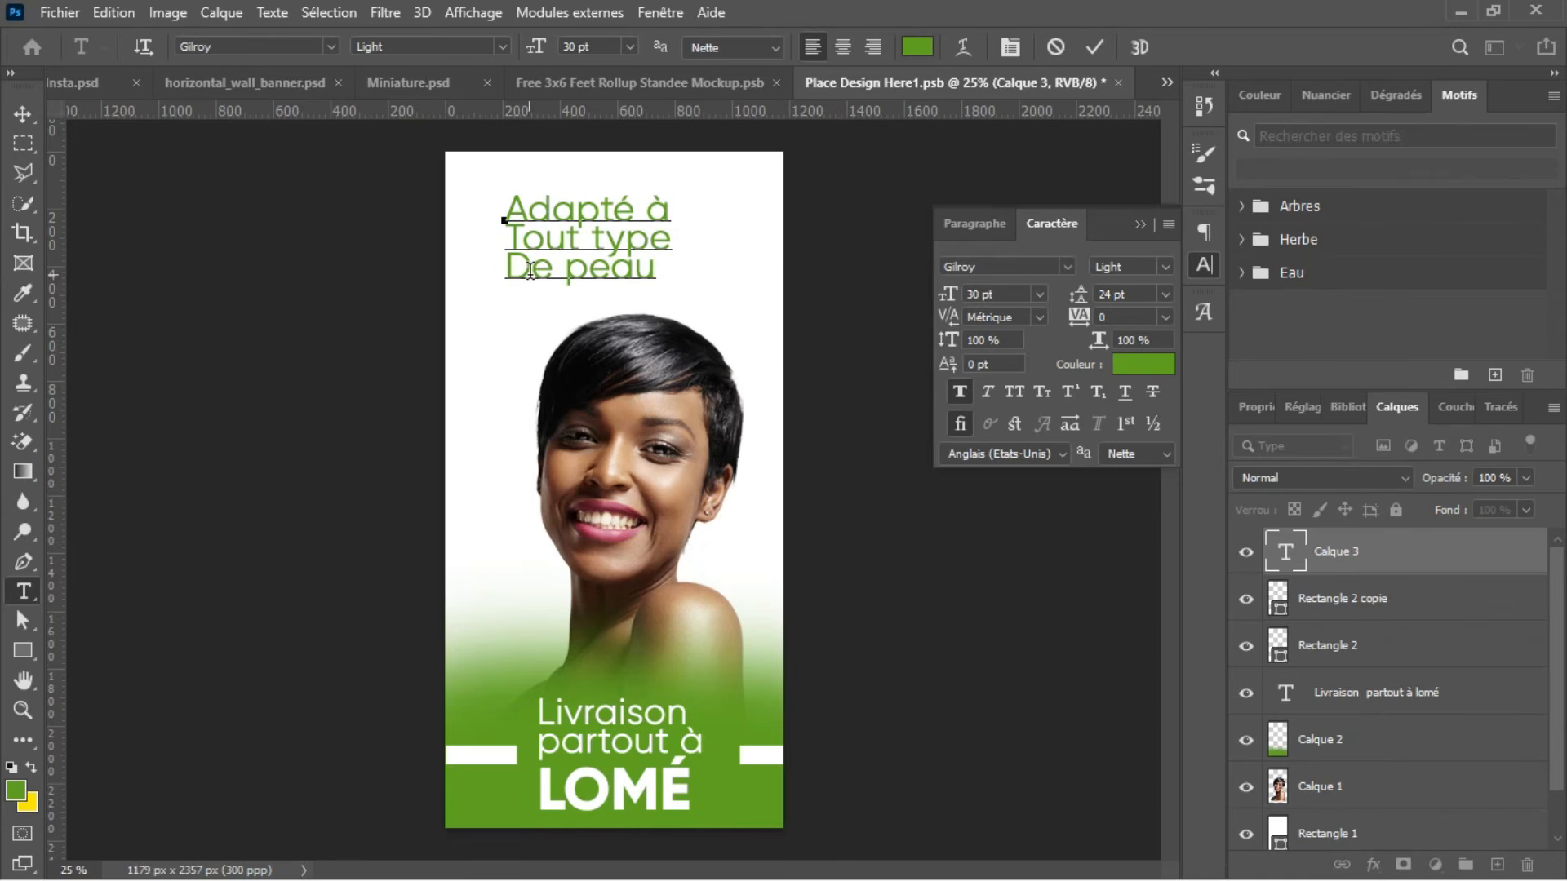
click(1093, 48)
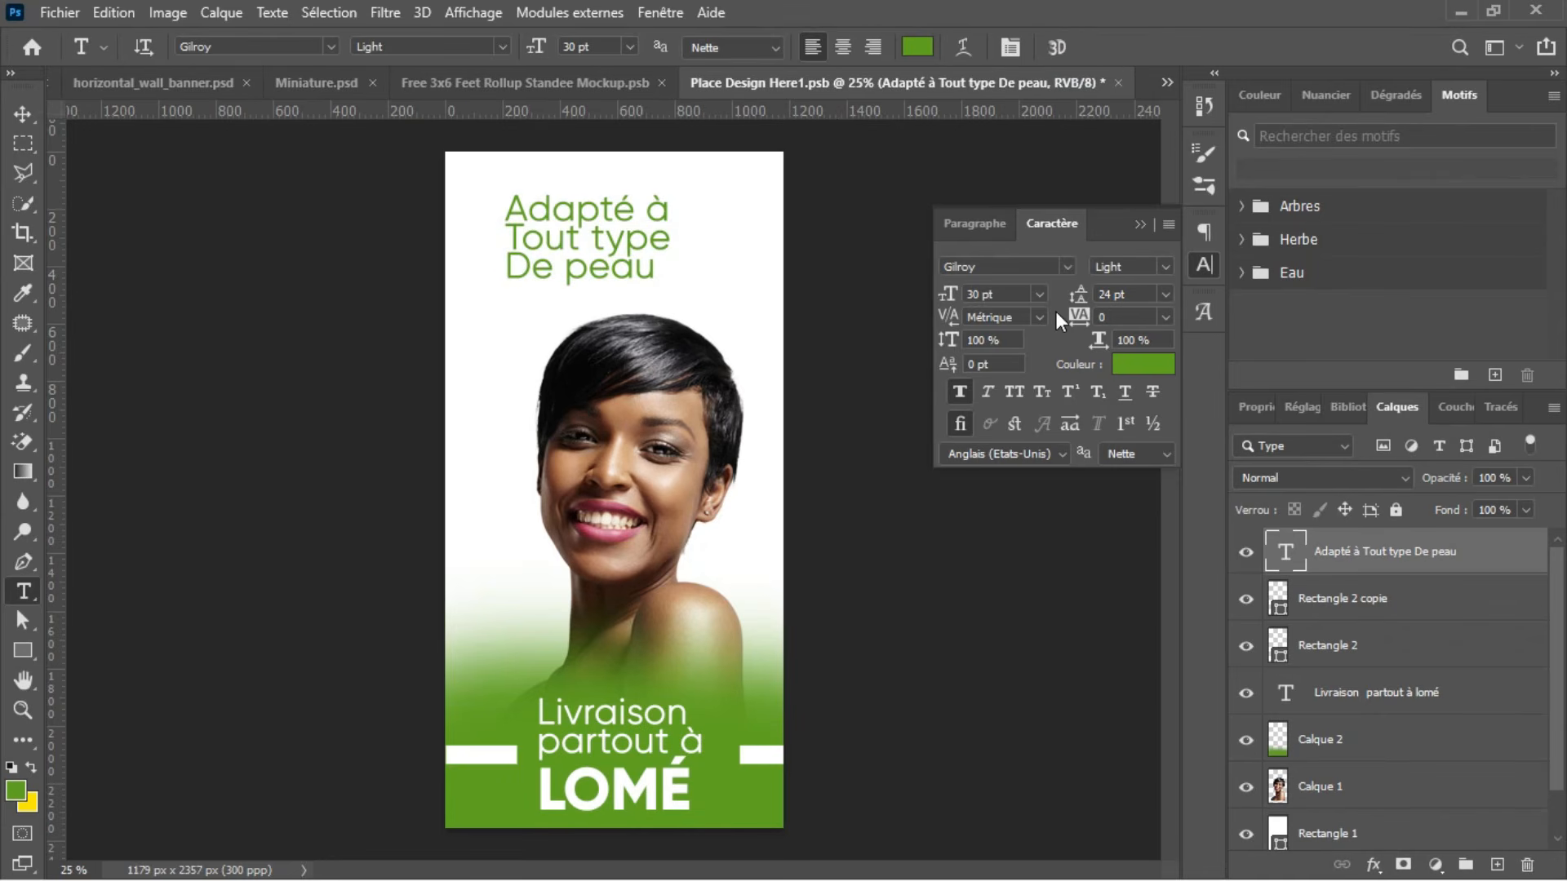
Step: Scale the headline up to about 31.38 pt and reposition it above the woman's head
key(ctrl+t)
drag(667, 286, 711, 309)
drag(609, 193, 605, 235)
key(Return)
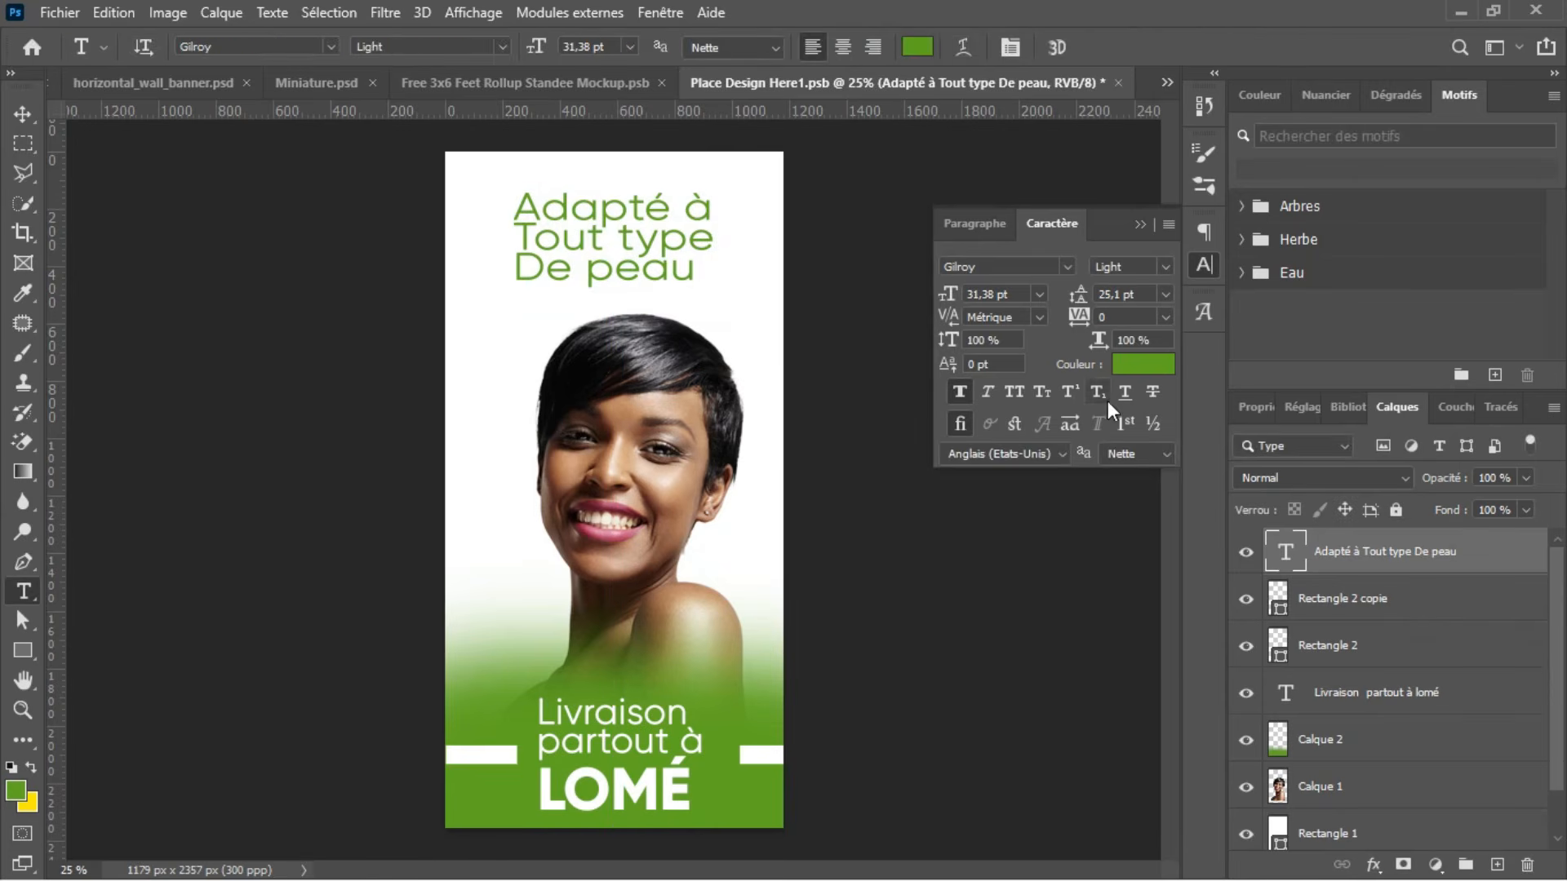
Step: Set the headline's font style to Gilroy ExtraBold and turn off faux bold
click(1163, 267)
click(1159, 305)
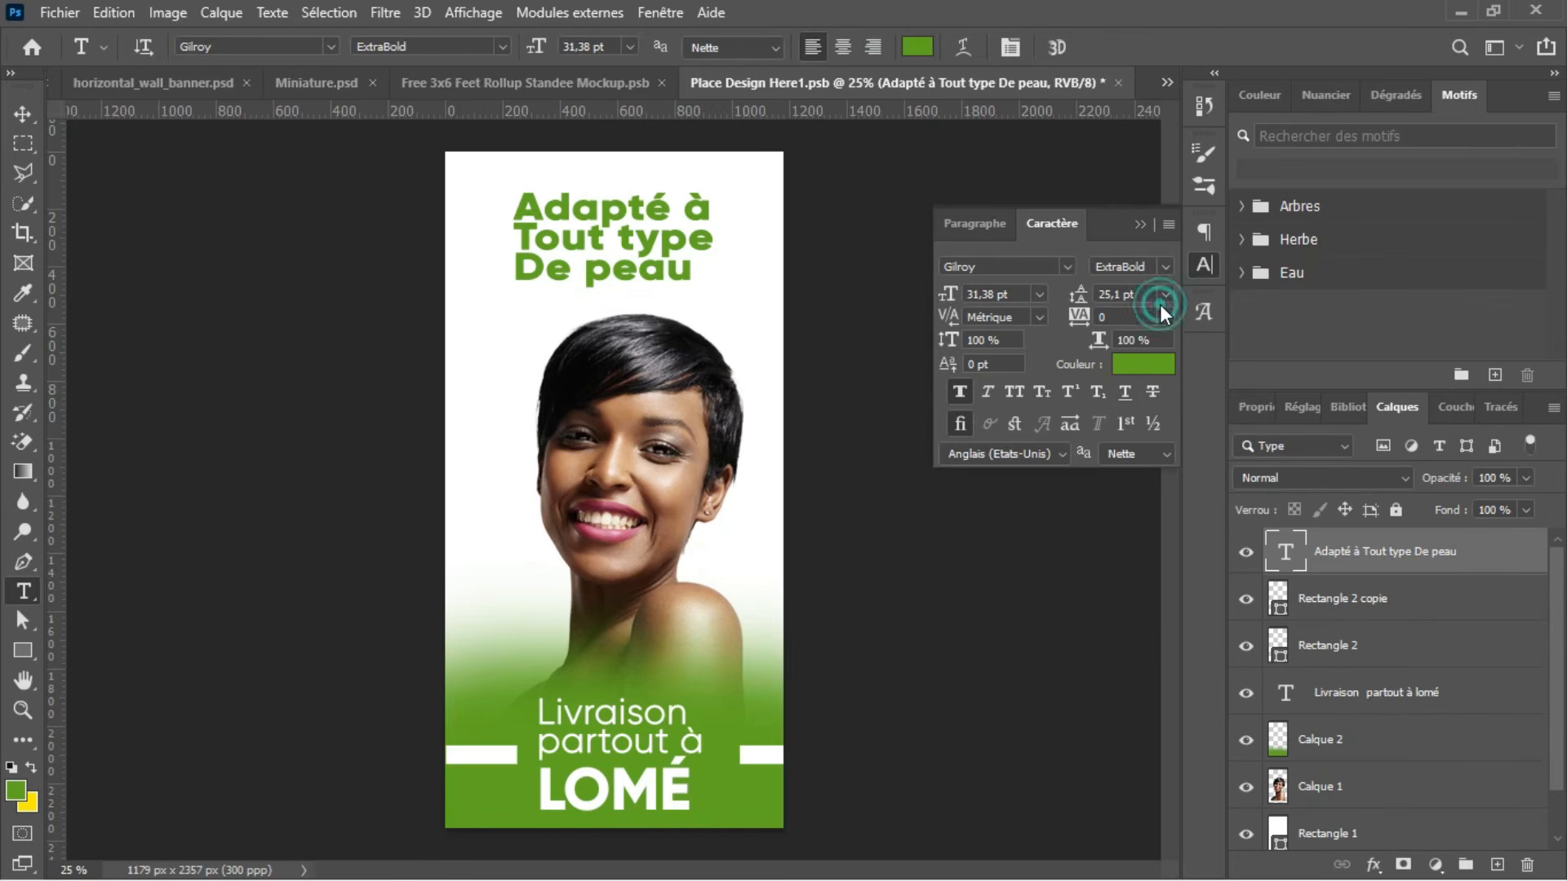
click(961, 390)
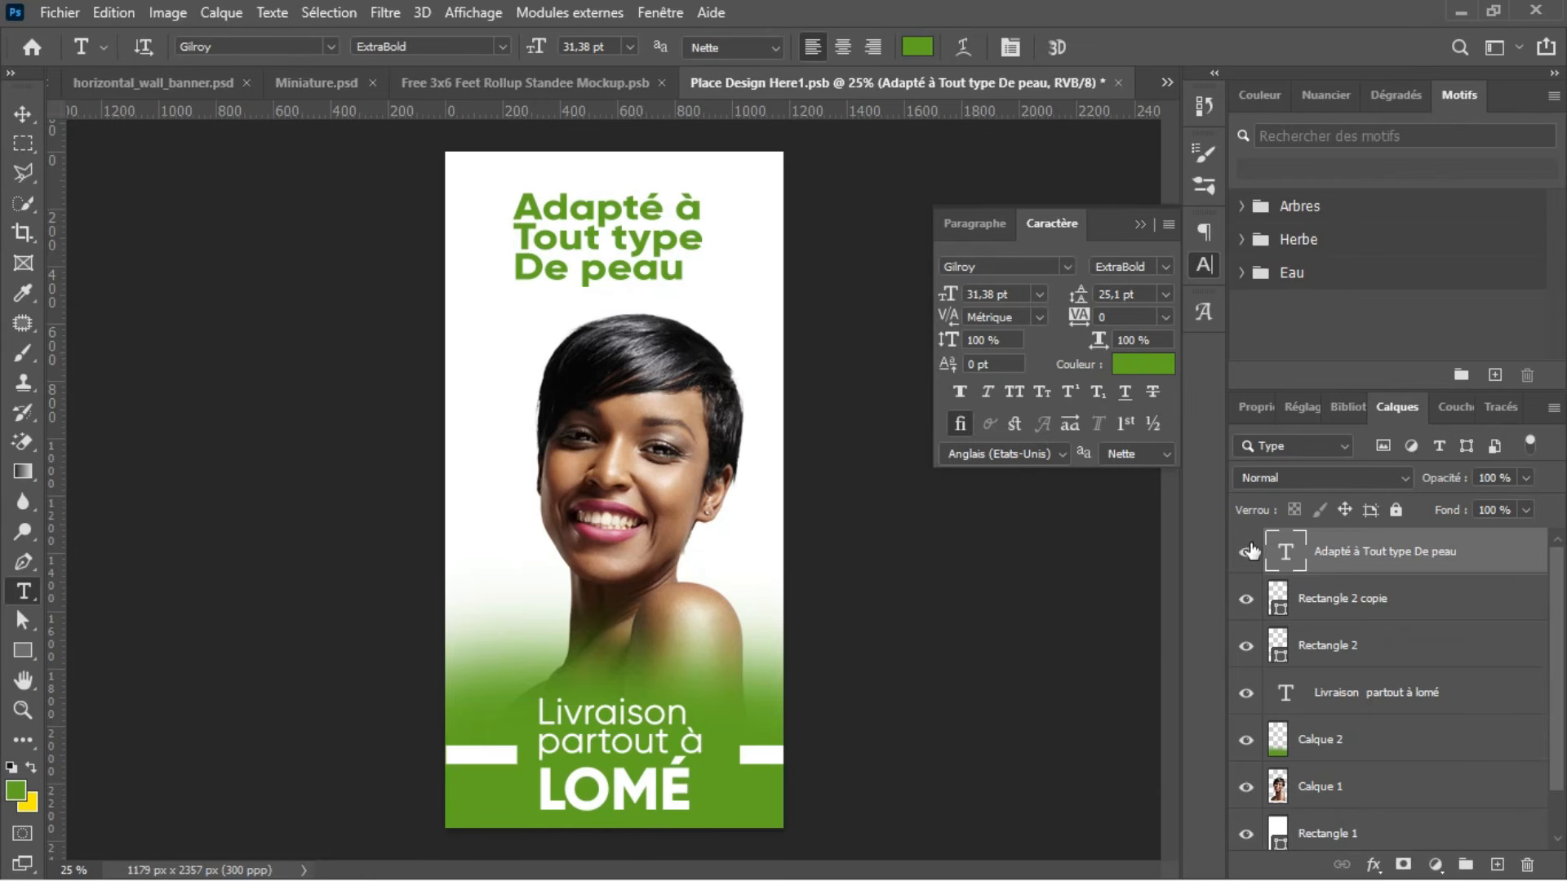
Step: Draw a rectangle of about 709 × 309 px around the three-line headline on a new layer
click(16, 653)
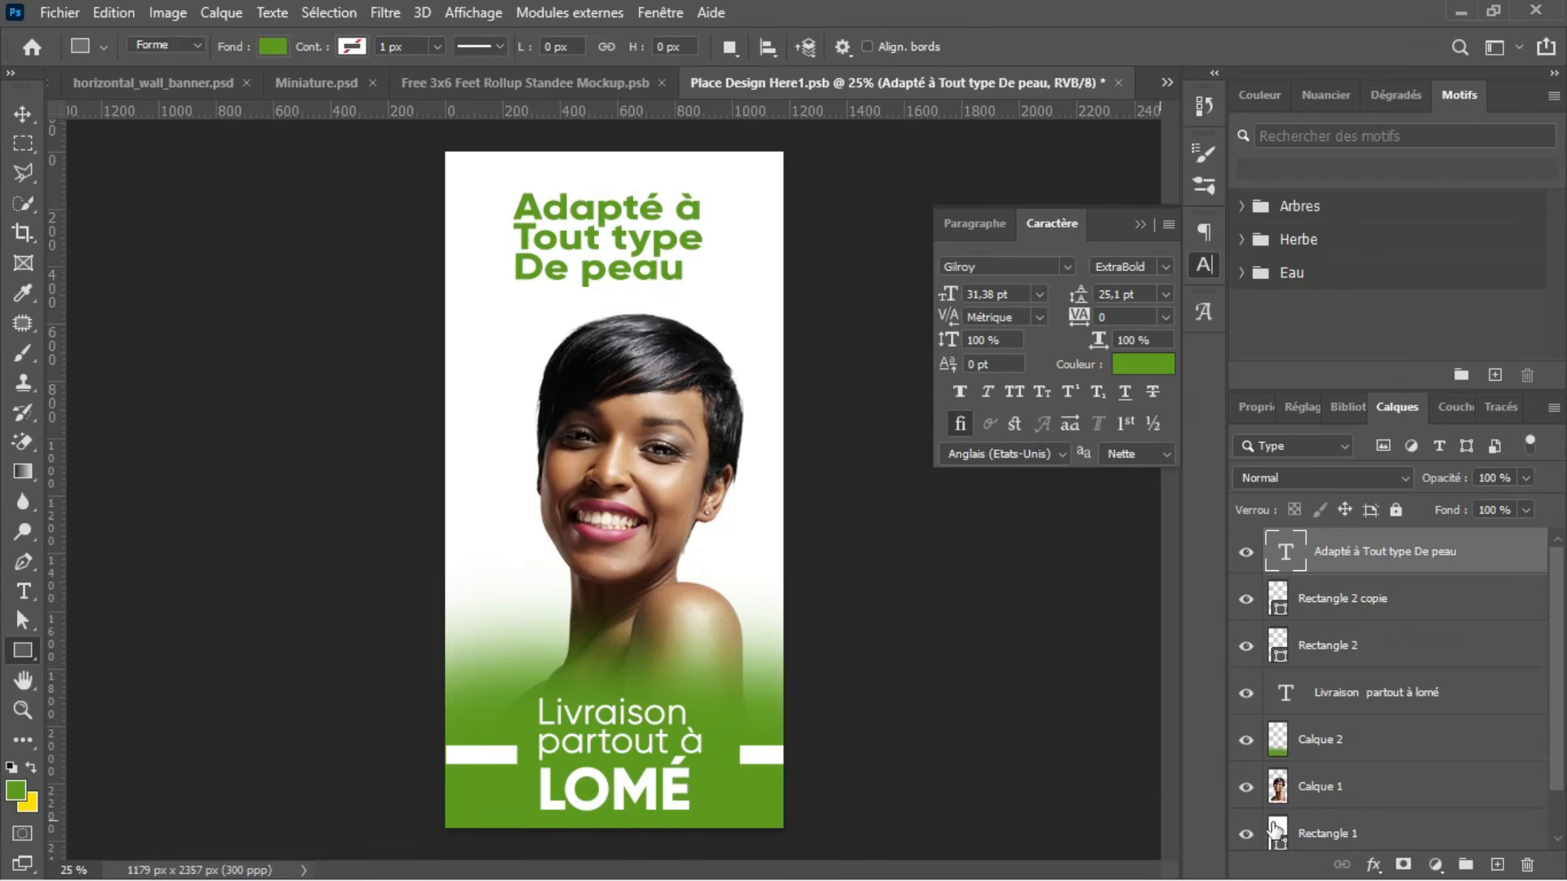
click(1497, 864)
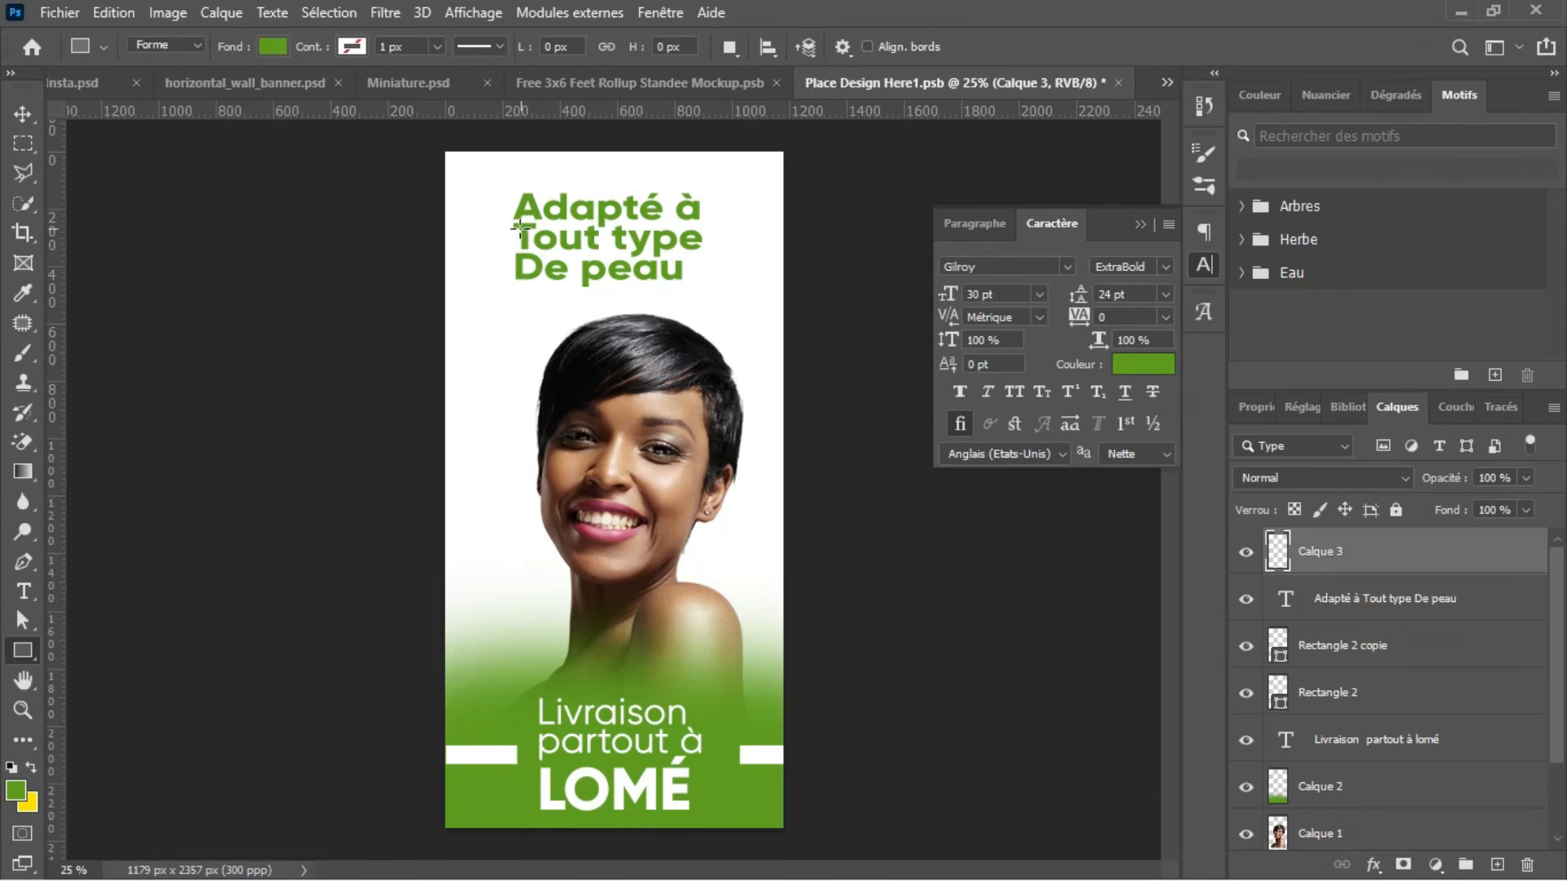
drag(508, 196, 711, 284)
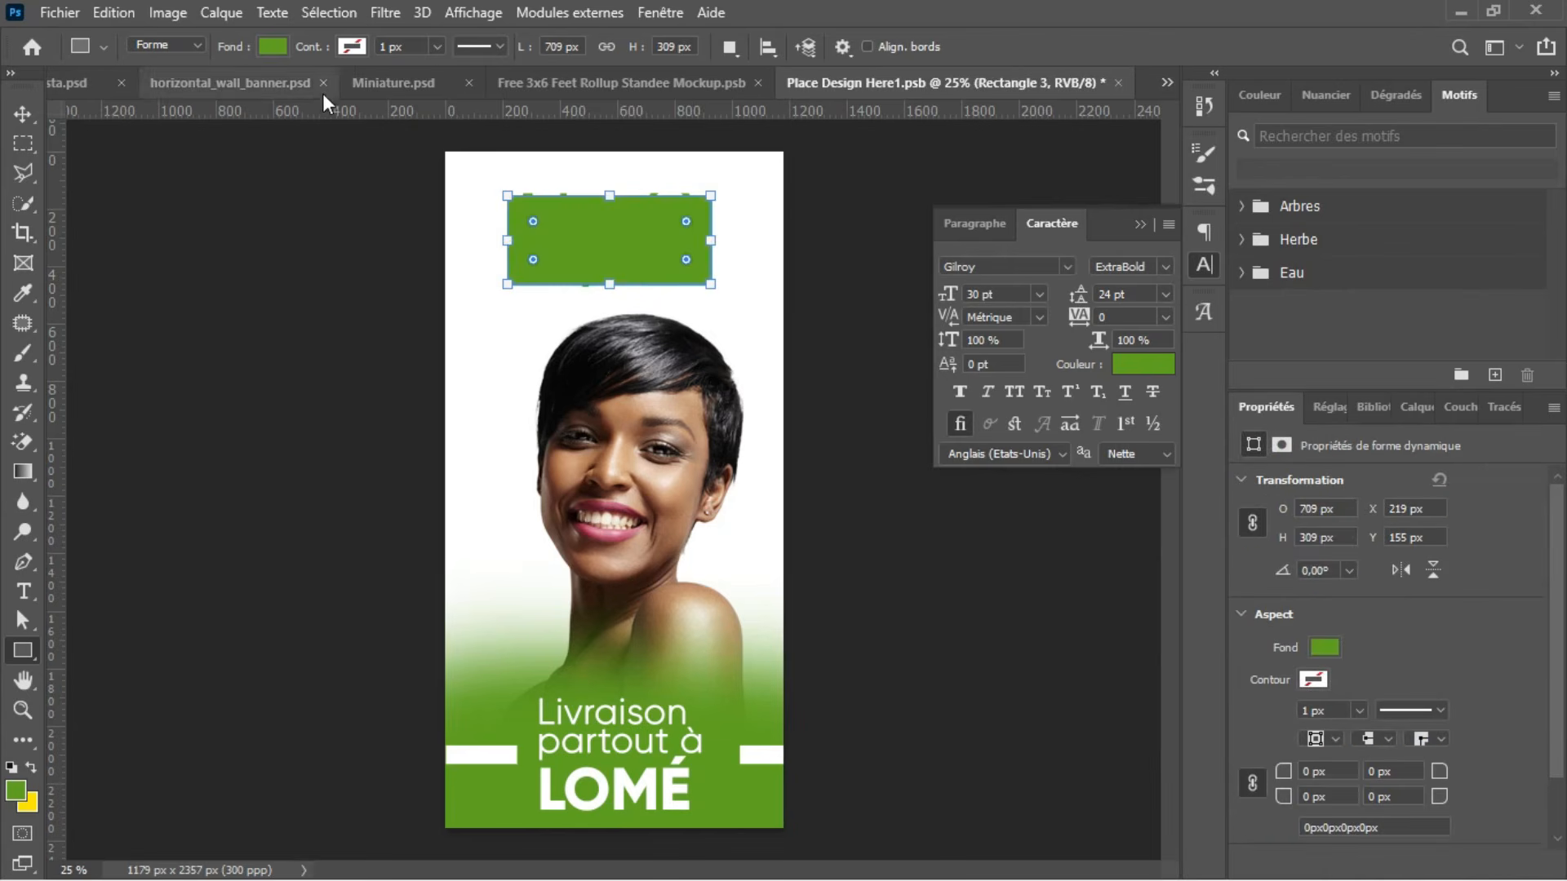
Step: Remove the headline rectangle's fill and give it a green 5 px stroke
click(282, 44)
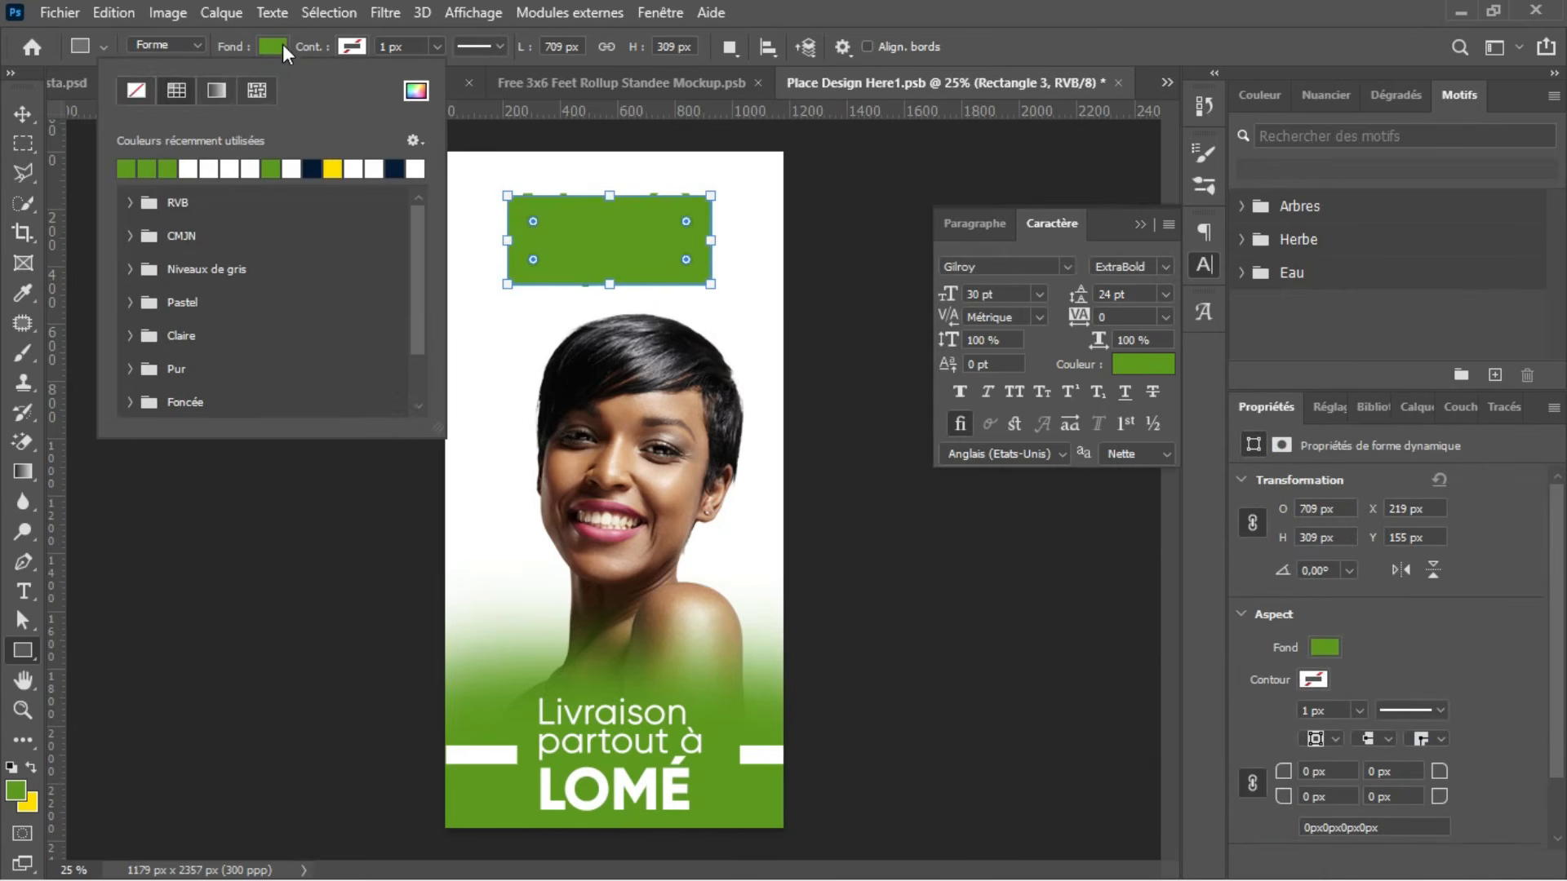
click(139, 93)
click(353, 46)
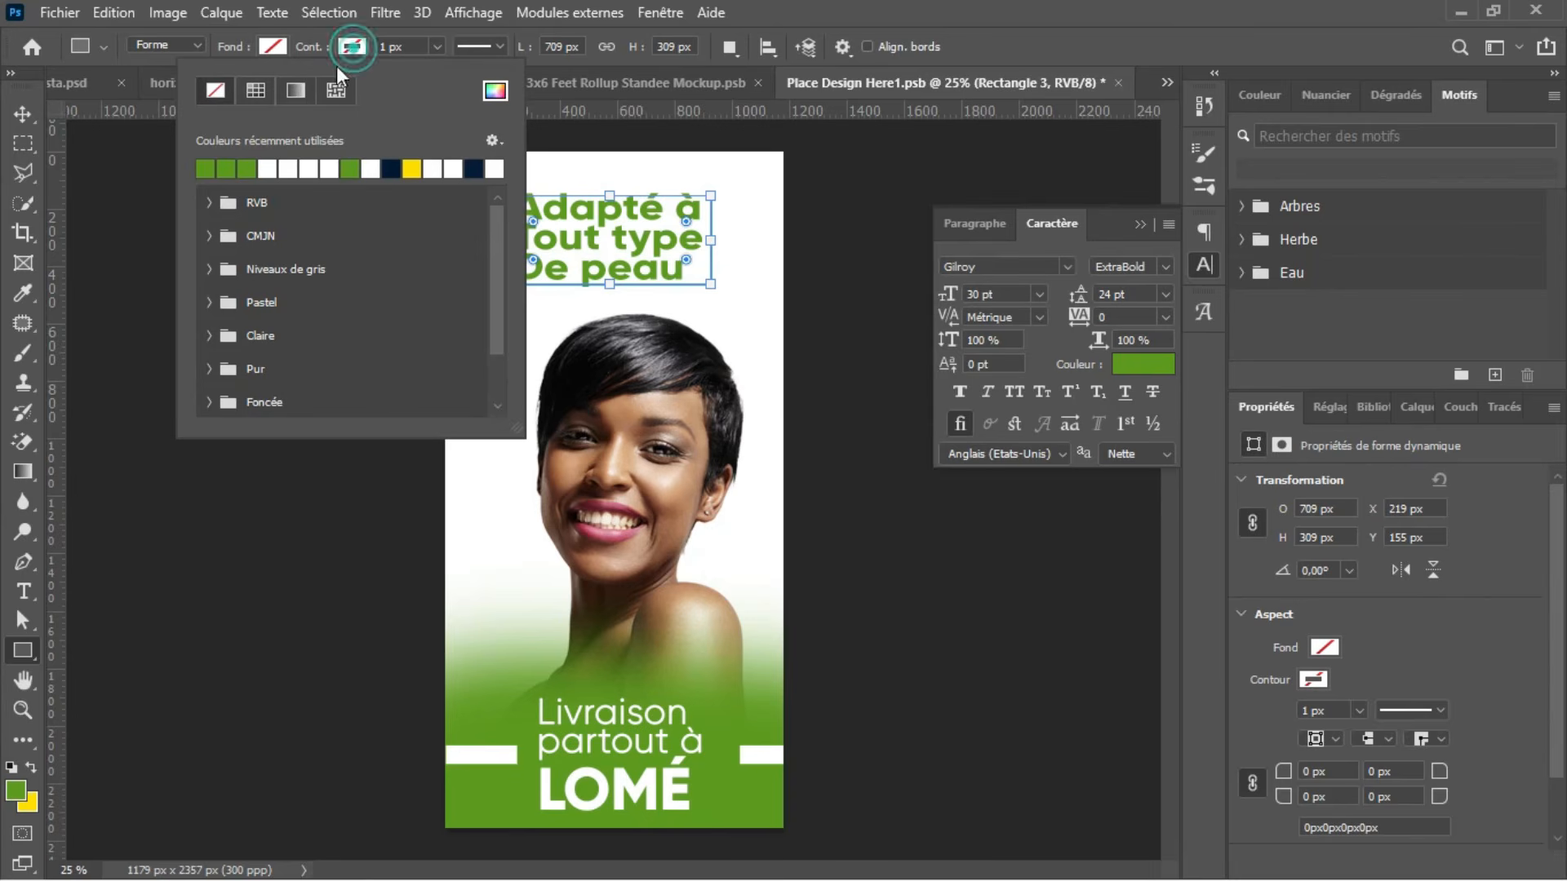
click(247, 169)
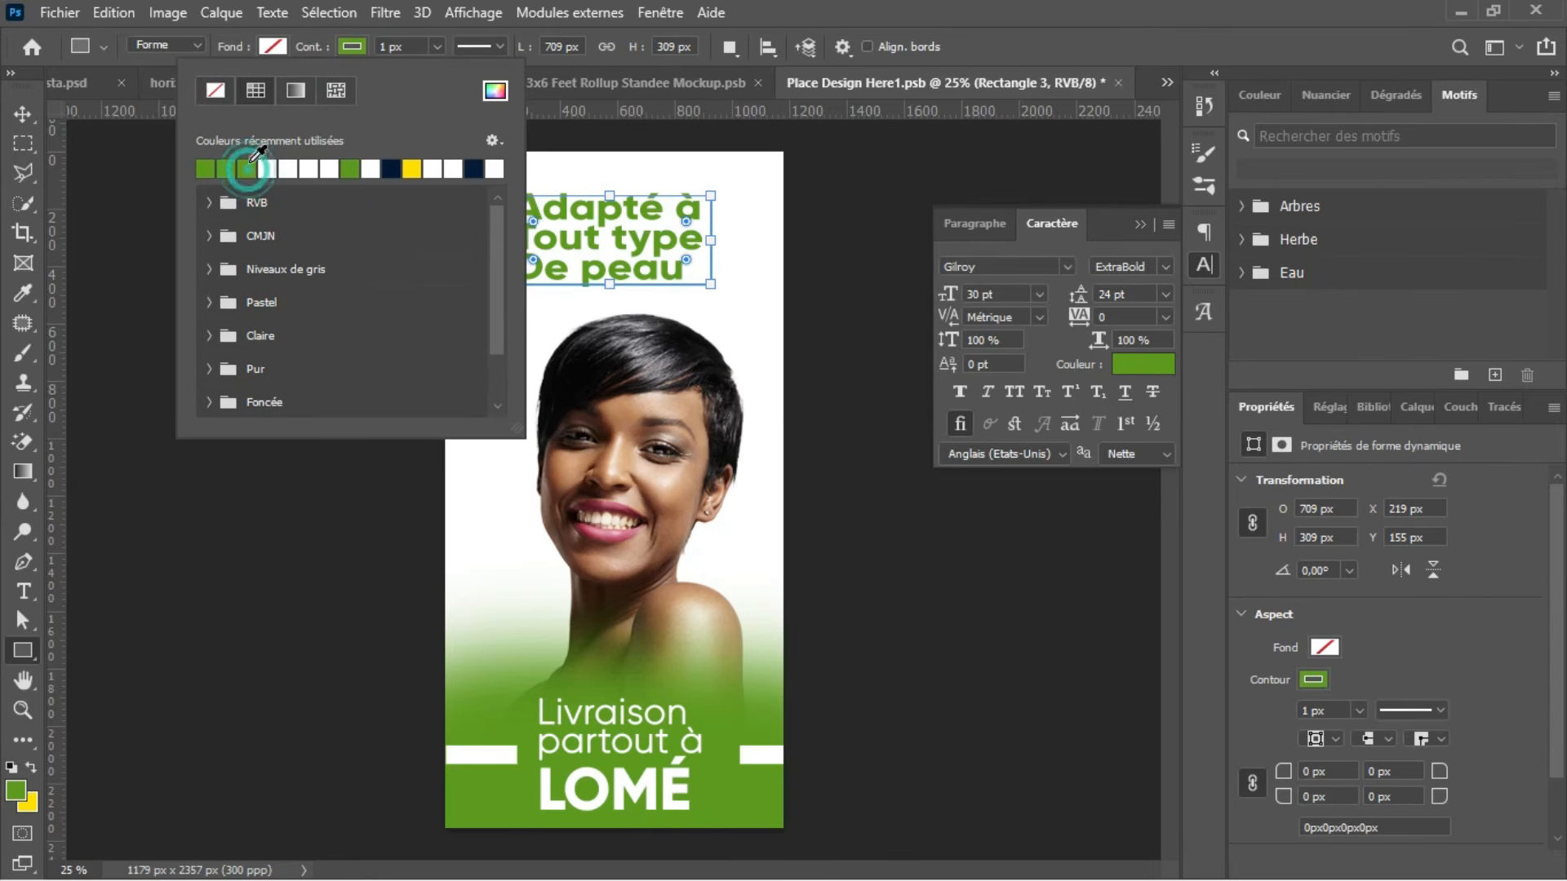
click(439, 46)
key(Up)
key(Return)
key(Return)
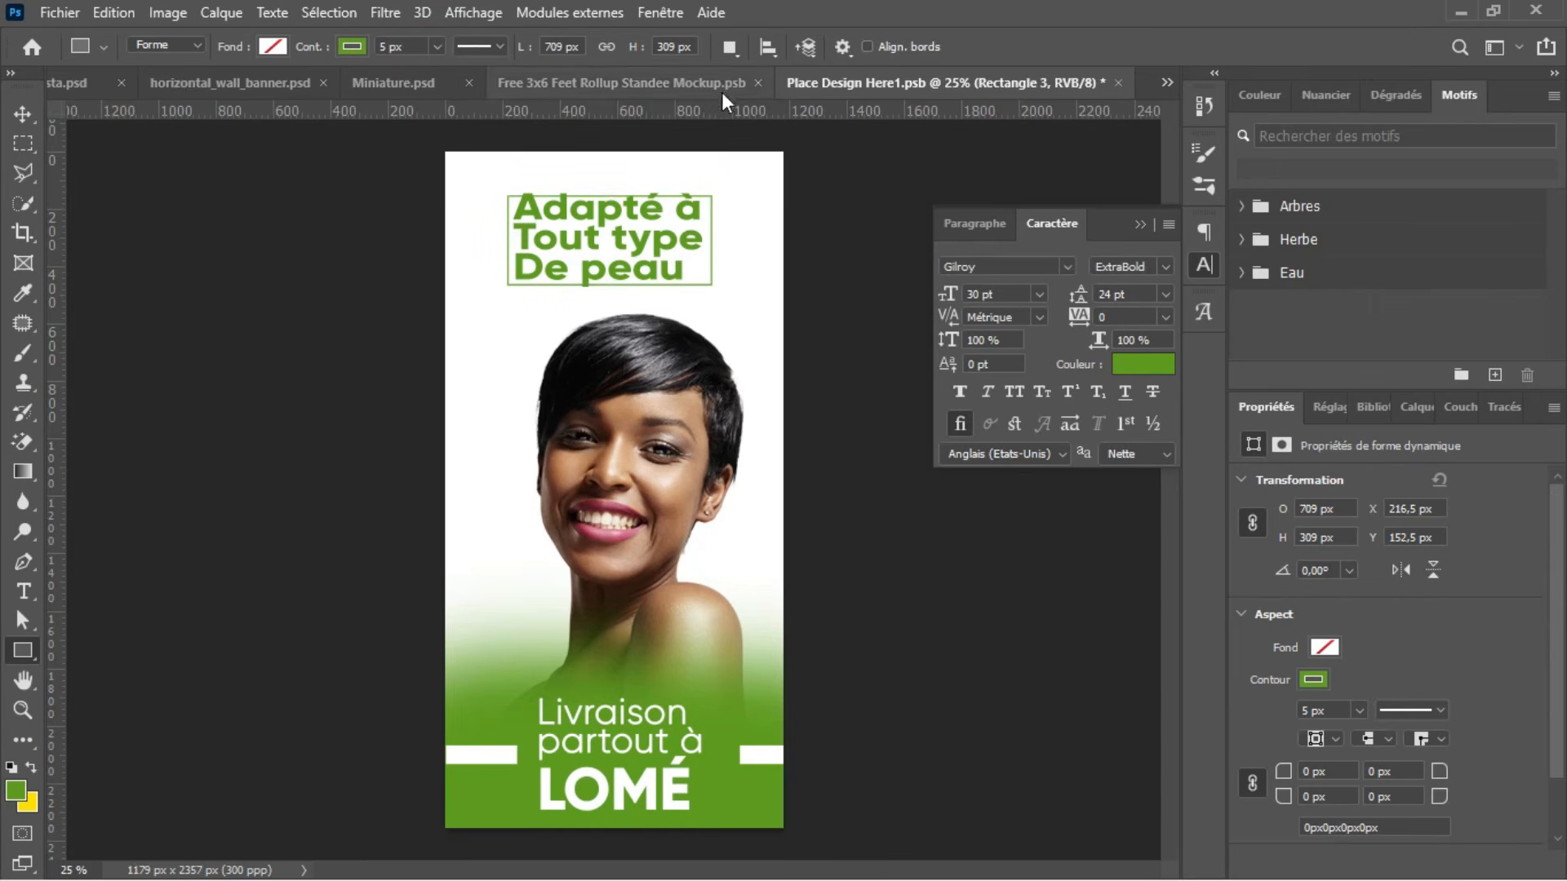
Step: Offset the green frame to the right of the headline's left edge and resize it to about 655 × 403 px, using Miniature.psd as reference
click(390, 80)
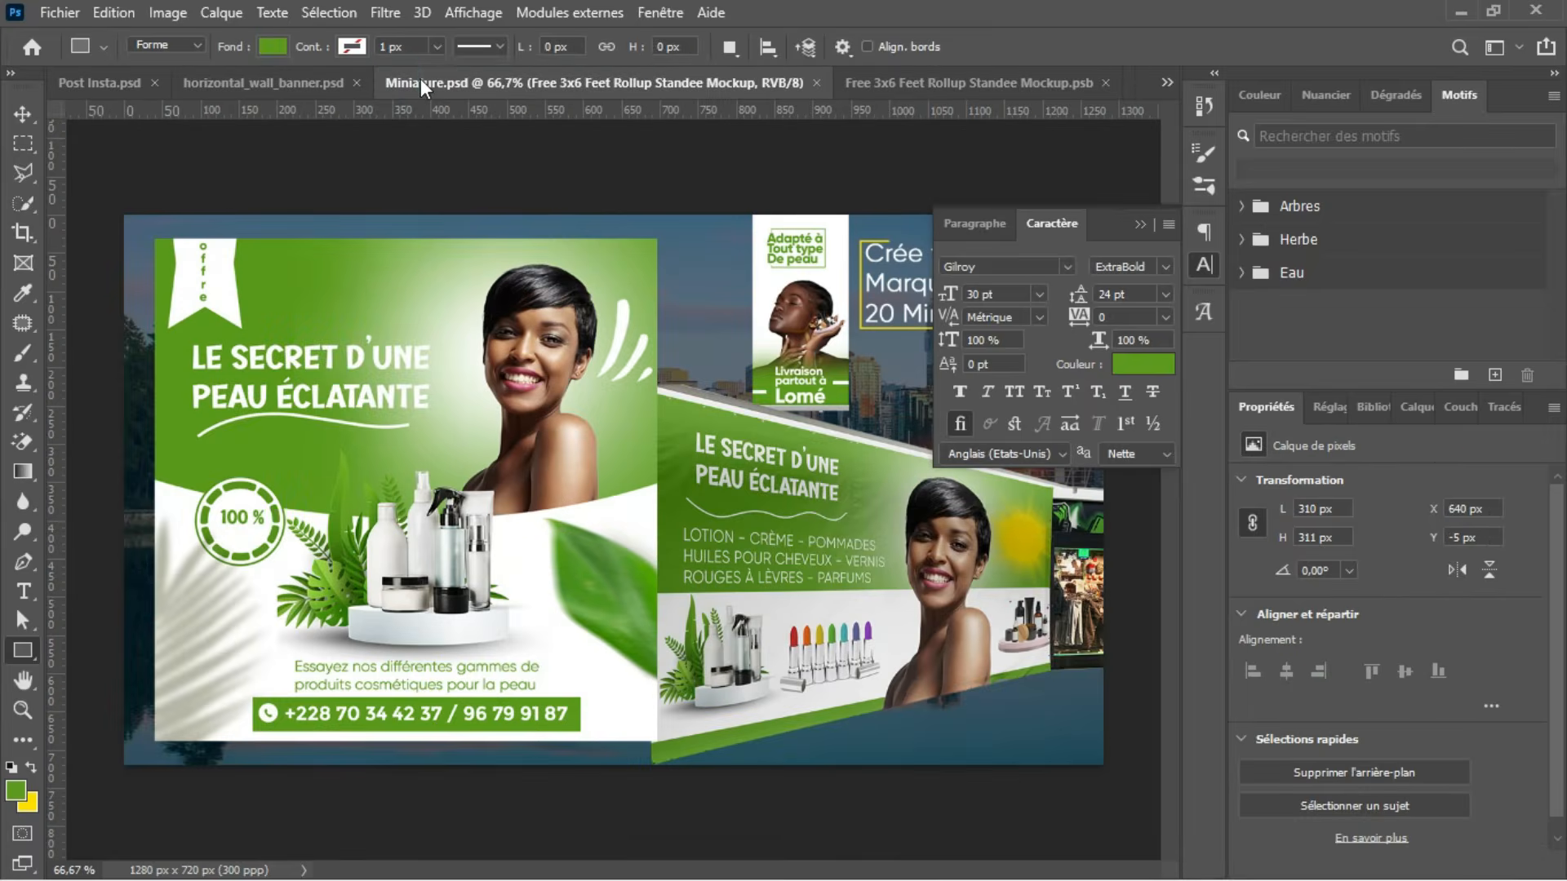
click(944, 83)
click(1119, 83)
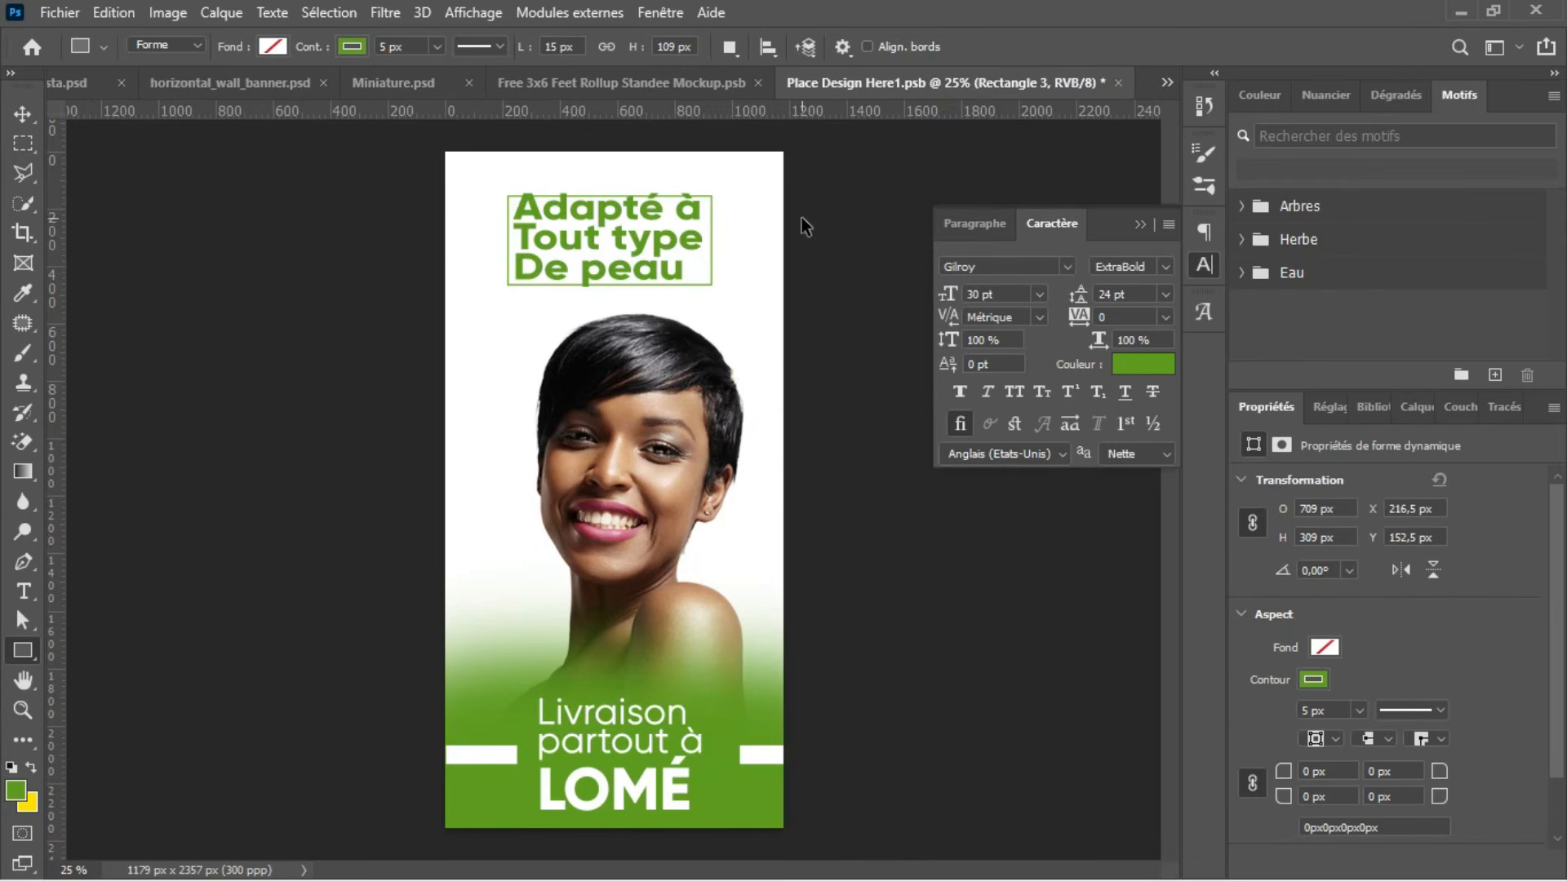
key(ctrl+t)
drag(606, 190, 612, 174)
drag(599, 230, 622, 233)
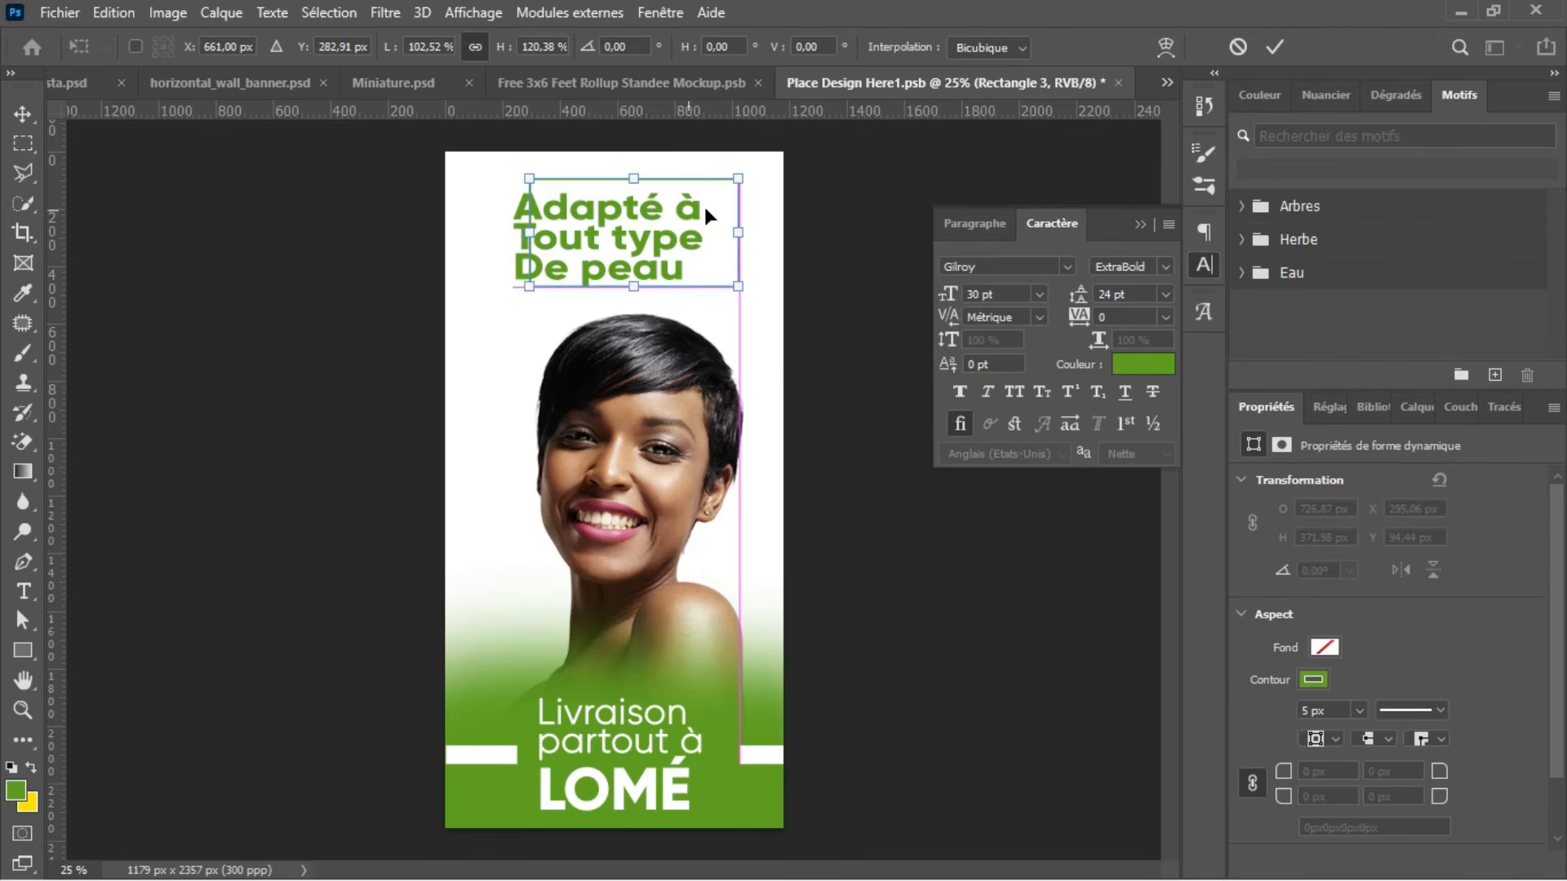
drag(738, 233, 719, 233)
drag(622, 285, 624, 294)
key(Return)
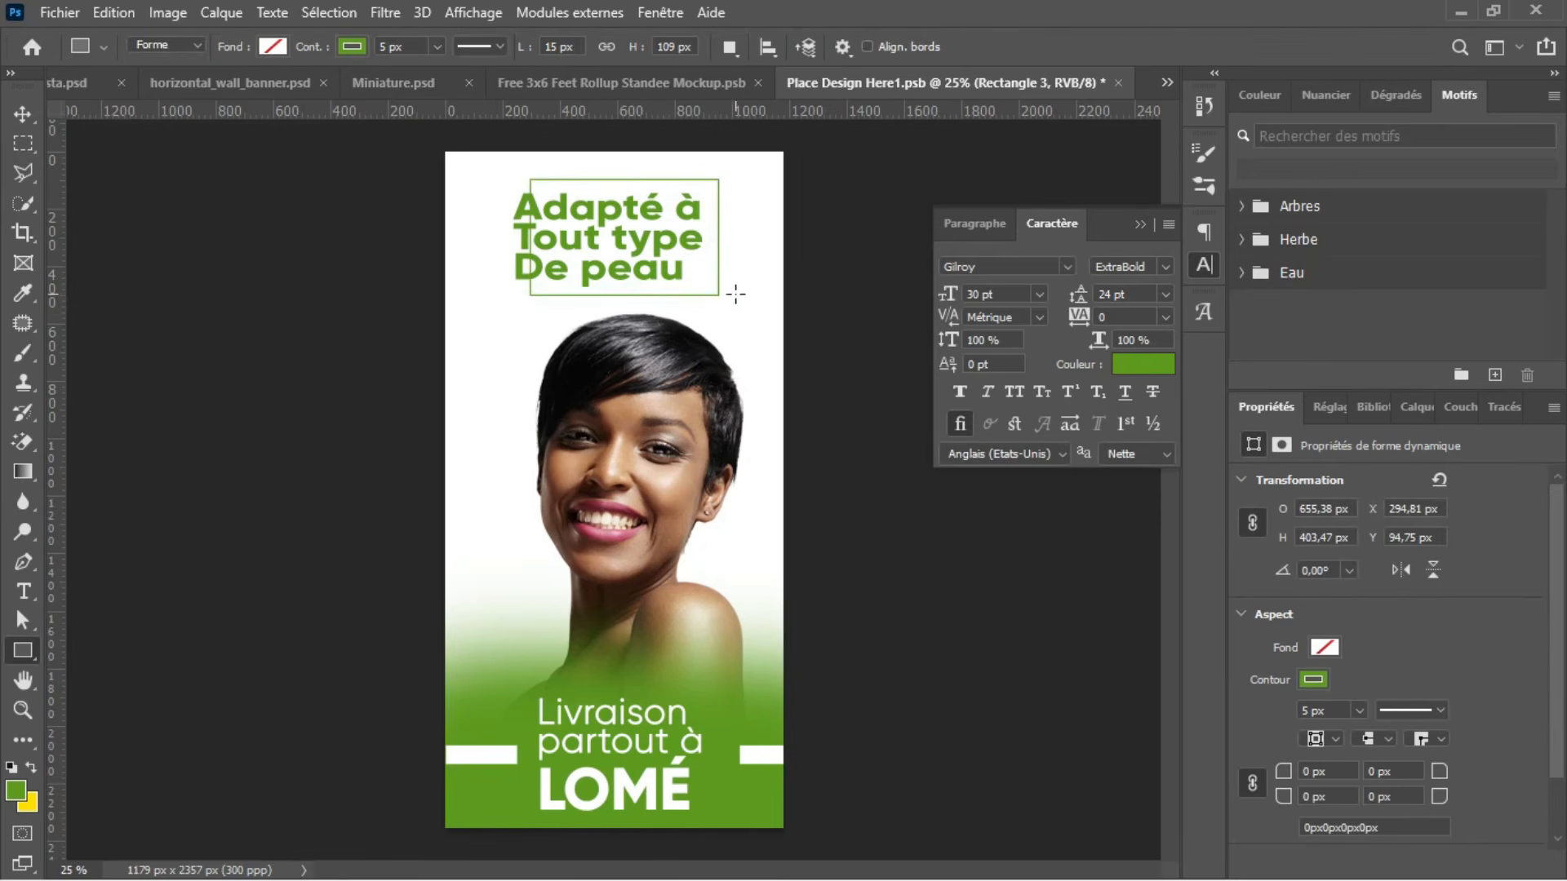
Step: Rasterize the green frame's shape layer and activate the standard Eraser tool
key(e)
click(563, 253)
key(Escape)
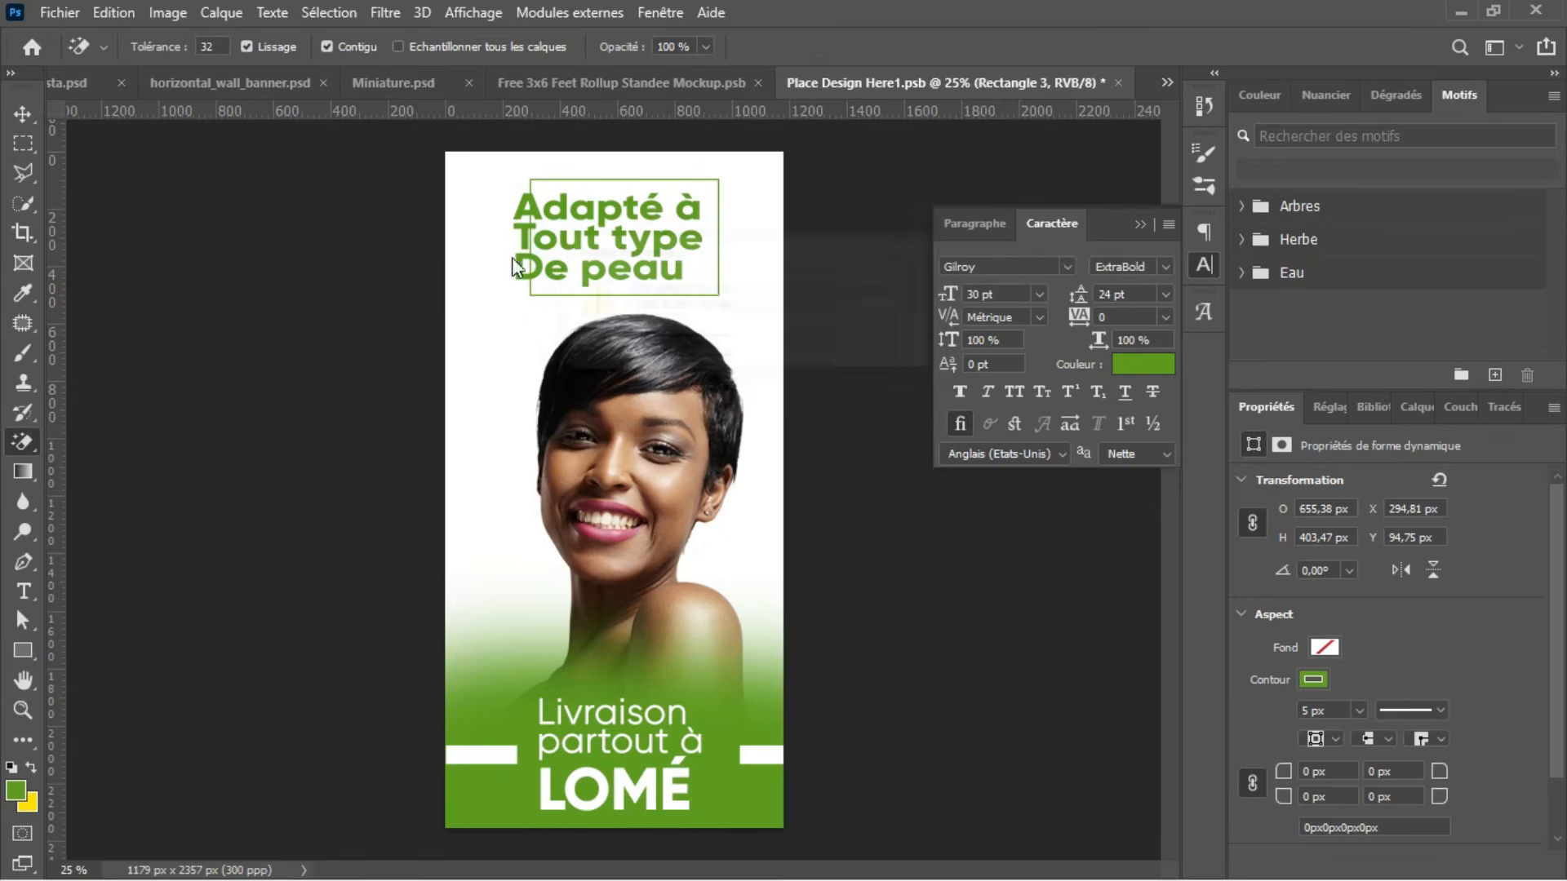
right_click(31, 437)
click(93, 443)
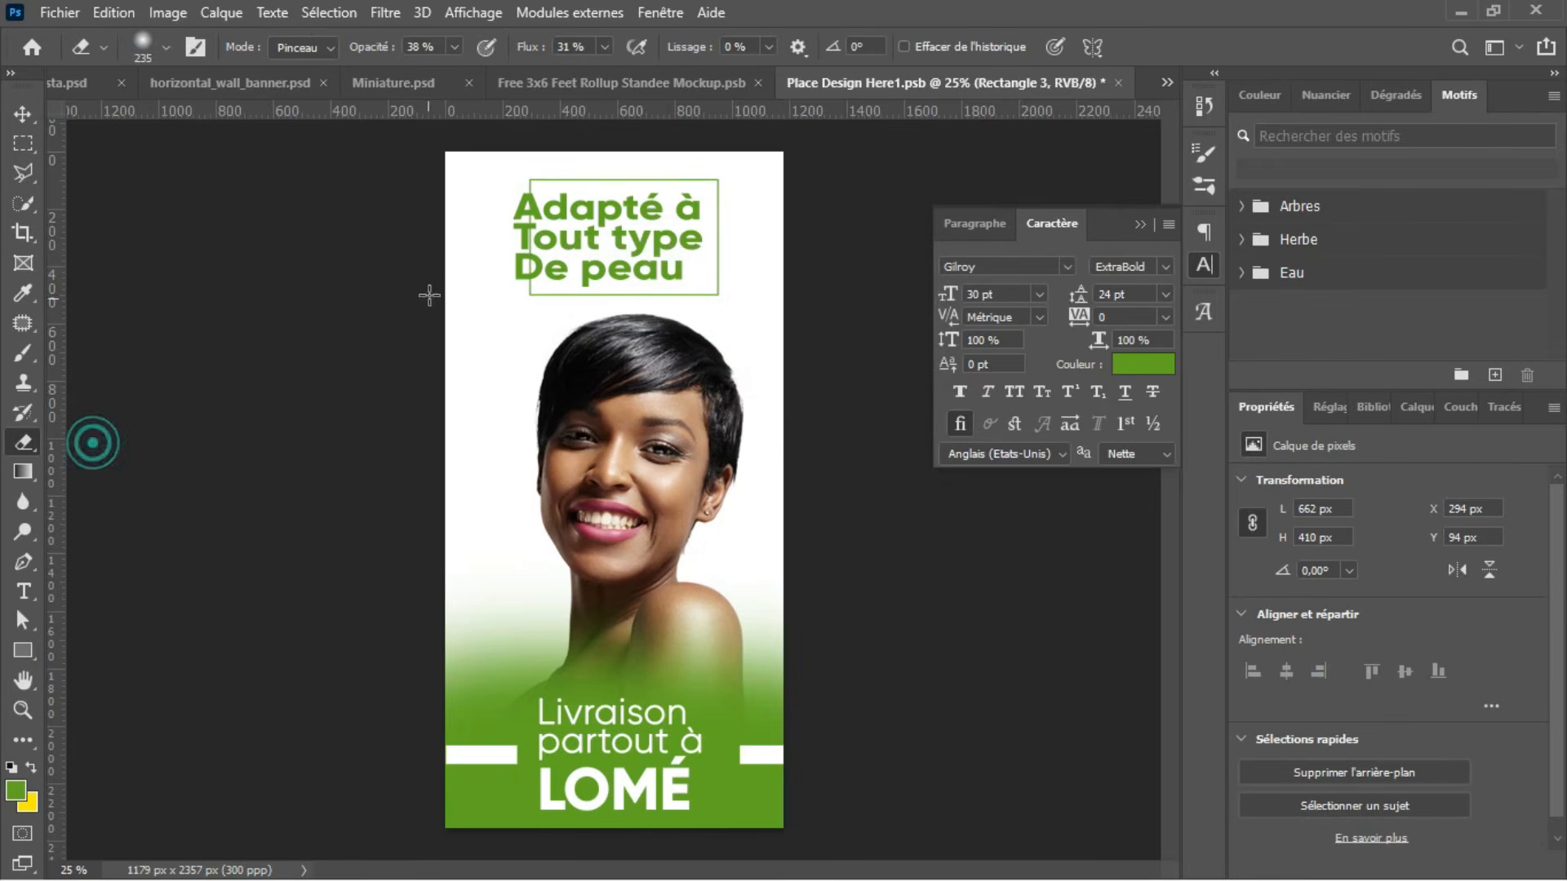
Step: Set the eraser to the Arrondi net brush at 211 px with 100% opacity and 100% flow
drag(540, 237, 535, 237)
click(140, 51)
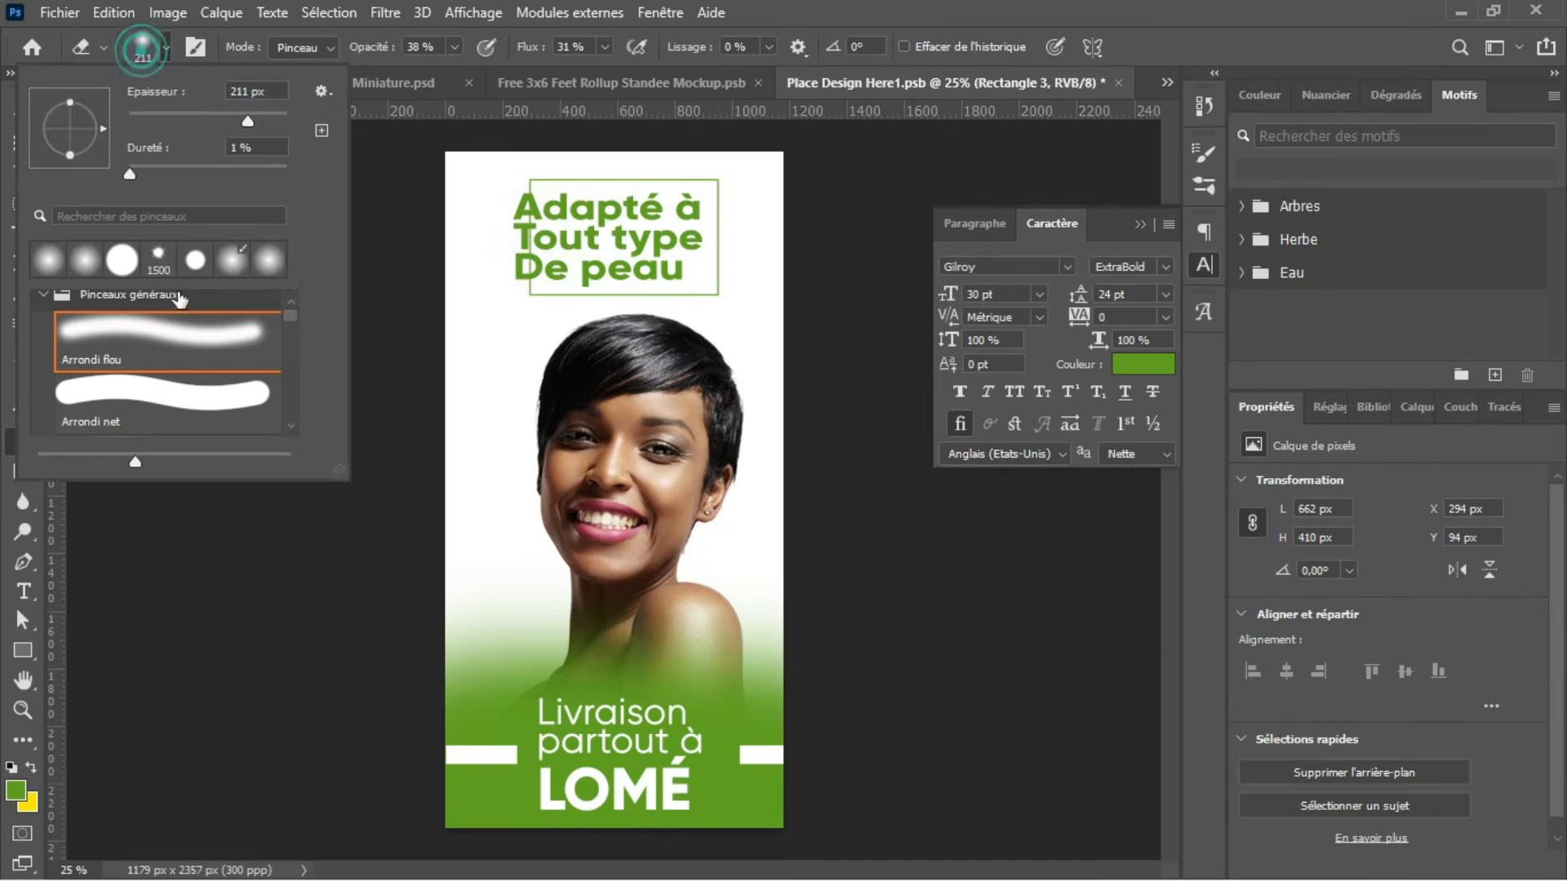
click(183, 396)
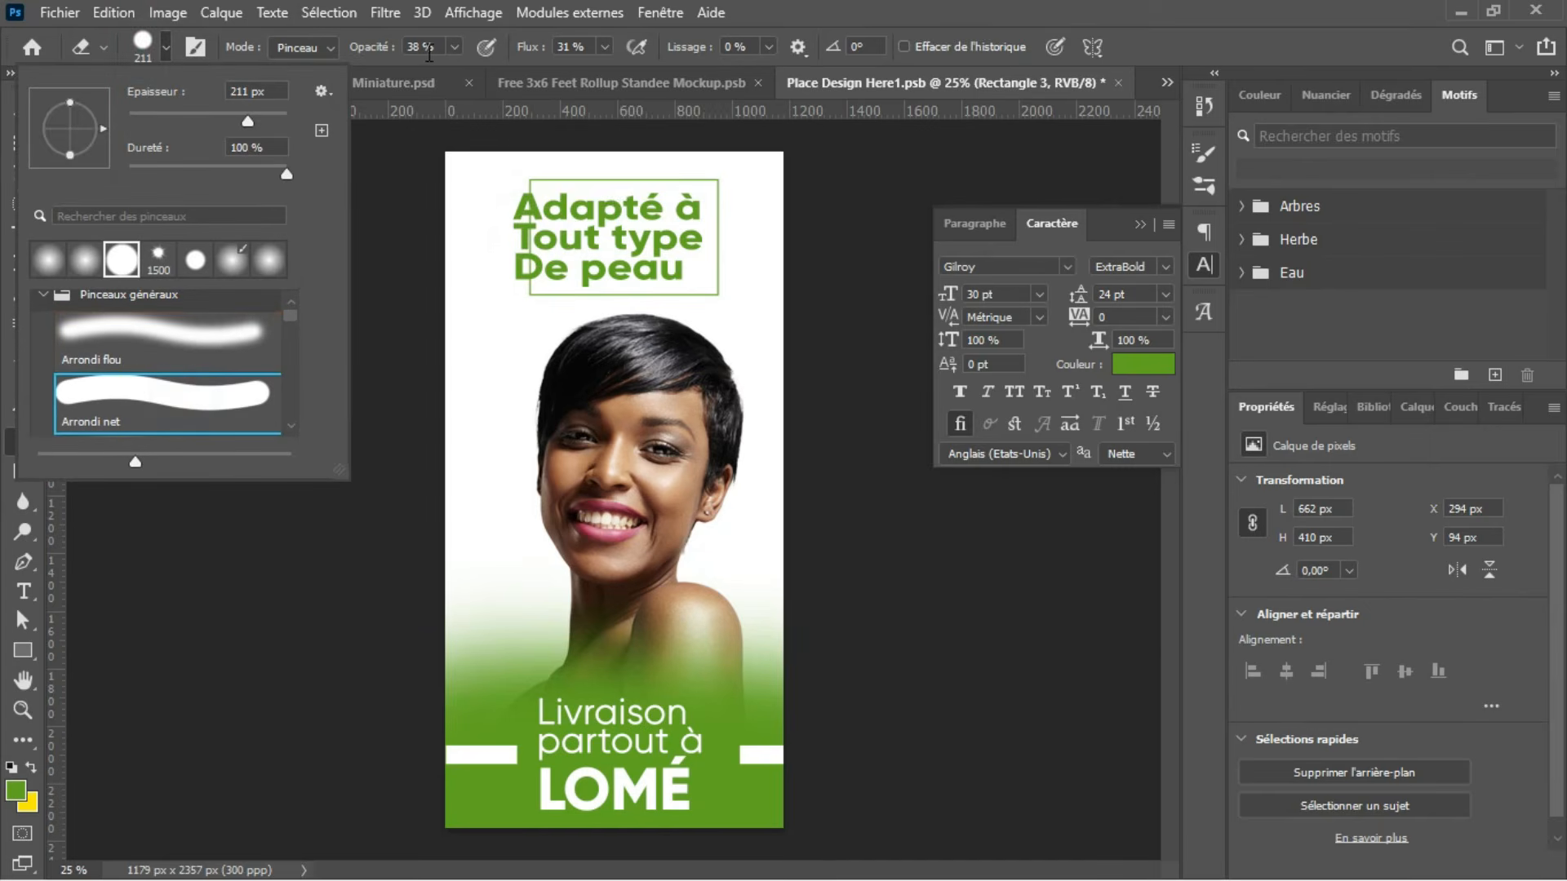
click(455, 48)
mouse_move(453, 70)
mouse_down()
mouse_move(567, 60)
mouse_move(710, 86)
mouse_up()
click(605, 46)
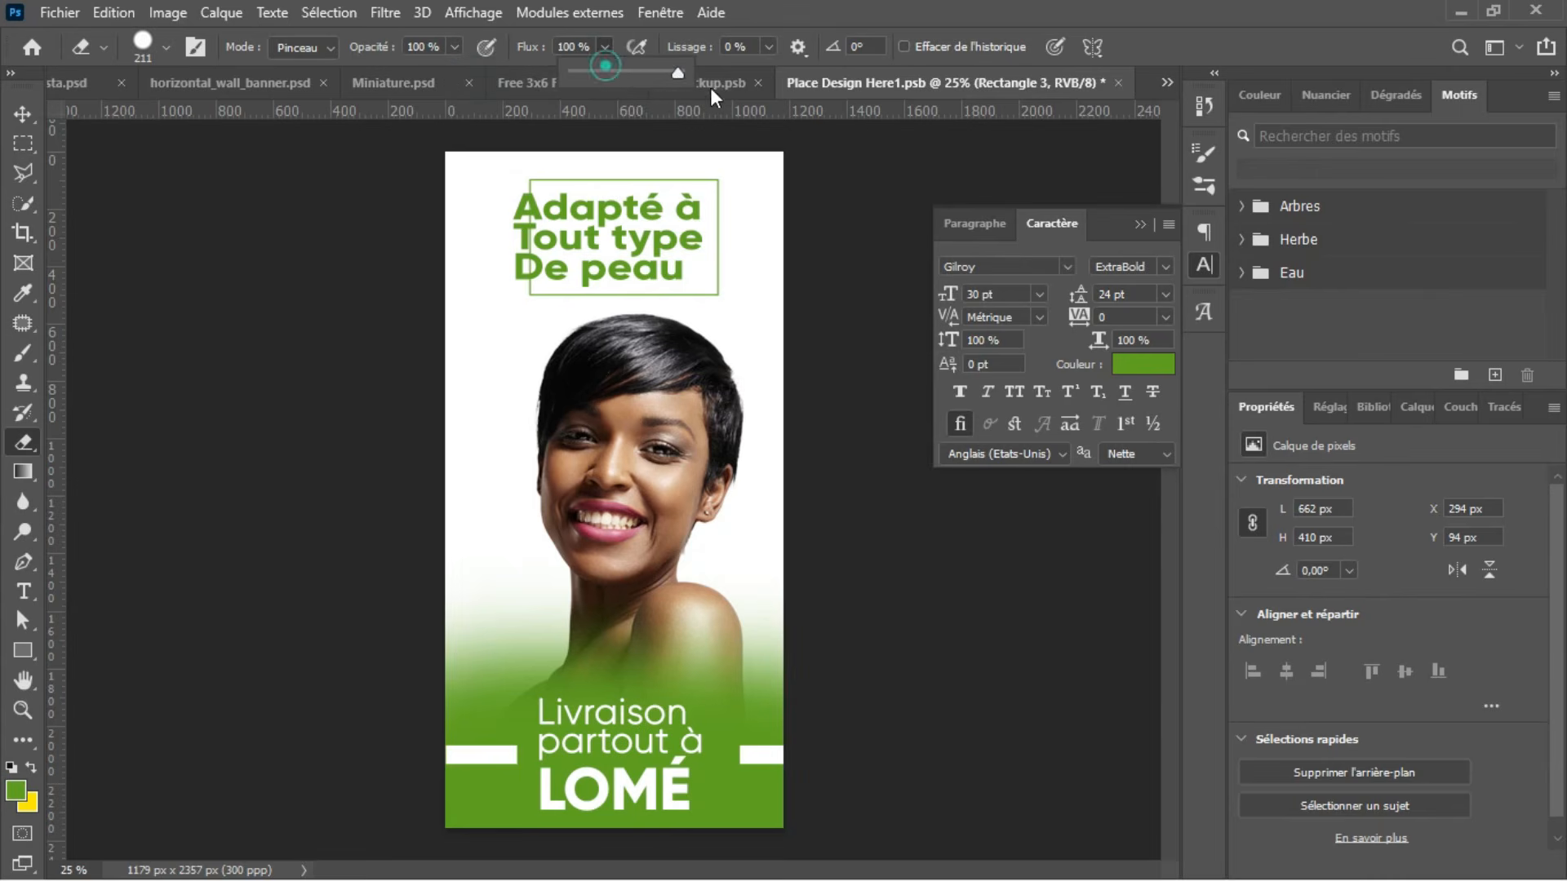
Step: Reduce the eraser to 99 px and erase the frame's left edge where it crosses the headline text
click(526, 213)
click(523, 214)
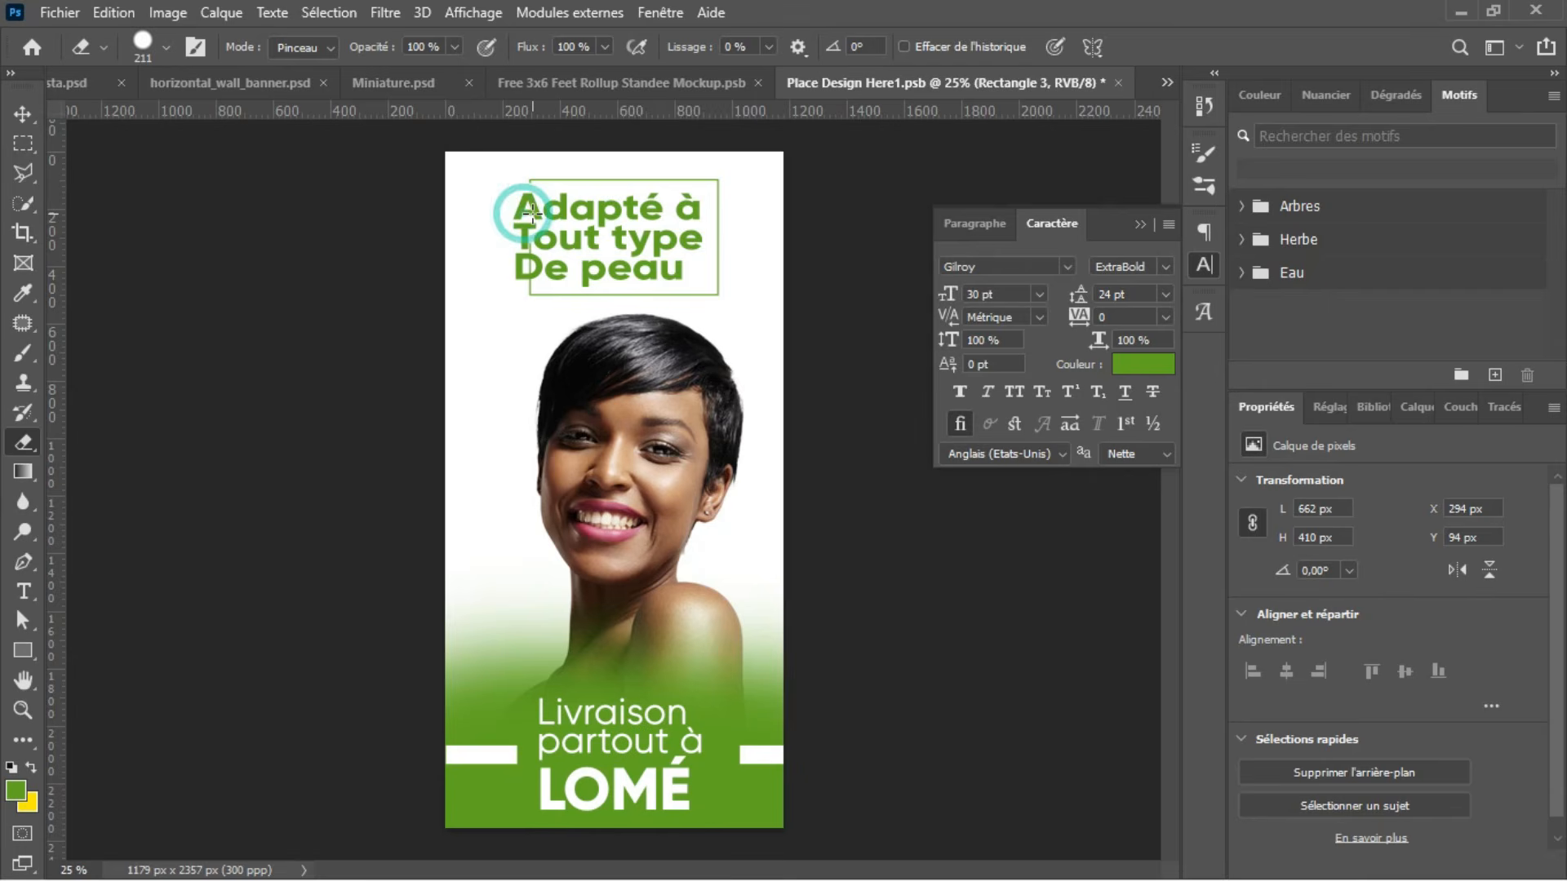
drag(532, 212, 513, 203)
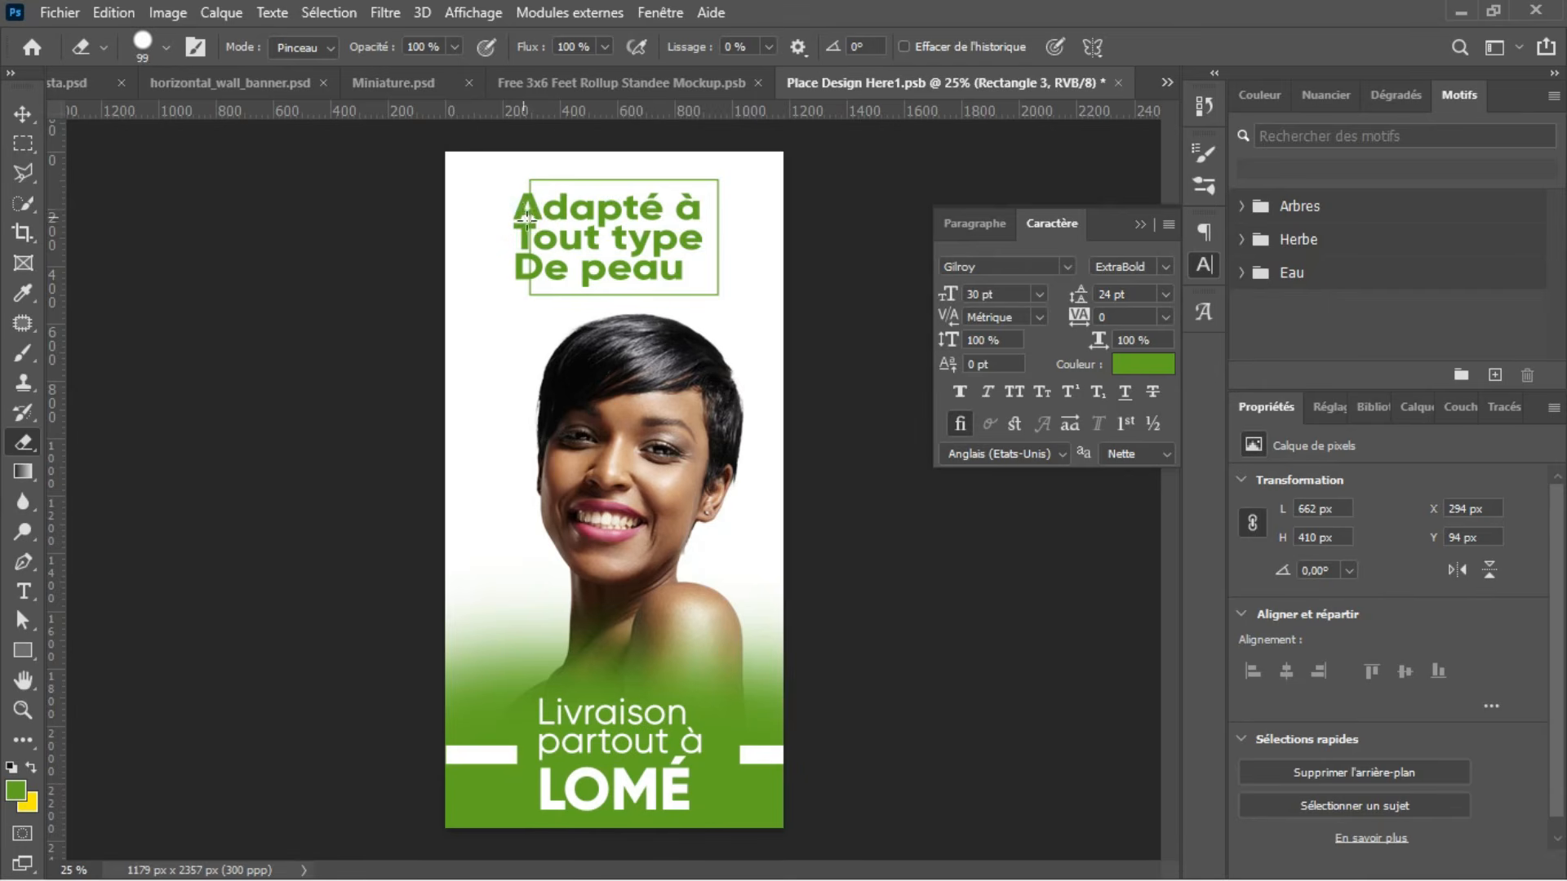
click(529, 217)
click(527, 211)
click(527, 242)
click(527, 258)
Step: Switch to Illustrator and copy the slim green bottle at the right end of the aloe vera product group
click(1460, 11)
click(1163, 49)
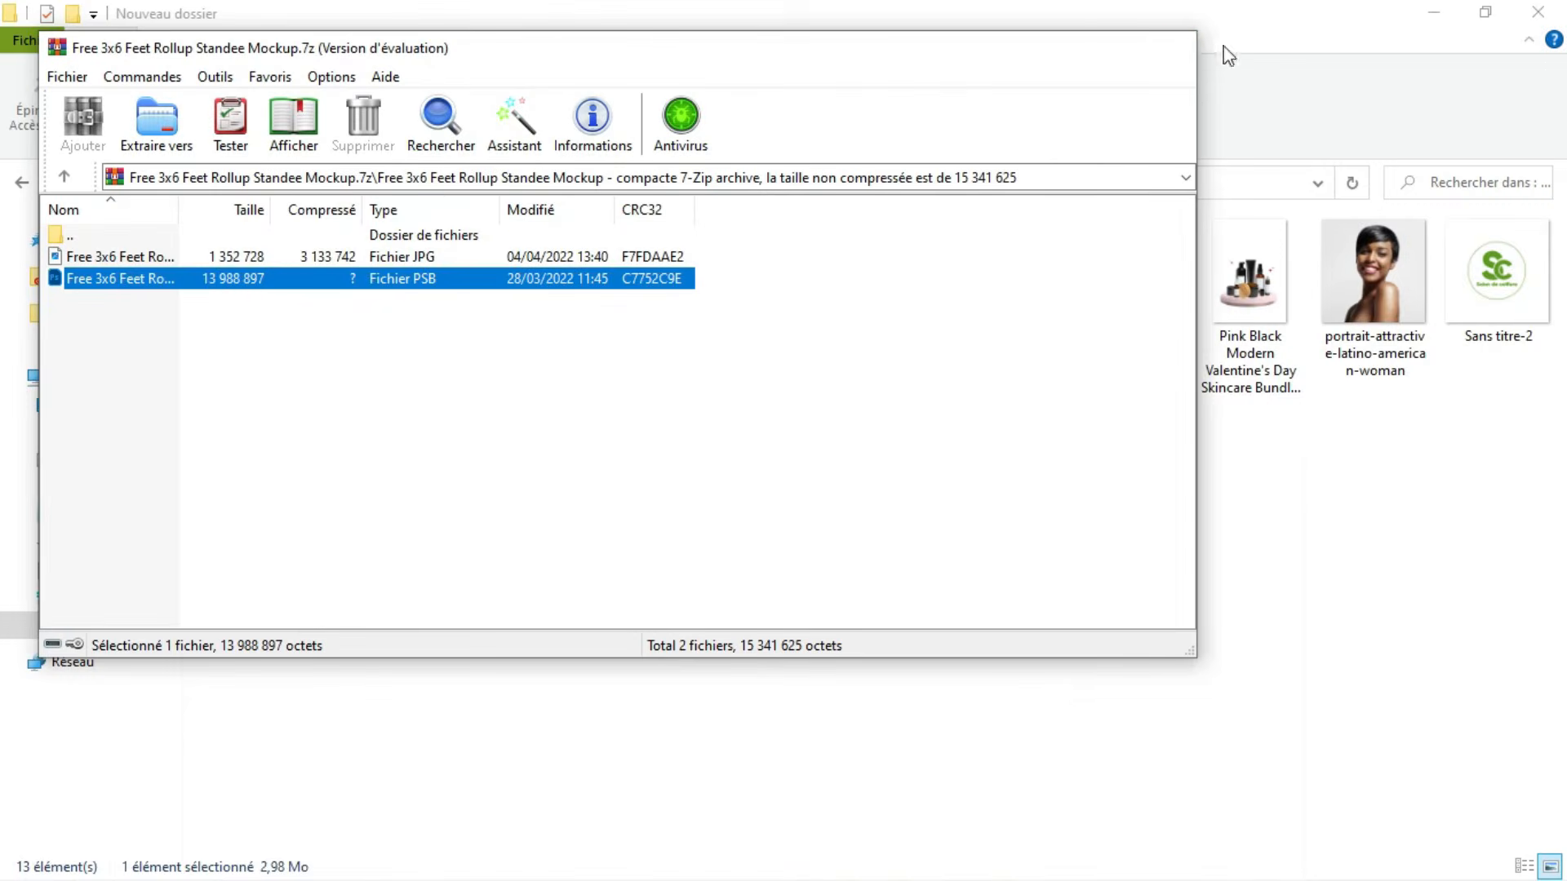
click(1436, 12)
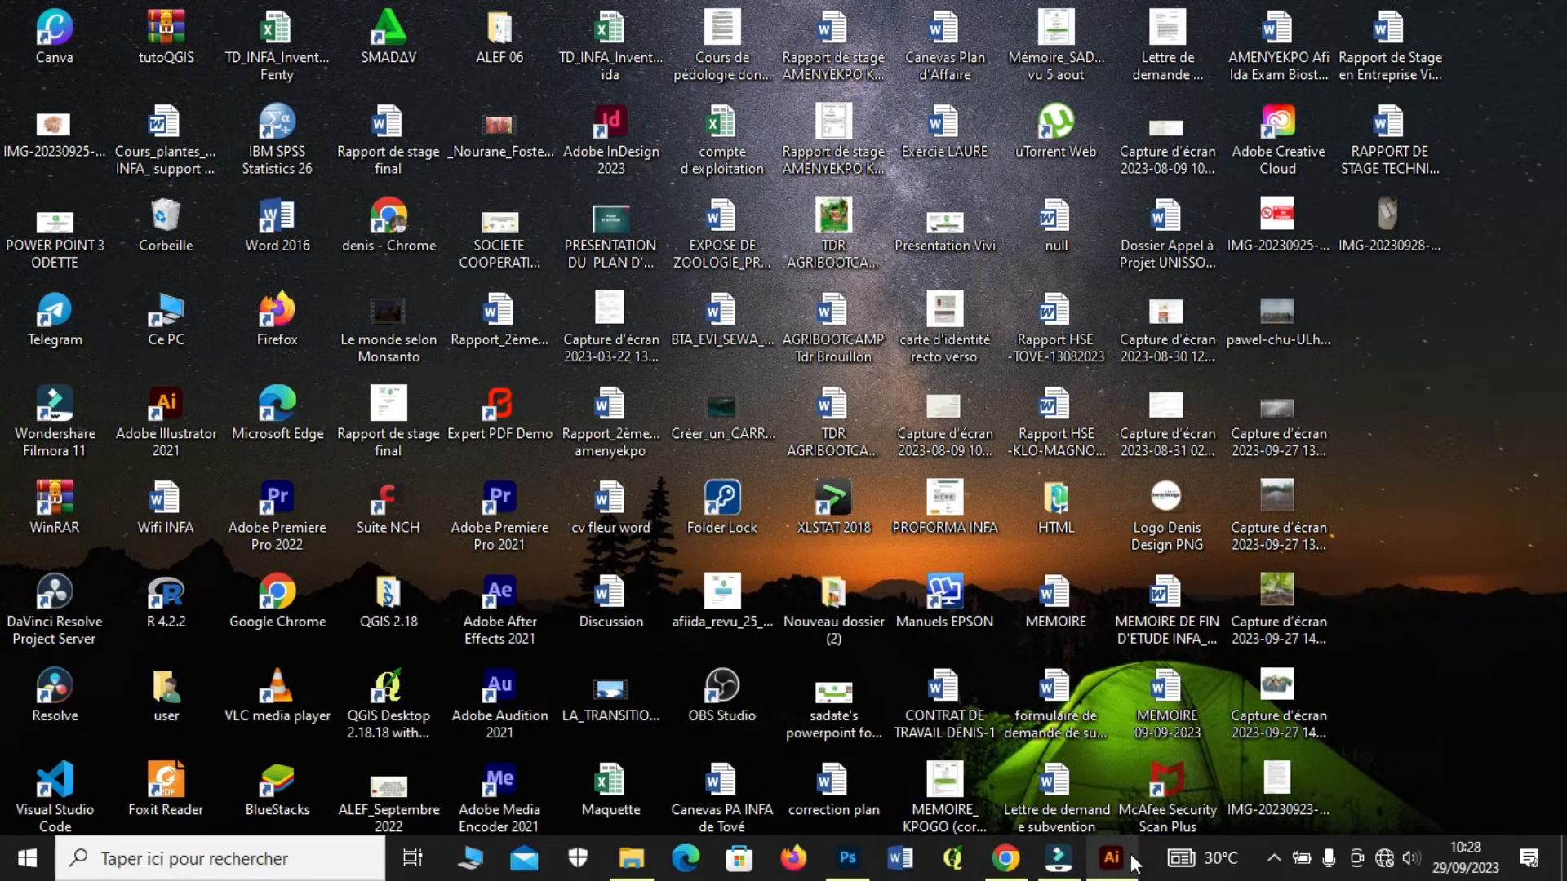
mouse_move(1111, 859)
click(1092, 767)
click(1091, 772)
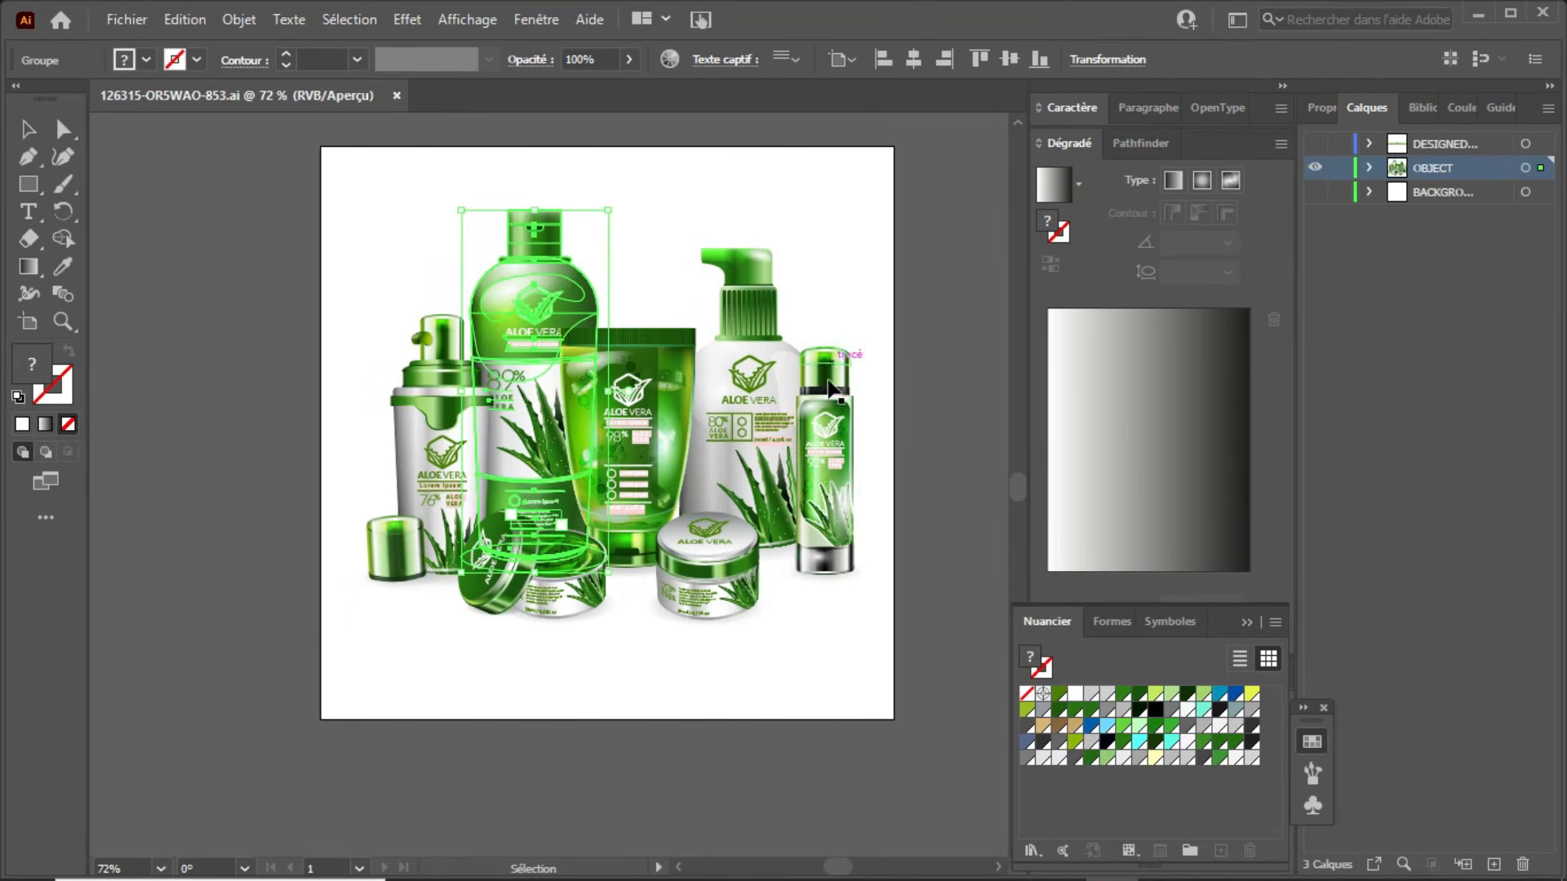
click(829, 416)
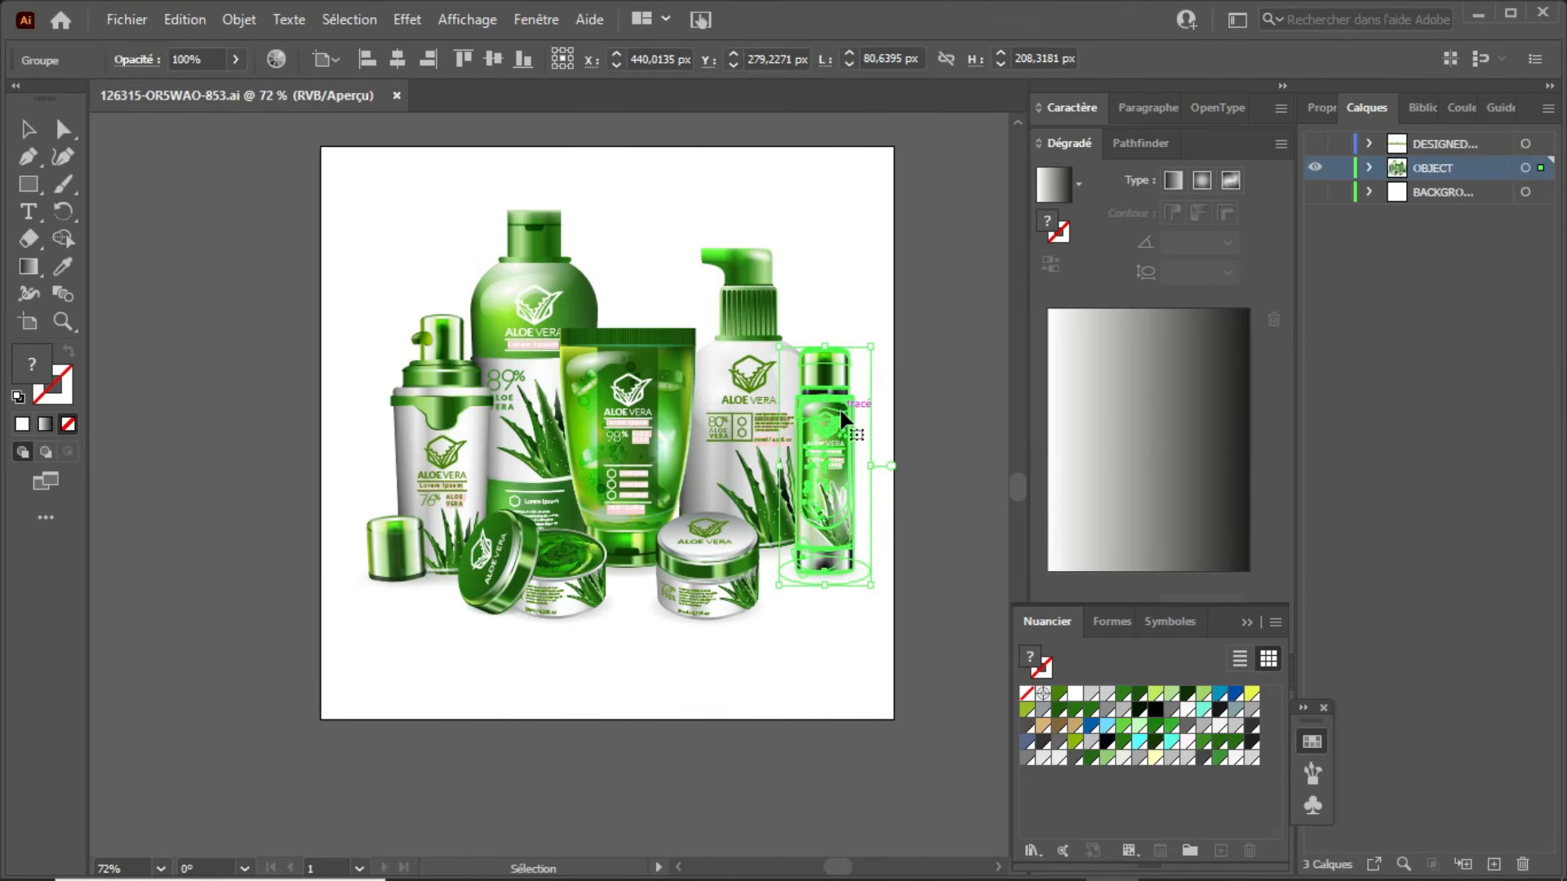
key(a)
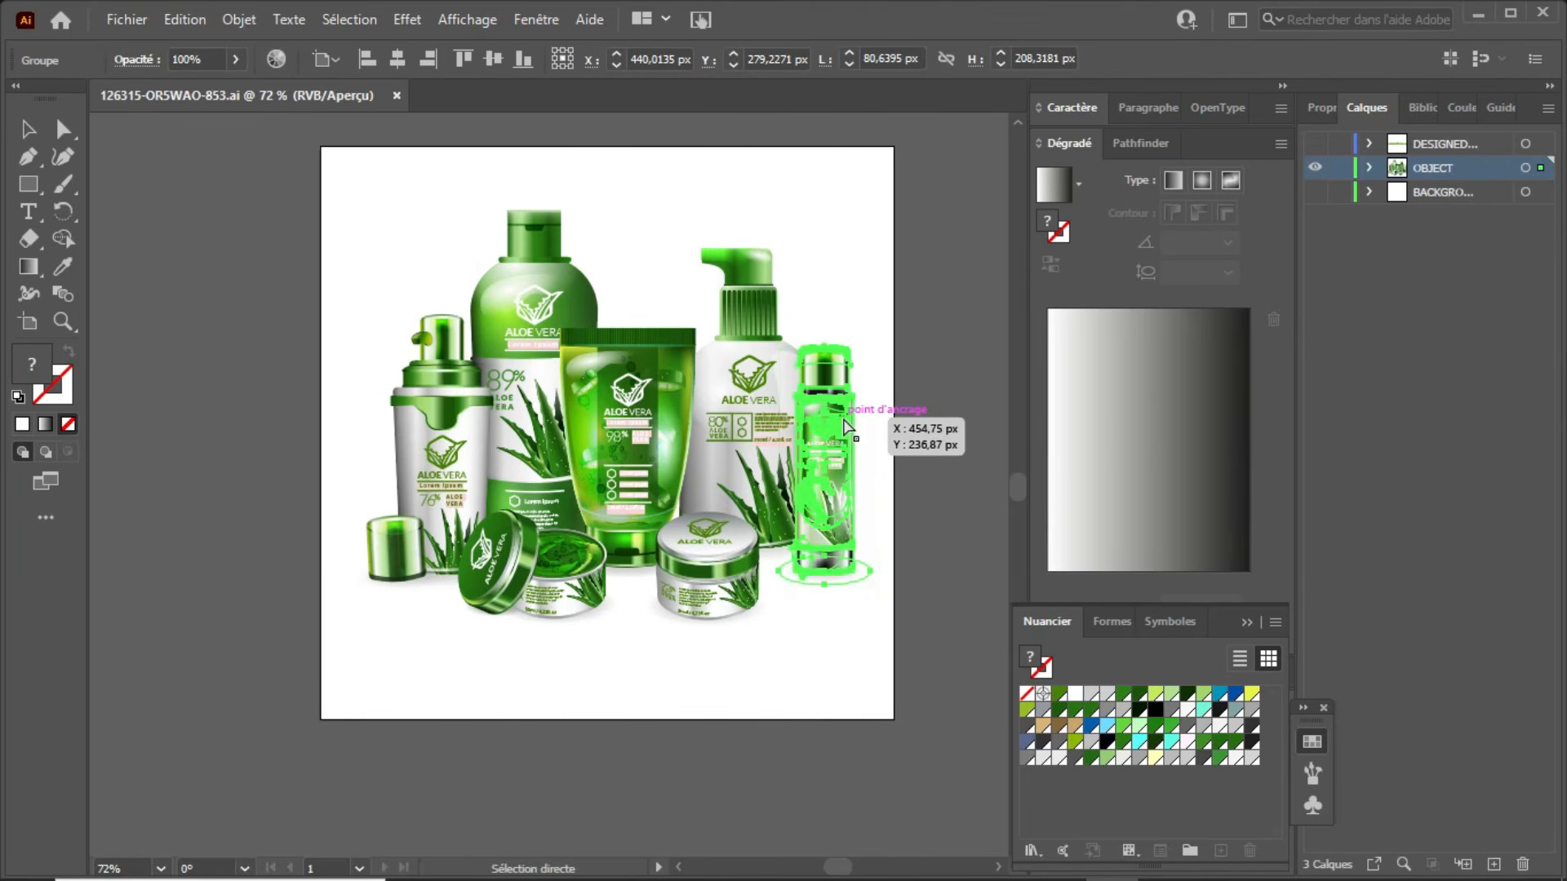
Step: Switch to Photoshop, paste the bottle as pixels and scale it to about 249 × 664 px left of the woman's face
click(1478, 15)
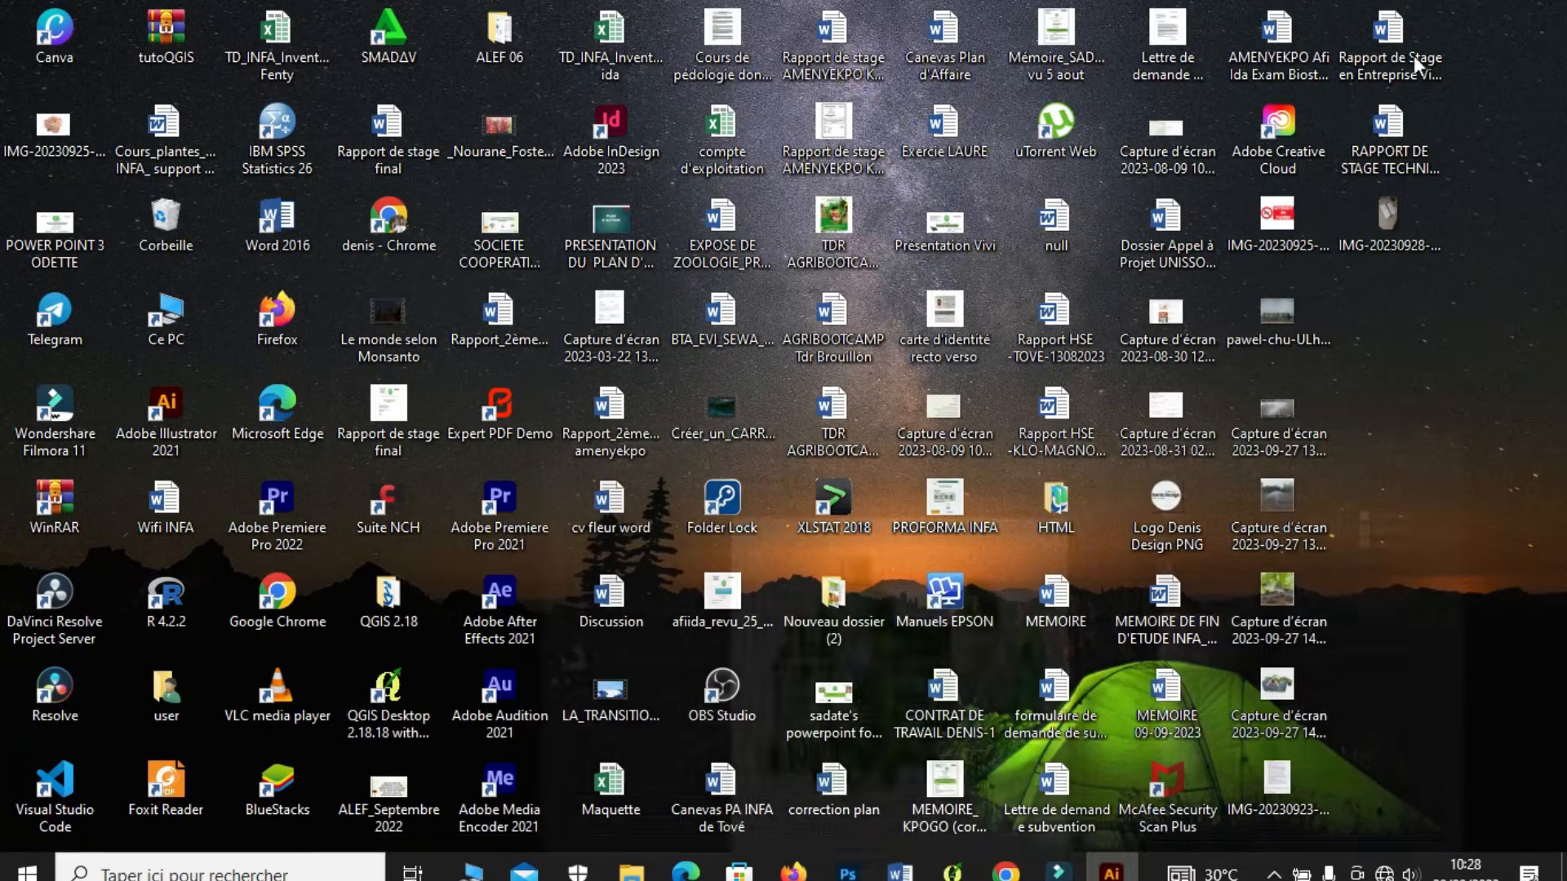
click(847, 857)
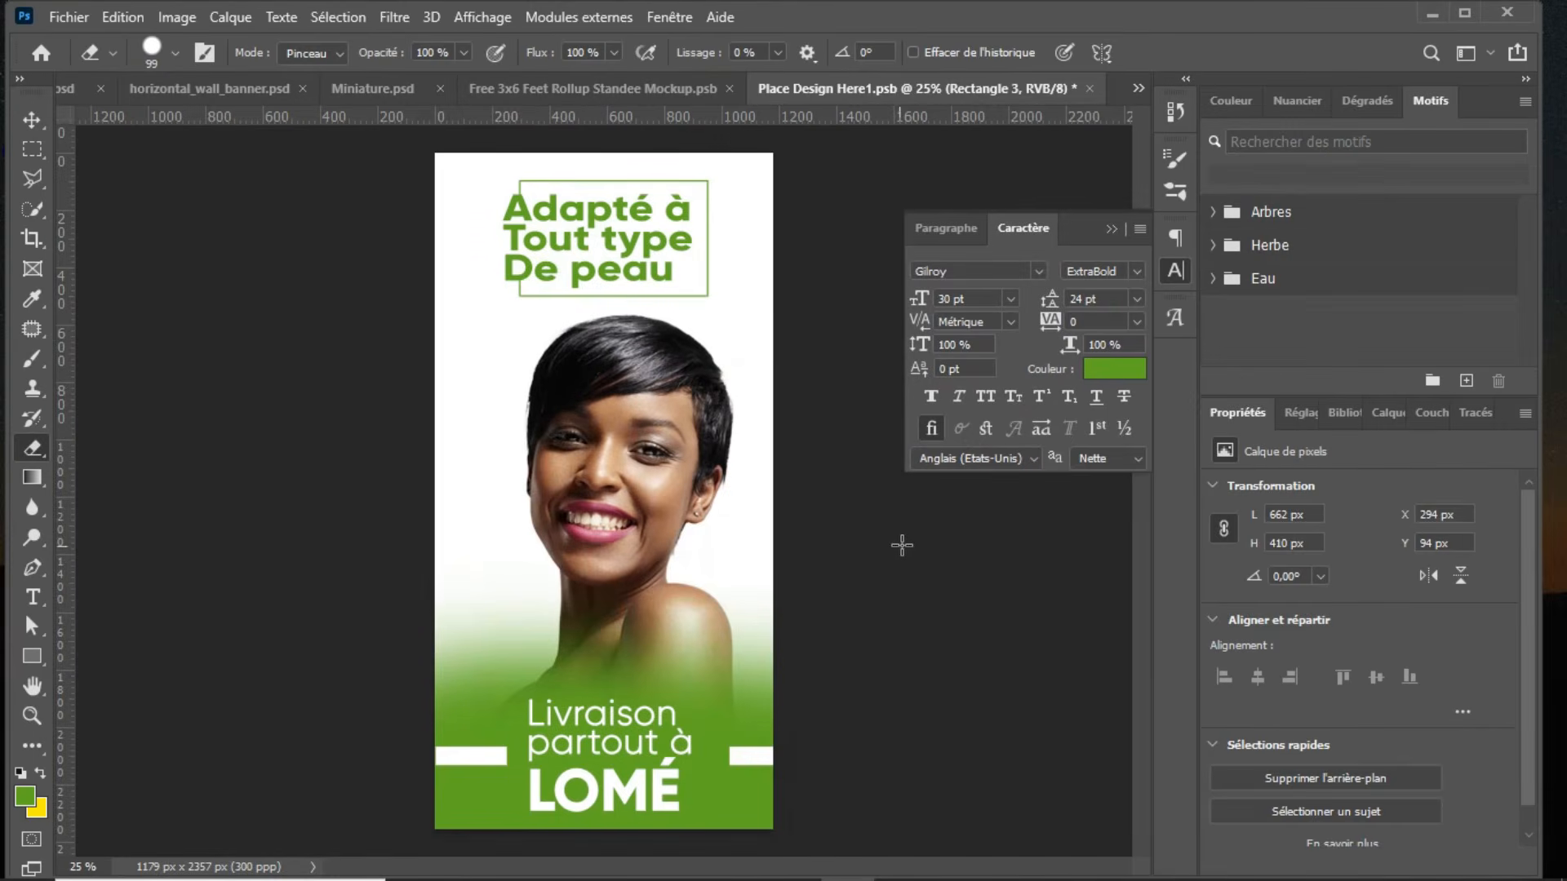
key(ctrl+v)
click(905, 244)
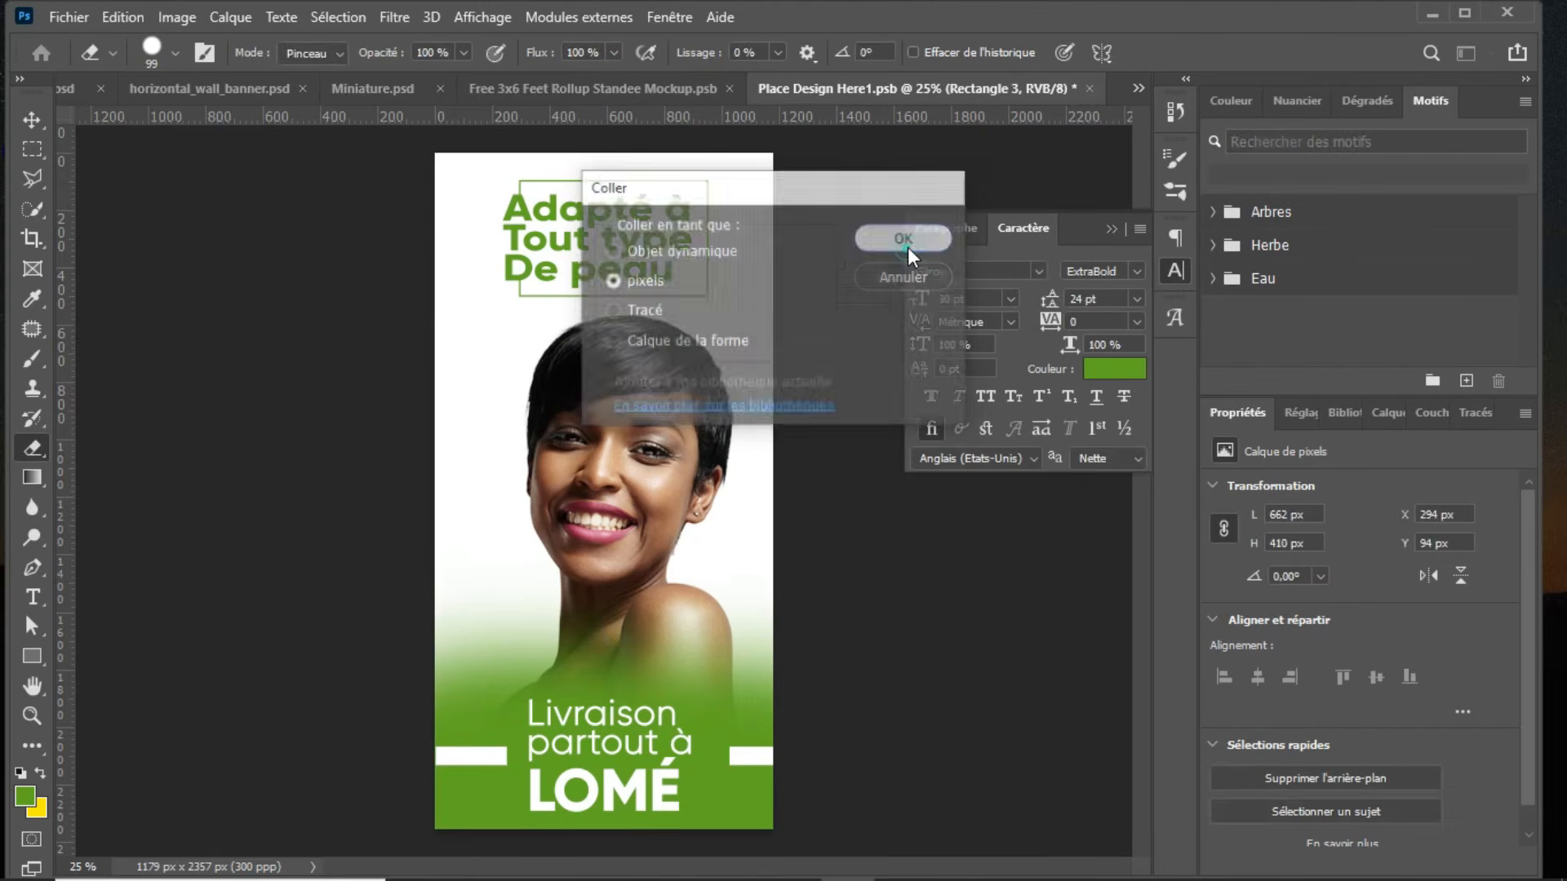
drag(614, 491, 499, 442)
drag(533, 560, 493, 439)
key(Return)
key(e)
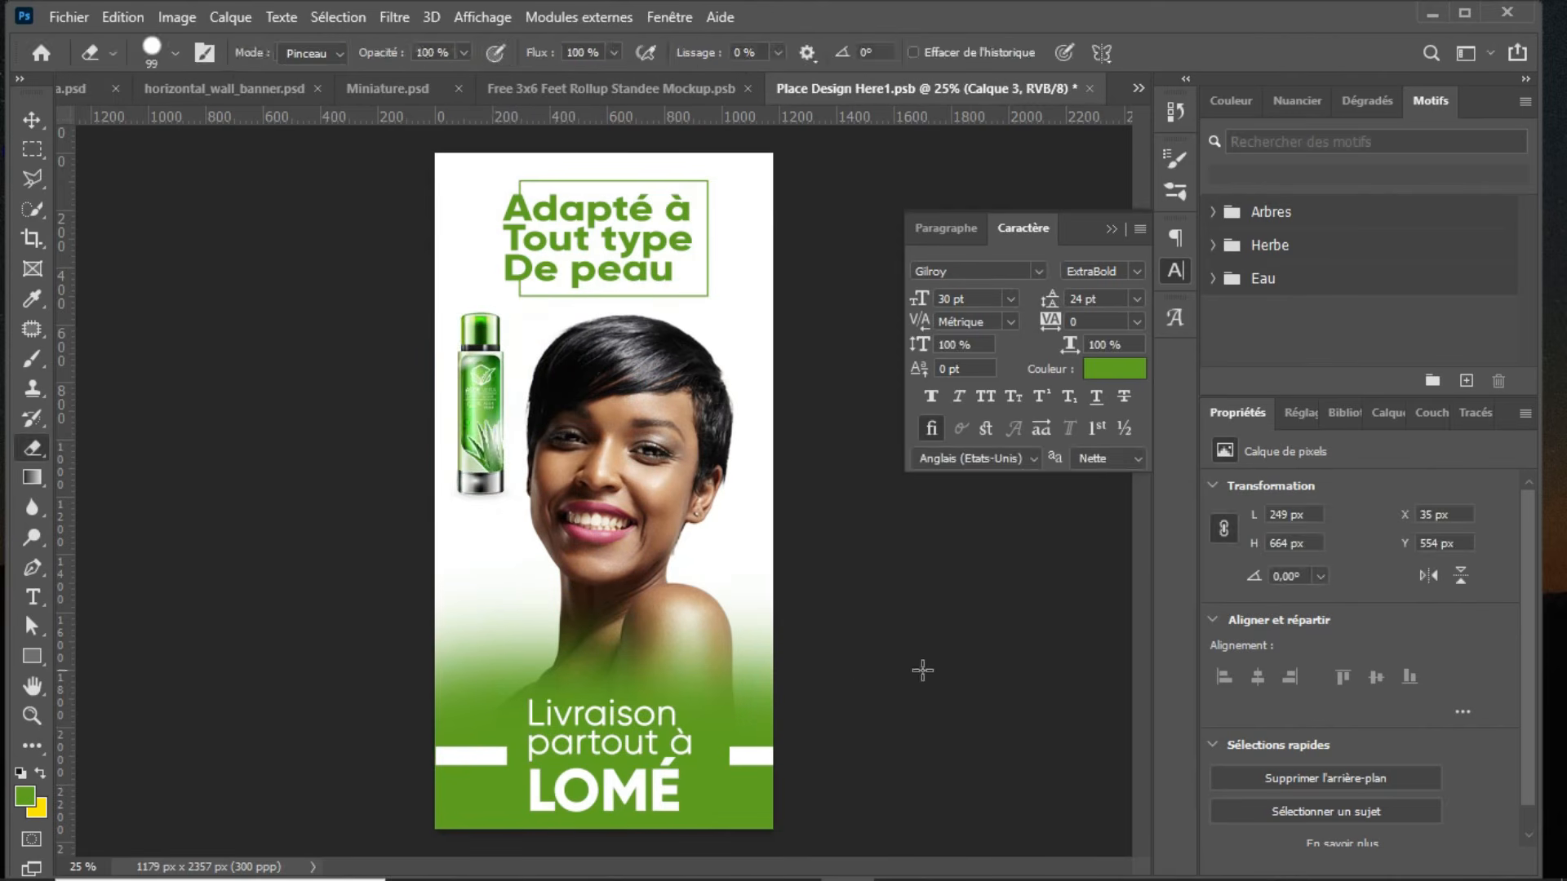
Step: Switch back to Illustrator and copy the closed round cream jar at the front of the product group
mouse_move(1061, 873)
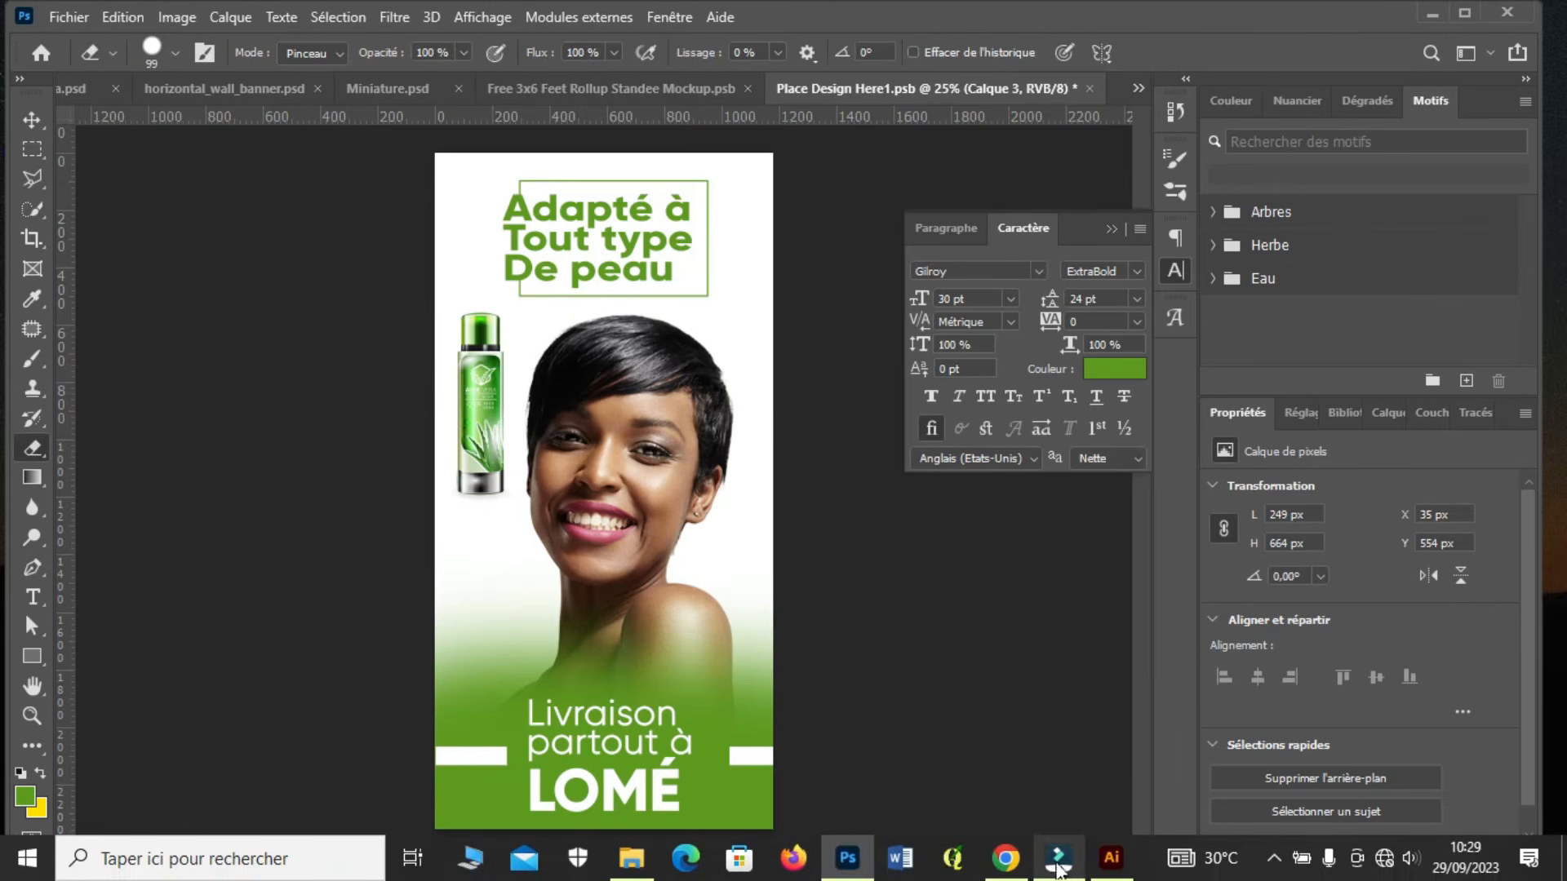
click(1108, 864)
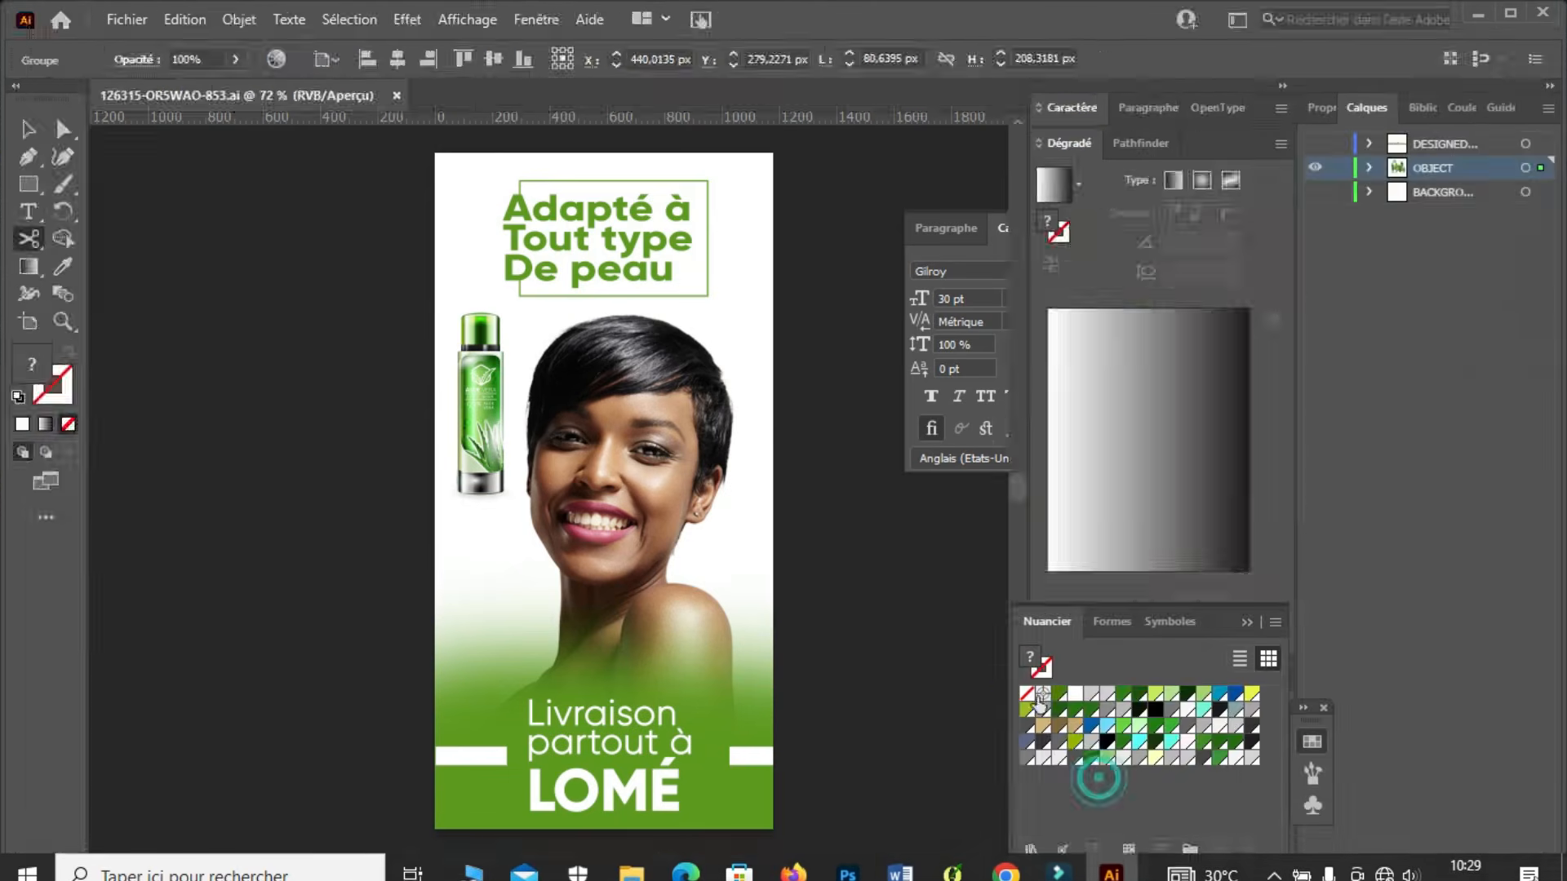
key(v)
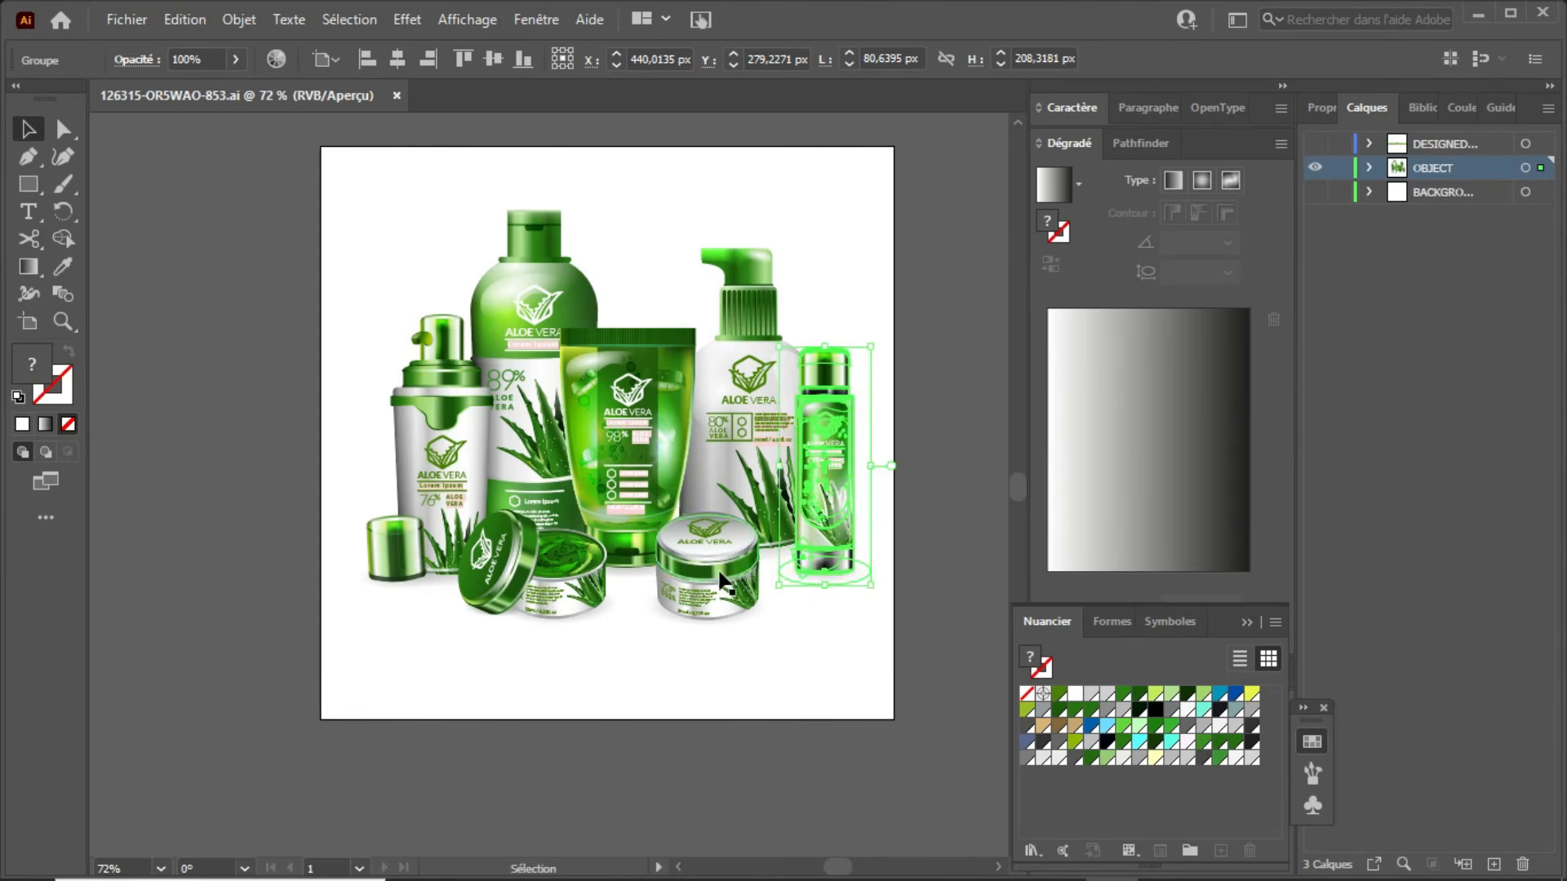
click(706, 582)
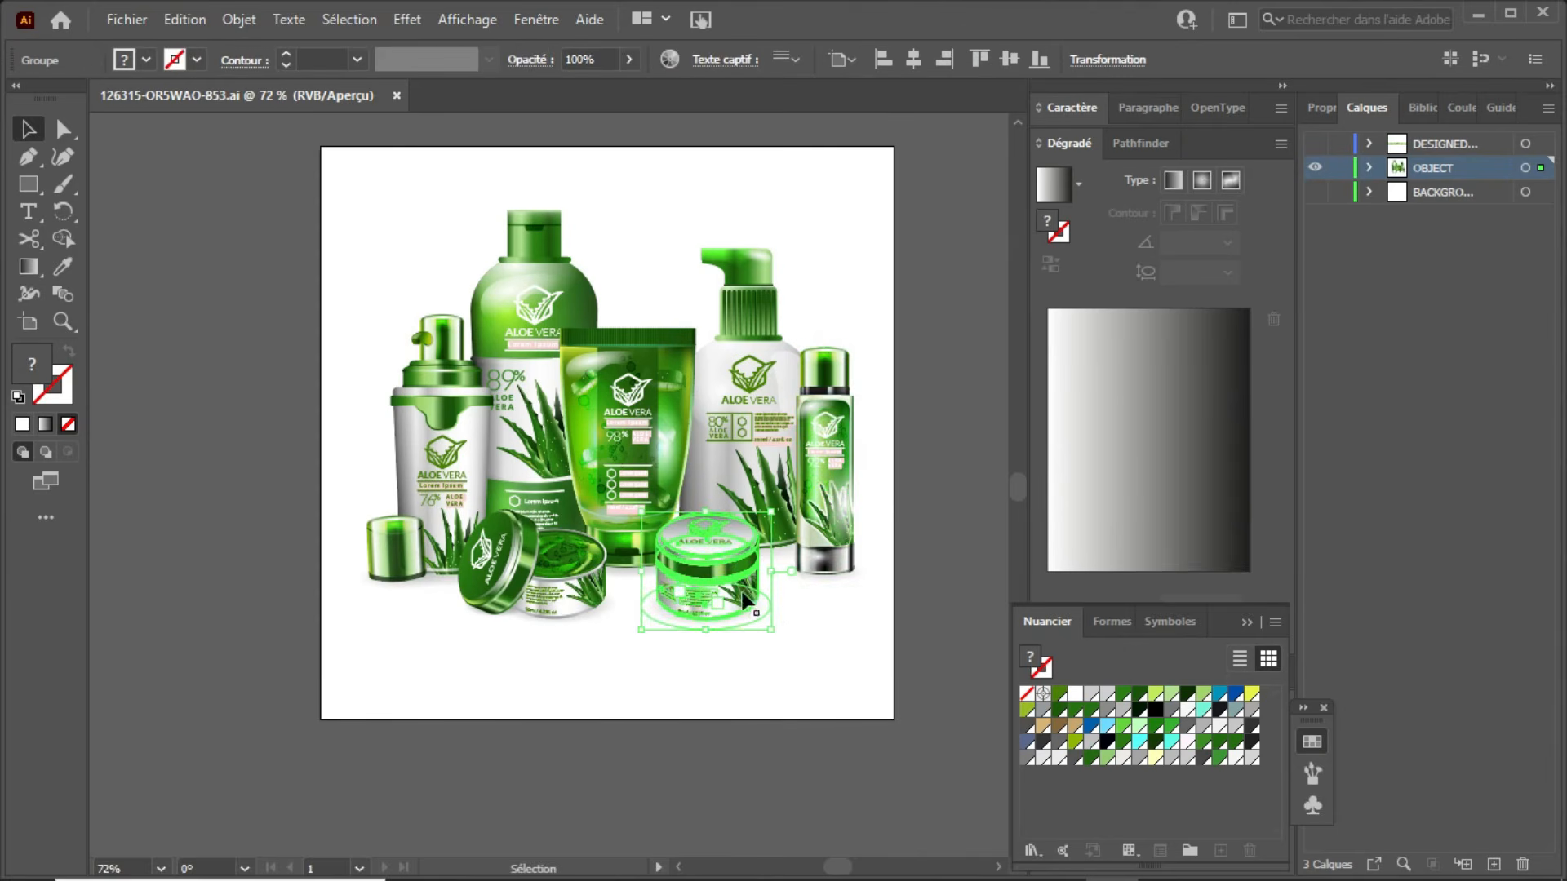
key(ctrl)
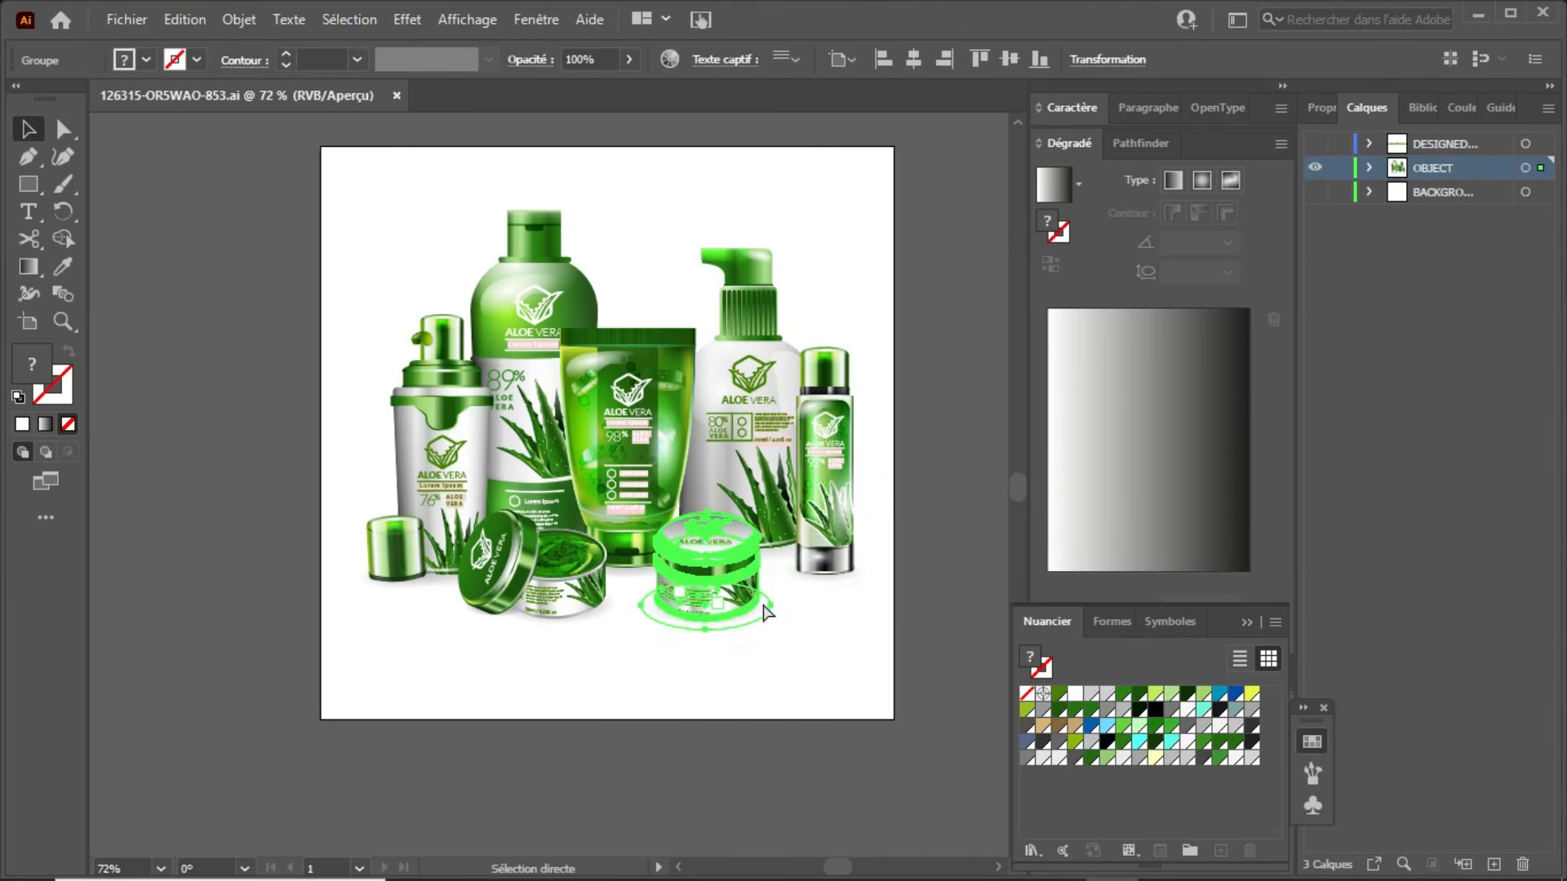
Step: Switch to Photoshop, paste the cream jar as pixels and scale it to about 353 × 324 px below the green bottle
click(1478, 15)
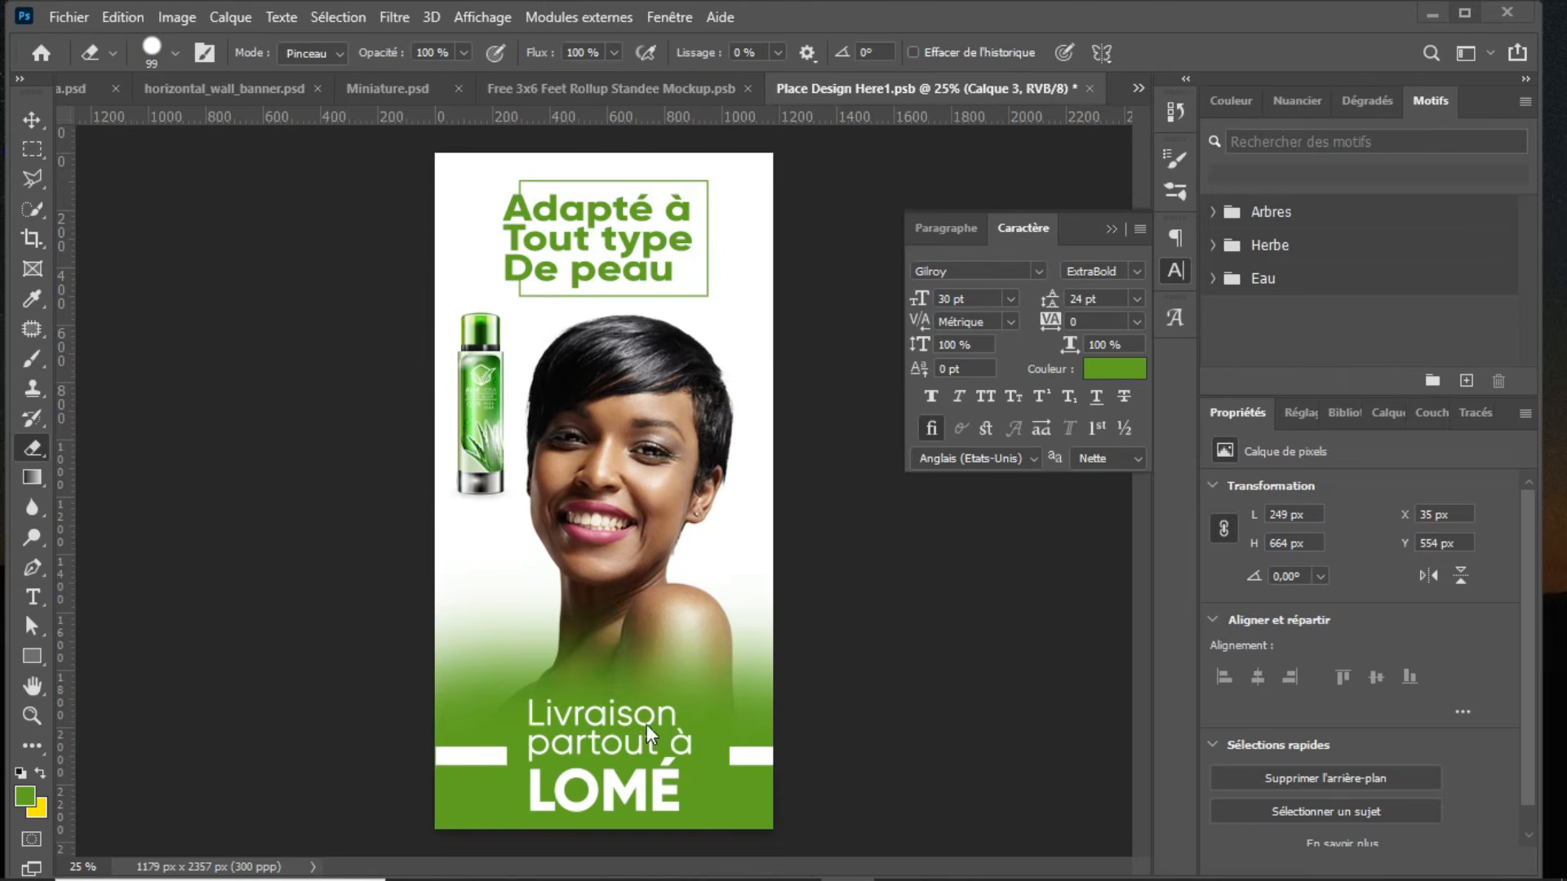
key(ctrl+v)
click(896, 238)
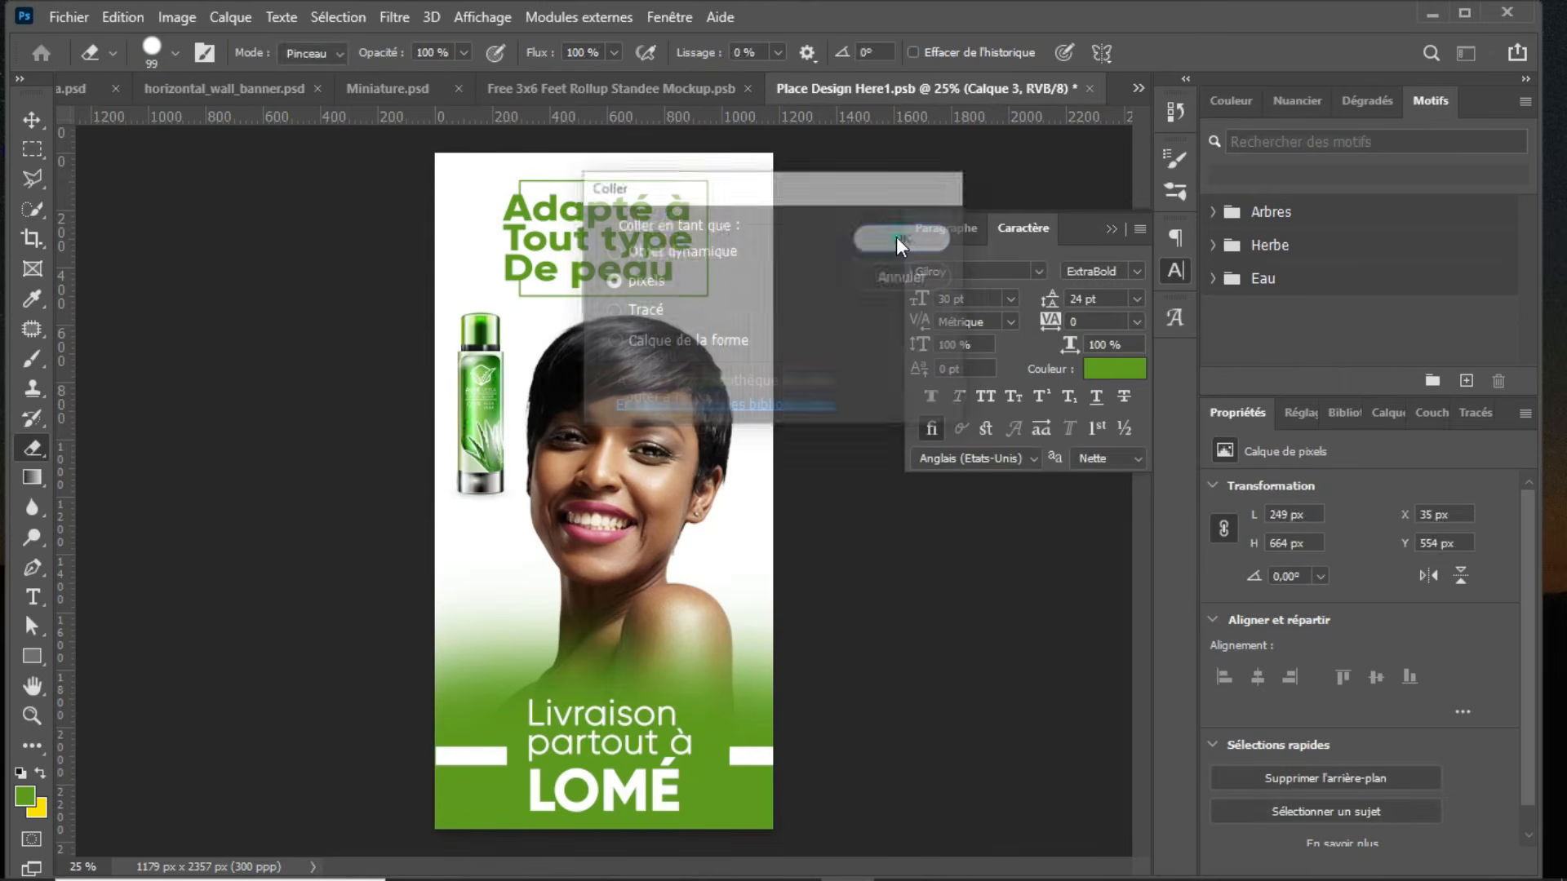
drag(581, 580, 549, 585)
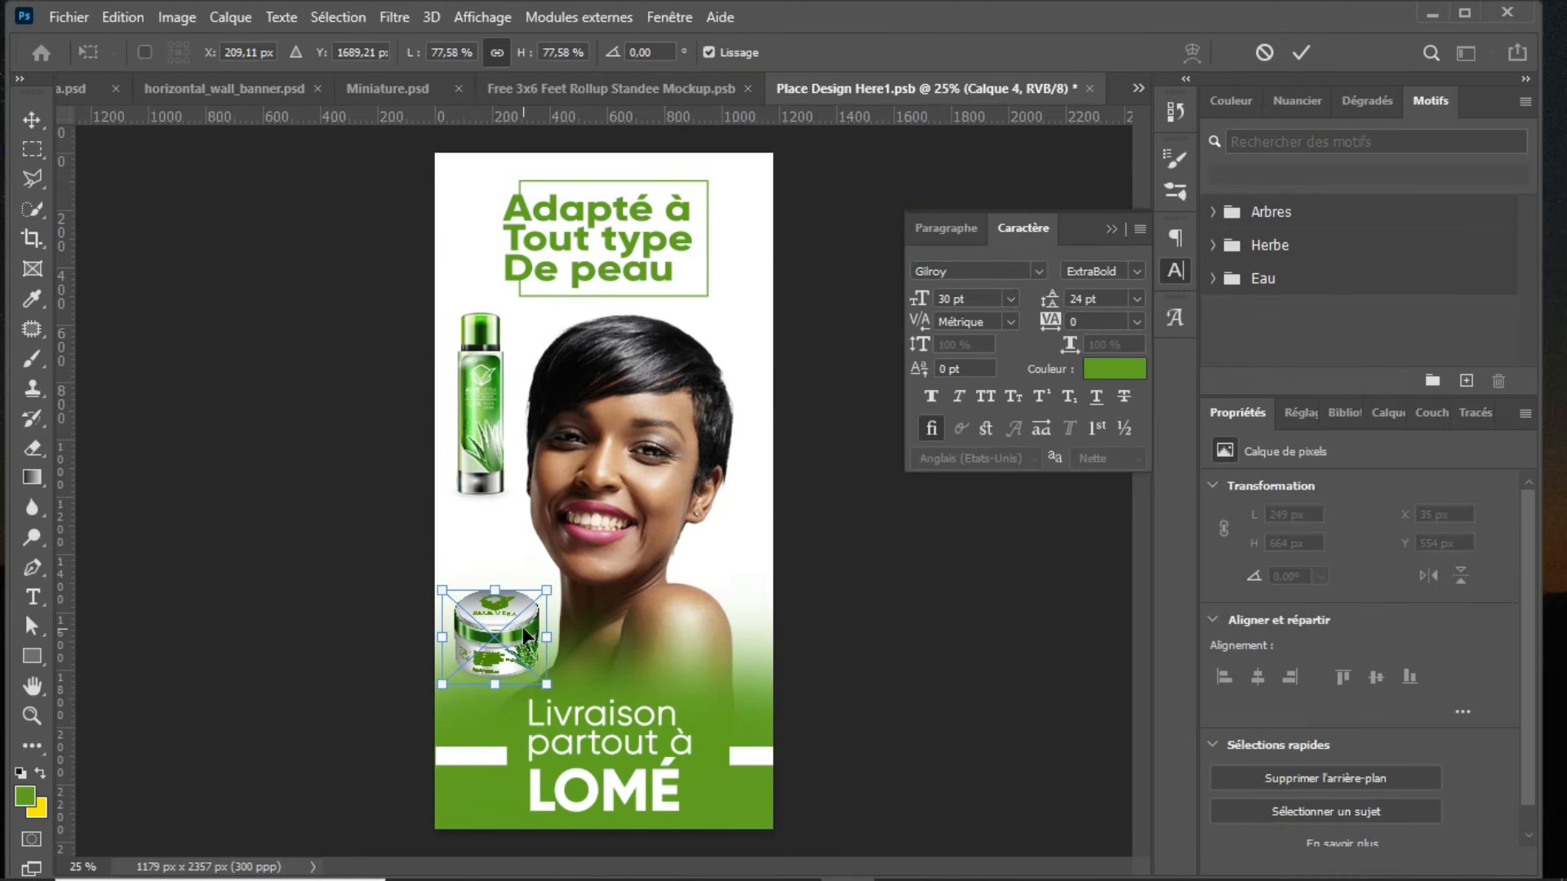
key(Return)
key(e)
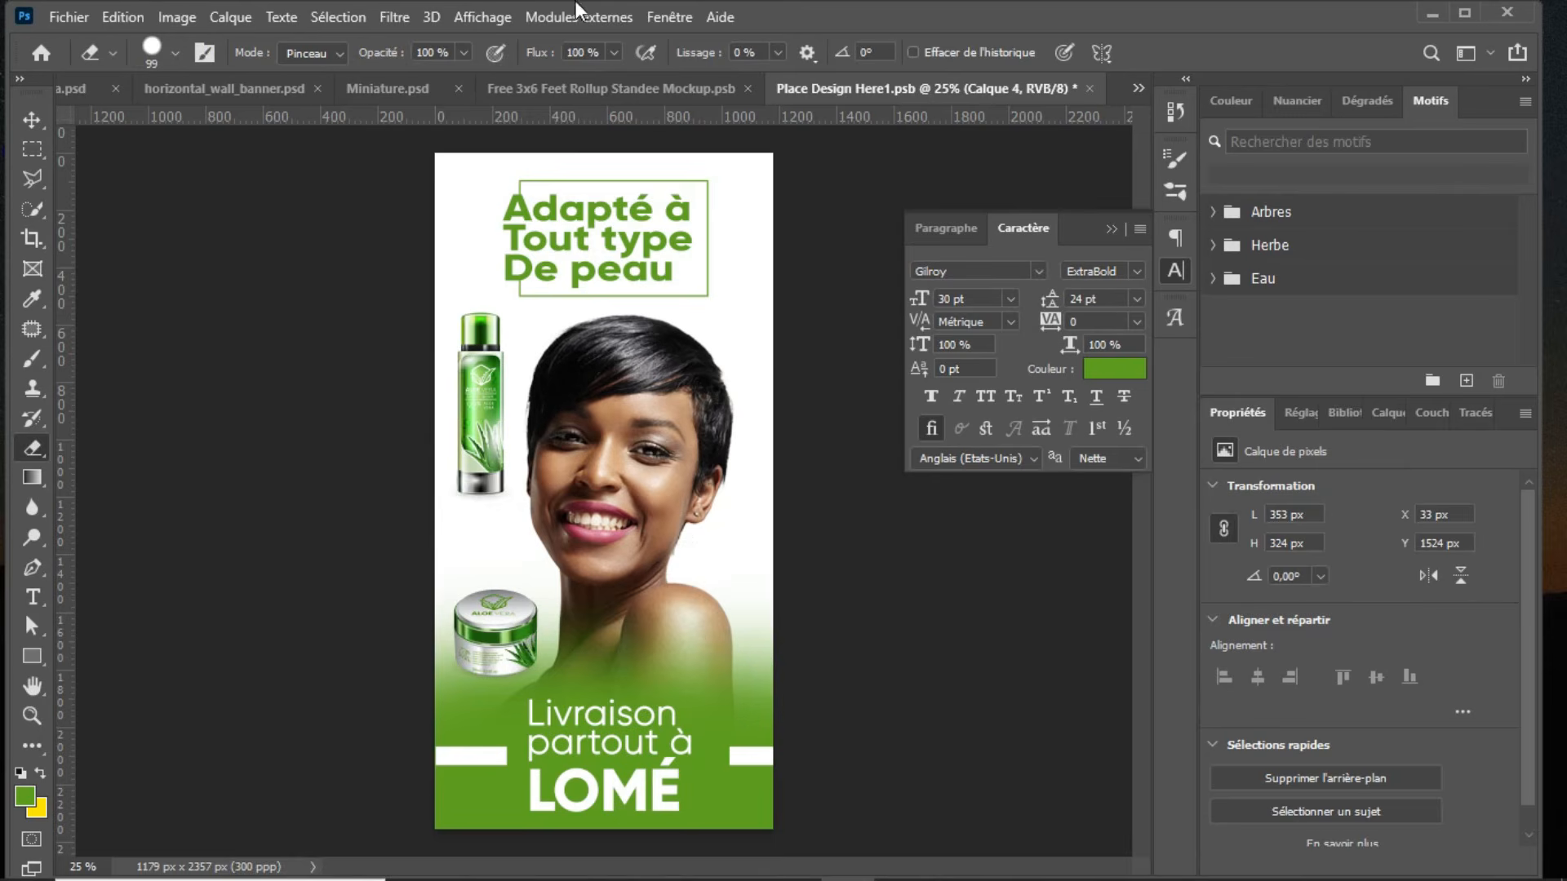
Step: Apply a motion blur with a 0° angle and 20 px distance to the cream jar, and save the standee design
click(398, 15)
mouse_move(551, 376)
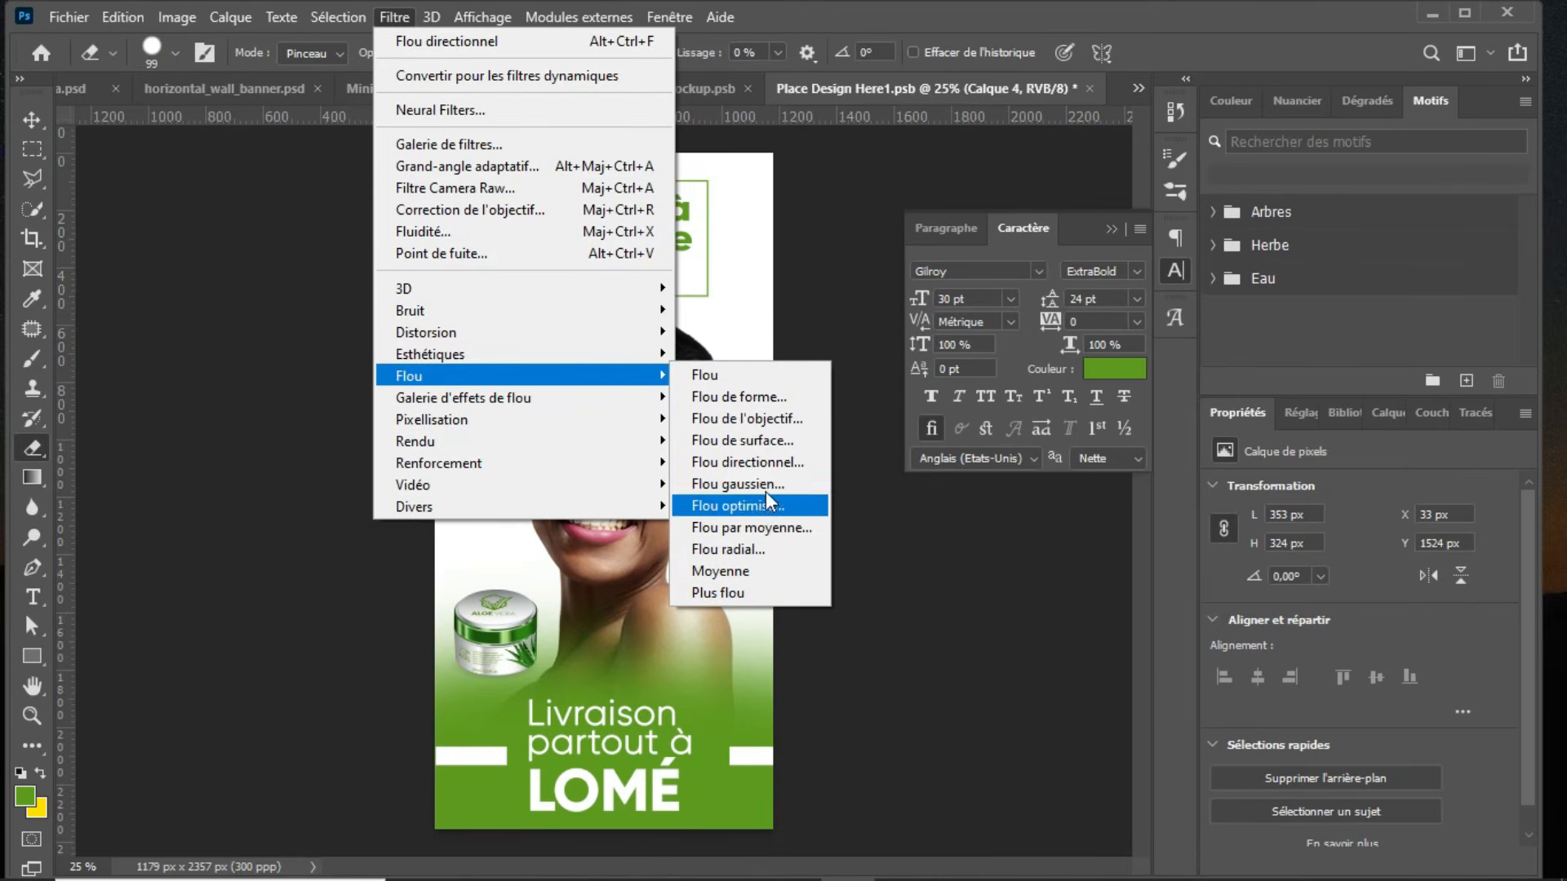
click(780, 458)
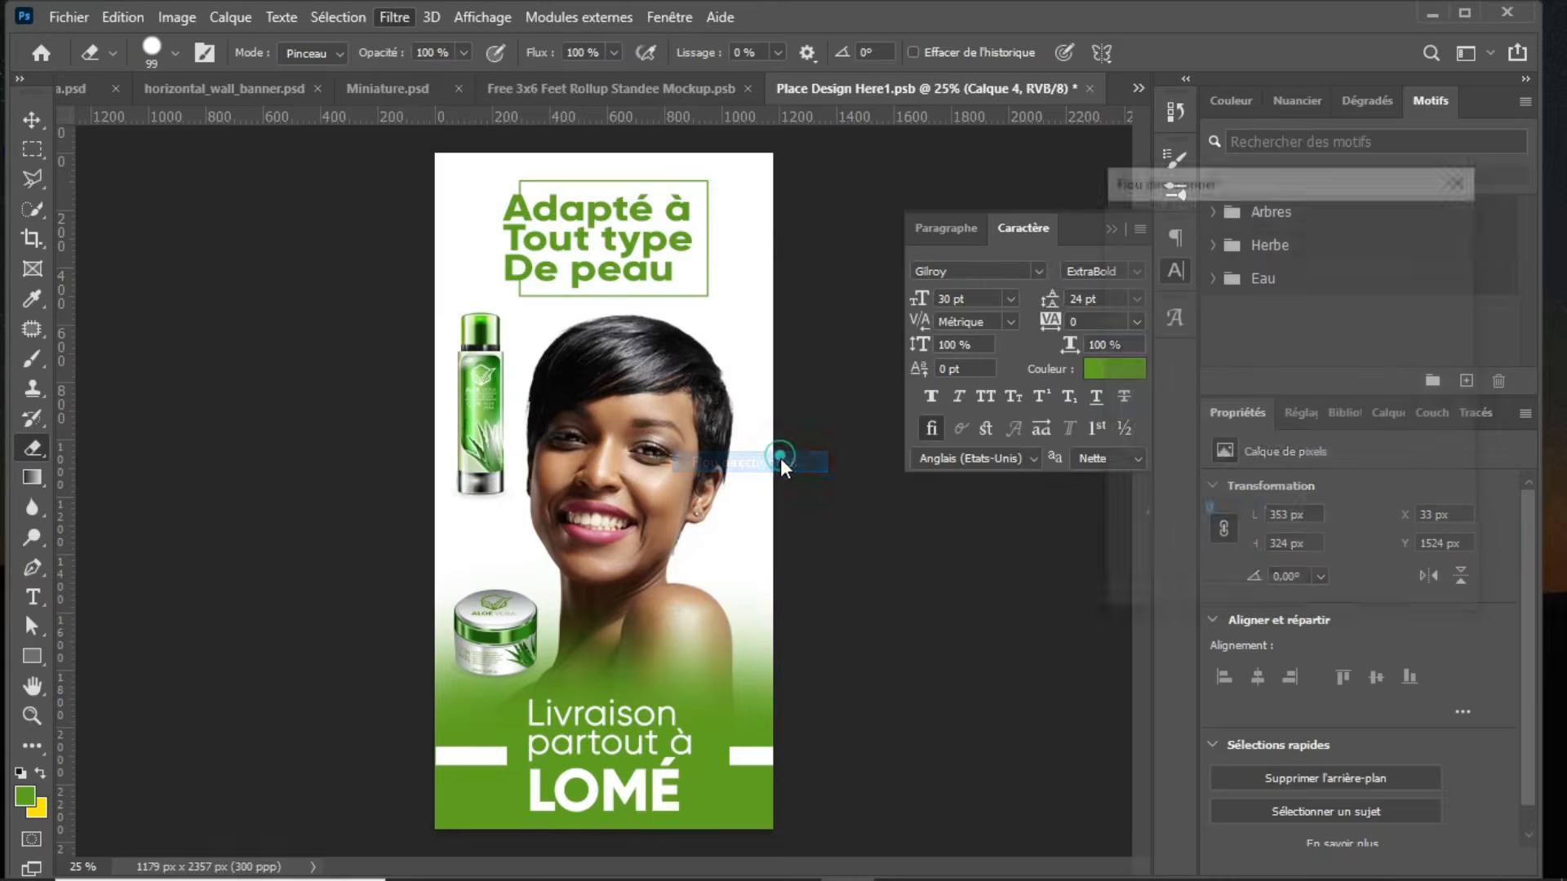
drag(1136, 592, 1142, 596)
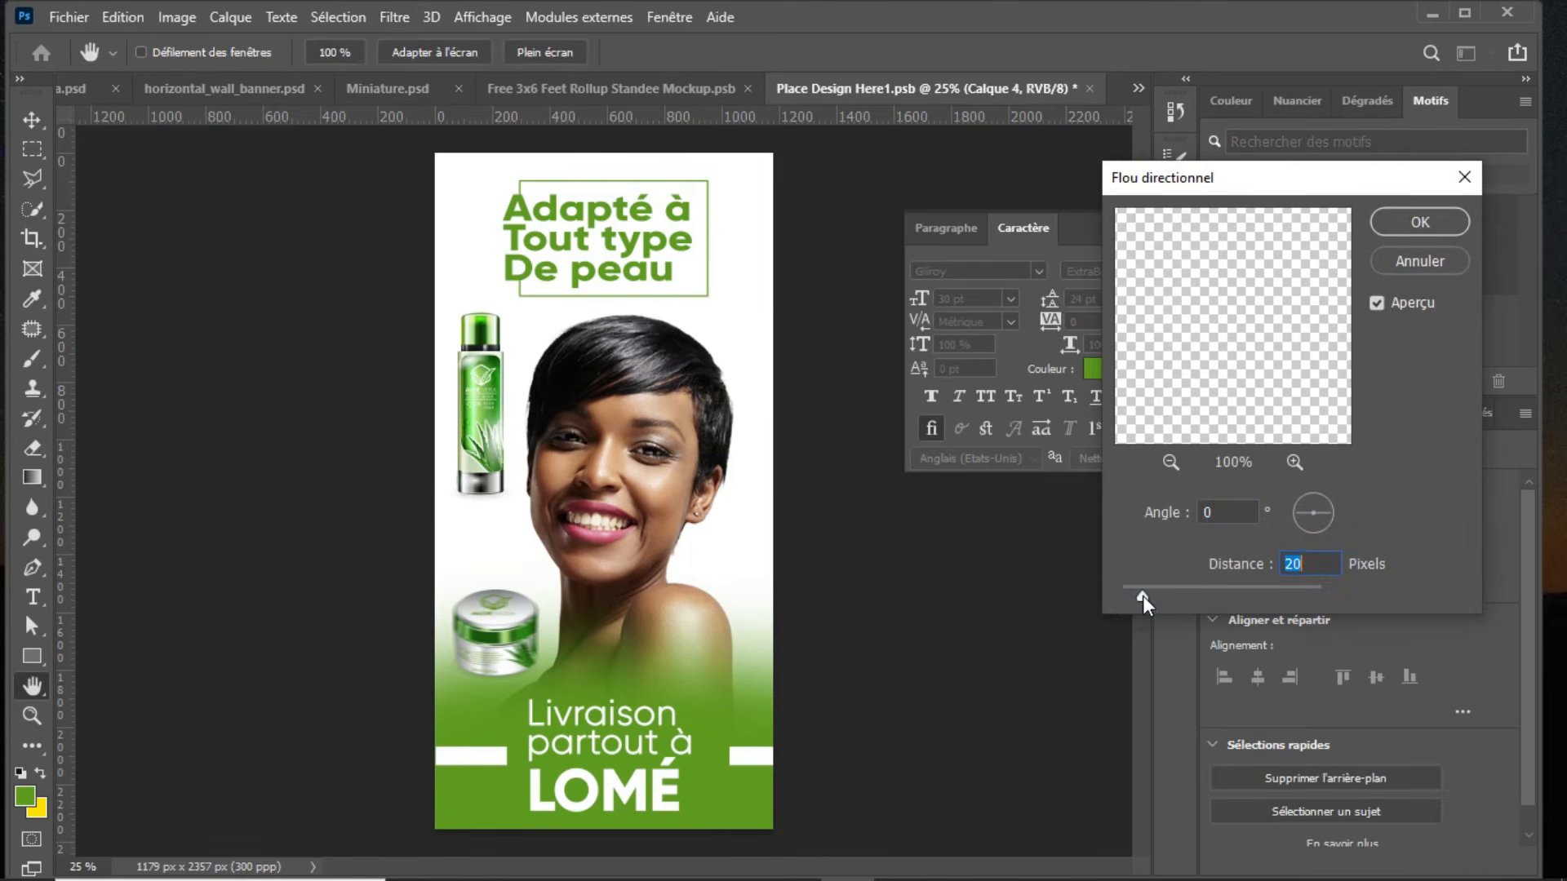
click(1420, 222)
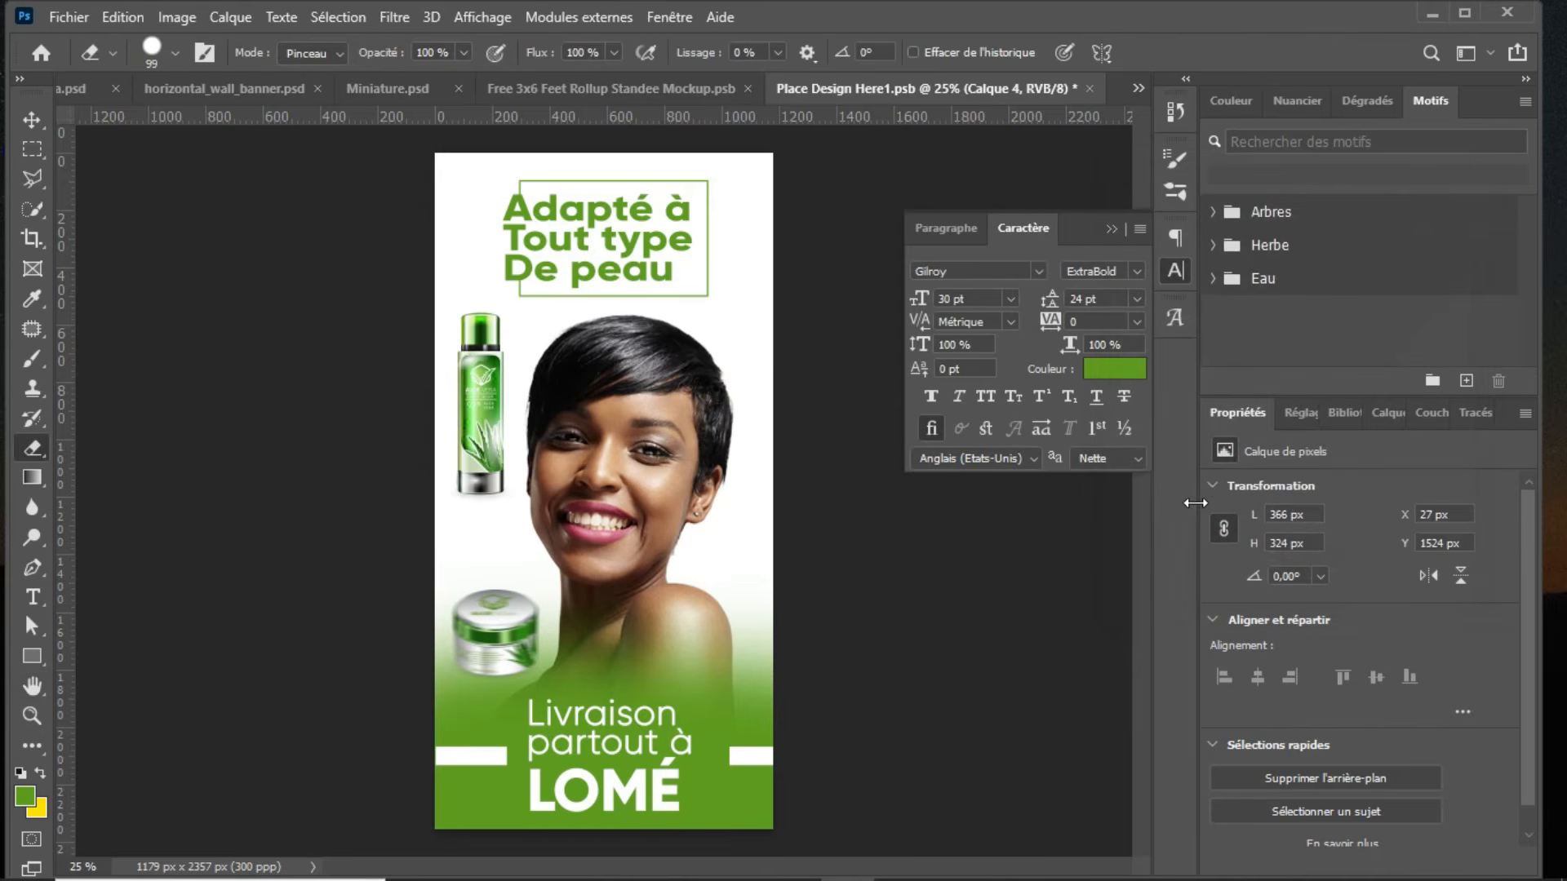
key(ctrl+s)
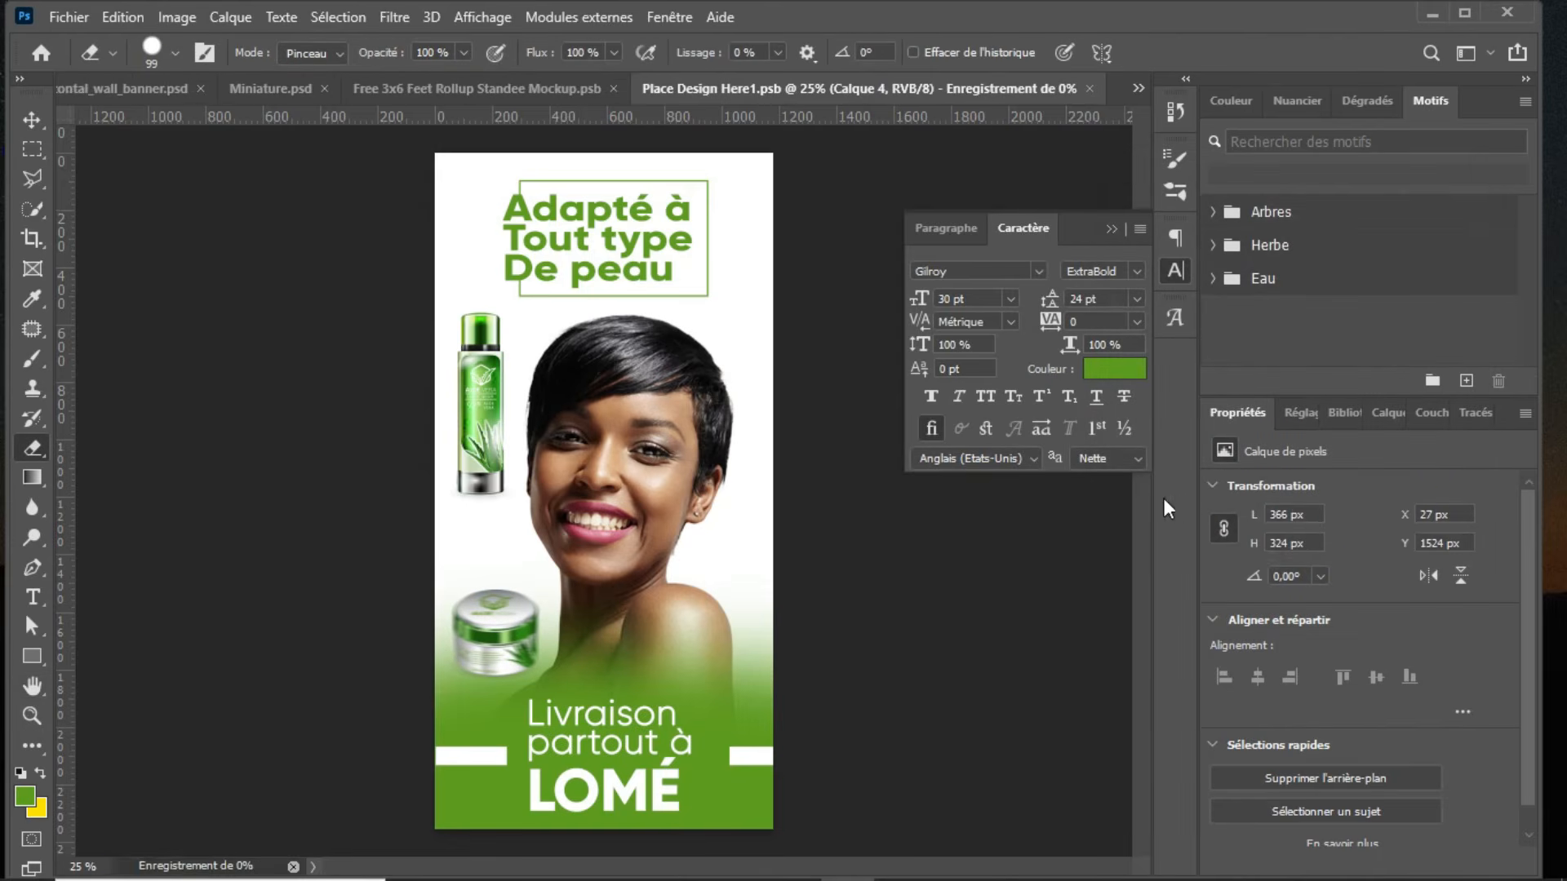
Step: In the roll-up standee mockup document, expand the BG group, preview the scene without BG Color, and hide the TXT group
click(636, 96)
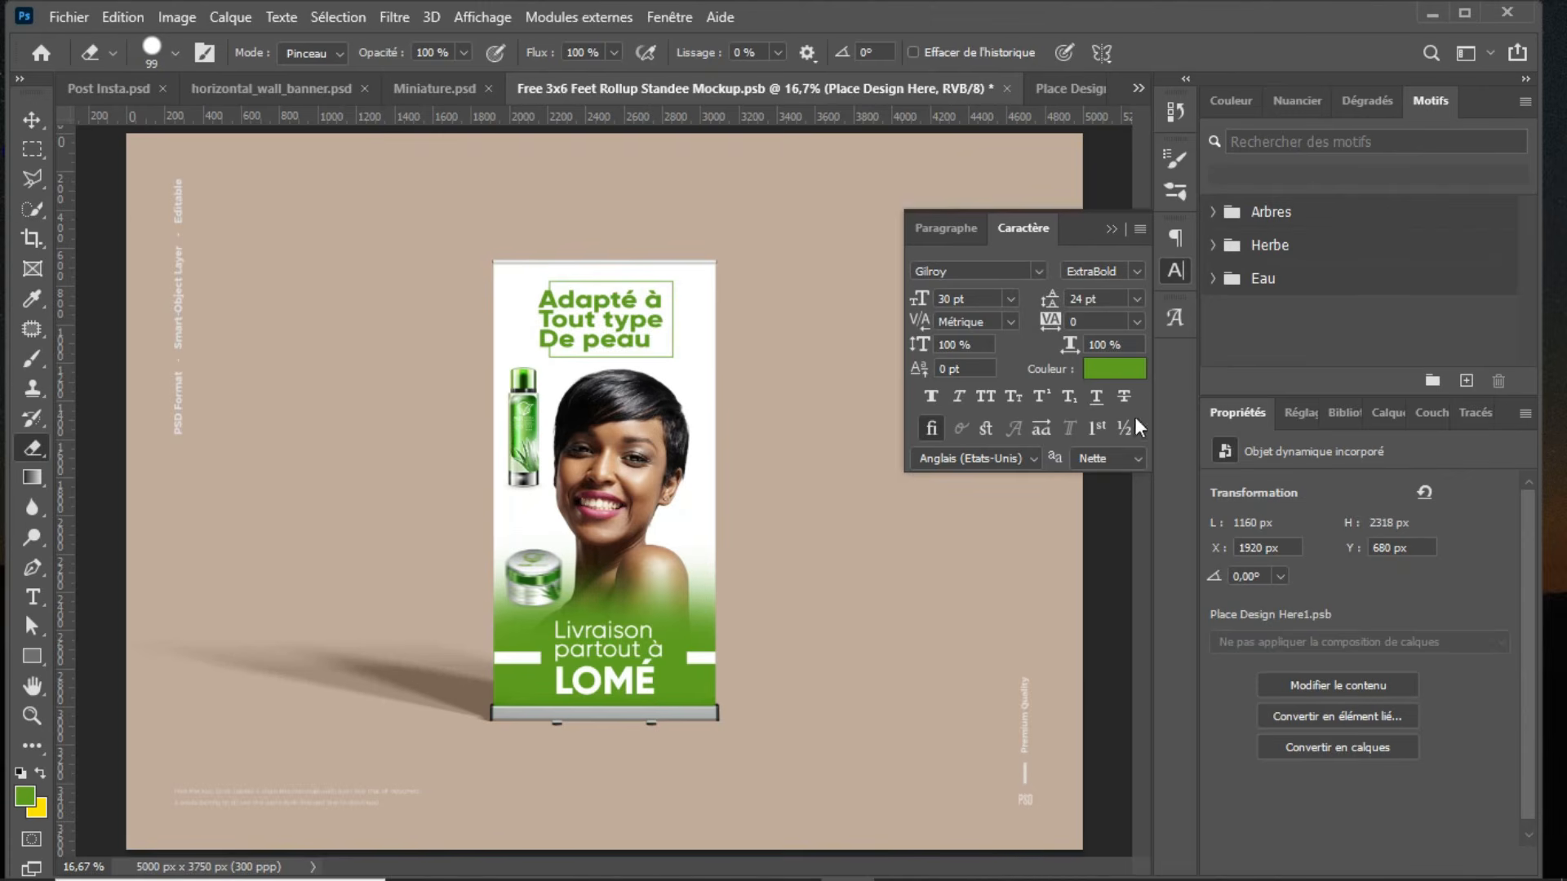
click(1387, 413)
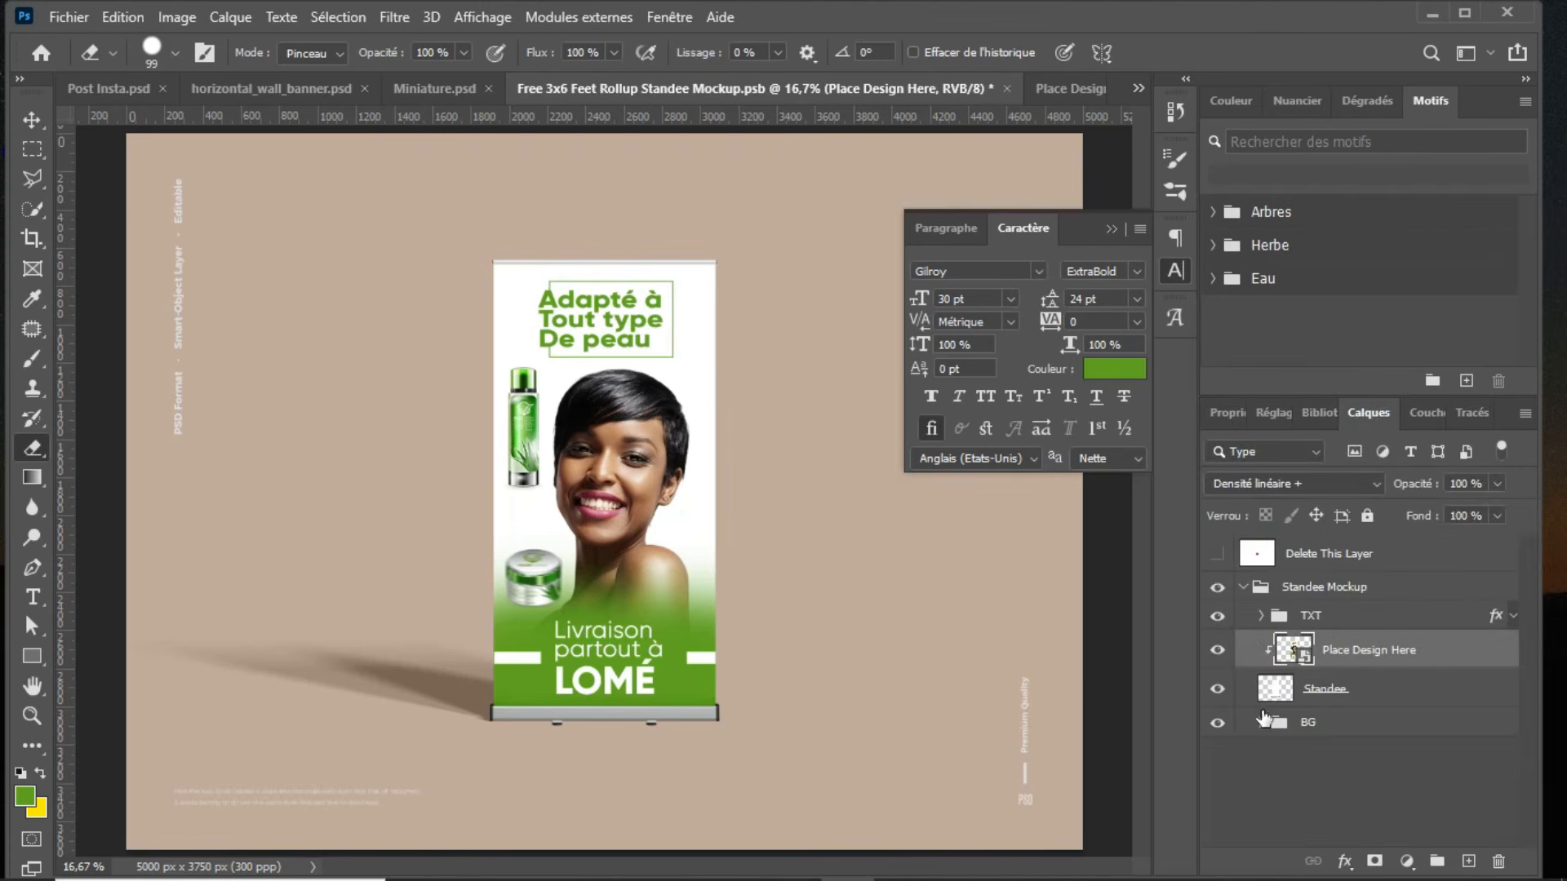
click(1261, 722)
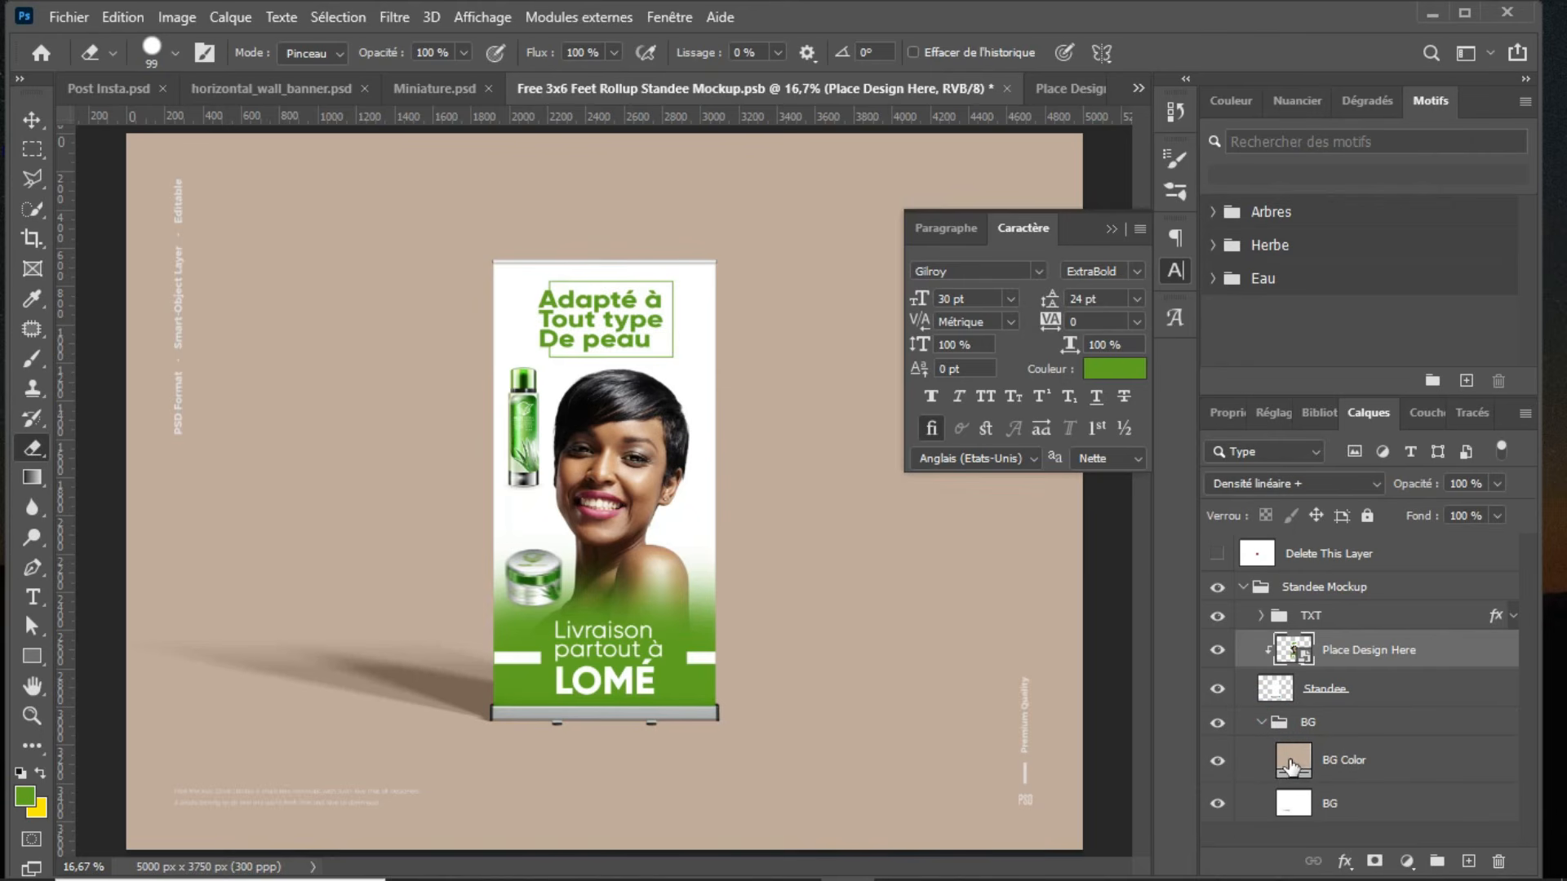
click(1291, 766)
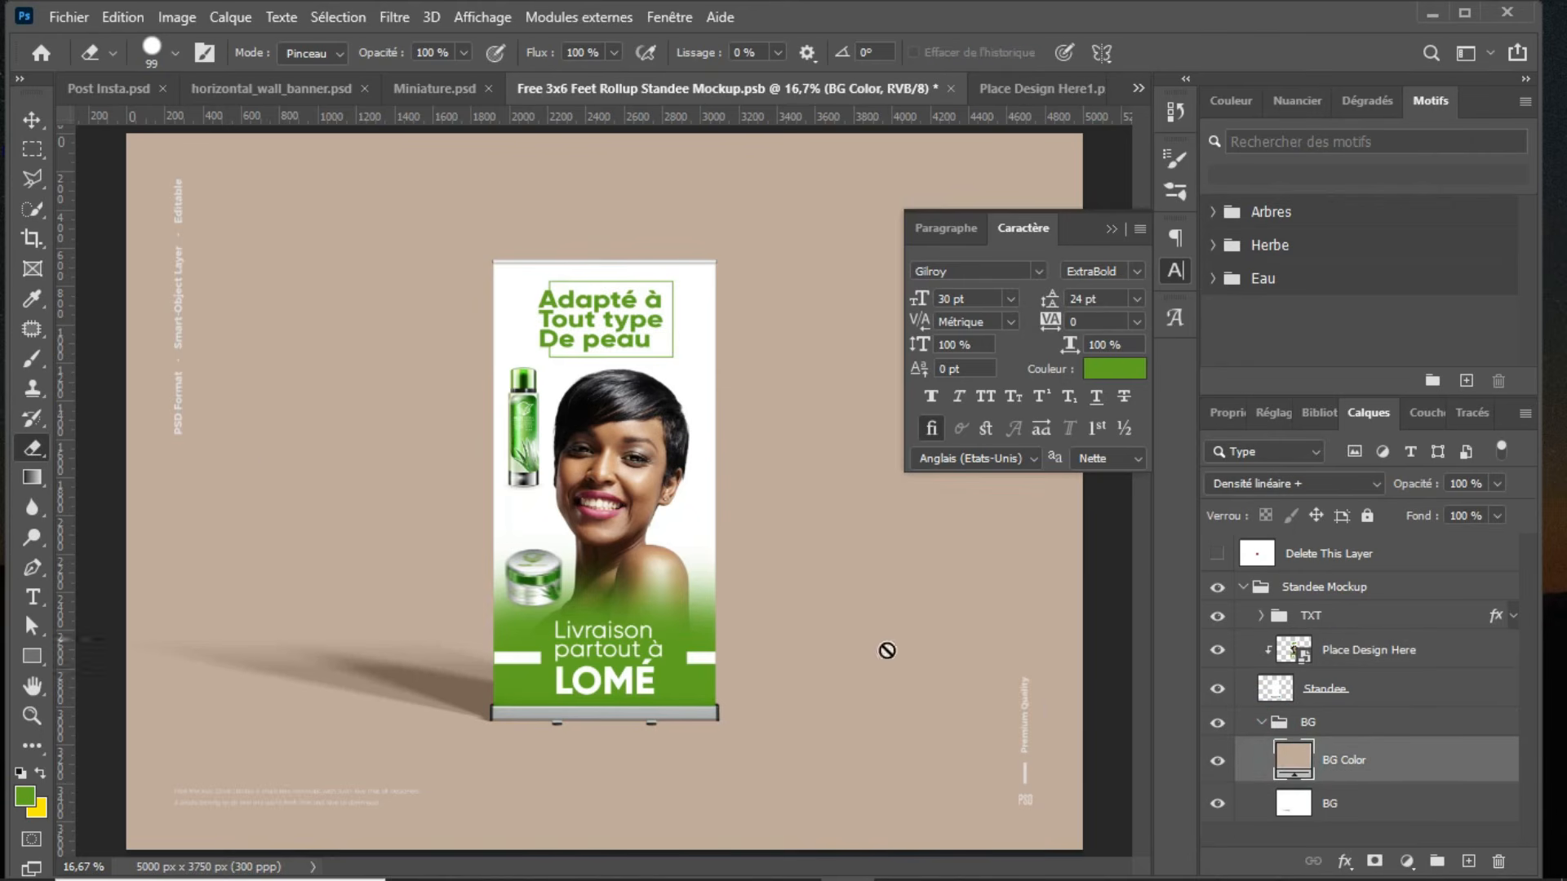
click(1217, 762)
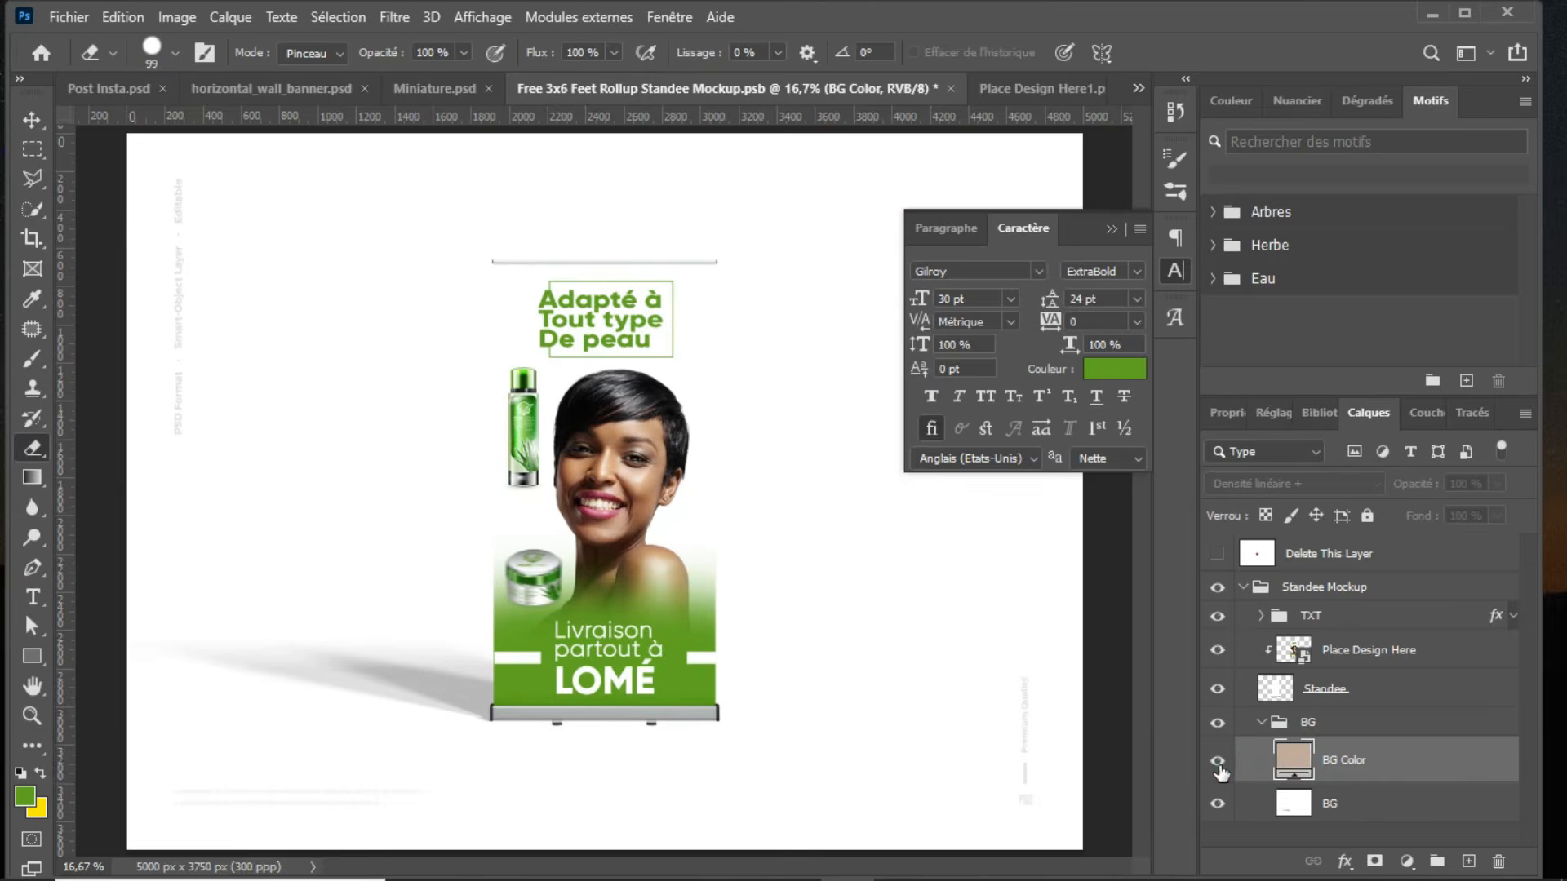
click(1218, 762)
click(1217, 618)
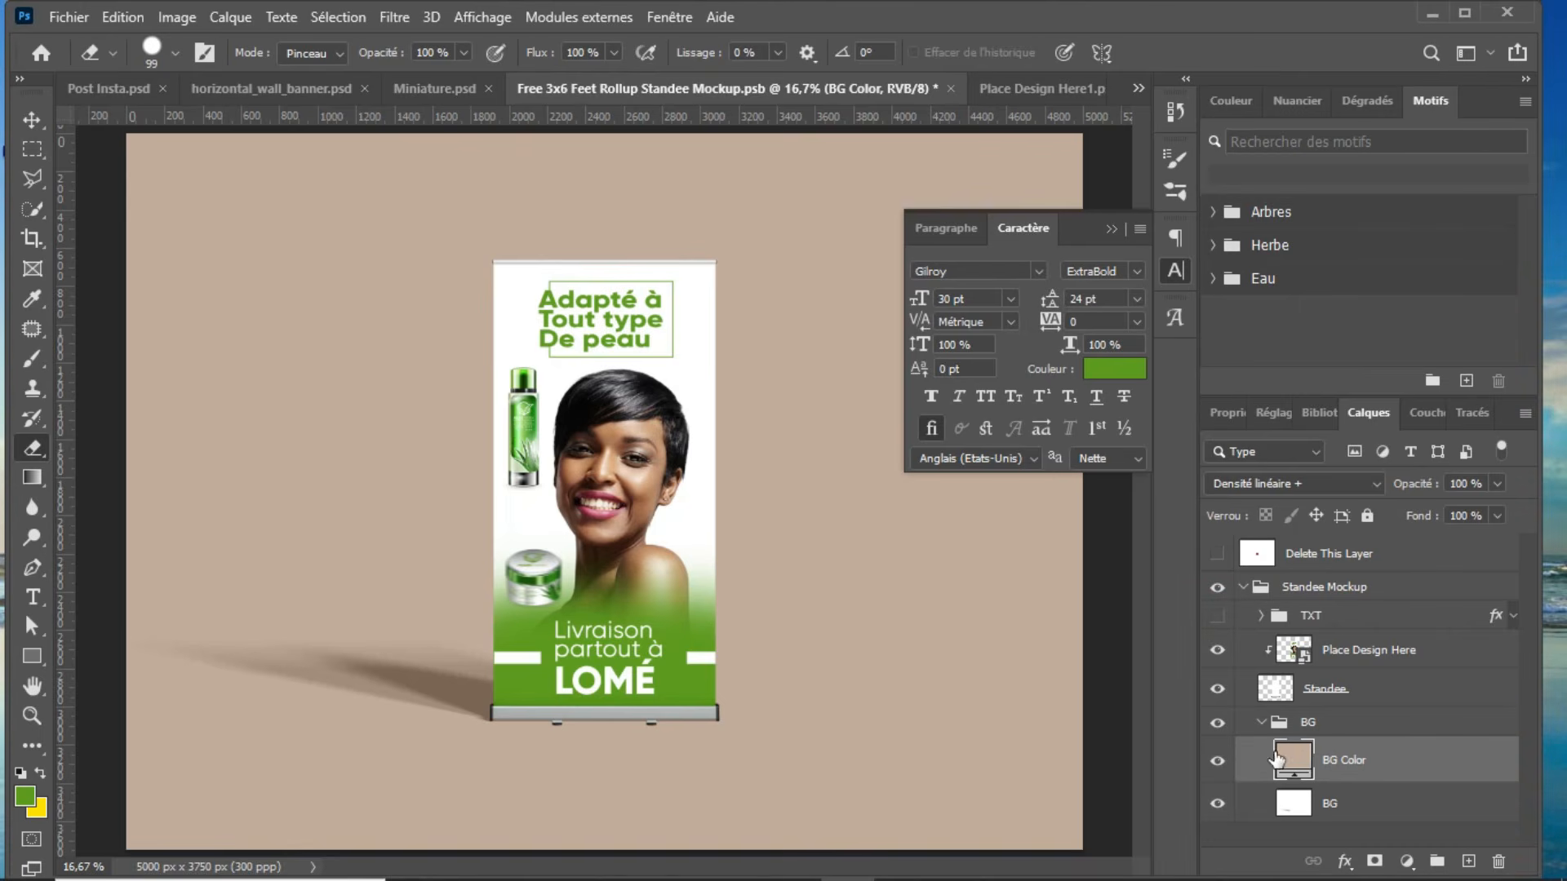
Step: Try sampled colours for the BG Color fill and set it to the green 5b971d from the standee's lower area
click(1285, 758)
click(1294, 760)
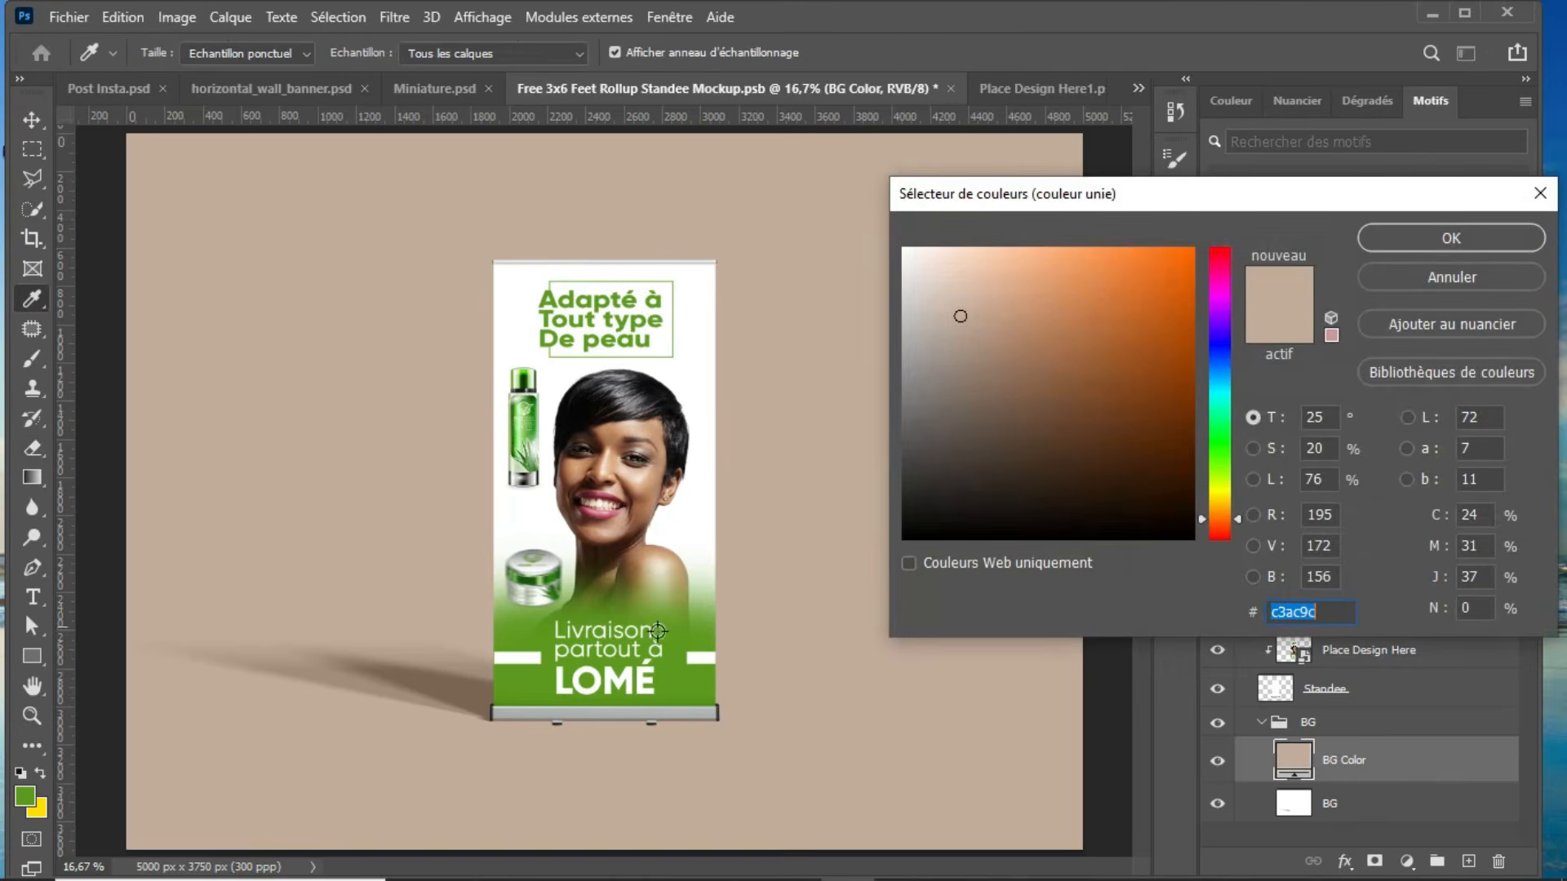
click(669, 686)
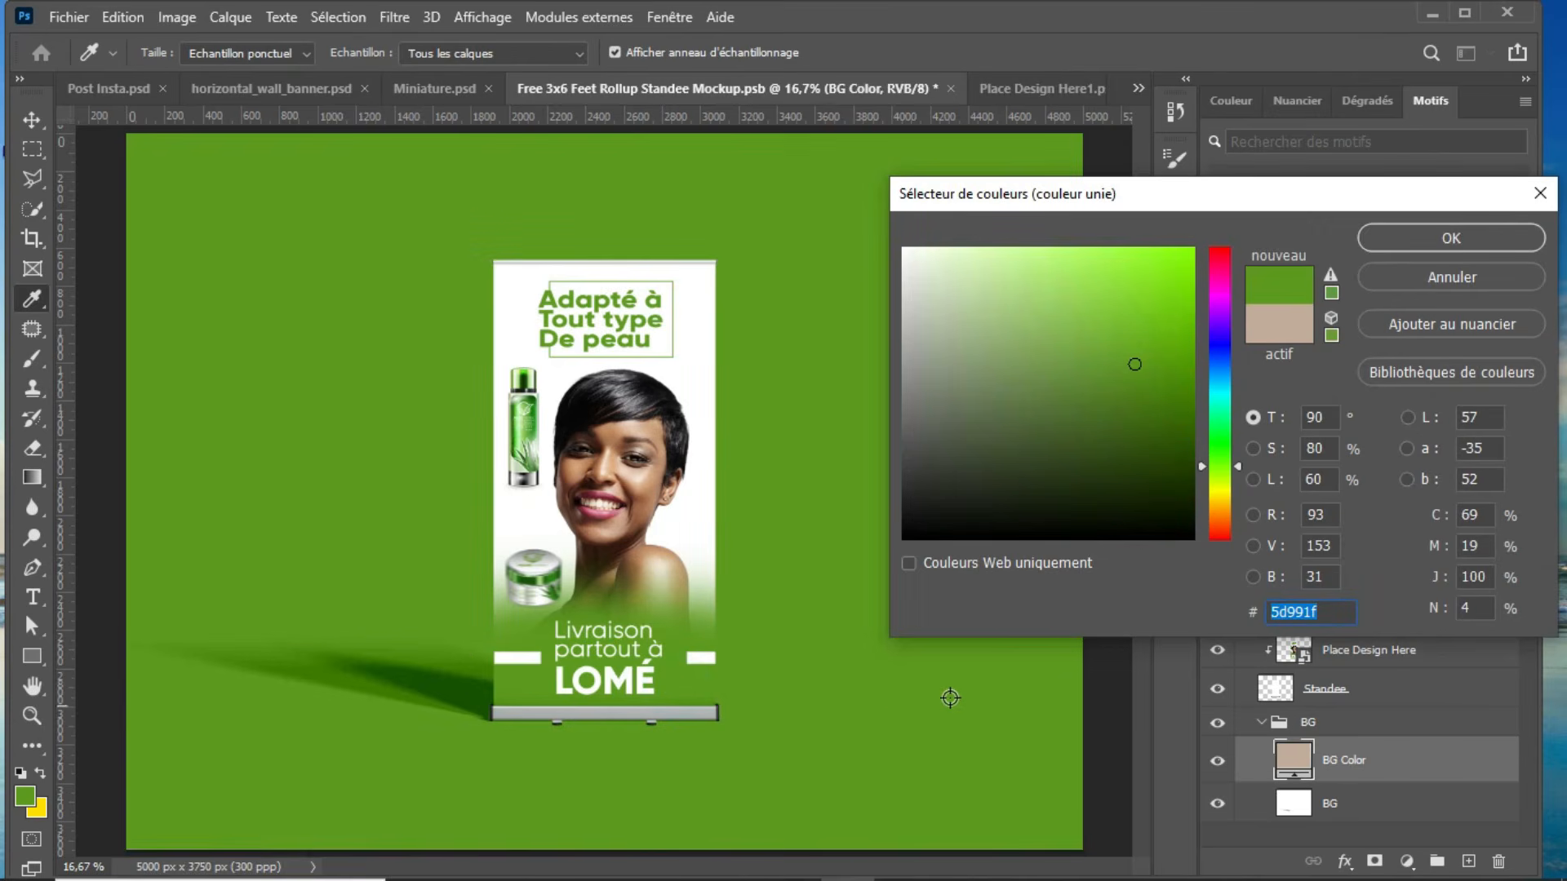
click(704, 331)
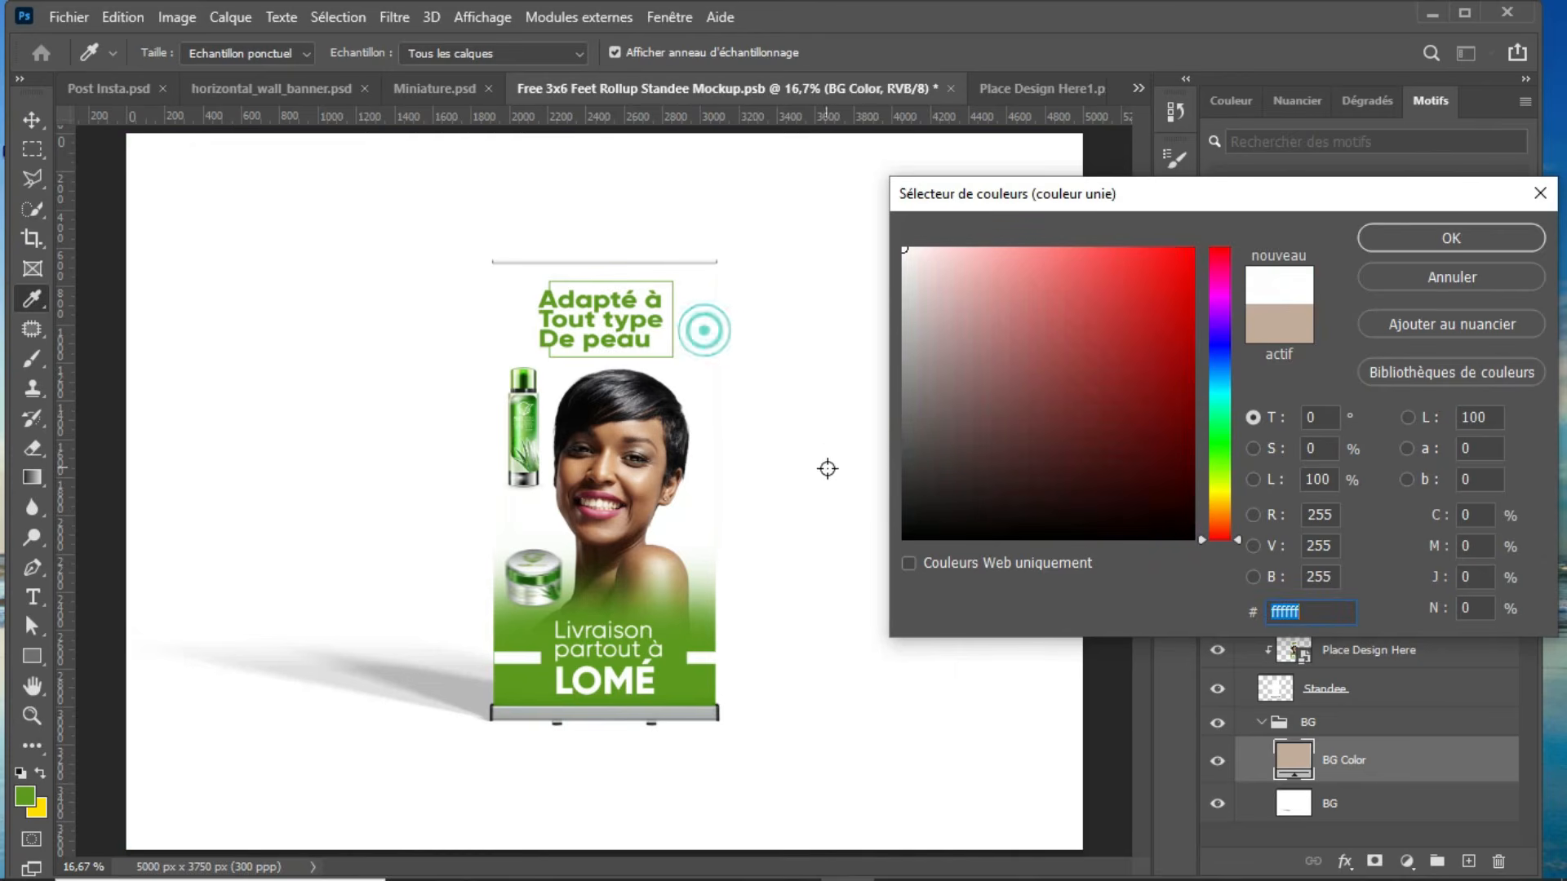
click(668, 573)
click(642, 513)
click(599, 495)
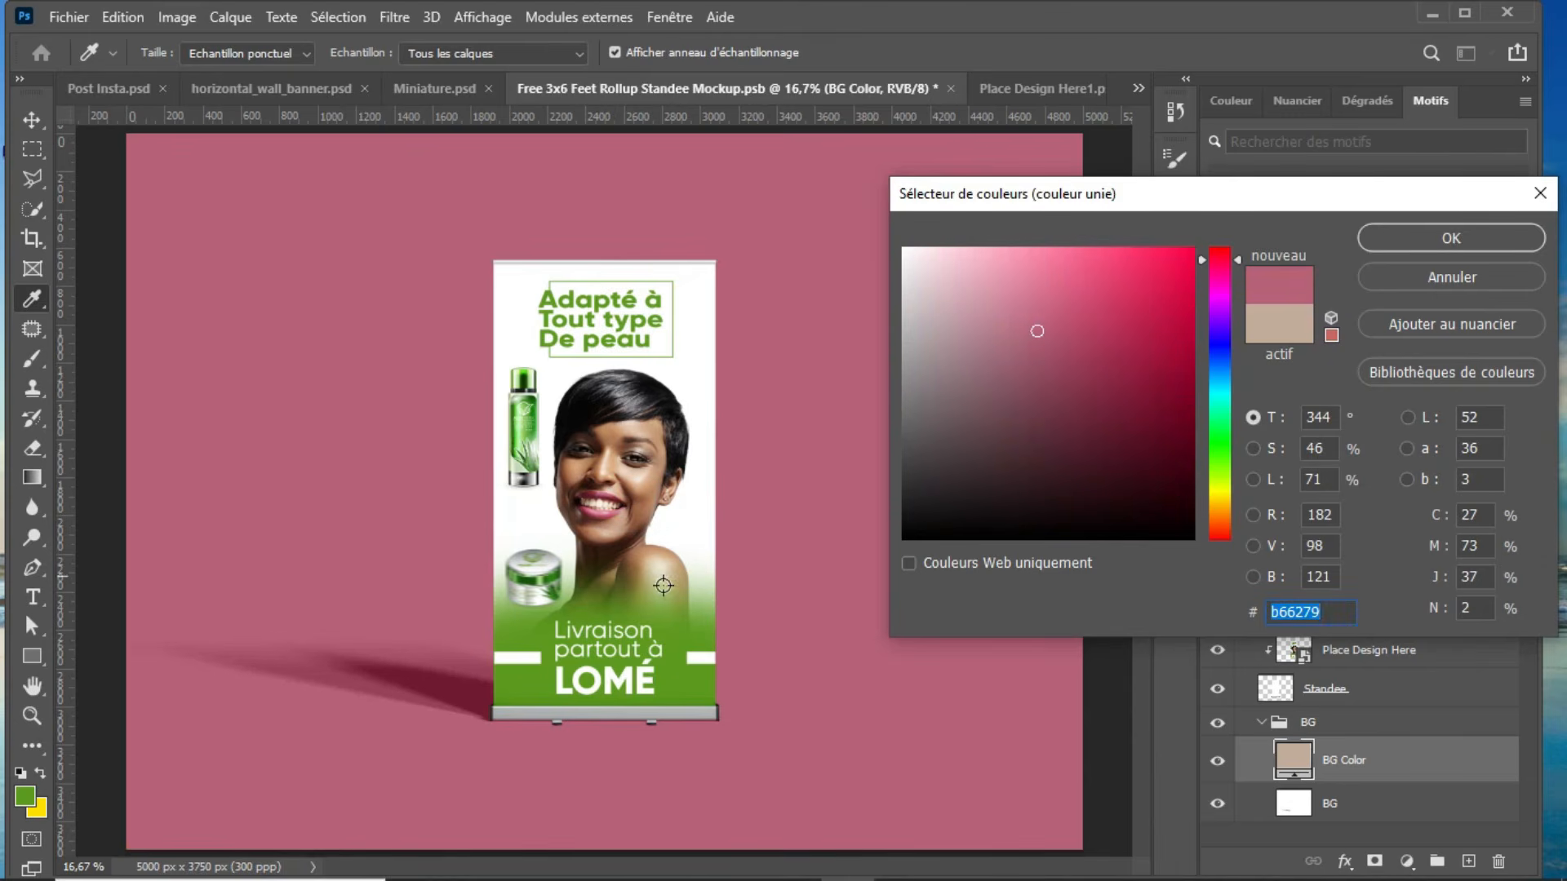
click(679, 692)
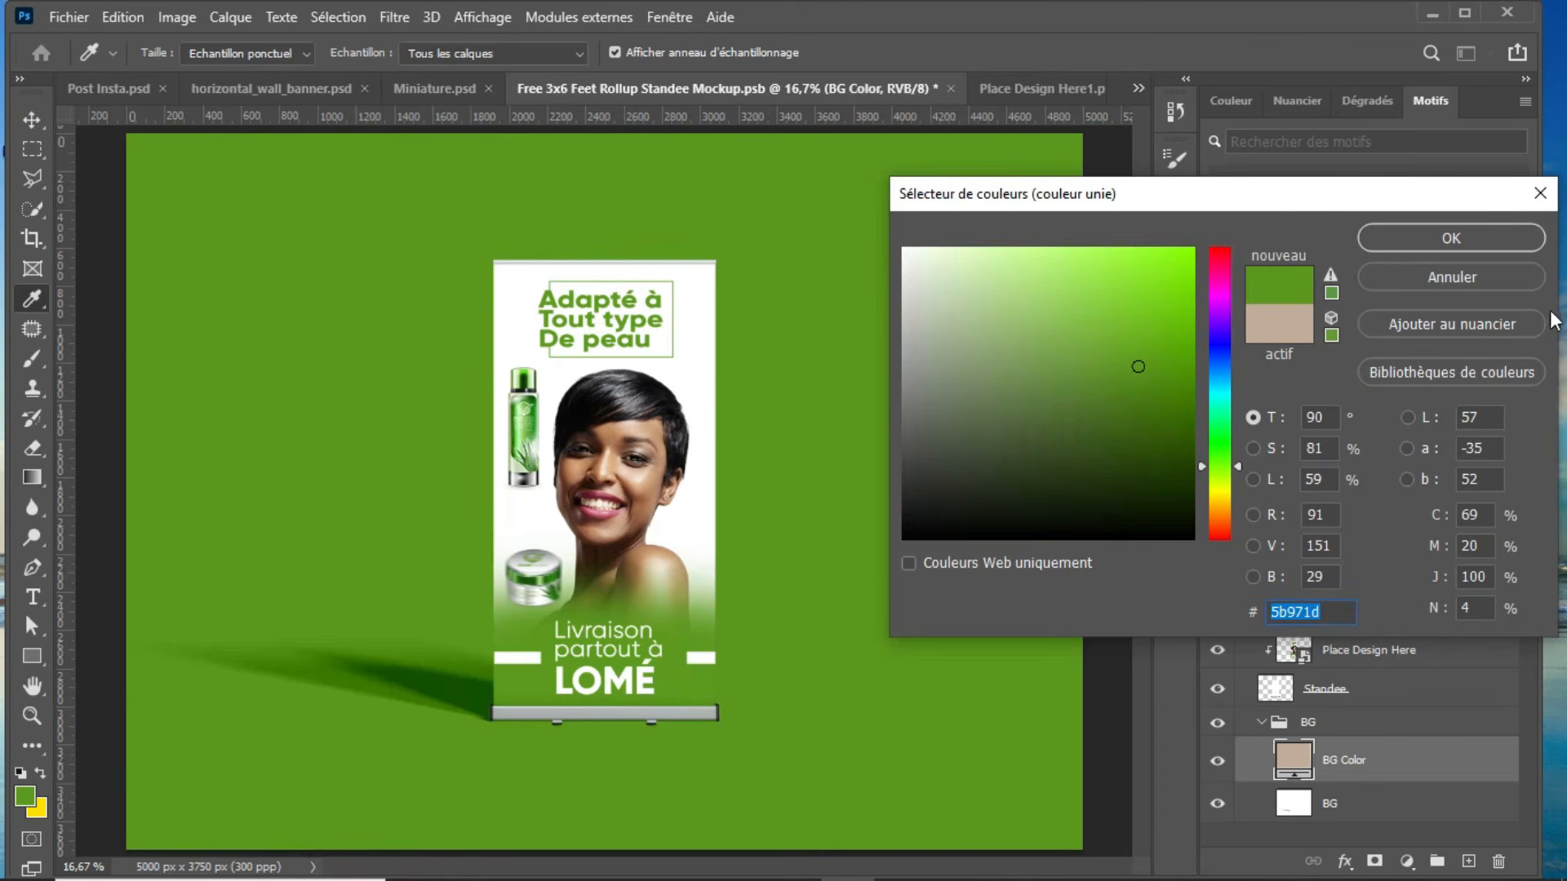
click(1519, 237)
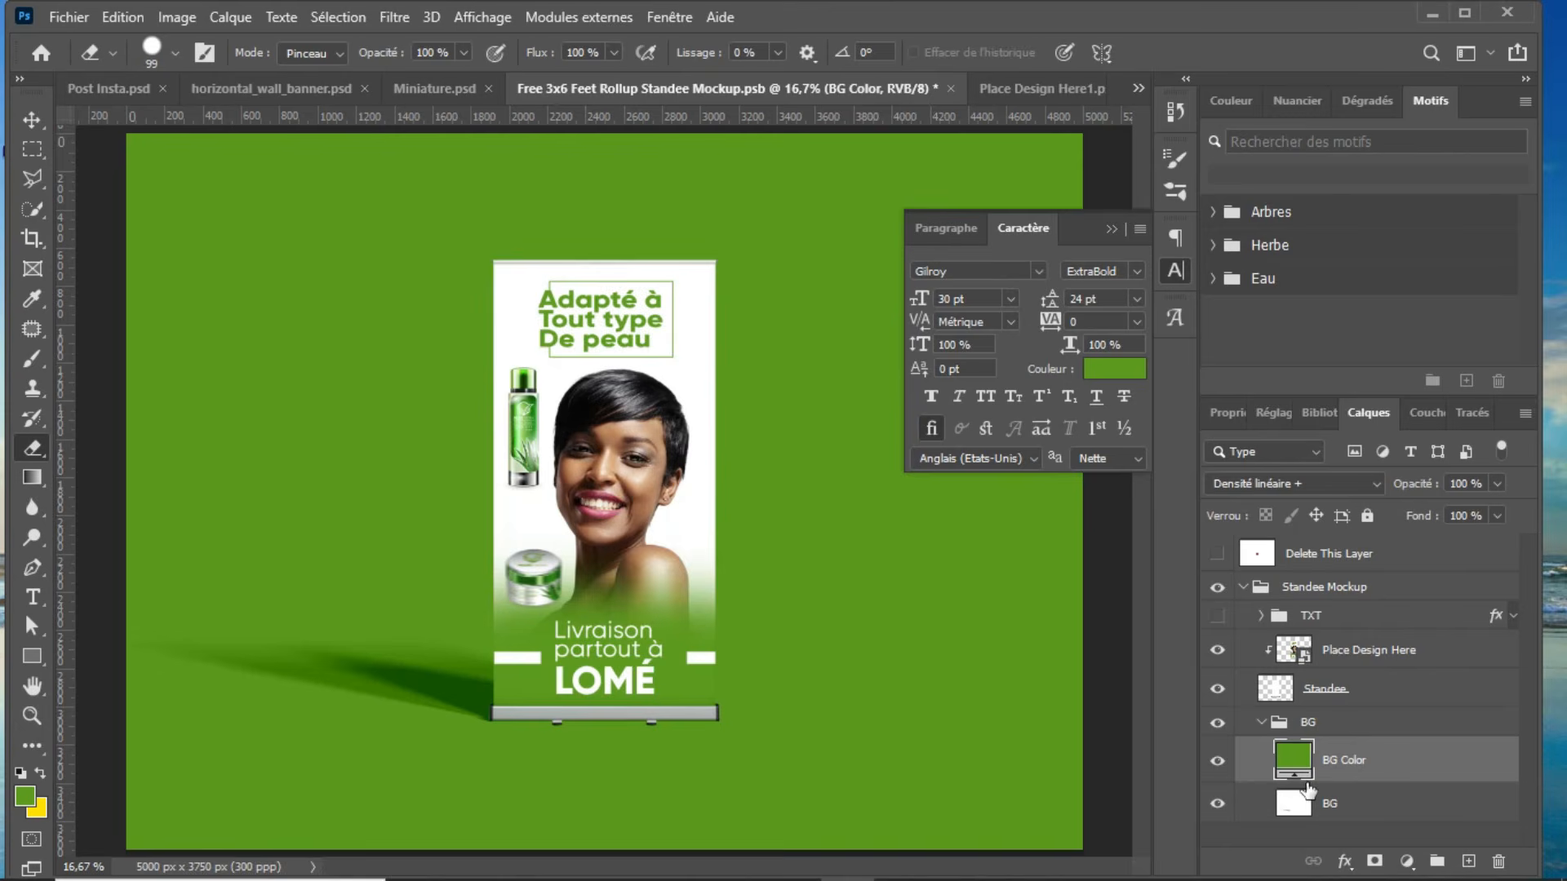
Step: Hide the whole BG group so the standee stands on transparency, and collapse the group
click(1217, 723)
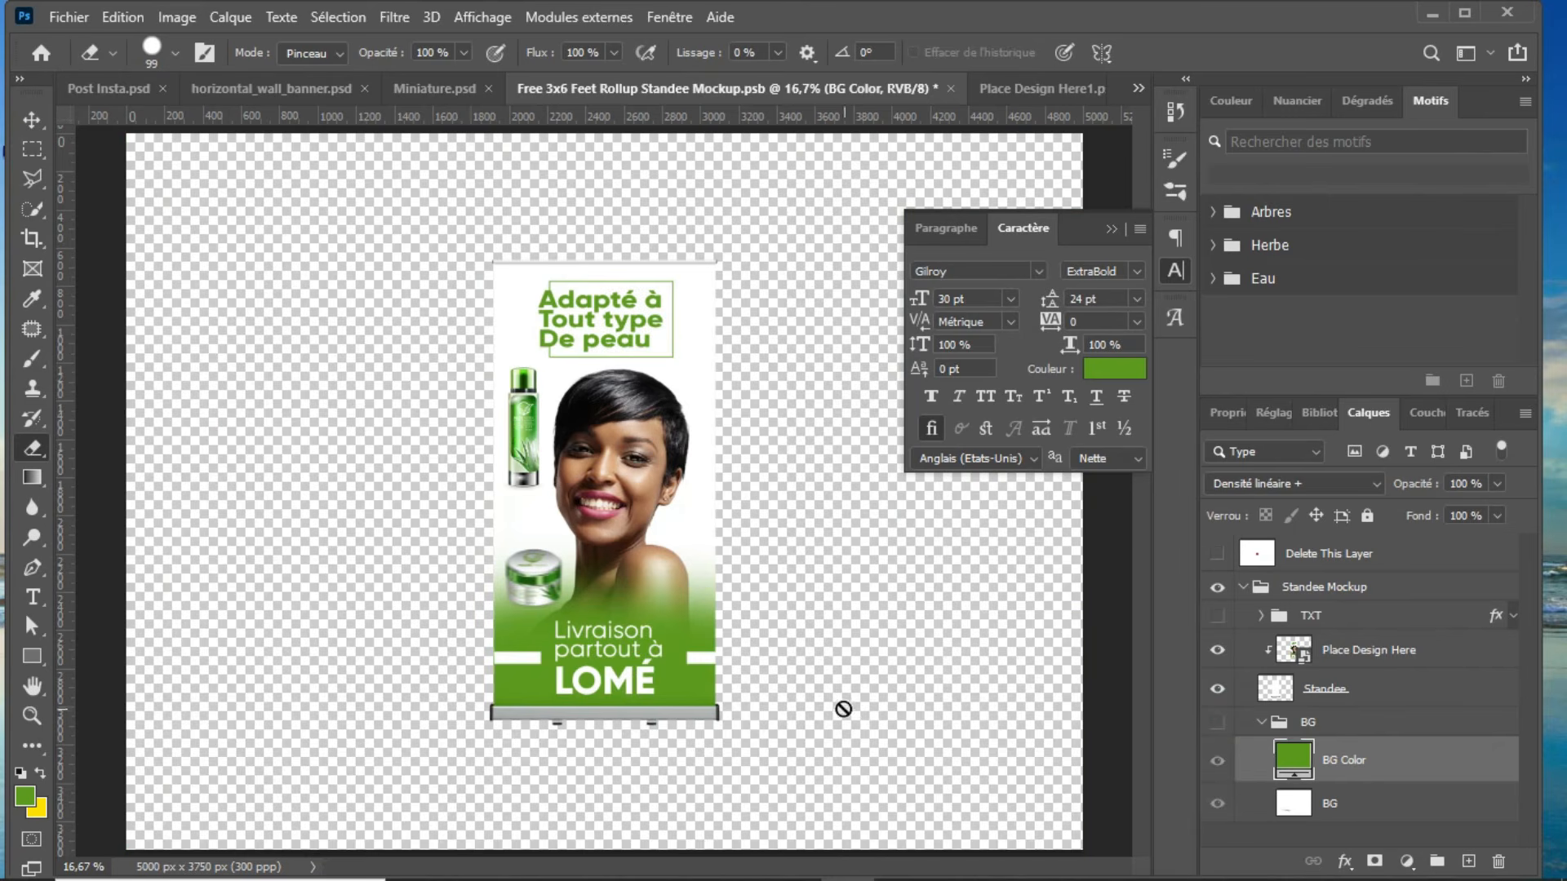
click(1263, 723)
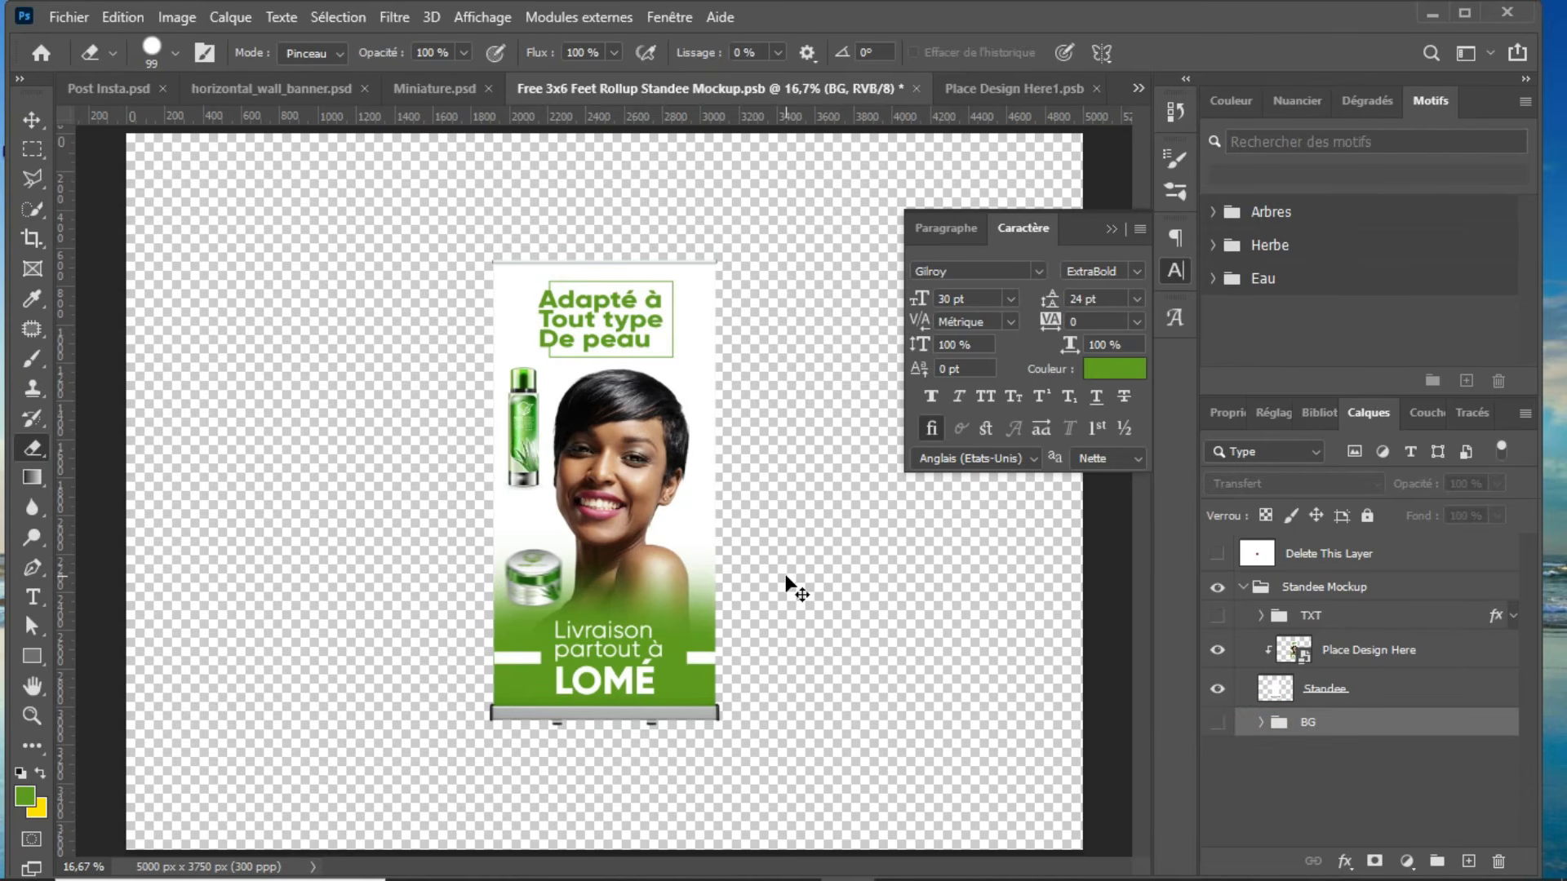
Step: Start saving the mockup under a new name on the computer, choosing the Tuto marque savon folder on drive F:
key(ctrl+shift+s)
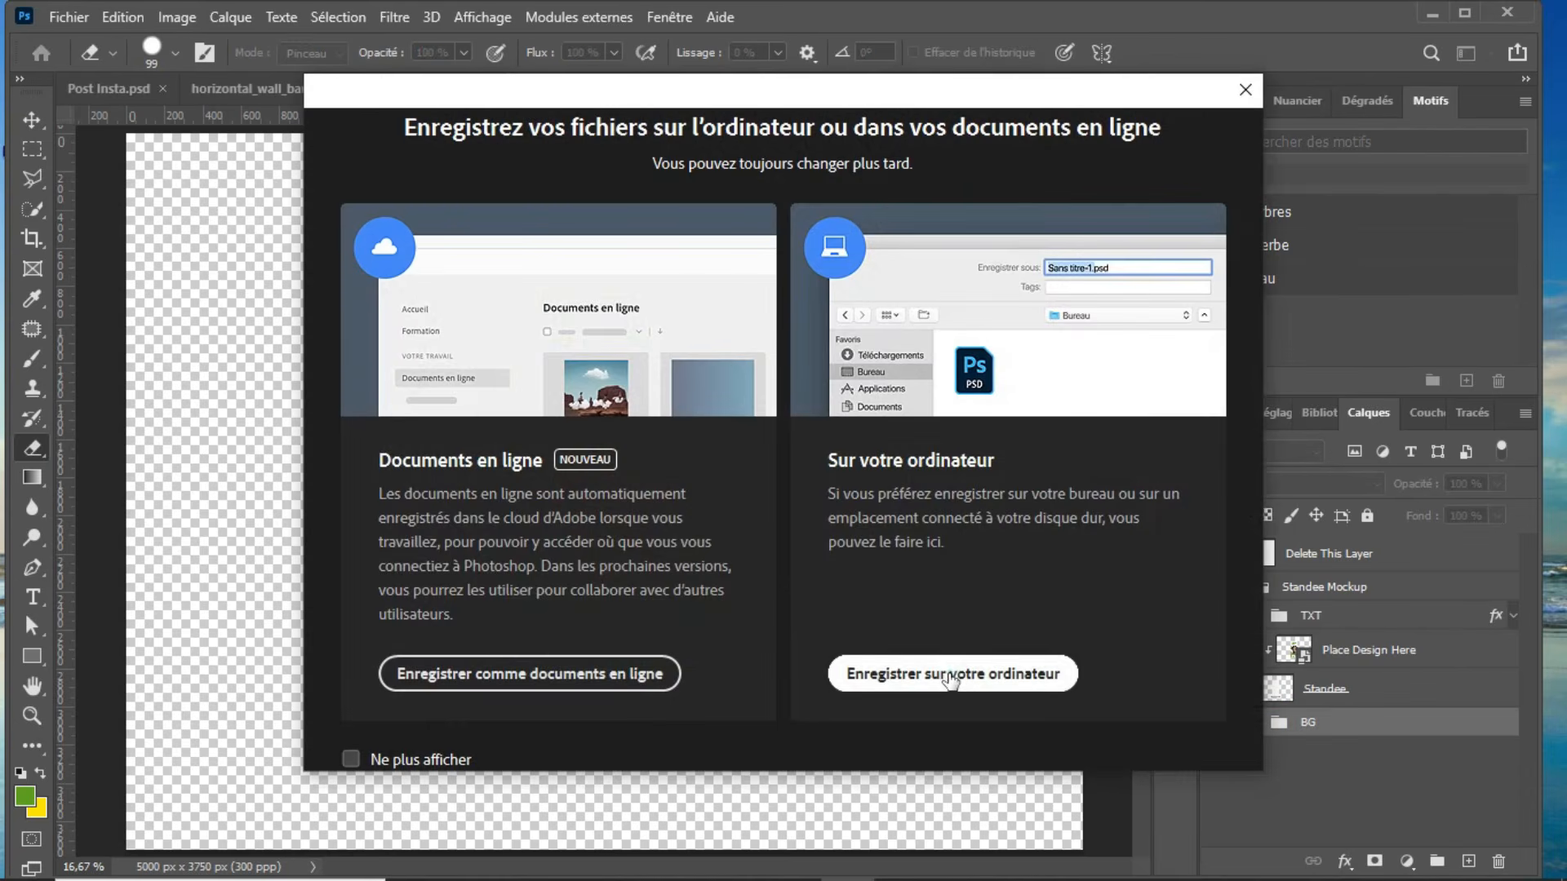
click(946, 671)
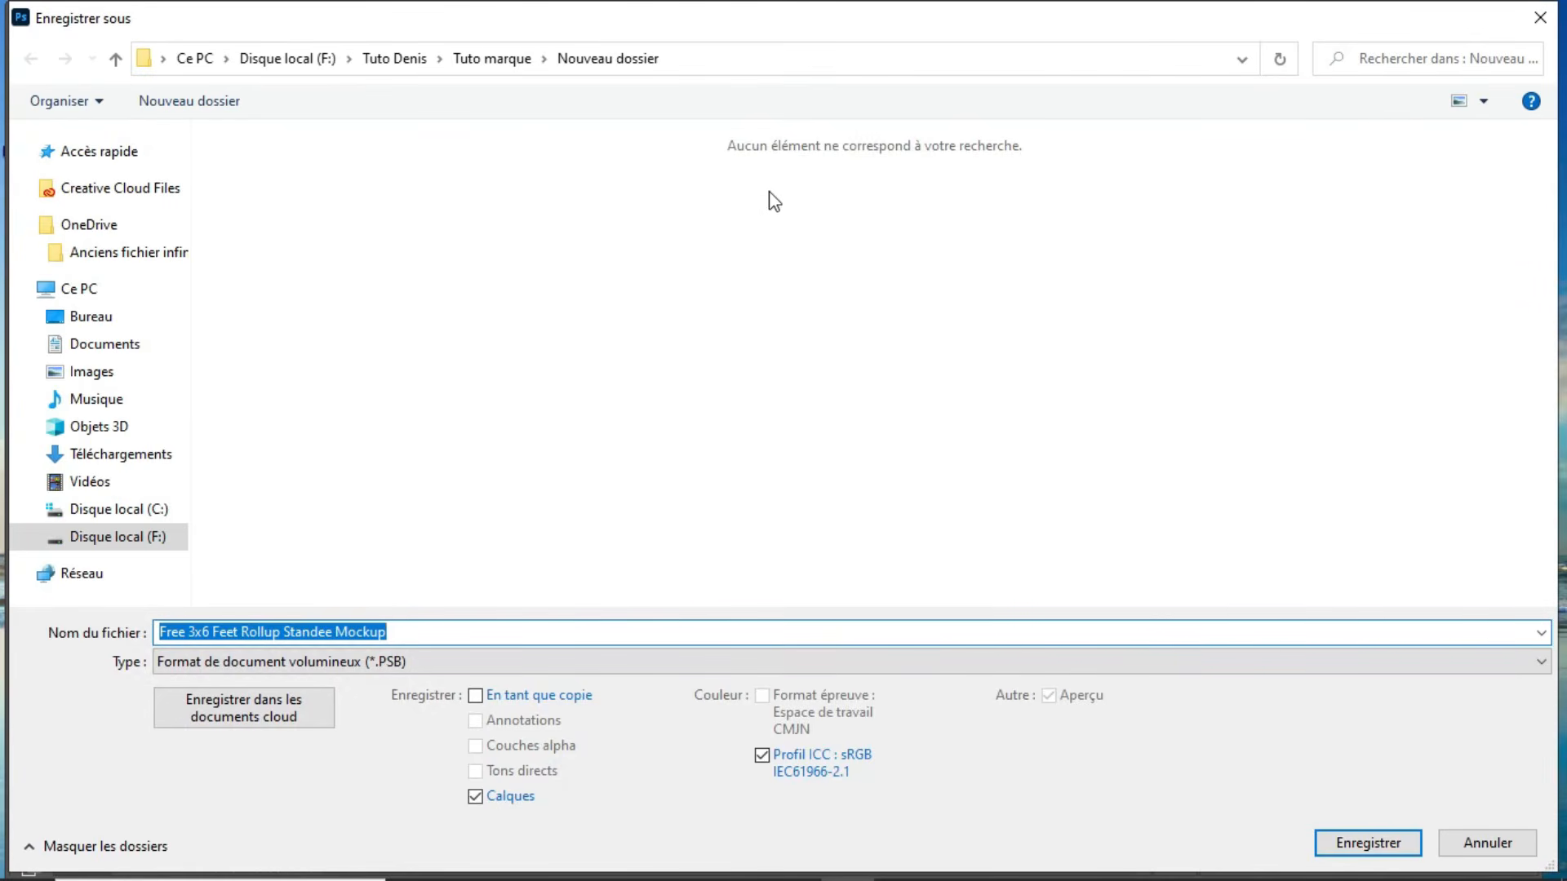
click(408, 59)
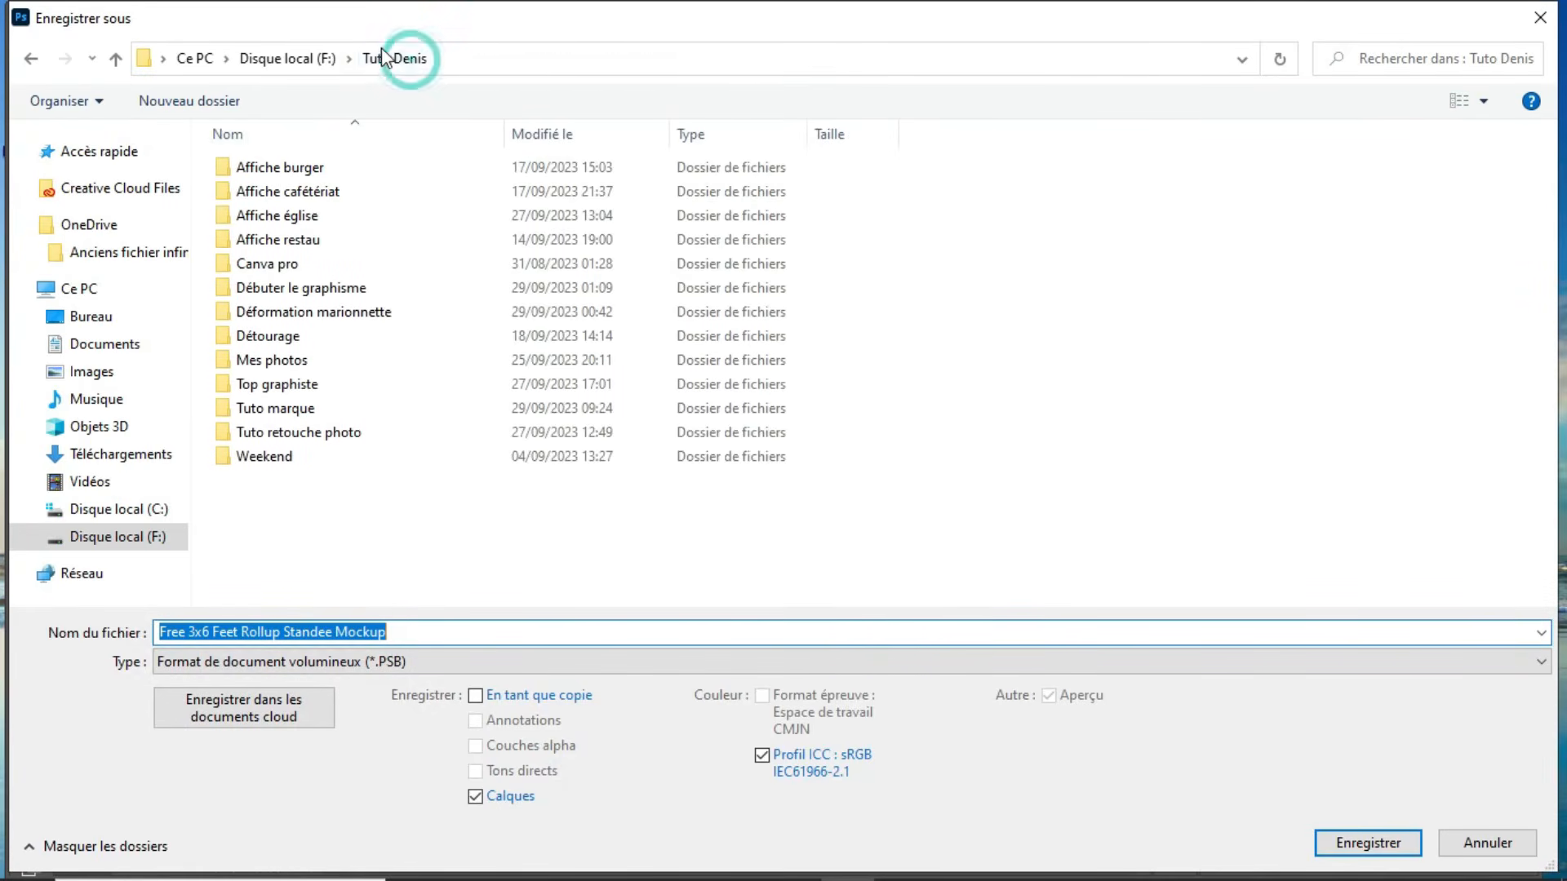
click(287, 58)
scroll(392, 526, down, 10)
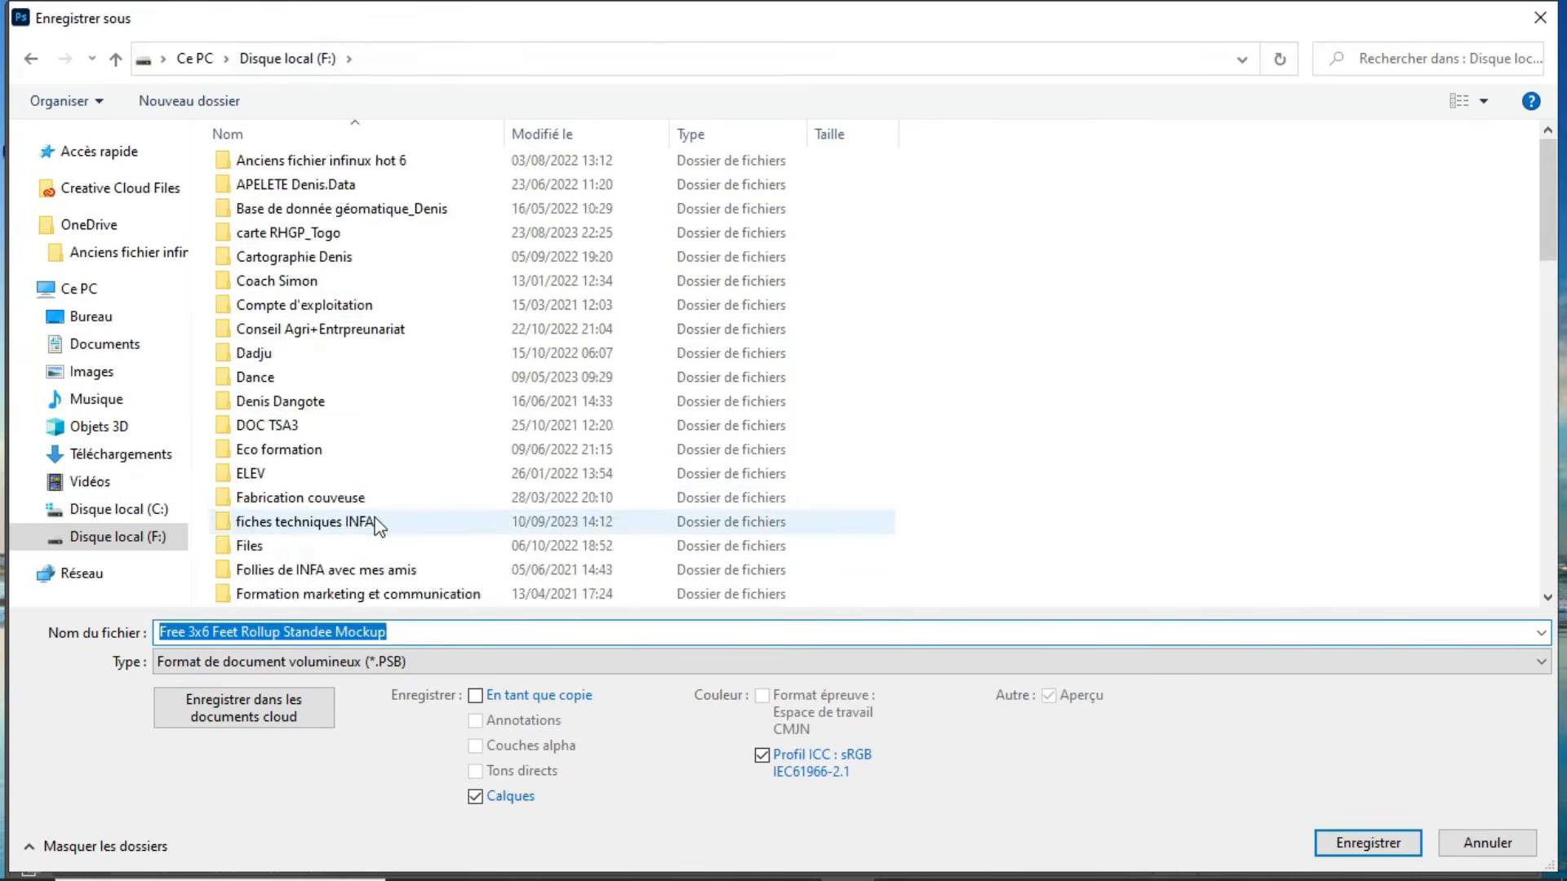
scroll(353, 531, down, 6)
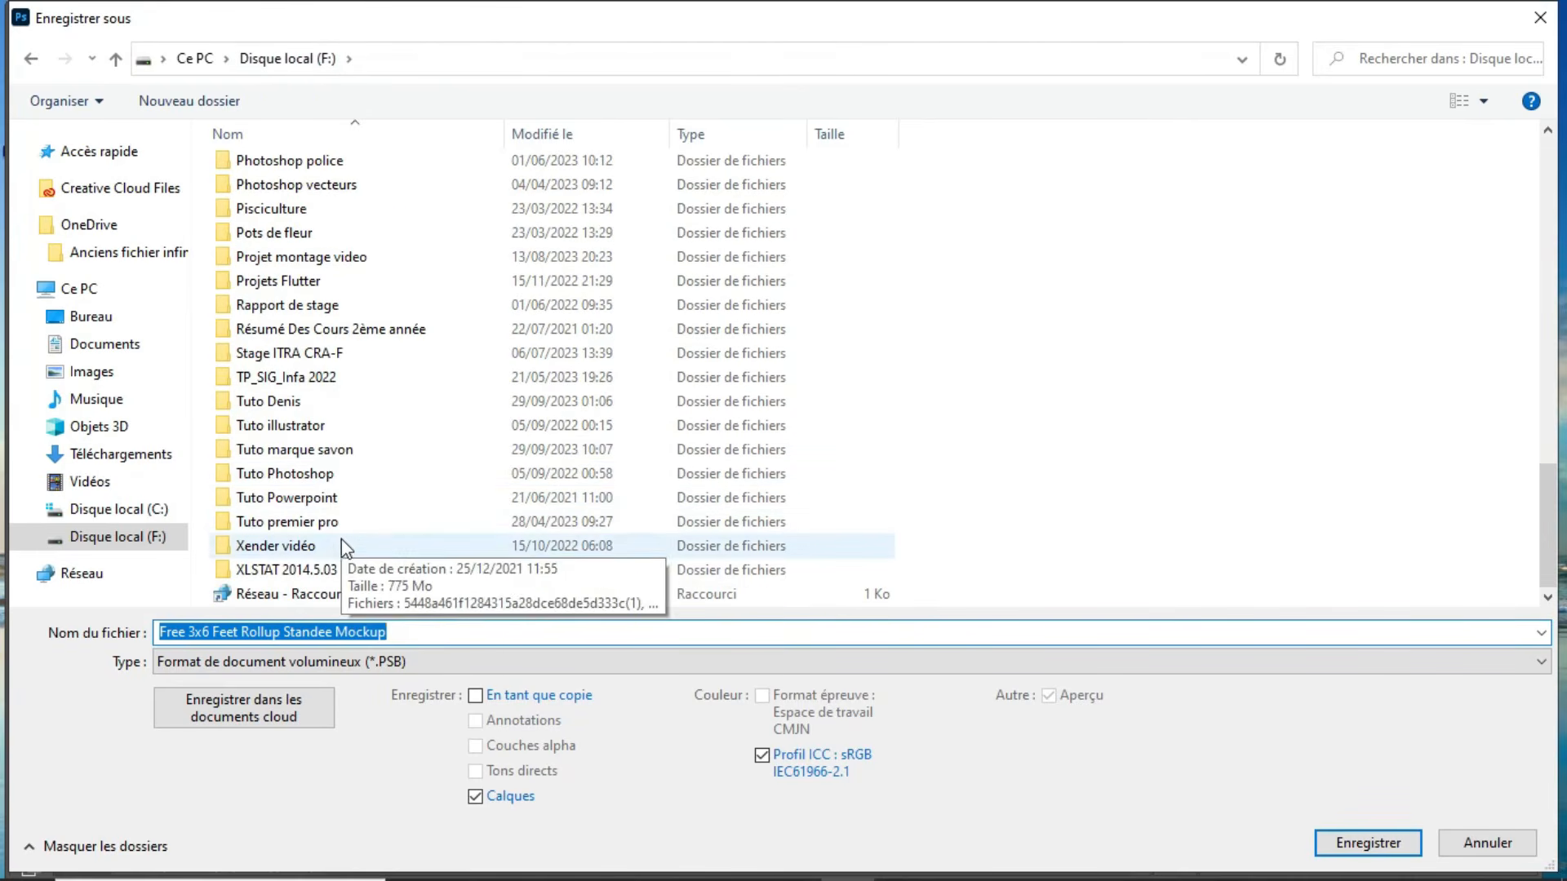
double_click(326, 450)
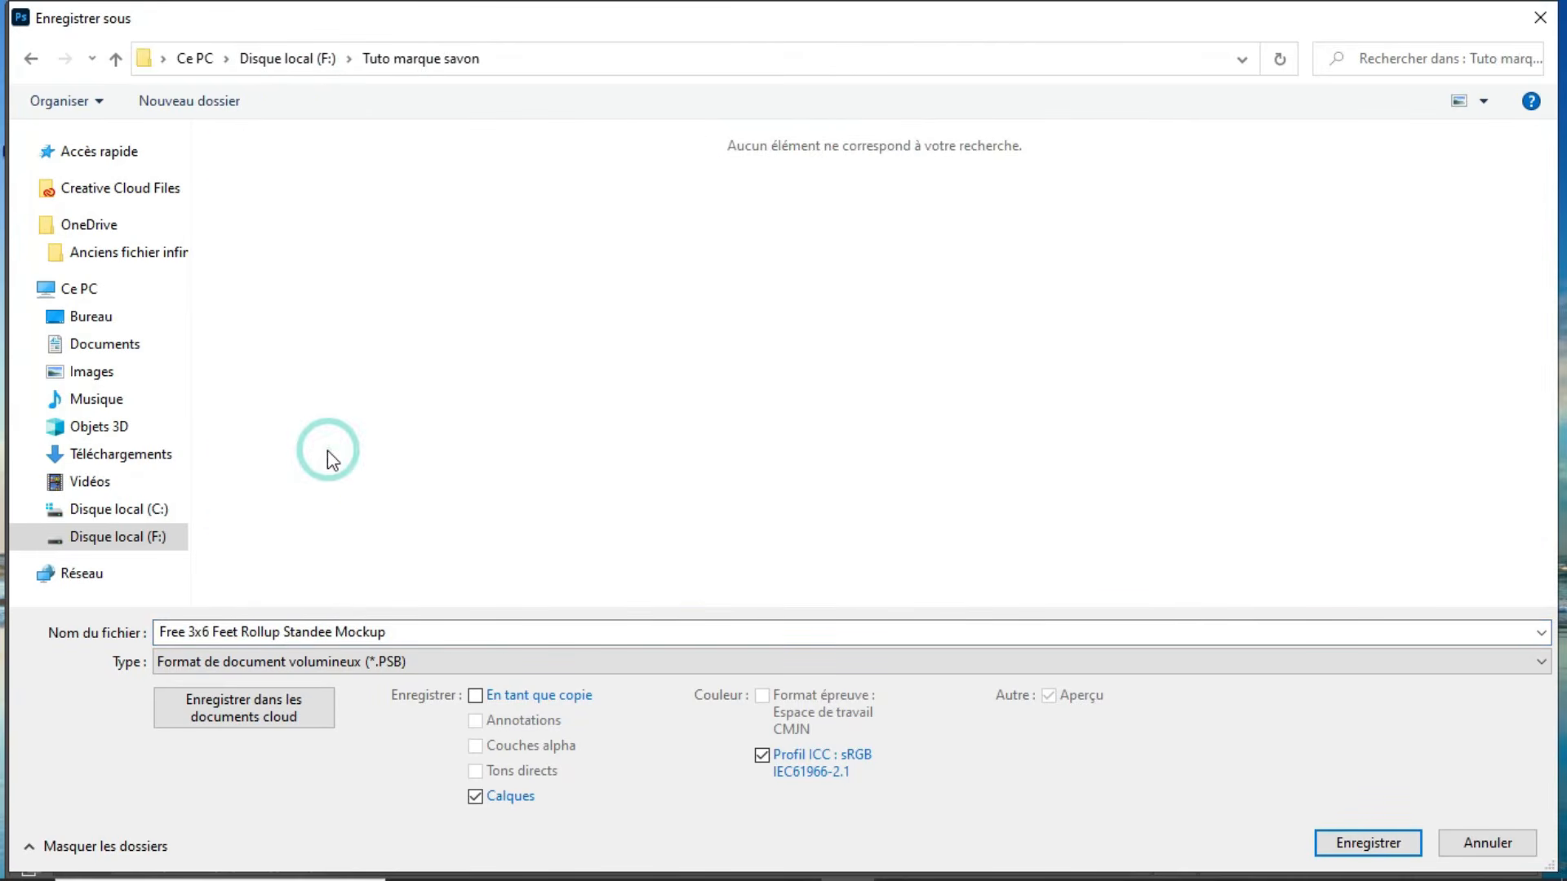
Step: Save the mockup as kakémono in Photoshop PSD format with maximised compatibility
triple_click(399, 625)
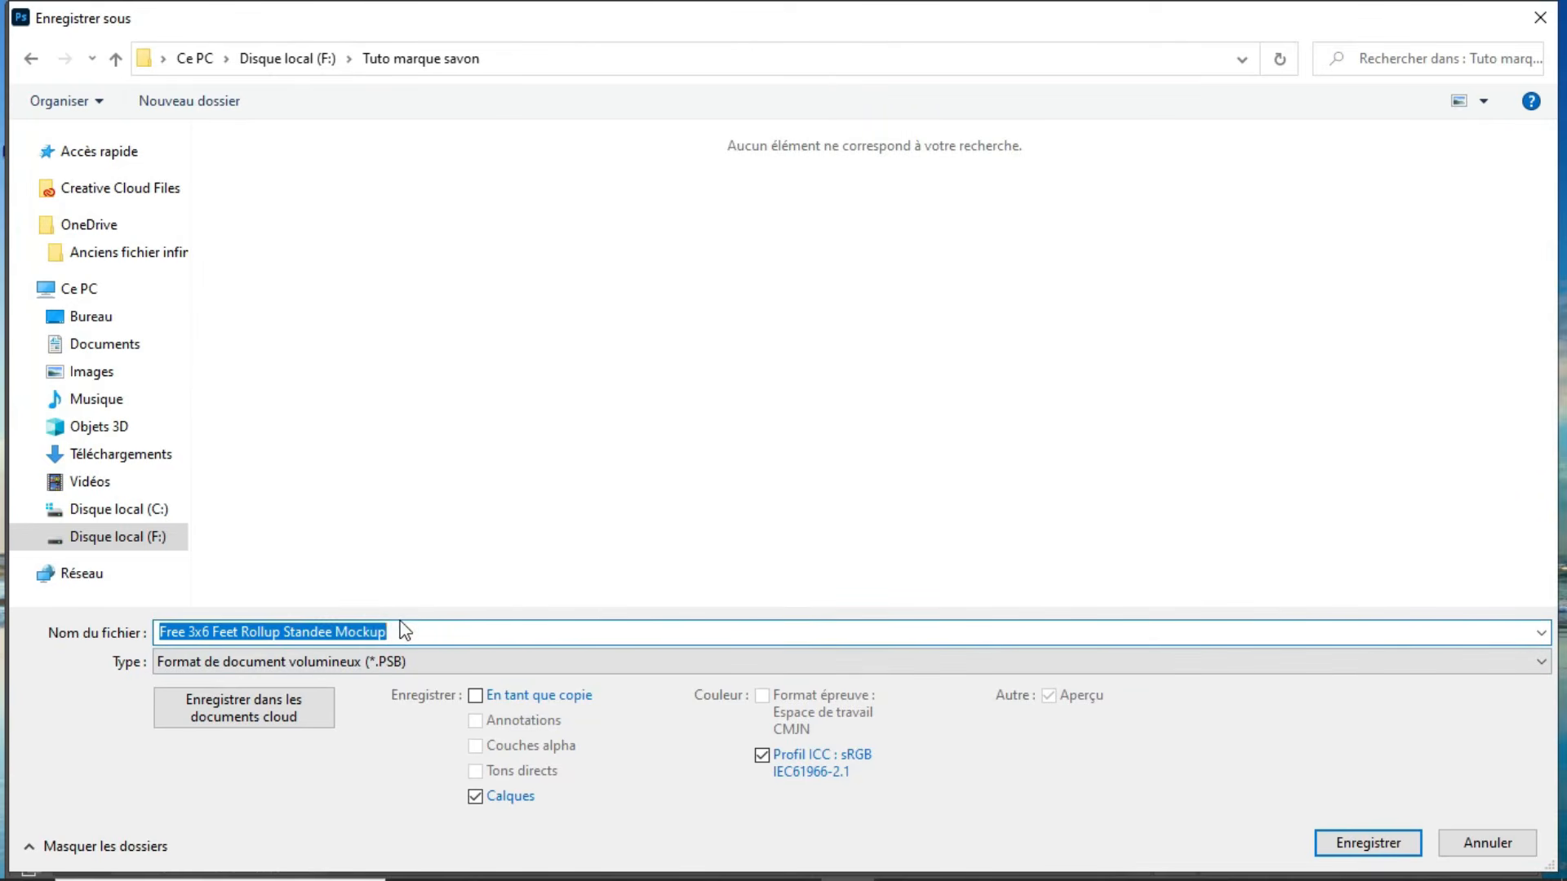
text(KAK2MONO)
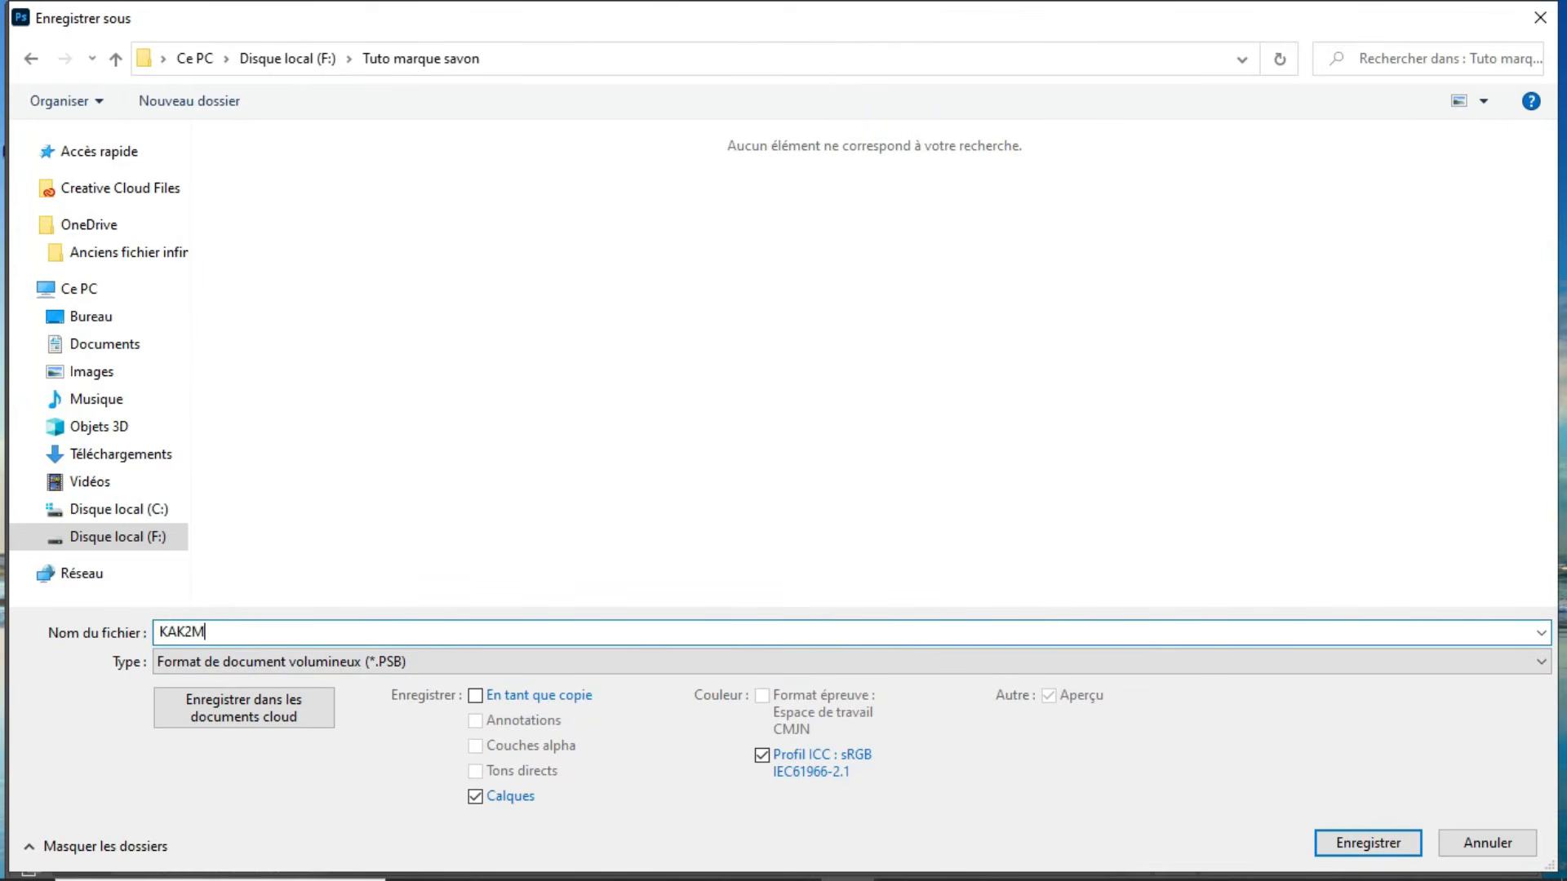
click(426, 657)
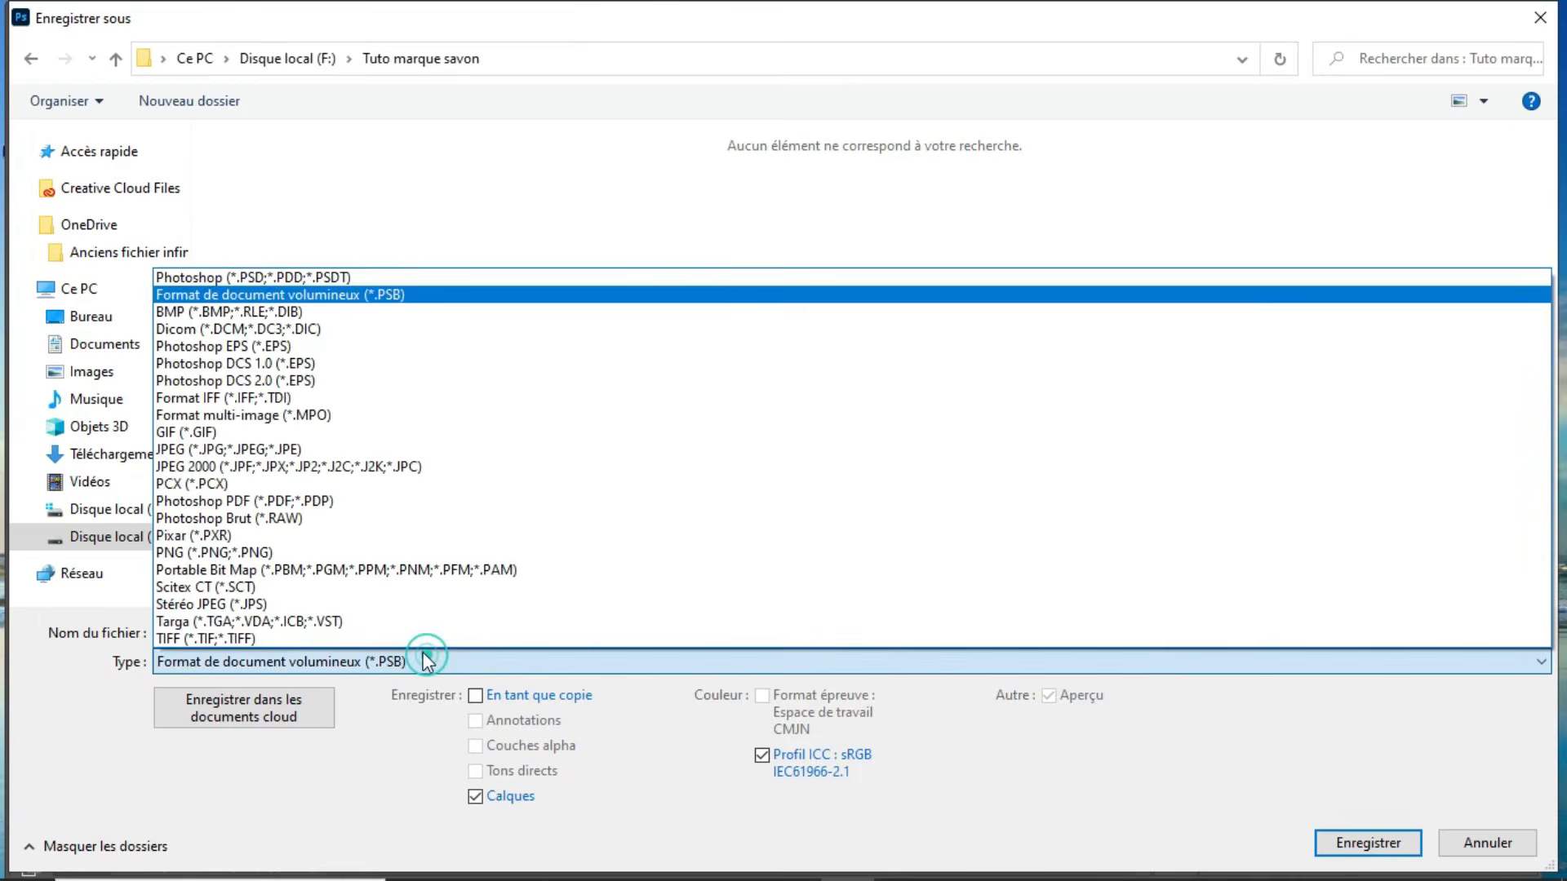
click(232, 277)
double_click(195, 633)
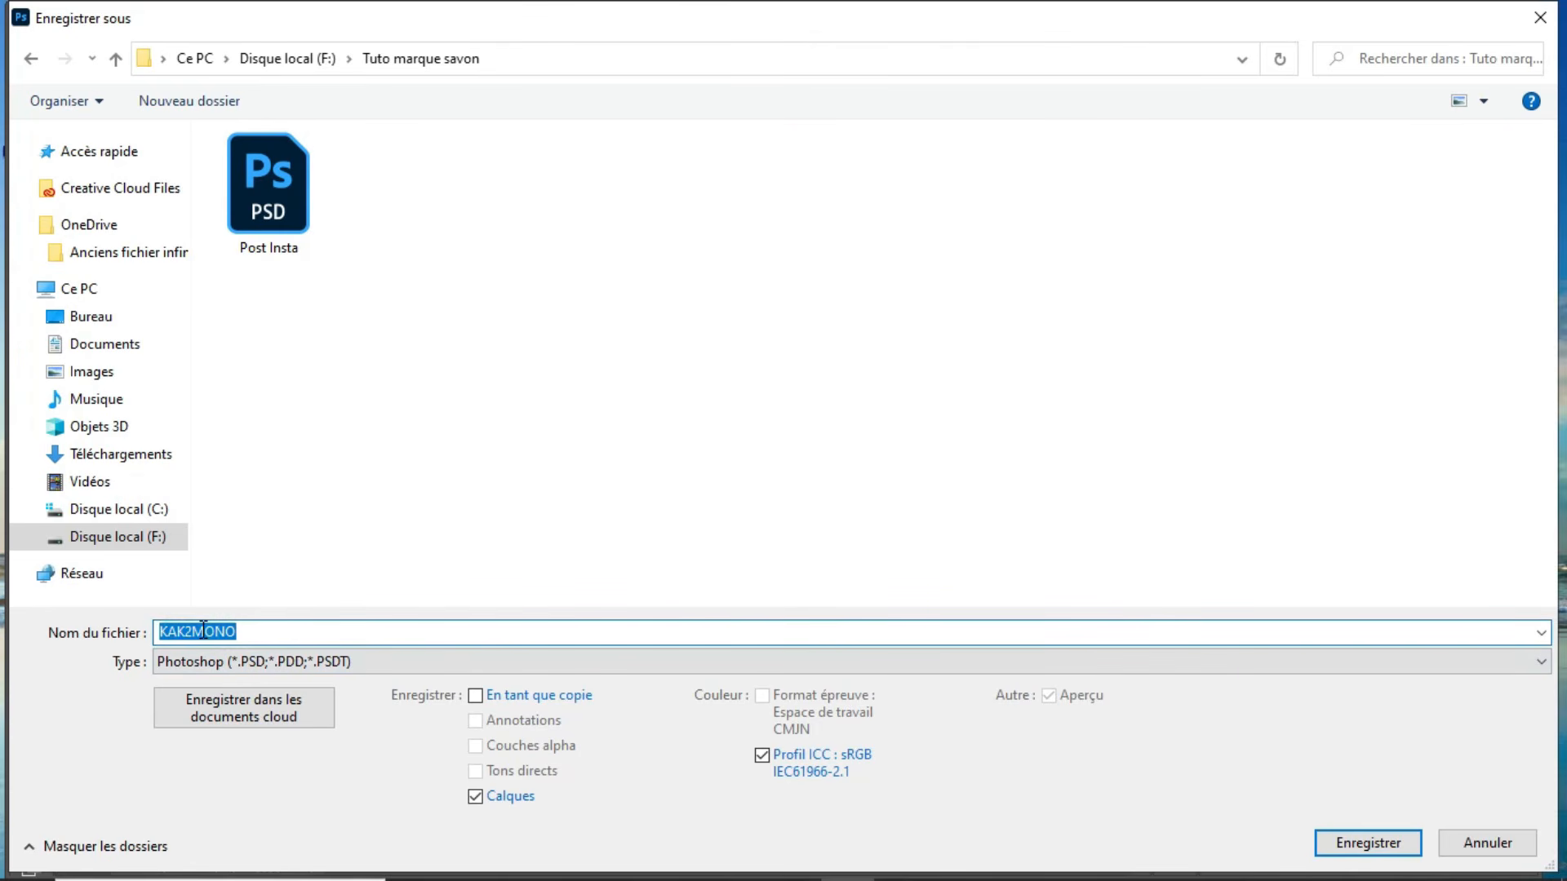
text(k)
key(Return)
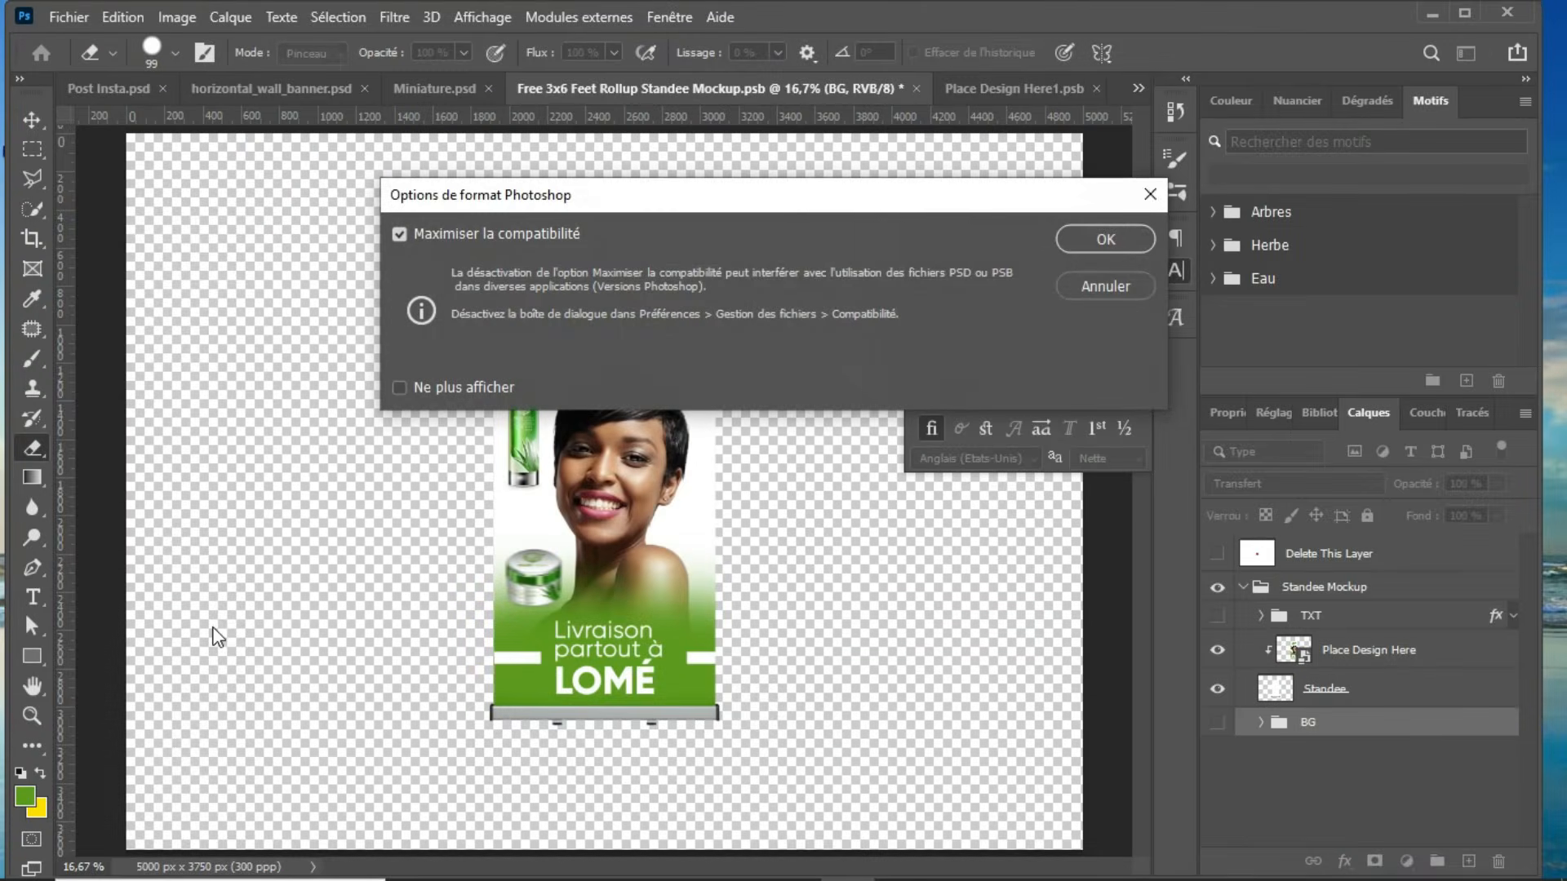
key(Return)
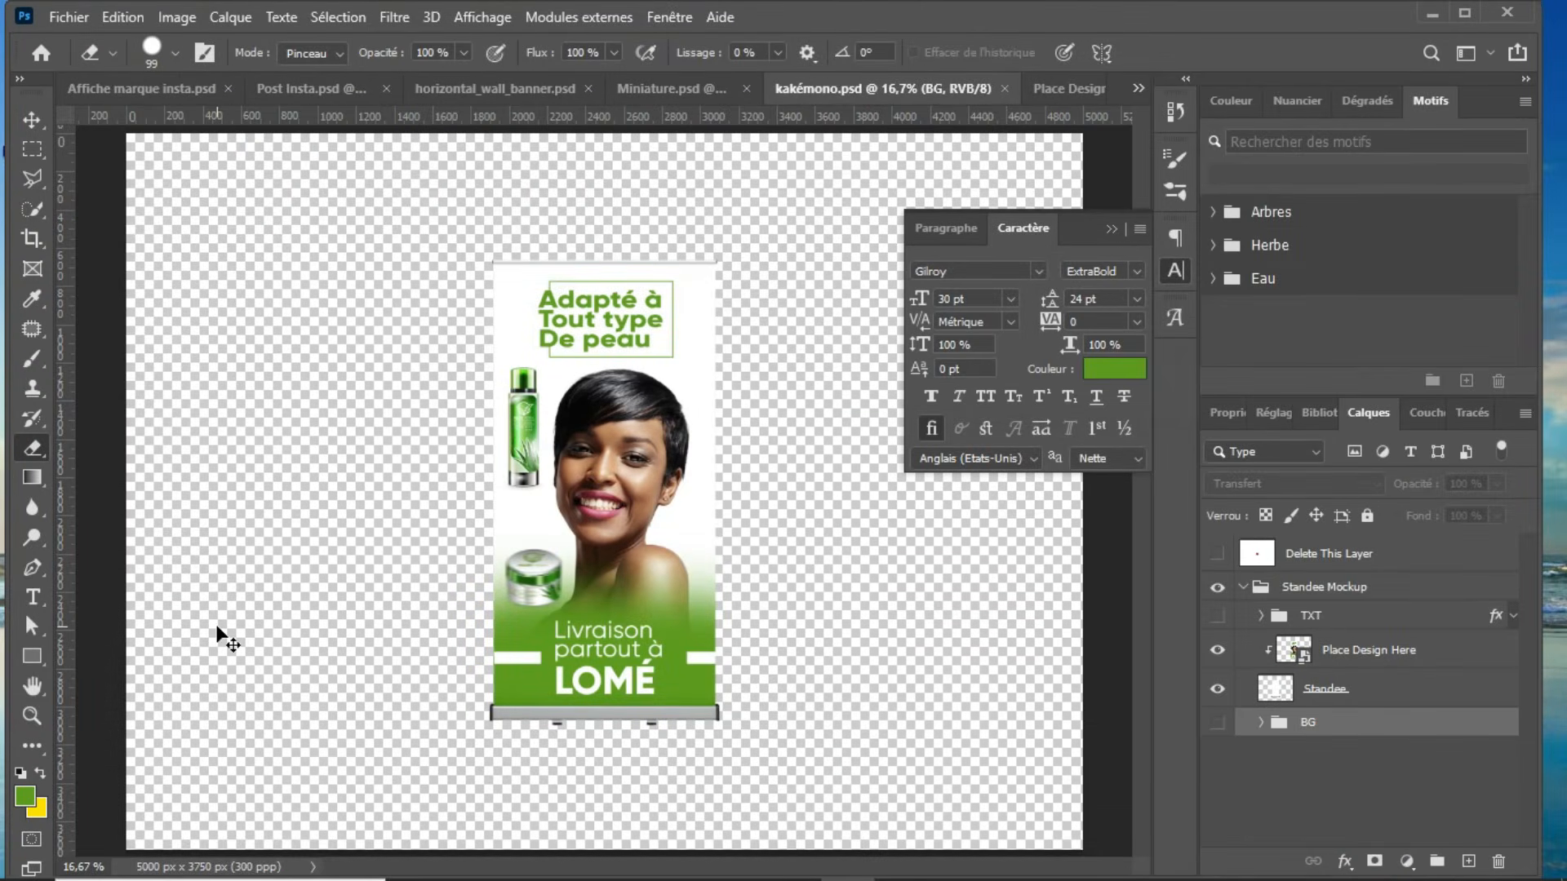
Step: Save a PNG copy of the standee mockup as kakémono on the computer, using the large-file, fastest-saving option without interlacing
key(ctrl+shift+s)
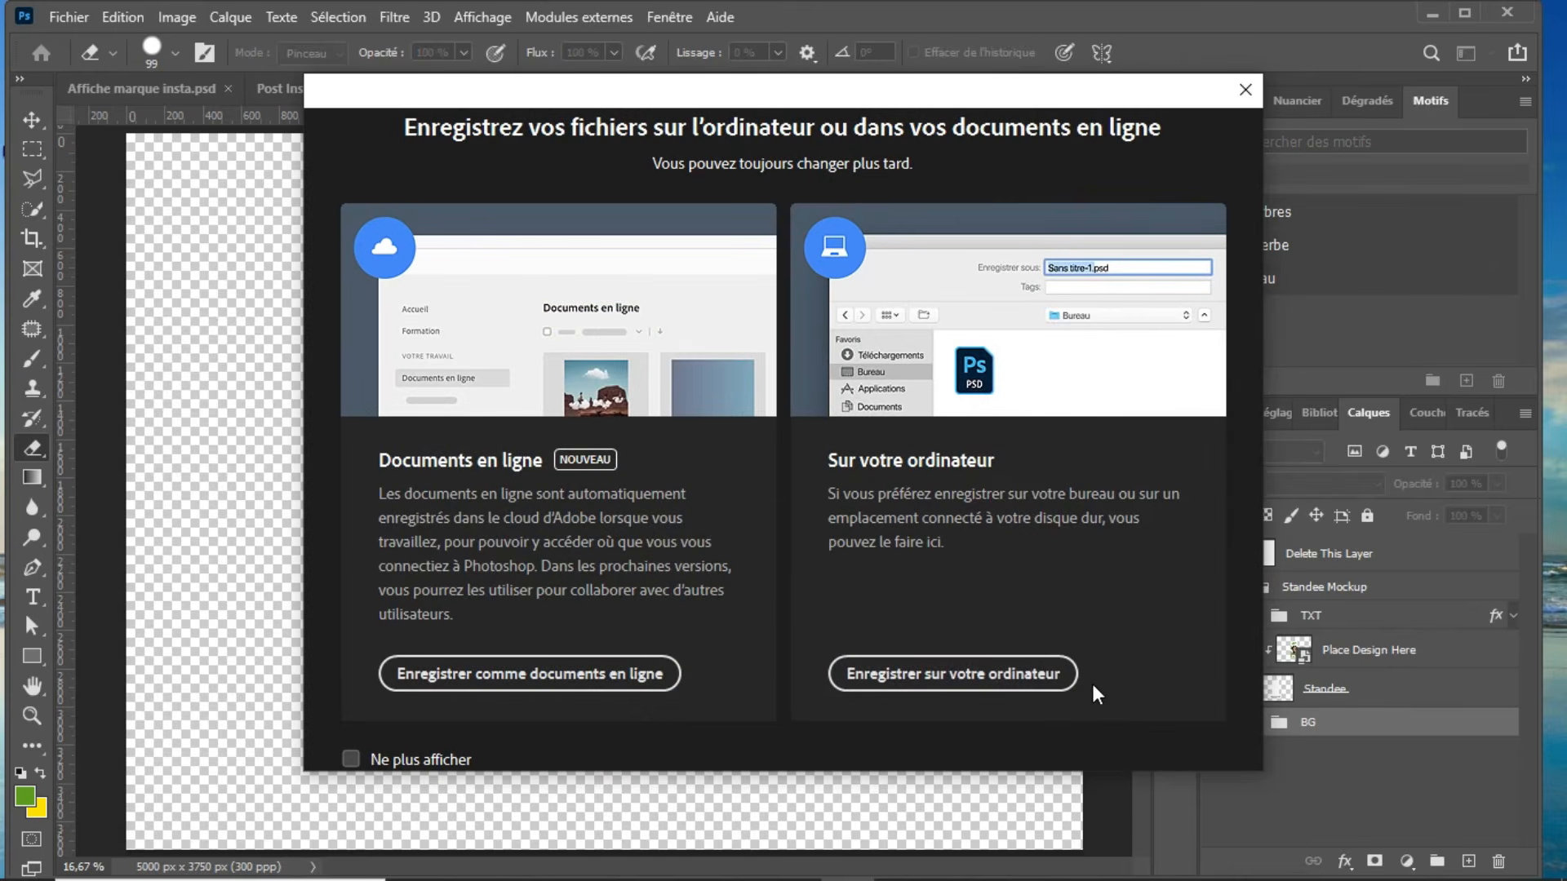
click(971, 674)
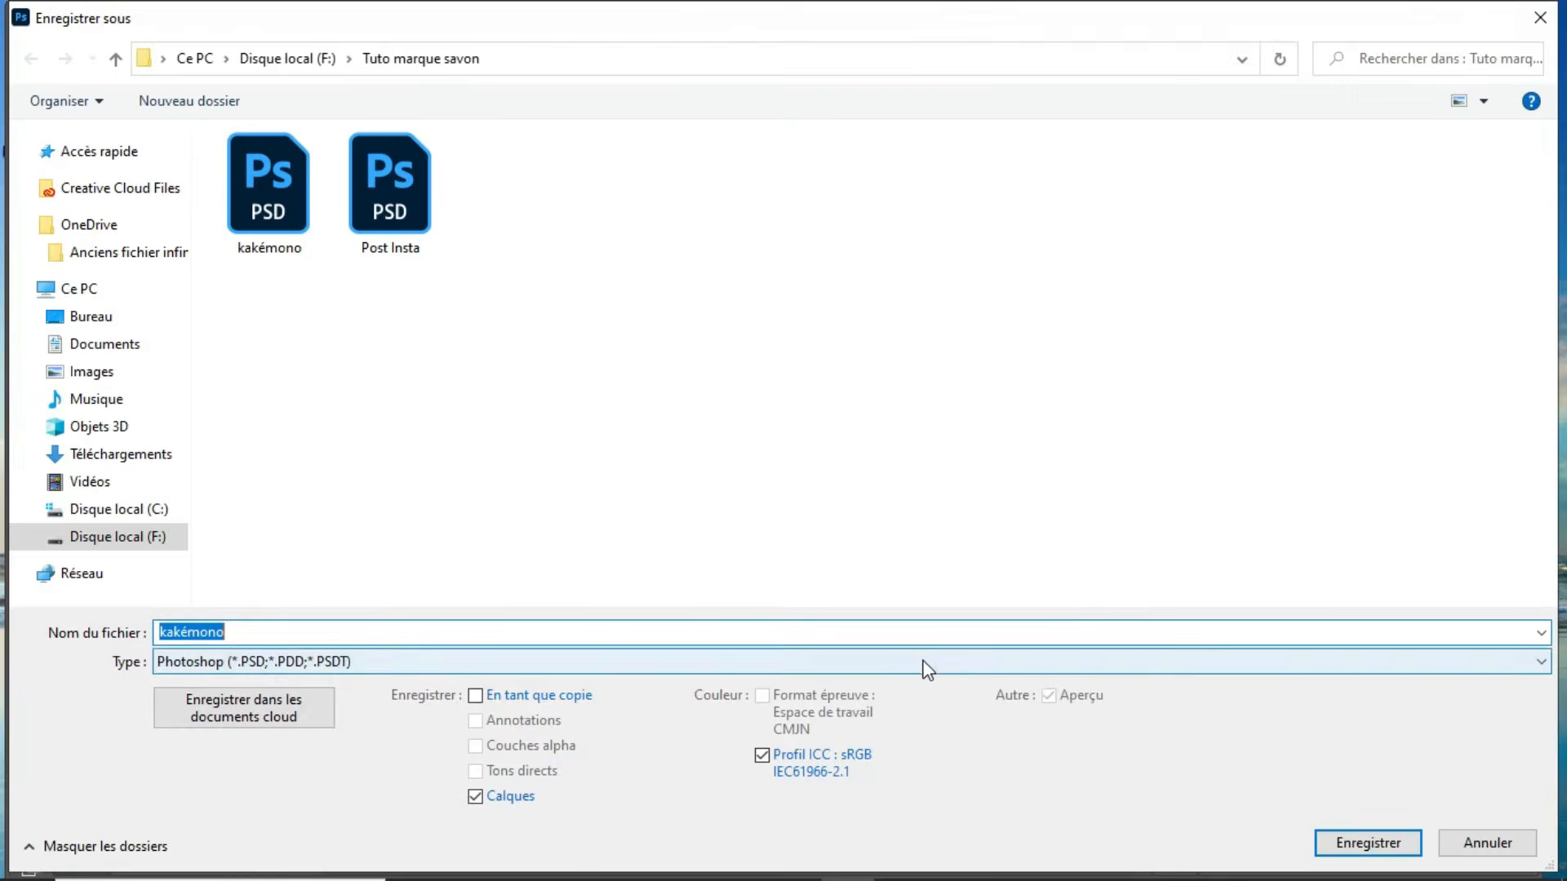
click(928, 665)
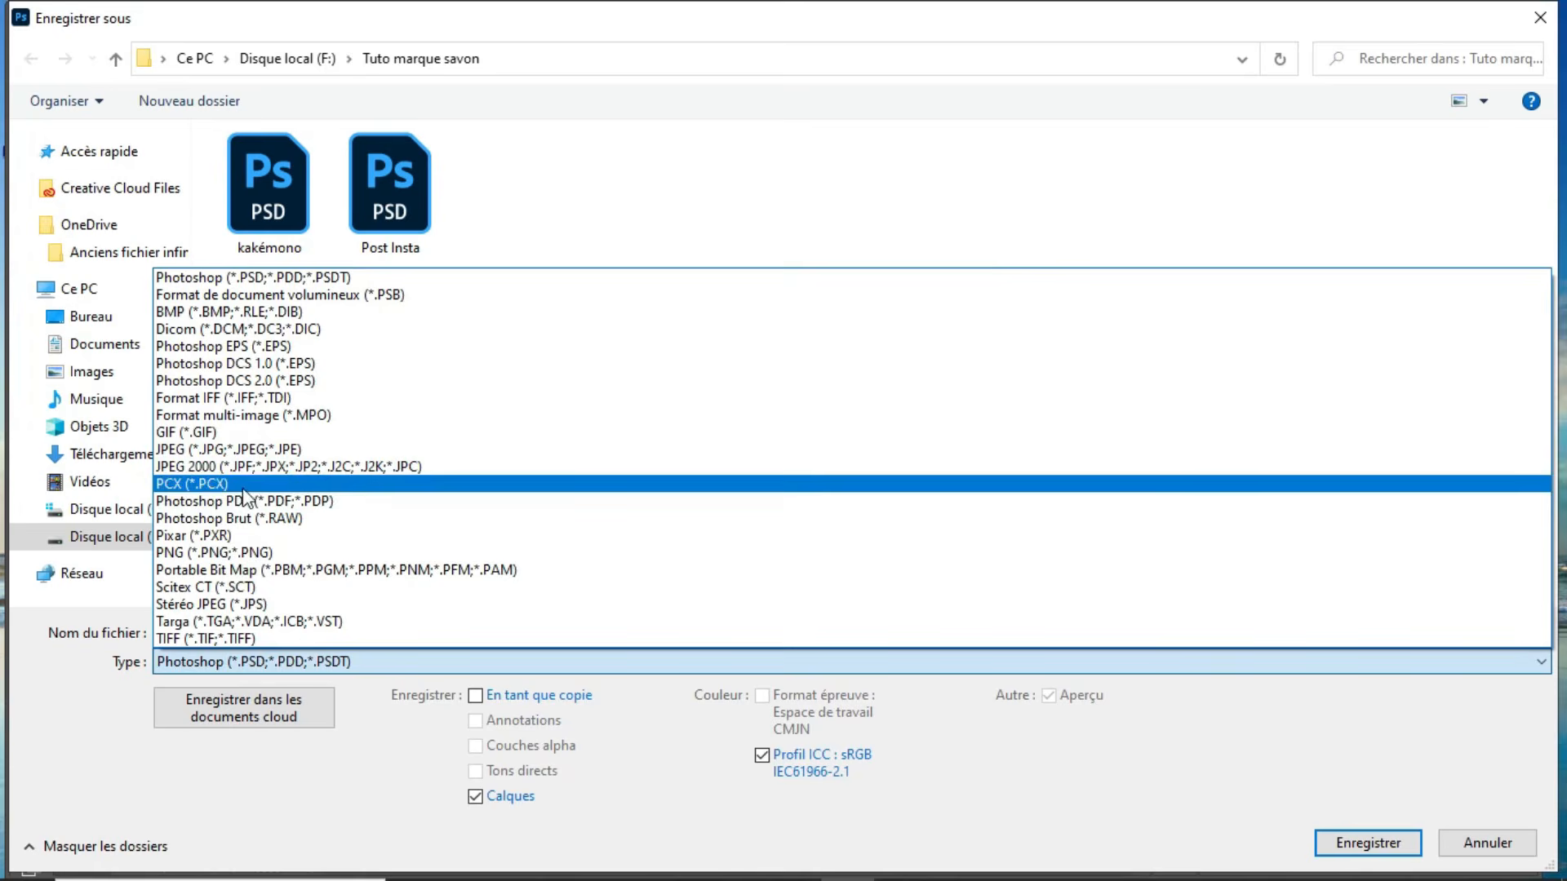
click(252, 553)
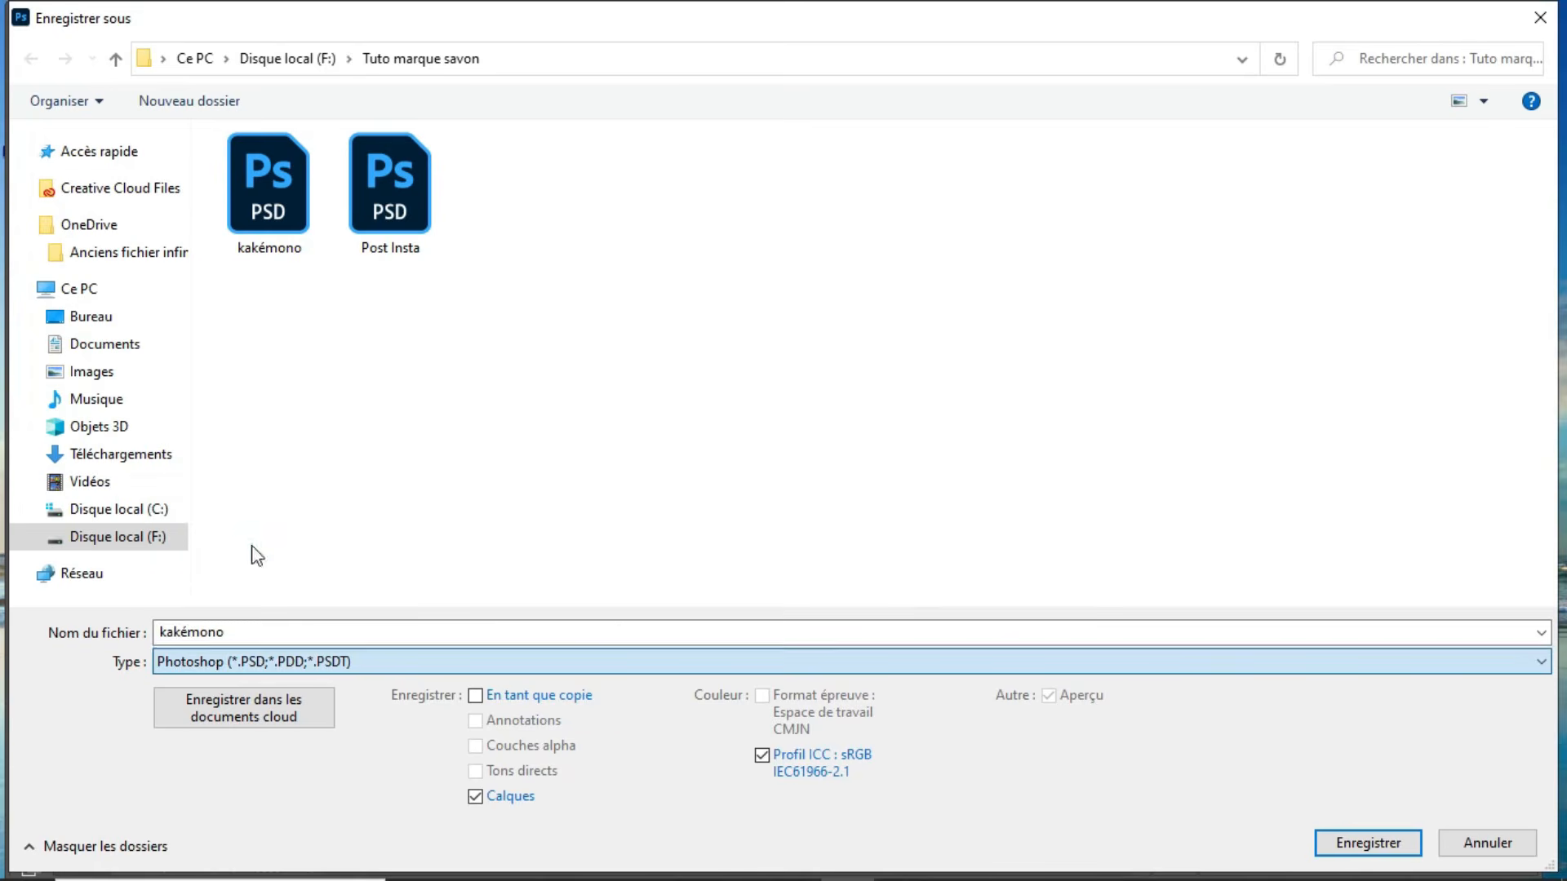
click(1379, 846)
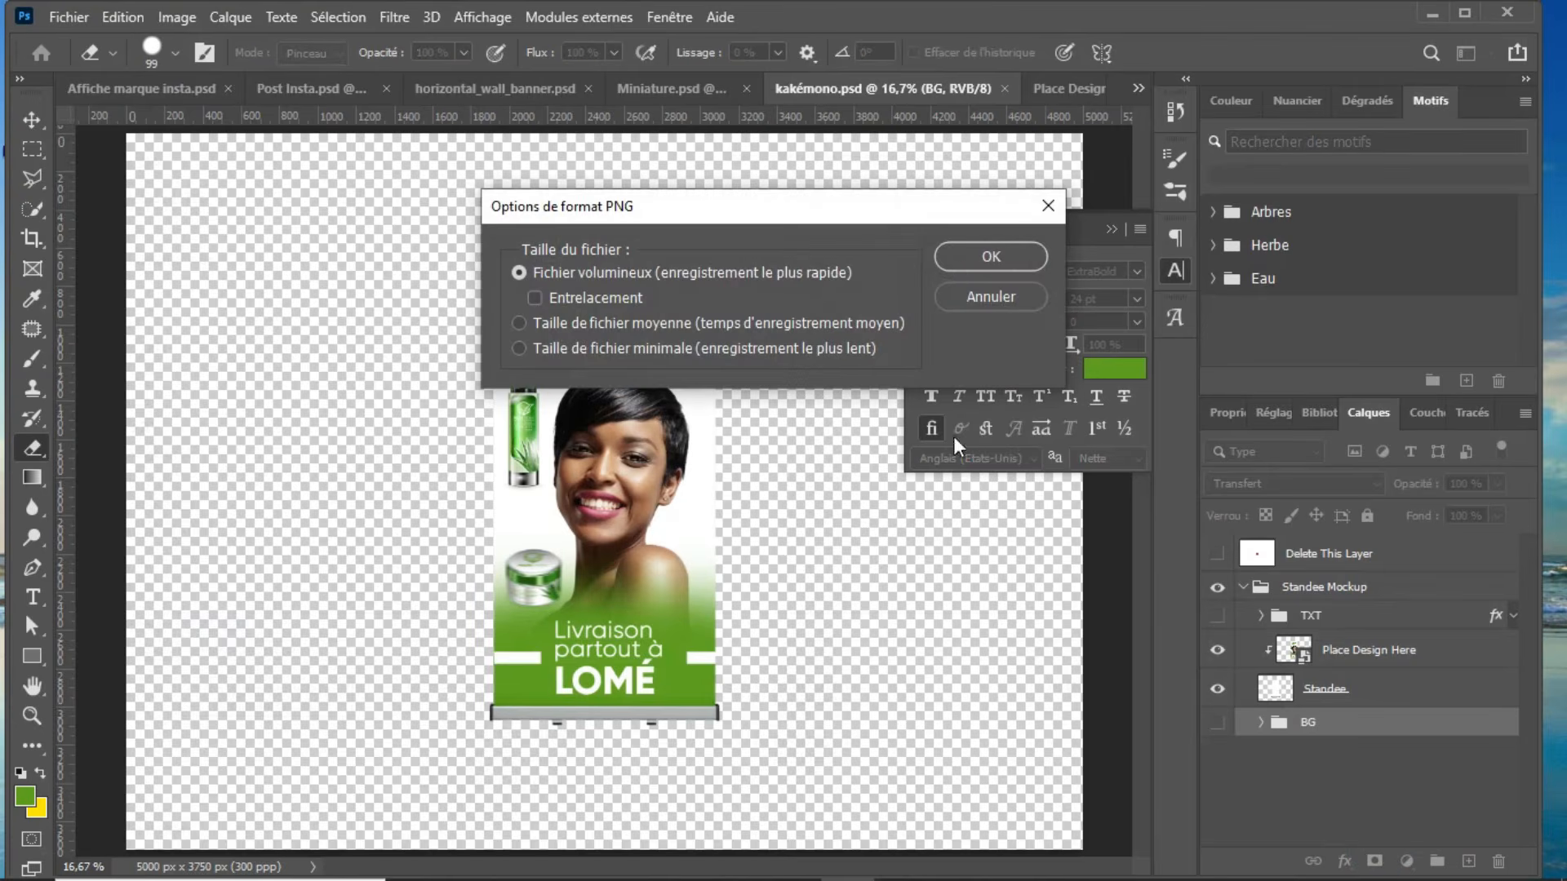
click(967, 257)
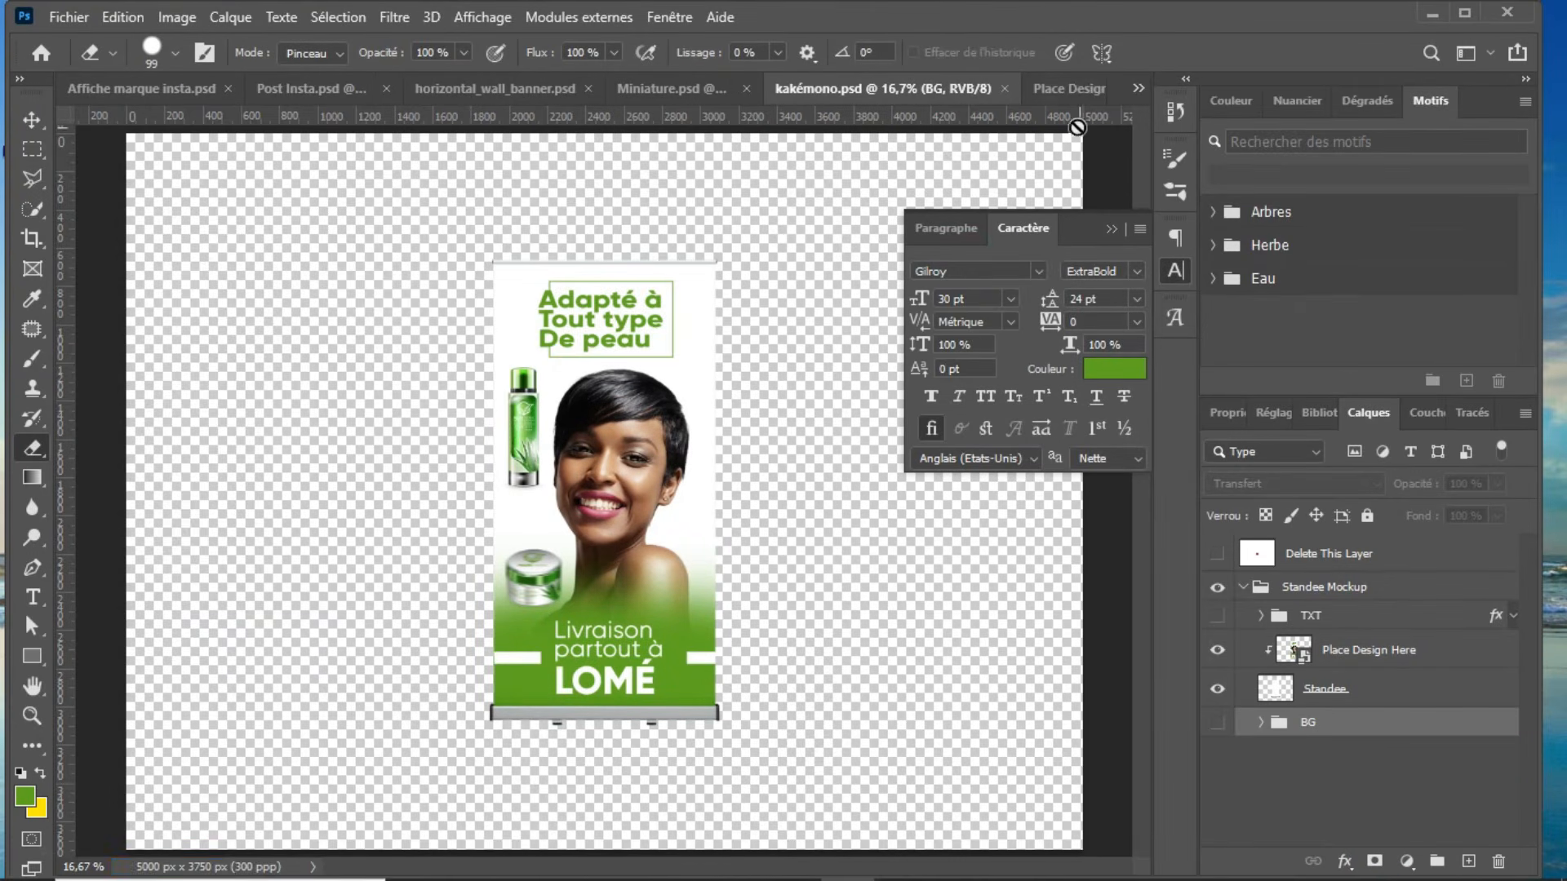
Step: Close the kakémono and Place Design Here1.psb documents to return to the Miniature composition, and activate the Pen tool
click(1003, 87)
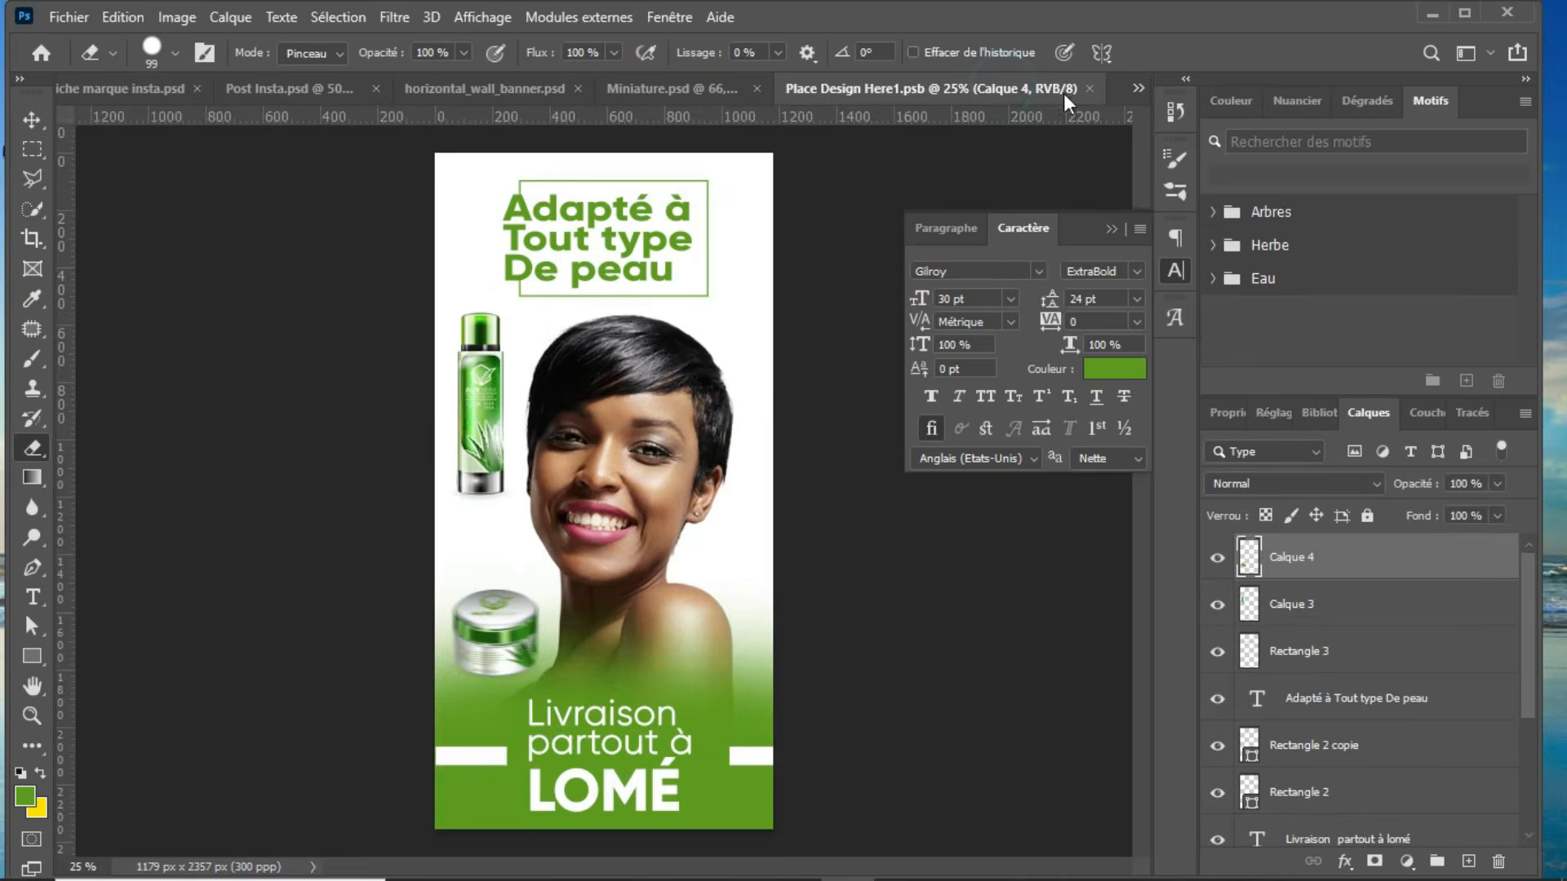
click(1090, 87)
key(p)
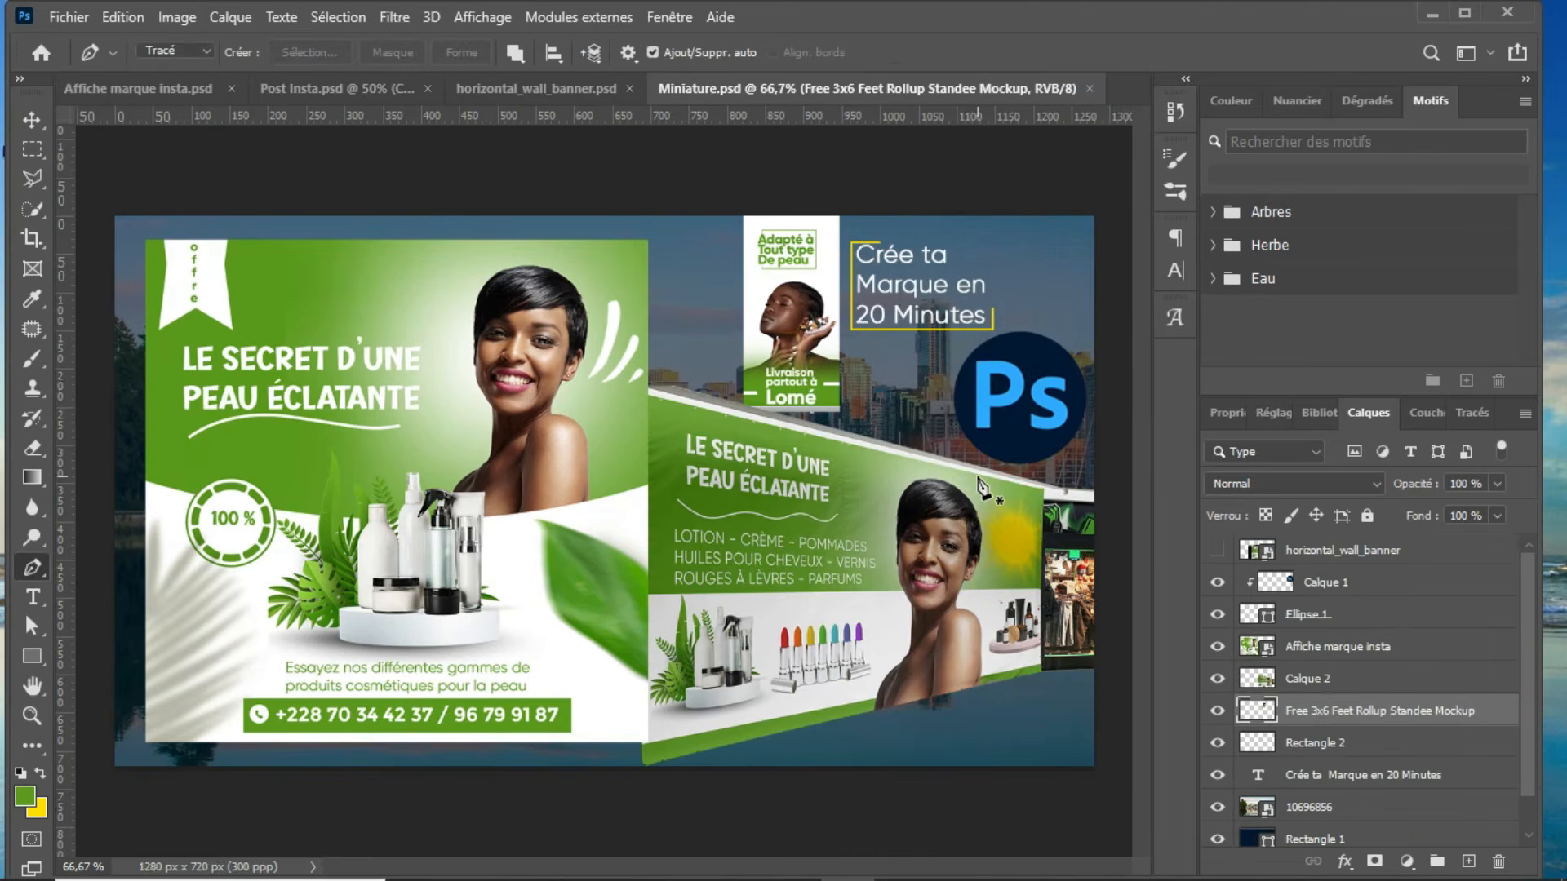